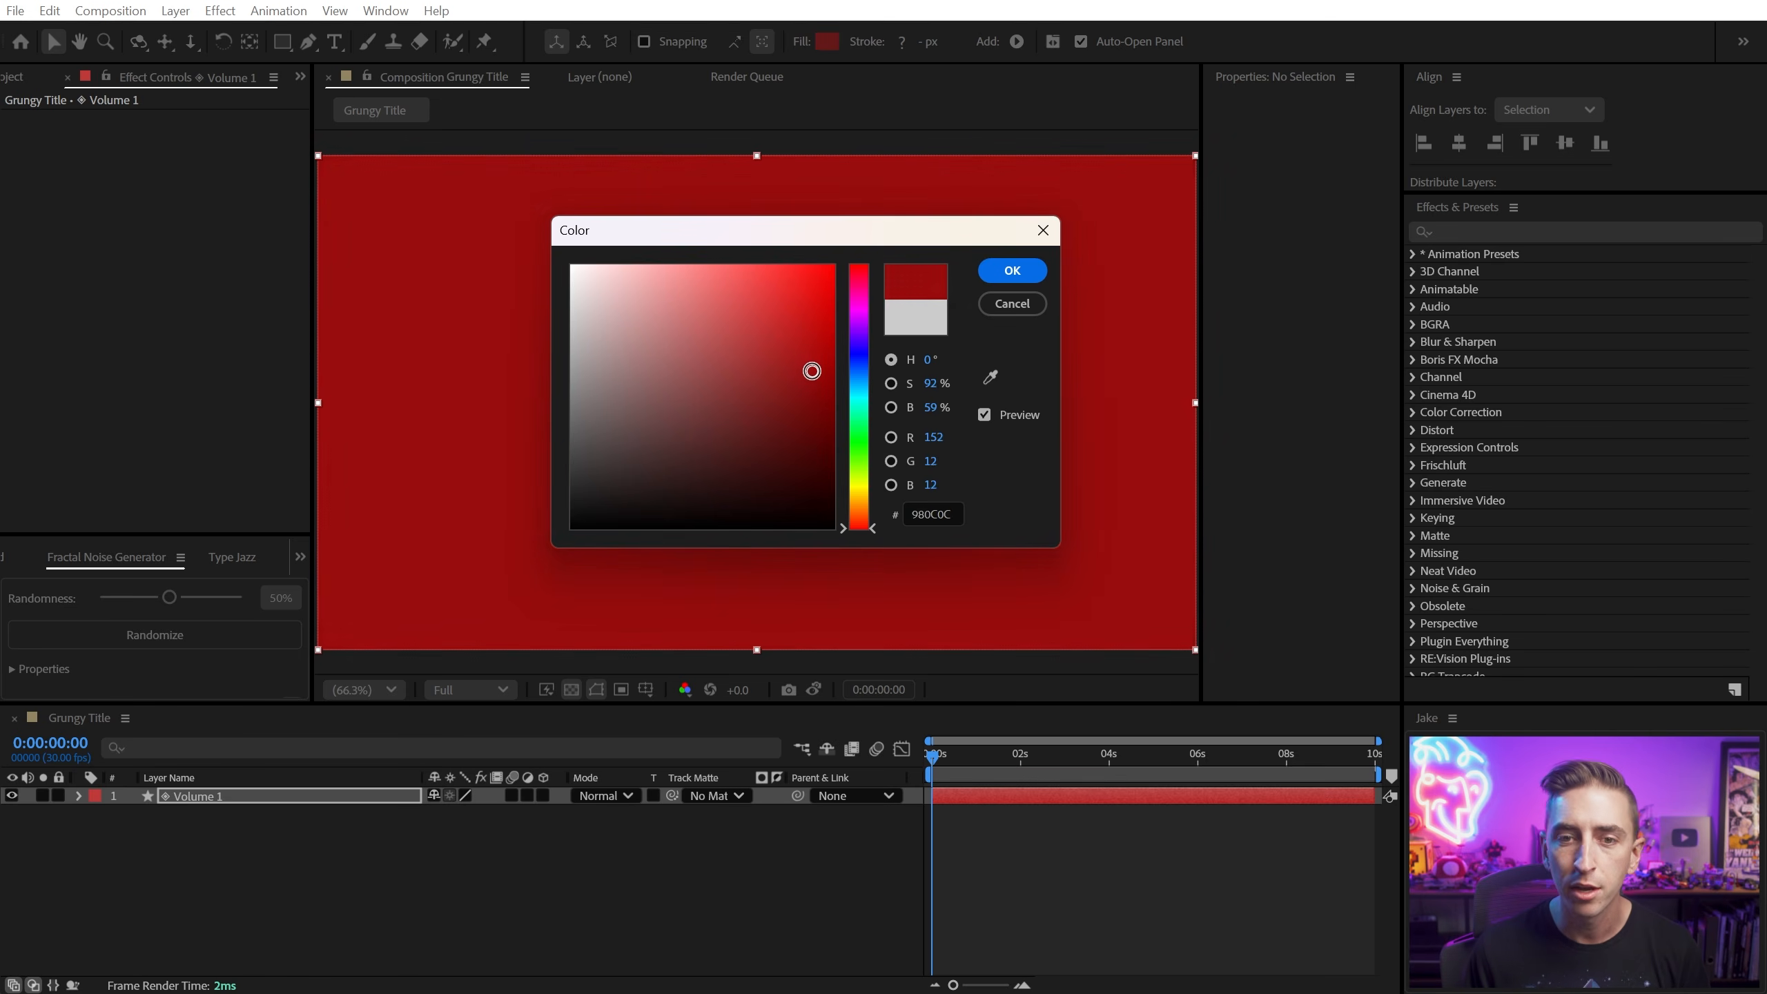
# Step: Apply the dark red fill to the full-frame Volume 1 layer and bring the Void tools into view
pyautogui.click(1012, 270)
pyautogui.click(82, 552)
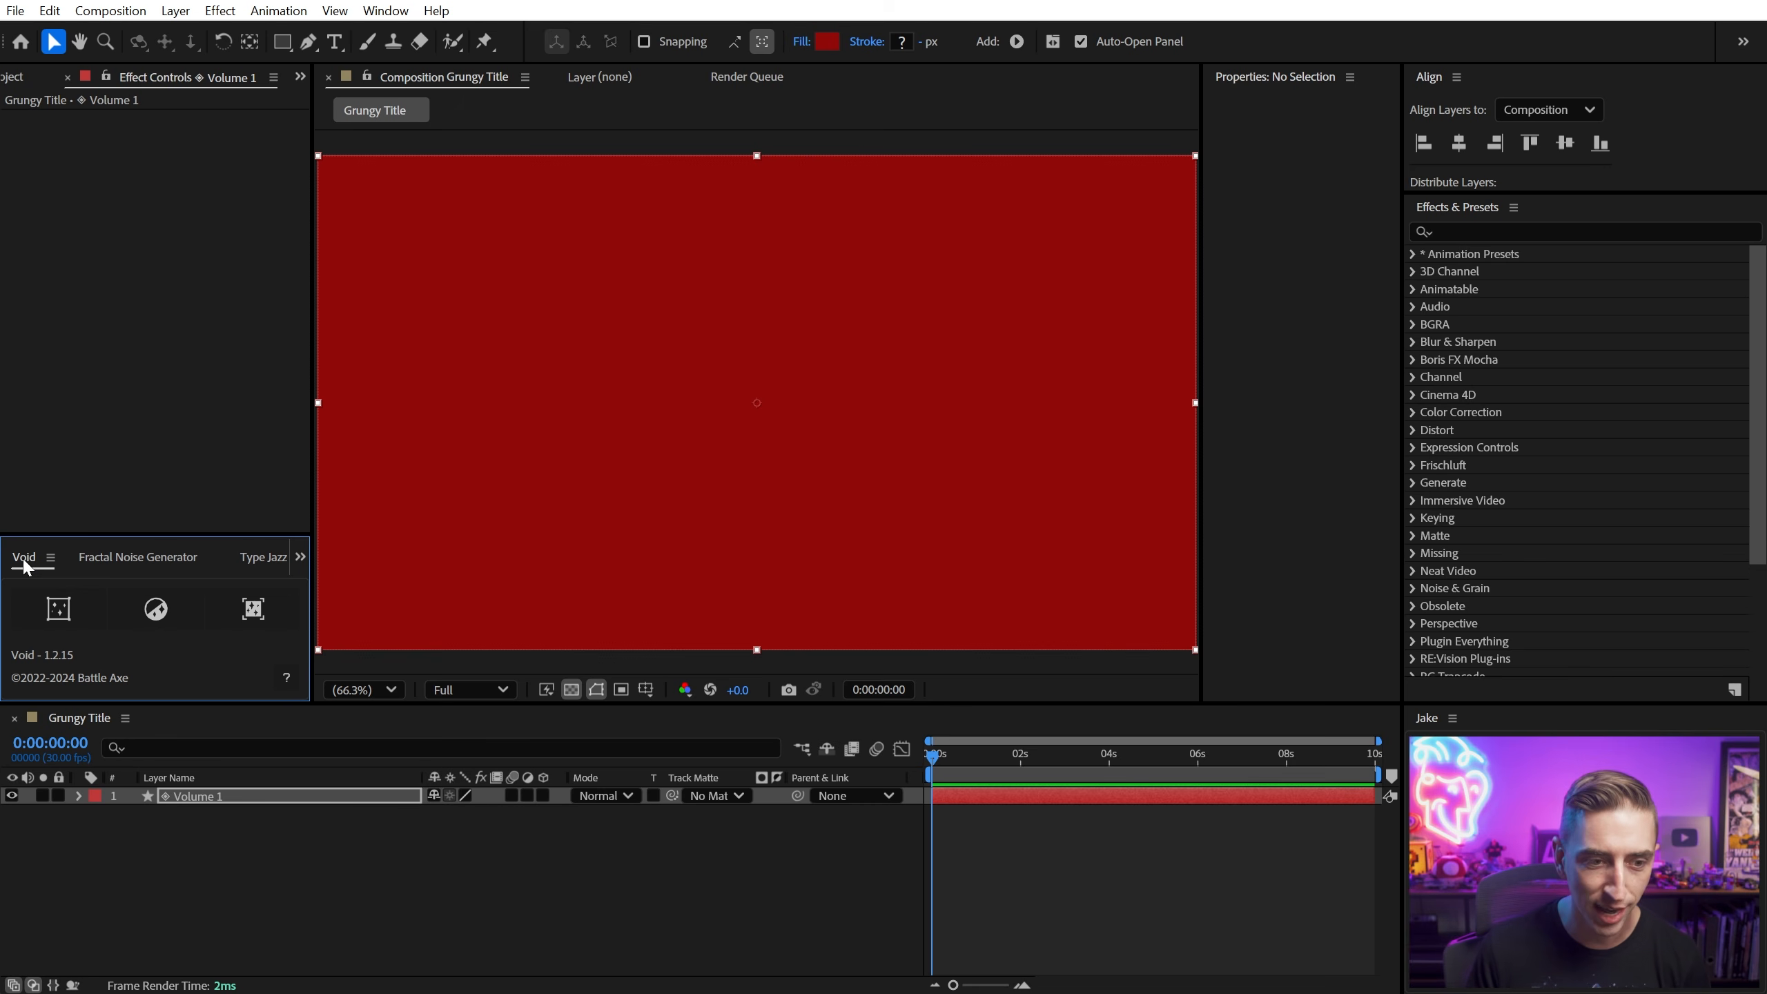
# Step: Rename the Volume 1 layer to BG and lock it
pyautogui.click(198, 796)
pyautogui.press('Return')
pyautogui.write('BG')
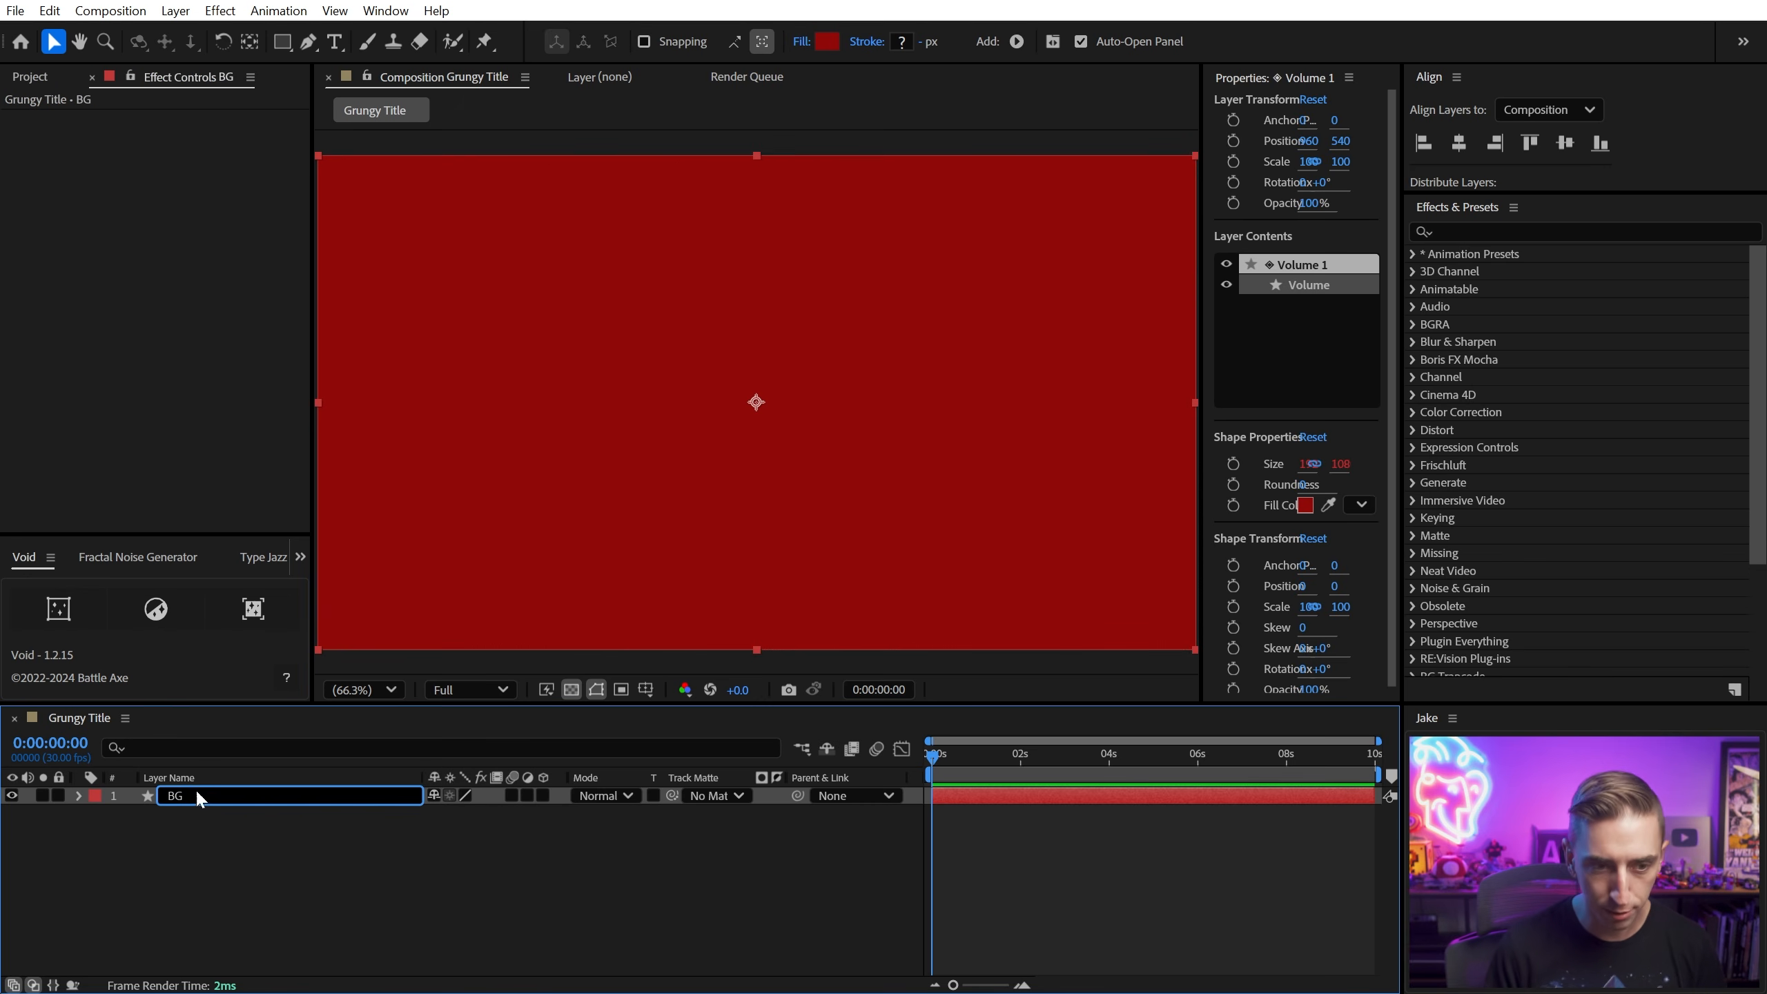
pyautogui.press('Return')
pyautogui.hotkey('ctrl', 'l')
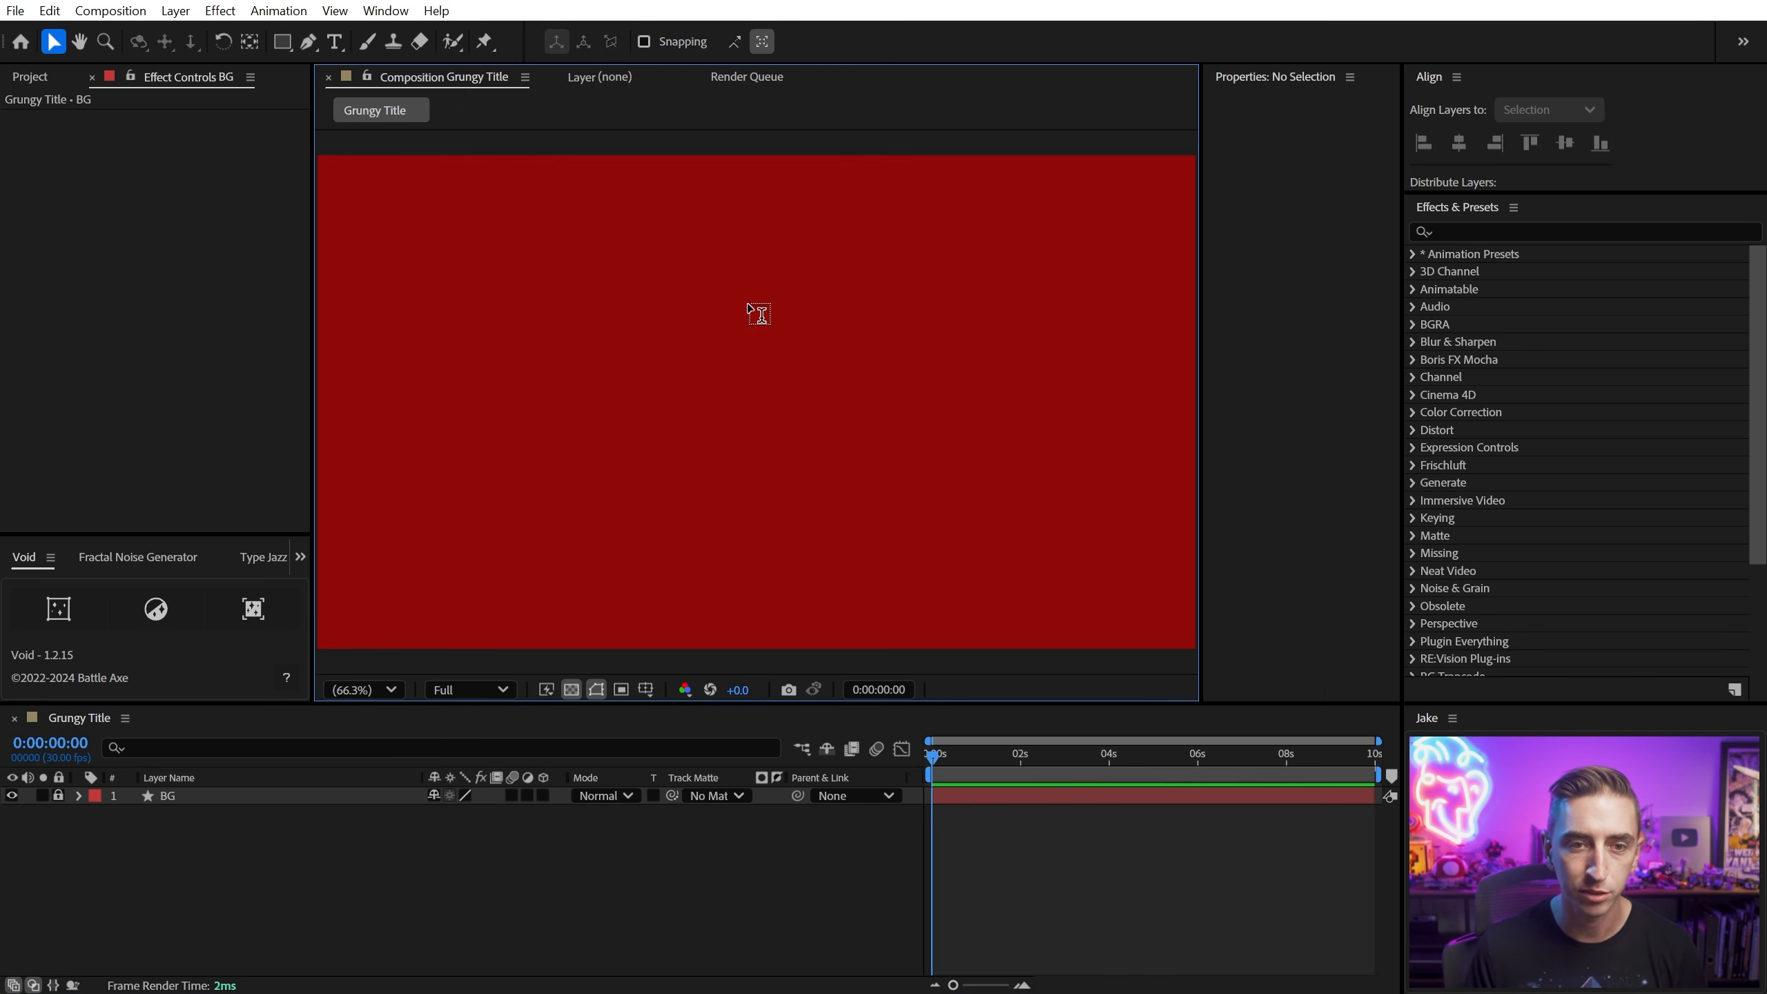
# Step: Add a text layer reading "Fractal Noise" over the red background
pyautogui.hotkey('ctrl', 't')
pyautogui.click(691, 301)
pyautogui.write('Fra')
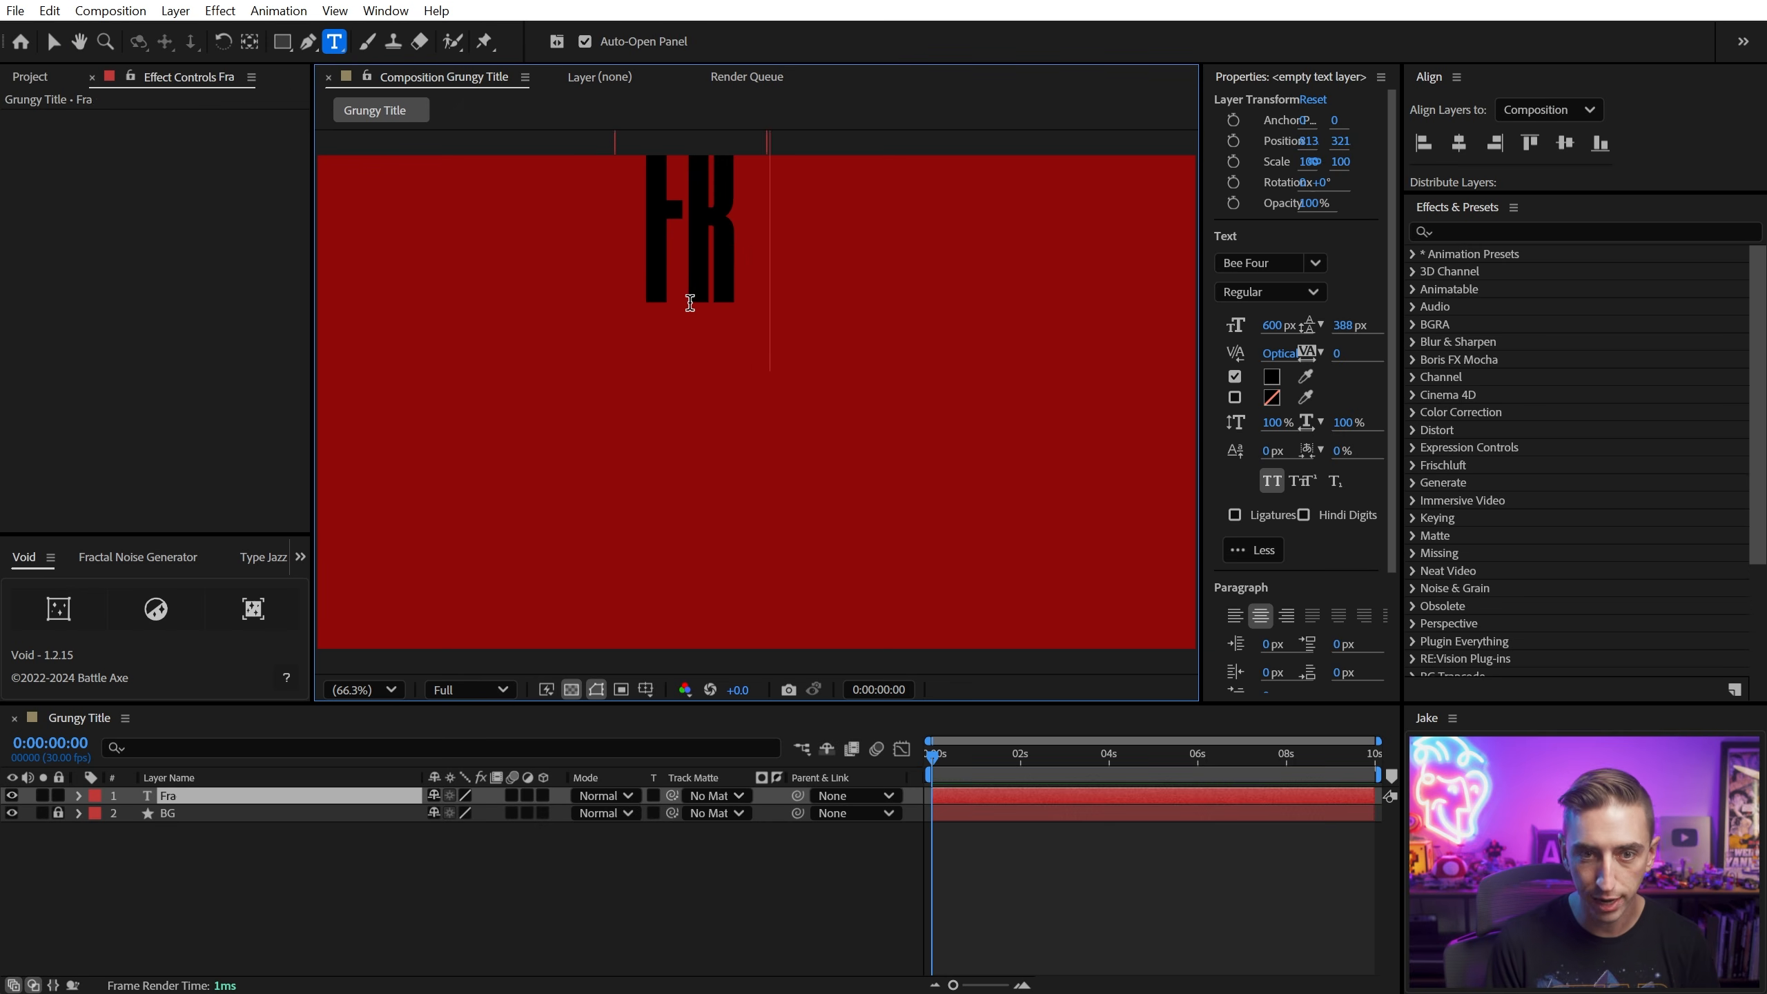
pyautogui.write('ctal Noise')
pyautogui.hotkey('ctrl', 'Return')
pyautogui.press('v')
# Step: Place the Fractal Noise text in the upper half of the frame and centre it horizontally in the composition
pyautogui.moveTo(680, 259); pyautogui.dragTo(752, 358)
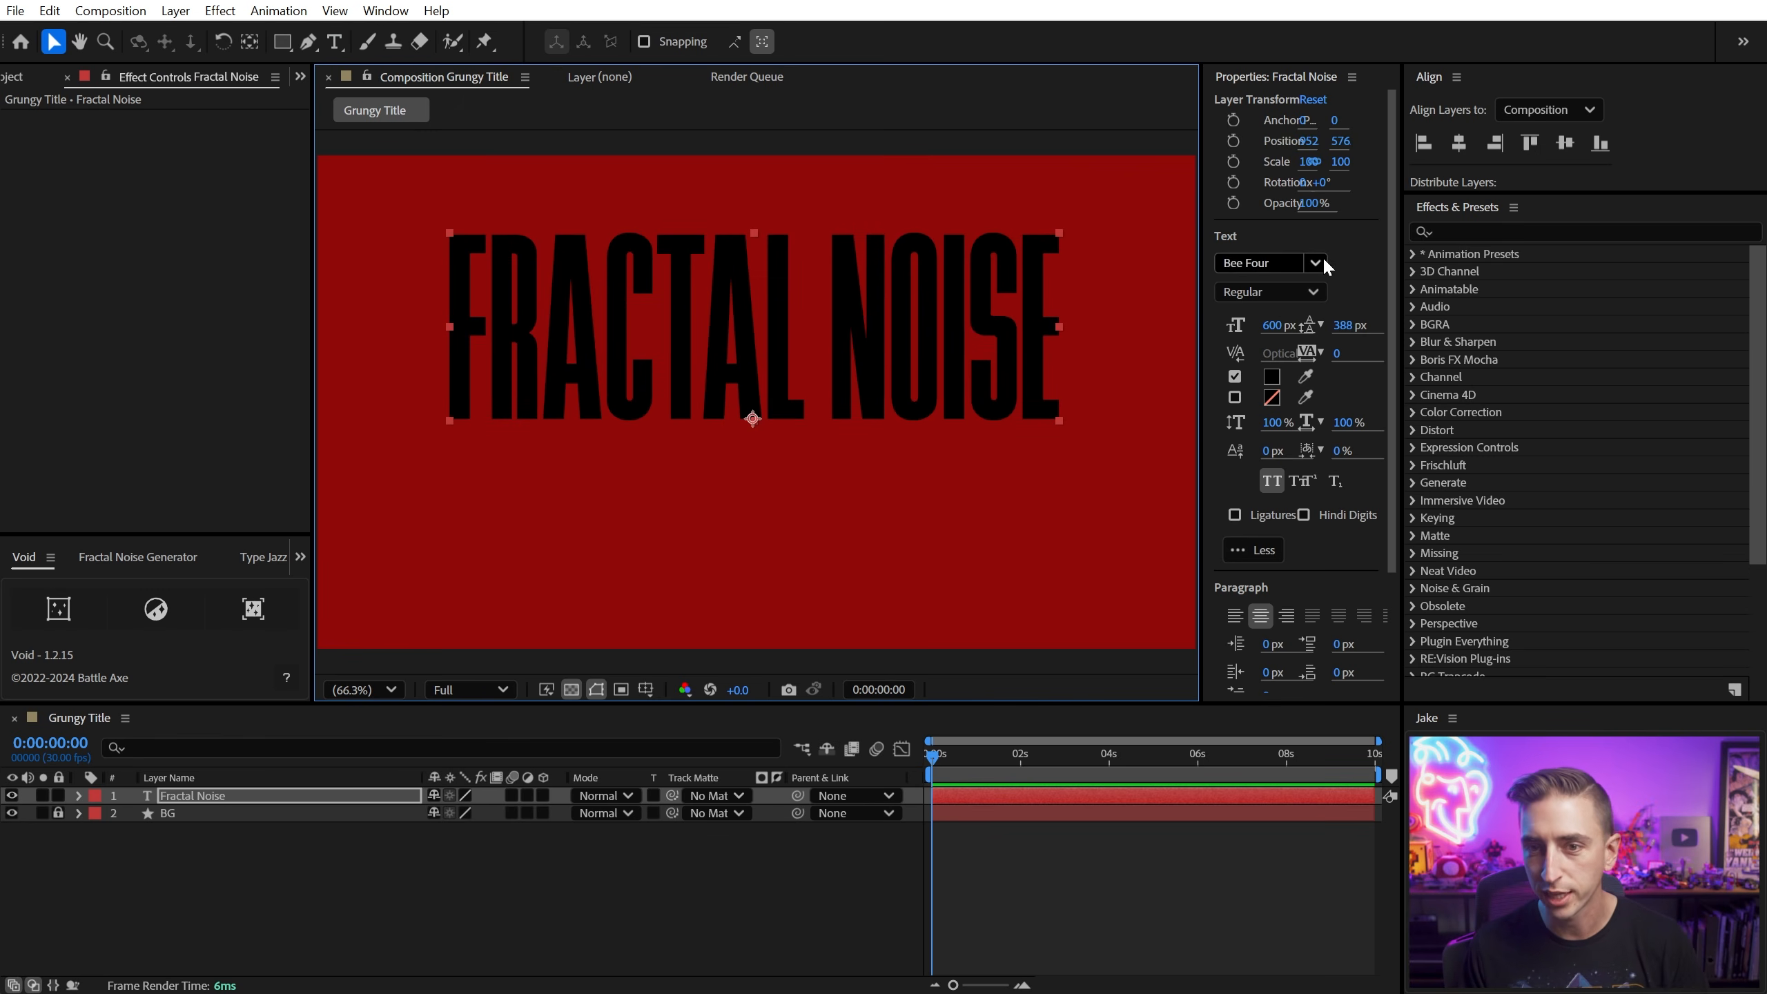
pyautogui.moveTo(1199, 268); pyautogui.dragTo(1099, 261)
pyautogui.moveTo(961, 359); pyautogui.dragTo(978, 348)
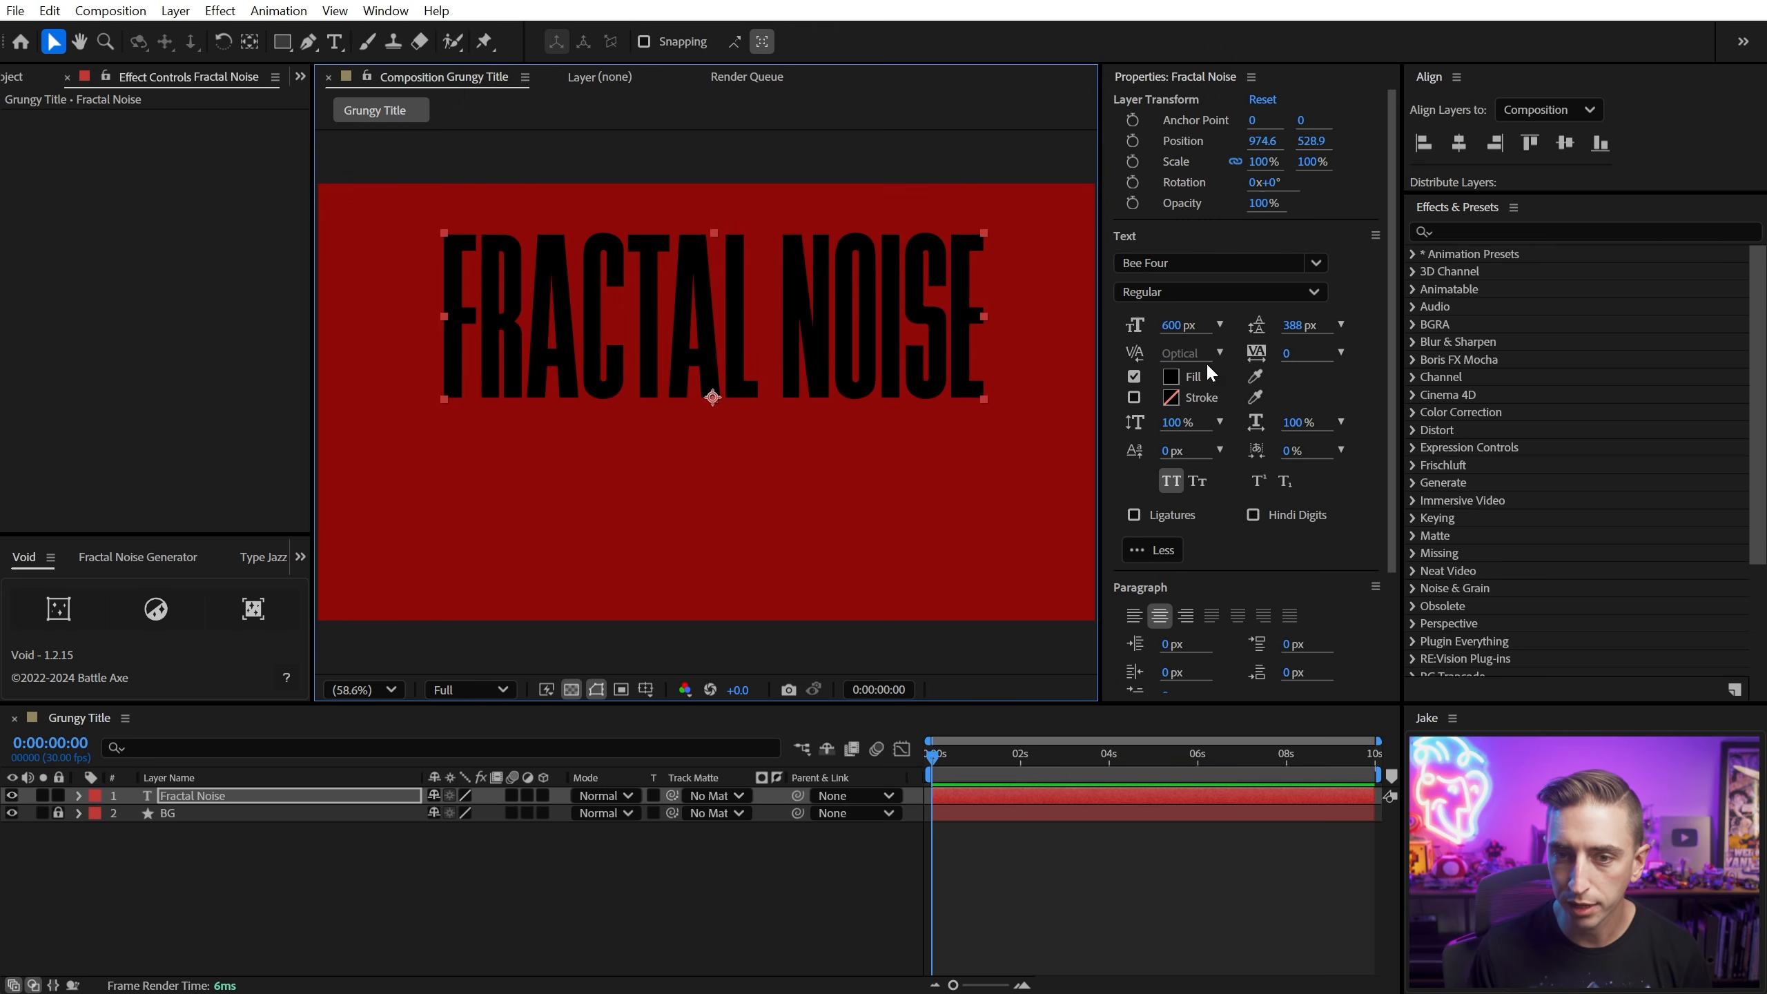
pyautogui.click(1459, 144)
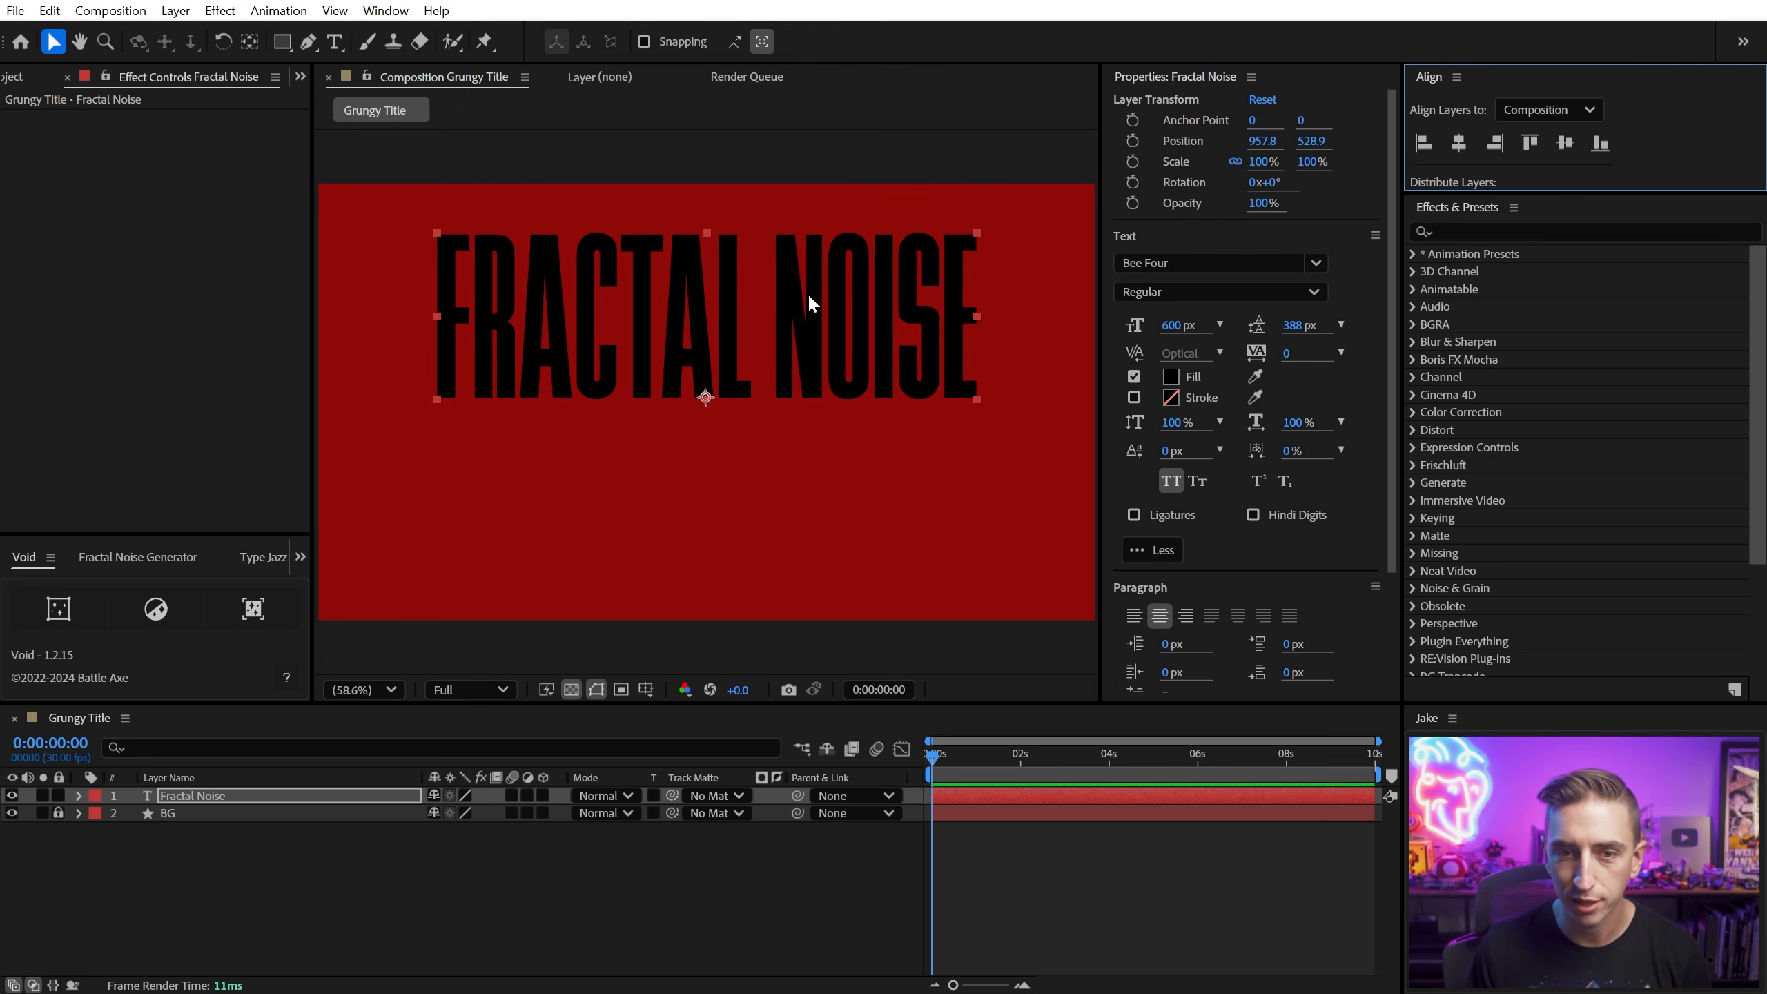
# Step: Duplicate the Fractal Noise text directly below the original and change the copy's wording to "Generator"
pyautogui.click(719, 312)
pyautogui.hotkey('ctrl', 'd')
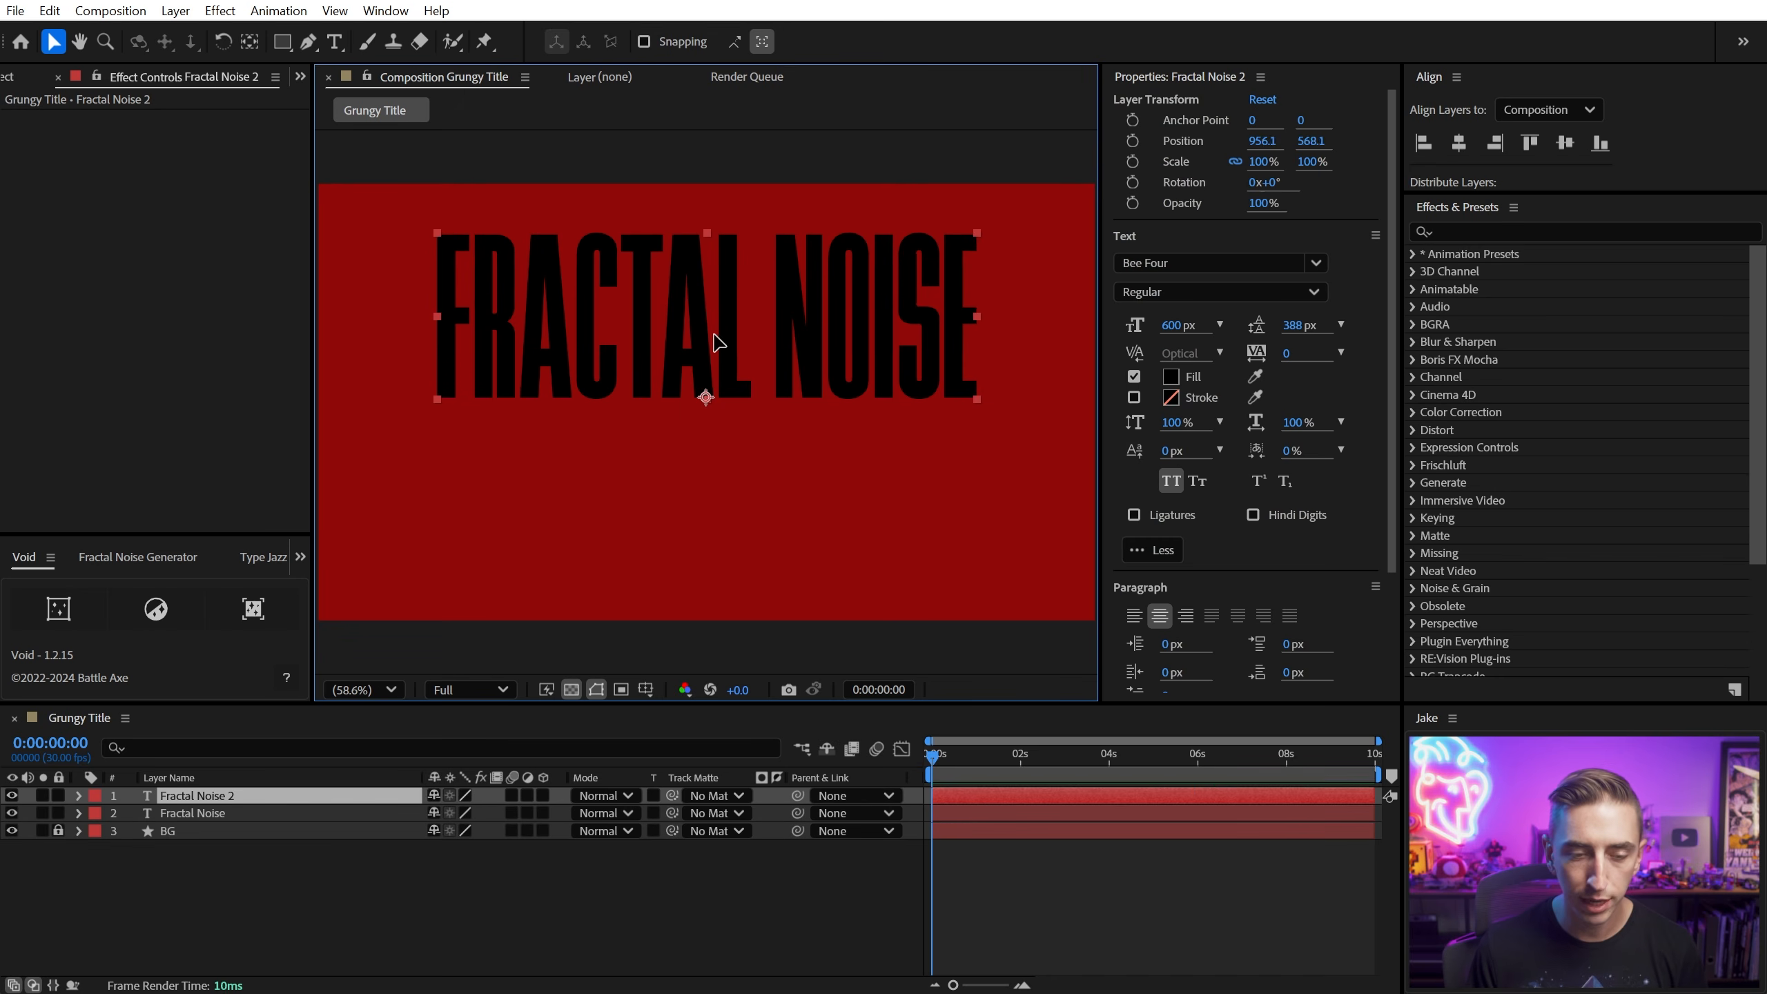
pyautogui.moveTo(719, 312); pyautogui.dragTo(717, 514)
pyautogui.hotkey('ctrl', 't')
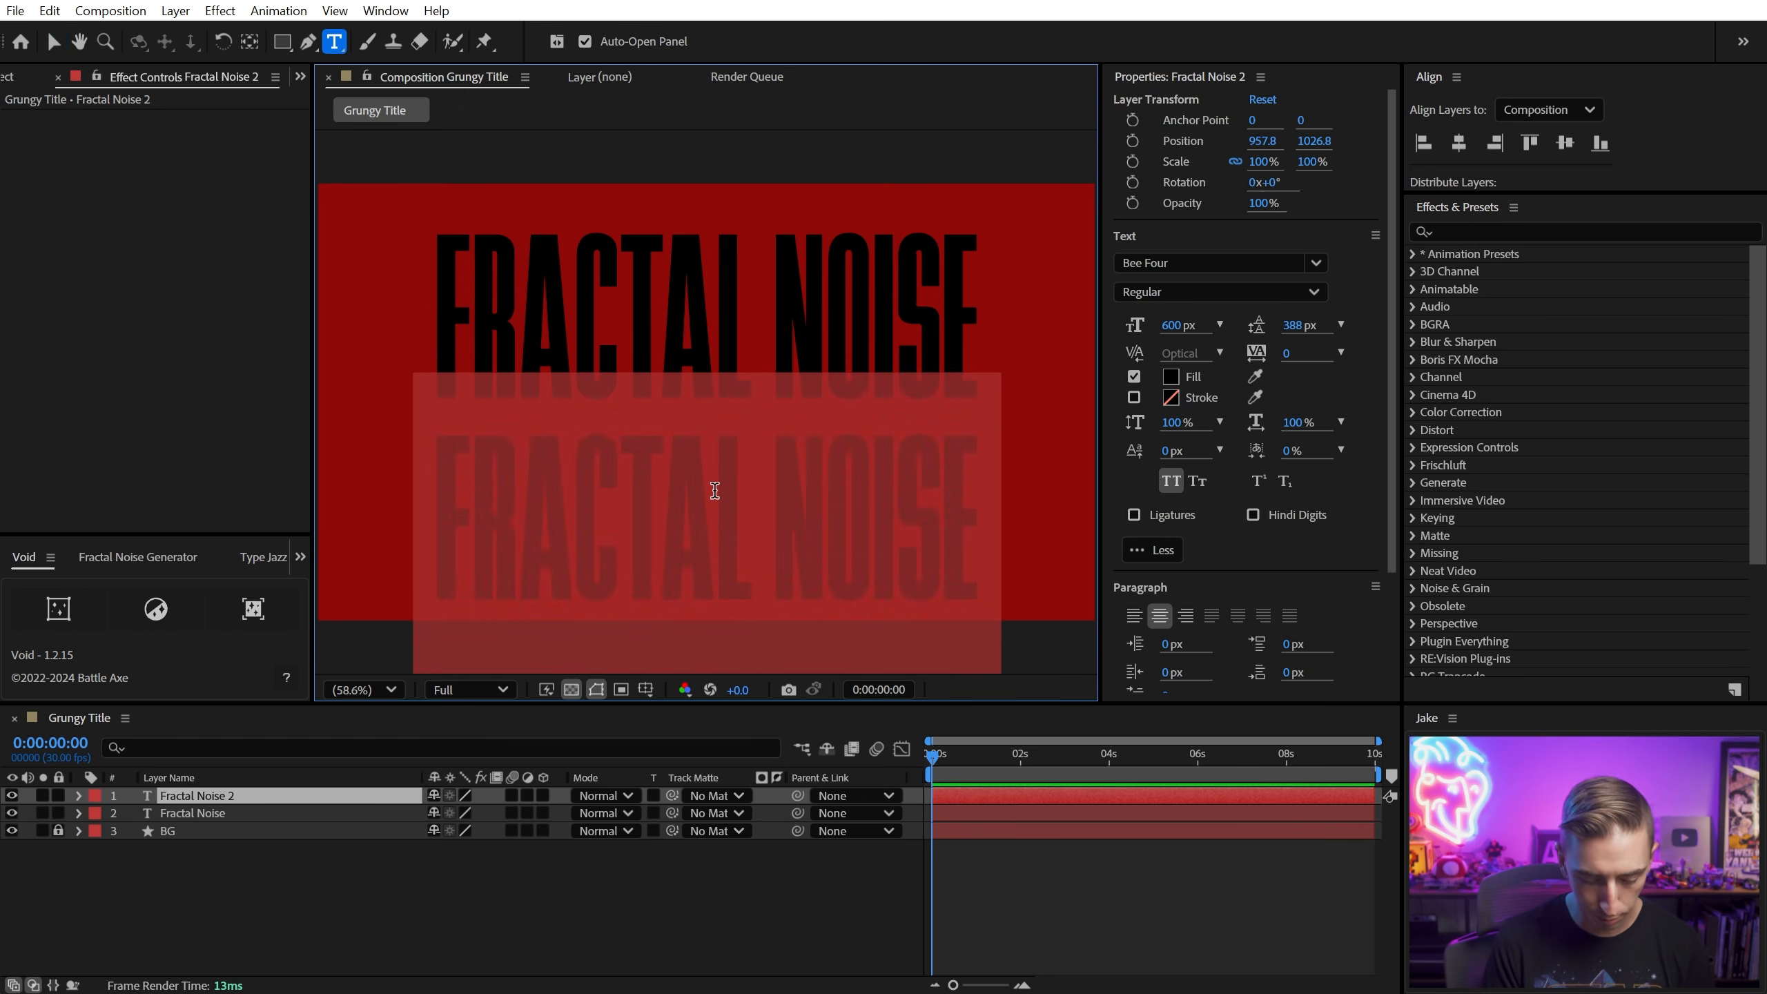
pyautogui.write('Generator')
pyautogui.press('Escape')
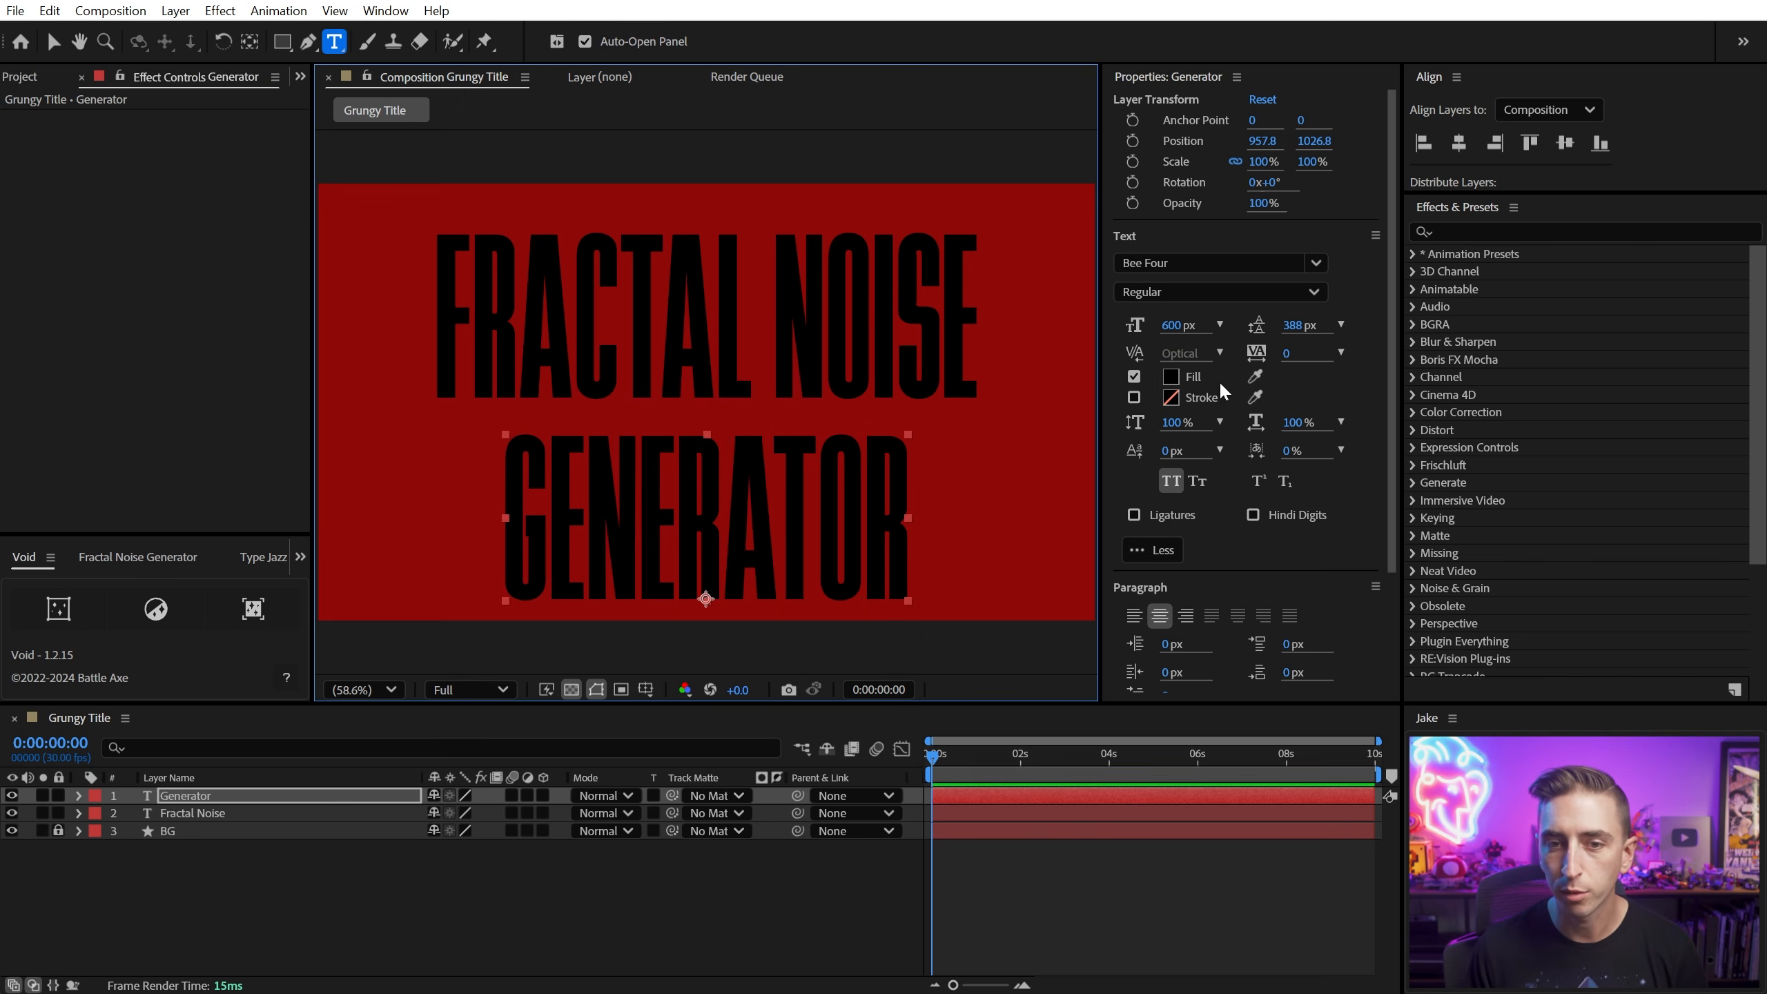
# Step: Set the Generator text's font size to 805 px and reposition both title lines so they fit inside the frame with a gap between them
pyautogui.moveTo(1174, 325); pyautogui.dragTo(1355, 280)
pyautogui.moveTo(1169, 325); pyautogui.dragTo(1167, 326)
pyautogui.press('v')
pyautogui.moveTo(777, 462); pyautogui.dragTo(782, 510)
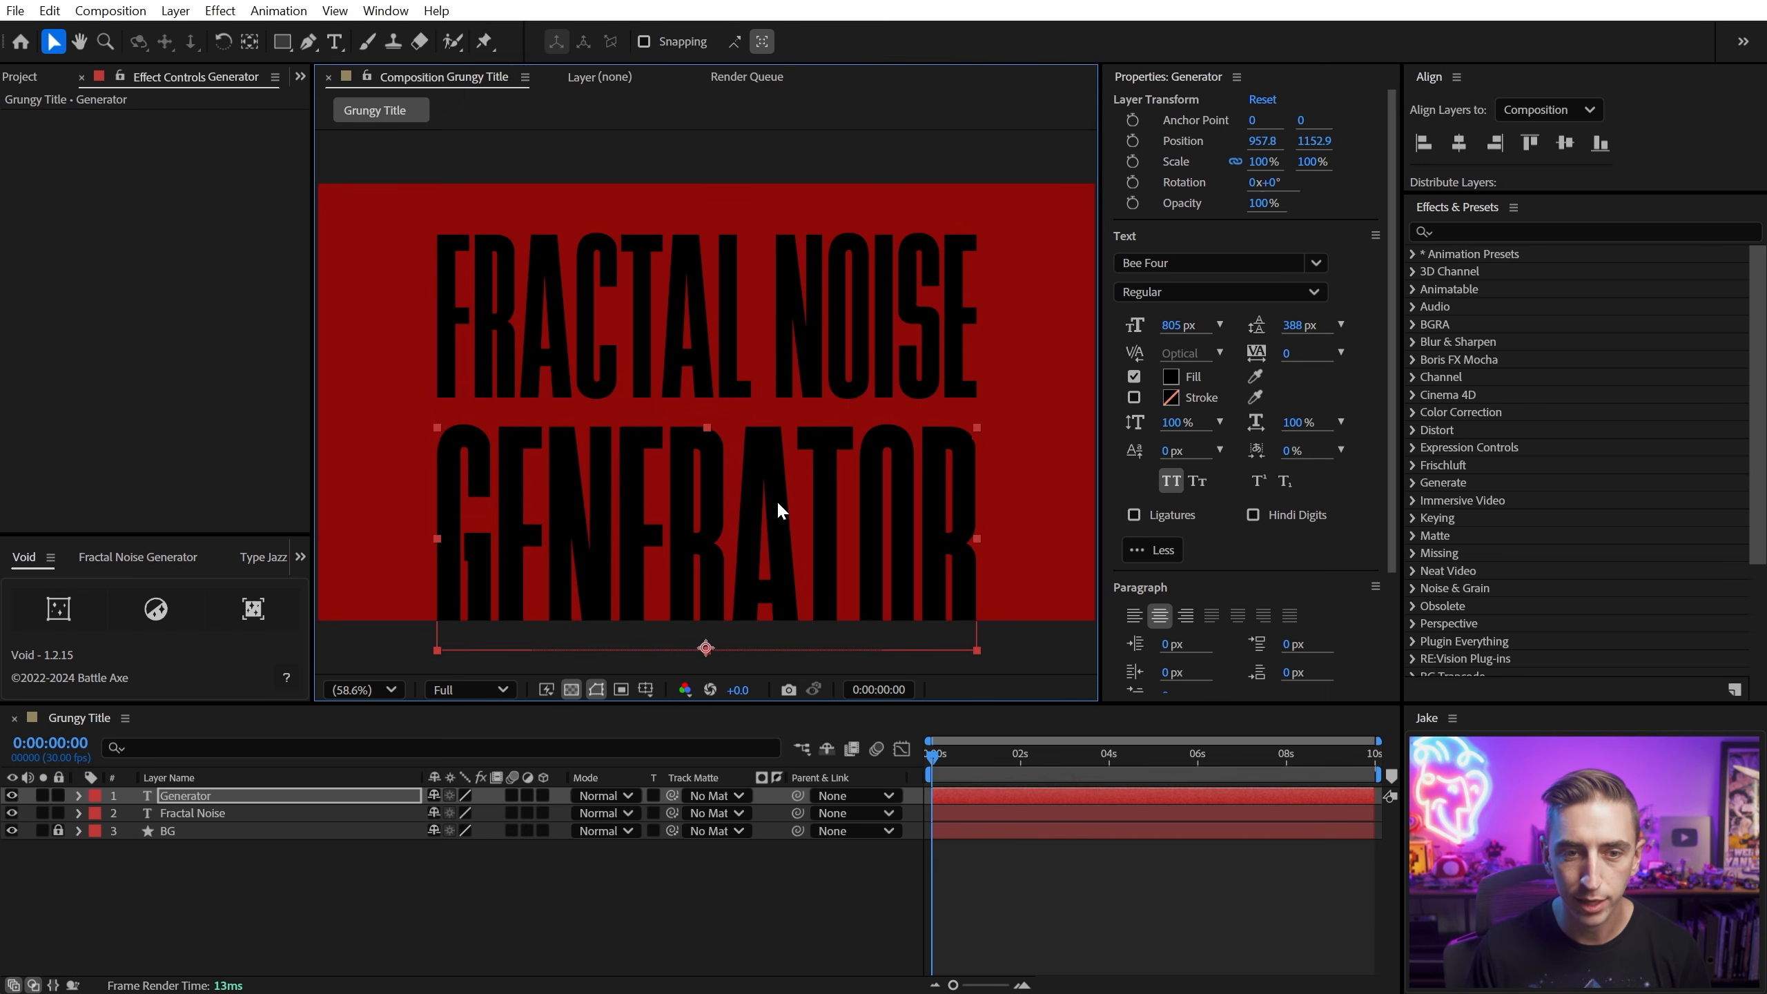
pyautogui.keyDown('shift'); pyautogui.click(783, 348); pyautogui.keyUp('shift')
pyautogui.moveTo(784, 348); pyautogui.dragTo(782, 307)
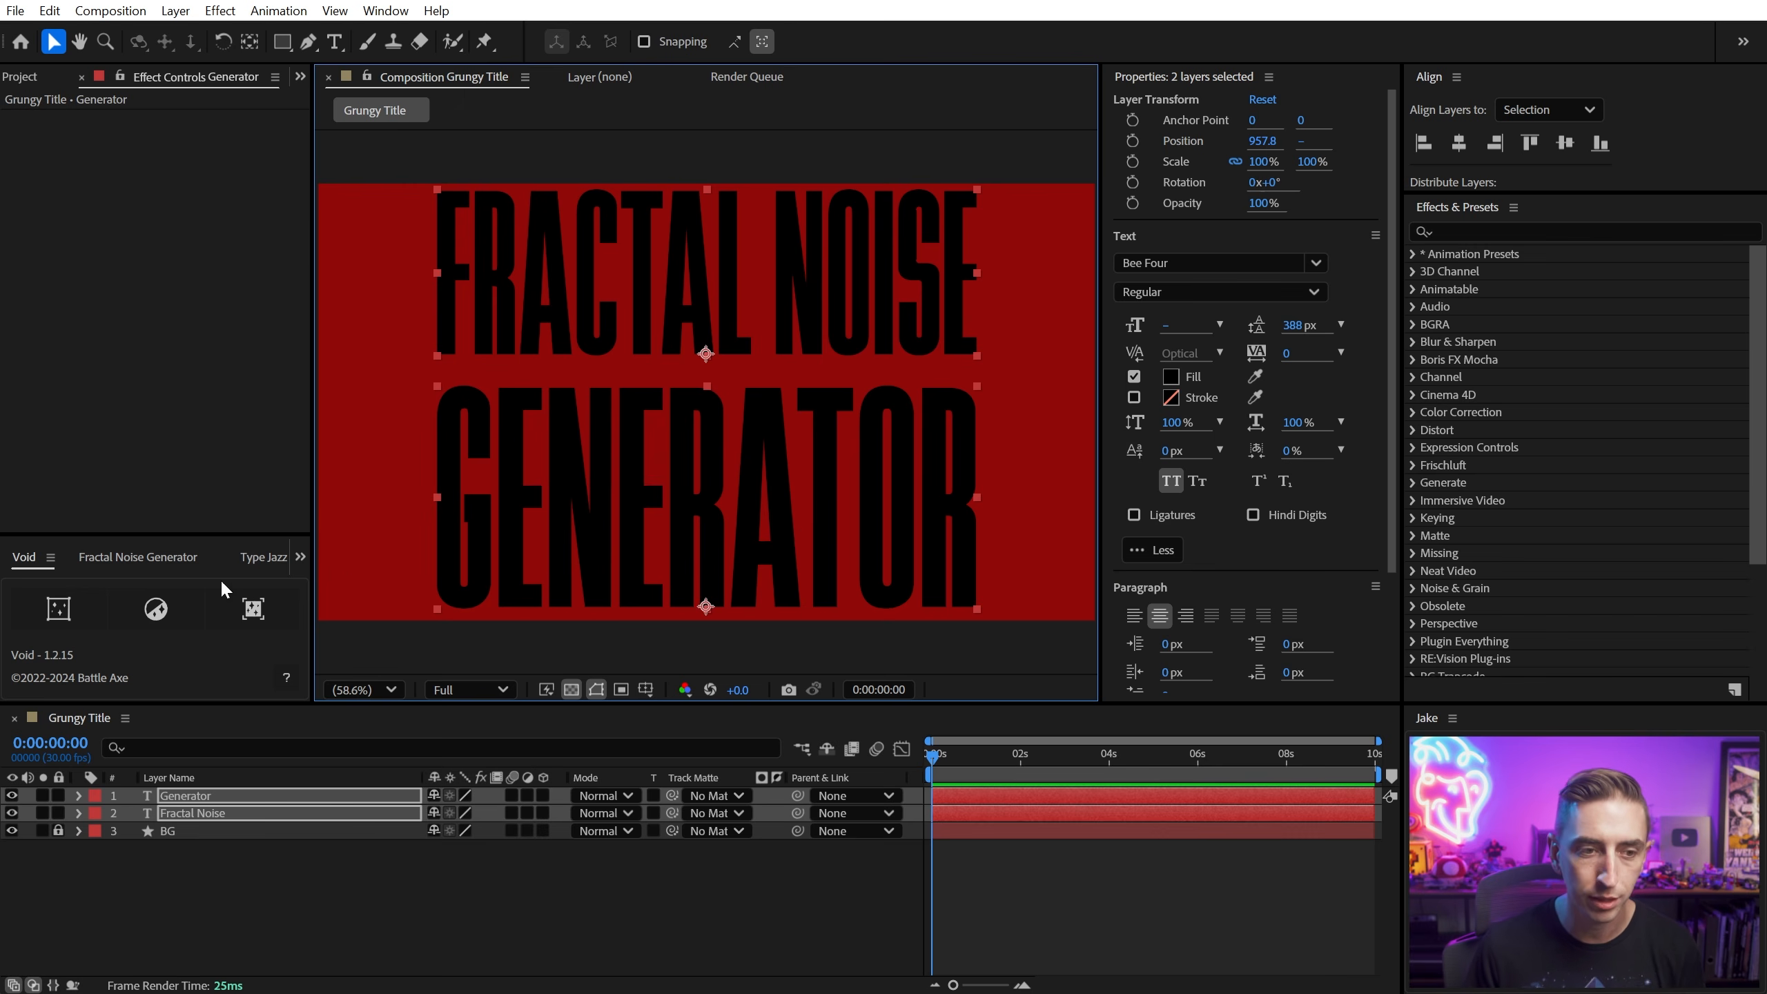
# Step: Add a Void as parent of both title lines, scaled to 79.5% and centred horizontally in the composition
pyautogui.click(59, 609)
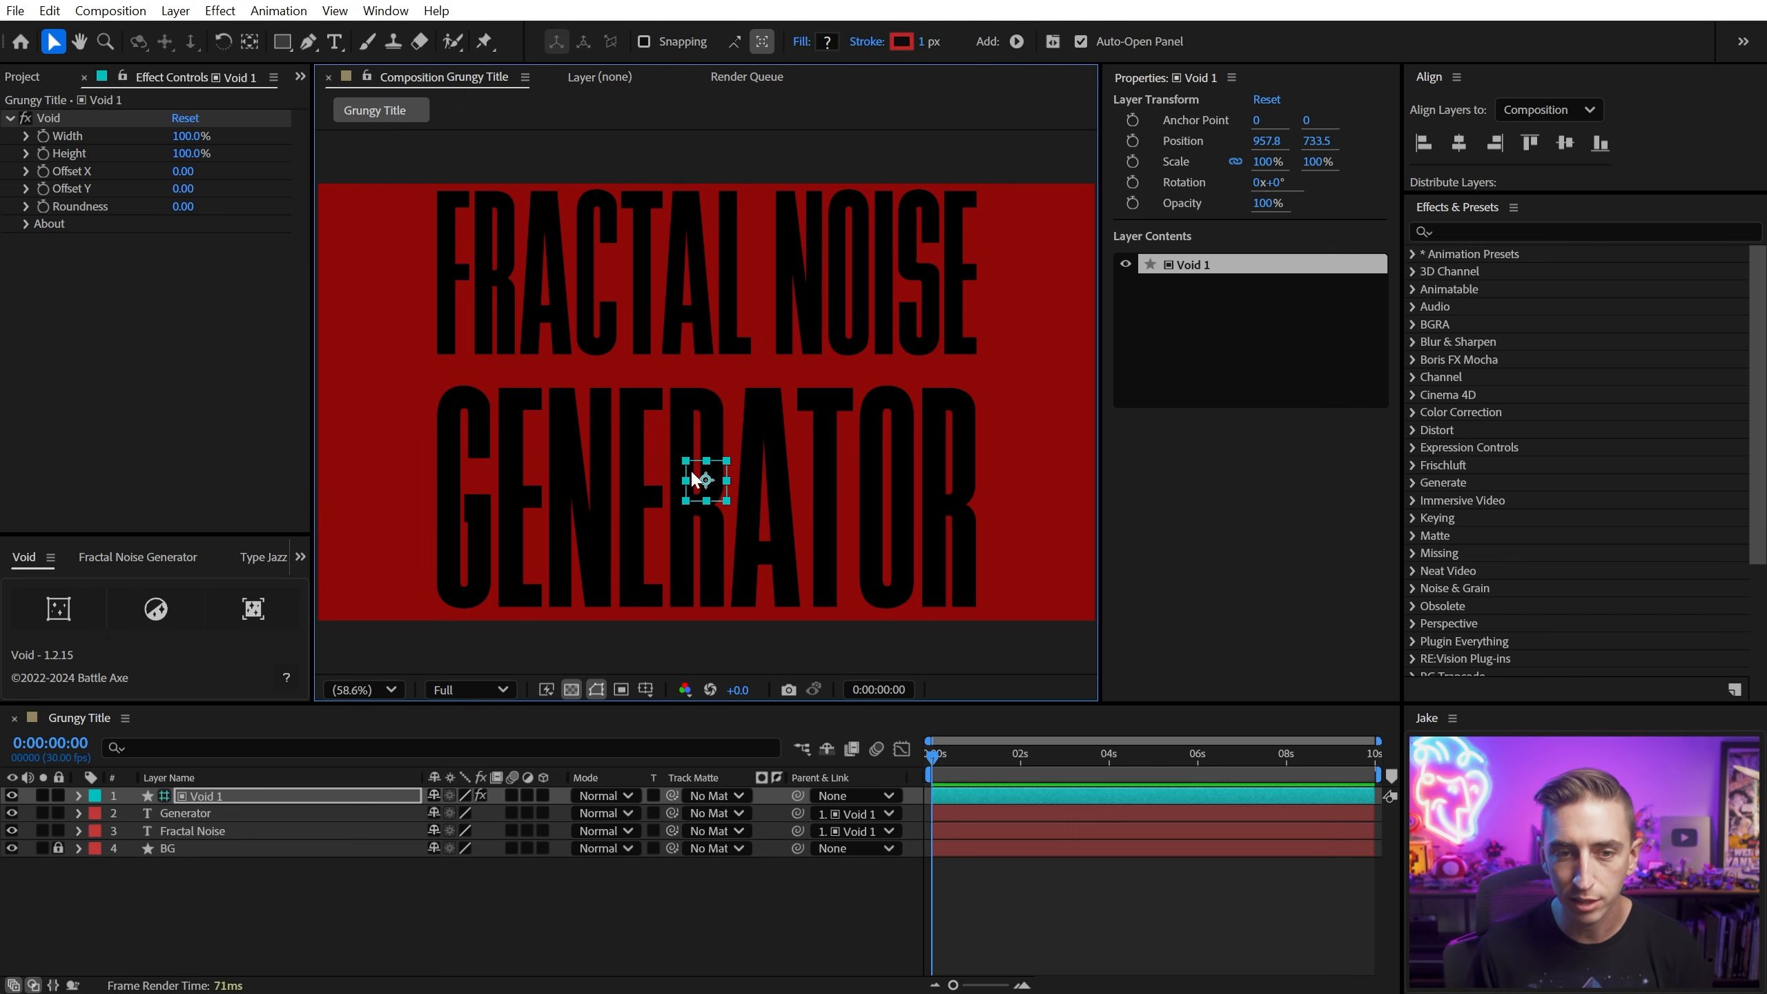
pyautogui.moveTo(705, 485); pyautogui.dragTo(714, 471)
pyautogui.hotkey('ctrl', 'z')
pyautogui.click(1459, 143)
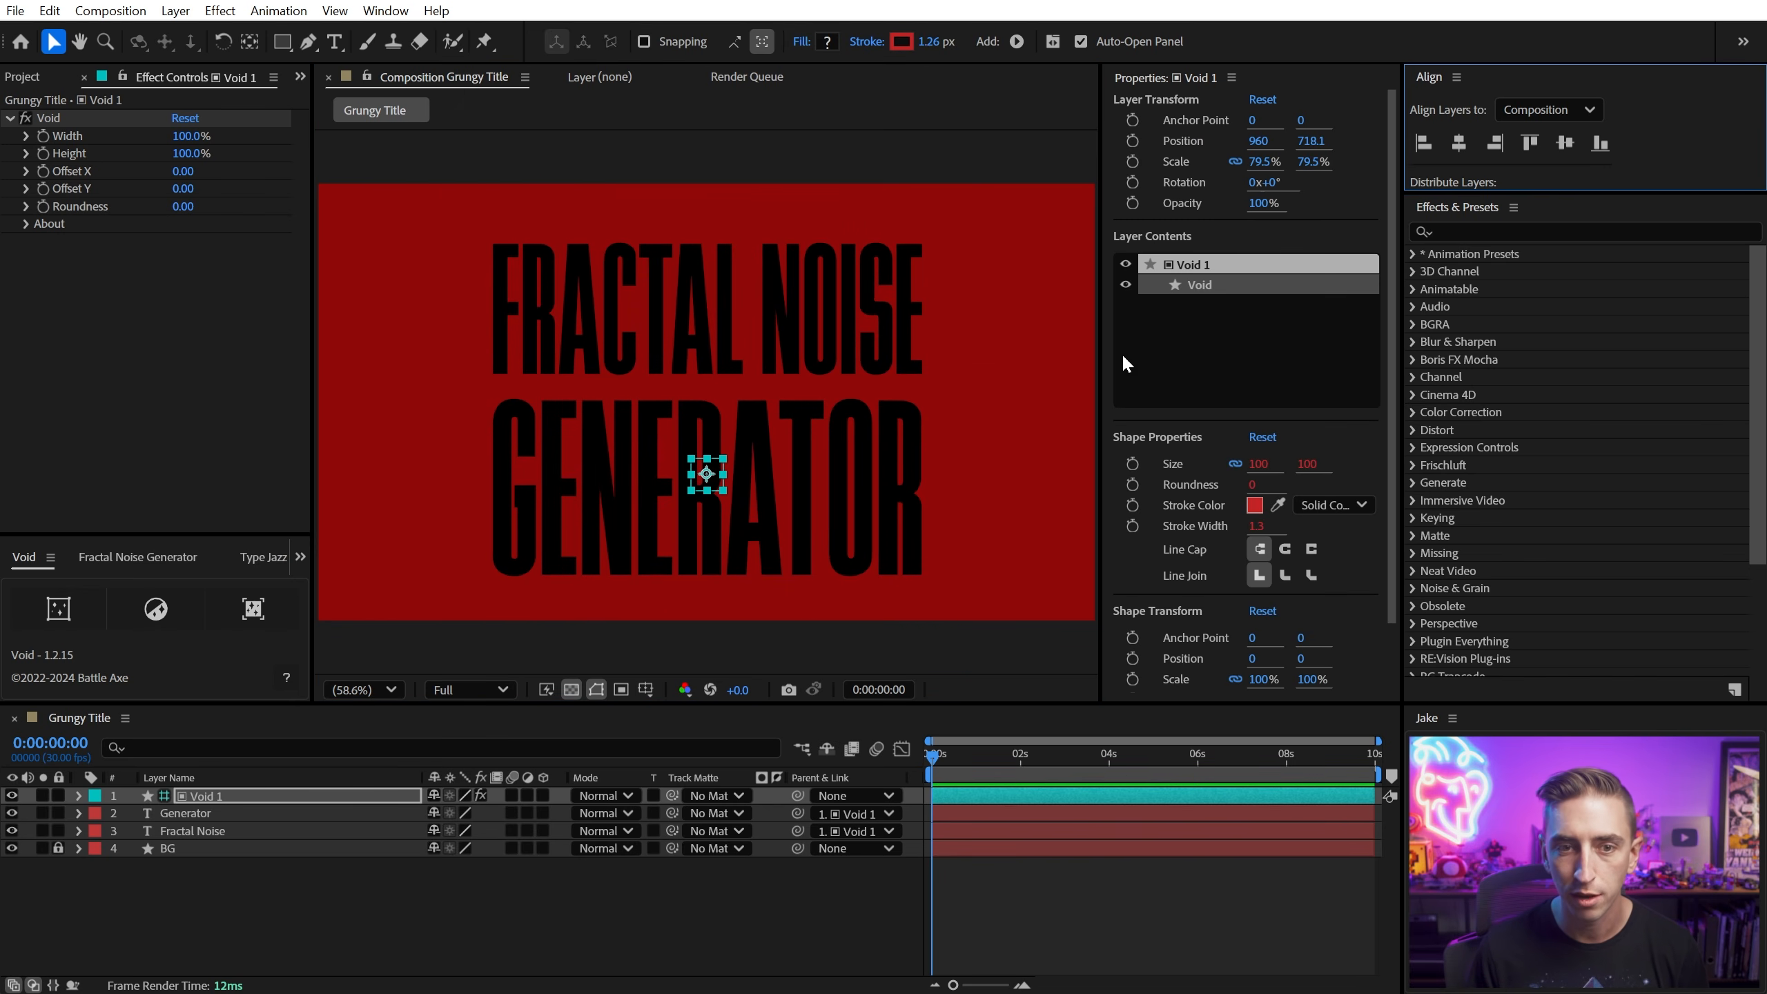
# Step: Rename the Void 1 layer to Text Controller and deselect it
pyautogui.click(213, 796)
pyautogui.press('Return')
pyautogui.write('Text Co')
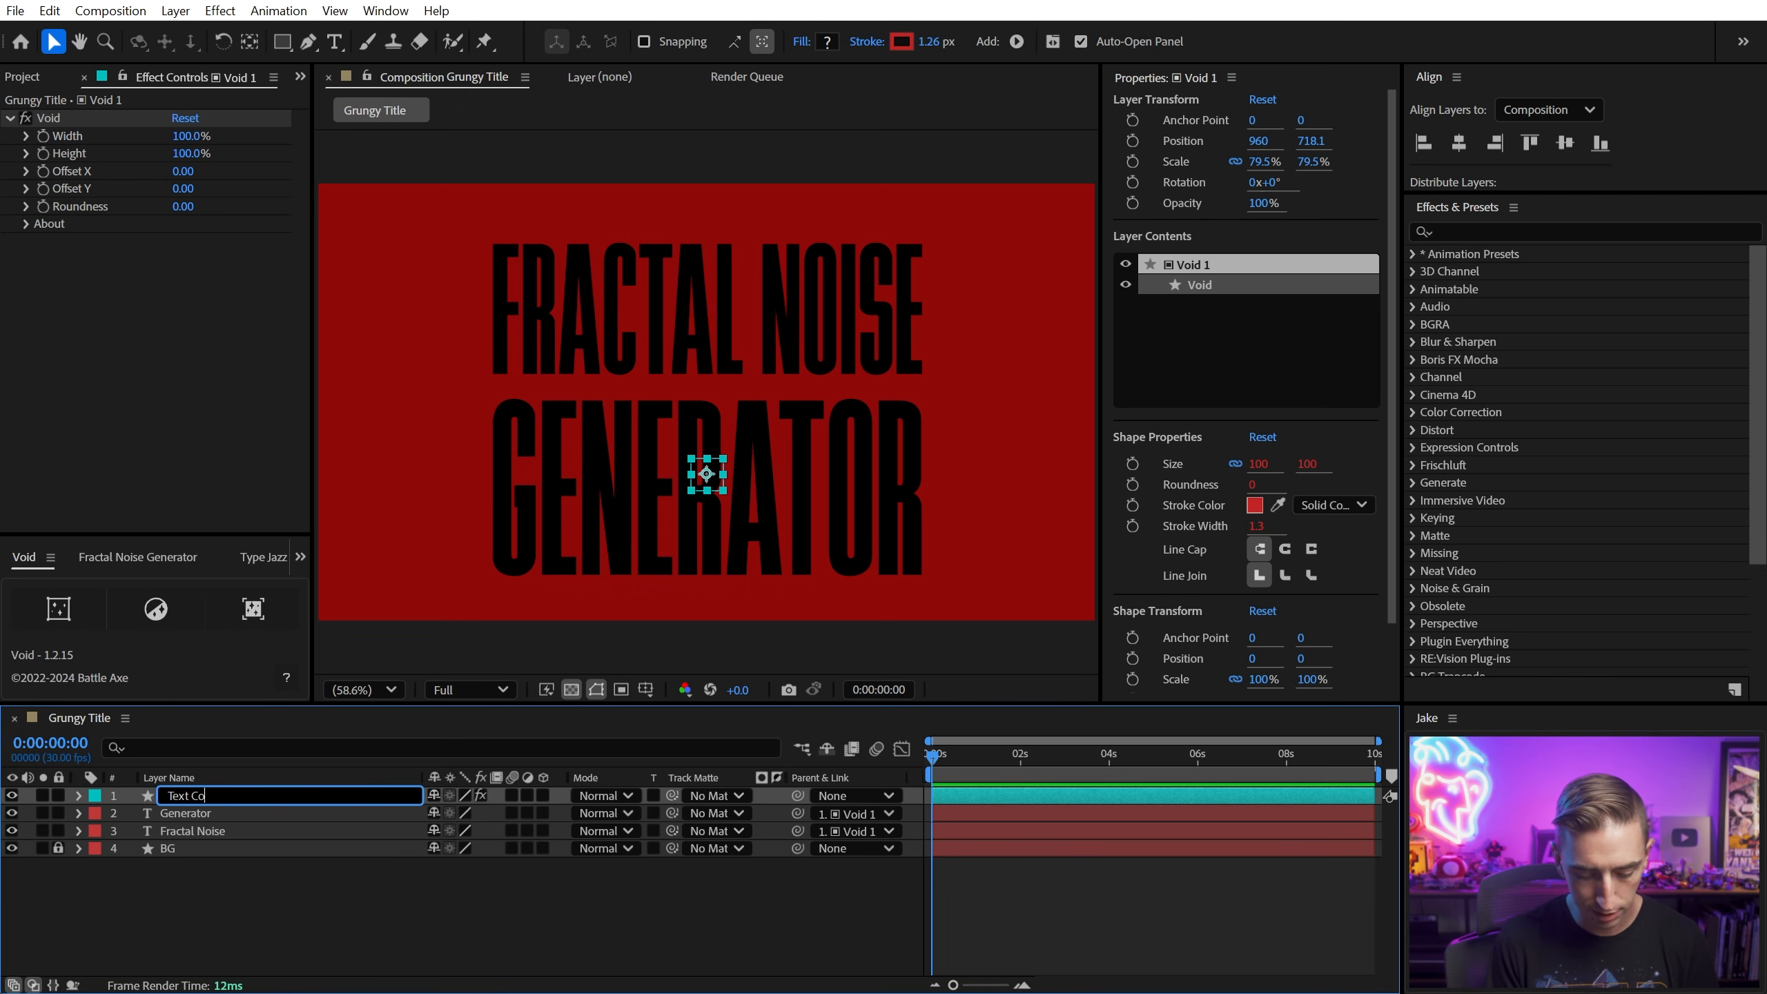
pyautogui.write('ntroller')
pyautogui.press('Return')
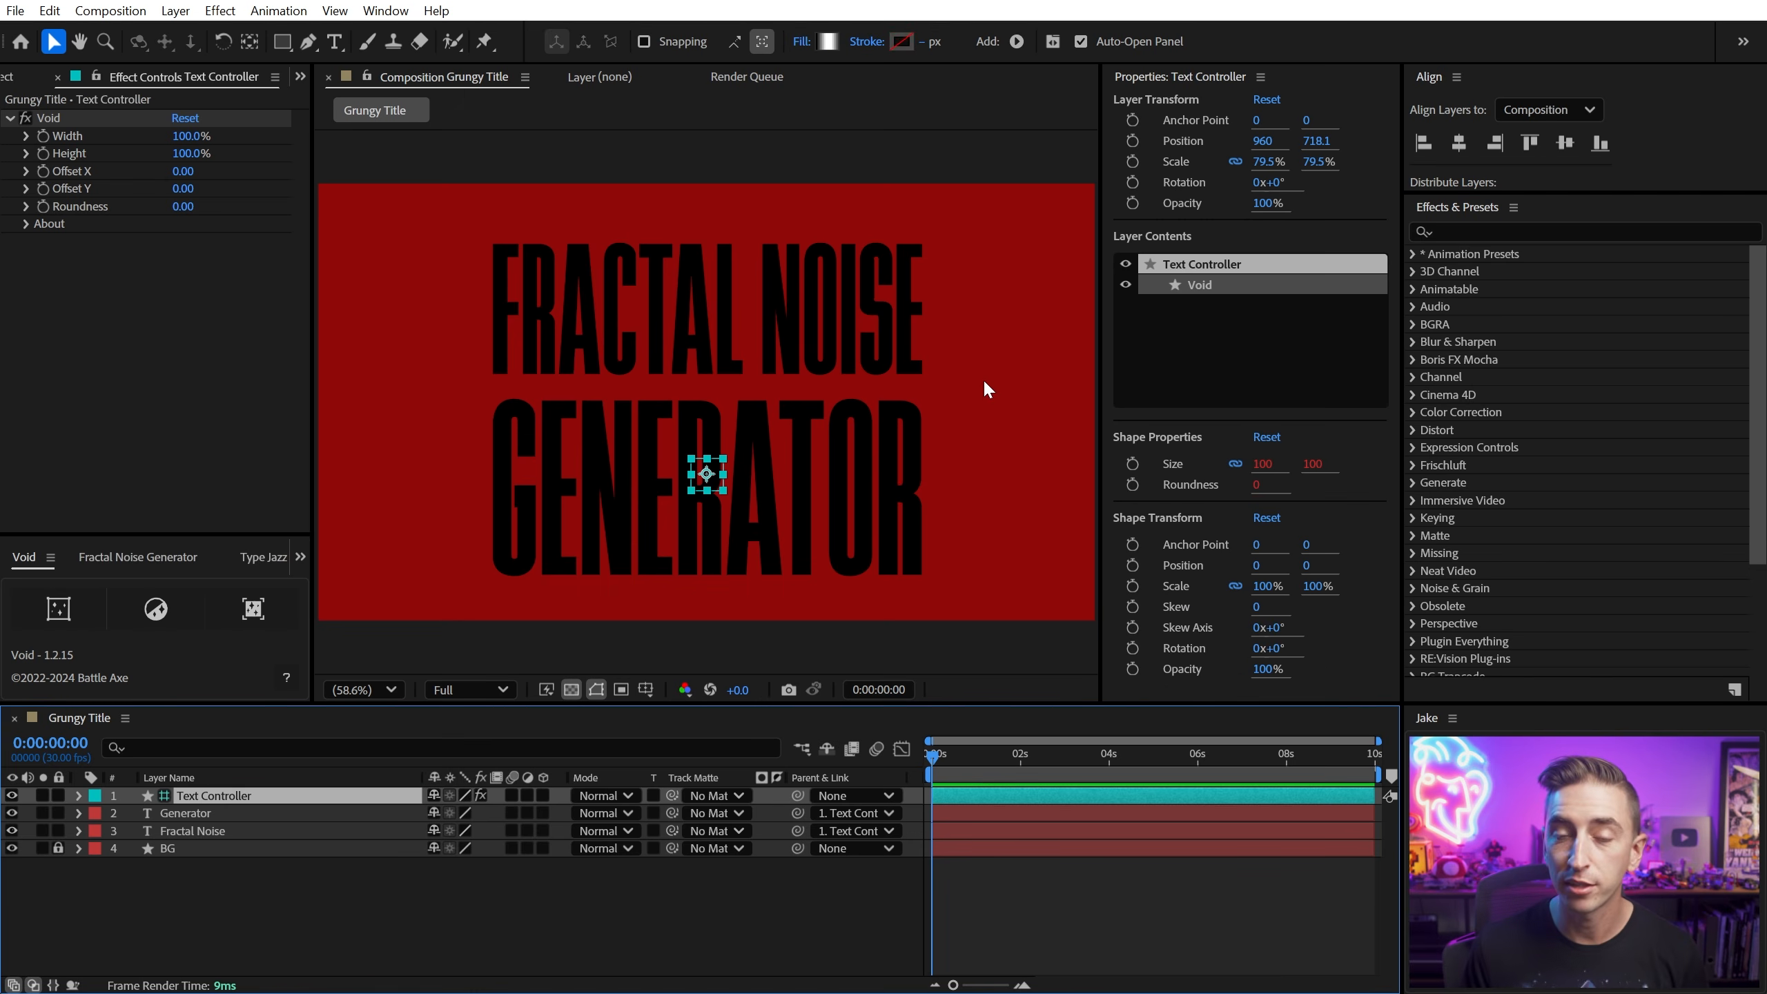
pyautogui.click(984, 383)
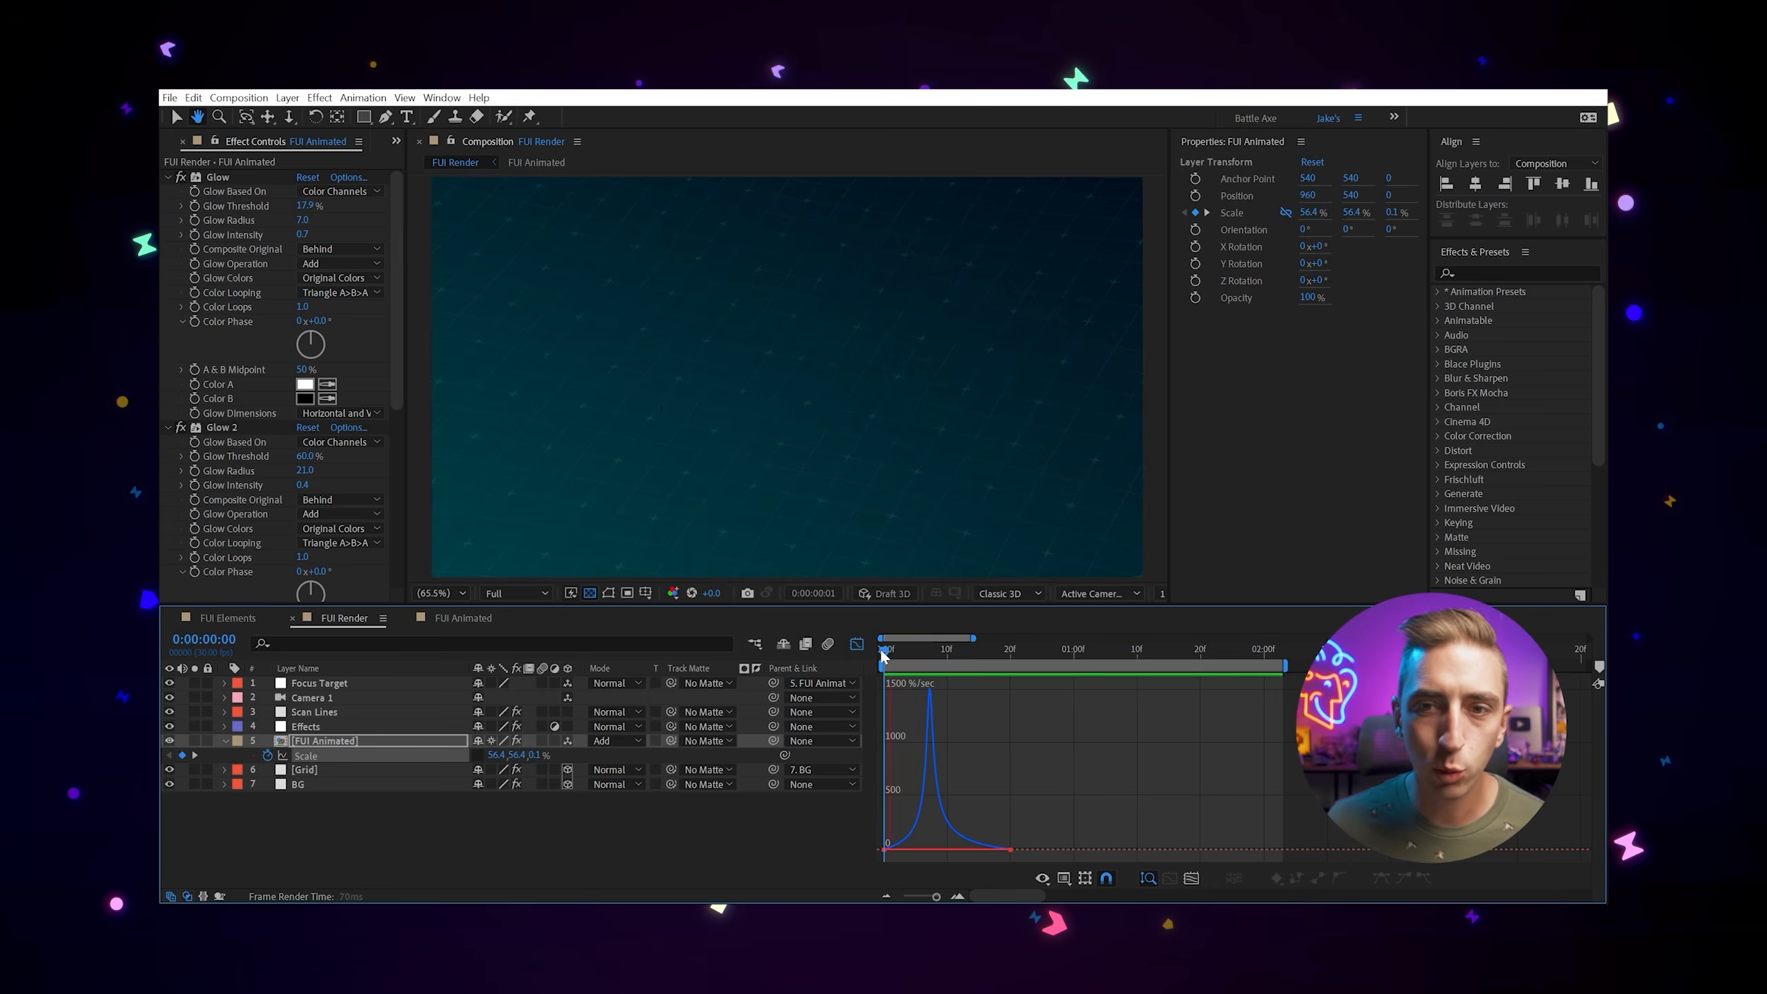
pyautogui.moveTo(883, 654); pyautogui.dragTo(892, 648)
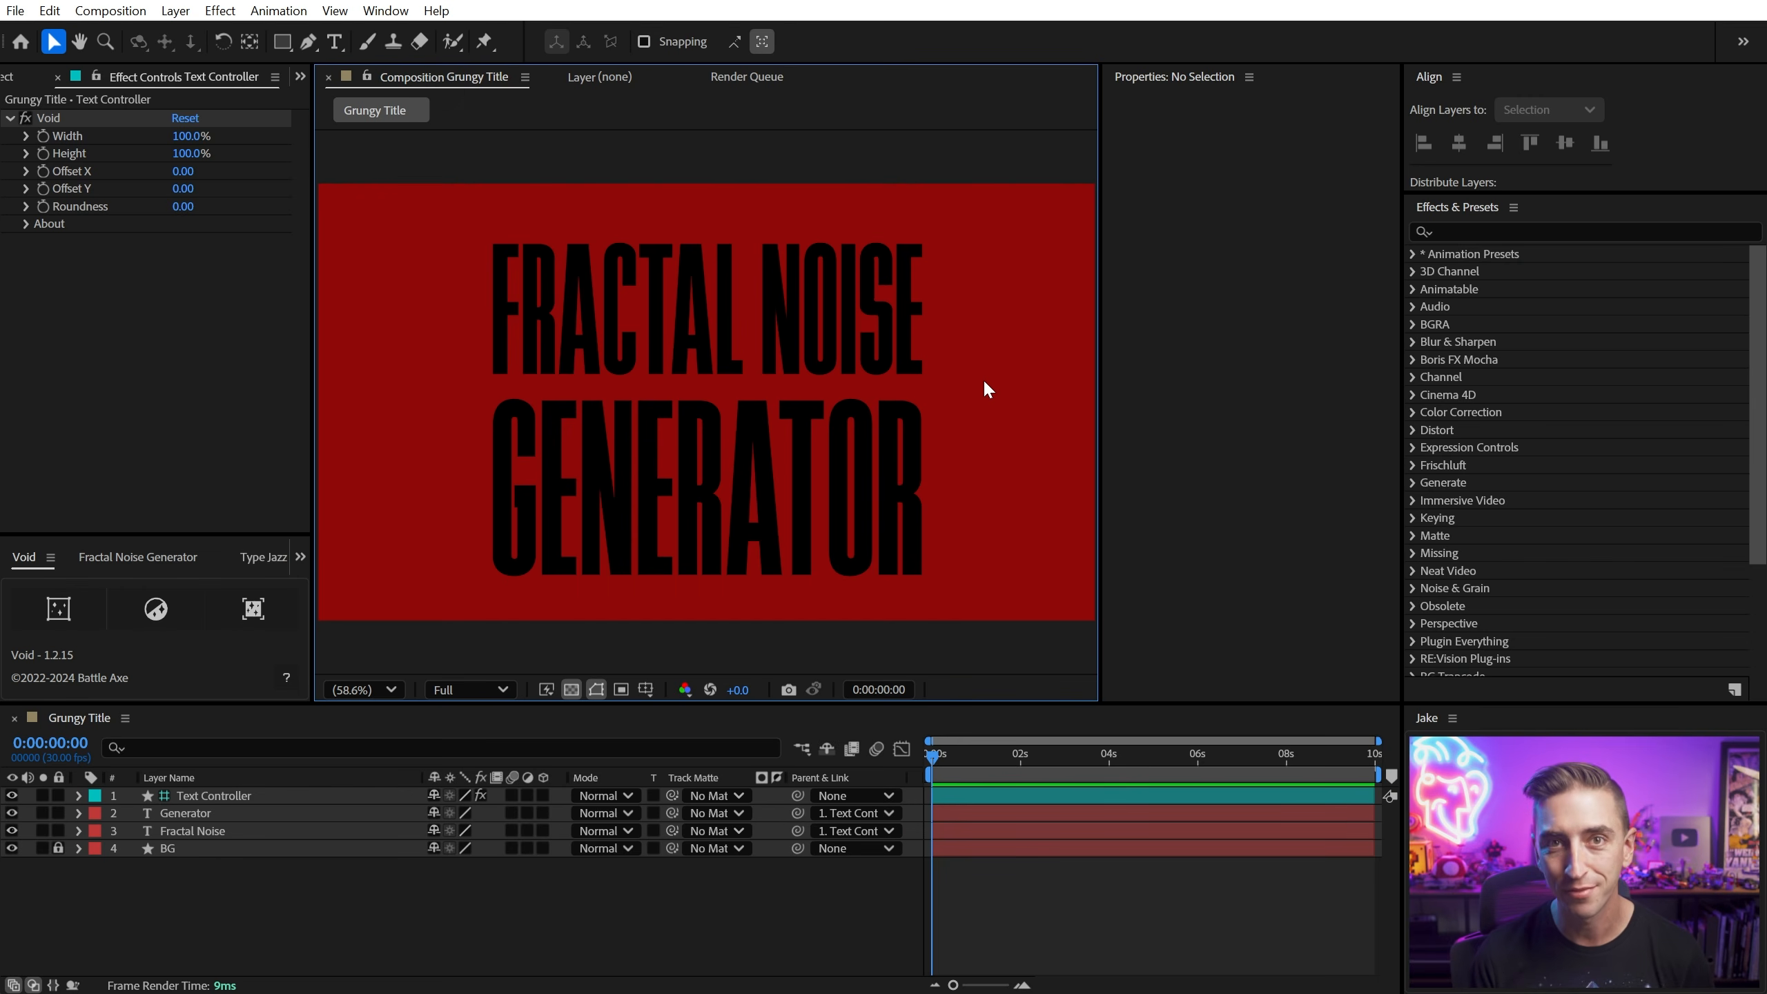
pyautogui.click(918, 356)
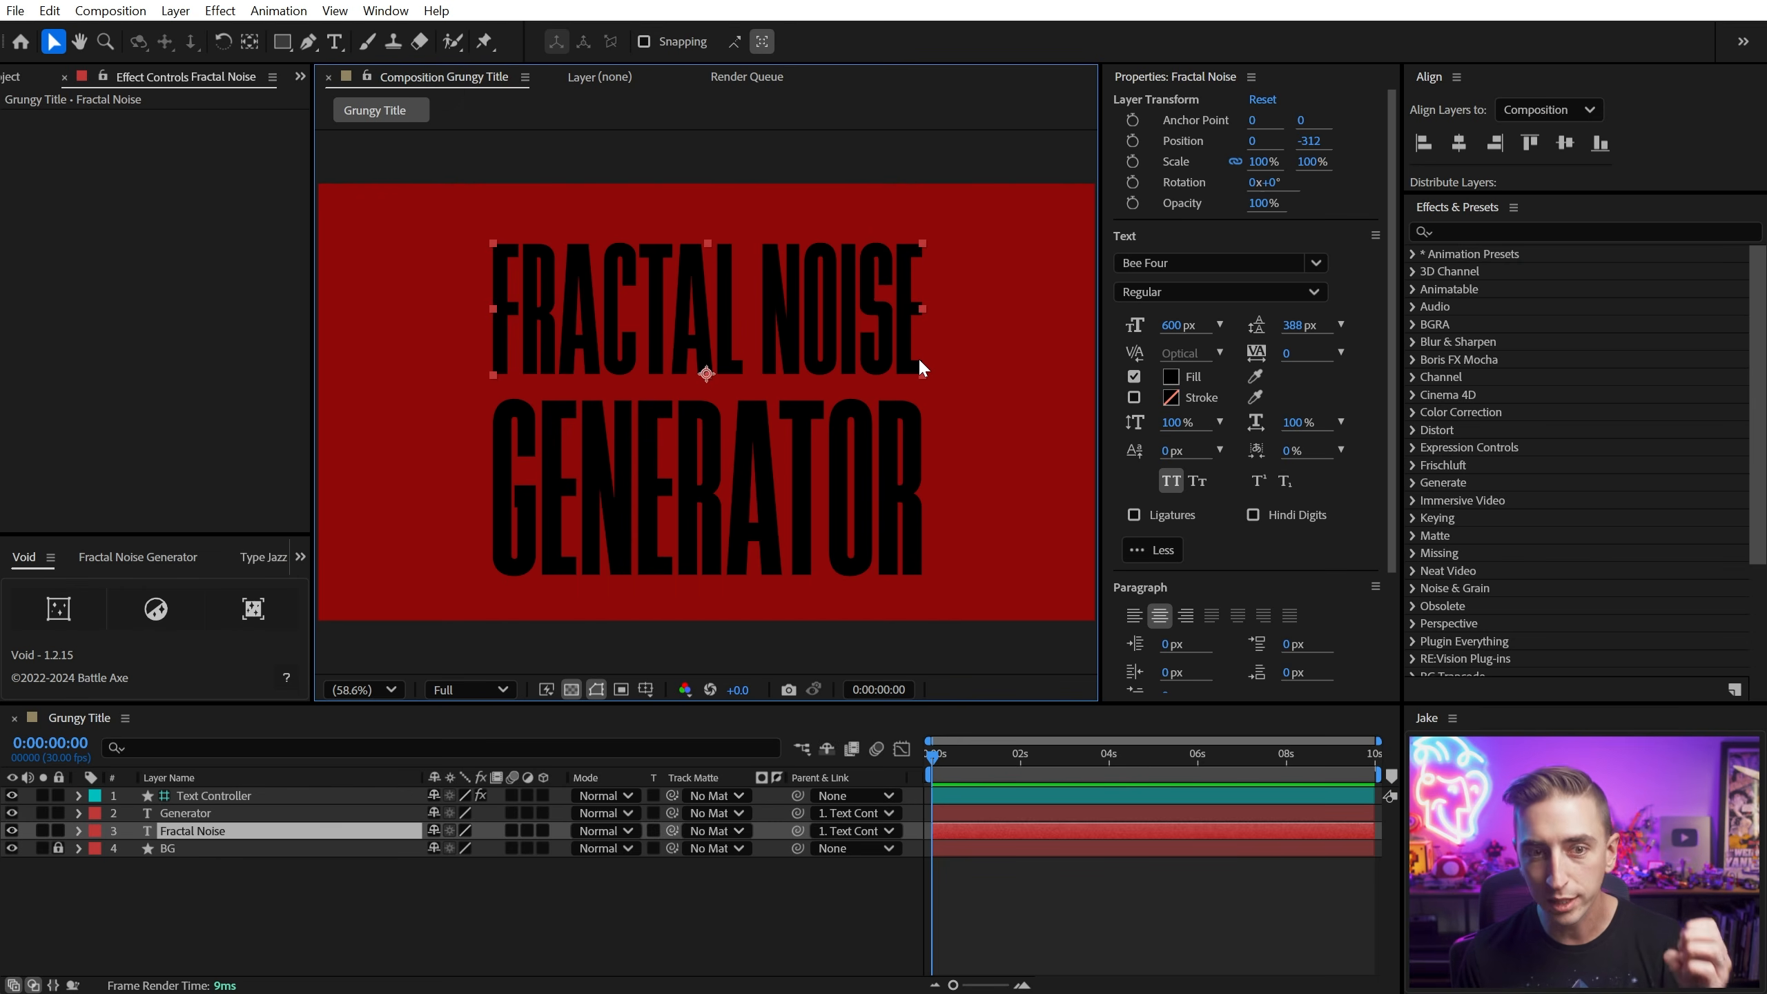
pyautogui.click(894, 454)
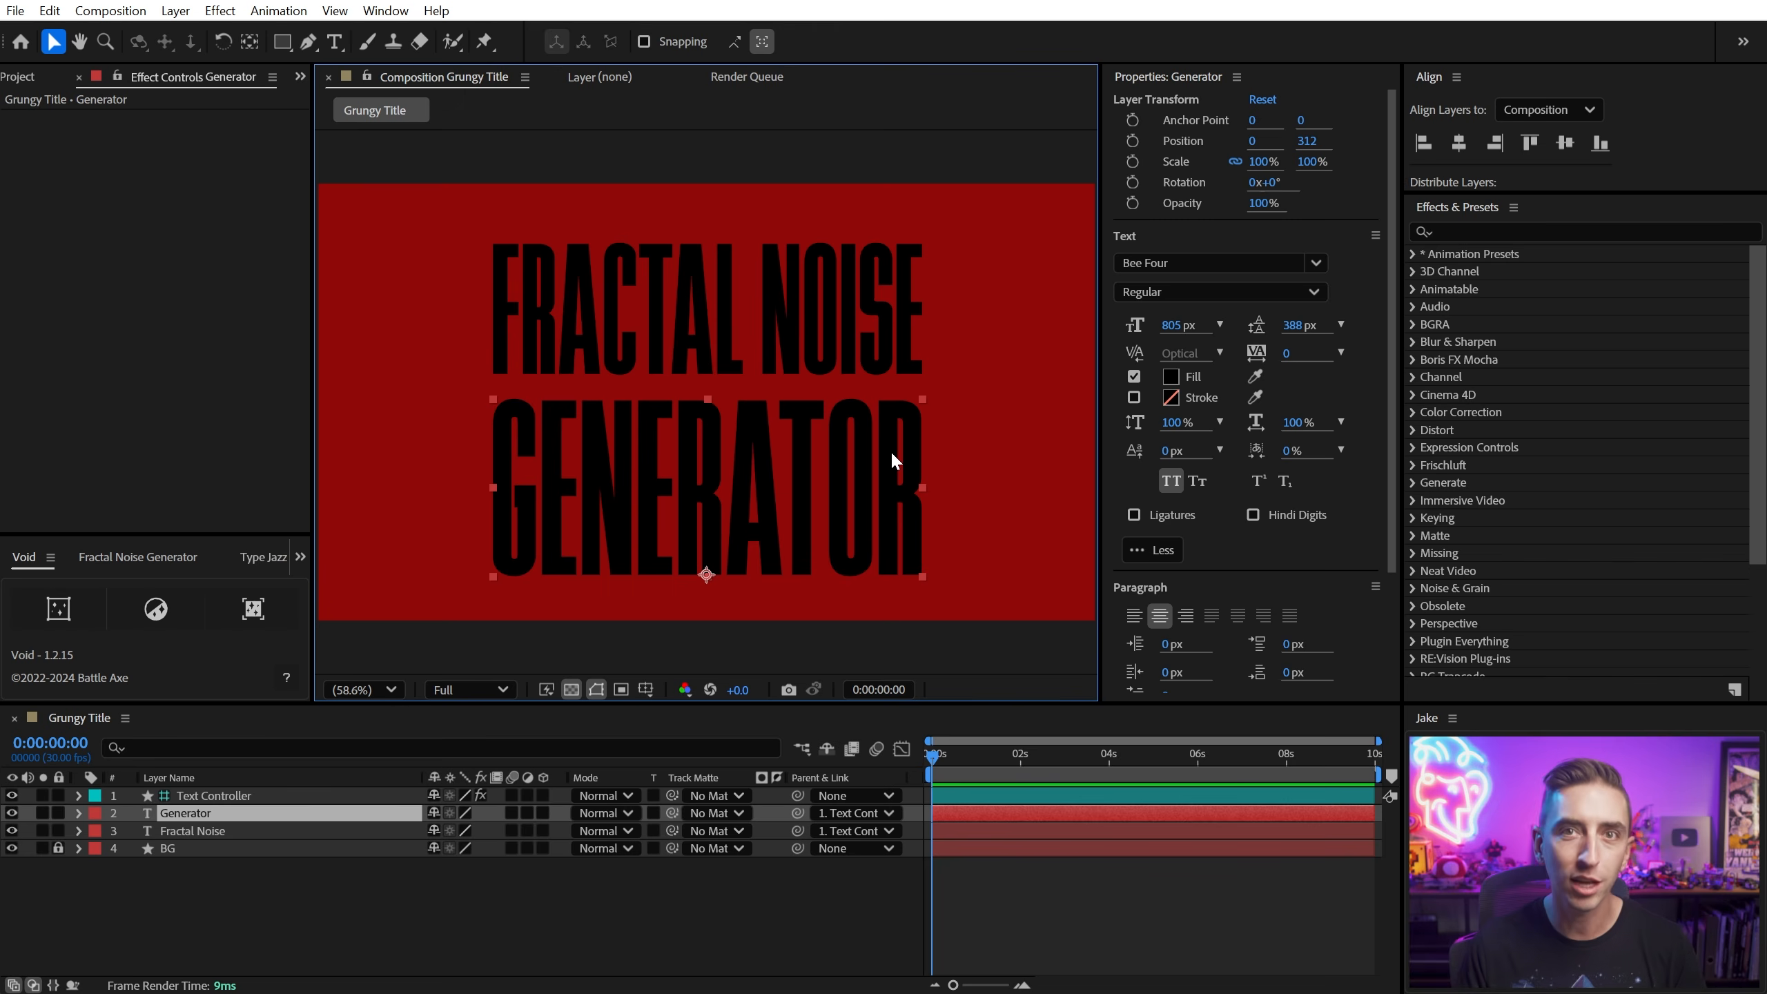
pyautogui.click(958, 365)
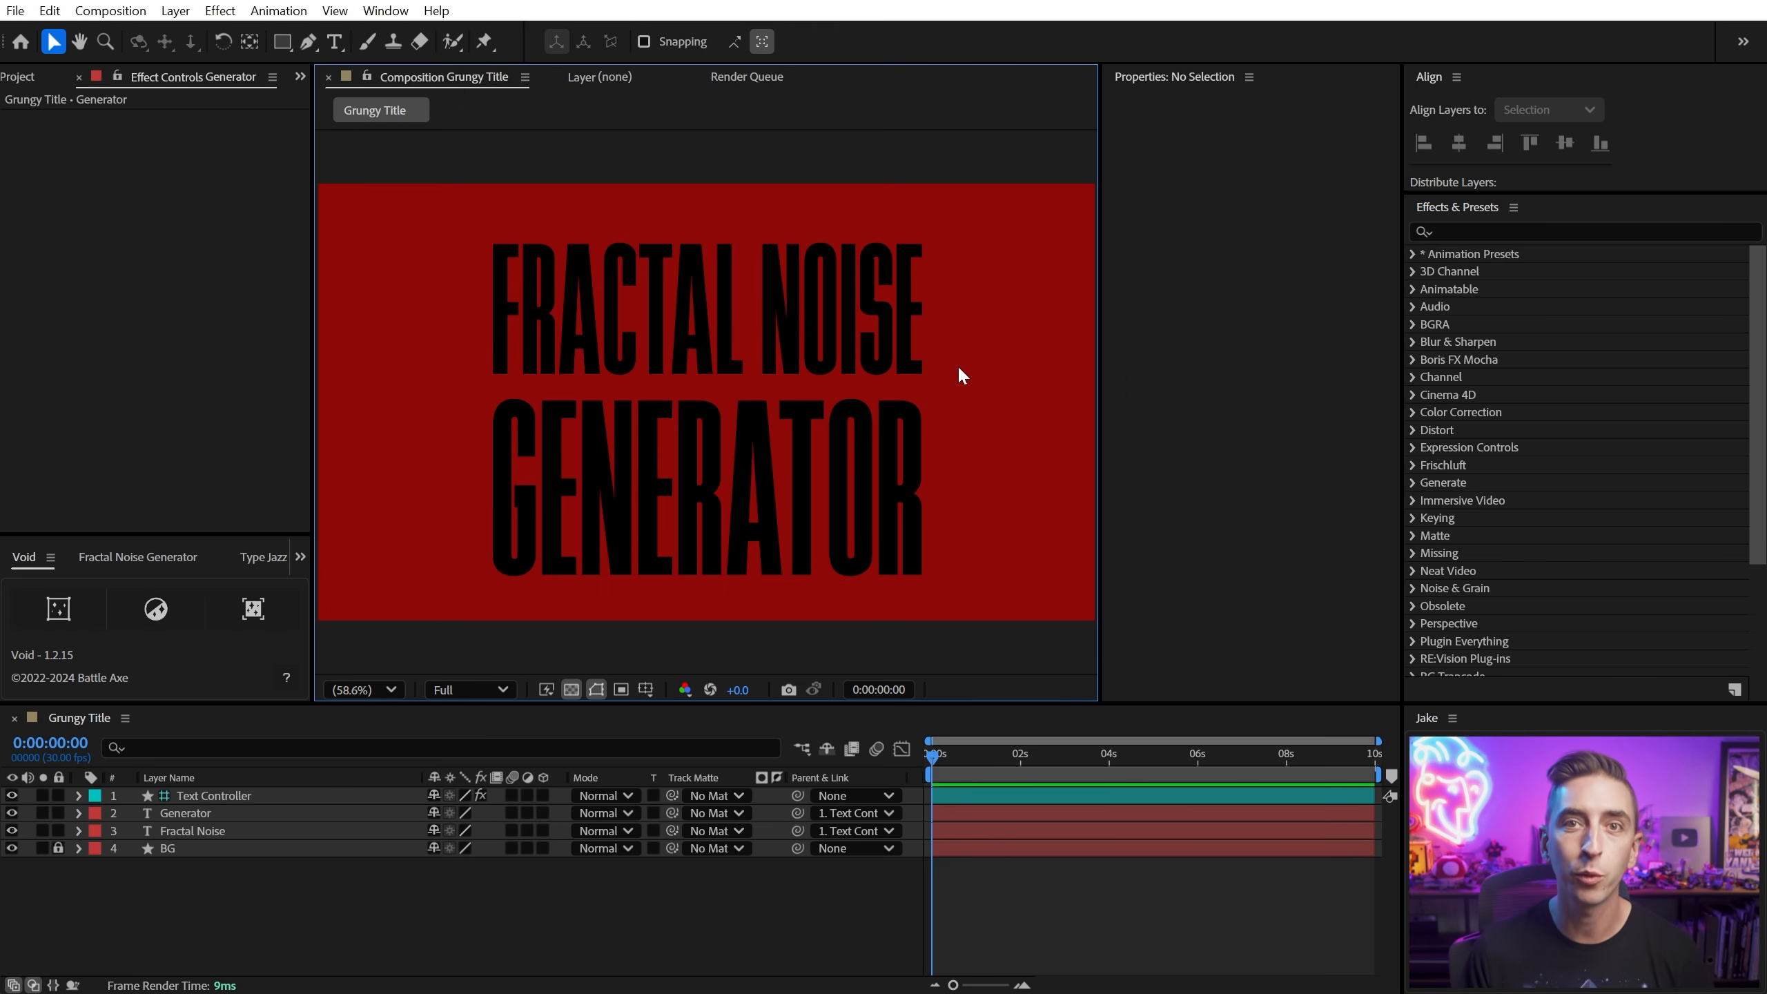
# Step: Create a noise layer with the Fractal Noise Generator and repeatedly randomize its settings at 50% randomness
pyautogui.click(128, 557)
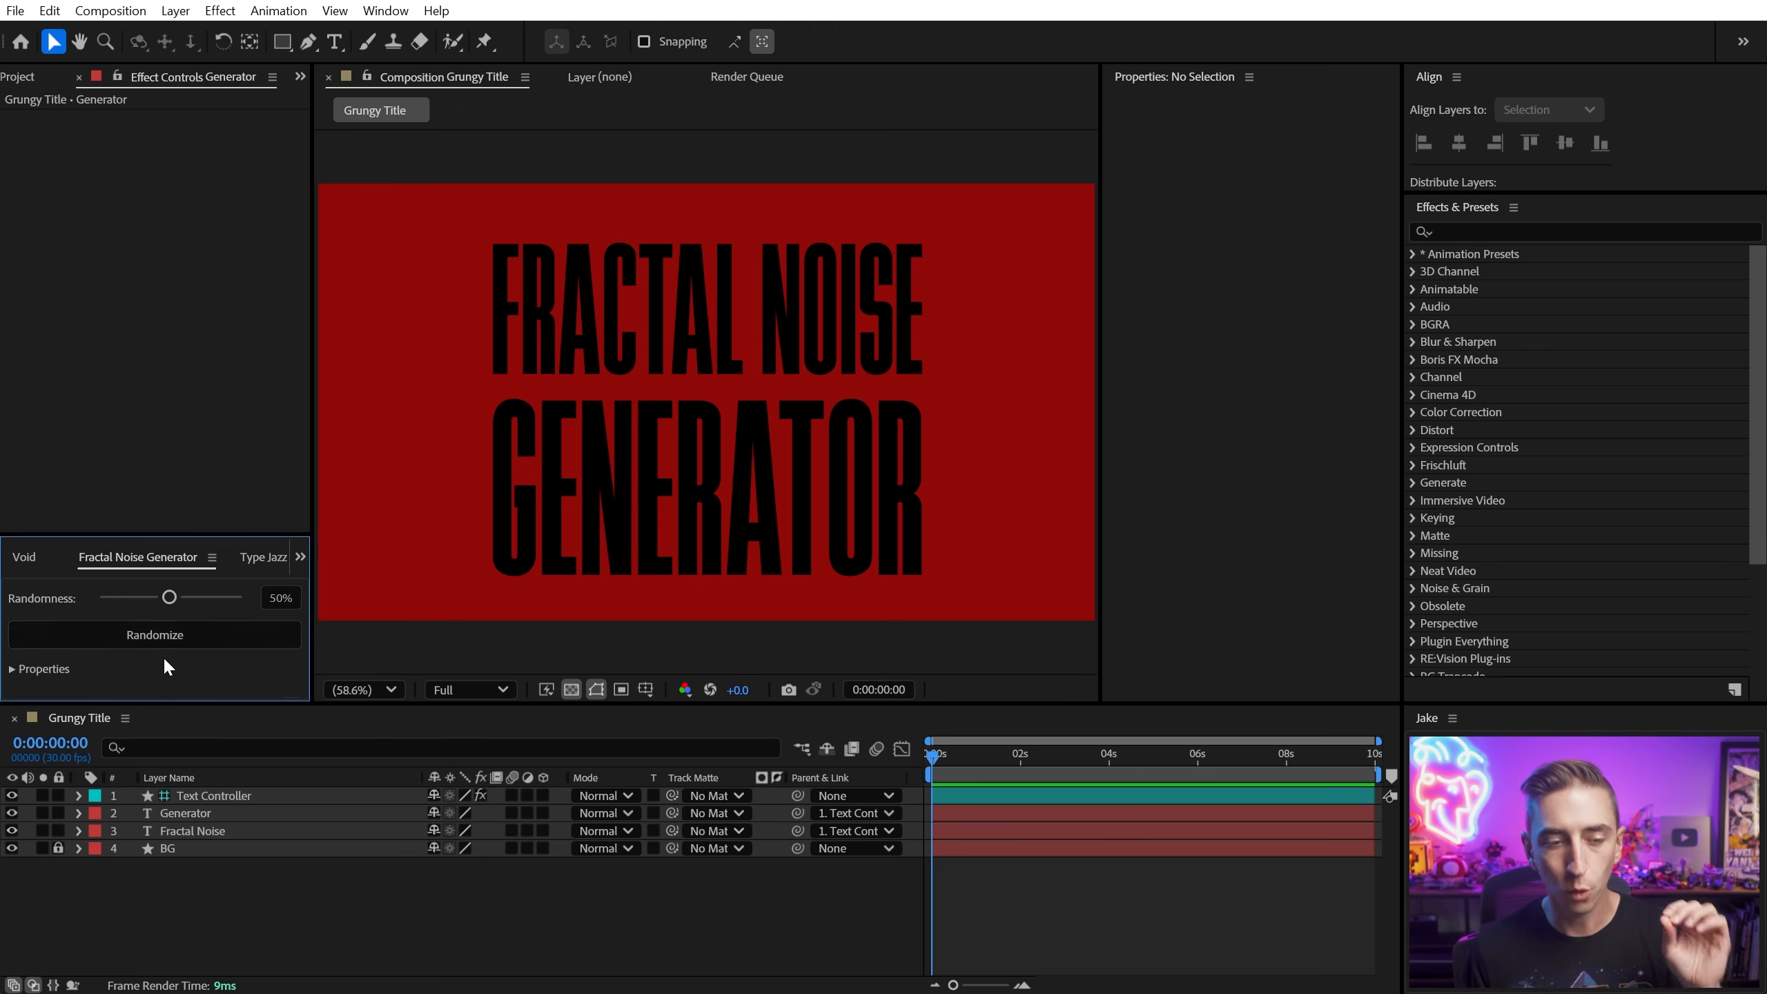
pyautogui.click(150, 635)
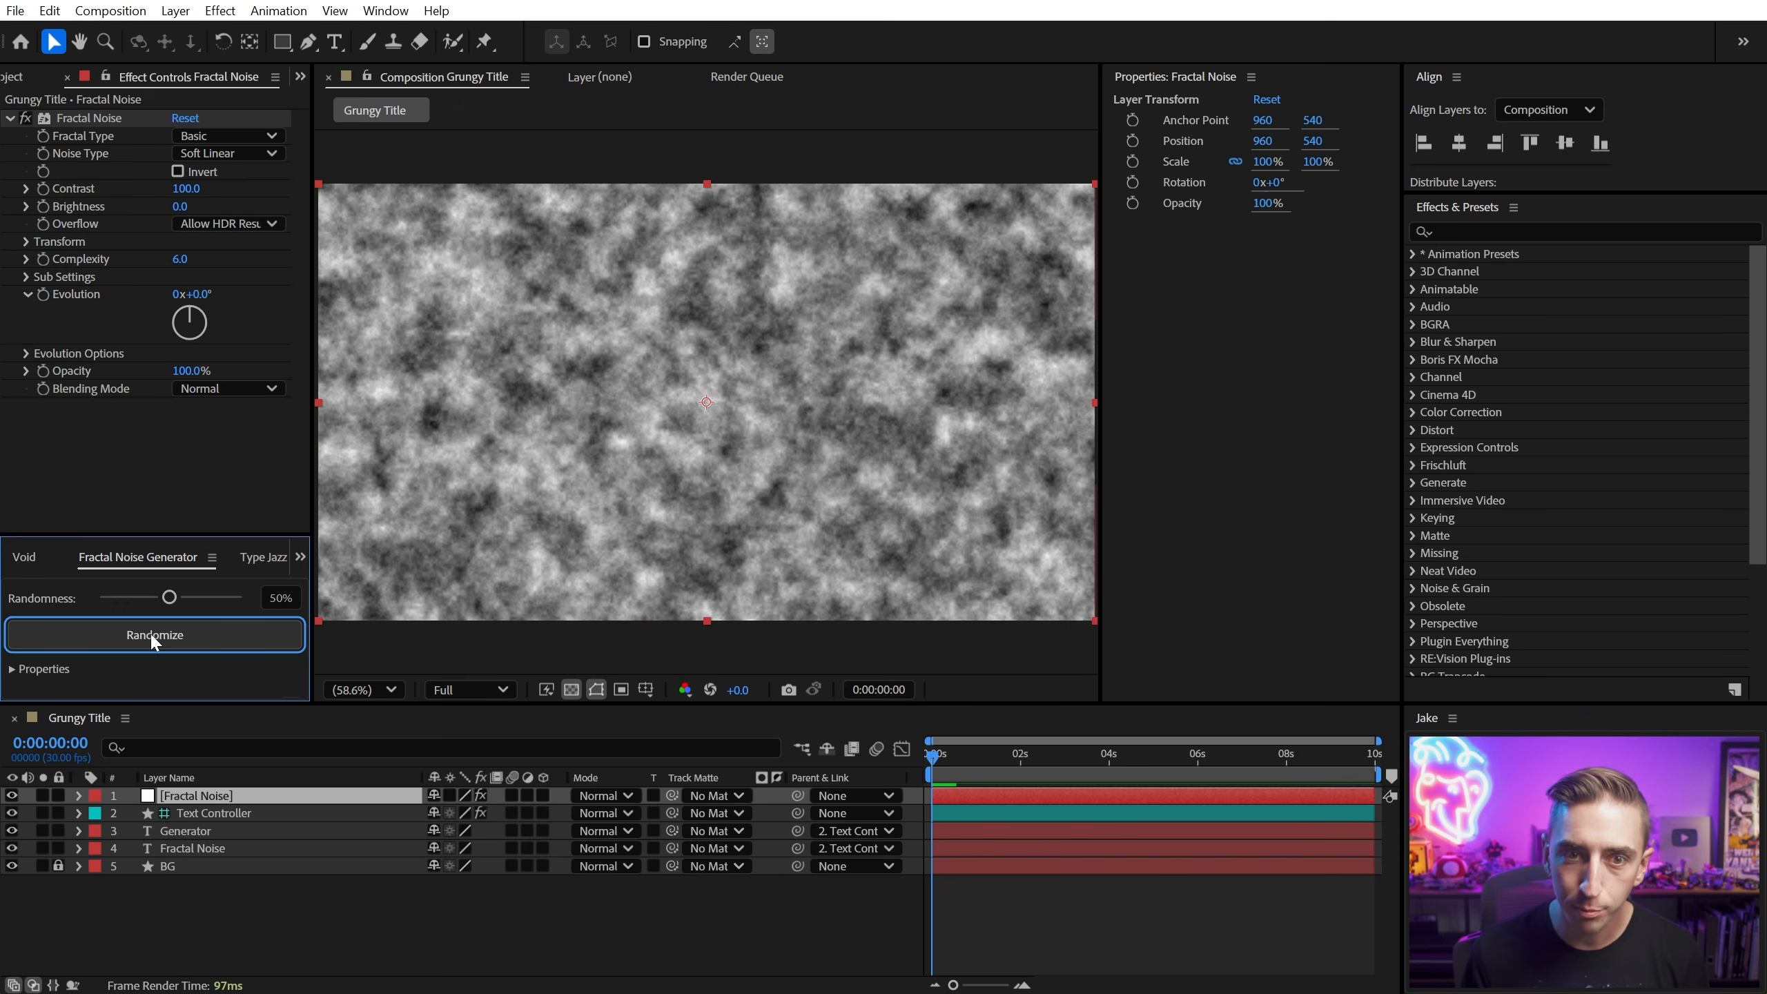
pyautogui.click(149, 634)
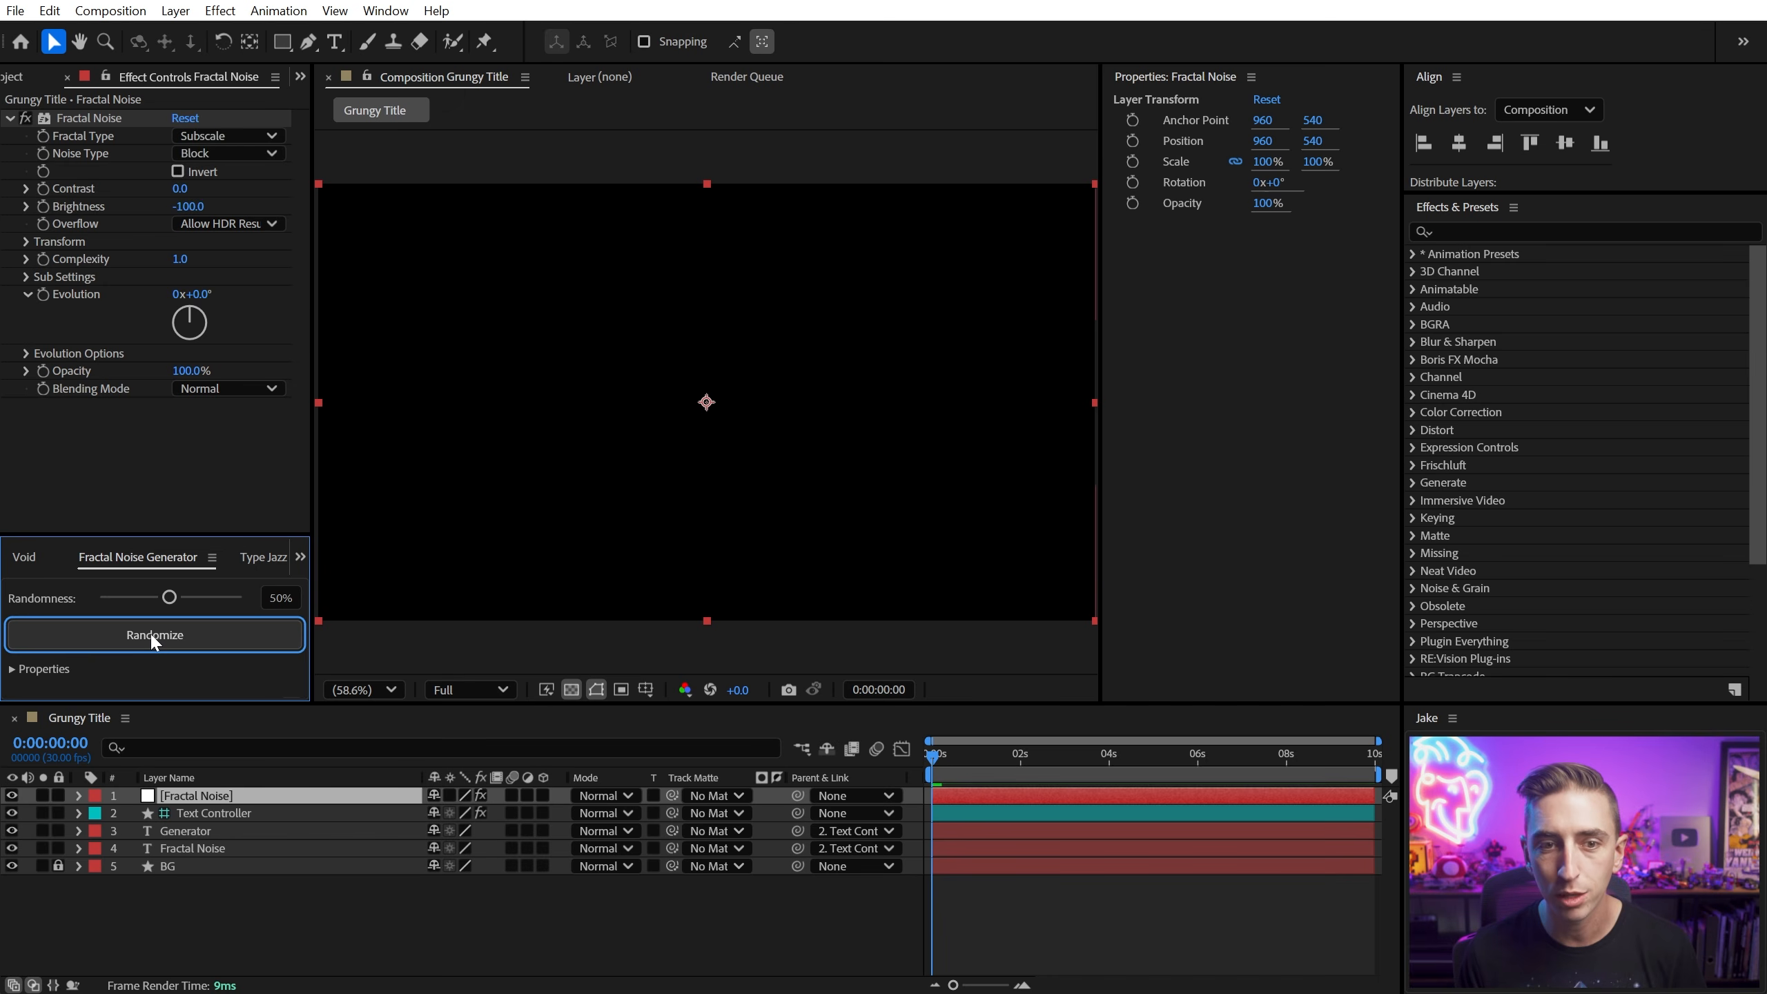
pyautogui.click(149, 633)
pyautogui.click(151, 634)
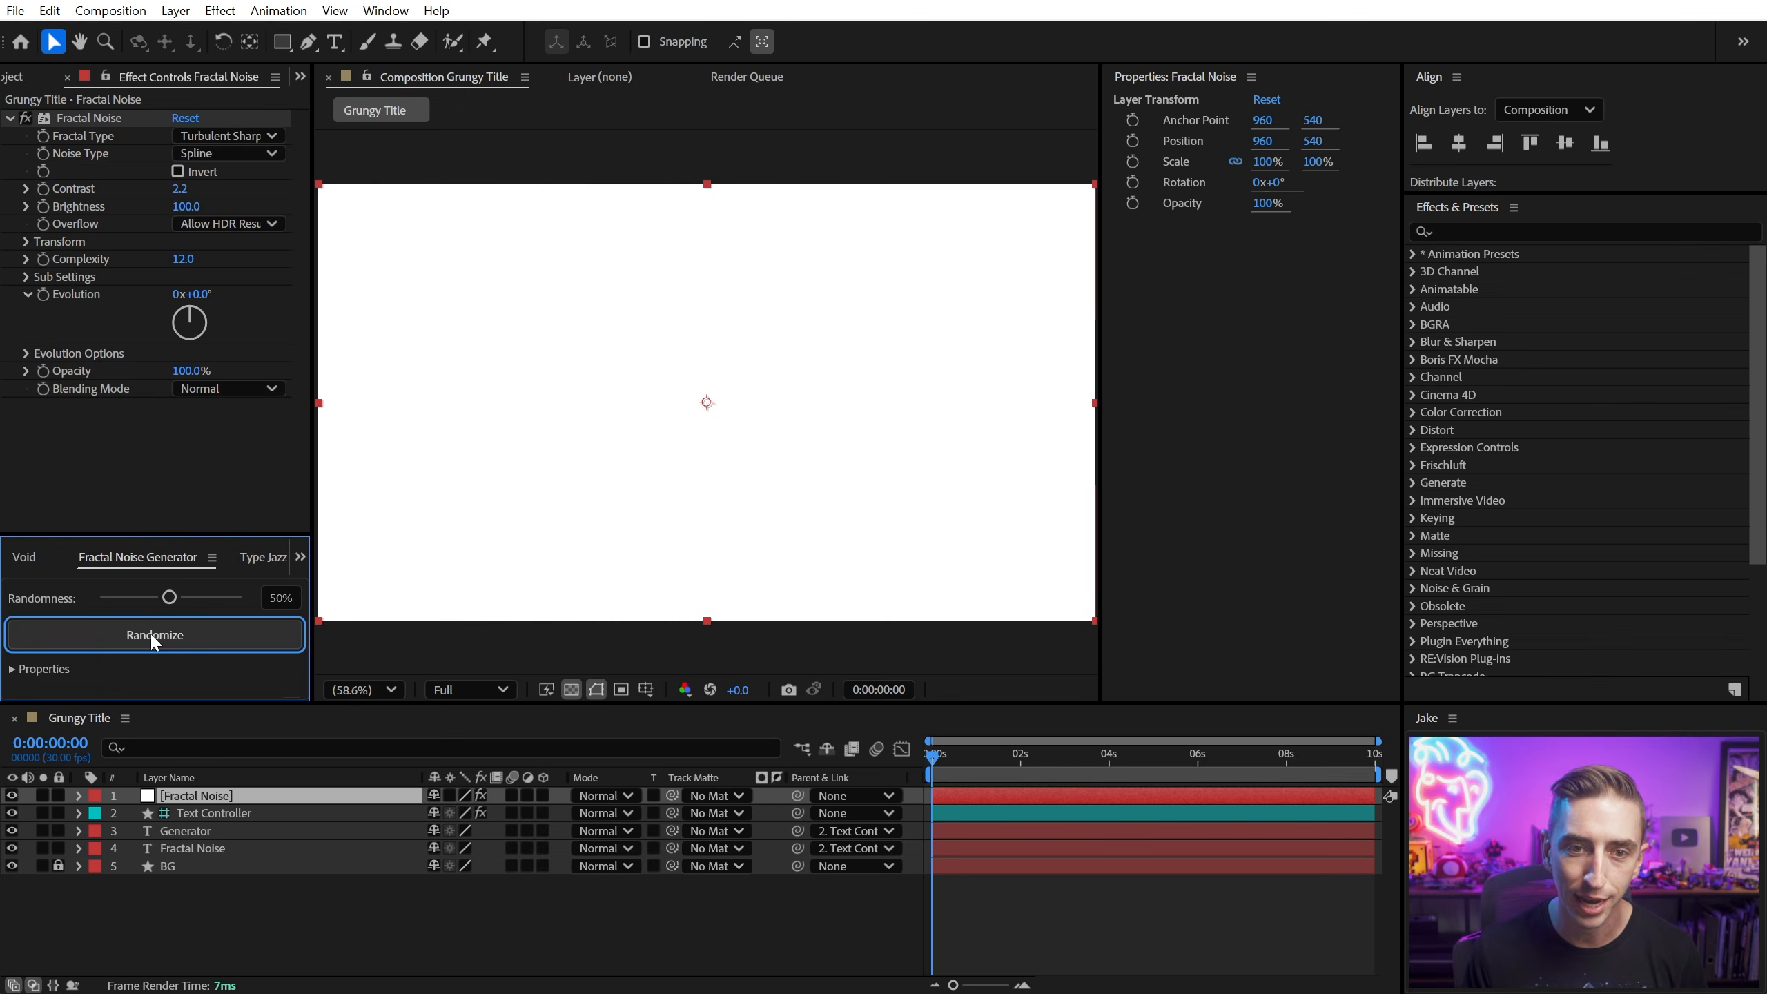
pyautogui.click(173, 627)
pyautogui.click(175, 628)
pyautogui.click(174, 628)
pyautogui.click(174, 628)
pyautogui.click(174, 627)
pyautogui.click(174, 628)
pyautogui.click(174, 628)
pyautogui.click(174, 628)
pyautogui.click(174, 628)
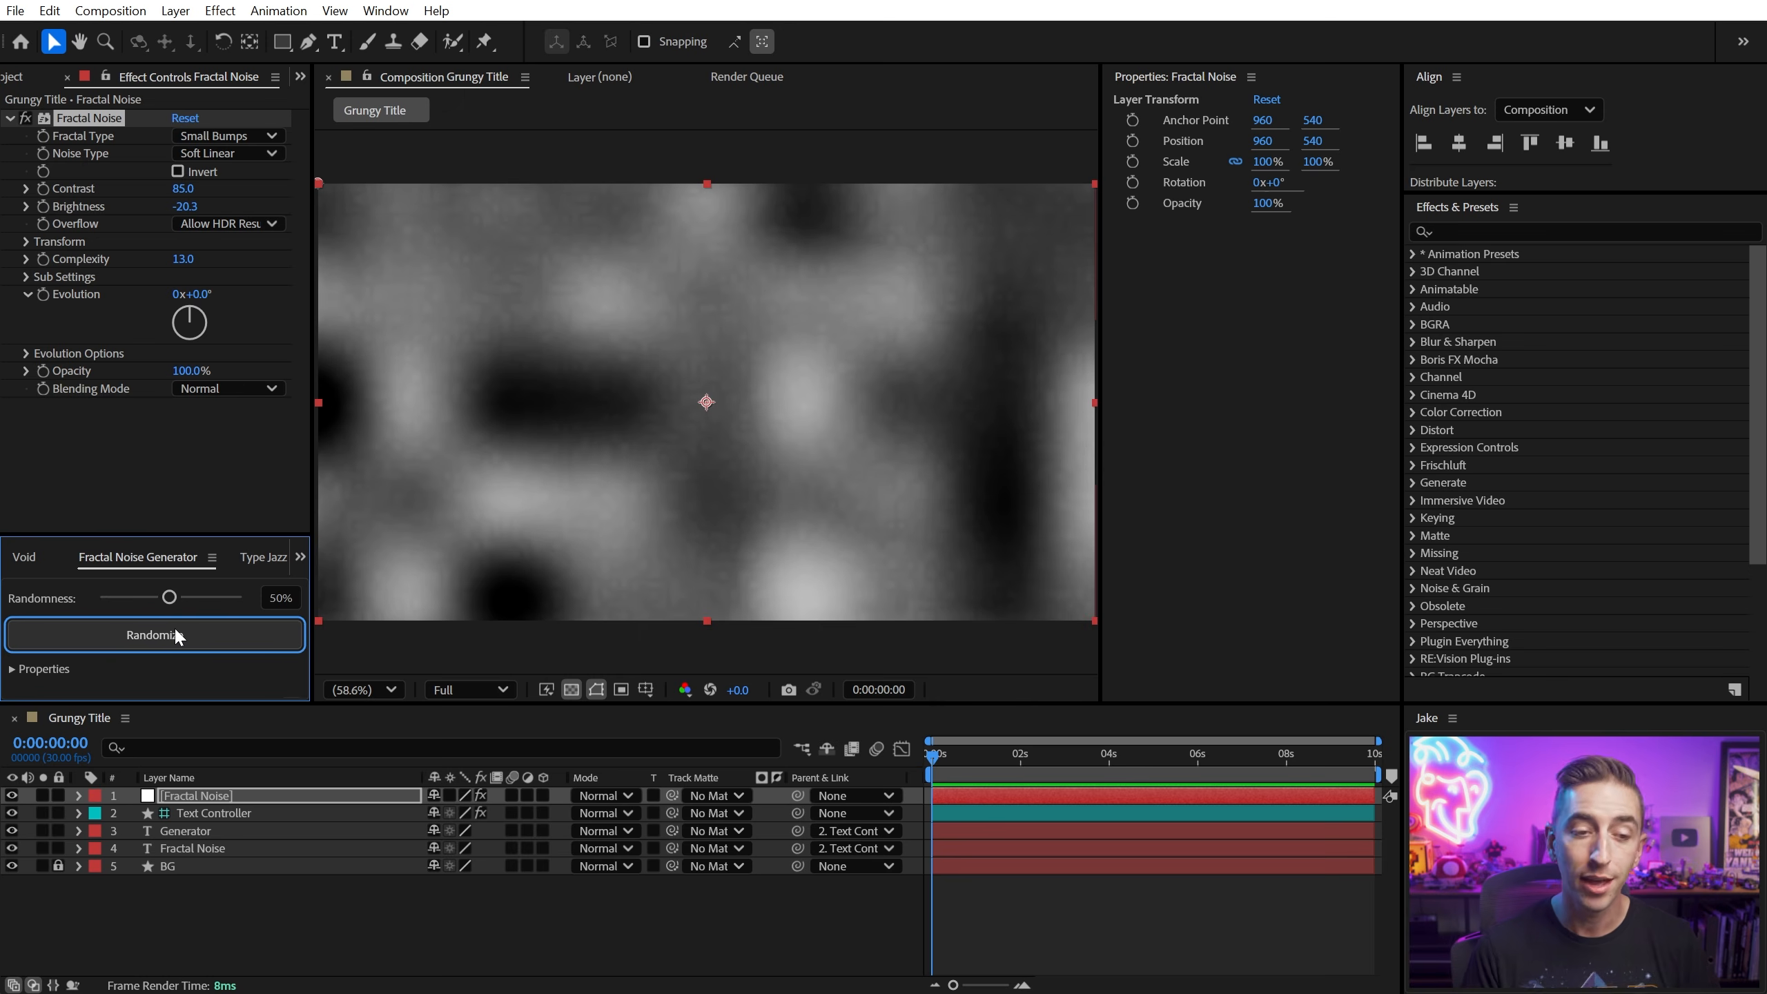
# Step: Delete the randomized Fractal Noise layer above the Text Controller
pyautogui.click(473, 377)
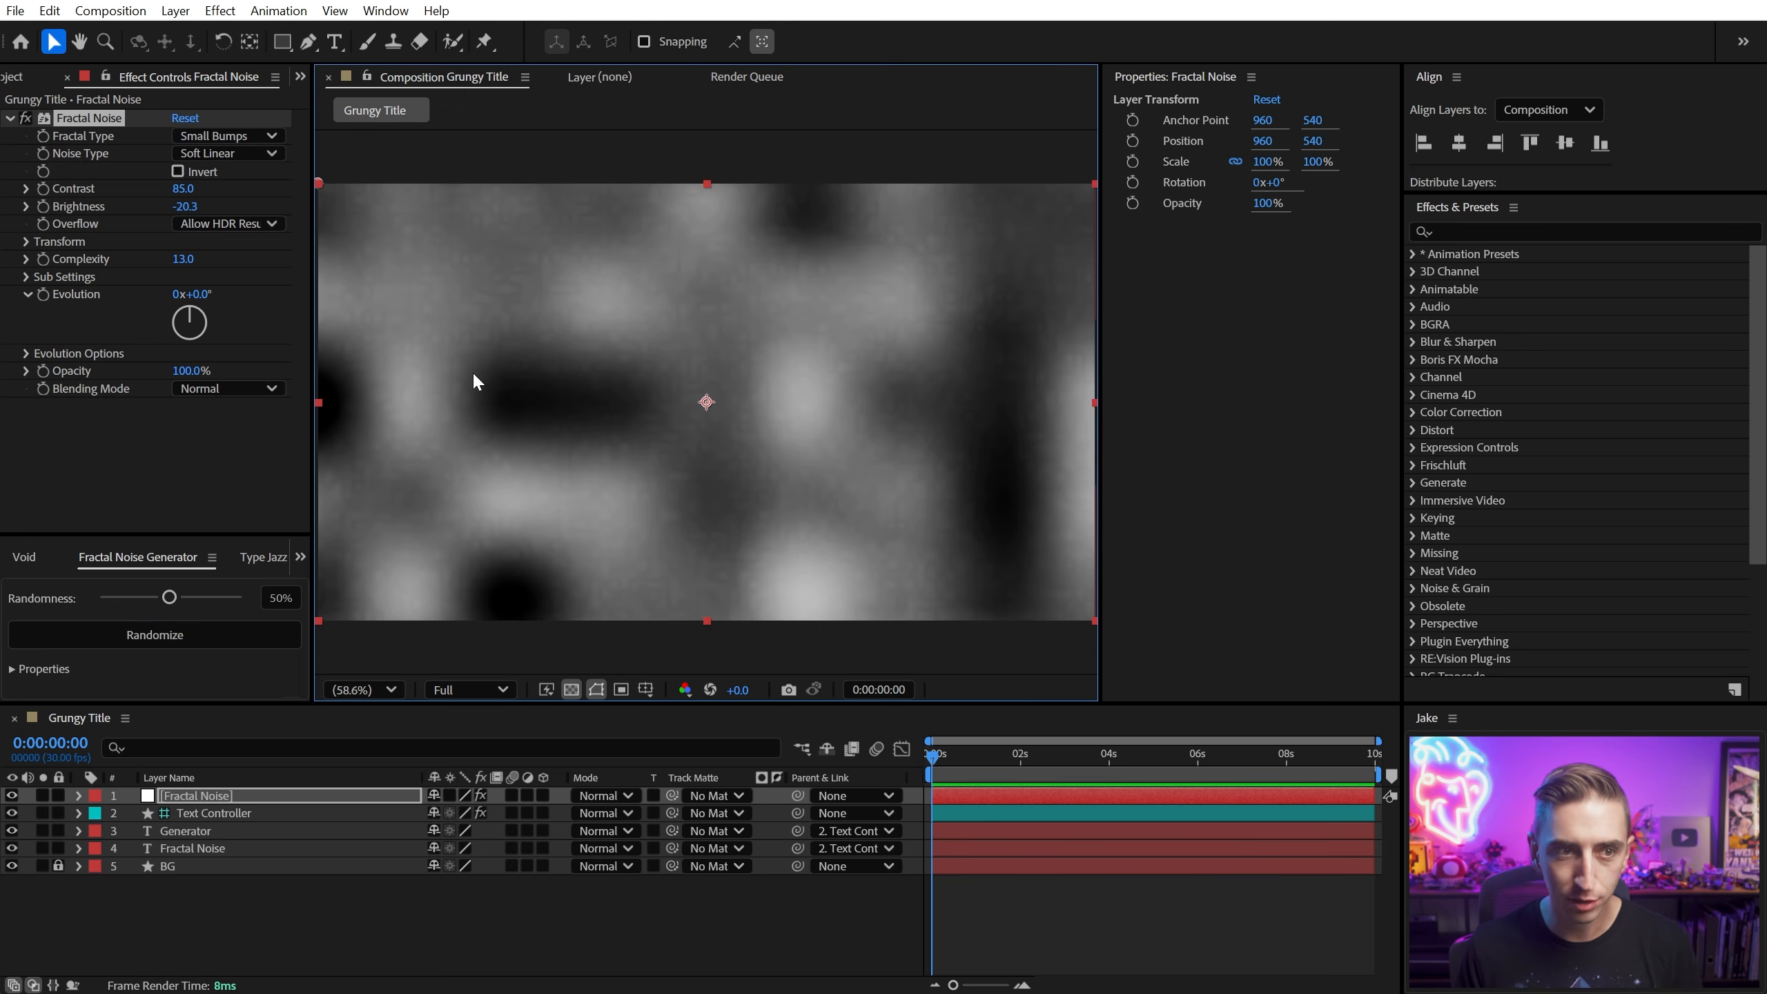
pyautogui.click(208, 796)
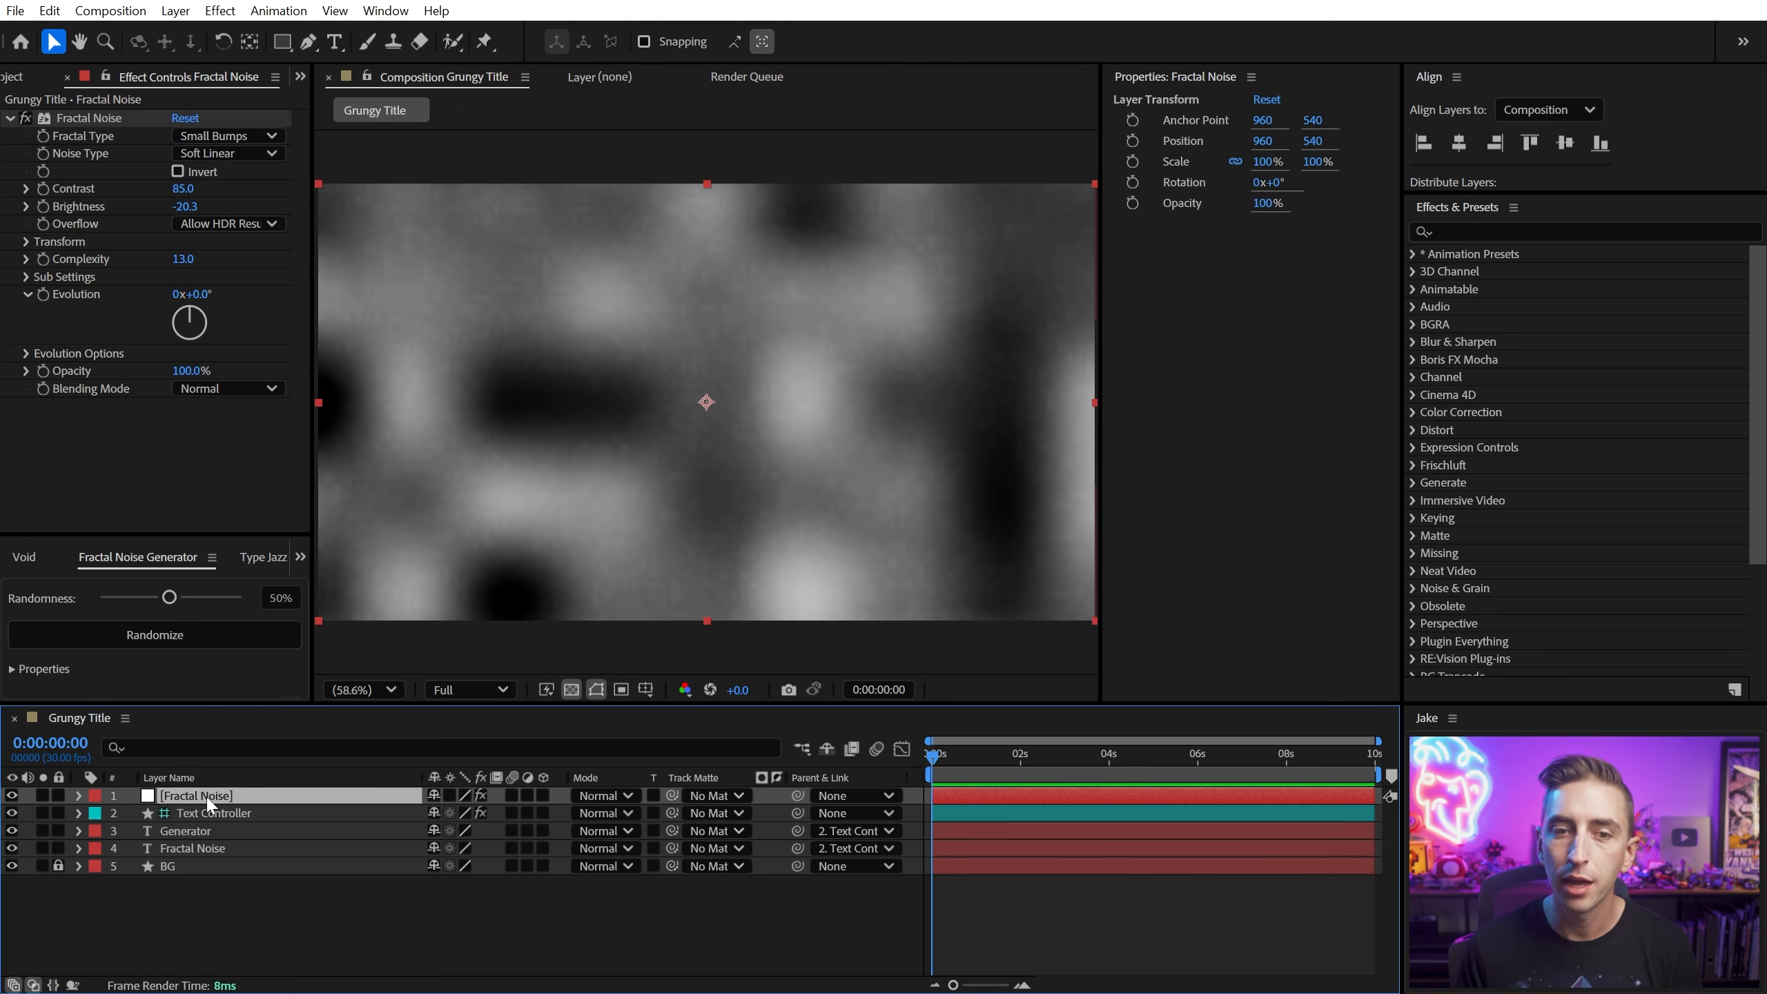
pyautogui.press('Delete')
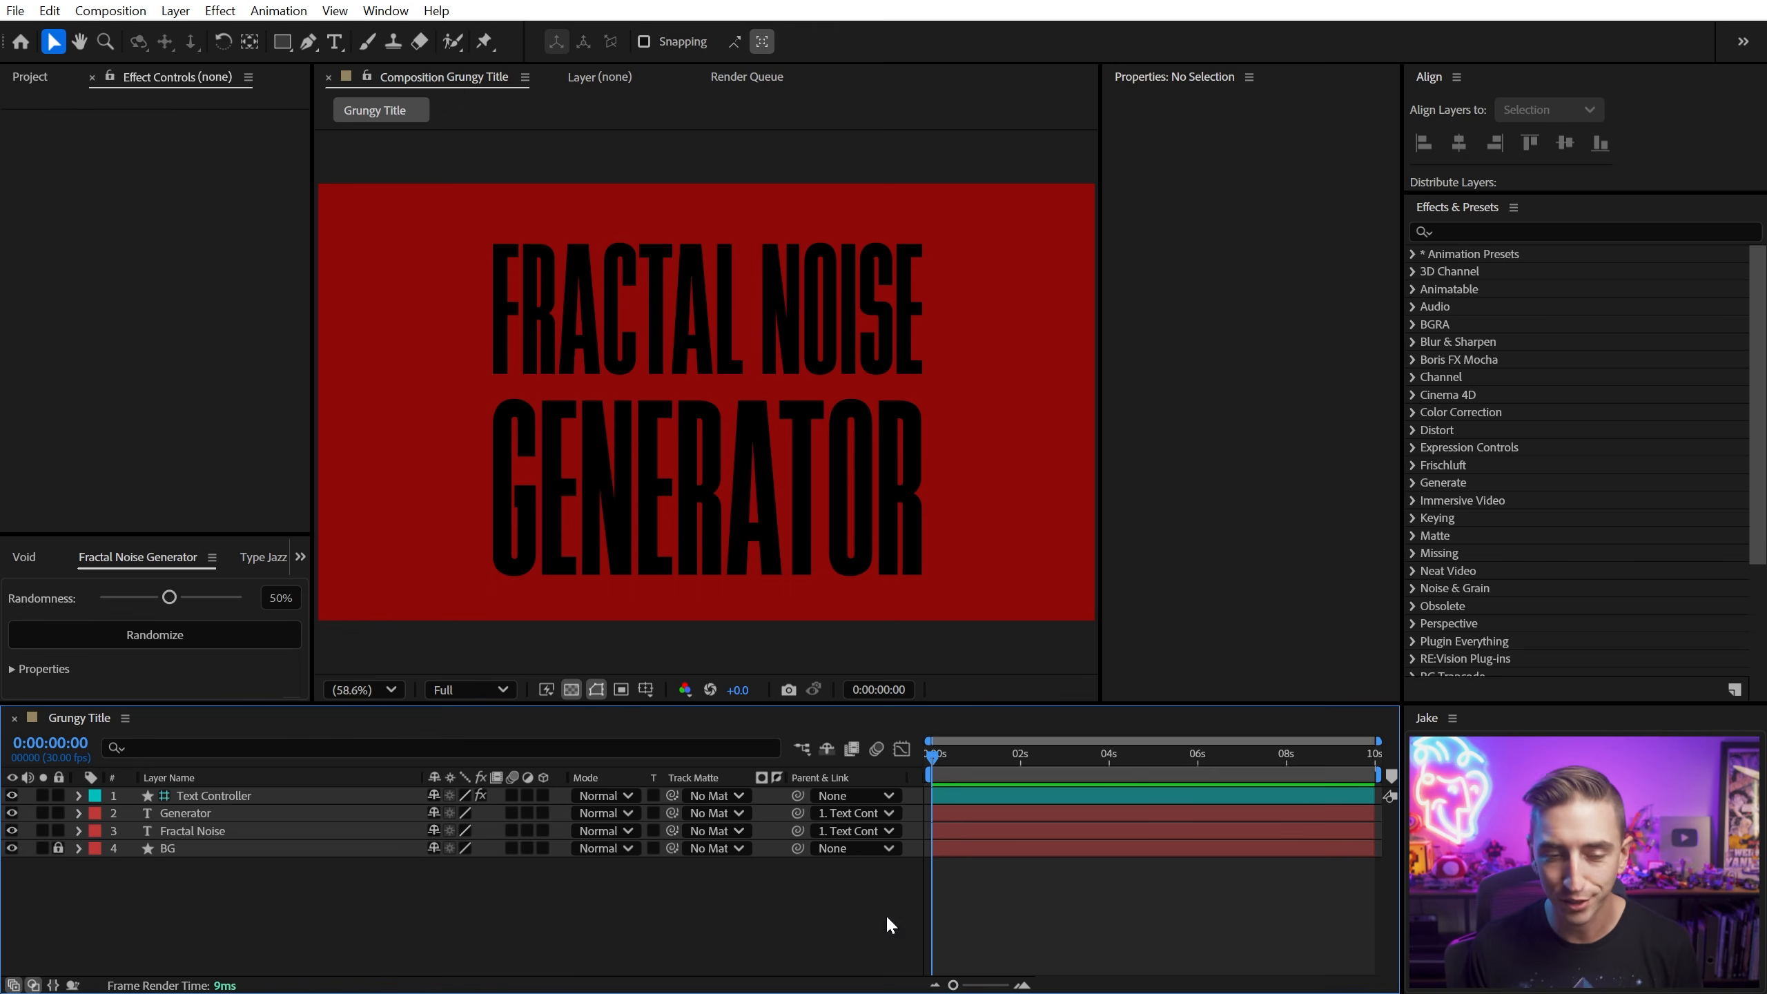
# Step: Create a full-frame volume layer with a CCCCCC grey fill and name it Text Texture Matte
pyautogui.hotkey('ctrl', 'y')
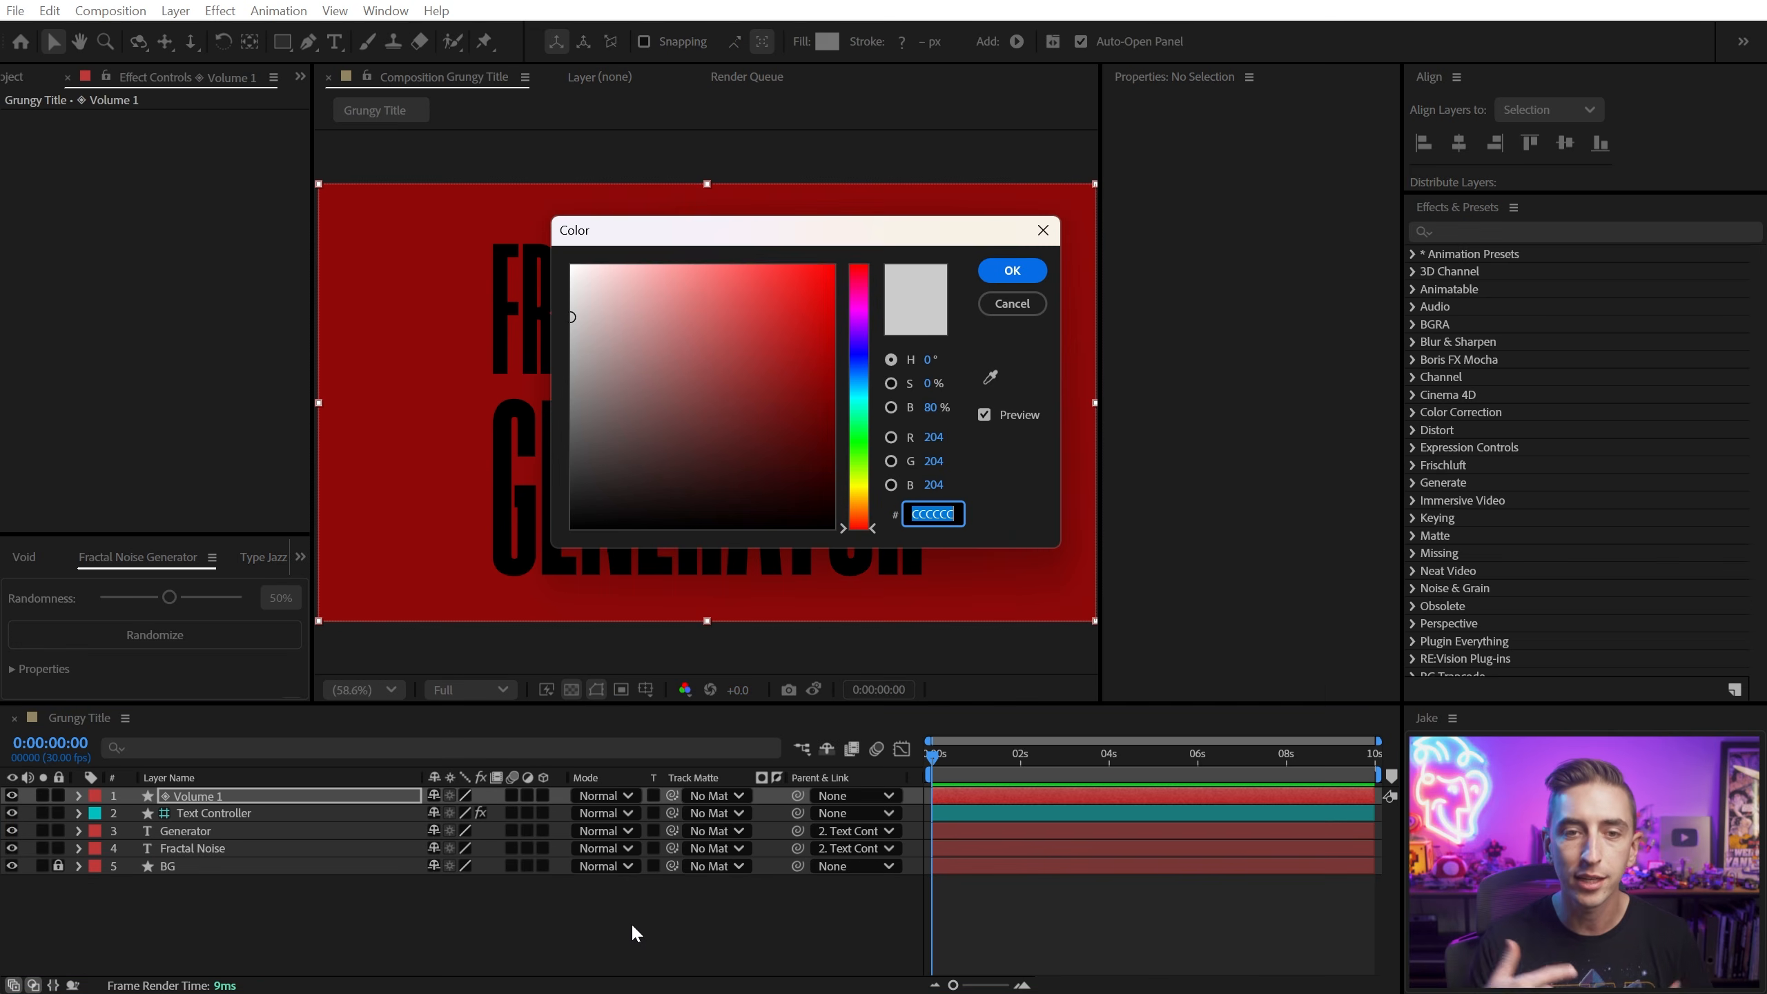
pyautogui.press('Return')
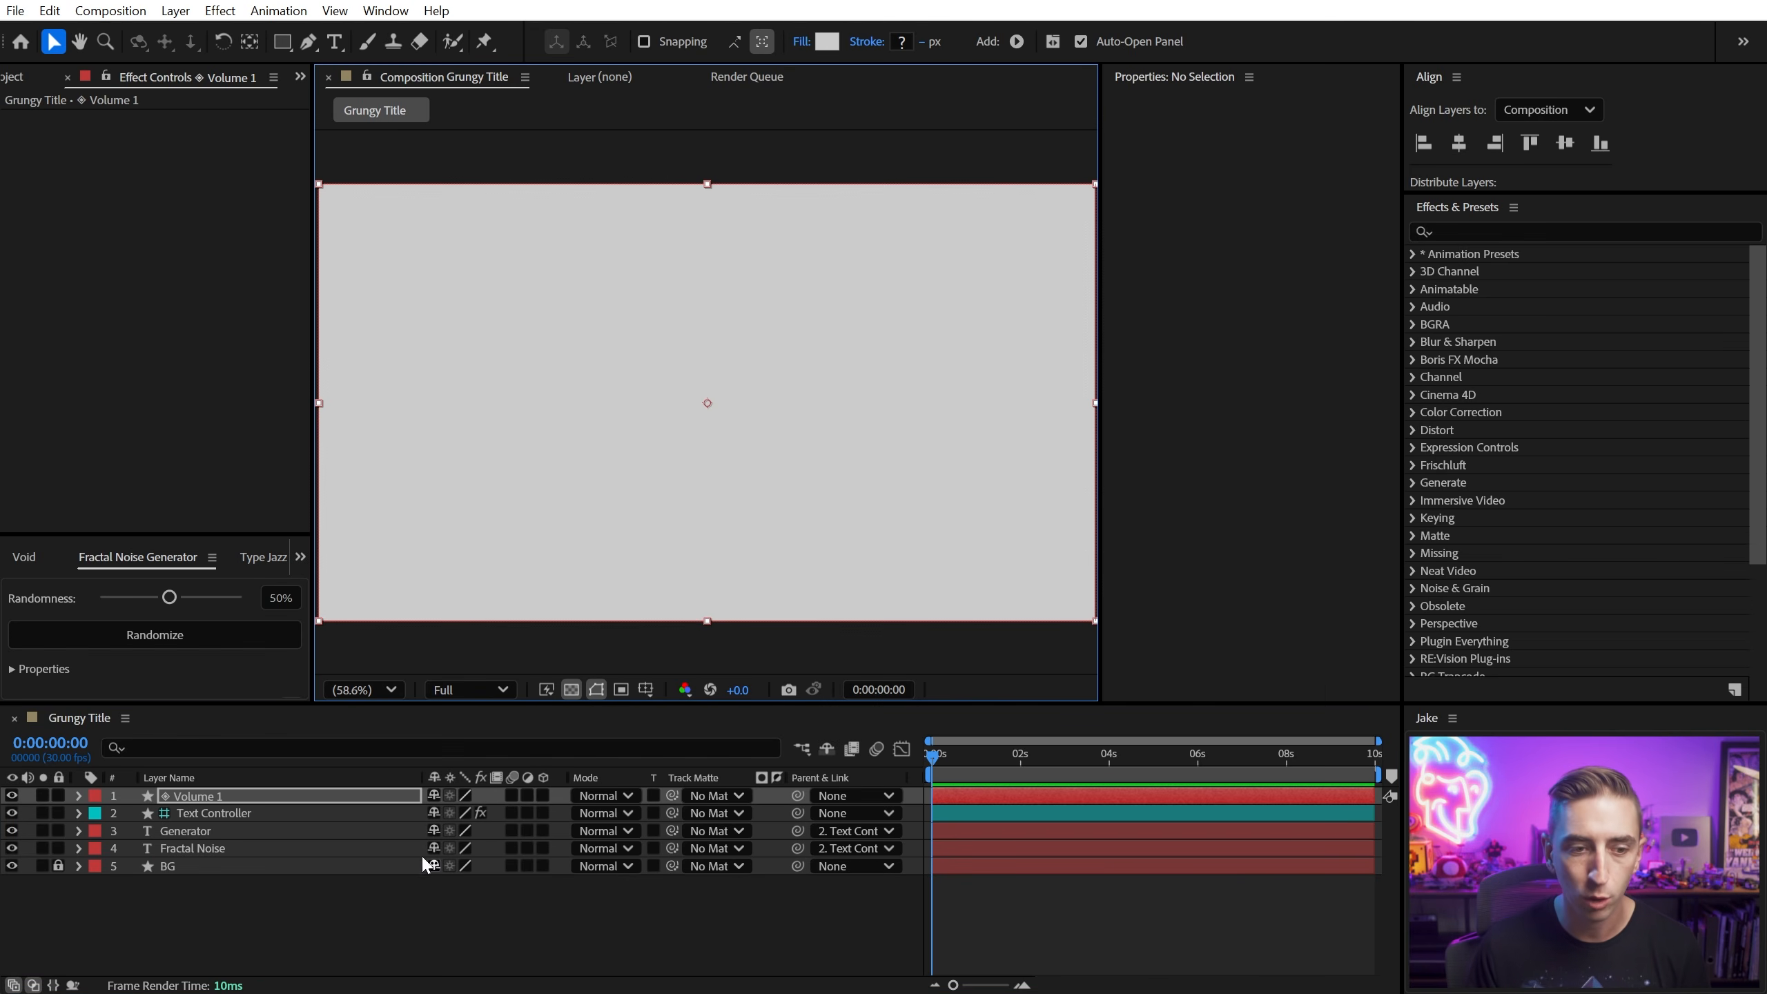
pyautogui.click(229, 796)
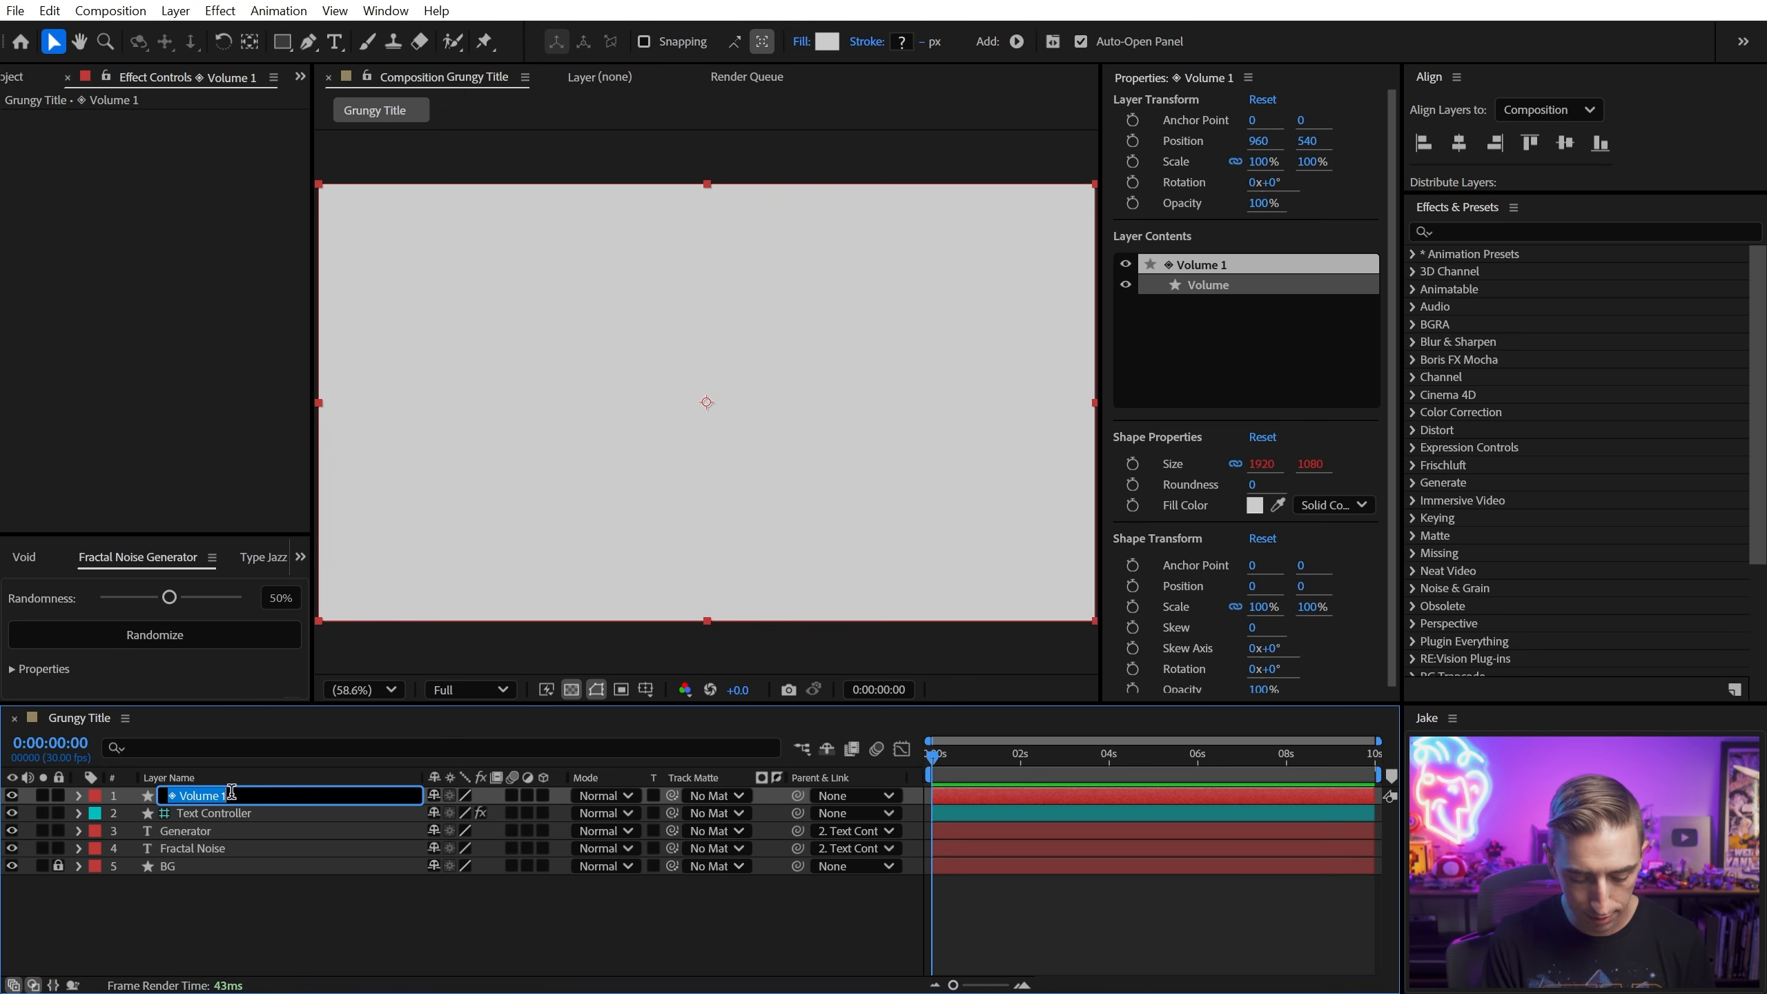
pyautogui.write('Text Texture Matte')
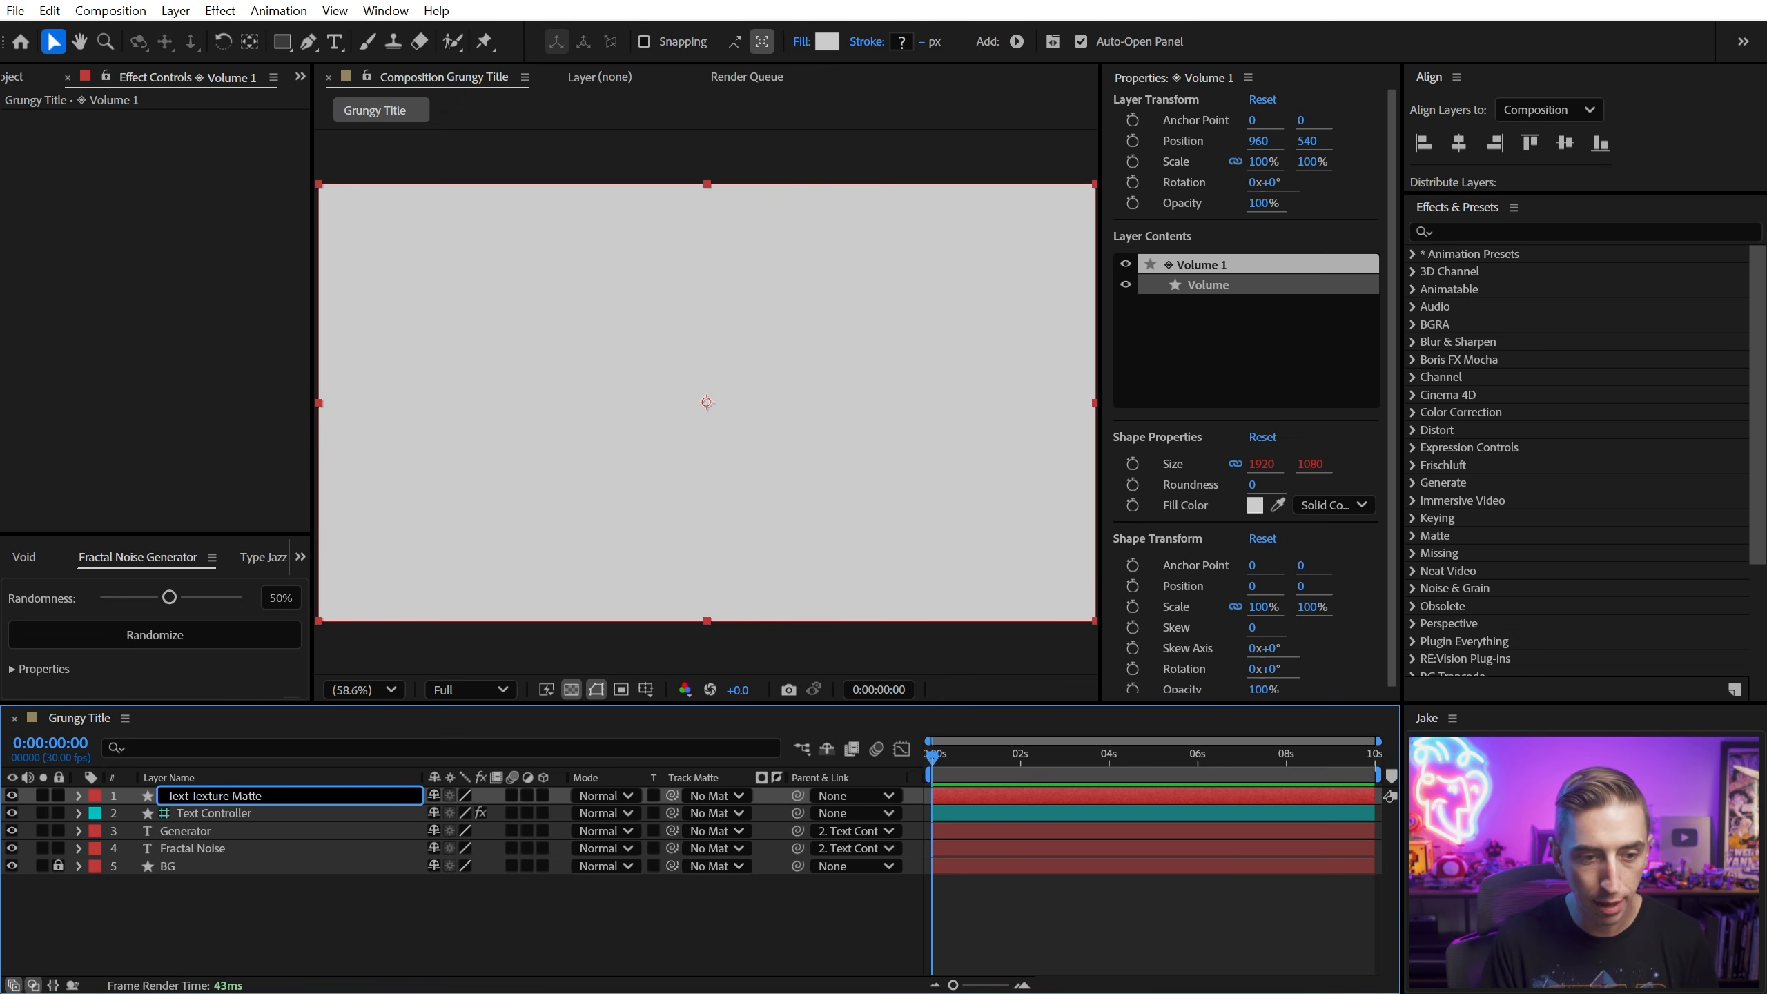
pyautogui.press('Return')
# Step: Apply Fractal Noise to the Text Texture Matte layer, with fractal type Dynamic Progressive and noise type Linear
pyautogui.click(1461, 230)
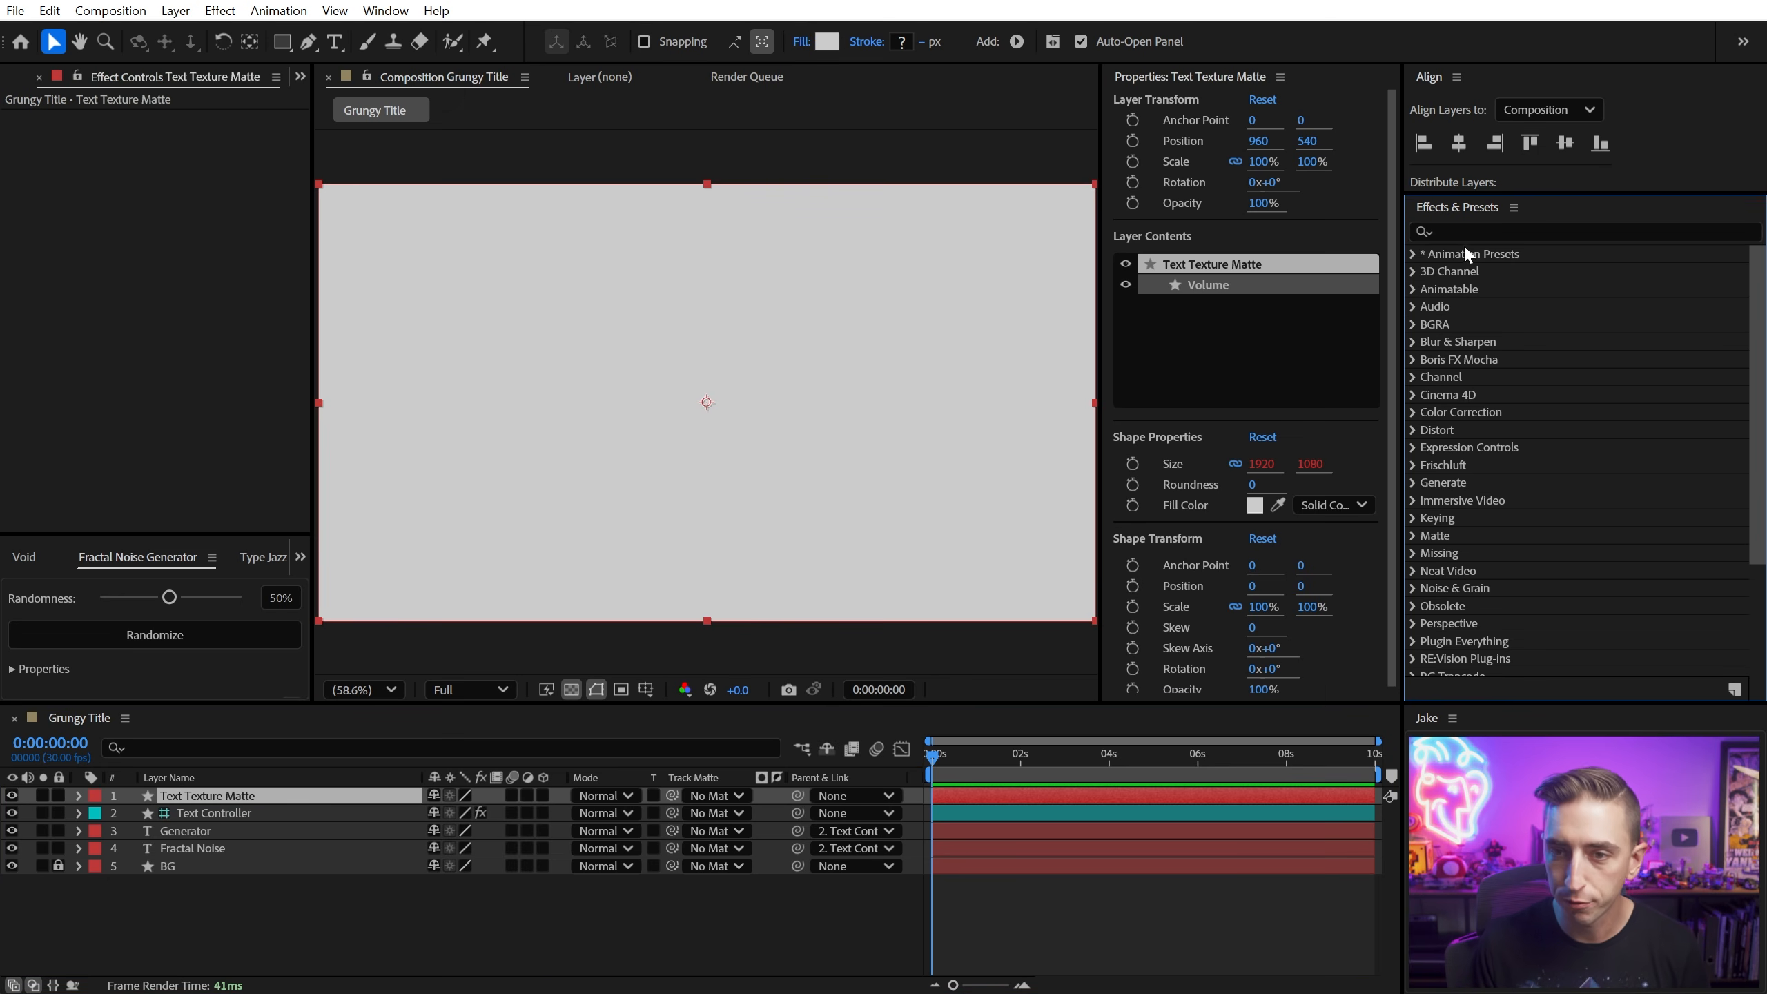
pyautogui.write('fractal')
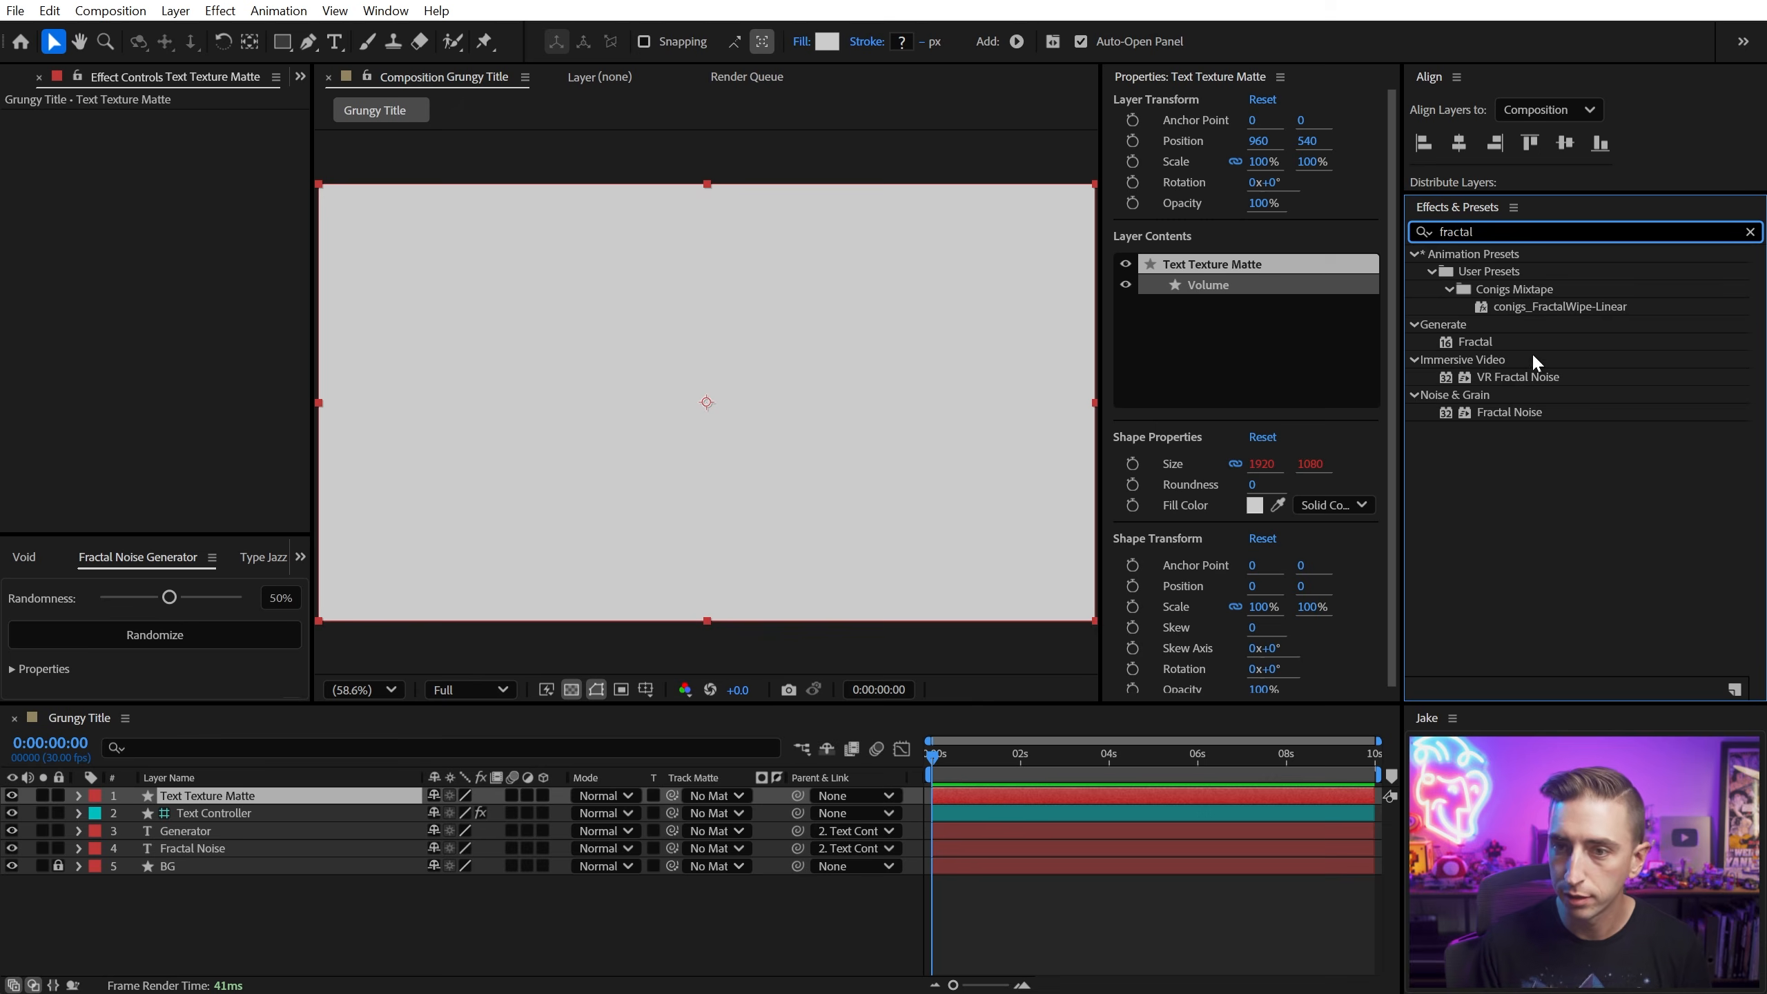
pyautogui.doubleClick(1510, 412)
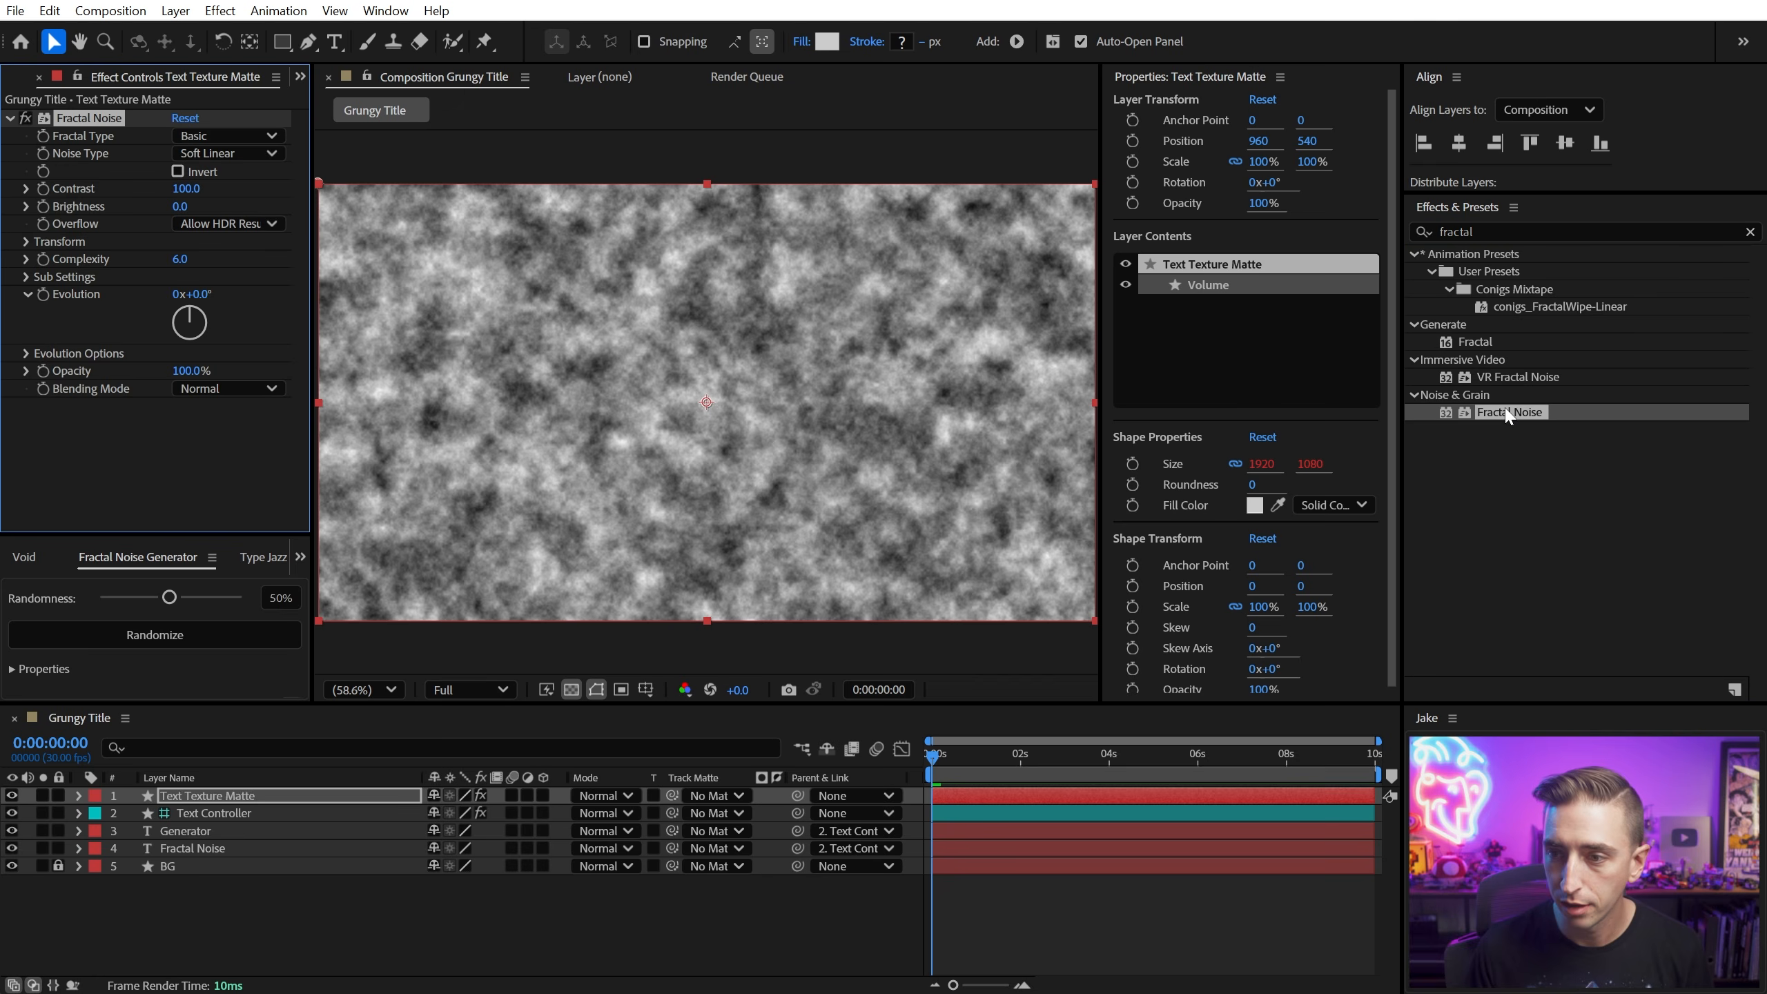
pyautogui.click(216, 139)
pyautogui.click(271, 297)
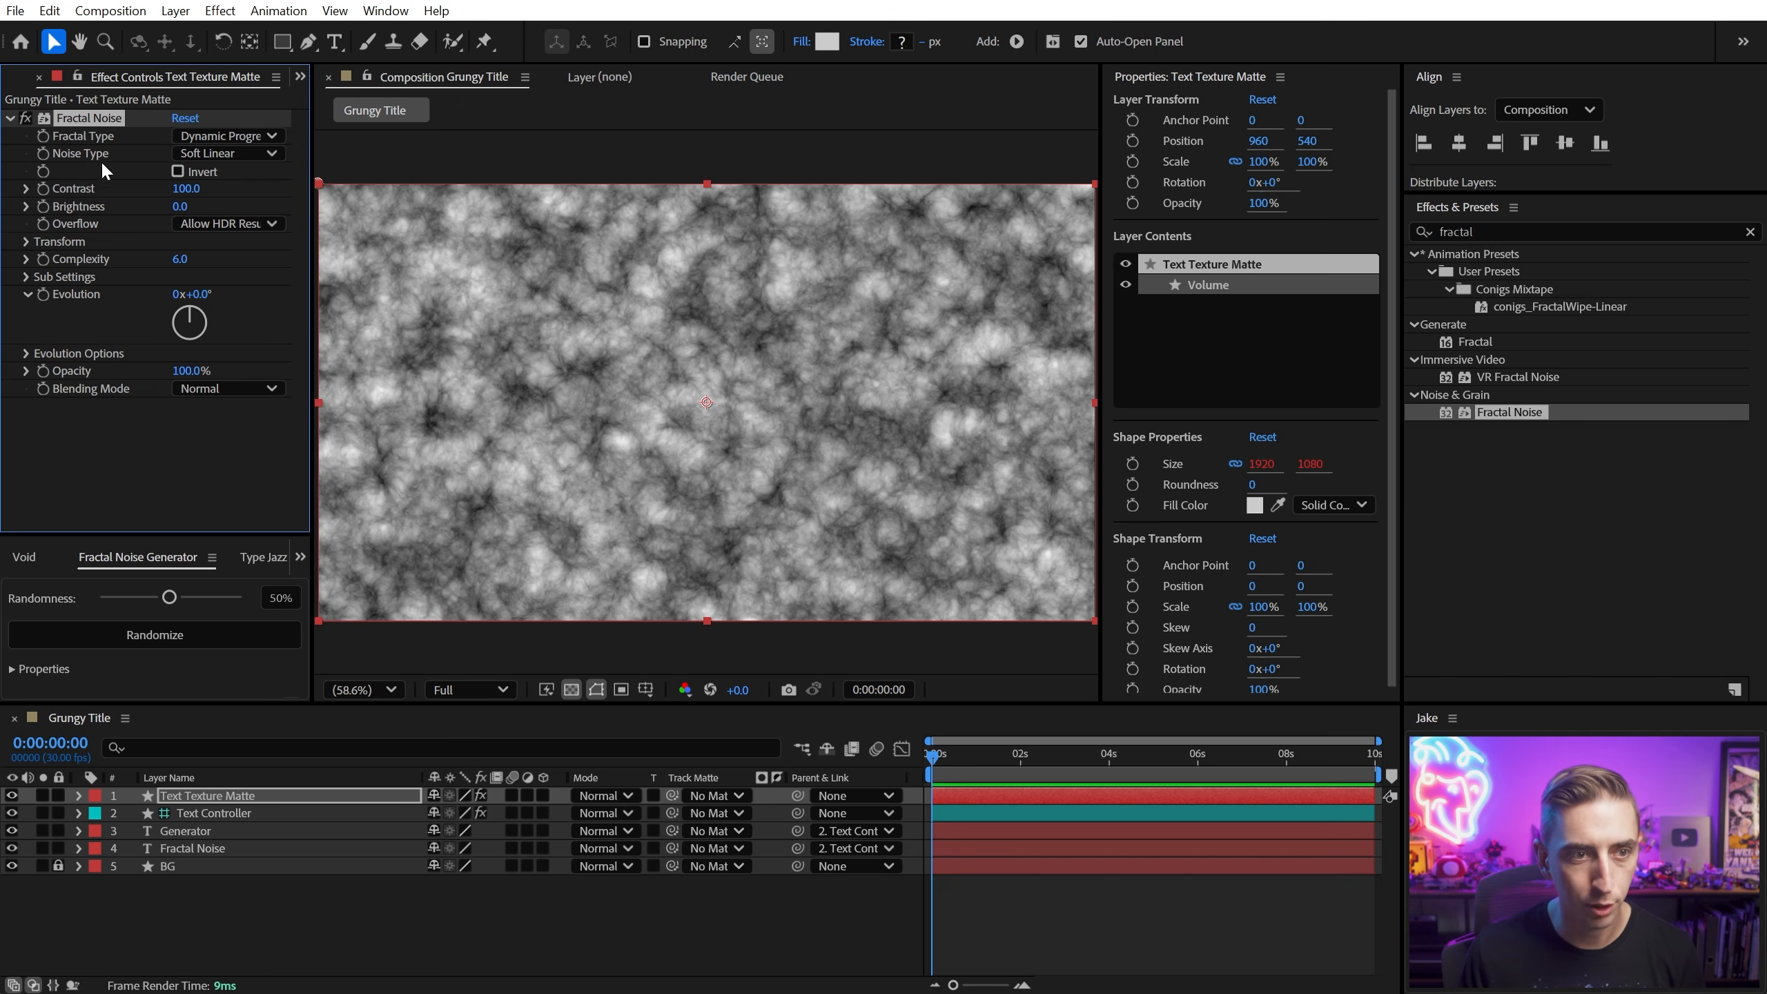
pyautogui.click(223, 154)
pyautogui.click(230, 201)
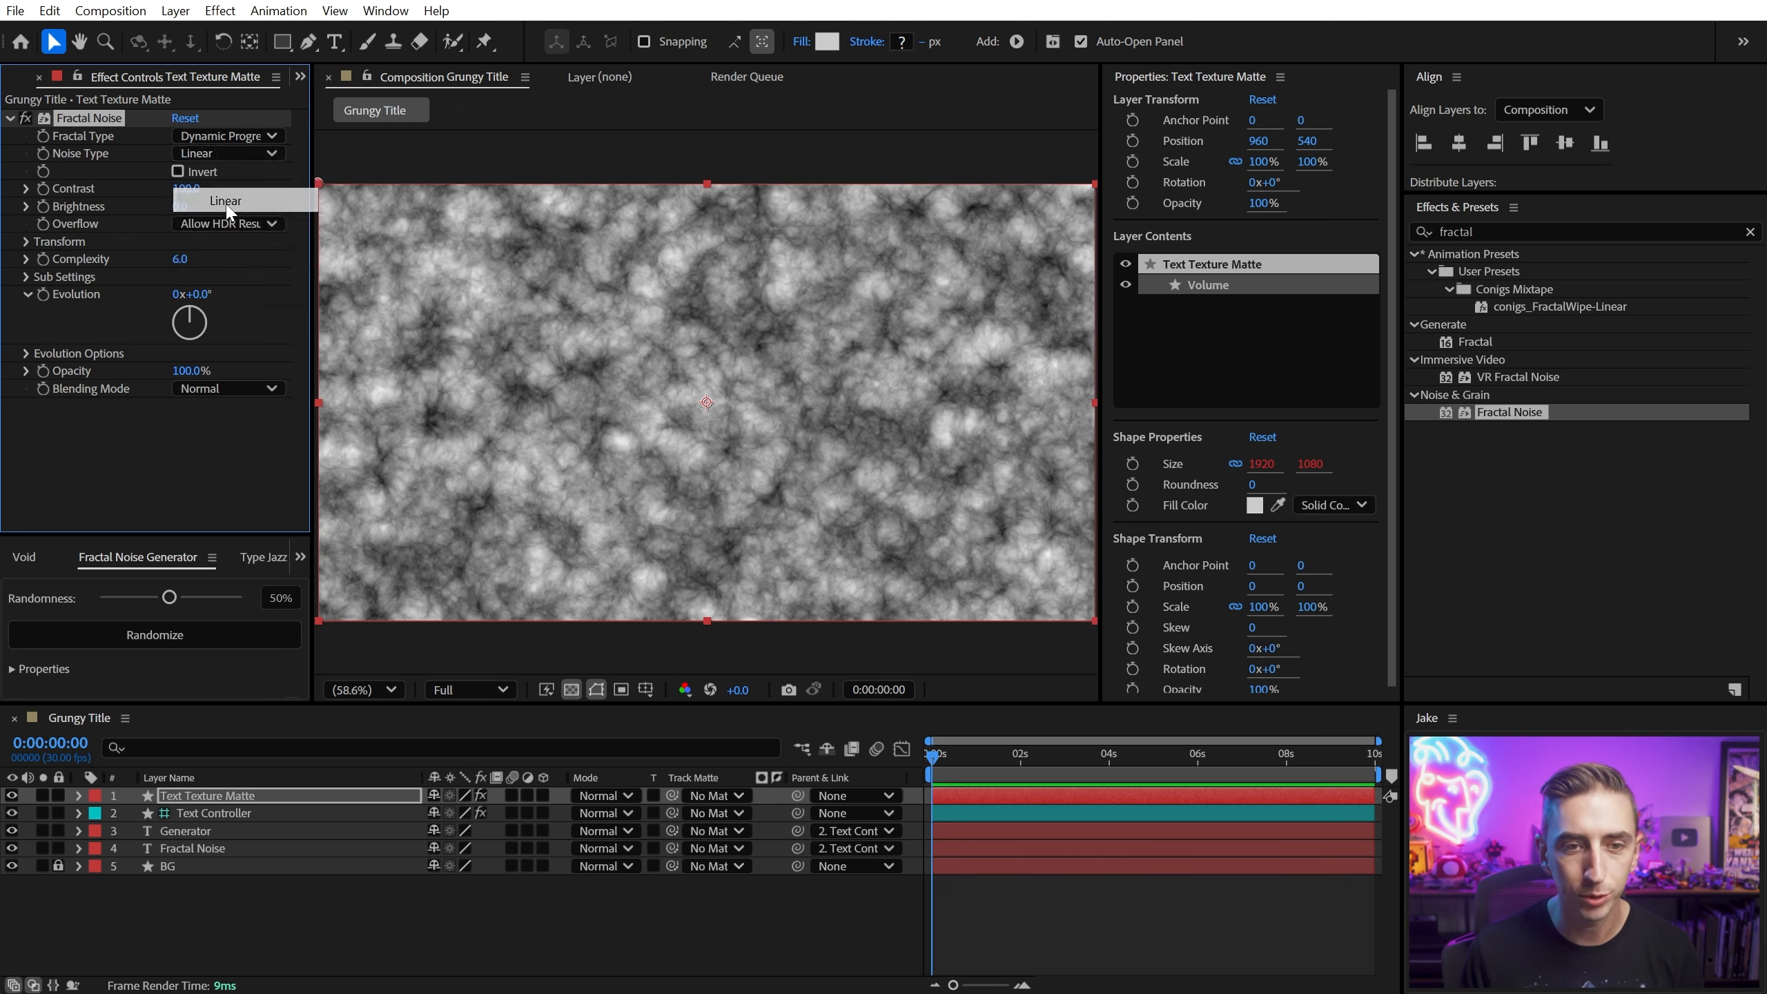
# Step: Set the Fractal Noise contrast to 1128 and the brightness to 282
pyautogui.click(187, 188)
pyautogui.write('1128')
pyautogui.press('Return')
pyautogui.click(183, 206)
pyautogui.write('282')
pyautogui.press('Return')
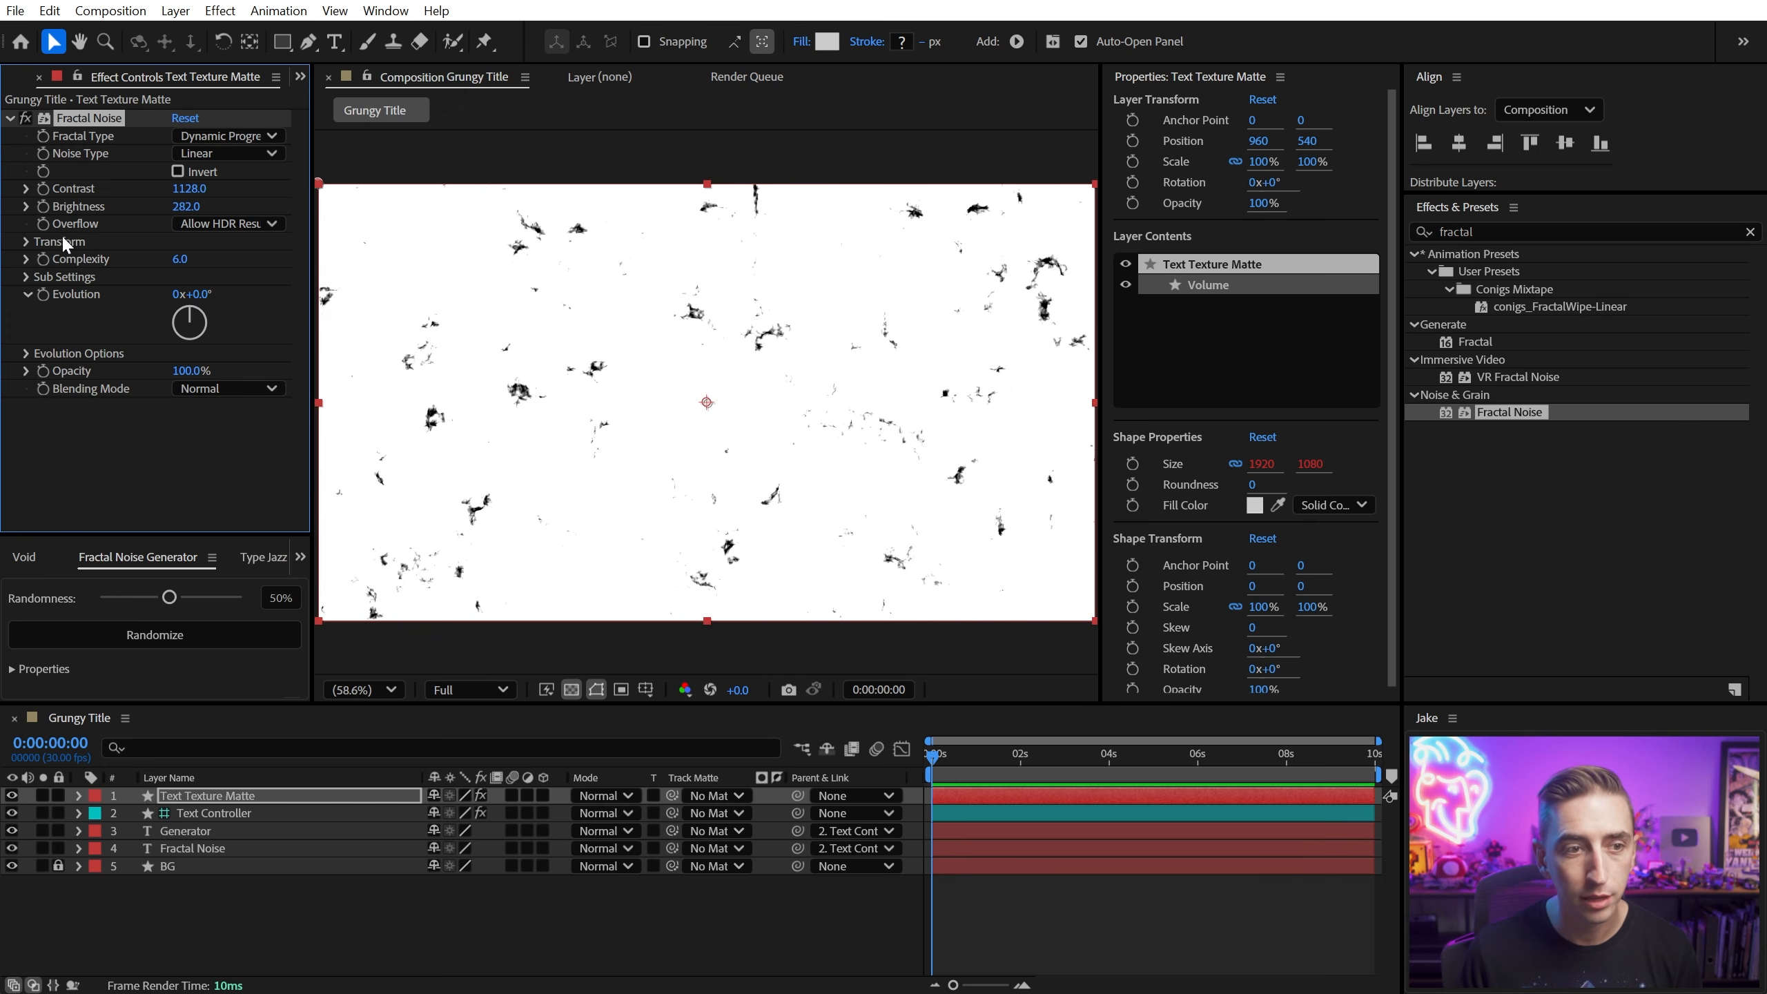
# Step: Set the Fractal Noise transform scale to 262 and the complexity to 20
pyautogui.click(26, 241)
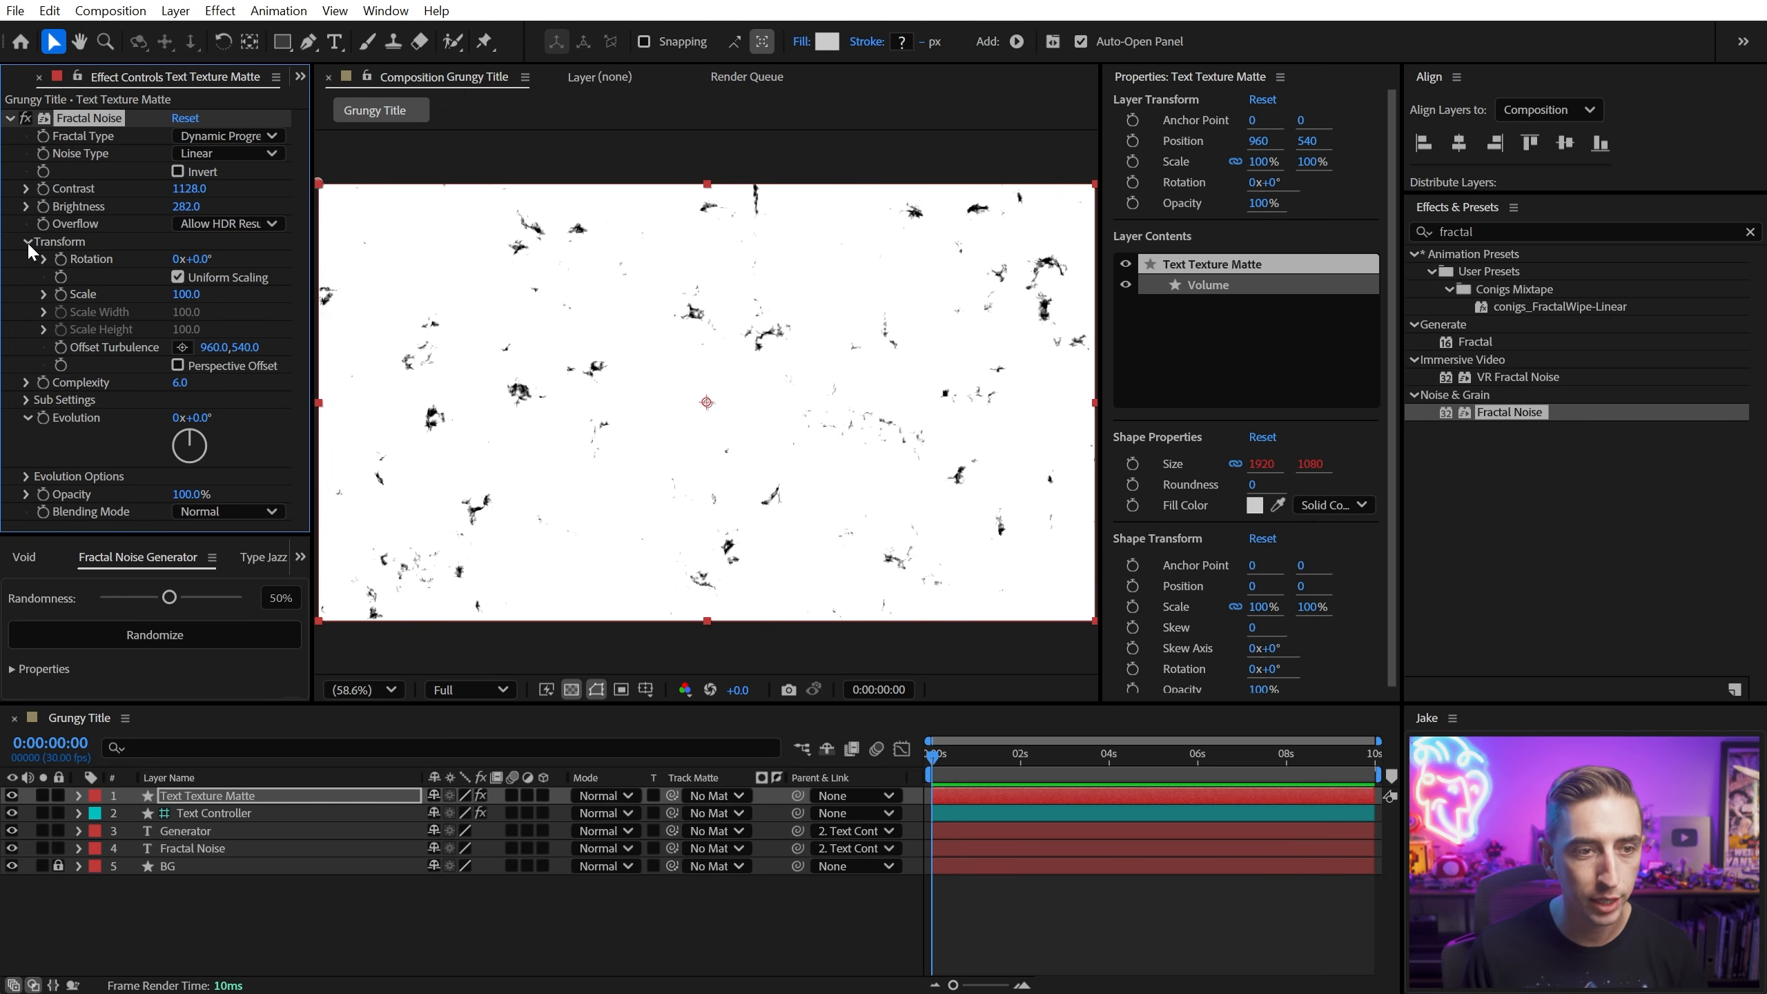
pyautogui.click(194, 299)
pyautogui.write('262')
pyautogui.press('Return')
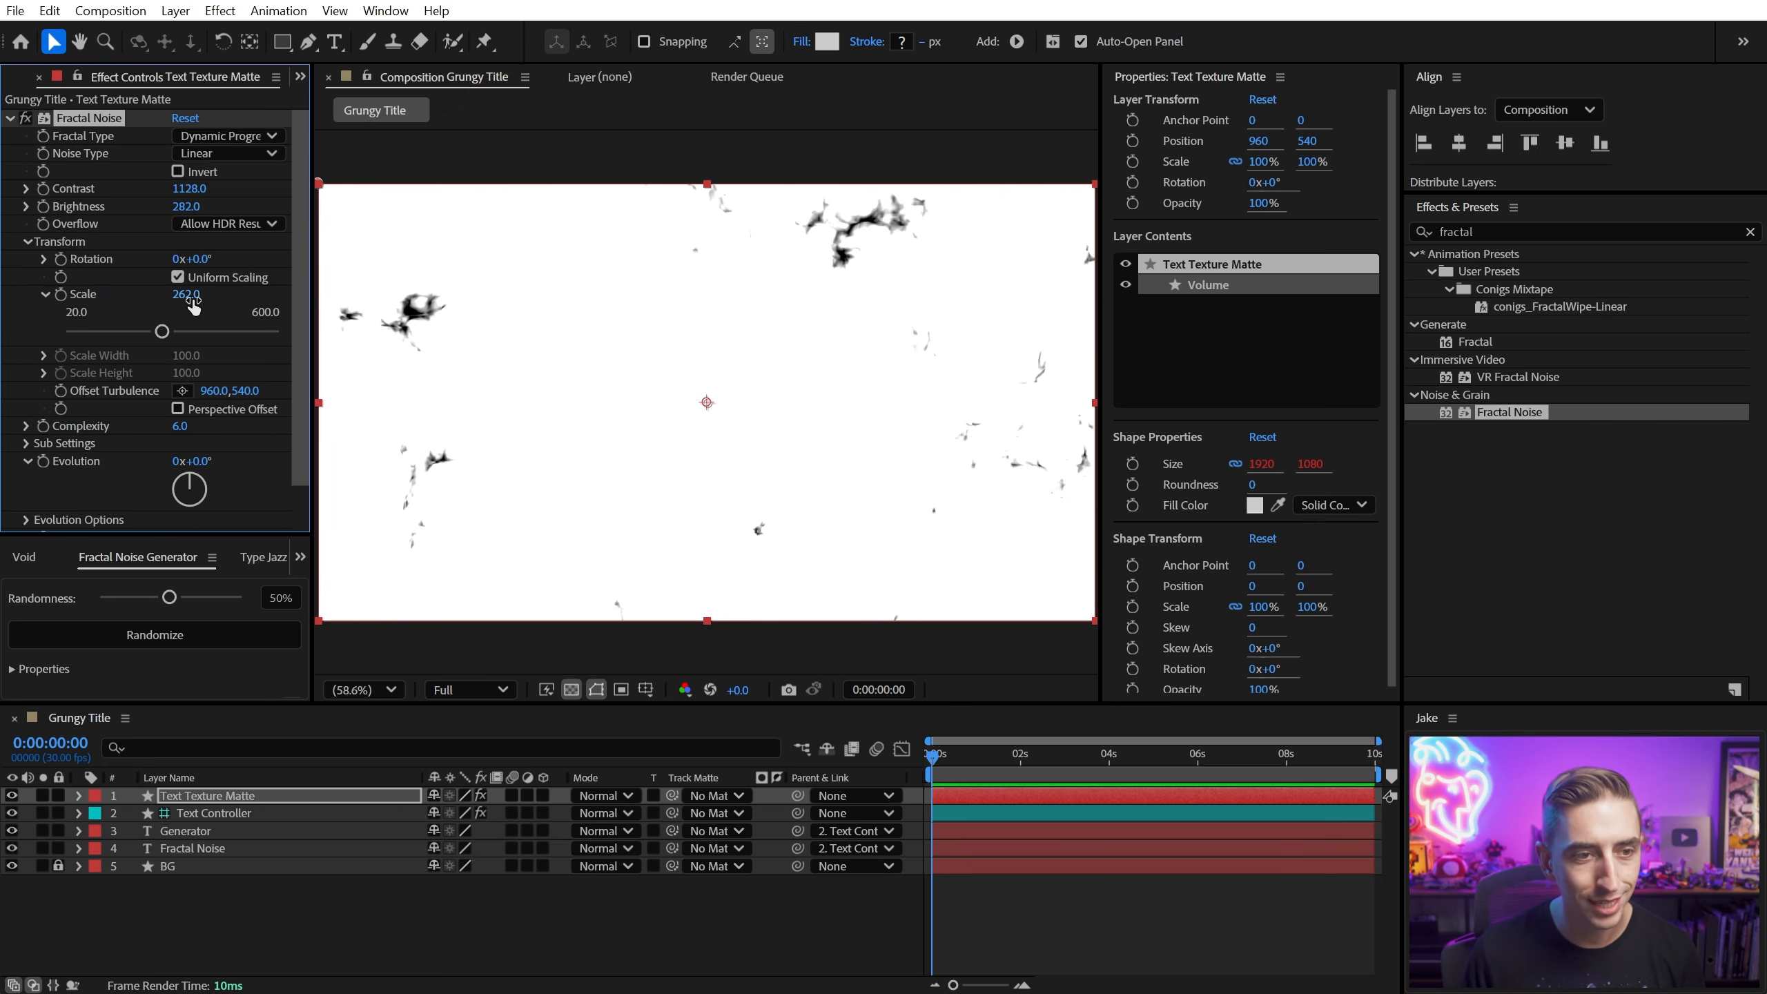
pyautogui.scroll(-1, 104, 334)
pyautogui.moveTo(179, 393); pyautogui.dragTo(649, 381)
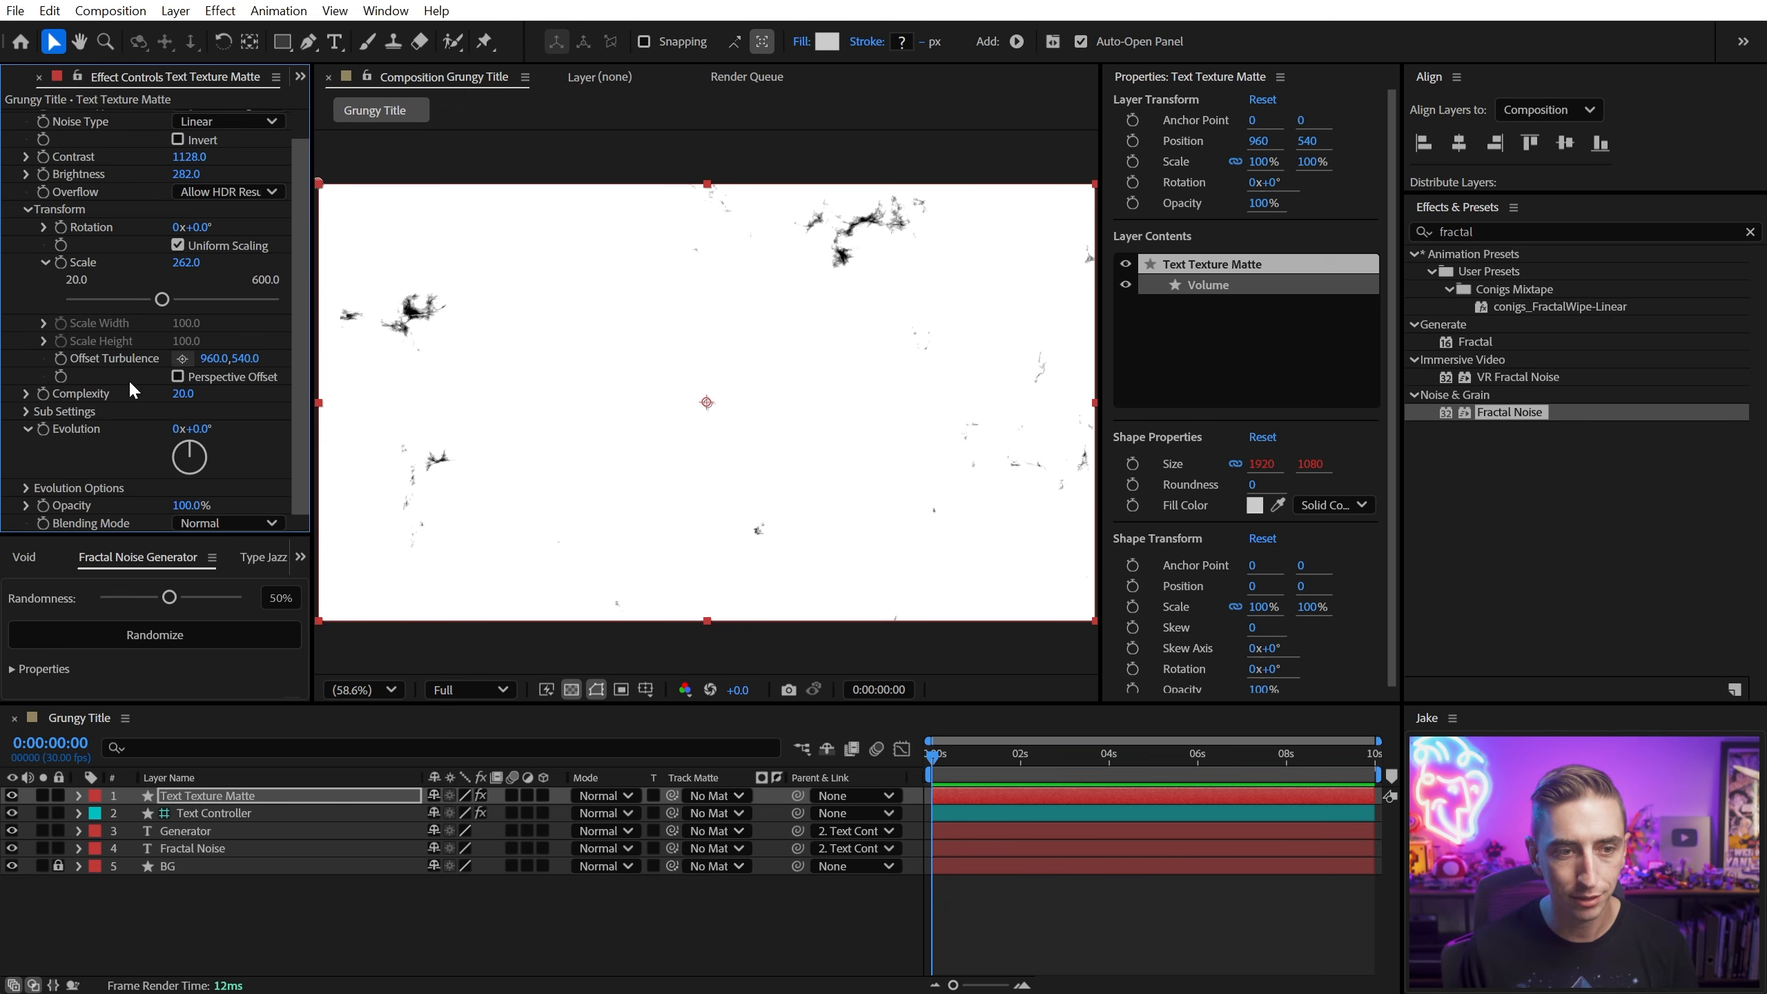
# Step: In the Fractal Noise sub settings, set the sub influence to 100% and the sub scaling to 22
pyautogui.click(25, 412)
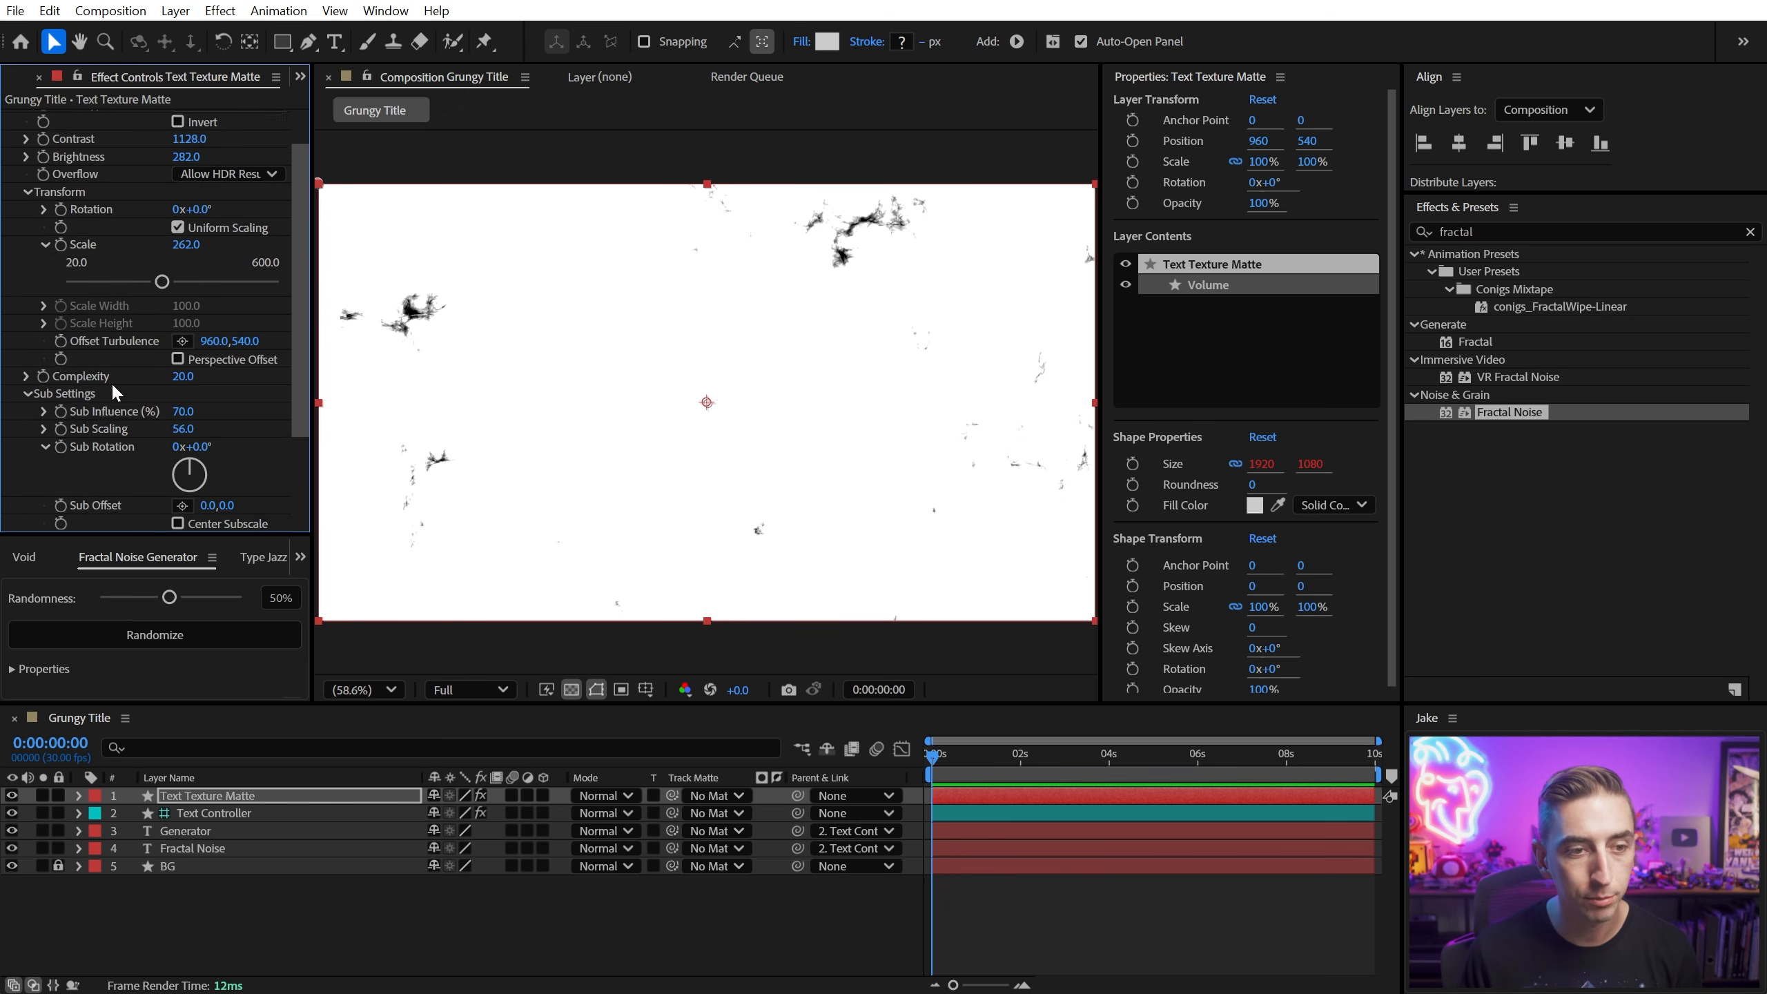
pyautogui.scroll(-3, 119, 390)
pyautogui.click(183, 320)
pyautogui.write('100')
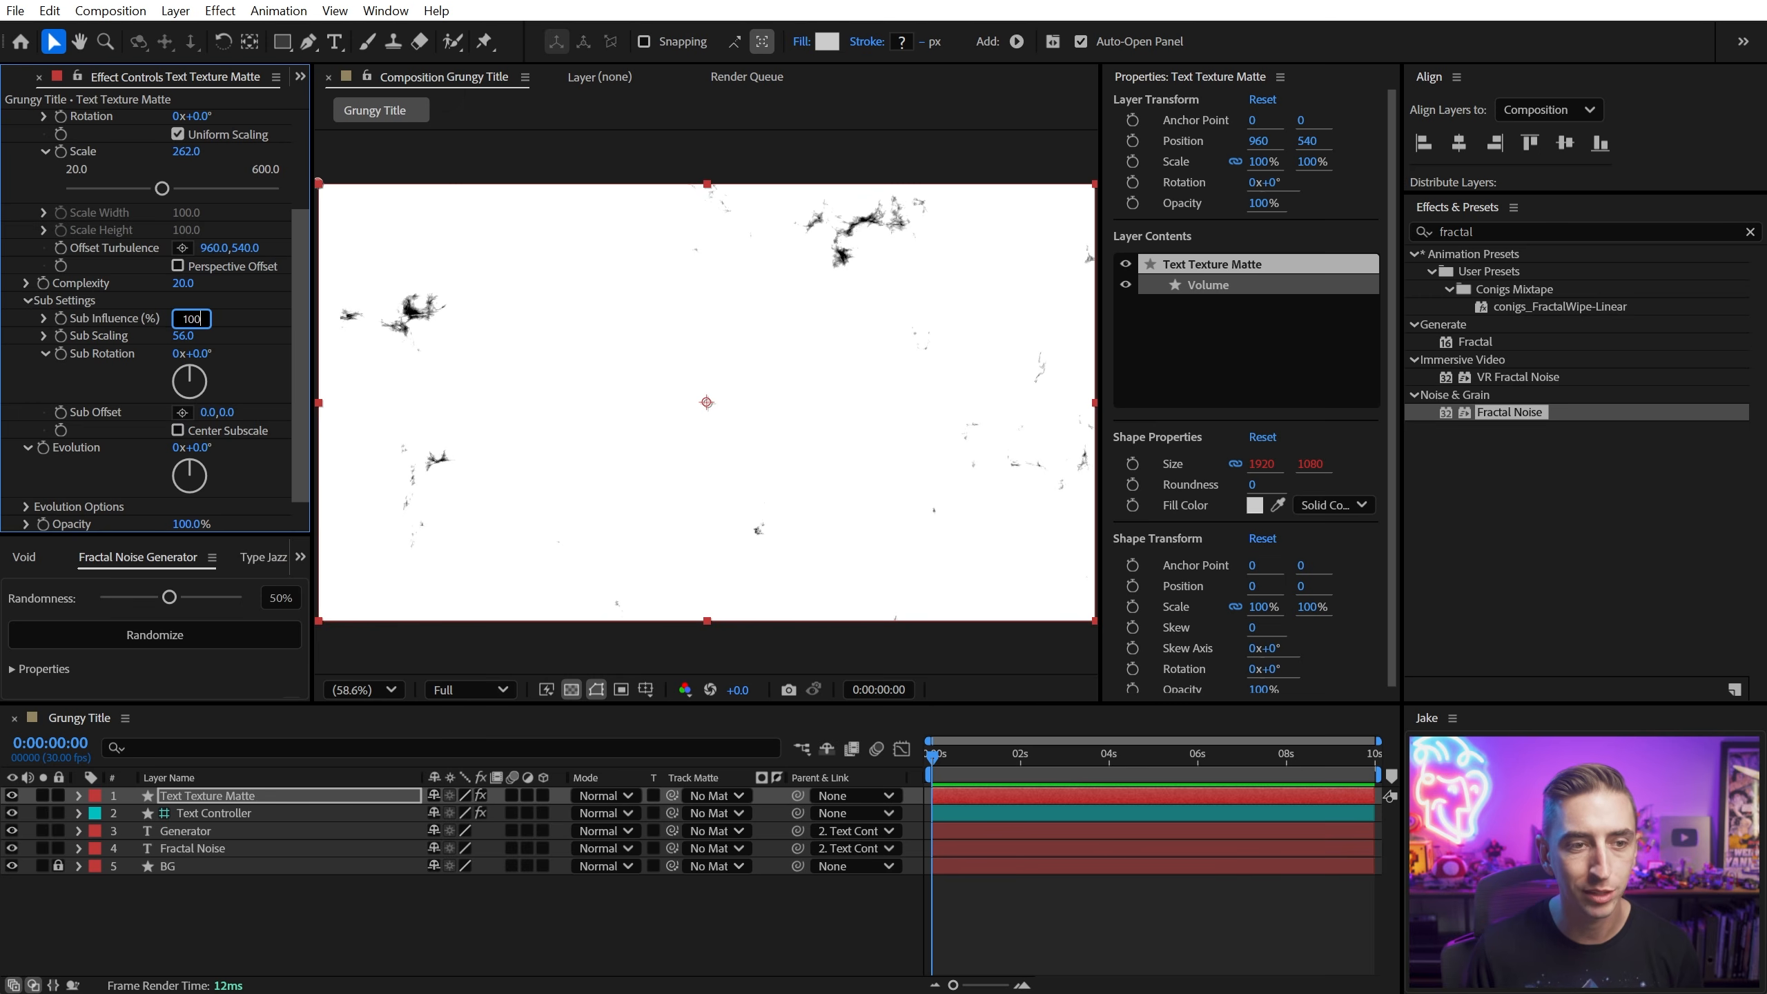
pyautogui.press('Return')
pyautogui.click(183, 336)
pyautogui.write('22')
pyautogui.press('Return')
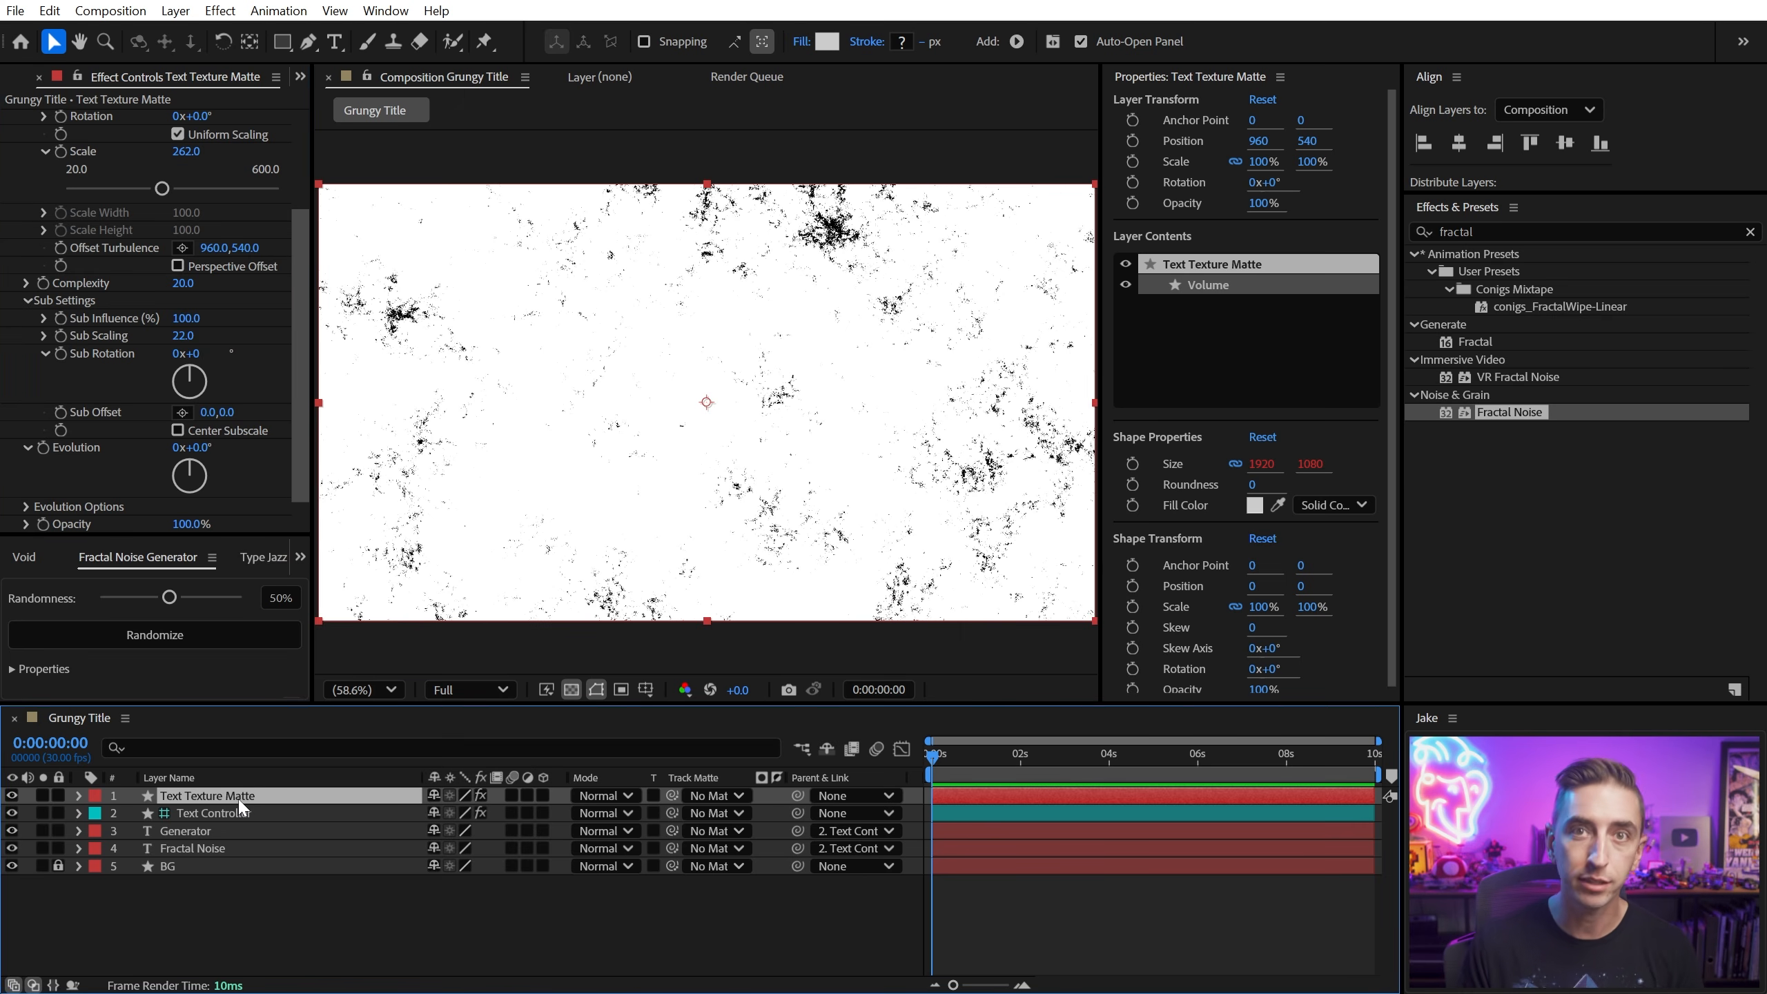
# Step: Assign the Text Texture Matte layer as the track matte of both the Generator and Fractal Noise text layers
pyautogui.click(209, 831)
pyautogui.keyDown('shift'); pyautogui.click(208, 848); pyautogui.keyUp('shift')
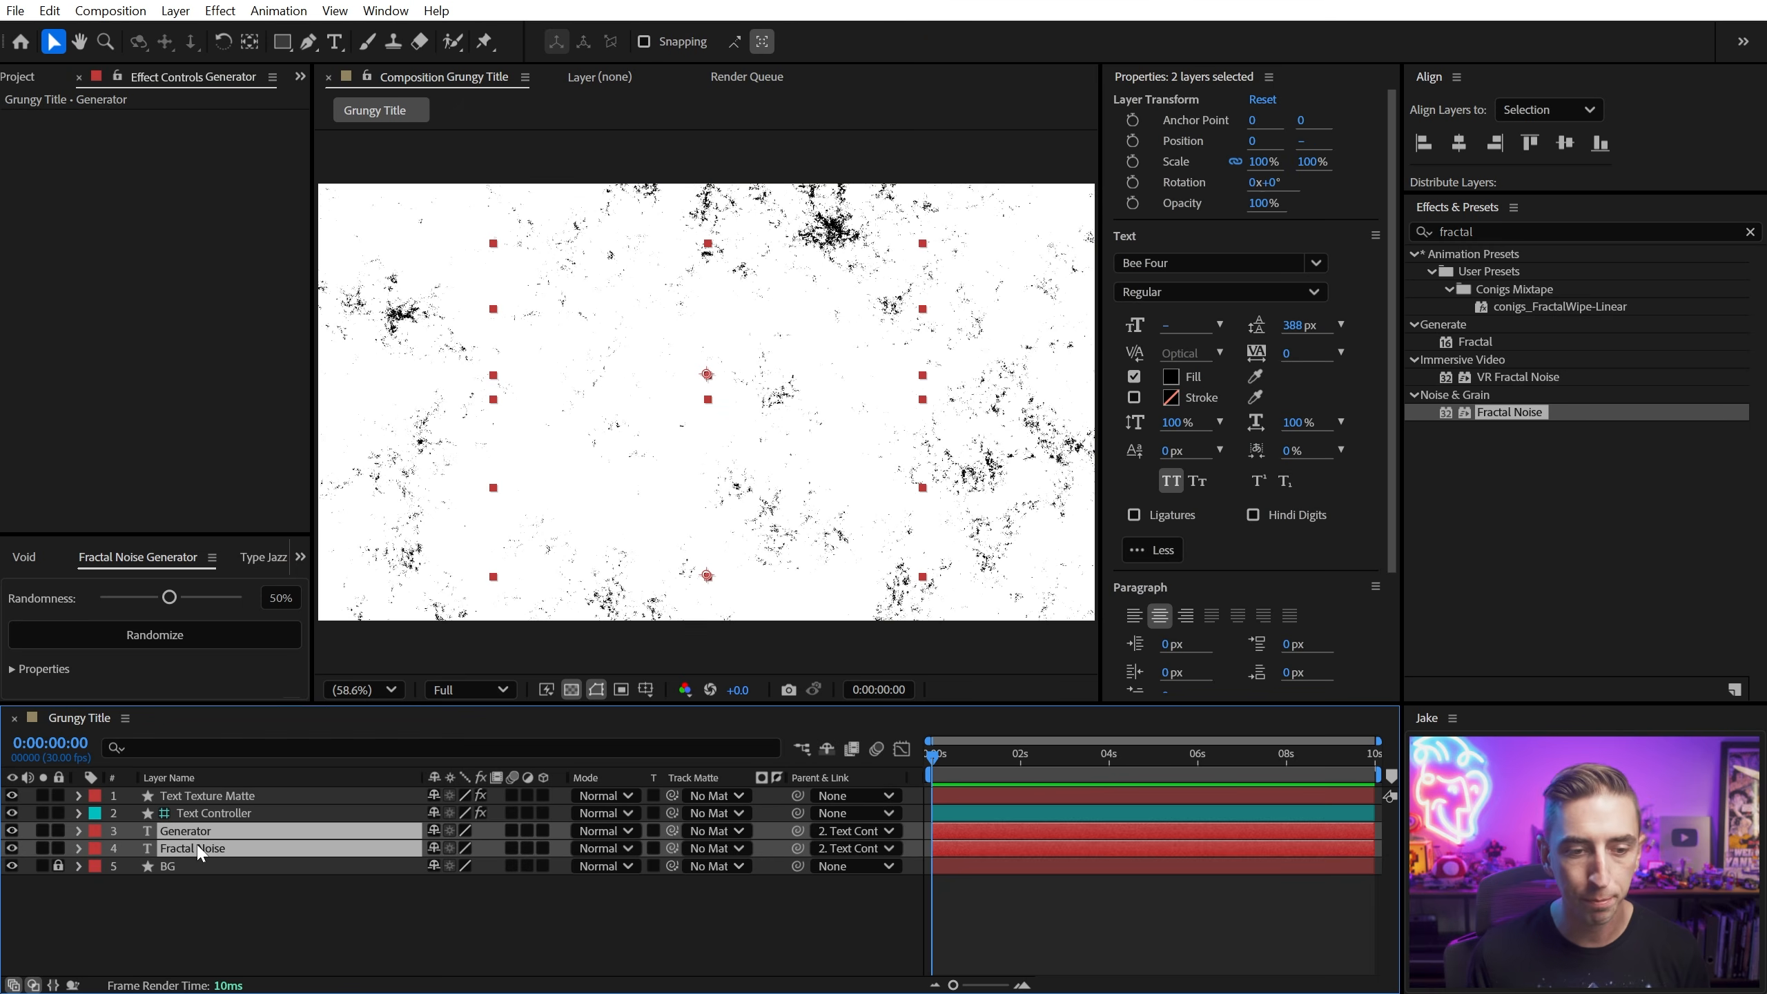
pyautogui.moveTo(671, 846); pyautogui.dragTo(232, 799)
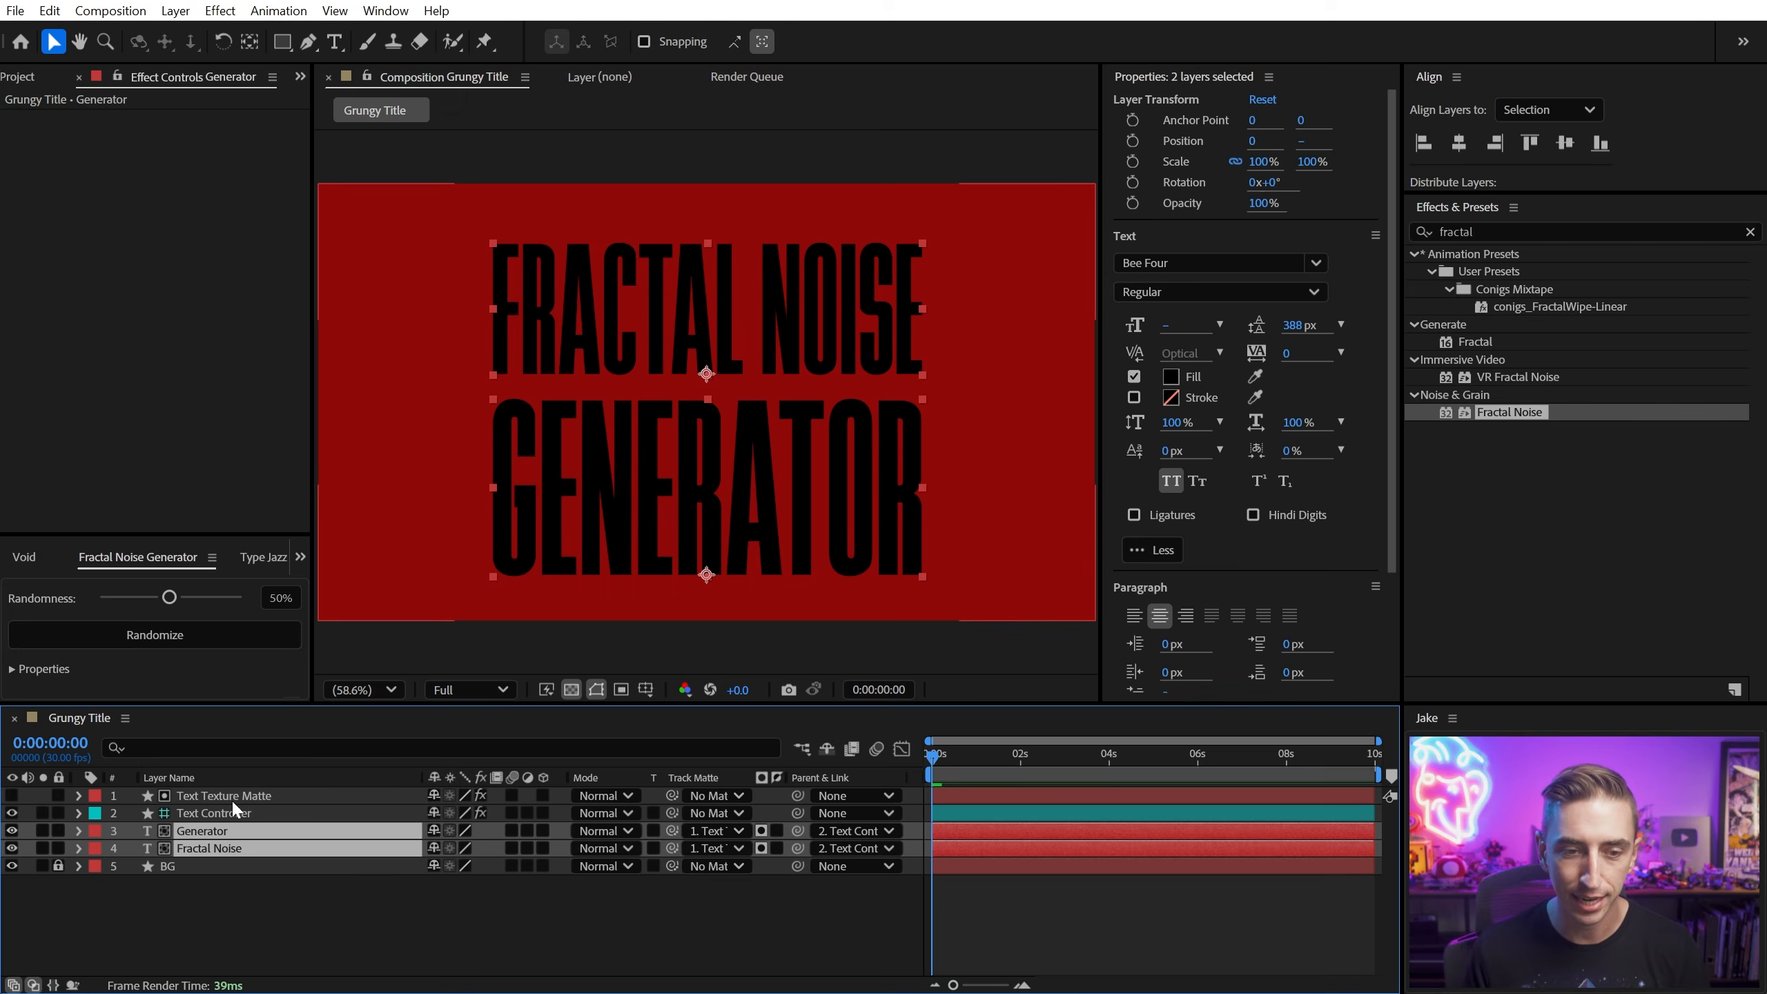
# Step: Temporarily show the Text Texture Matte layer to examine its noise pattern, and hide it again
pyautogui.click(232, 798)
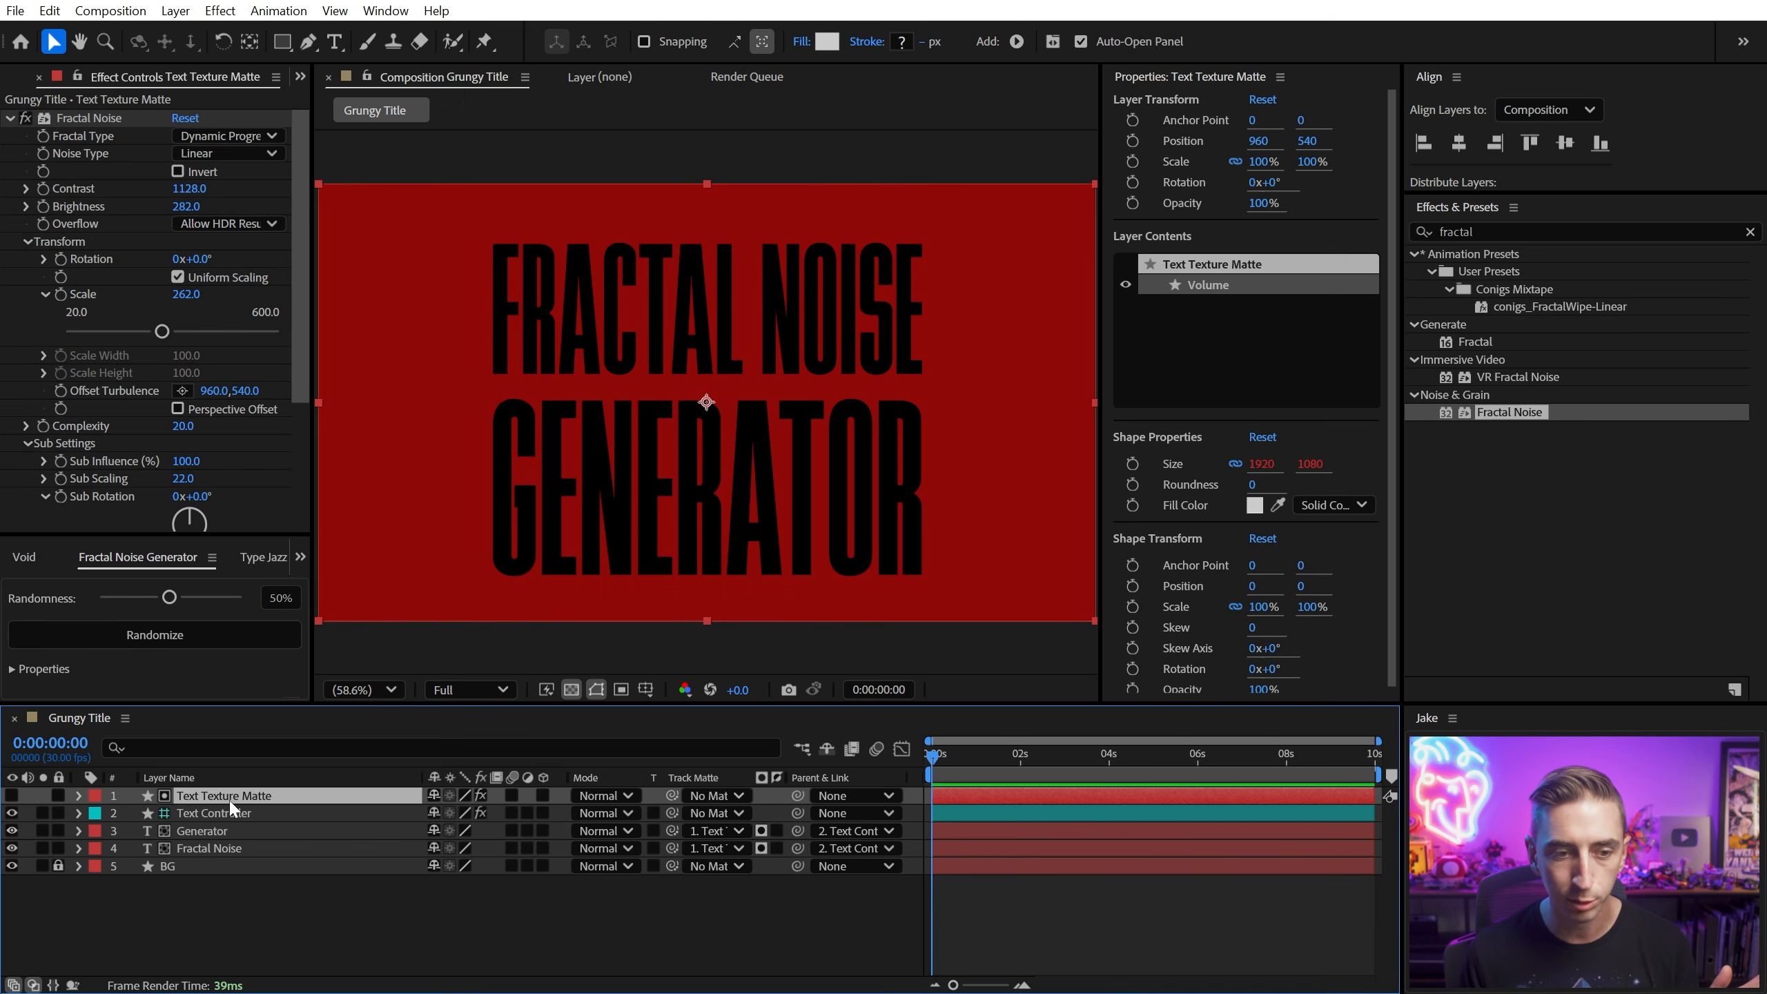
pyautogui.click(224, 831)
pyautogui.keyDown('shift'); pyautogui.click(207, 849); pyautogui.keyUp('shift')
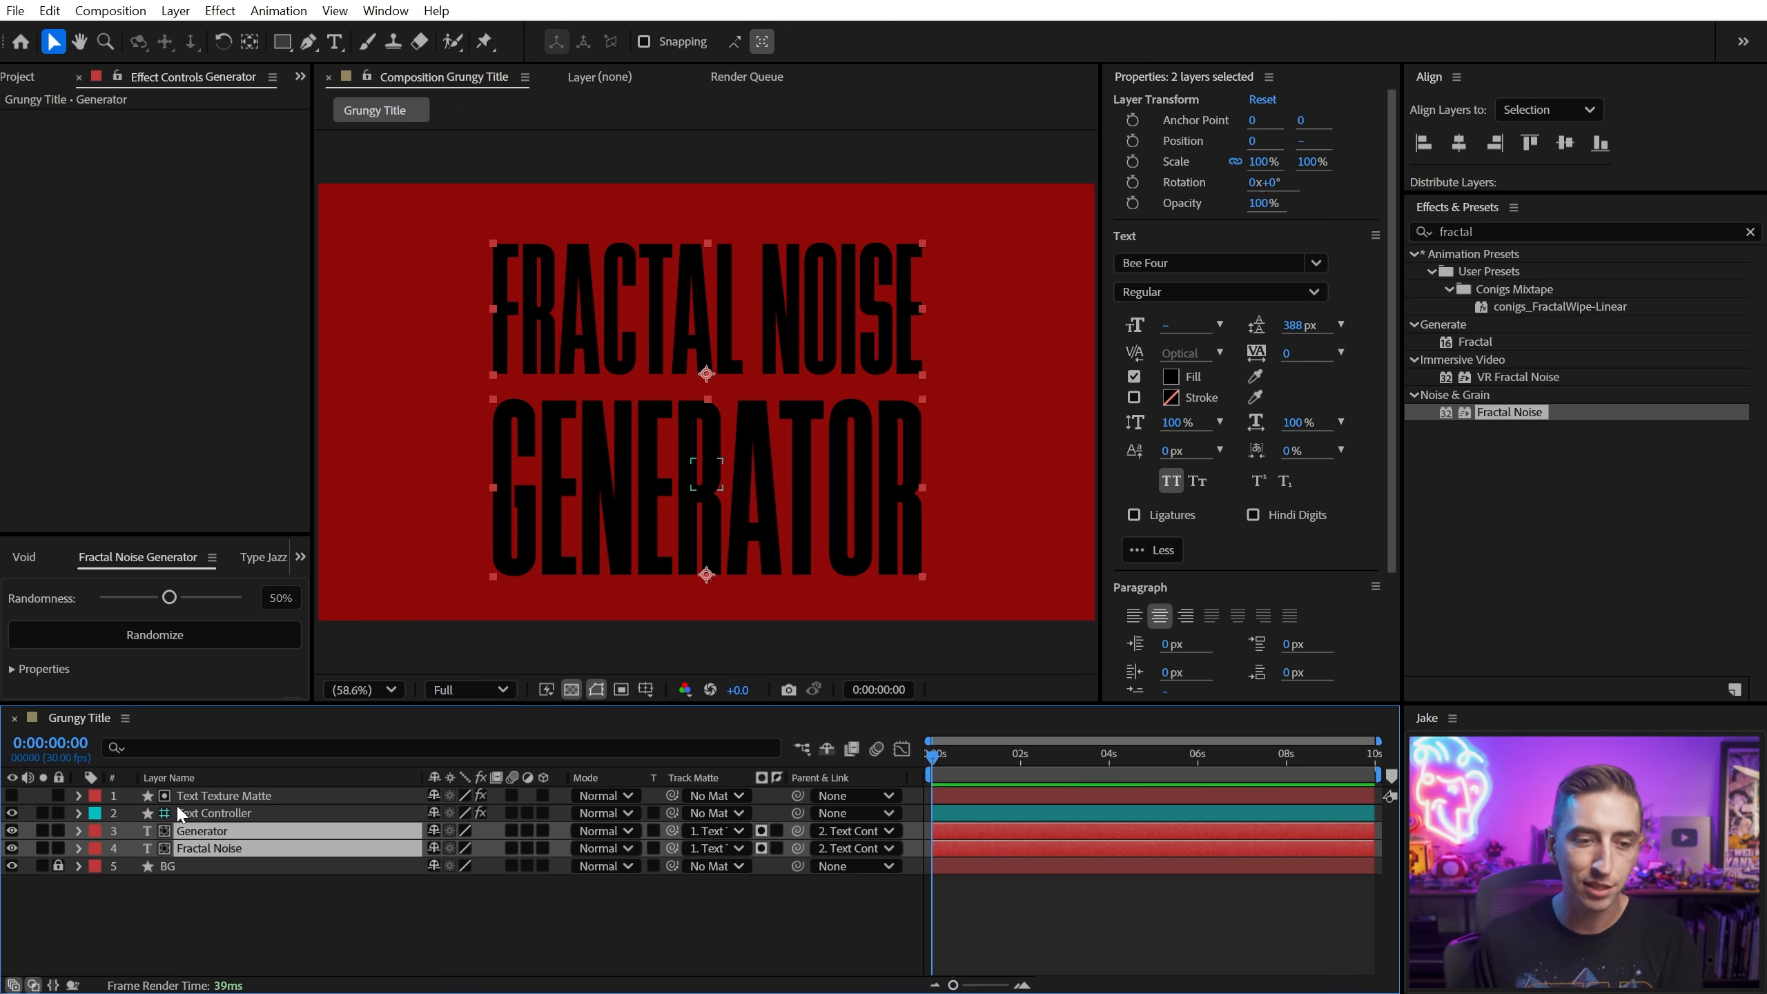
pyautogui.click(12, 796)
pyautogui.click(194, 797)
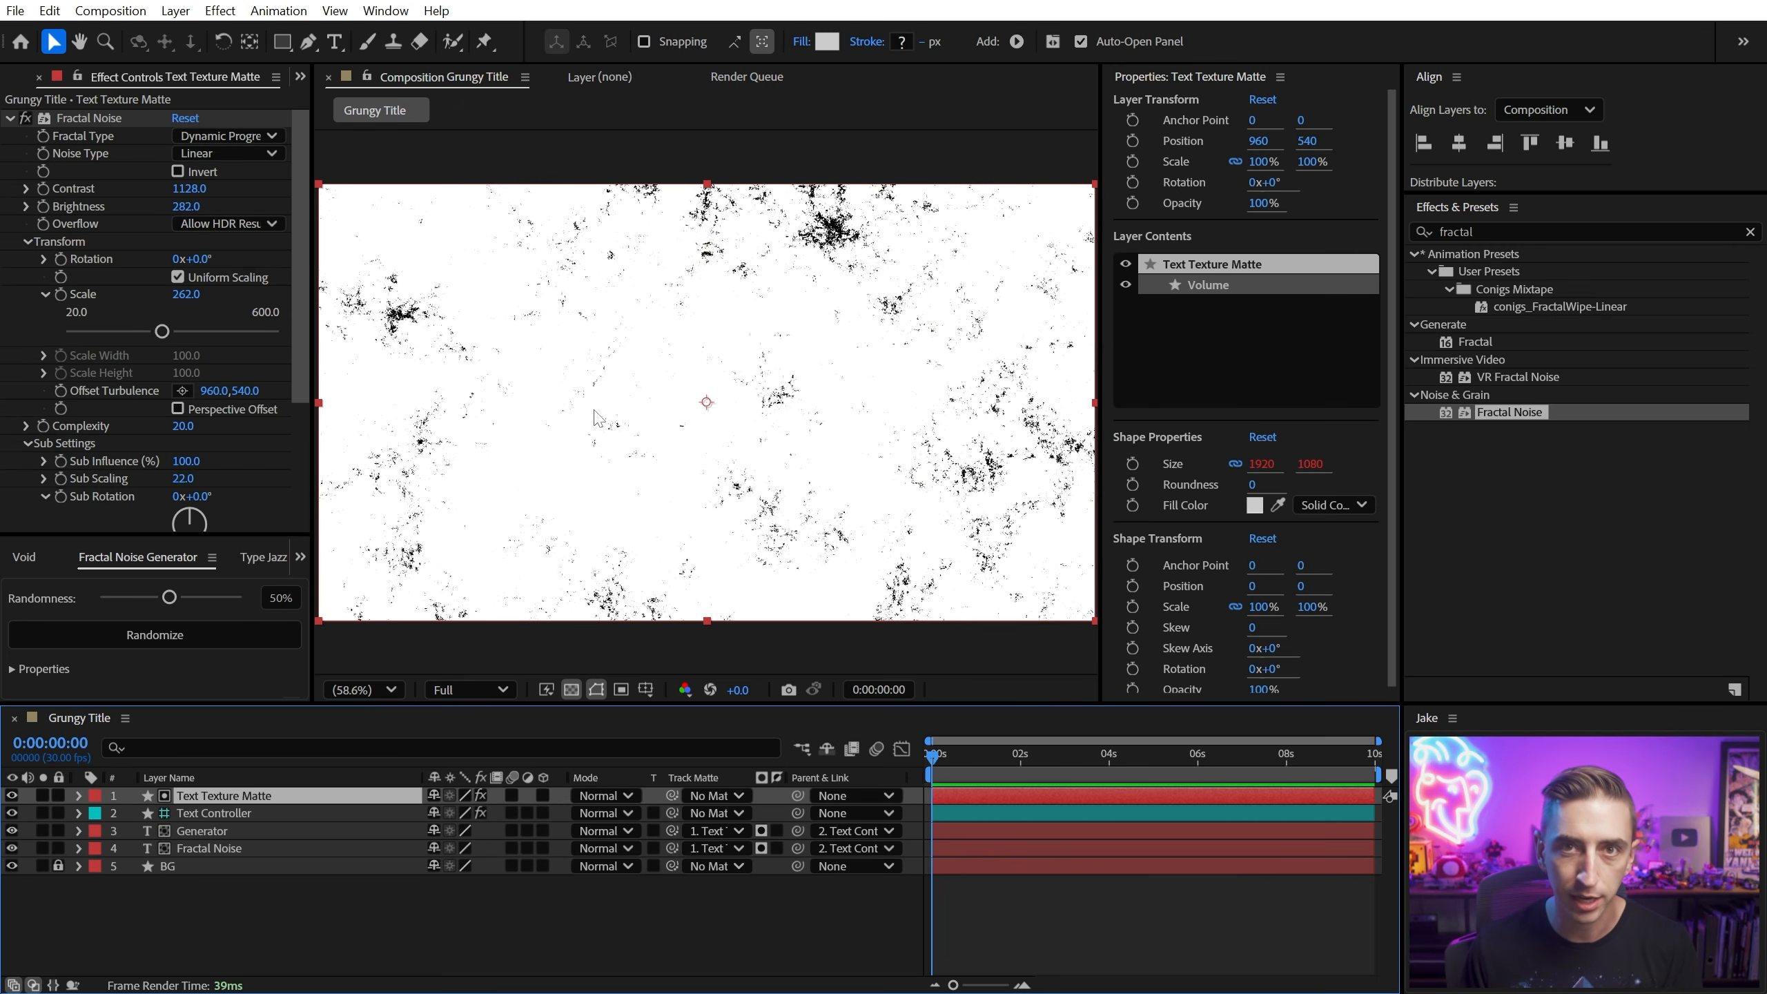
pyautogui.click(11, 796)
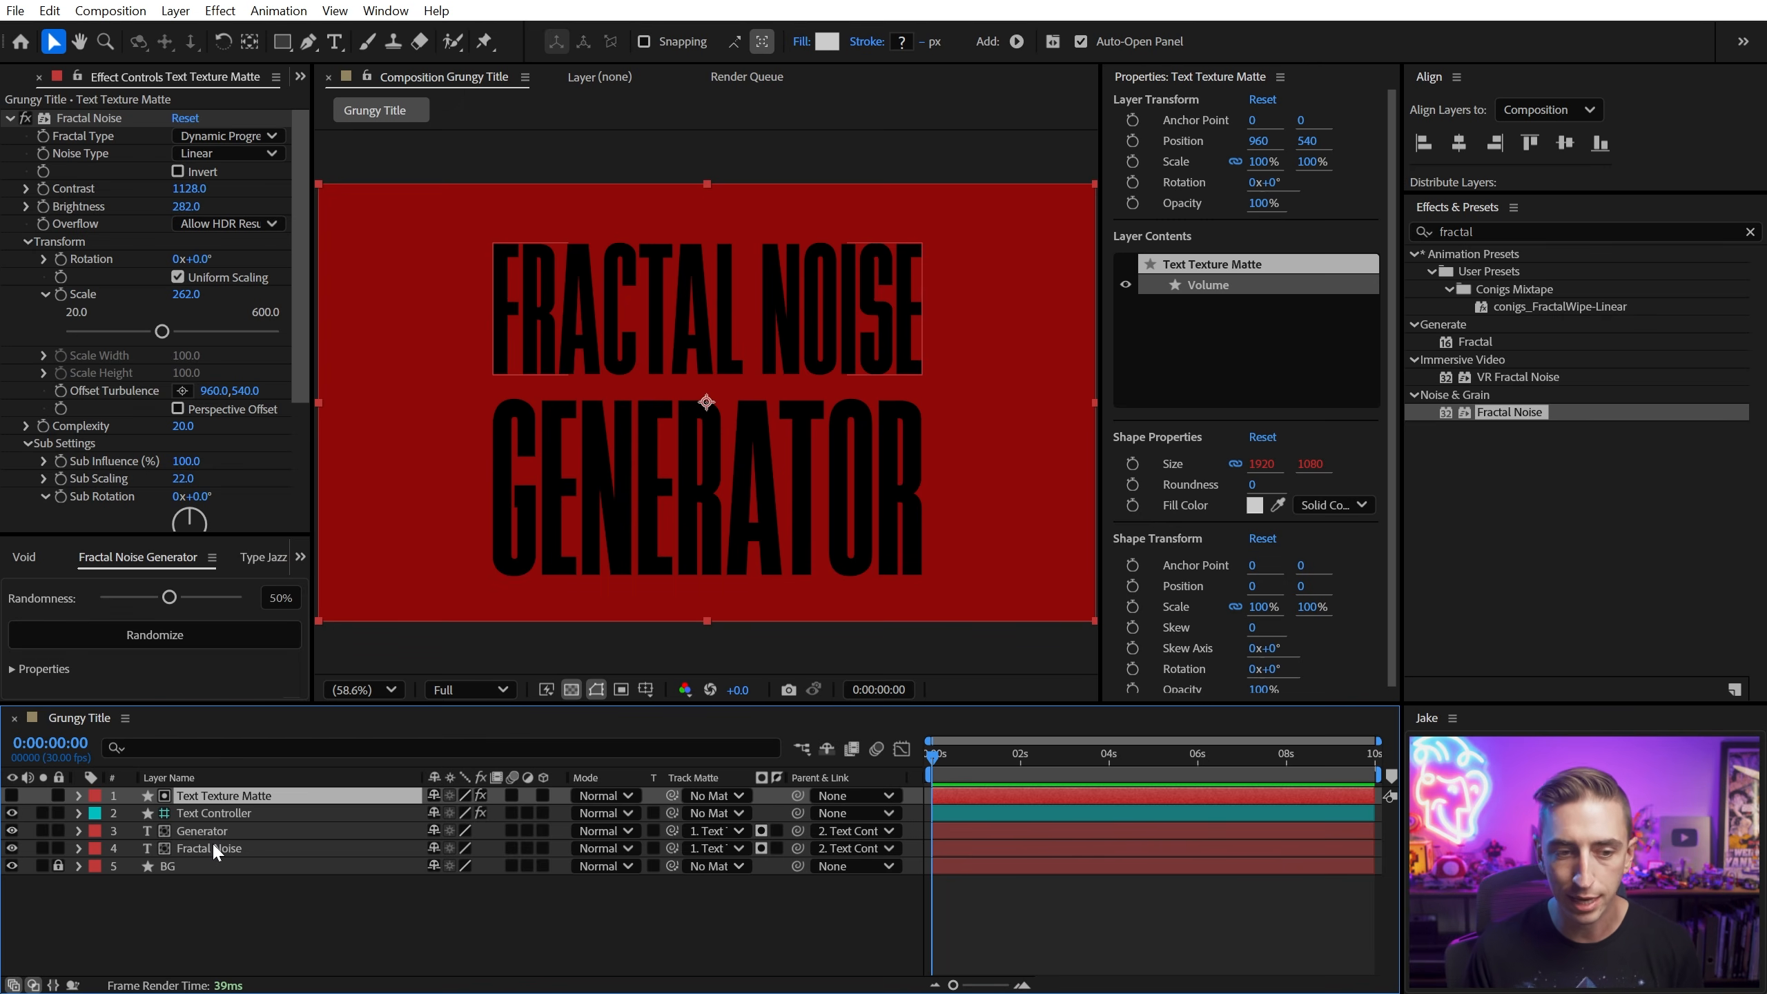
# Step: Switch the track mattes of the Fractal Noise and Generator text layers from alpha to luma
pyautogui.click(213, 847)
pyautogui.keyDown('shift'); pyautogui.click(522, 832); pyautogui.keyUp('shift')
pyautogui.click(762, 831)
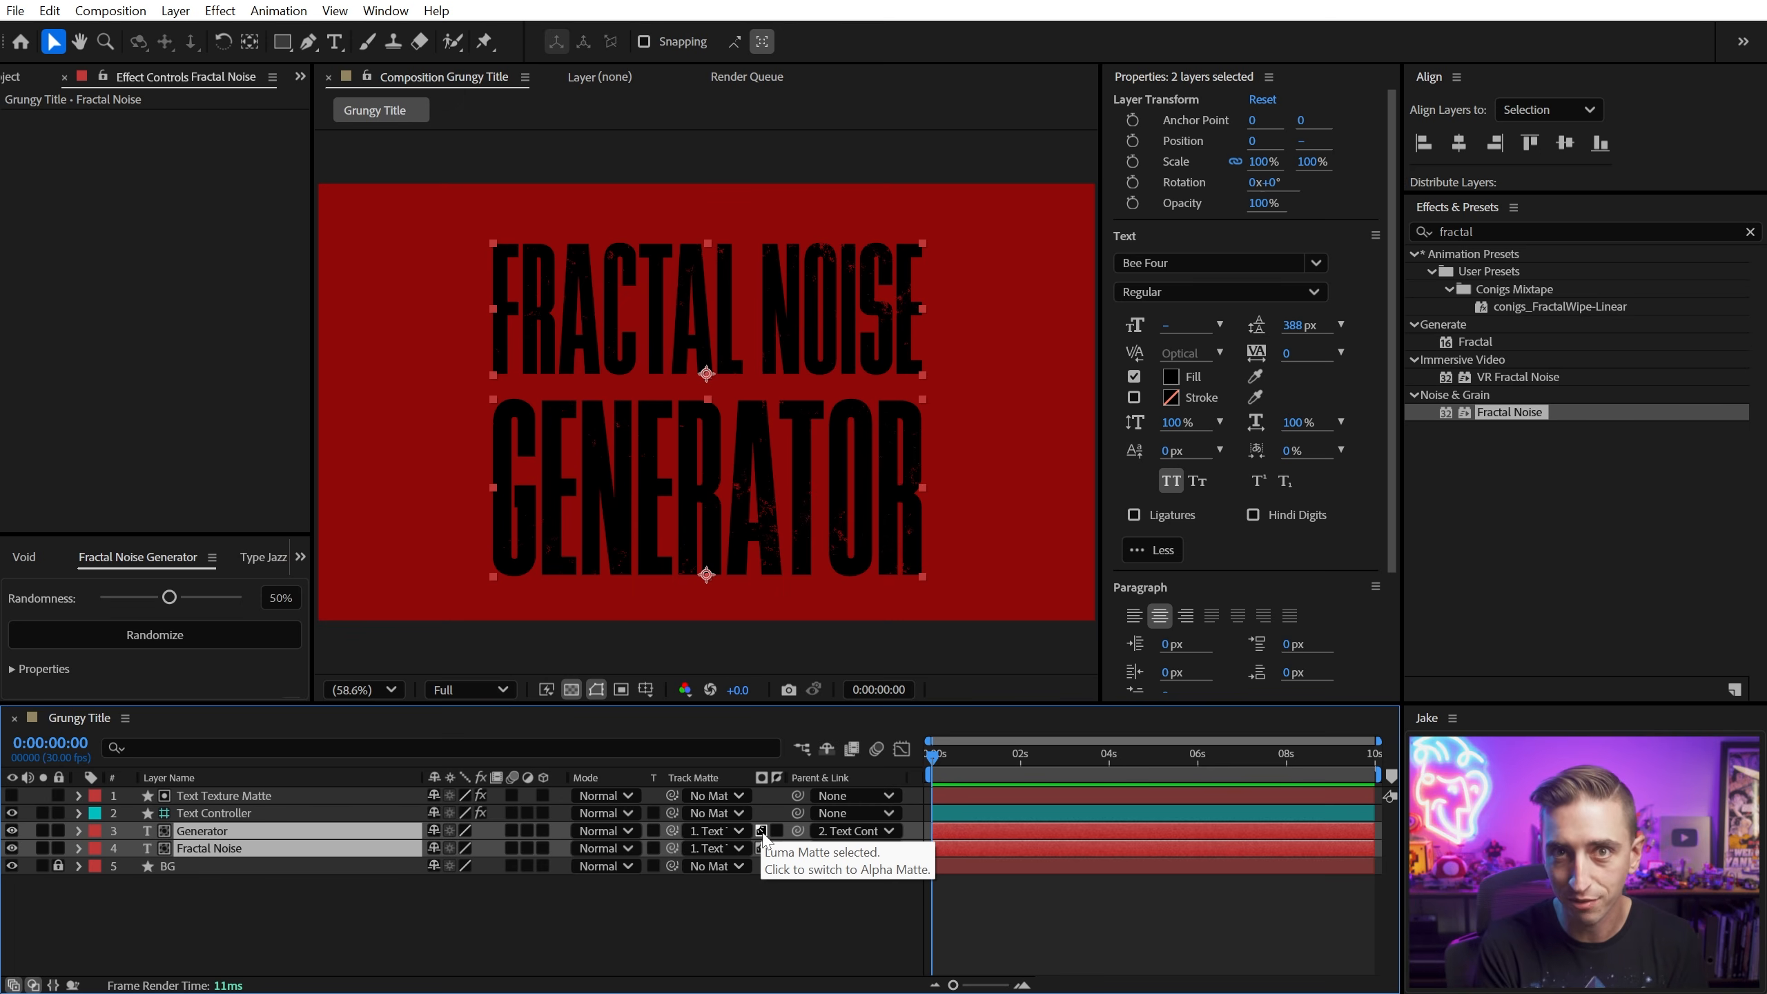
# Step: Examine the matte's cutouts in the text by temporarily showing the matte and hiding the BG layer, restoring both visibilities
pyautogui.click(12, 796)
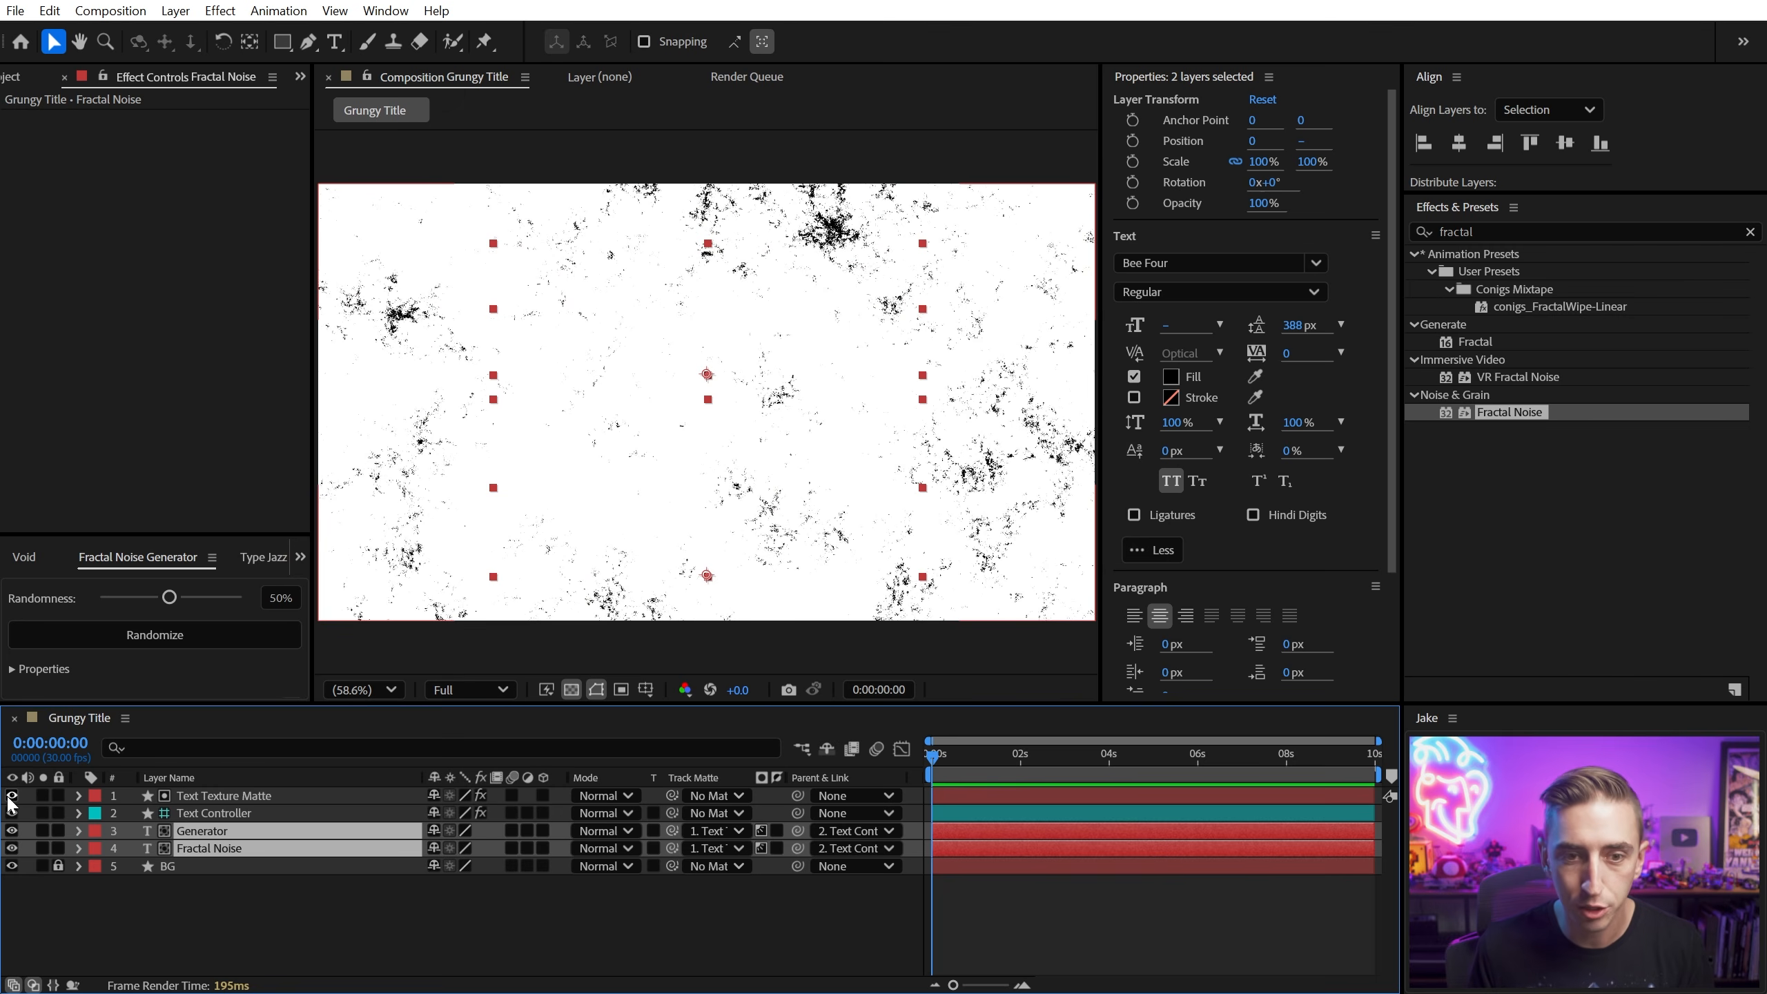
pyautogui.click(12, 796)
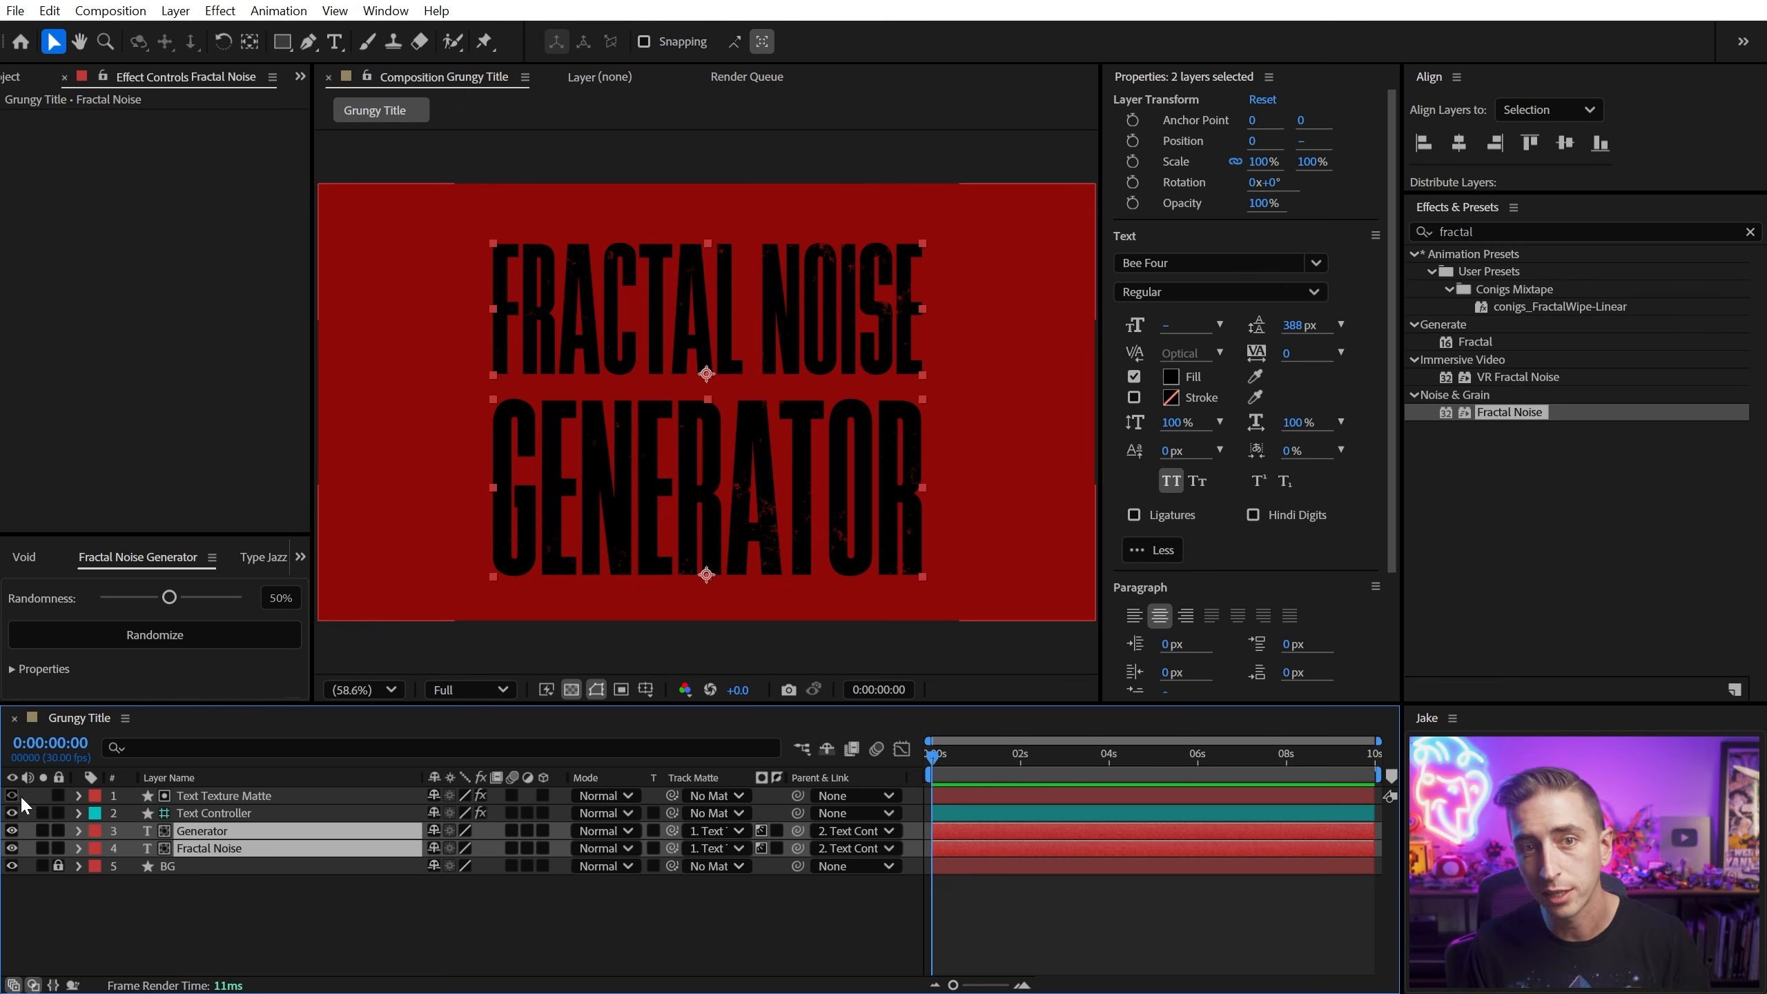
pyautogui.scroll(4, 759, 514)
pyautogui.moveTo(696, 311); pyautogui.dragTo(708, 229)
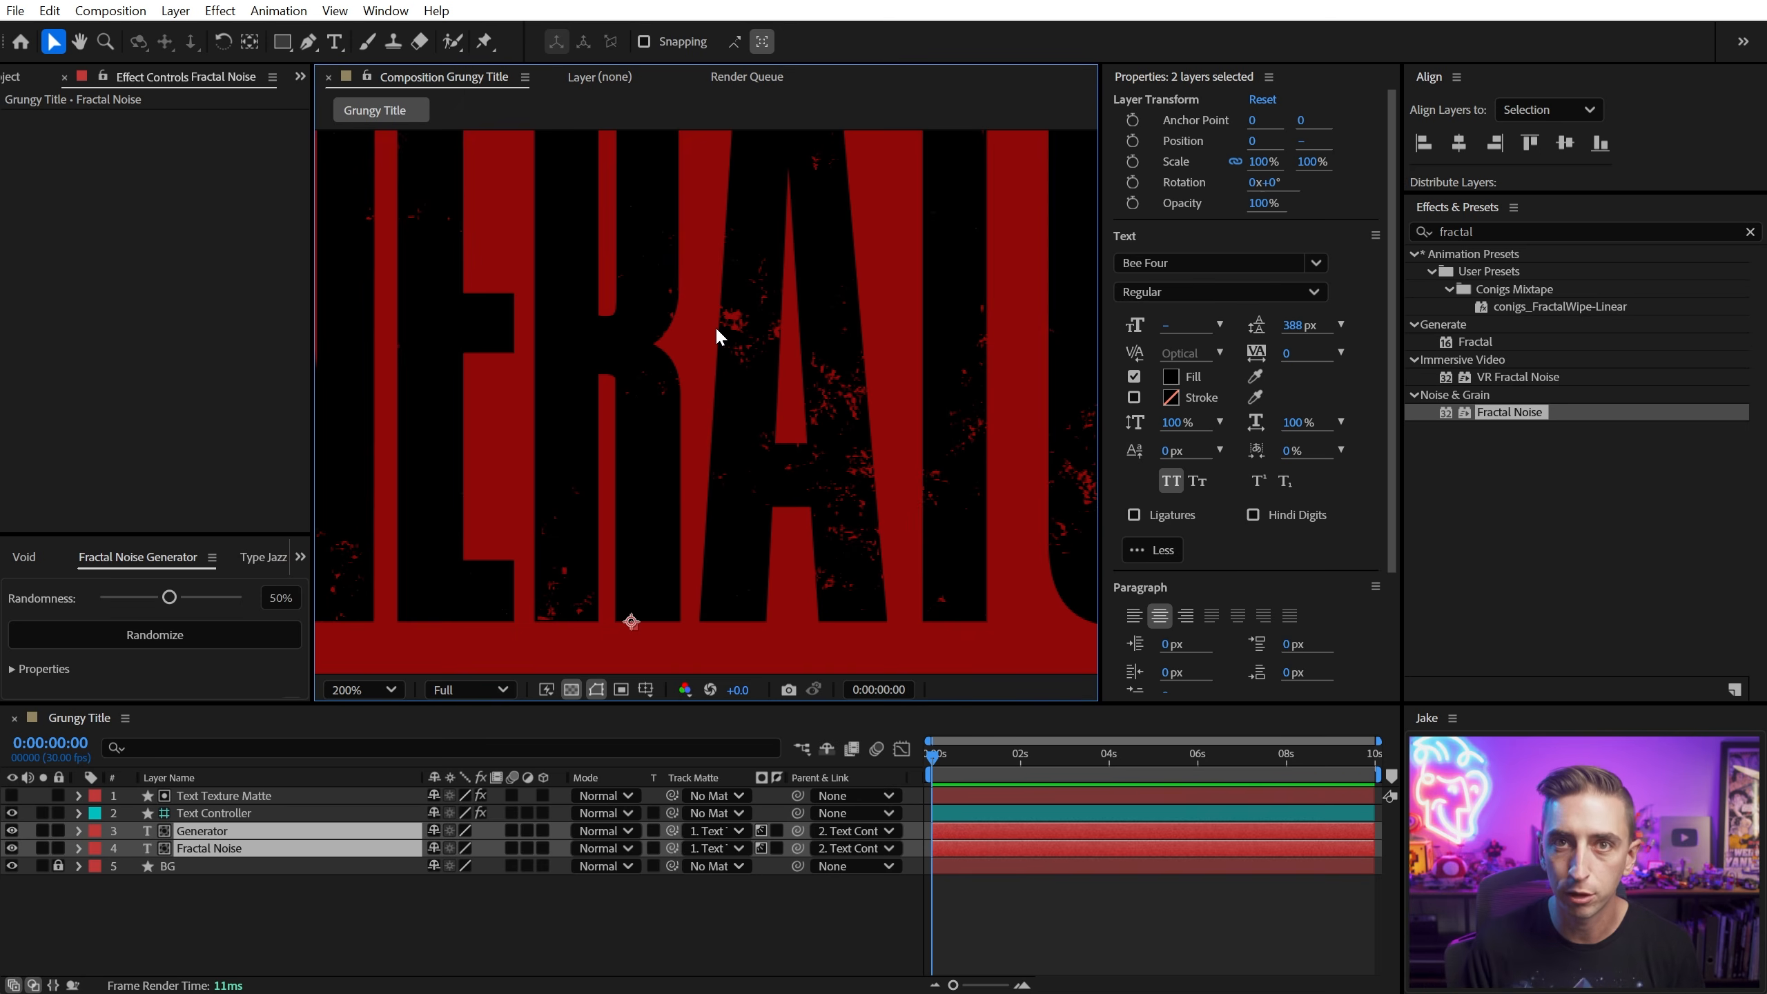
pyautogui.click(11, 865)
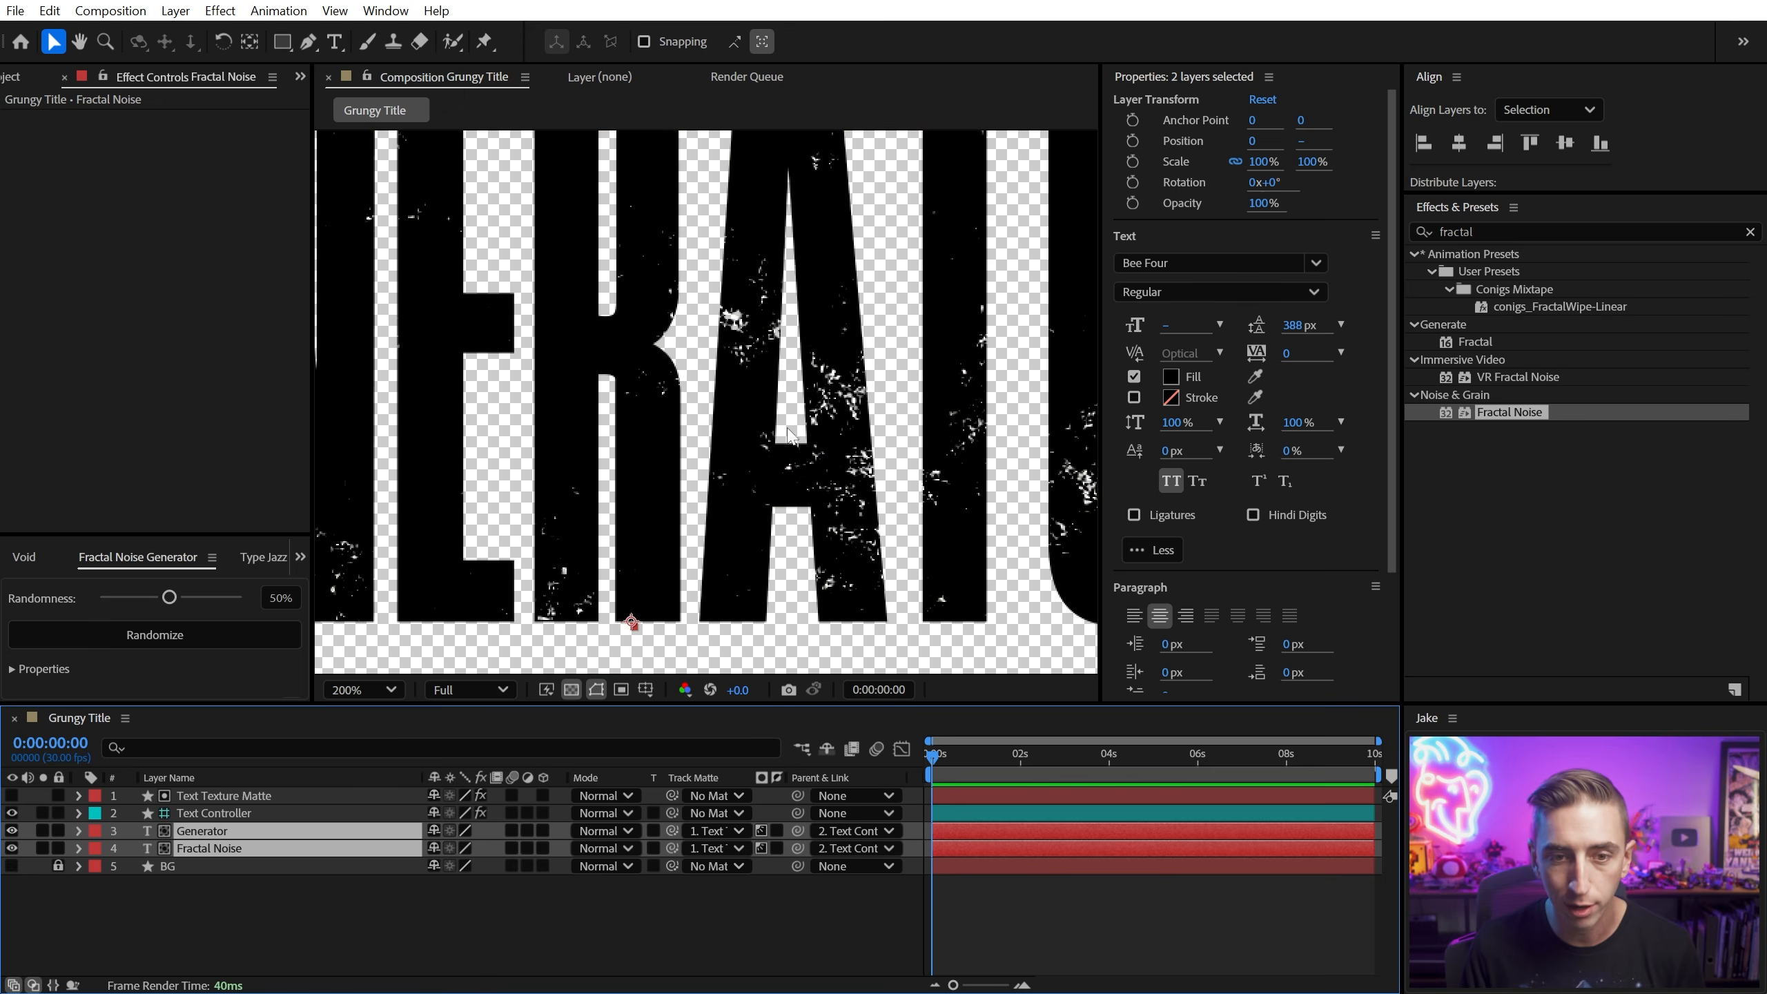
pyautogui.scroll(3, 813, 382)
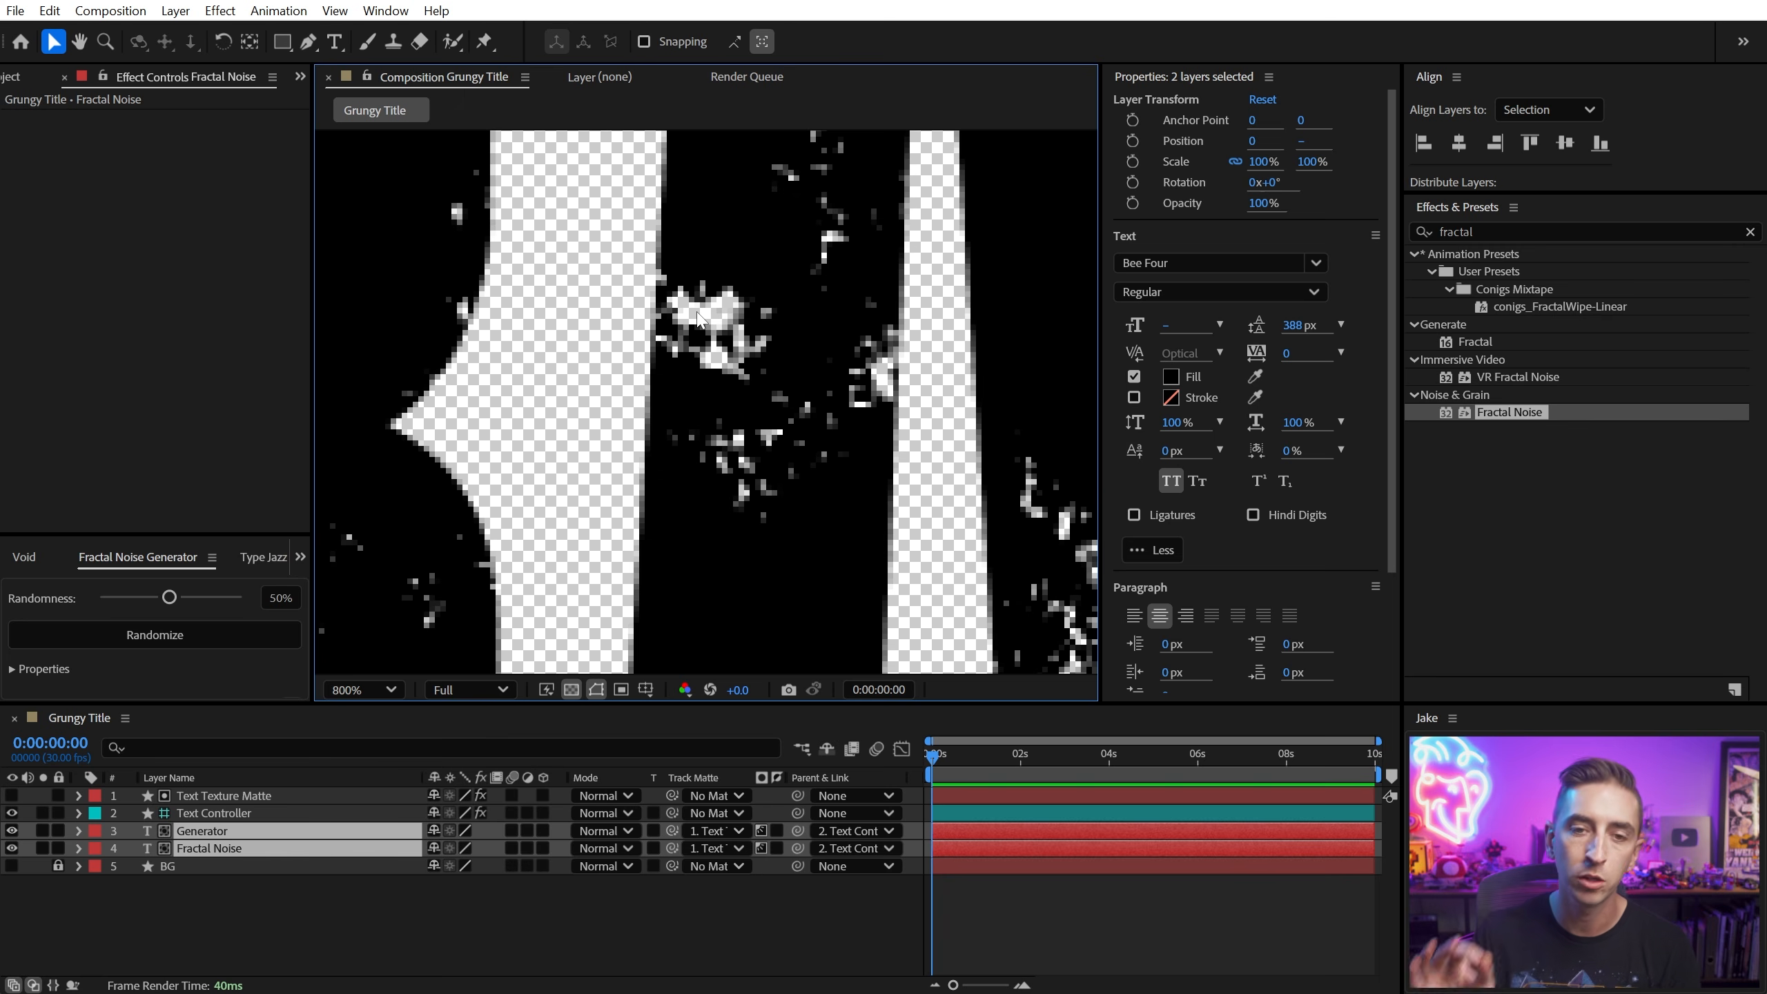
pyautogui.hotkey('shift', '/')
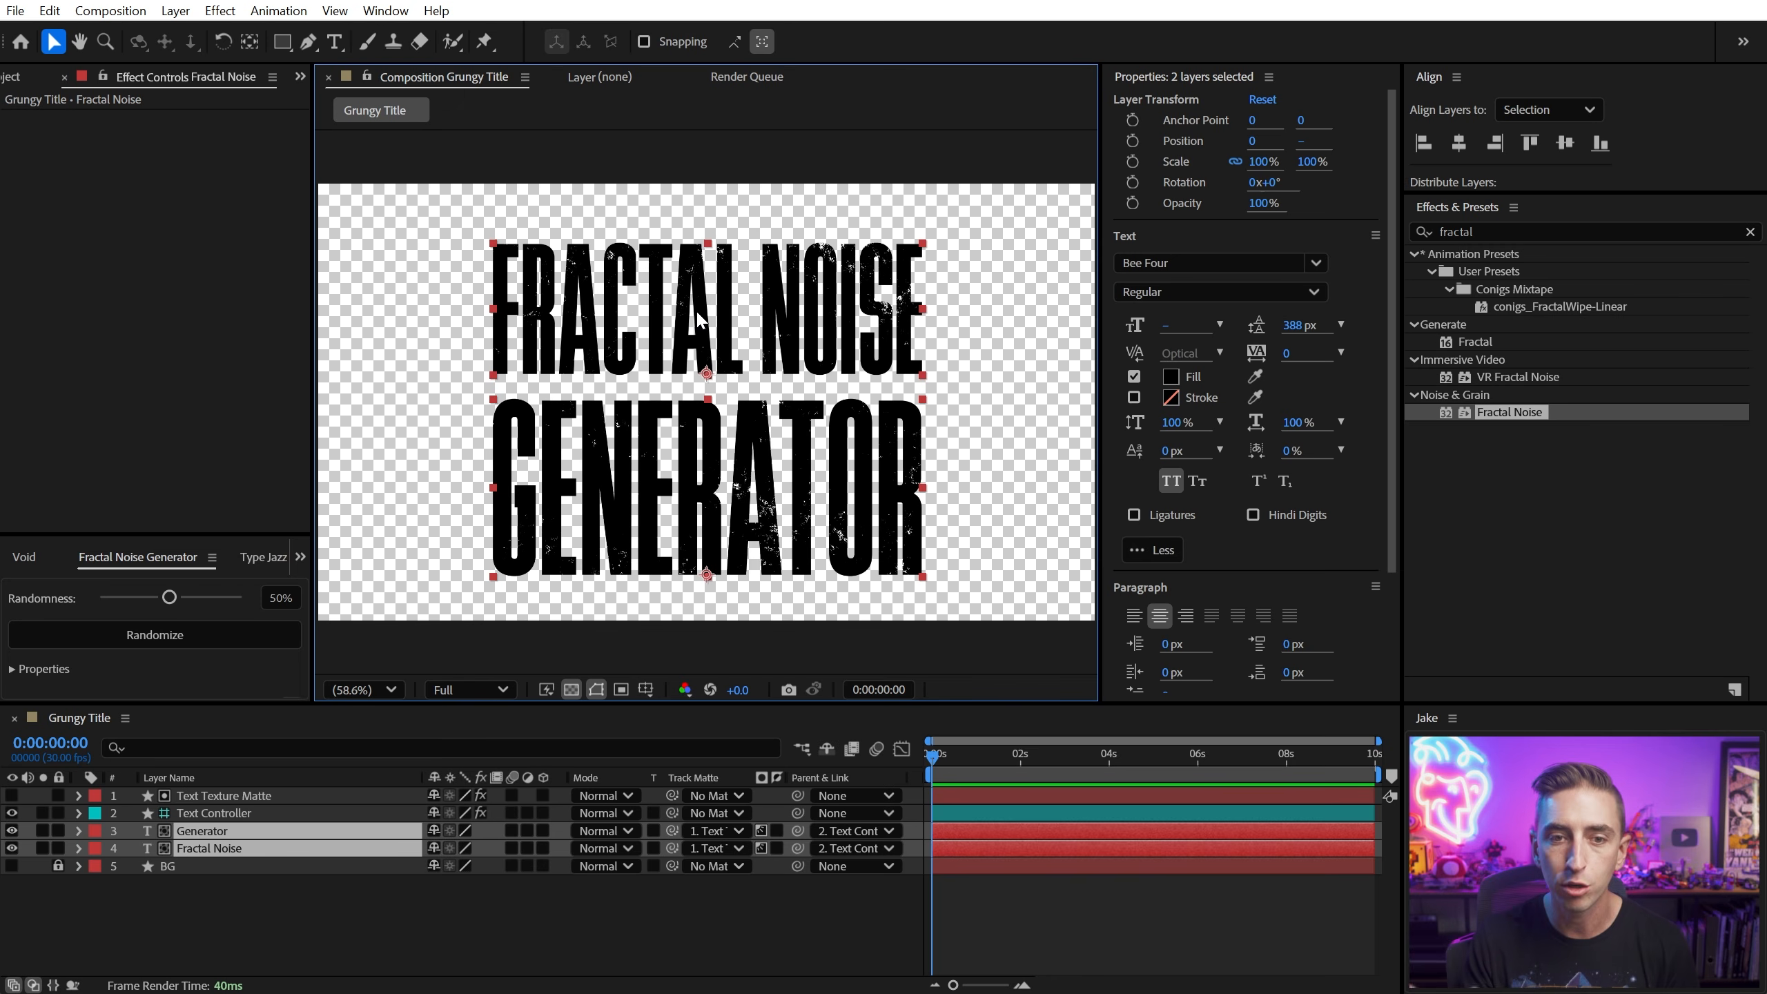
pyautogui.click(11, 796)
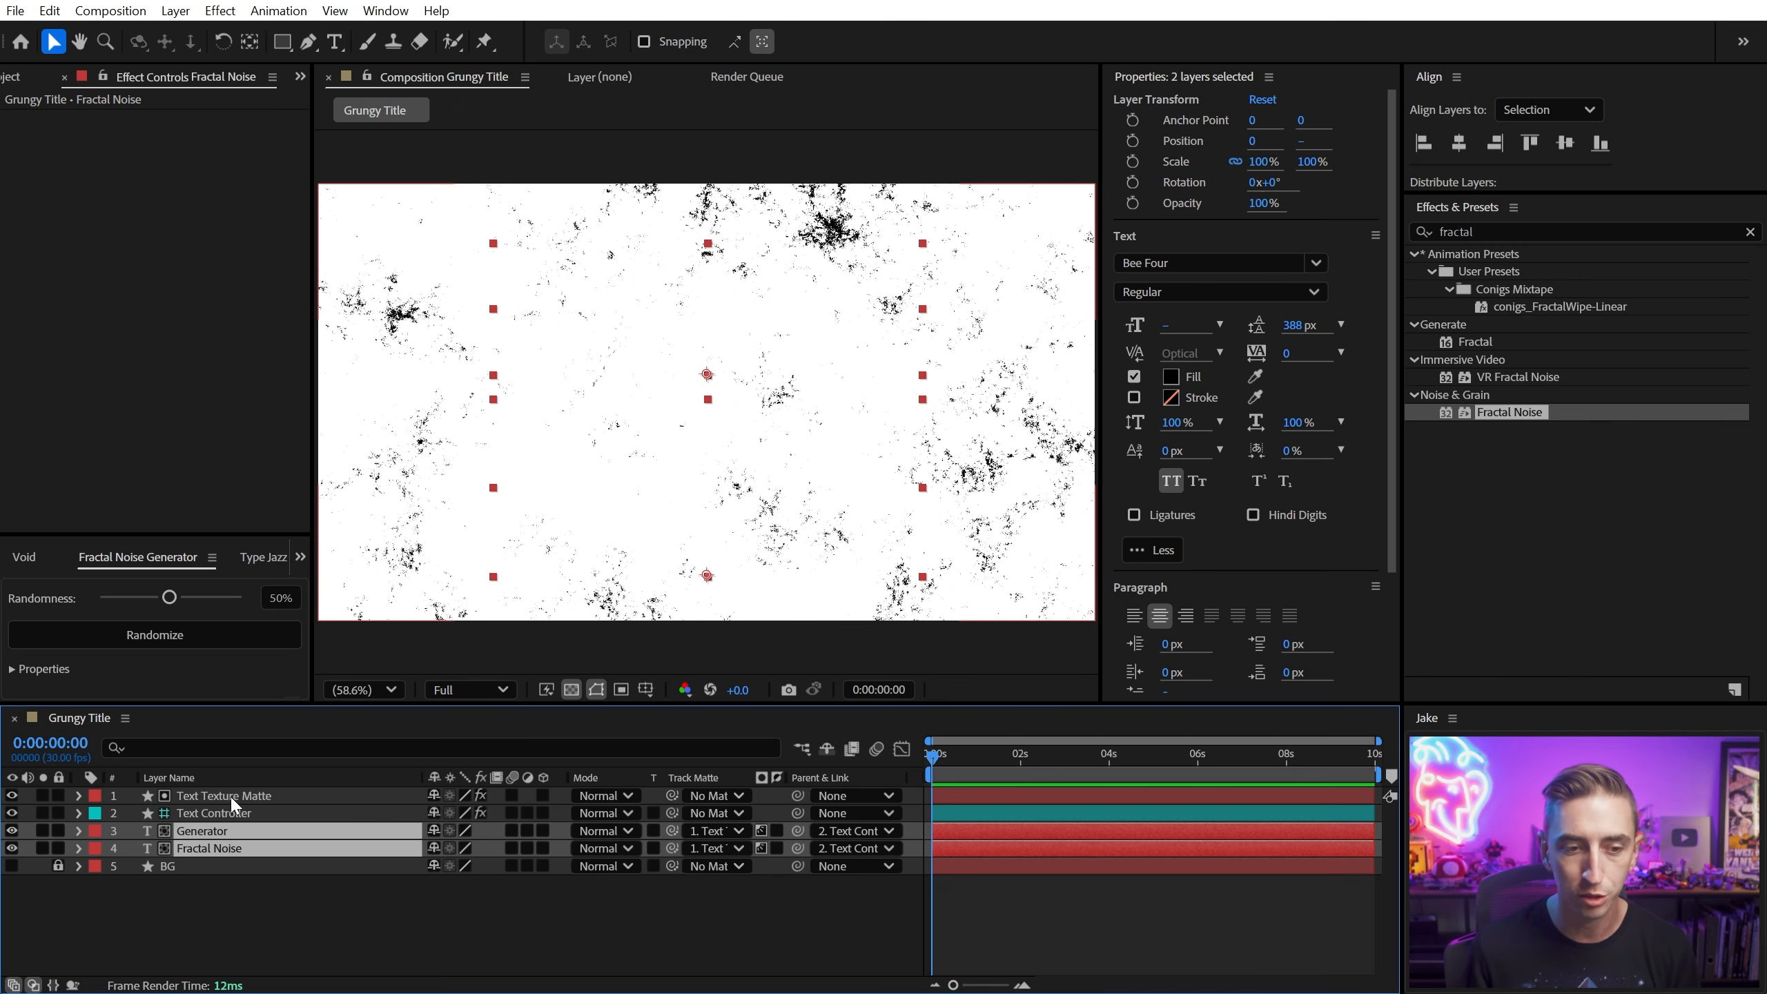
pyautogui.click(12, 795)
pyautogui.click(12, 865)
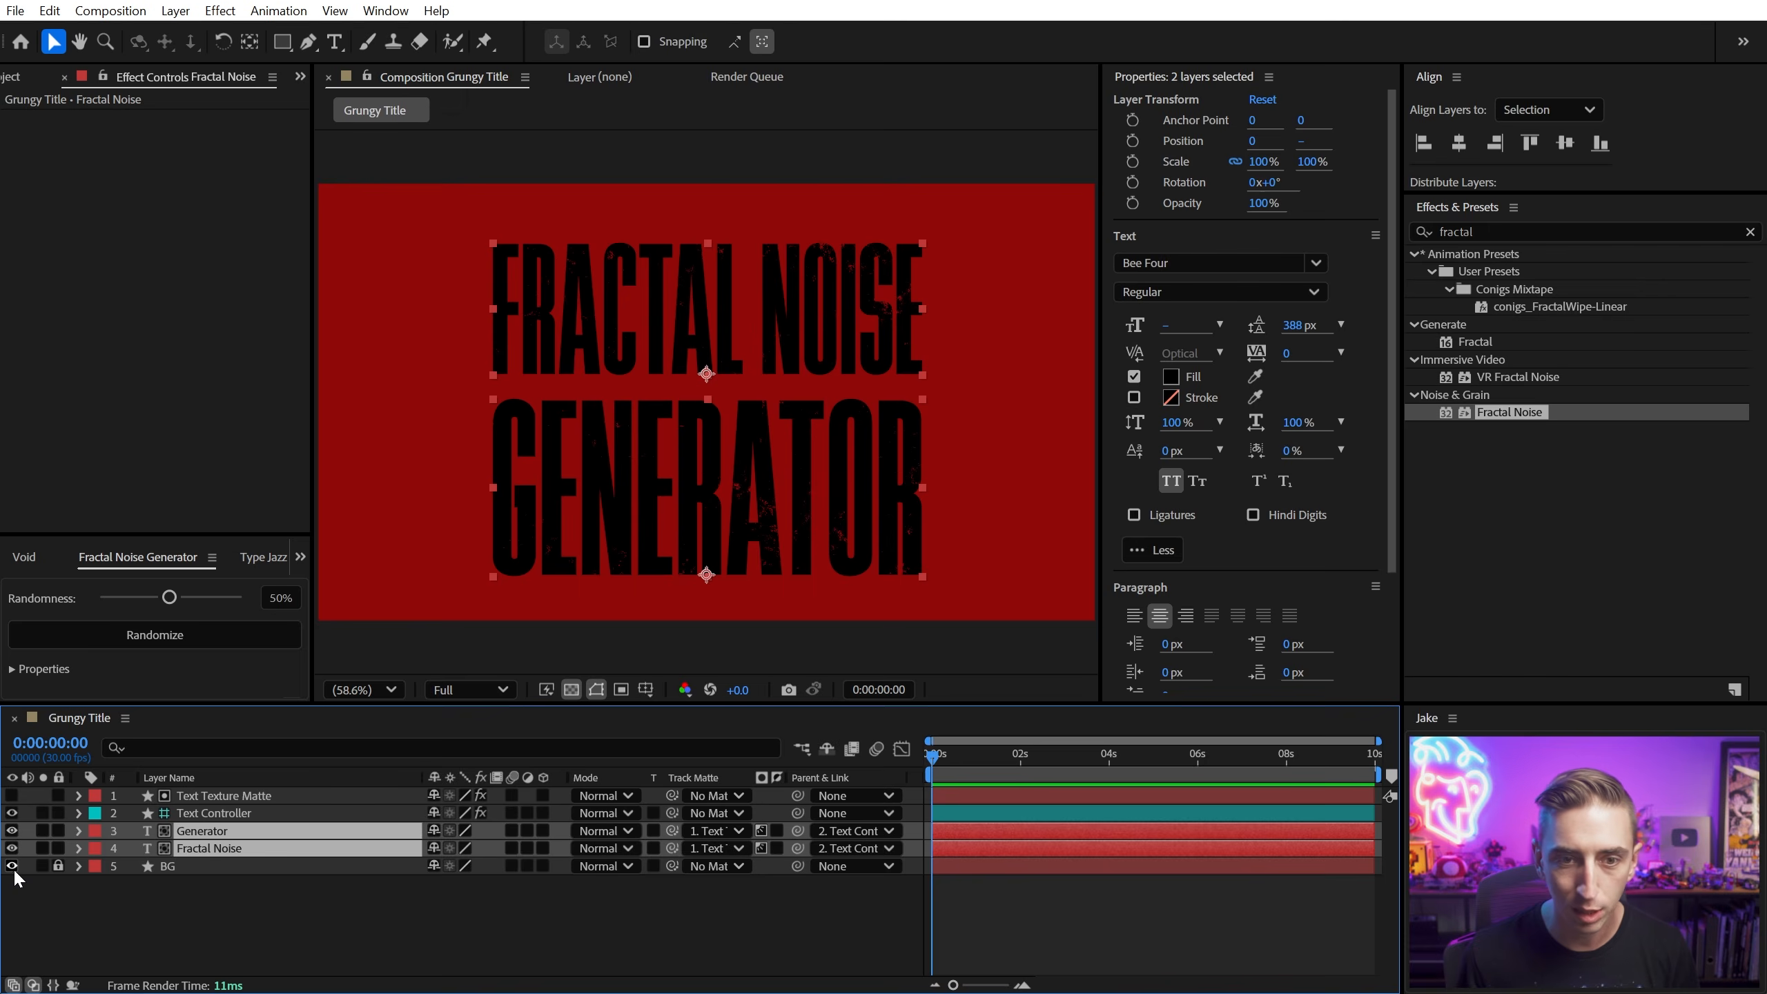
# Step: Apply the Roughen Edges effect to the Fractal Noise text layer
pyautogui.click(356, 931)
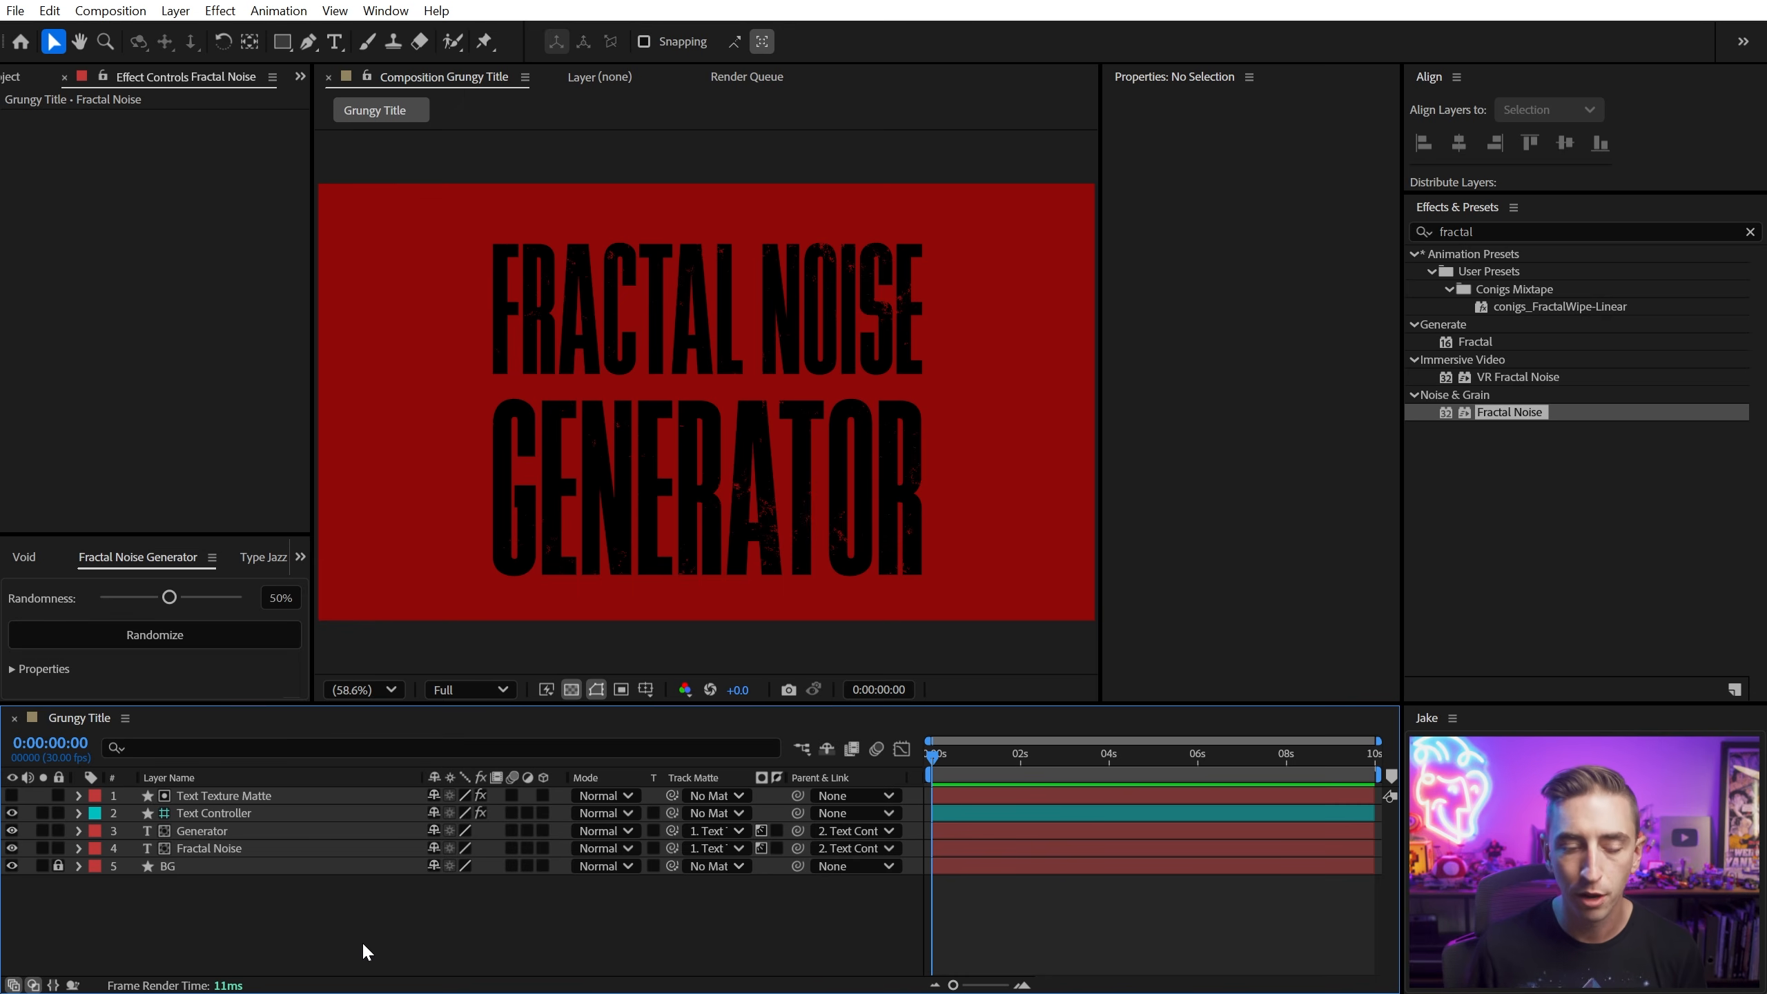
pyautogui.click(210, 834)
pyautogui.click(205, 846)
pyautogui.doubleClick(1518, 230)
pyautogui.write('roughen')
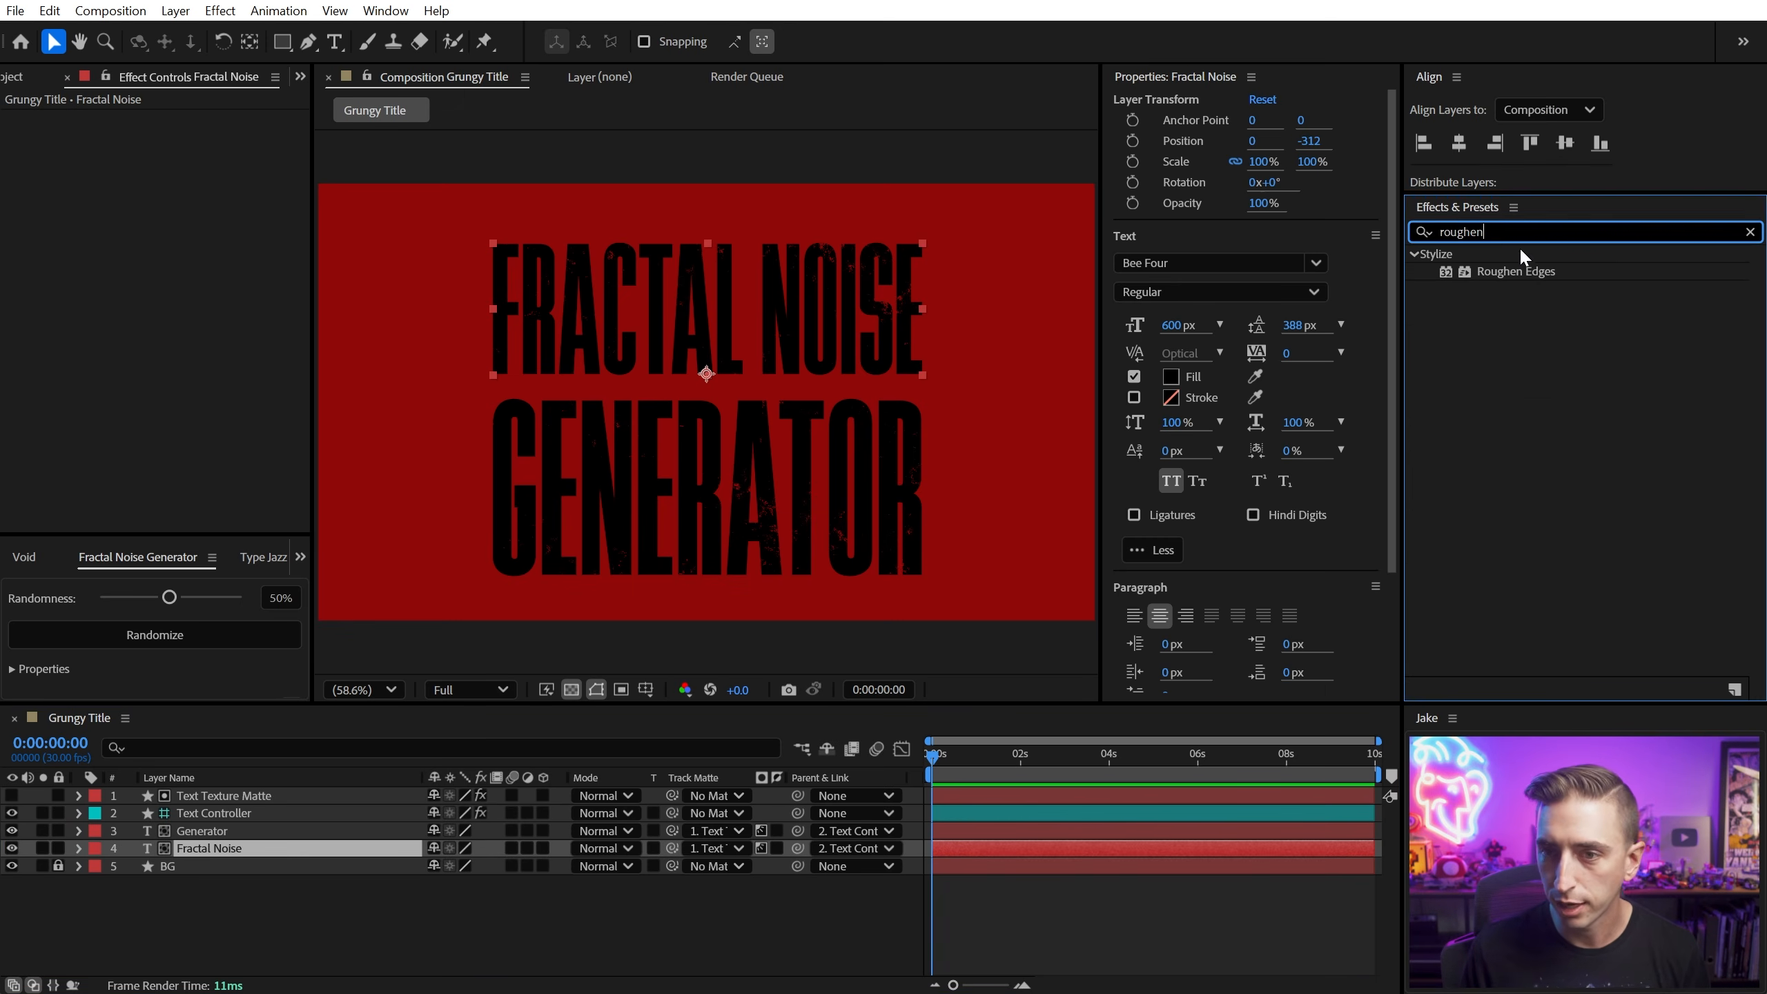
pyautogui.doubleClick(1517, 272)
# Step: Set the Roughen Edges border to 6.7, the edge sharpness to 6.1 and the scale to 81
pyautogui.scroll(3, 782, 256)
pyautogui.moveTo(785, 287); pyautogui.dragTo(749, 406)
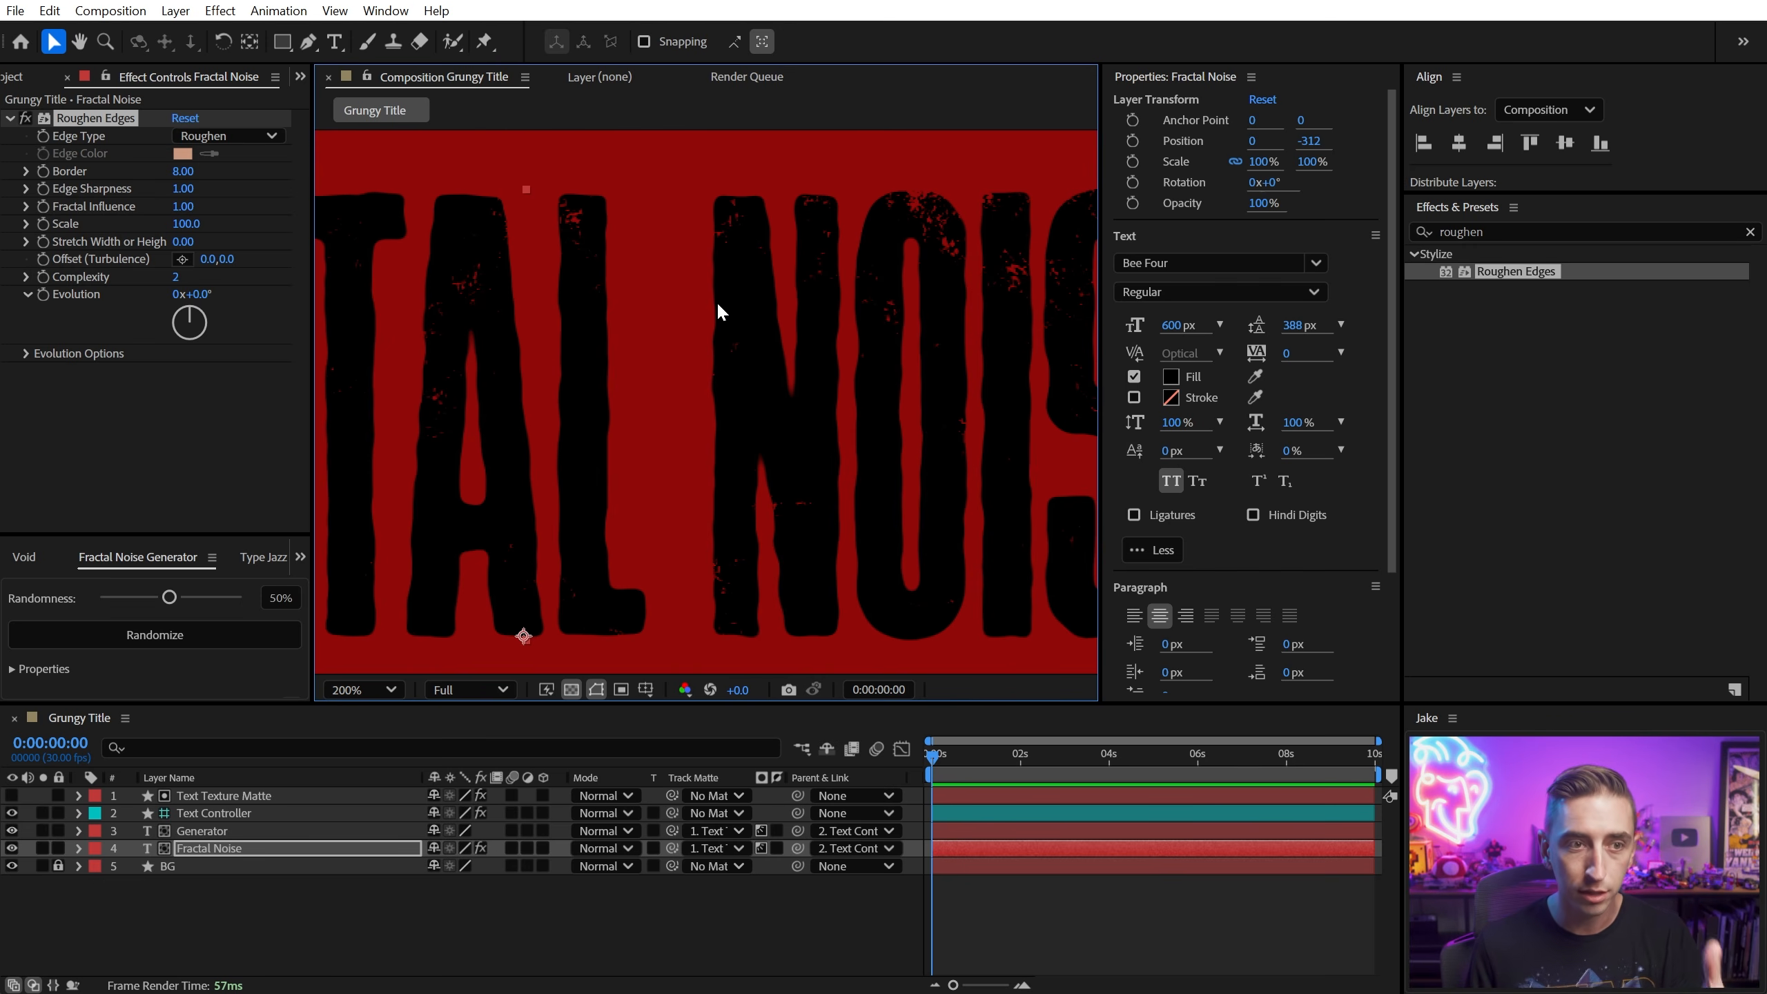
pyautogui.click(186, 174)
pyautogui.write('6.7')
pyautogui.press('Return')
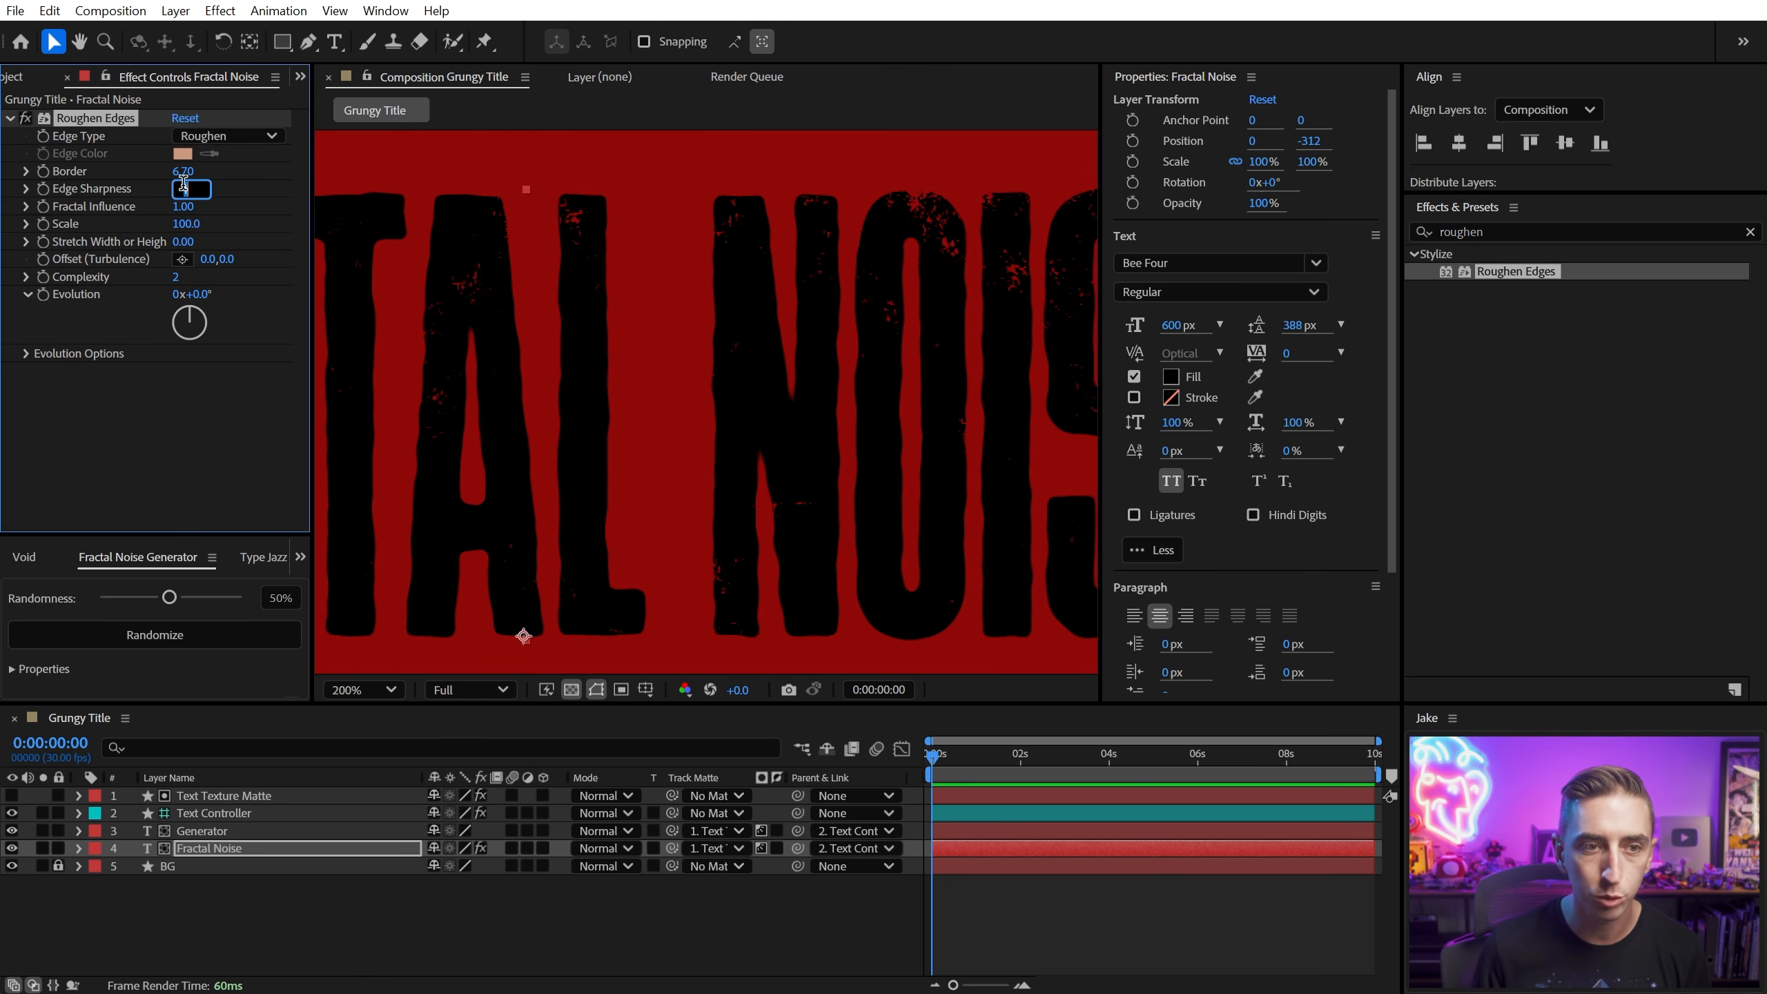
pyautogui.write('6.5')
pyautogui.press('Return')
pyautogui.click(185, 223)
pyautogui.write('81')
pyautogui.press('Return')
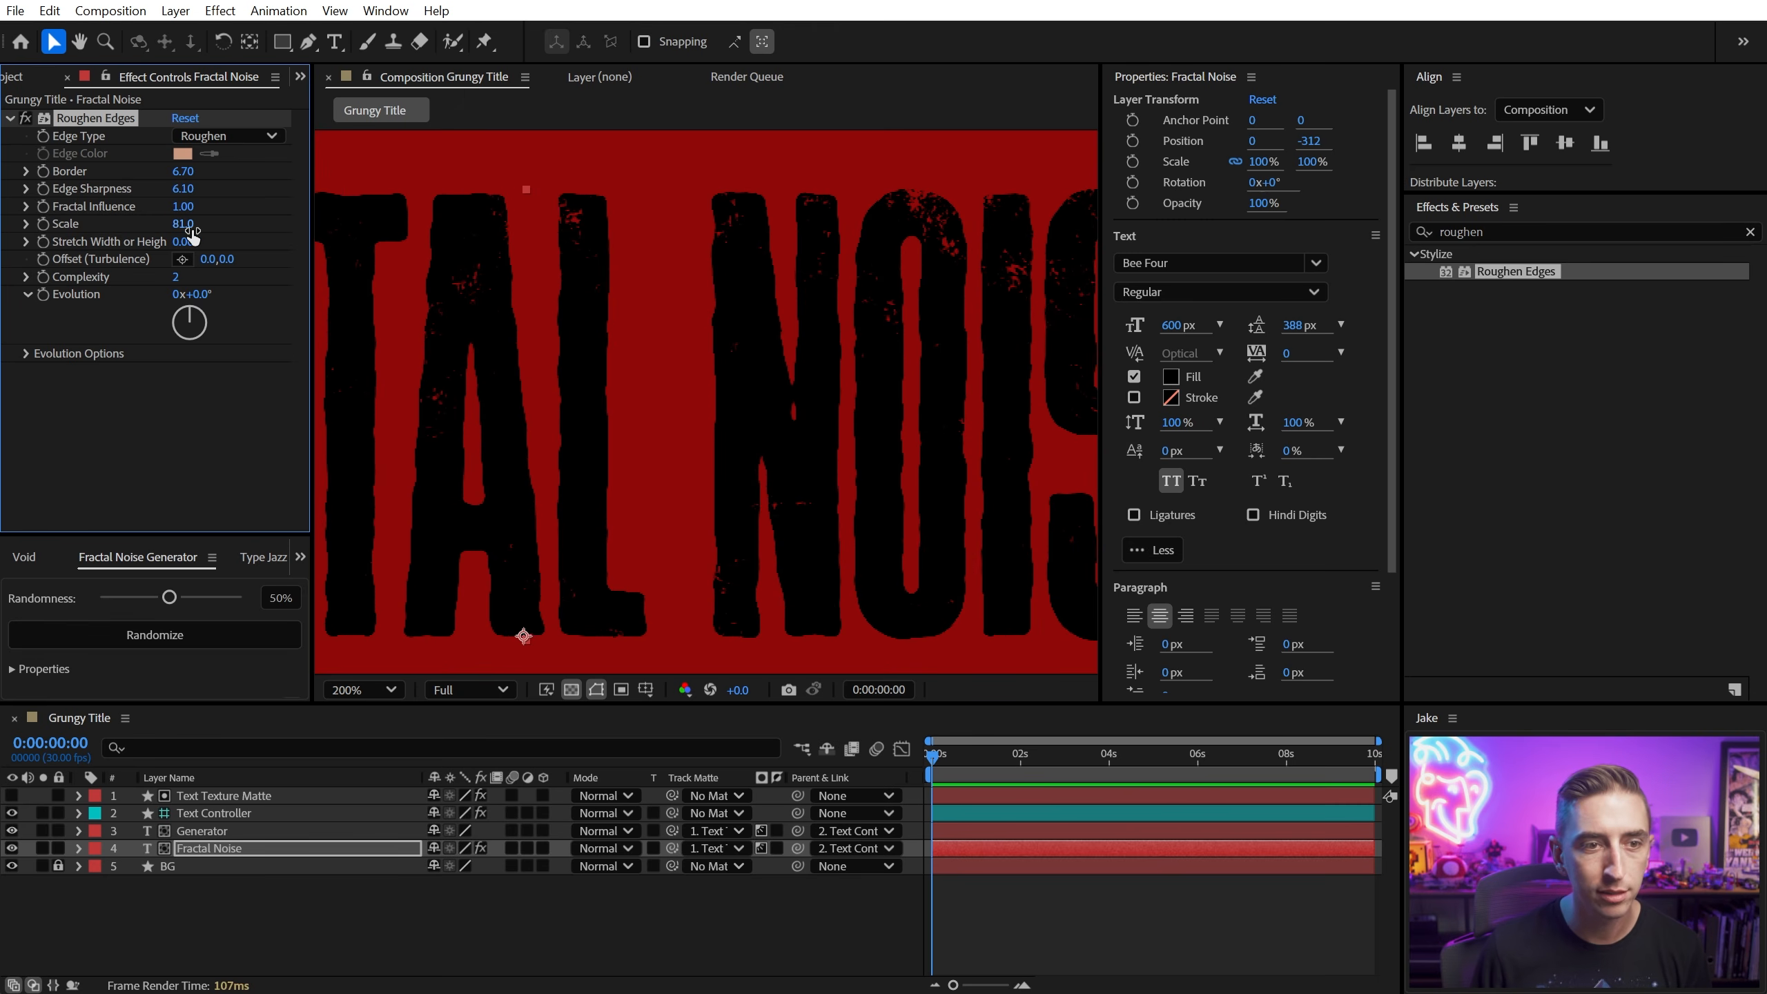
# Step: Lower the Roughen Edges edge sharpness to 0 while examining the letter edges up close
pyautogui.scroll(1, 720, 303)
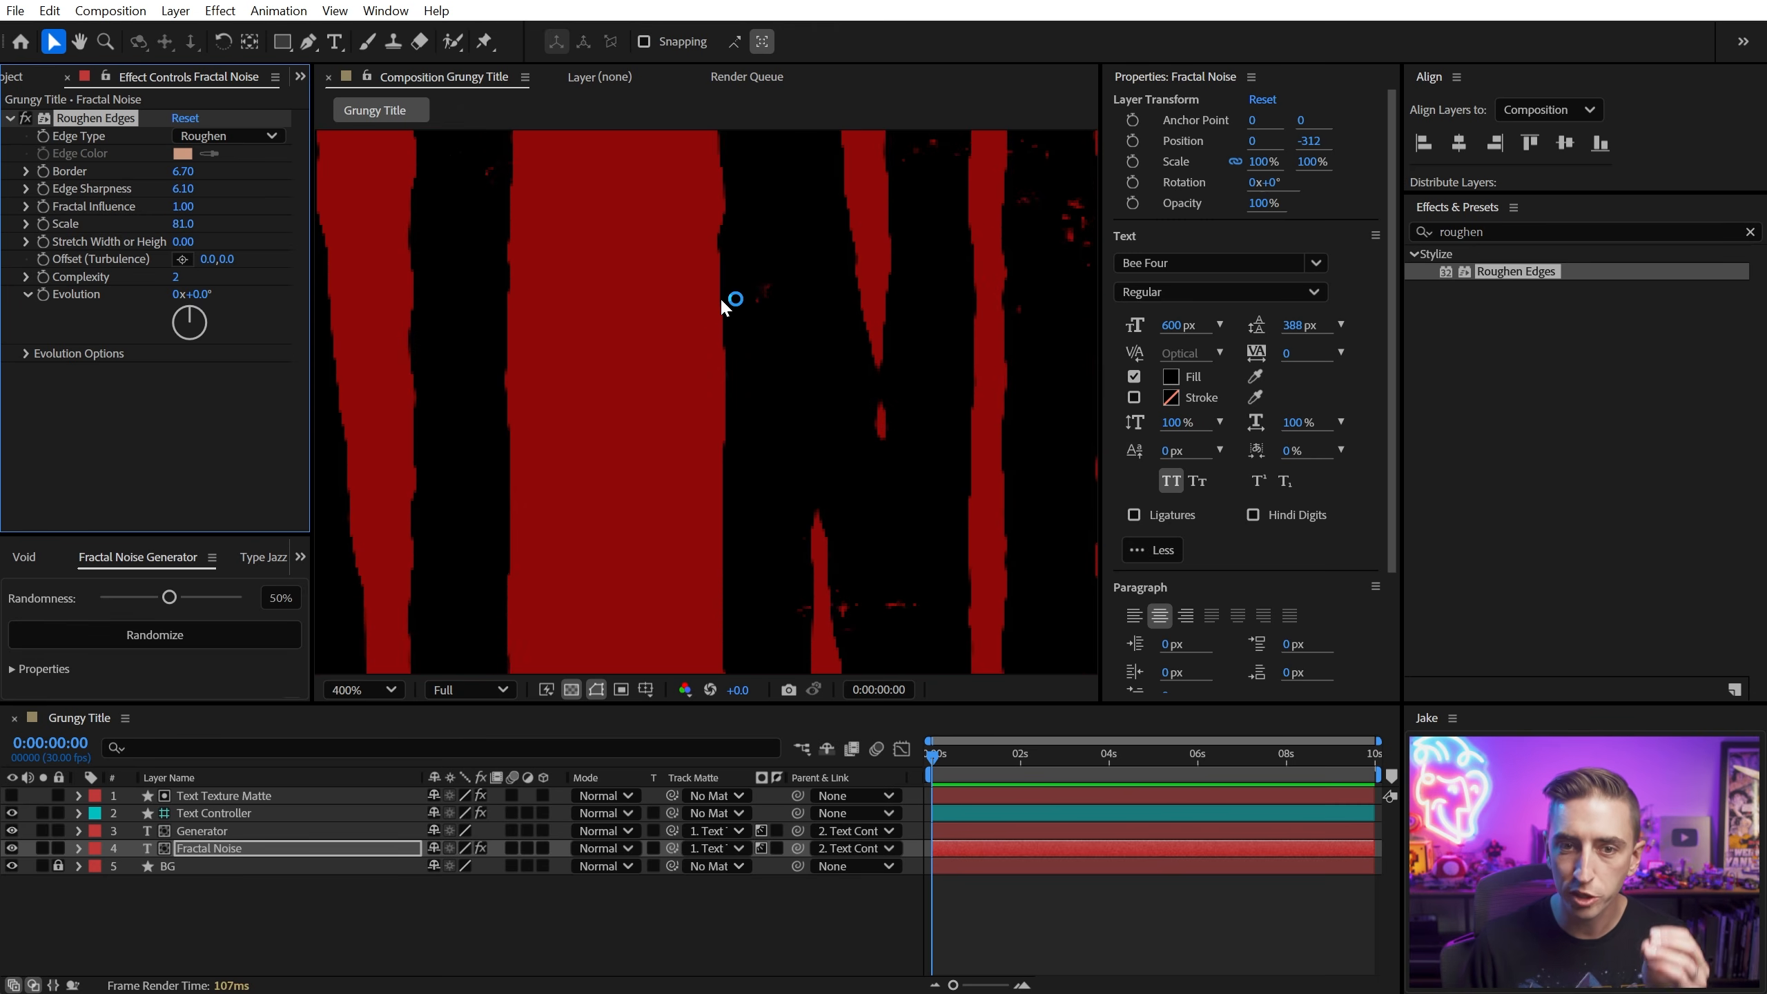
pyautogui.moveTo(800, 245); pyautogui.dragTo(758, 476)
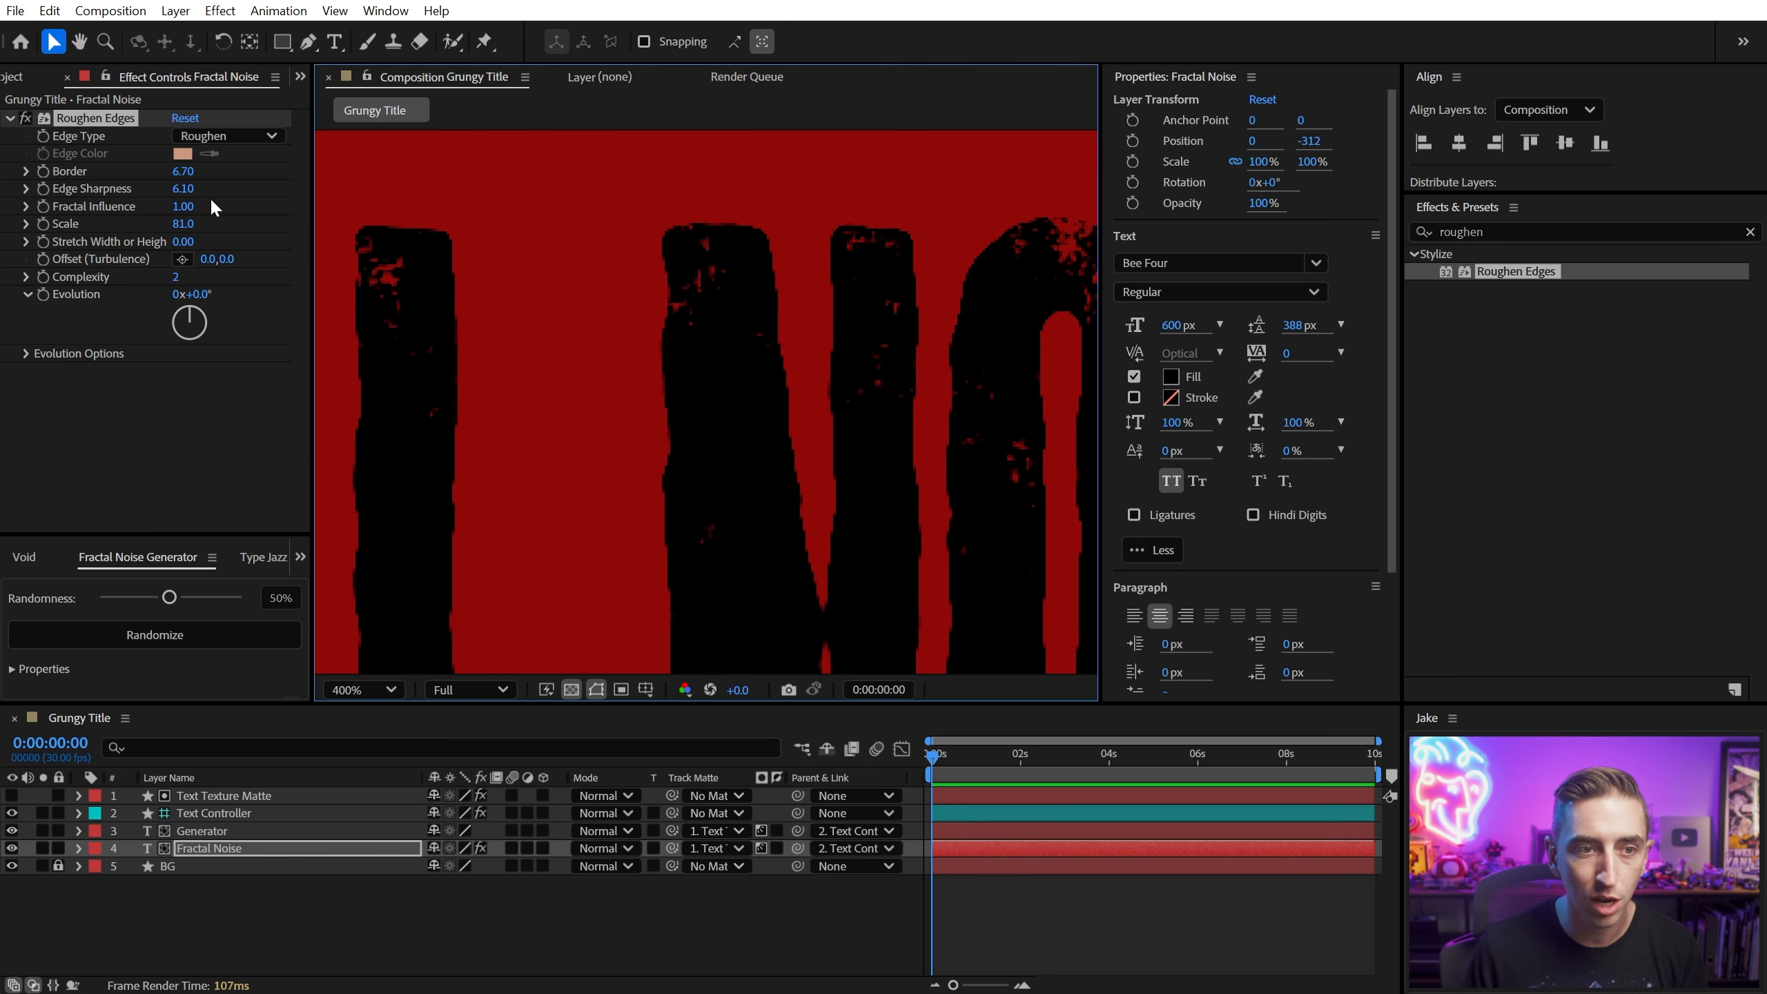
pyautogui.moveTo(183, 189); pyautogui.dragTo(1, 237)
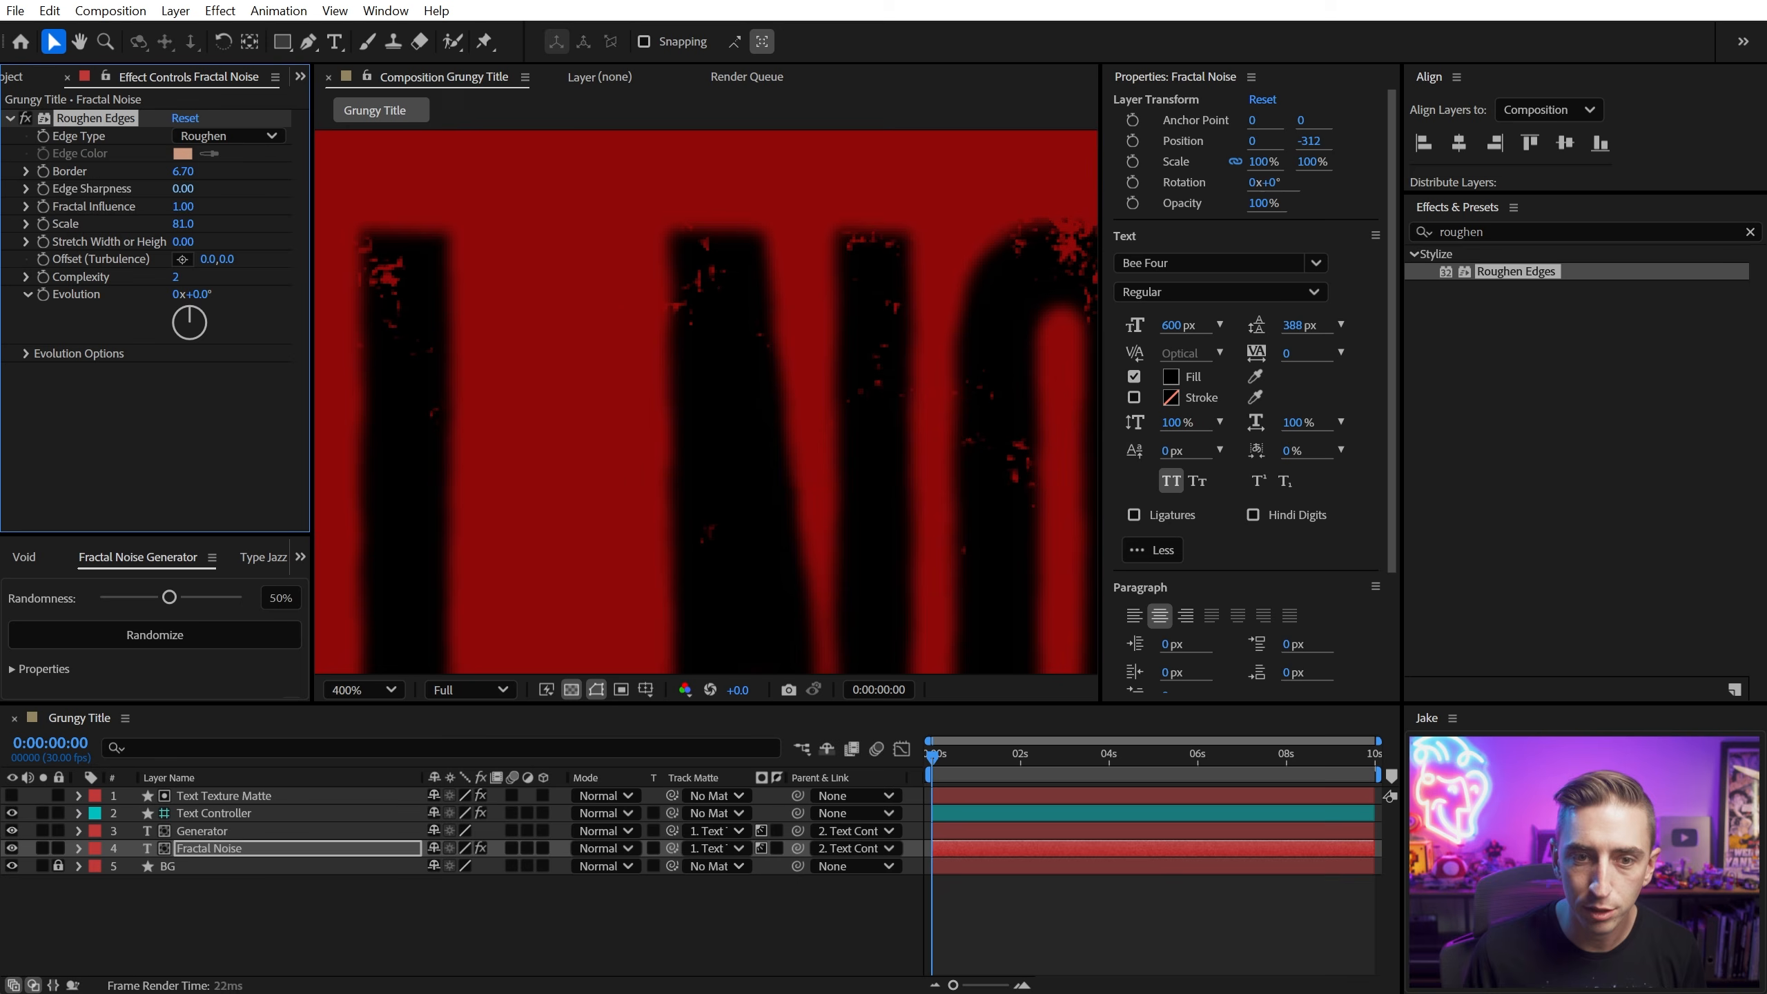
# Step: Undo the last Roughen Edges edge sharpness change on the Fractal Noise layer
pyautogui.hotkey('ctrl', 'z')
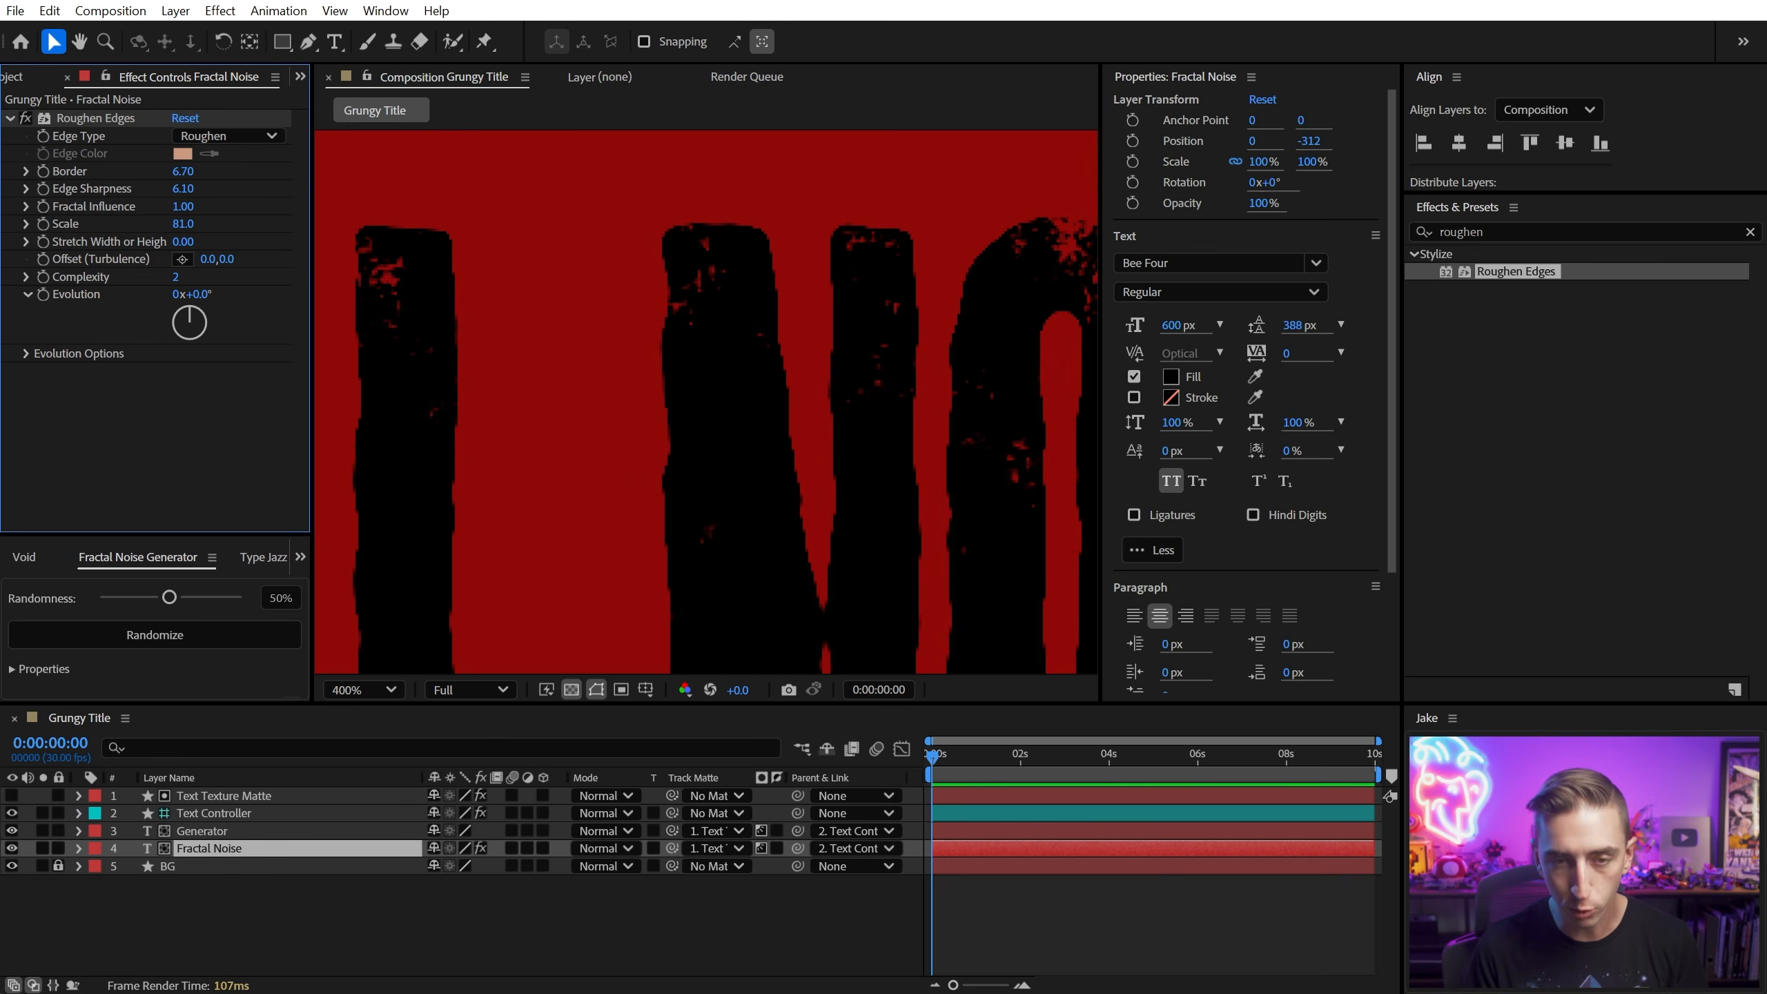
pyautogui.hotkey('shift', '/')
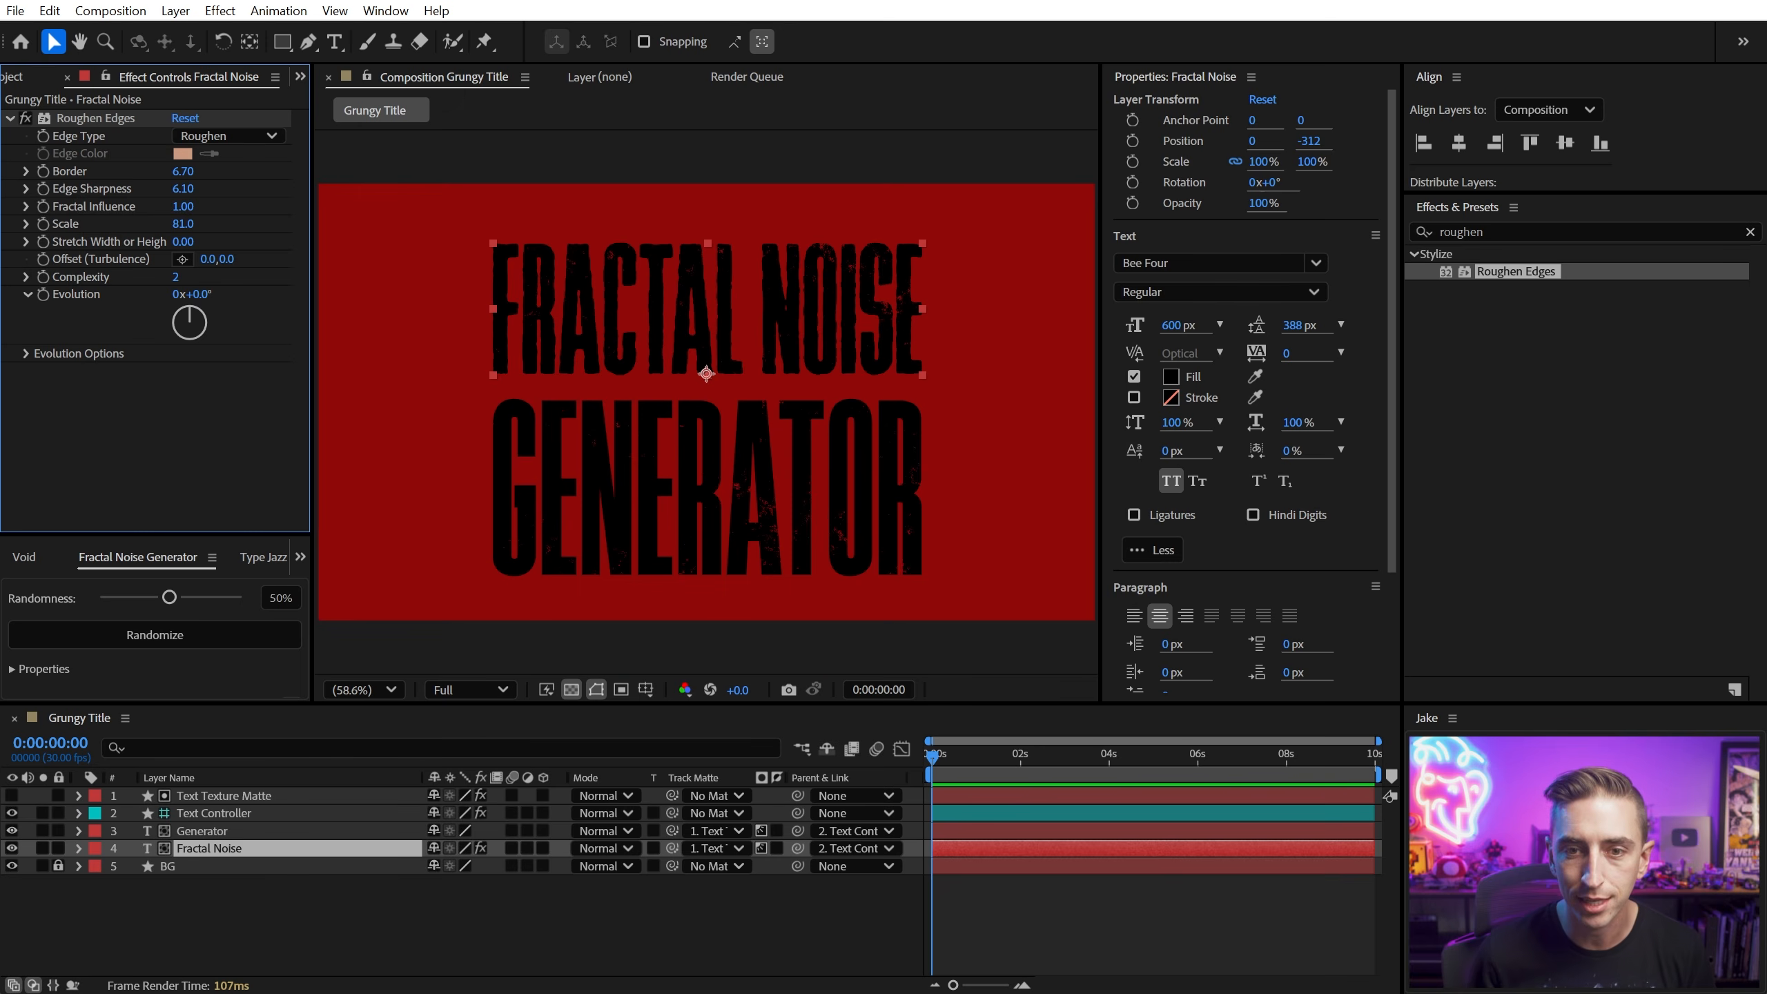
# Step: Copy the Fractal Noise layer's Roughen Edges effect with property links and paste it onto the Generator layer
pyautogui.click(90, 117)
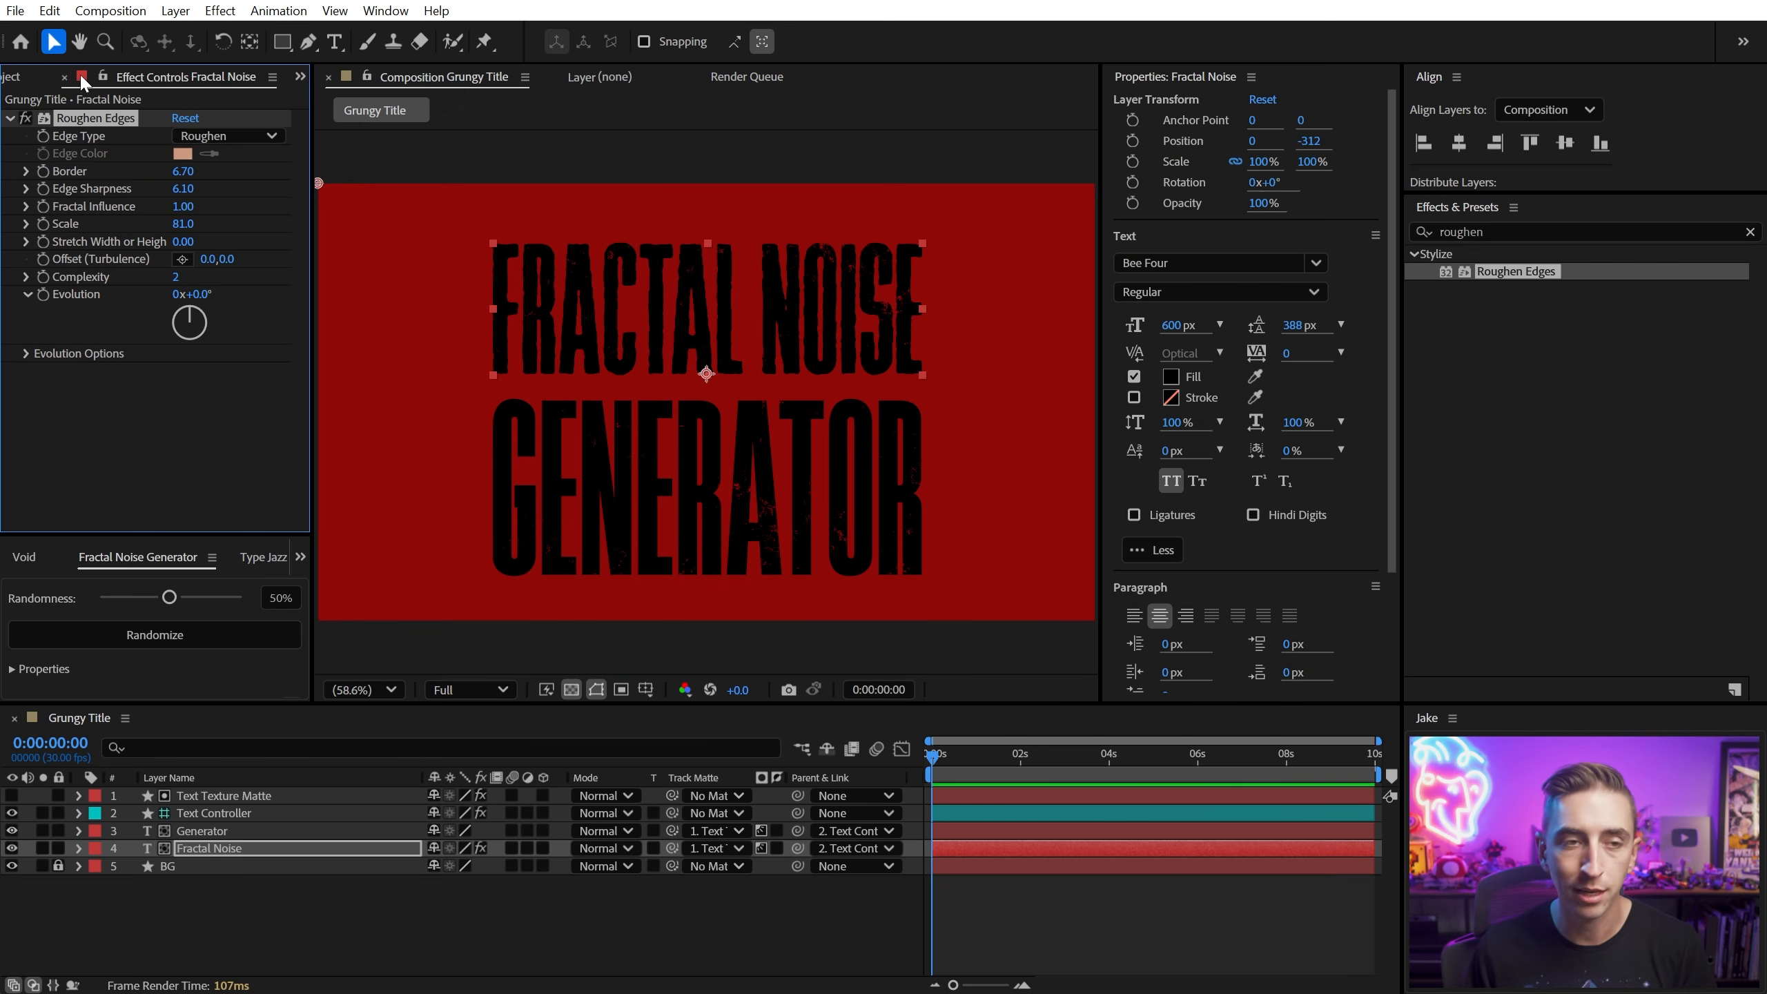
pyautogui.click(51, 10)
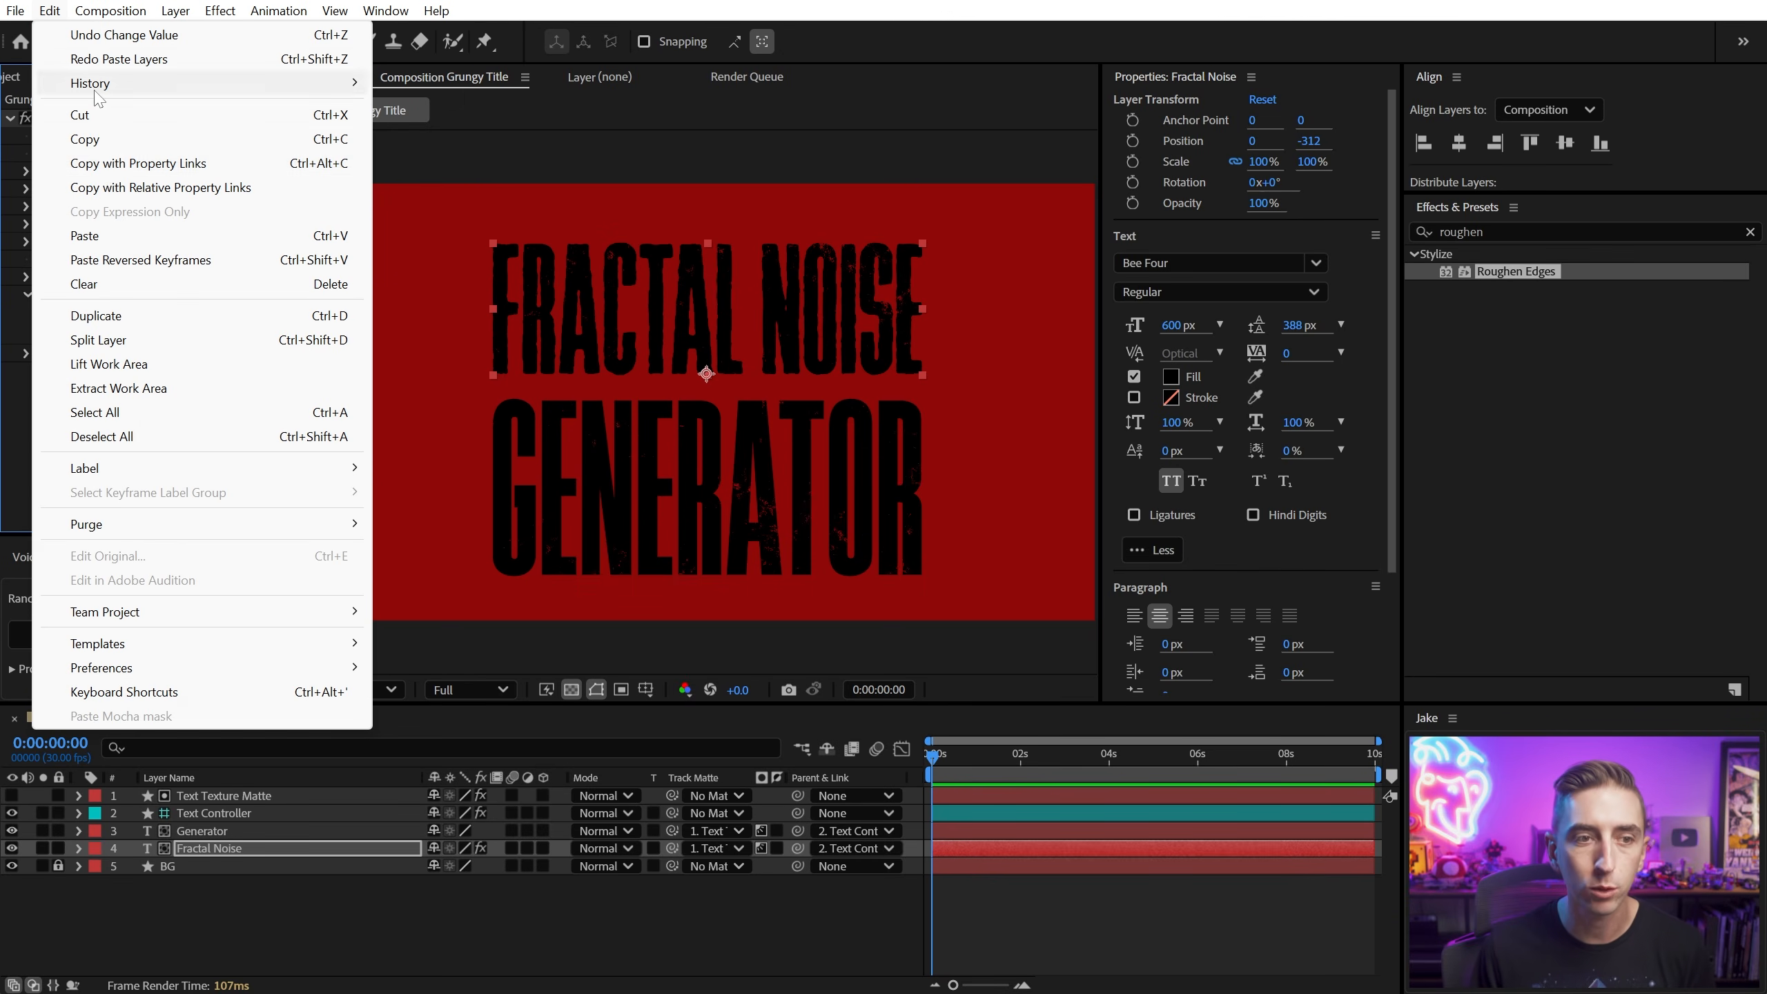
pyautogui.click(273, 163)
pyautogui.click(222, 830)
pyautogui.hotkey('ctrl', 'v')
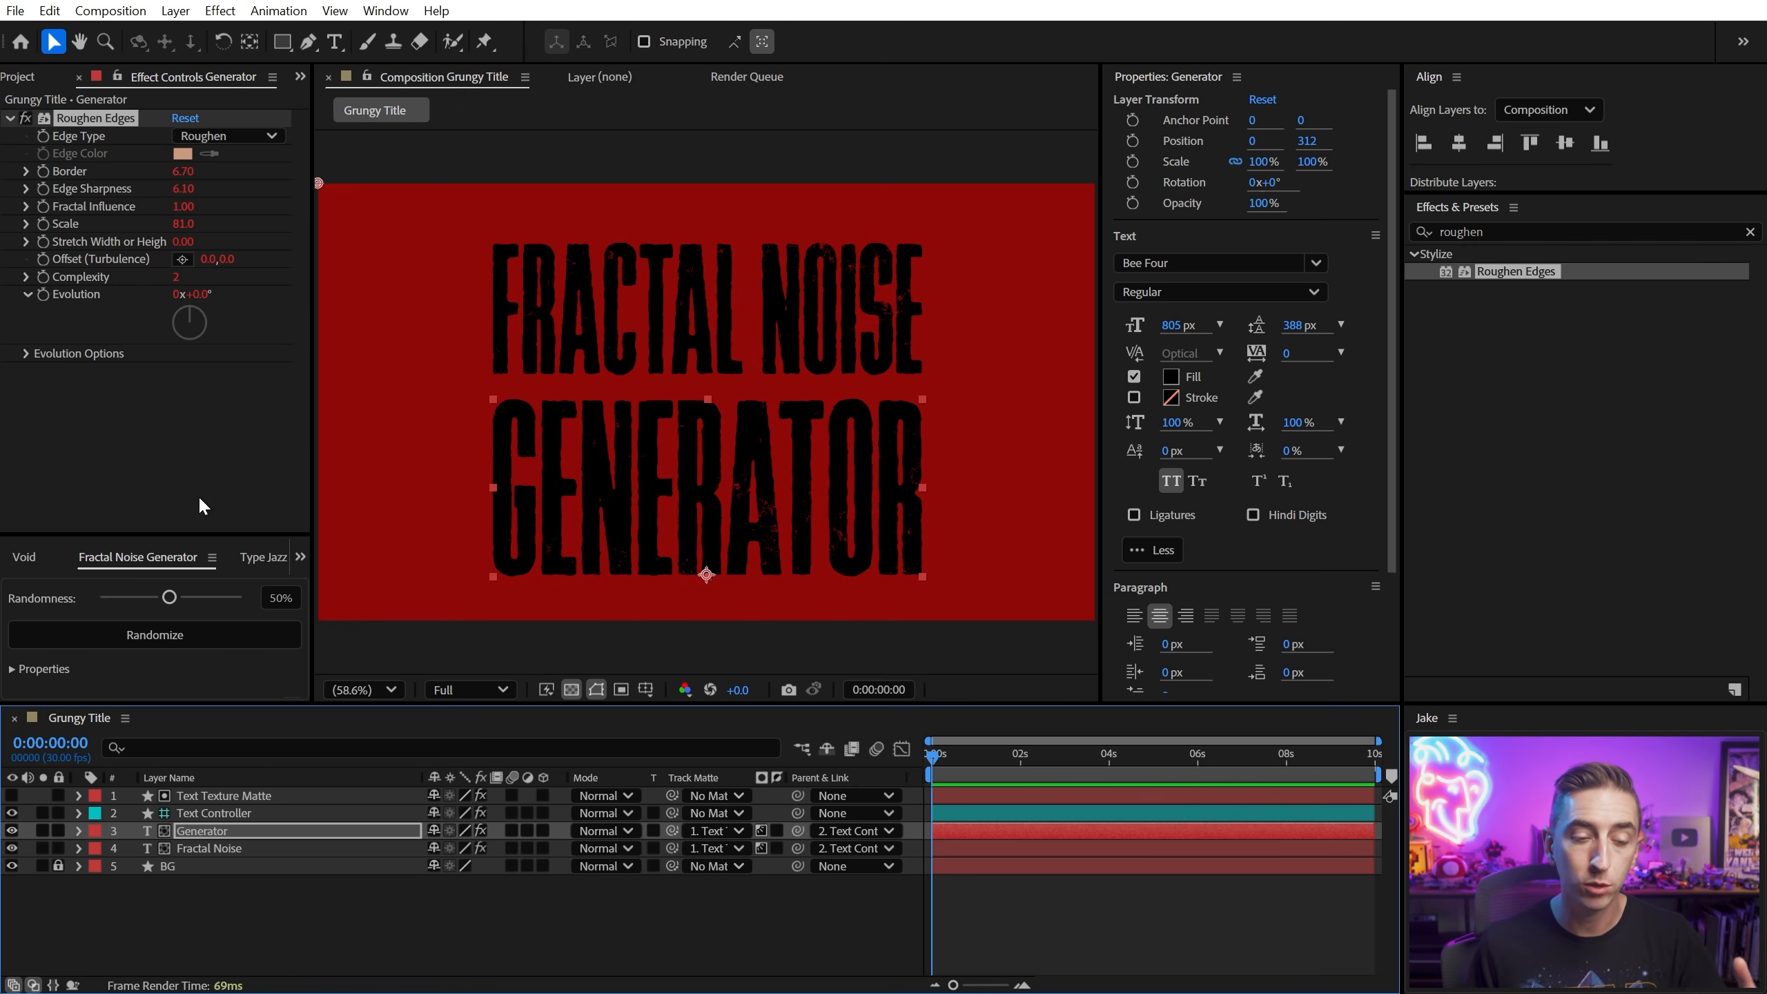
# Step: Test the link by temporarily raising the Fractal Noise layer's Roughen Edges border to 34.2, and undo the change
pyautogui.click(211, 847)
pyautogui.click(213, 848)
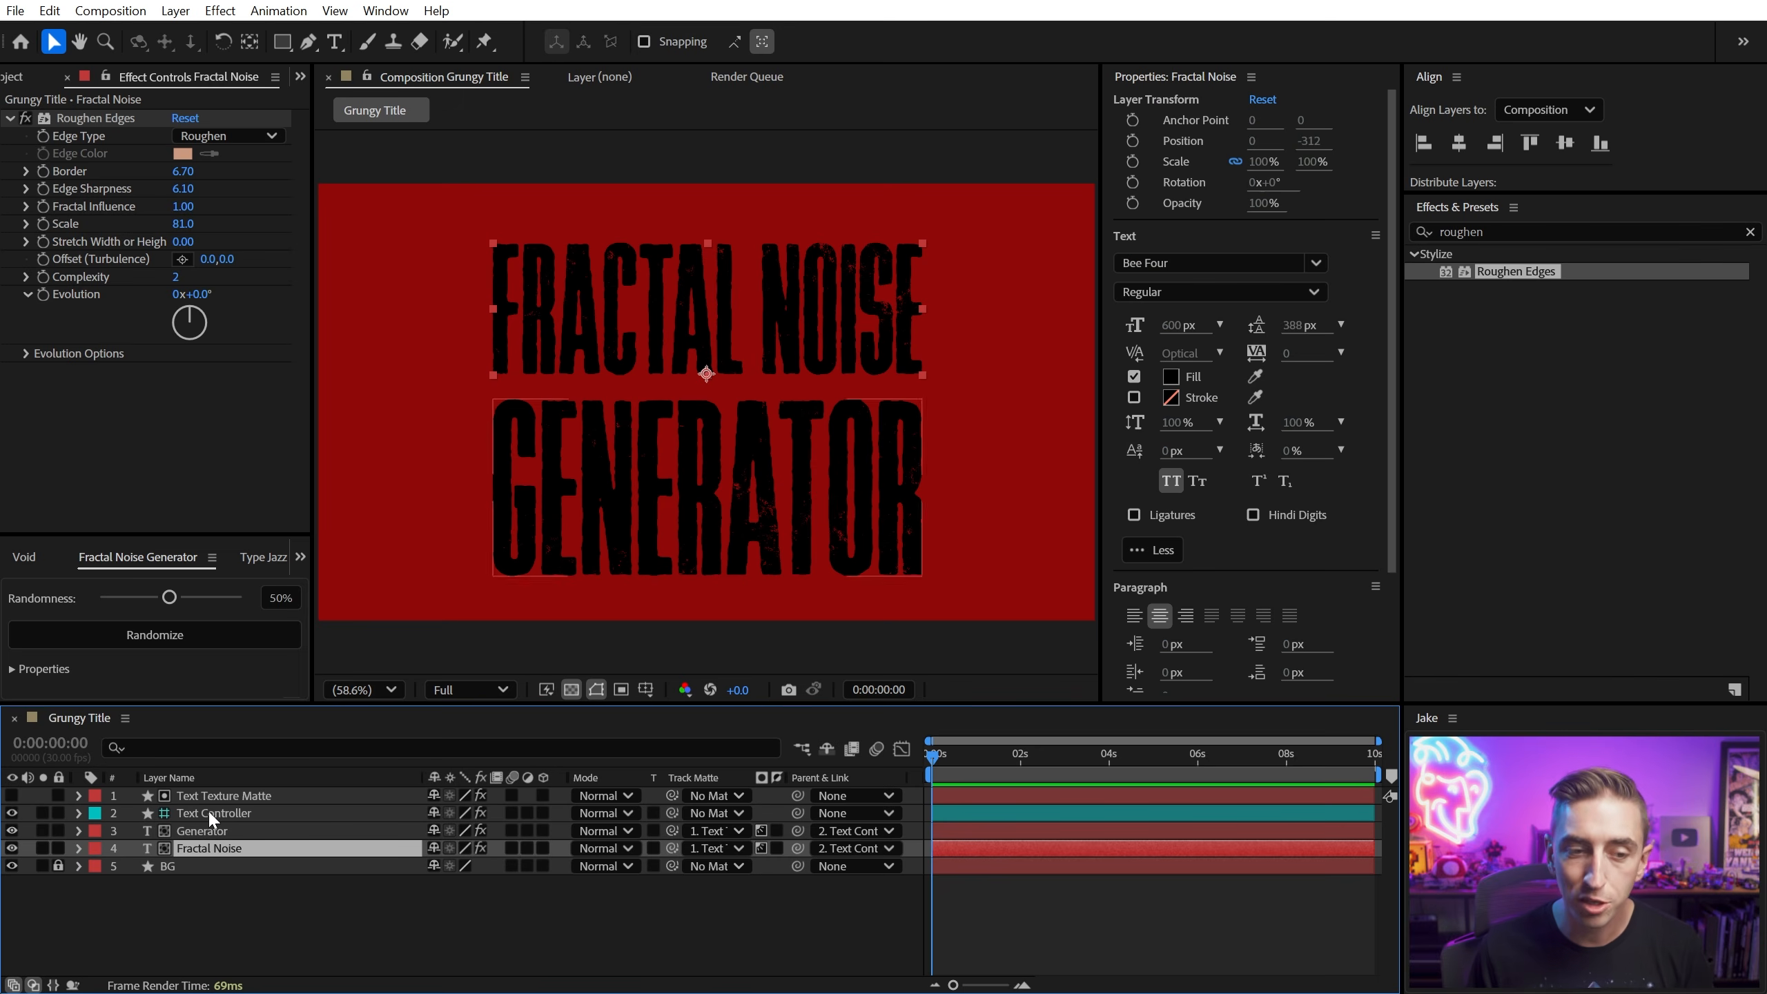
pyautogui.scroll(3, 732, 407)
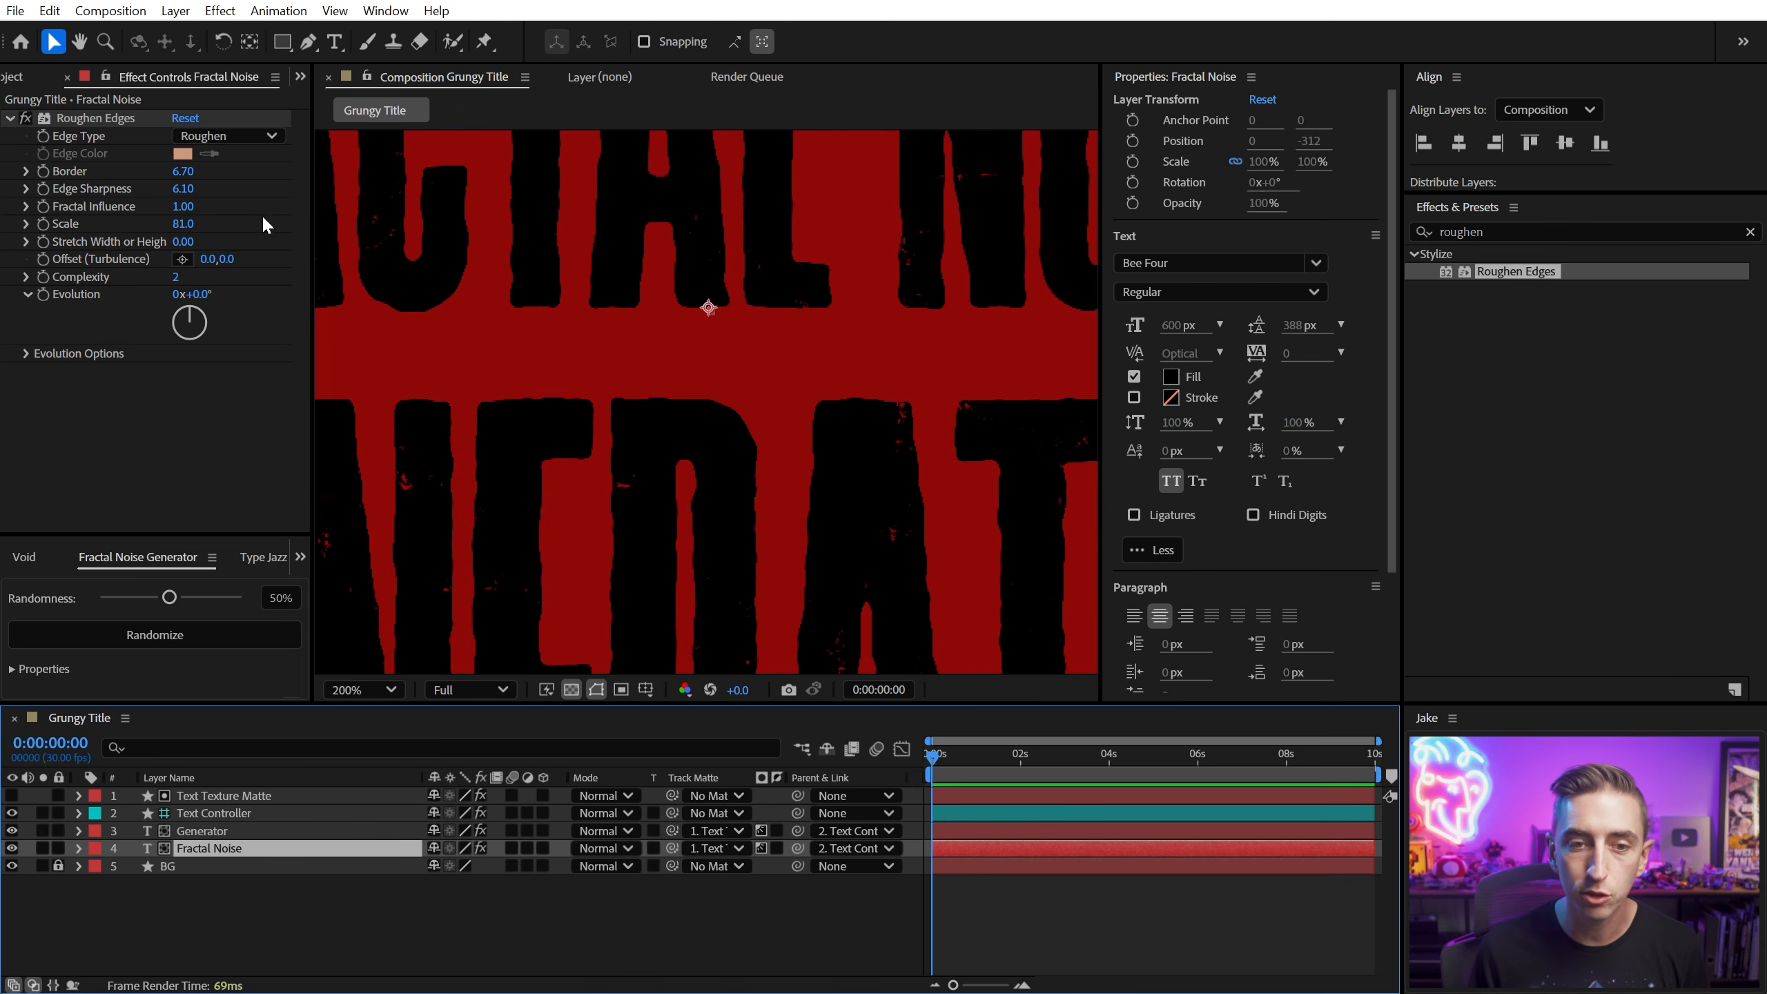
pyautogui.click(104, 119)
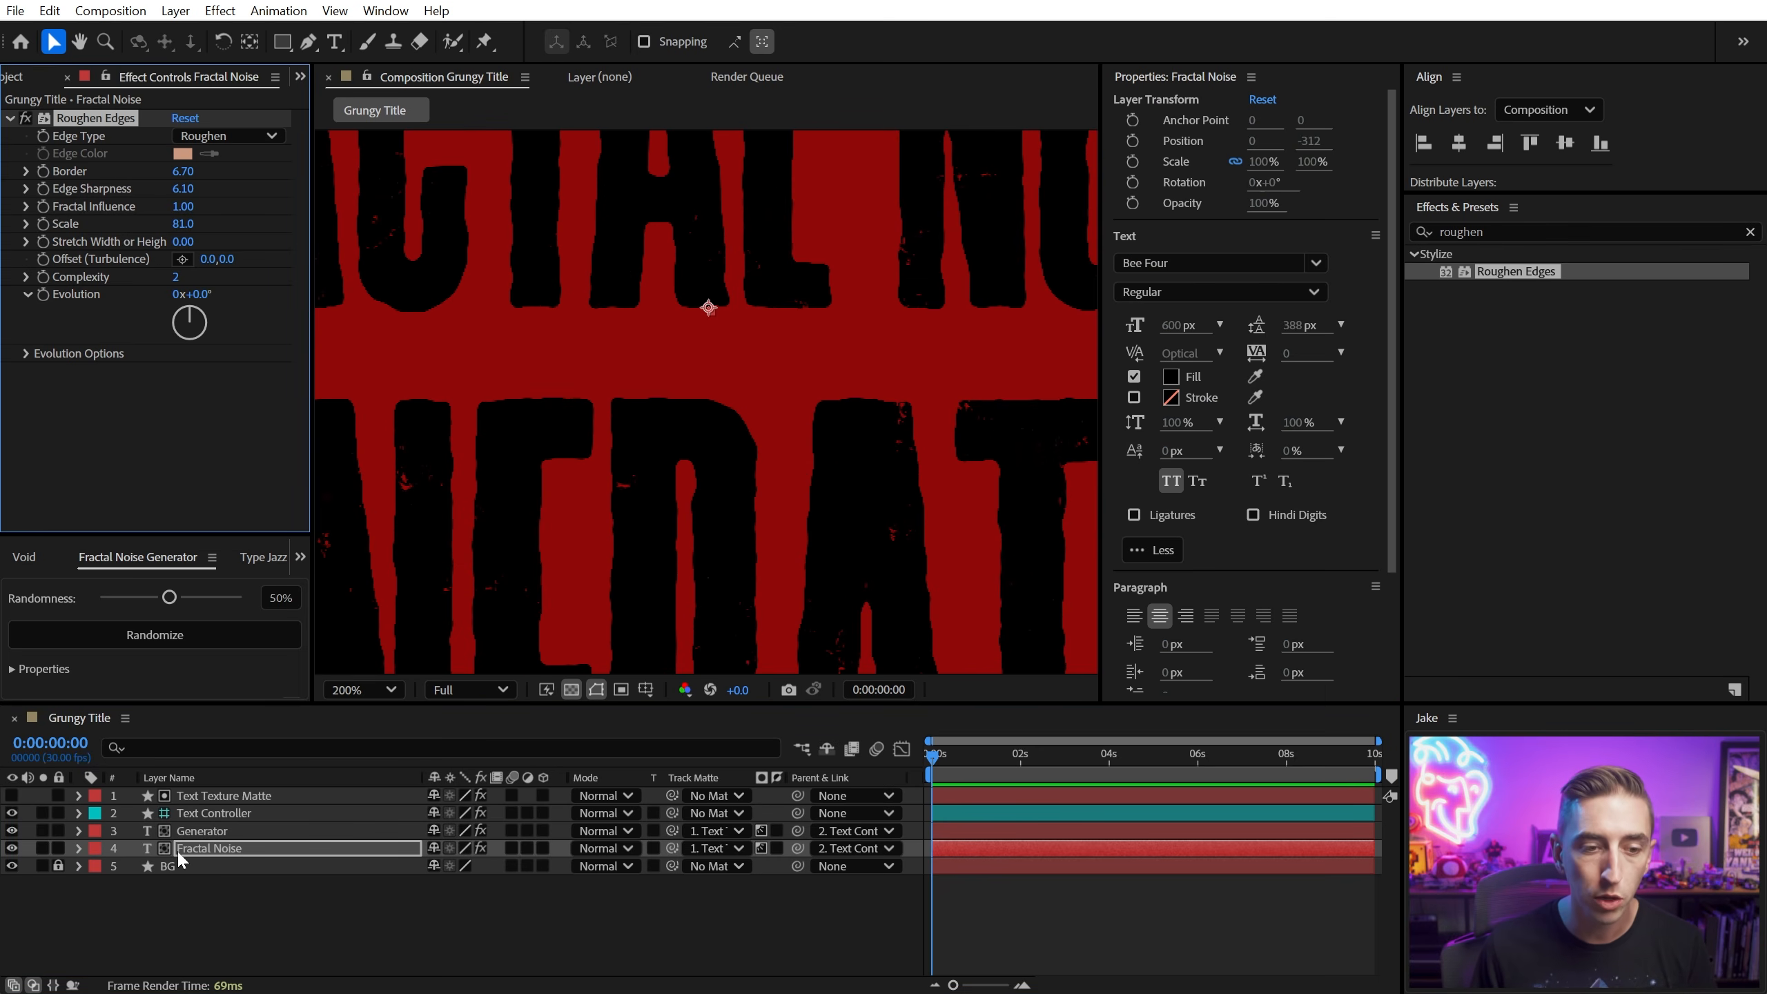
pyautogui.moveTo(185, 177); pyautogui.dragTo(525, 292)
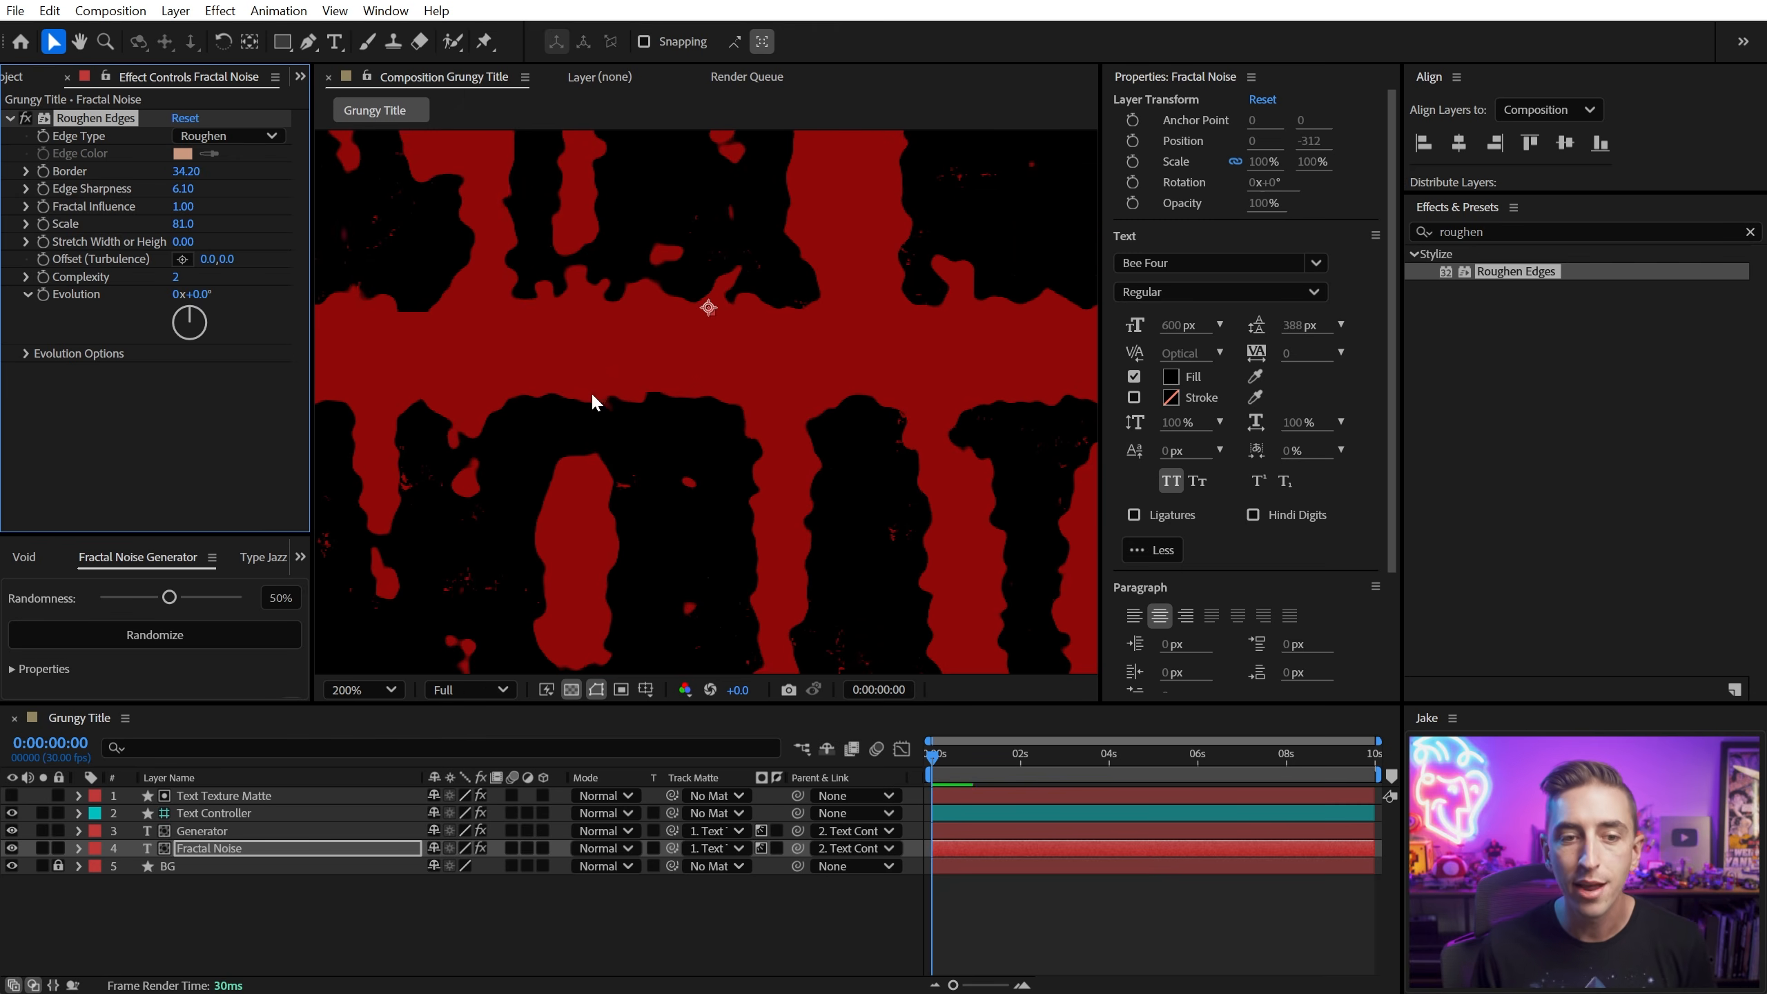
pyautogui.scroll(-3, 715, 406)
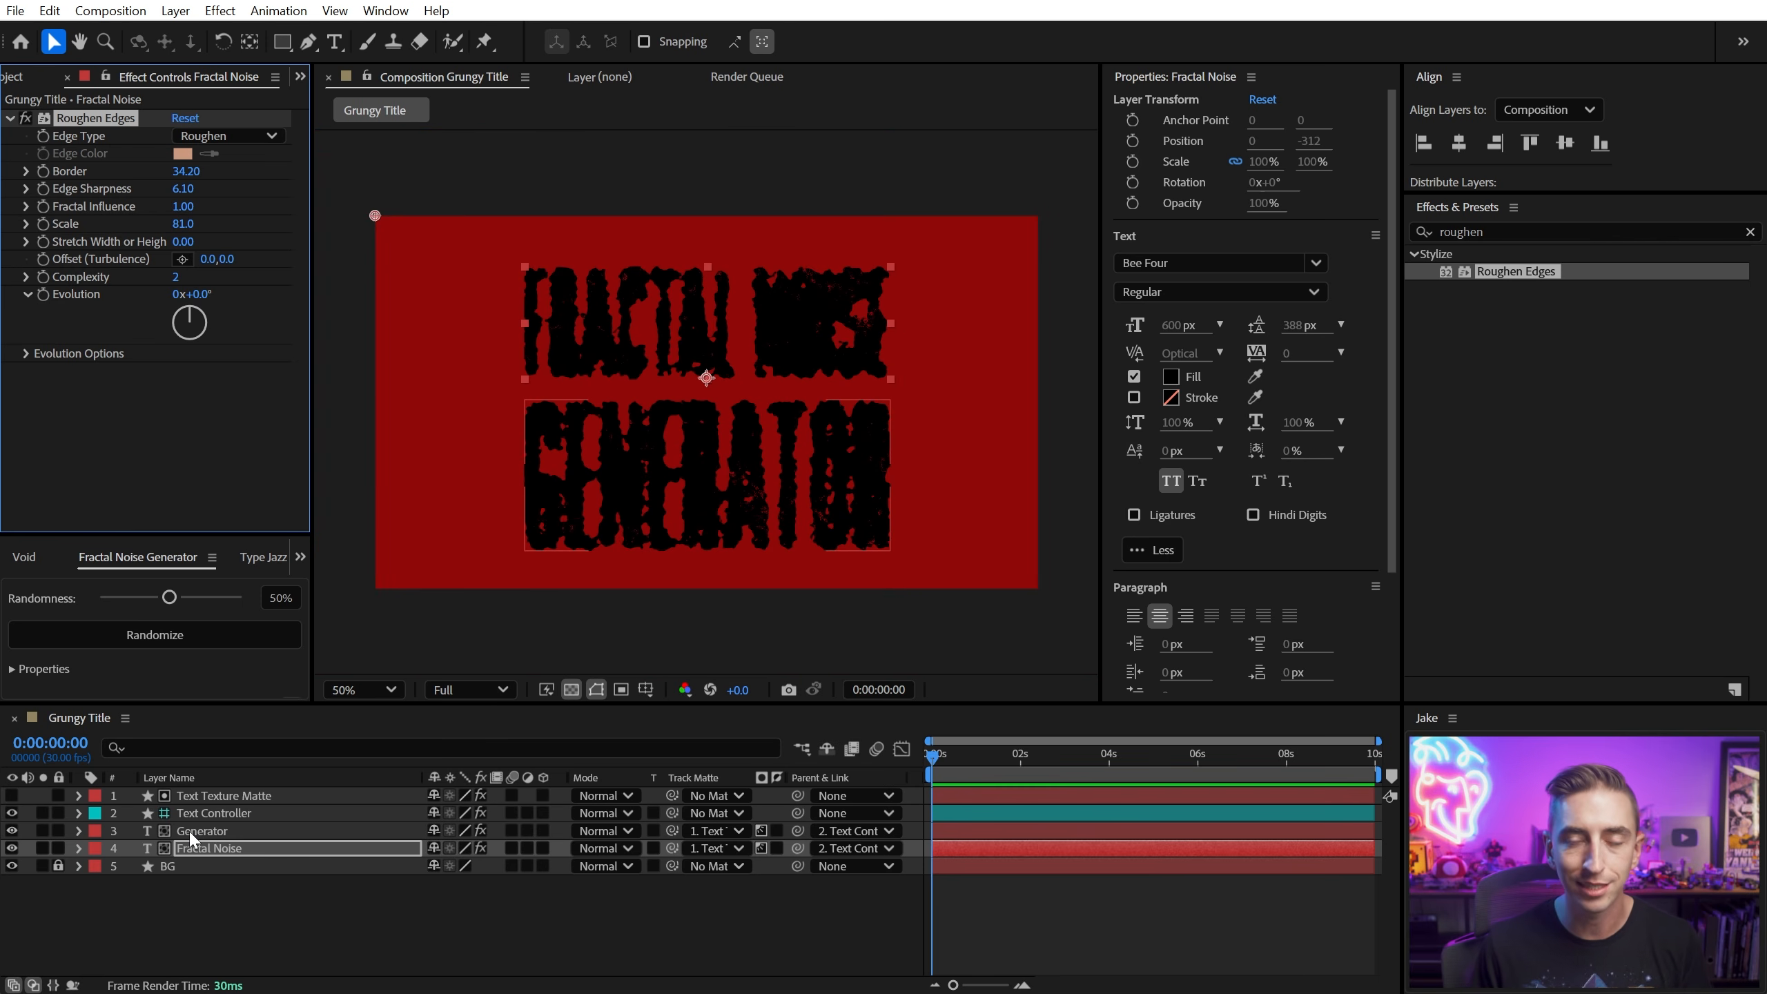
pyautogui.hotkey('ctrl', 'z')
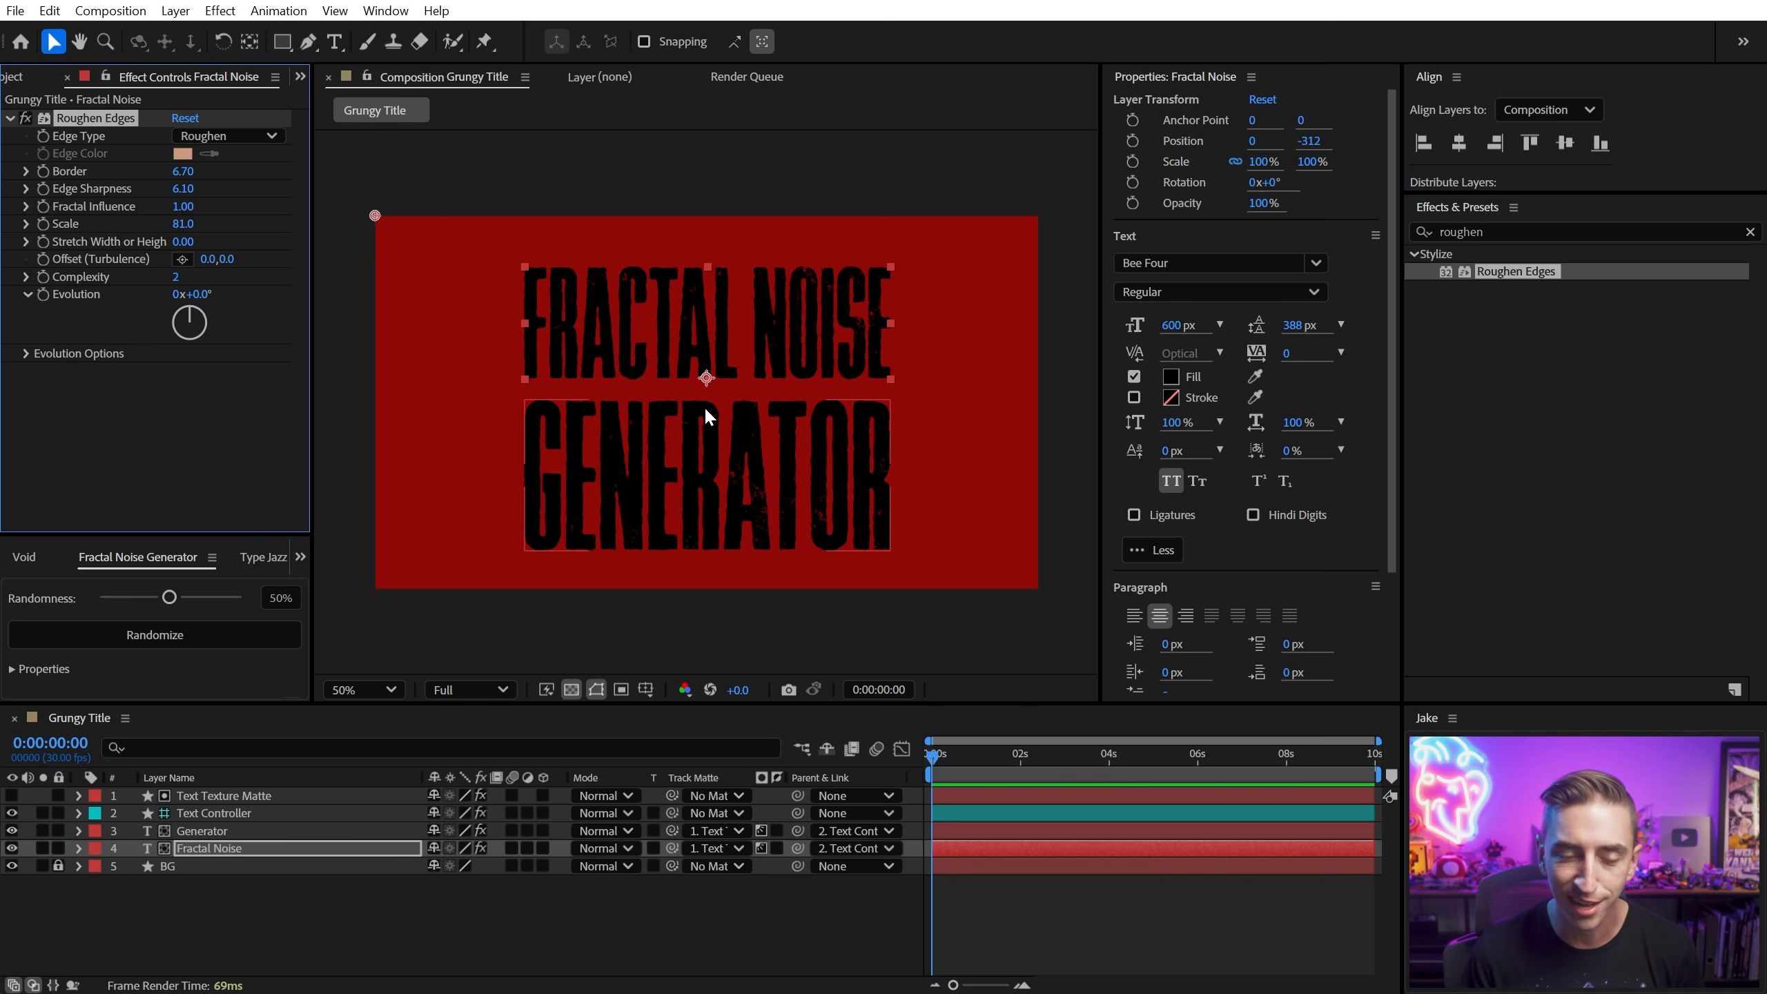
pyautogui.scroll(2, 704, 406)
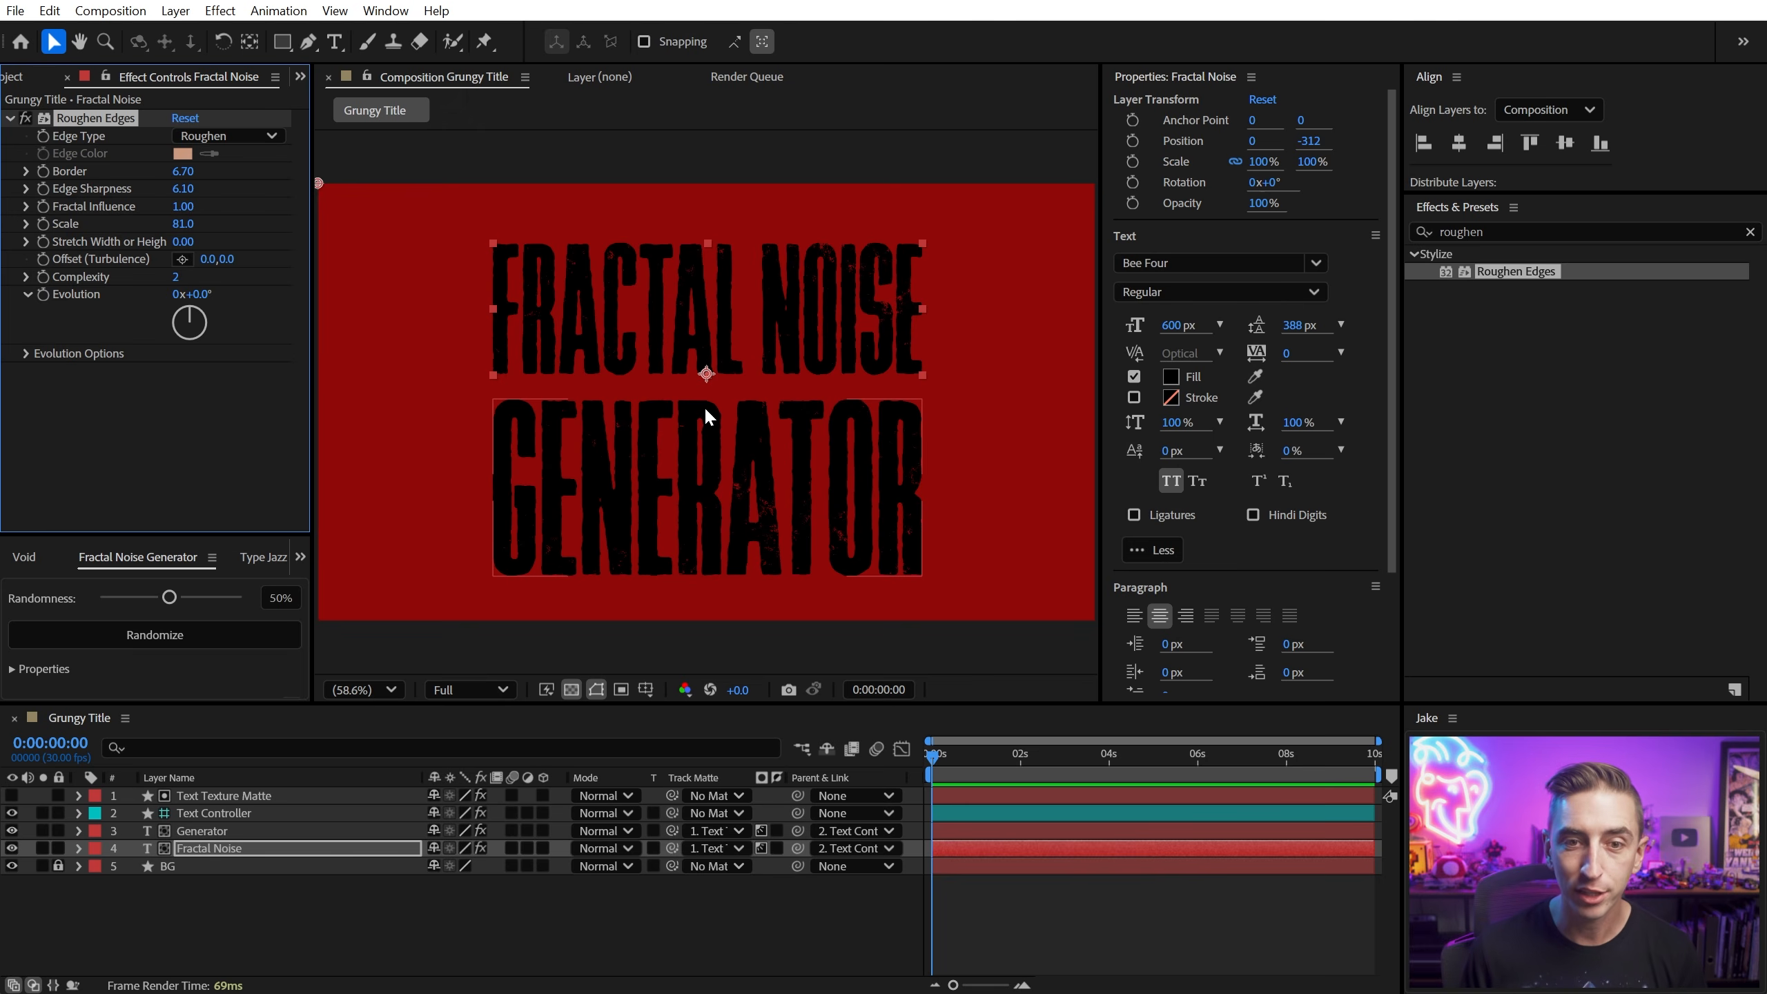
pyautogui.press('space')
pyautogui.moveTo(412, 223)
pyautogui.mouseDown()
pyautogui.moveTo(449, 288)
pyautogui.moveTo(396, 280)
pyautogui.moveTo(420, 227)
pyautogui.mouseUp()
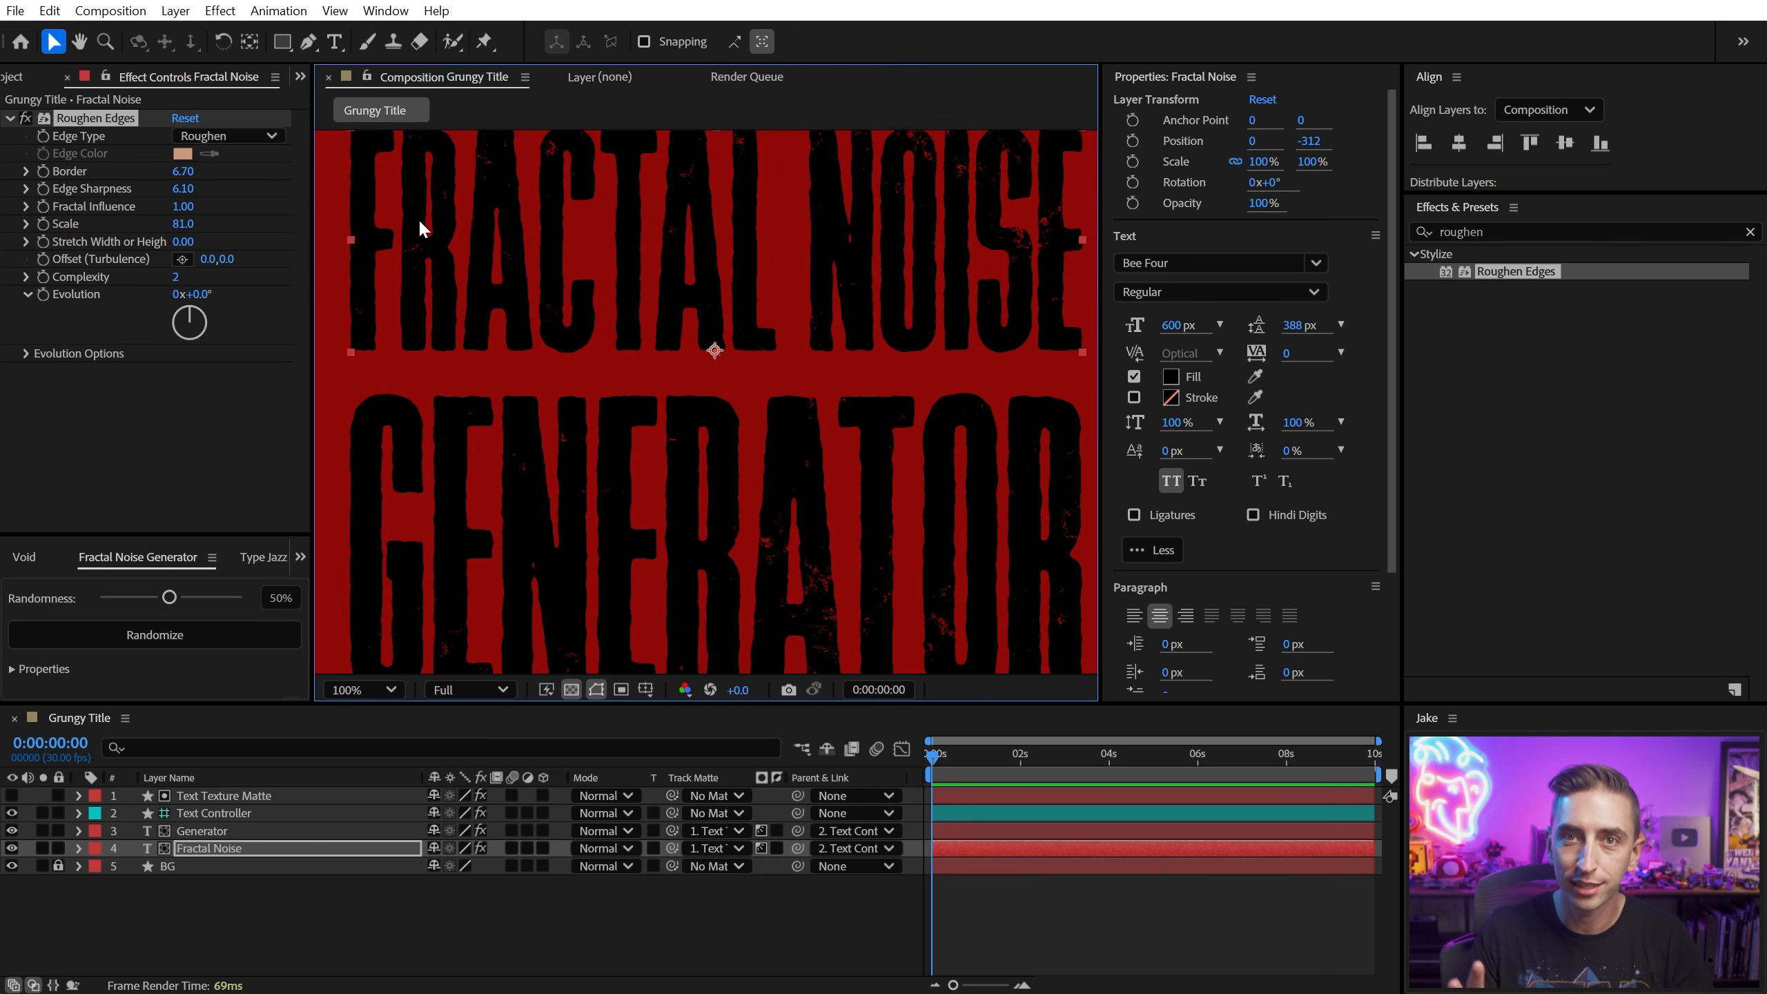
pyautogui.hotkey('shift', '/')
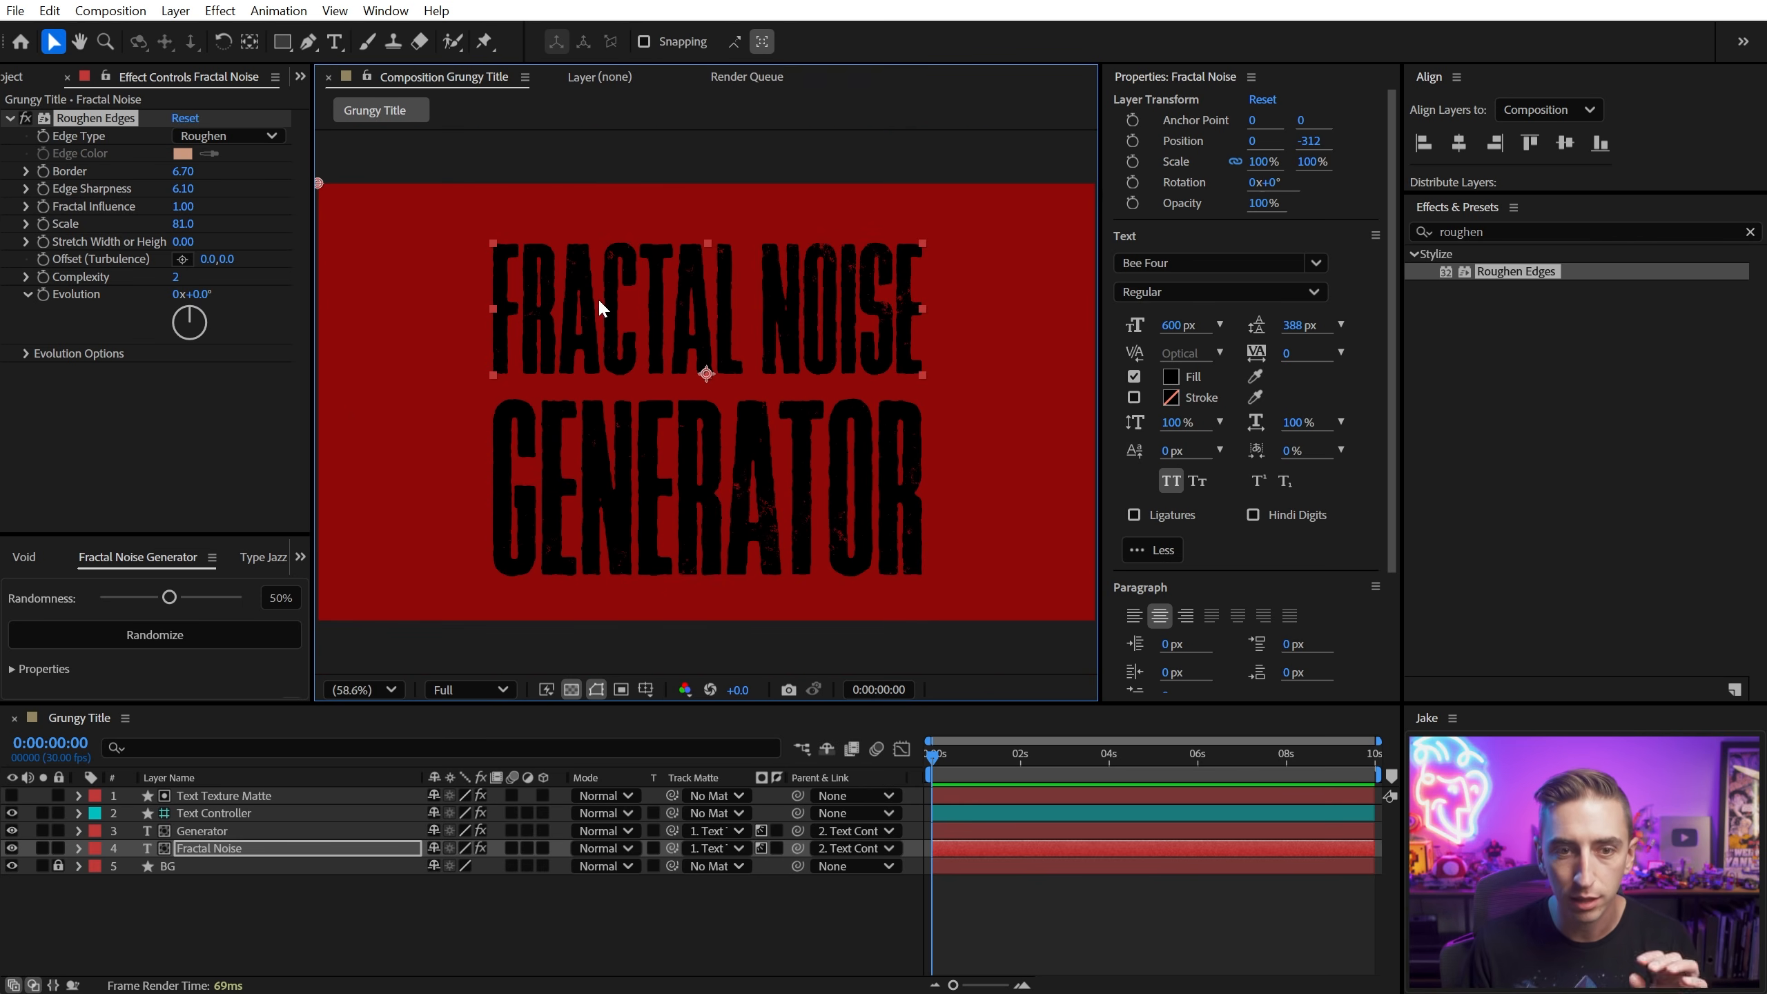
# Step: Add an adjustment layer above all the other layers and rename it Turbulent Displace
pyautogui.click(257, 922)
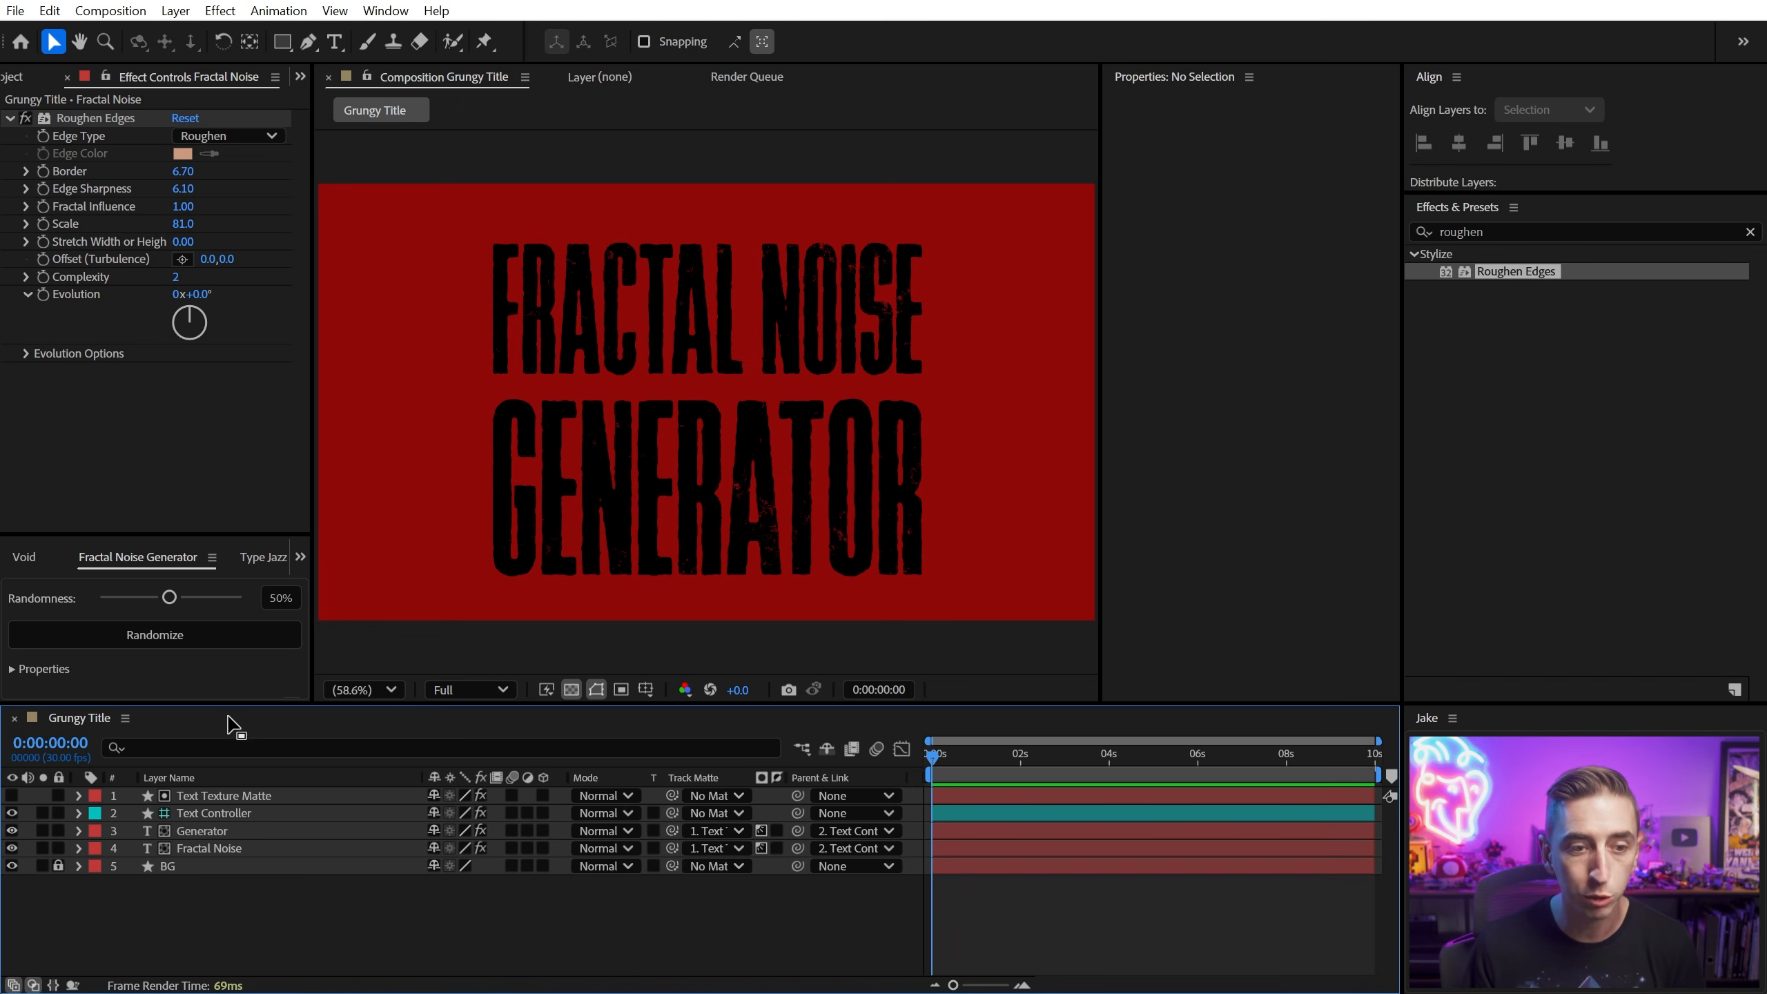
pyautogui.hotkey('ctrl', 'alt', 'y')
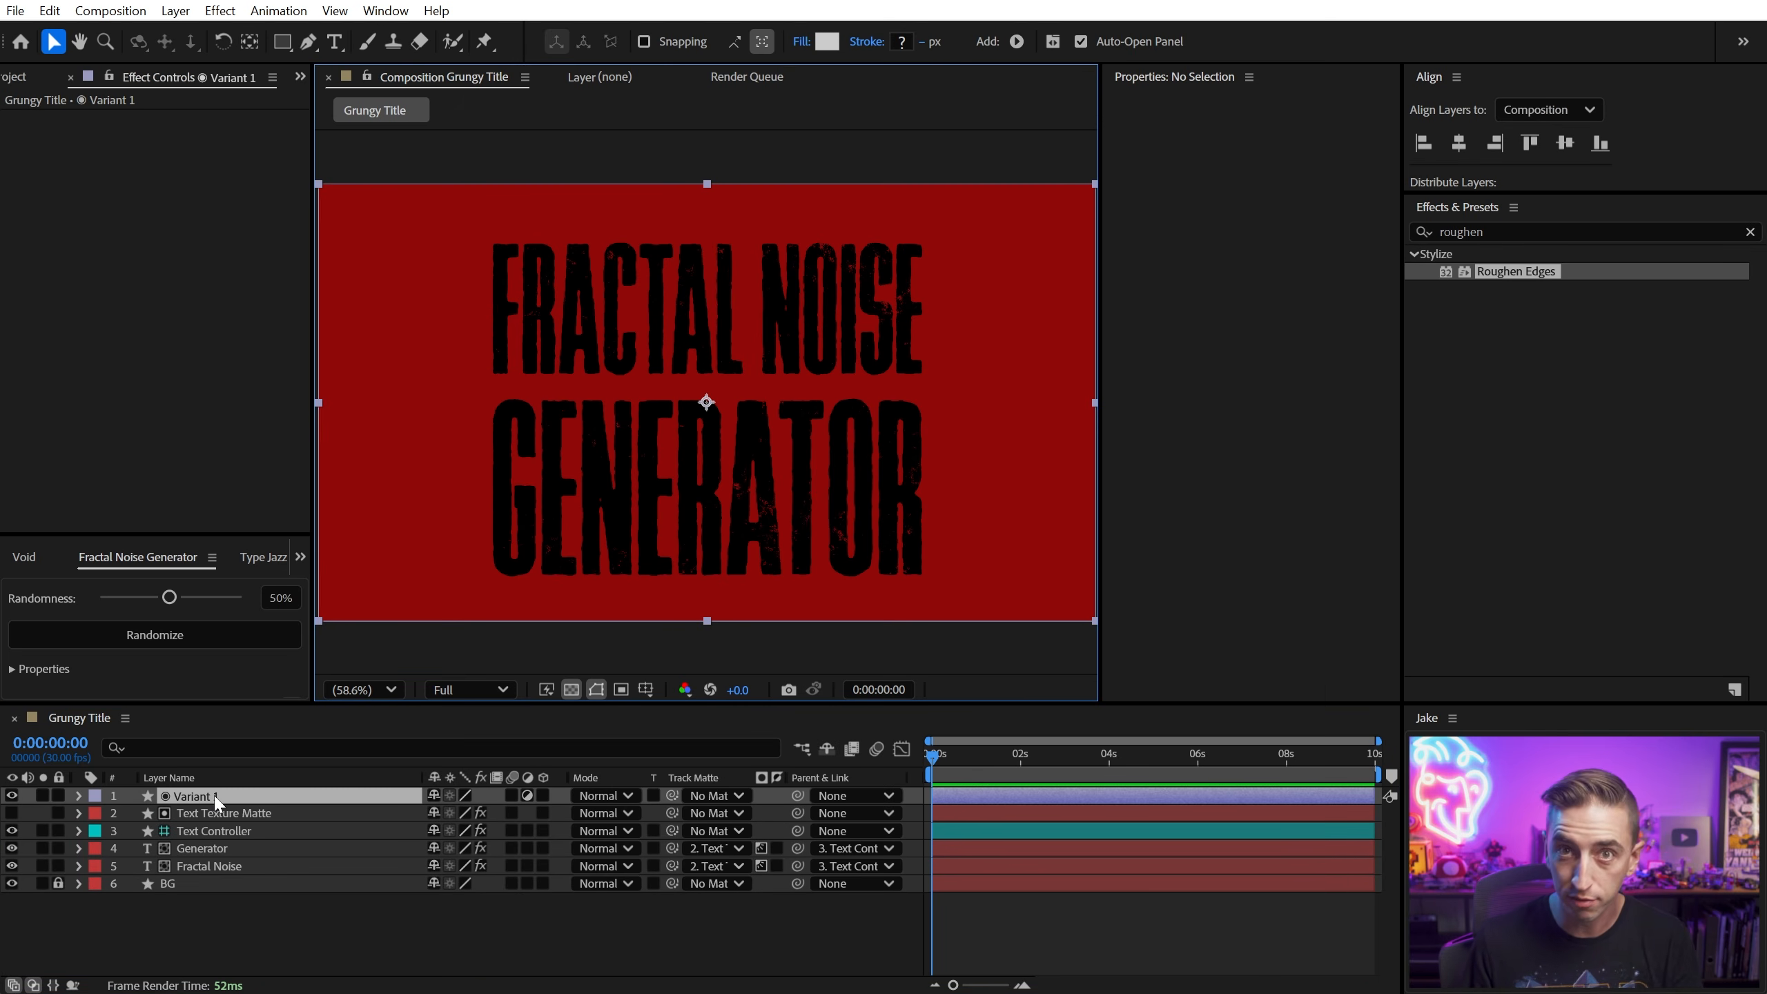
pyautogui.click(217, 800)
pyautogui.press('Return')
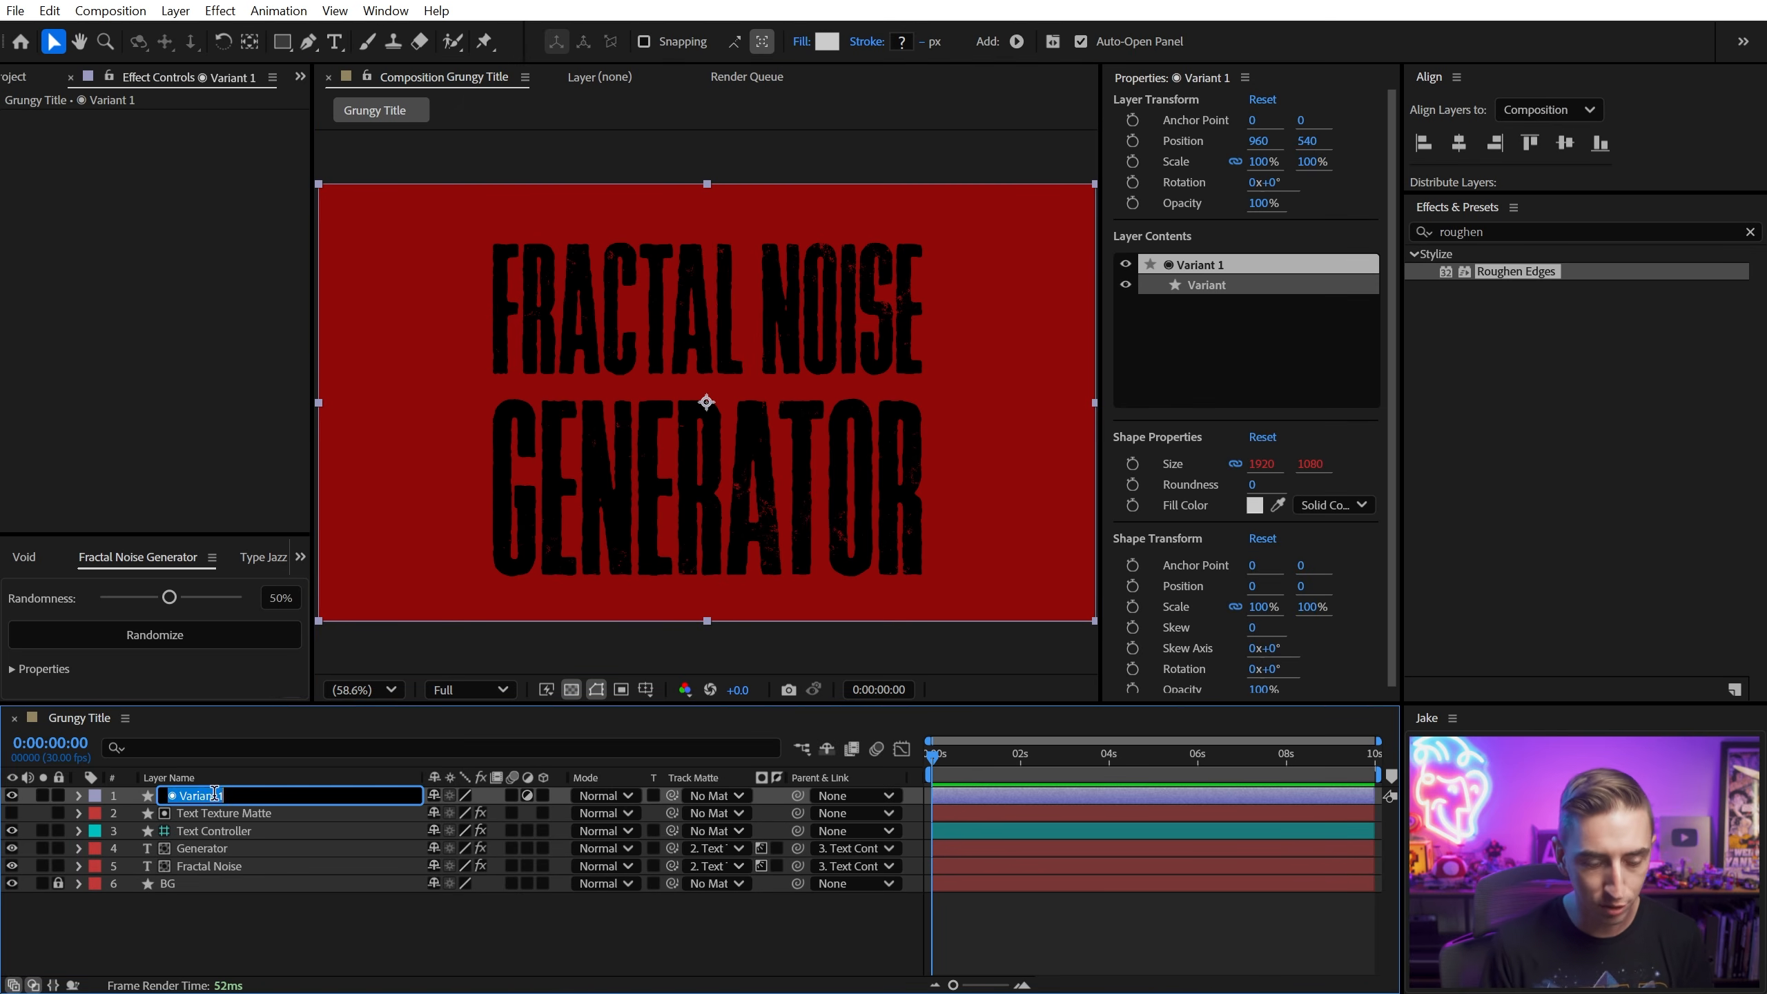
pyautogui.write('Turbulent D')
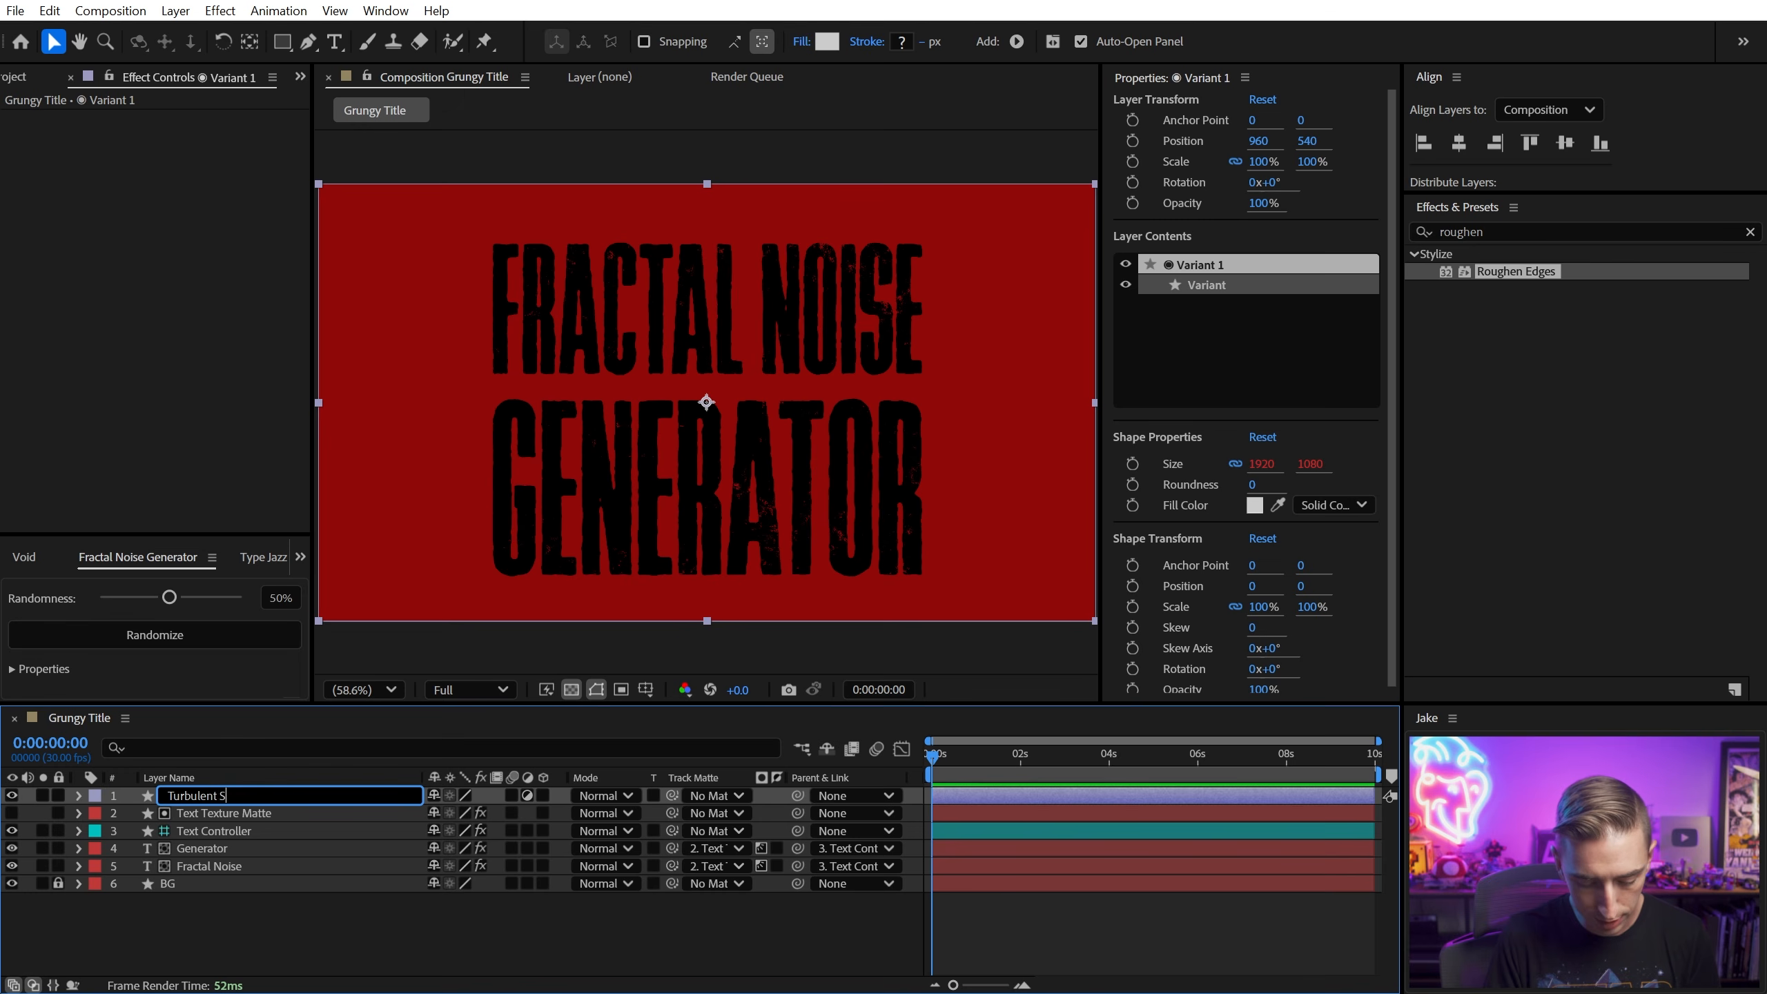
pyautogui.write('isplace')
pyautogui.press('Return')
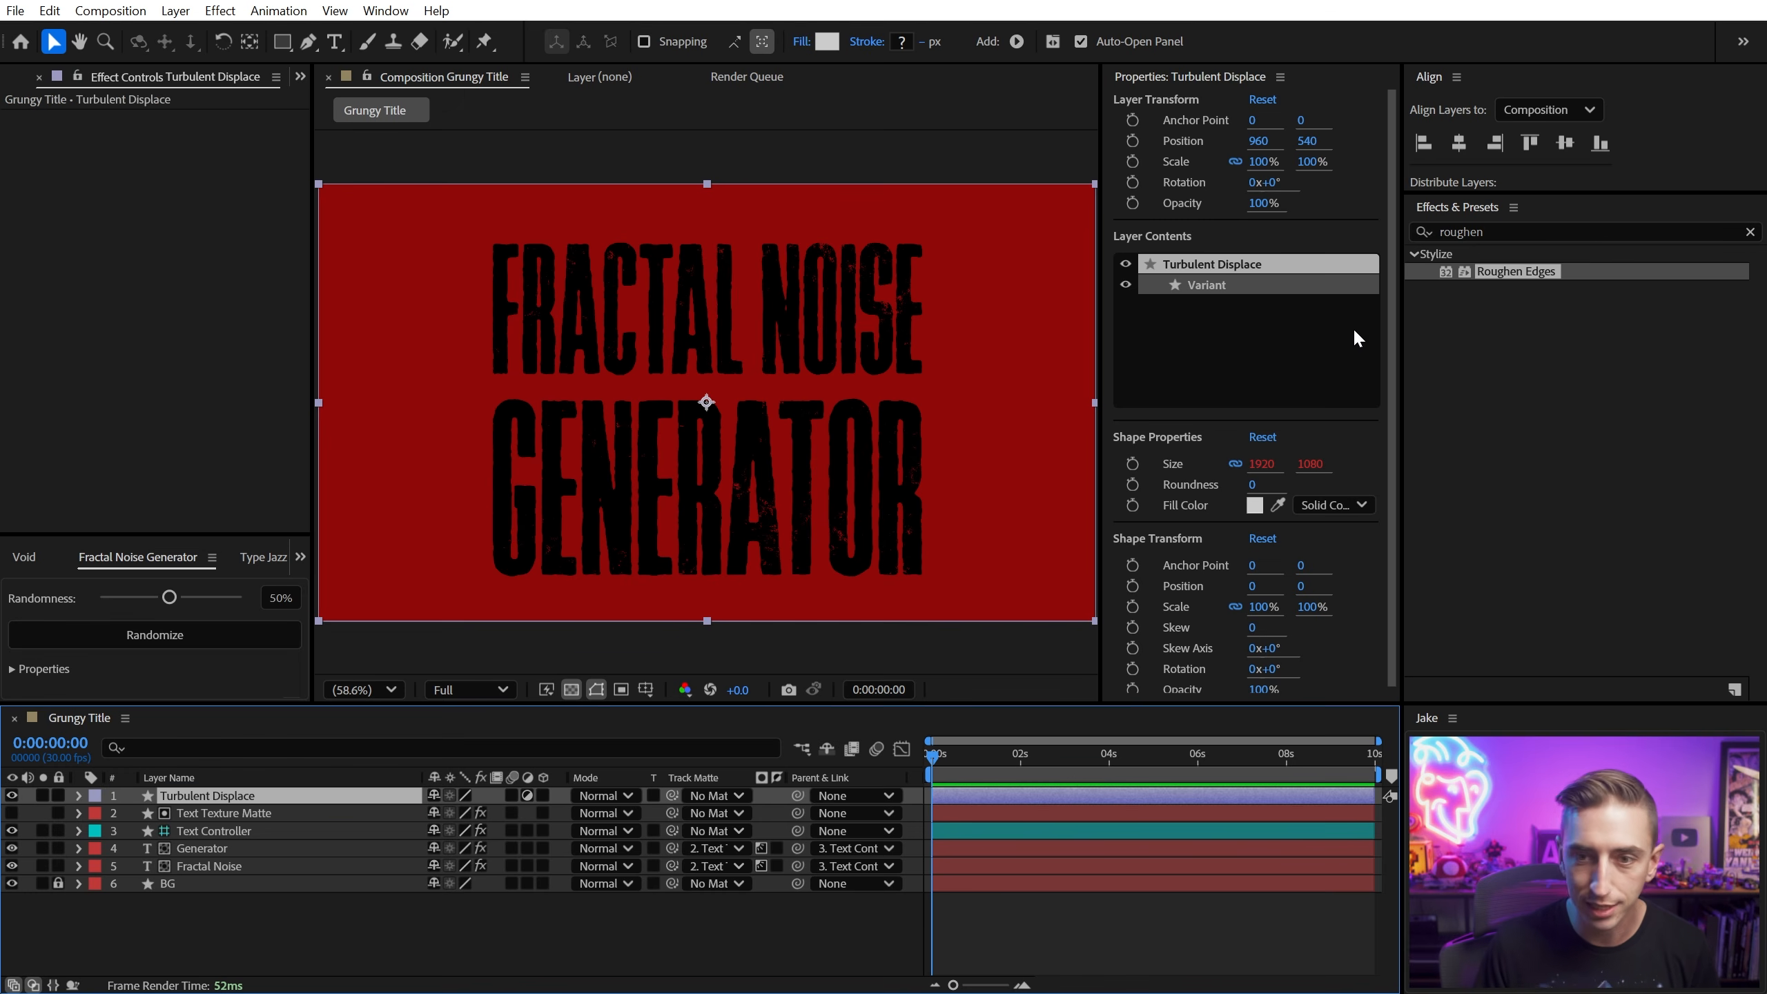
# Step: Apply the Turbulent Displace effect to the Turbulent Displace adjustment layer
pyautogui.click(1593, 232)
pyautogui.write('turb')
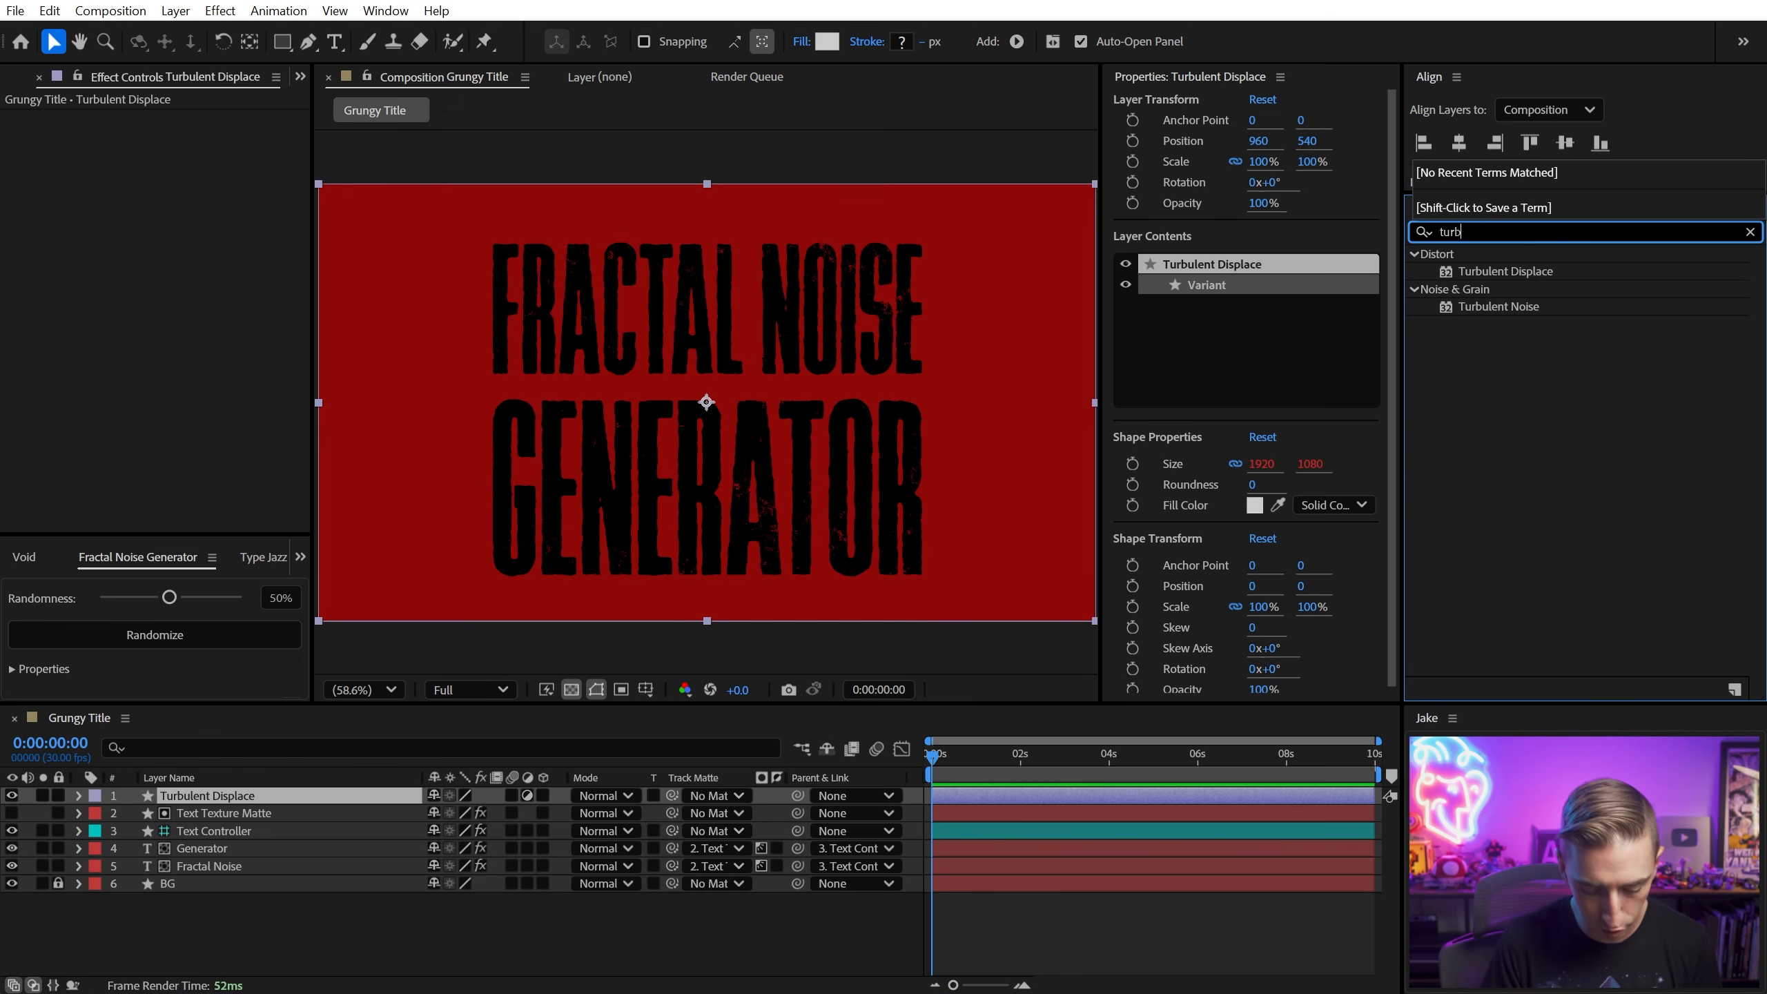
pyautogui.doubleClick(1486, 270)
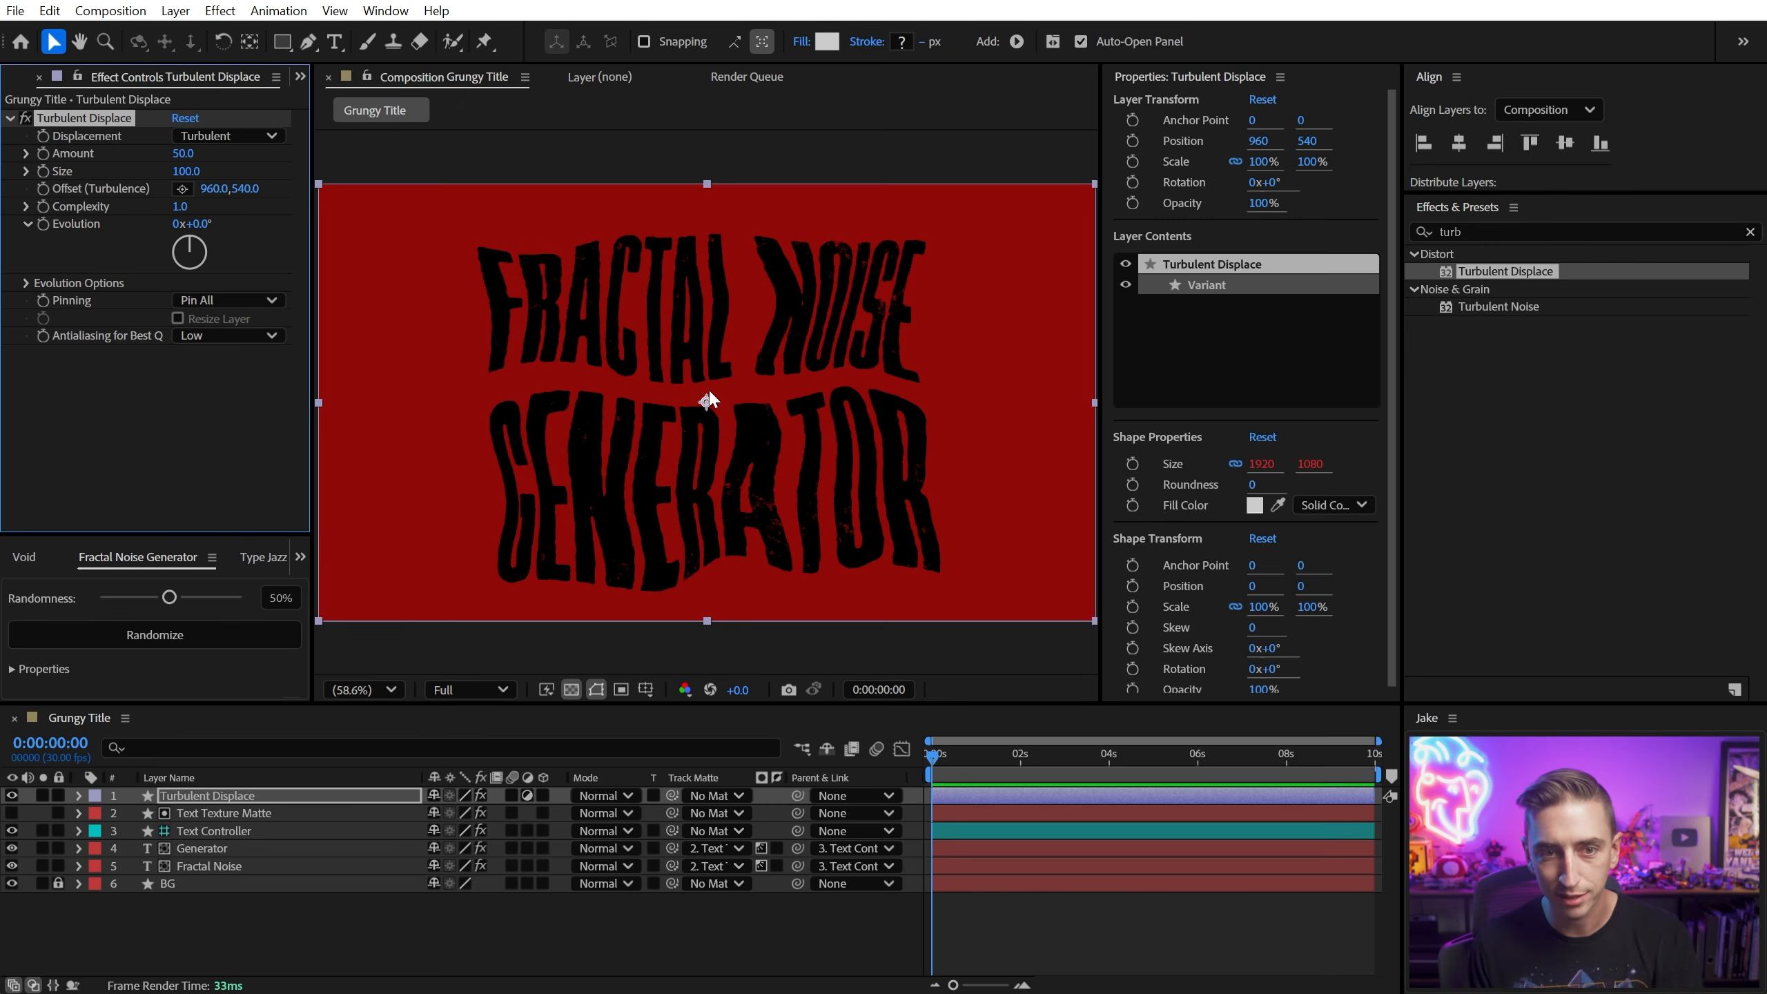
# Step: Set the Turbulent Displace amount to 6 and the size to 132
pyautogui.click(184, 153)
pyautogui.write('6')
pyautogui.press('Return')
pyautogui.click(186, 171)
pyautogui.write('132')
pyautogui.press('Return')
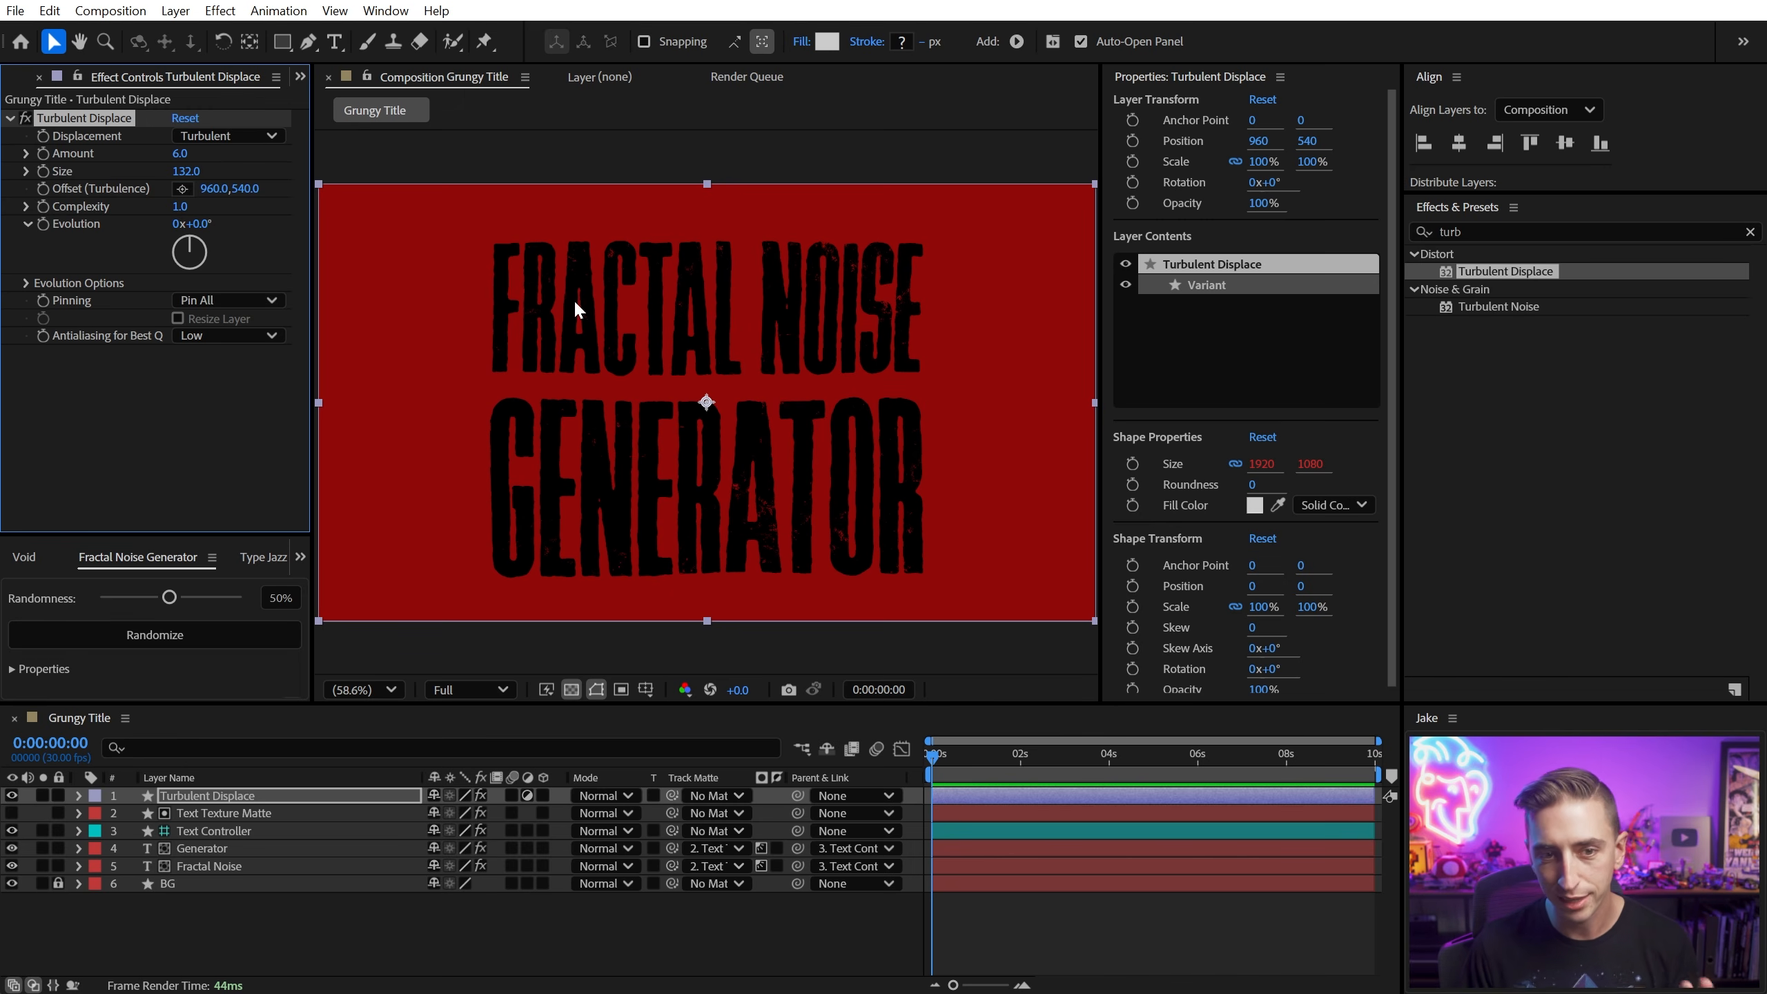
# Step: Compare the title with and without the distortion by toggling the Turbulent Displace layer's visibility
pyautogui.click(11, 796)
pyautogui.click(11, 795)
pyautogui.click(11, 796)
pyautogui.click(11, 795)
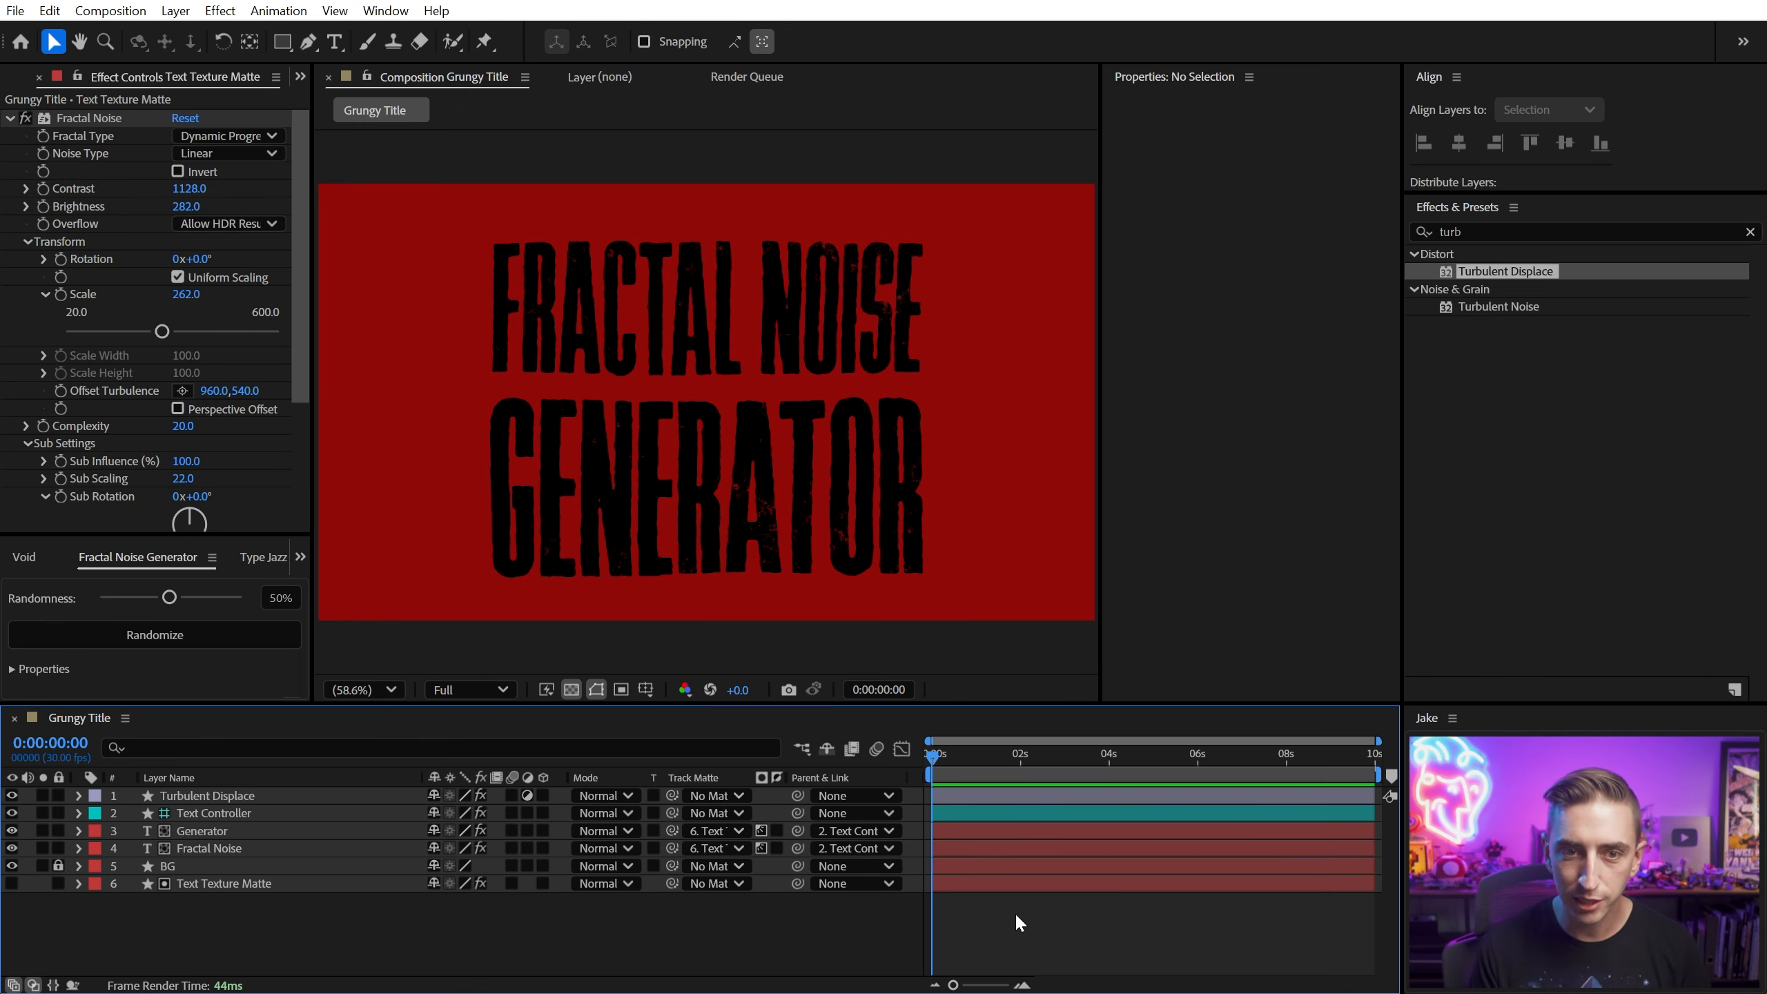
pyautogui.moveTo(972, 742); pyautogui.dragTo(797, 768)
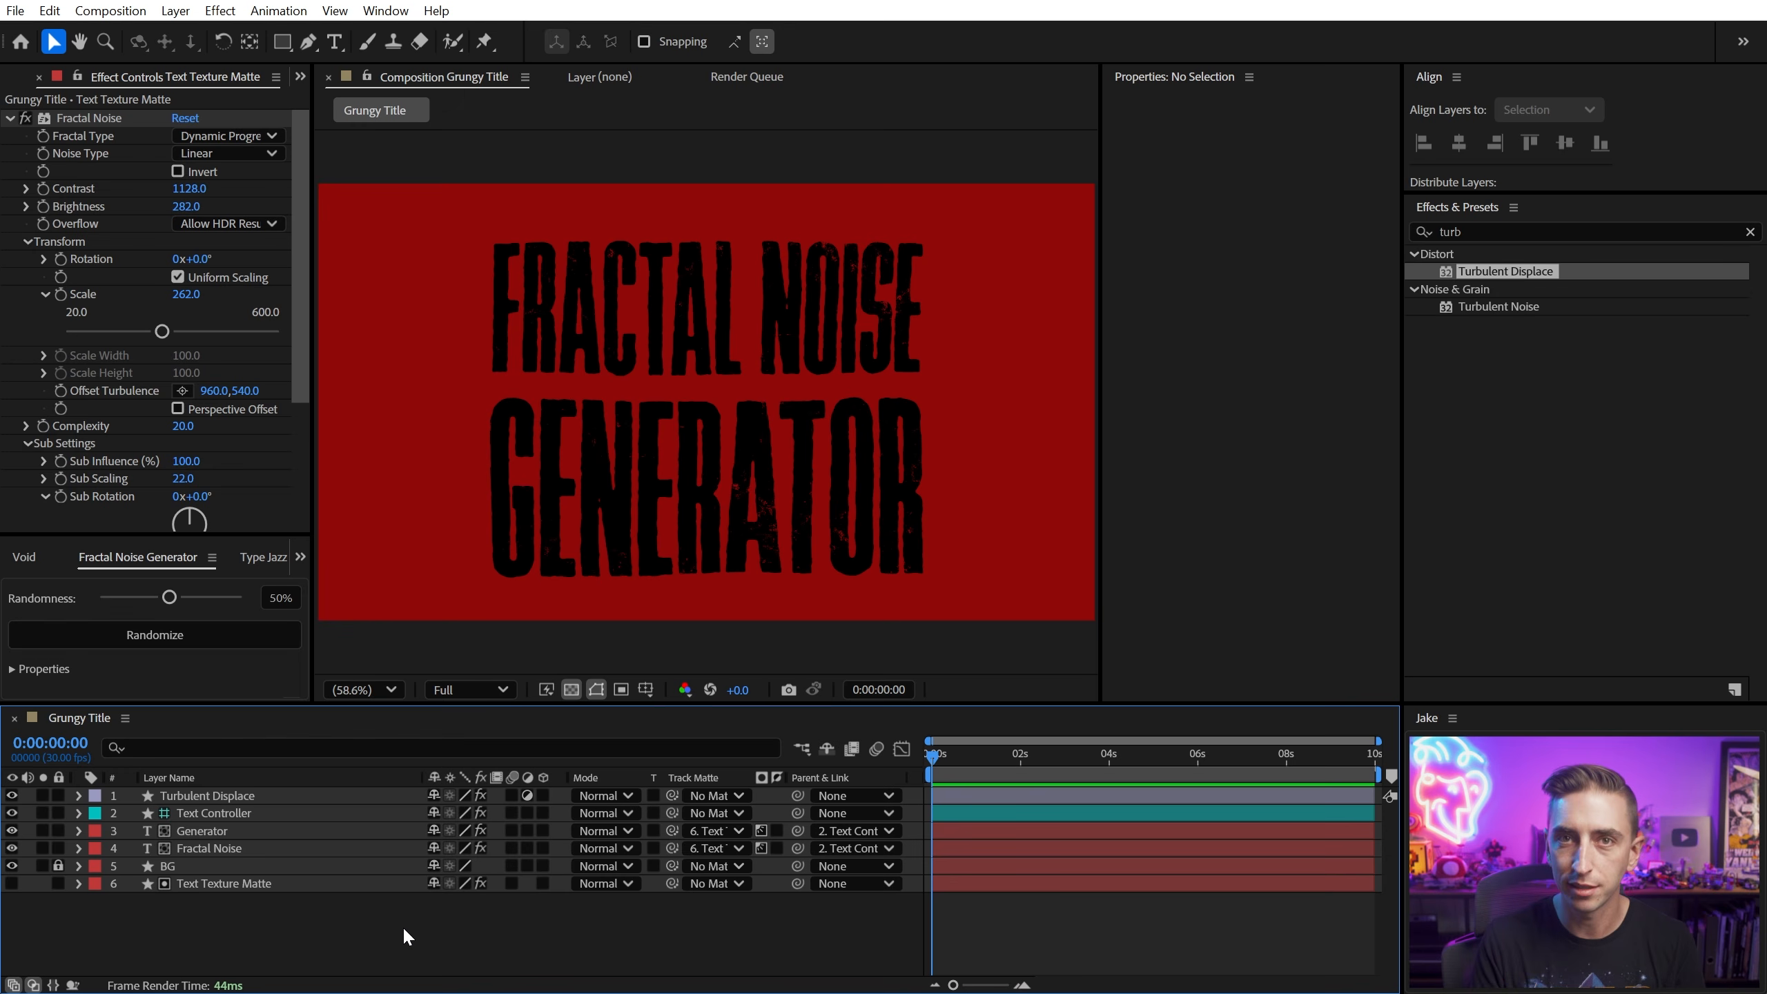
# Step: Add a Position text animator to the Fractal Noise layer and go through its range selector and Position property
pyautogui.click(78, 847)
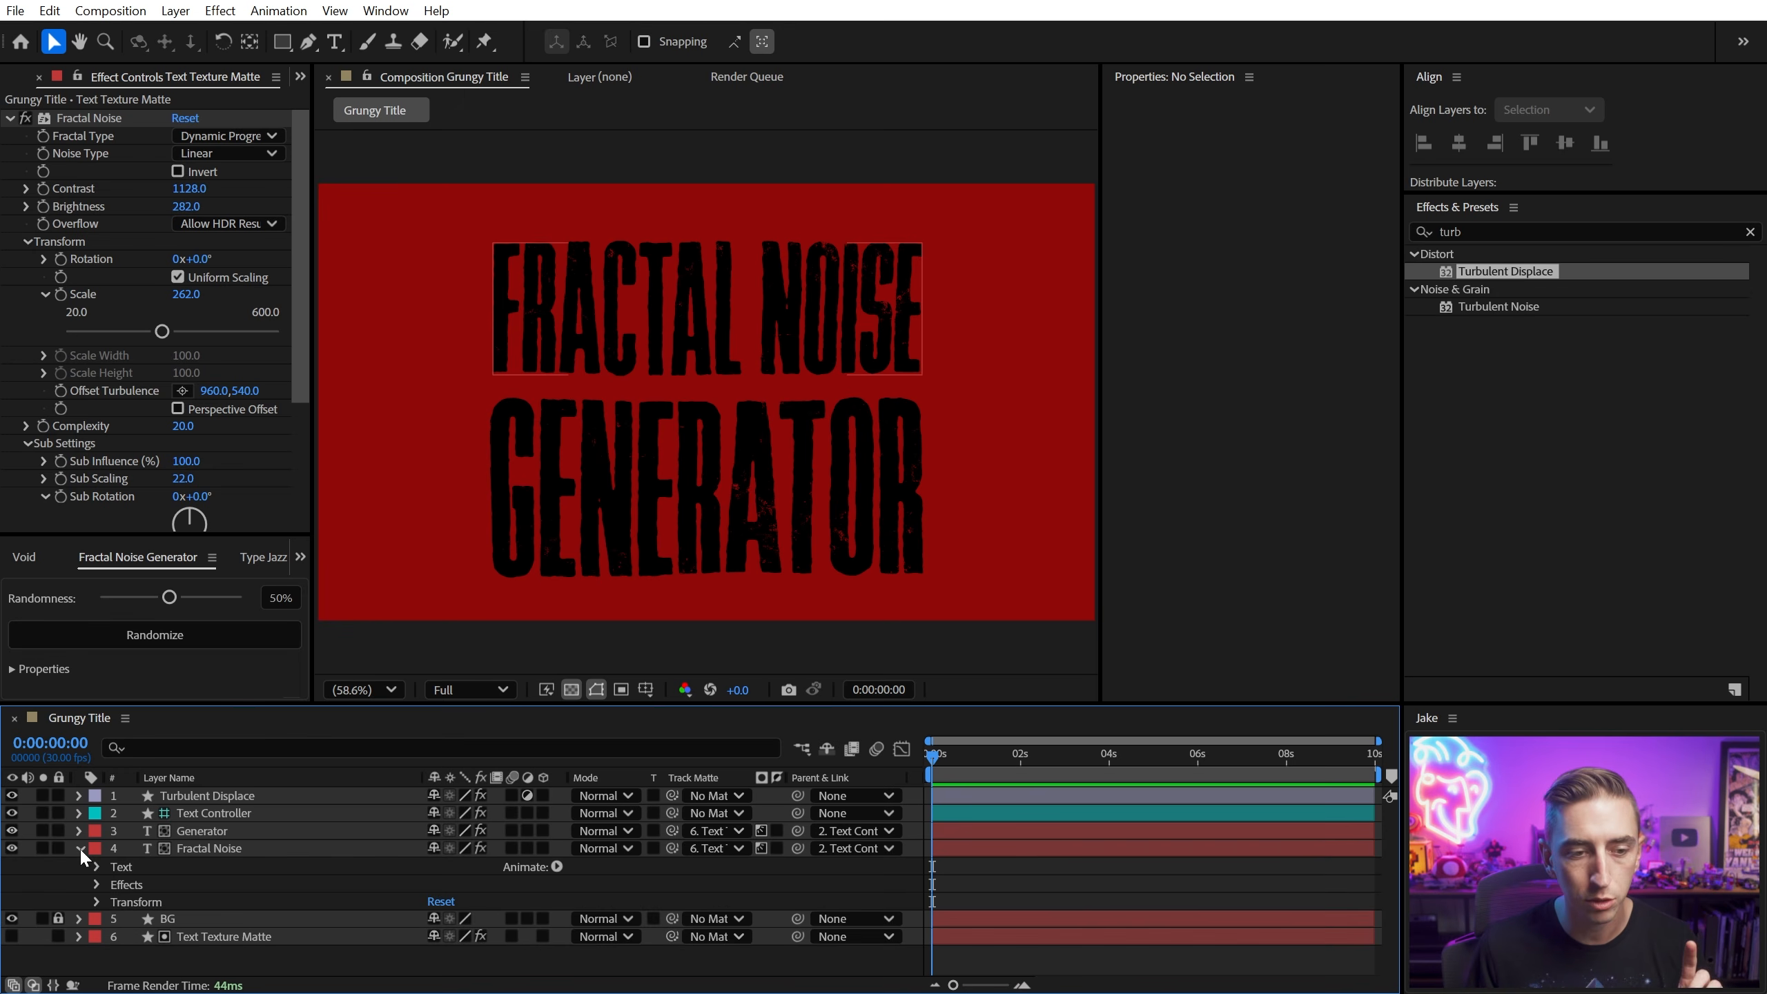
pyautogui.click(97, 865)
pyautogui.scroll(-1, 229, 842)
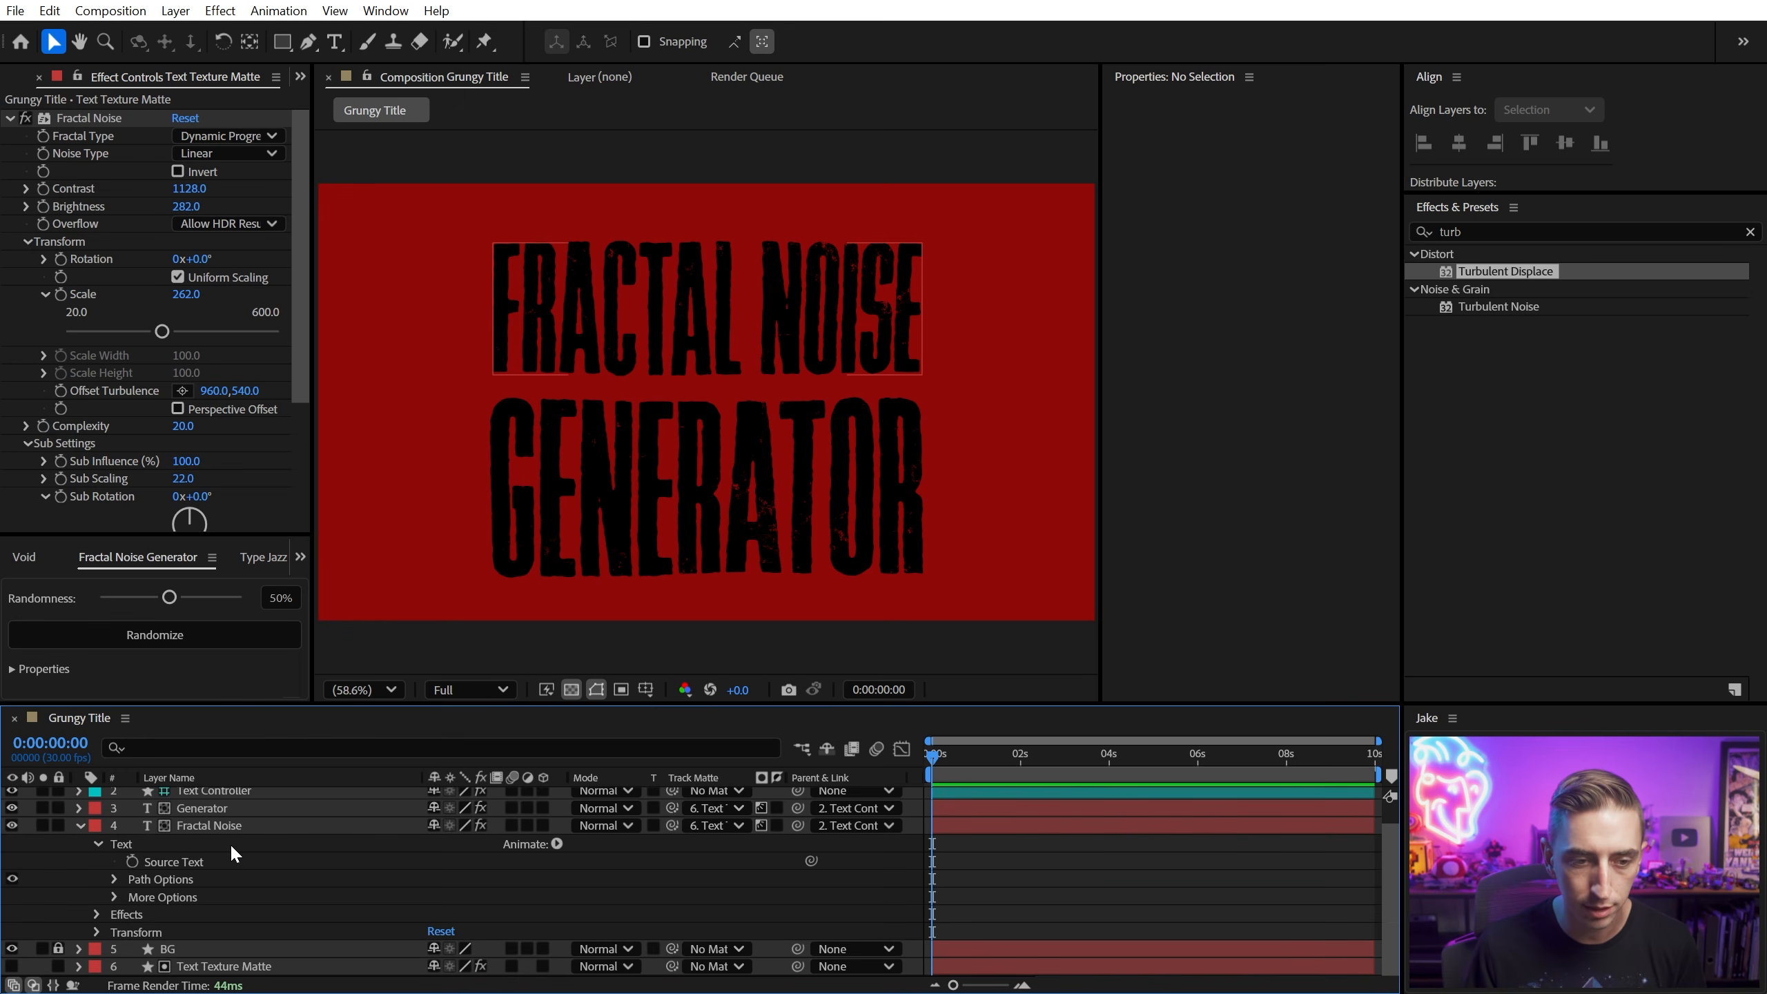
pyautogui.click(209, 827)
pyautogui.click(557, 844)
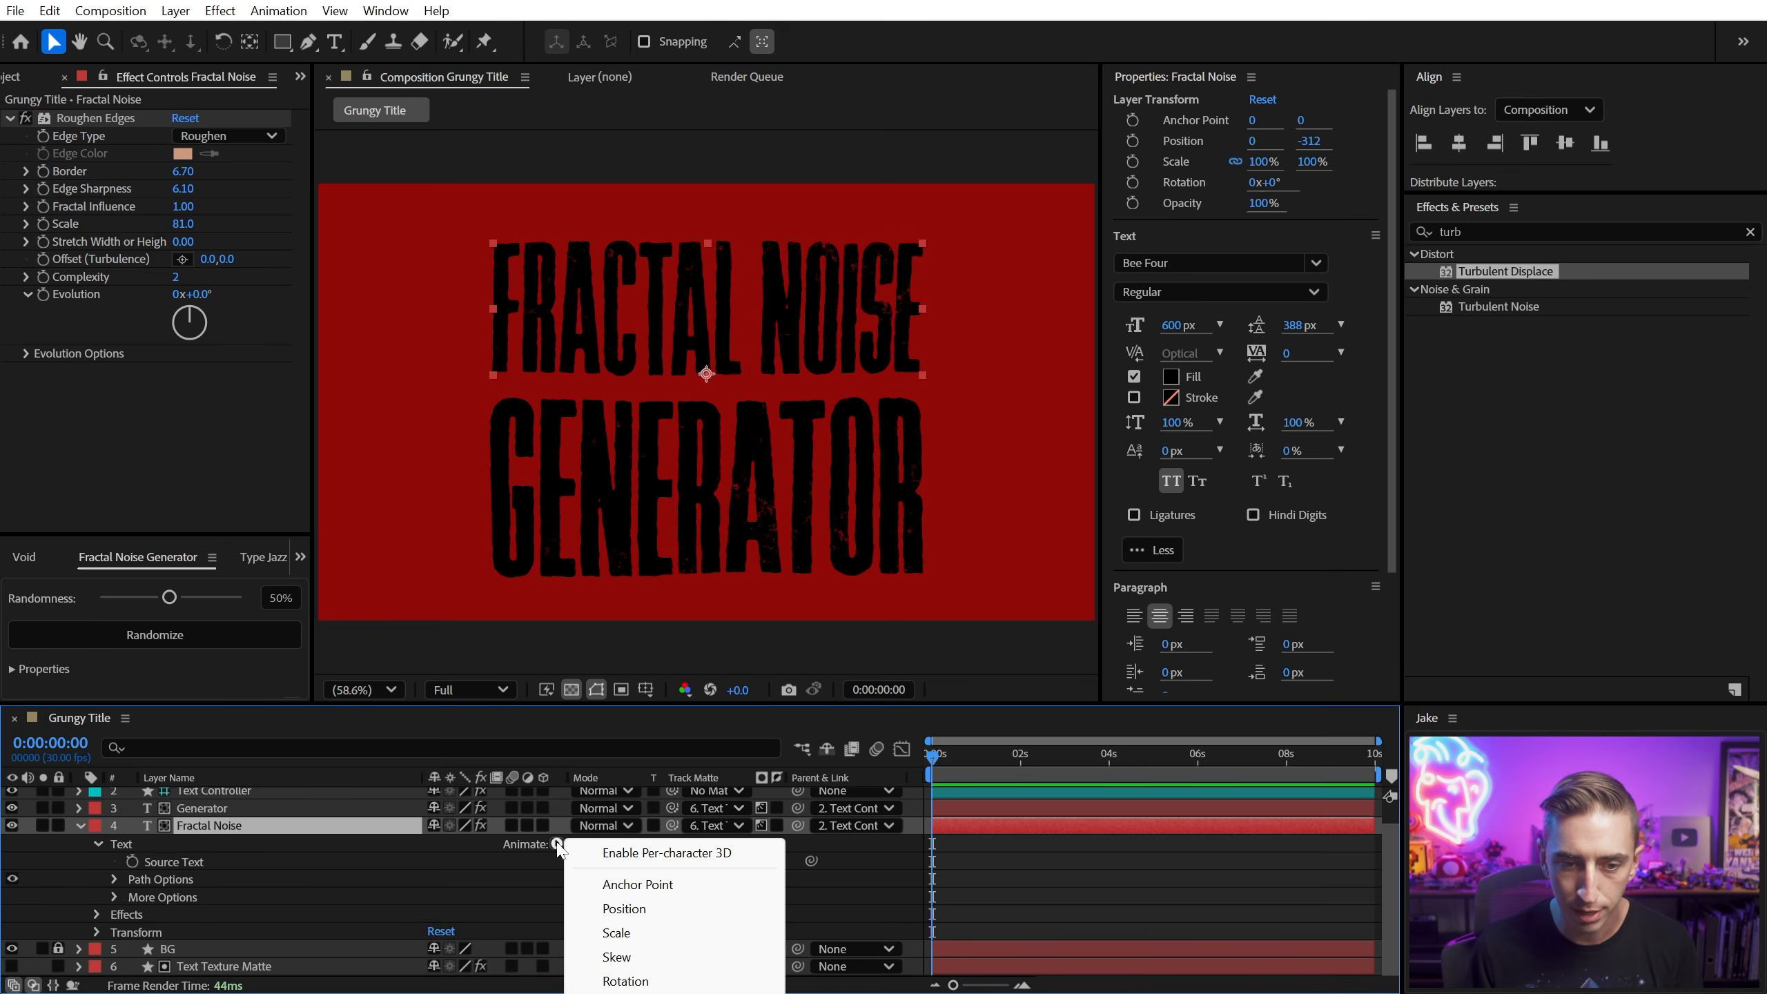
pyautogui.click(640, 911)
pyautogui.scroll(-1, 414, 806)
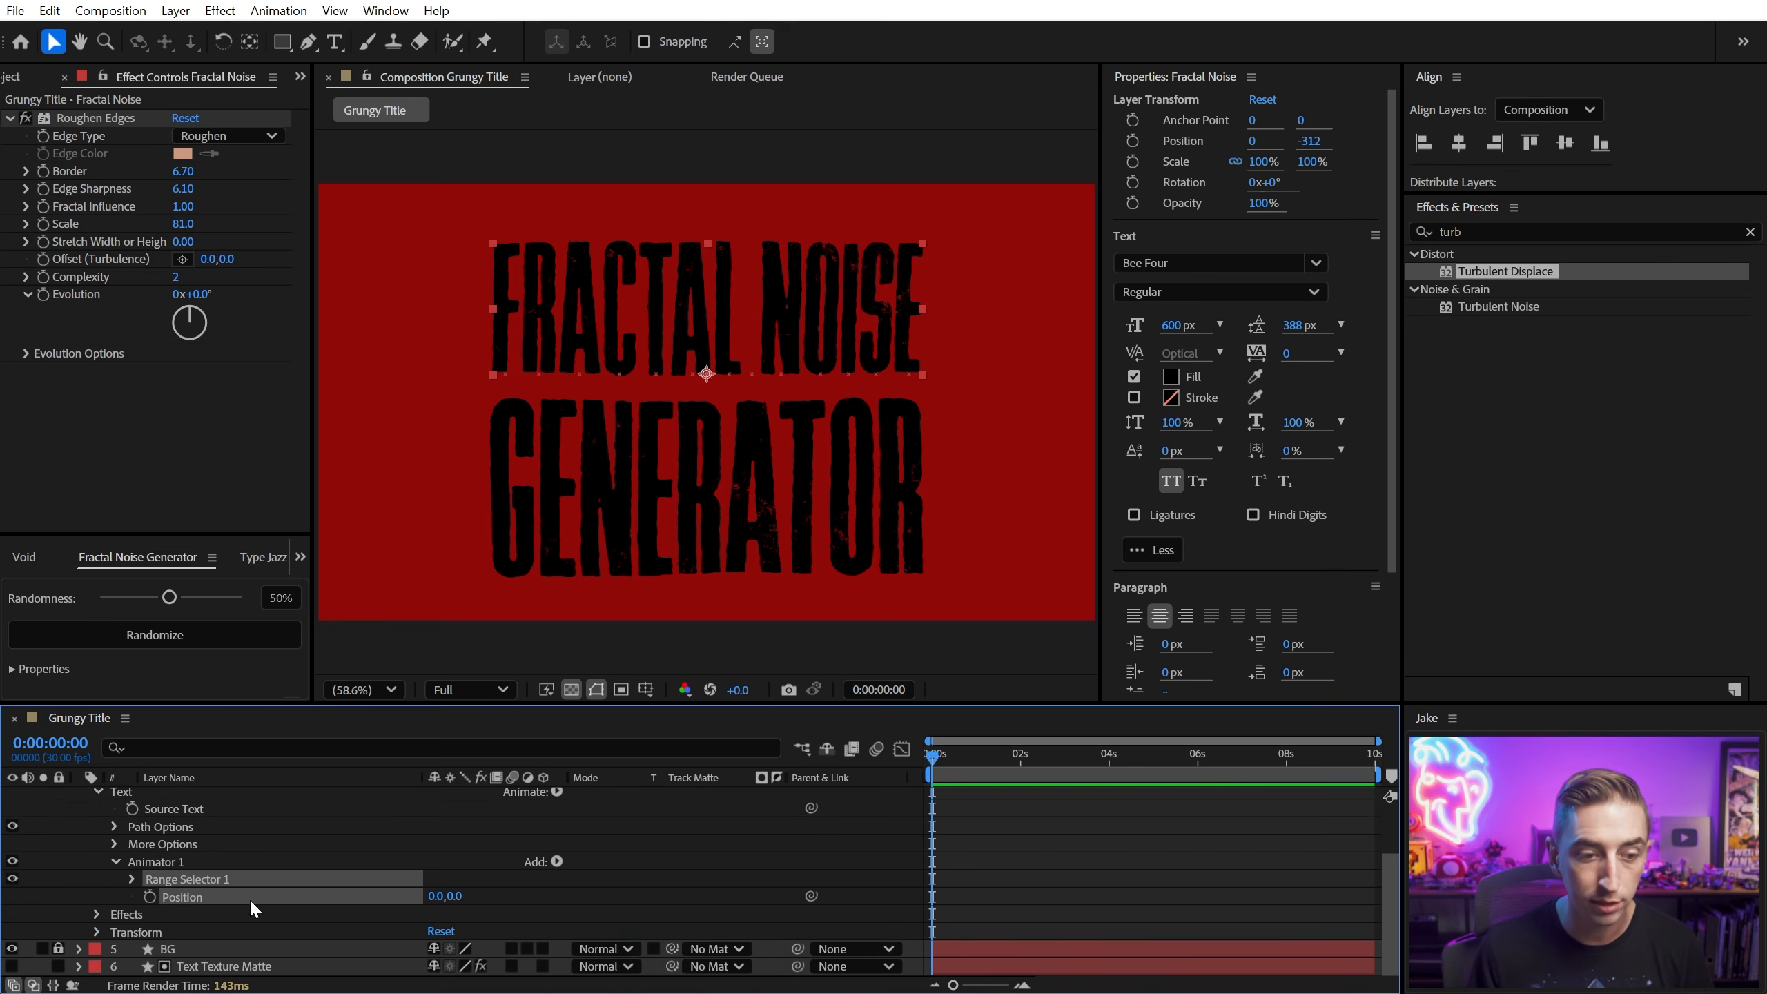
pyautogui.click(174, 863)
pyautogui.click(186, 881)
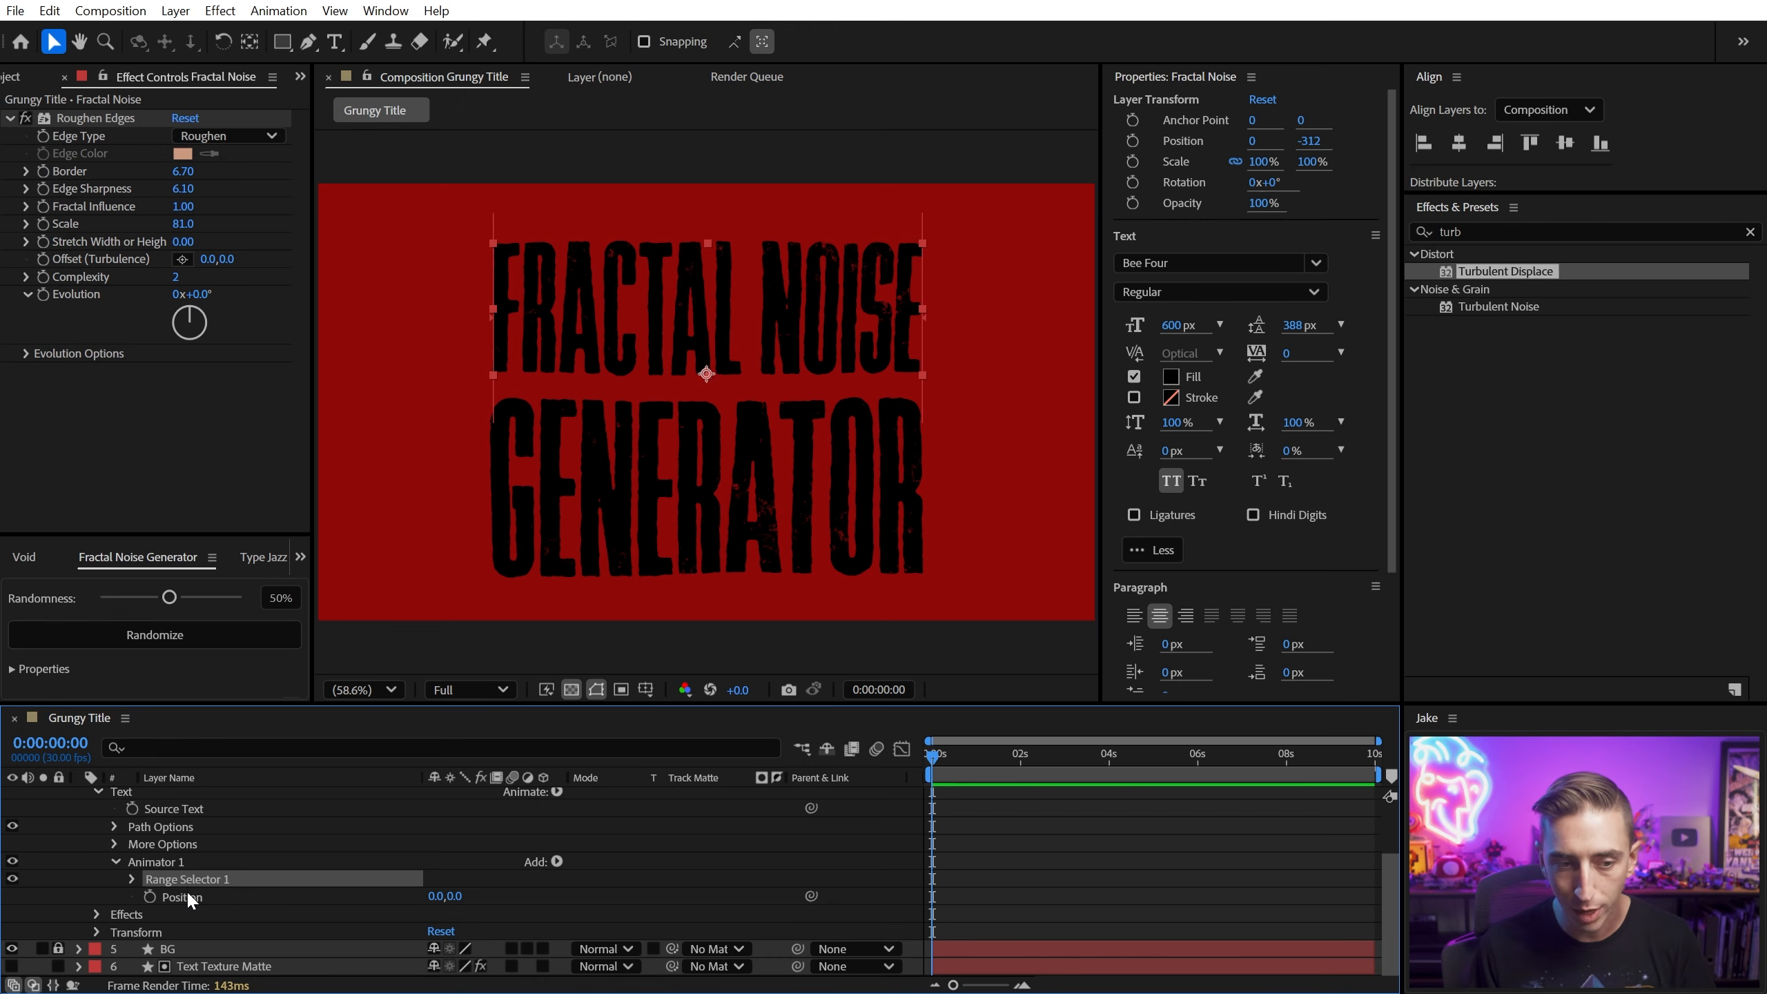
pyautogui.click(183, 896)
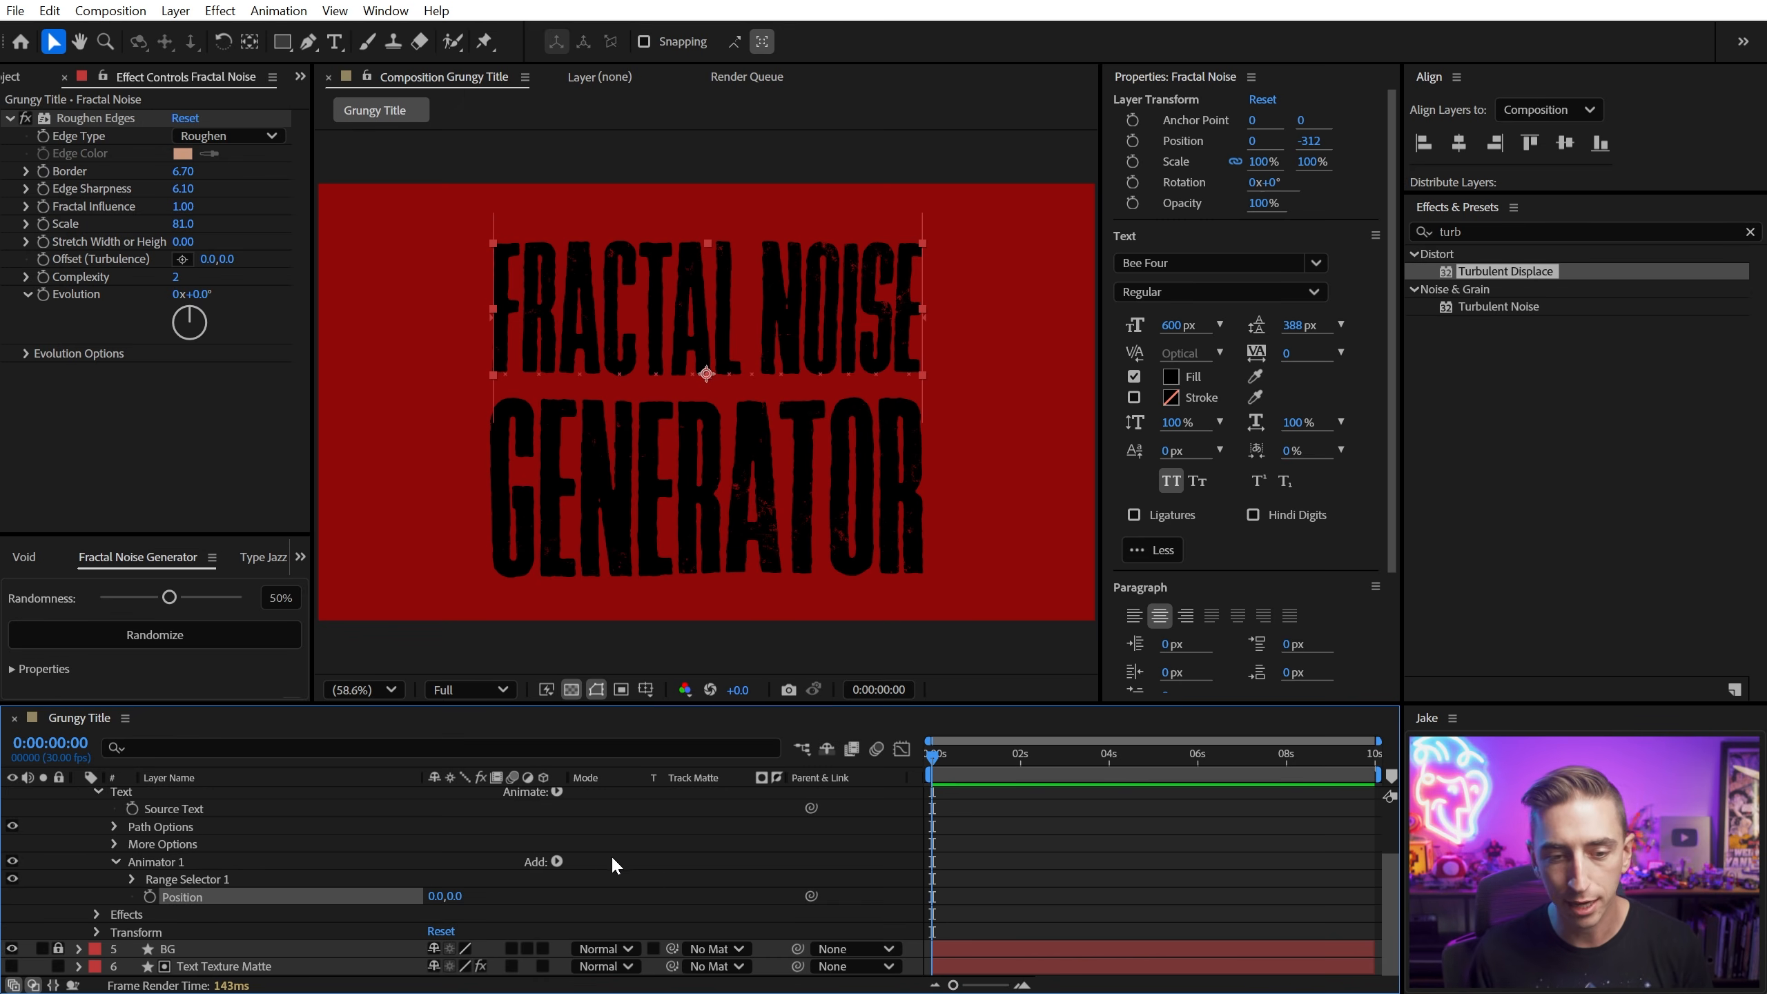
pyautogui.click(557, 862)
pyautogui.moveTo(592, 870)
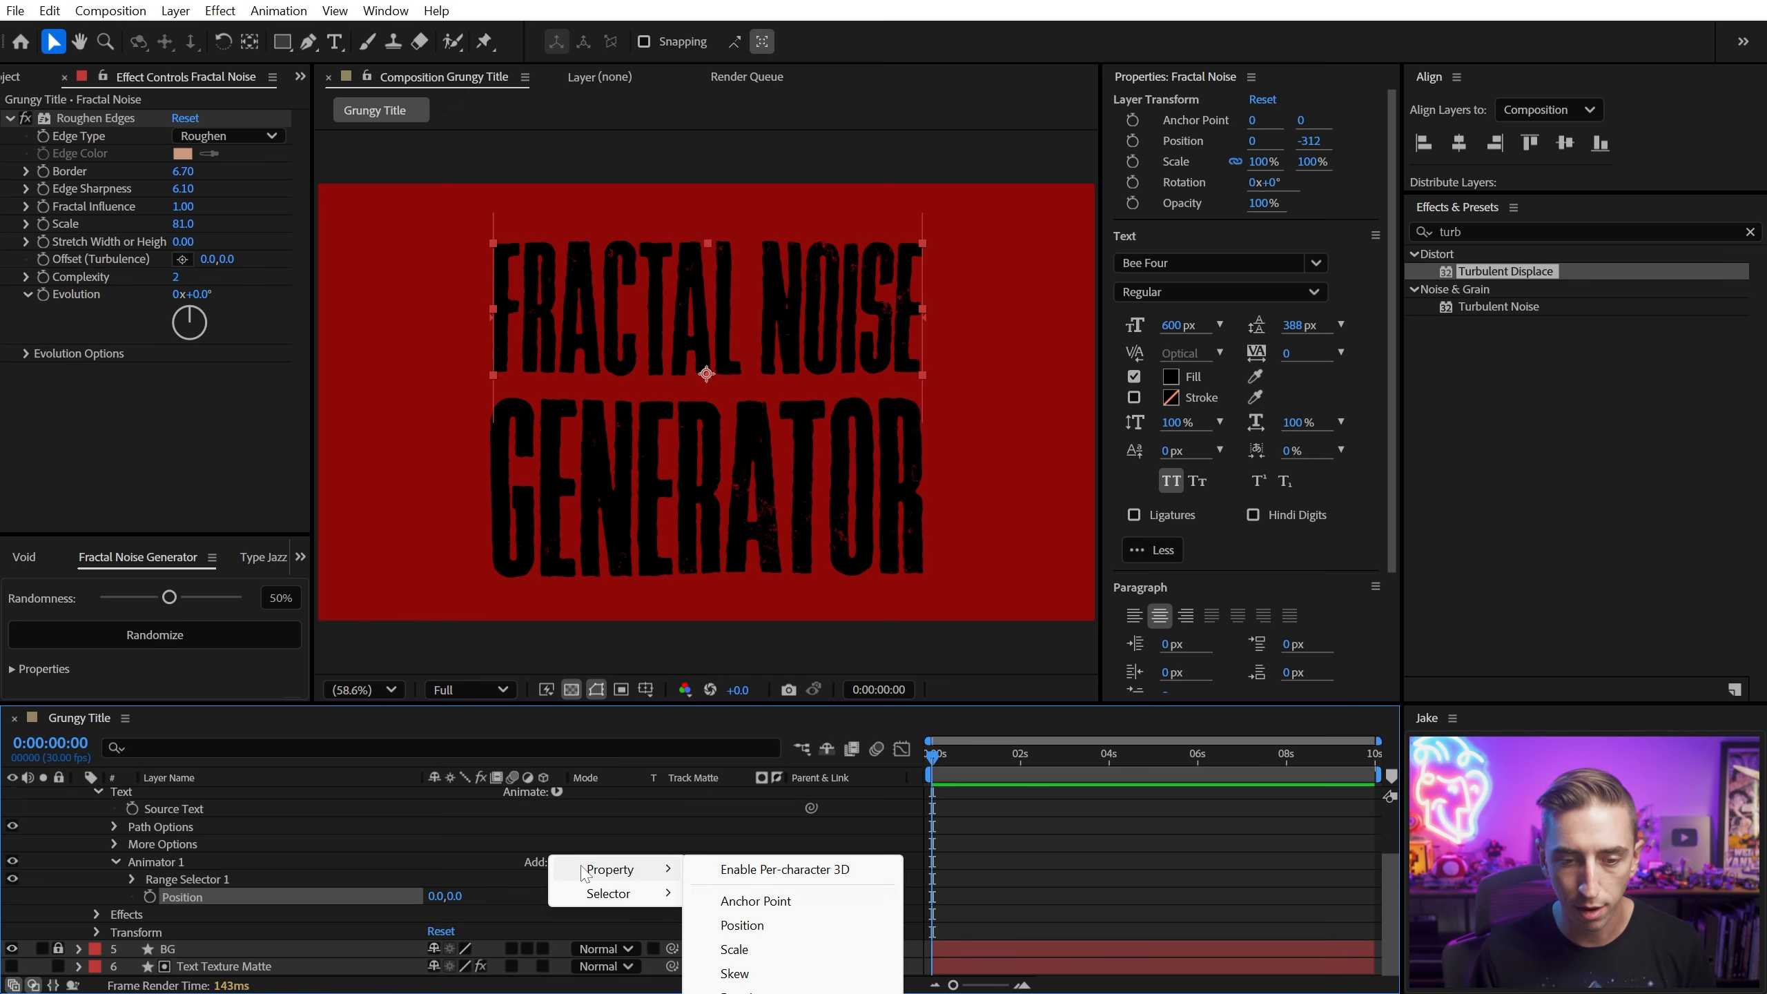
pyautogui.click(414, 861)
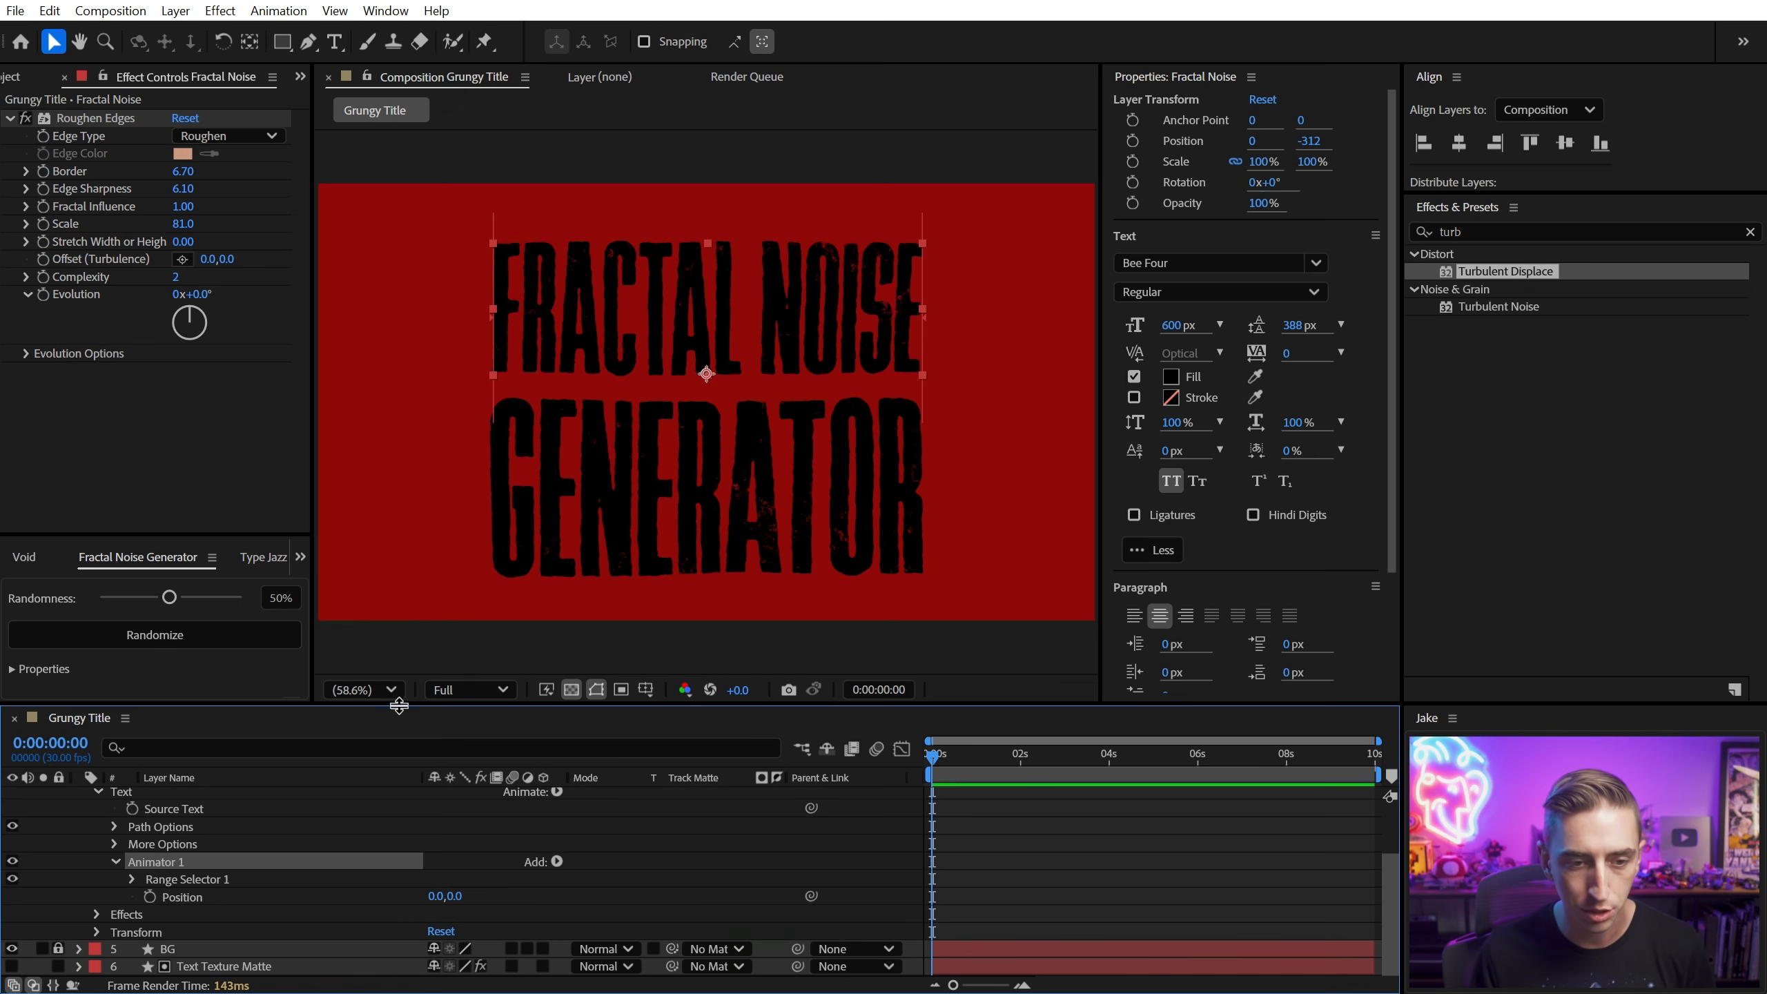
# Step: Enlarge the timeline area, add a Rotation property to the Fractal Noise layer's Animator 1, and select its Range Selector 1
pyautogui.moveTo(392, 705); pyautogui.dragTo(392, 604)
pyautogui.click(557, 838)
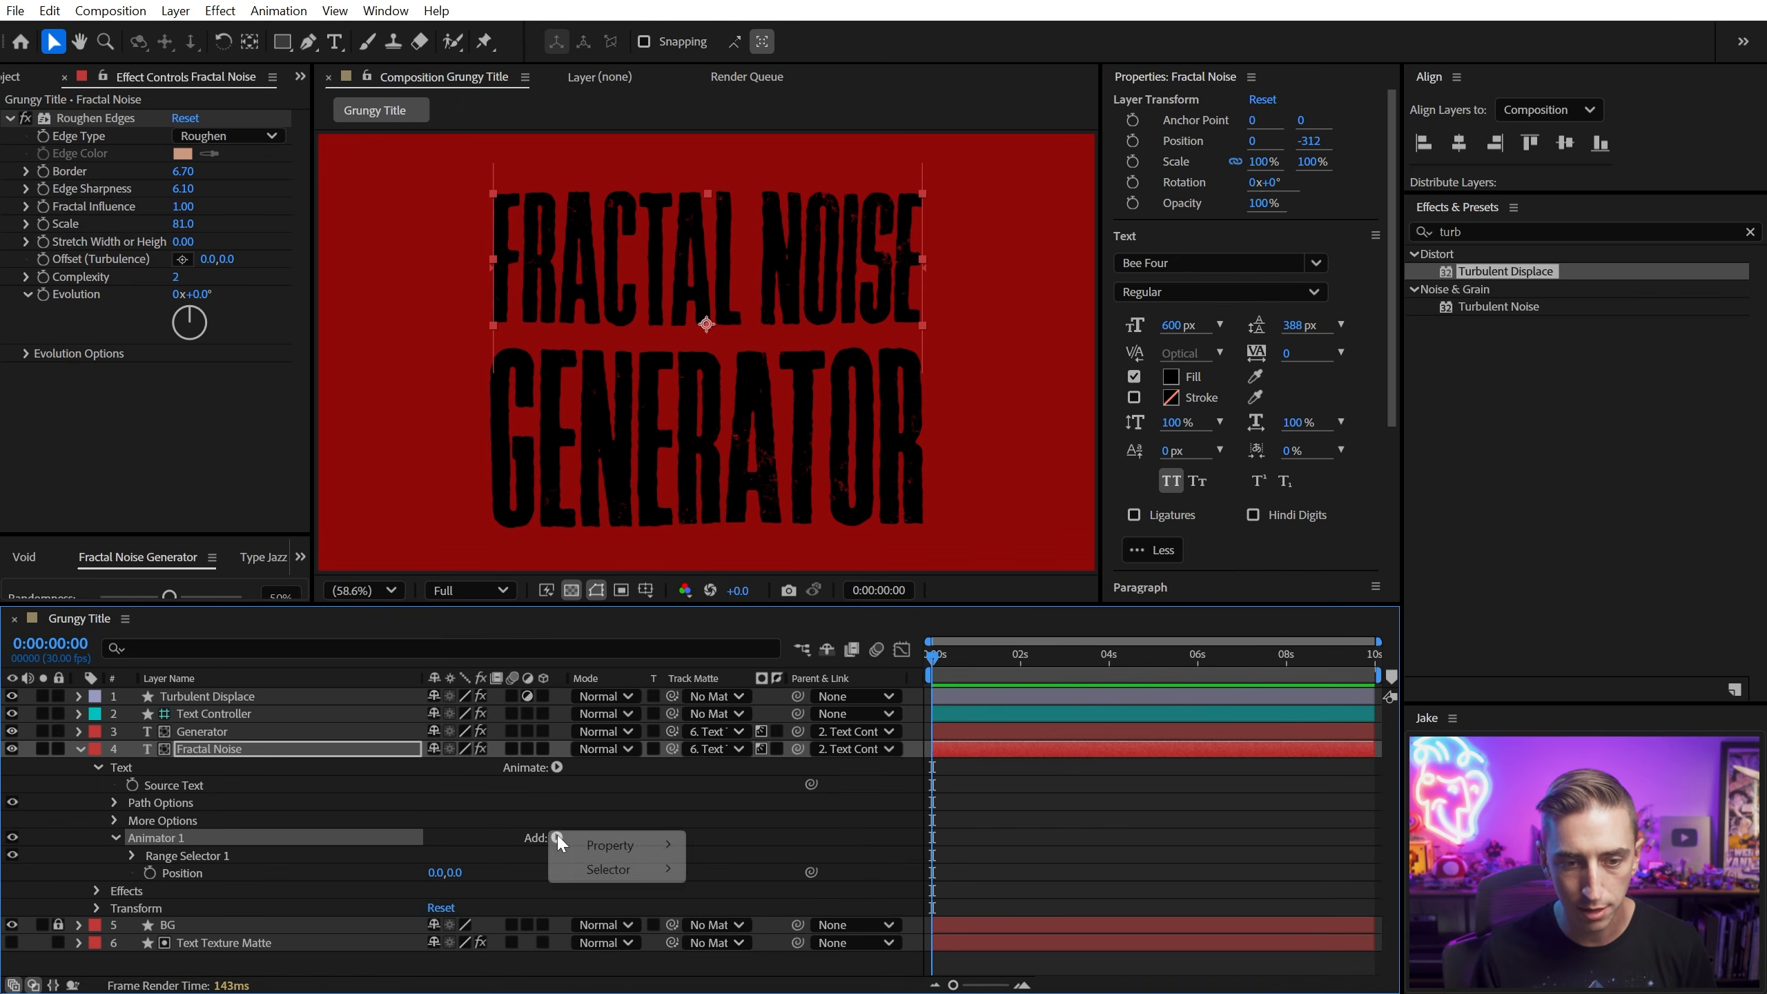
pyautogui.moveTo(602, 855)
pyautogui.click(802, 973)
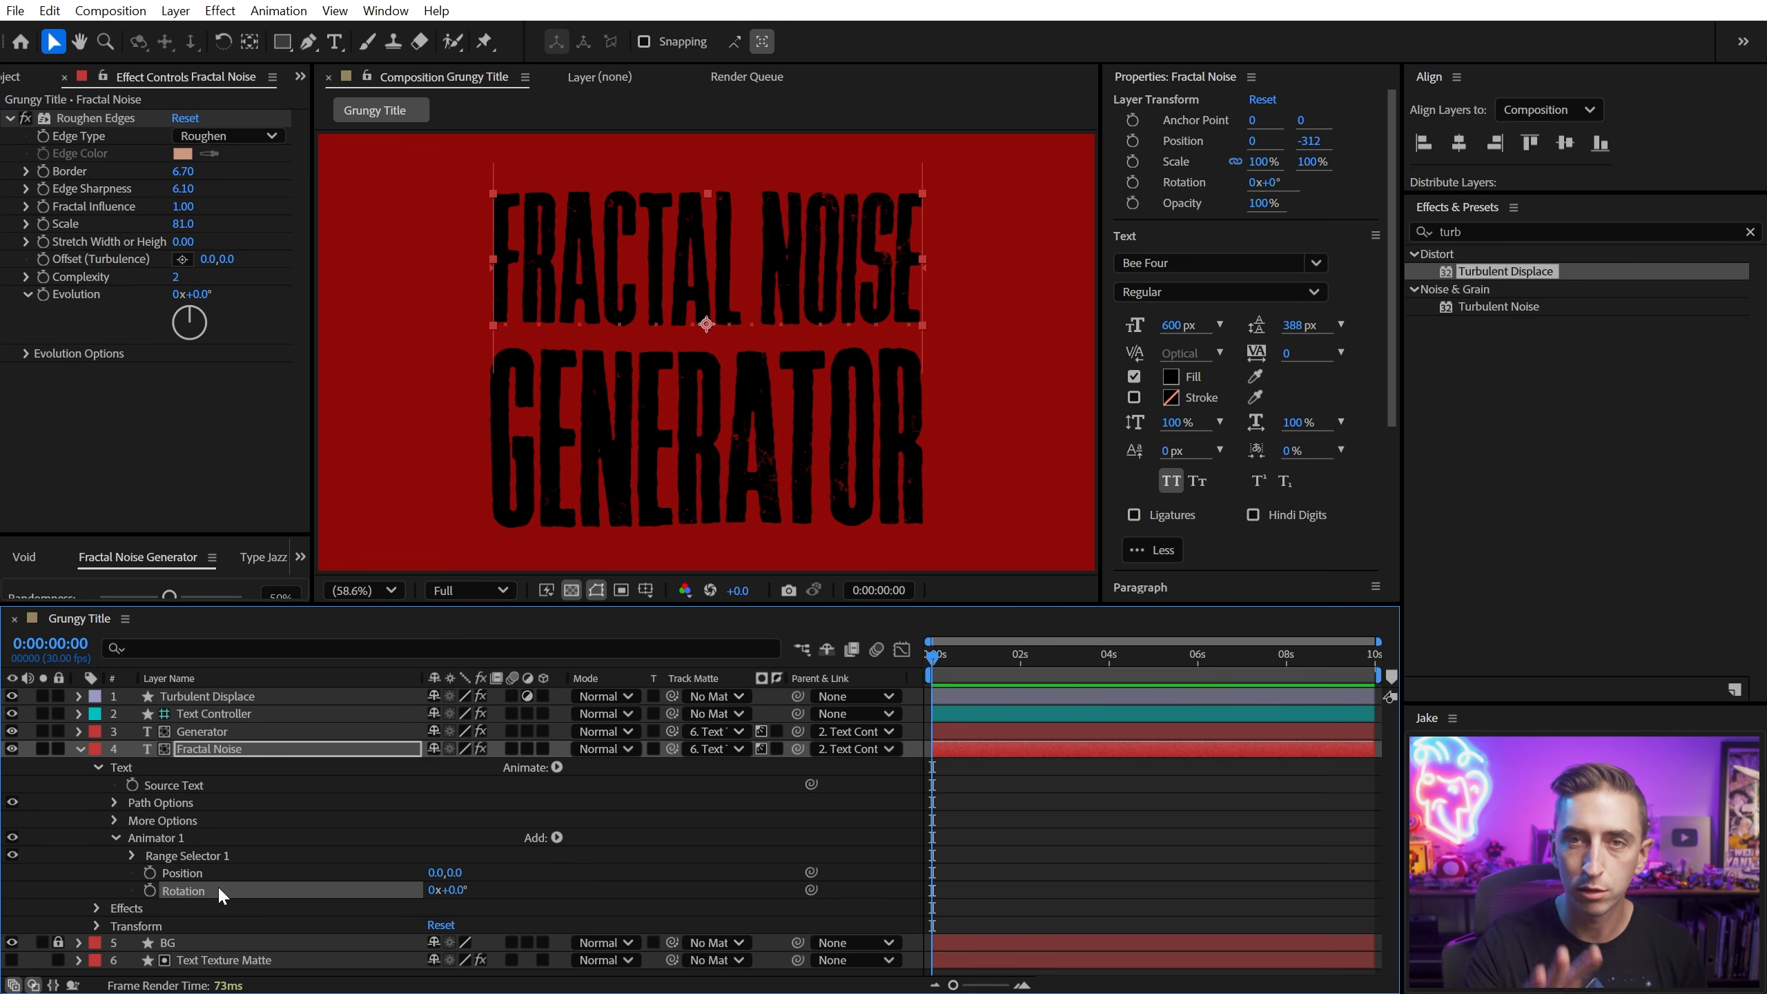
pyautogui.click(167, 862)
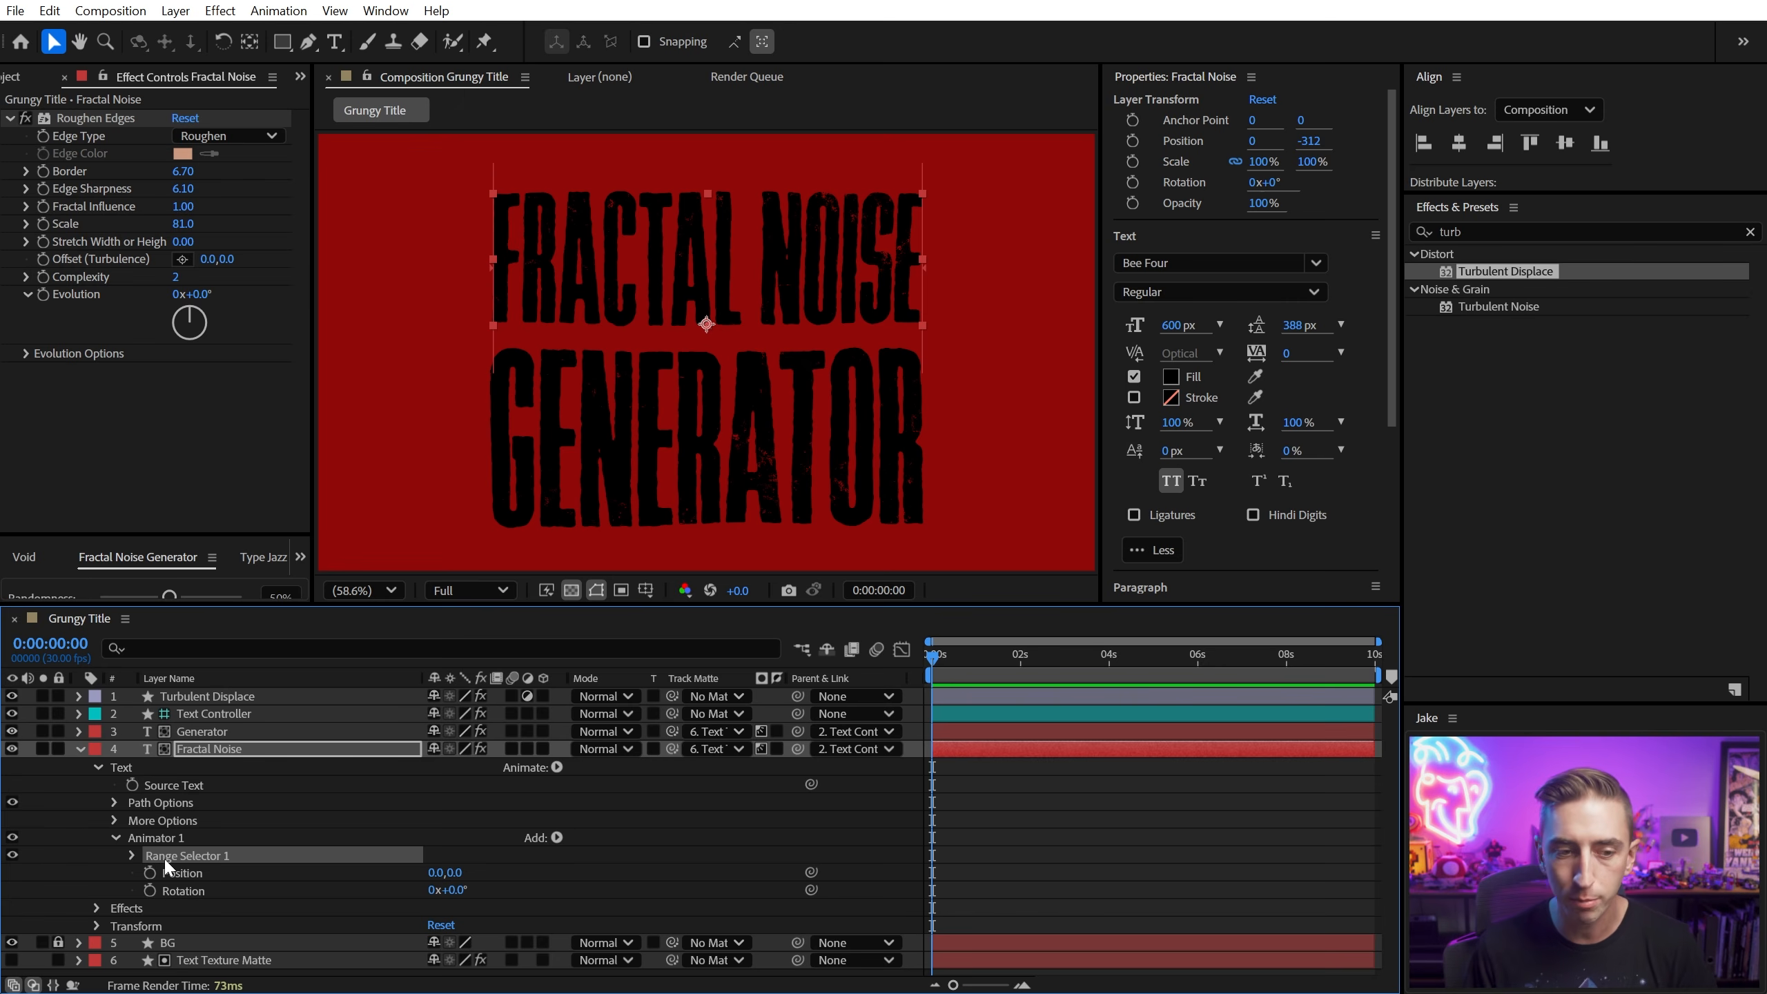
# Step: Replace the range selector in the Fractal Noise layer's Animator 1 with a Wiggly selector
pyautogui.press('Delete')
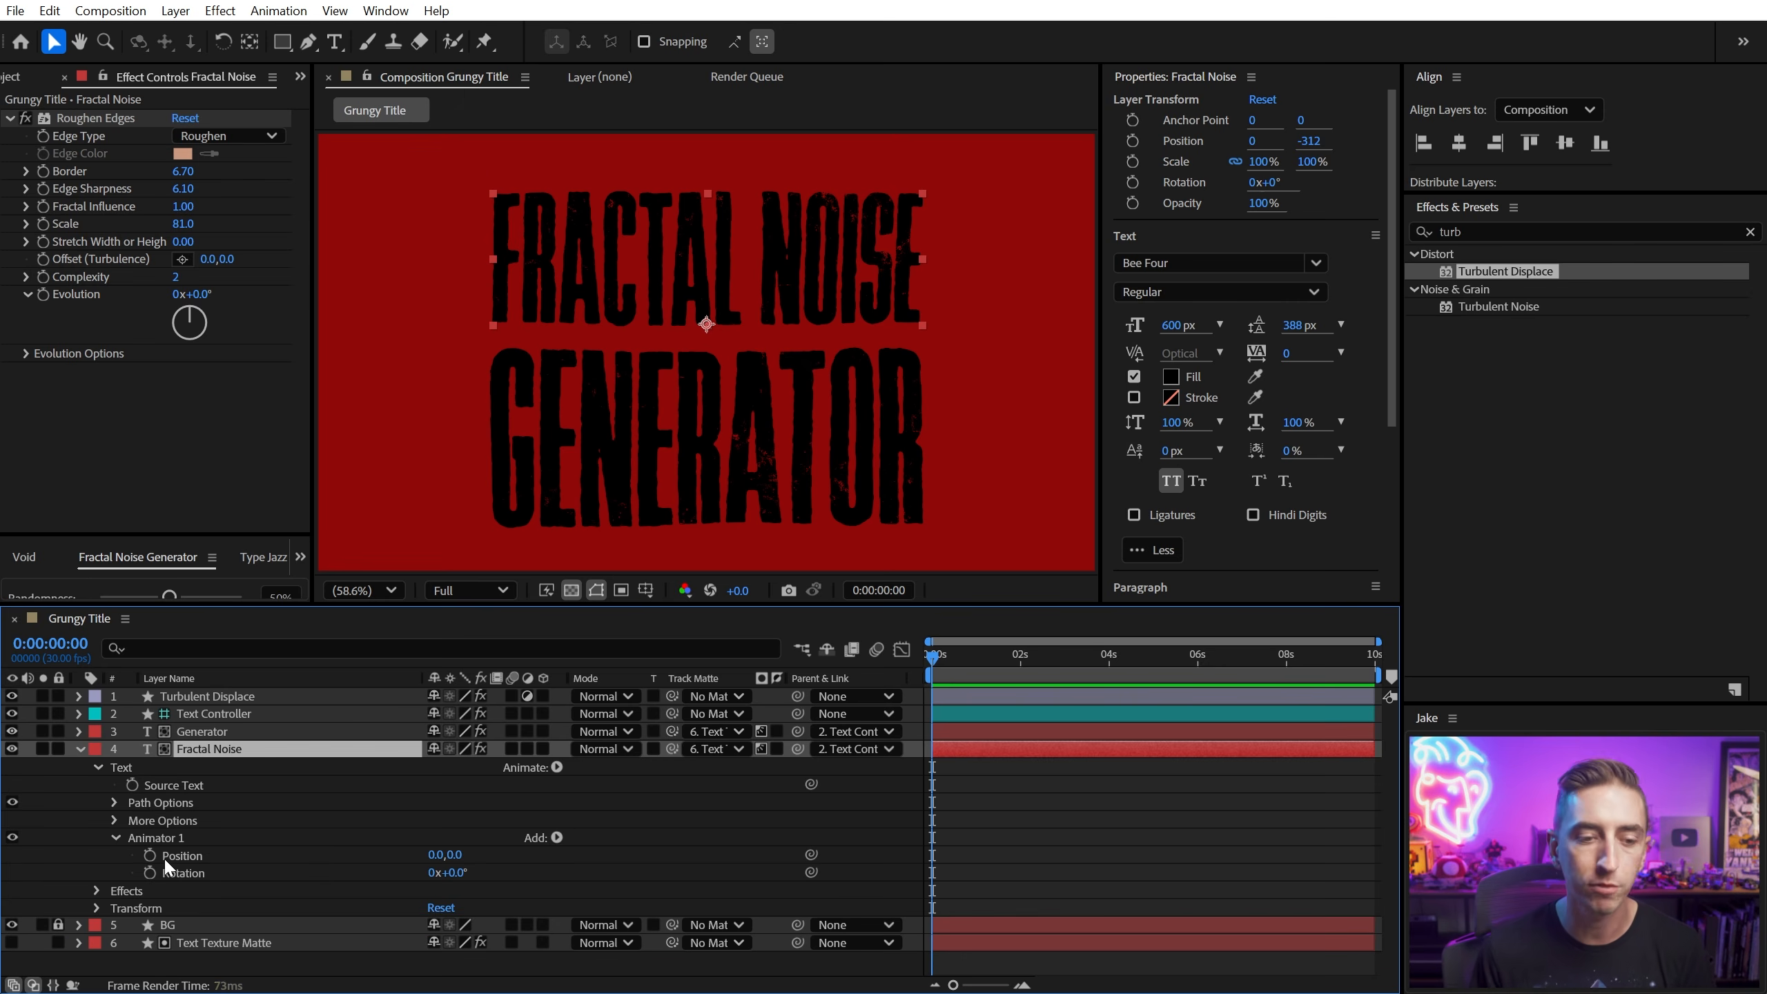
pyautogui.click(557, 839)
pyautogui.moveTo(589, 876)
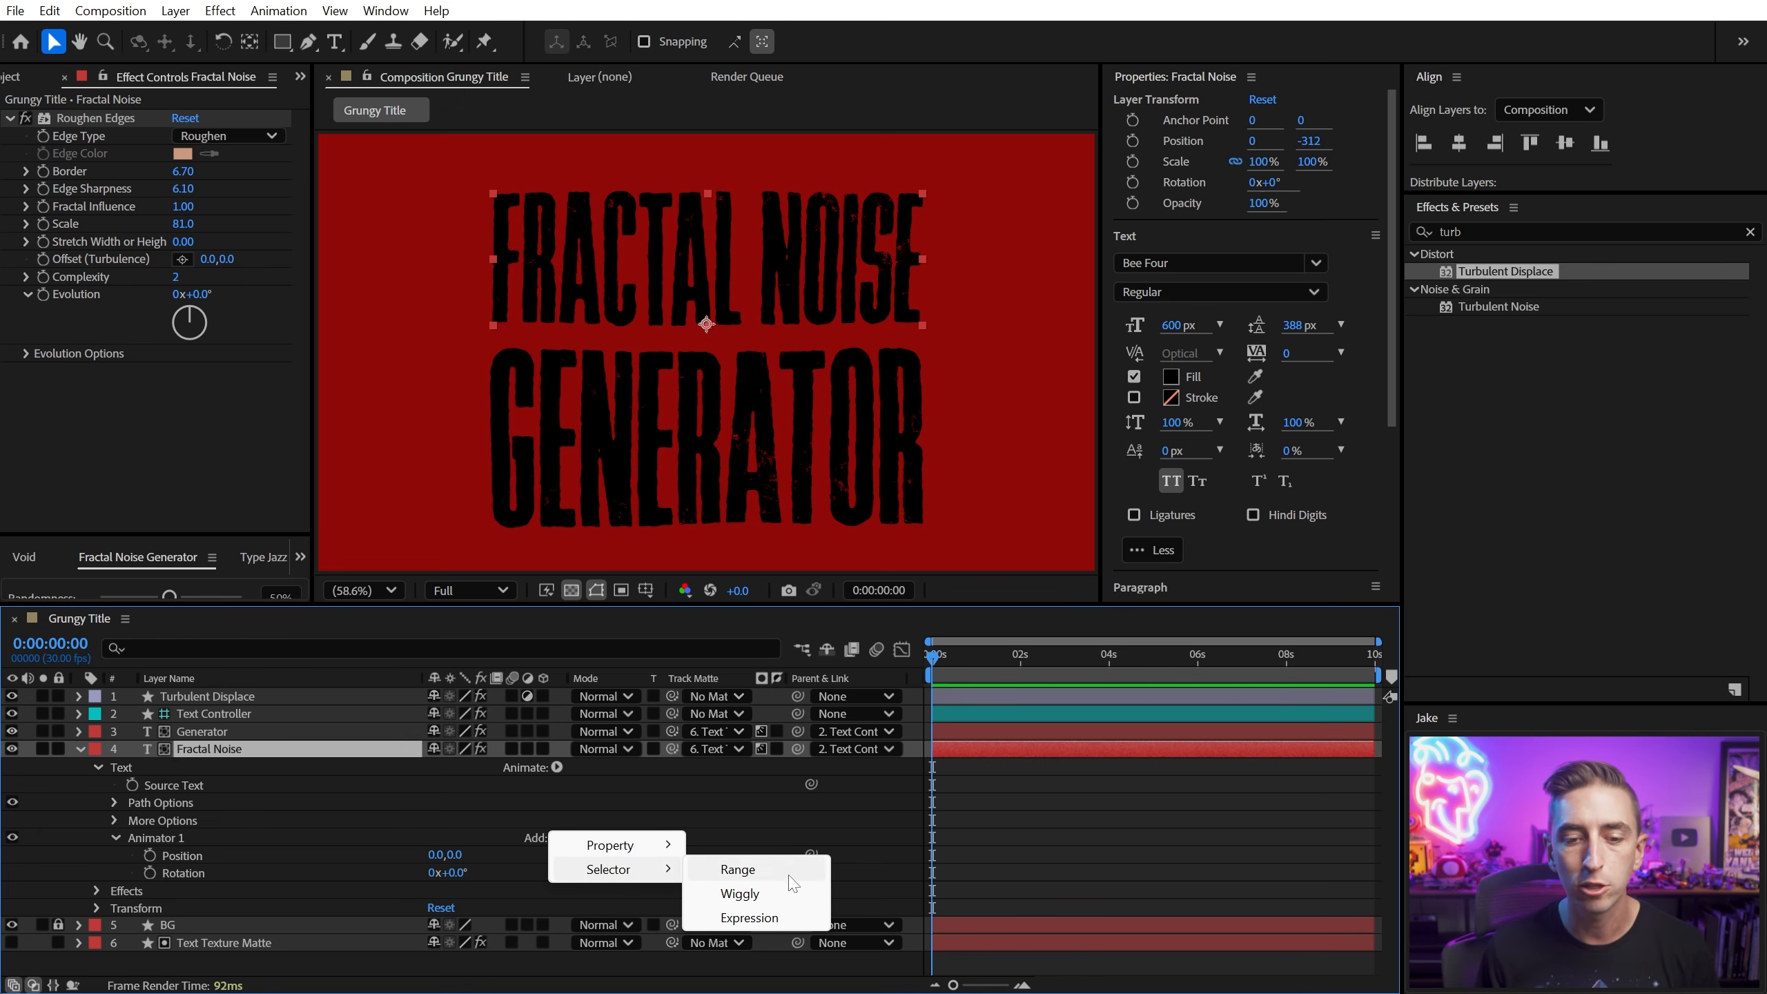
pyautogui.click(740, 894)
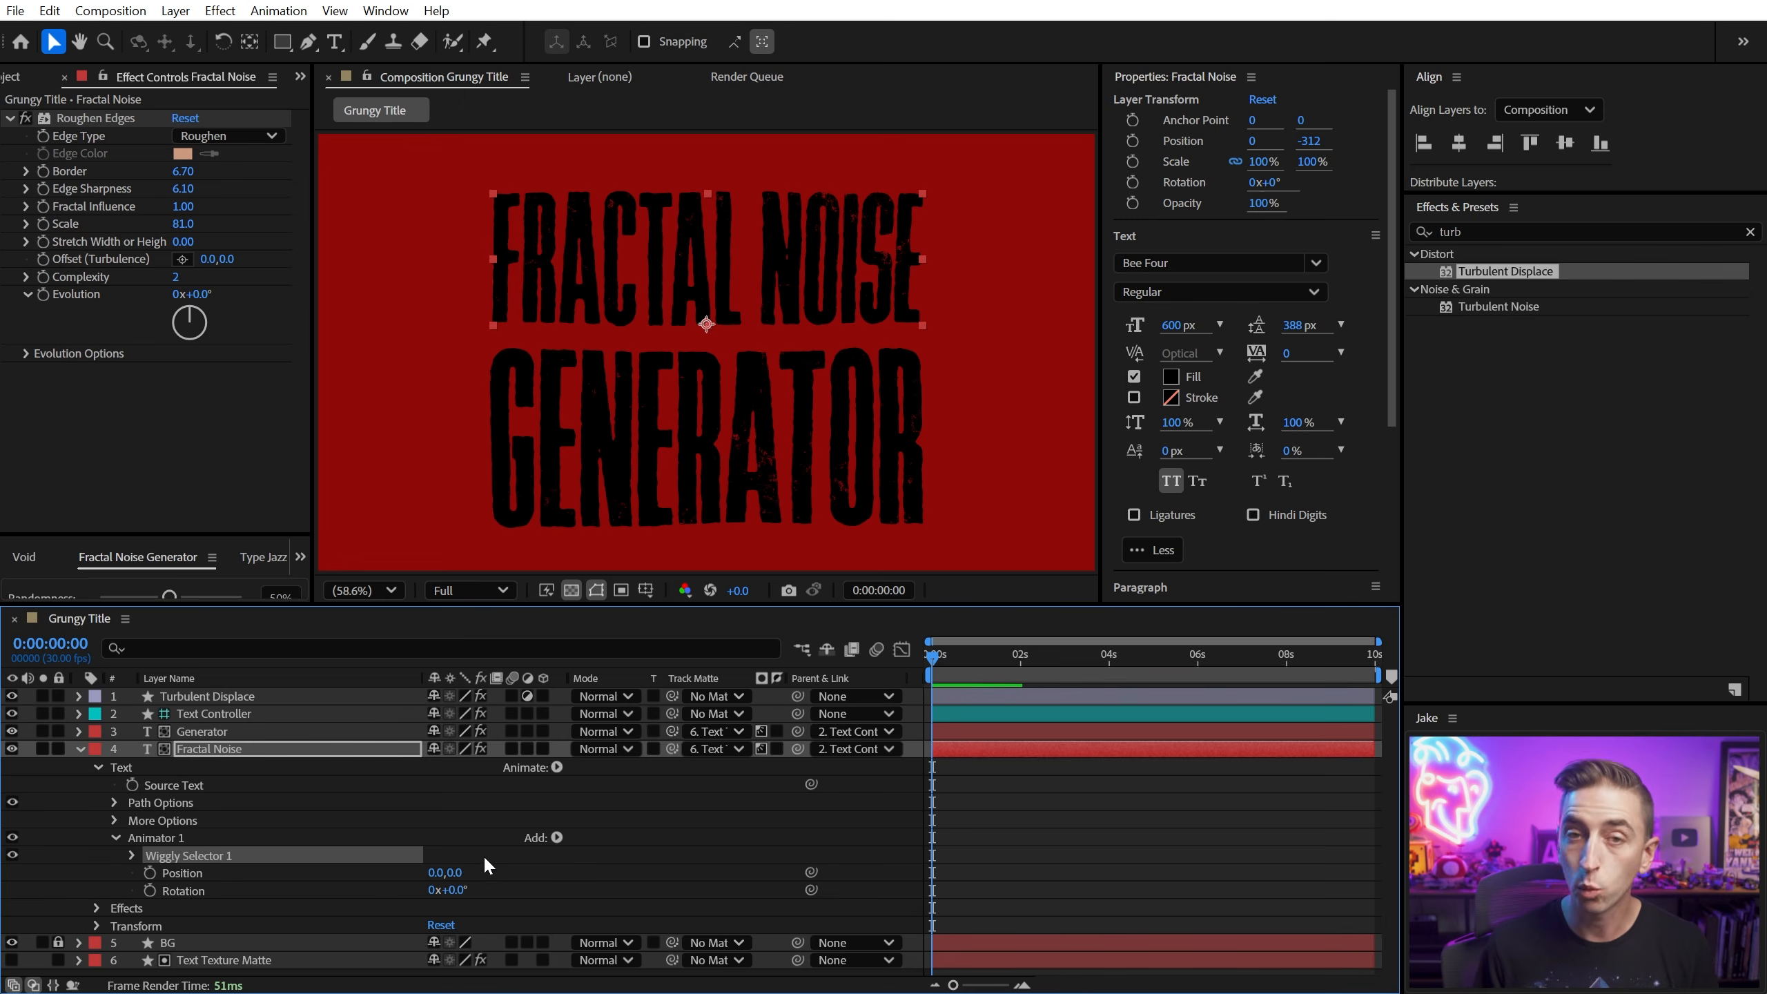
# Step: Set Animator 1's vertical Position to 18 and preview the wiggling letters
pyautogui.moveTo(459, 872); pyautogui.dragTo(472, 874)
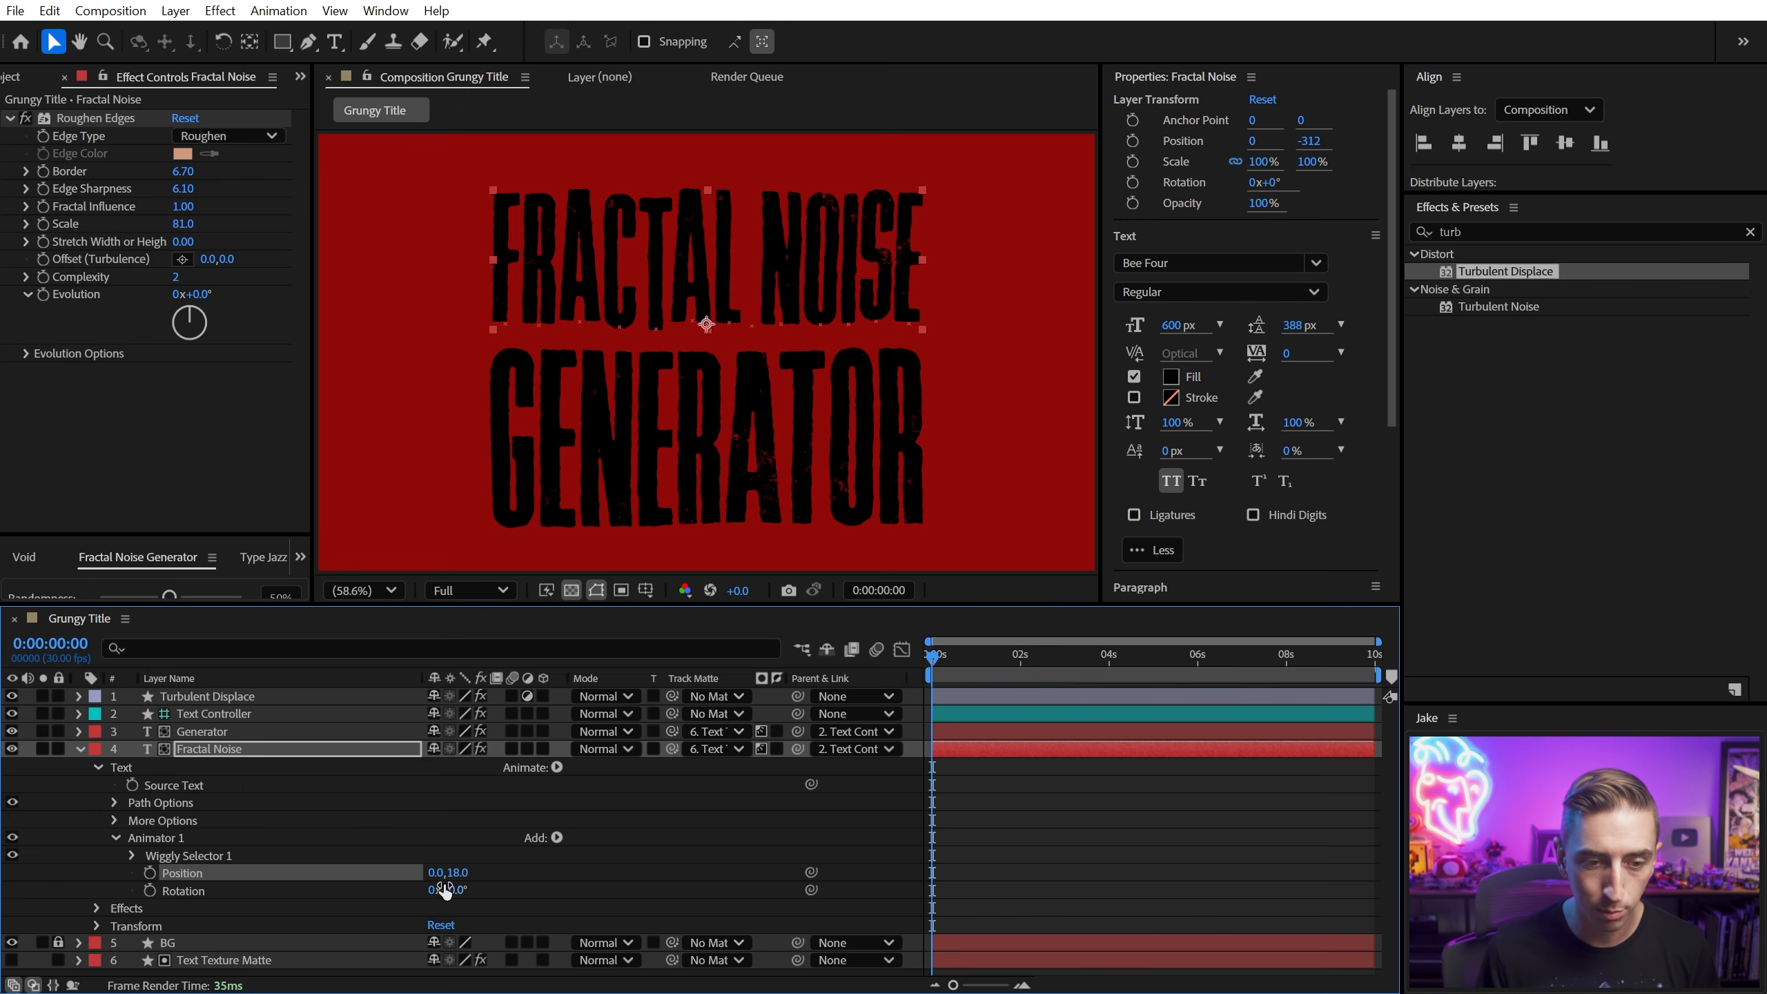
pyautogui.click(194, 857)
pyautogui.press('space')
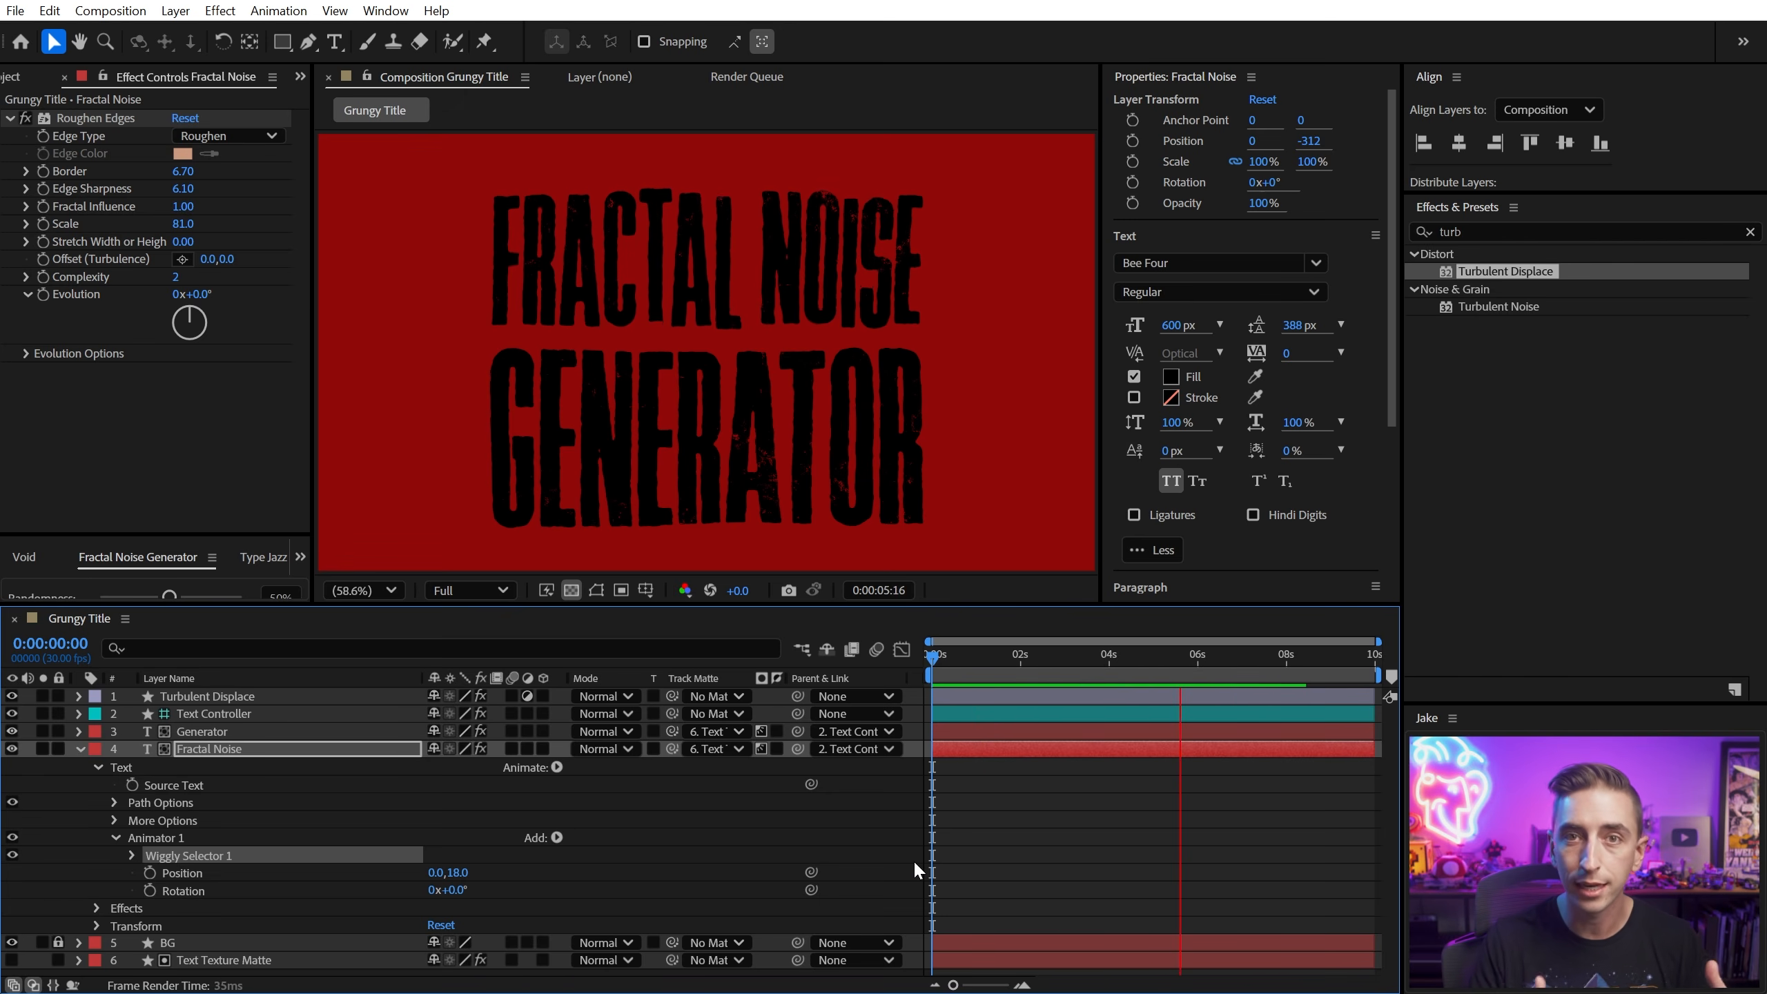
pyautogui.press('space')
pyautogui.press('space')
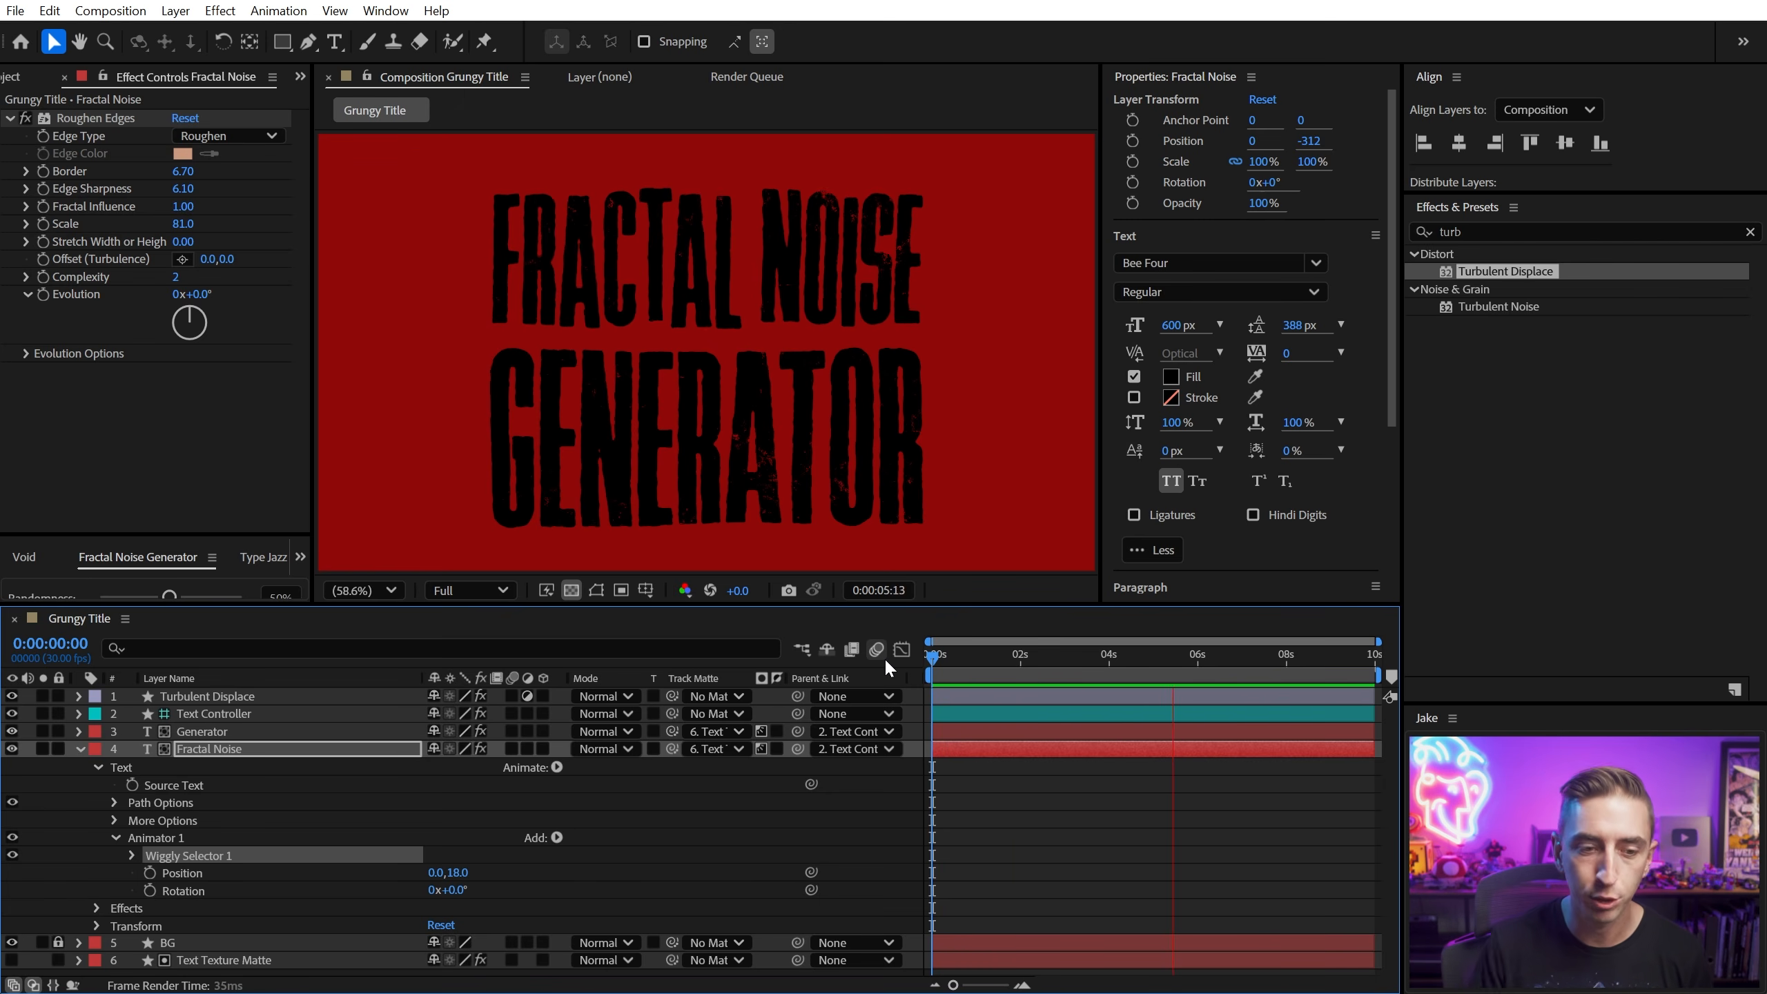
# Step: Set Wiggly Selector 1's Wiggles/Second to 0 and preview the static letter offsets
pyautogui.click(131, 855)
pyautogui.scroll(-3, 135, 856)
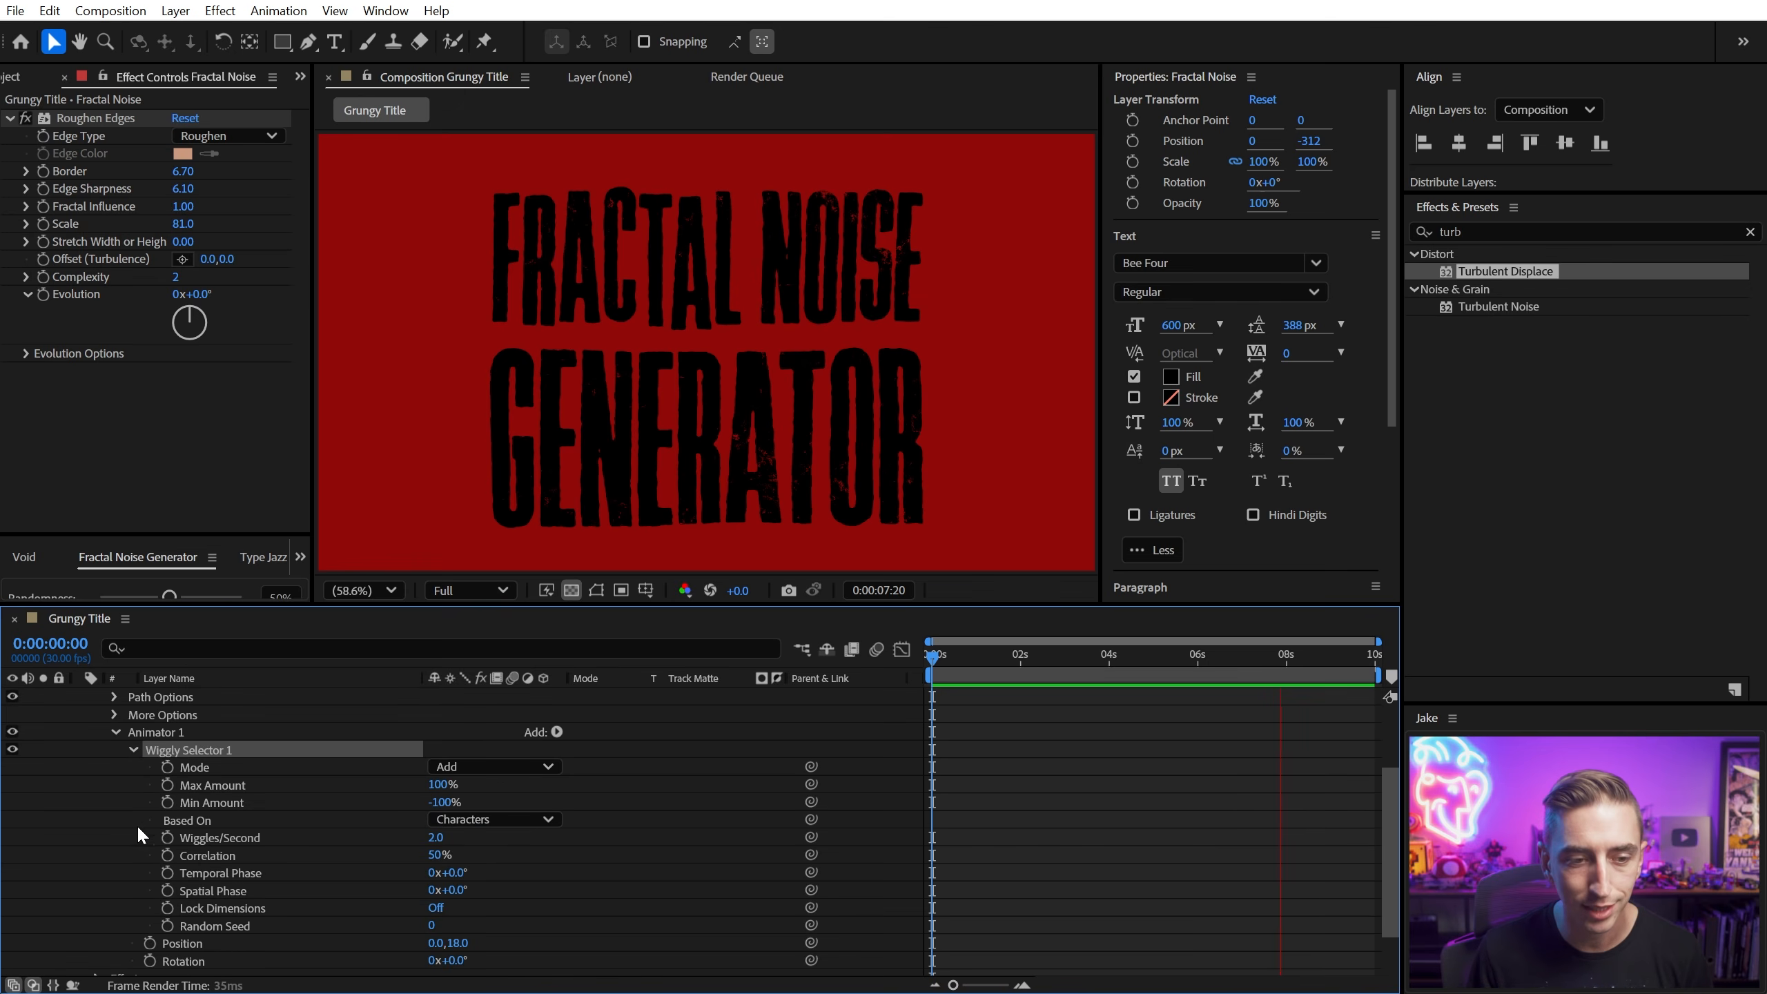
pyautogui.scroll(-2, 229, 773)
pyautogui.click(216, 784)
pyautogui.click(438, 787)
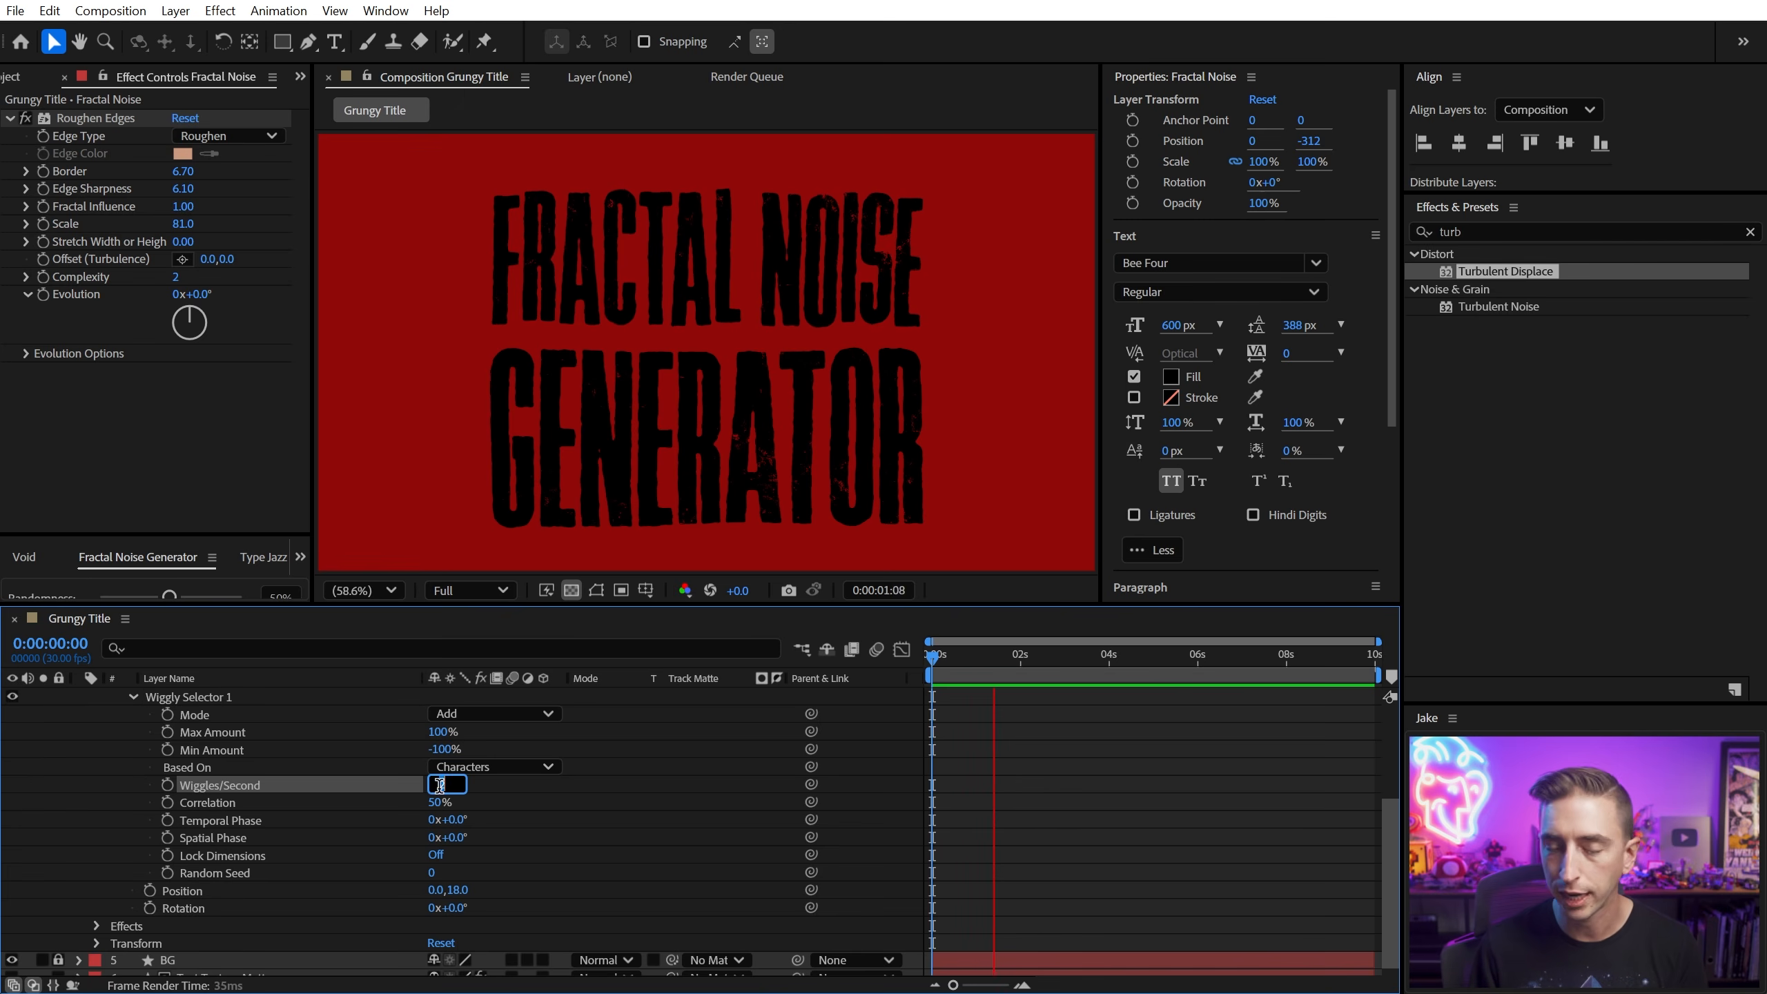
pyautogui.write('0')
pyautogui.press('Return')
pyautogui.press('space')
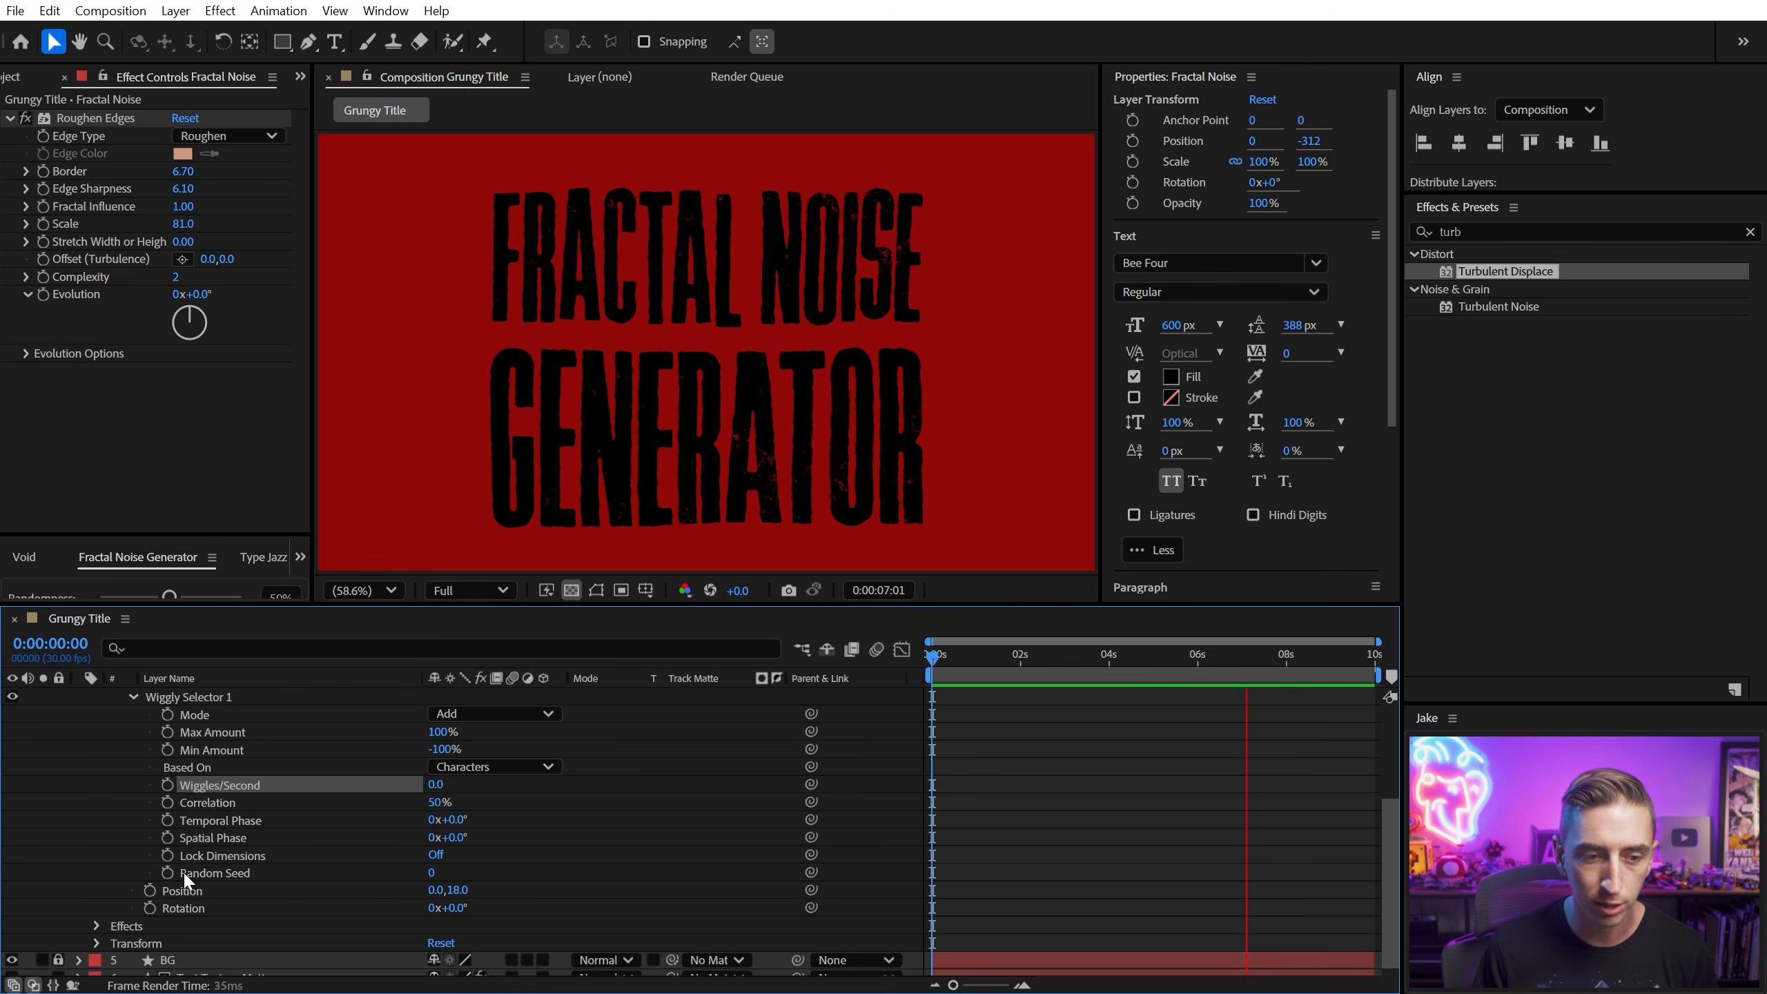
# Step: Compare the title with and without the letter offsets by toggling Animator 1's visibility
pyautogui.scroll(2, 139, 870)
pyautogui.click(16, 735)
pyautogui.click(16, 735)
pyautogui.click(16, 736)
pyautogui.click(16, 735)
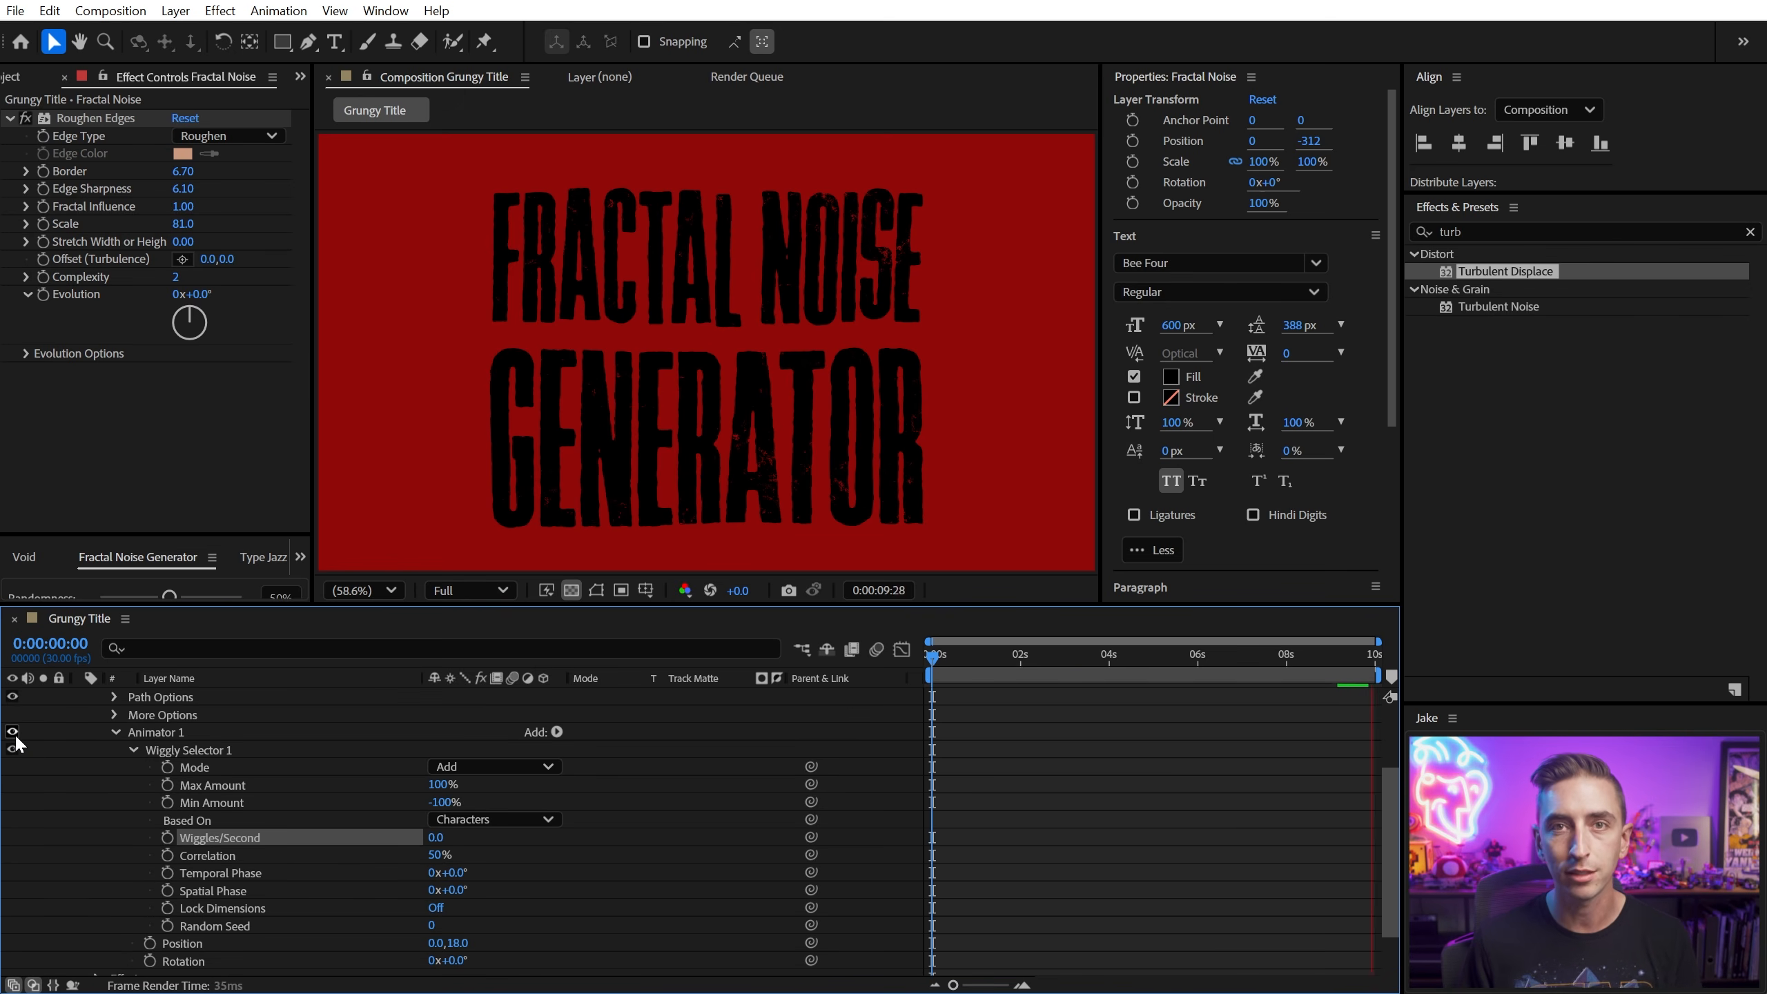
# Step: Stop the preview and try different Random Seed values on Wiggly Selector 1, ending at 312
pyautogui.scroll(-2, 296, 857)
pyautogui.press('space')
pyautogui.click(315, 875)
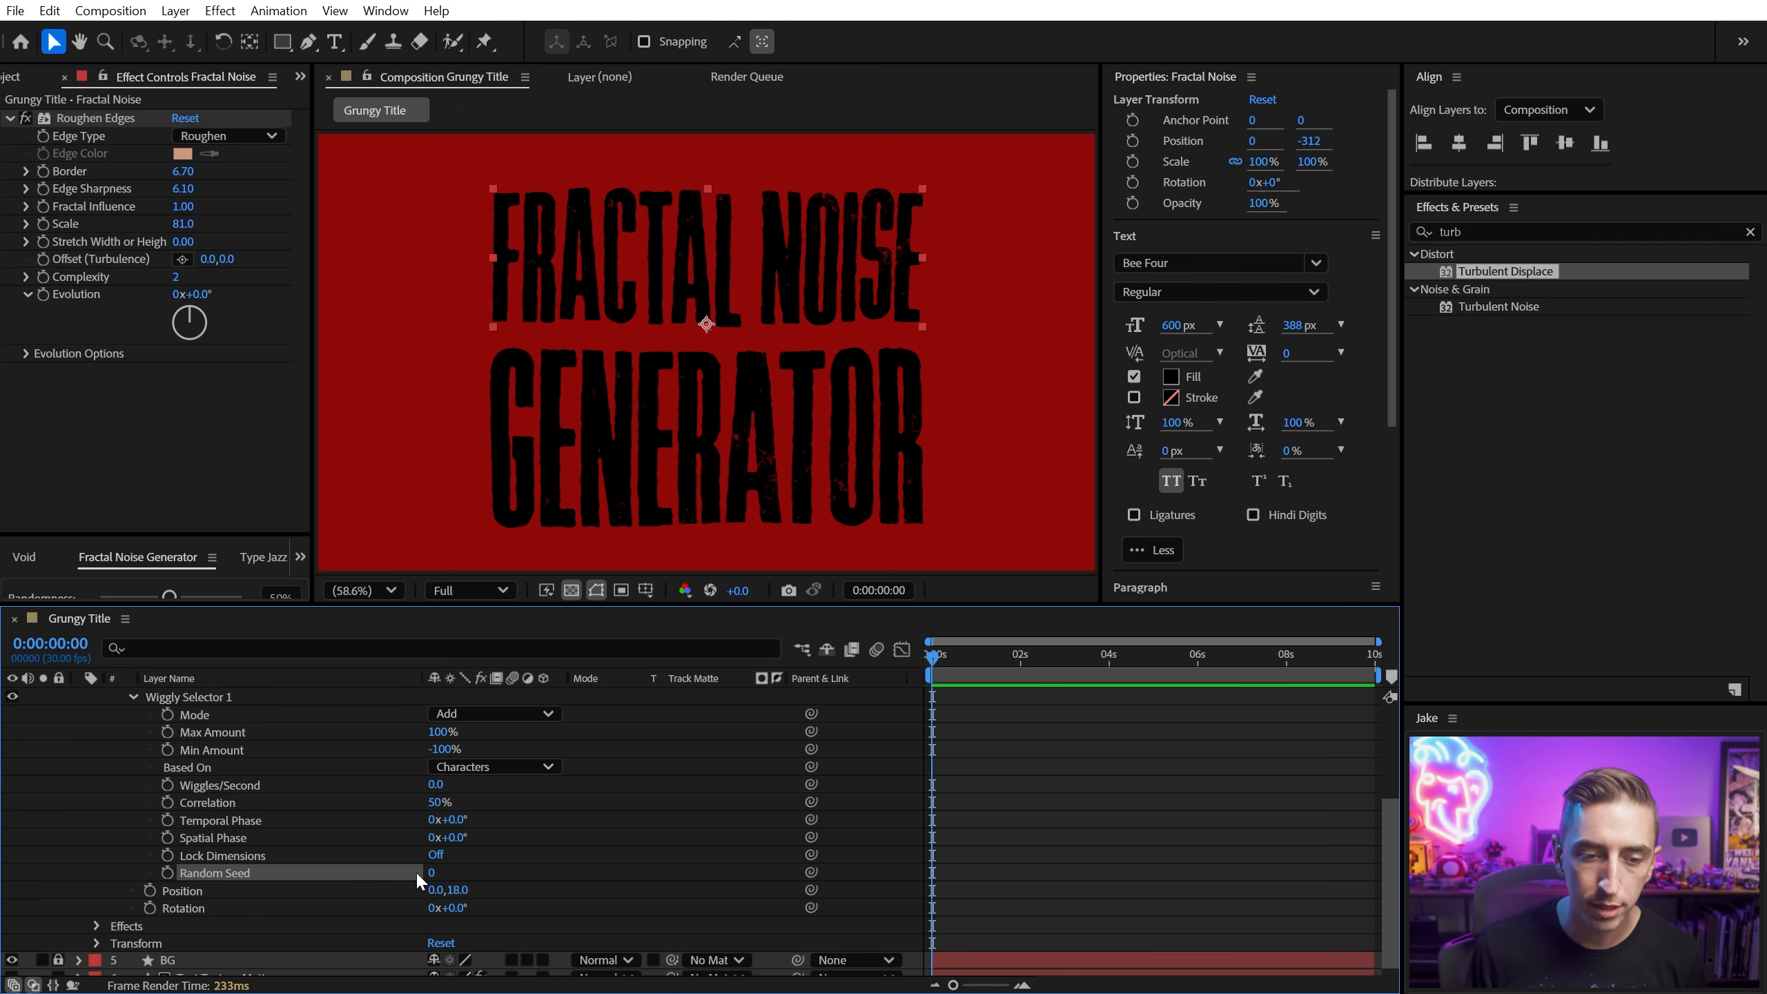
pyautogui.moveTo(428, 871); pyautogui.dragTo(679, 856)
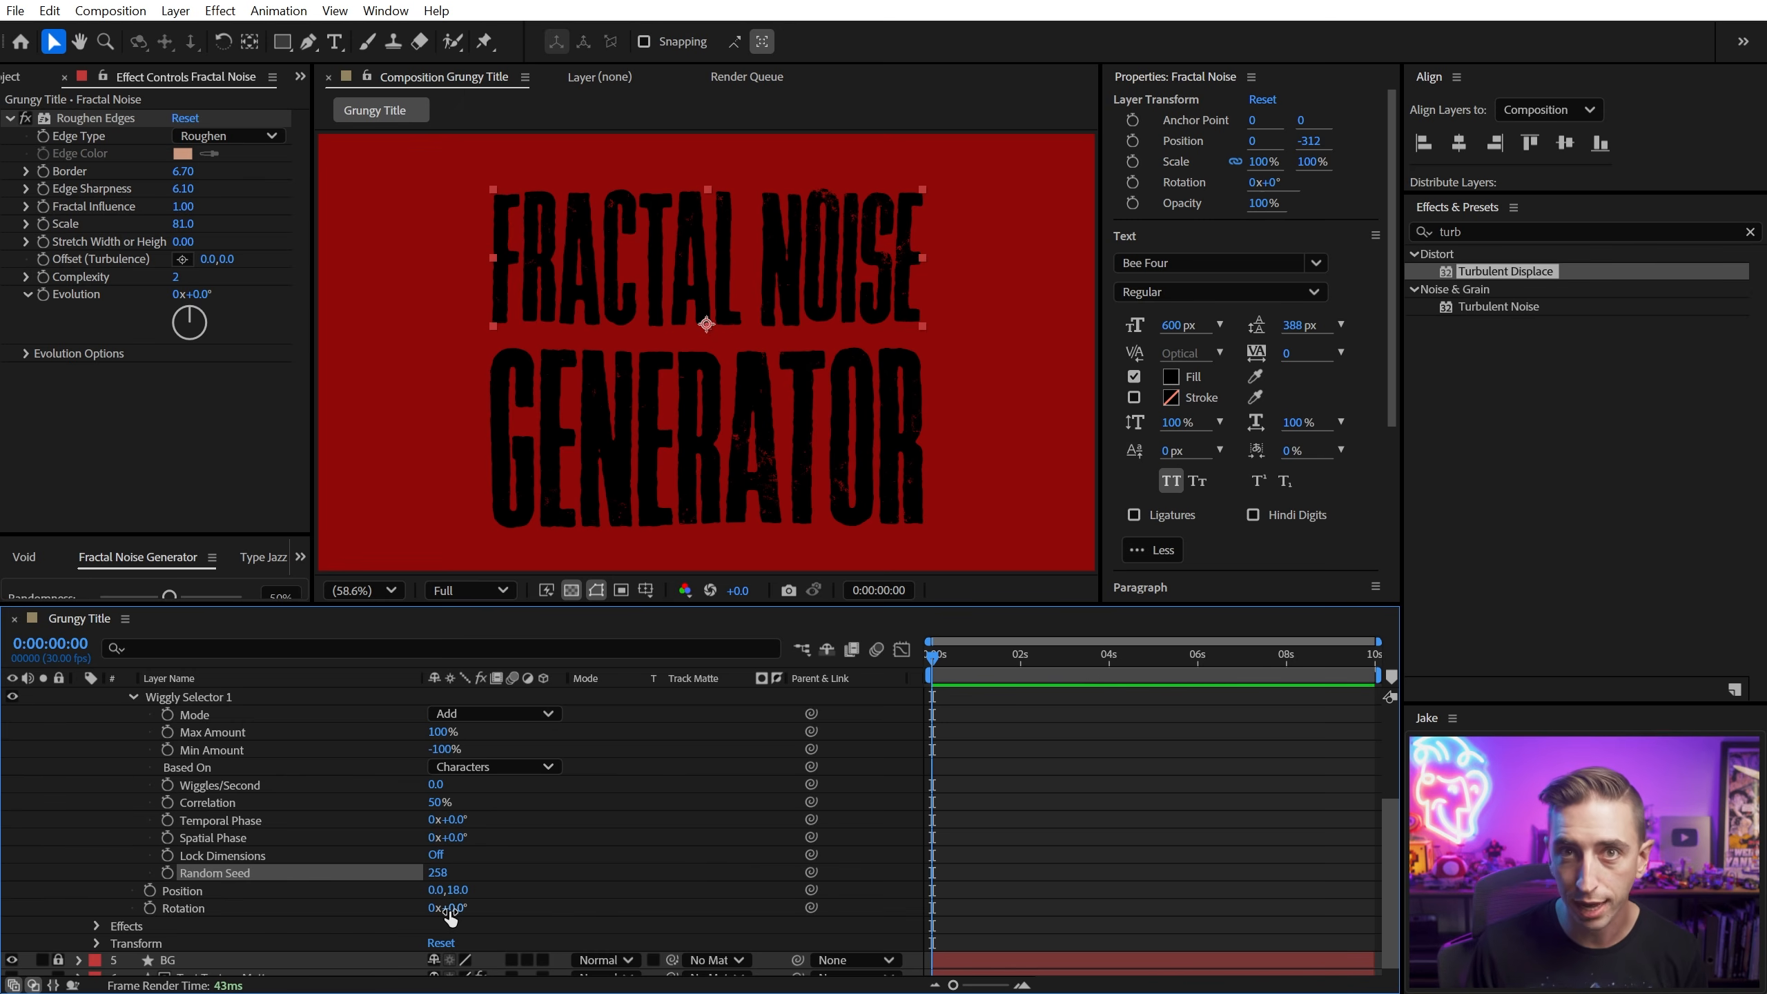
pyautogui.moveTo(437, 873); pyautogui.dragTo(499, 874)
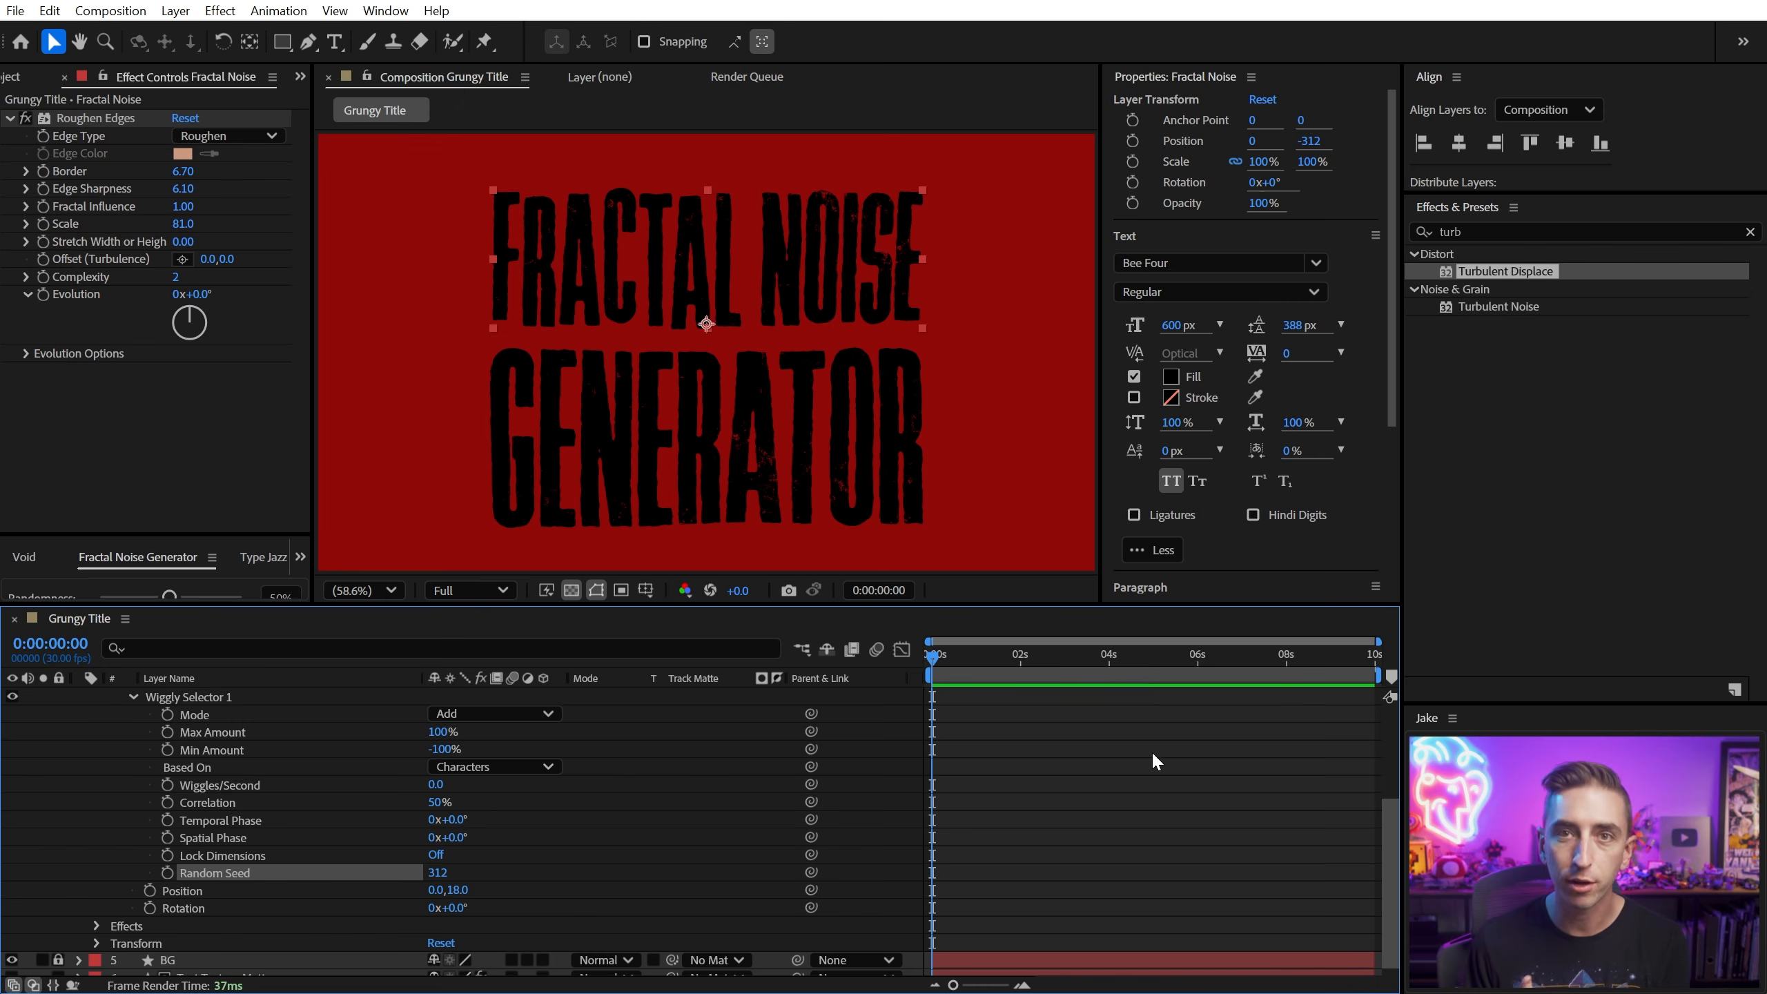
# Step: Add an expression to Wiggly Selector 1's Random Seed that reads random(10000)
pyautogui.keyDown('alt'); pyautogui.click(164, 873); pyautogui.keyUp('alt')
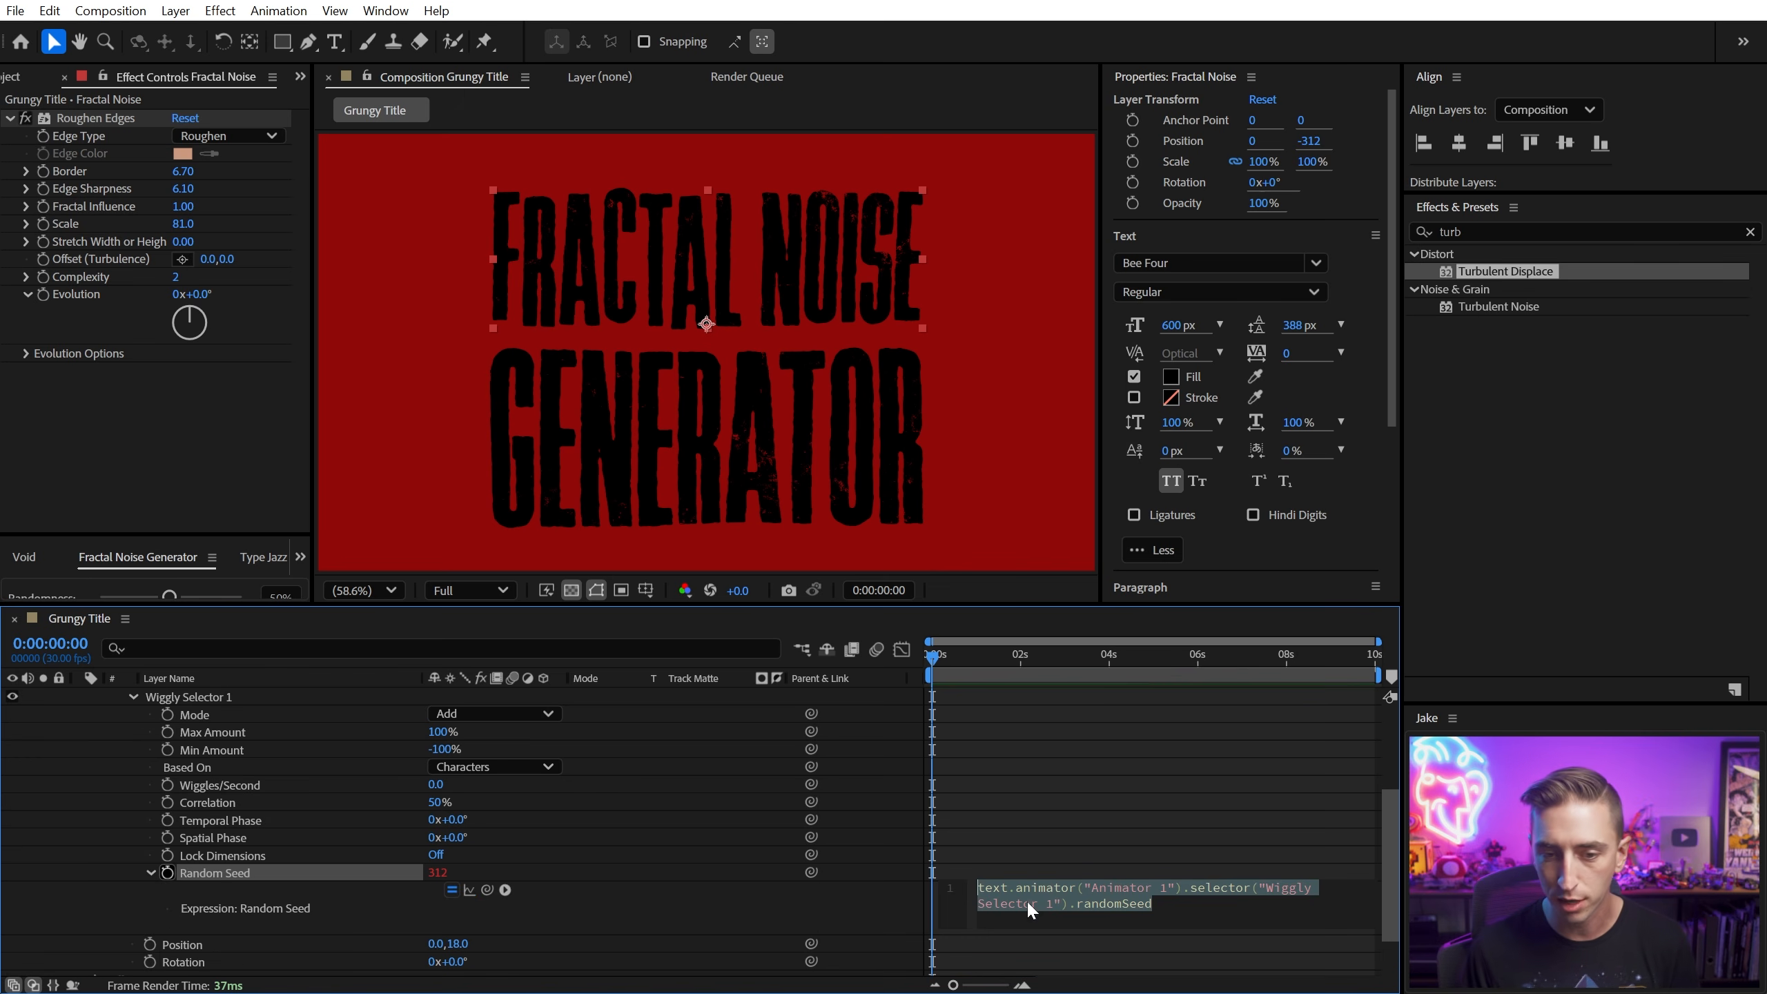
pyautogui.press('BackSpace')
pyautogui.write('random')
pyautogui.press('Return')
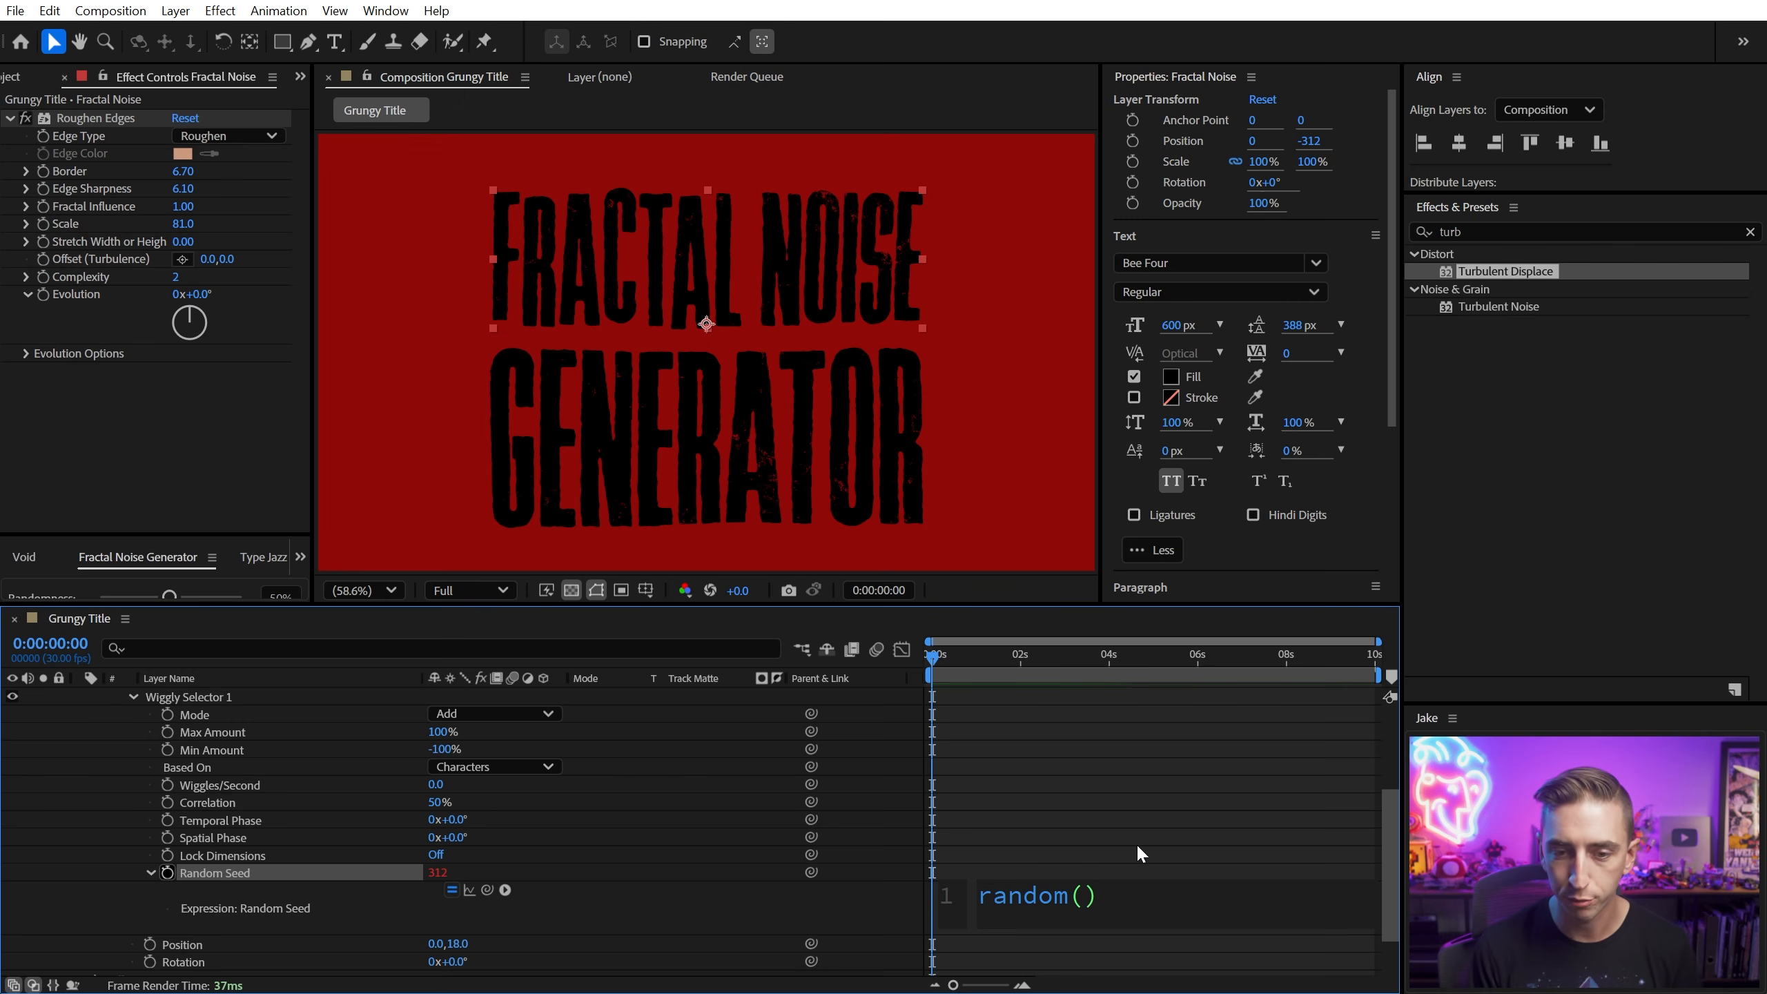
pyautogui.hotkey('ctrl', 'a')
pyautogui.write('rand')
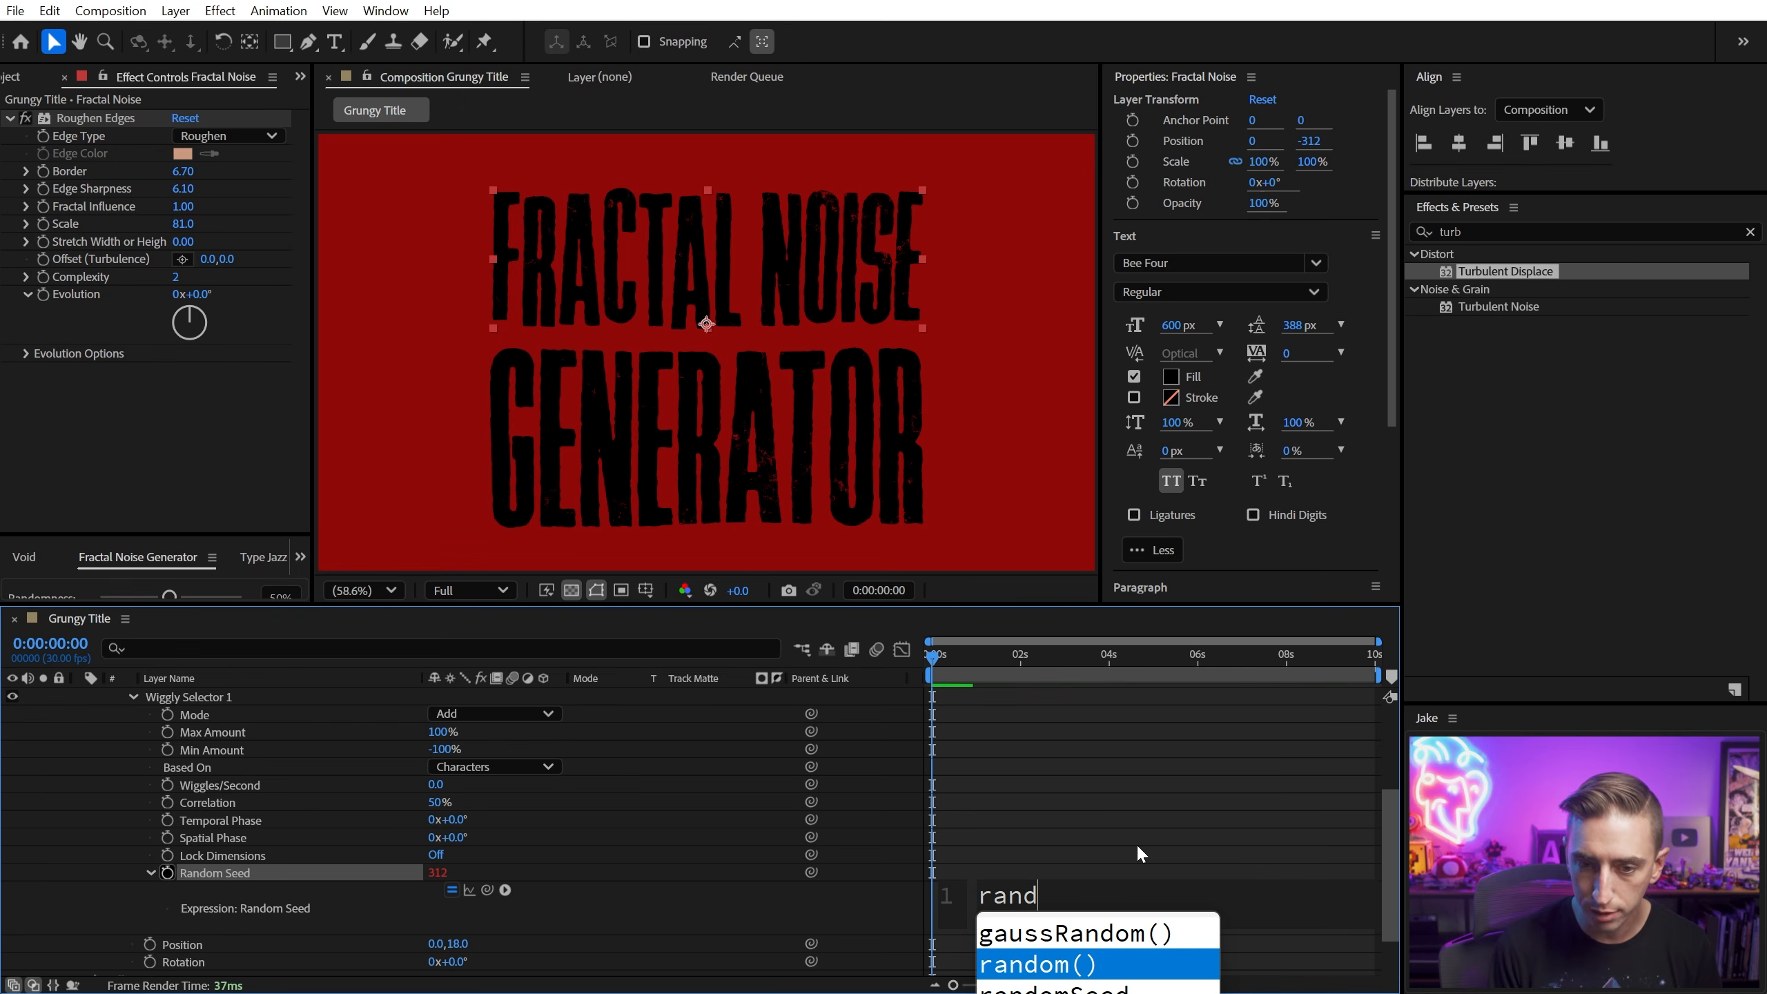
pyautogui.press('Return')
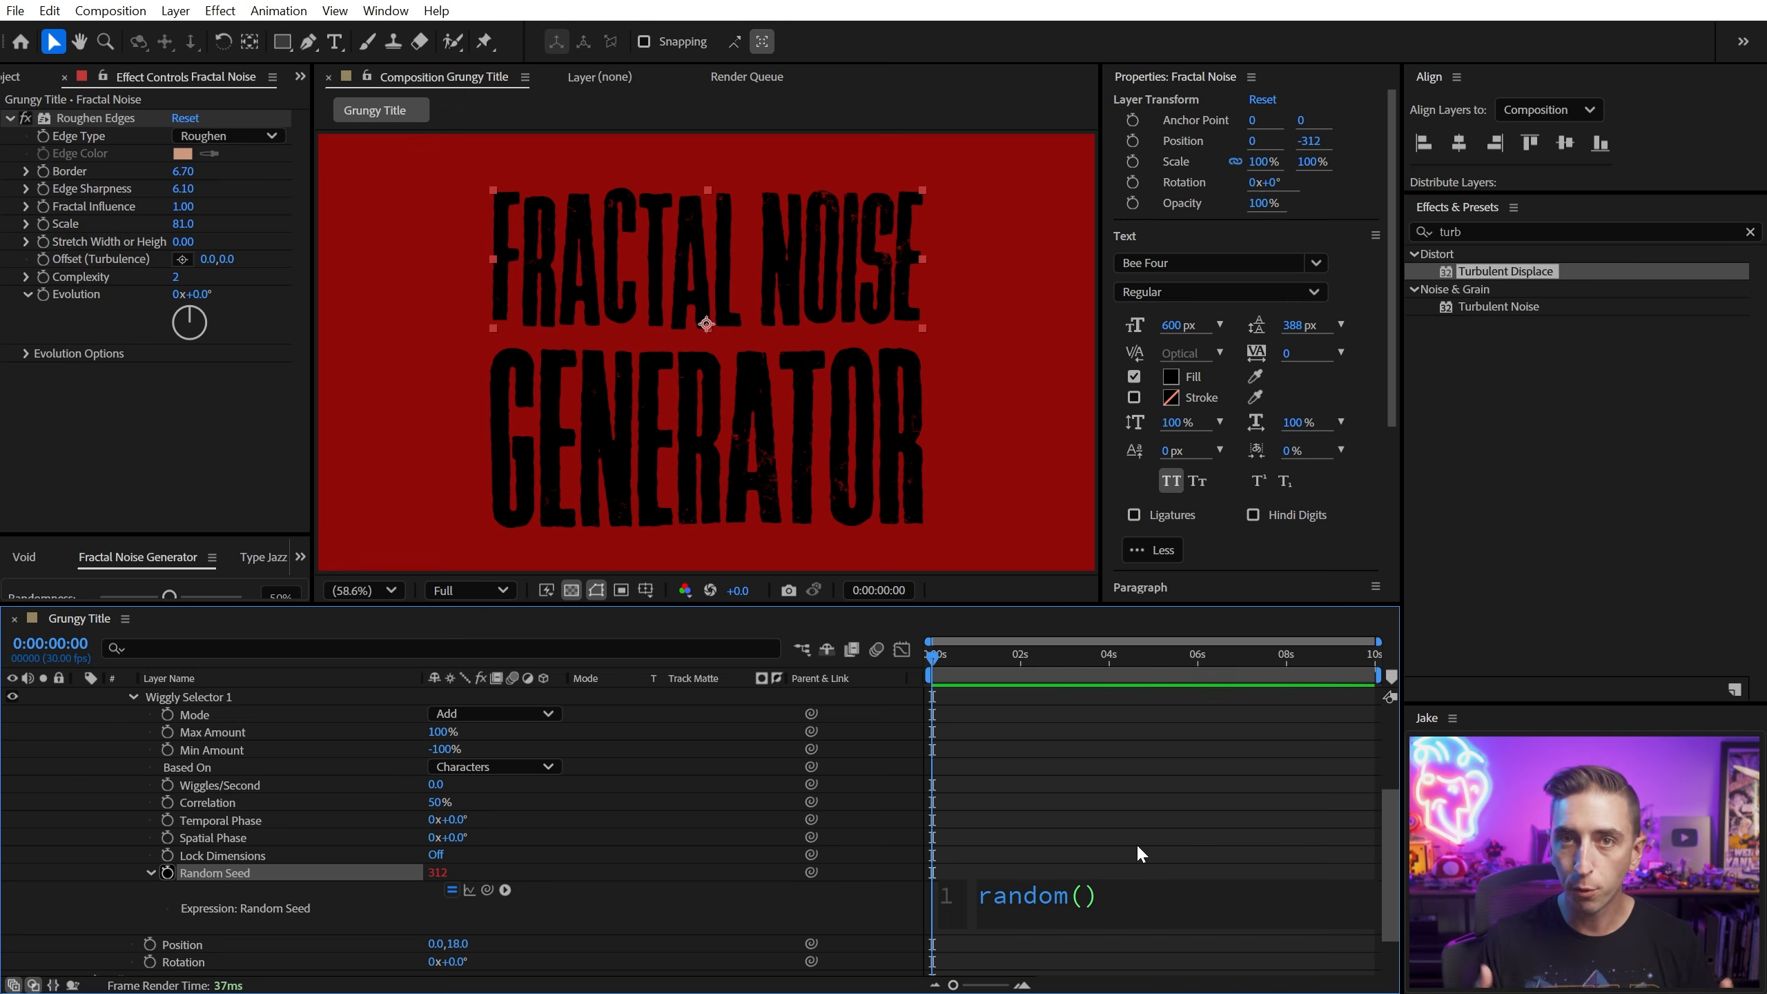
pyautogui.write('10000')
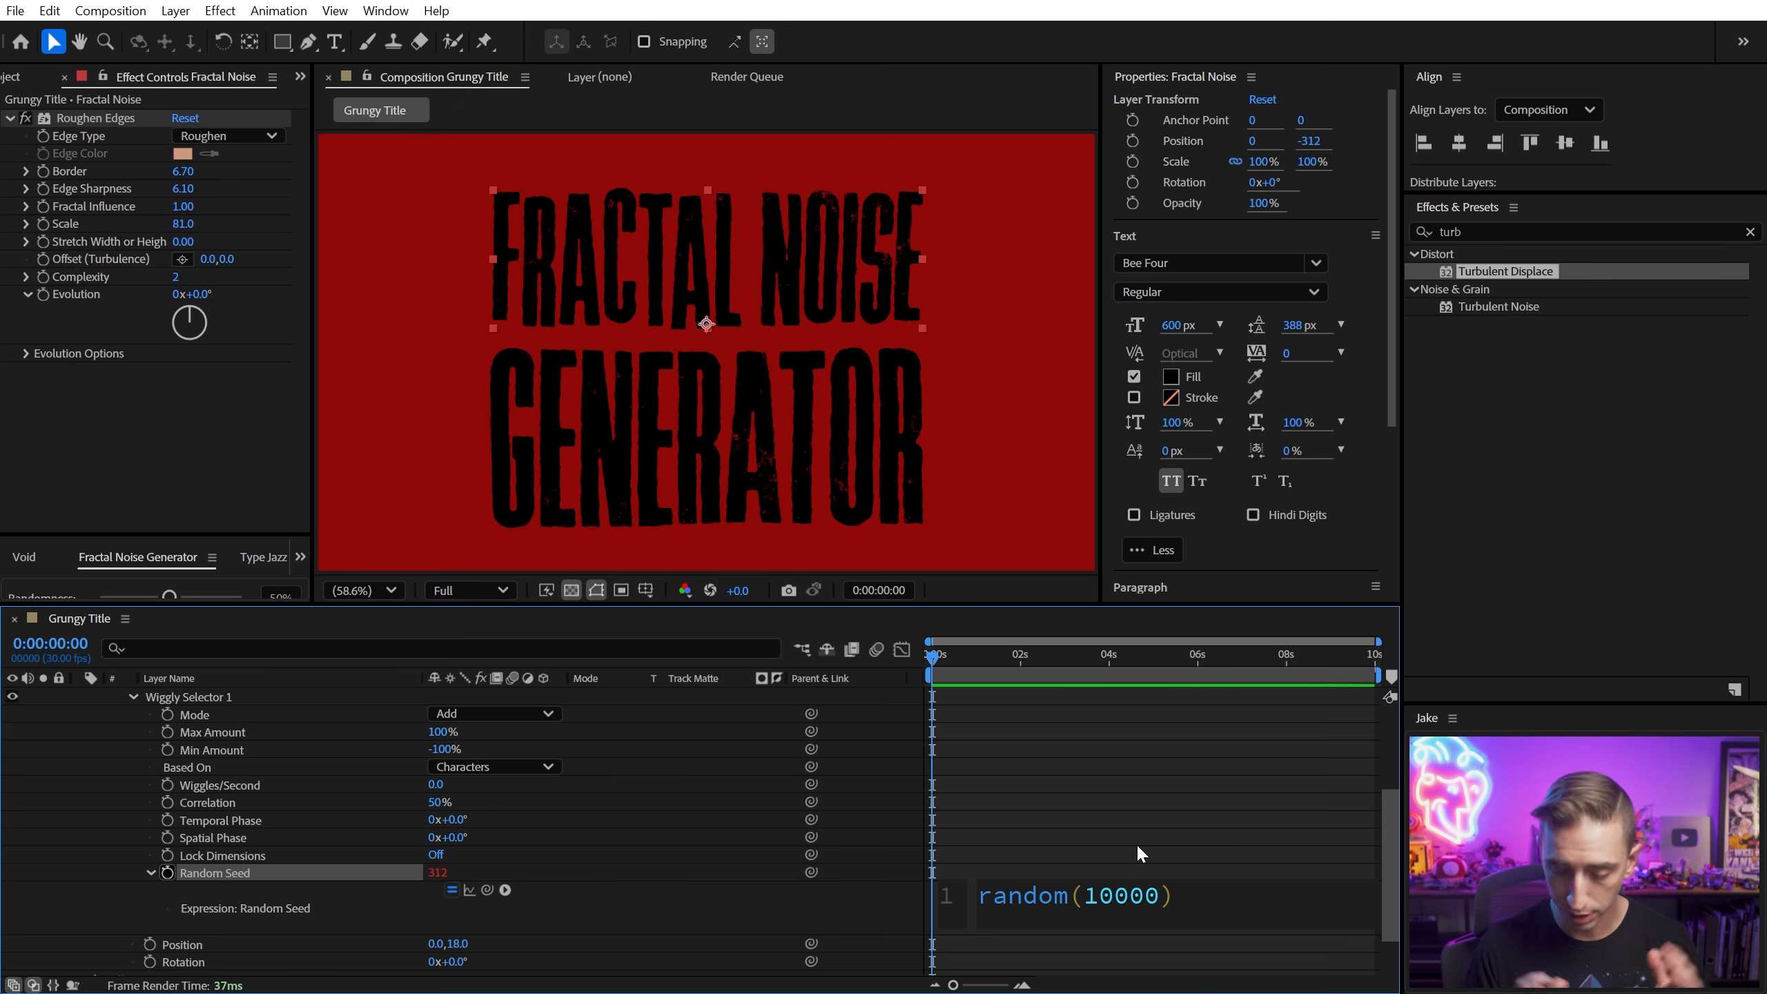
# Step: Try adding a minimum of 20 before 10000 in the random expression, and remove it again
pyautogui.press('Left')
pyautogui.press('Left')
pyautogui.press('Left')
pyautogui.press('Left')
pyautogui.press('Left')
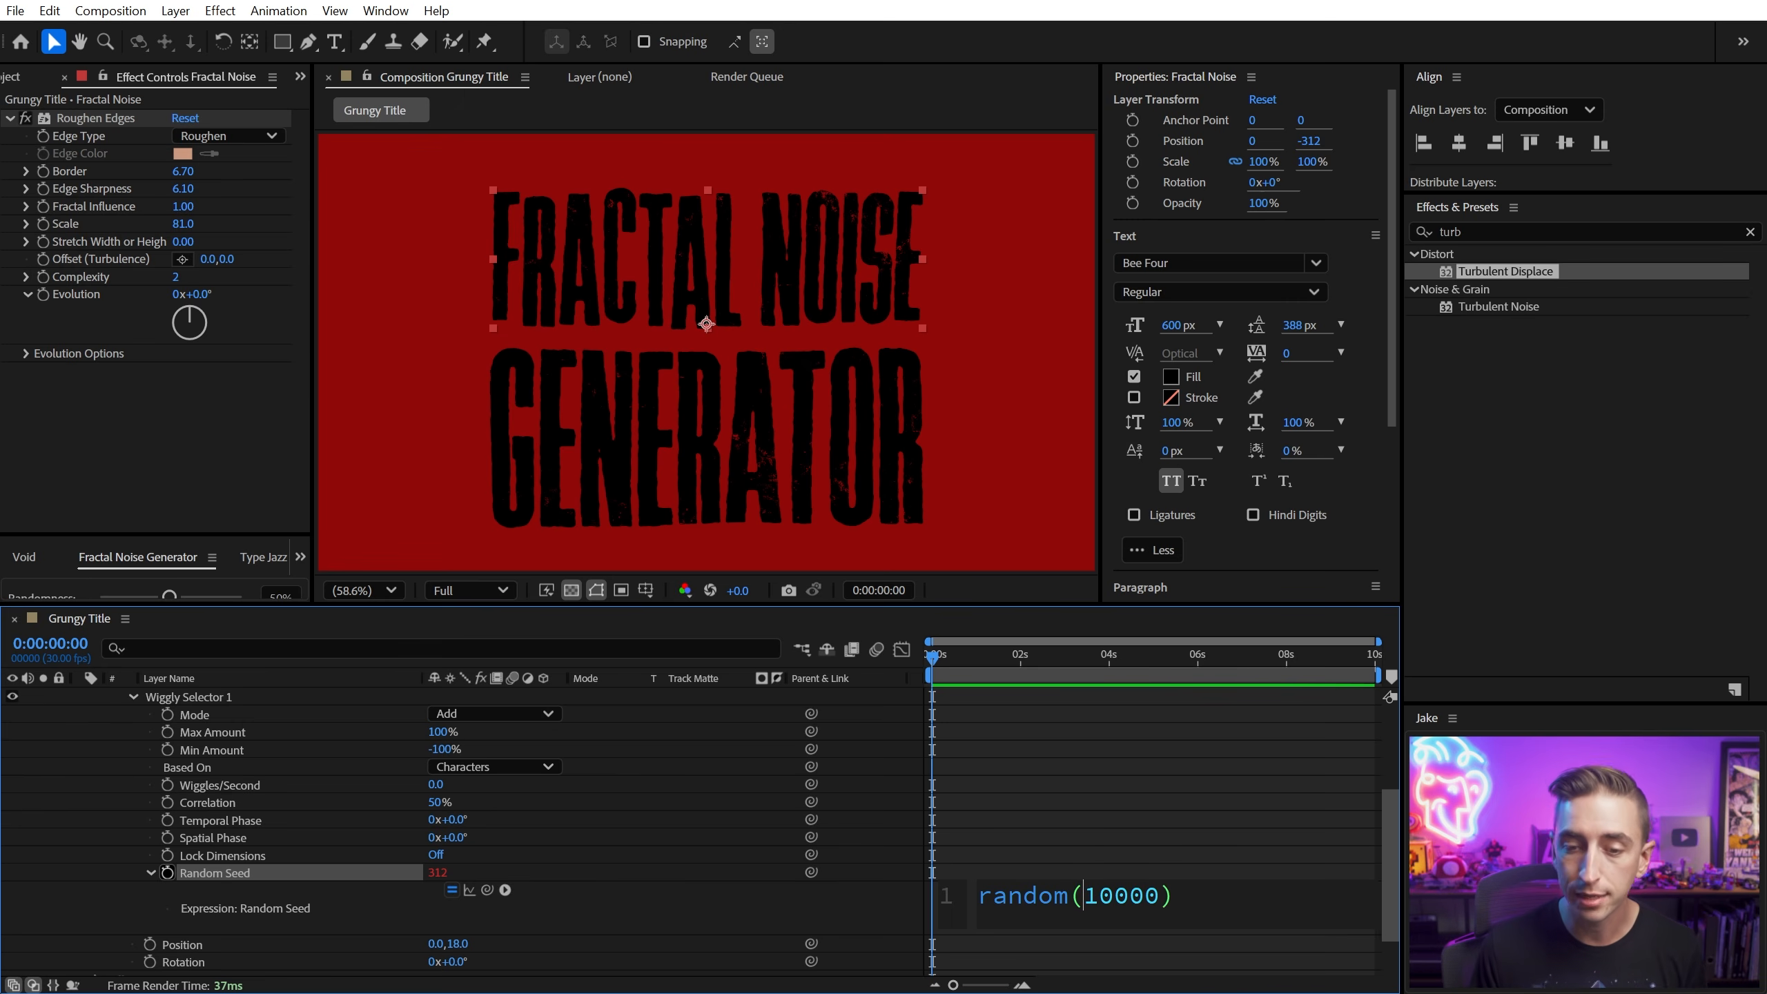
pyautogui.write('20,')
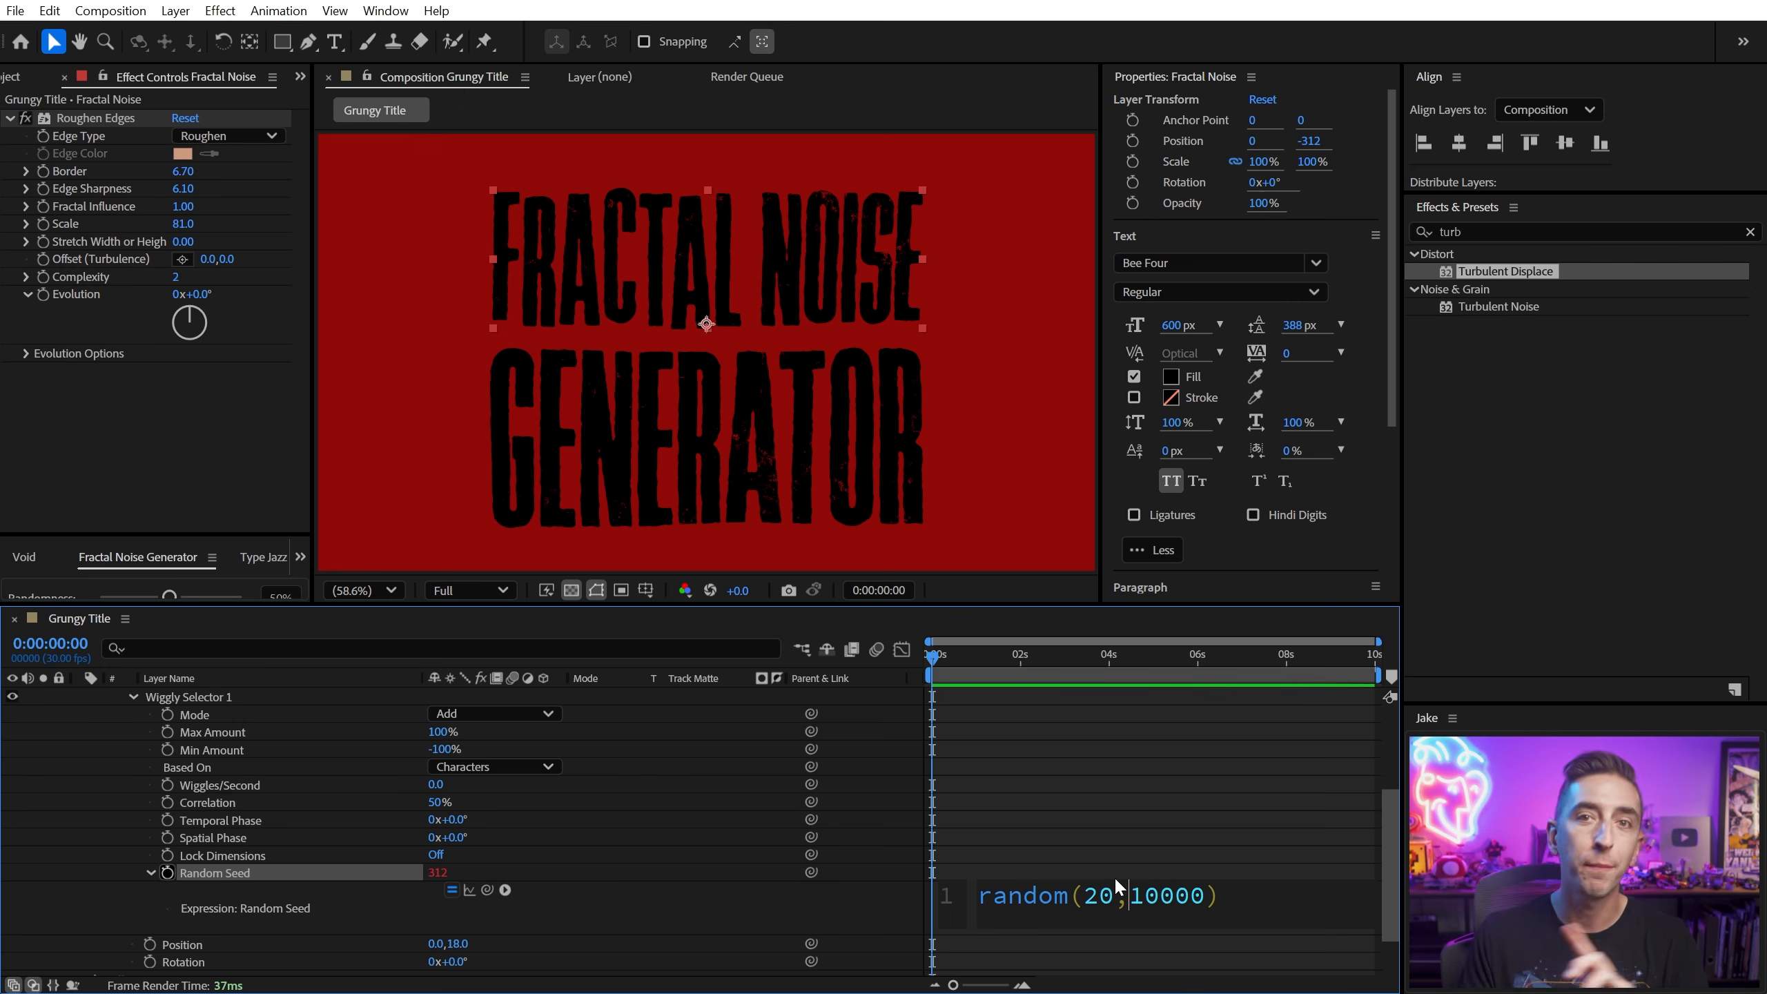
pyautogui.press('BackSpace')
pyautogui.press('BackSpace')
pyautogui.press('BackSpace')
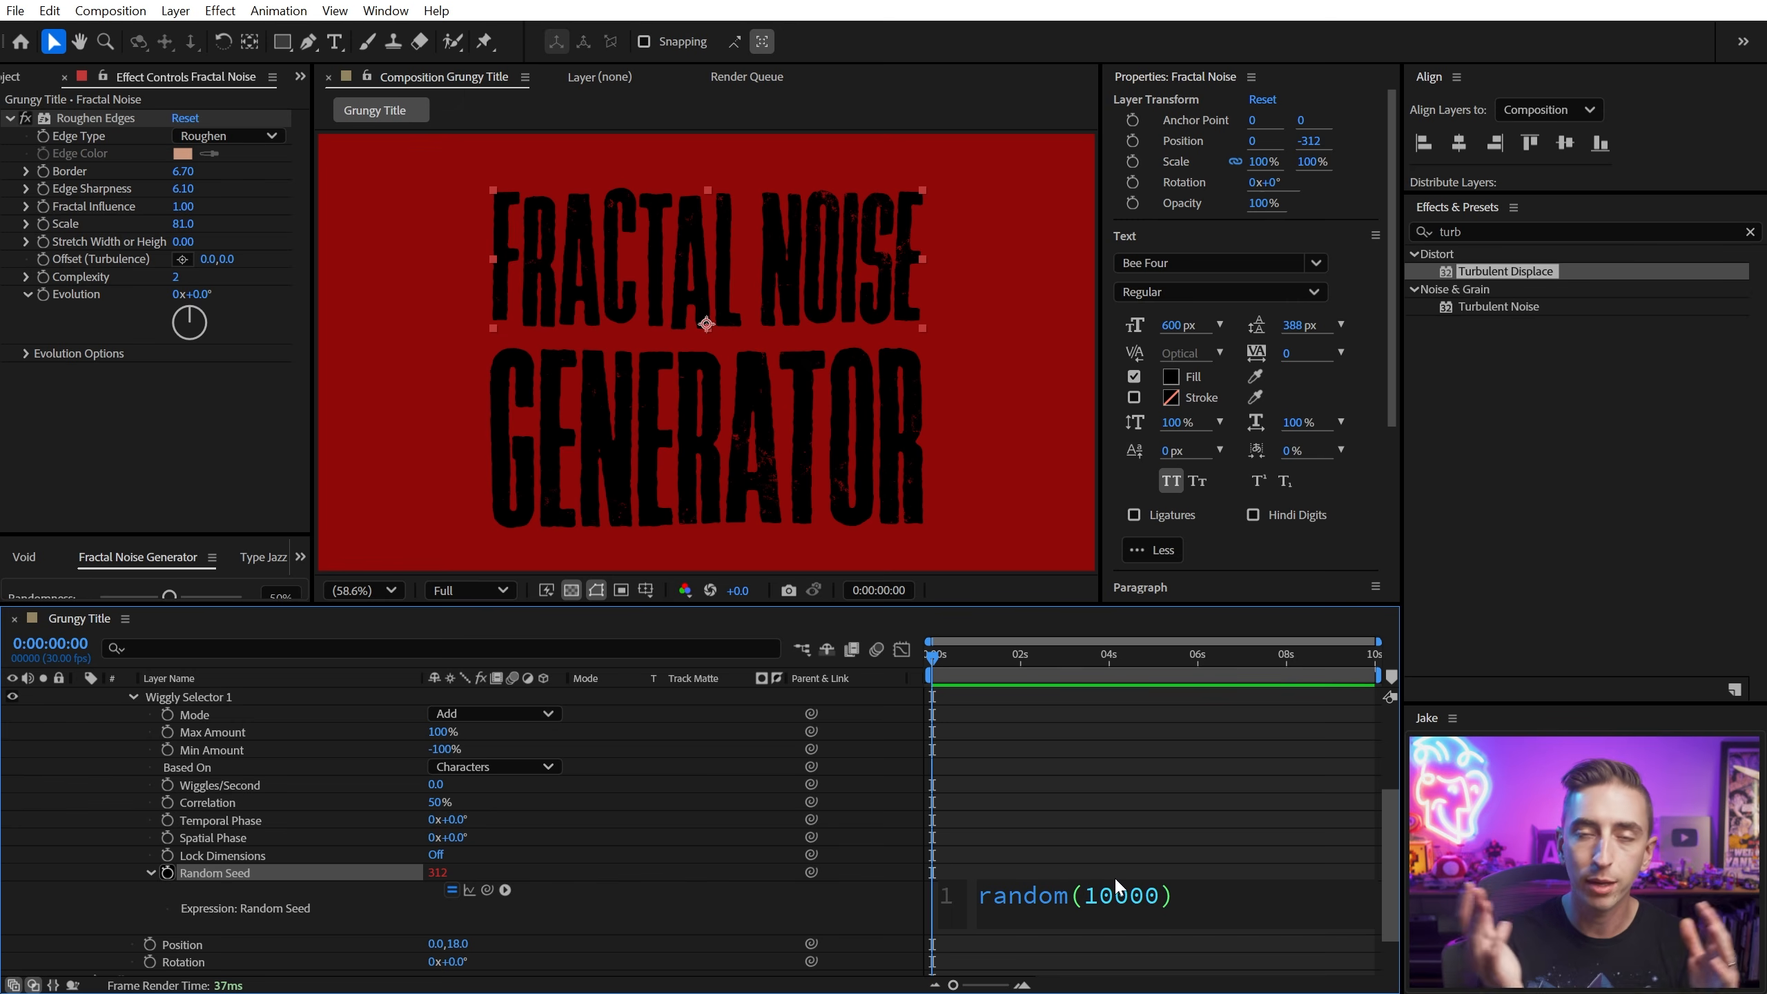
pyautogui.write('20;')
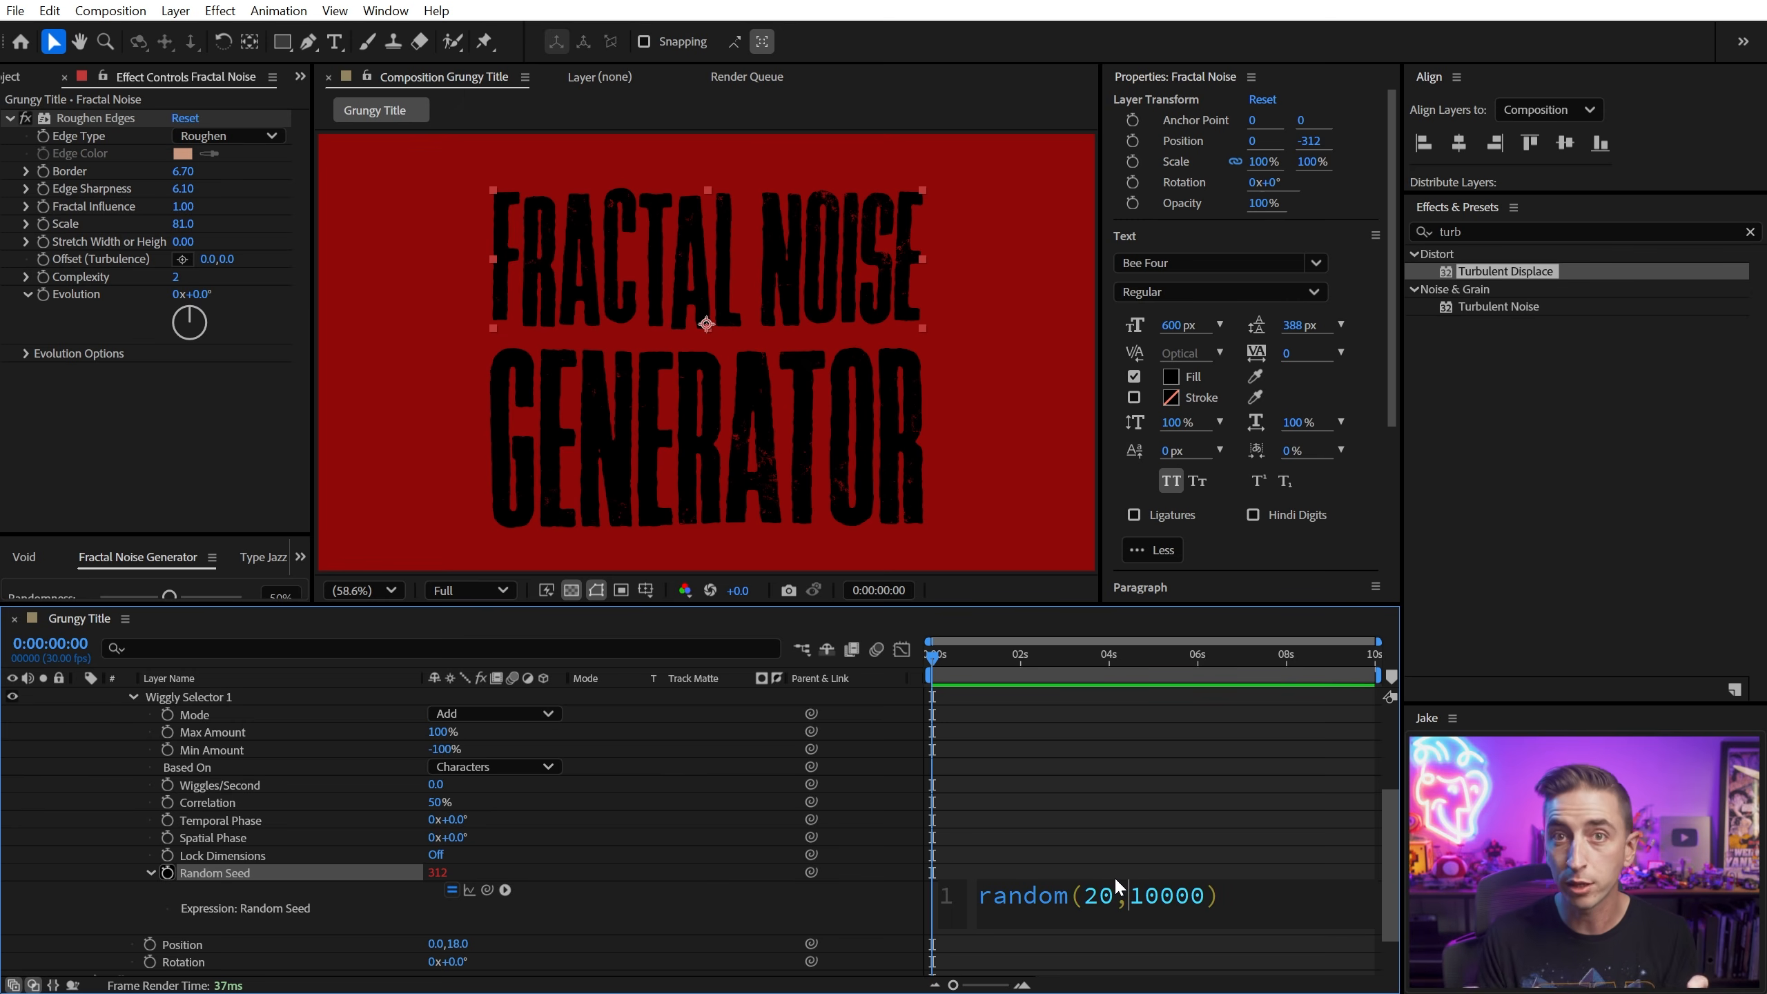
pyautogui.press('BackSpace')
pyautogui.press('BackSpace')
pyautogui.press('BackSpace')
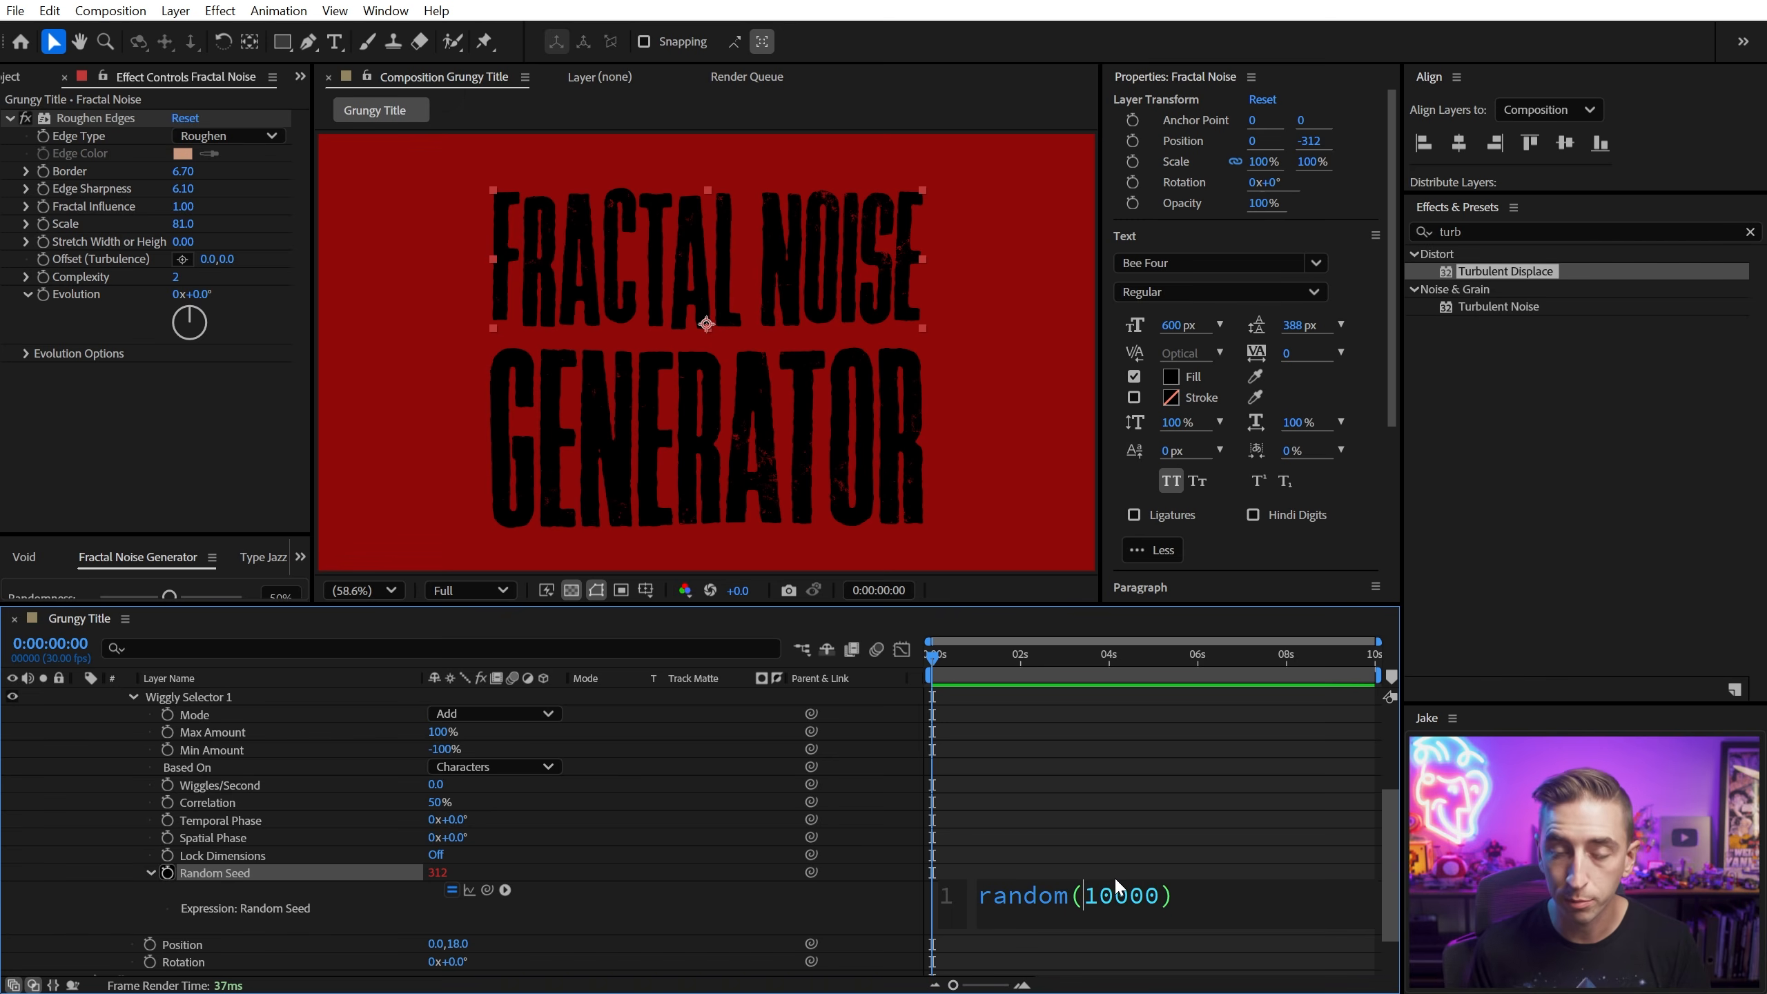
# Step: End the Random Seed expression with a semicolon, apply it, and preview the animation
pyautogui.click(1217, 877)
pyautogui.write(';')
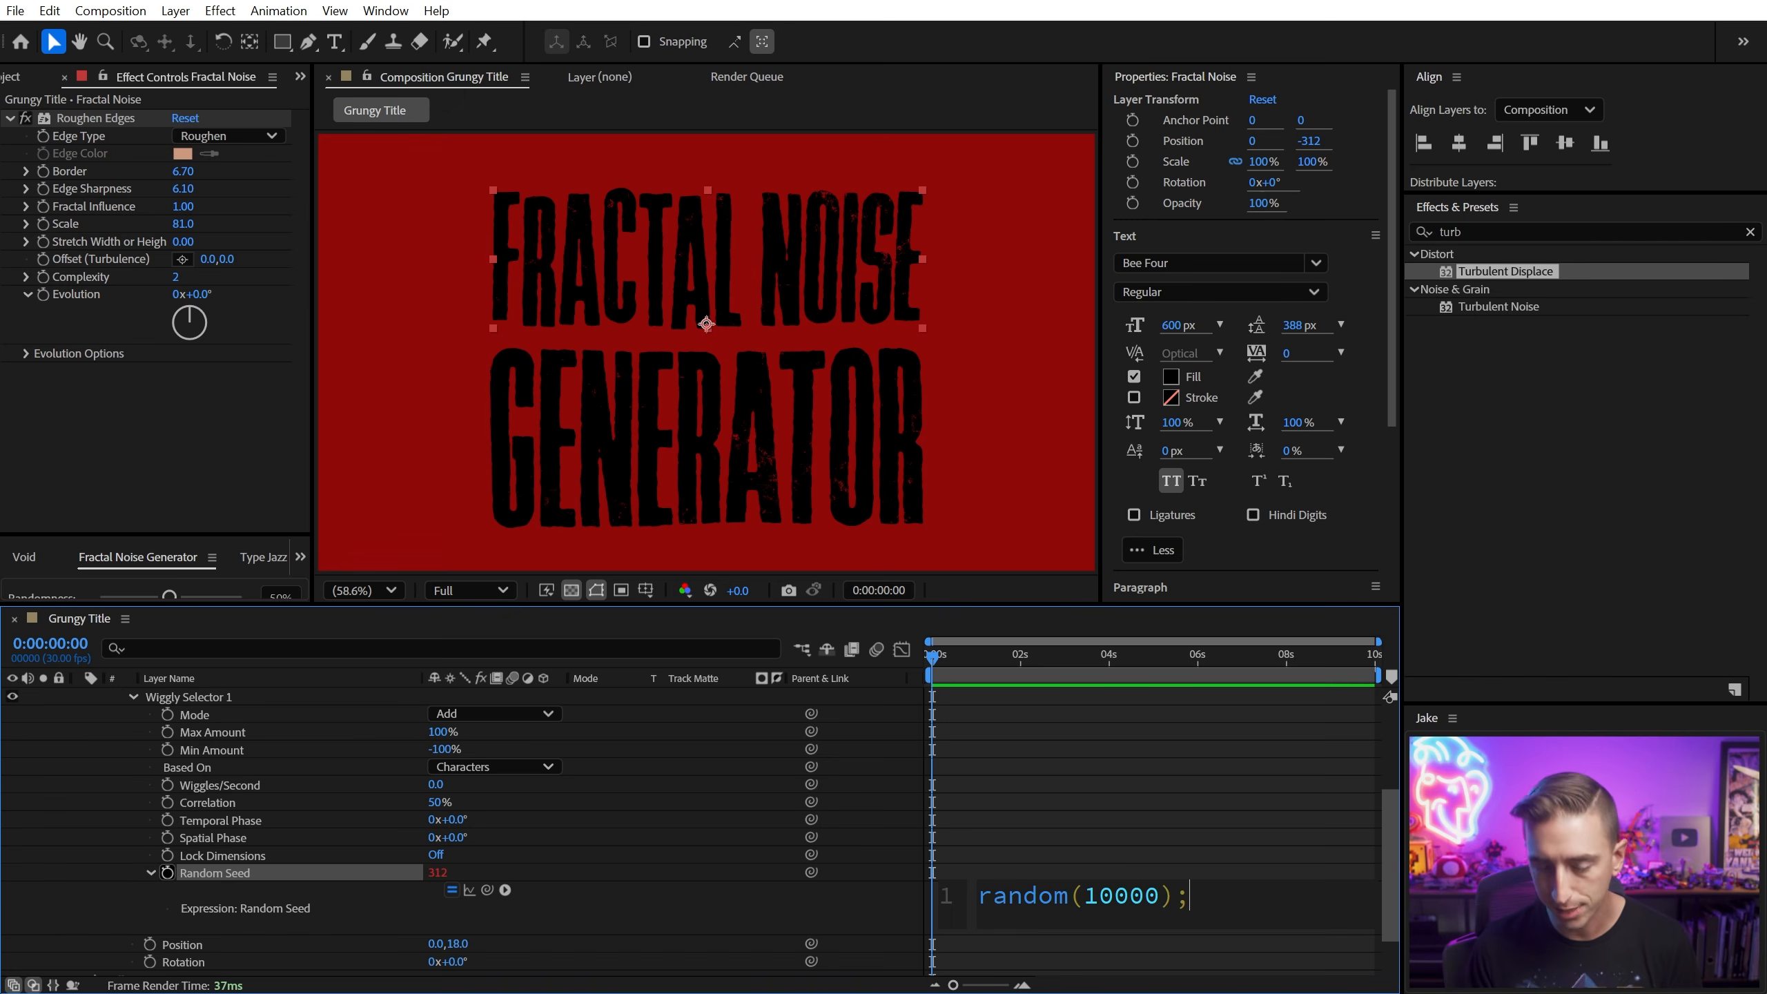
pyautogui.click(1032, 782)
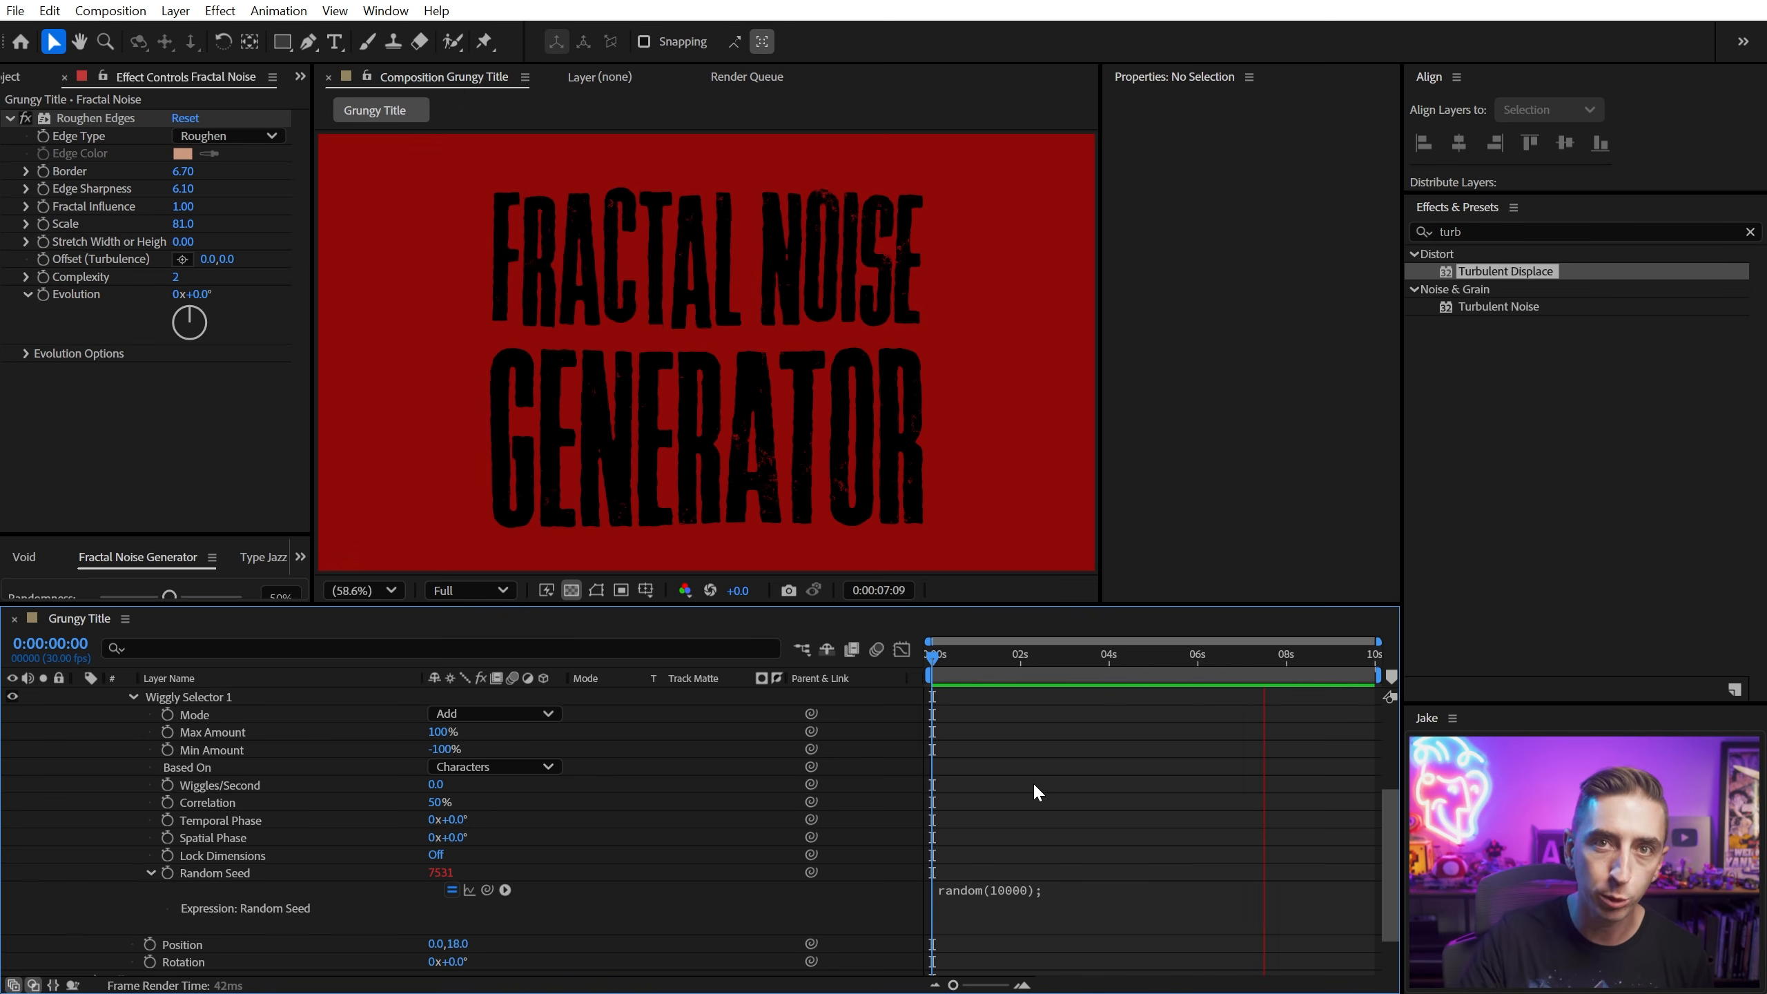
pyautogui.press('space')
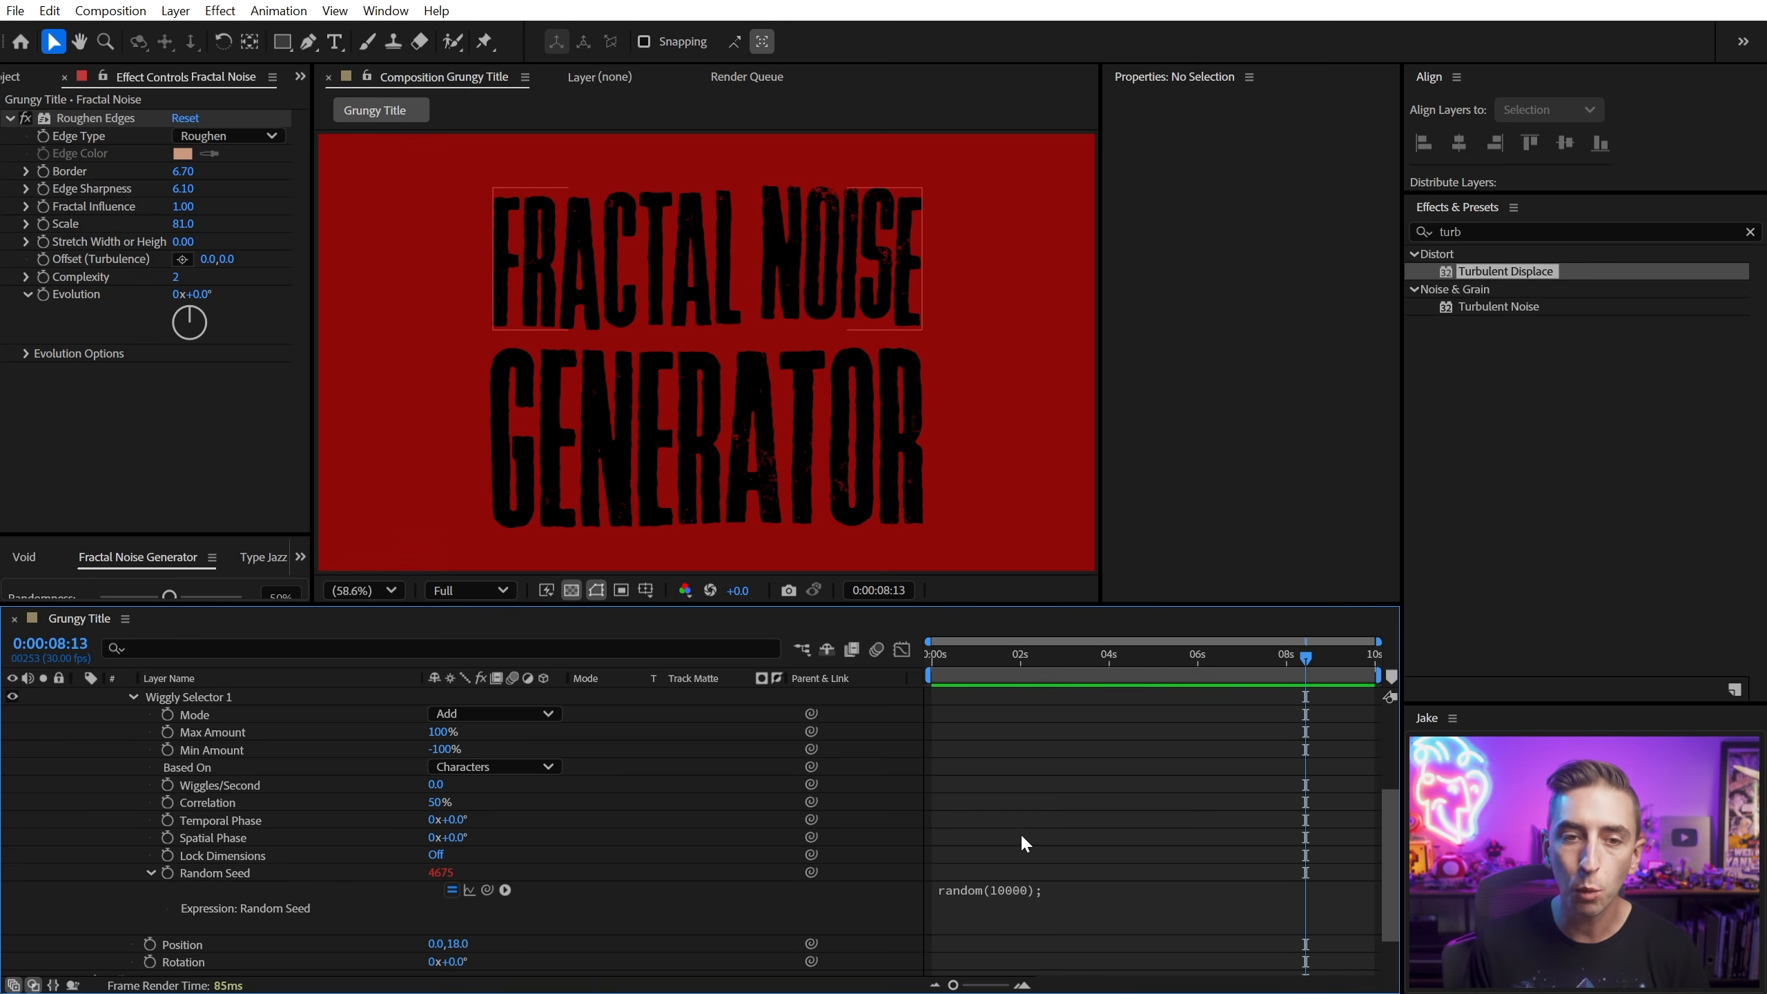
# Step: Insert posterizeTime(5); as a line above random(10000); in the Random Seed expression and preview the slower jitter
pyautogui.click(1035, 892)
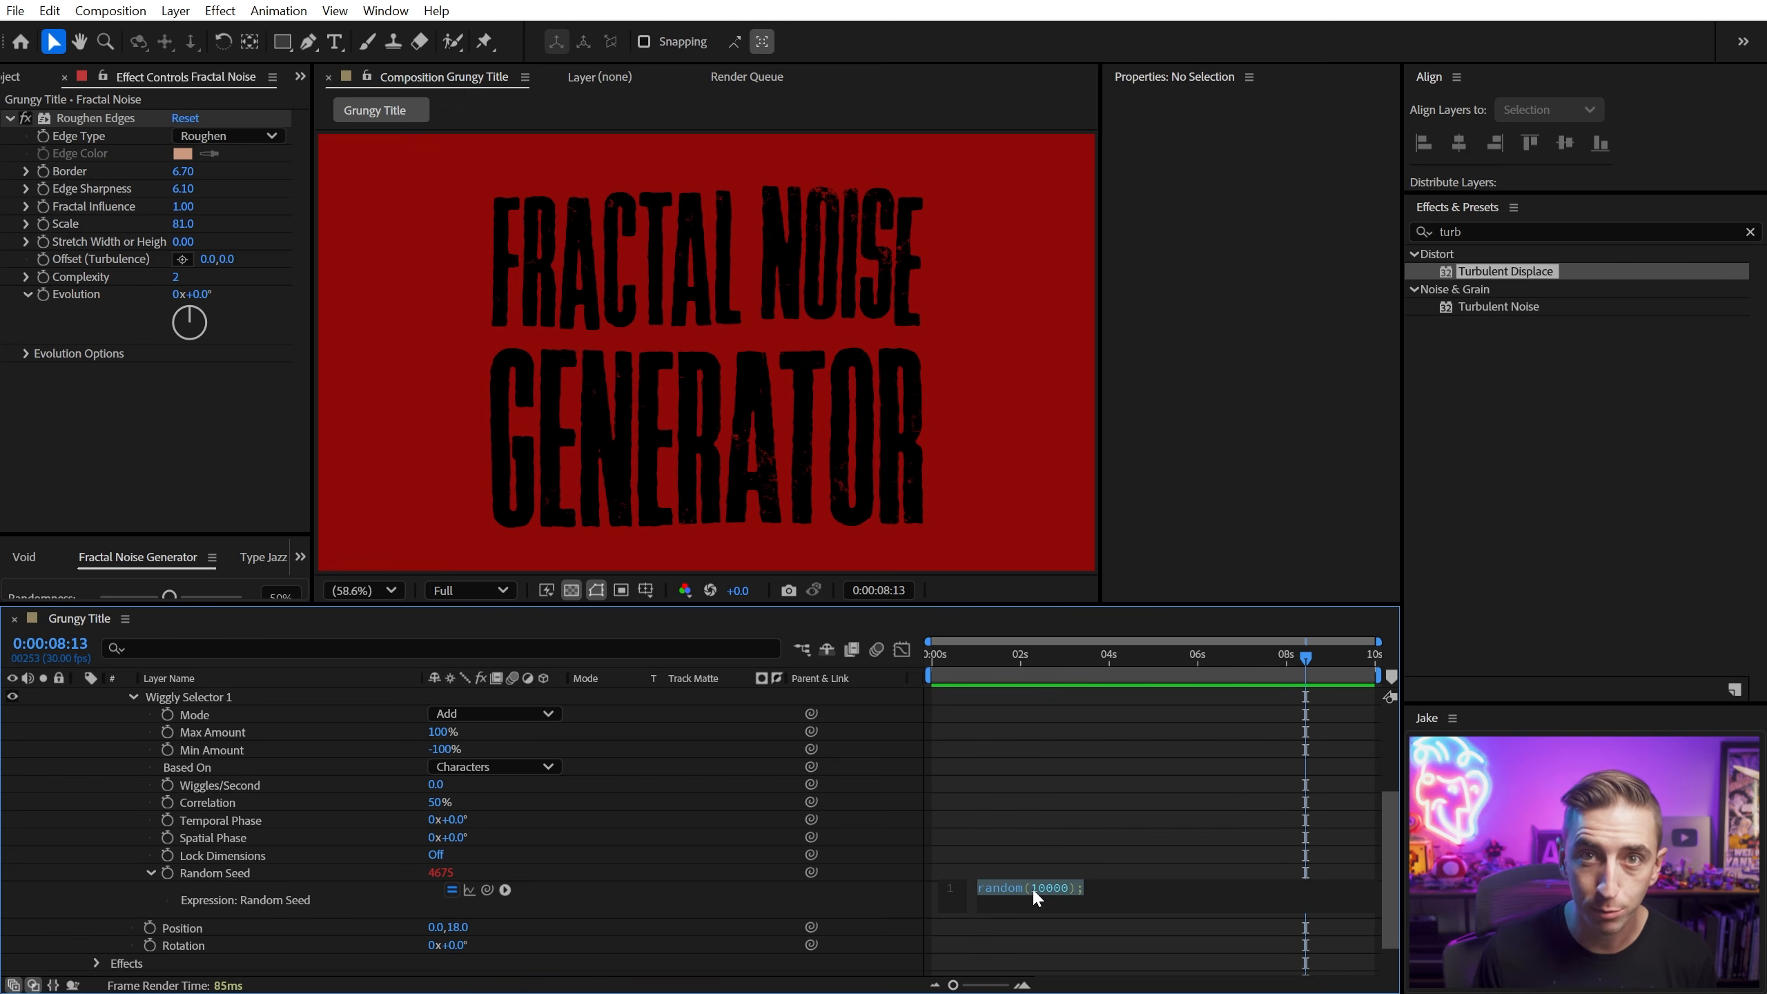
pyautogui.scroll(3, 1042, 891)
pyautogui.click(981, 896)
pyautogui.press('Return')
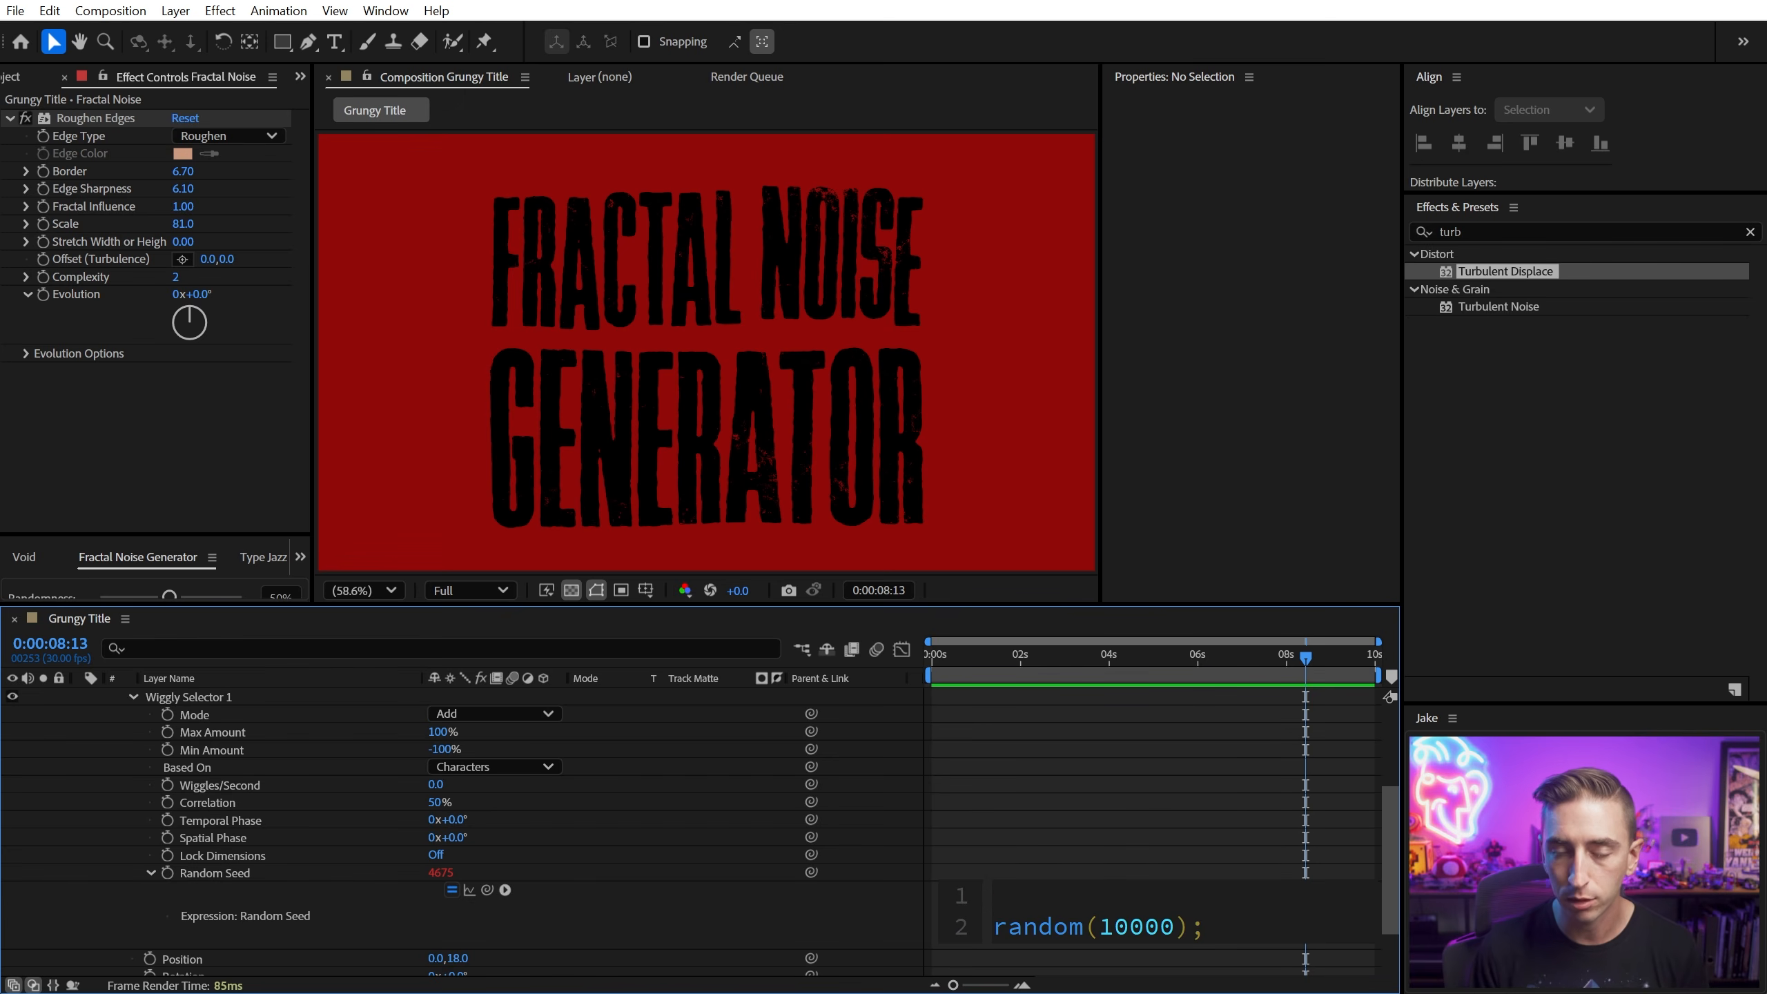
pyautogui.write('posteri')
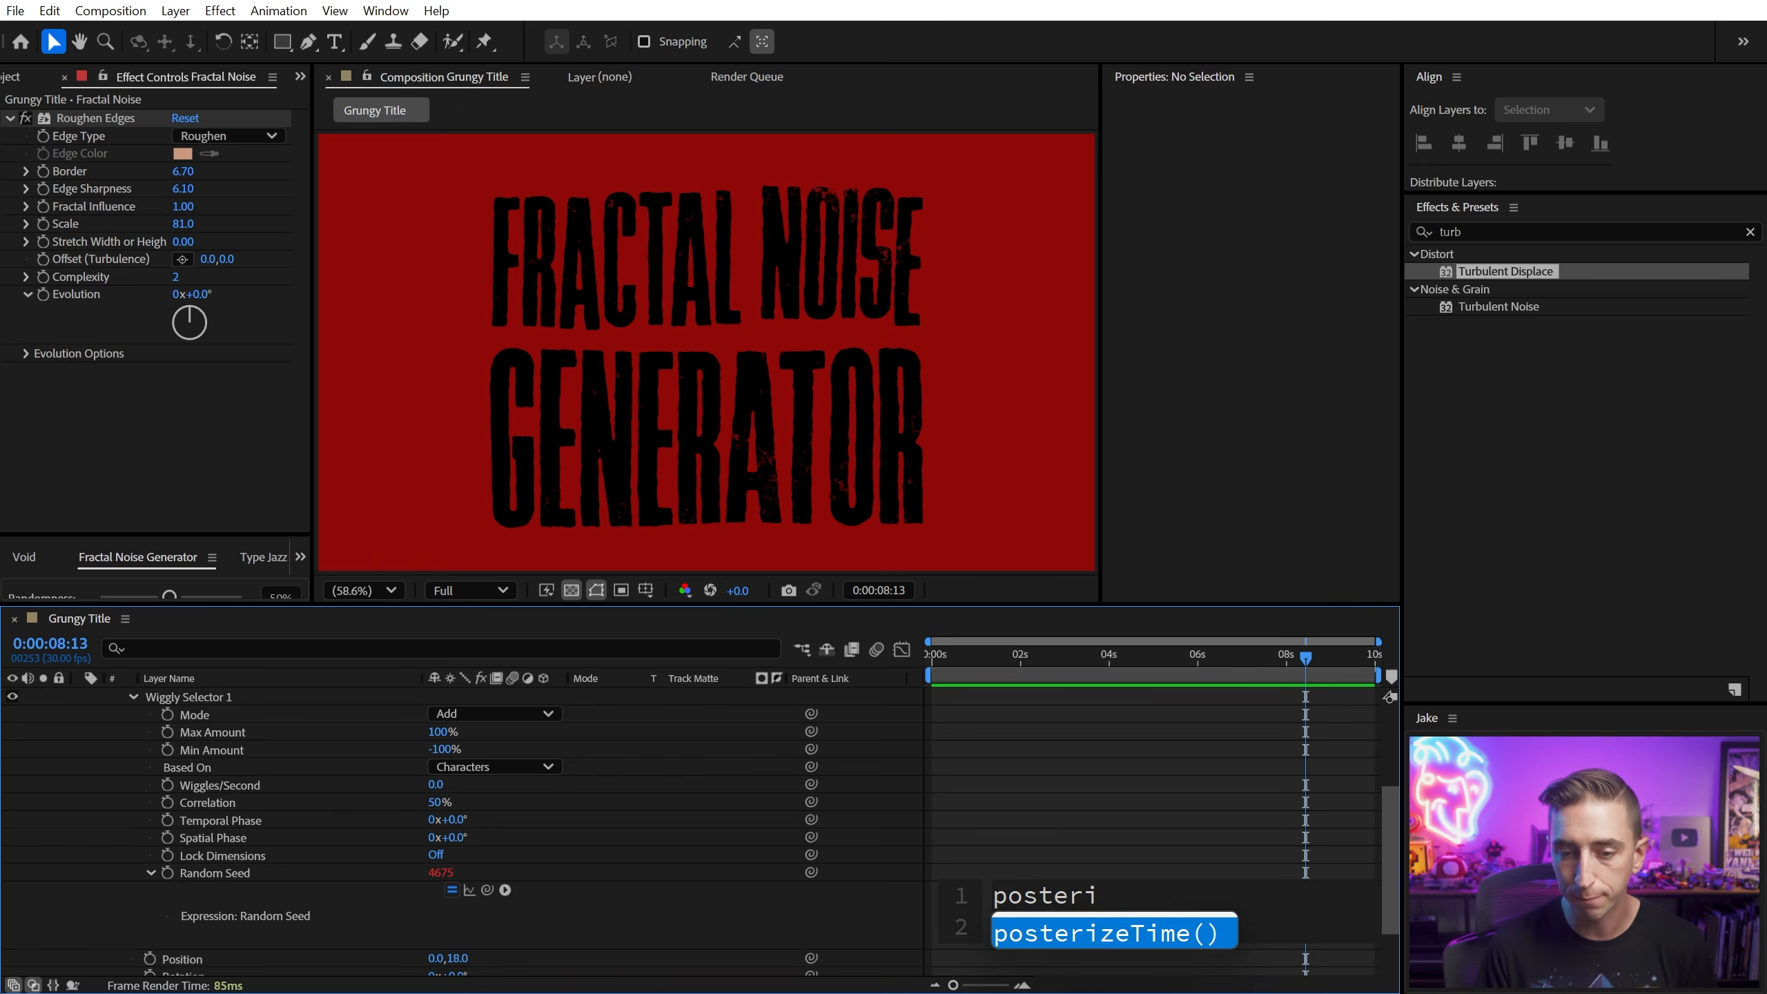
pyautogui.press('Return')
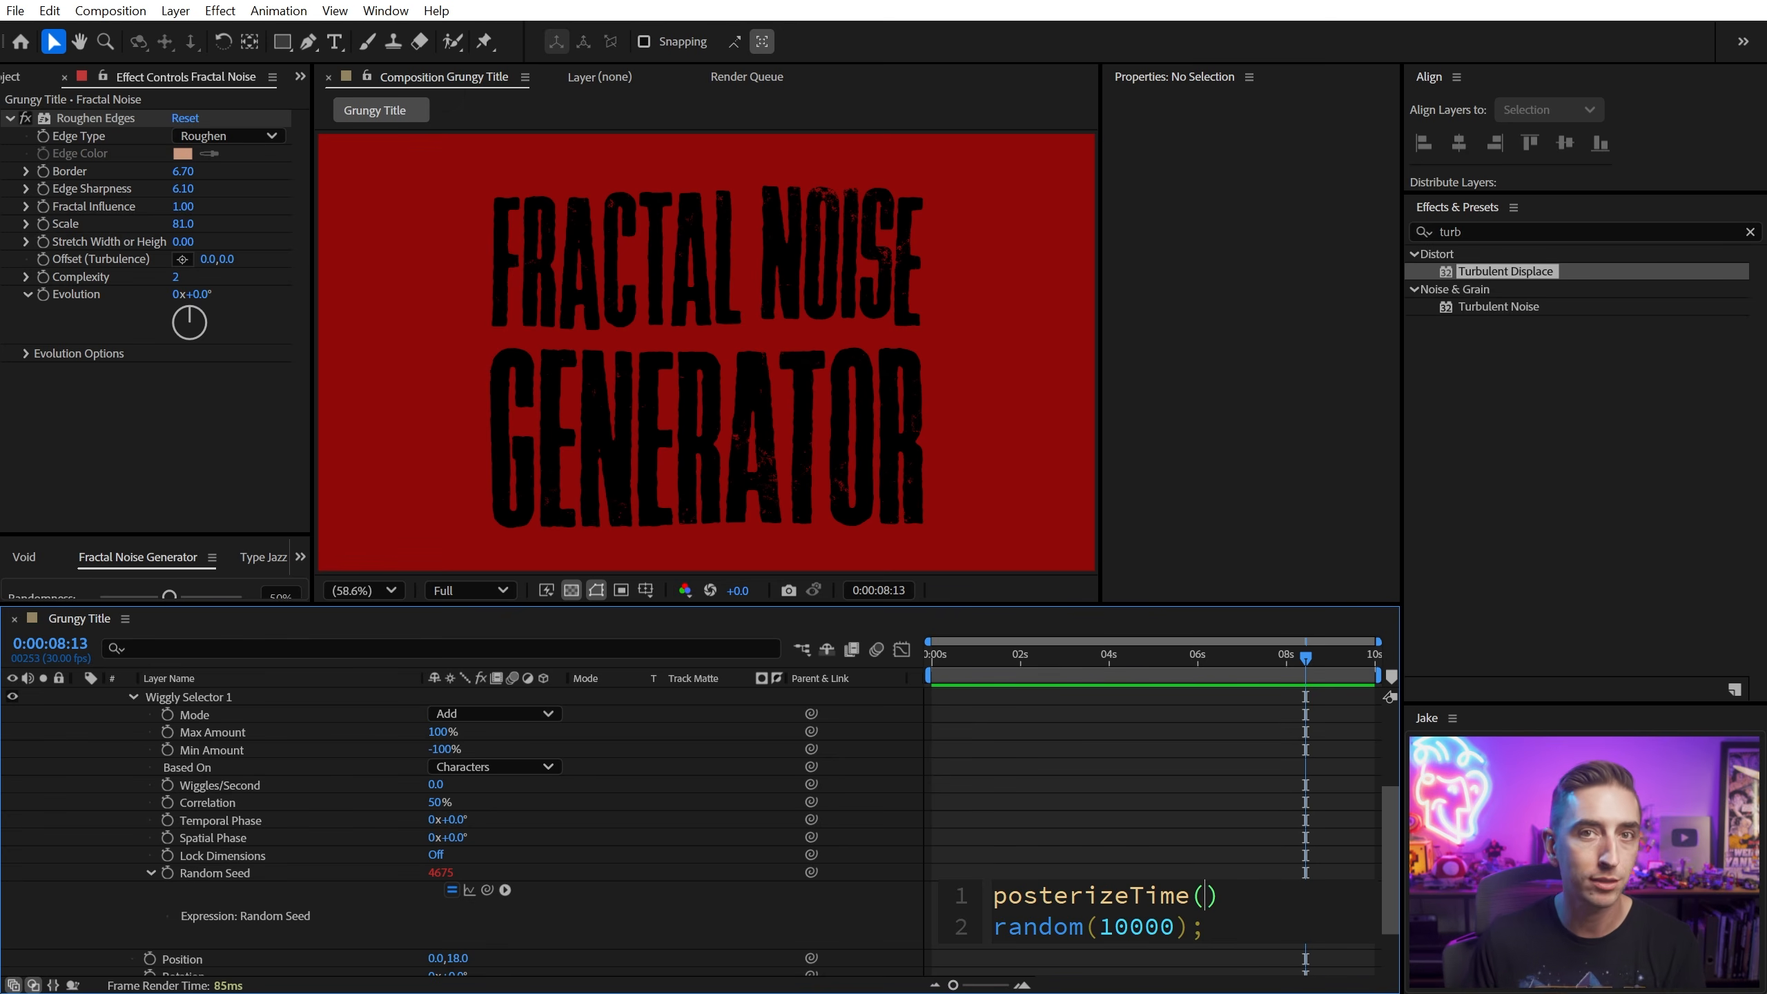
pyautogui.write('5')
pyautogui.press('Right')
pyautogui.write(';')
pyautogui.click(1005, 779)
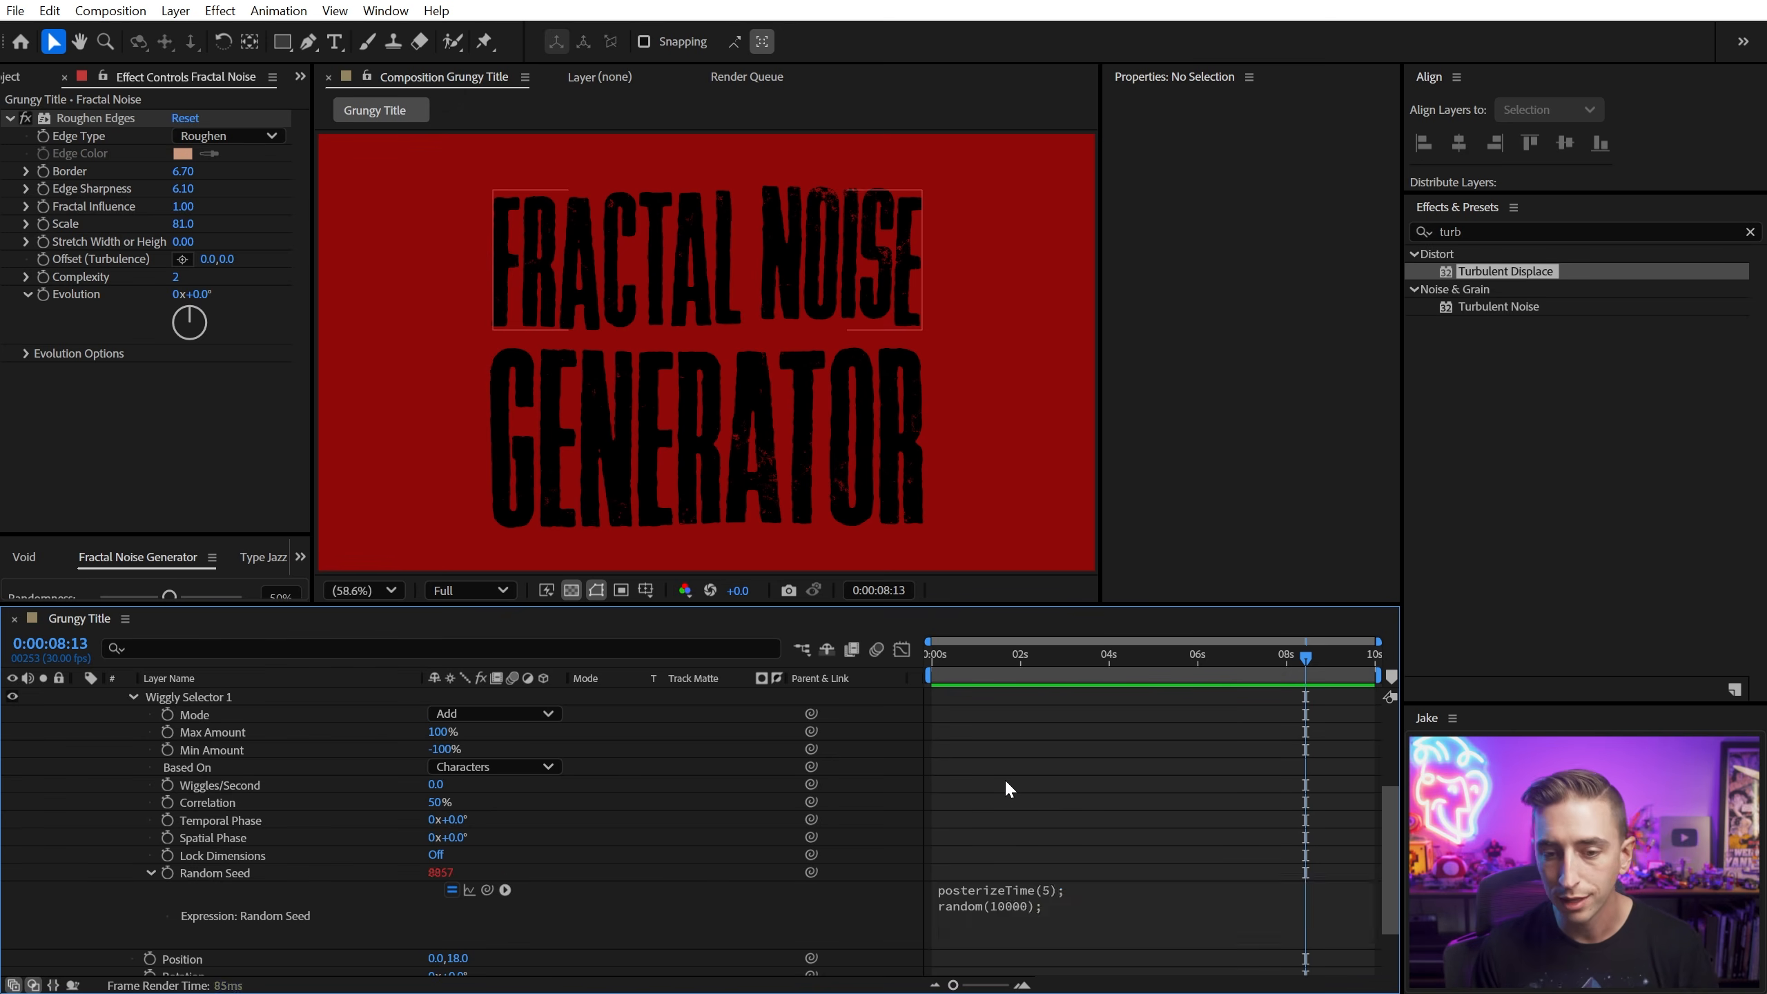
pyautogui.press('space')
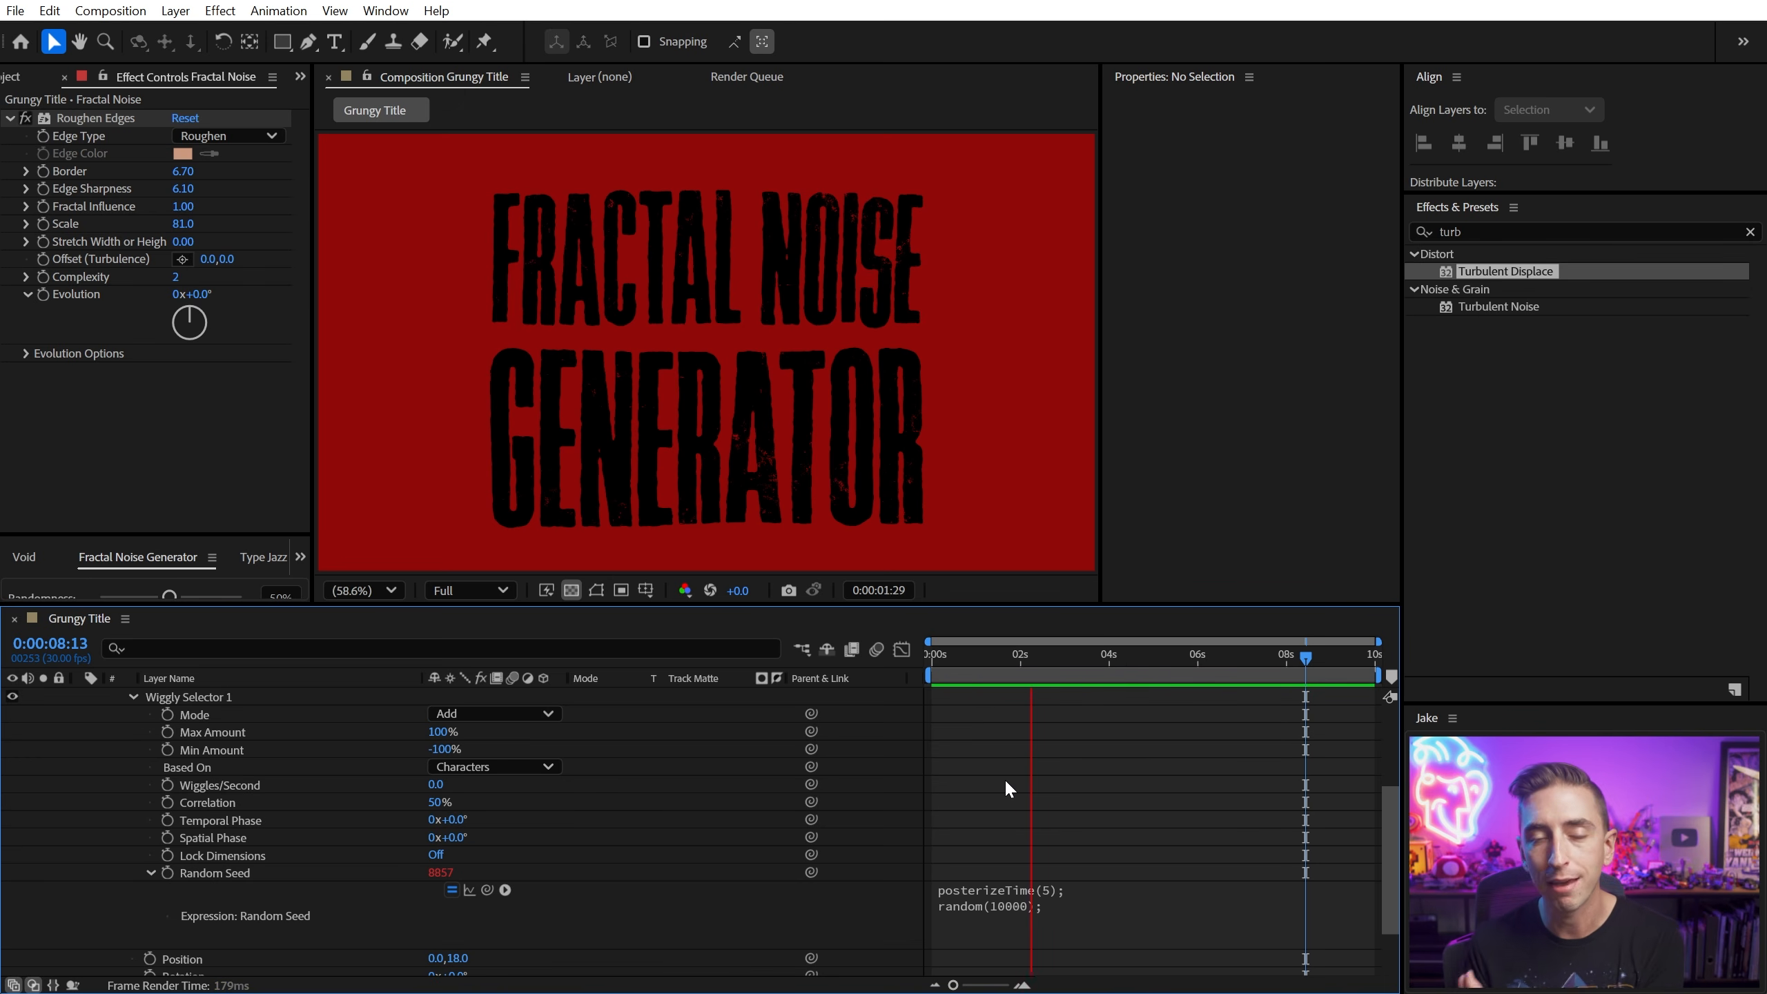
pyautogui.press('space')
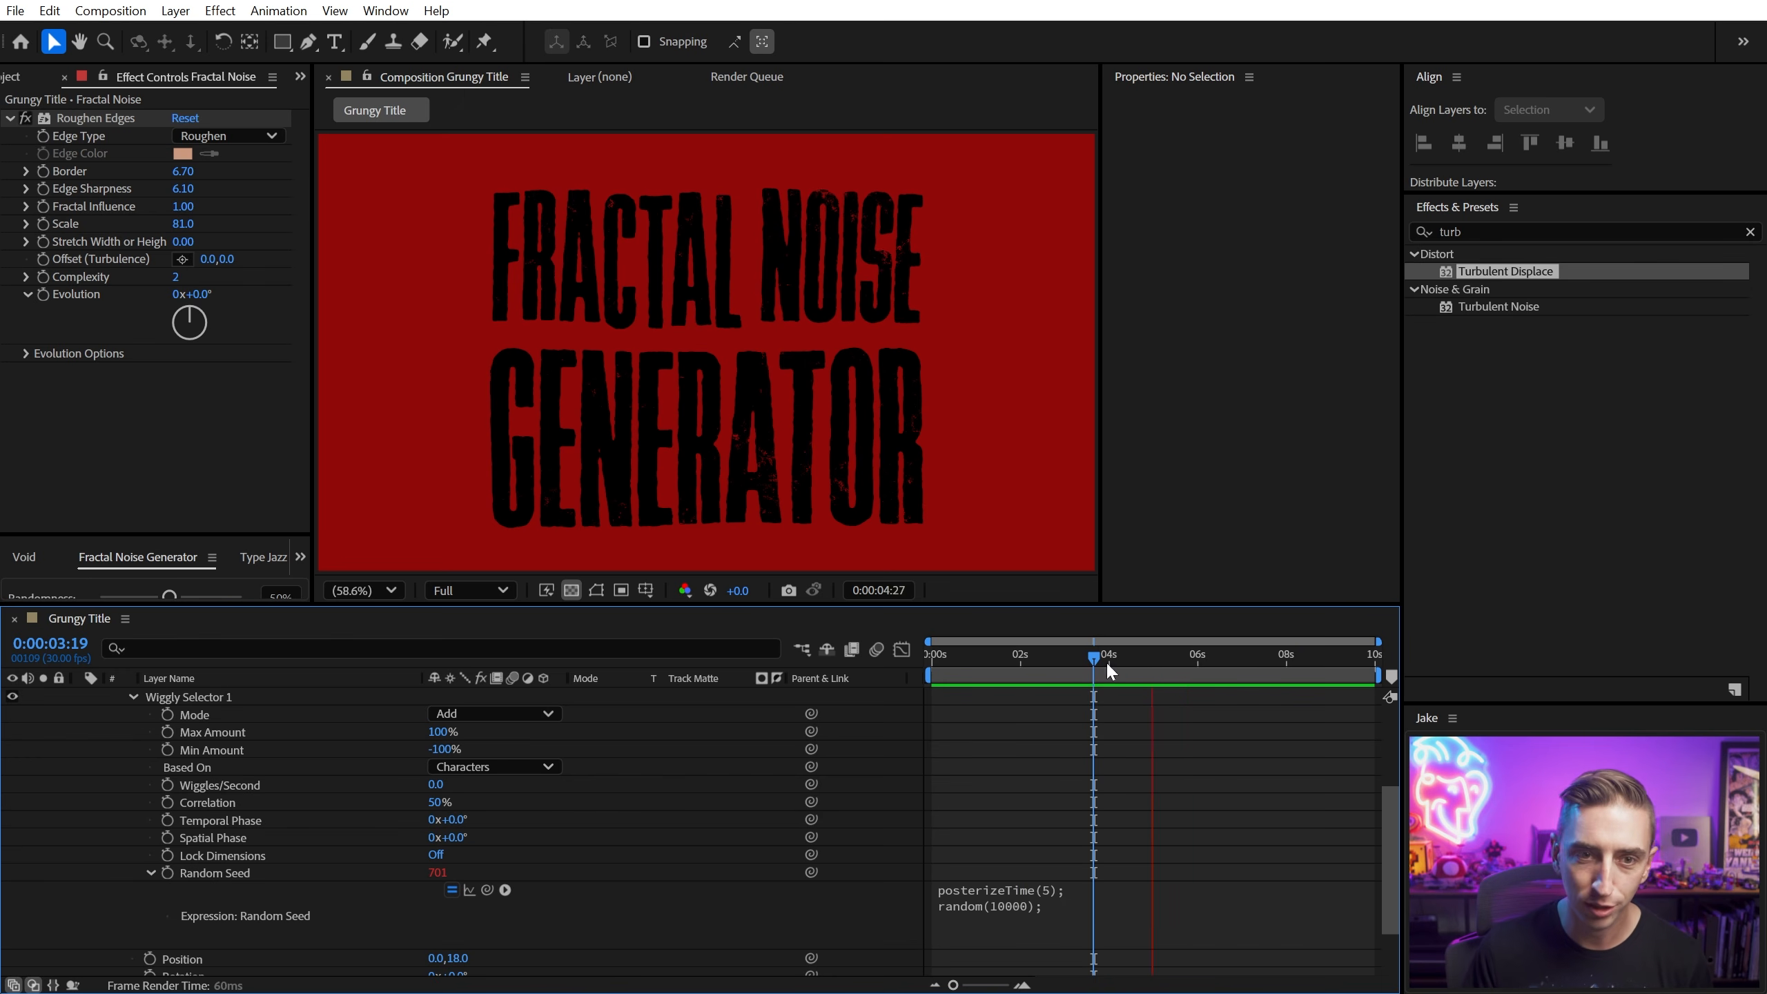
# Step: Set the vertical Position value of the Fractal Noise text animator to 3
pyautogui.scroll(-3, 696, 808)
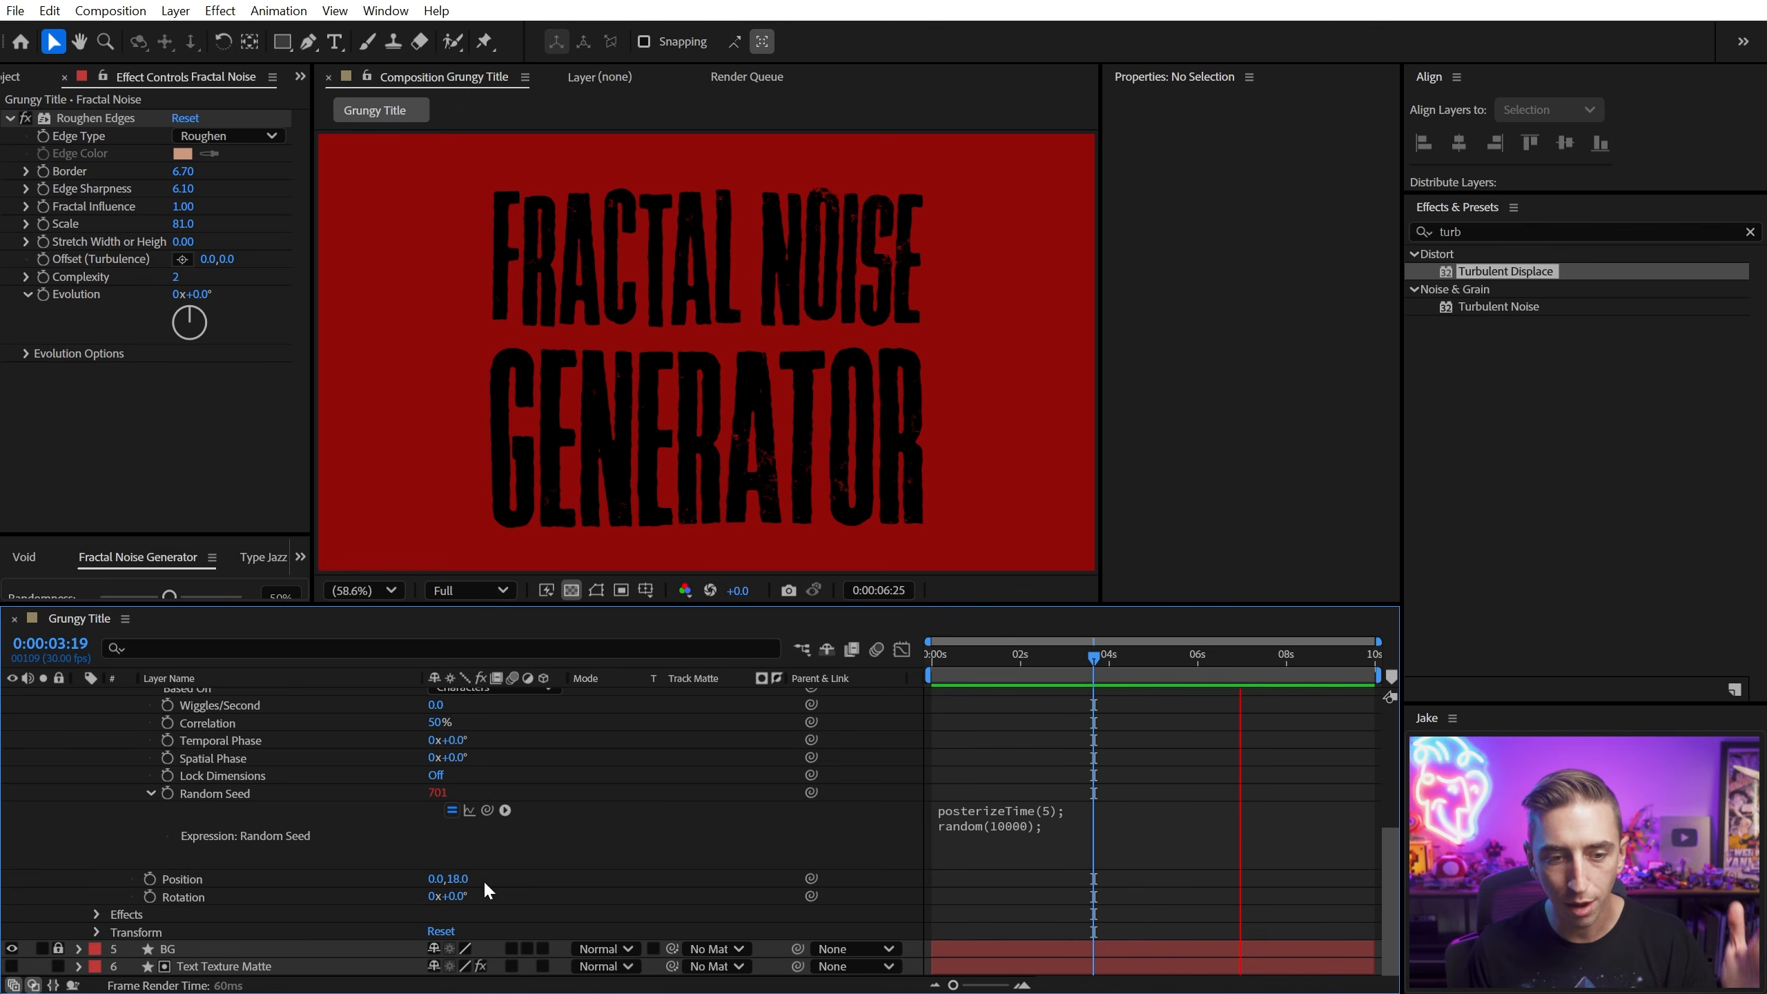
pyautogui.click(457, 879)
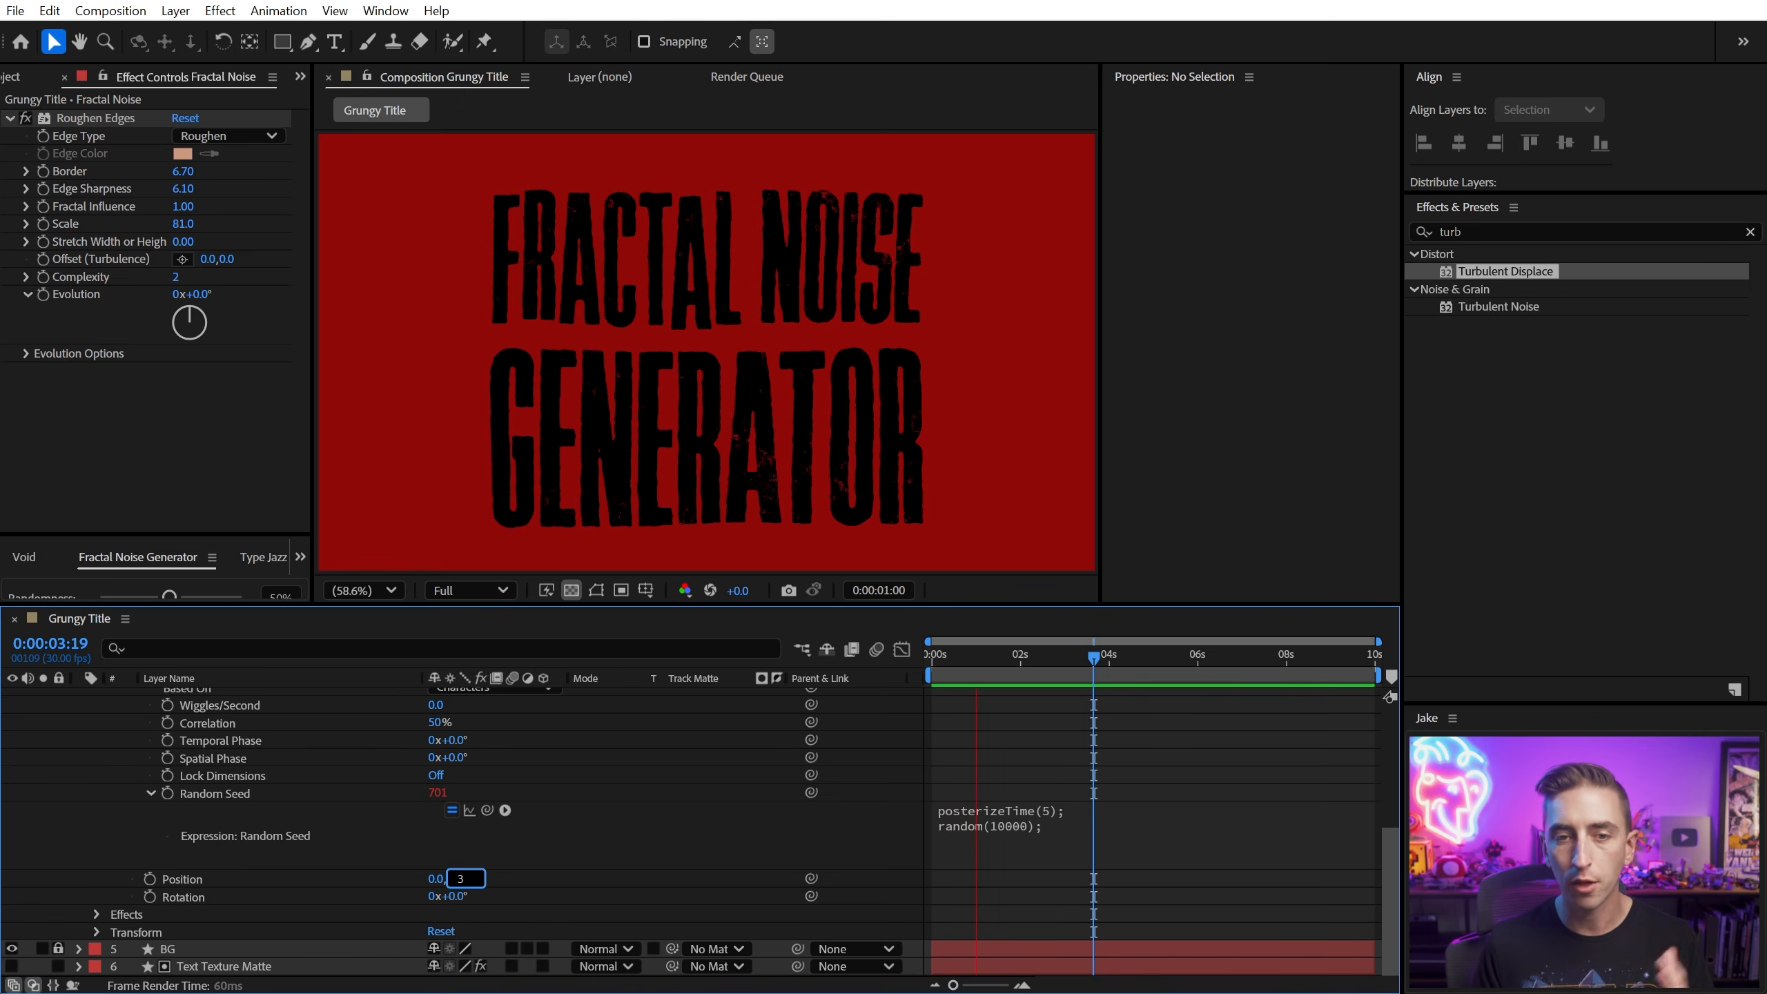
pyautogui.write('3')
pyautogui.click(504, 874)
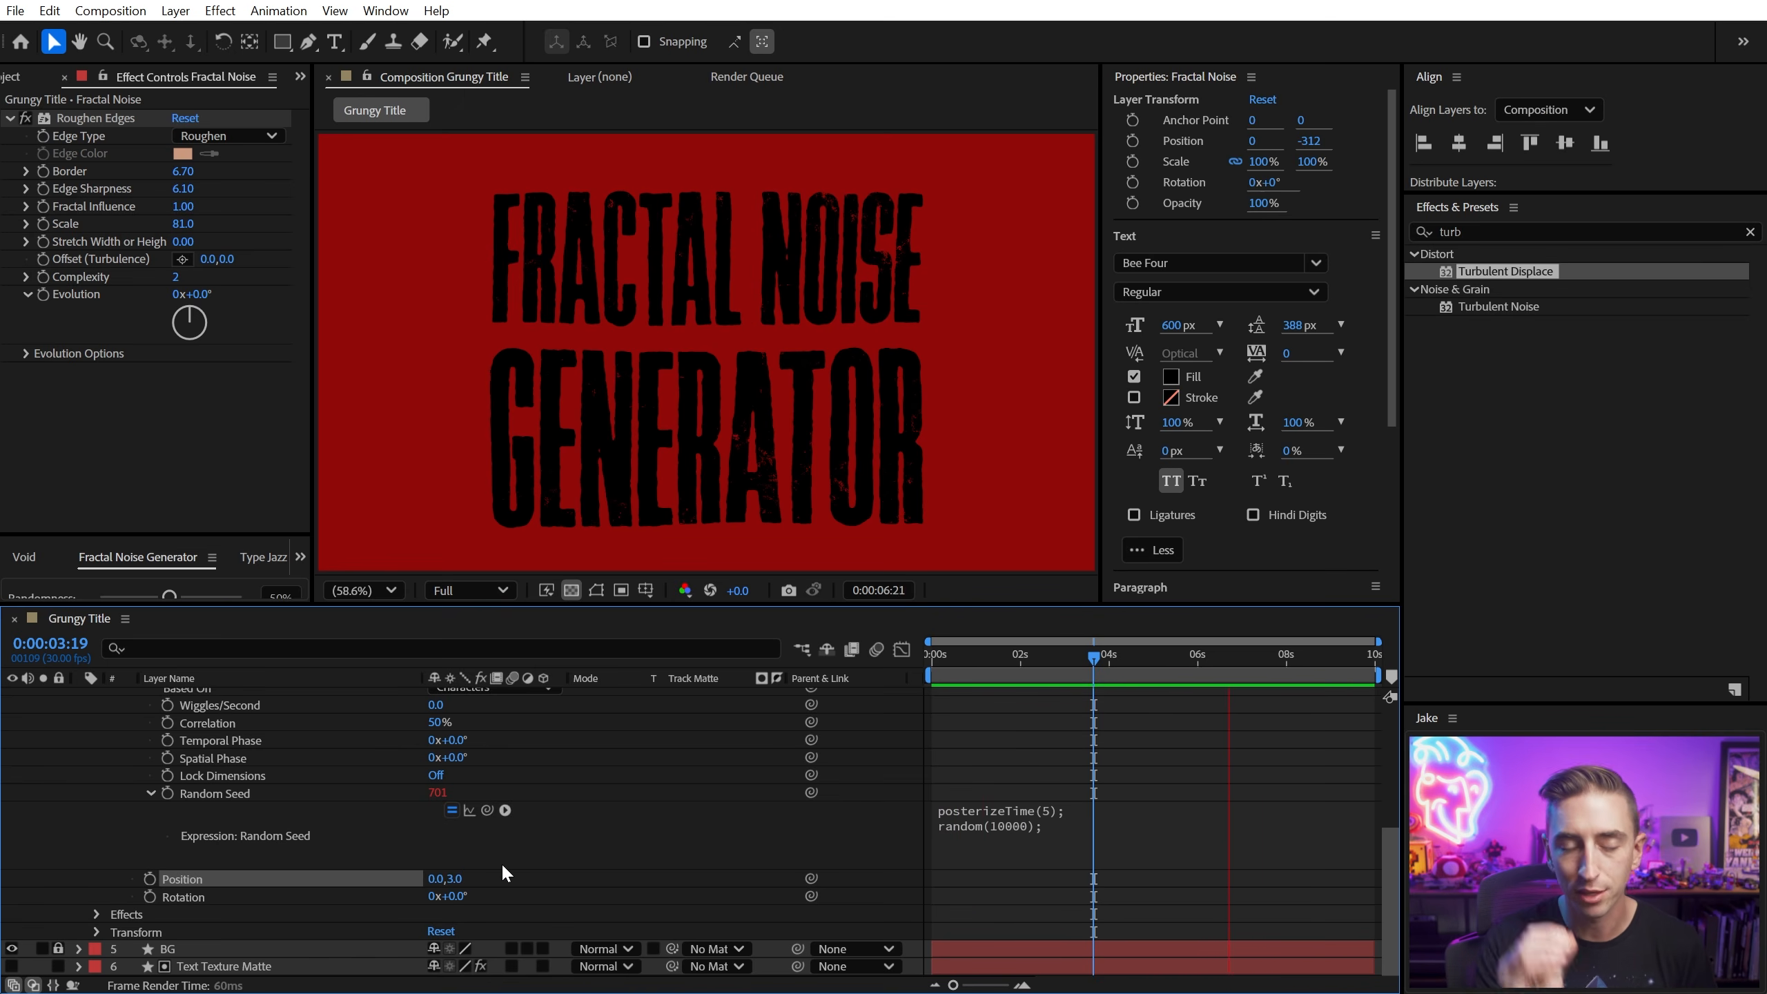
# Step: Try a horizontal Position value of 8 on the text animator, and set it back to 0
pyautogui.moveTo(439, 883)
pyautogui.mouseDown()
pyautogui.moveTo(555, 879)
pyautogui.moveTo(426, 882)
pyautogui.mouseUp()
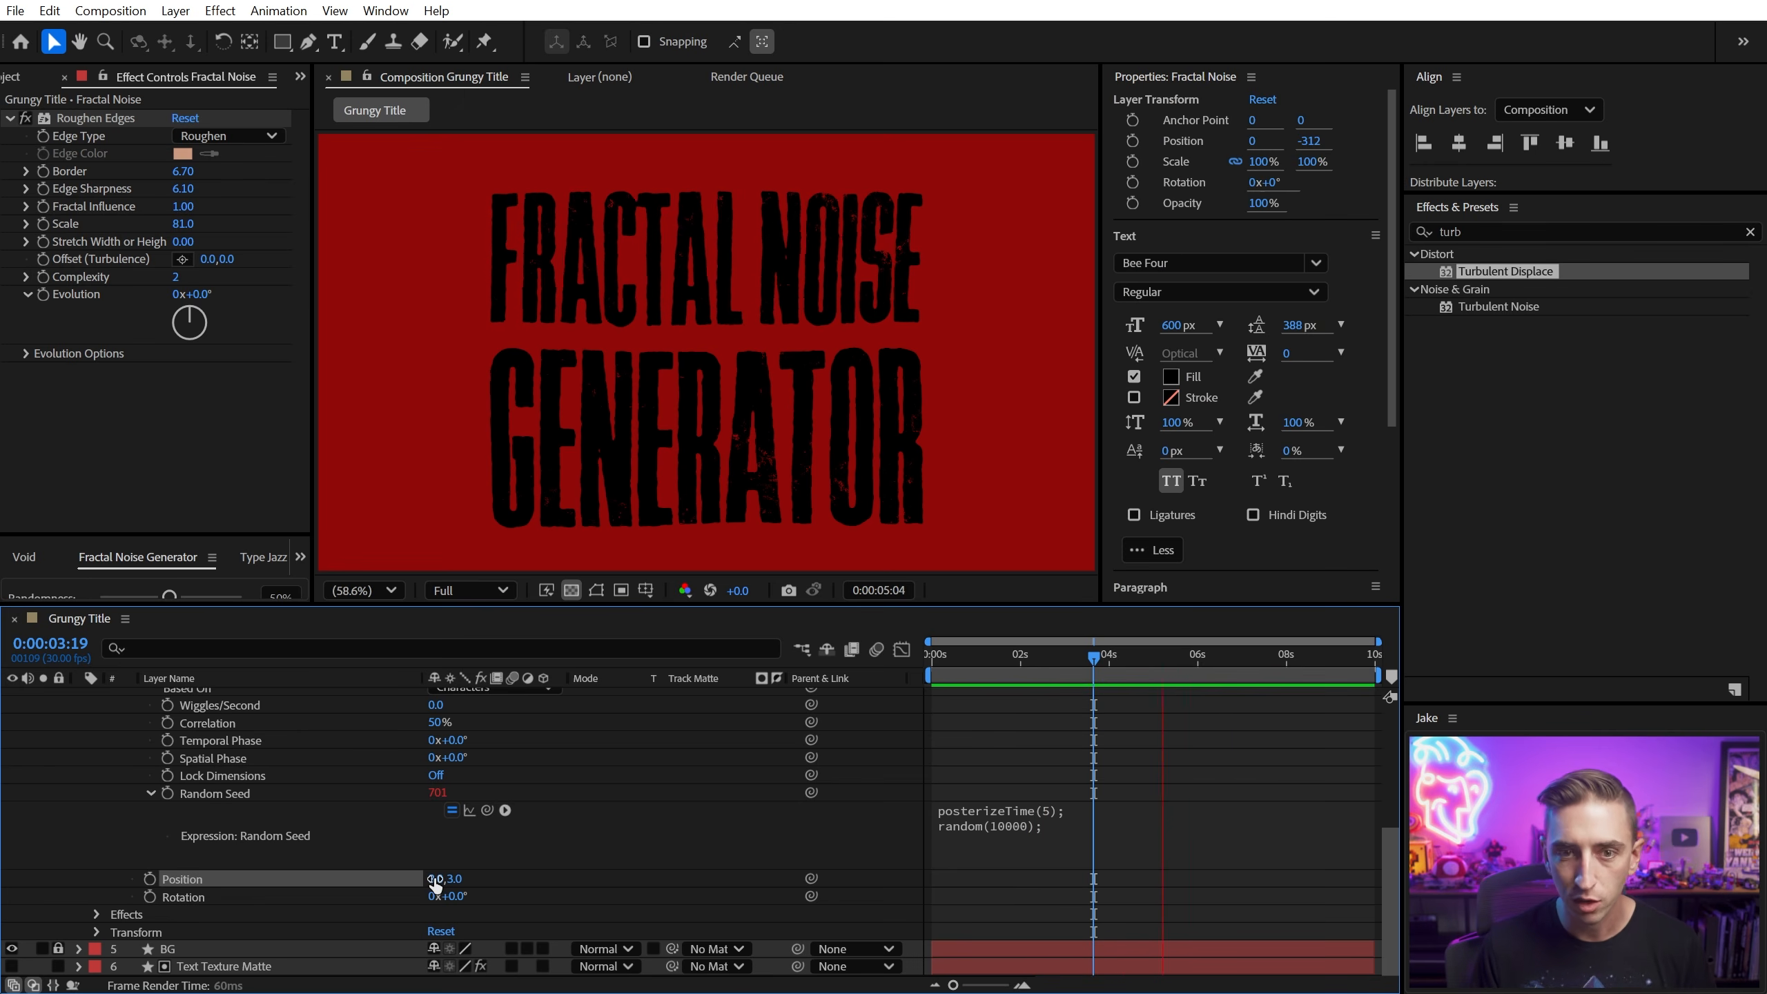
pyautogui.scroll(3, 230, 772)
pyautogui.scroll(-3, 235, 770)
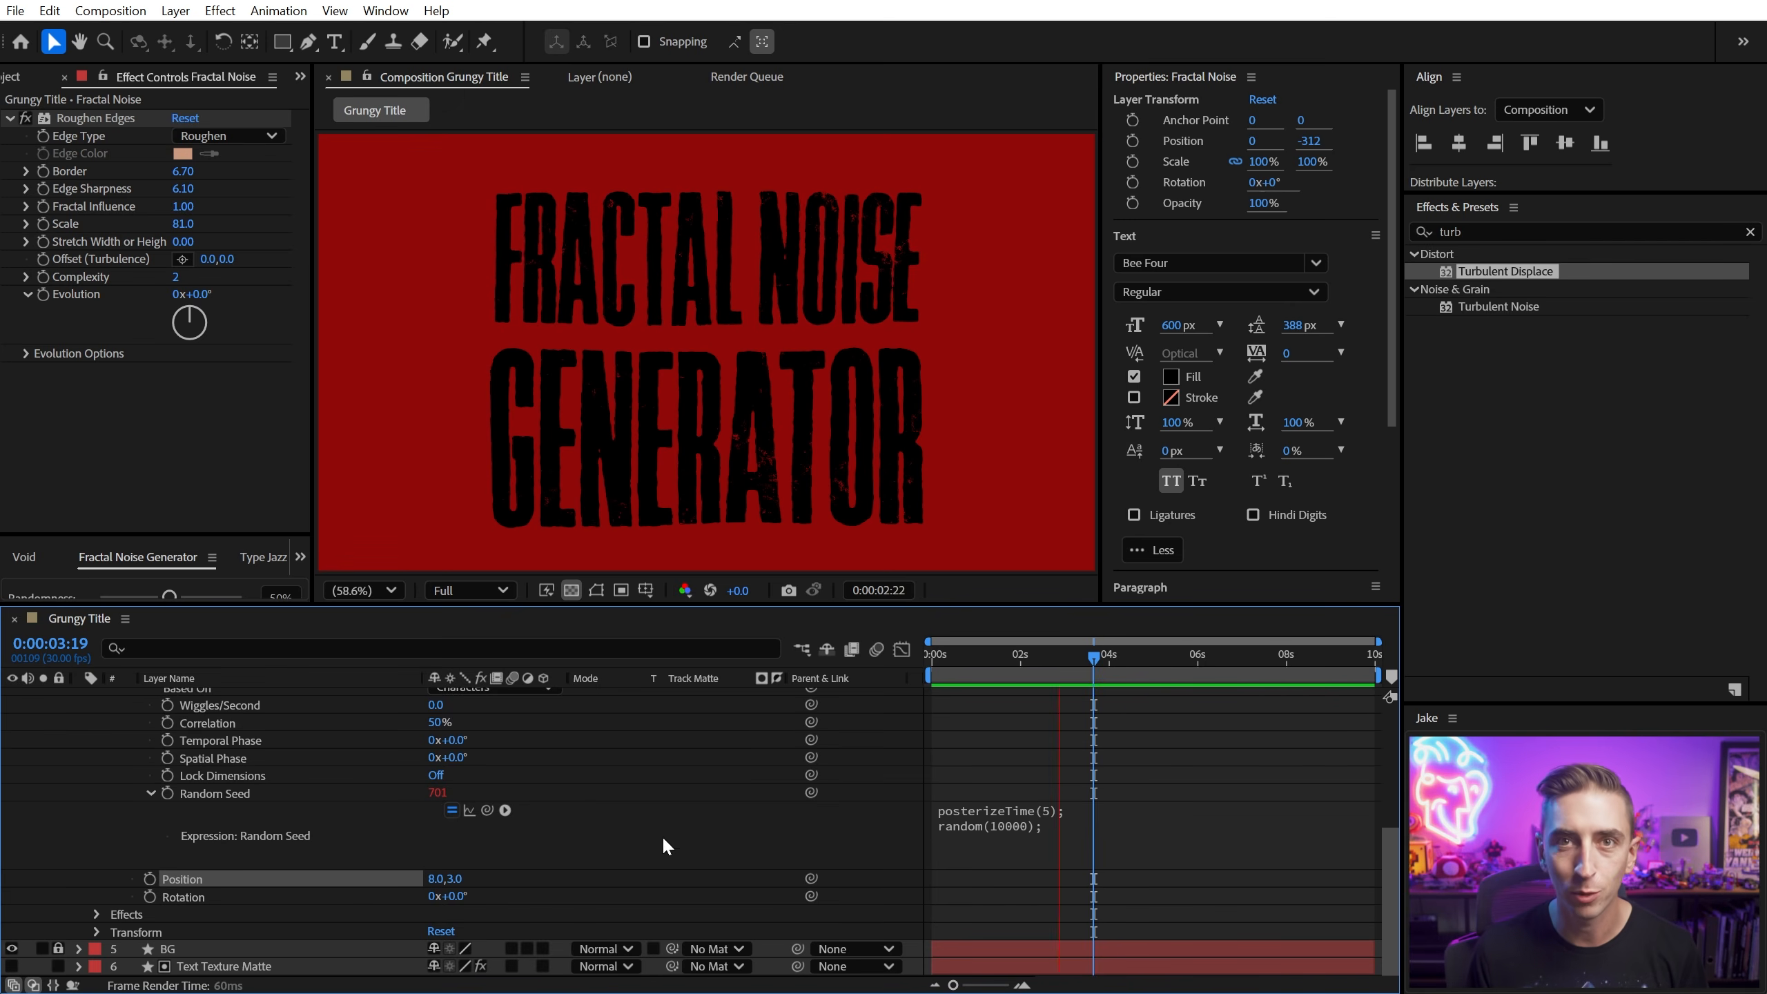
pyautogui.click(437, 880)
pyautogui.write('0')
pyautogui.press('Return')
# Step: Set the text animator's Rotation to 5° and preview the tilting characters
pyautogui.click(464, 897)
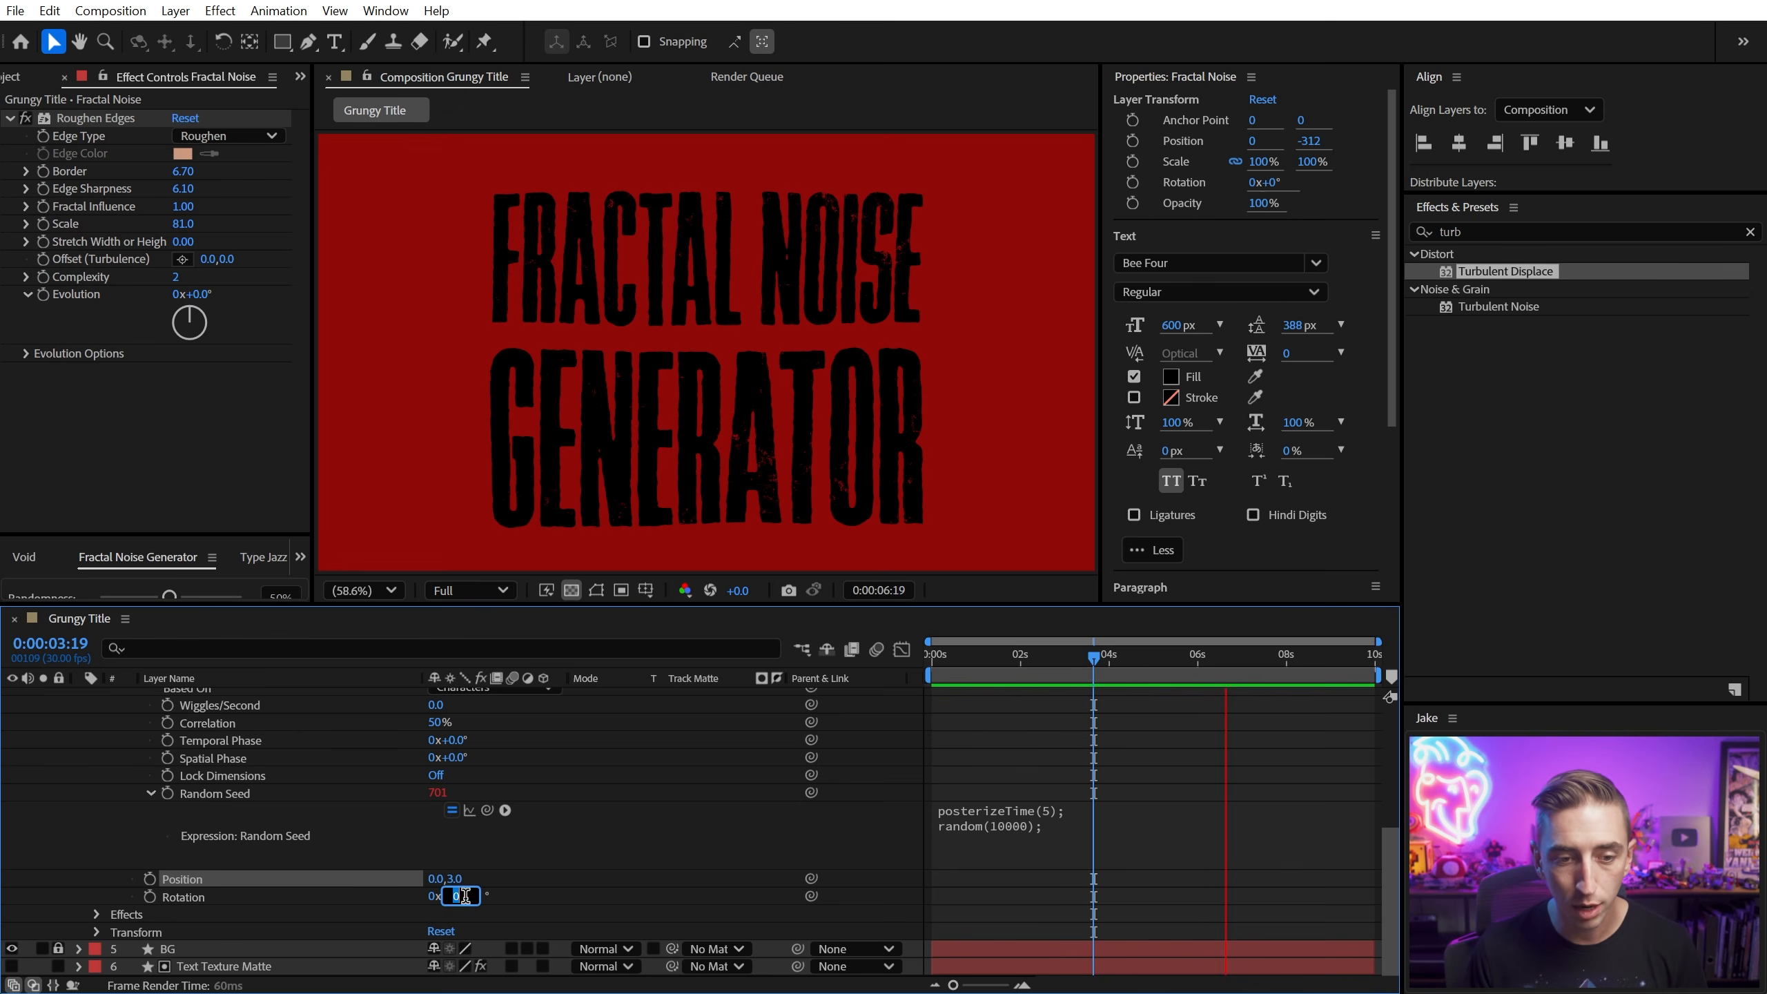
pyautogui.write('5')
pyautogui.press('Return')
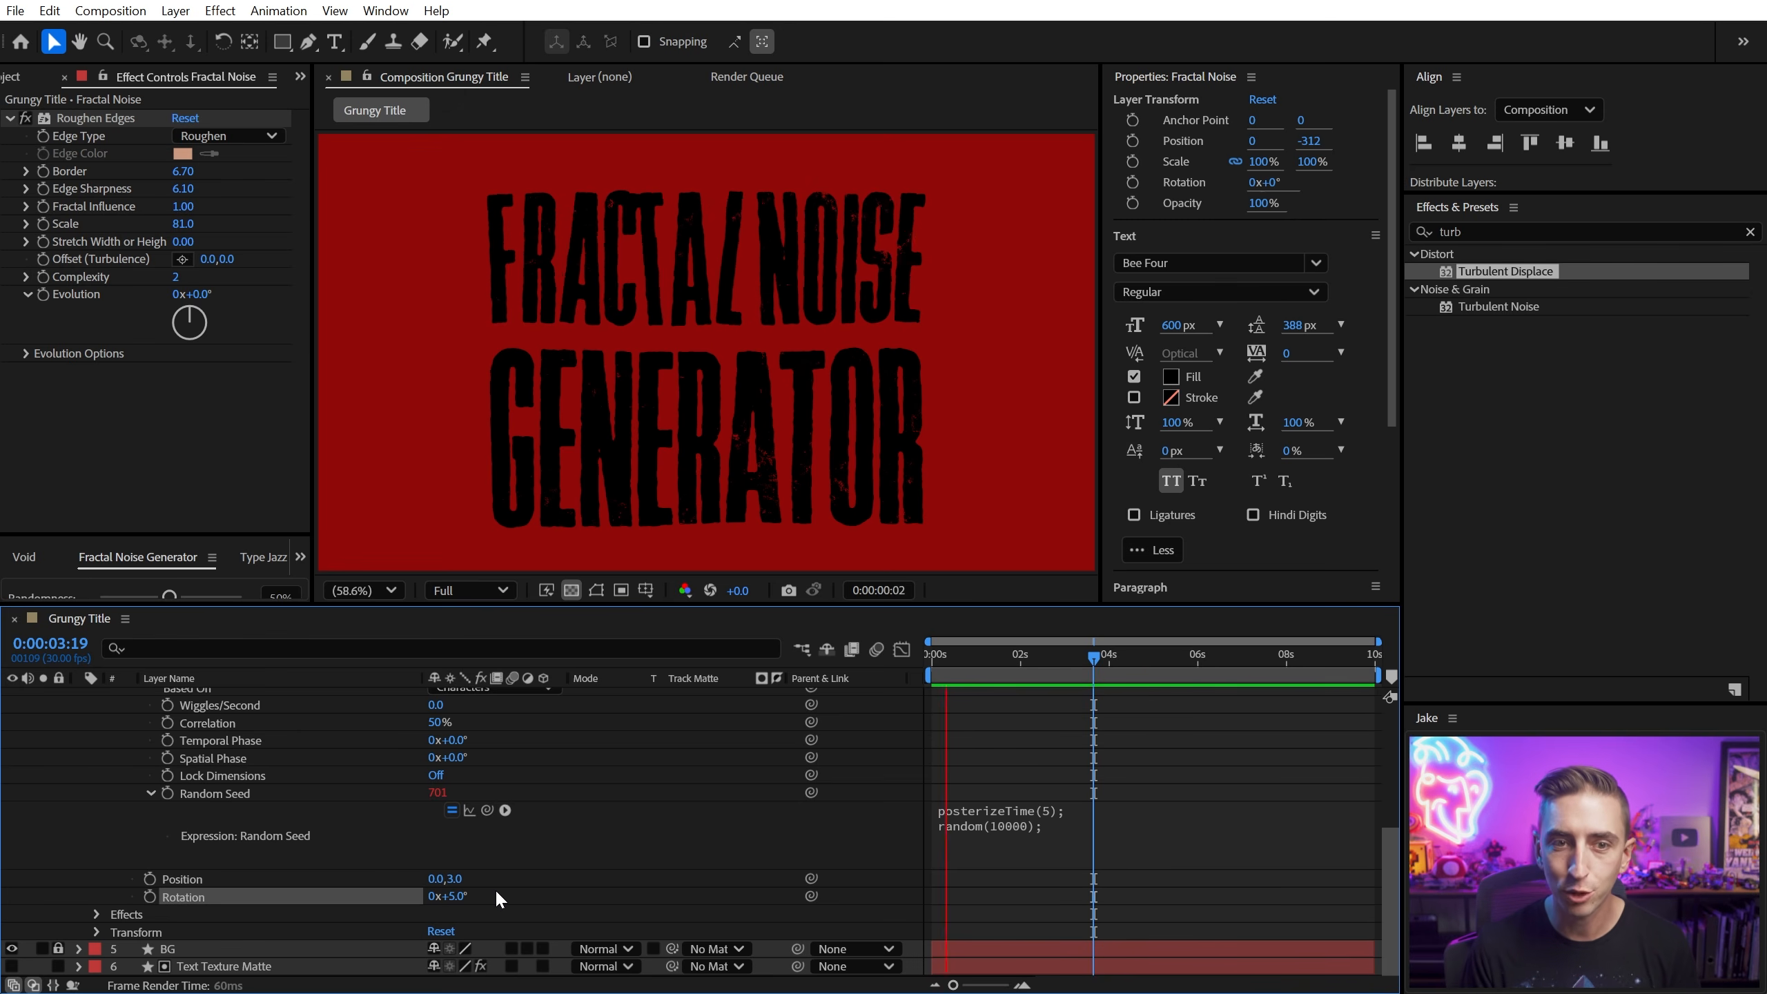
pyautogui.scroll(3, 222, 876)
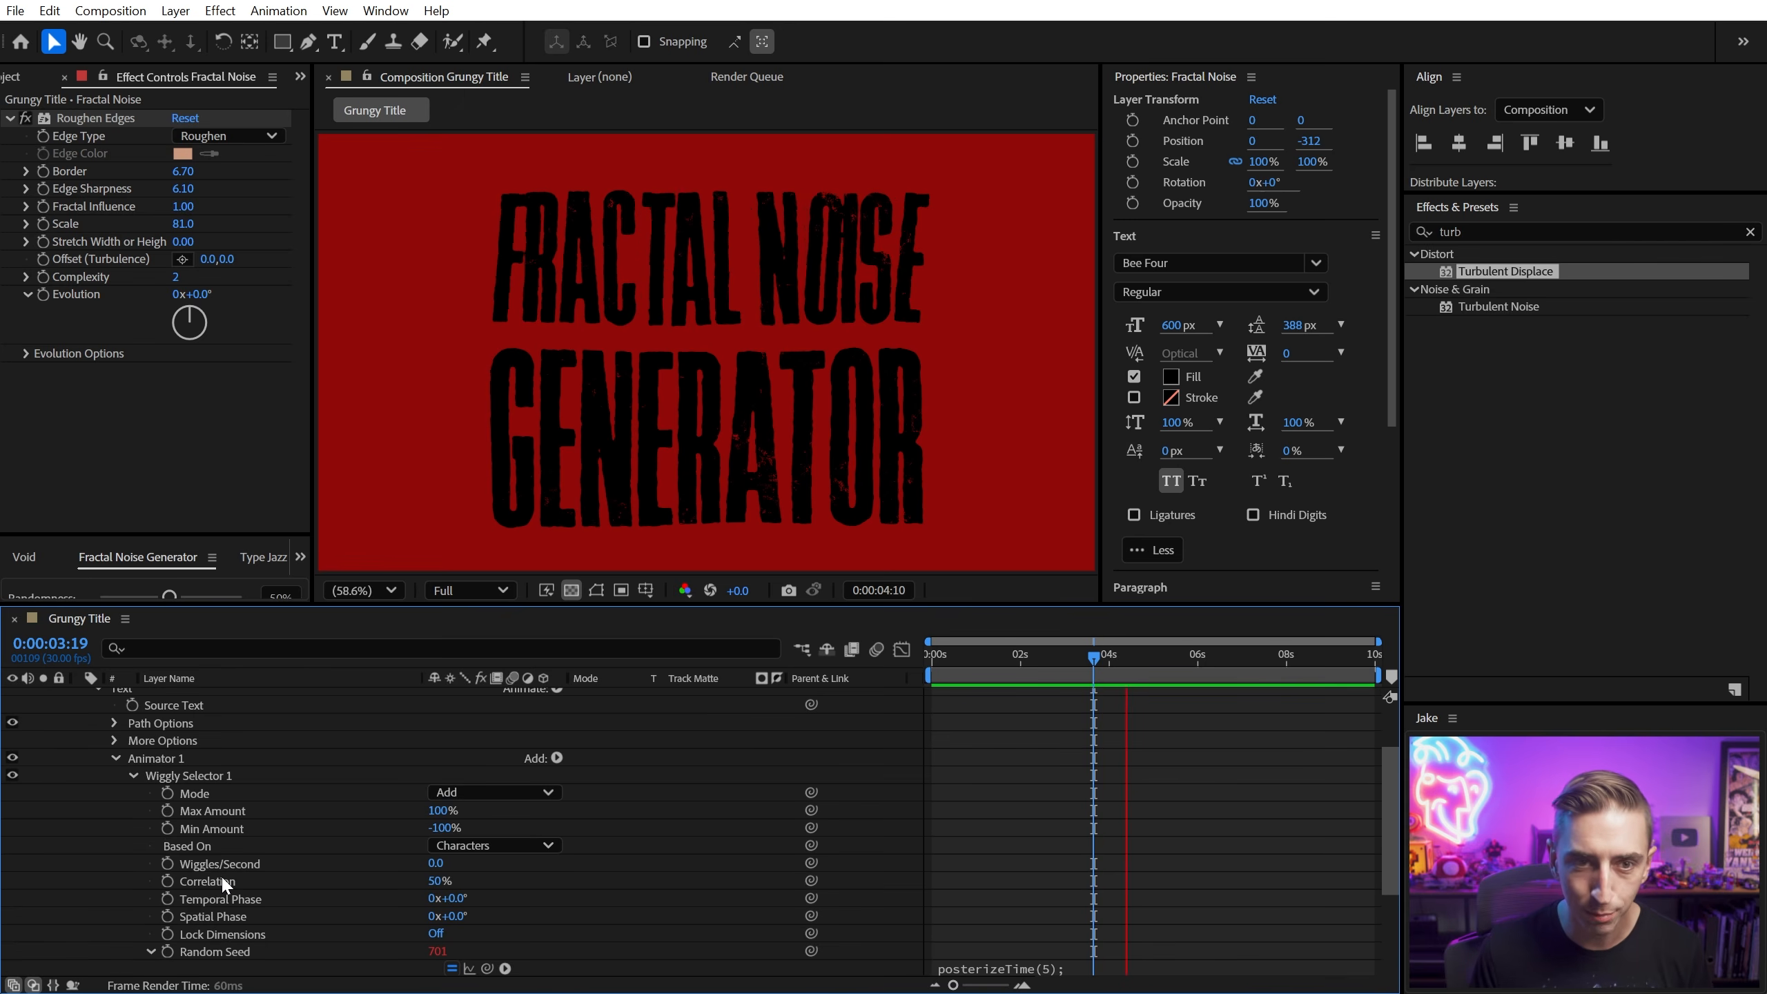
pyautogui.scroll(-2, 222, 876)
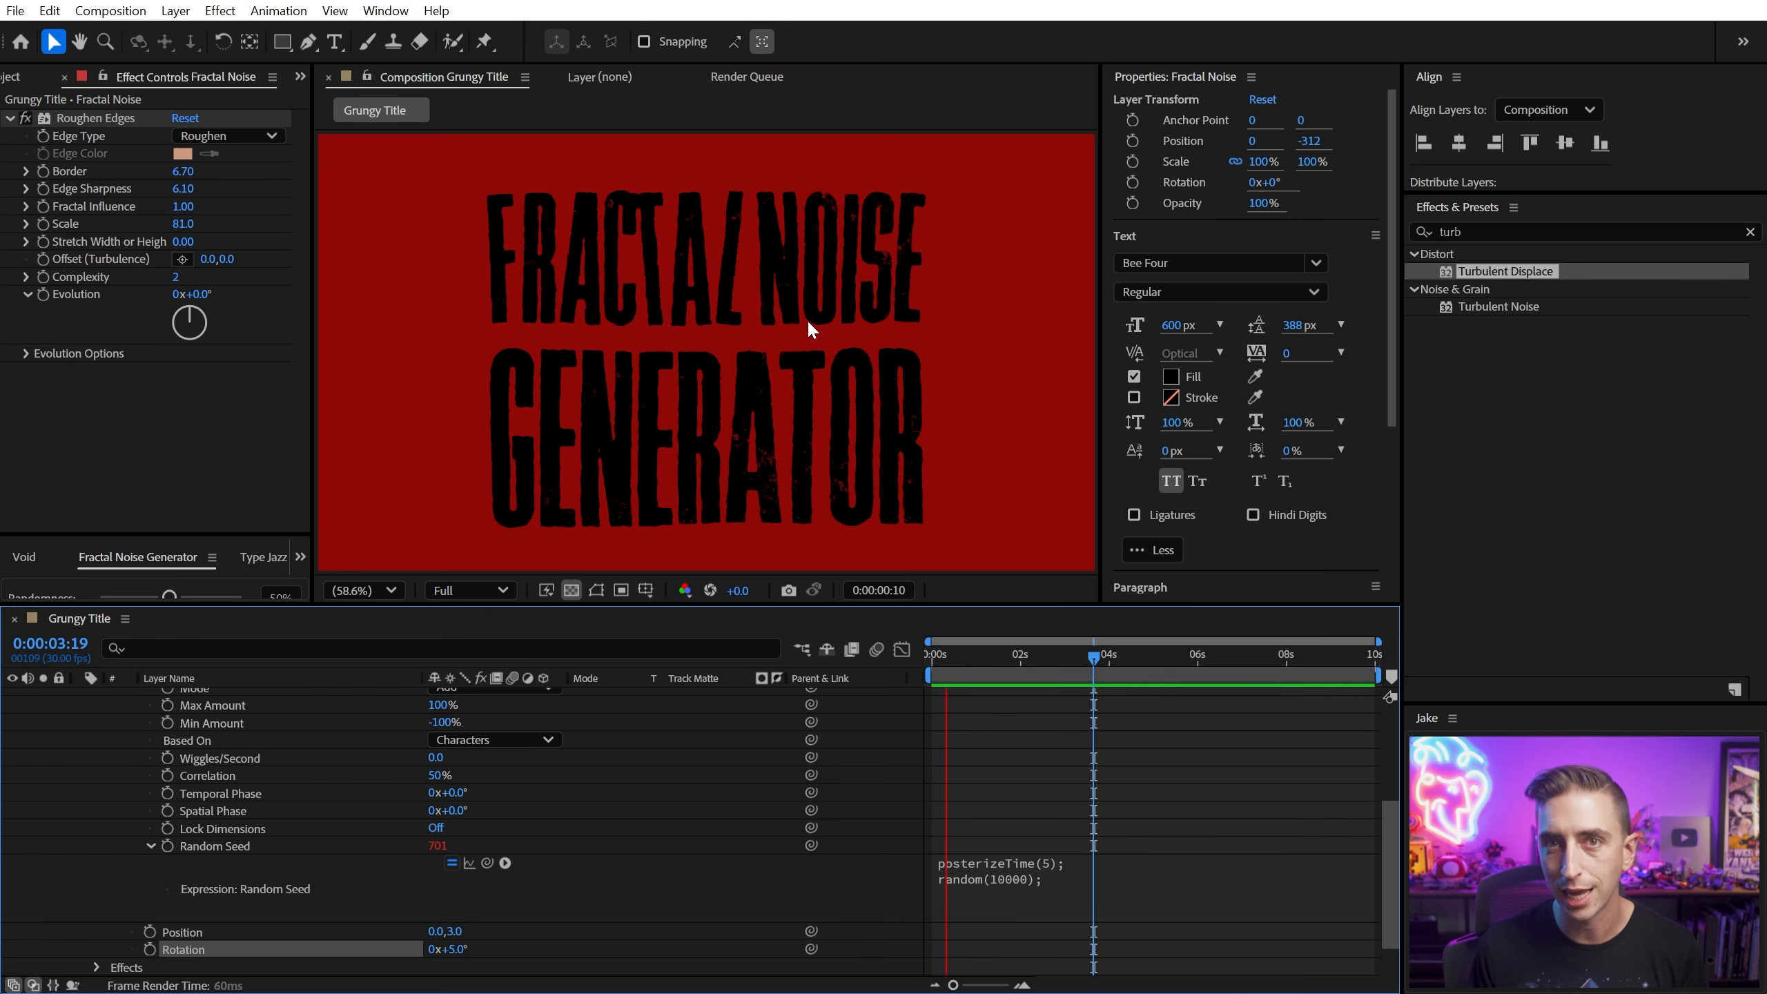
# Step: Set the vertical Grouping Alignment of the Fractal Noise text to -39% so characters rotate around their middles, and preview it
pyautogui.press('space')
pyautogui.press('/')
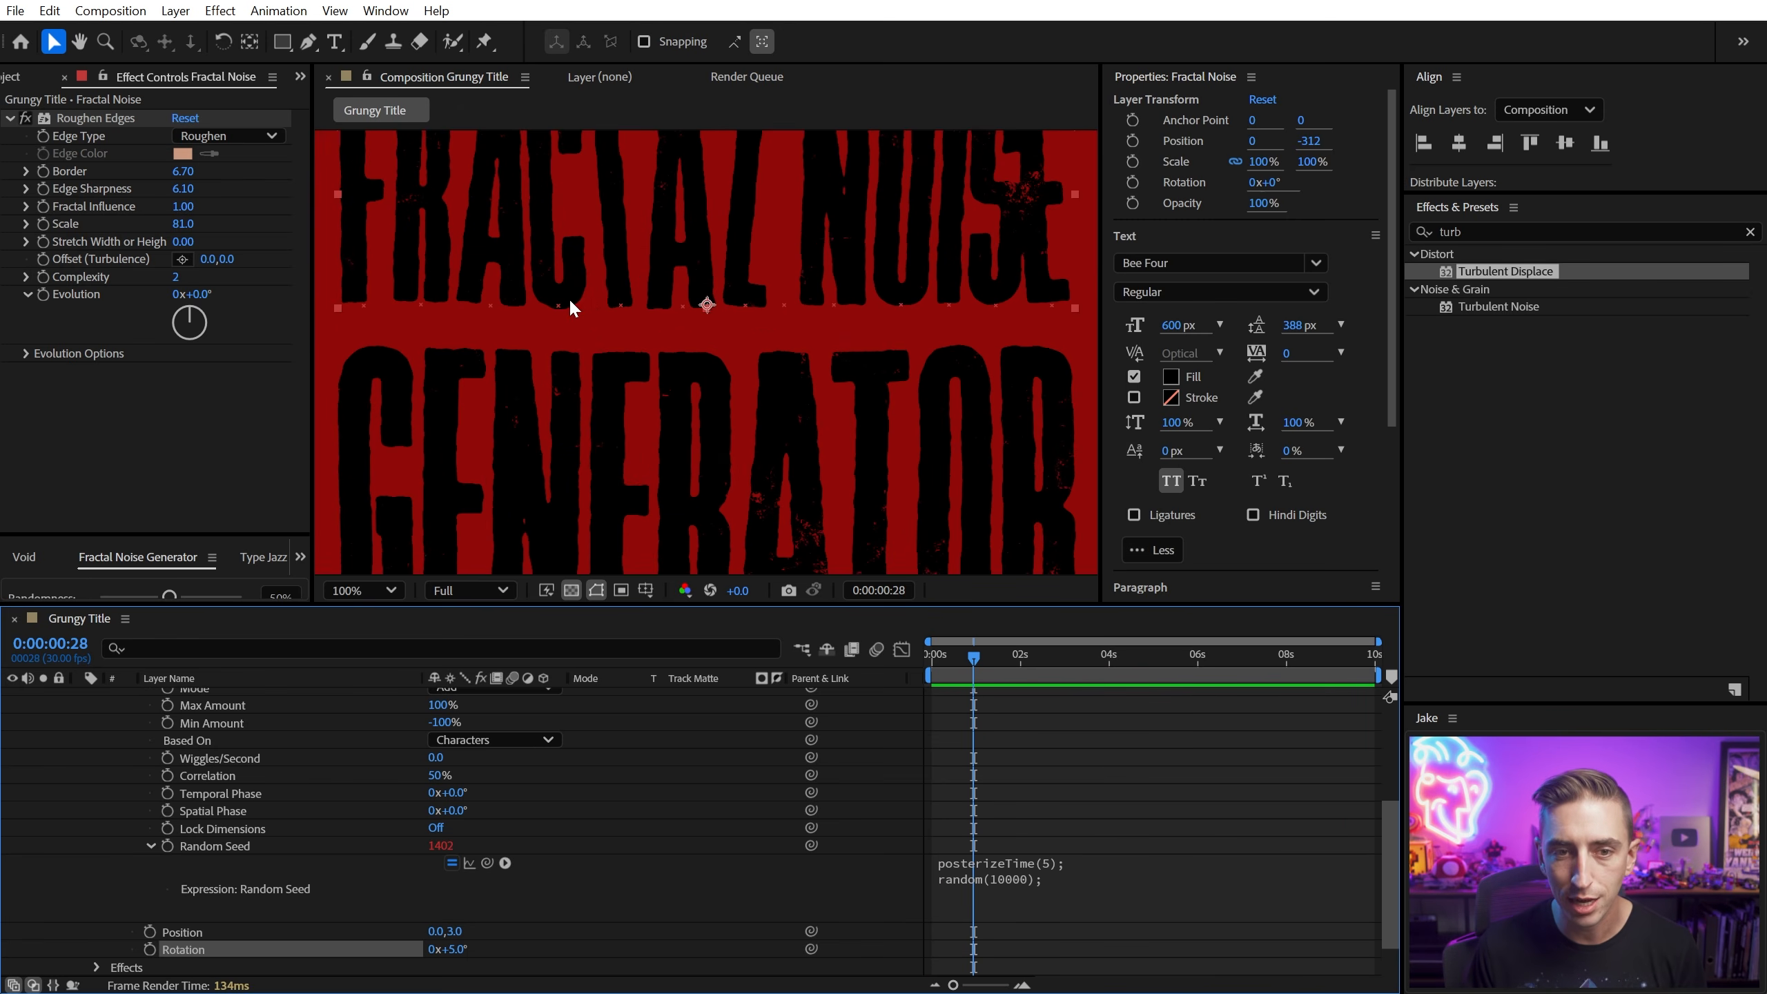
pyautogui.moveTo(655, 243); pyautogui.dragTo(702, 431)
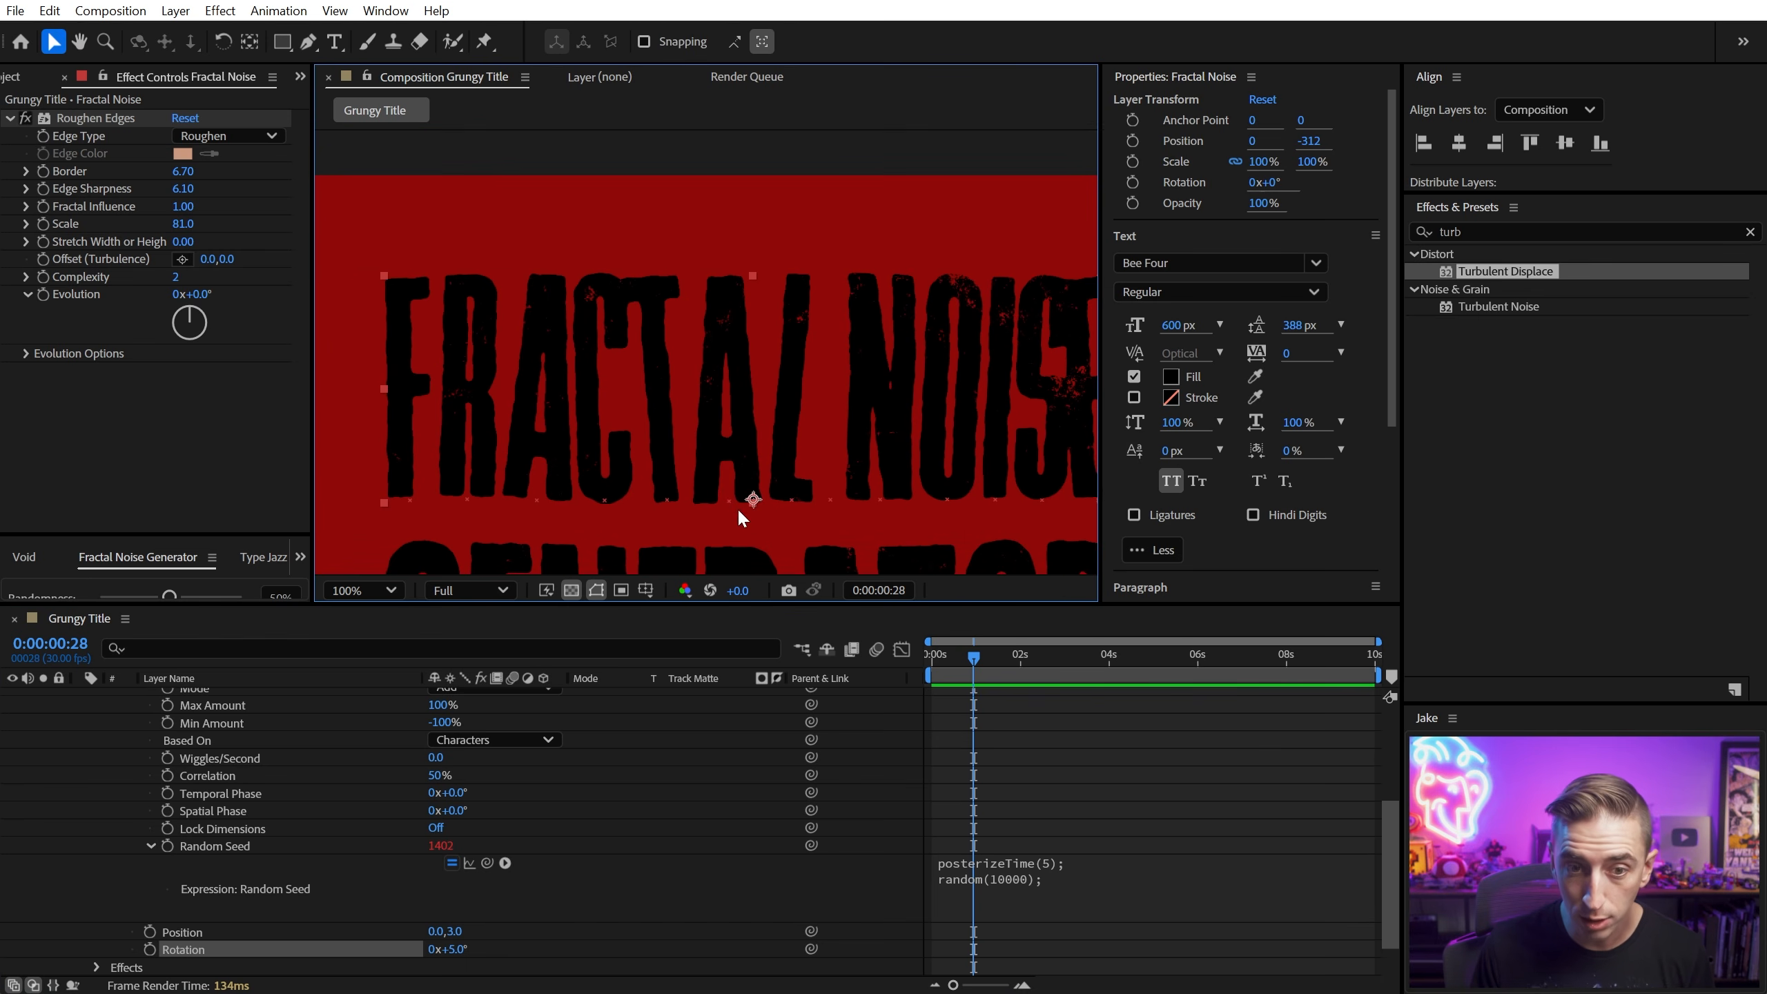
pyautogui.click(201, 956)
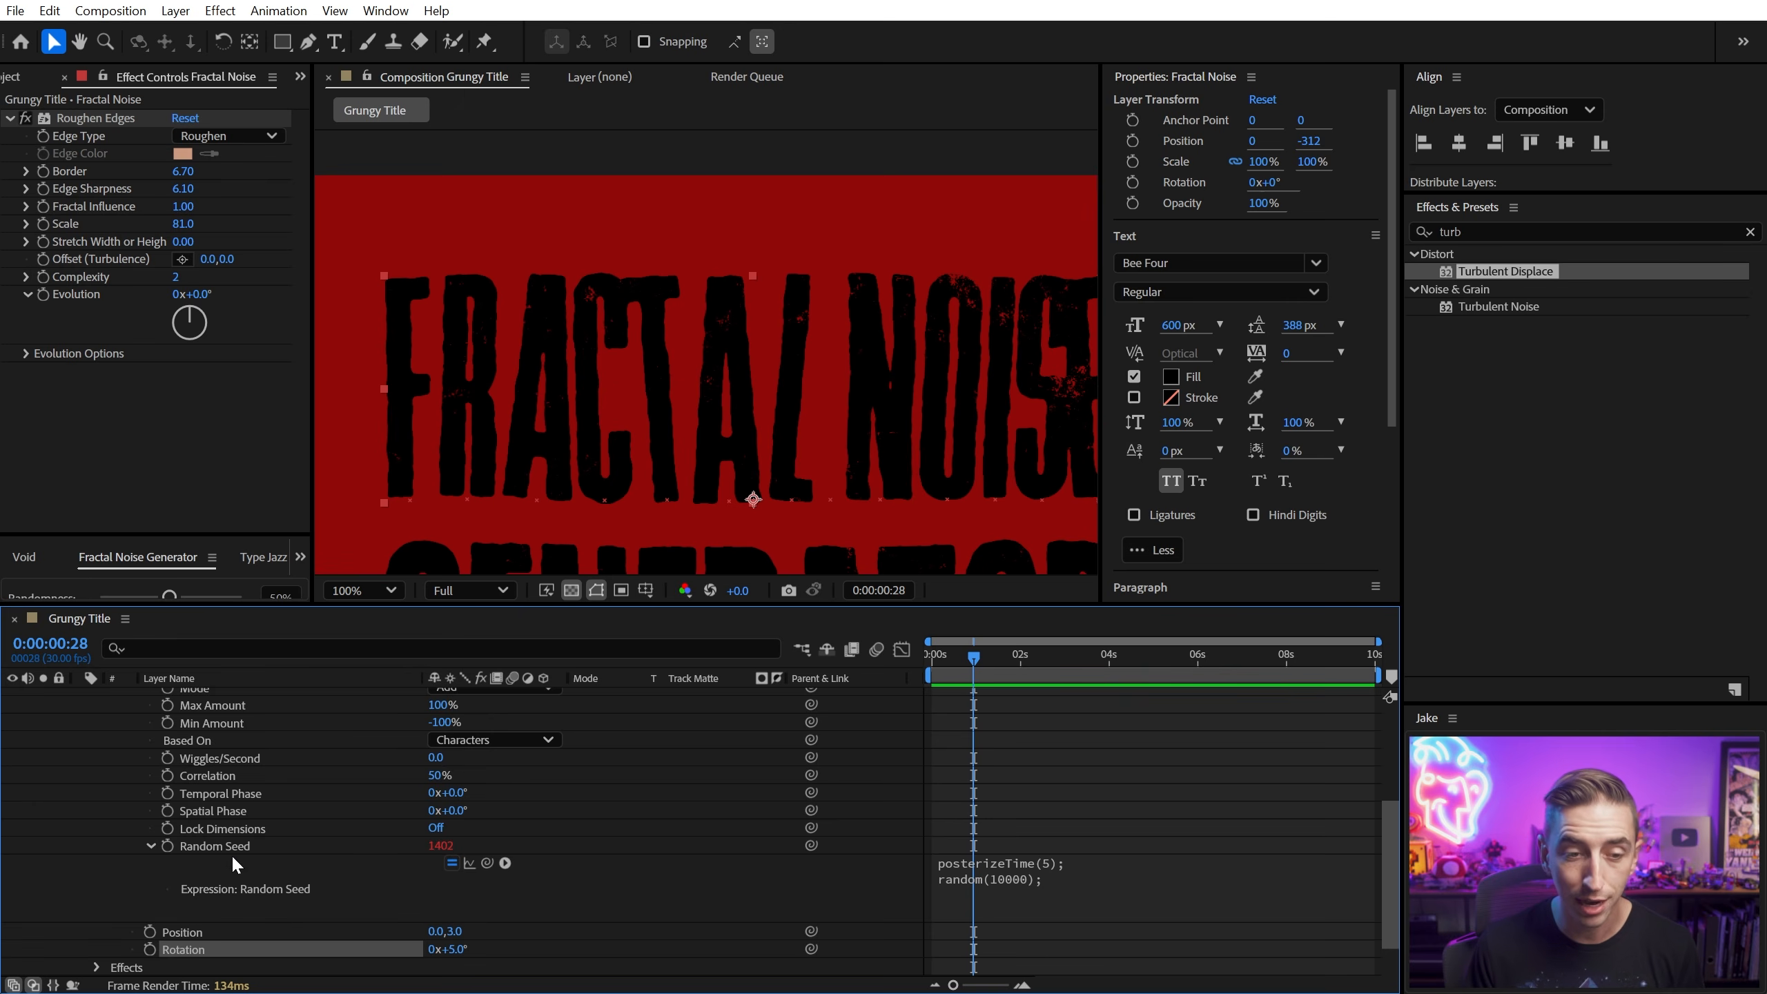
pyautogui.scroll(3, 243, 863)
pyautogui.click(115, 794)
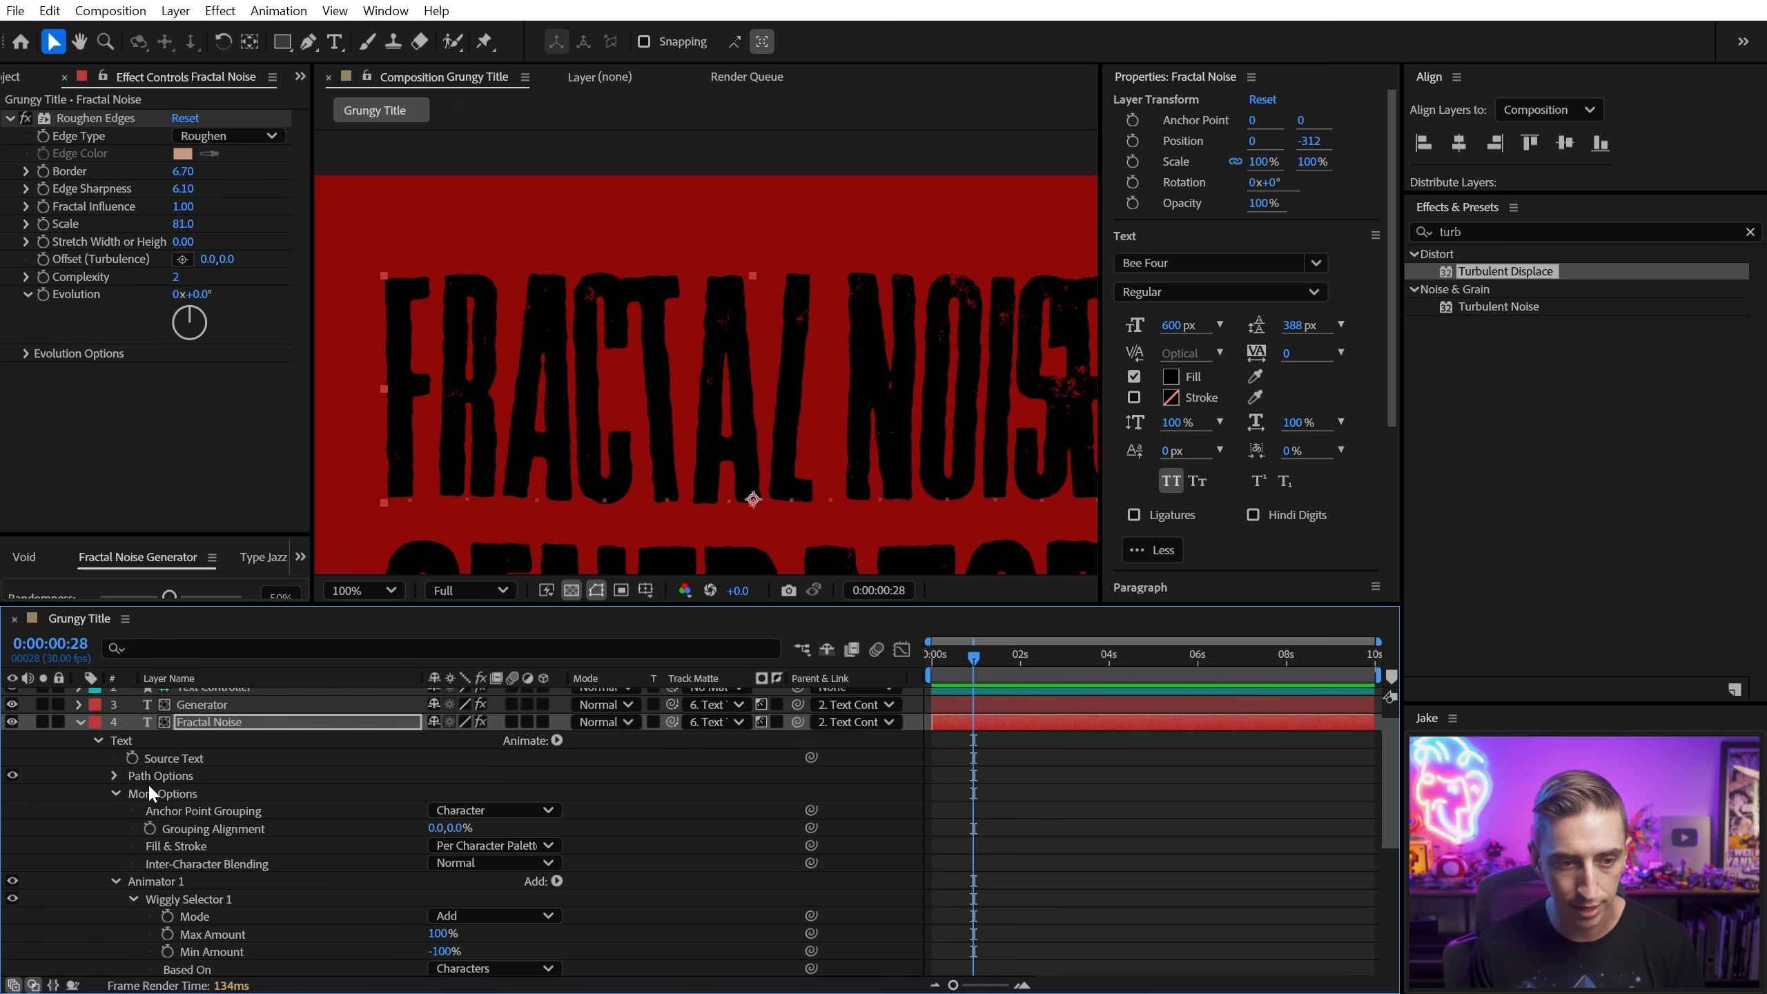
pyautogui.click(200, 832)
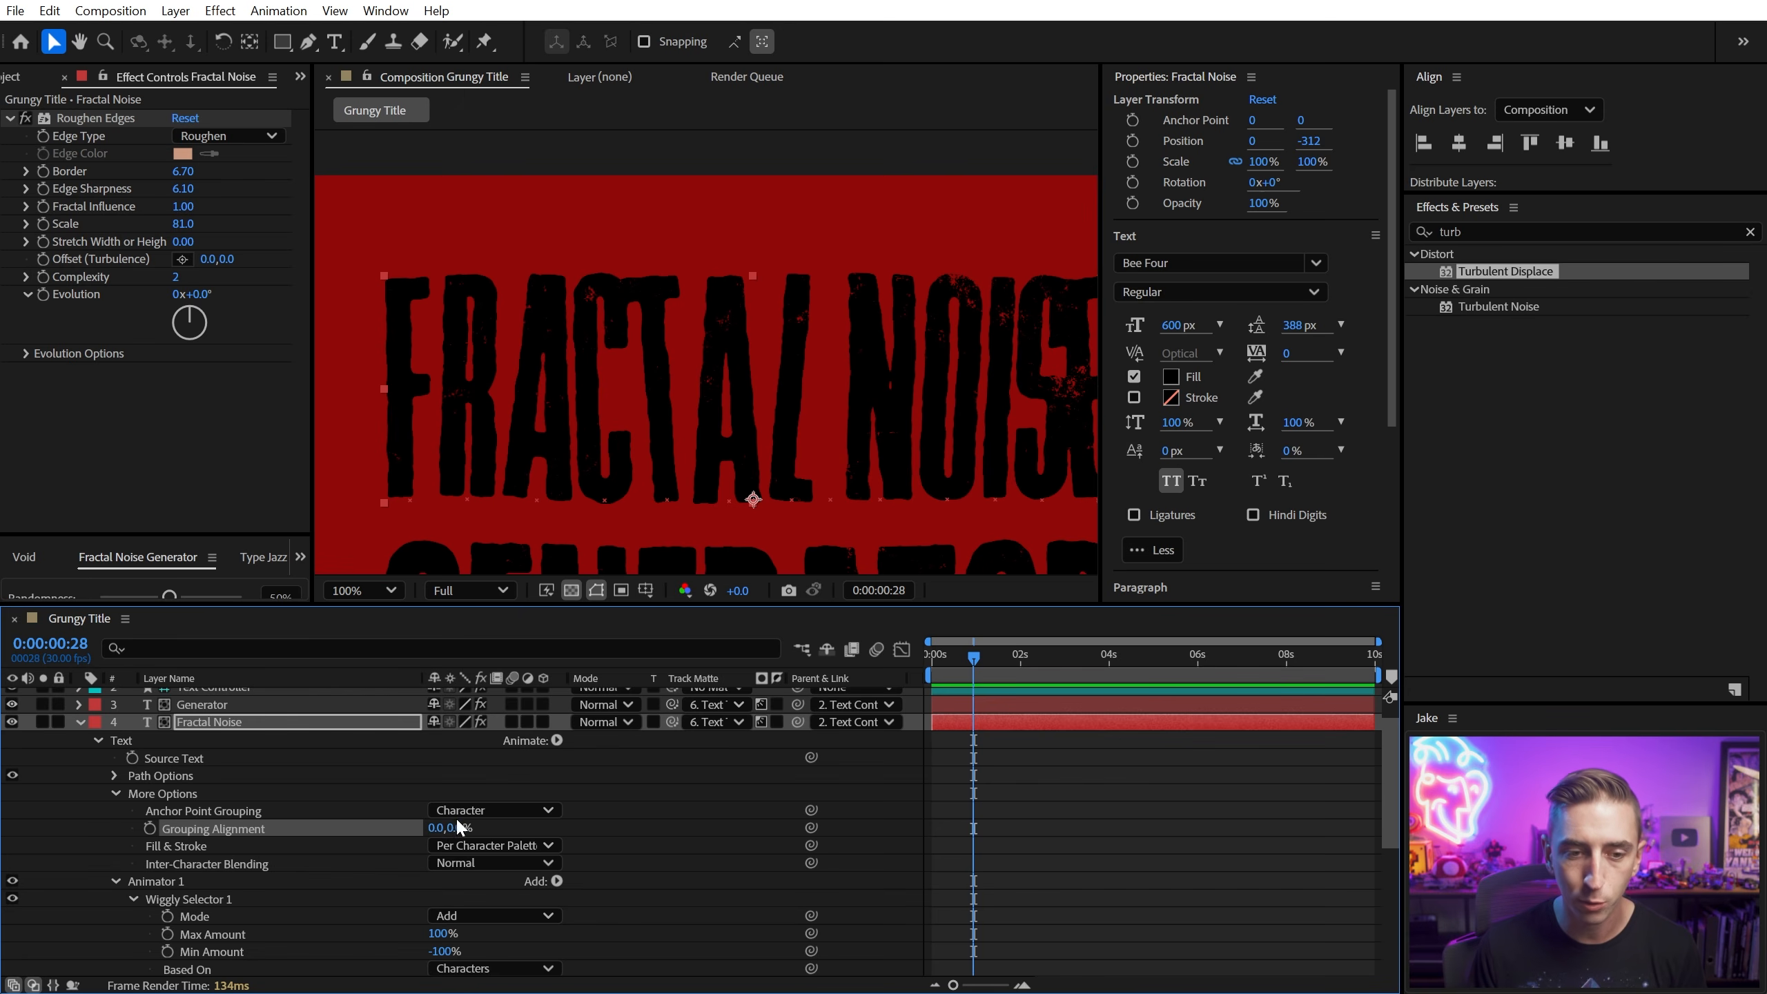
pyautogui.moveTo(454, 829); pyautogui.dragTo(407, 824)
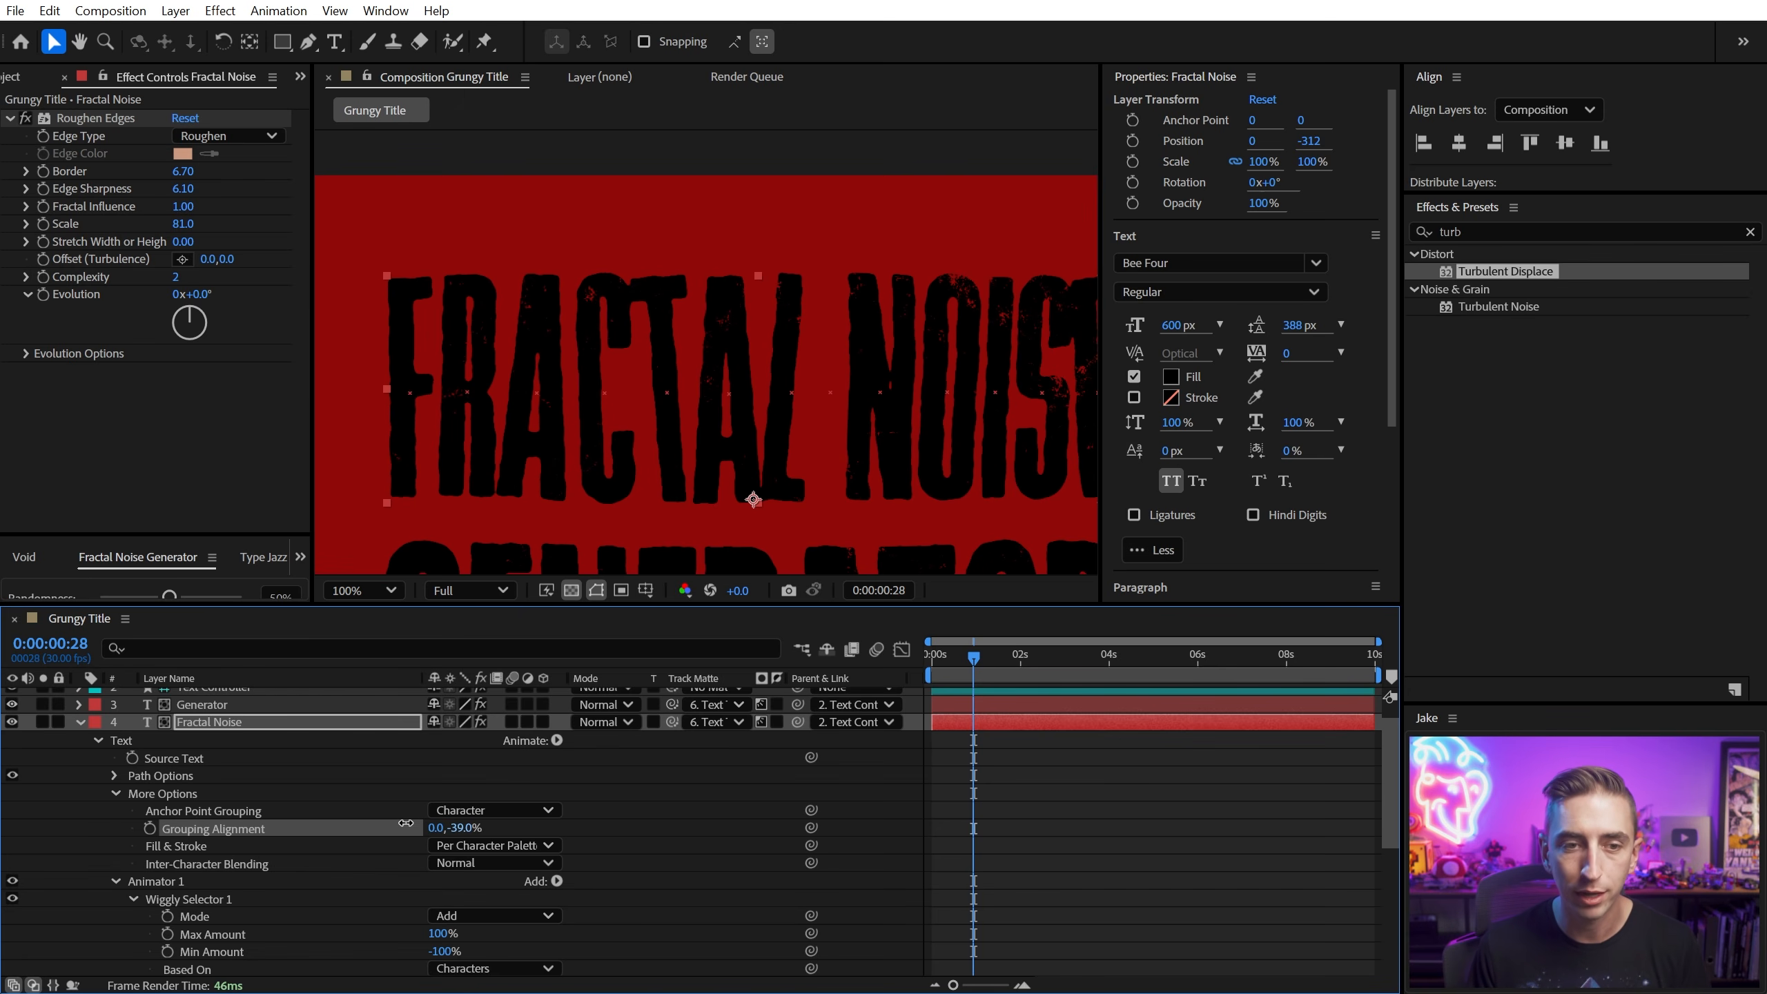
pyautogui.press('space')
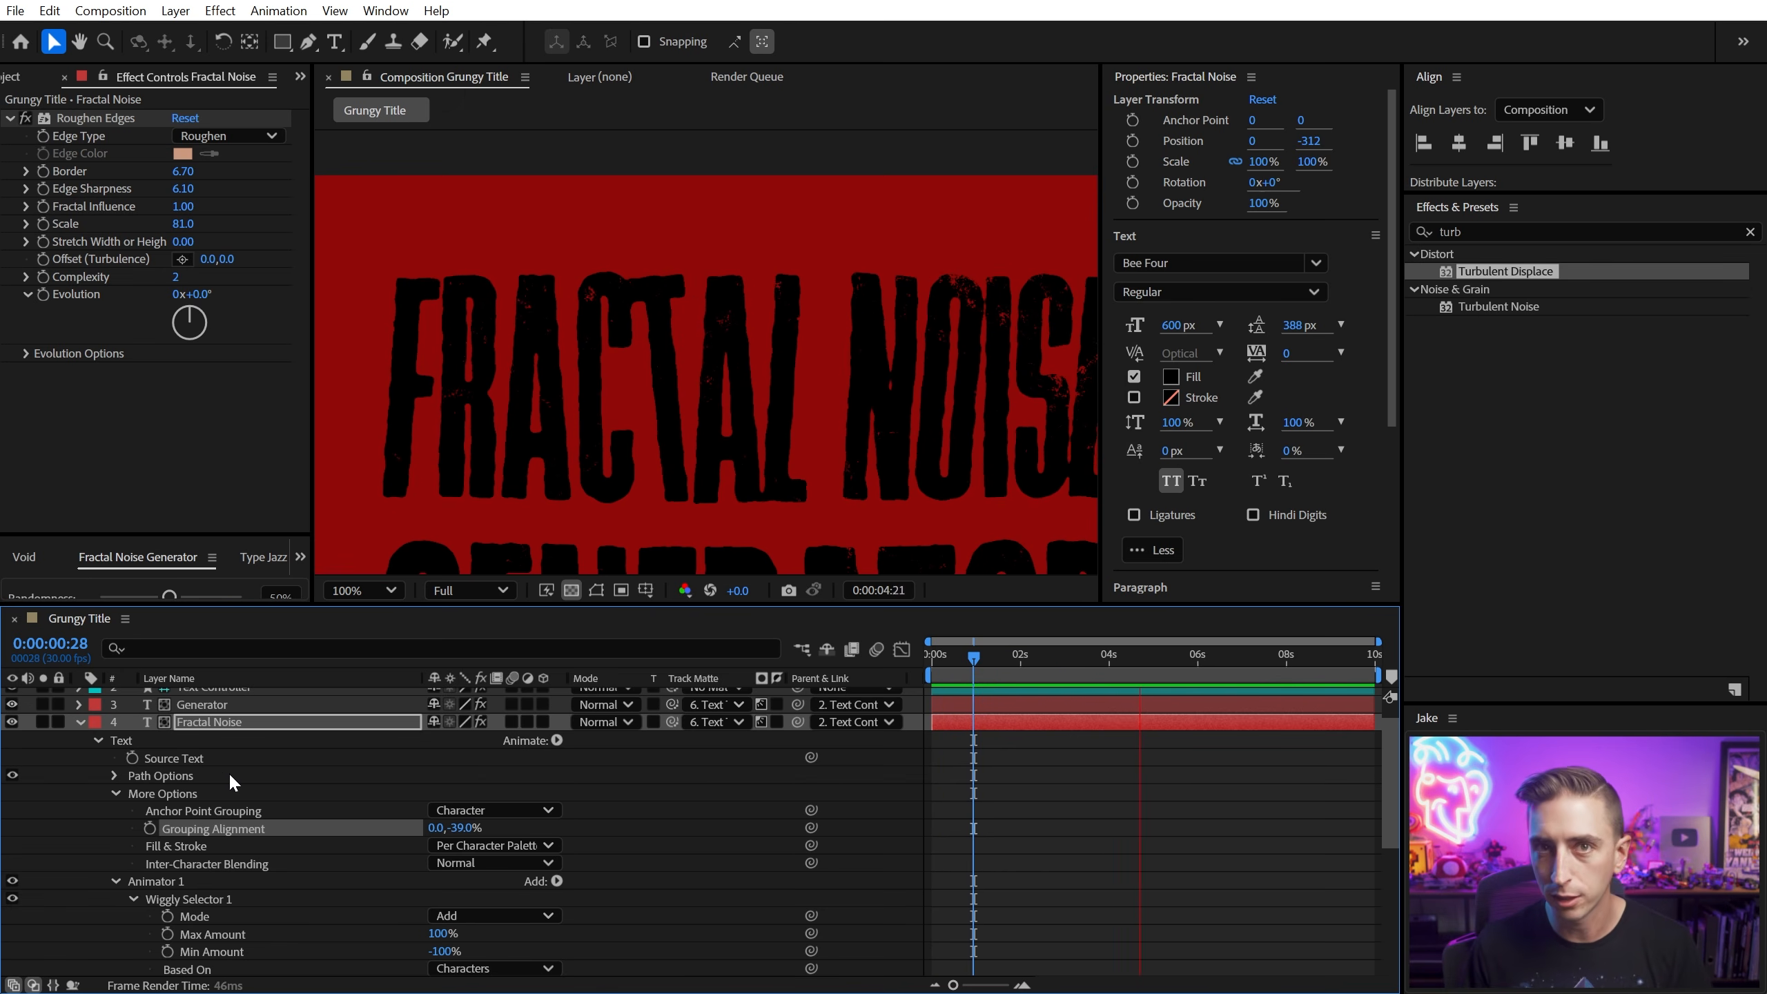
# Step: Reduce the text animator's Rotation to about 1° and check the jitter on the whole title
pyautogui.scroll(-4, 229, 772)
pyautogui.scroll(-1, 227, 772)
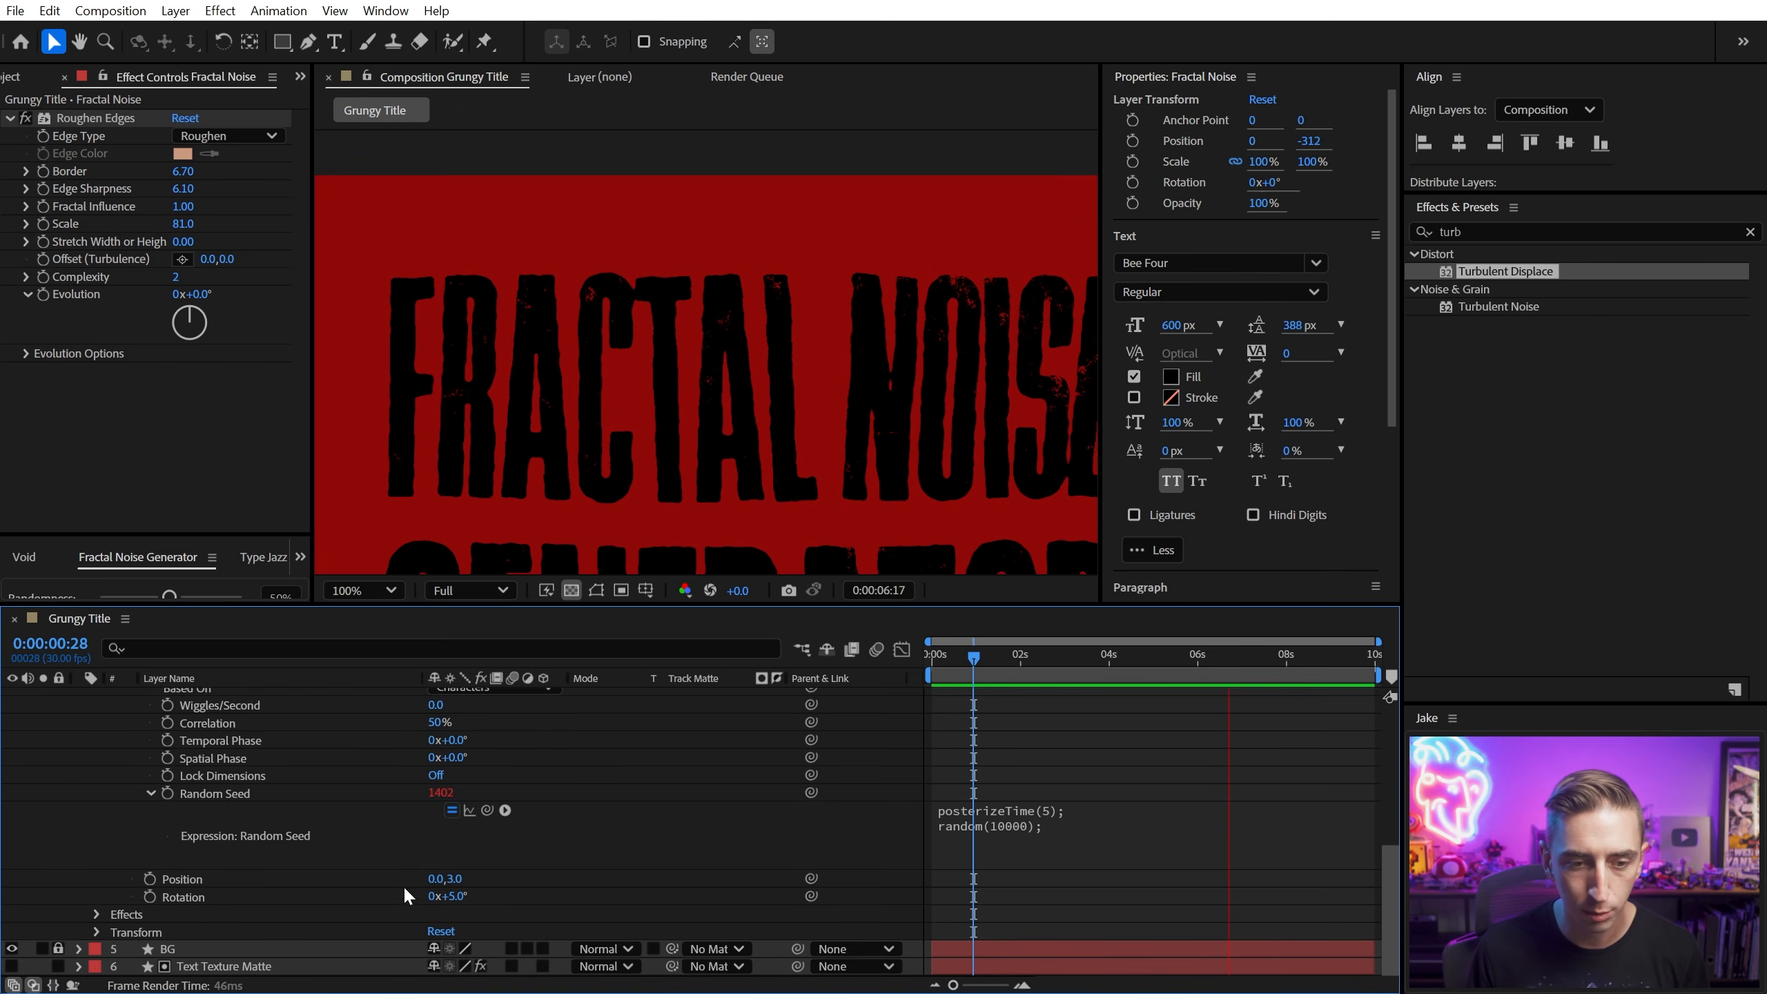
pyautogui.moveTo(457, 896); pyautogui.dragTo(462, 904)
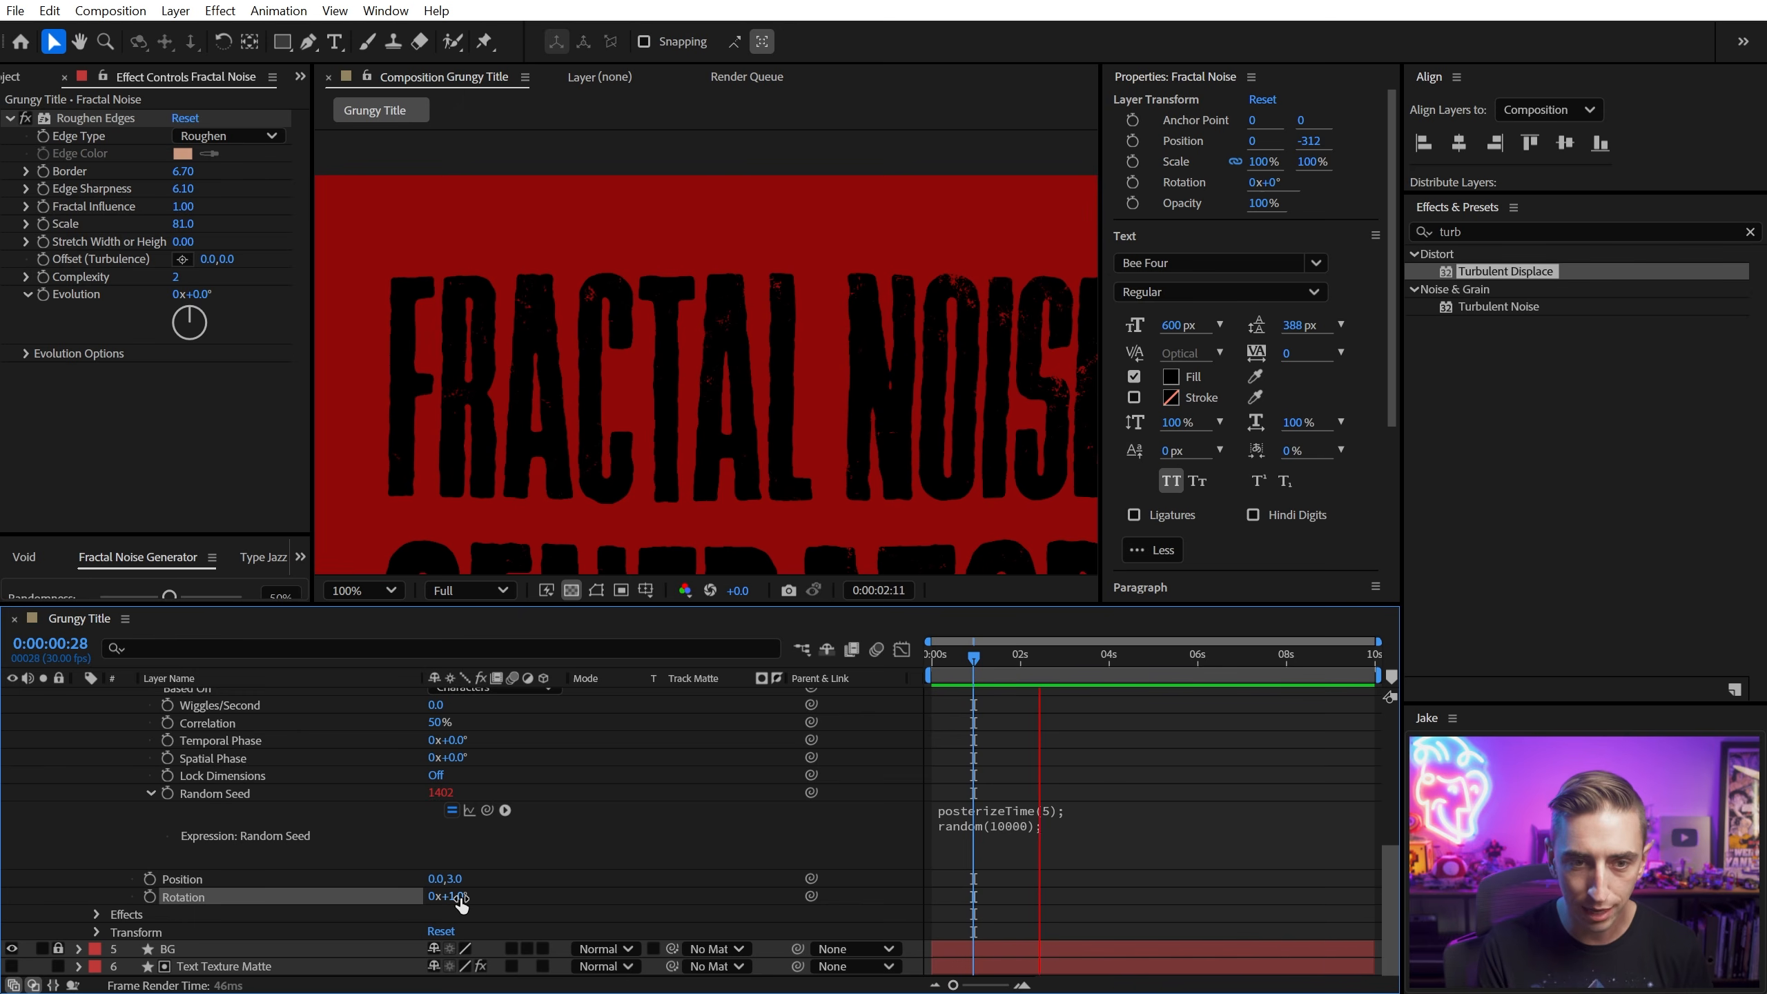
pyautogui.hotkey('shift', '/')
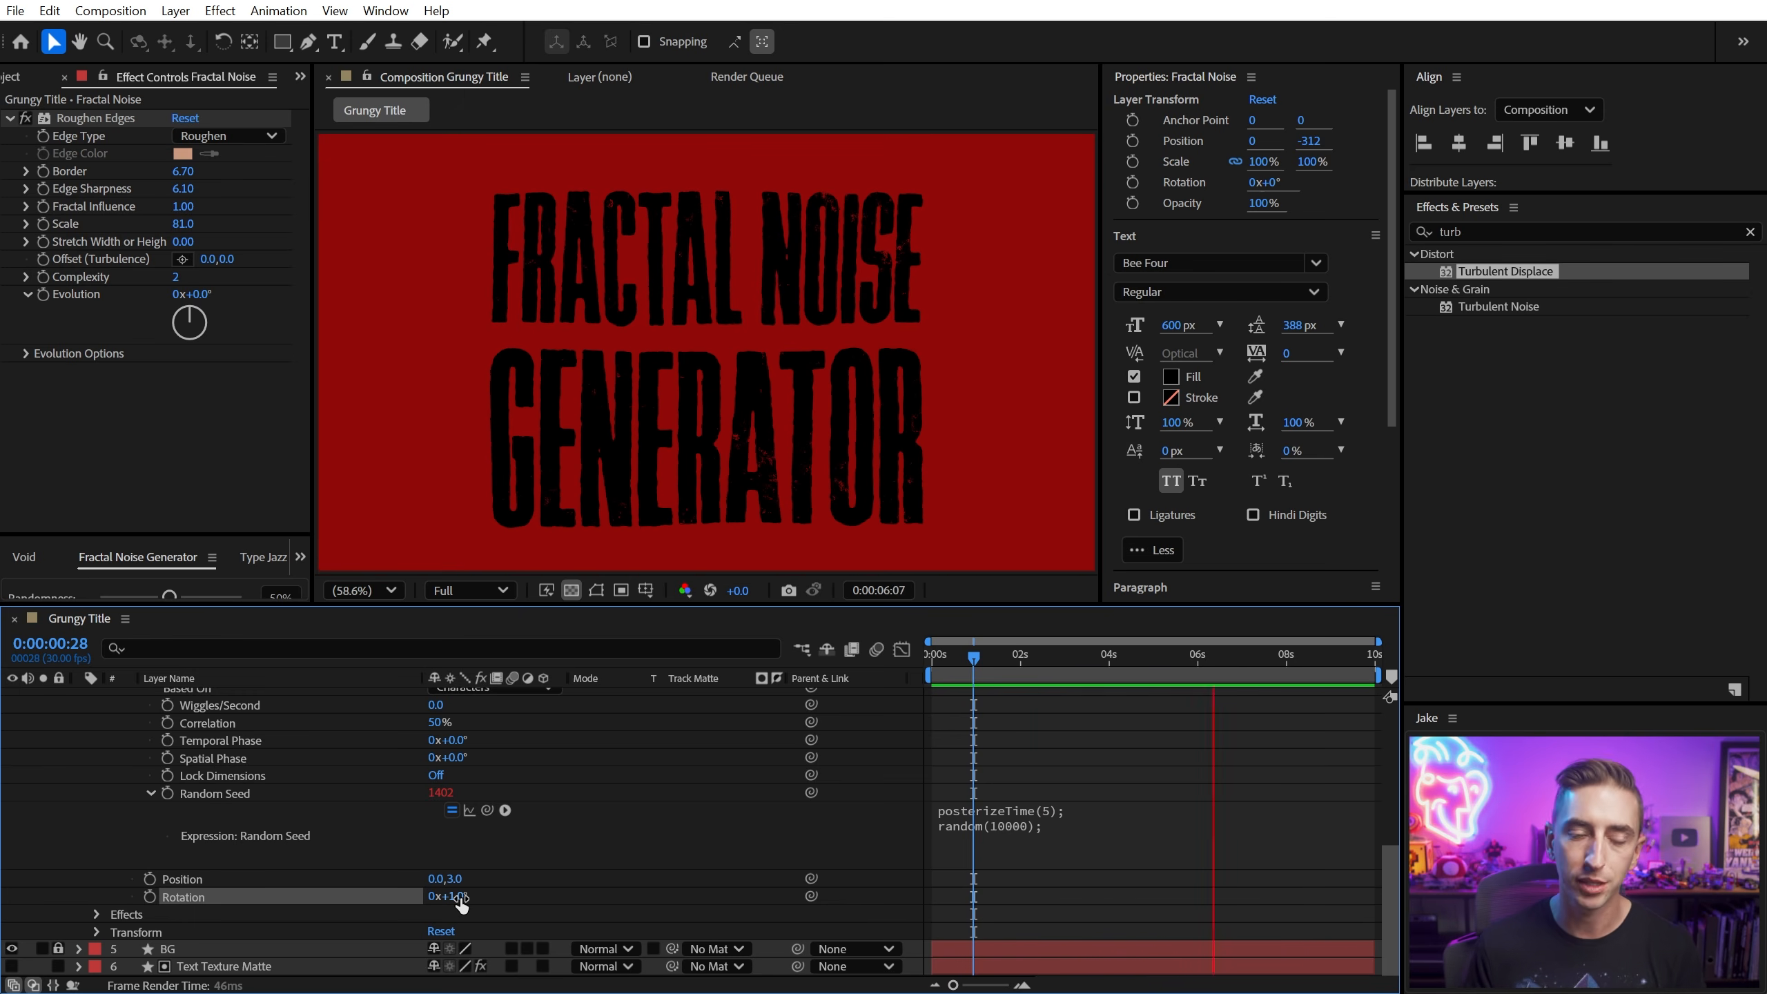
pyautogui.press('space')
# Step: Copy Animator 1 and Grouping Alignment from the Fractal Noise text layer to the Generator layer, and preview from the start
pyautogui.scroll(5, 276, 788)
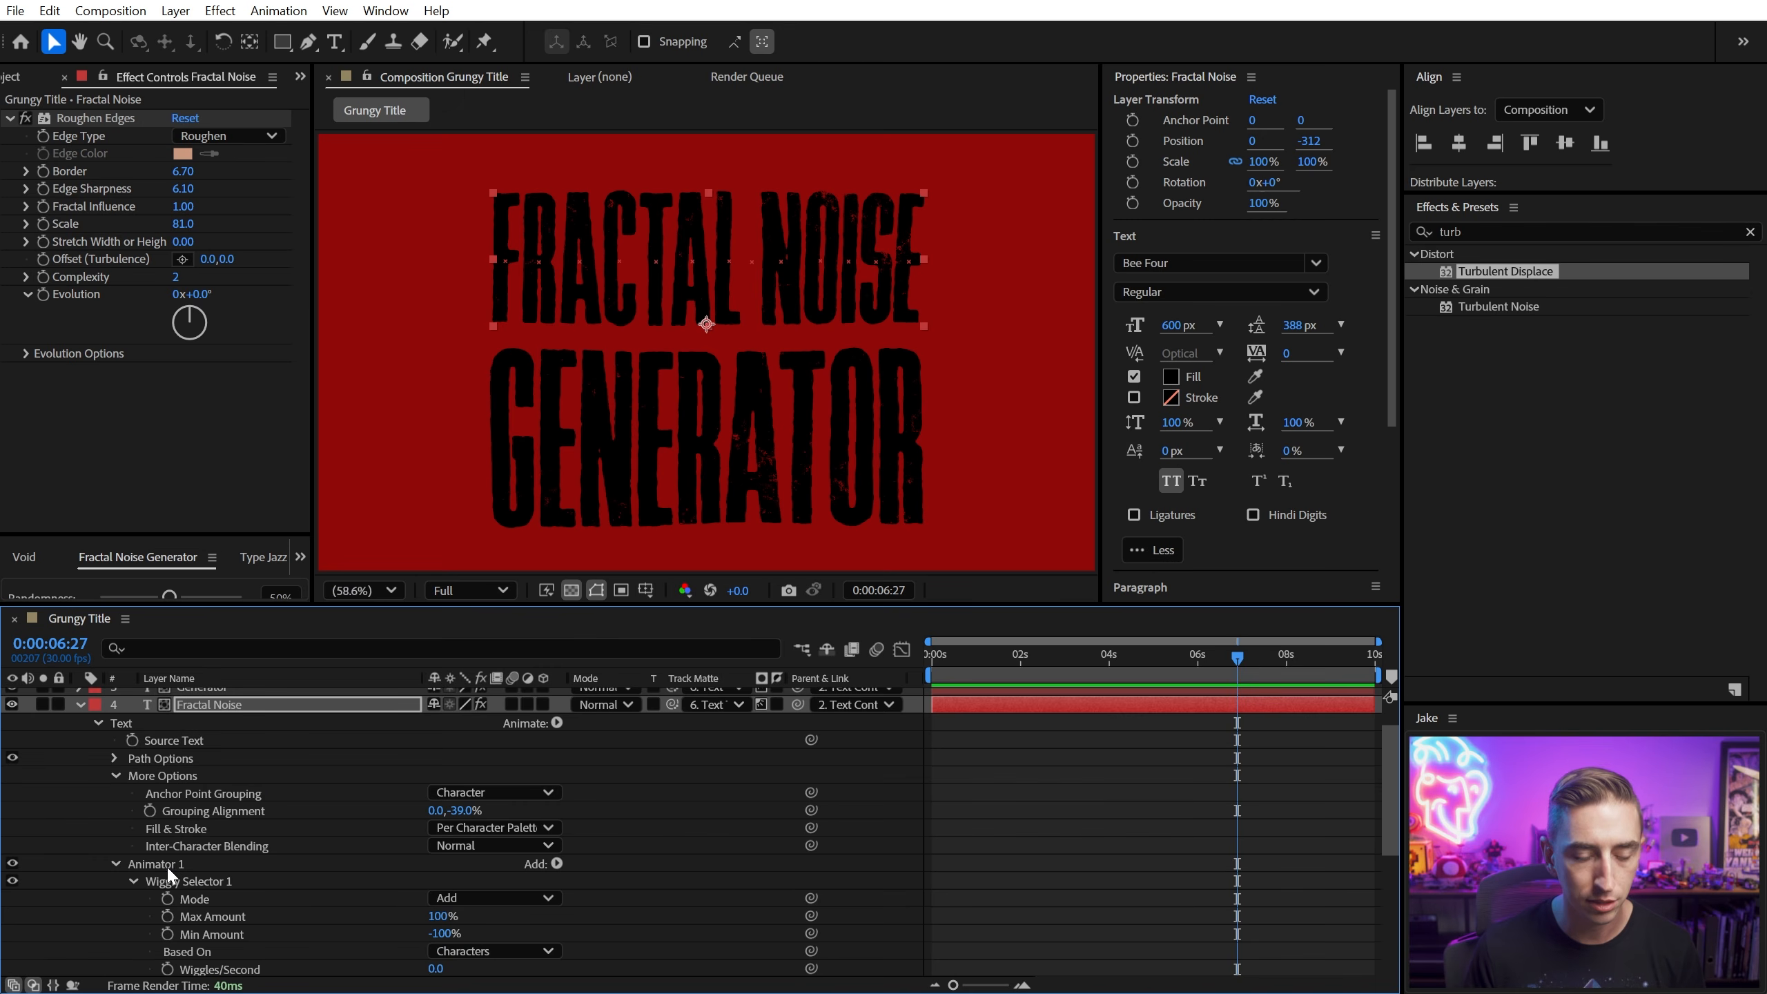
pyautogui.click(167, 864)
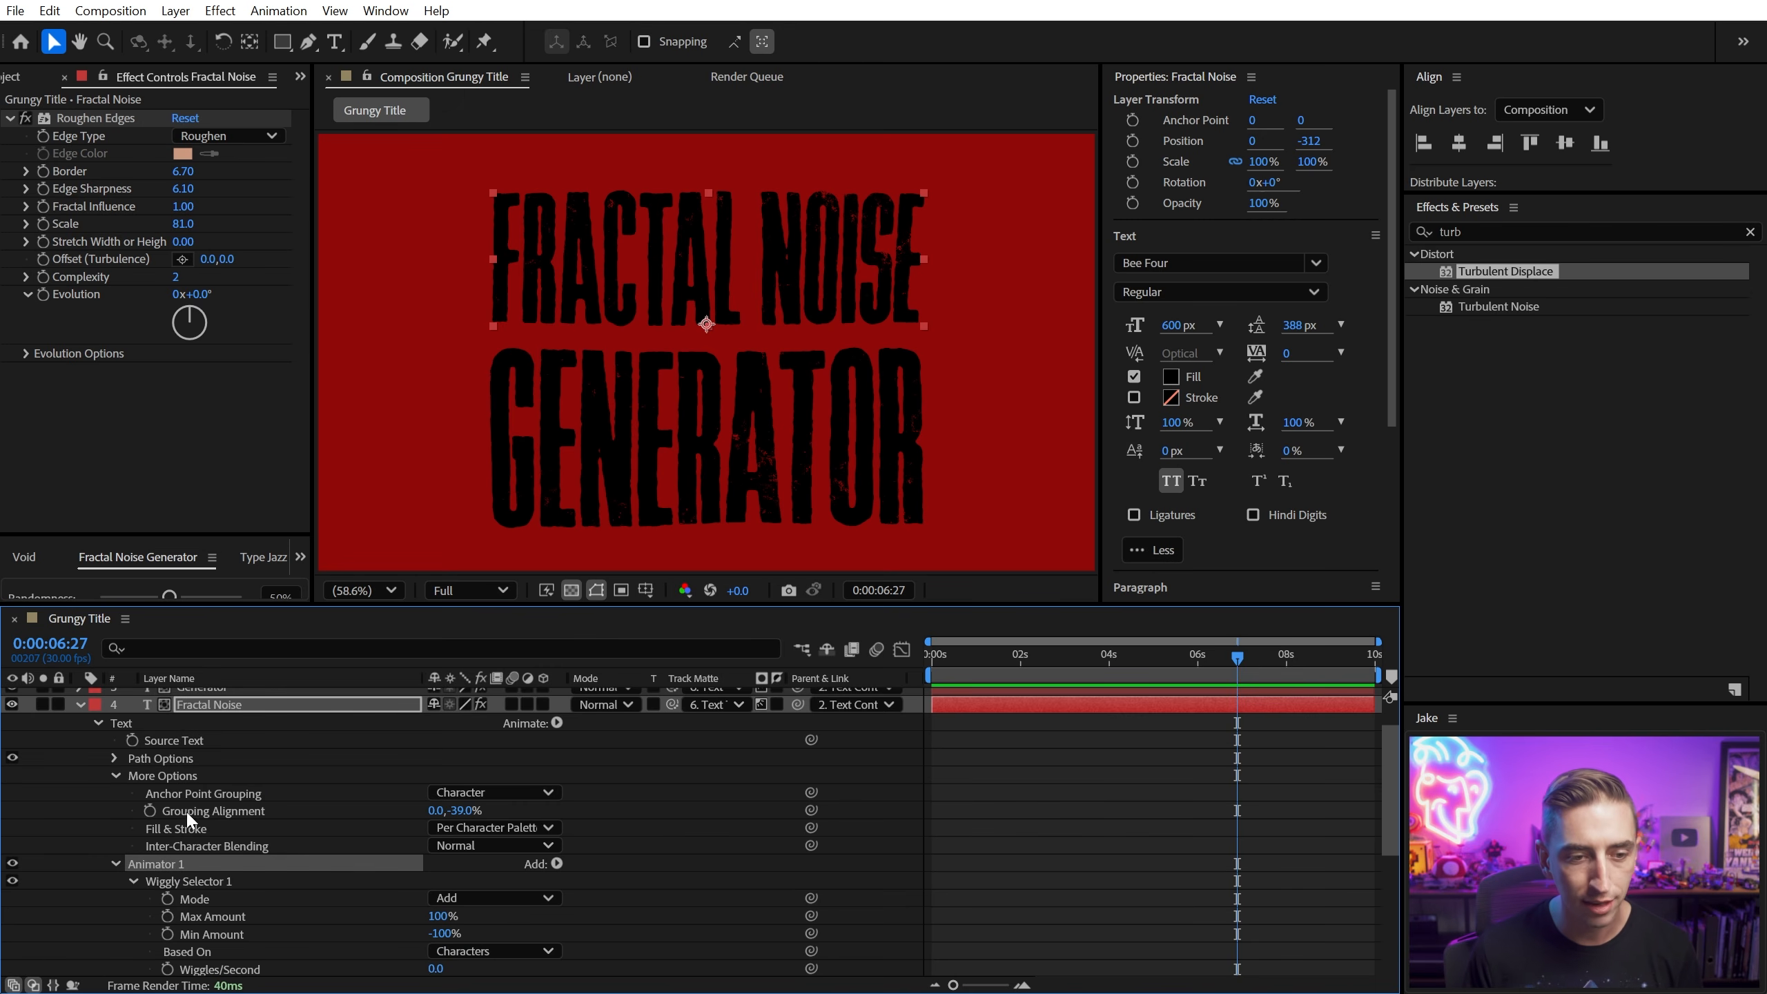
pyautogui.click(230, 813)
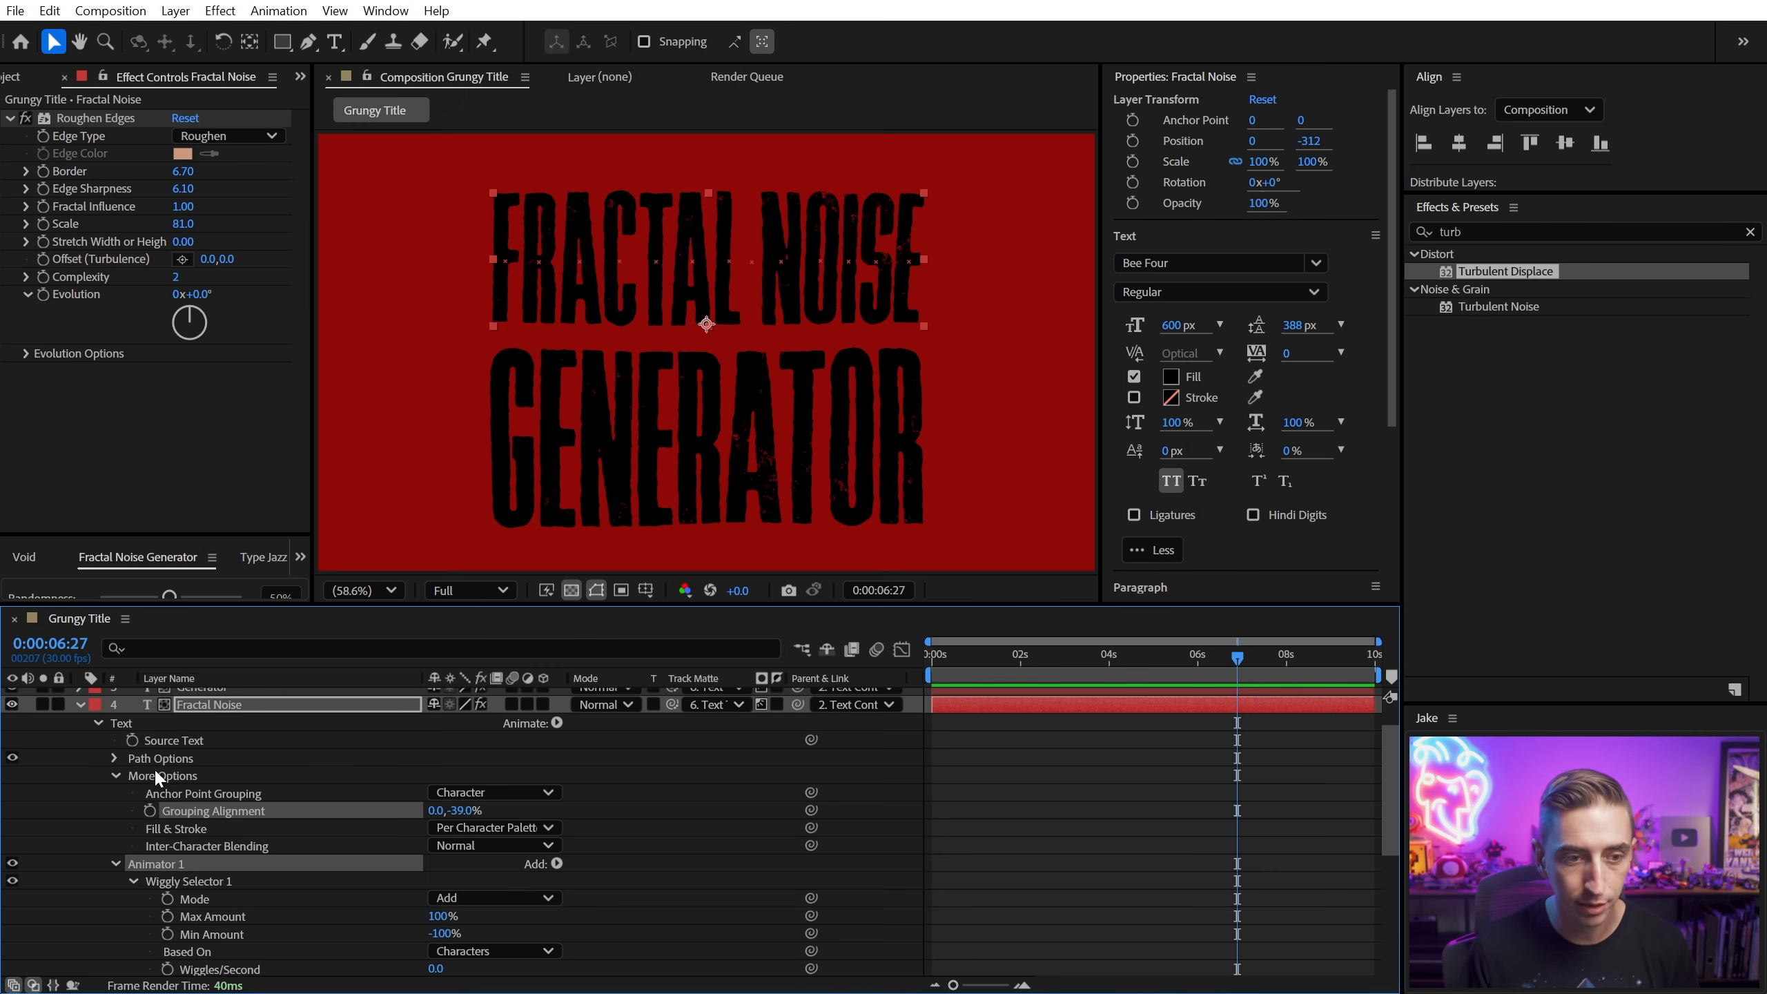
pyautogui.click(214, 690)
pyautogui.scroll(2, 263, 780)
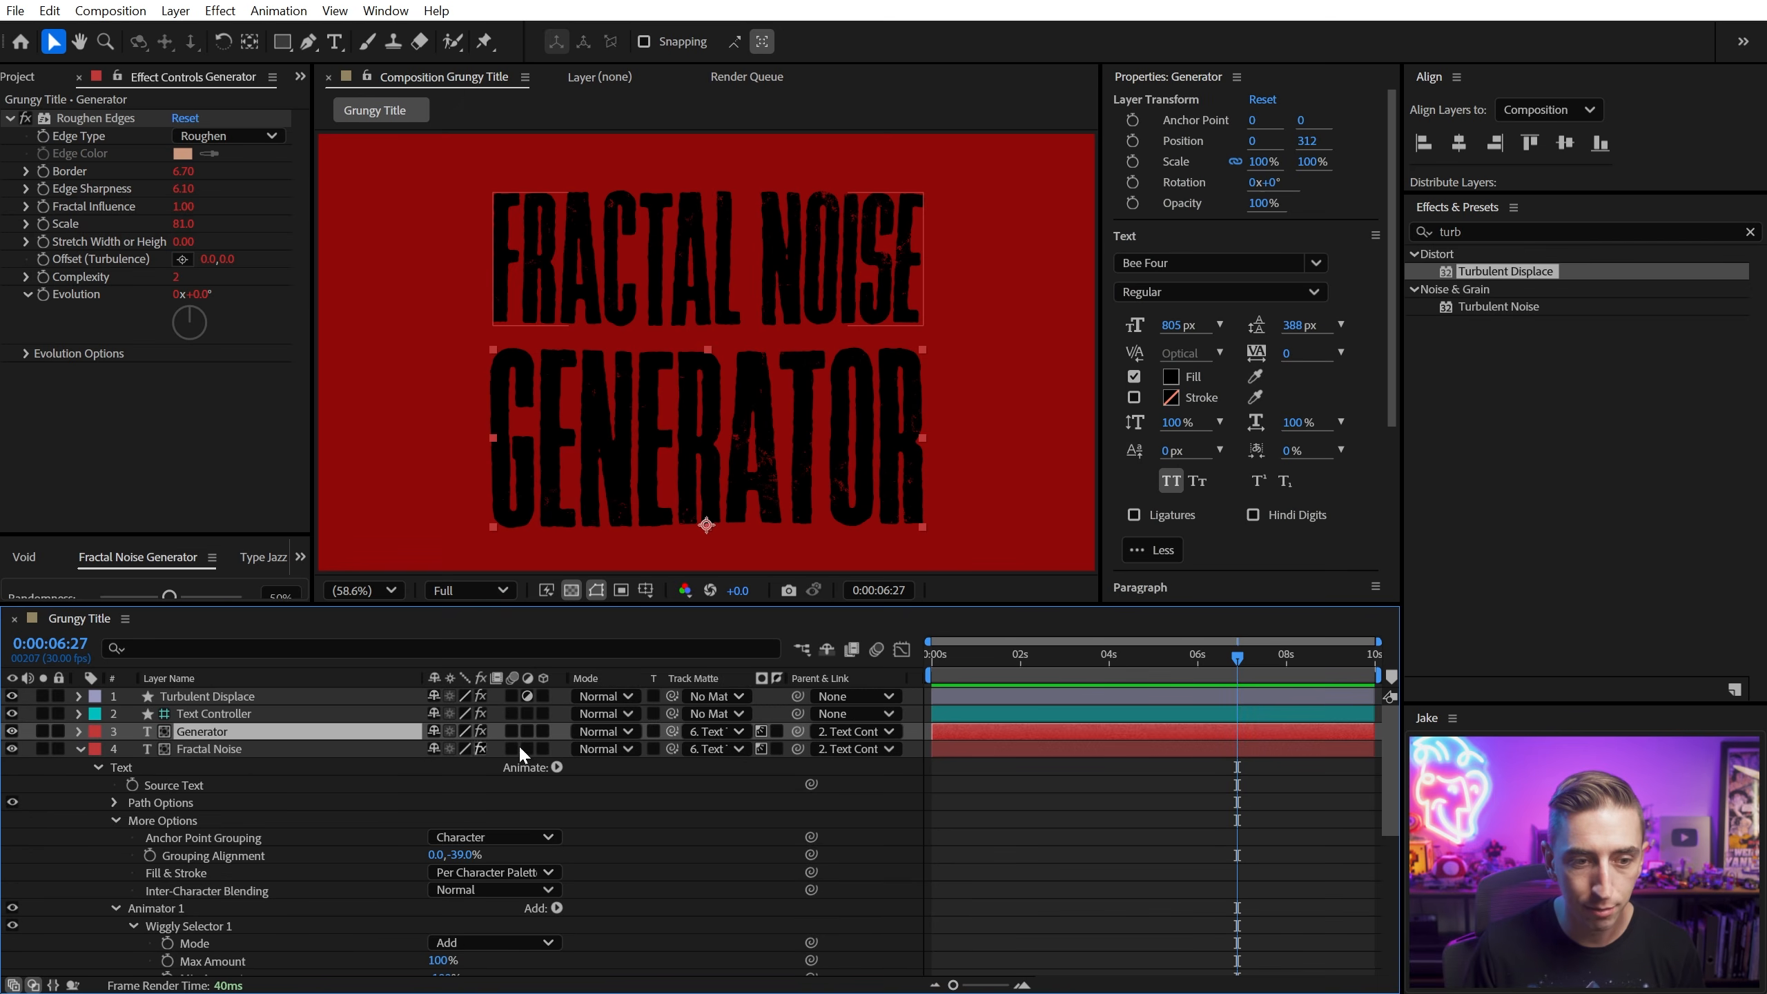
pyautogui.press('Return')
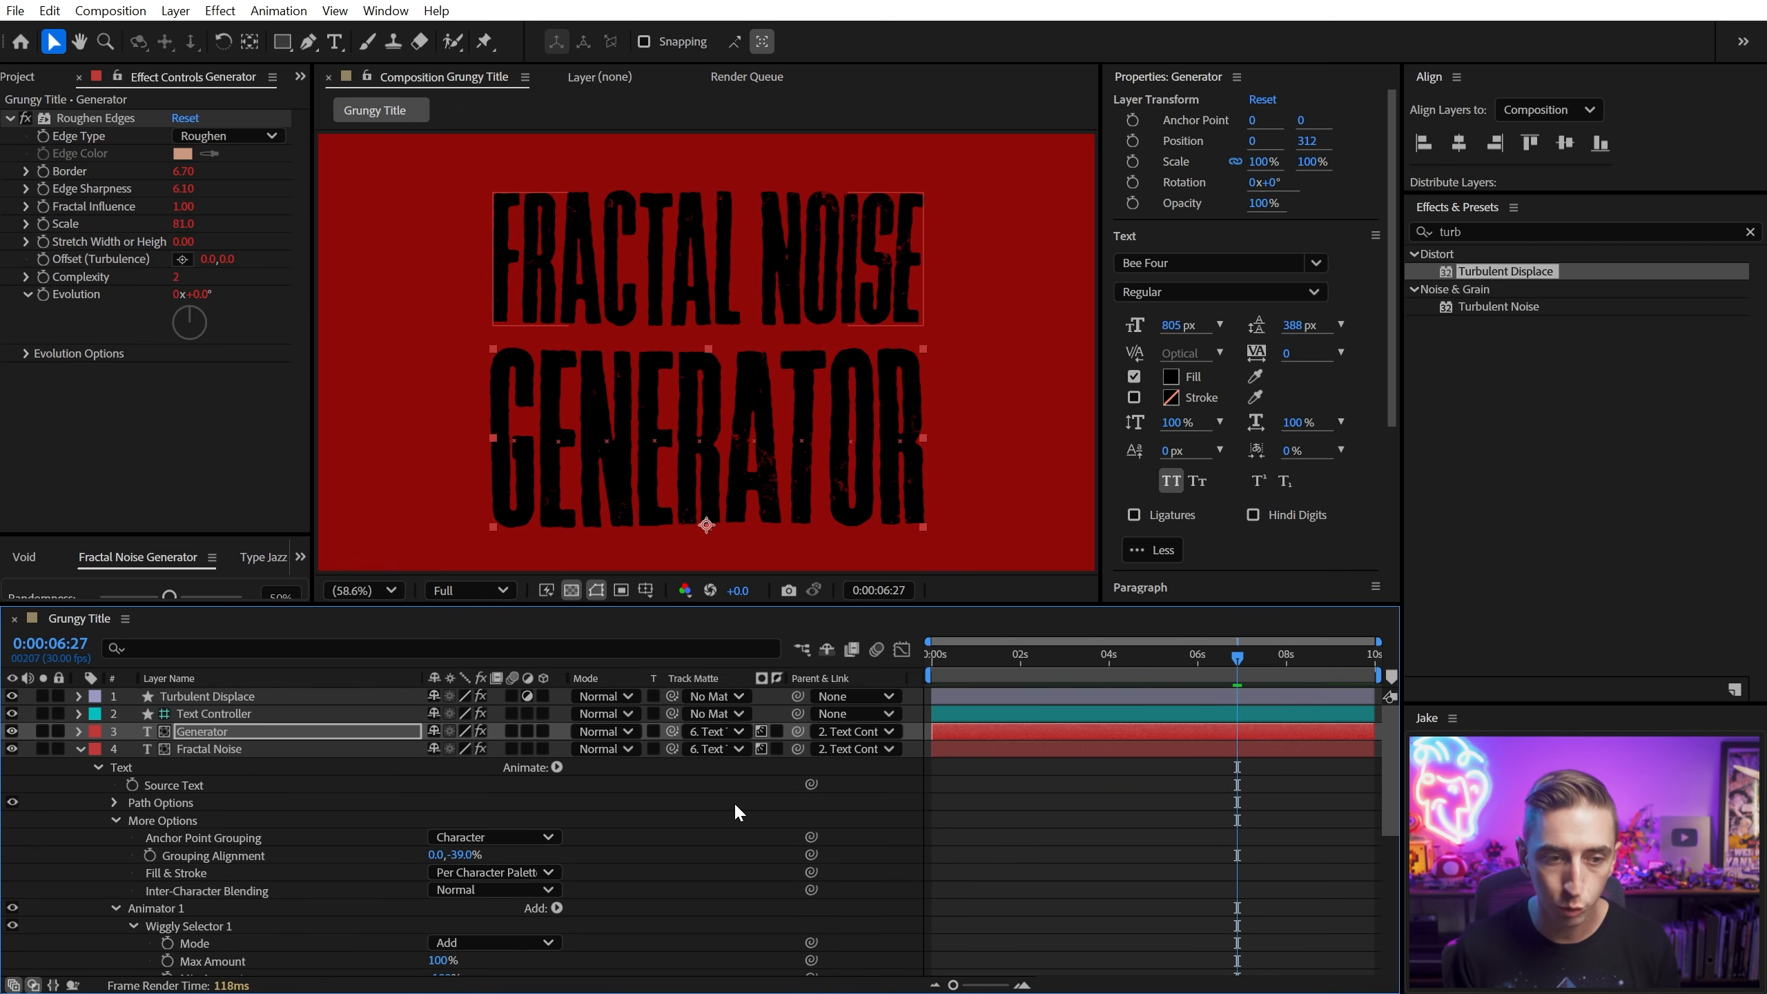
pyautogui.click(217, 756)
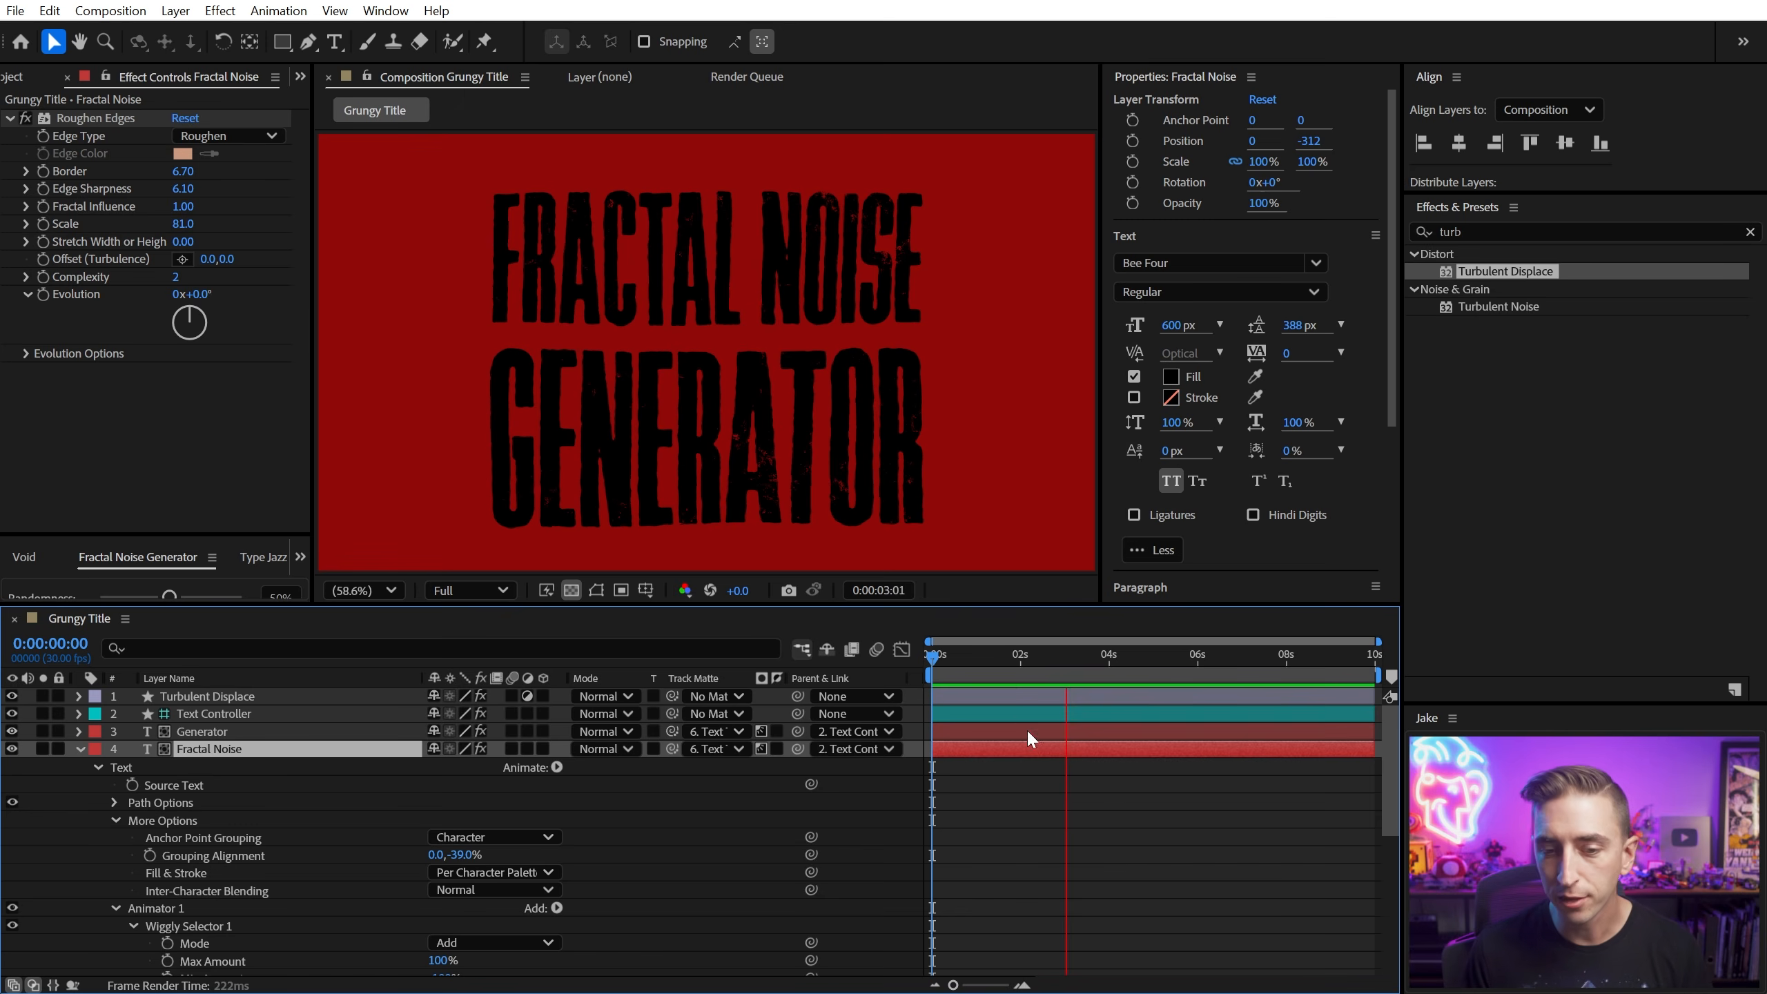
pyautogui.moveTo(969, 657); pyautogui.dragTo(846, 619)
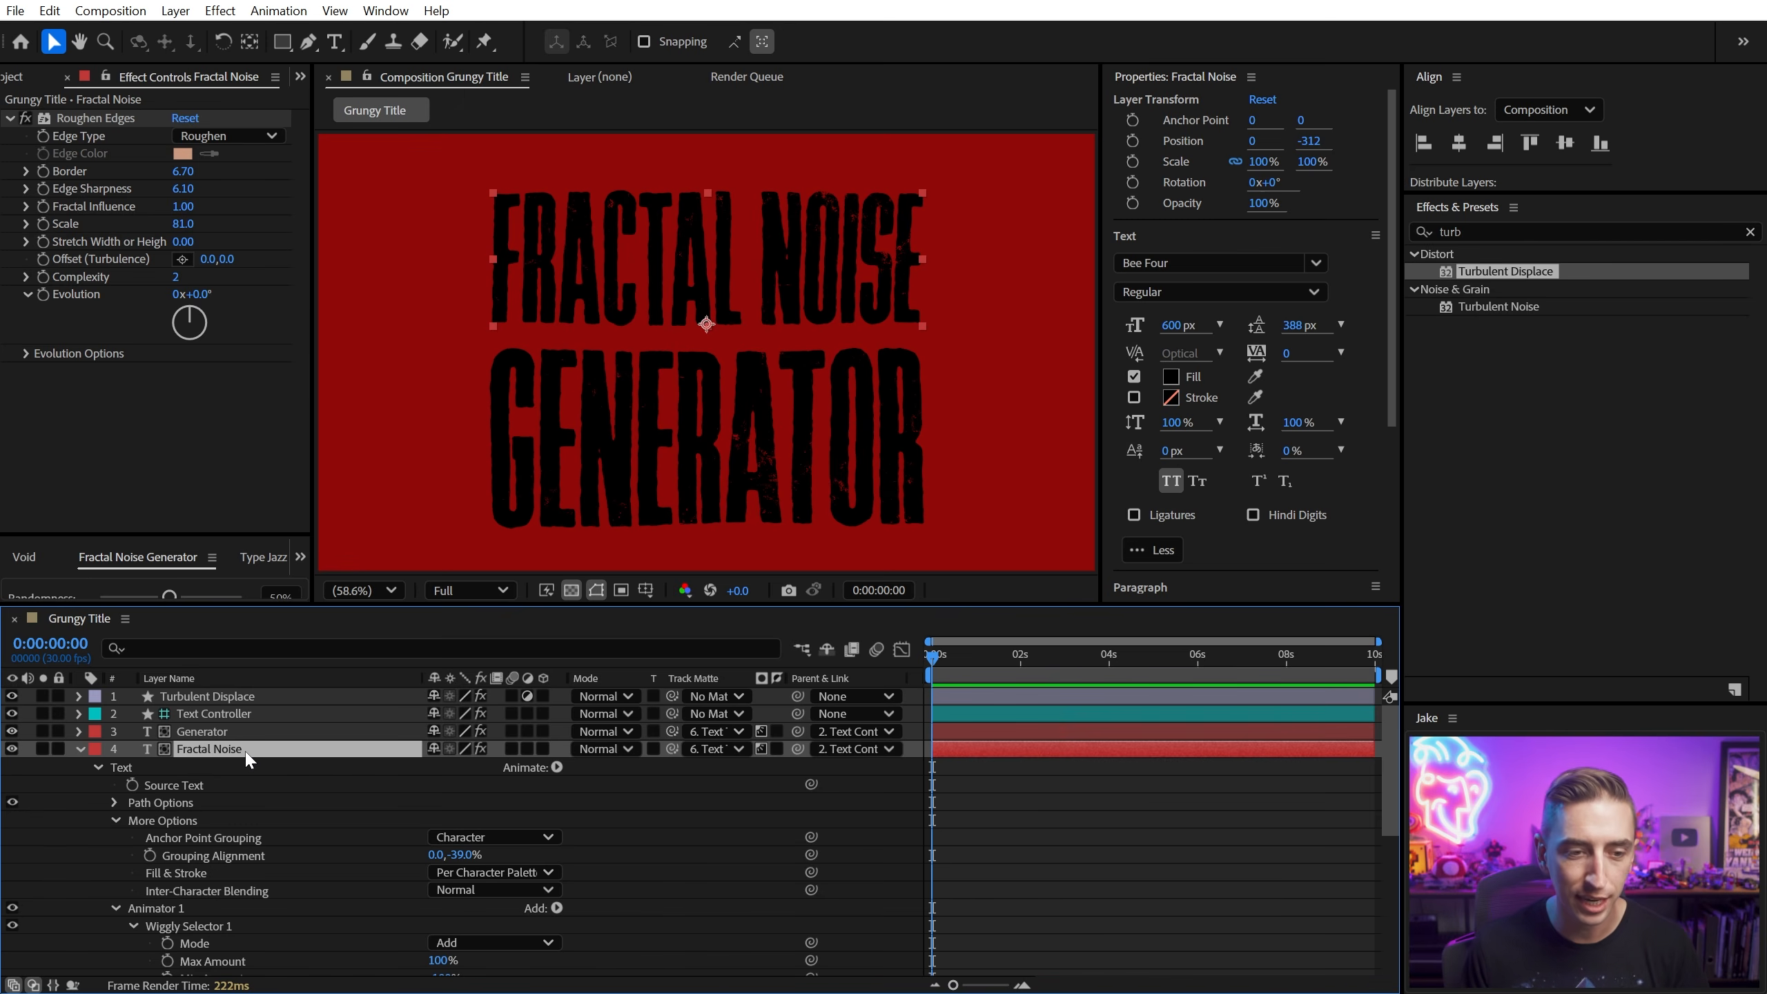
# Step: Isolate the Fractal Noise effect's Random Seed property of the Text Texture Matte layer in the timeline
pyautogui.press('e')
pyautogui.press('e')
pyautogui.click(218, 786)
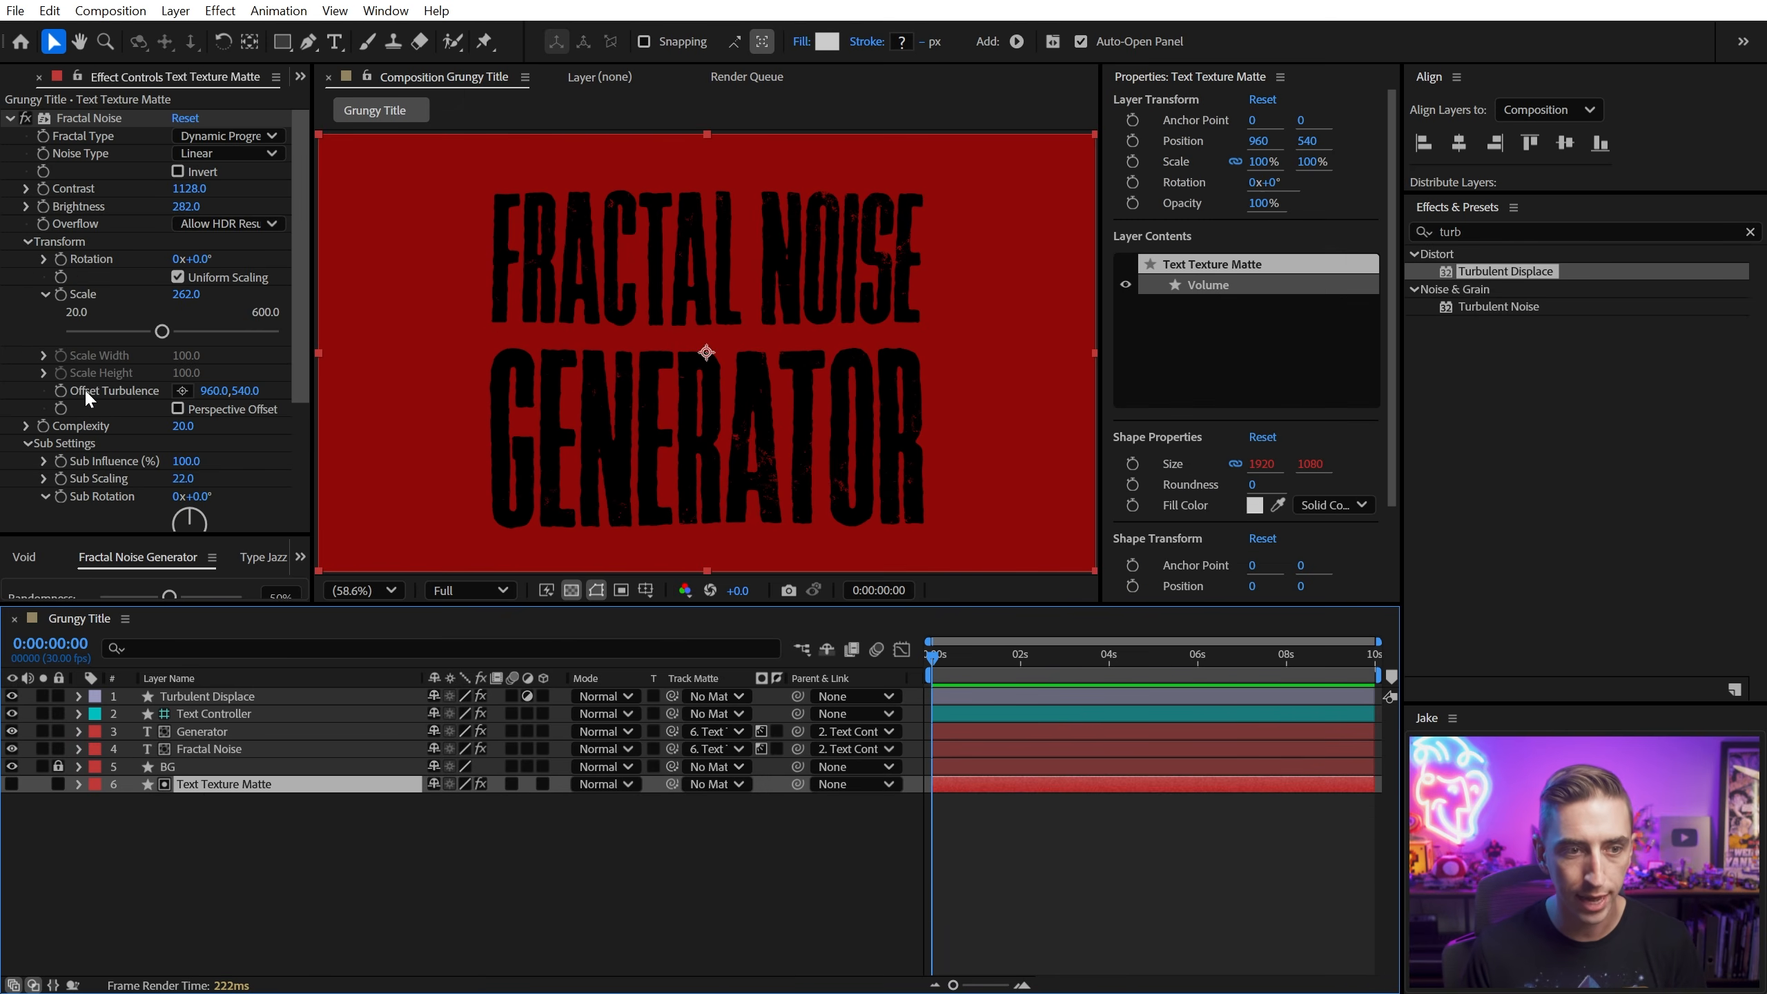
pyautogui.scroll(-4, 84, 392)
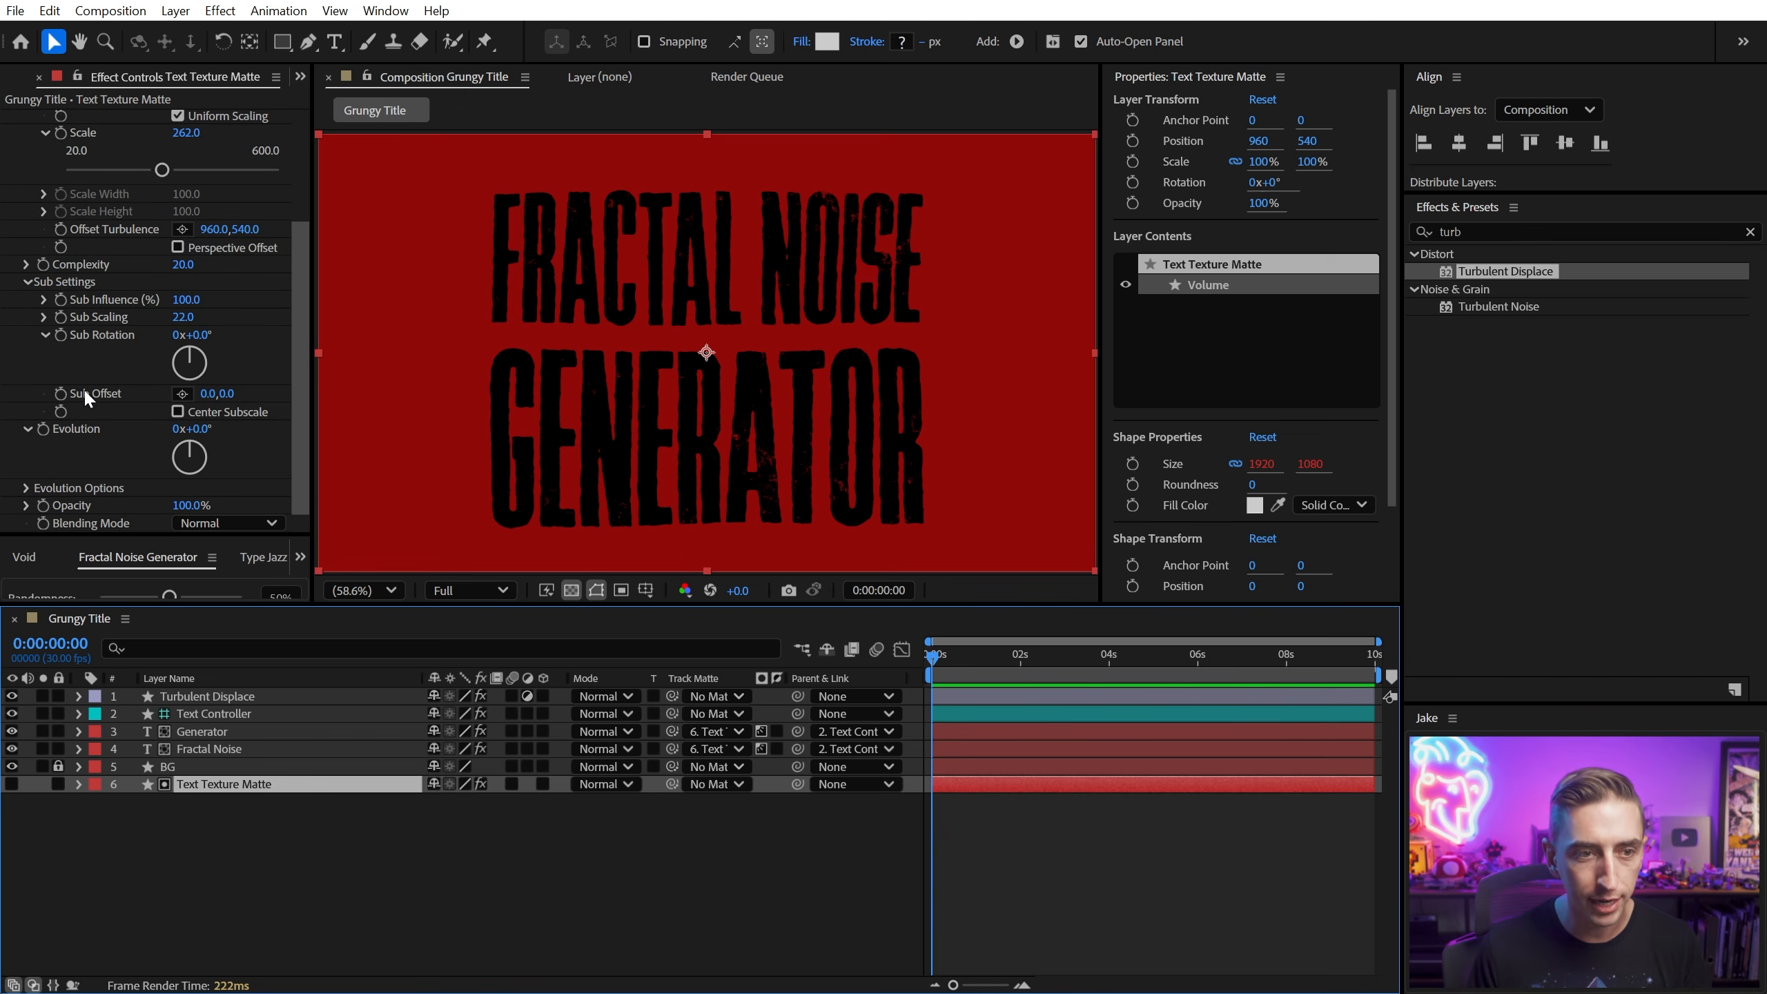
pyautogui.click(26, 488)
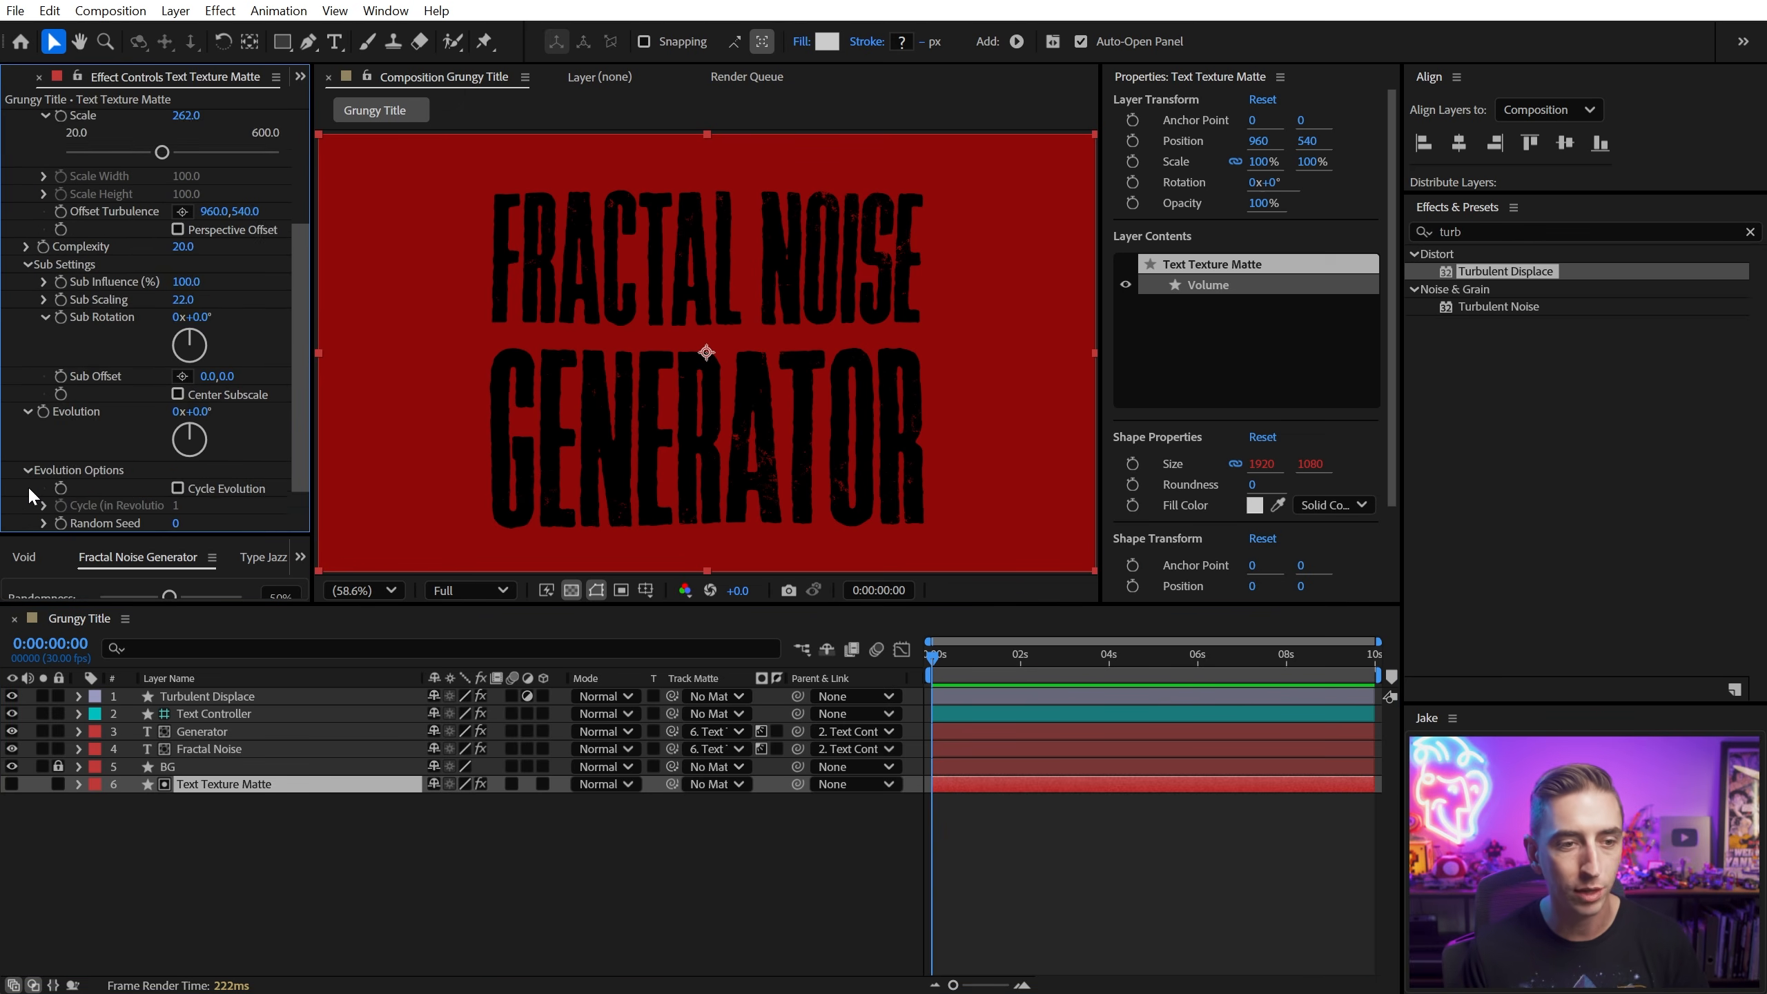
pyautogui.doubleClick(87, 492)
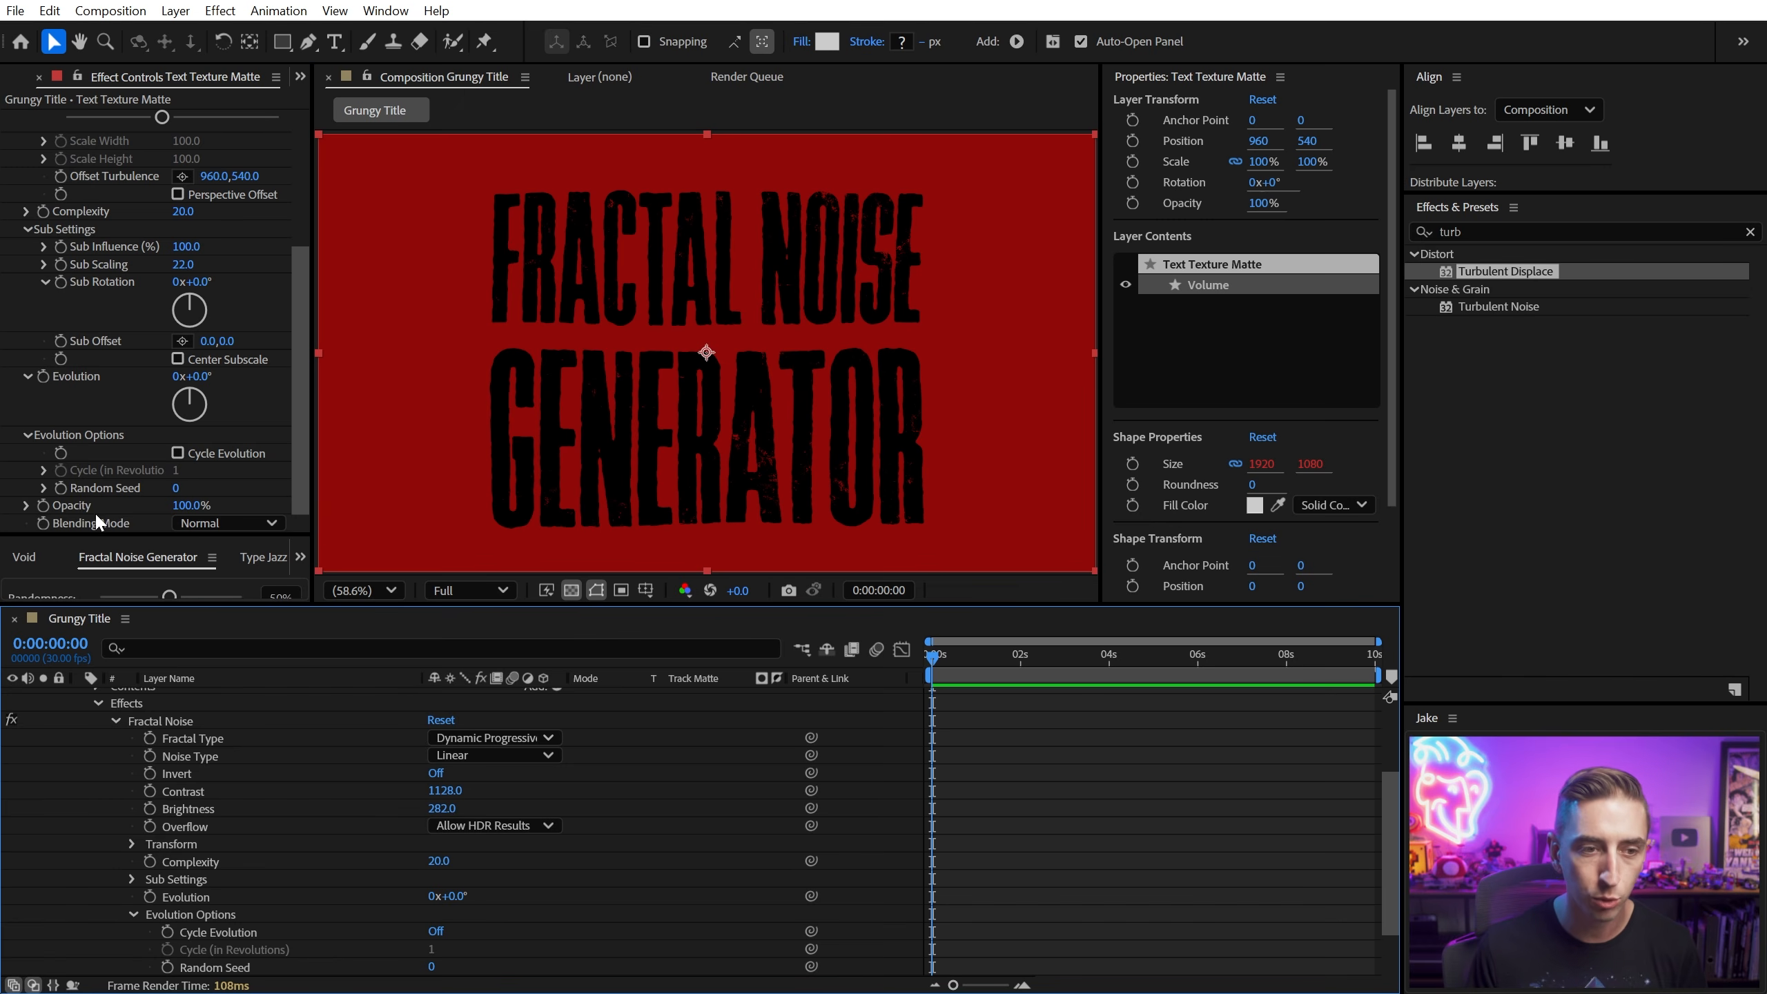
pyautogui.scroll(-2, 221, 855)
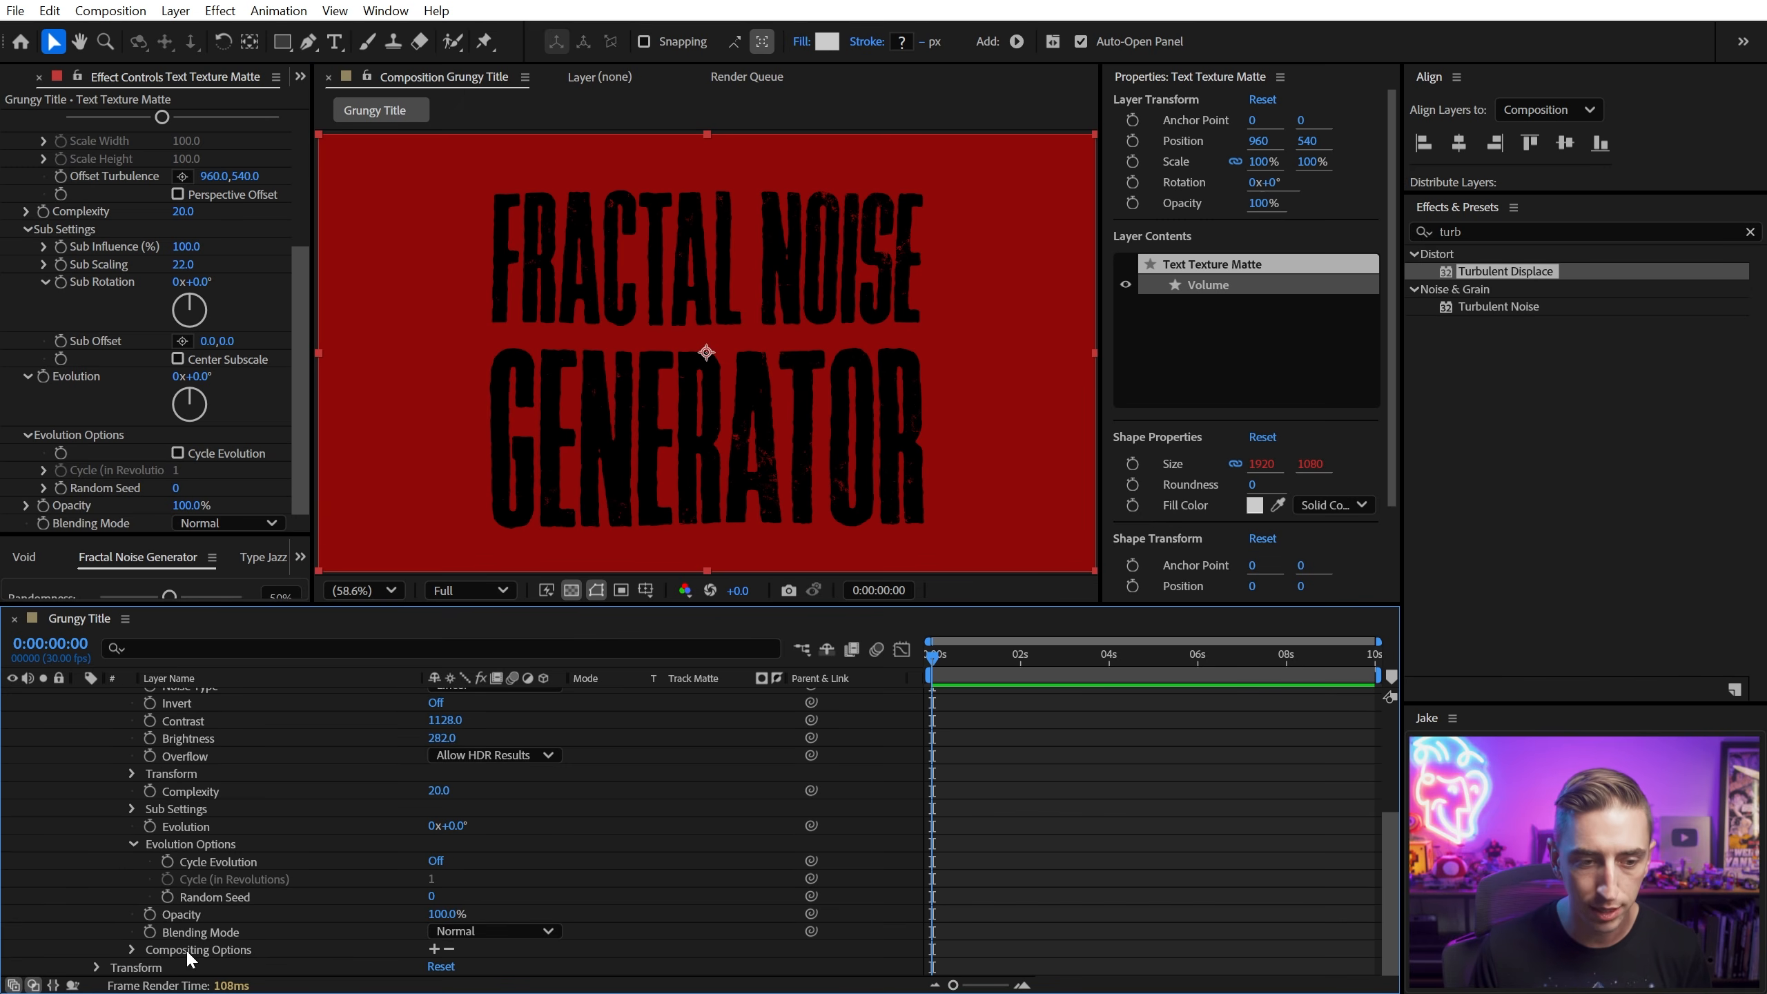
pyautogui.click(196, 895)
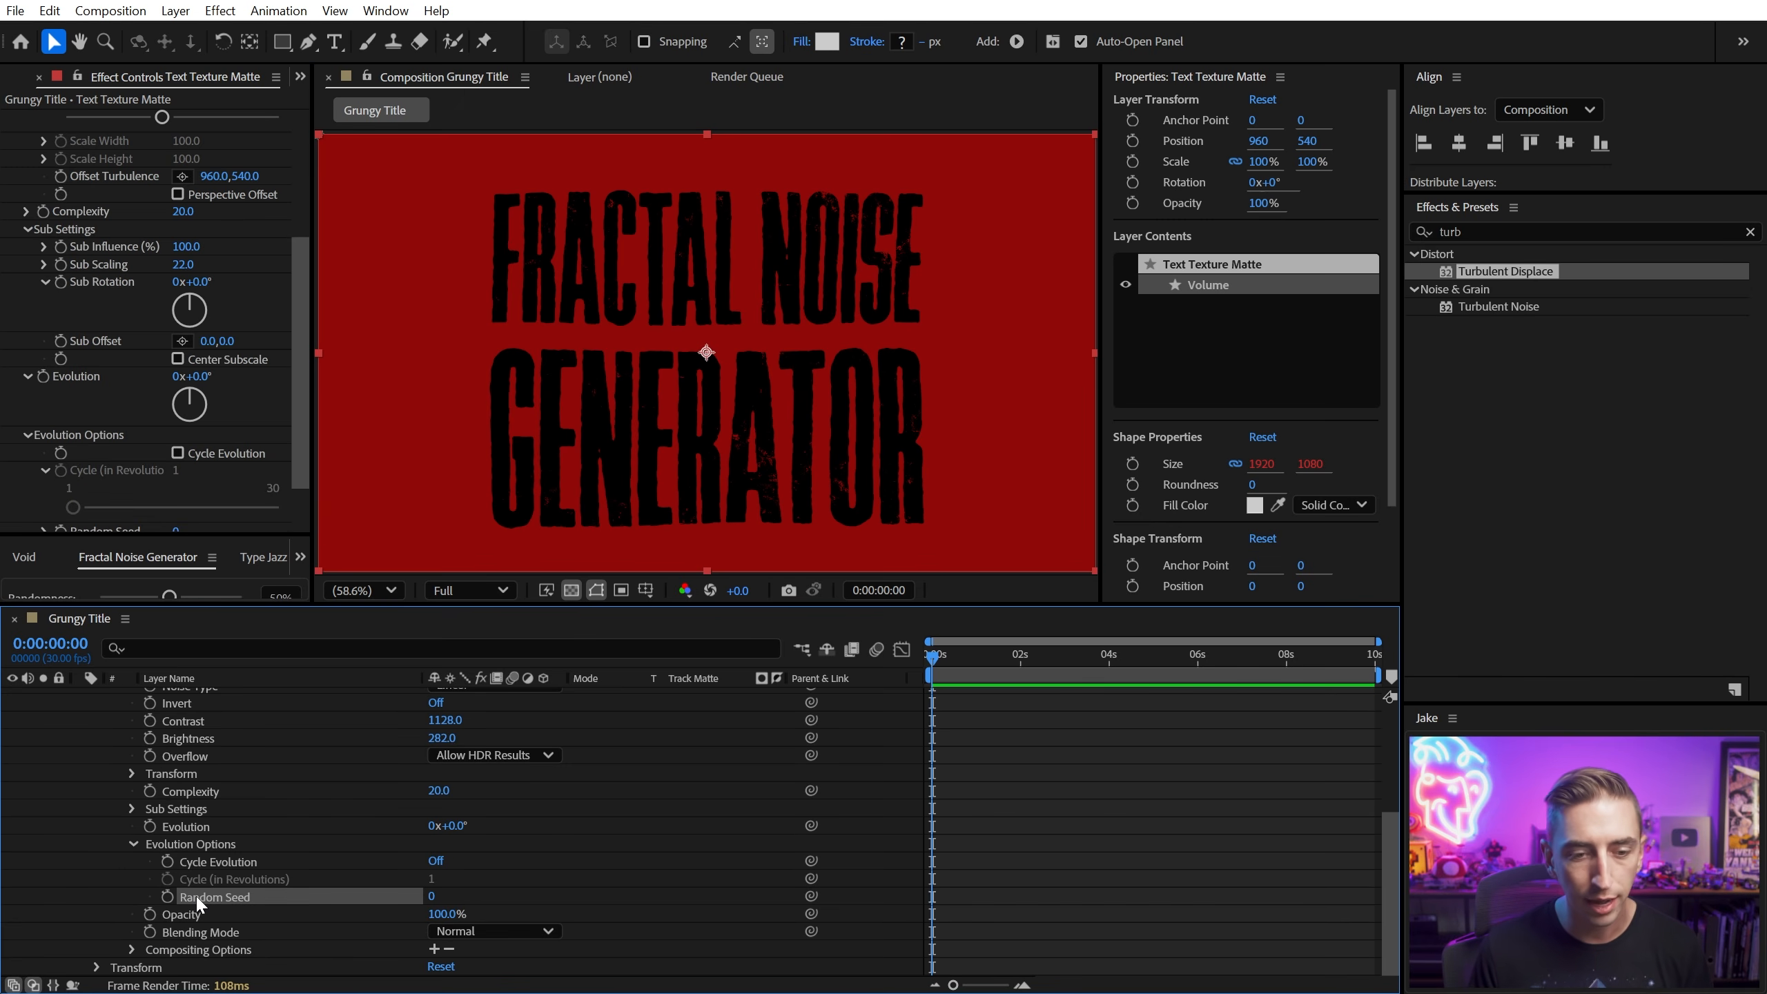
pyautogui.press('s')
pyautogui.press('s')
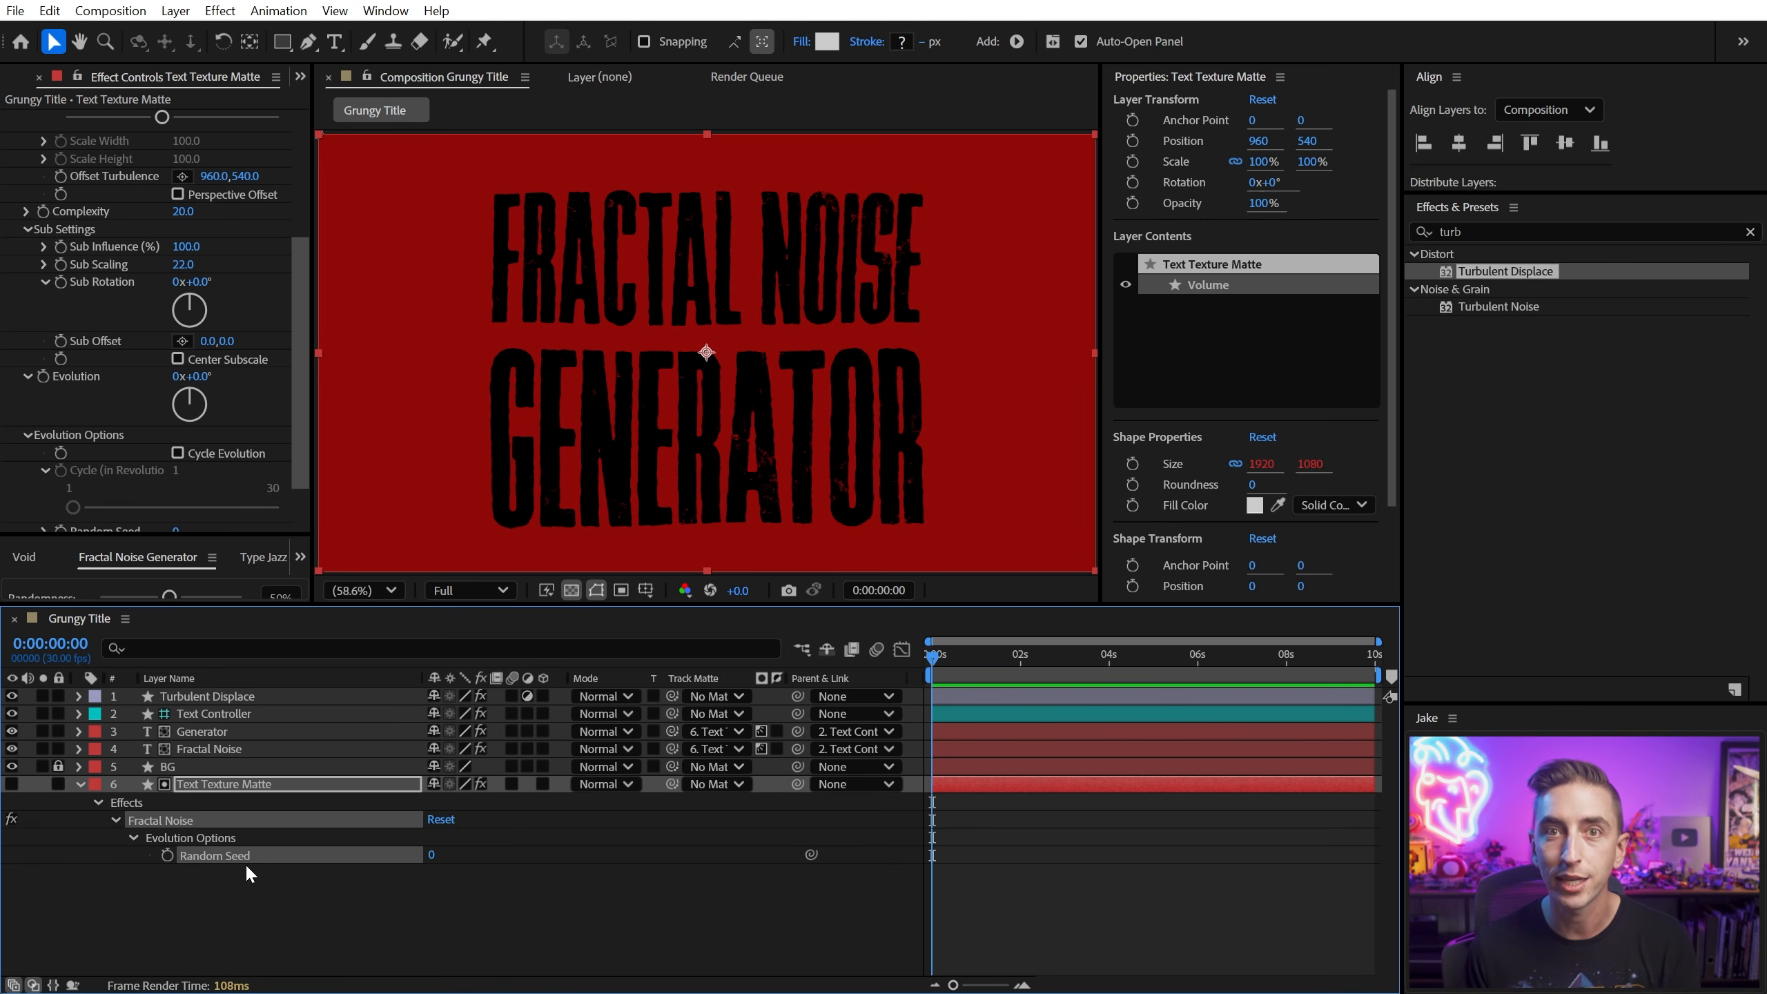
# Step: Copy only the Random Seed expression from the Fractal Noise layer's Wiggly Selector 1 to the Text Texture Matte's Fractal Noise Random Seed
pyautogui.click(191, 742)
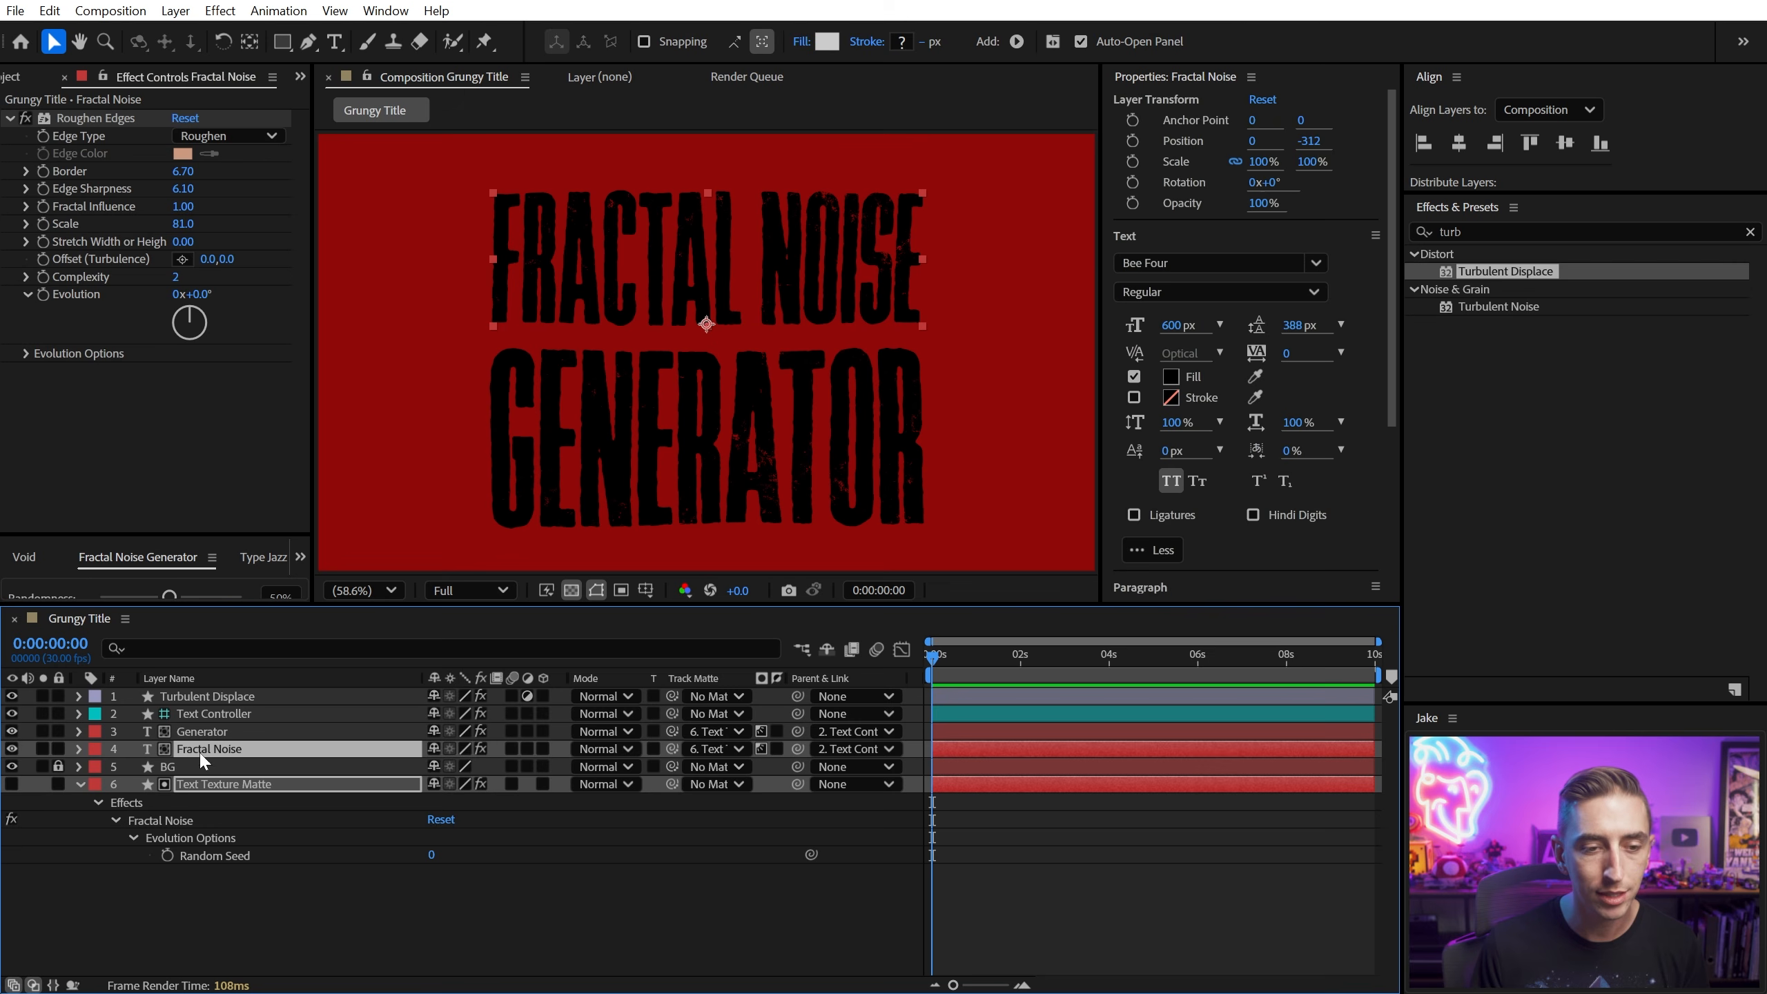
pyautogui.press('e')
pyautogui.press('e')
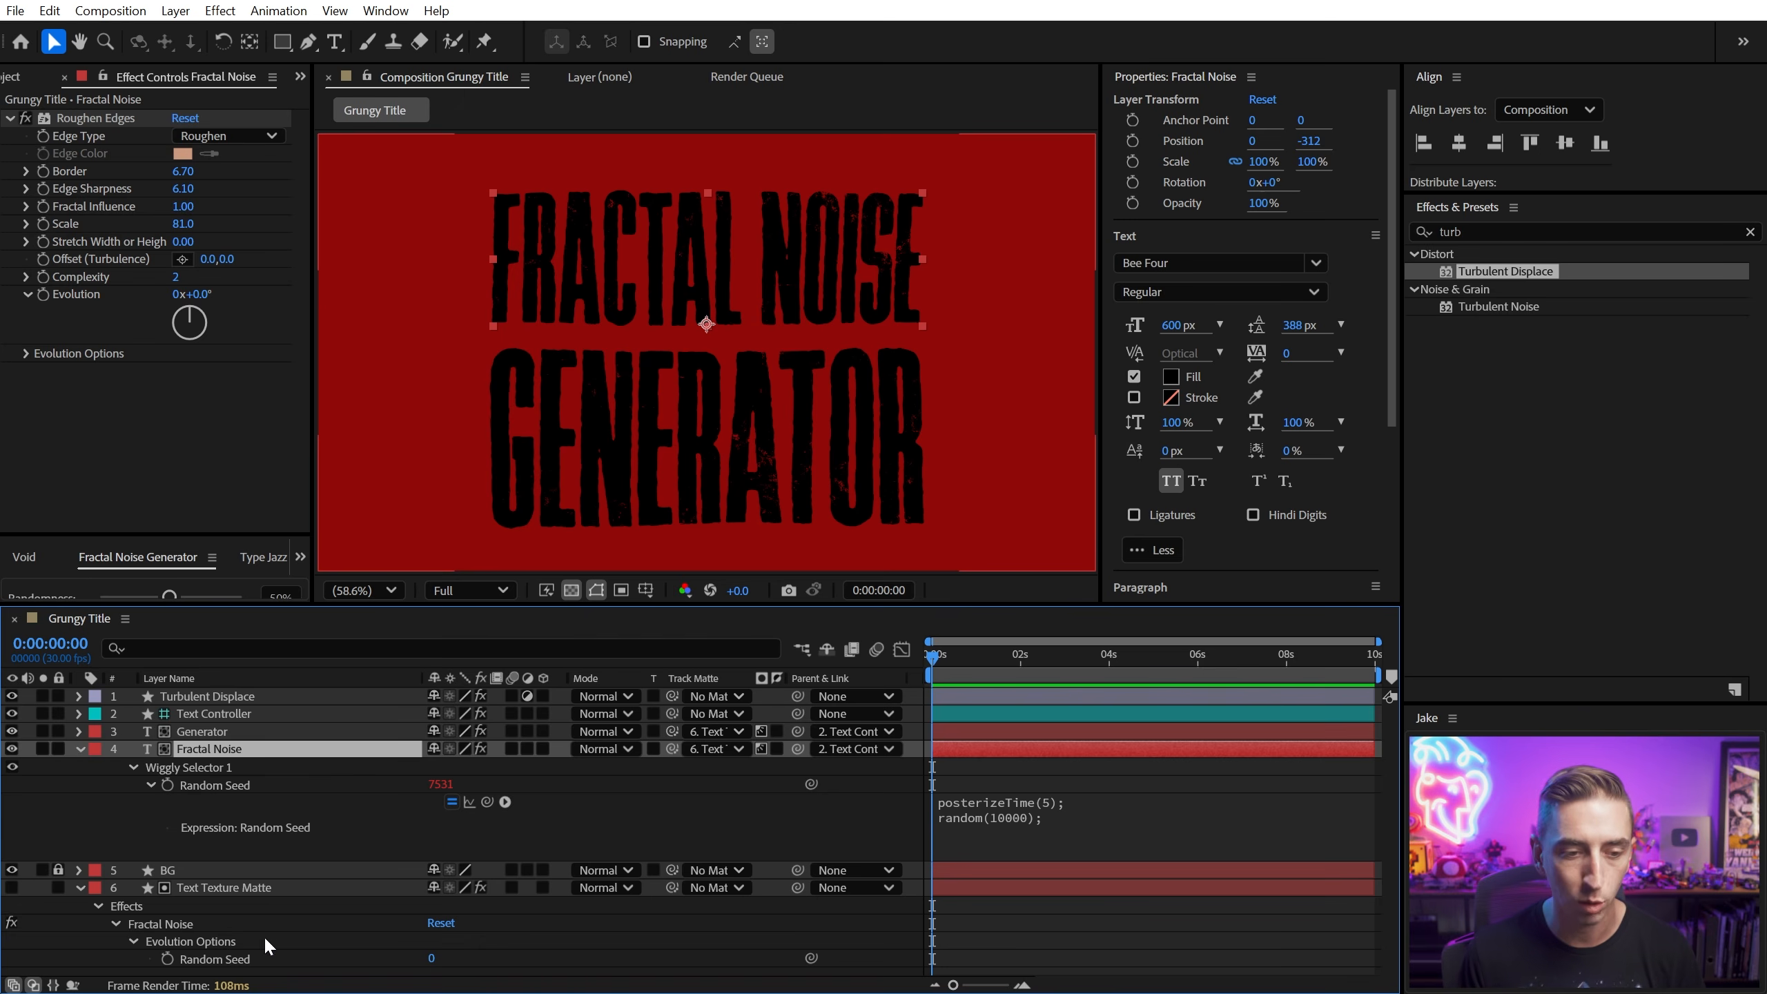
pyautogui.rightClick(222, 785)
pyautogui.click(319, 616)
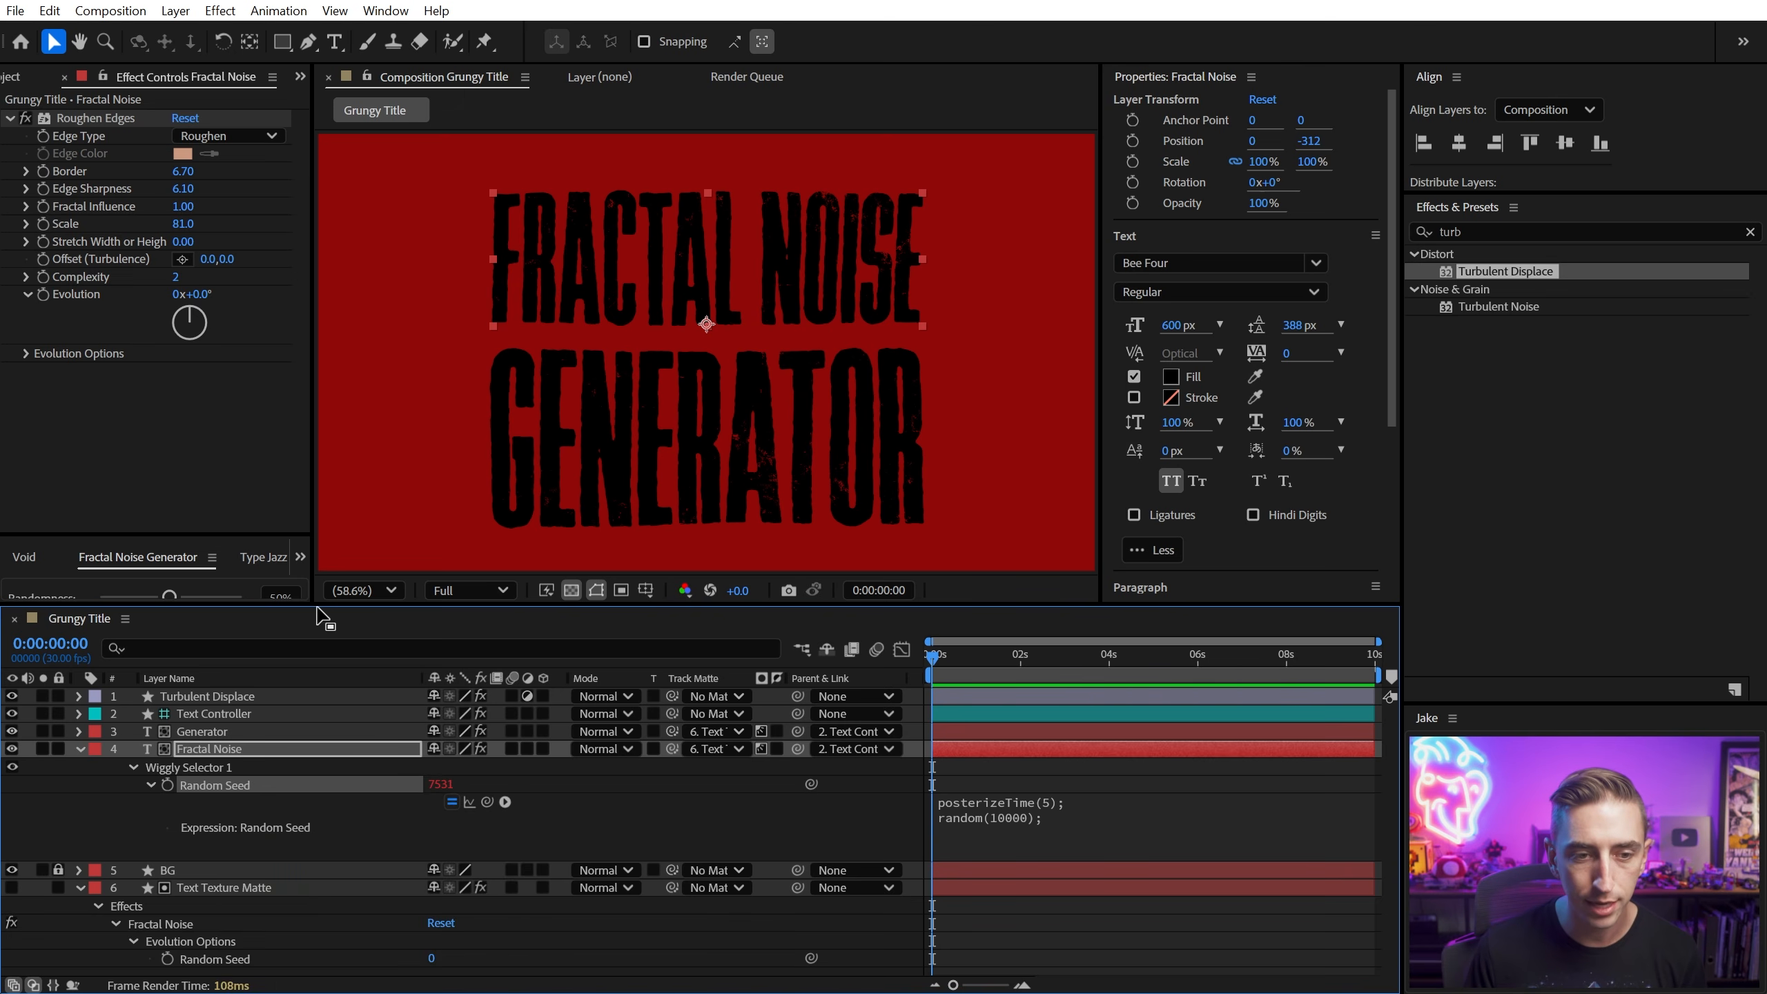
pyautogui.moveTo(327, 616); pyautogui.dragTo(334, 442)
pyautogui.rightClick(223, 625)
pyautogui.click(320, 868)
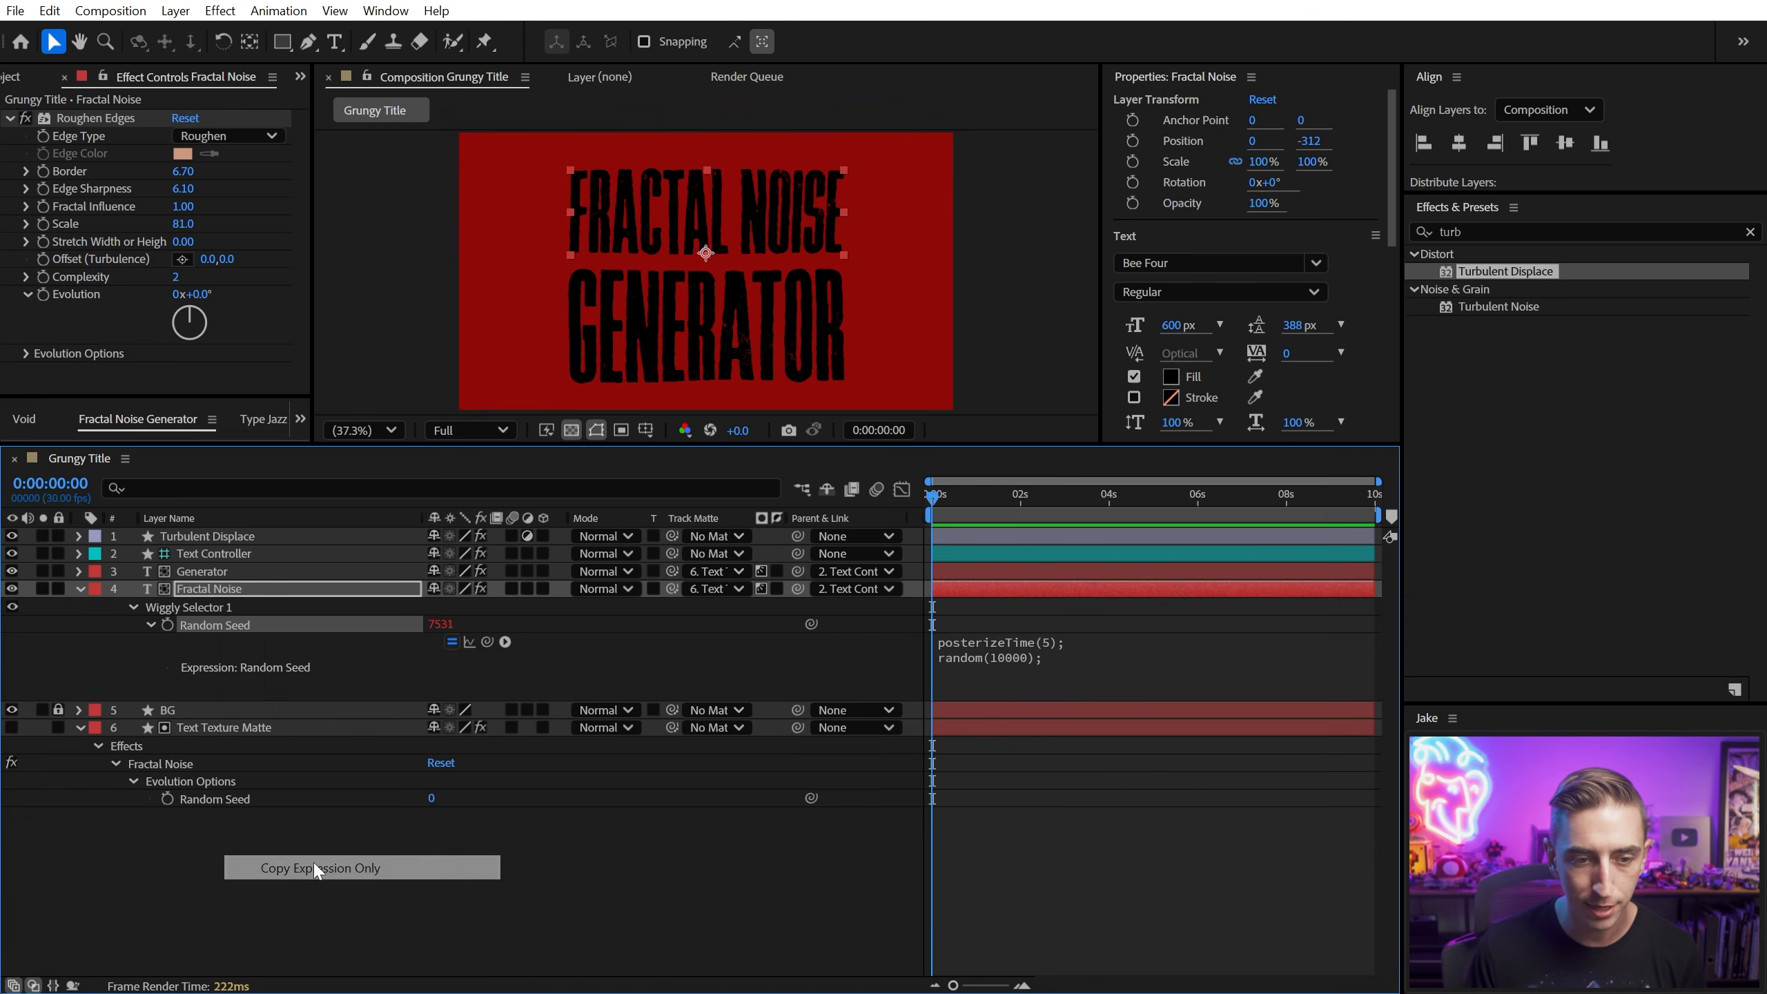
pyautogui.click(214, 800)
pyautogui.hotkey('ctrl', 'v')
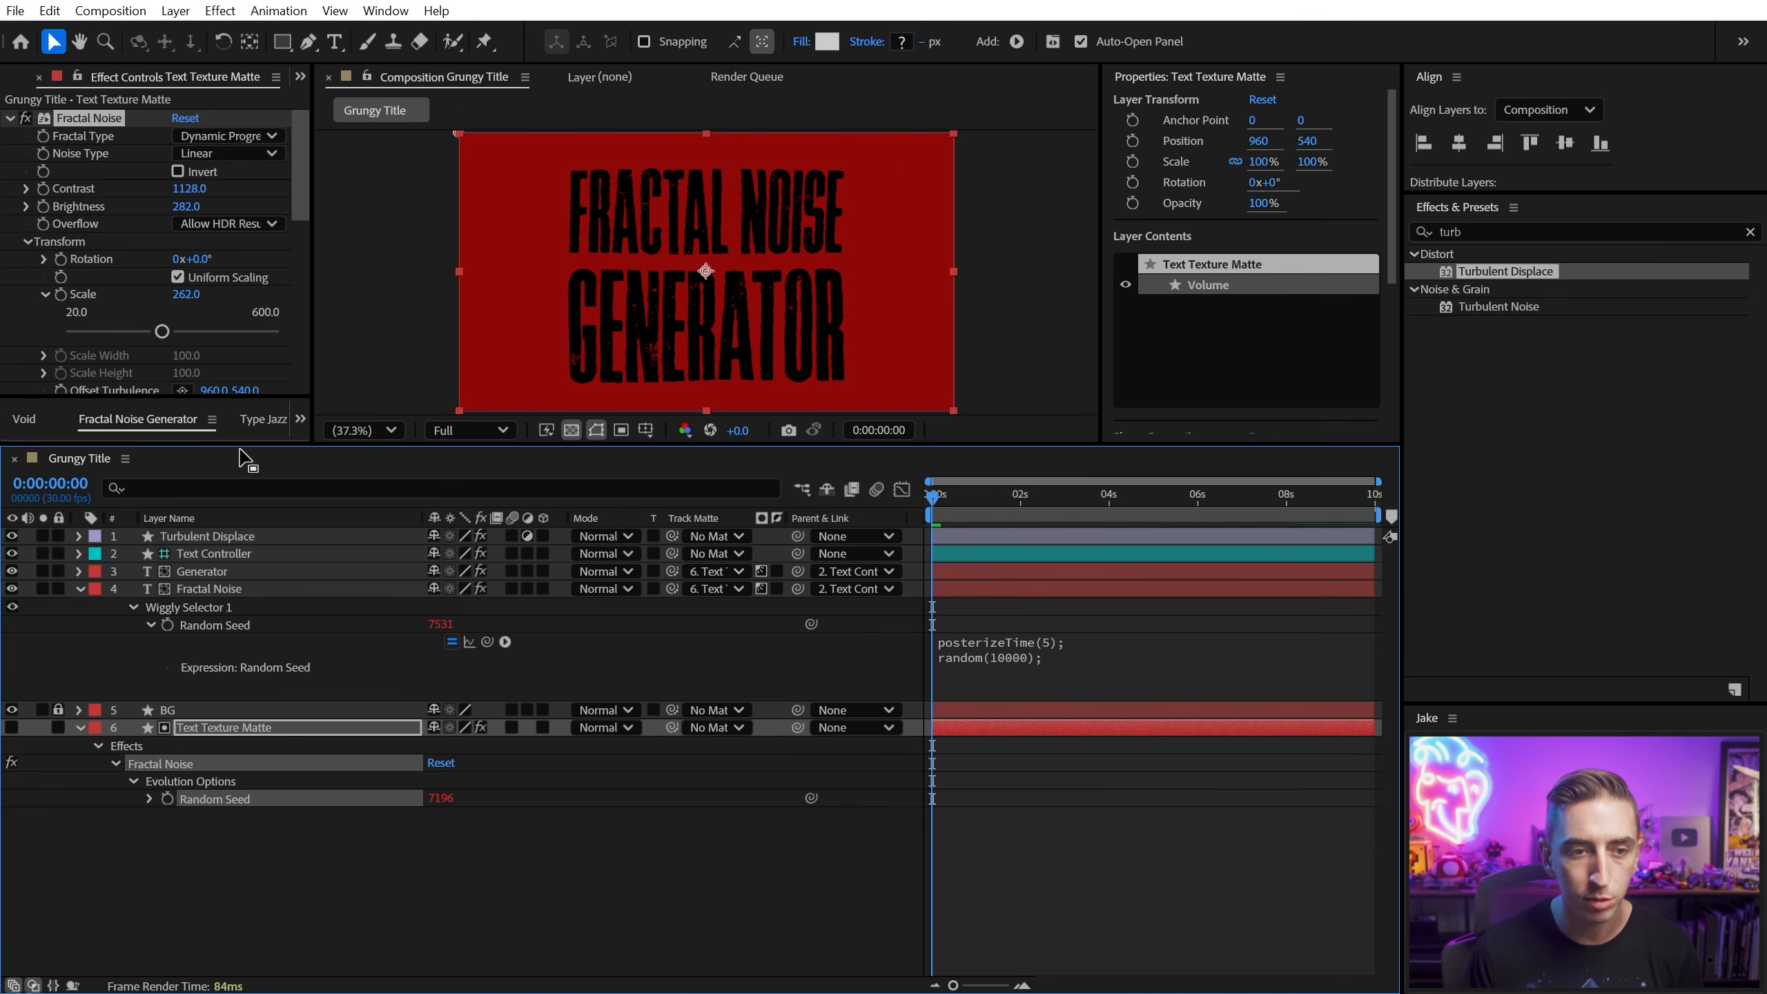
# Step: Preview the Text Texture Matte layer on its own, then hide it again and preview the whole title
pyautogui.moveTo(238, 443); pyautogui.dragTo(279, 700)
pyautogui.scroll(-3, 152, 893)
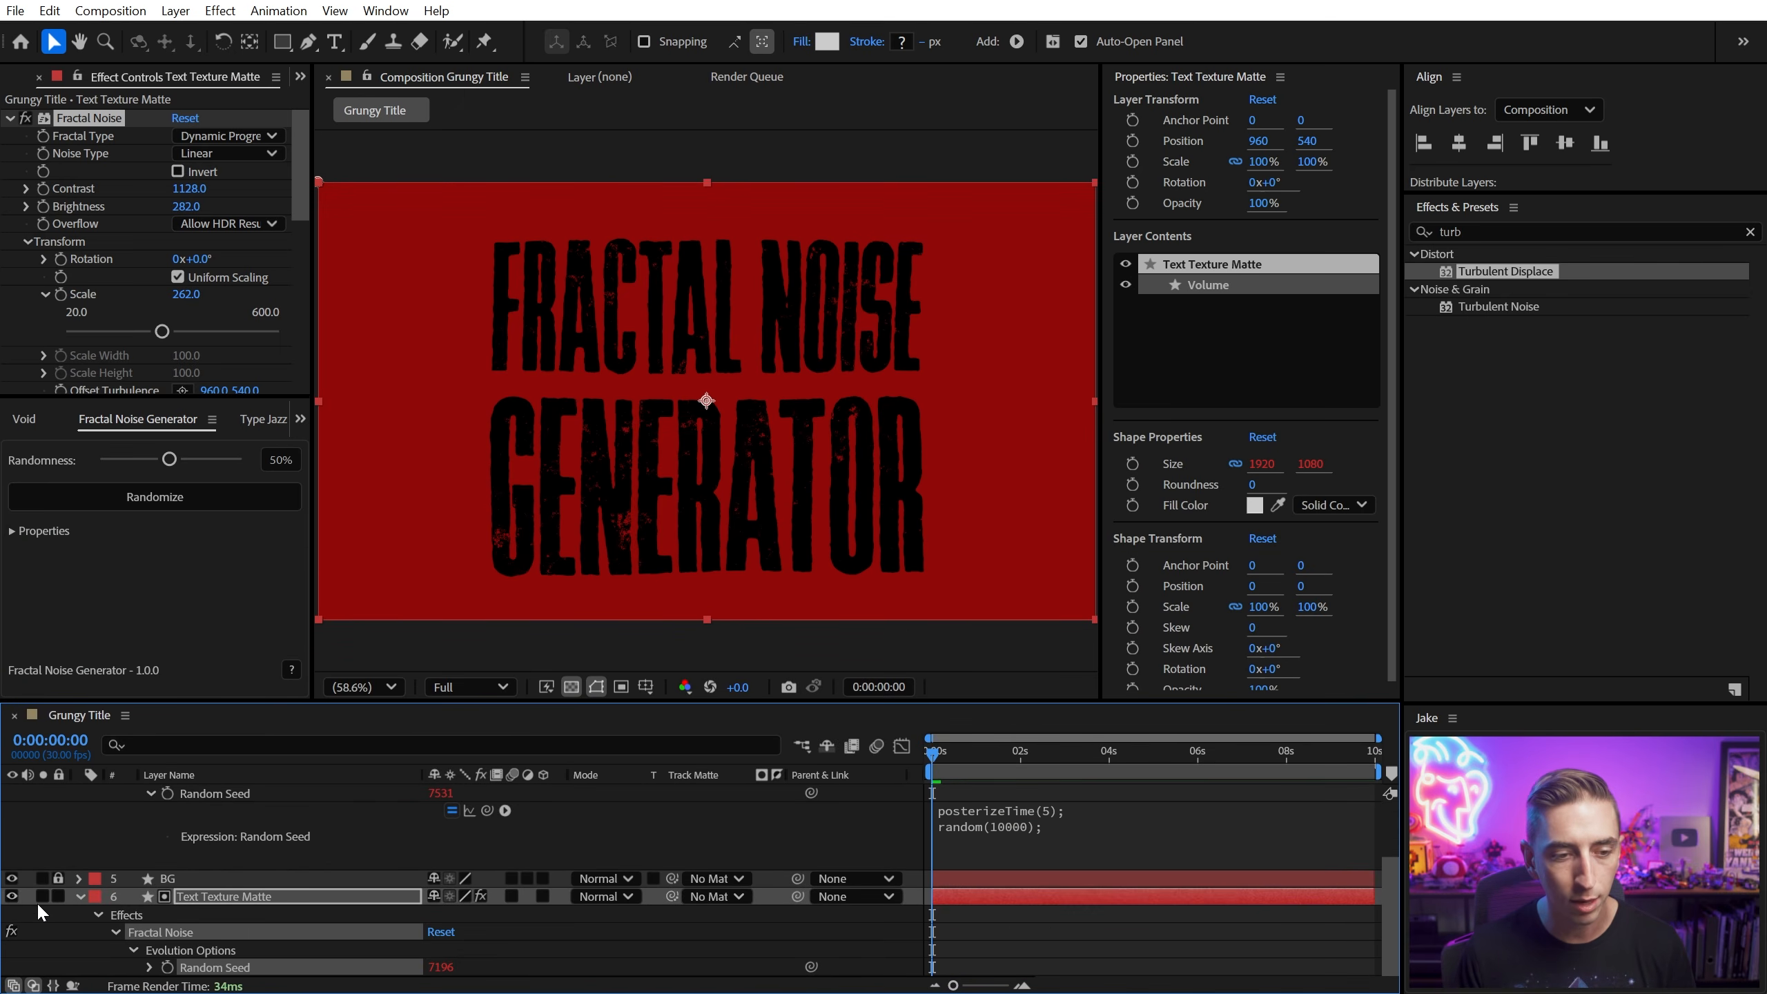
pyautogui.click(41, 897)
pyautogui.press('space')
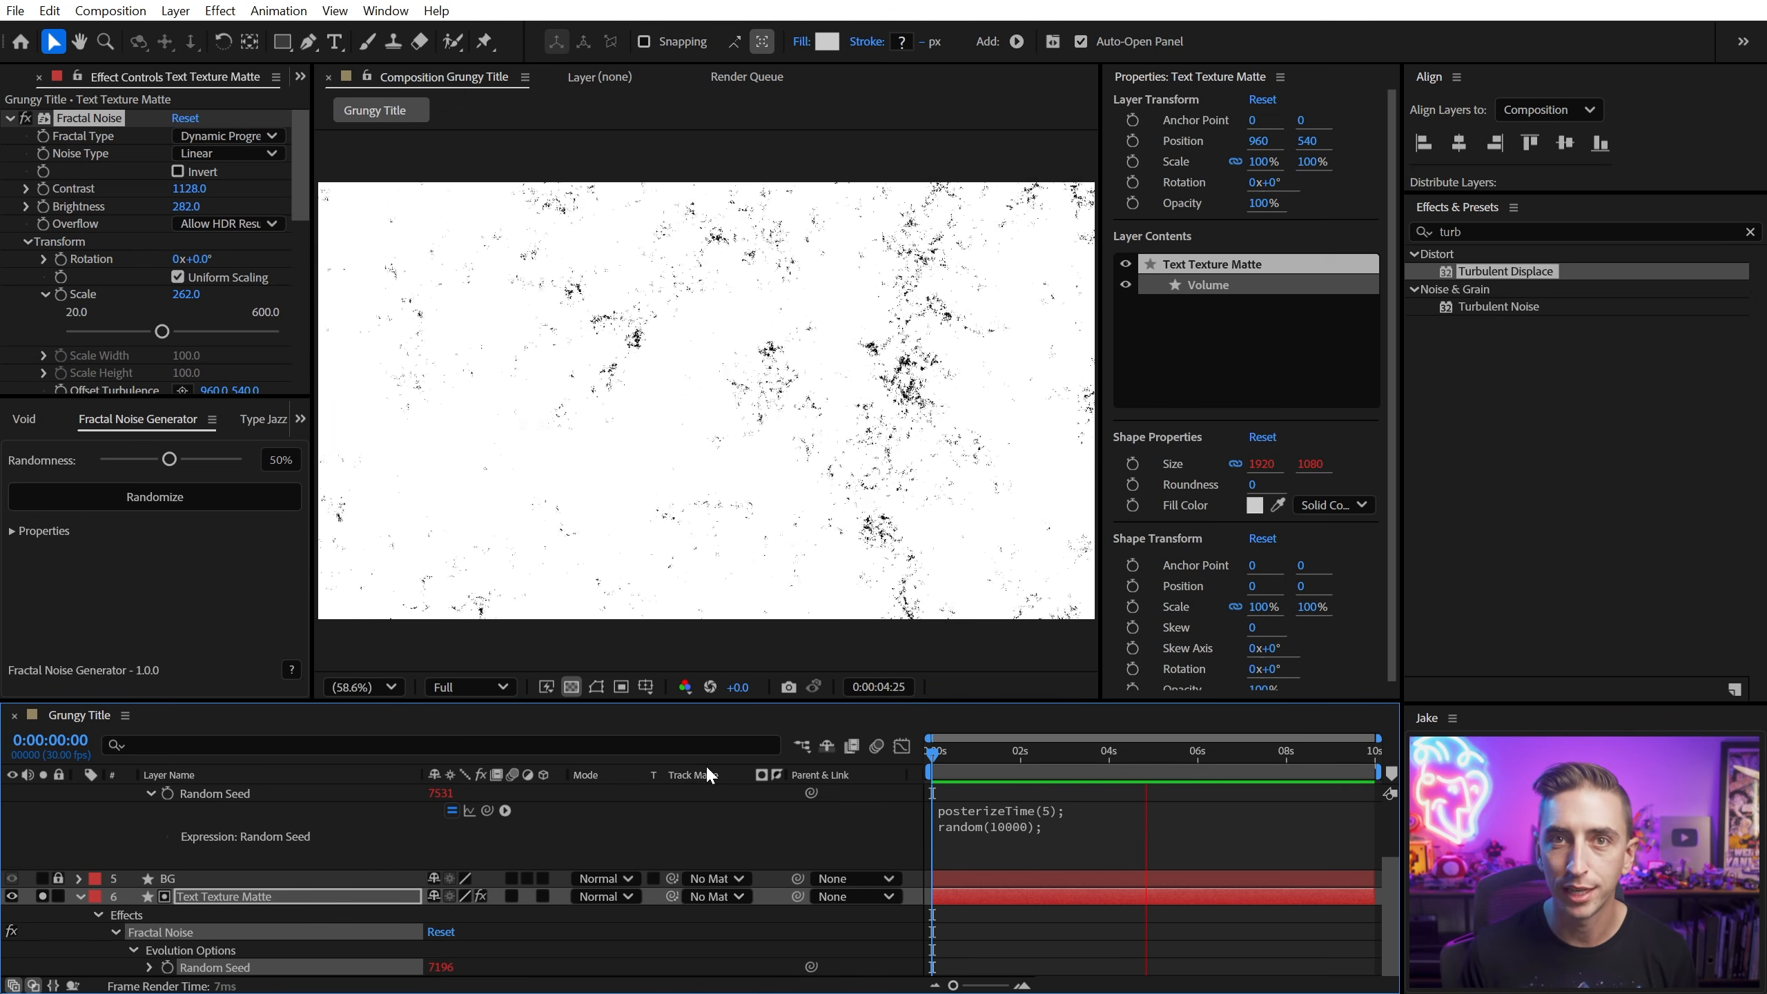
pyautogui.click(41, 897)
pyautogui.click(12, 897)
pyautogui.press('space')
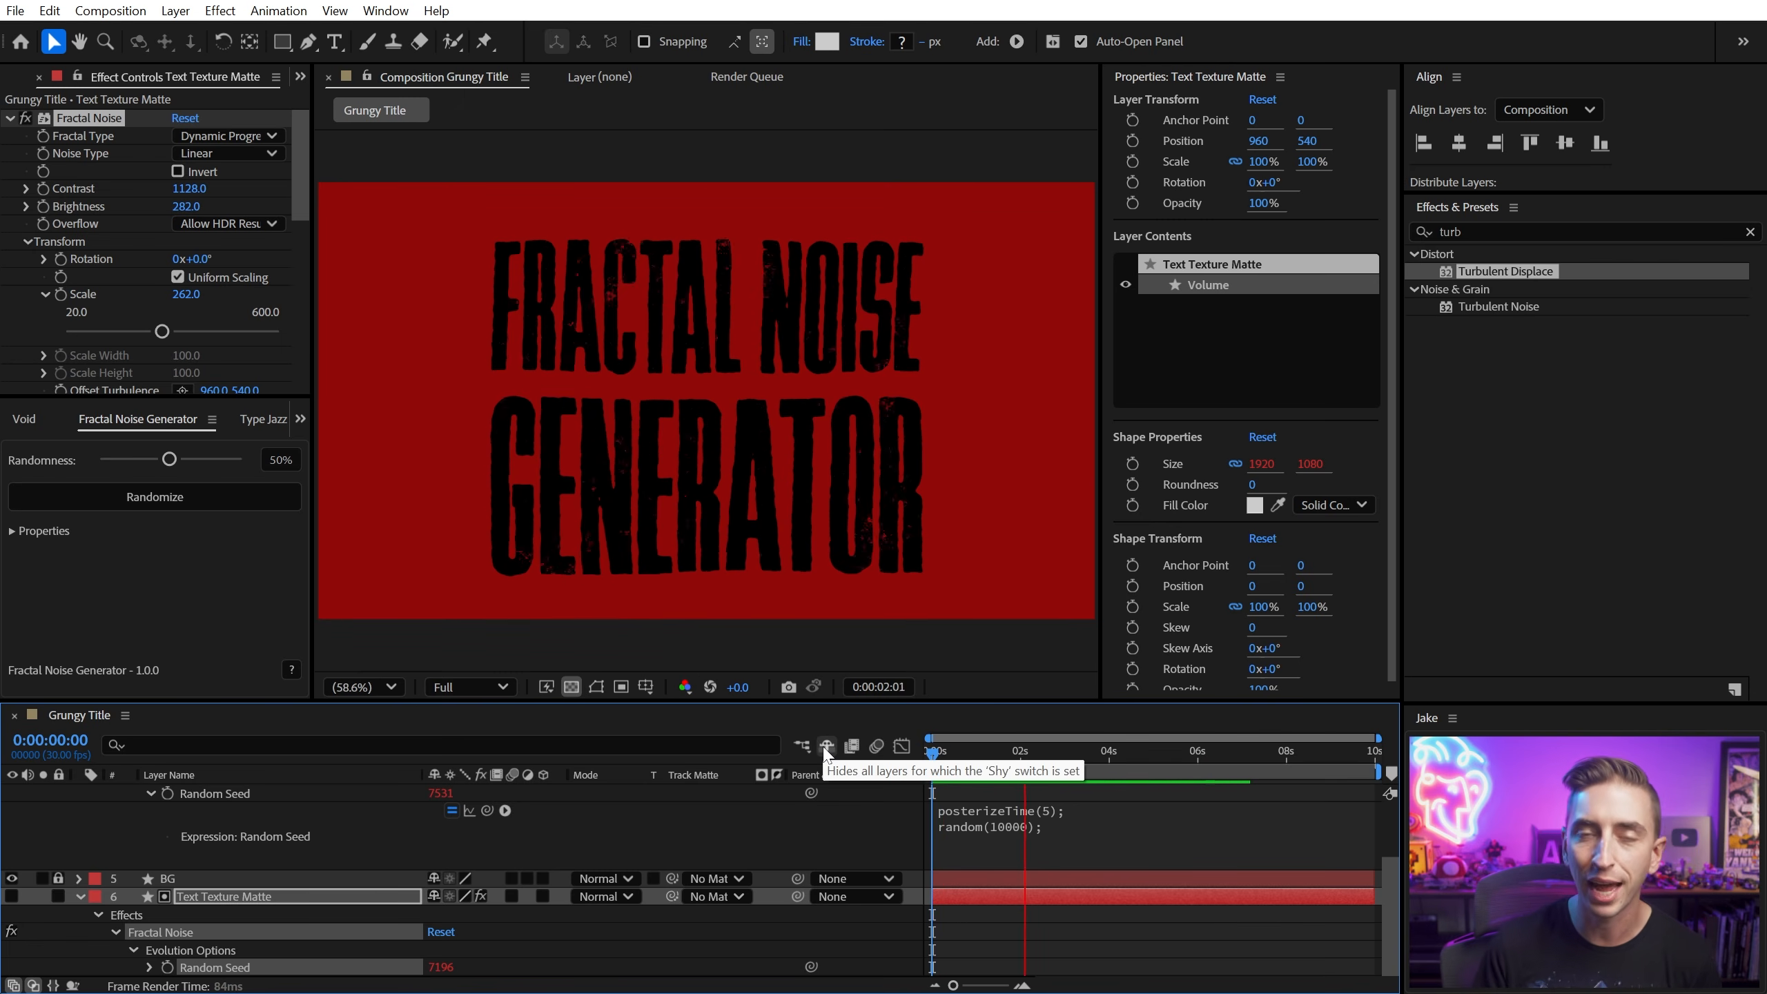
# Step: Switch to the Texturelabs website in the browser and look through the recommended free textures
pyautogui.moveTo(237, 403); pyautogui.dragTo(237, 543)
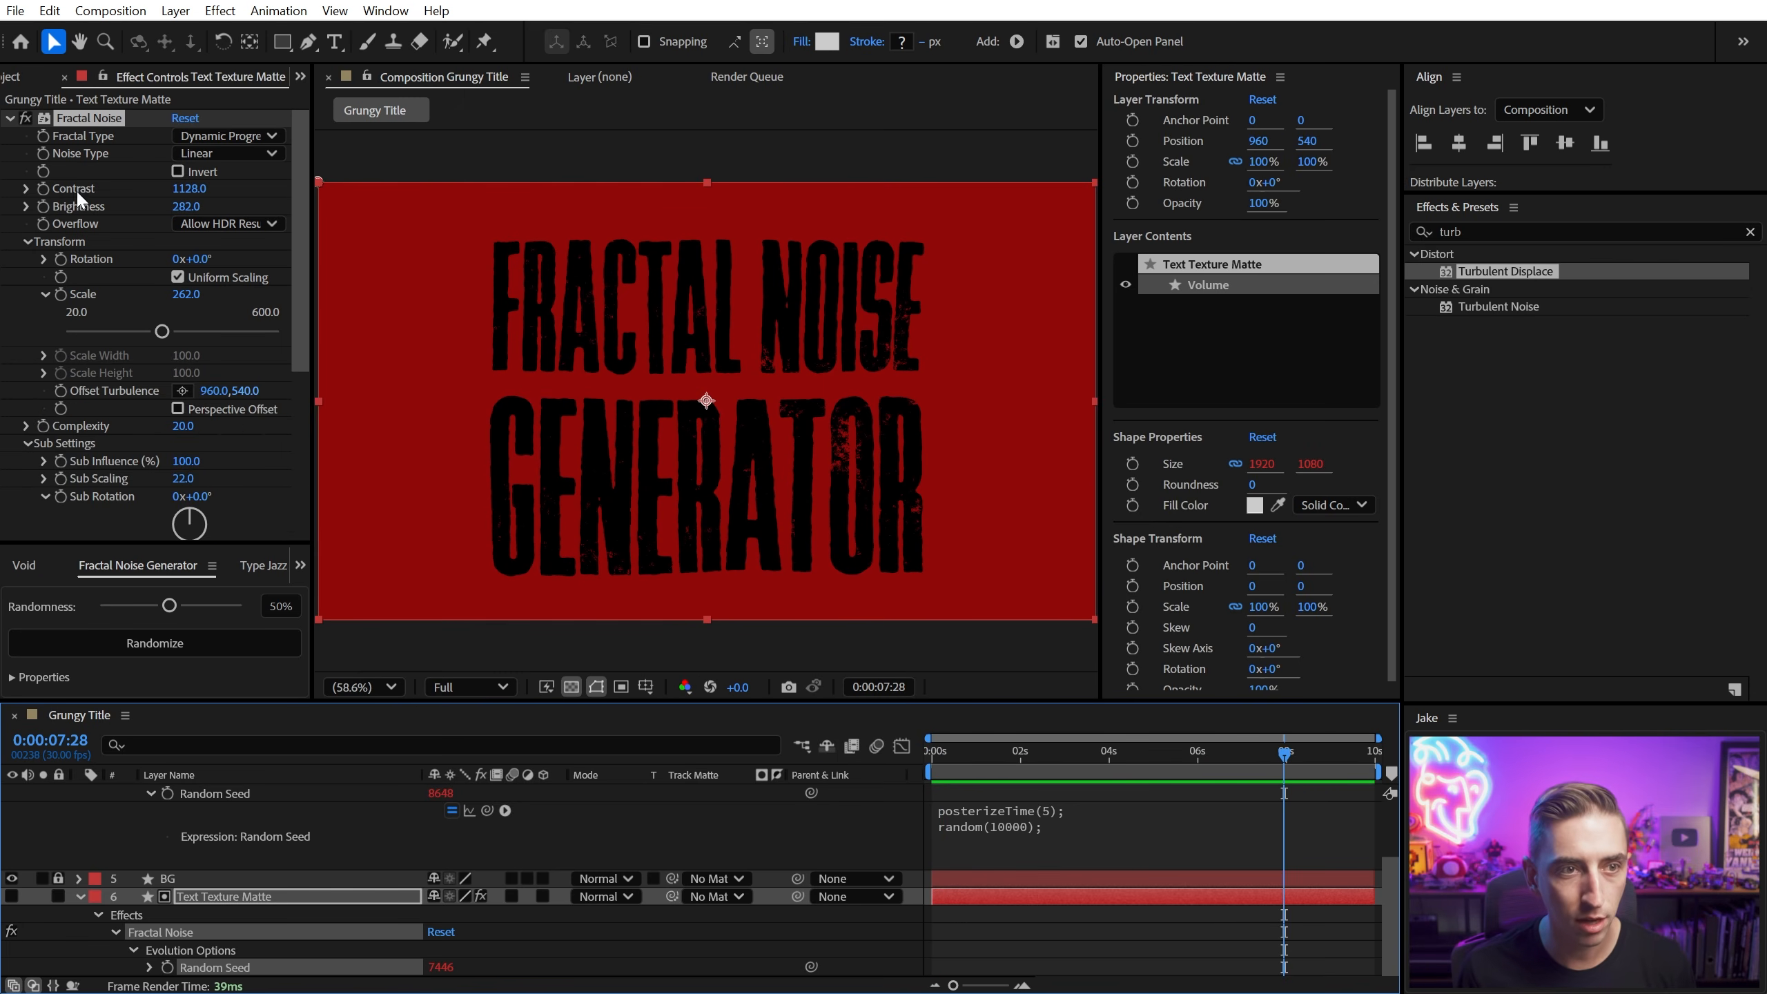
pyautogui.click(27, 79)
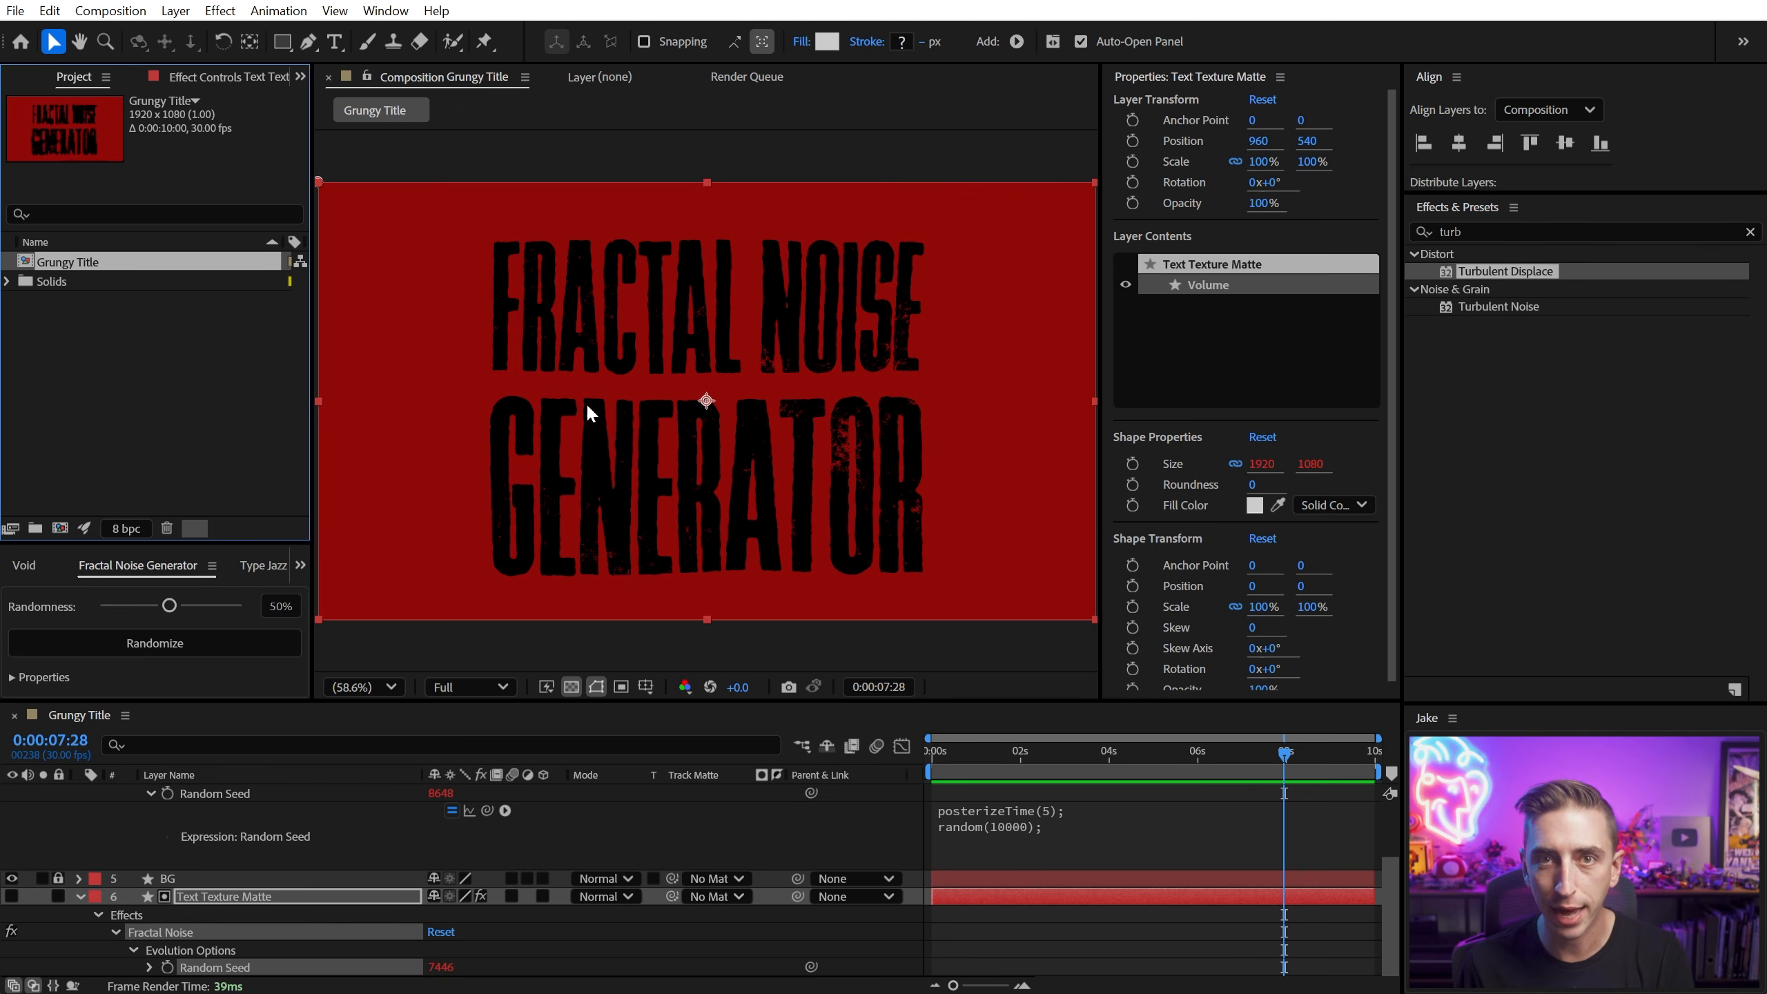
pyautogui.click(255, 414)
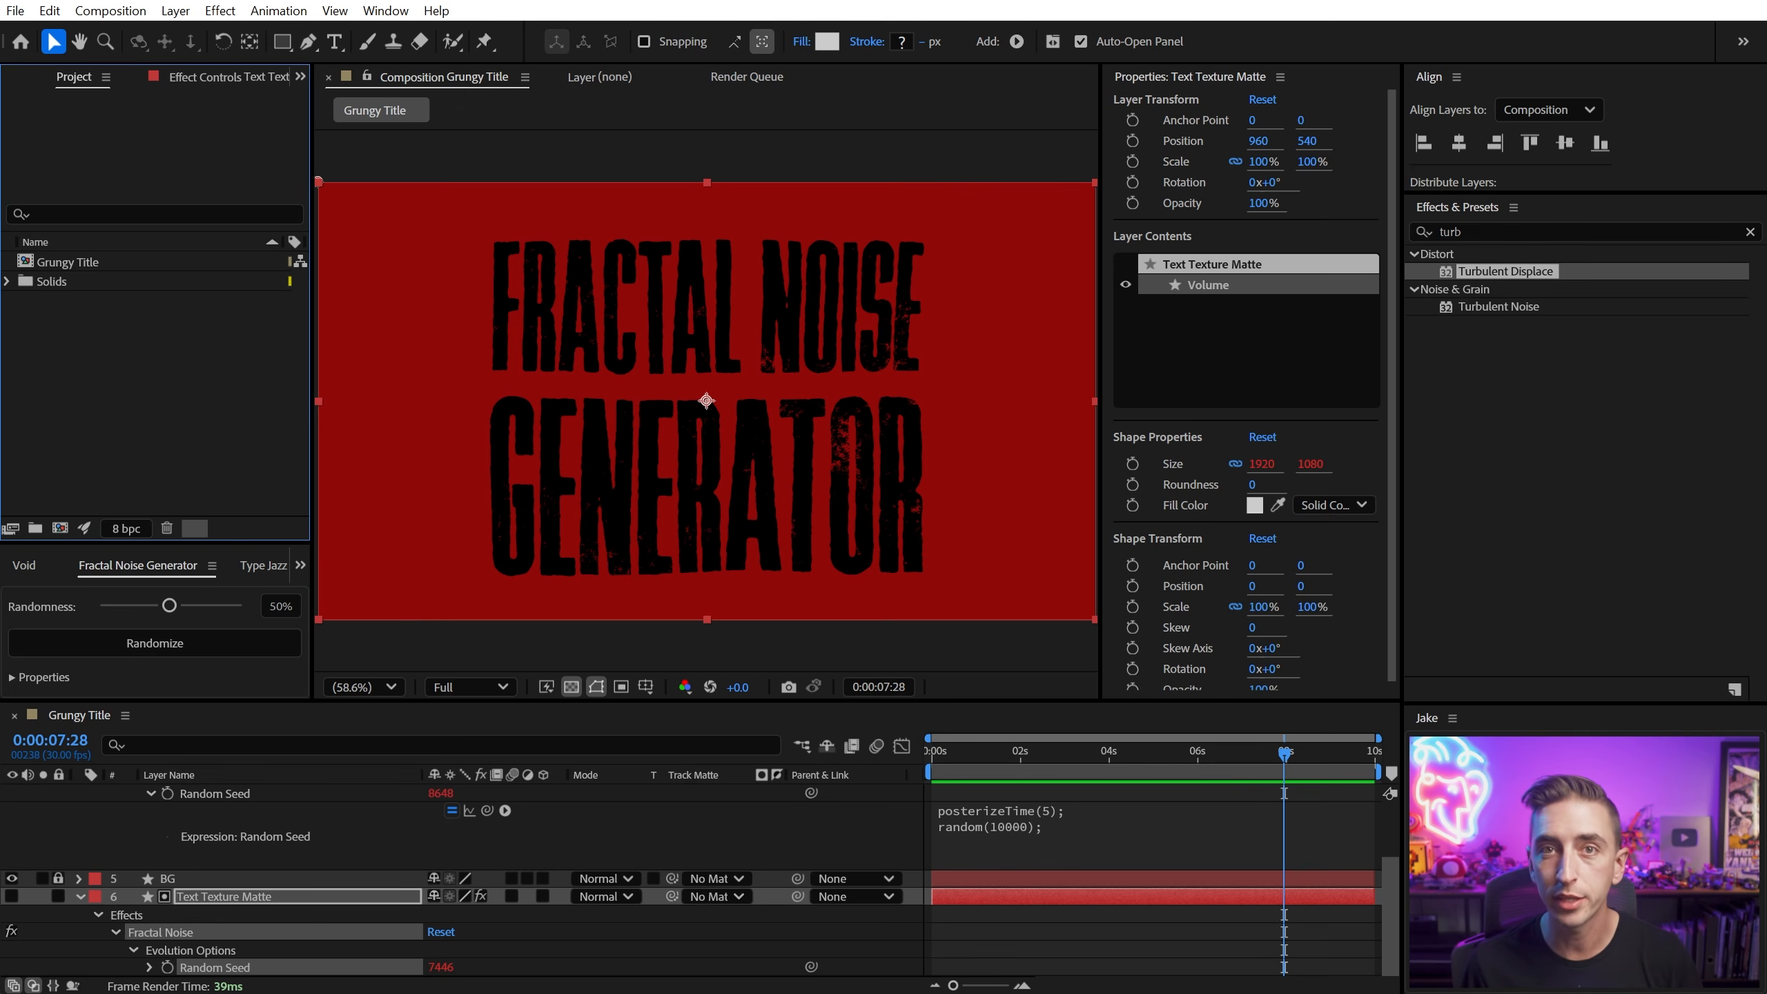
pyautogui.hotkey('alt', 'Tab')
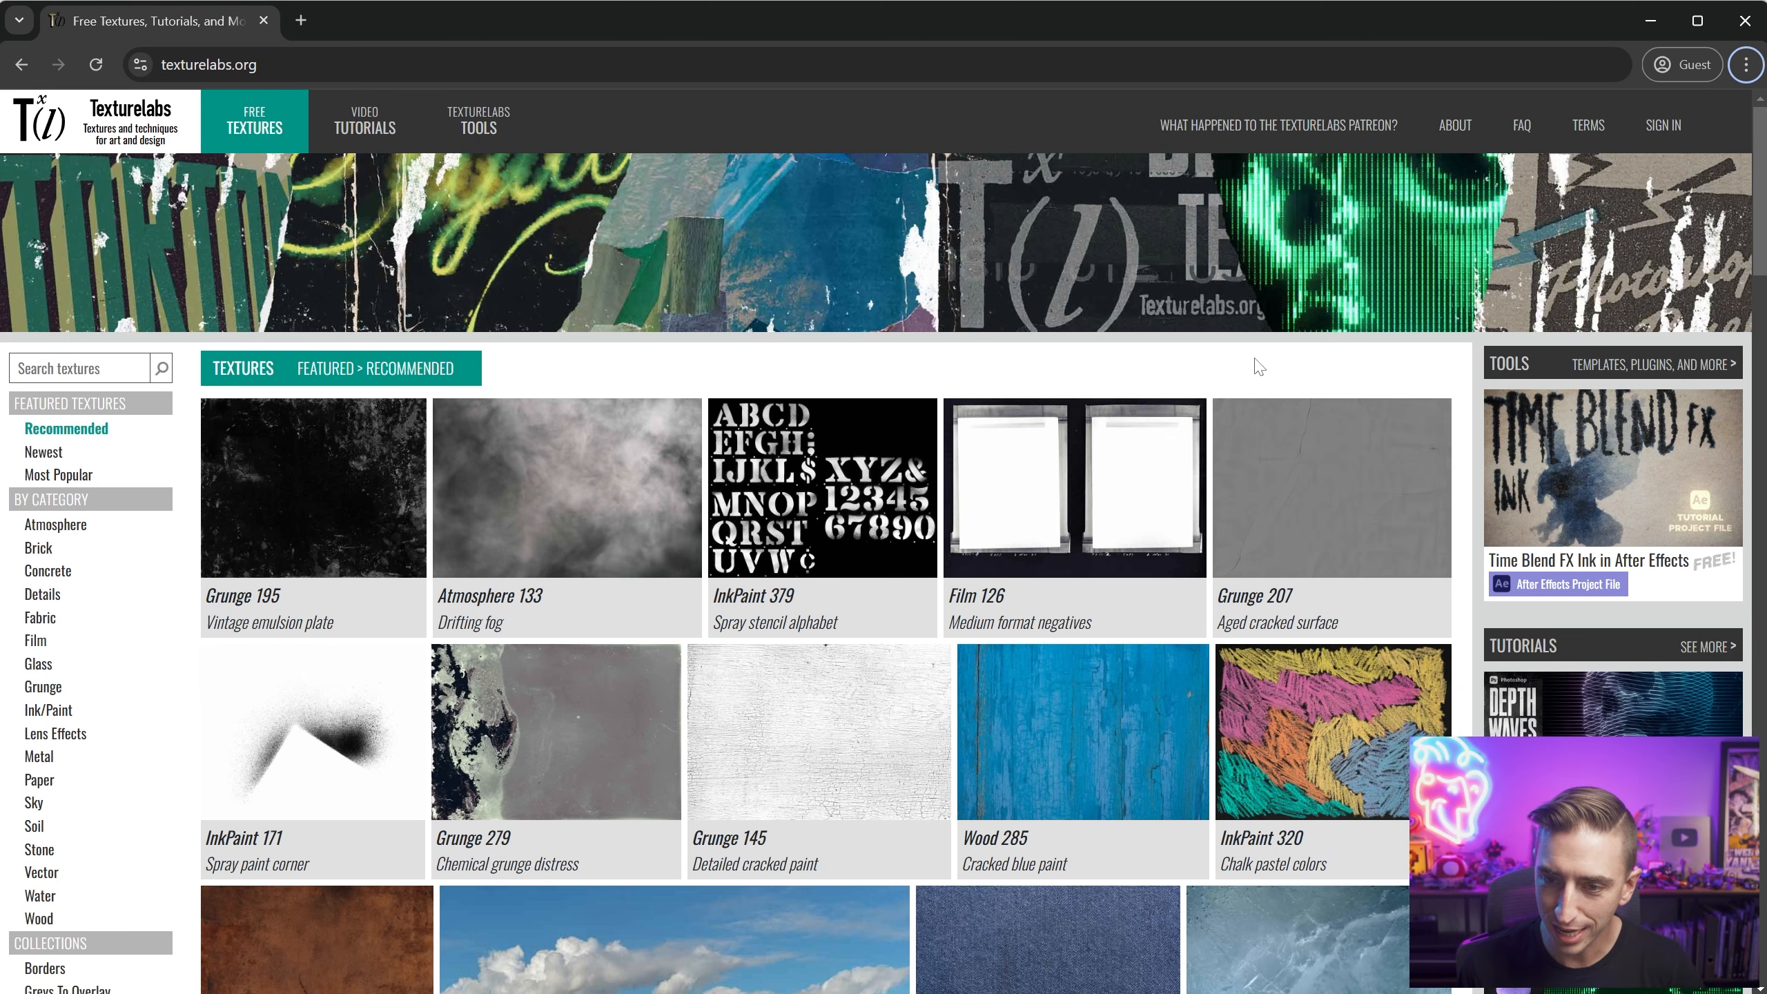
pyautogui.scroll(-2, 1256, 383)
pyautogui.scroll(2, 1019, 514)
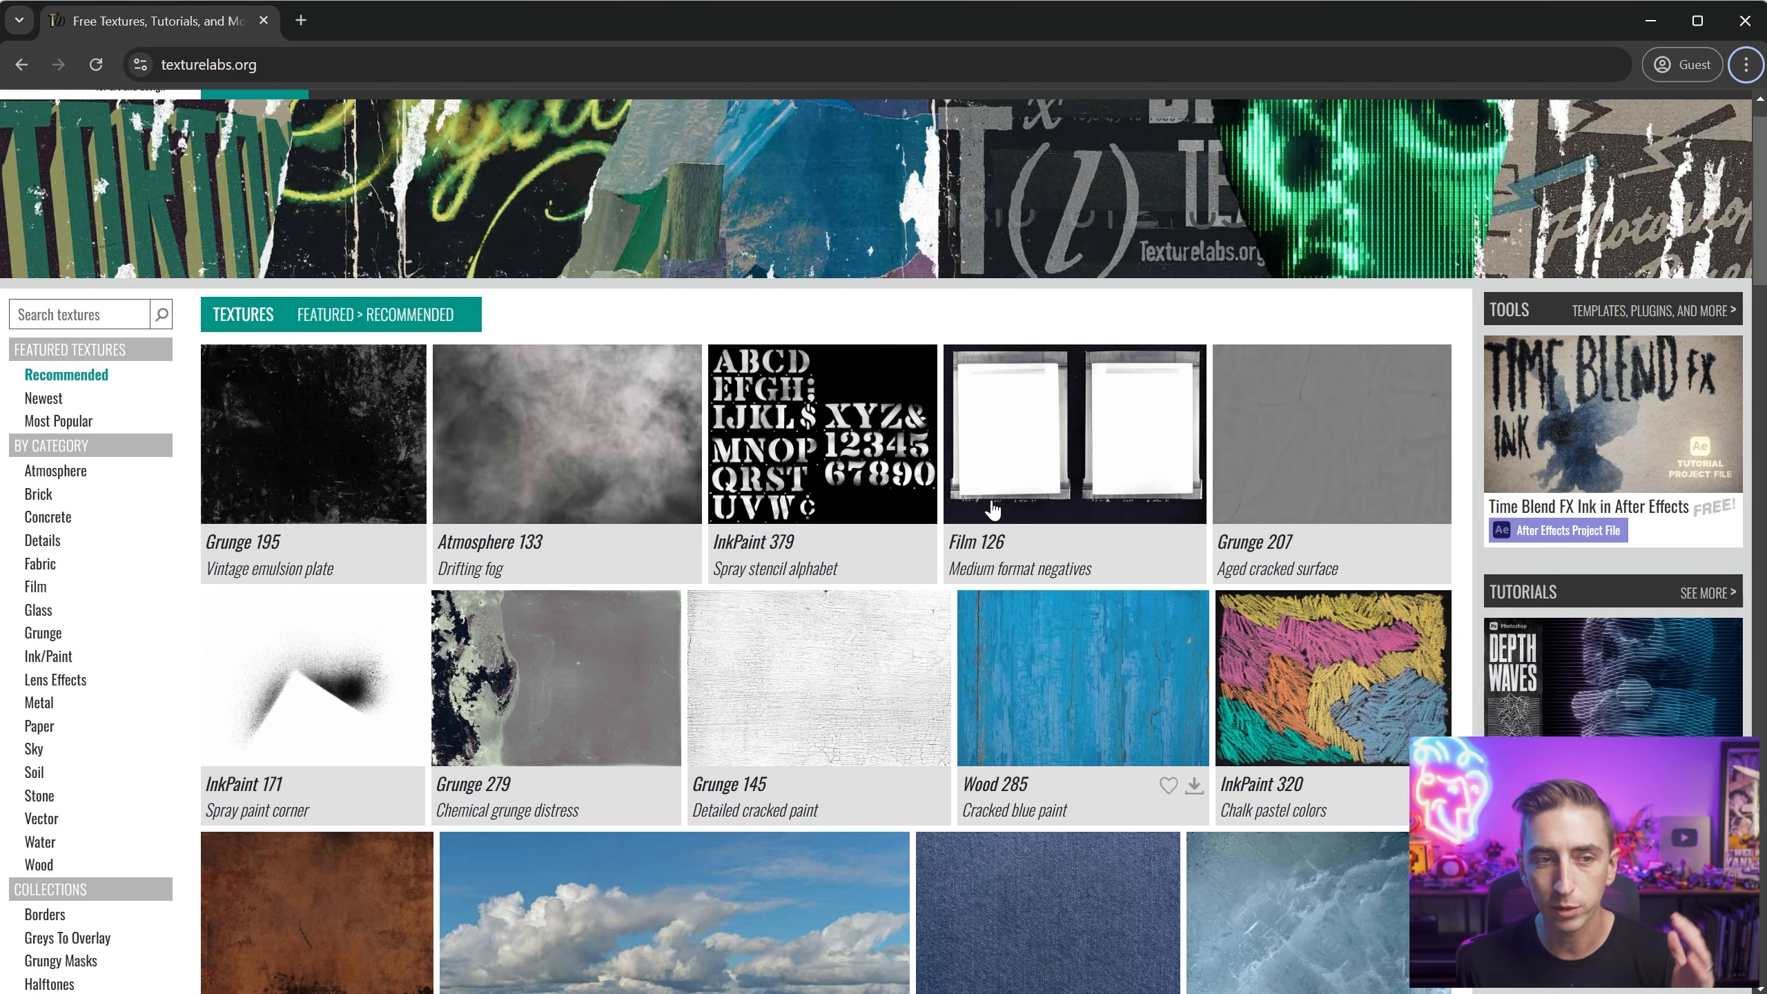
pyautogui.scroll(-5, 933, 547)
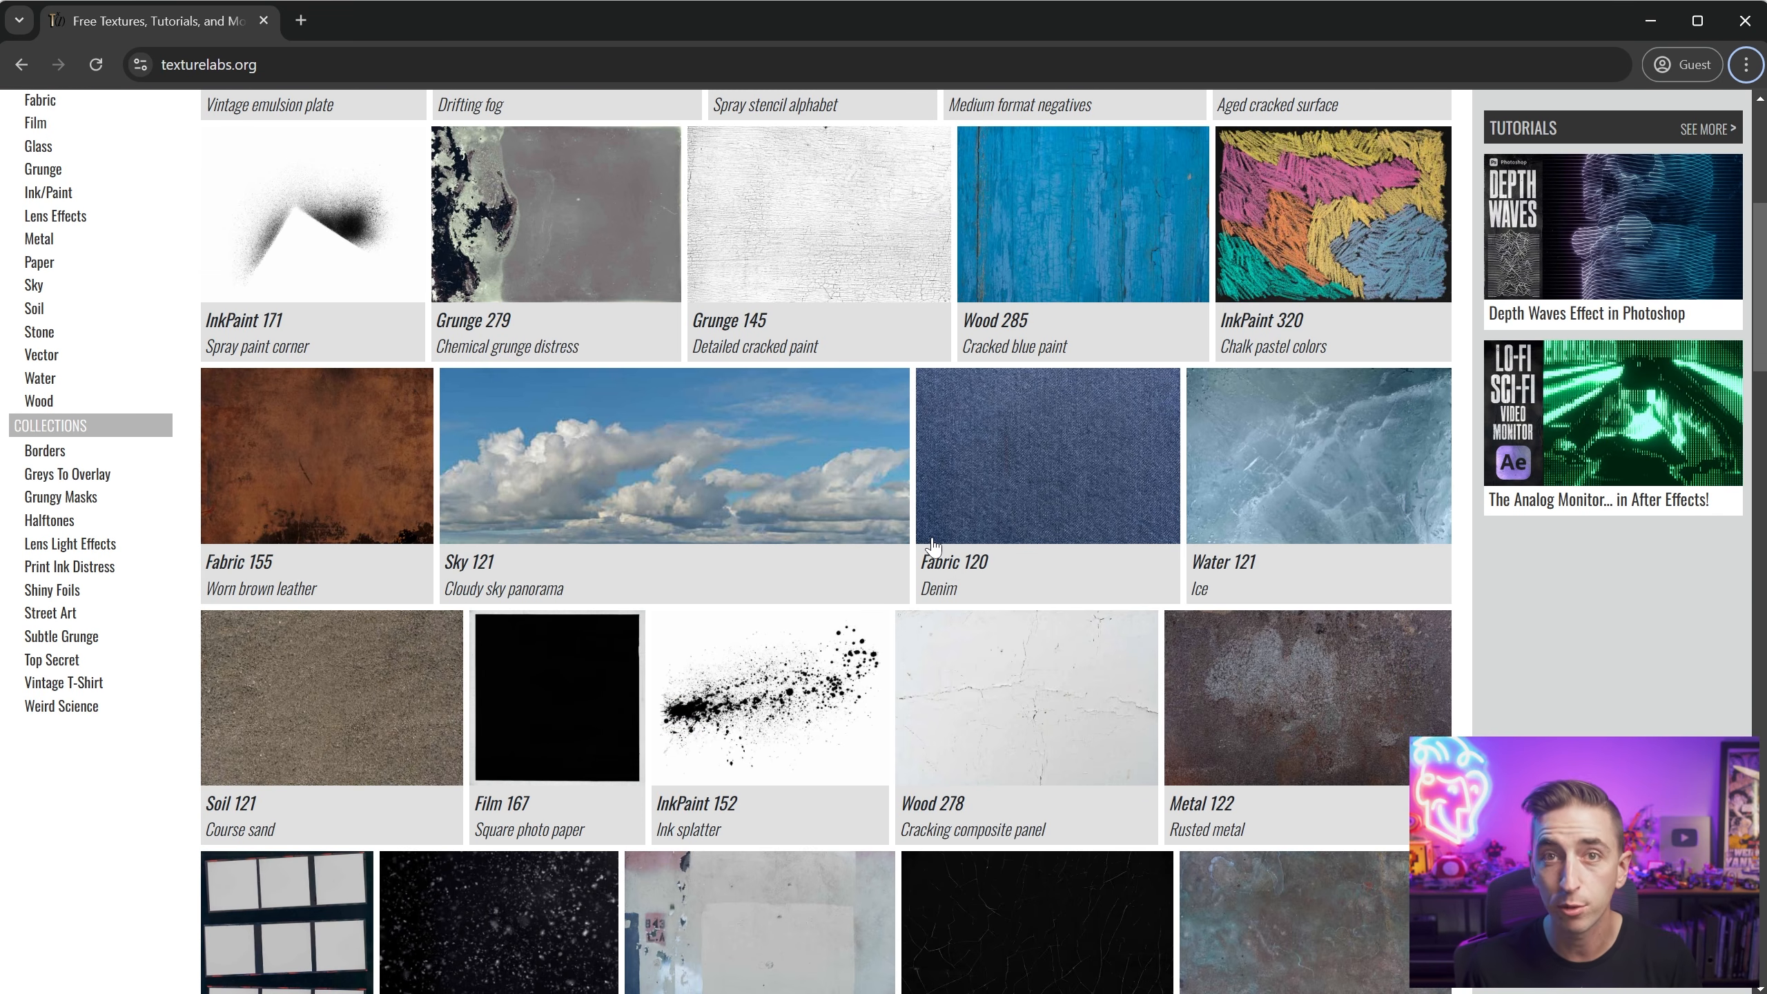
pyautogui.scroll(6, 931, 549)
pyautogui.scroll(-3, 1600, 648)
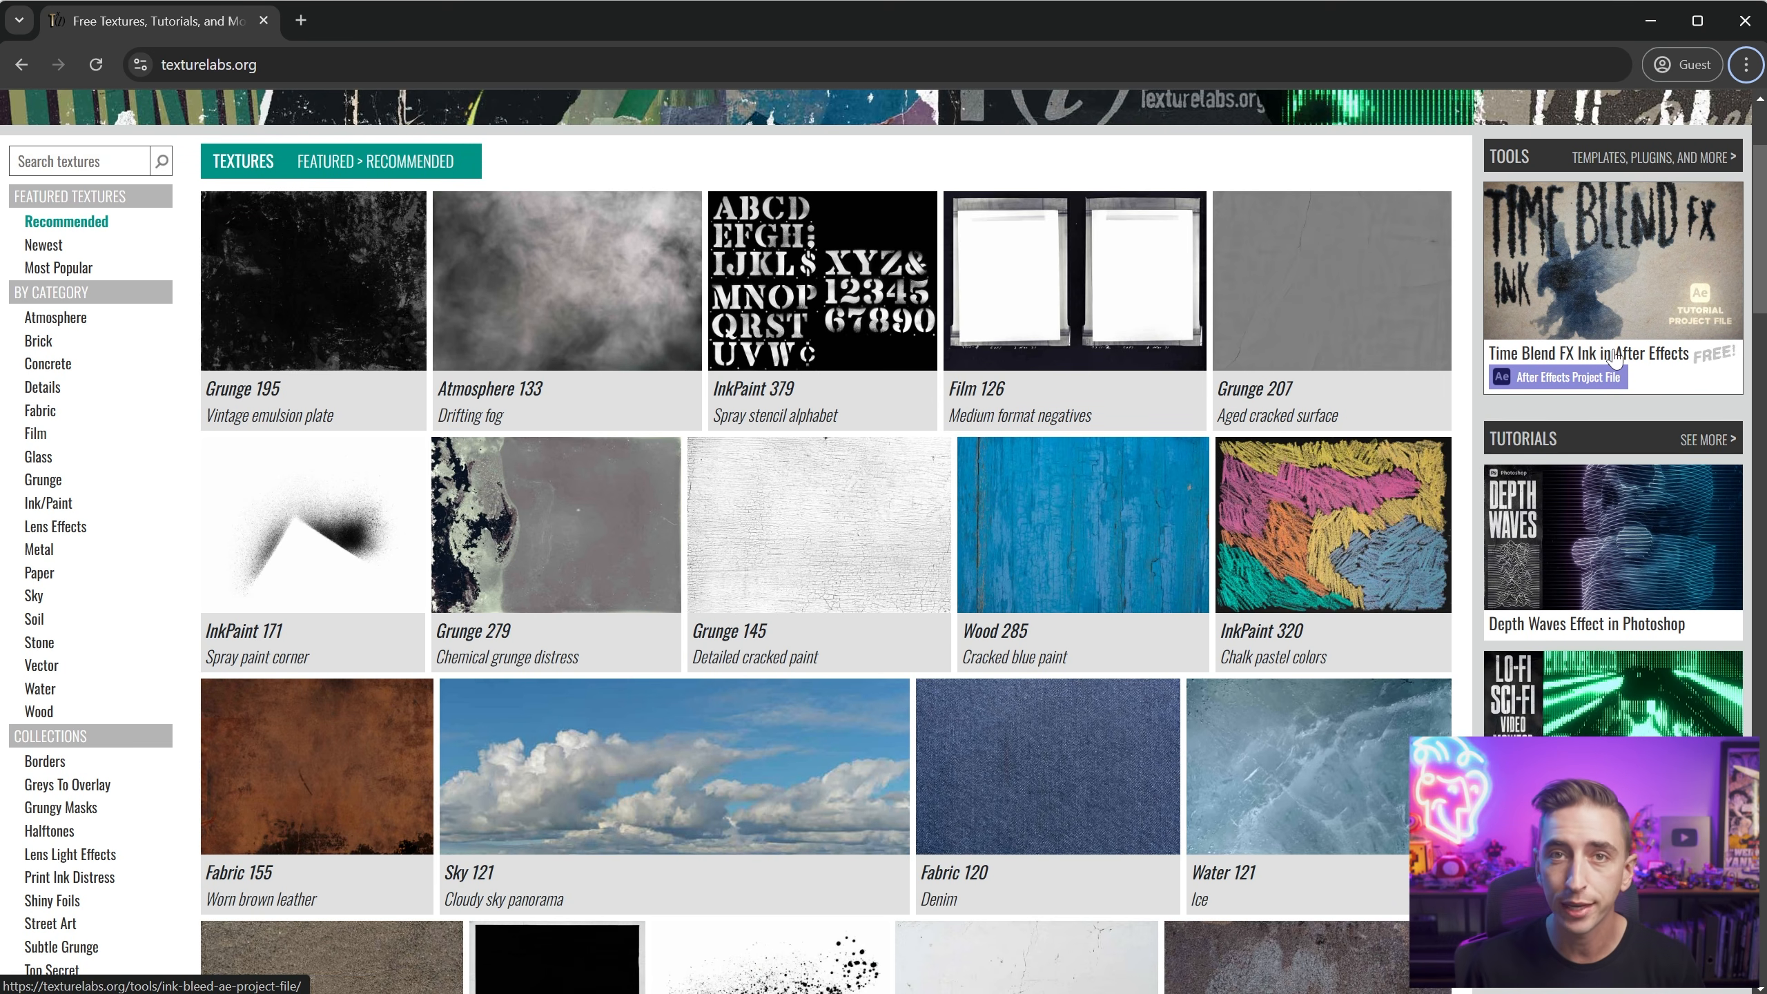
pyautogui.scroll(3, 518, 534)
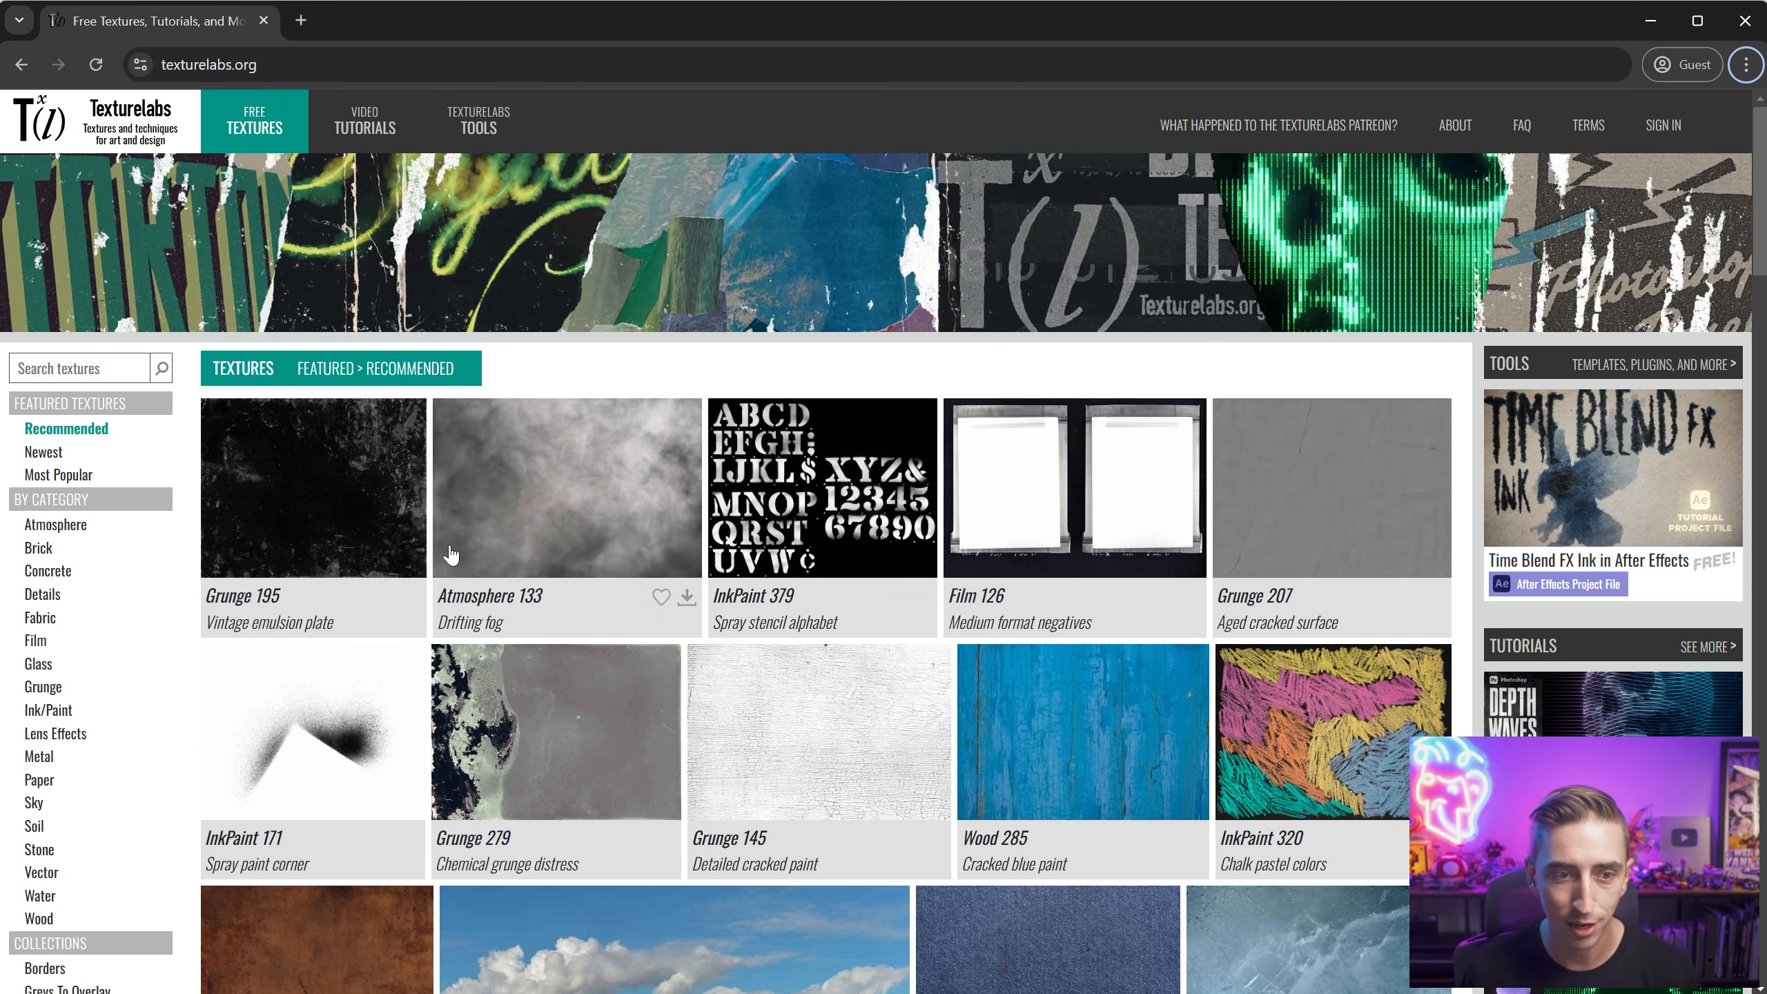
# Step: Search the textures for newsprint and examine the Old newsprint paper texture, Paper 305
pyautogui.click(77, 367)
pyautogui.write('newsprint')
pyautogui.press('Return')
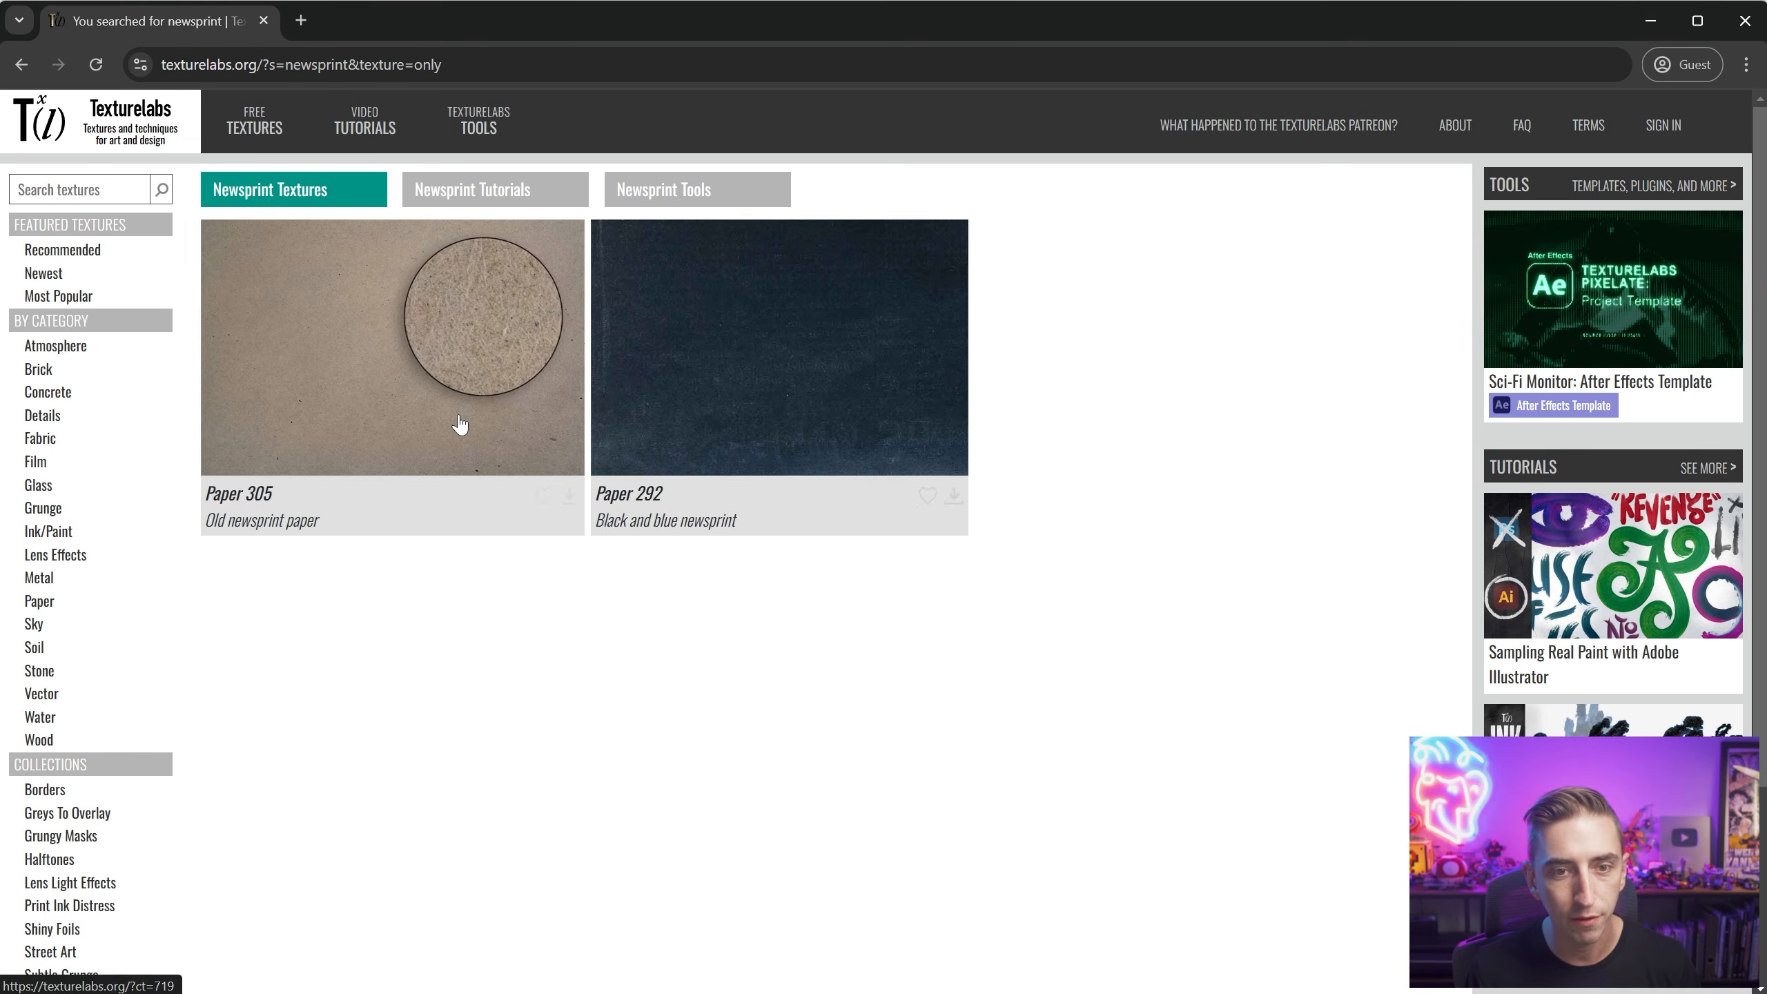
pyautogui.click(473, 432)
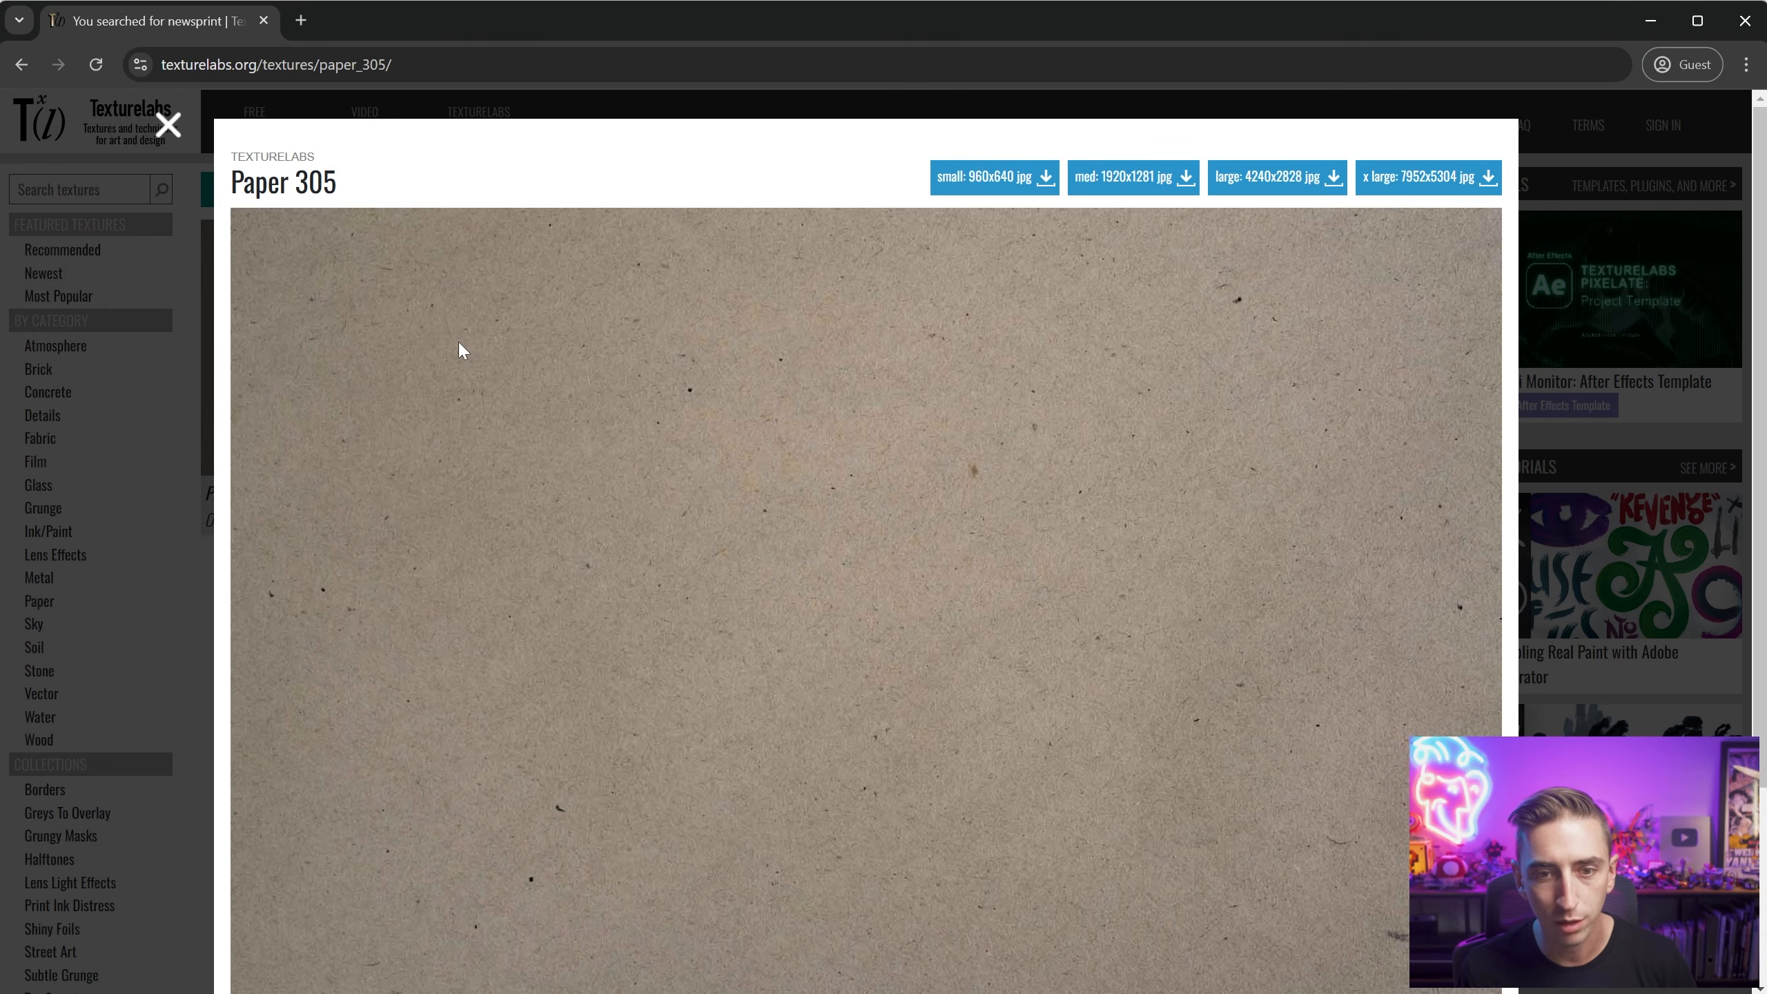
pyautogui.scroll(-3, 661, 404)
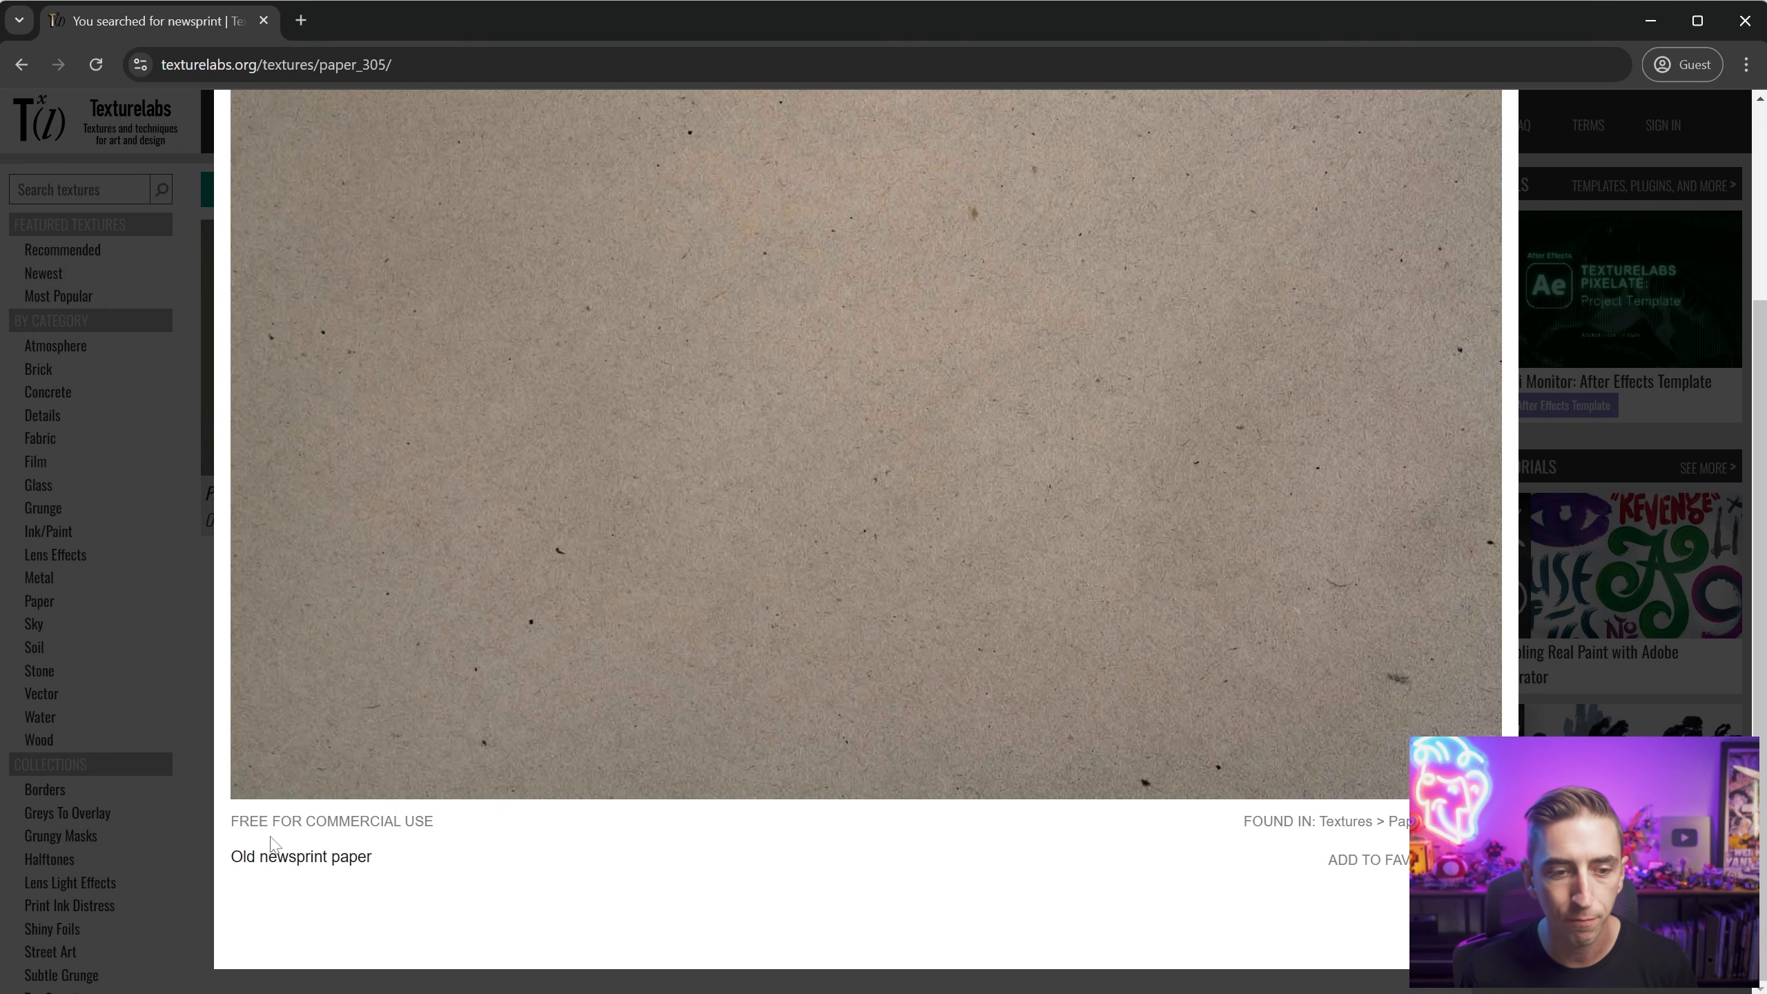
pyautogui.scroll(3, 1057, 359)
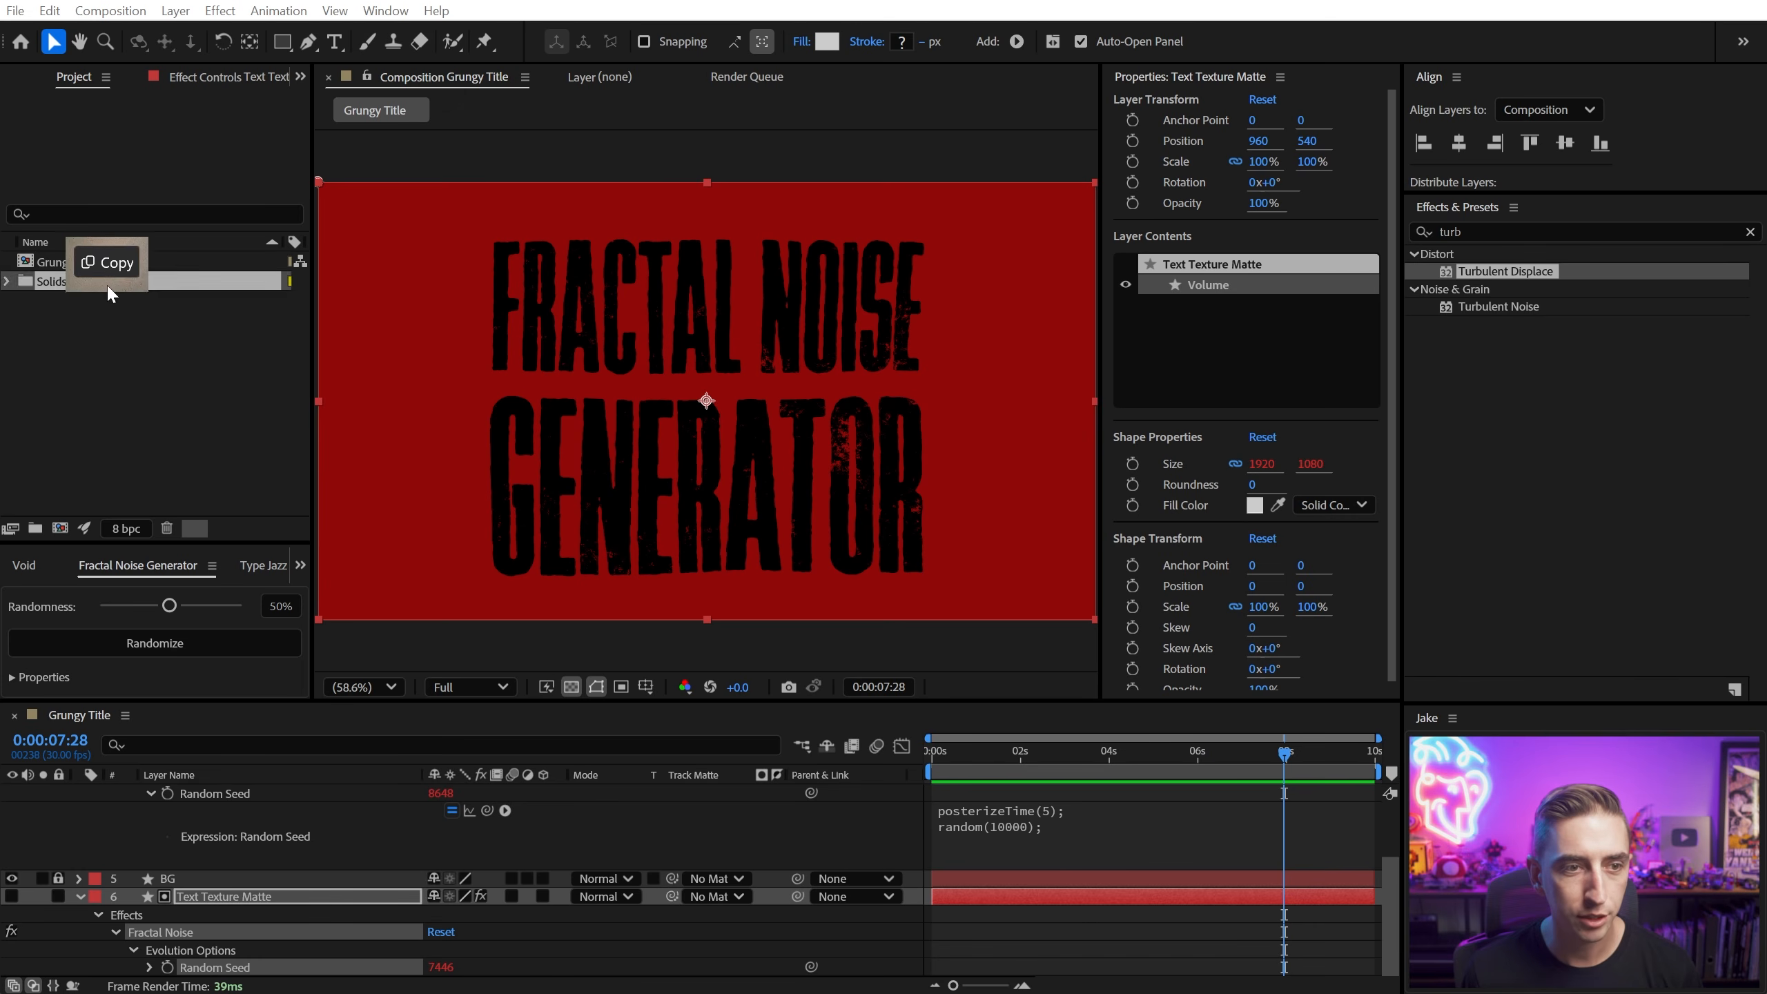
# Step: Add Texturelabs_Paper_305L.jpg to the Grungy Title composition directly above the BG layer and apply the Tint effect to it
pyautogui.moveTo(106, 283); pyautogui.dragTo(237, 883)
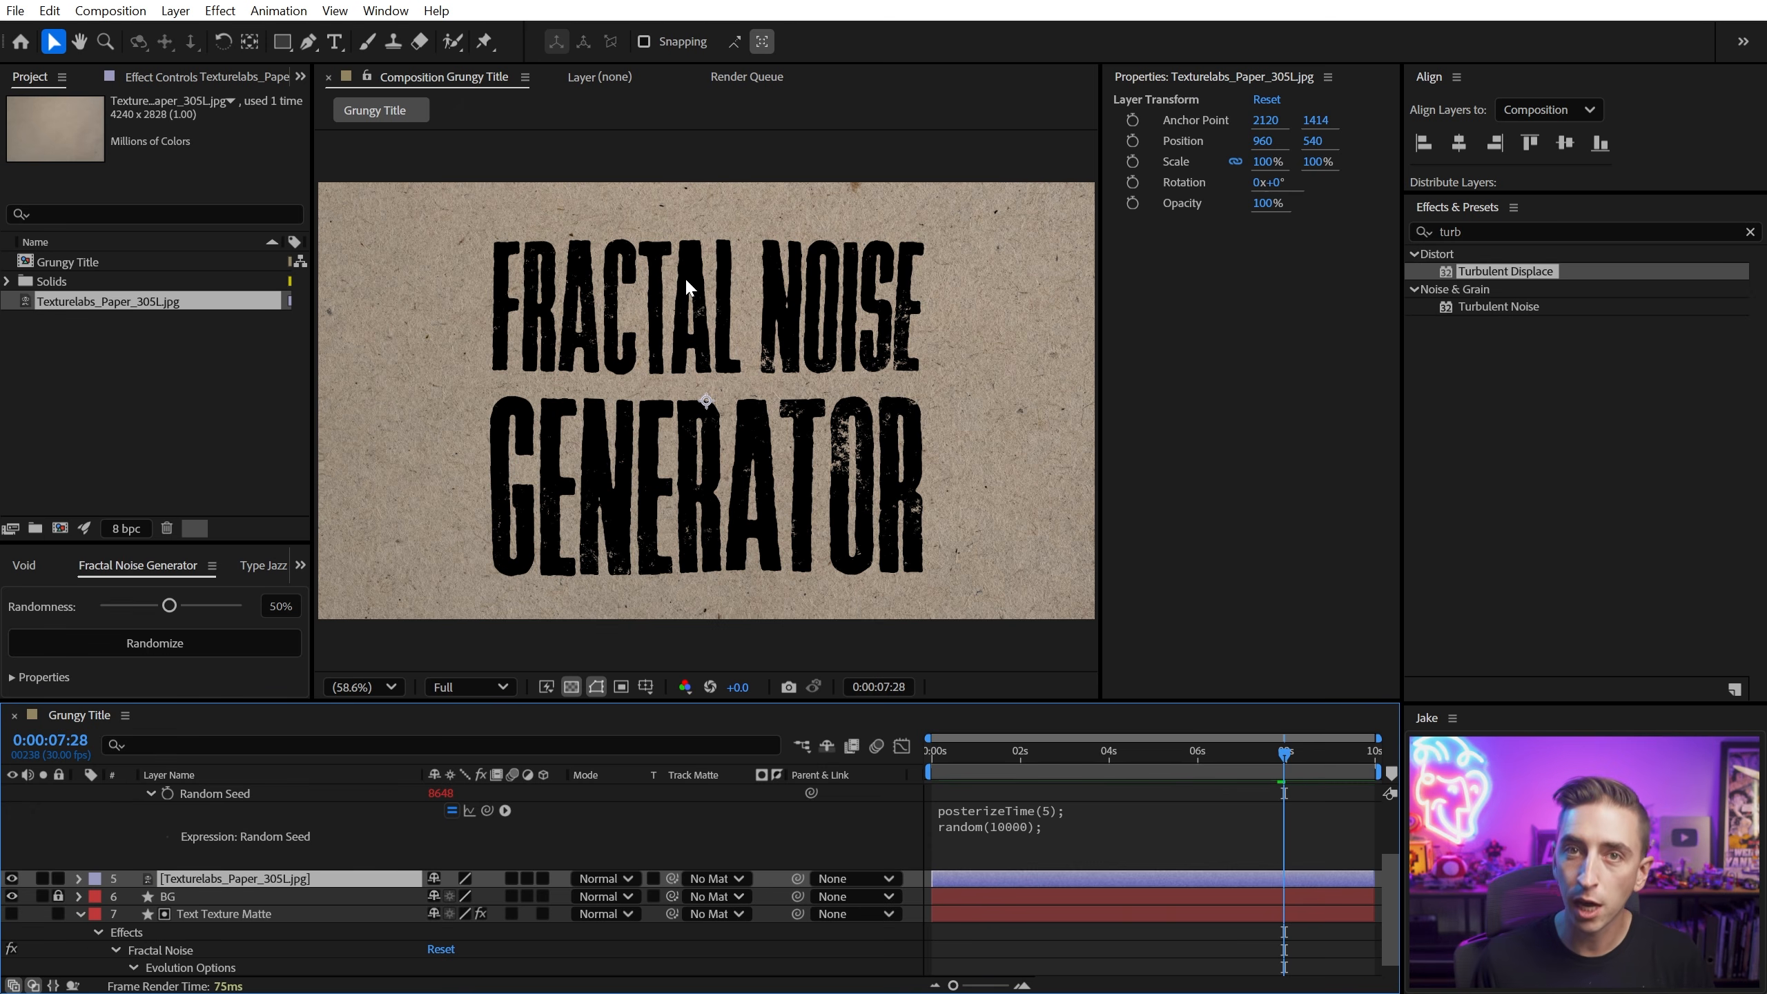
pyautogui.click(1550, 231)
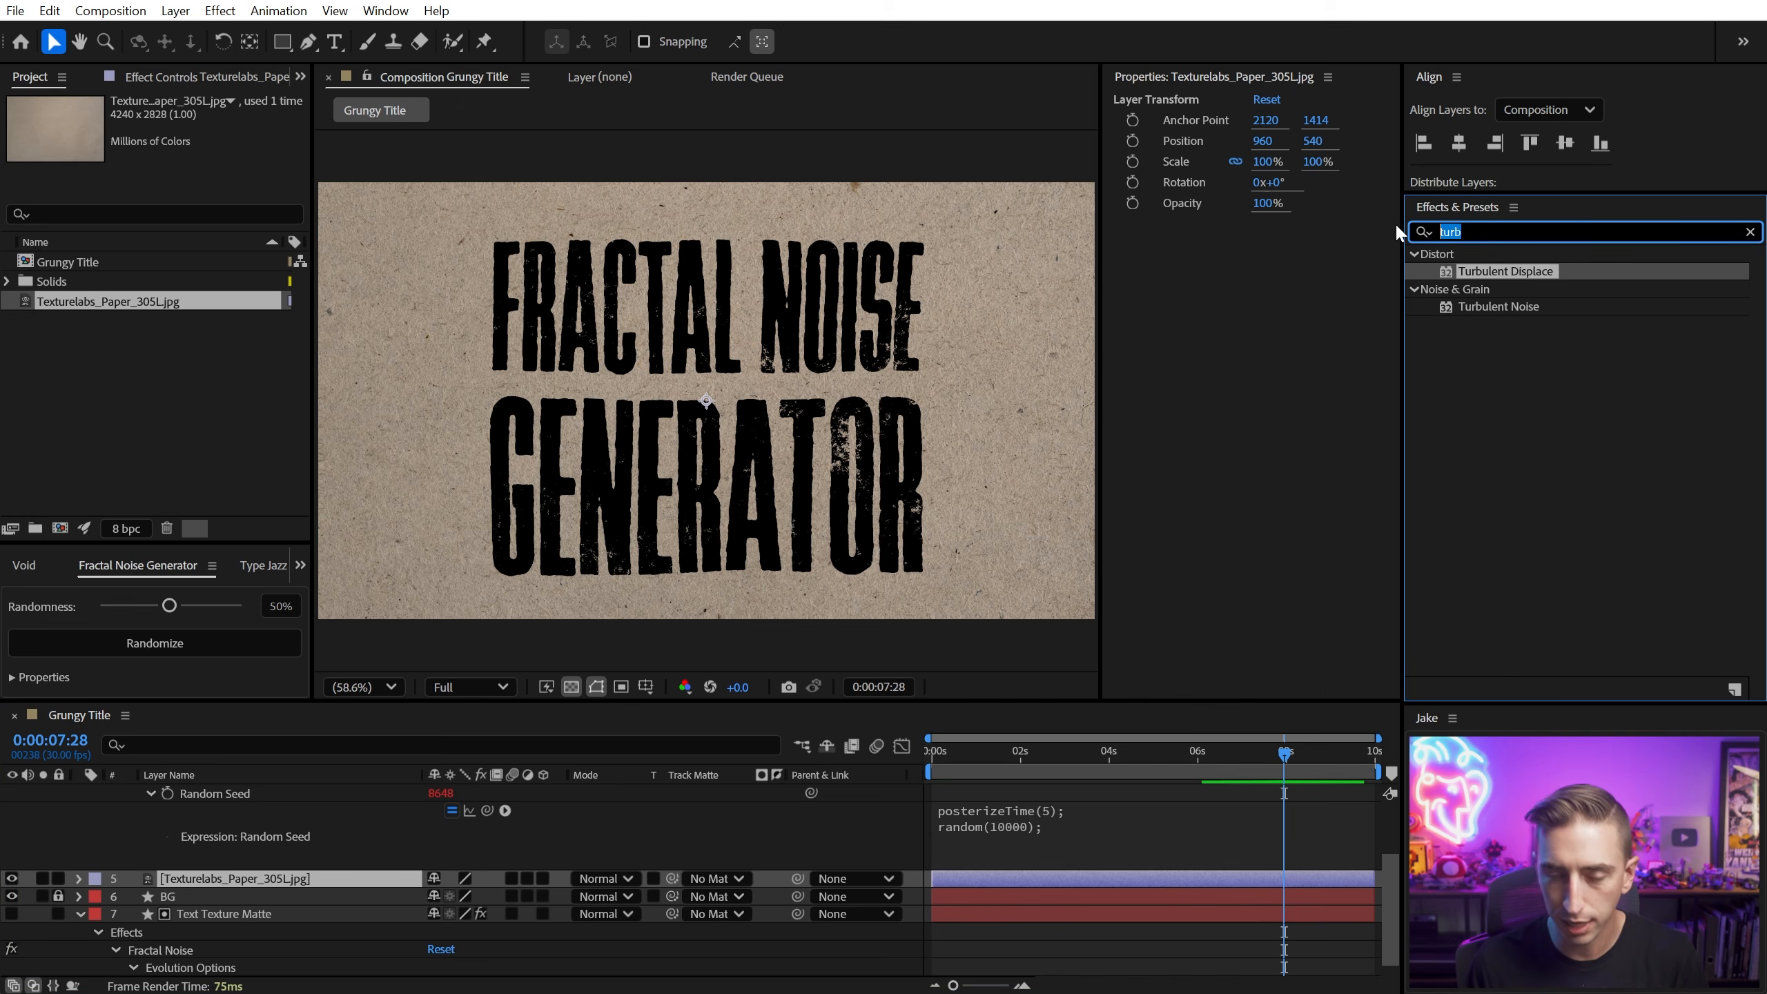
pyautogui.write('tint')
pyautogui.doubleClick(1454, 344)
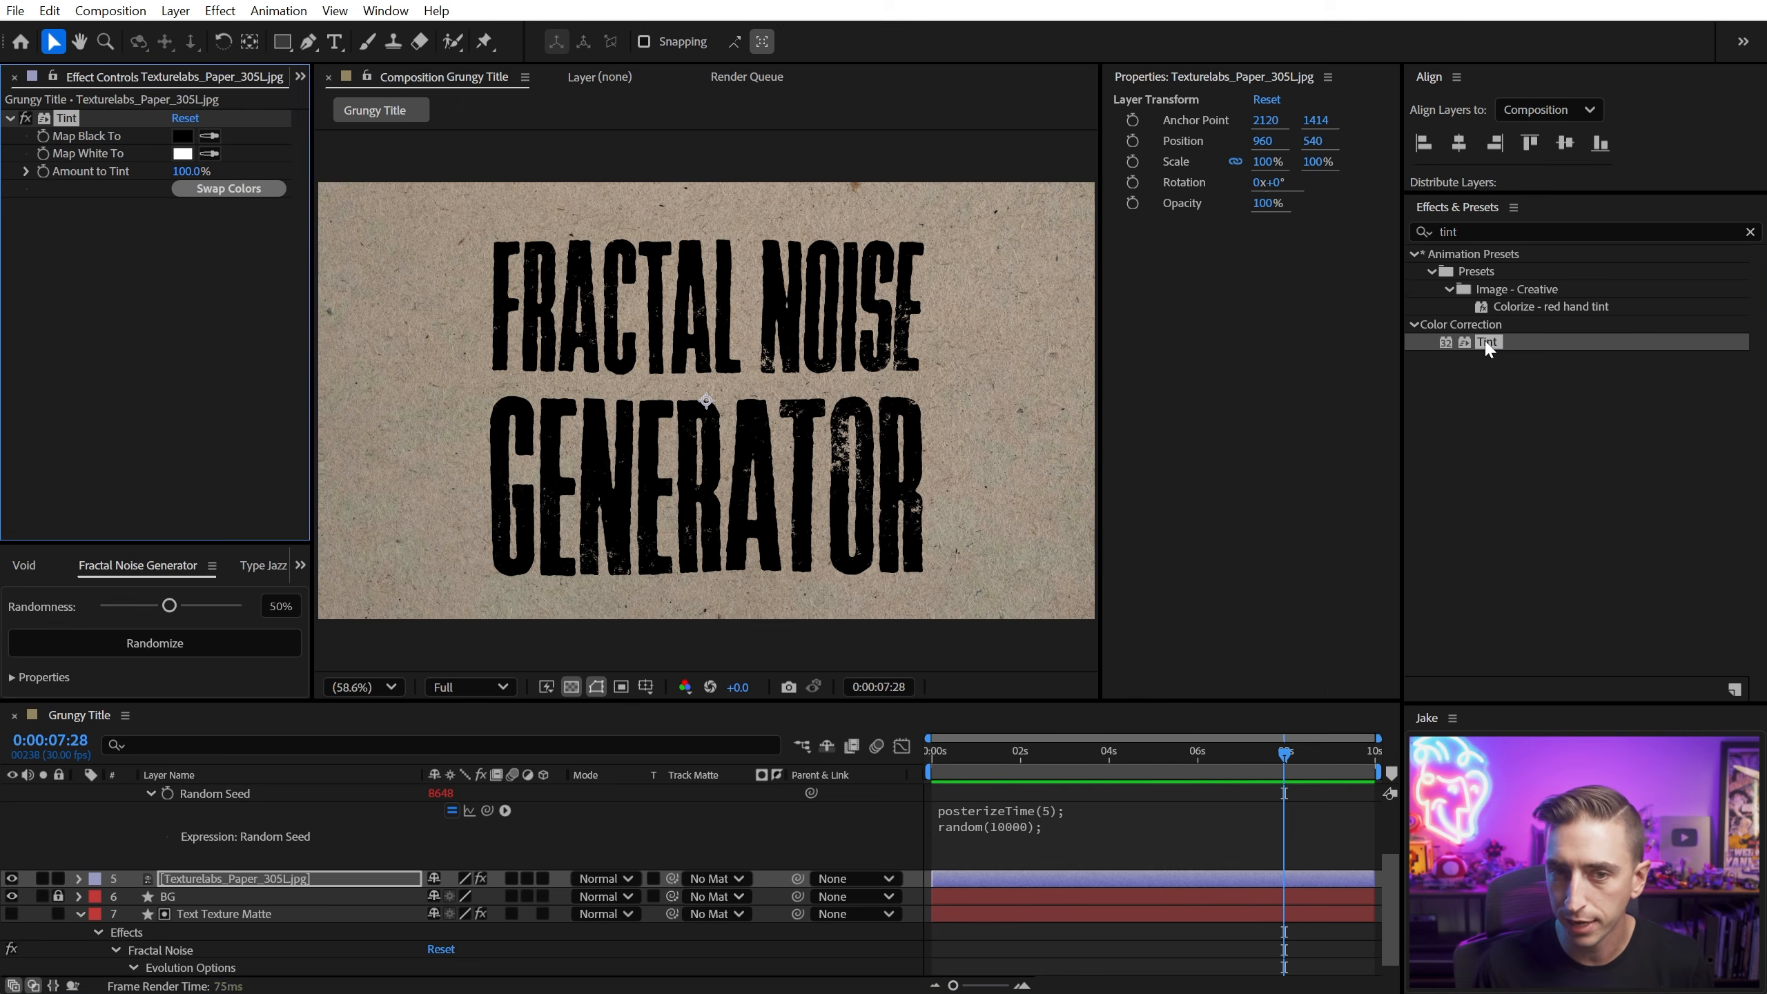
# Step: Collapse the expanded layer properties and loop the Texturelabs_Paper_305L.jpg layer with Texture Looper at the start of the composition
pyautogui.click(139, 830)
pyautogui.press('e')
pyautogui.press('e')
pyautogui.scroll(-1, 170, 573)
pyautogui.scroll(-1, 170, 572)
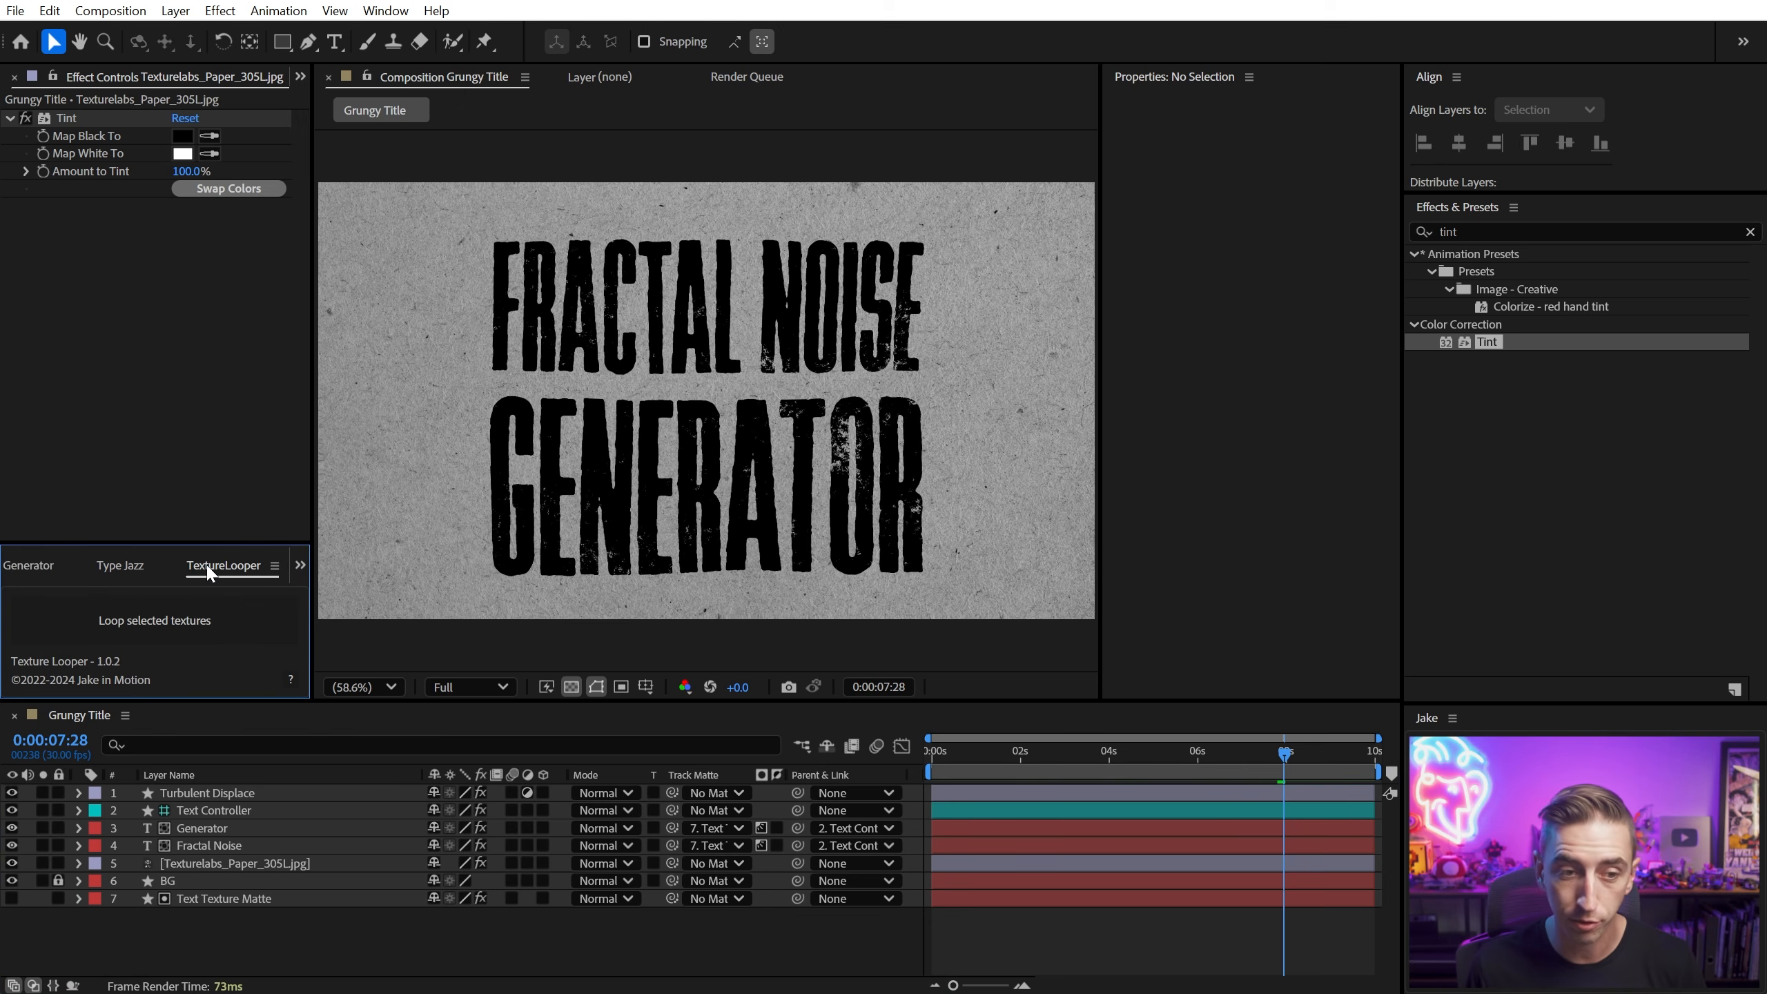
pyautogui.click(235, 865)
pyautogui.moveTo(1023, 751); pyautogui.dragTo(863, 754)
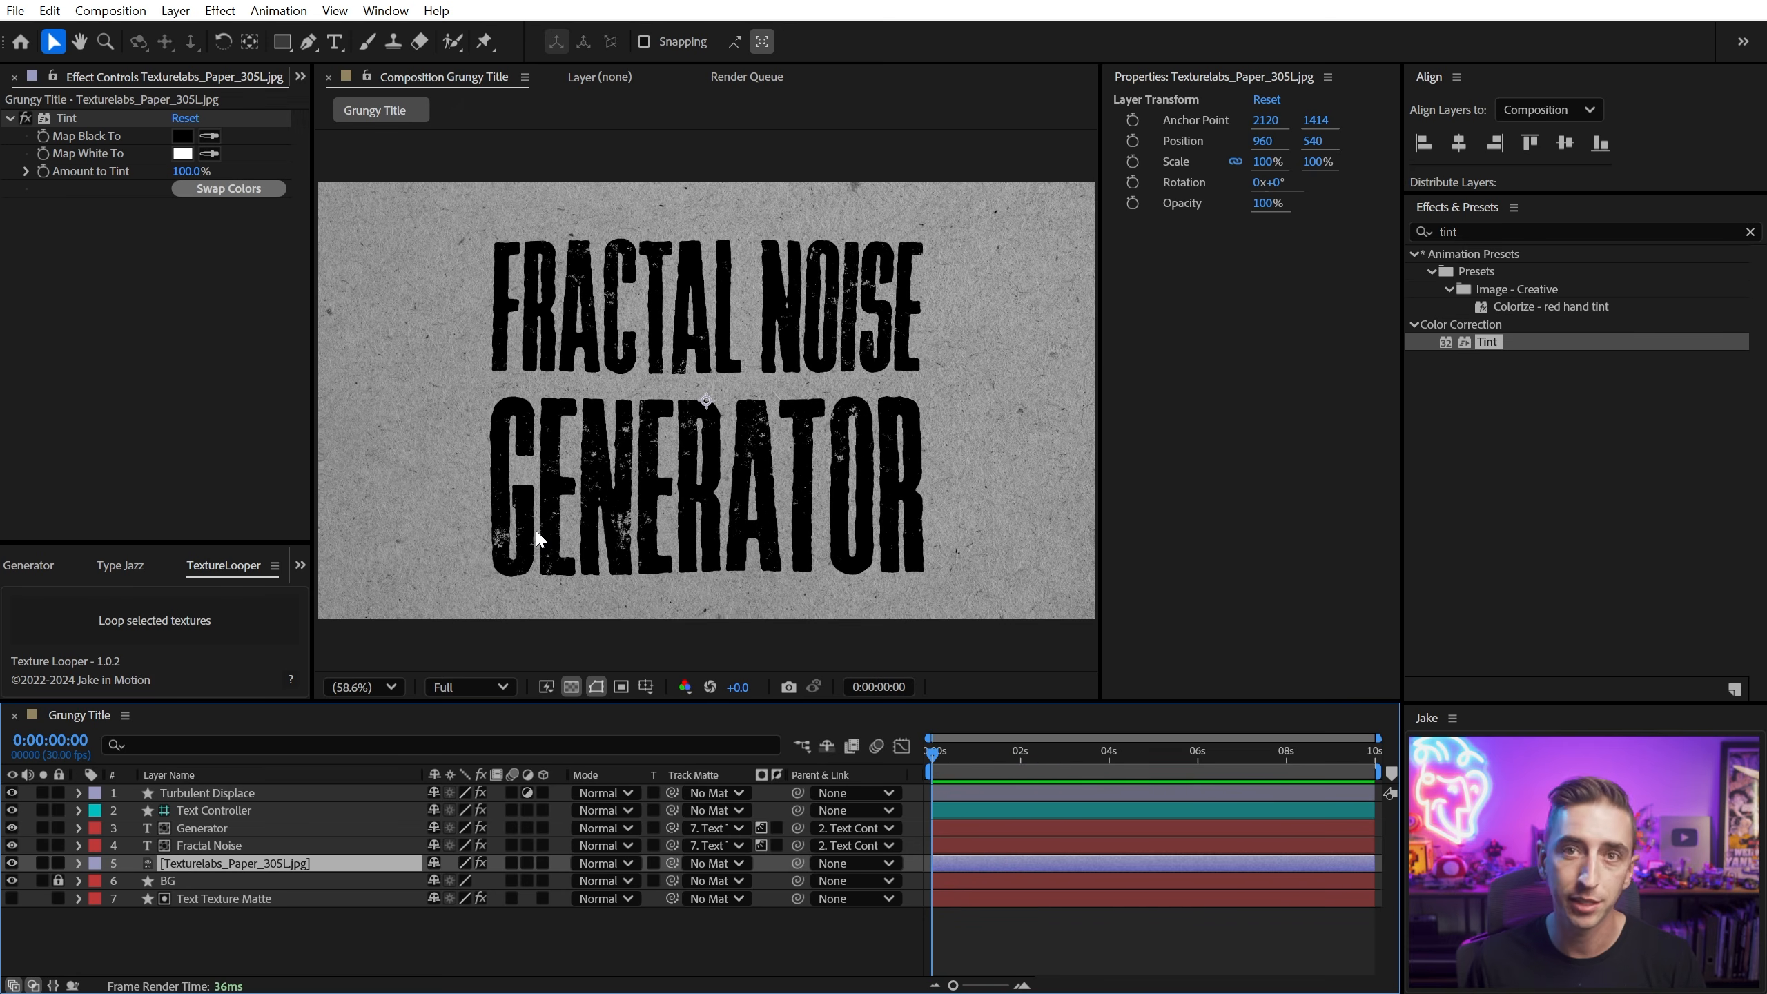
pyautogui.click(161, 611)
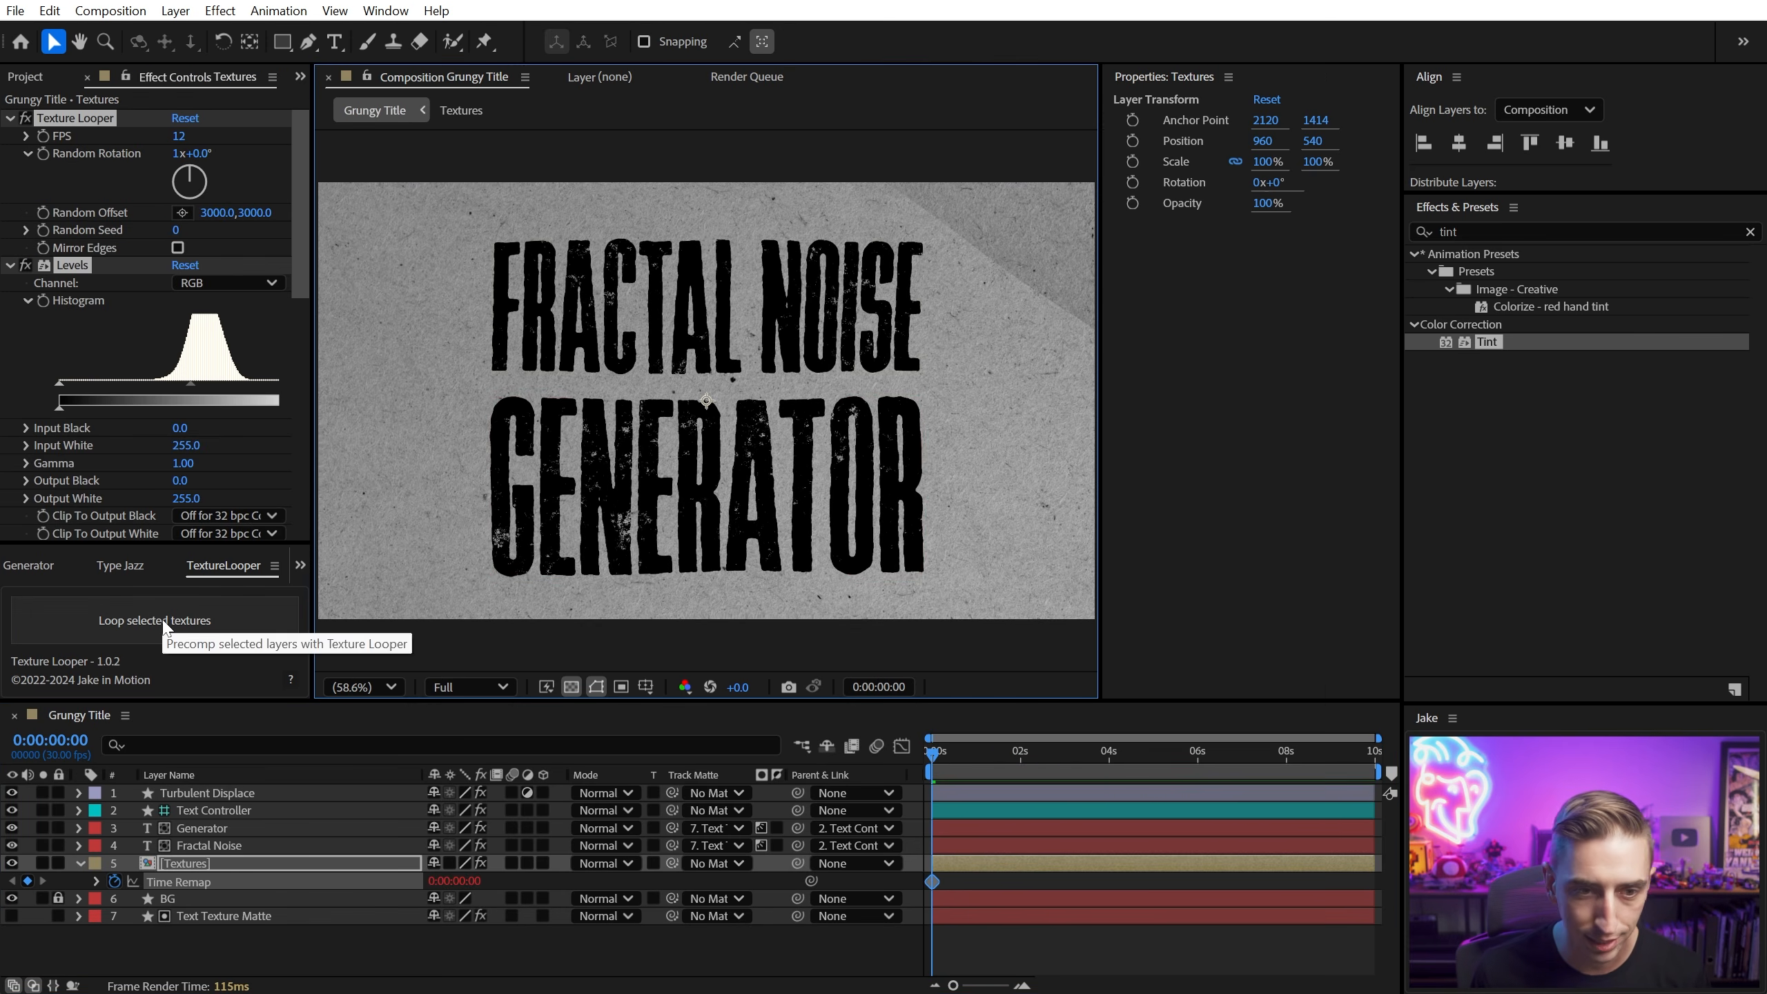
# Step: Solo and preview the Textures layer, and enable Mirror Edges in its Texture Looper effect
pyautogui.click(42, 863)
pyautogui.press('space')
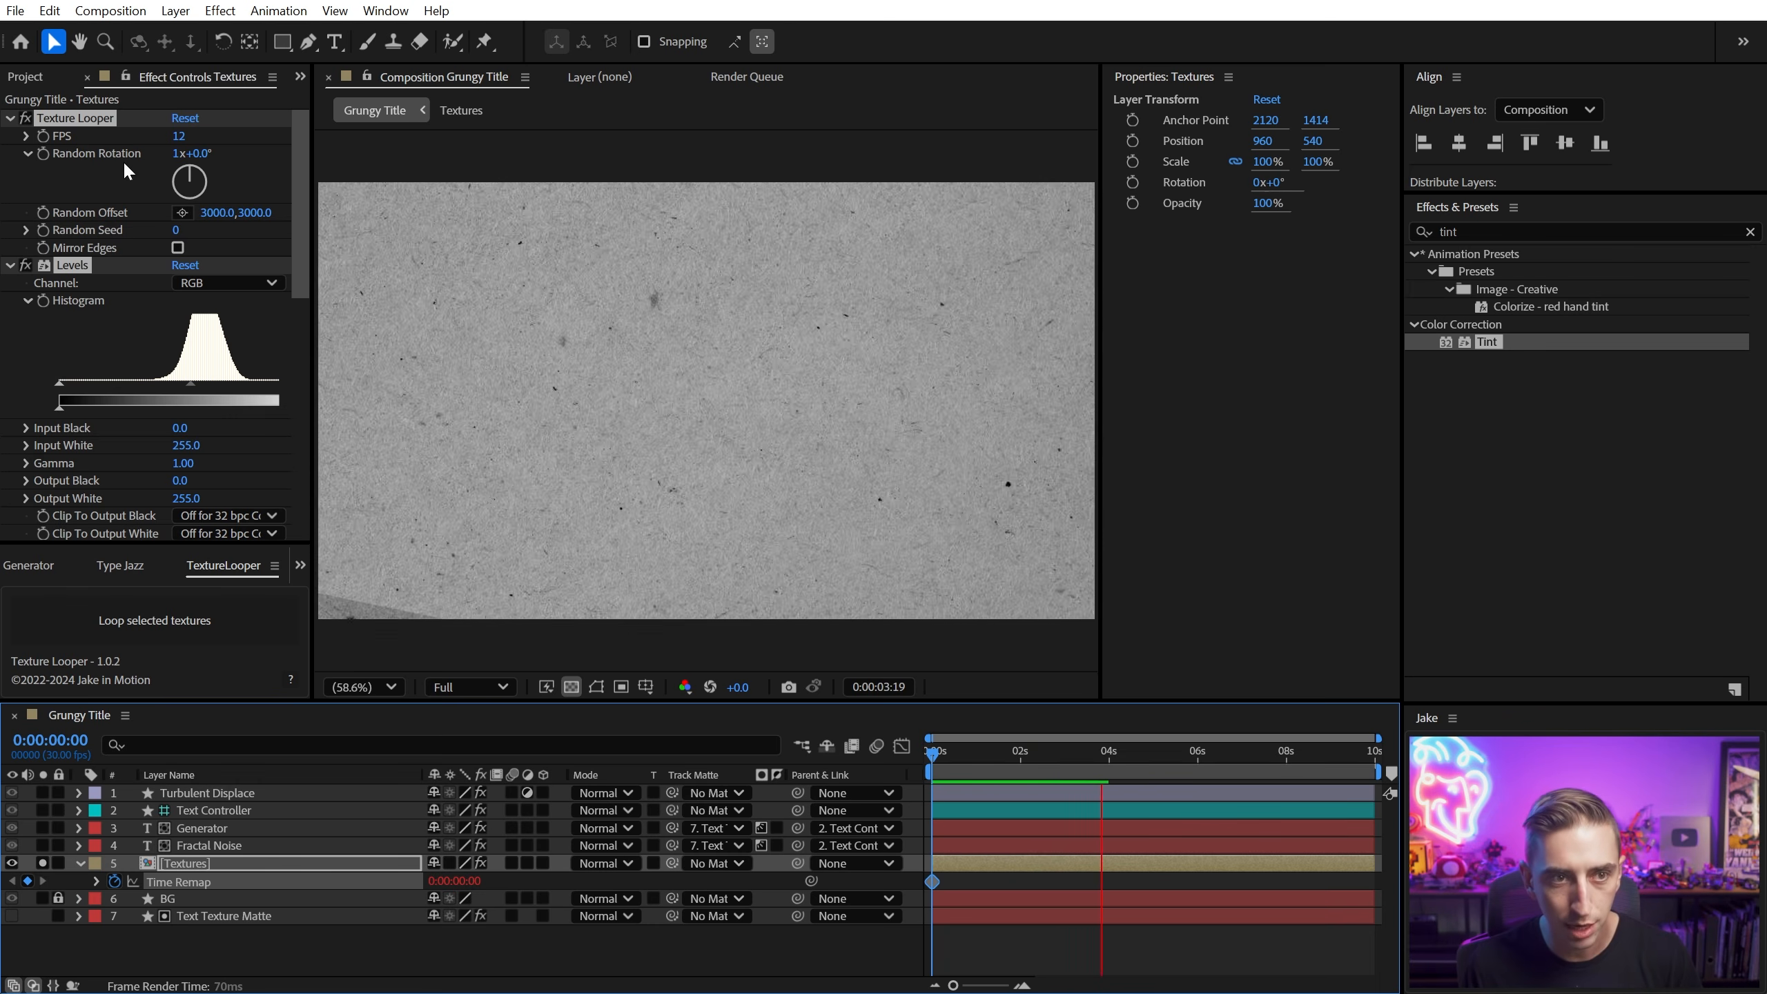
pyautogui.click(16, 184)
pyautogui.click(70, 118)
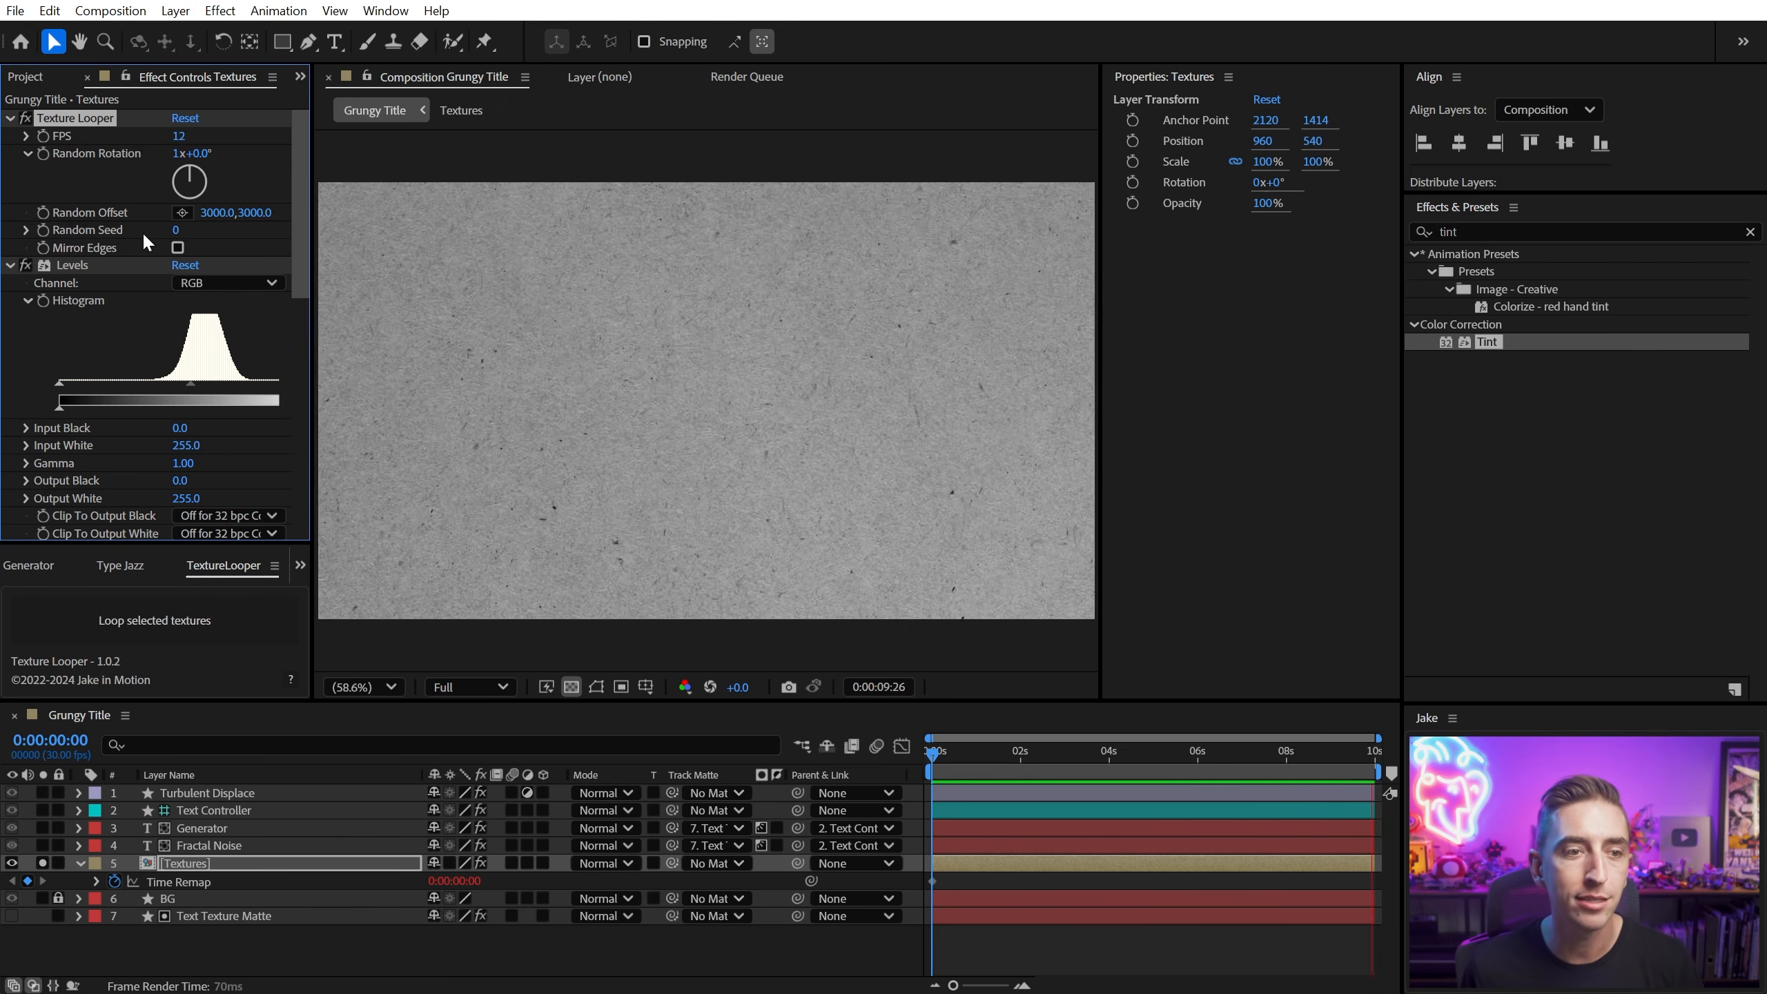
pyautogui.click(180, 247)
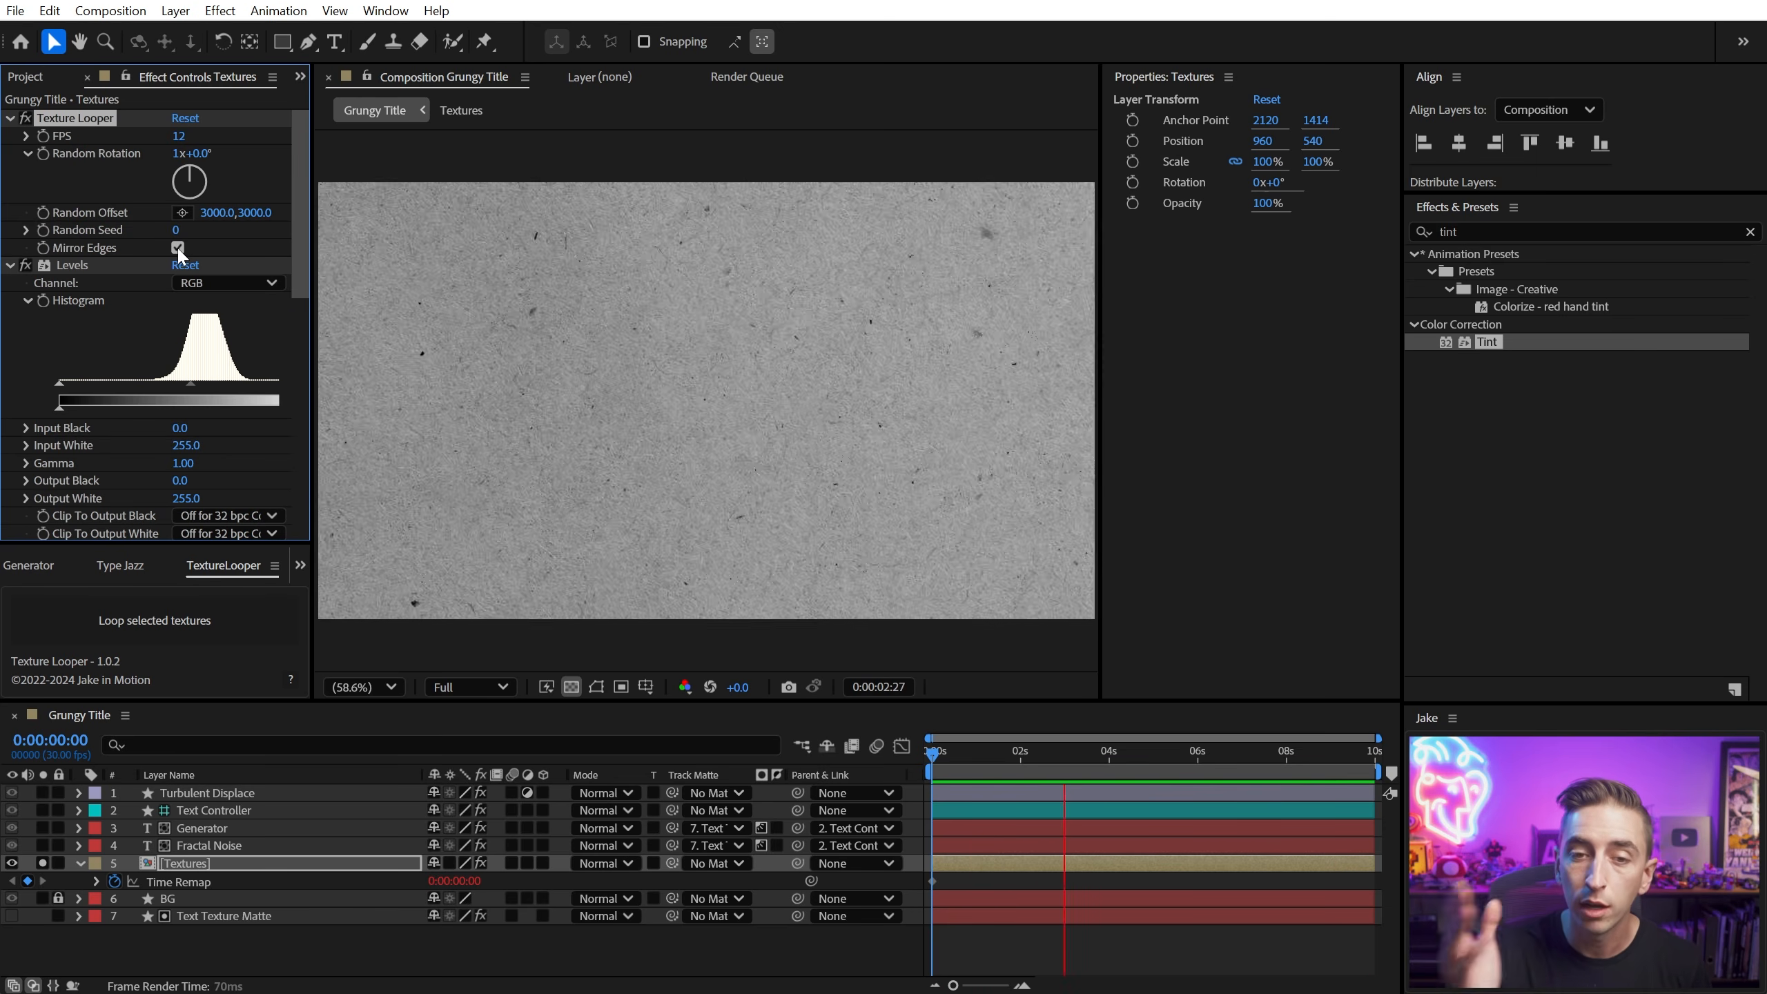
# Step: Set the Texture Looper's FPS to 5 and scale the Textures layer to 40%
pyautogui.click(180, 138)
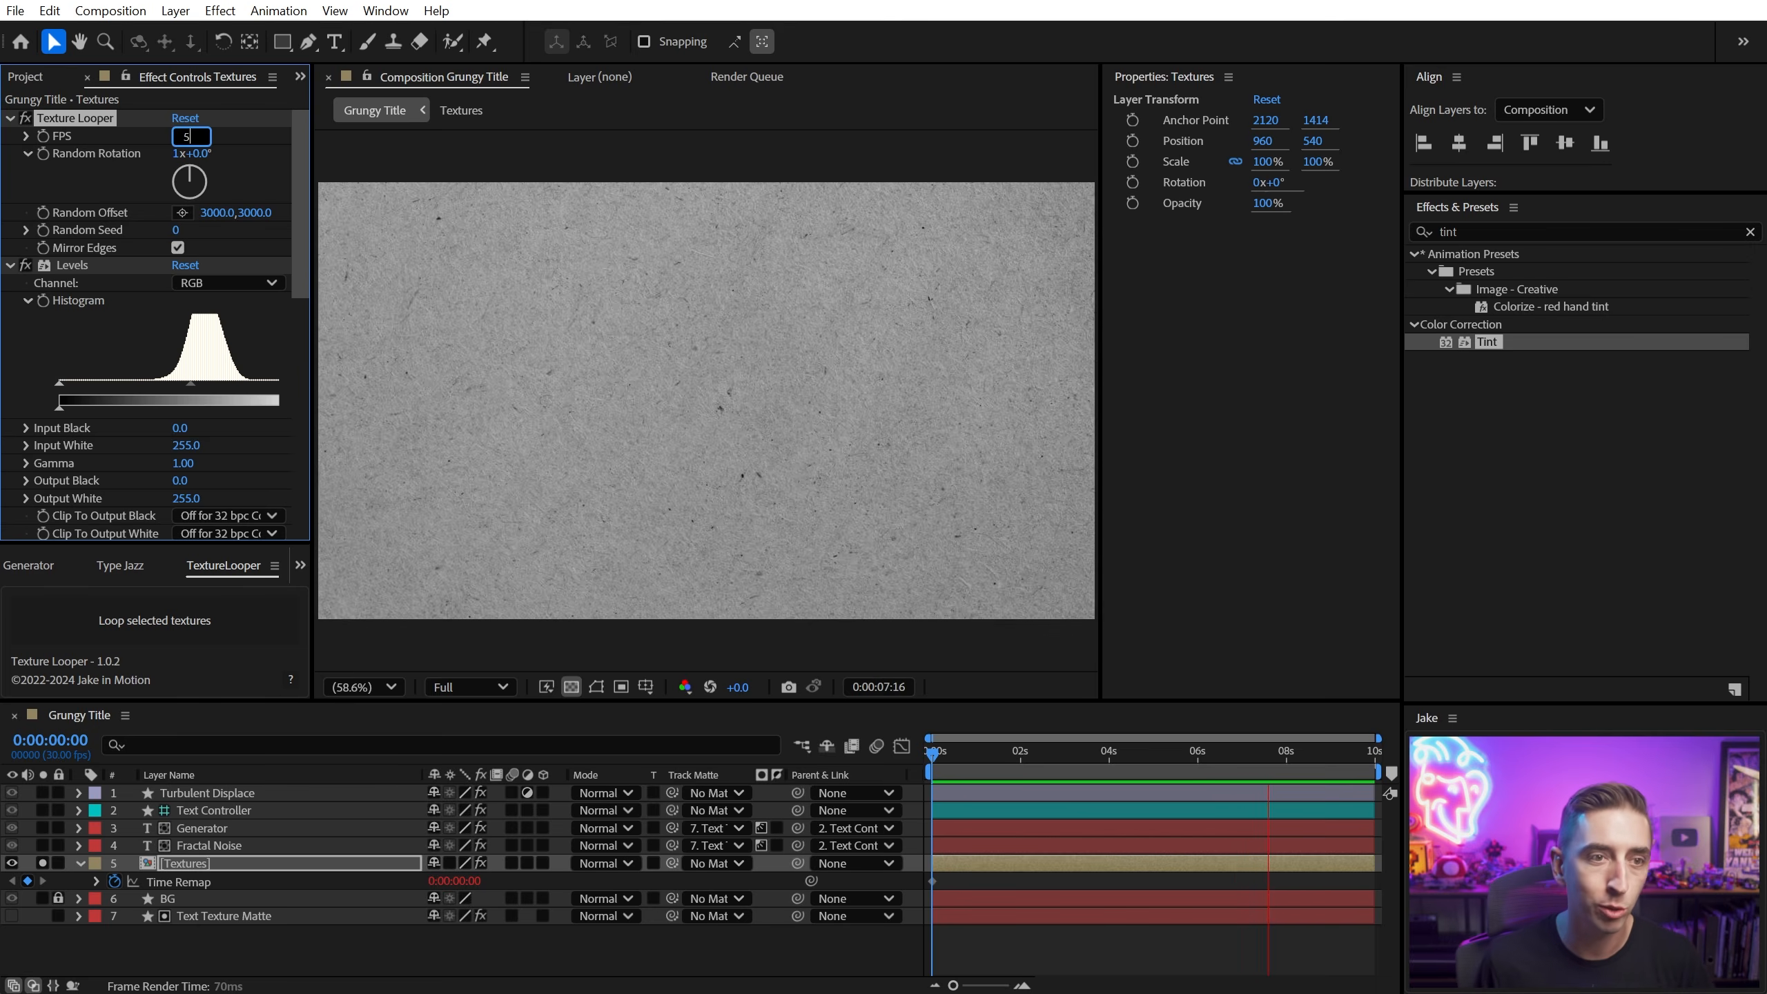
pyautogui.write('6')
pyautogui.press('Return')
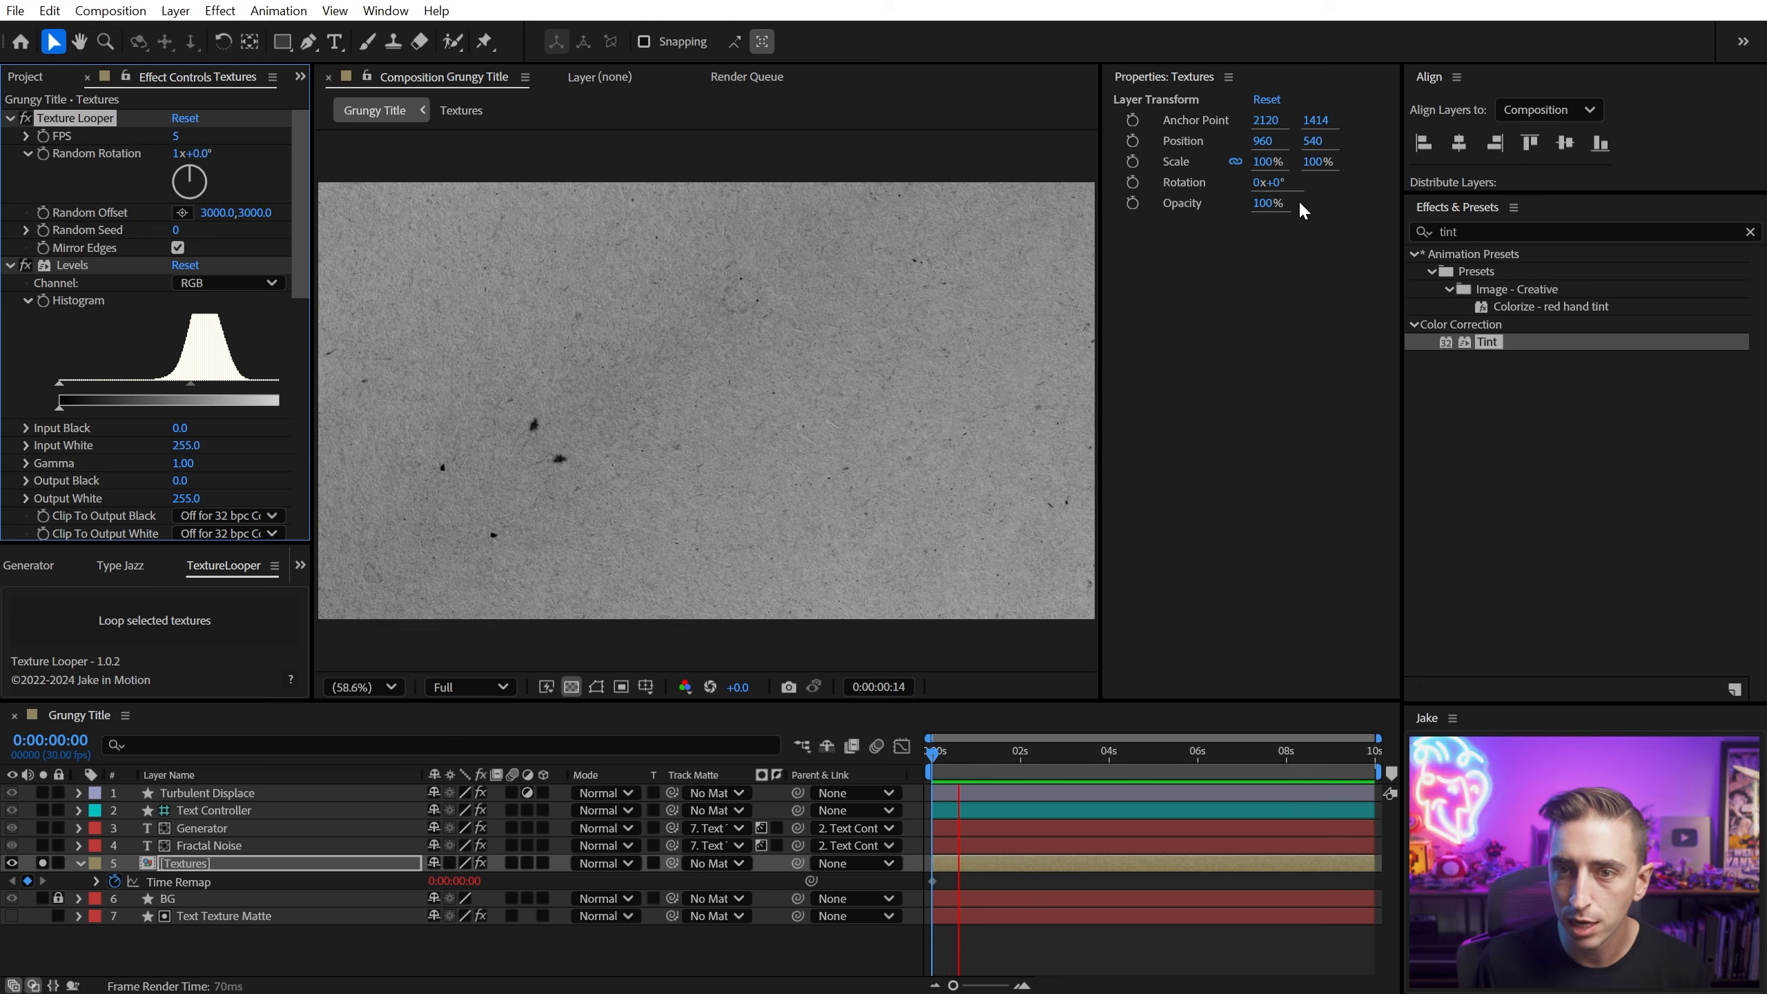
pyautogui.press('space')
pyautogui.moveTo(1267, 167); pyautogui.dragTo(1215, 178)
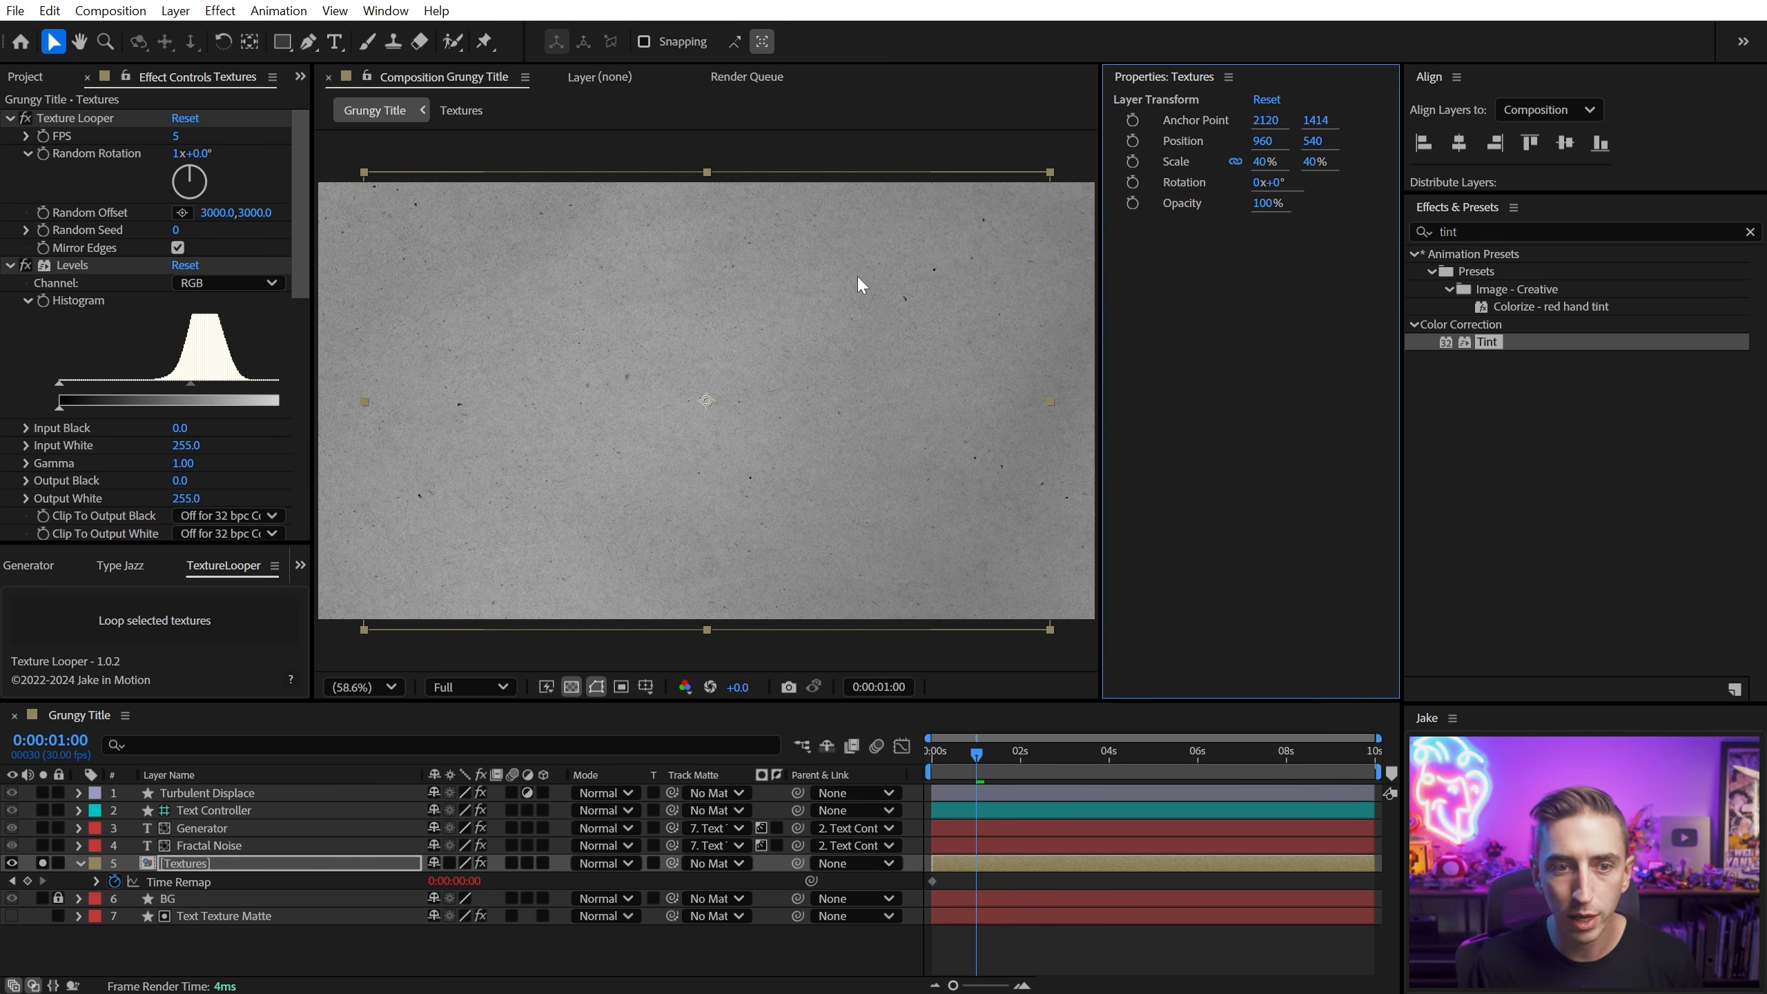
# Step: Raise the texture's contrast in the Levels effect with Input Black 90, Input White 182 and Gamma 1.58
pyautogui.moveTo(314, 313); pyautogui.dragTo(375, 302)
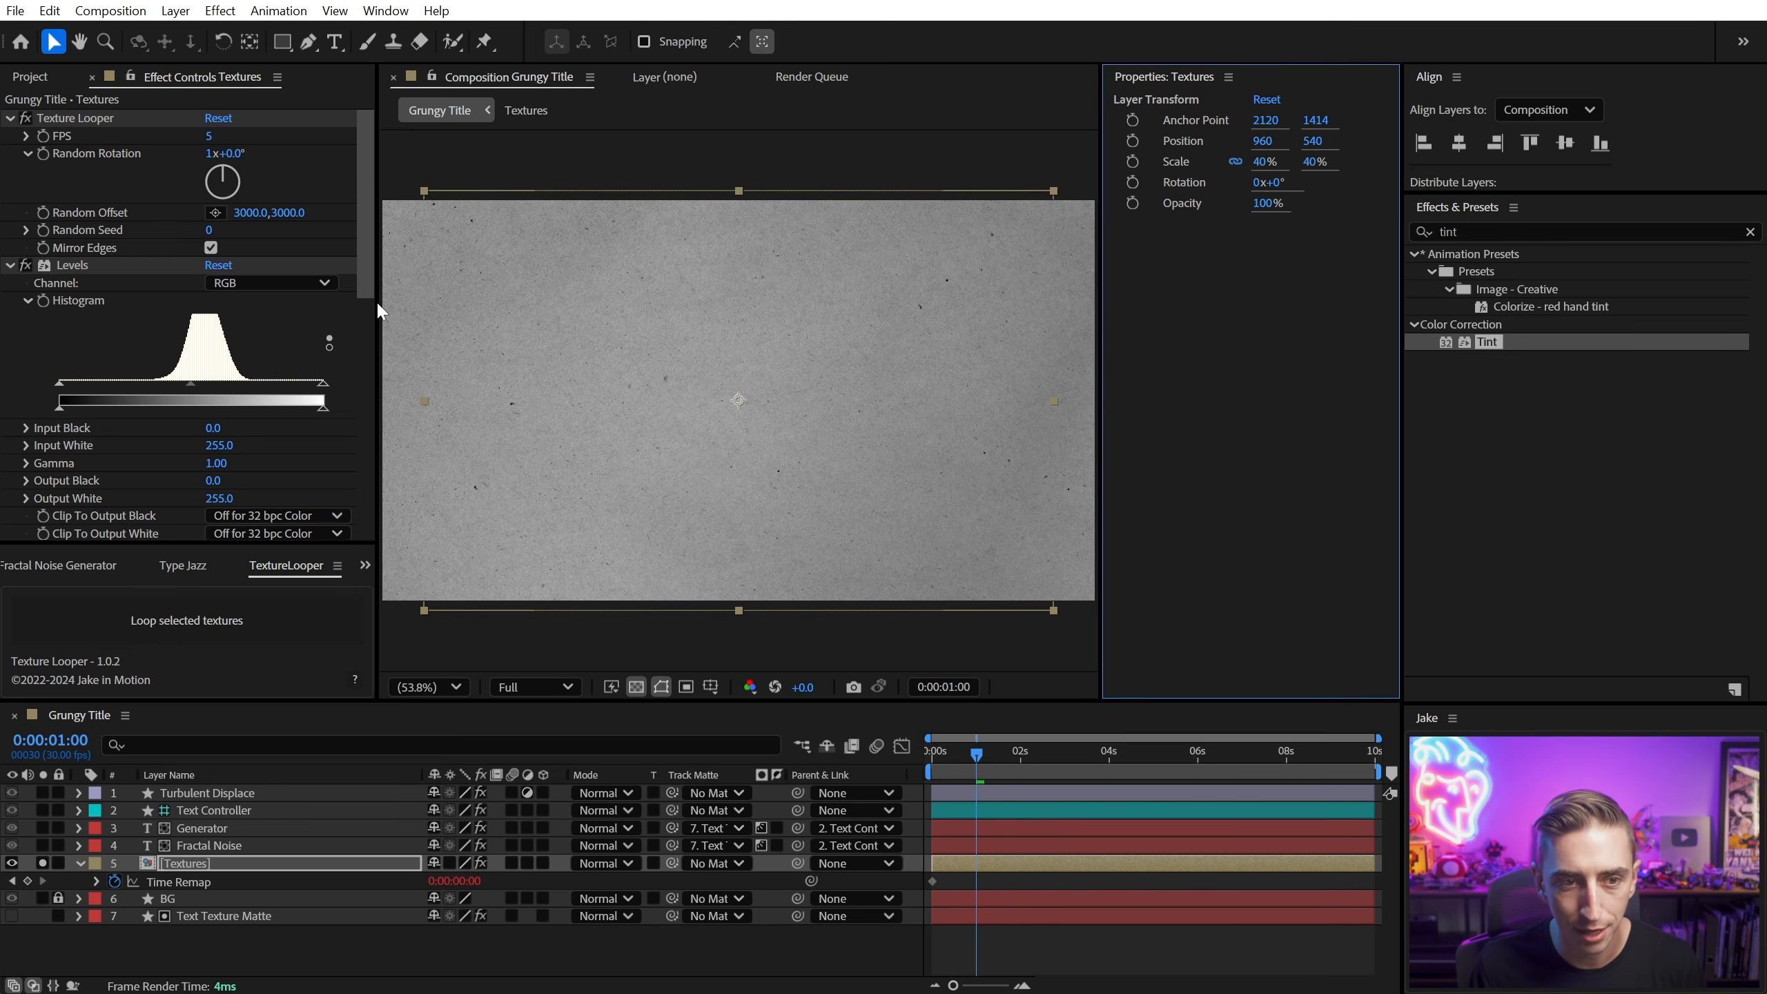
pyautogui.click(109, 269)
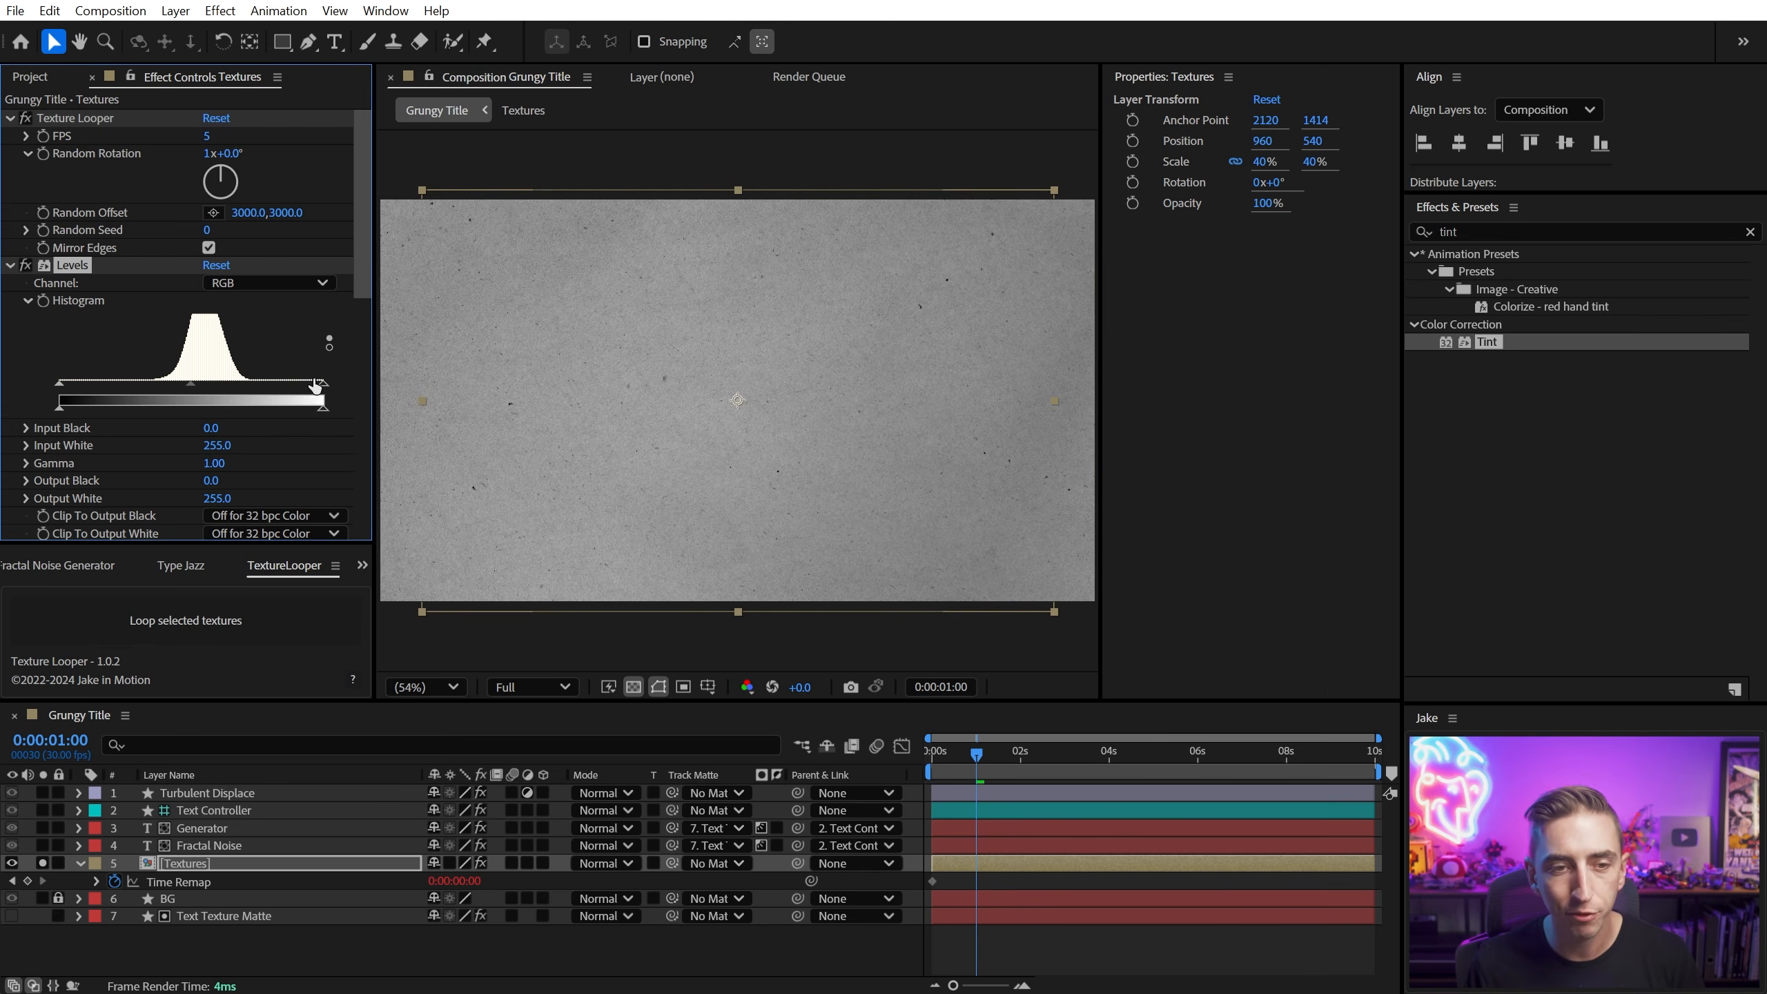
pyautogui.moveTo(319, 389); pyautogui.dragTo(152, 385)
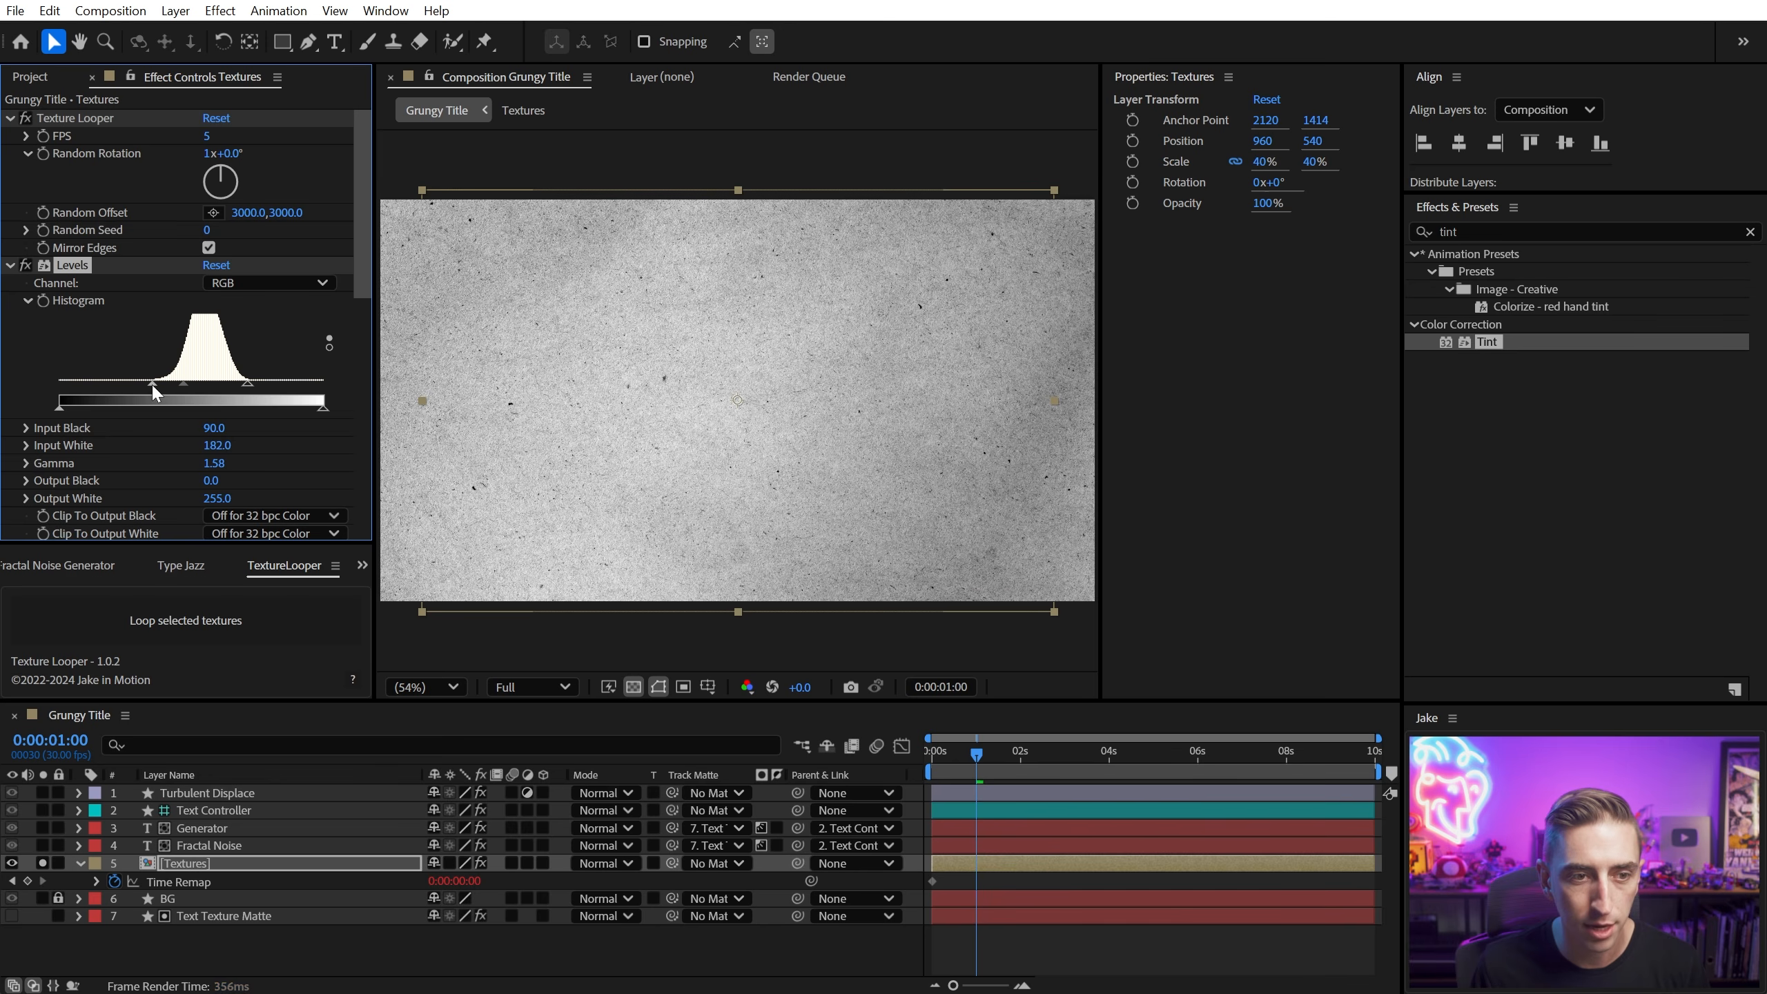
# Step: Set the Textures layer's blending mode to Overlay, unsolo it and toggle its visibility to compare the result
pyautogui.click(221, 863)
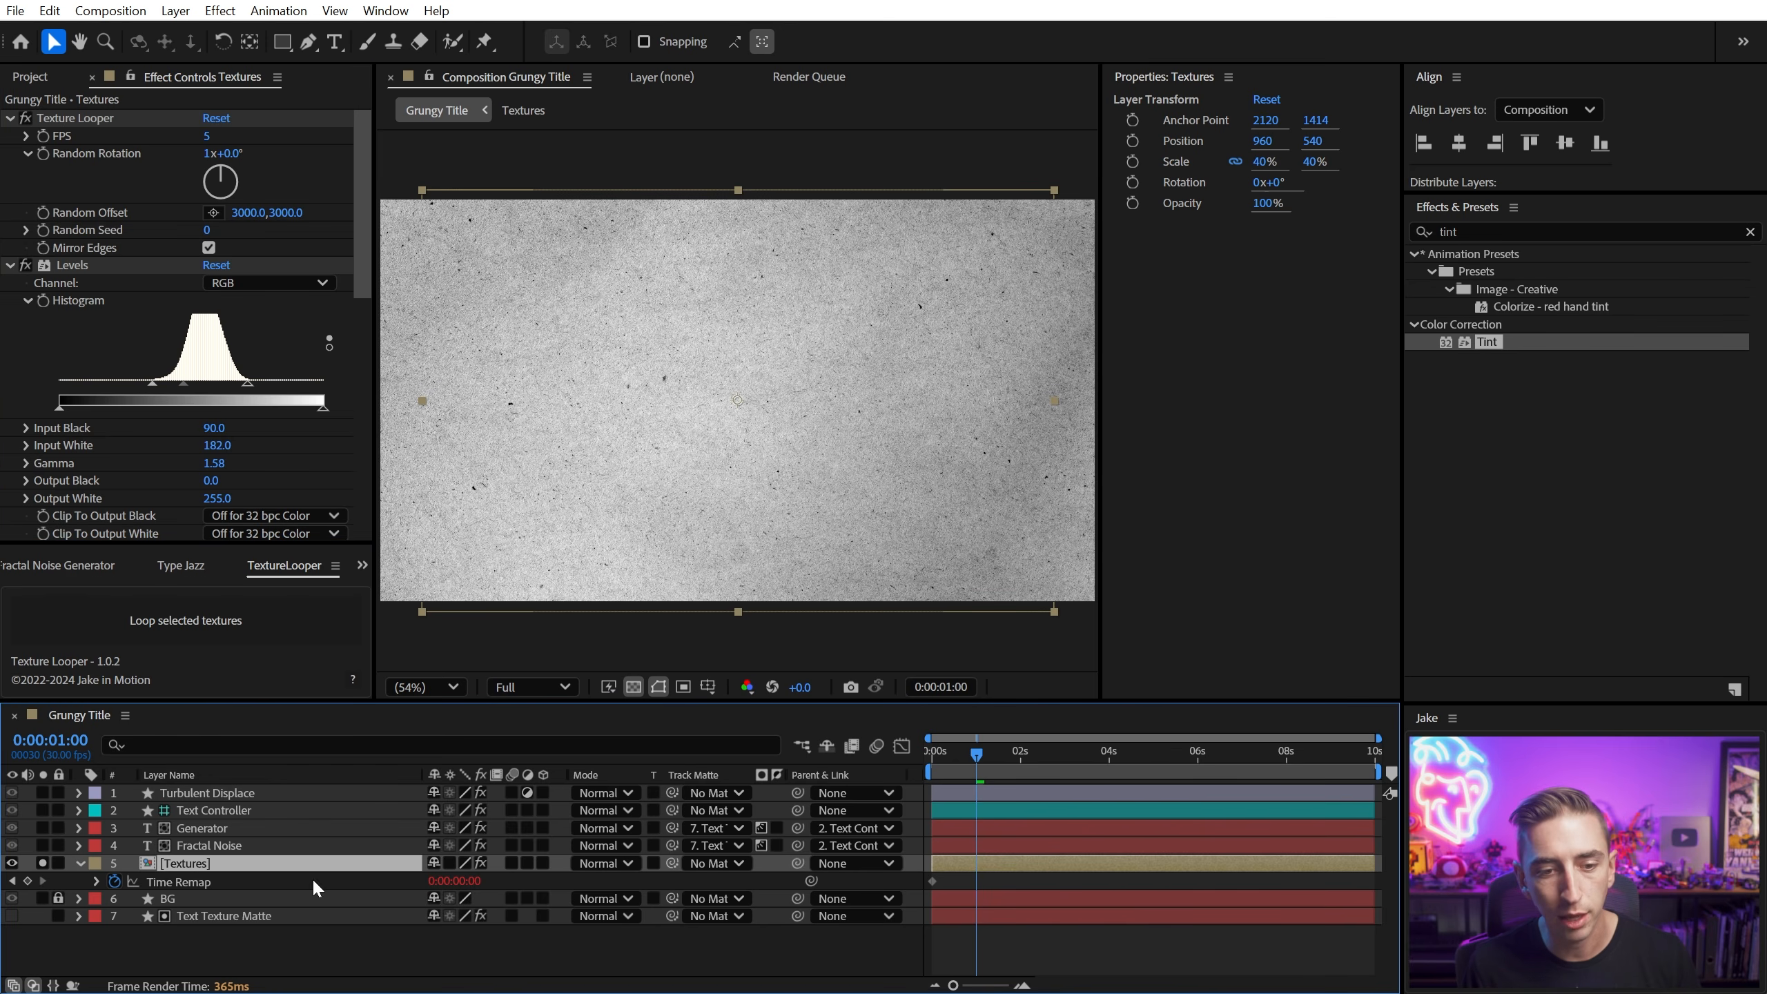
pyautogui.click(613, 864)
pyautogui.click(747, 854)
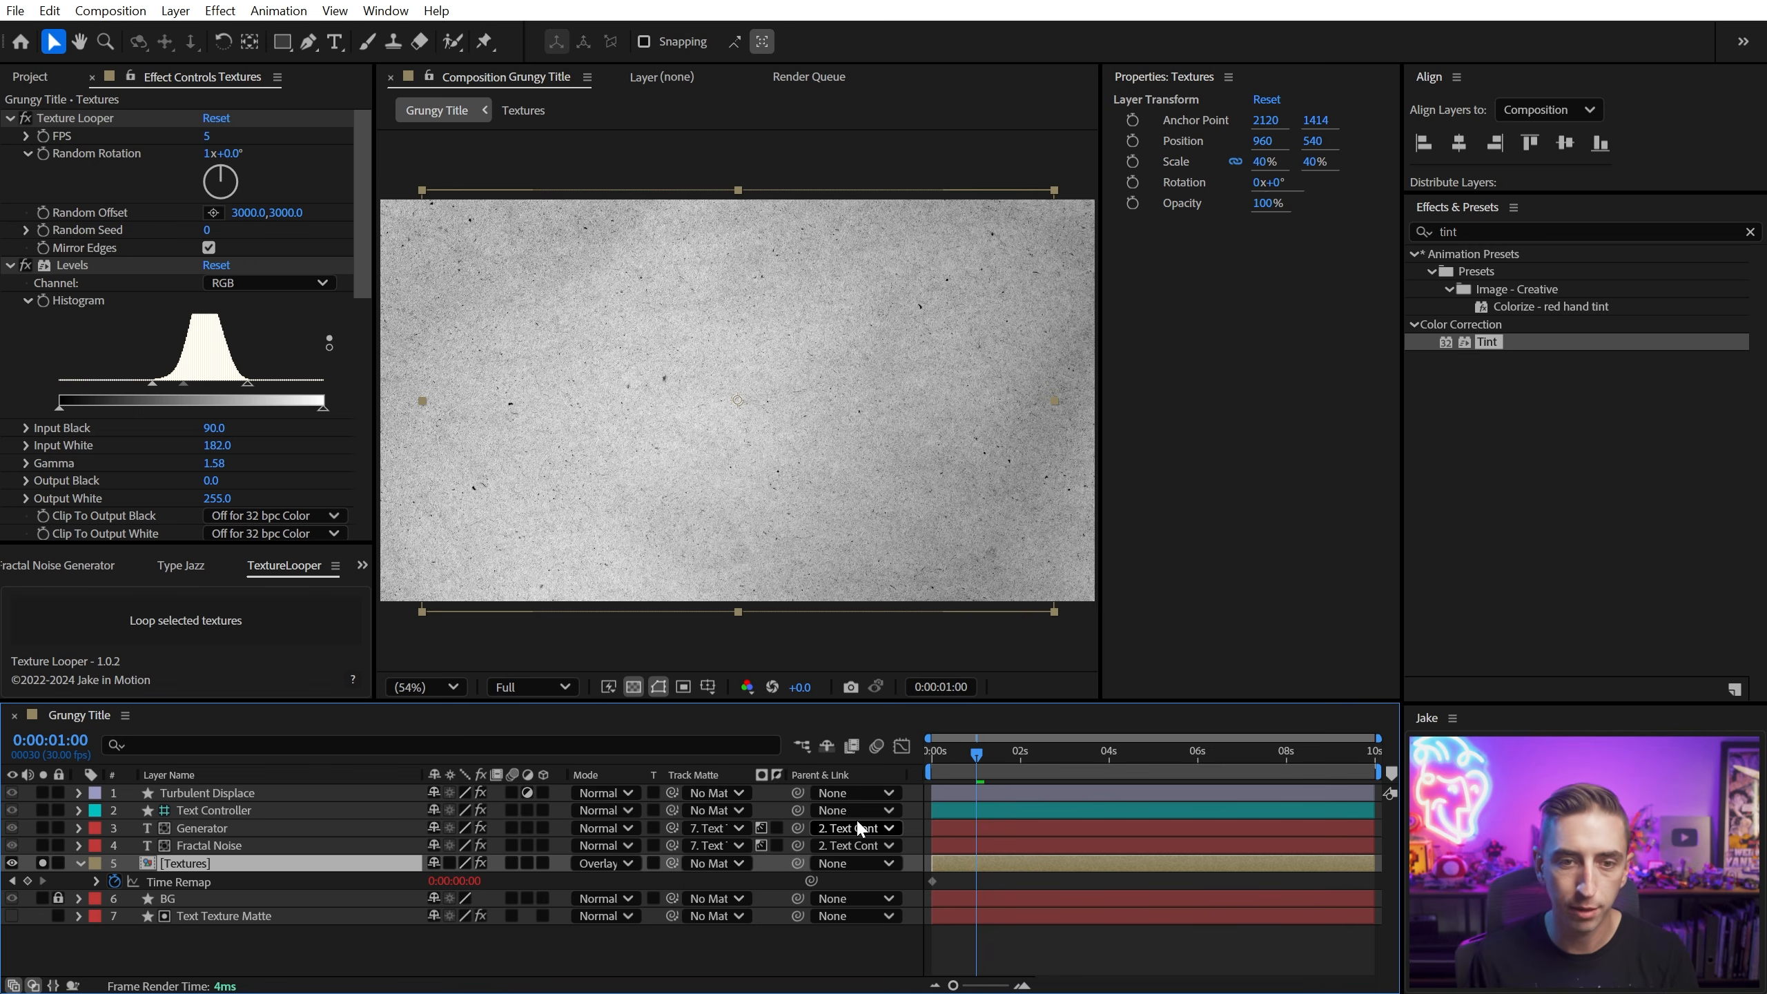
pyautogui.click(42, 863)
pyautogui.click(12, 863)
pyautogui.click(12, 863)
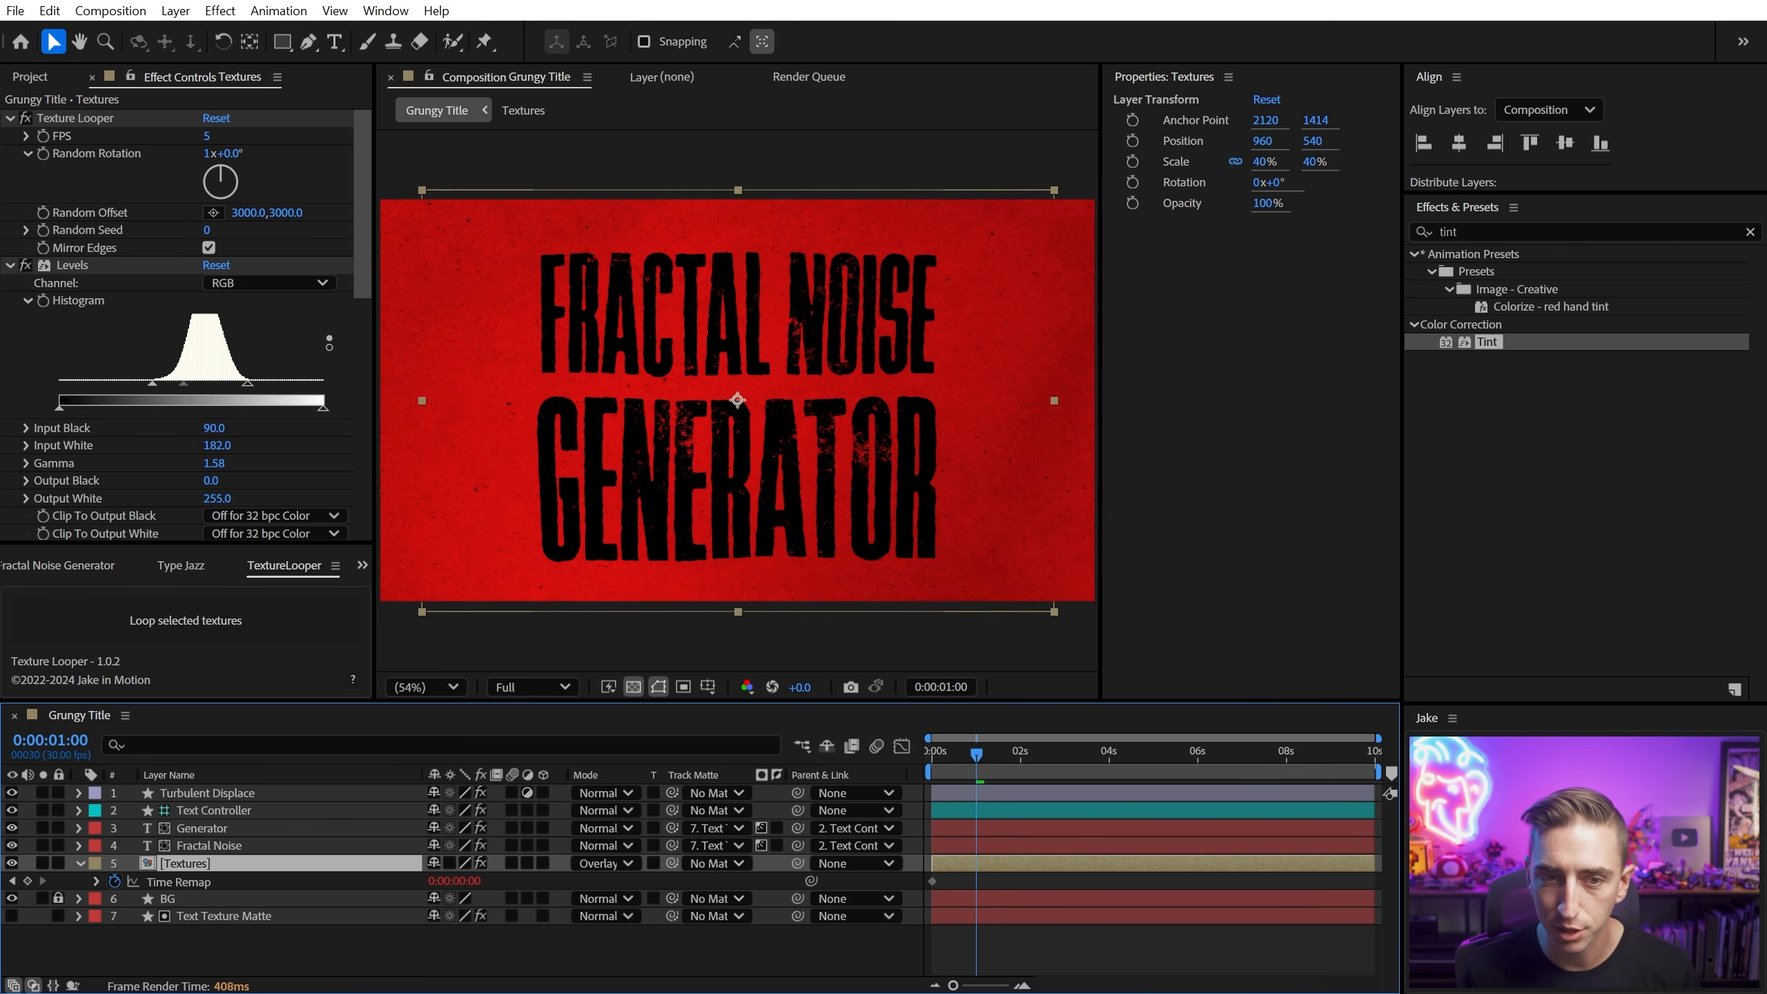
# Step: Preview the title animation and enlarge the Textures layer to 44.7% so its corners cover the frame
pyautogui.press('space')
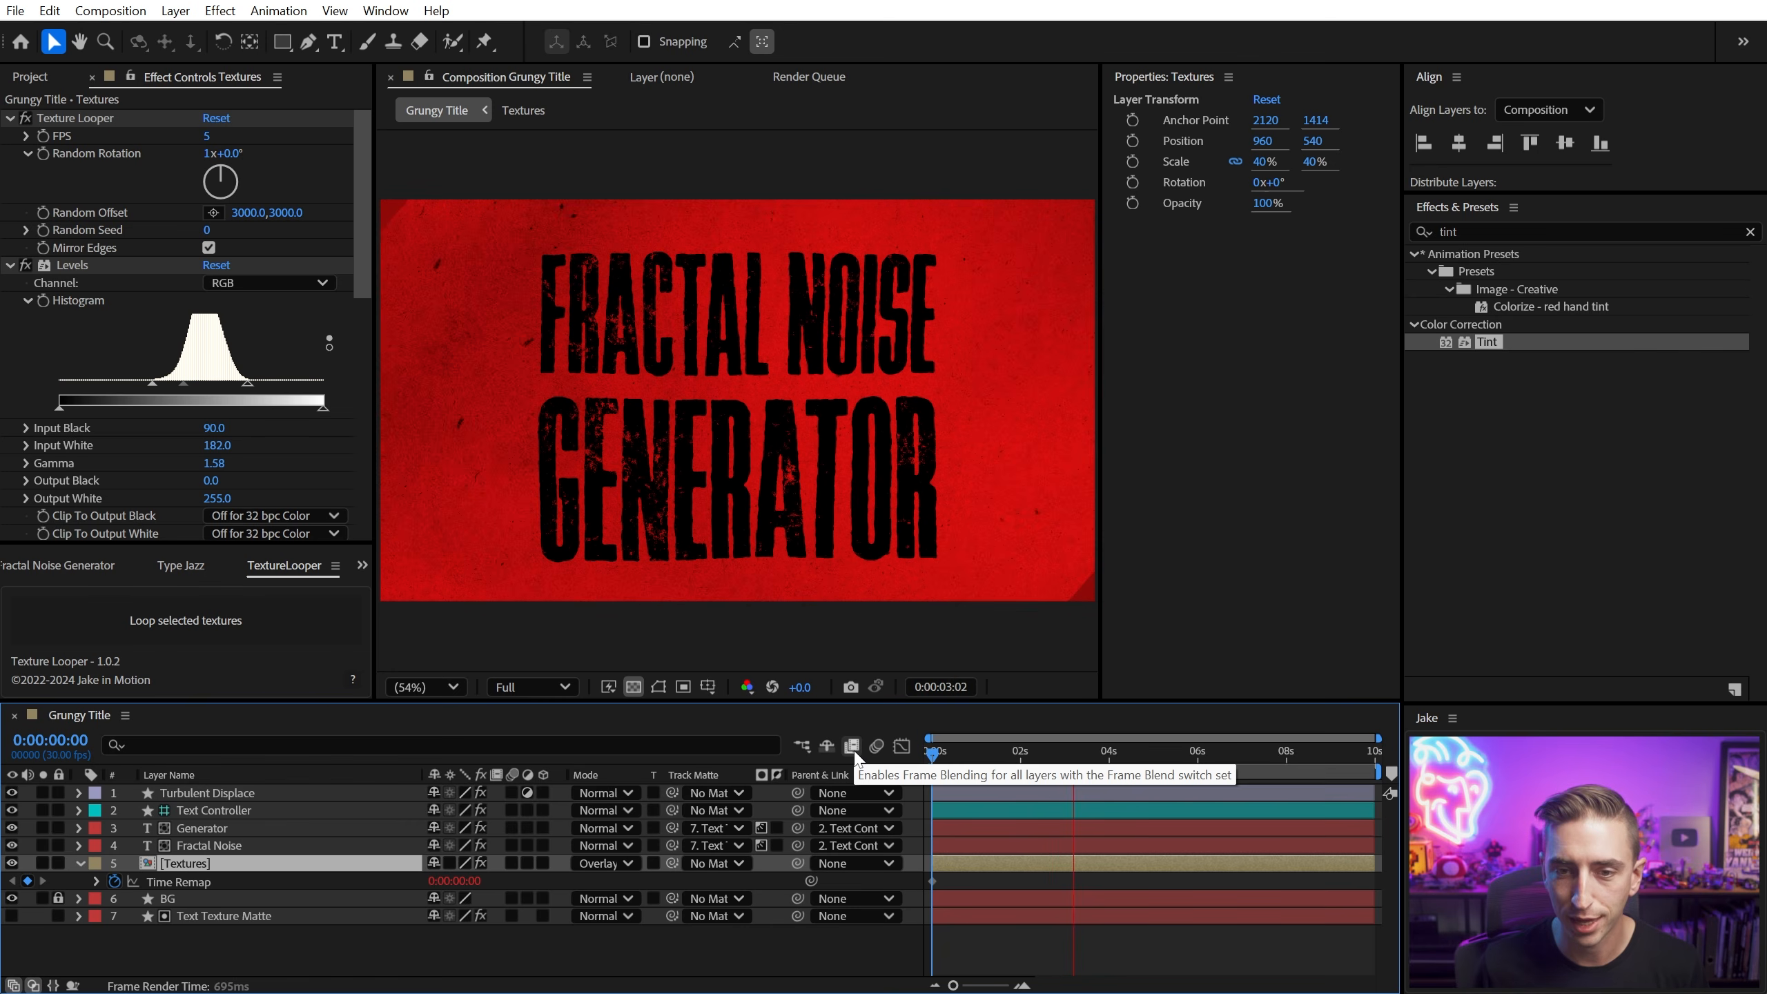
pyautogui.press('space')
pyautogui.moveTo(1054, 612); pyautogui.dragTo(1075, 648)
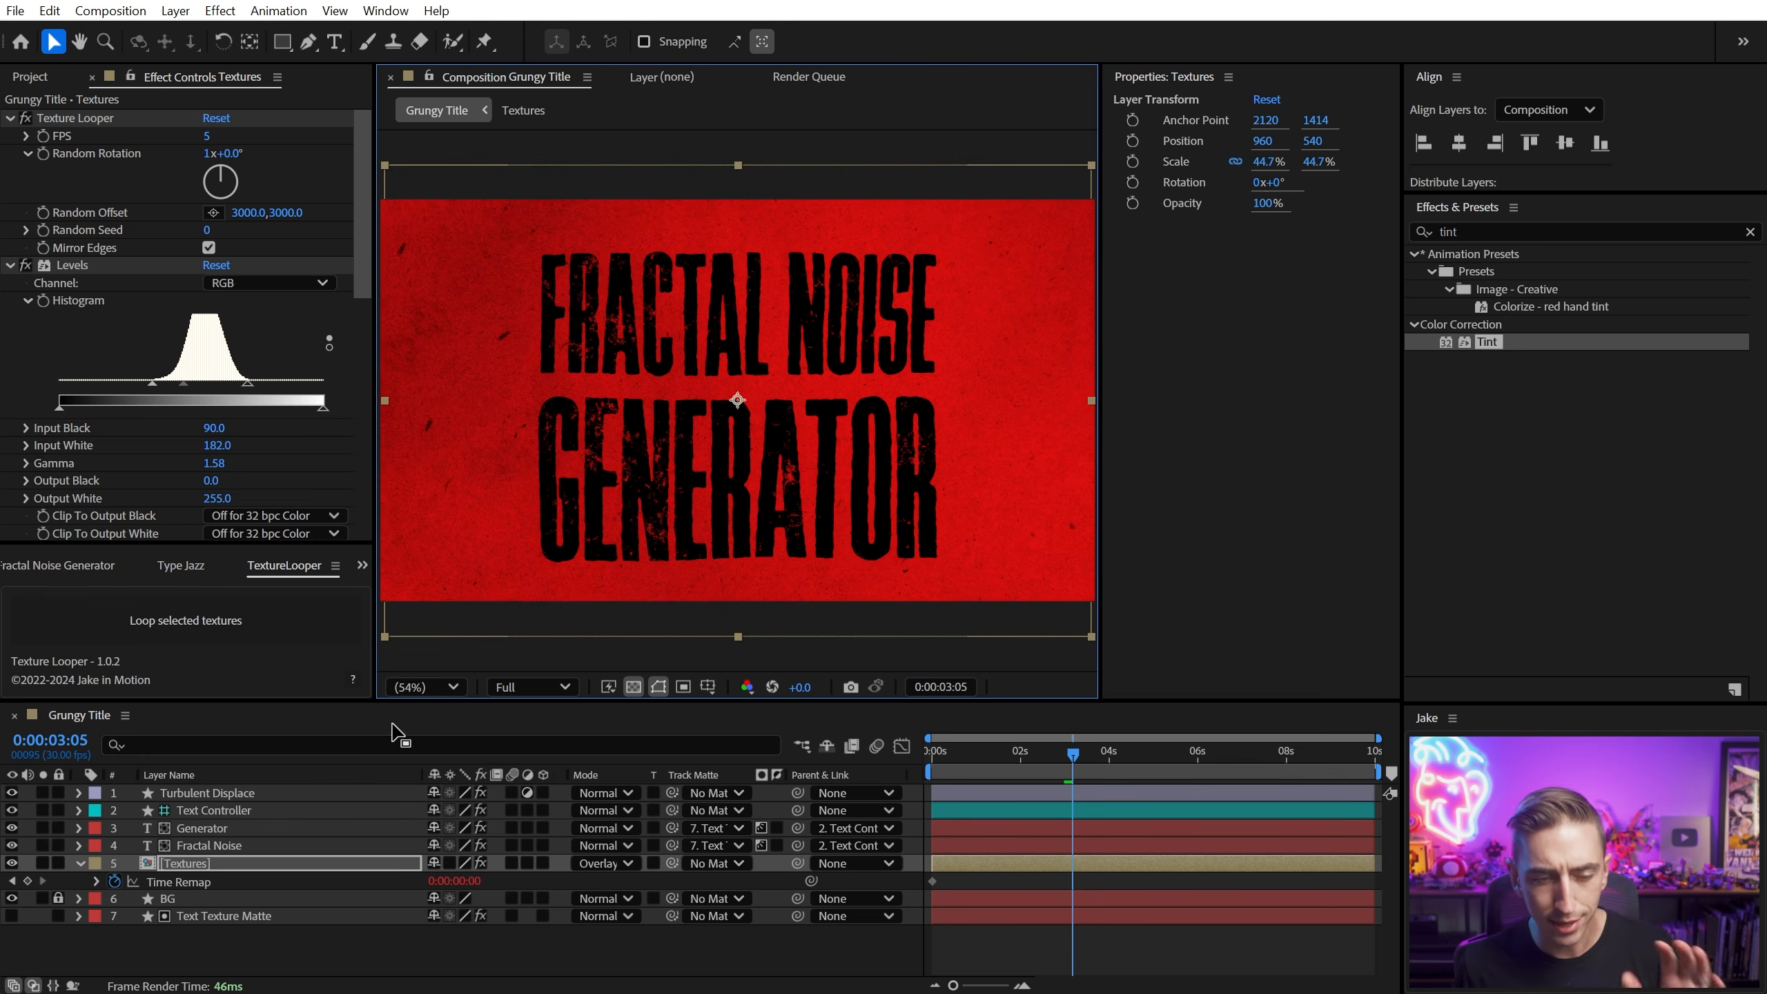
# Step: Change the BG layer's fill to a darker, less saturated red, hex 691111, and lock the layer again
pyautogui.click(192, 900)
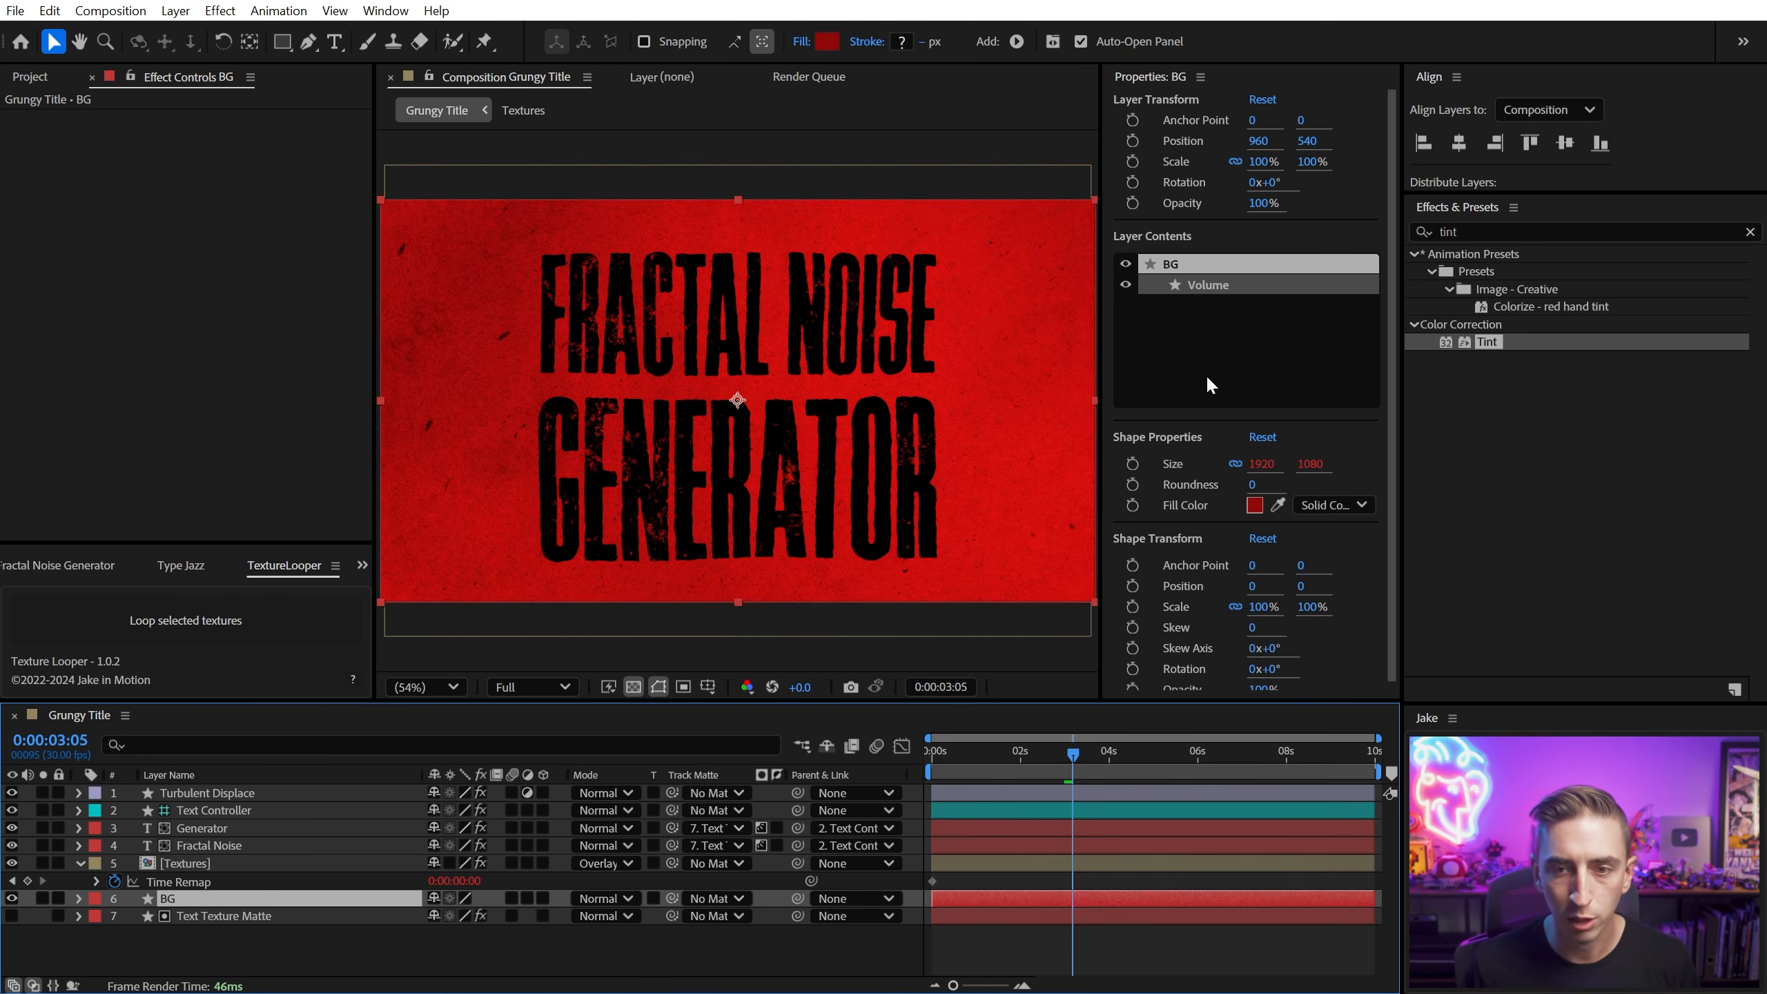
pyautogui.click(1255, 505)
pyautogui.click(804, 376)
pyautogui.moveTo(805, 375); pyautogui.dragTo(770, 401)
pyautogui.moveTo(792, 241); pyautogui.dragTo(1297, 280)
pyautogui.moveTo(1271, 446)
pyautogui.mouseDown()
pyautogui.moveTo(1306, 442)
pyautogui.moveTo(1294, 458)
pyautogui.mouseUp()
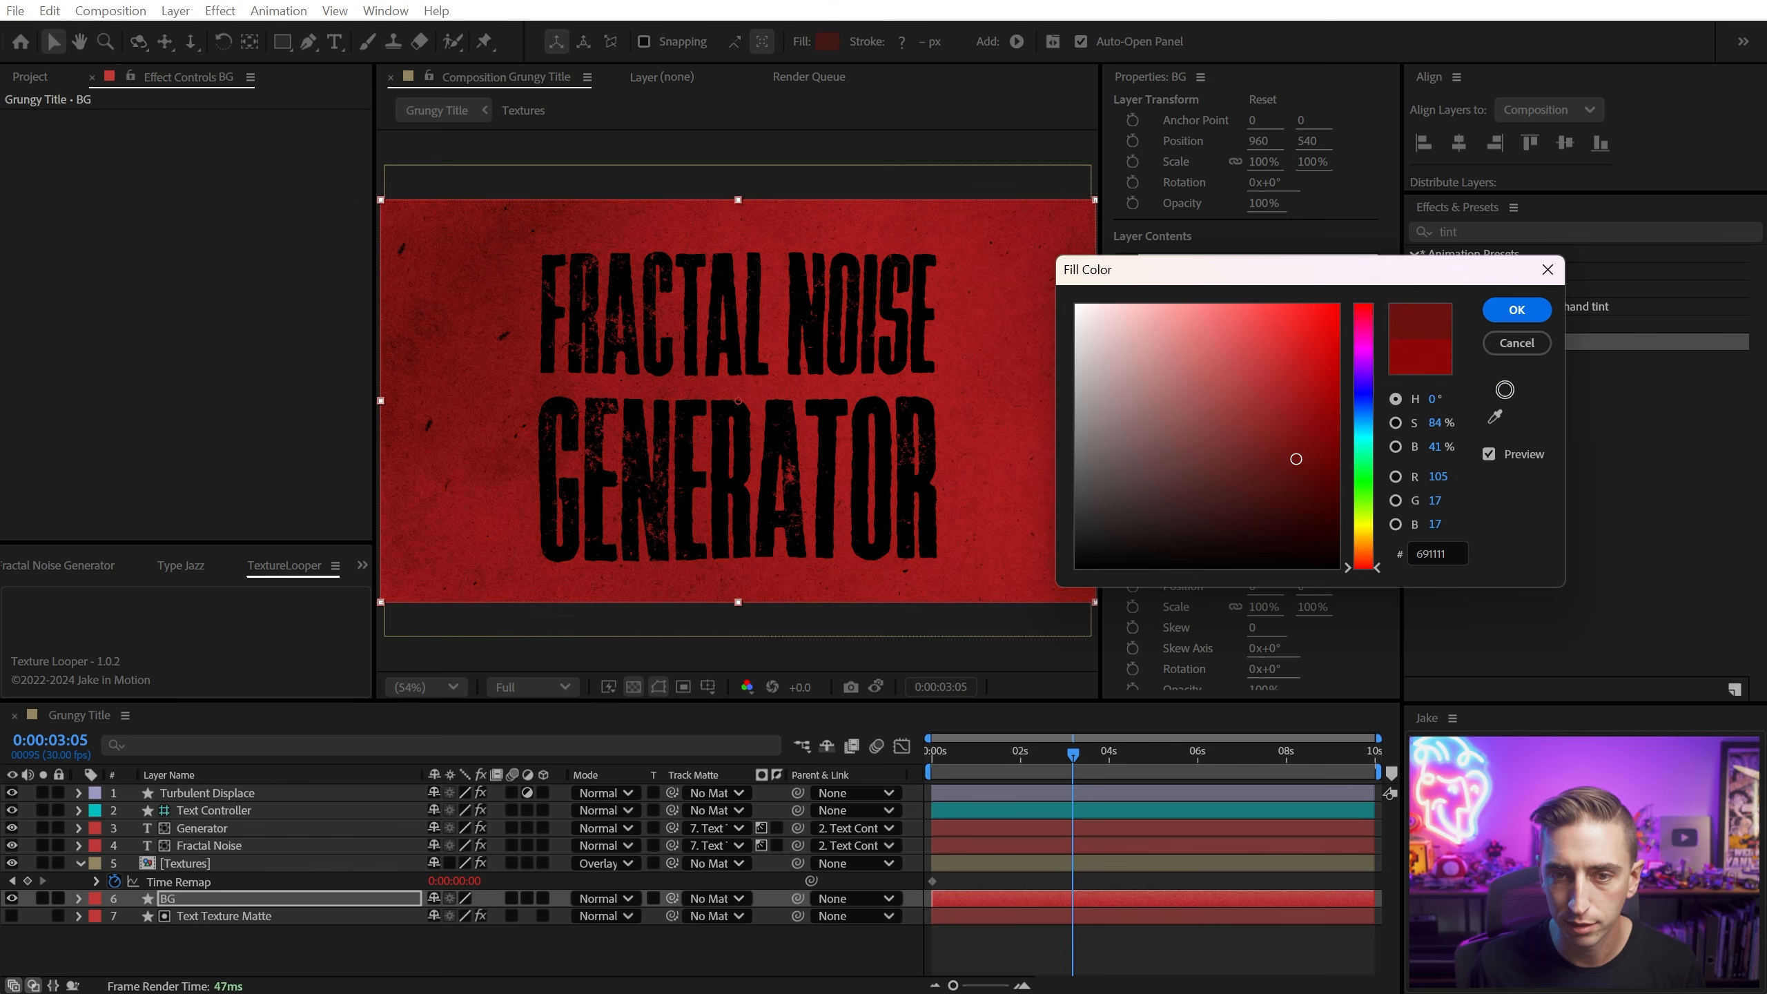
pyautogui.click(1517, 310)
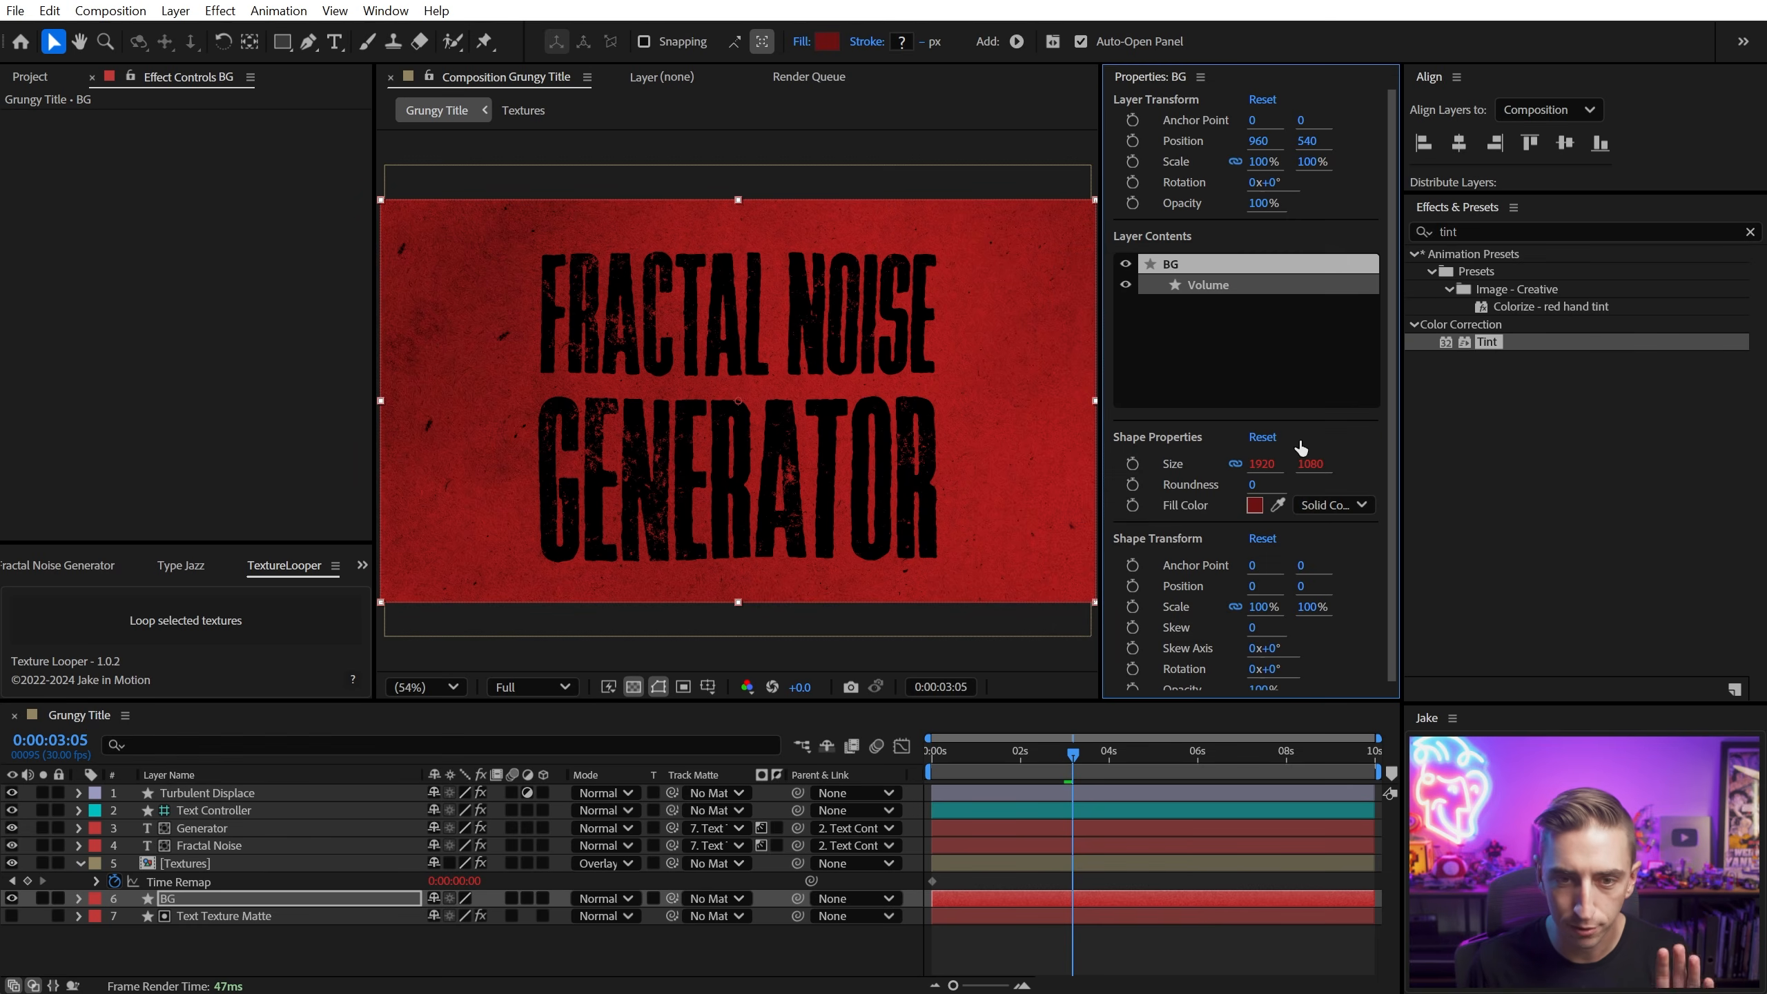
pyautogui.click(58, 898)
# Step: Collapse and hide the Textures layer, and add Texturelabs_Paper_305L.jpg to the composition directly above it
pyautogui.click(163, 870)
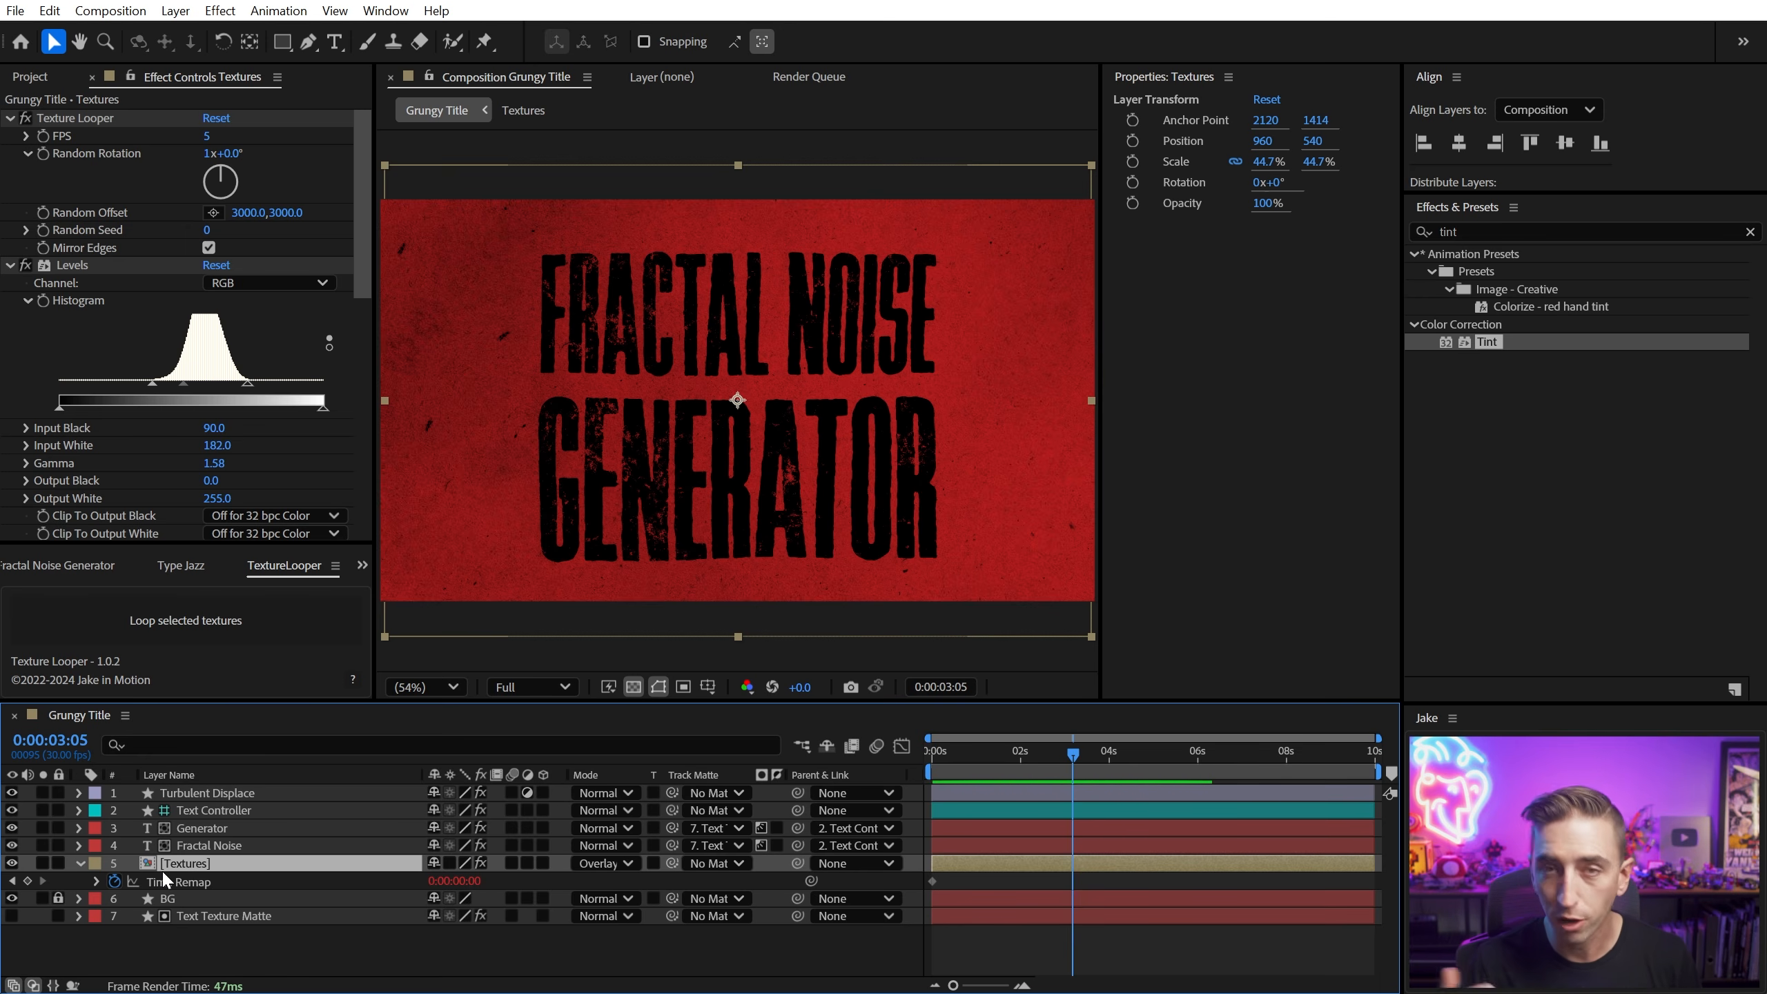
pyautogui.click(72, 862)
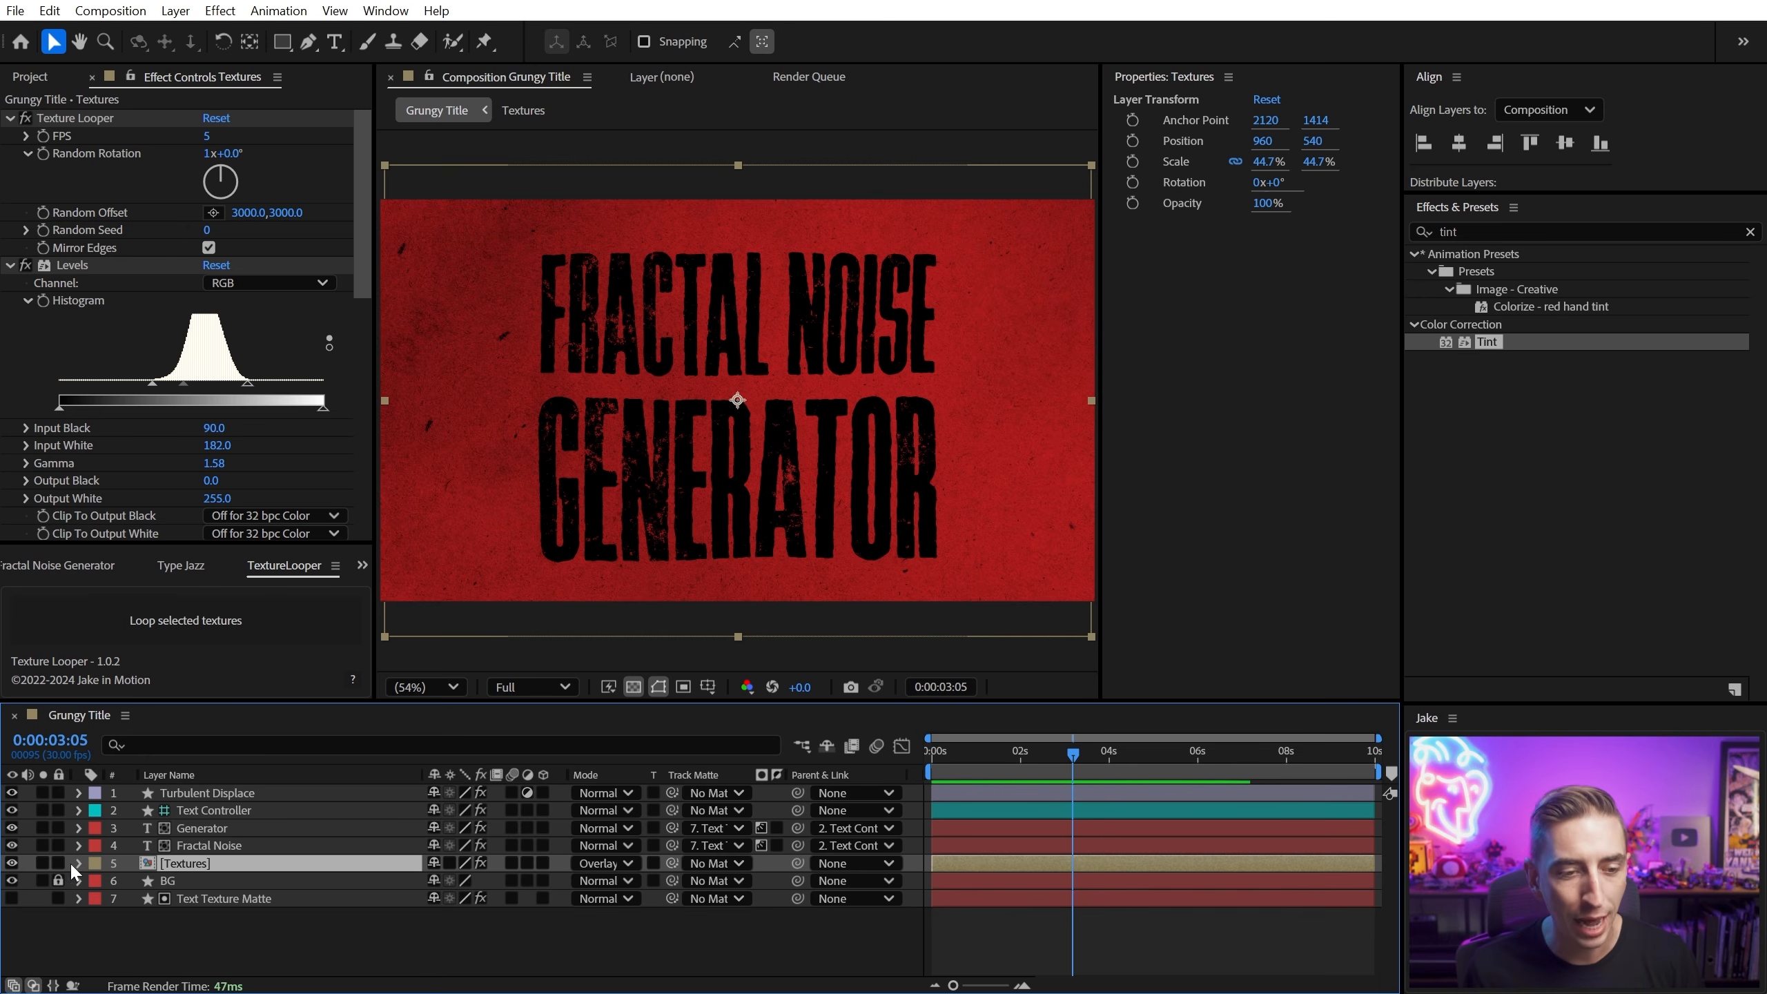
pyautogui.click(12, 863)
pyautogui.click(132, 910)
pyautogui.click(31, 76)
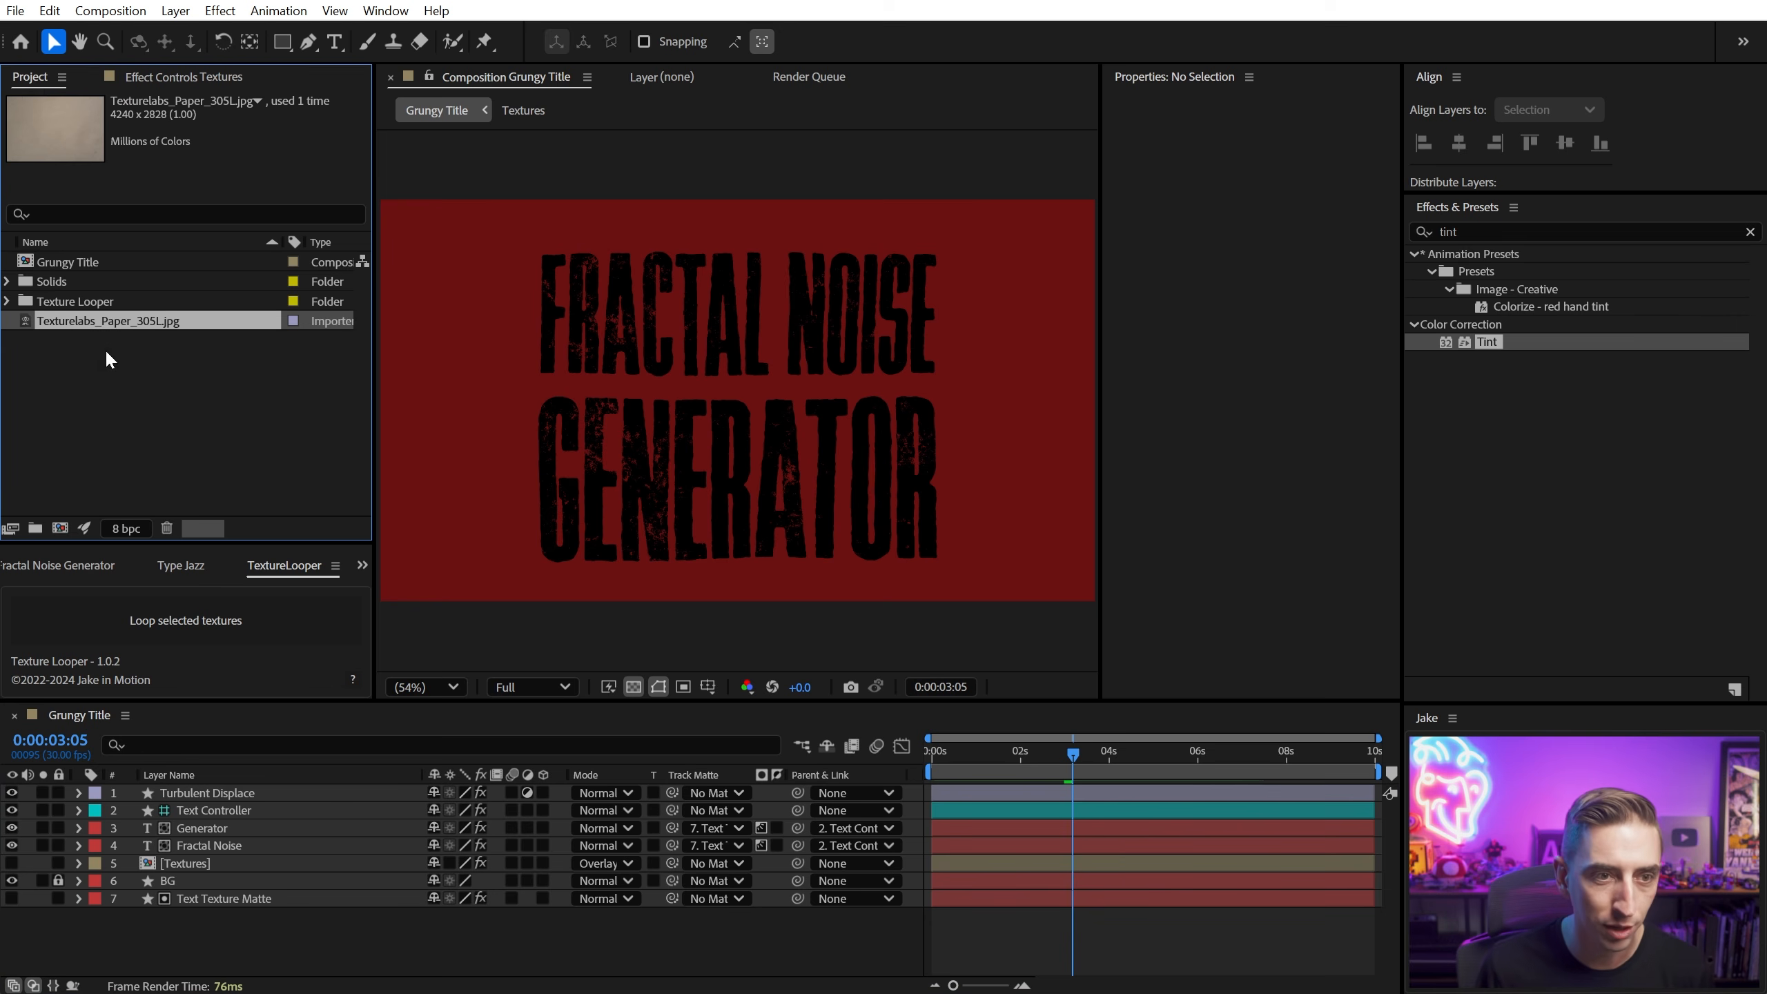
pyautogui.moveTo(89, 324); pyautogui.dragTo(208, 863)
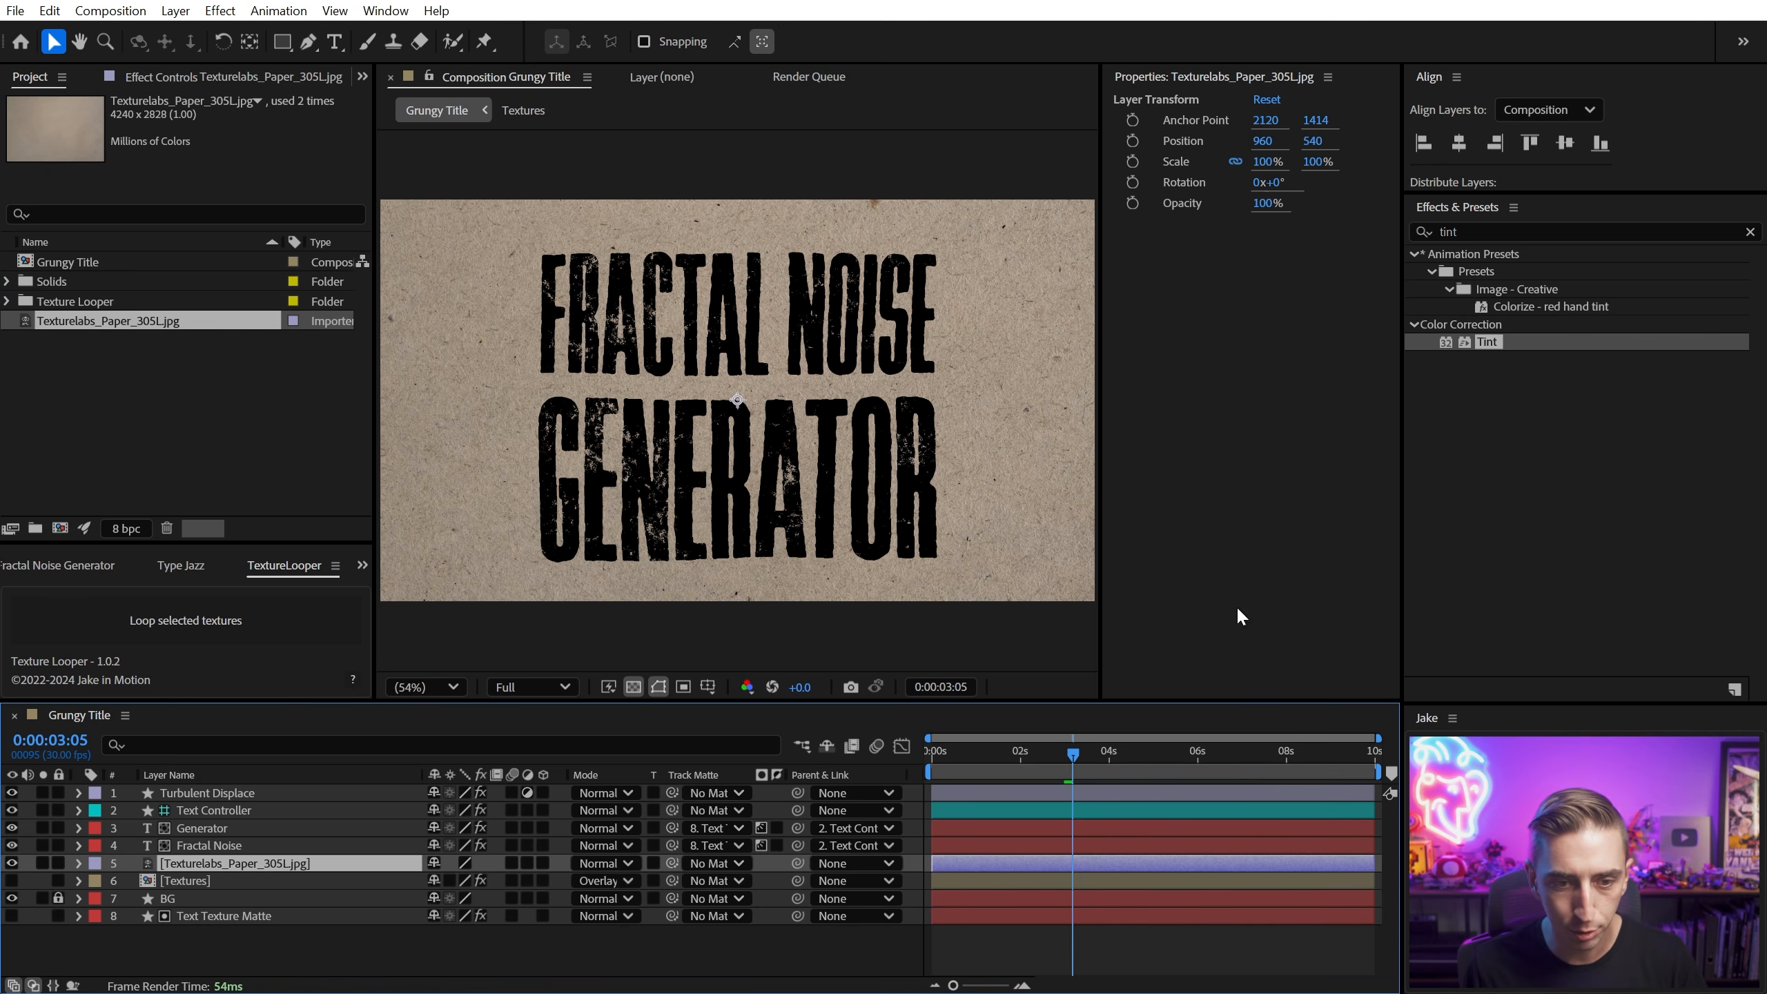
# Step: Apply Tint to the Texturelabs_Paper_305L.jpg layer, blend it in Overlay mode and scale it to 48%
pyautogui.doubleClick(1487, 342)
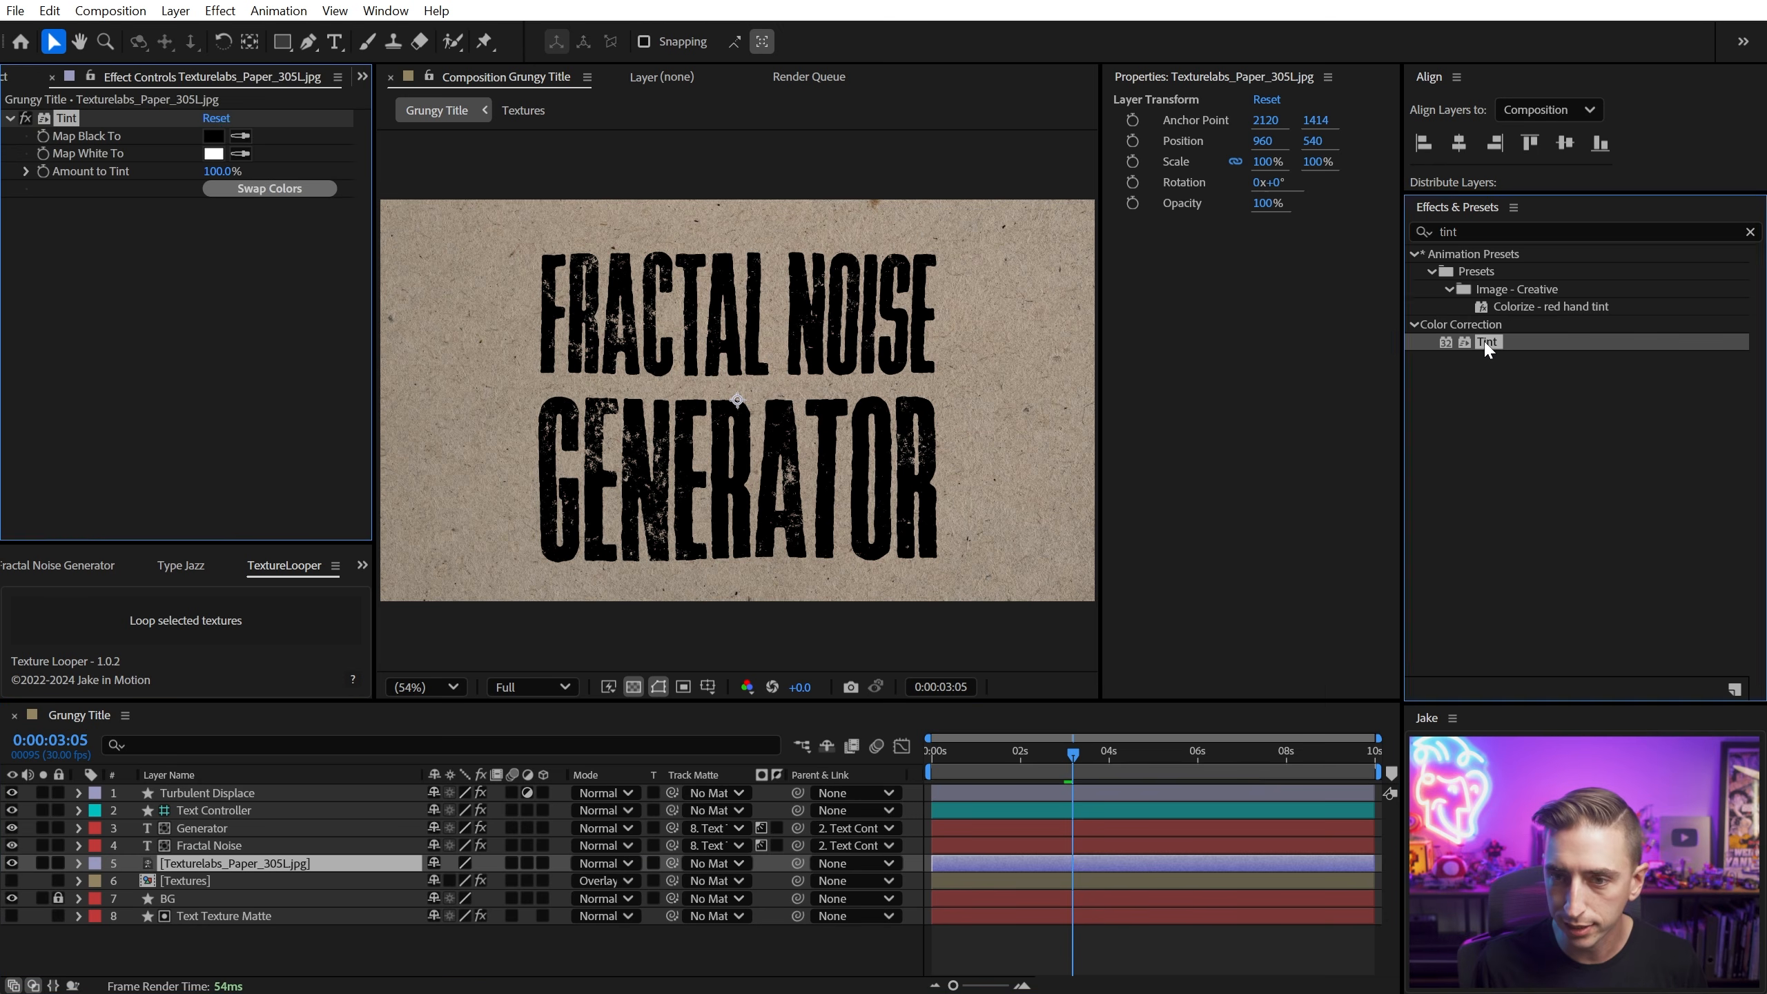
pyautogui.click(610, 863)
pyautogui.click(696, 854)
pyautogui.moveTo(1264, 174); pyautogui.dragTo(1218, 176)
# Step: Apply Motion Tile to the paper layer with Mirror Edges enabled and shift its Tile Center to 2024, 1414
pyautogui.hotkey('ctrl', '5')
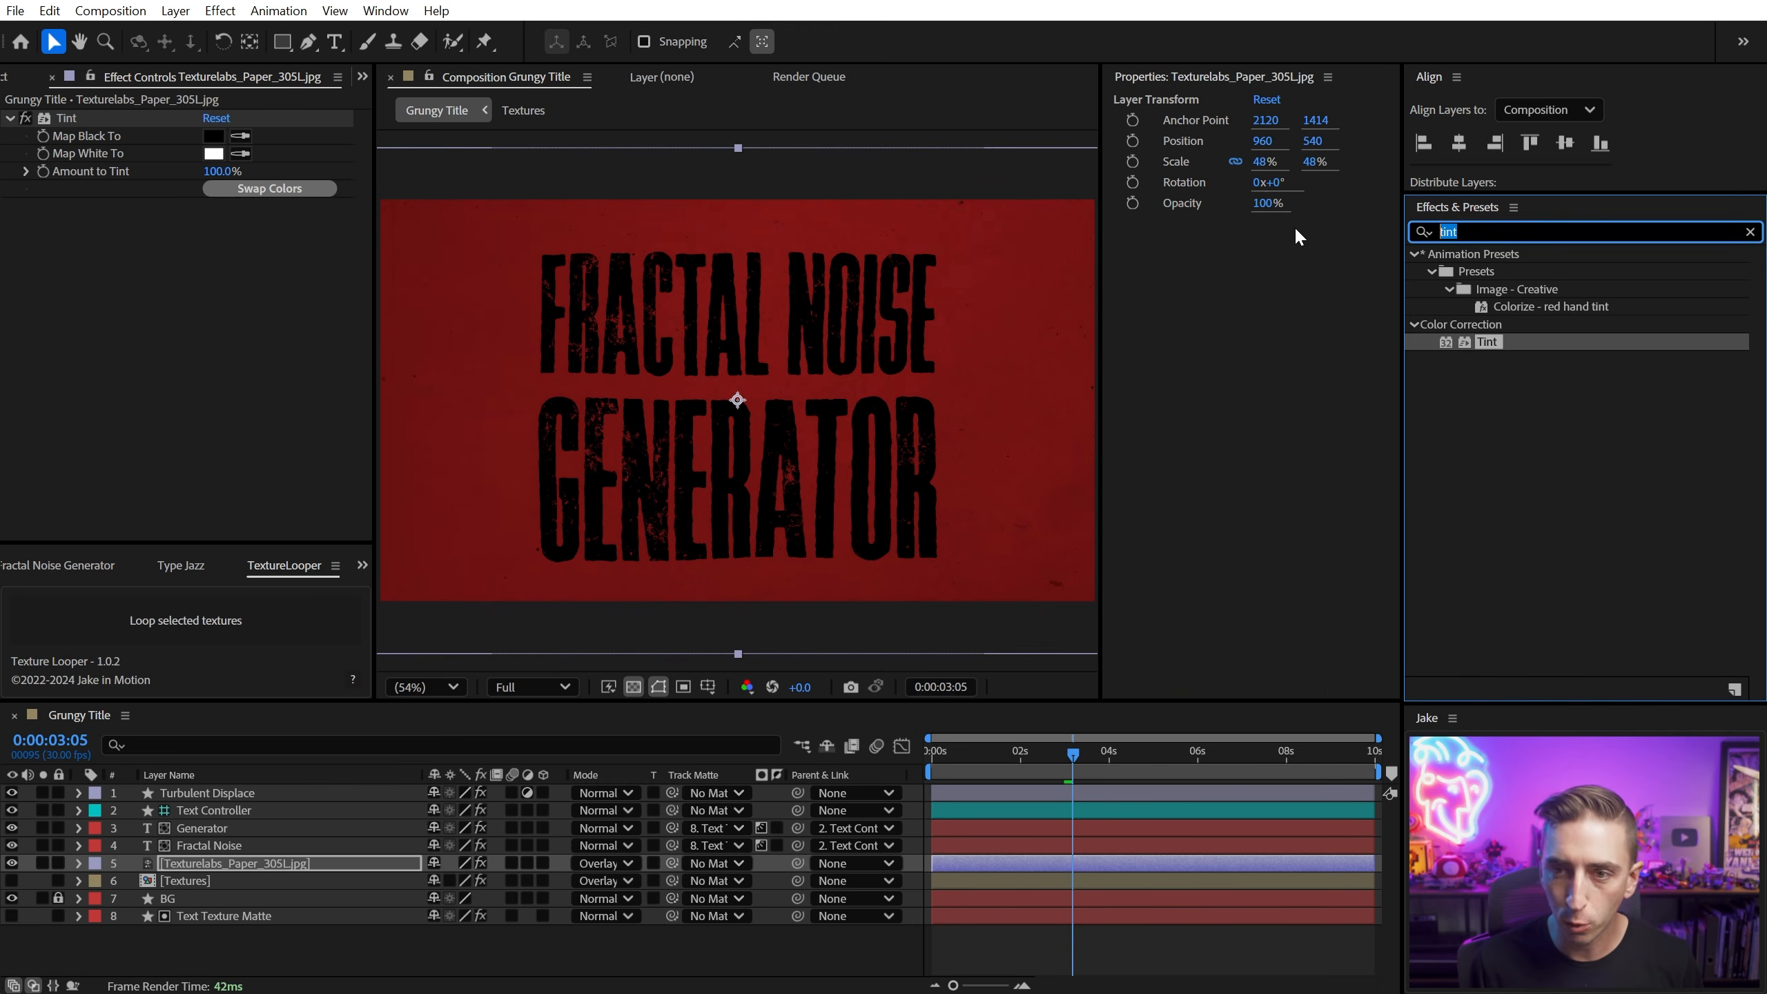
pyautogui.write('motion t')
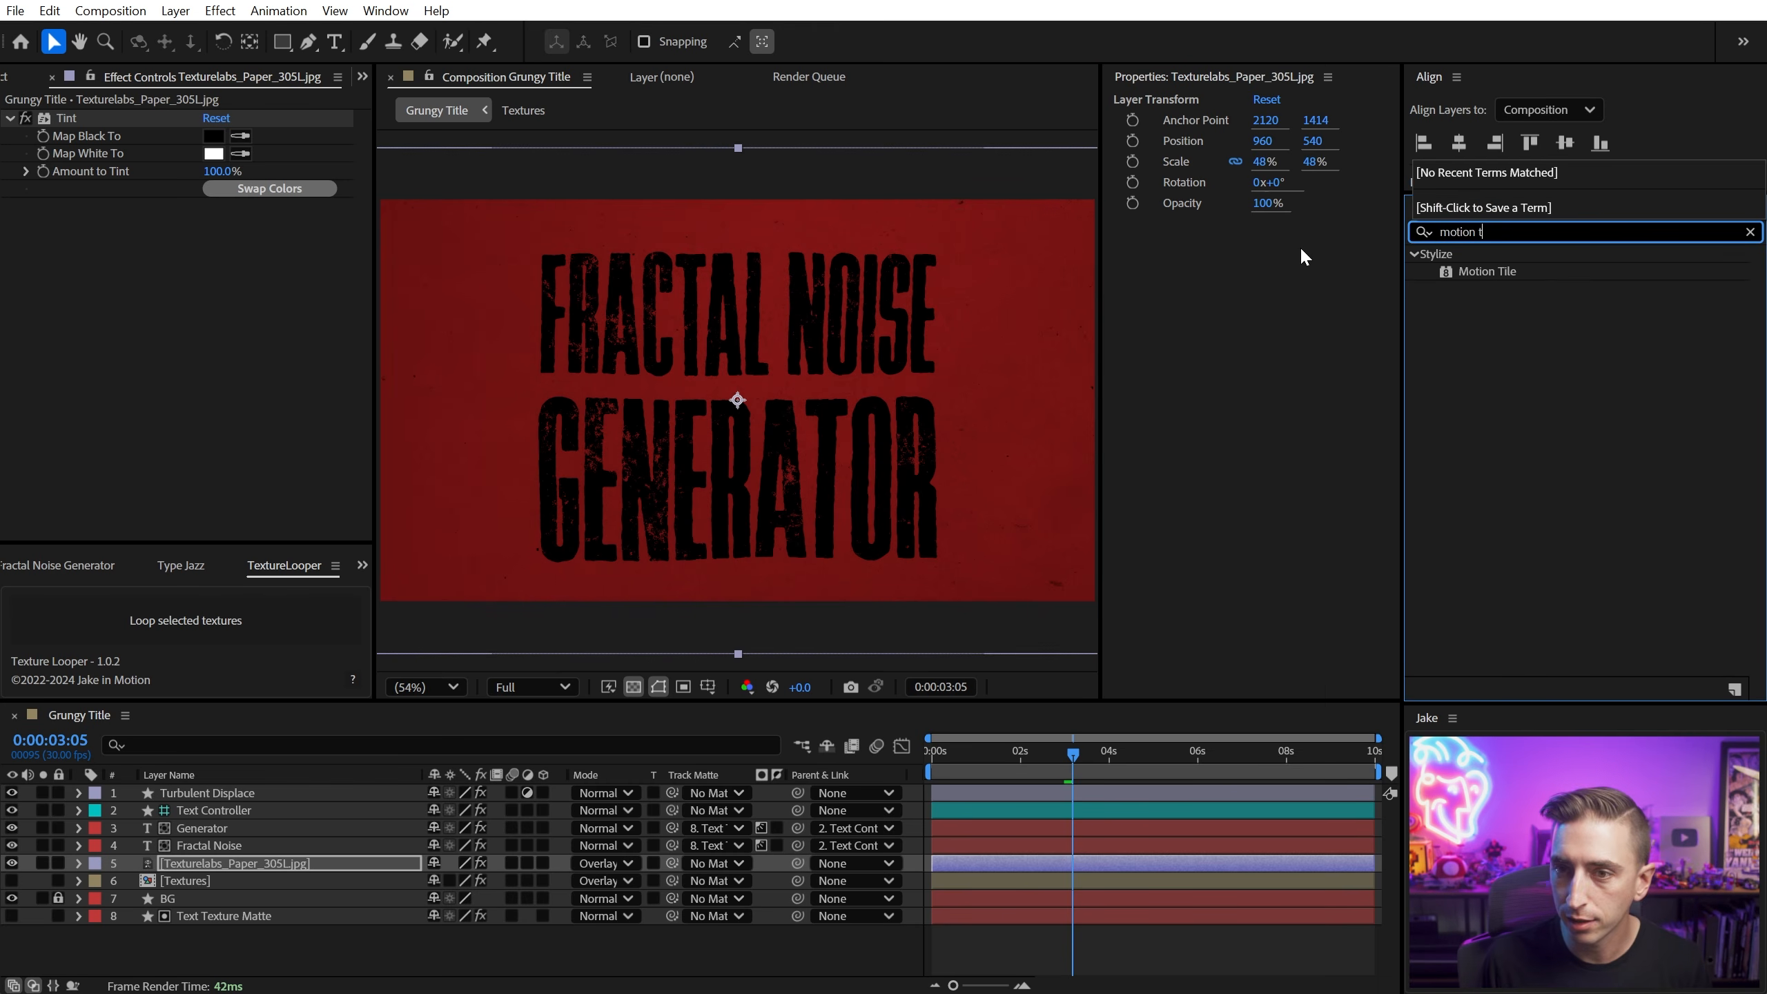
pyautogui.doubleClick(1490, 272)
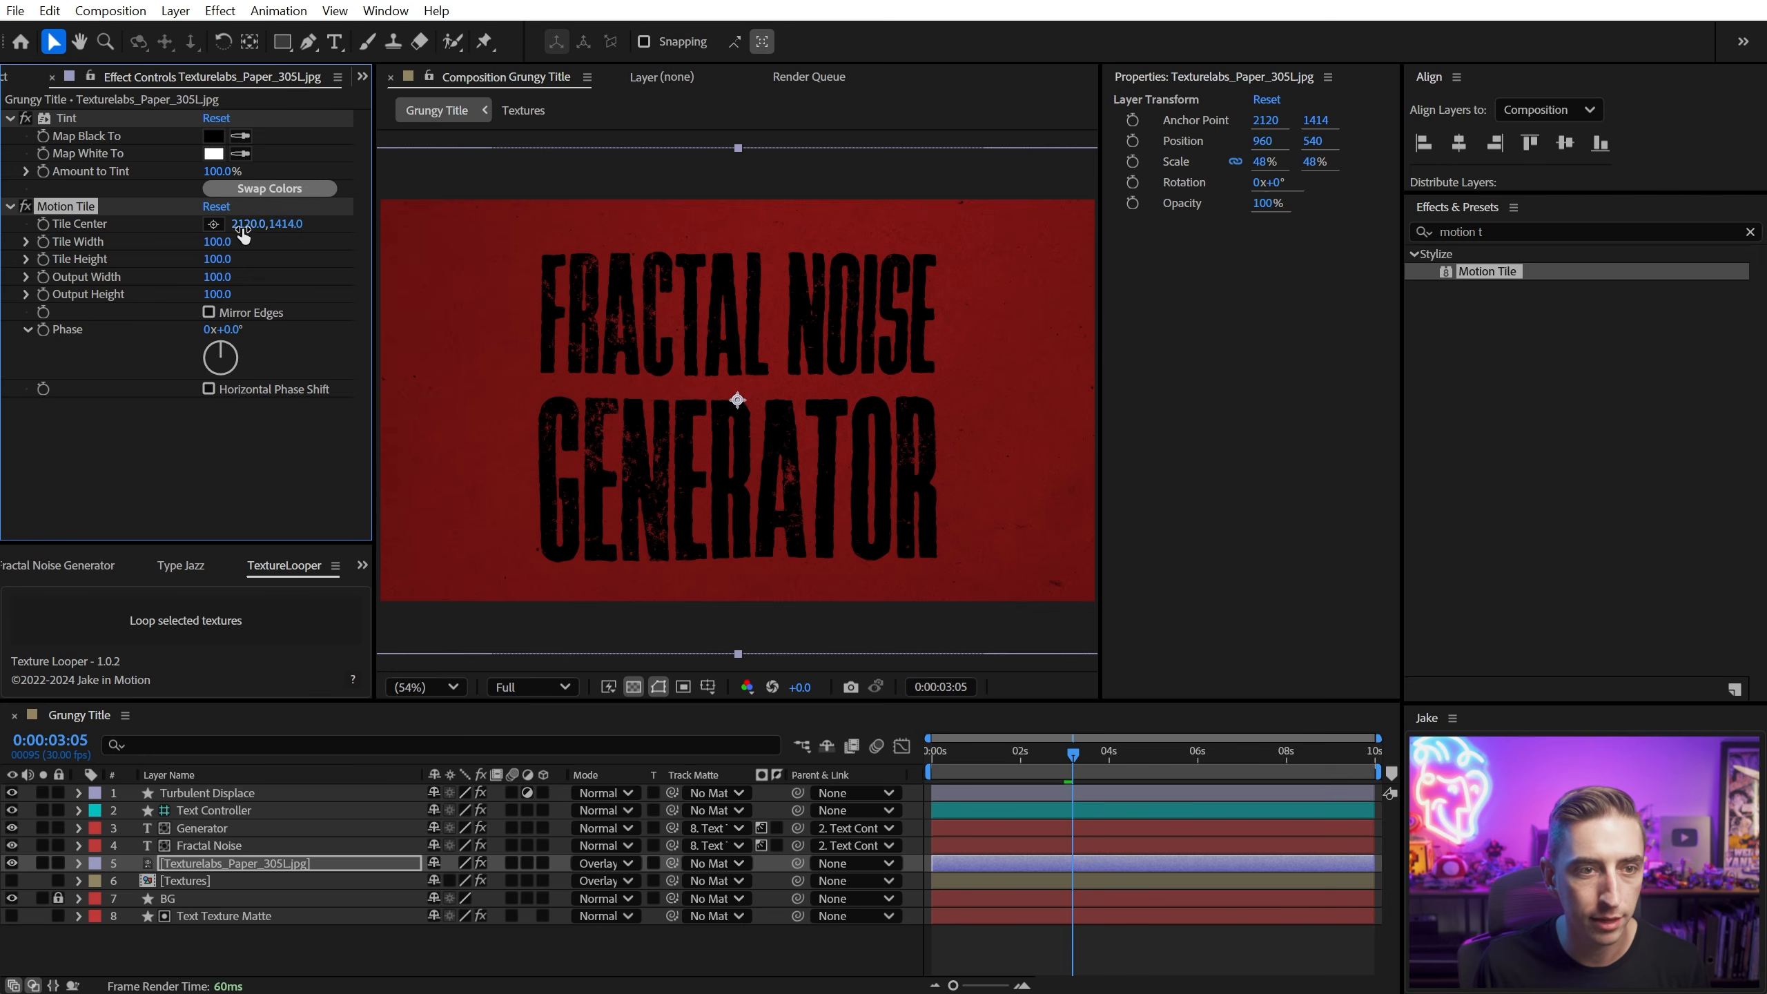
pyautogui.moveTo(247, 223); pyautogui.dragTo(943, 328)
pyautogui.click(208, 312)
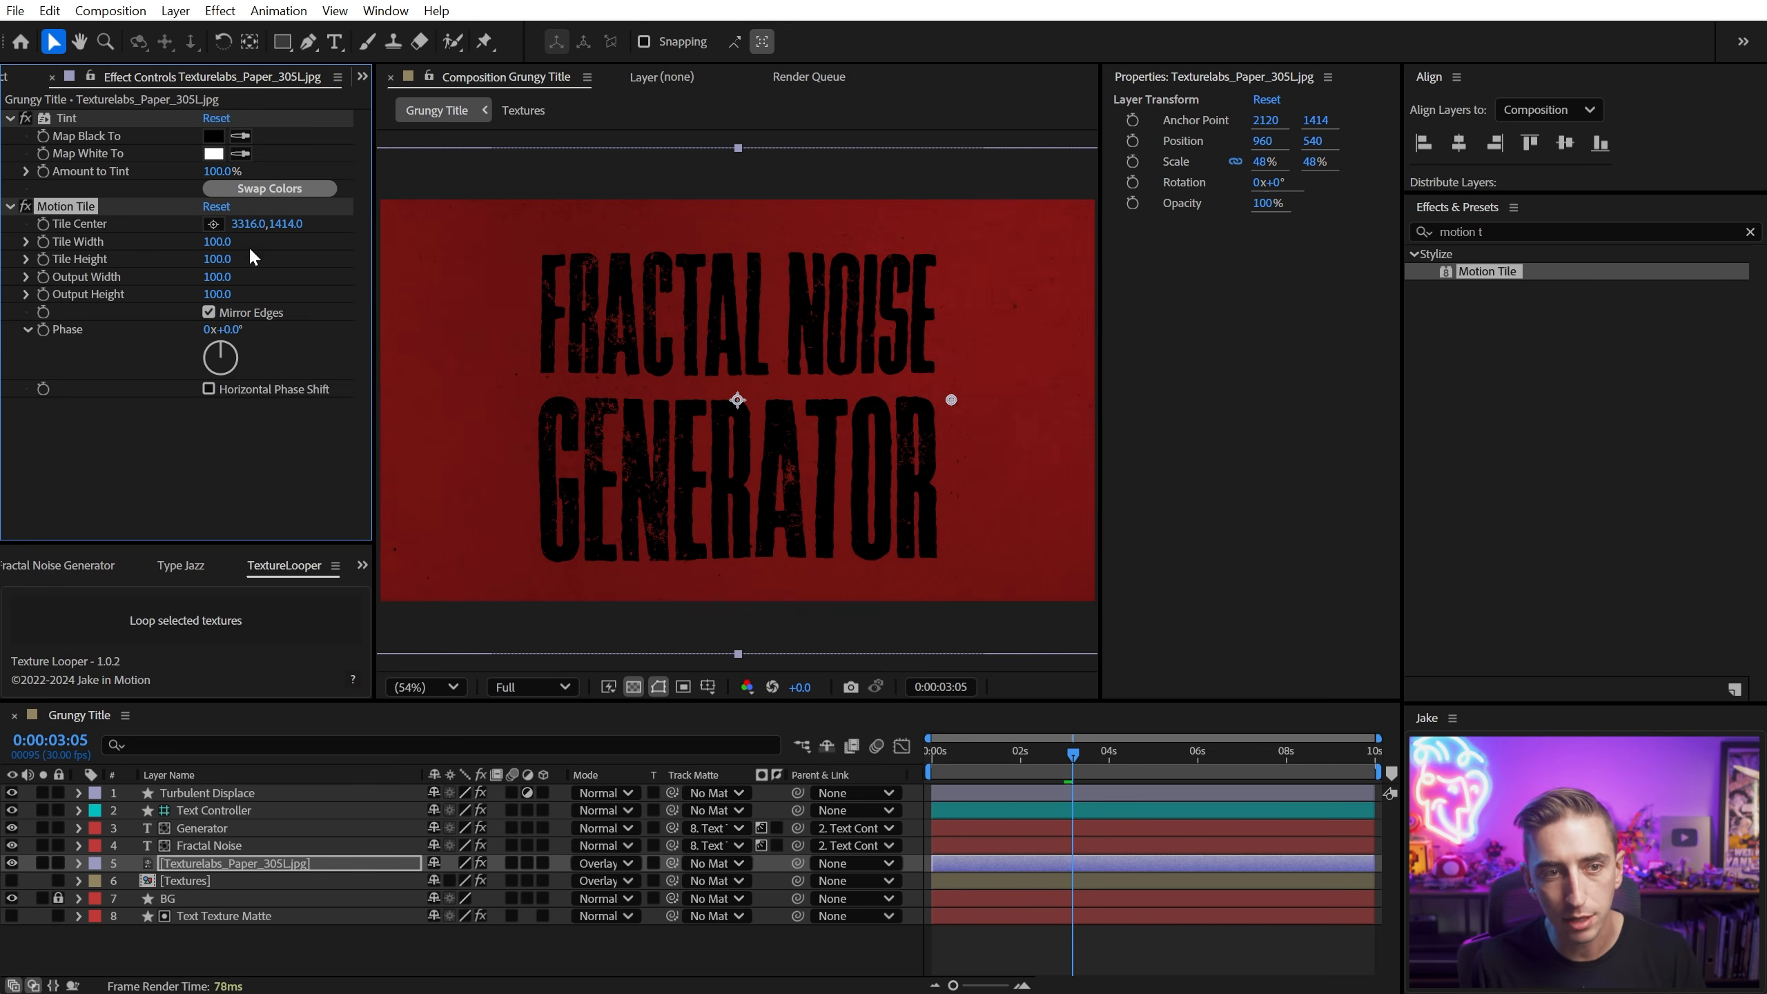
pyautogui.moveTo(252, 234); pyautogui.dragTo(64, 227)
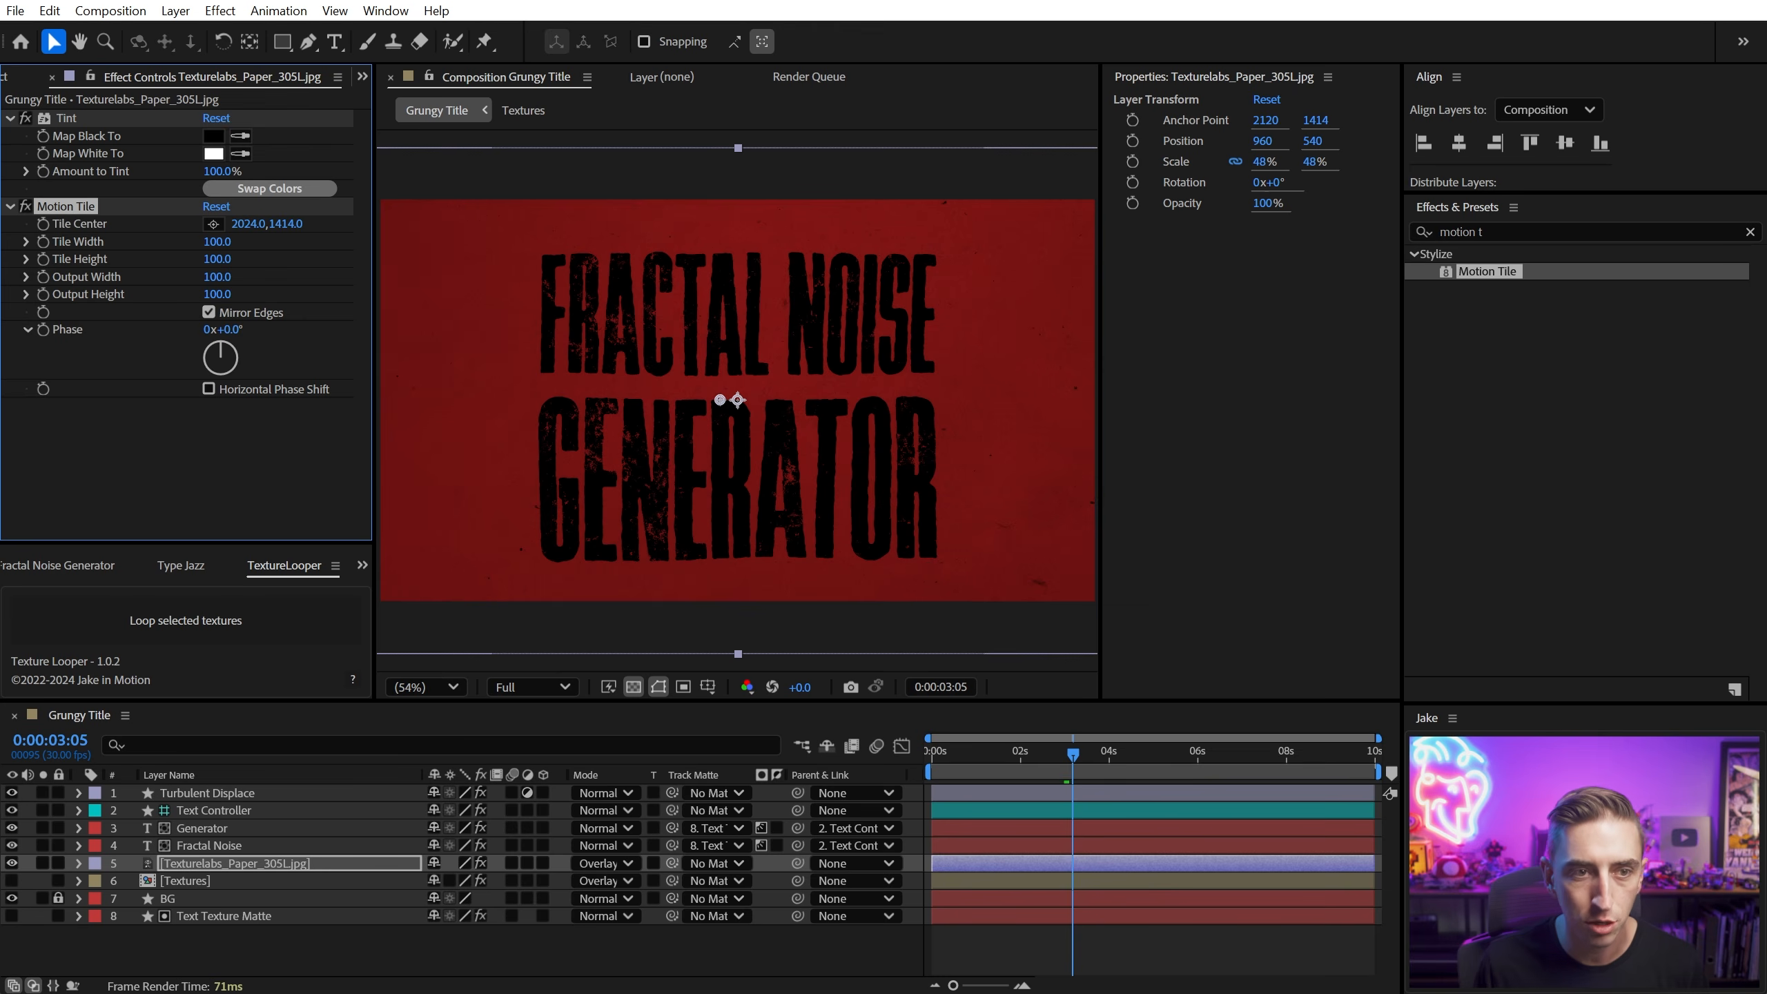
# Step: Start an expression on the Motion Tile effect's Tile Center and enlarge the expression text
pyautogui.keyDown('alt'); pyautogui.click(43, 225); pyautogui.keyUp('alt')
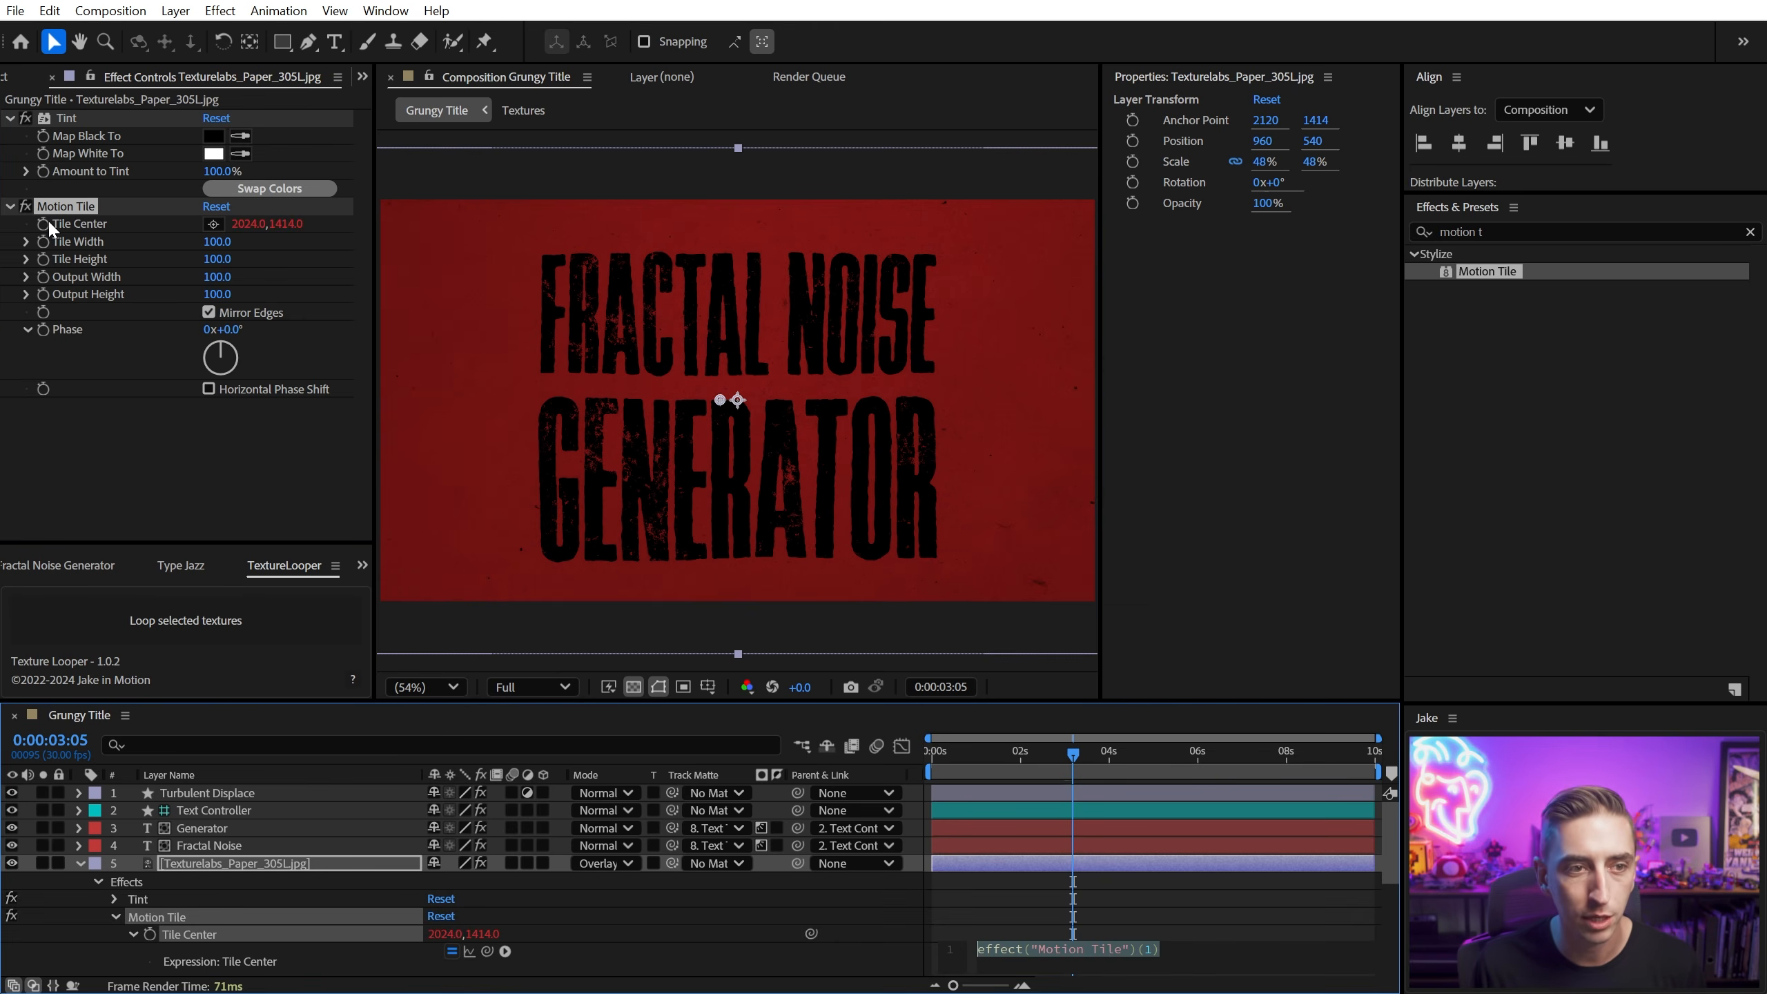
pyautogui.scroll(5, 1064, 944)
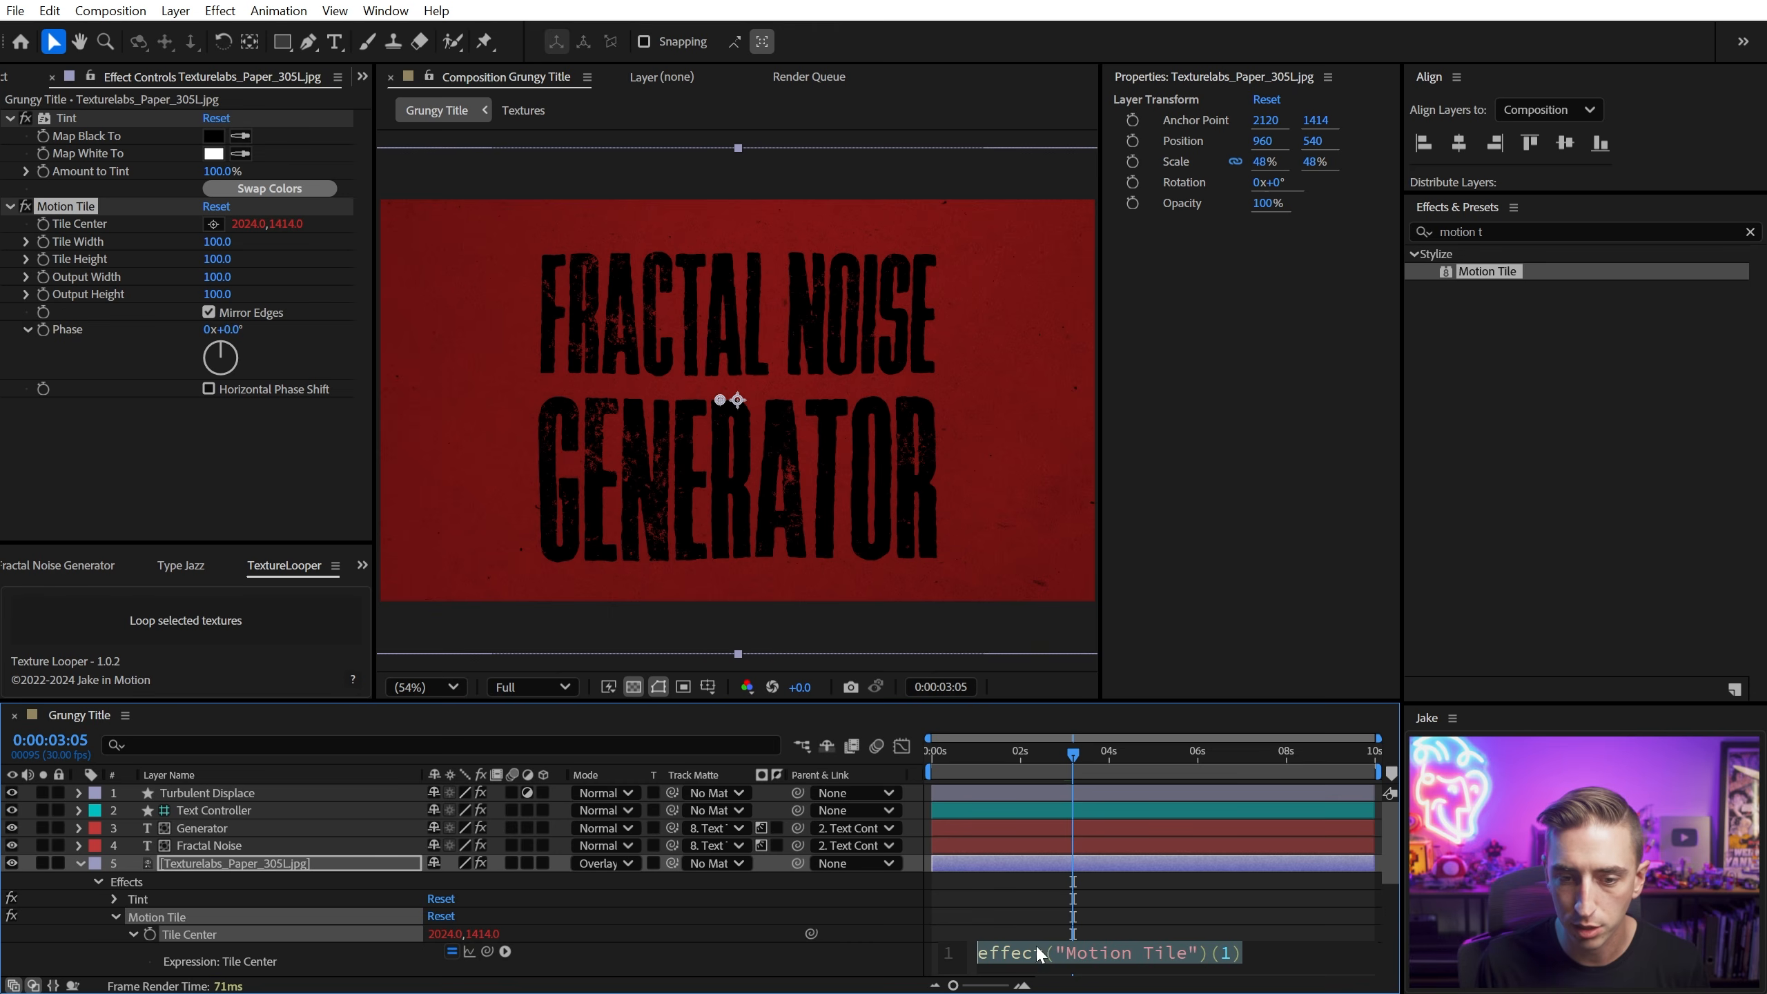
# Step: Replace the default Tile Center expression of the paper texture's Motion Tile with a first line reading posterizeTime(5);
pyautogui.scroll(-5, 1040, 953)
pyautogui.scroll(2, 1025, 800)
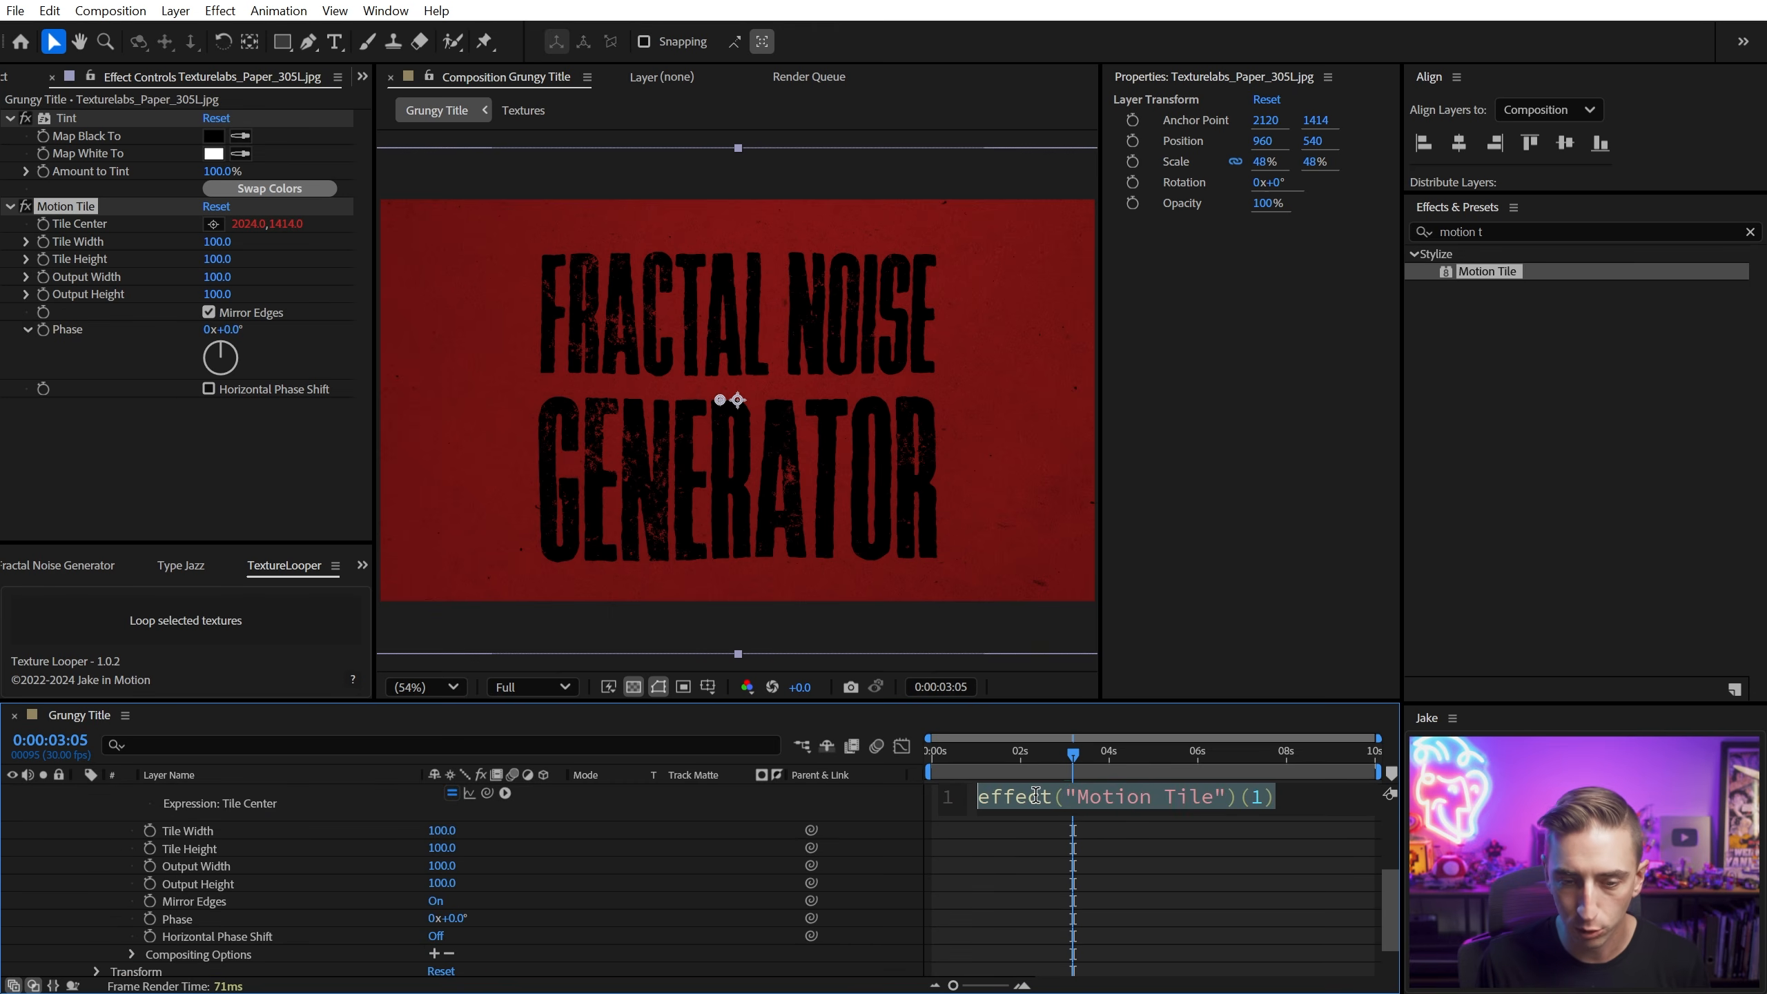
pyautogui.write('posterize')
pyautogui.press('Return')
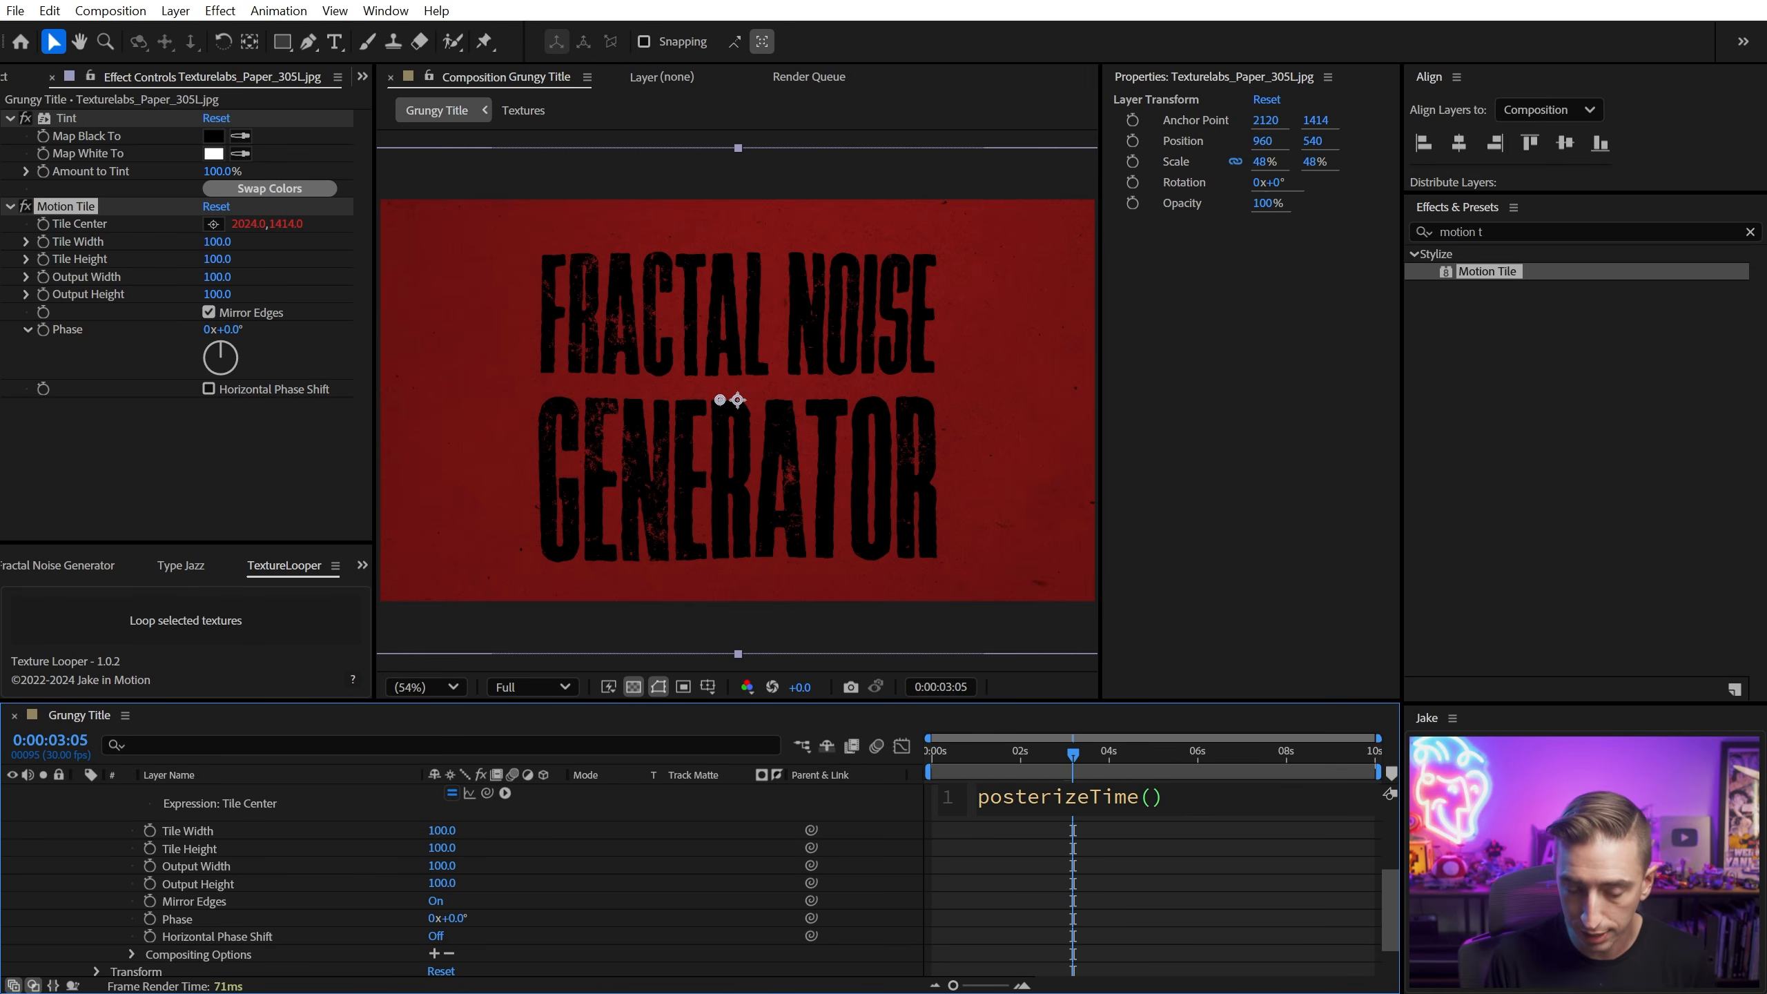
pyautogui.write('5);')
pyautogui.press('Return')
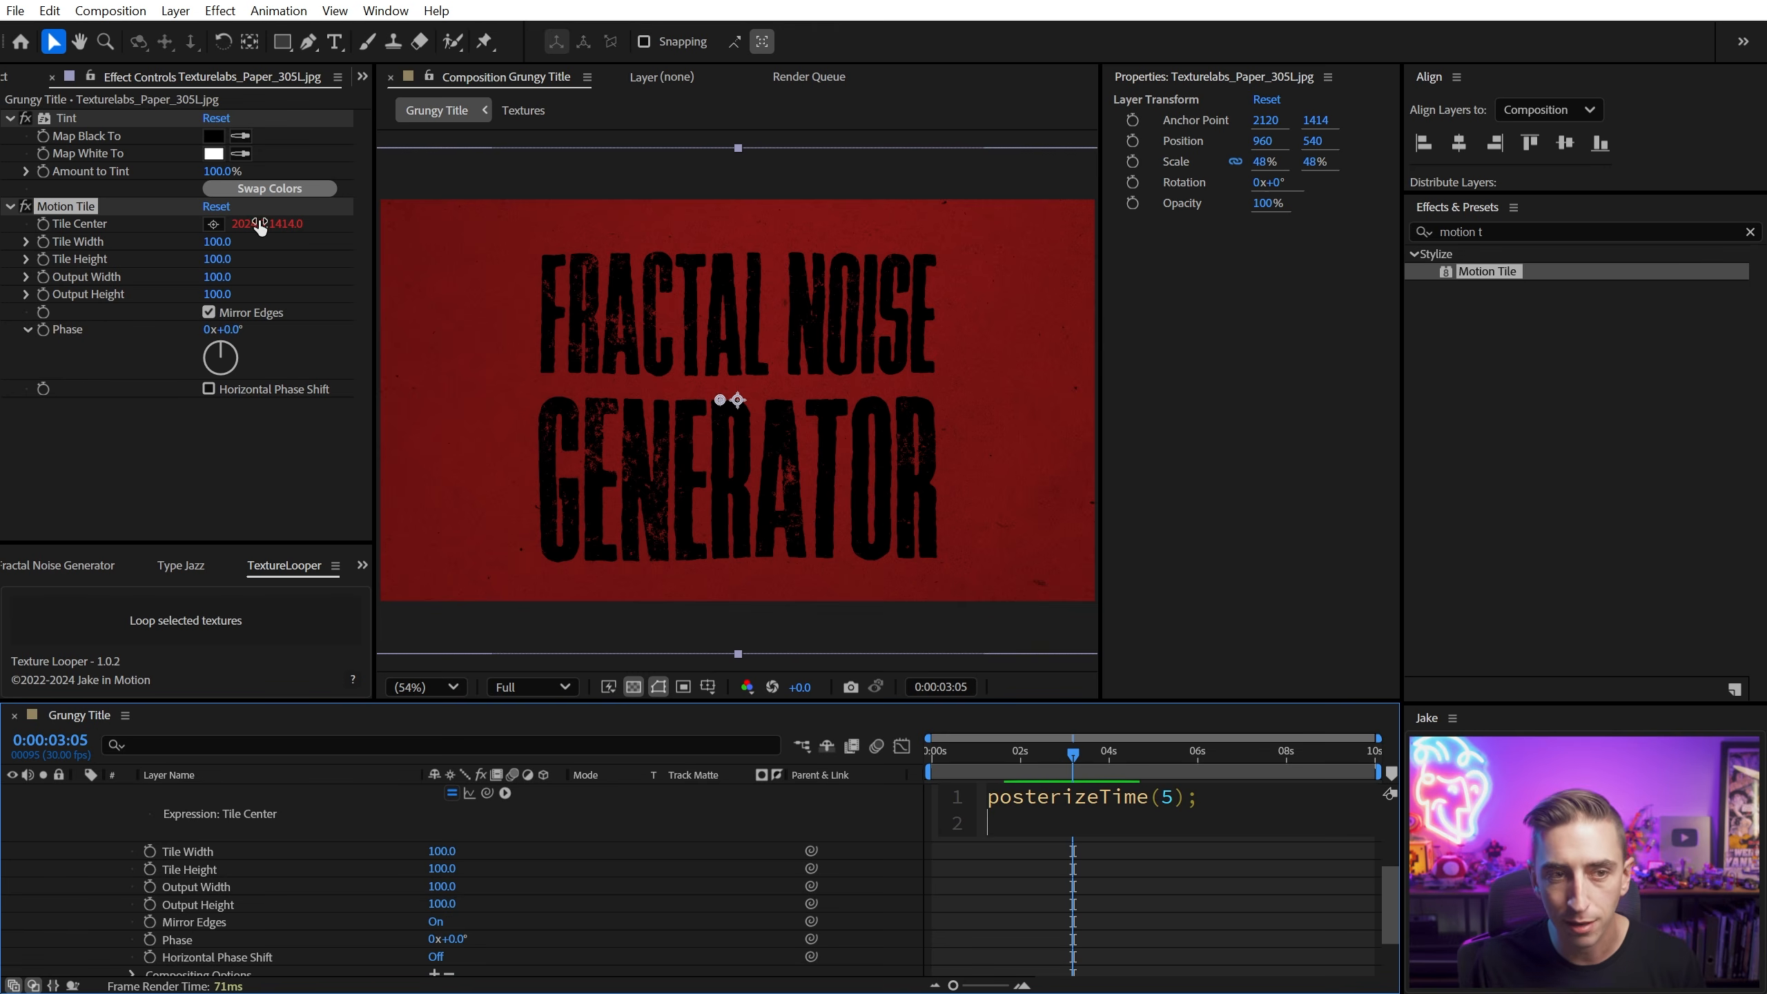
# Step: Begin the second line of the Tile Center expression as an array with random(-2000,2000) for its first value
pyautogui.scroll(3, 634, 898)
pyautogui.scroll(-1, 634, 901)
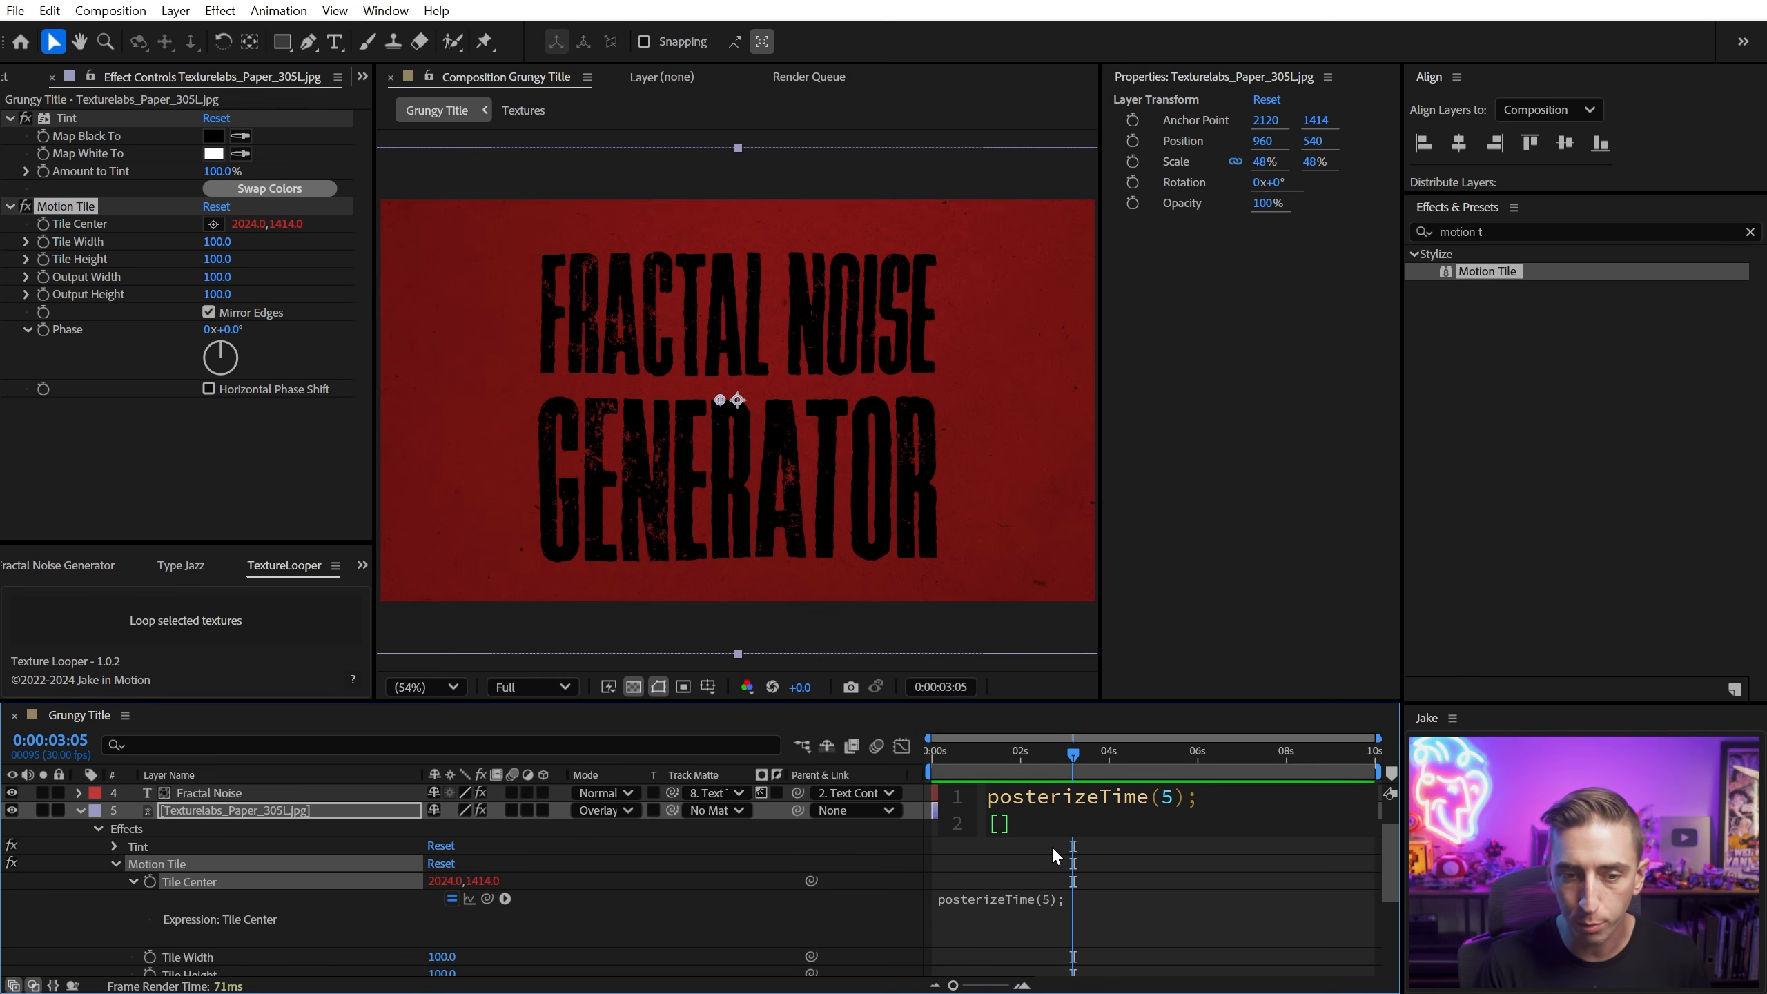
pyautogui.write('random()')
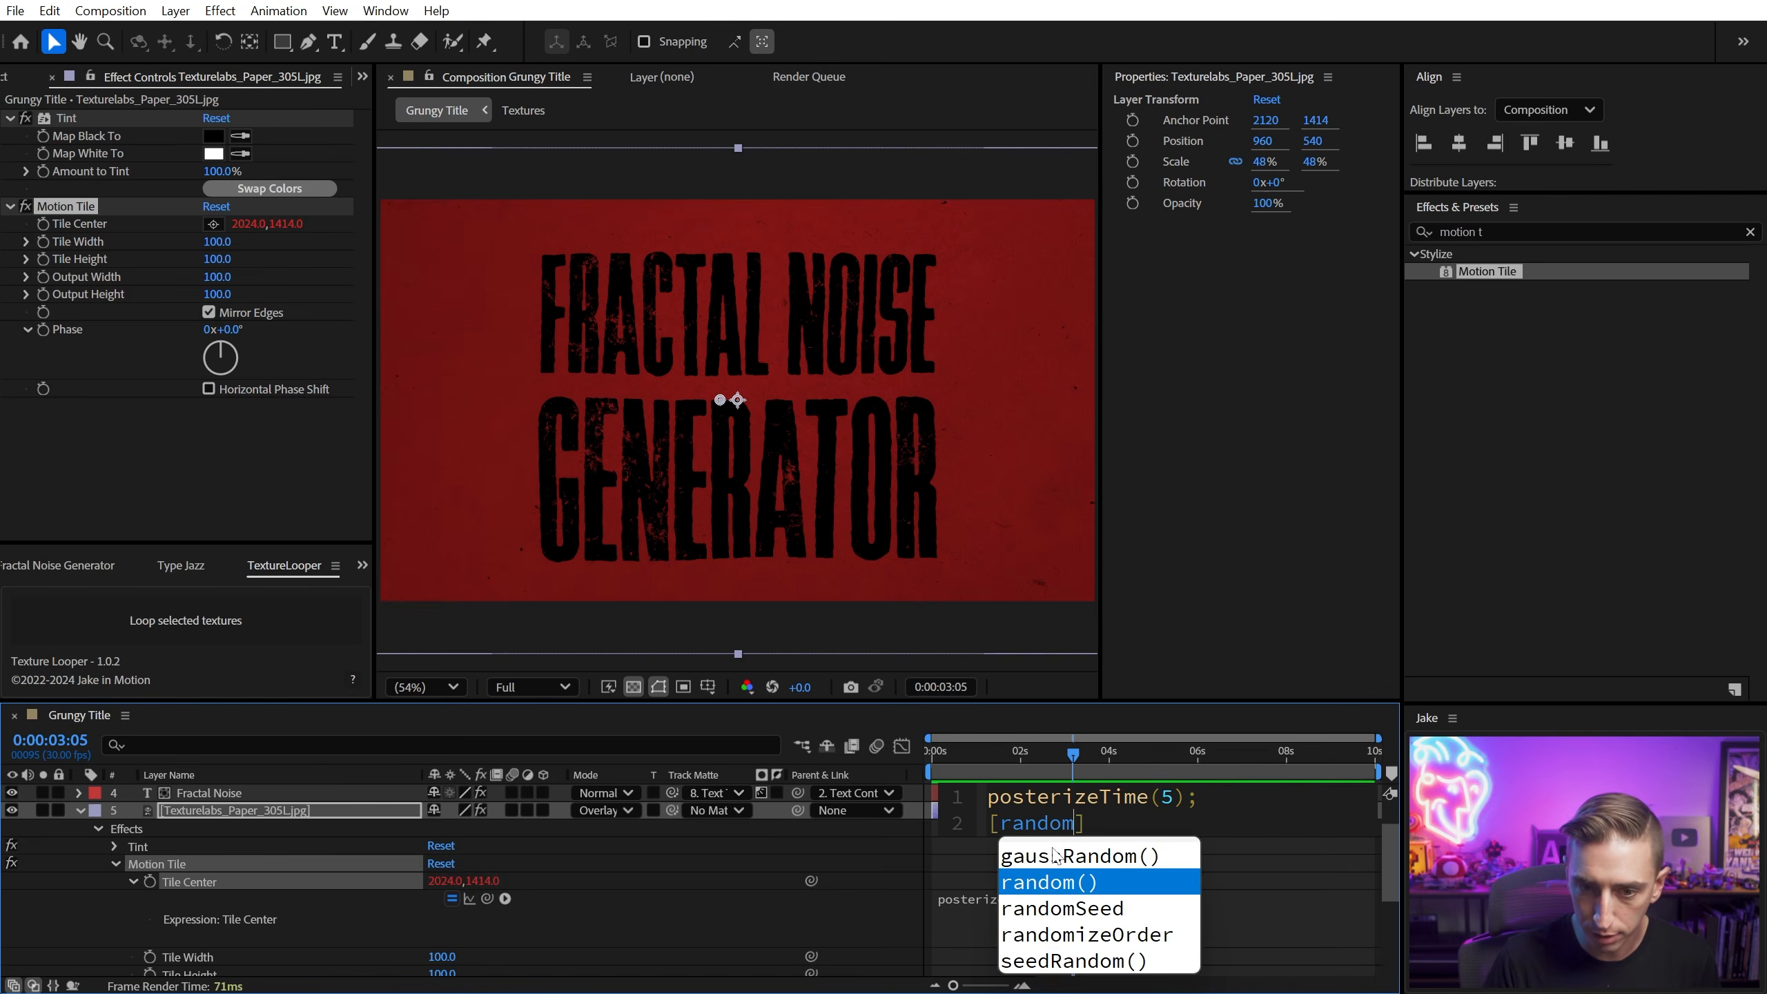
pyautogui.write('-2000,2000')
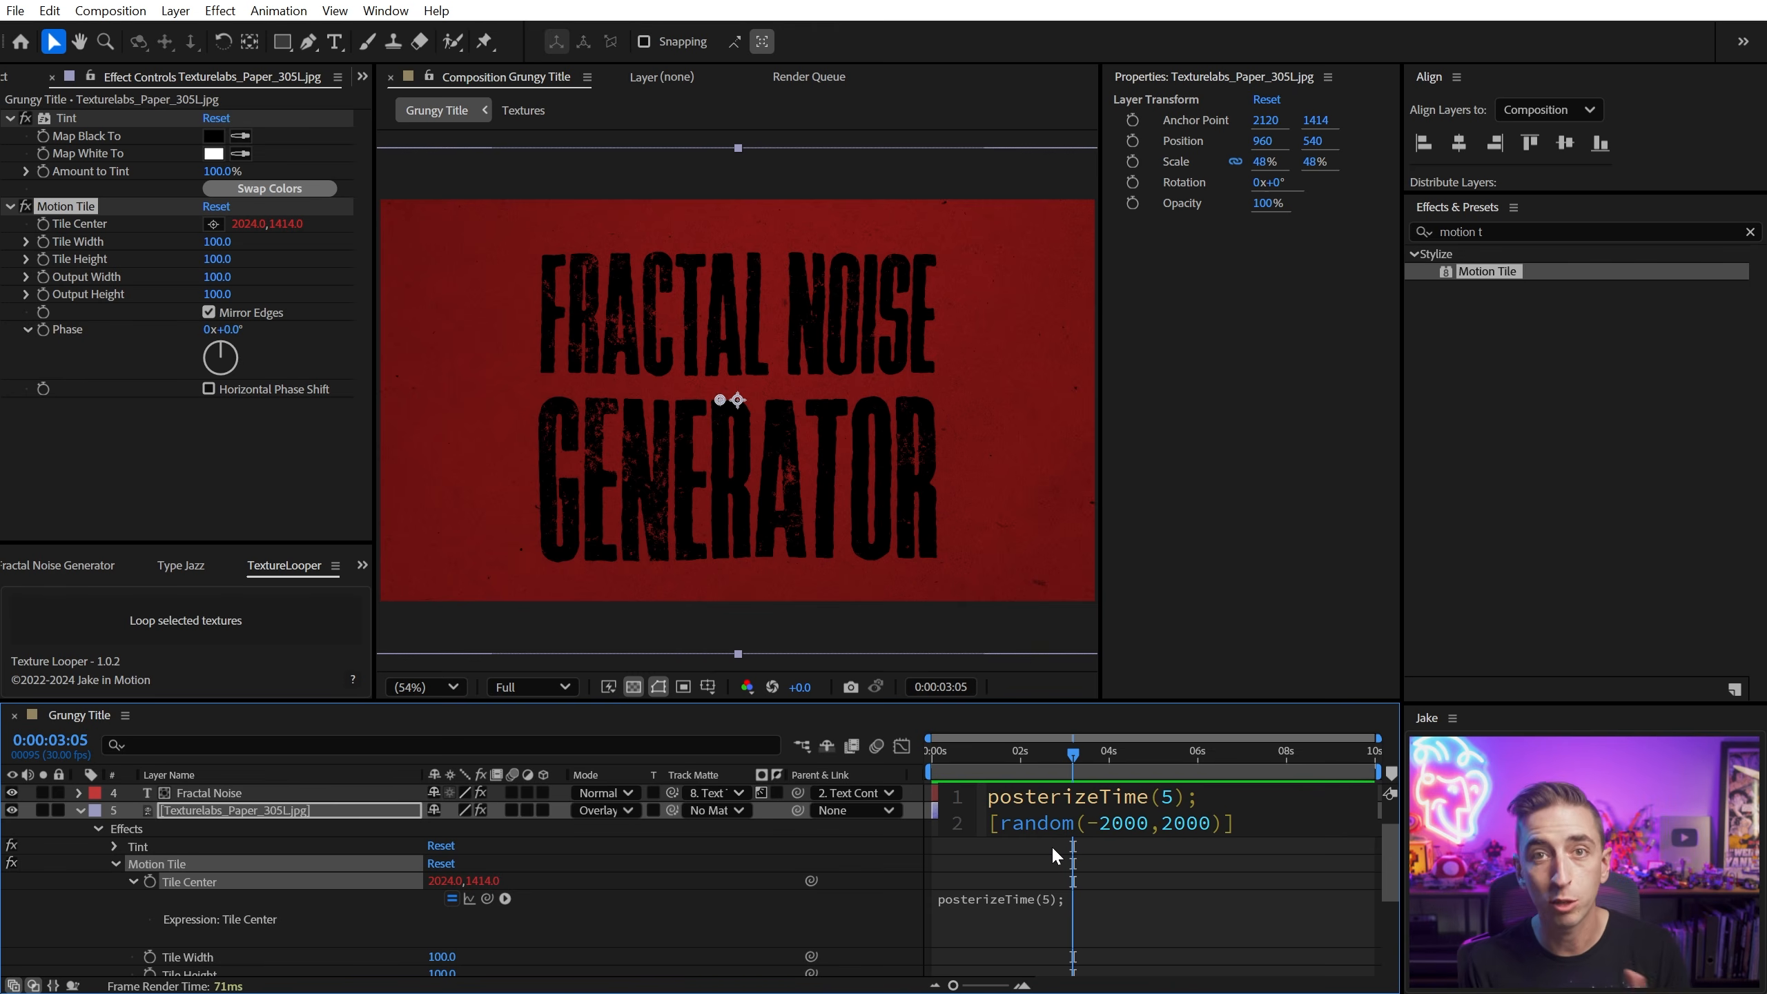
pyautogui.press('Right')
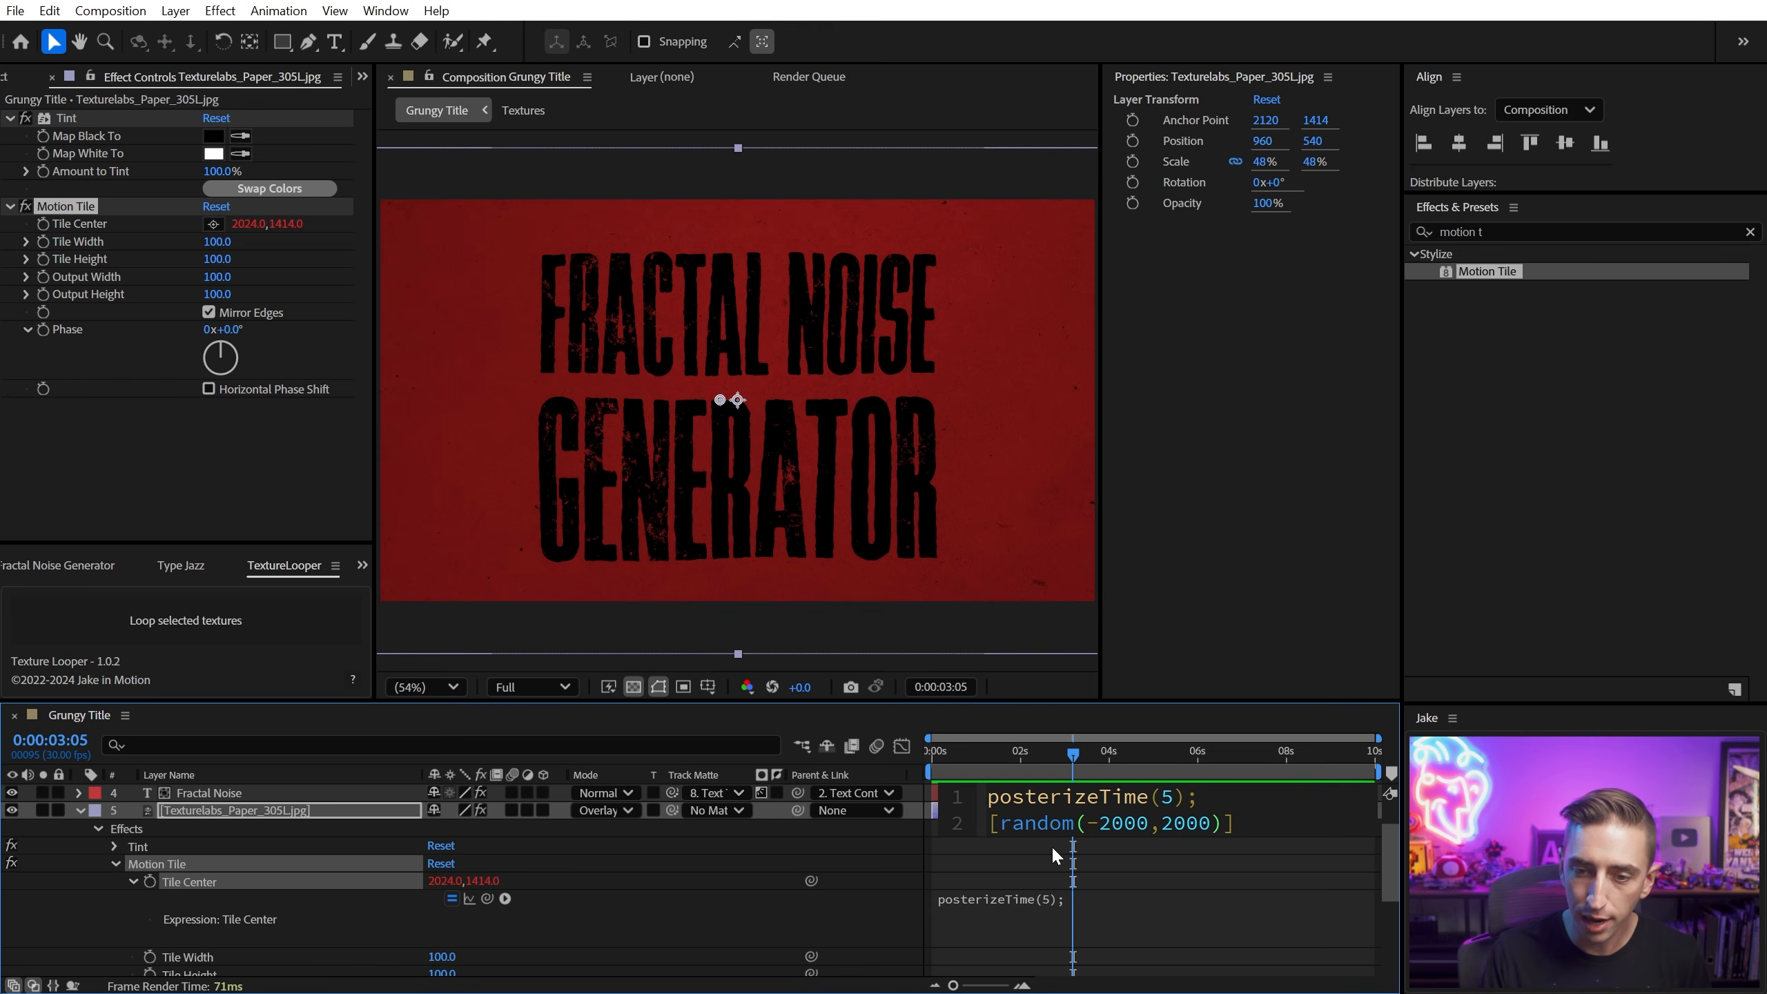
pyautogui.write(',')
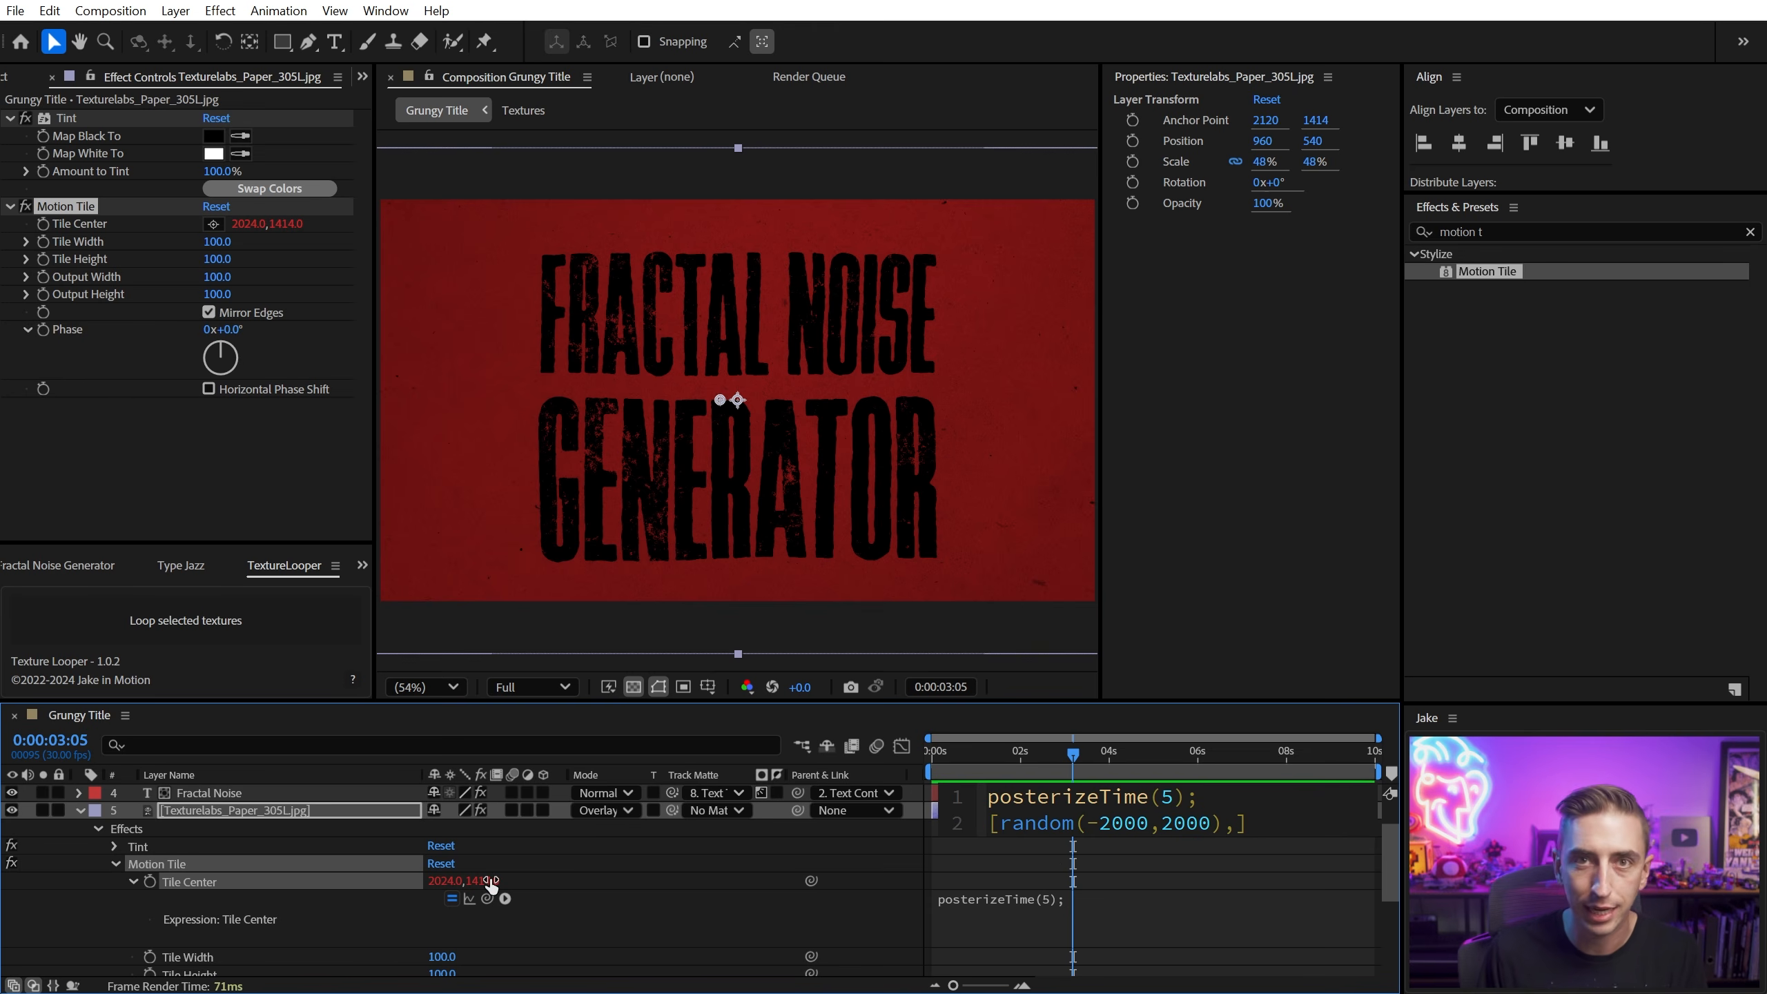
# Step: Reuse random(-2000,2000) as the array's second value, commit the Tile Center expression and preview the texture animation
pyautogui.moveTo(1223, 824); pyautogui.dragTo(1002, 825)
pyautogui.hotkey('ctrl', 'c')
pyautogui.click(1236, 825)
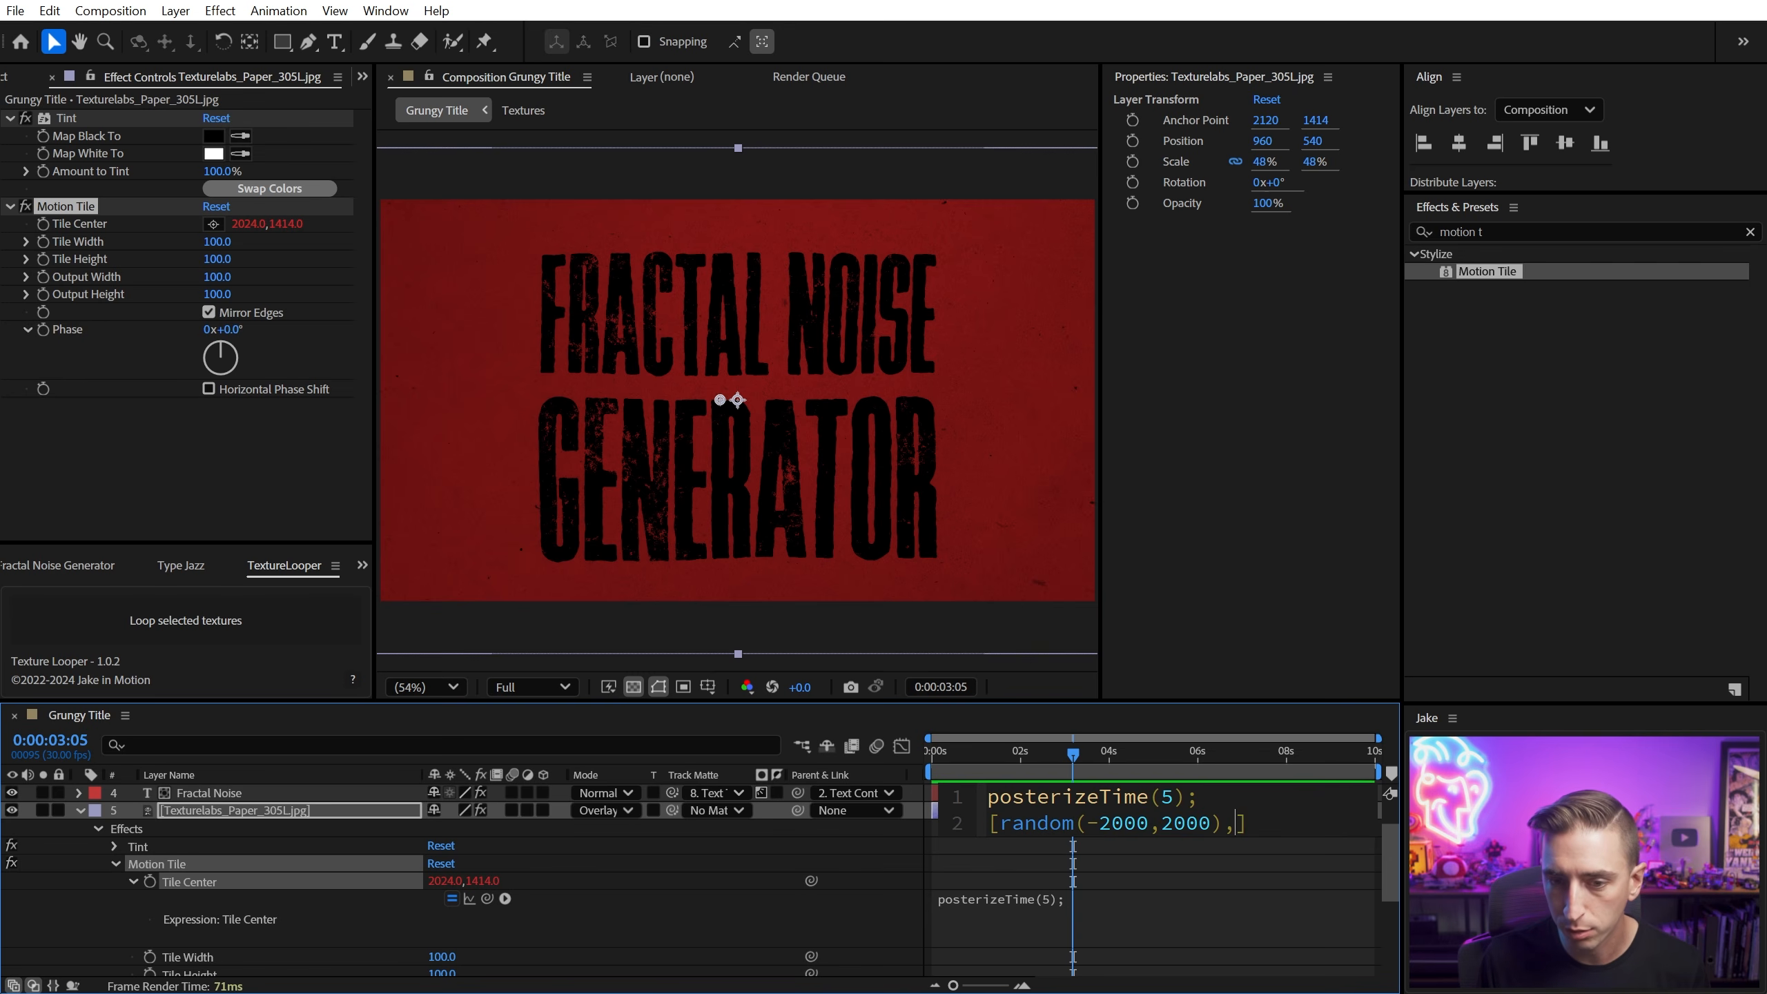
pyautogui.hotkey('ctrl', 'v')
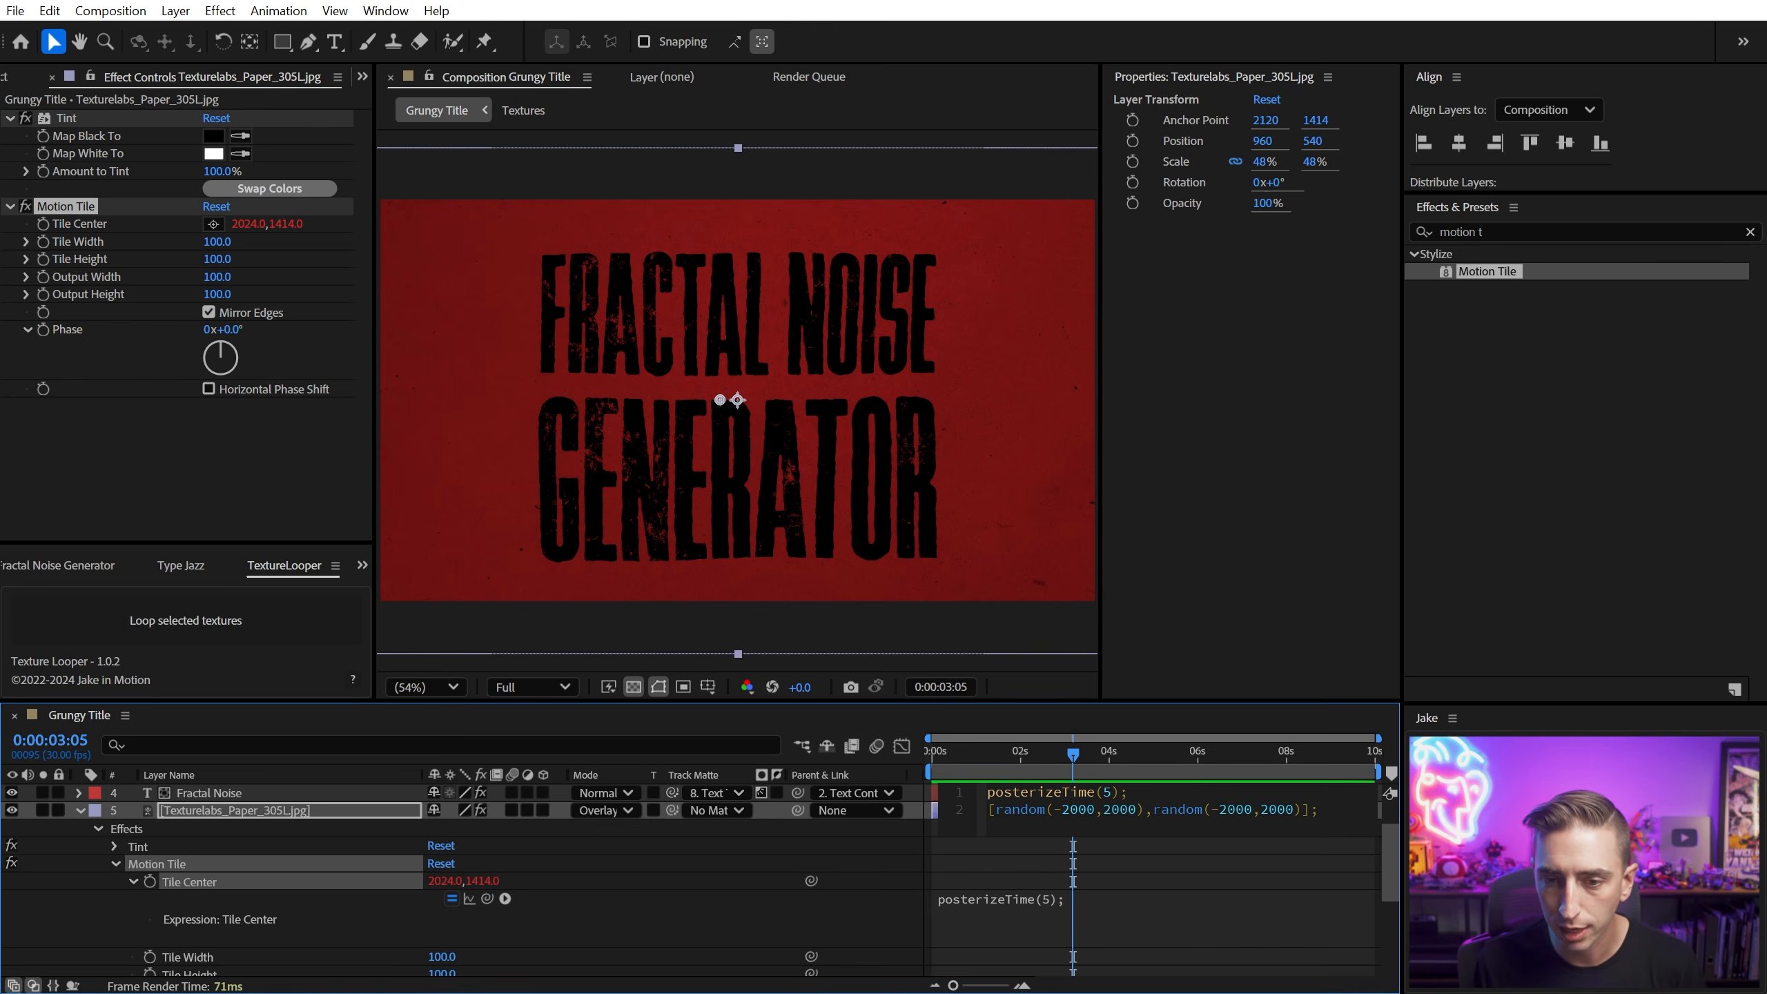
pyautogui.click(667, 874)
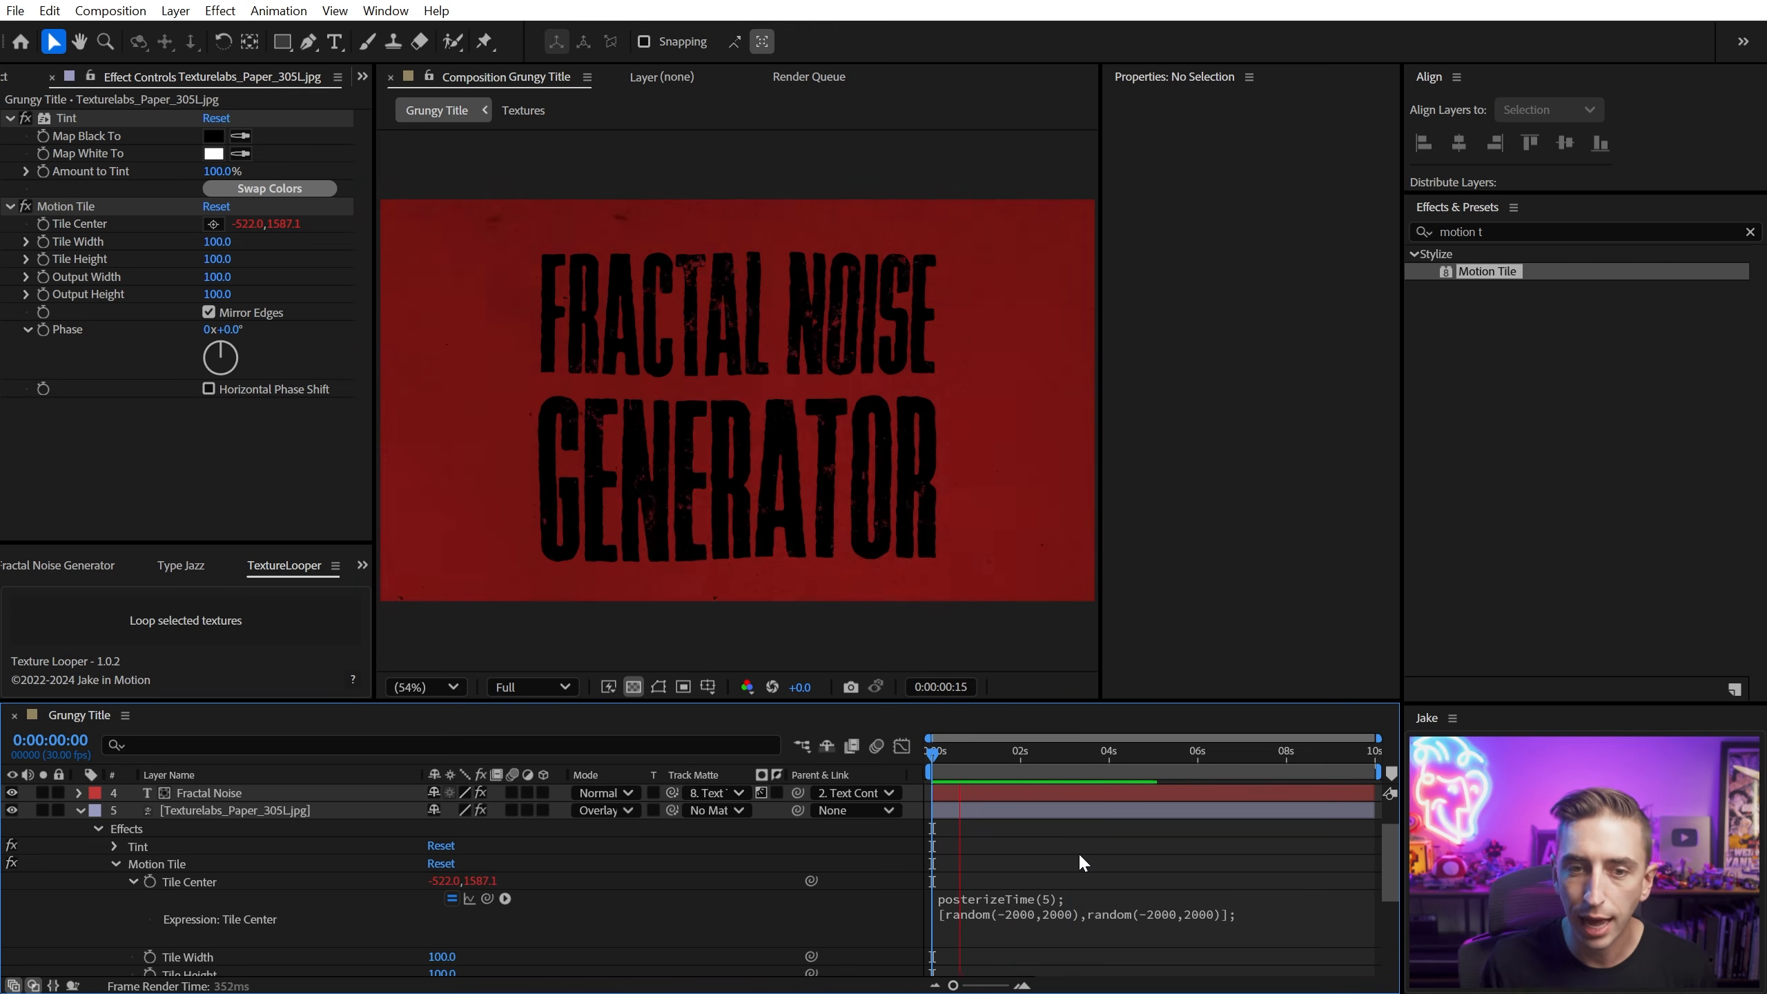
pyautogui.press('space')
# Step: Collapse Motion Tile and add the Distort Transform effect beneath it on the paper texture layer
pyautogui.click(10, 208)
pyautogui.click(1561, 234)
pyautogui.click(1529, 232)
pyautogui.write('tr')
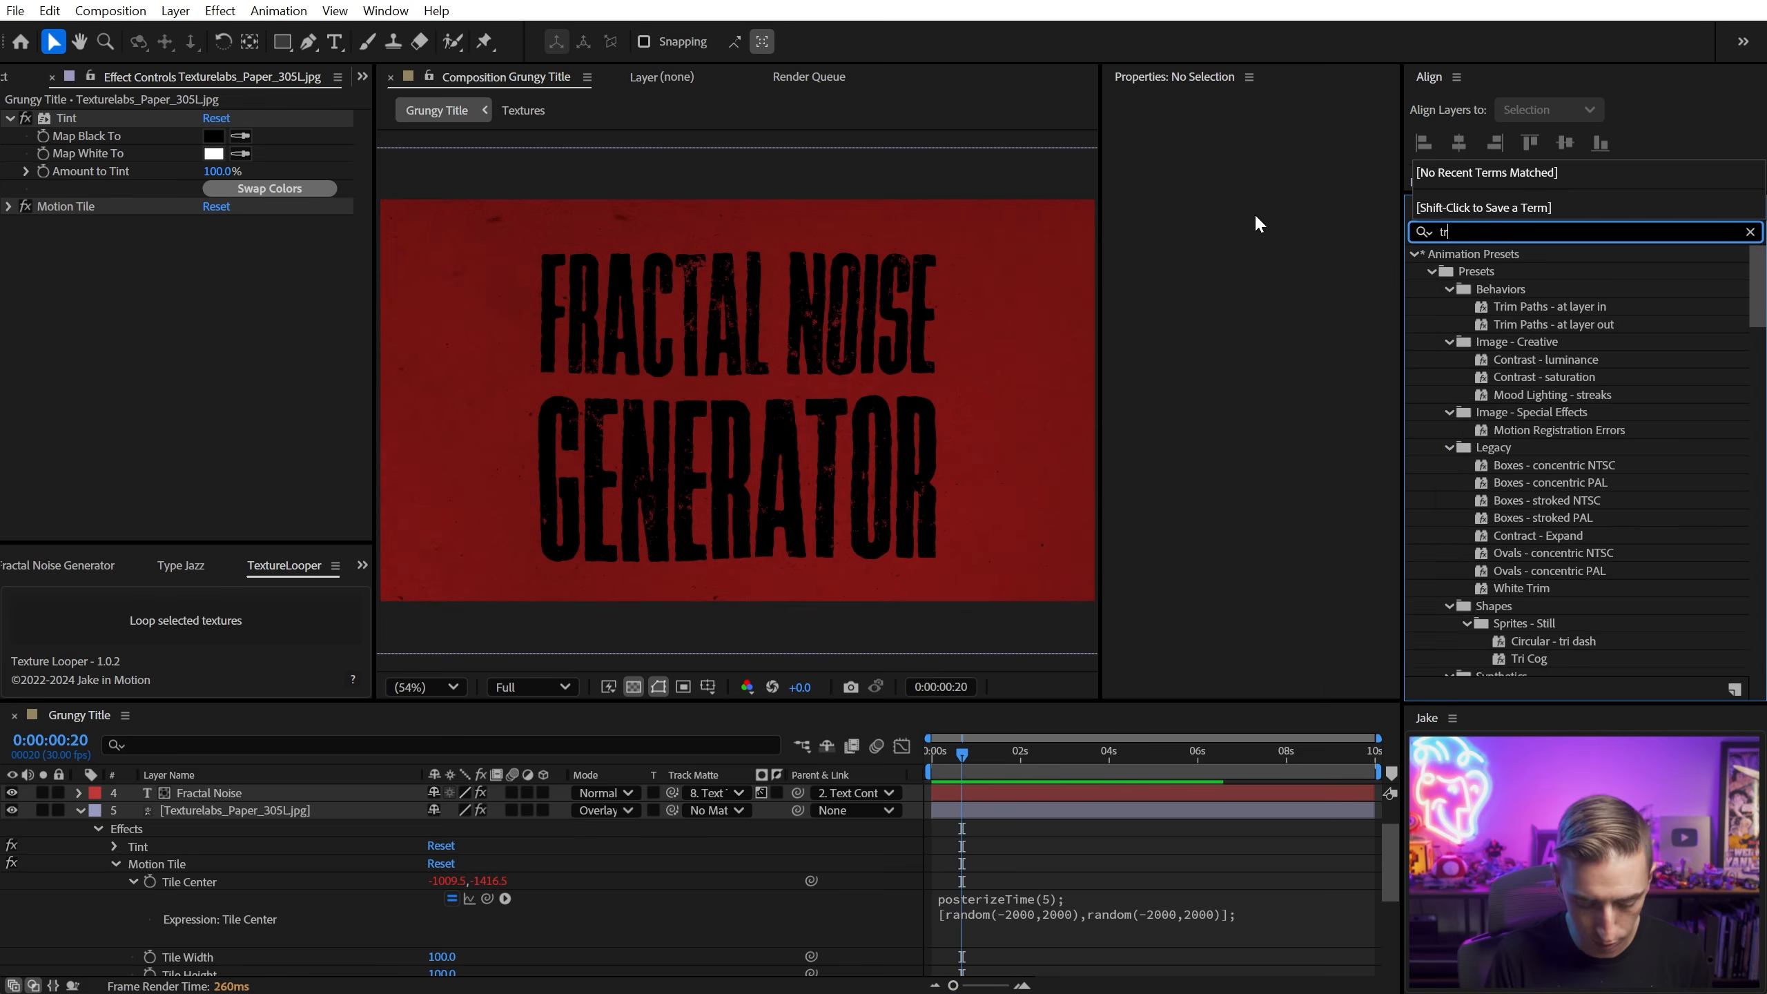
pyautogui.write('ansf')
pyautogui.moveTo(1501, 378); pyautogui.dragTo(69, 233)
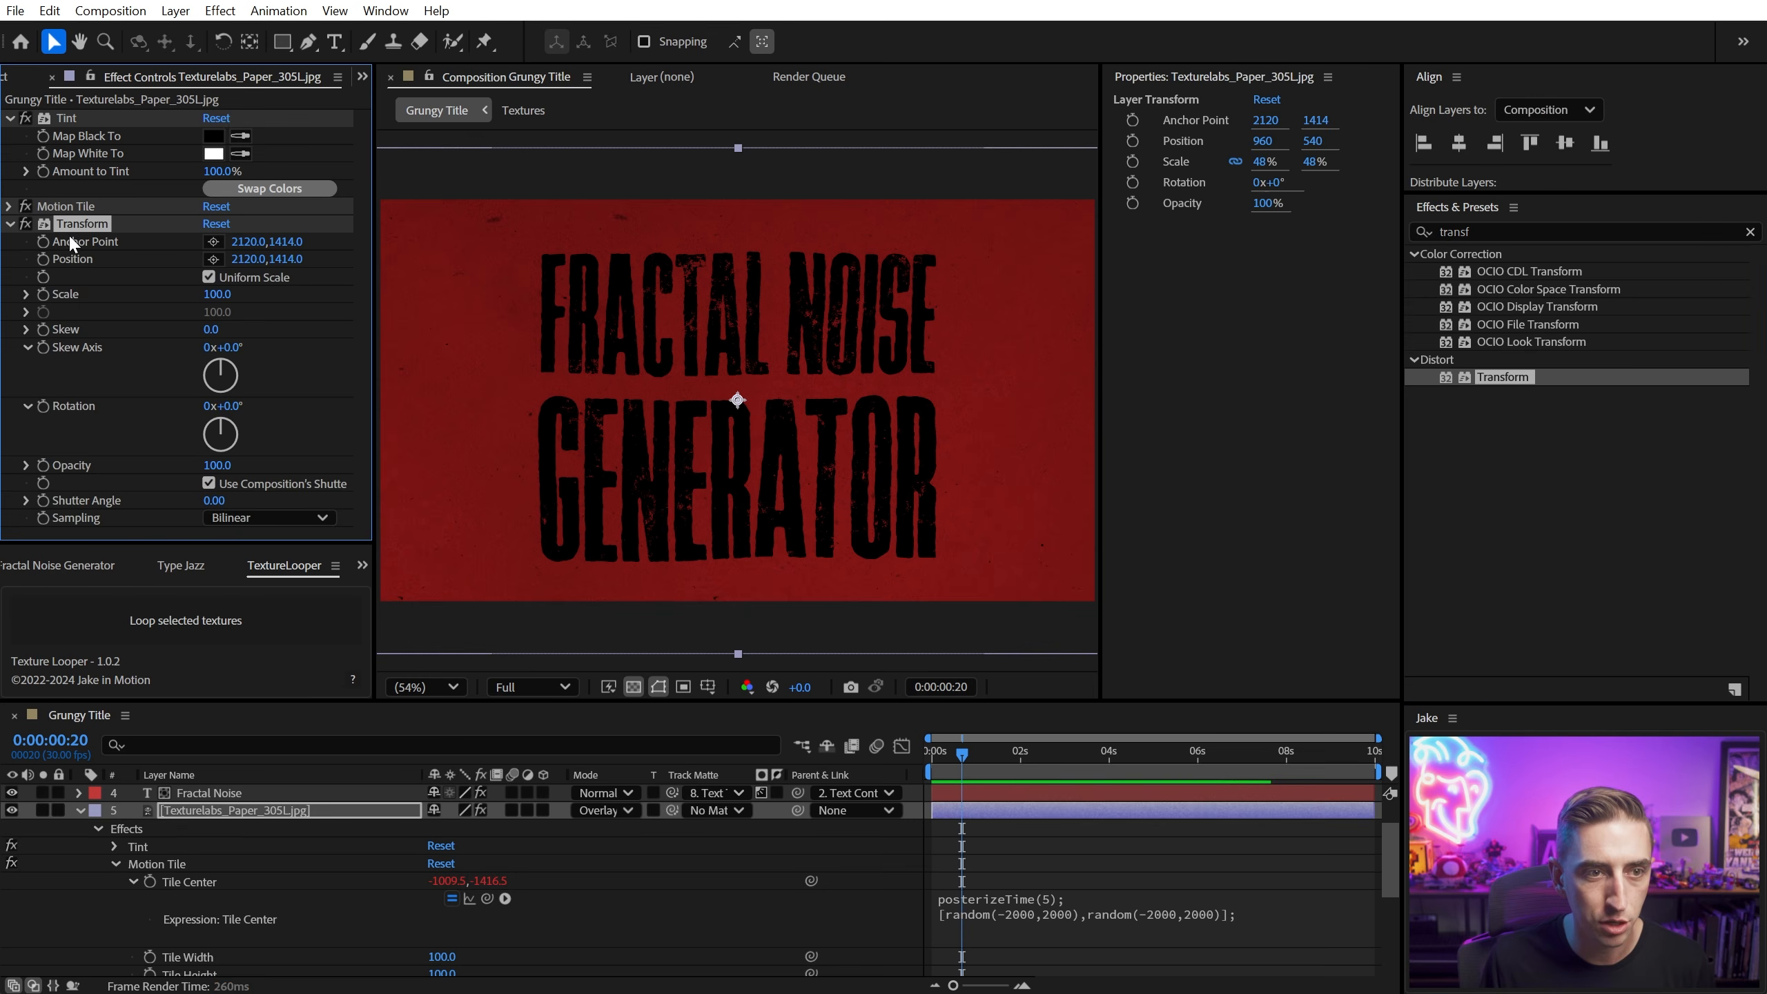
# Step: Enable an expression on the Transform effect's Rotation and fill it with a copy of the Tile Center expression
pyautogui.keyDown('alt'); pyautogui.click(43, 406); pyautogui.keyUp('alt')
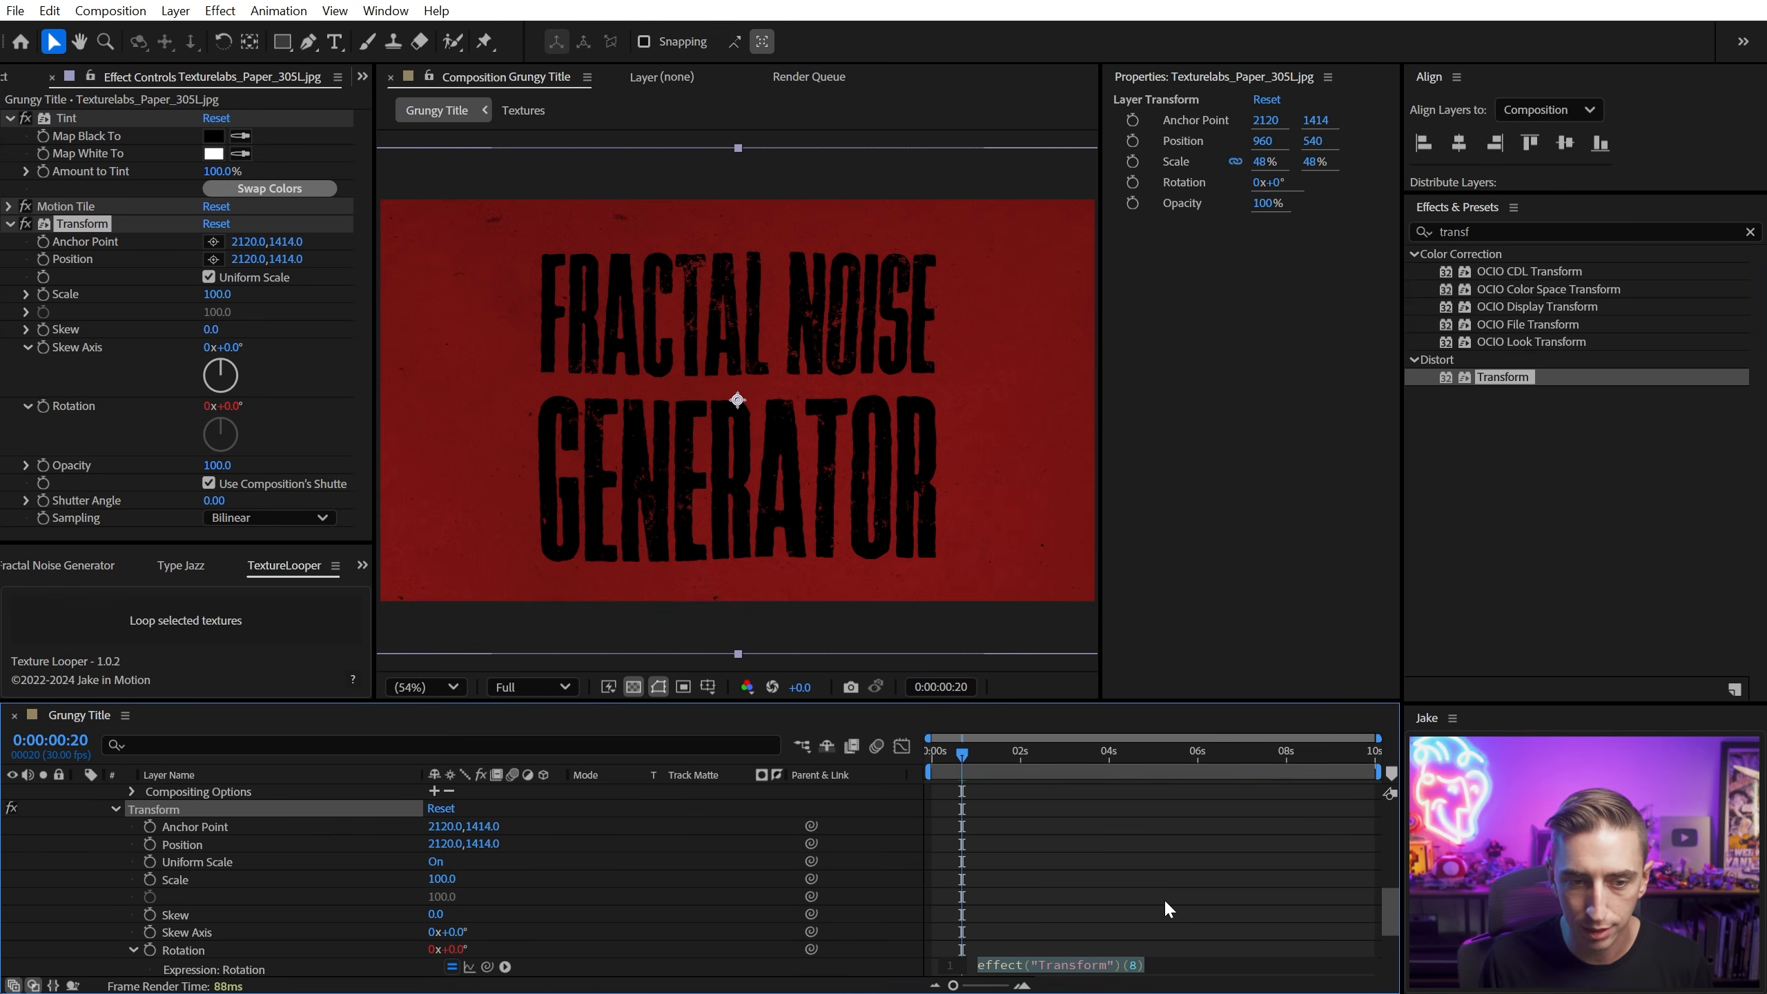
pyautogui.scroll(5, 1089, 967)
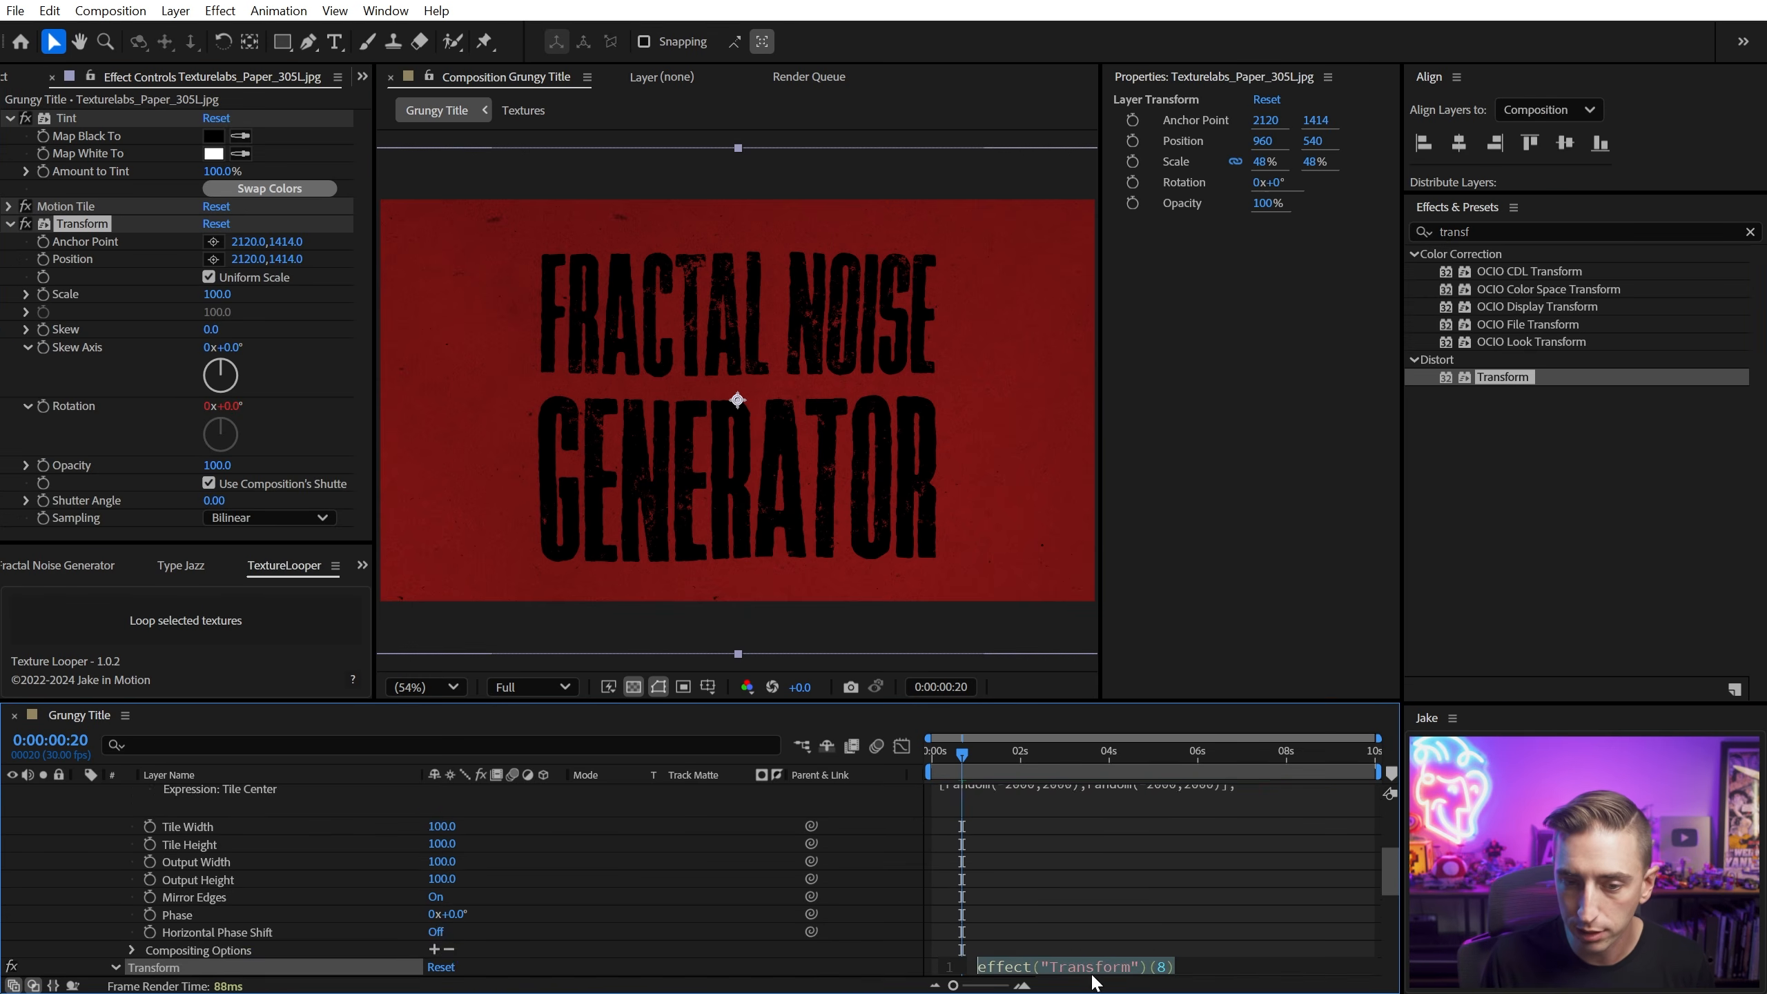
pyautogui.scroll(-2, 1091, 946)
pyautogui.click(1059, 861)
pyautogui.click(673, 889)
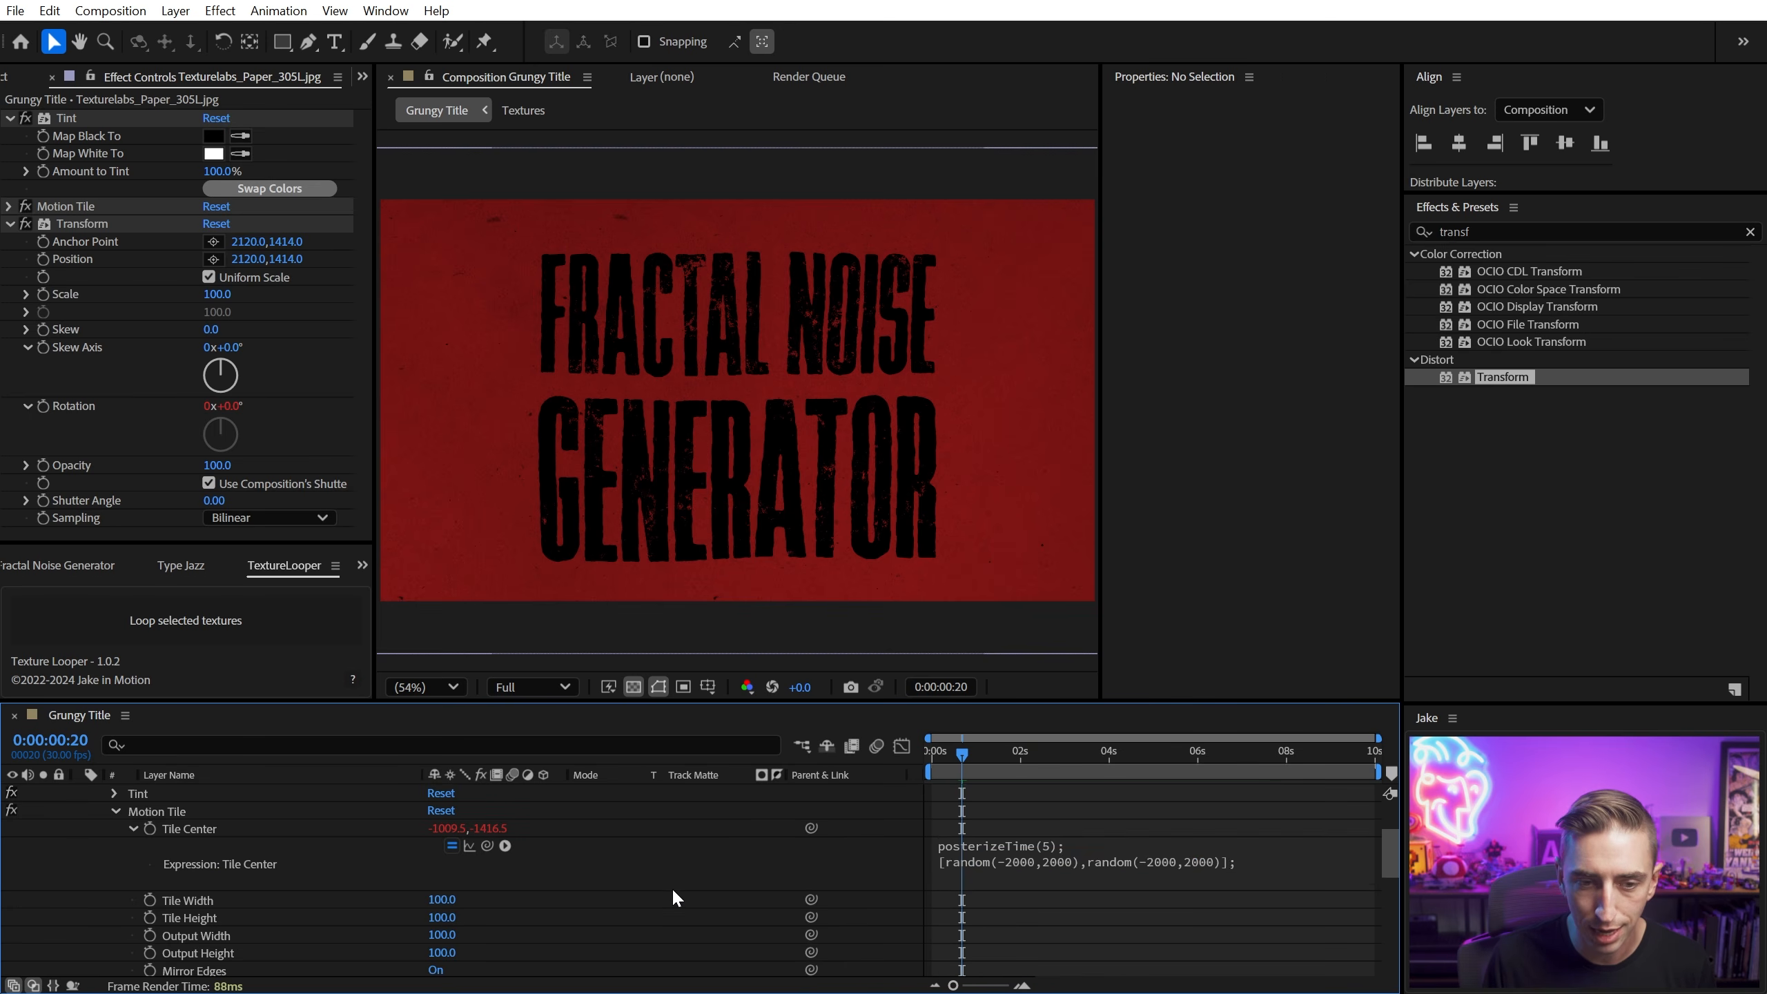
pyautogui.scroll(-4, 674, 888)
pyautogui.scroll(-3, 699, 883)
pyautogui.click(1069, 893)
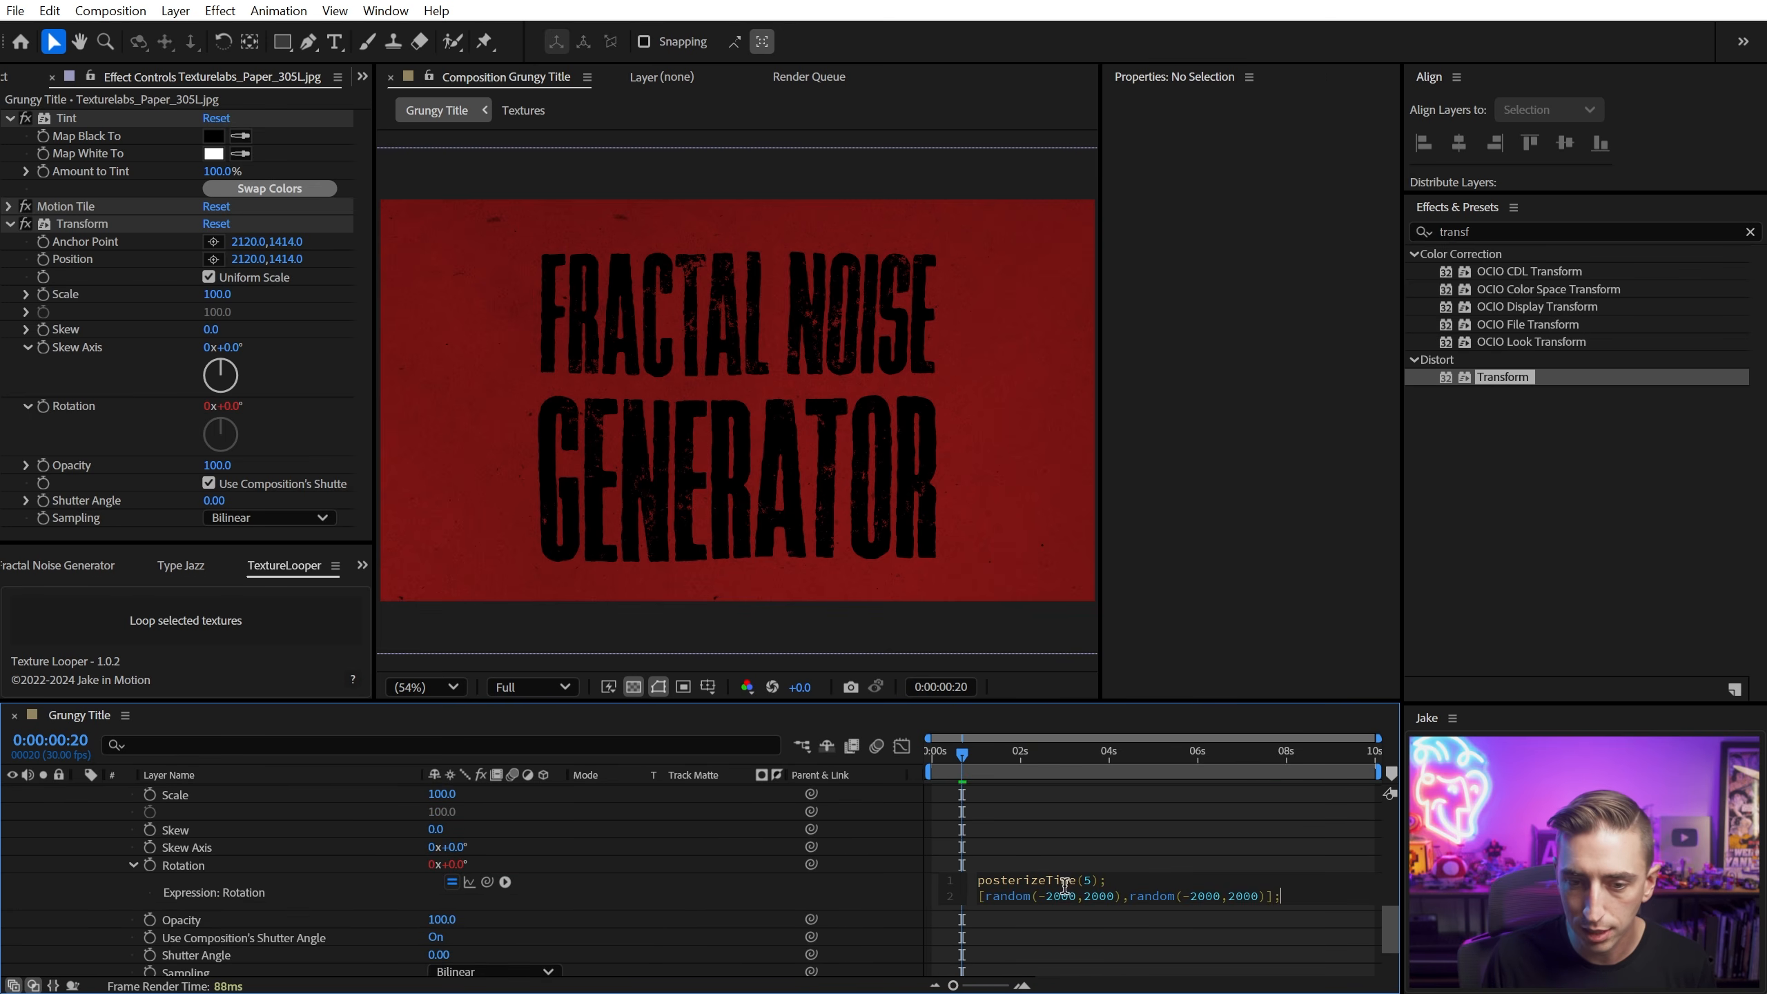
pyautogui.hotkey('ctrl', 'v')
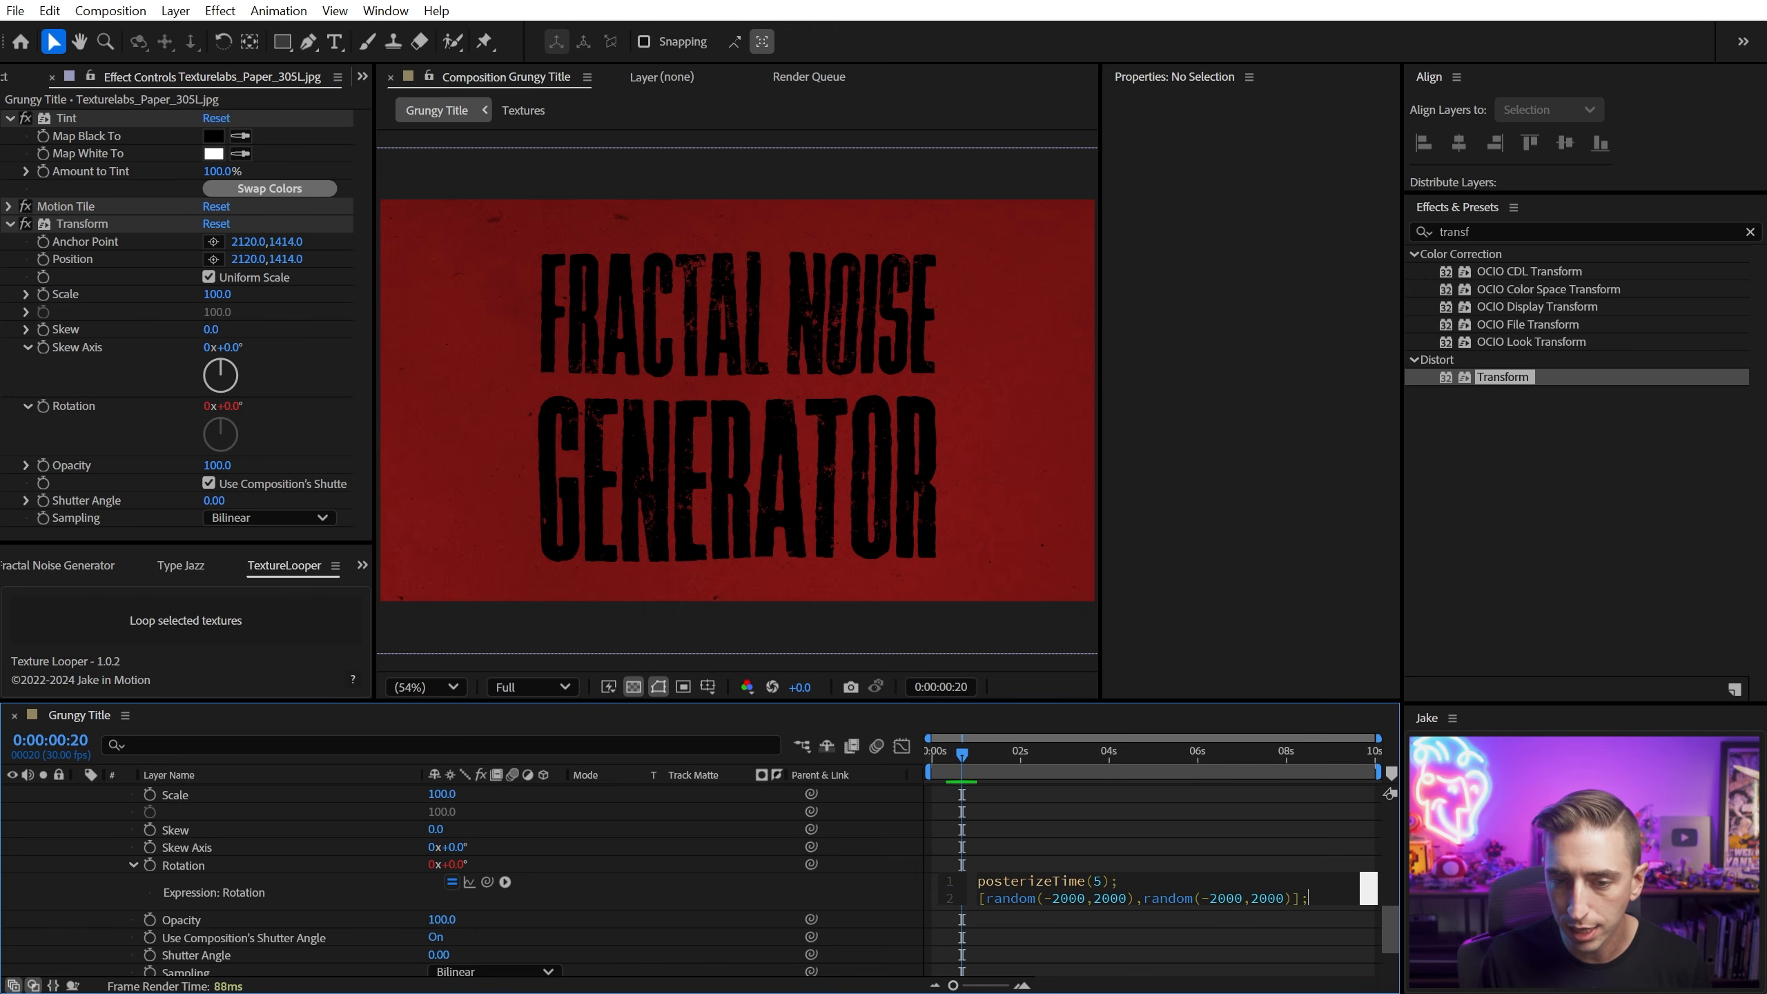
# Step: Reduce the Rotation expression's second line to random(-360,360); and preview the rotating texture
pyautogui.moveTo(1300, 898); pyautogui.dragTo(1094, 898)
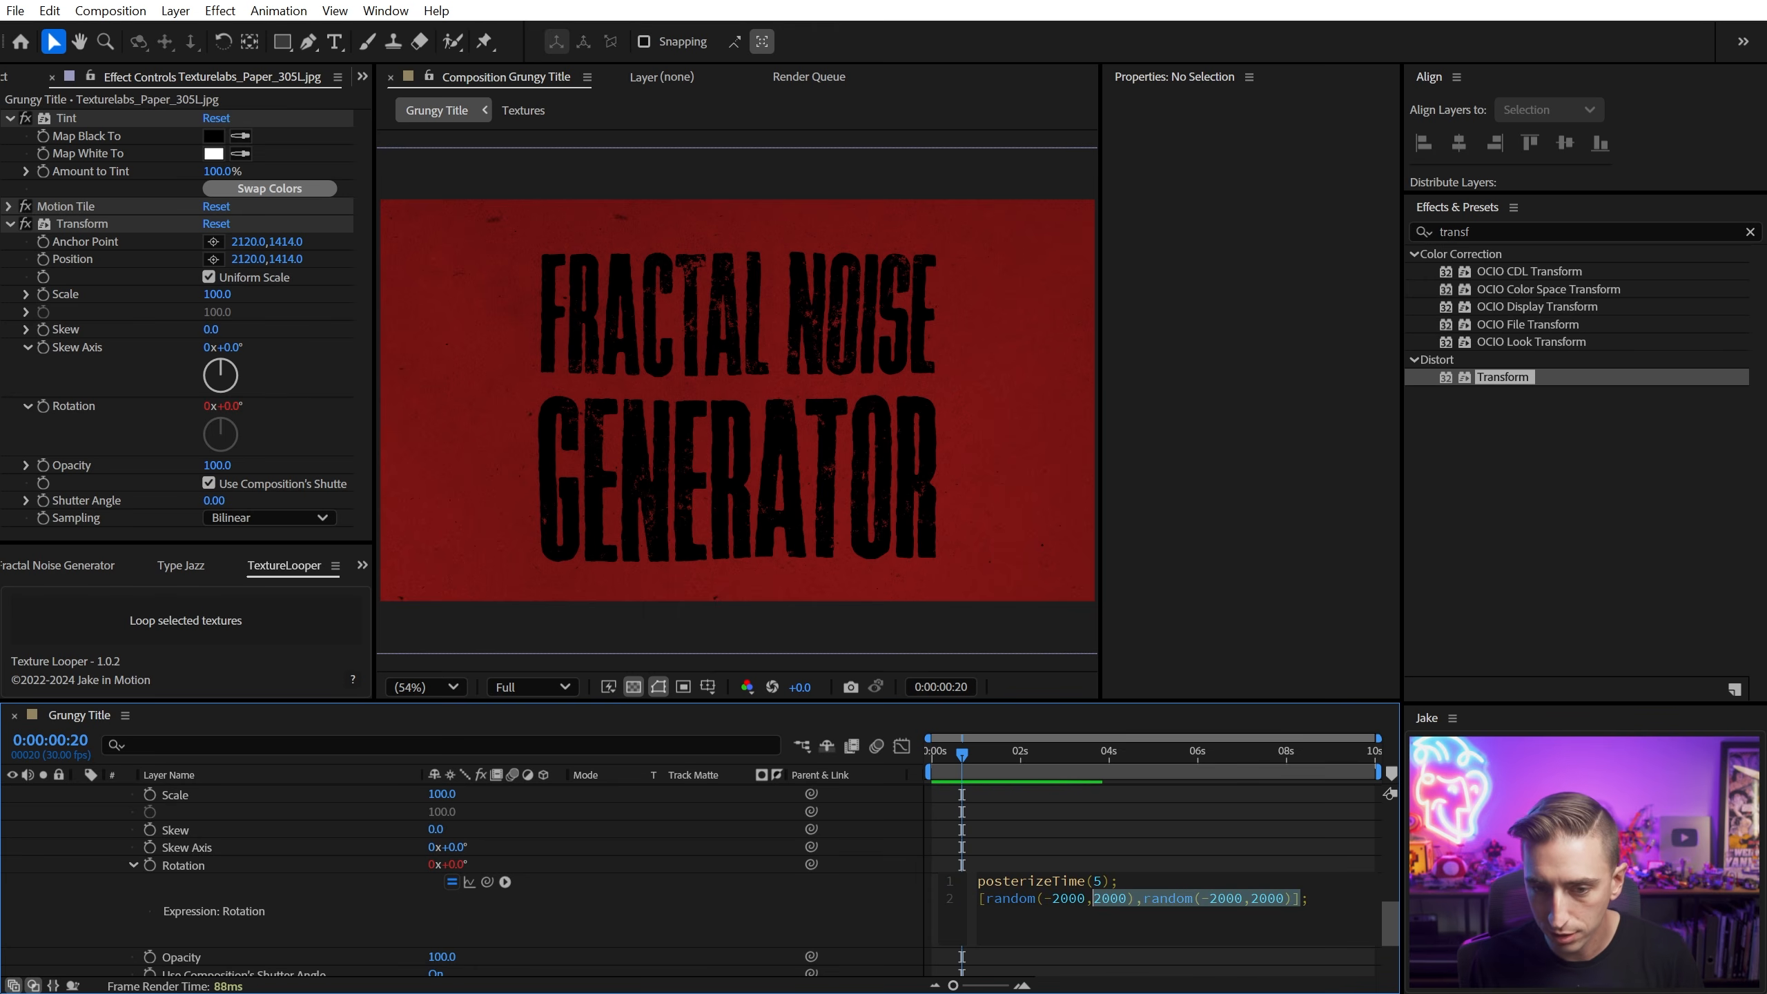
pyautogui.moveTo(1136, 914); pyautogui.dragTo(1301, 905)
pyautogui.press('BackSpace')
pyautogui.click(985, 899)
pyautogui.press('BackSpace')
pyautogui.doubleClick(1067, 903)
pyautogui.write('360,360);')
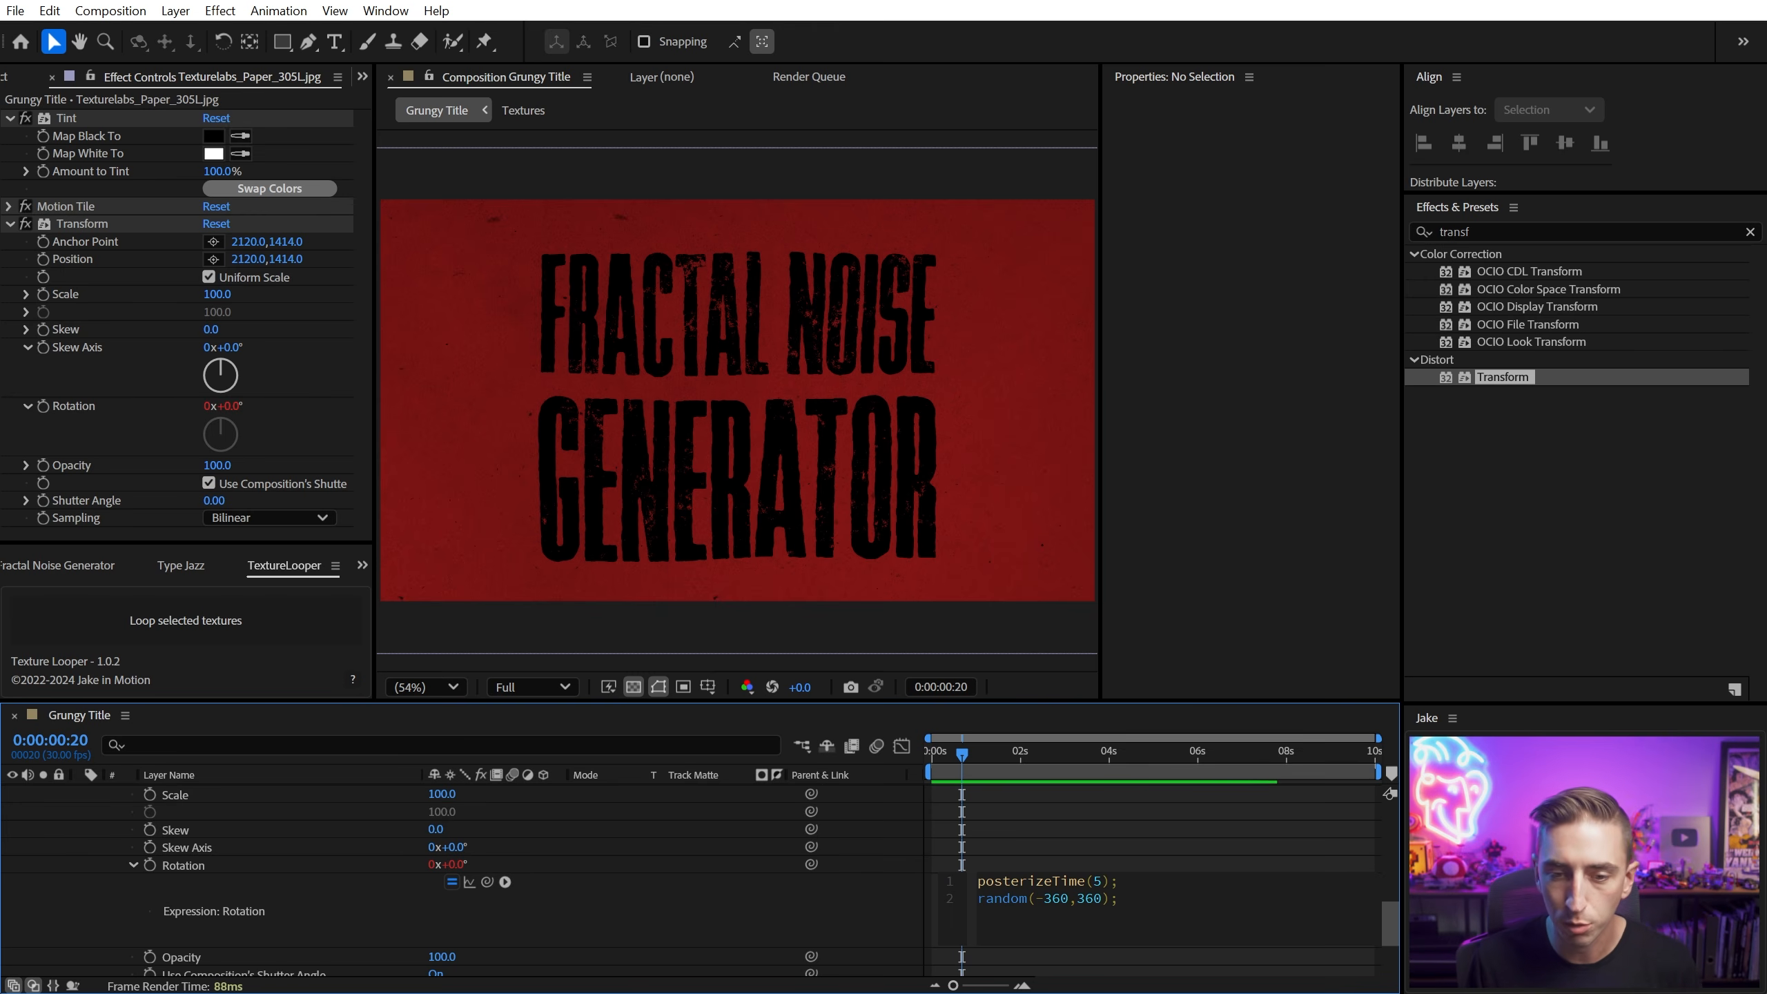
pyautogui.click(798, 886)
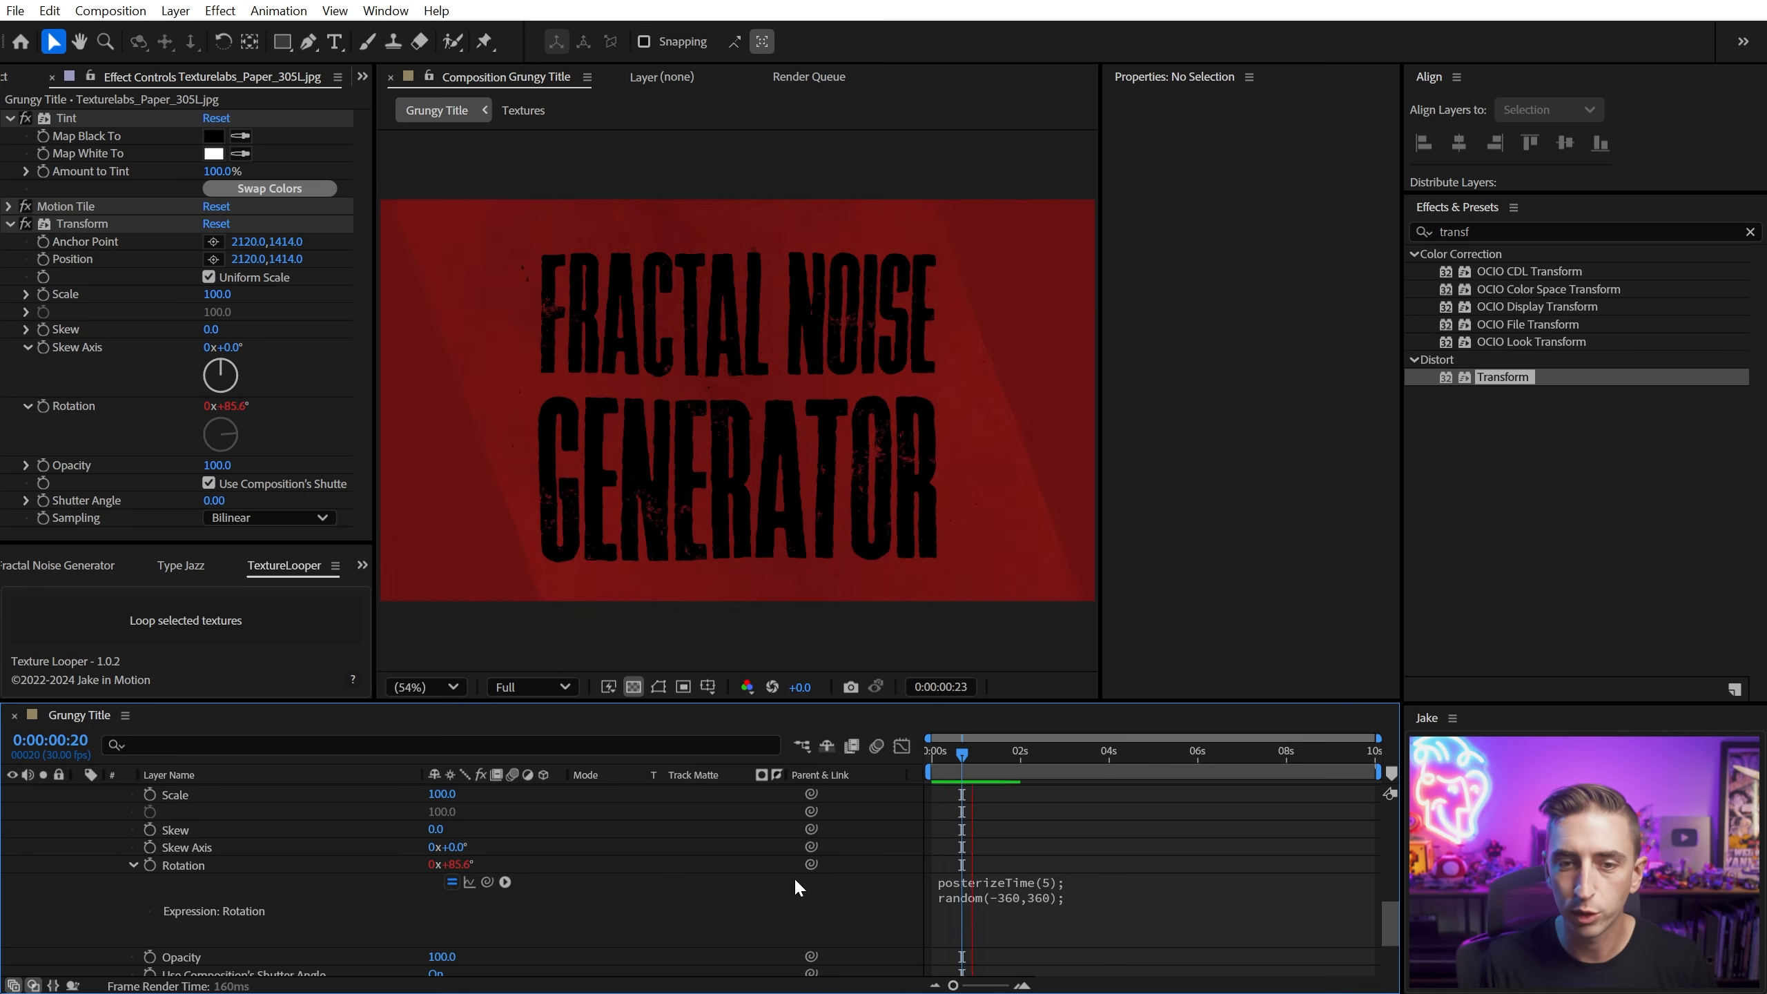
pyautogui.press('space')
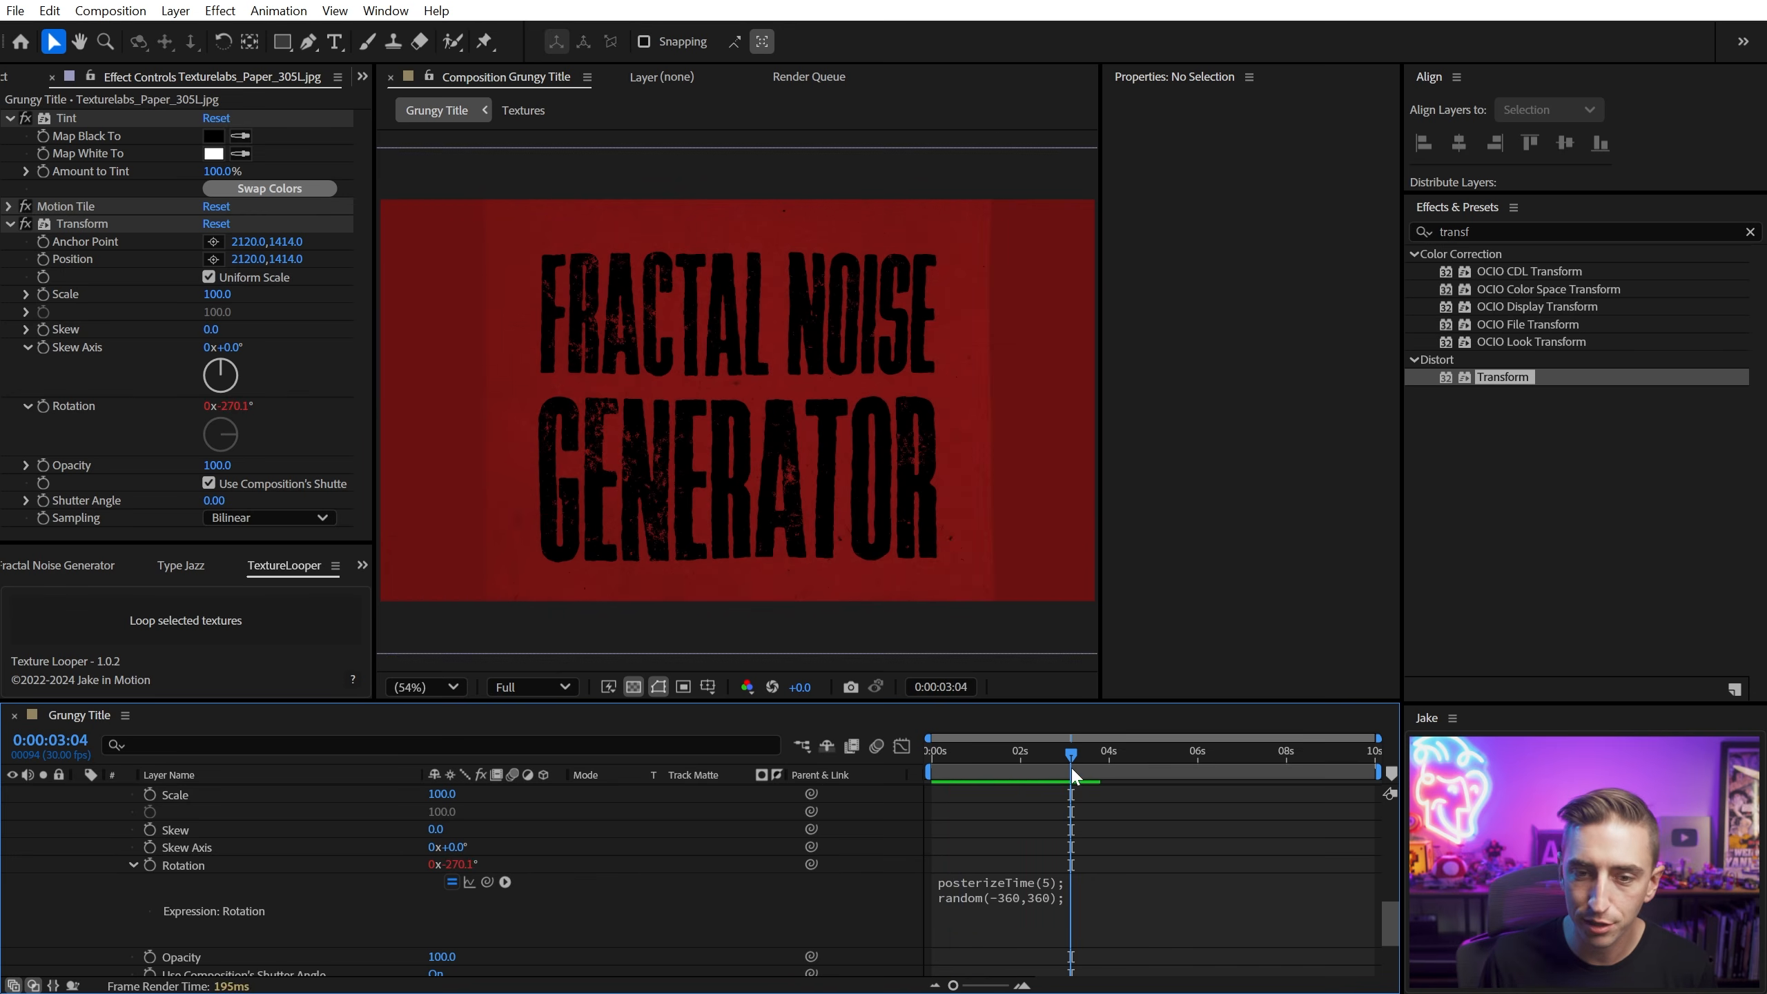
# Step: Expand the Motion Tile effect and set its Output Width to 110
pyautogui.click(9, 207)
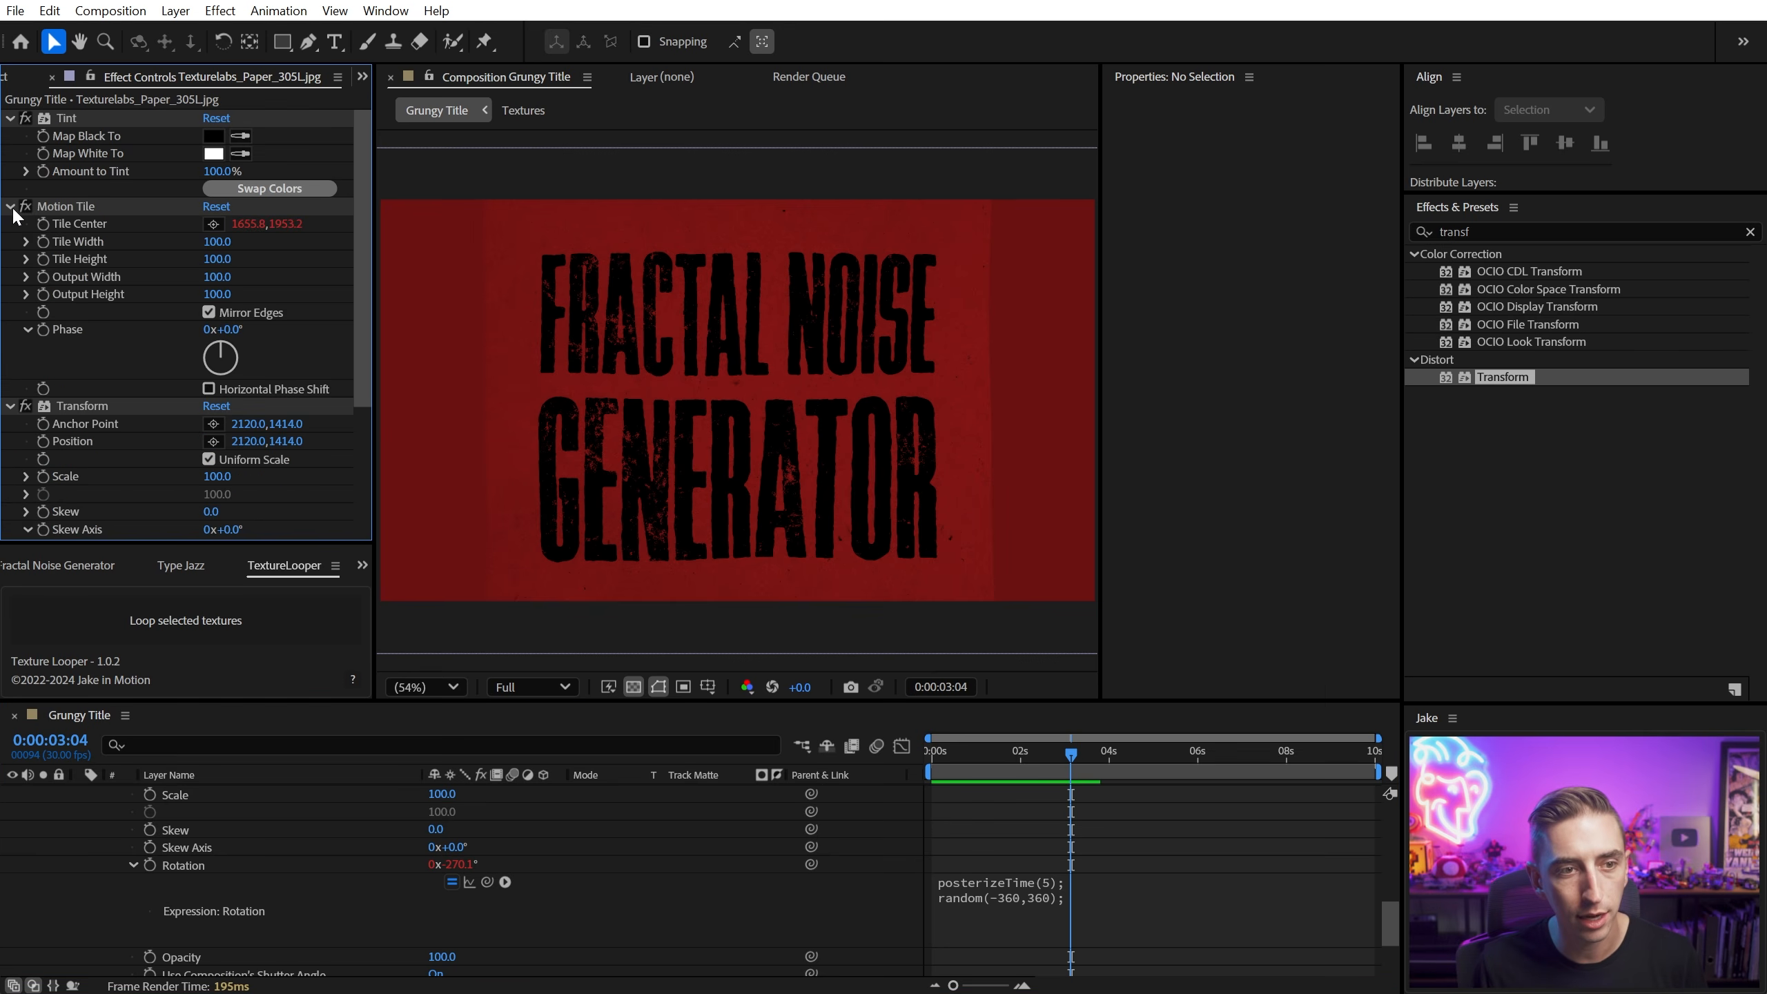
pyautogui.click(214, 278)
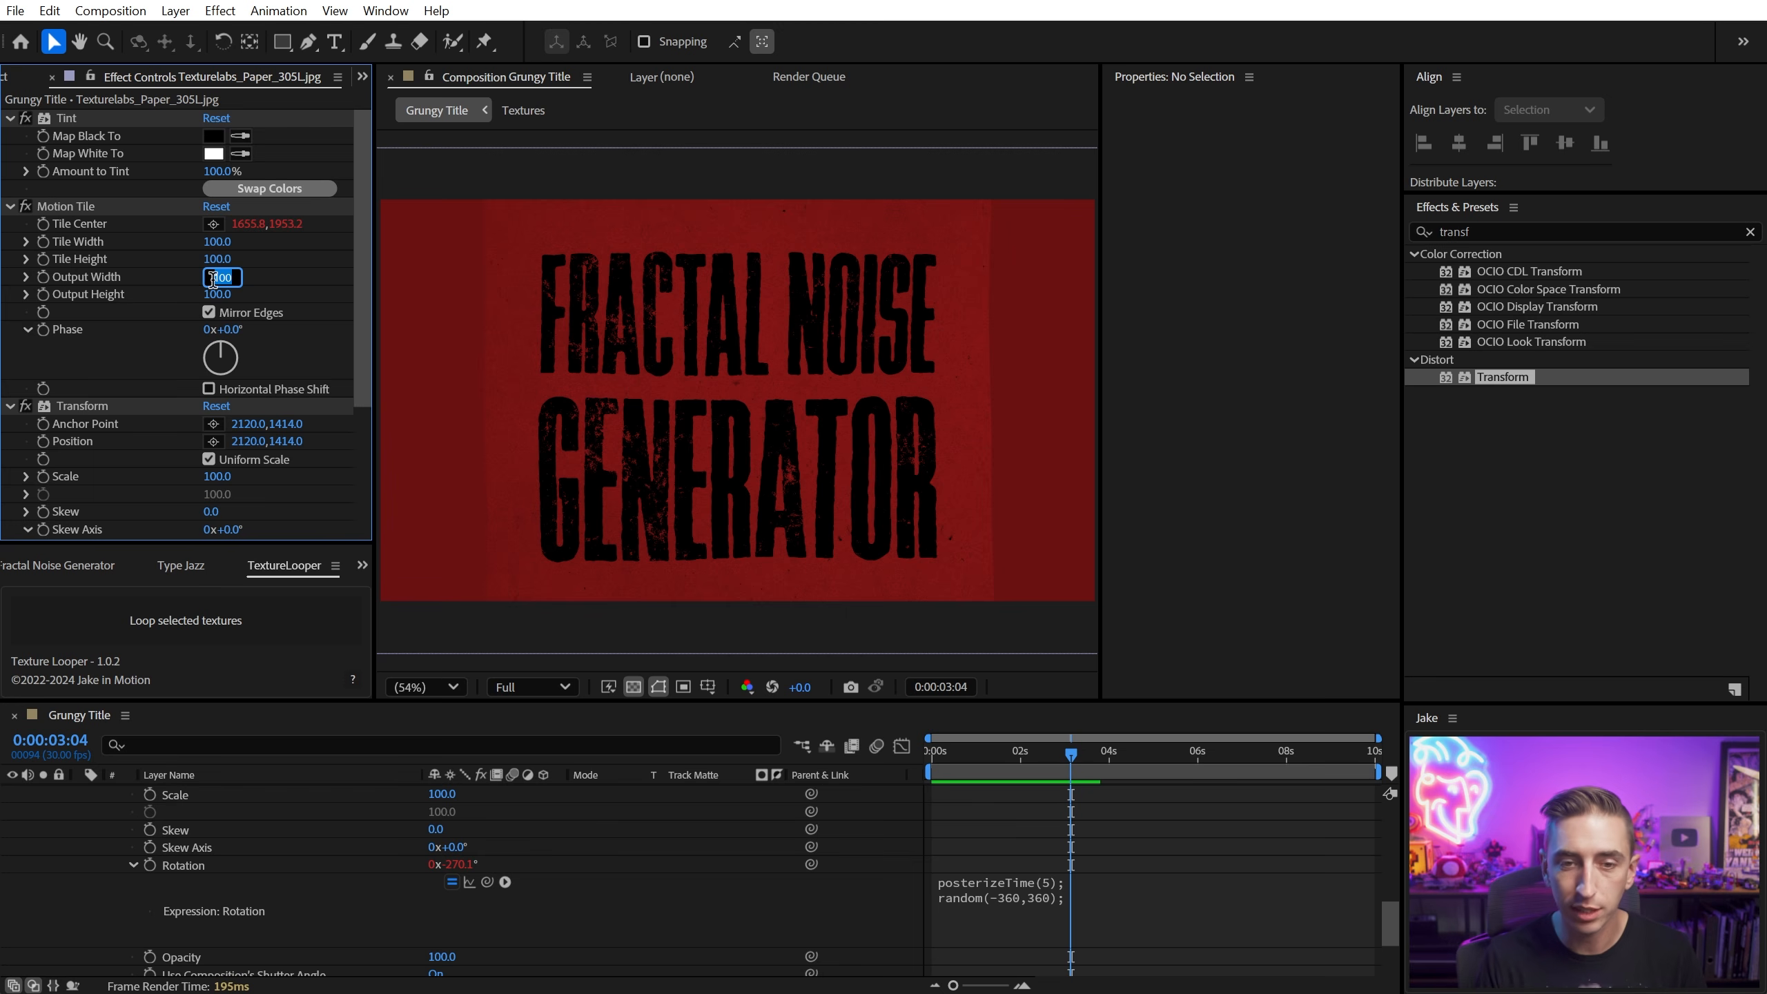
pyautogui.write('140')
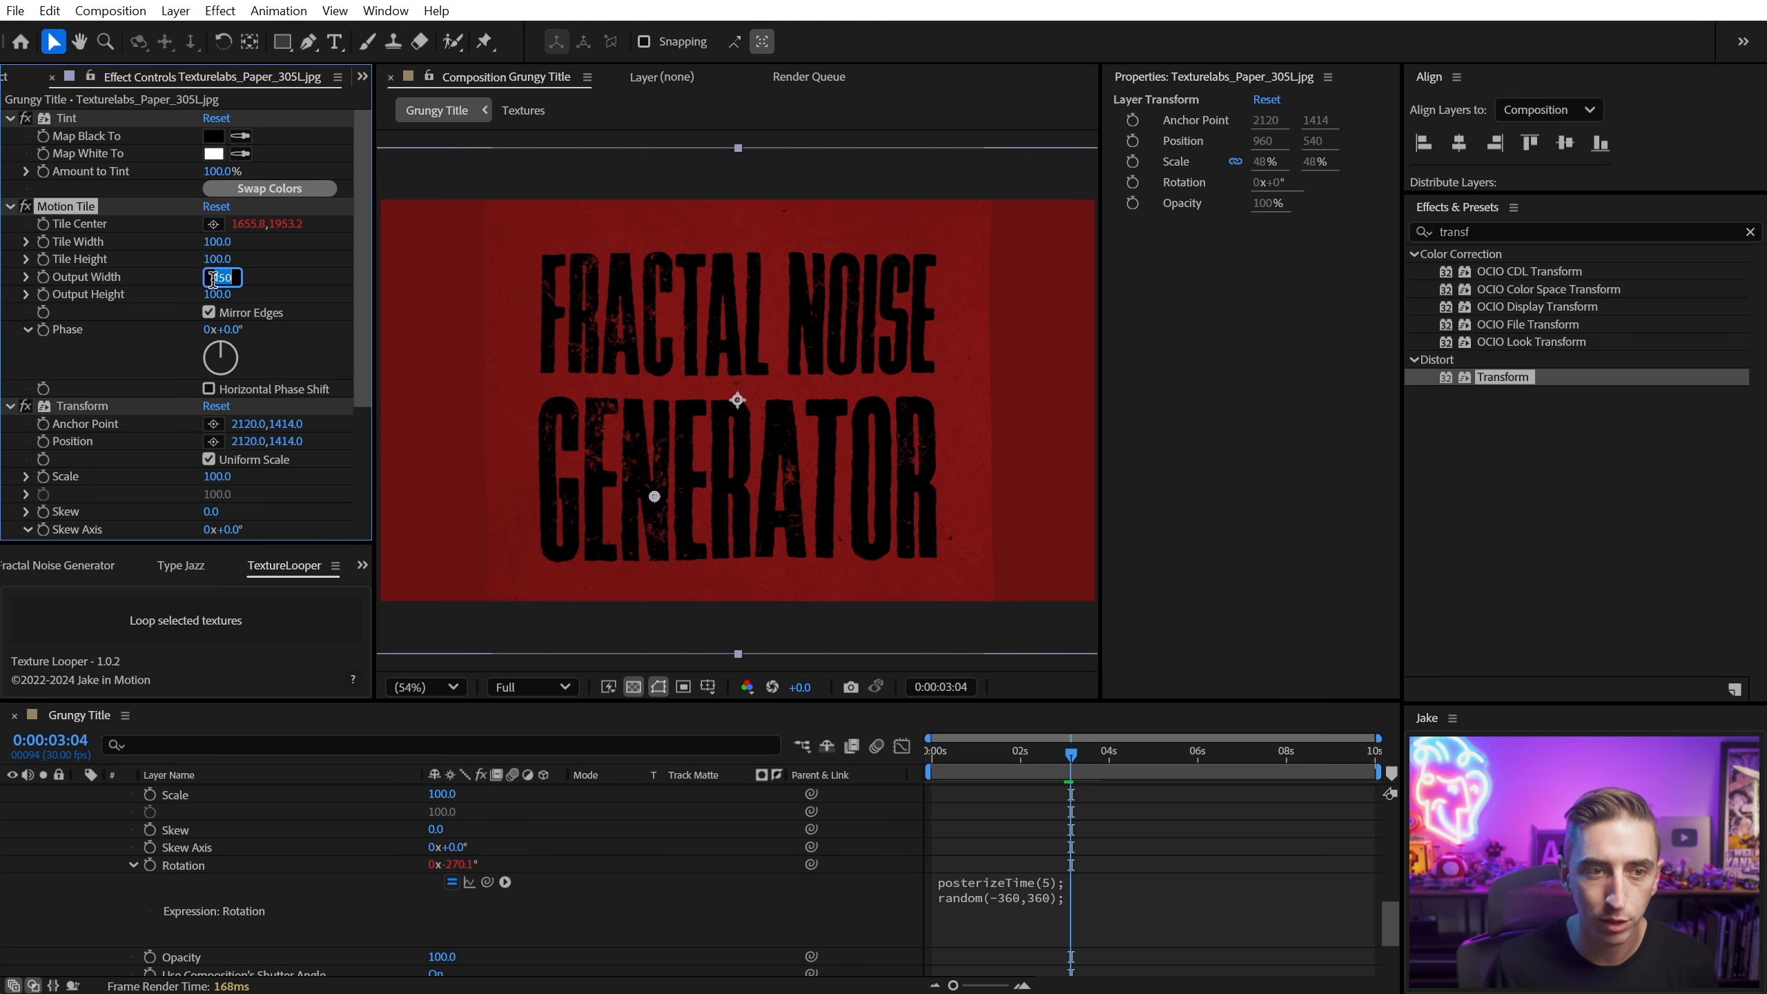
pyautogui.hotkey('shift', 'Down')
pyautogui.hotkey('shift', 'Down')
pyautogui.hotkey('shift', 'Down')
pyautogui.hotkey('shift', 'Down')
# Step: Set Motion Tile's Output Height to 150 and its Output Width to 120
pyautogui.click(219, 295)
pyautogui.hotkey('shift', 'Up')
pyautogui.hotkey('shift', 'Up')
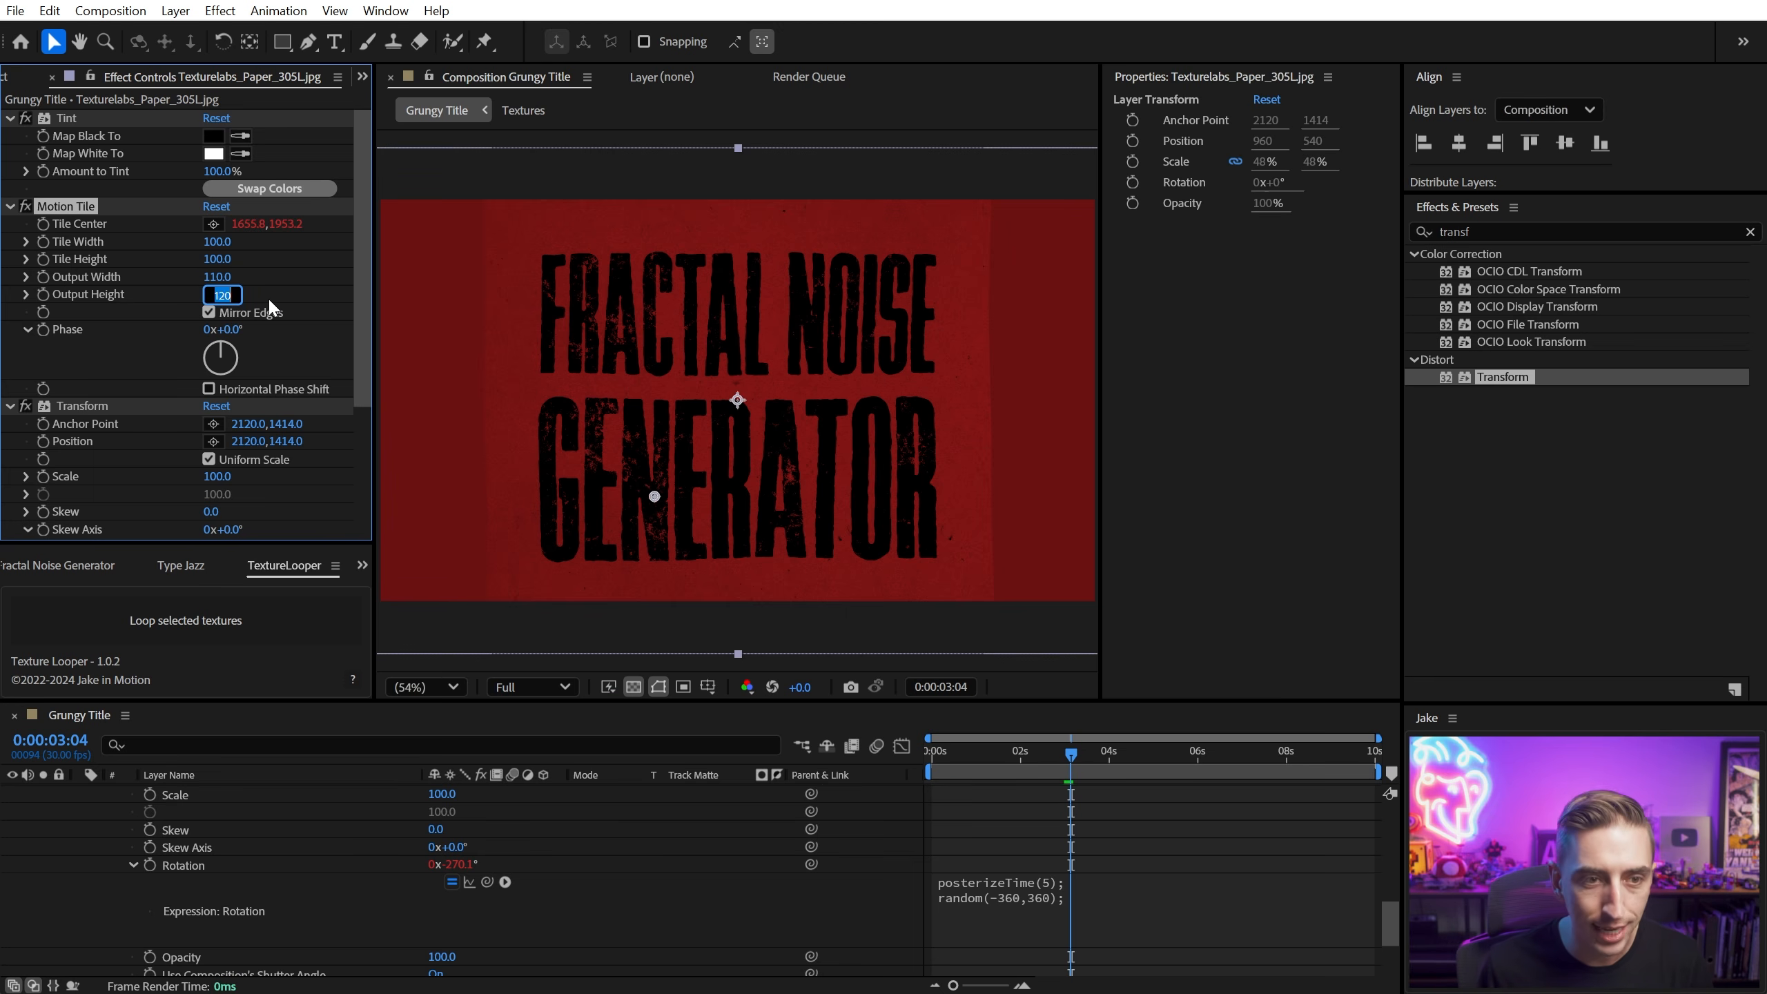
pyautogui.hotkey('shift', 'Up')
pyautogui.hotkey('shift', 'Up')
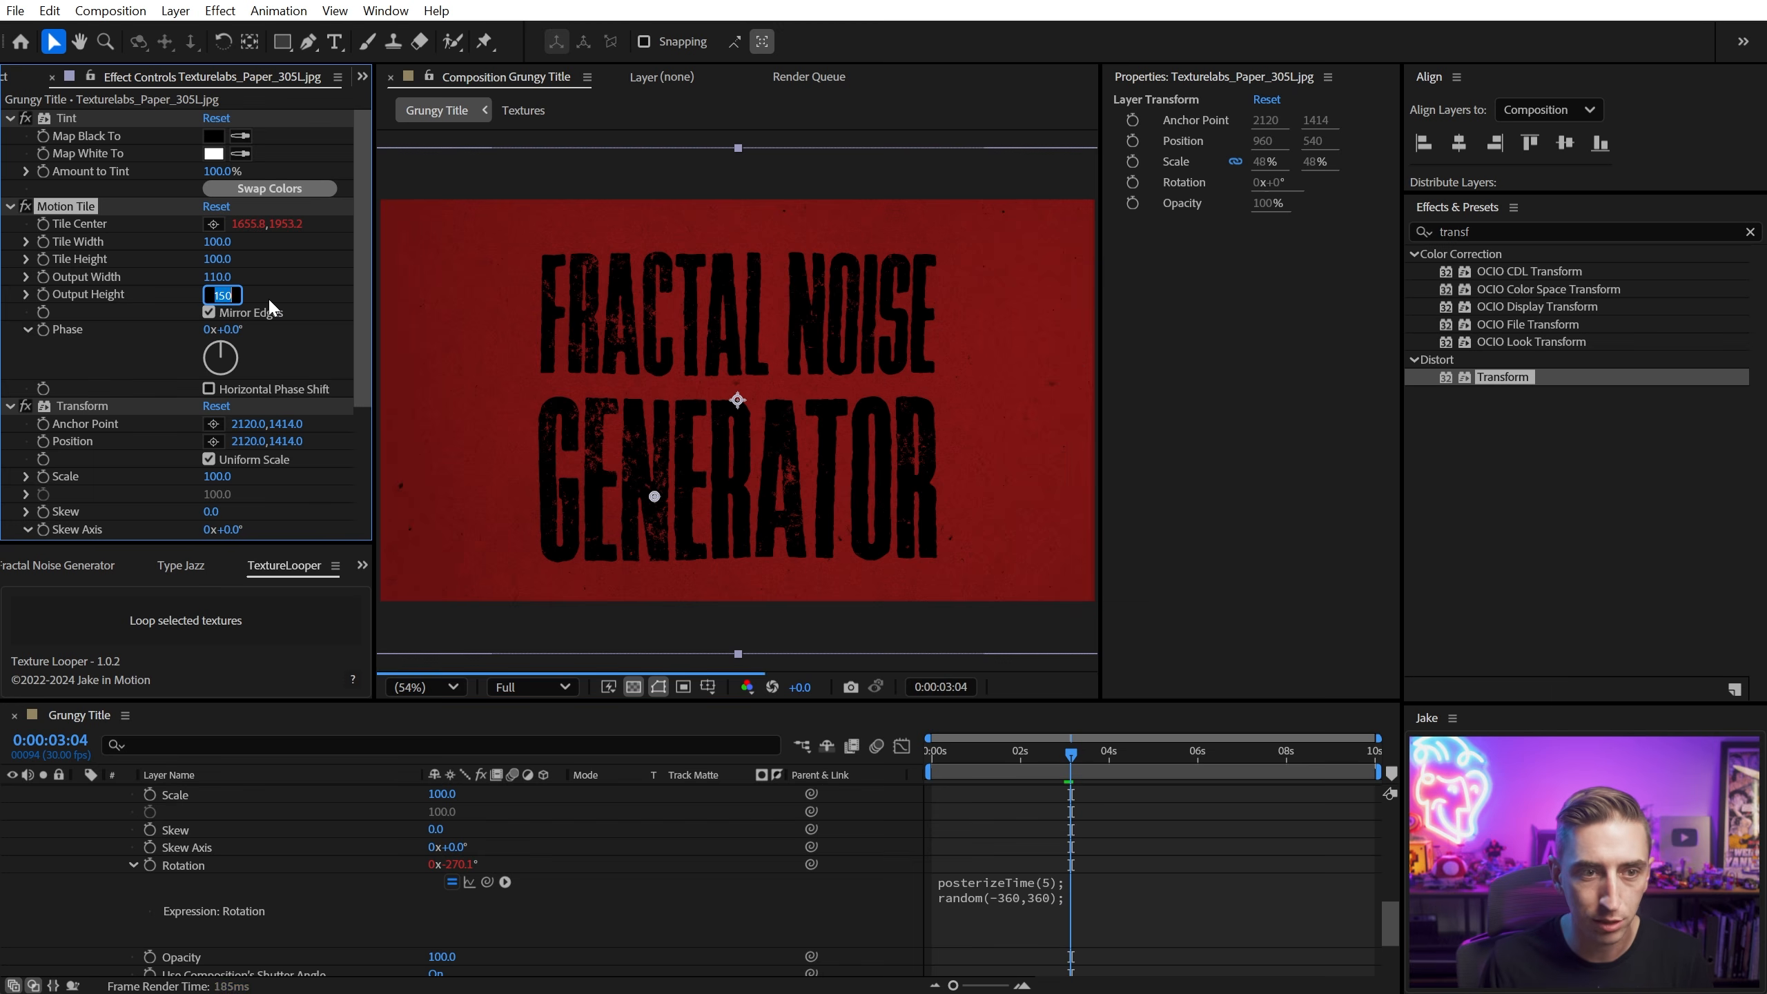
pyautogui.press('Return')
pyautogui.click(312, 280)
# Step: At 0:00:02:11, add Levels to the paper texture layer with Input Black 96, Input White 175 and Gamma 1.66
pyautogui.moveTo(1072, 752)
pyautogui.mouseDown()
pyautogui.moveTo(935, 752)
pyautogui.moveTo(1041, 735)
pyautogui.mouseUp()
pyautogui.press('u')
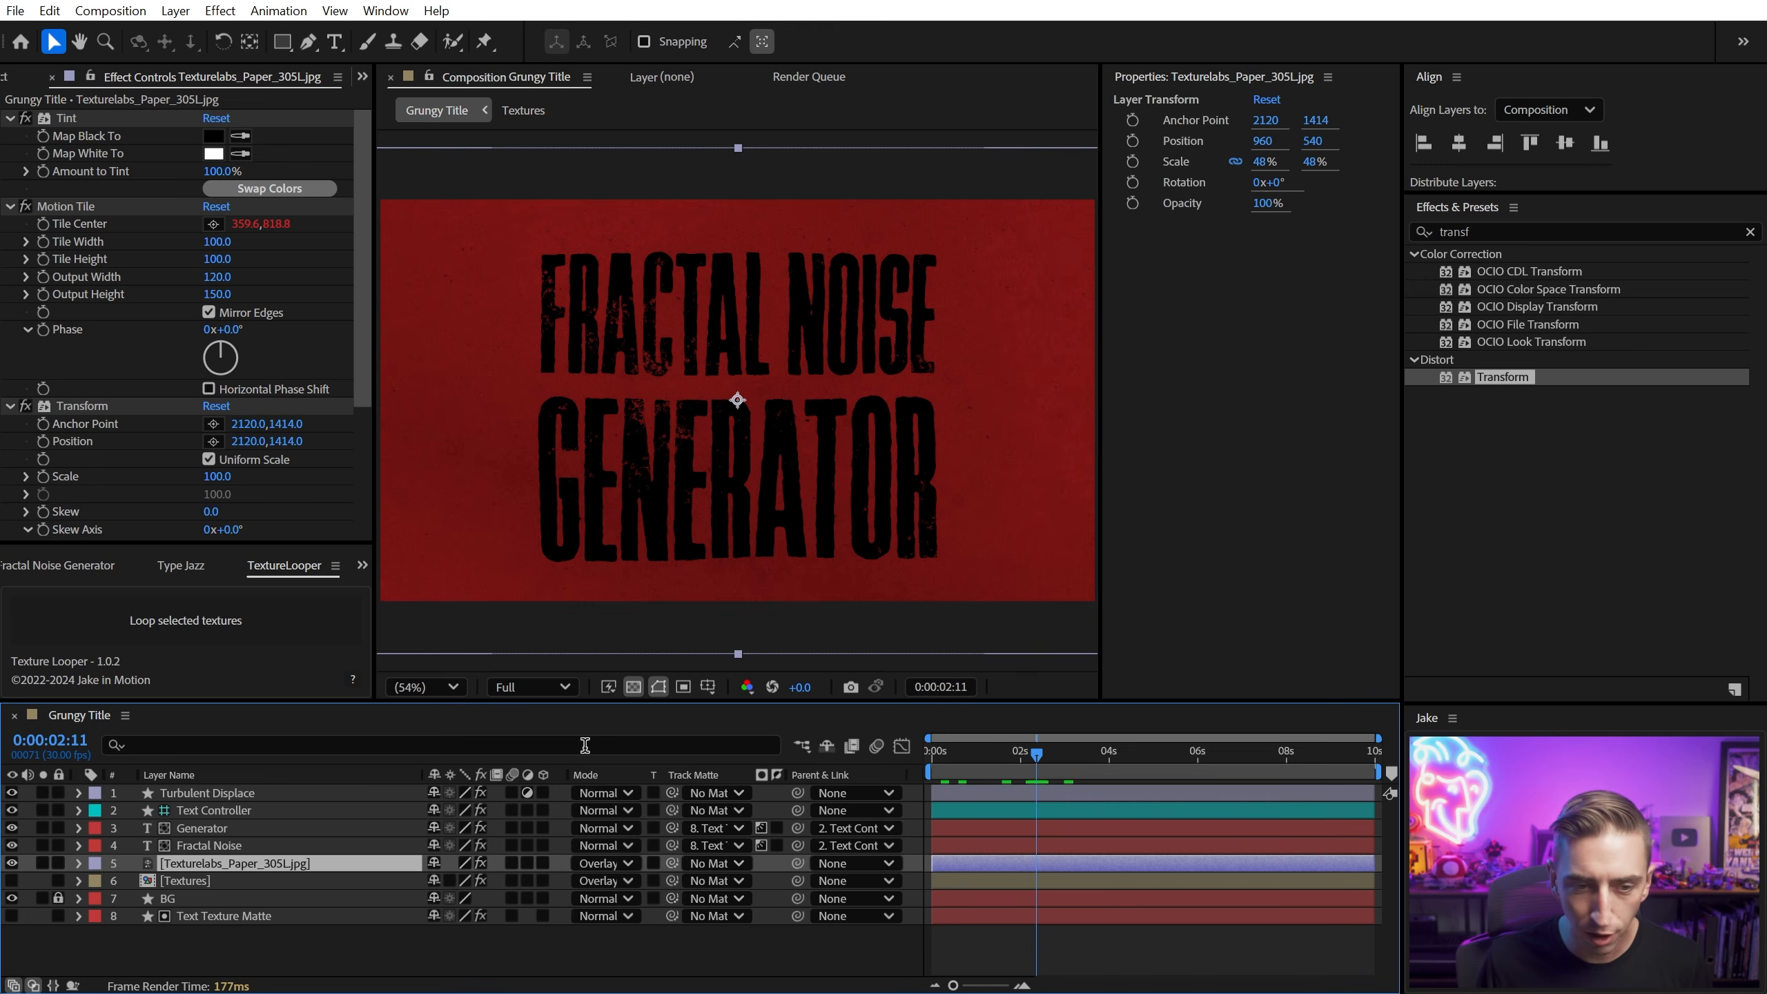
pyautogui.click(1537, 231)
pyautogui.write('levels')
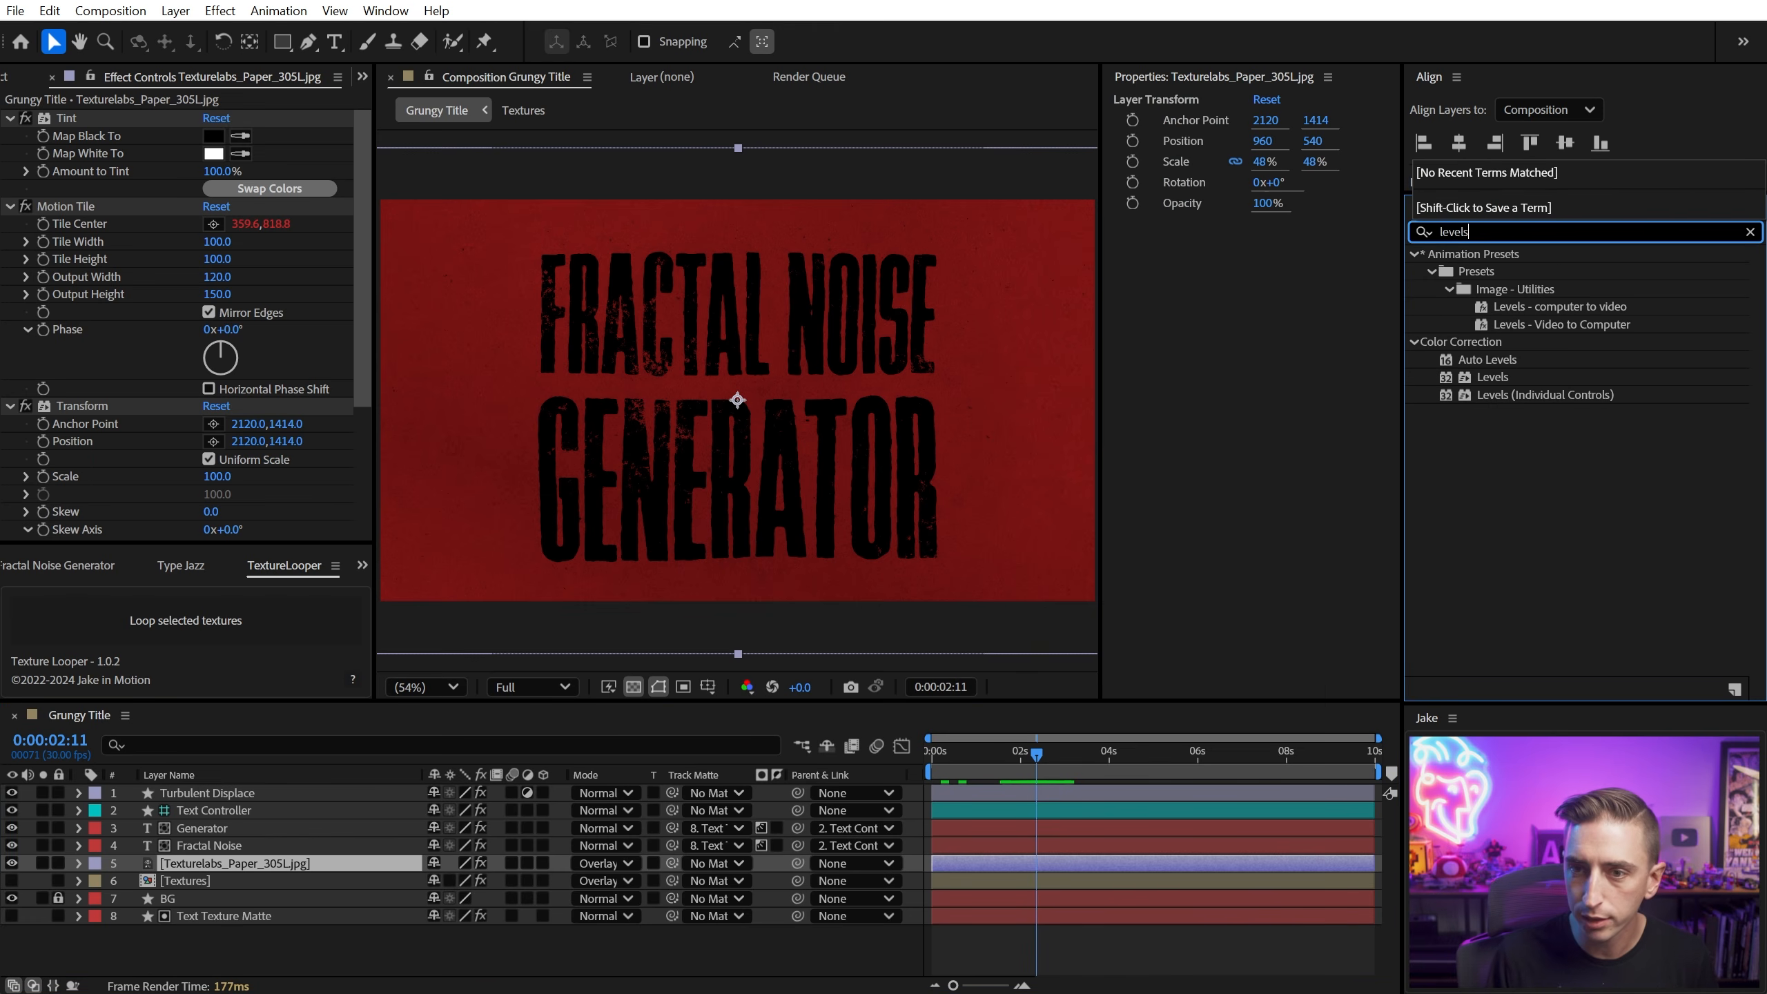
pyautogui.doubleClick(1480, 379)
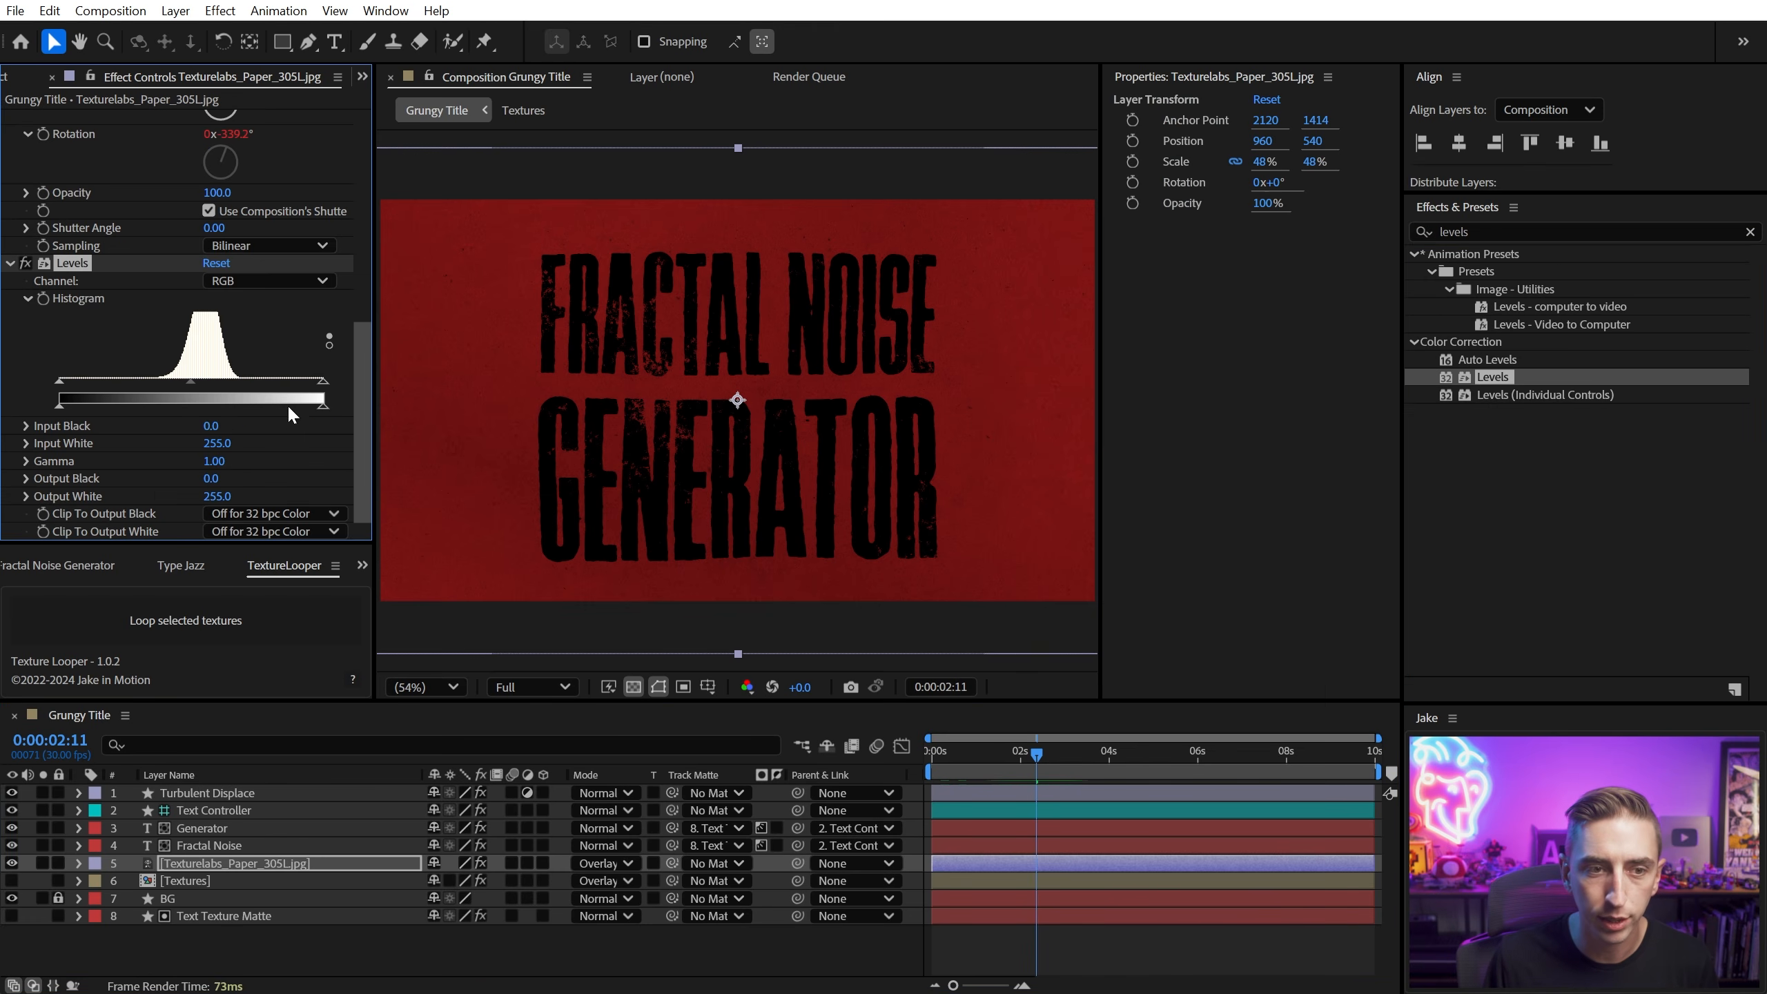
pyautogui.moveTo(323, 381); pyautogui.dragTo(240, 382)
pyautogui.moveTo(60, 382); pyautogui.dragTo(185, 385)
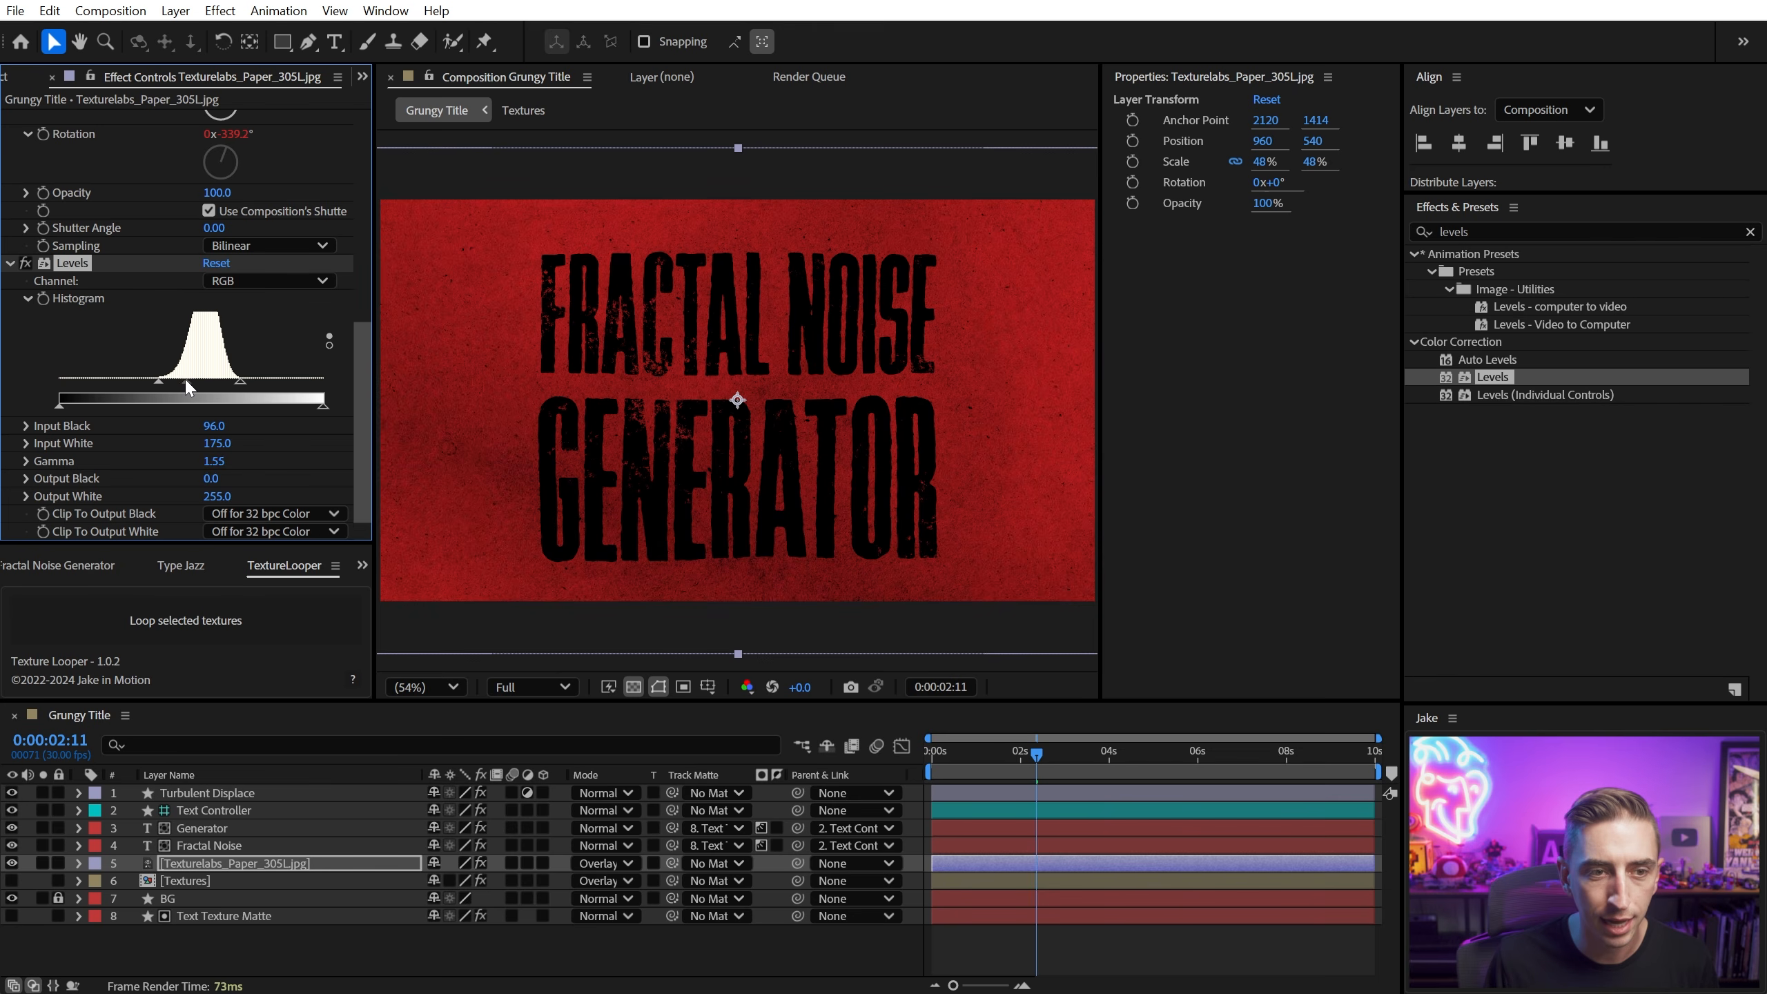
# Step: Set the paper texture layer's opacity to 35% and collapse the layers' properties in the timeline
pyautogui.press('t')
pyautogui.click(446, 880)
pyautogui.write('35')
pyautogui.press('Return')
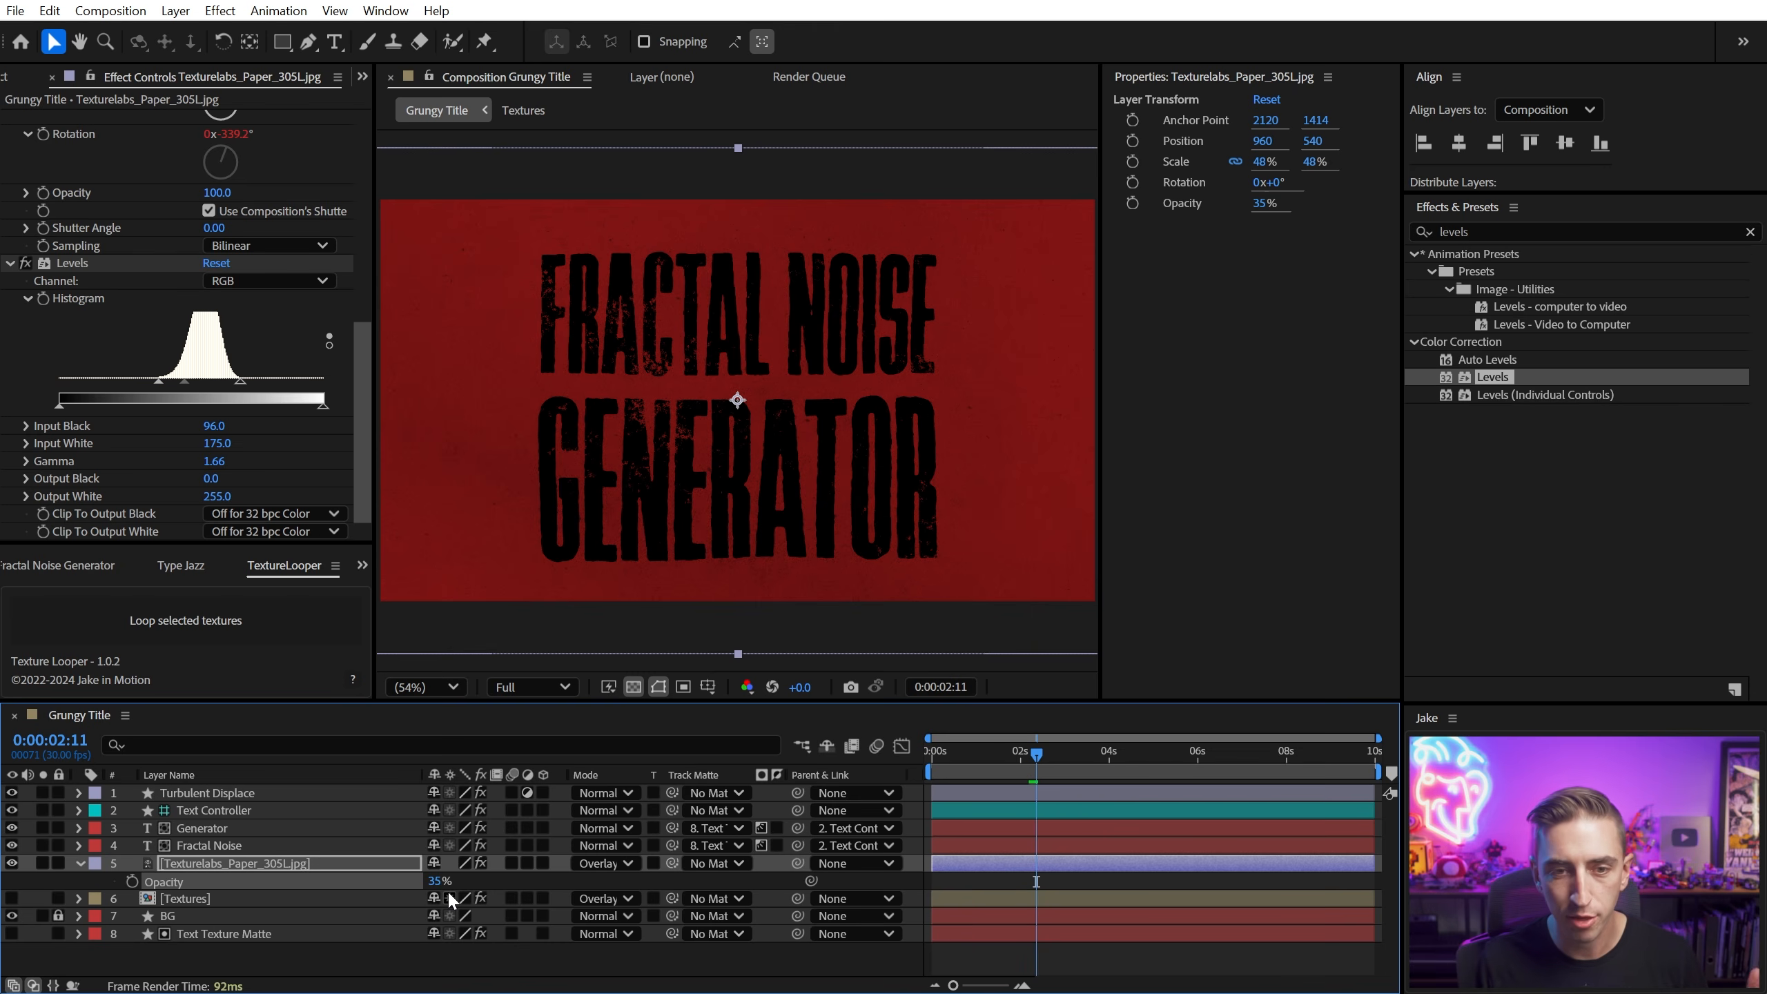
pyautogui.press('e')
pyautogui.click(988, 881)
pyautogui.press('e')
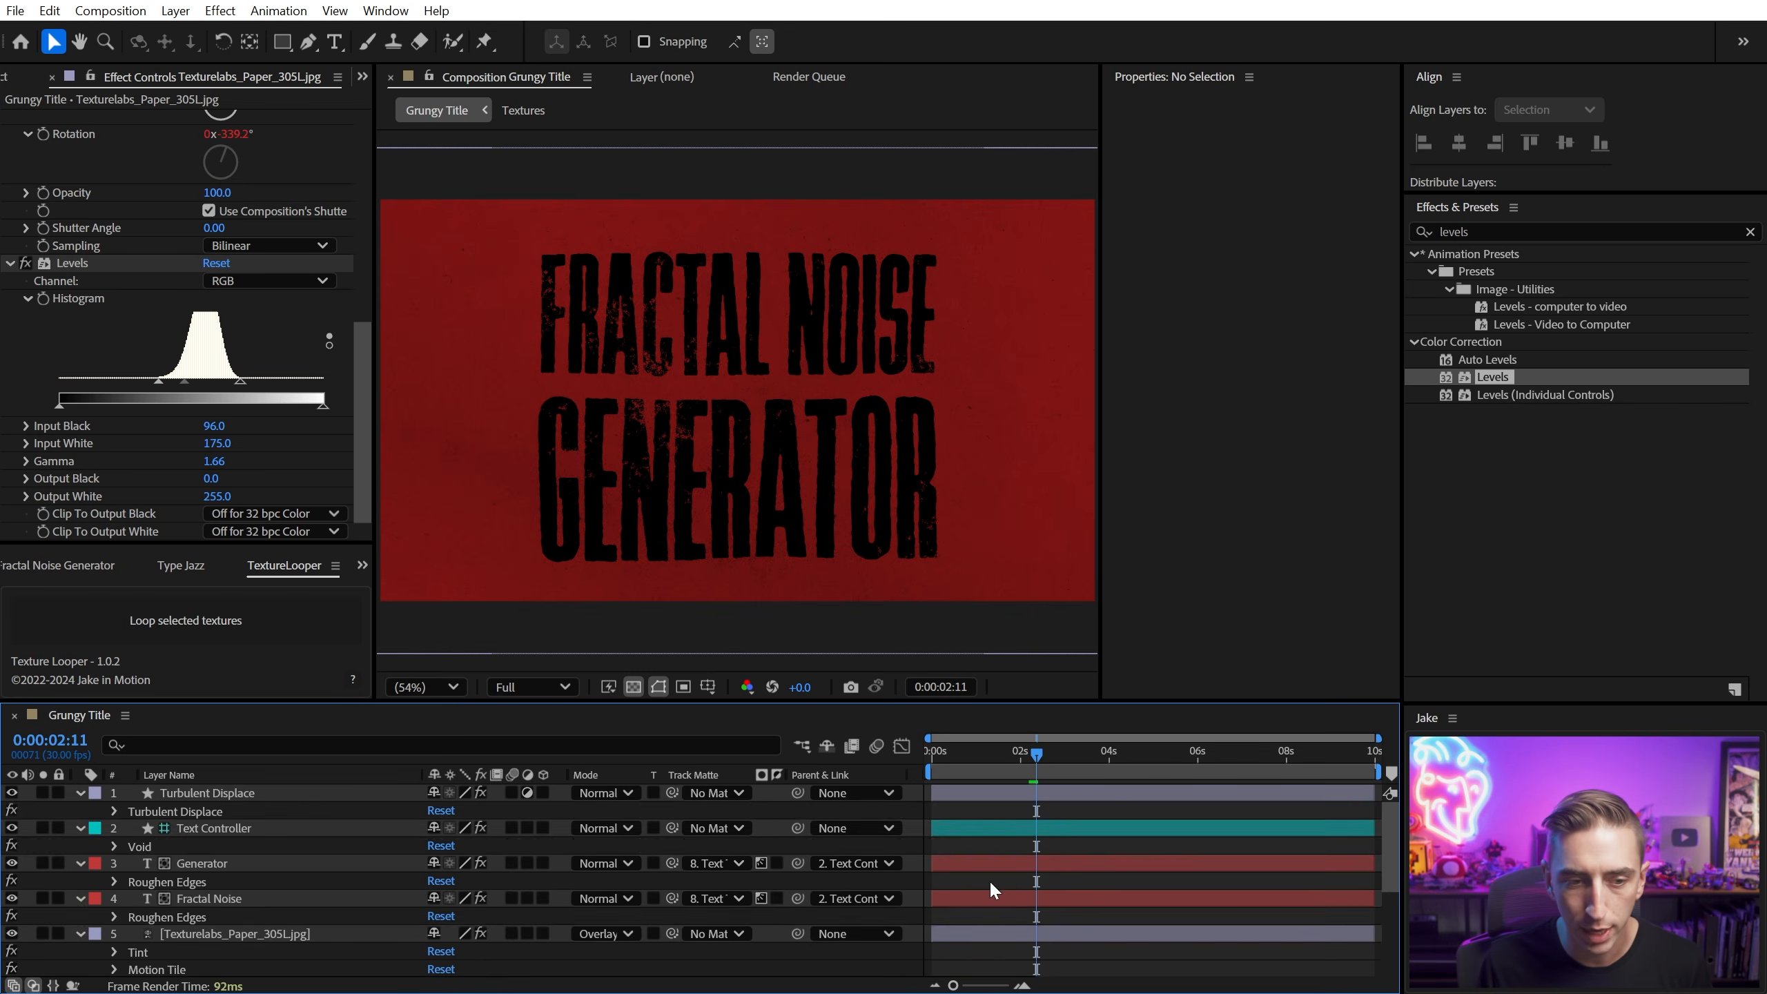
pyautogui.press('e')
# Step: Unlock the BG layer and change its fill to a slightly brighter dark red
pyautogui.click(212, 862)
pyautogui.click(60, 898)
pyautogui.click(179, 897)
pyautogui.click(1255, 504)
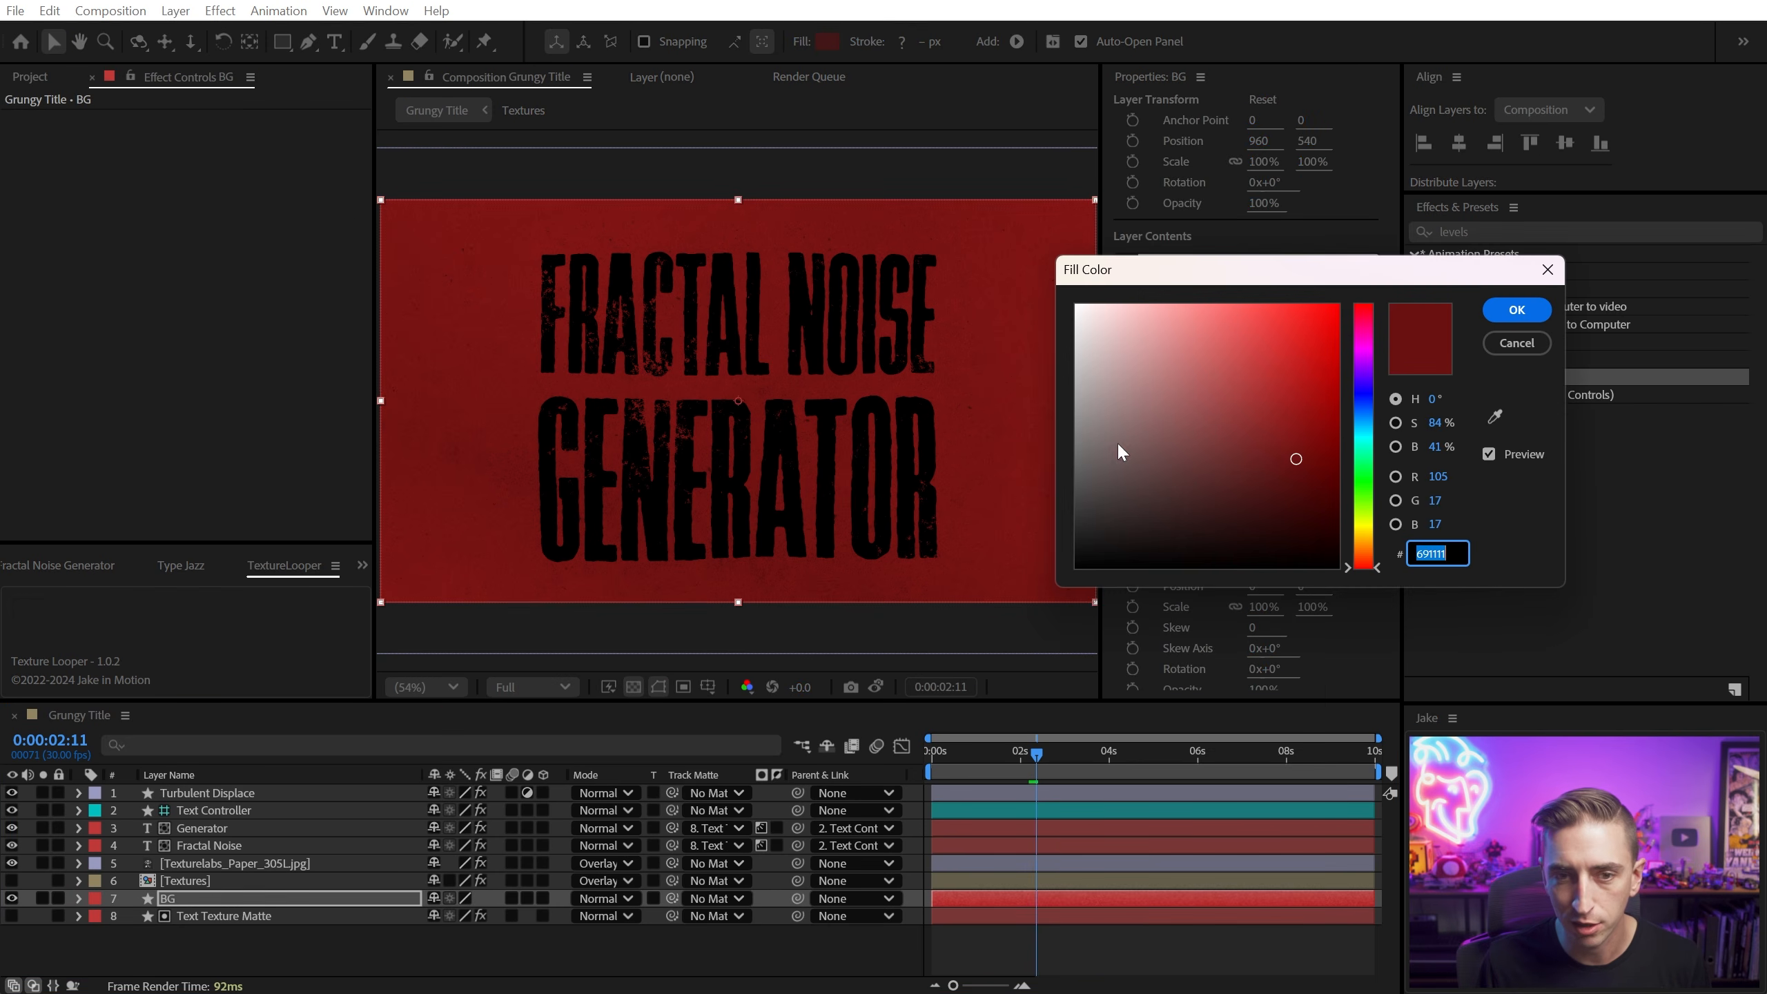
pyautogui.moveTo(1298, 441)
pyautogui.mouseDown()
pyautogui.moveTo(1291, 414)
pyautogui.moveTo(1300, 437)
pyautogui.mouseUp()
pyautogui.click(1522, 311)
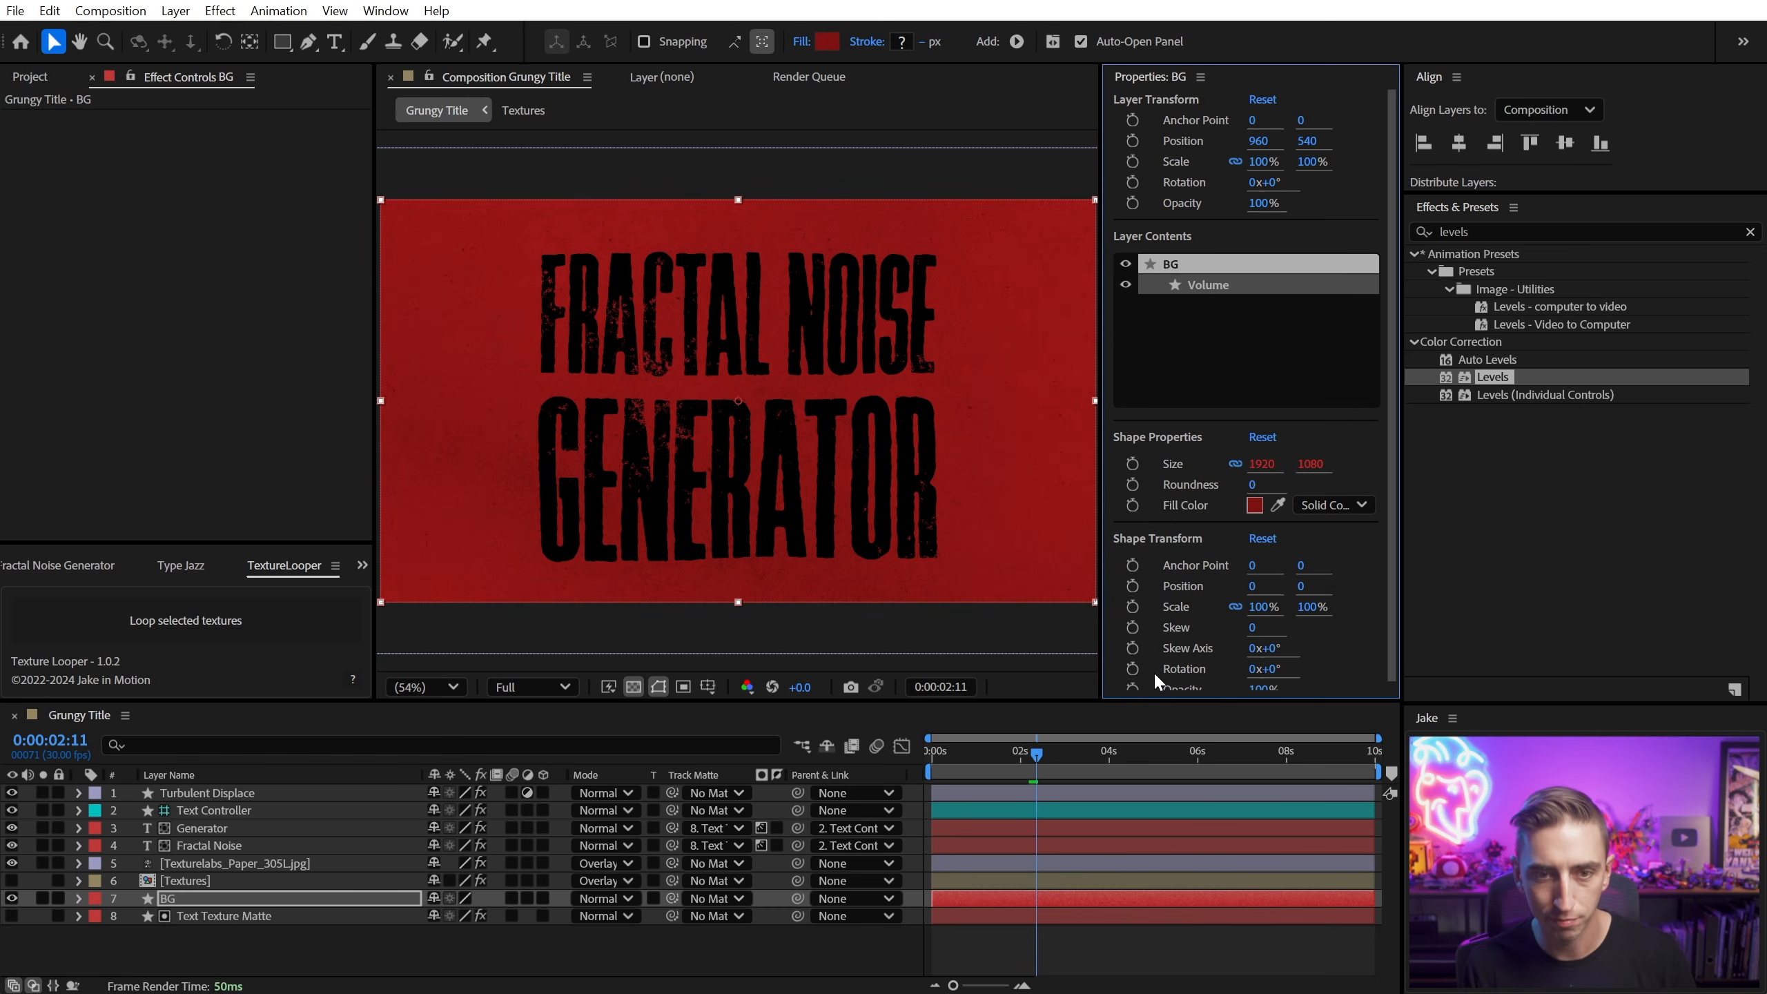
# Step: Rename the paper texture layer as Newsprint Grunge
pyautogui.click(195, 867)
pyautogui.press('Return')
pyautogui.write('Newsprint Grunge')
pyautogui.press('Return')
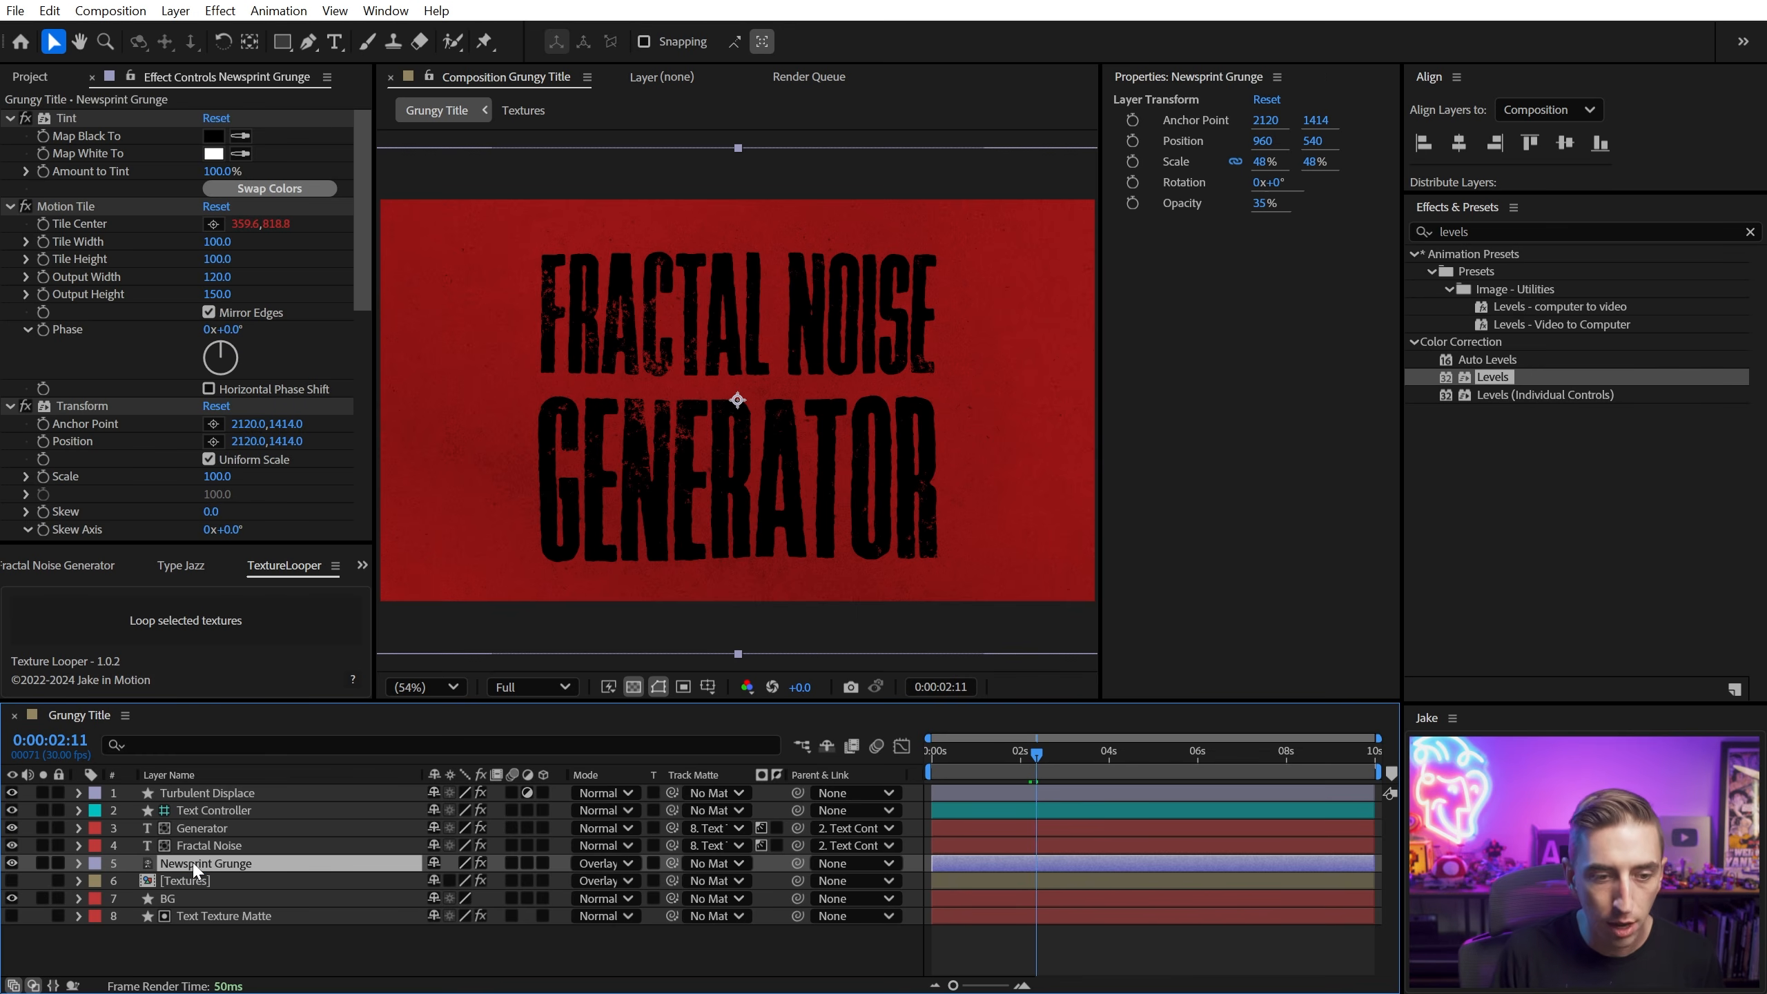
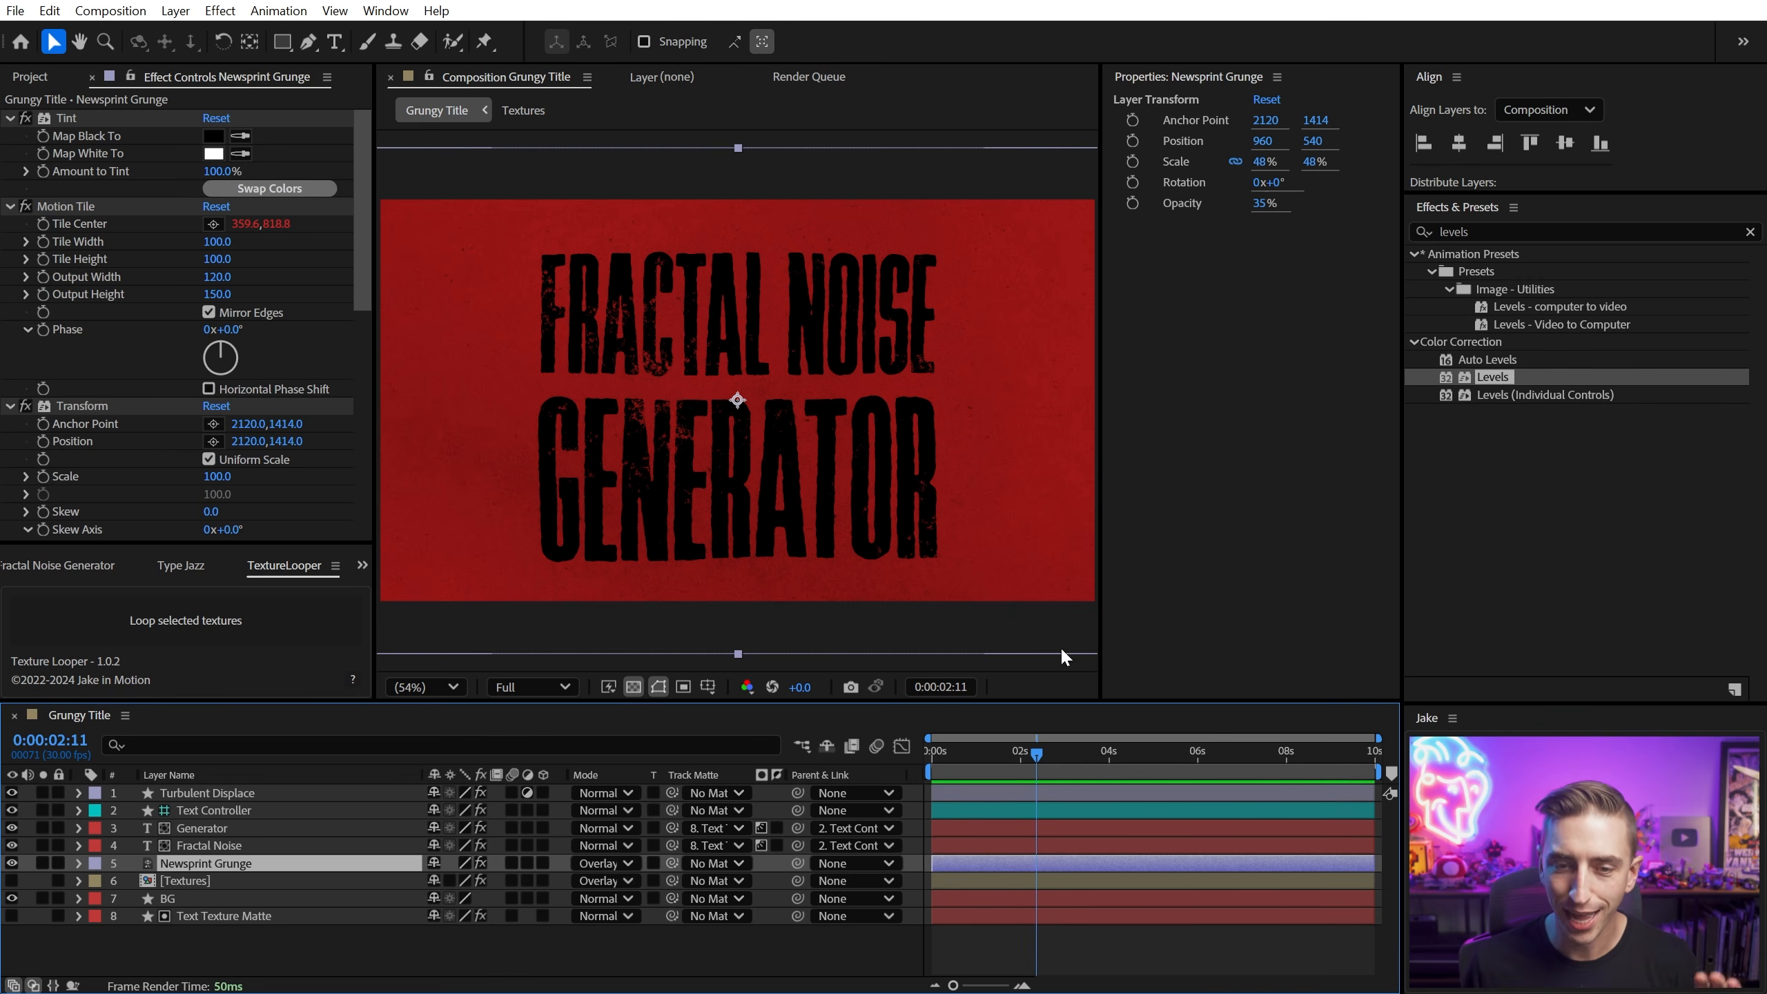
# Step: Return to the start of the composition, enlarge the composition viewer and leave no layer selected
pyautogui.moveTo(1022, 752); pyautogui.dragTo(900, 753)
pyautogui.moveTo(1099, 440); pyautogui.dragTo(1250, 453)
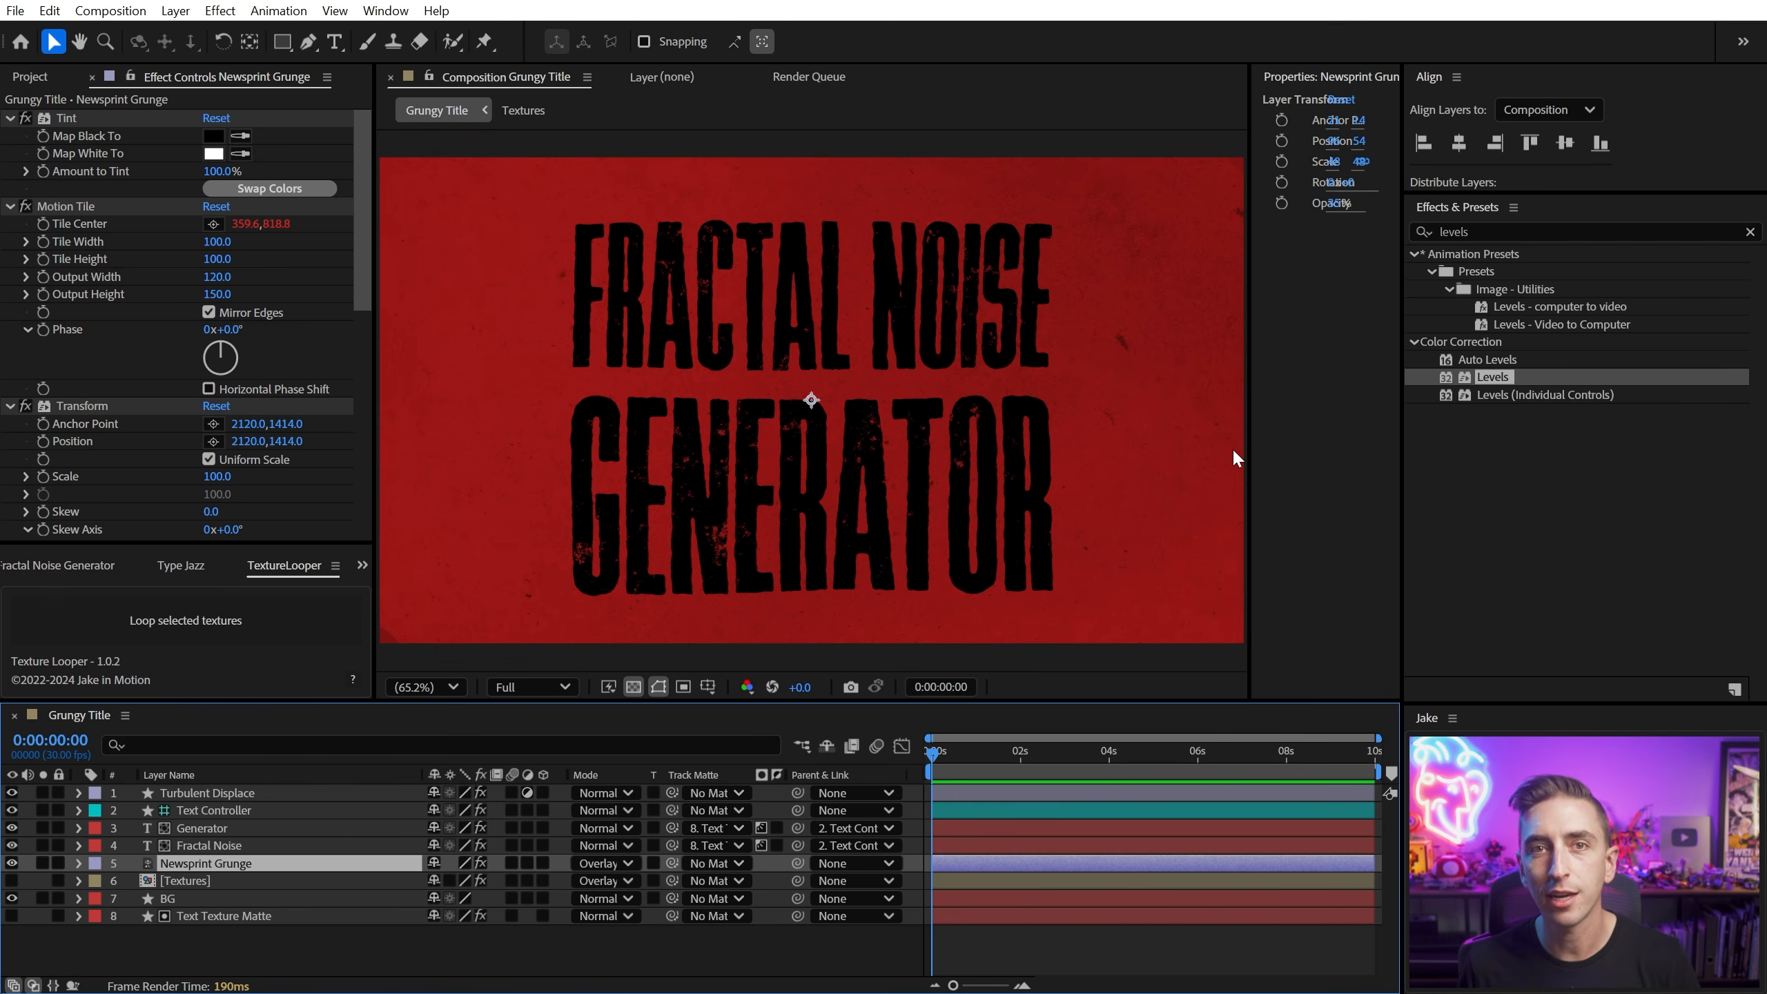
pyautogui.click(986, 942)
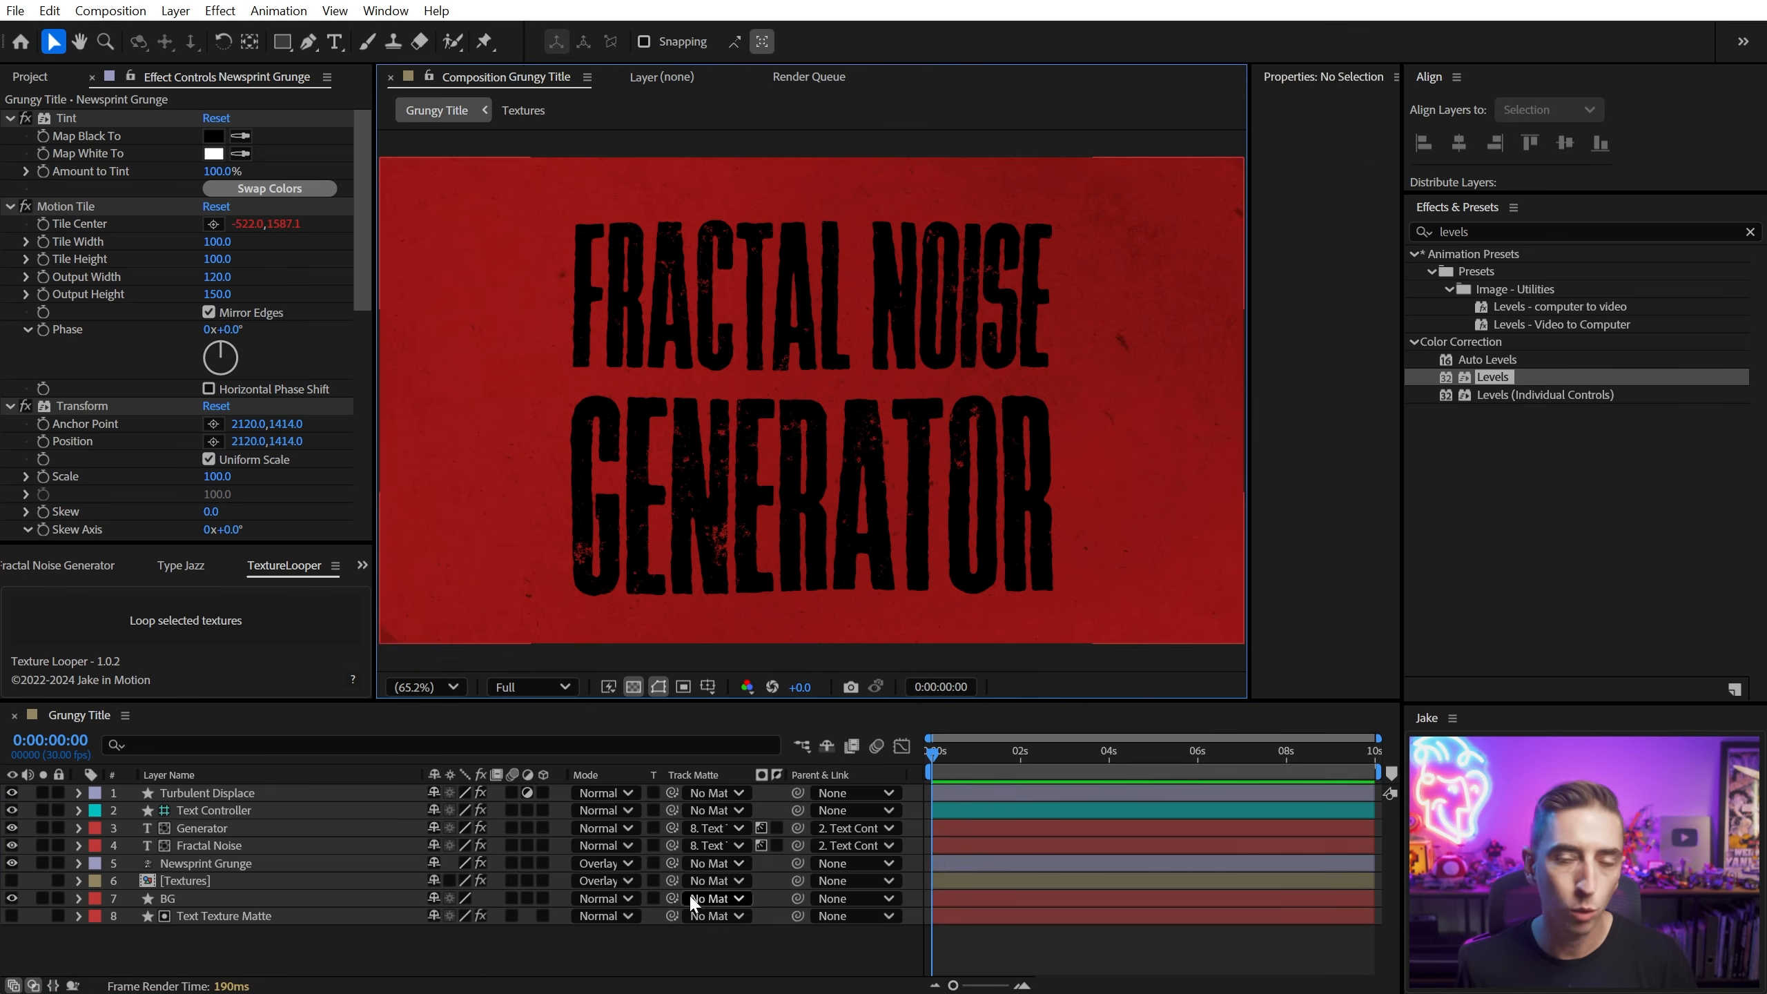
# Step: Rename the Turbulent Displace adjustment layer as Effects
pyautogui.click(230, 793)
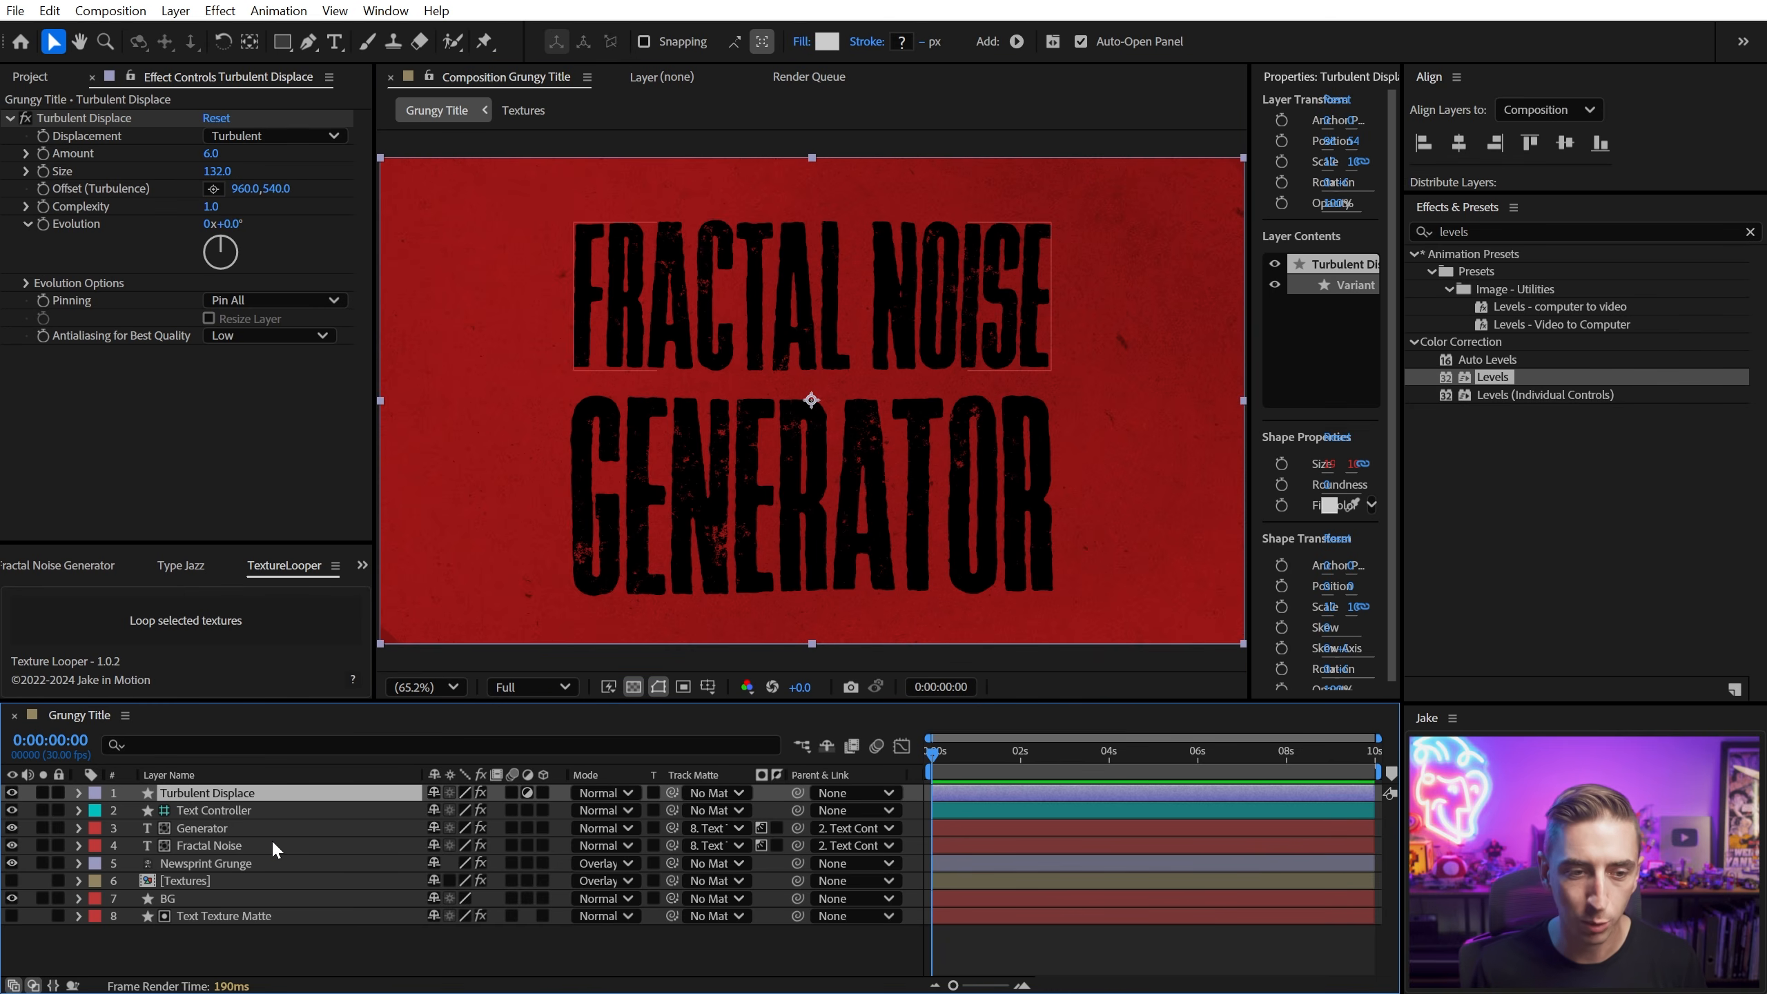
pyautogui.press('Return')
pyautogui.write('Effects')
pyautogui.press('Return')
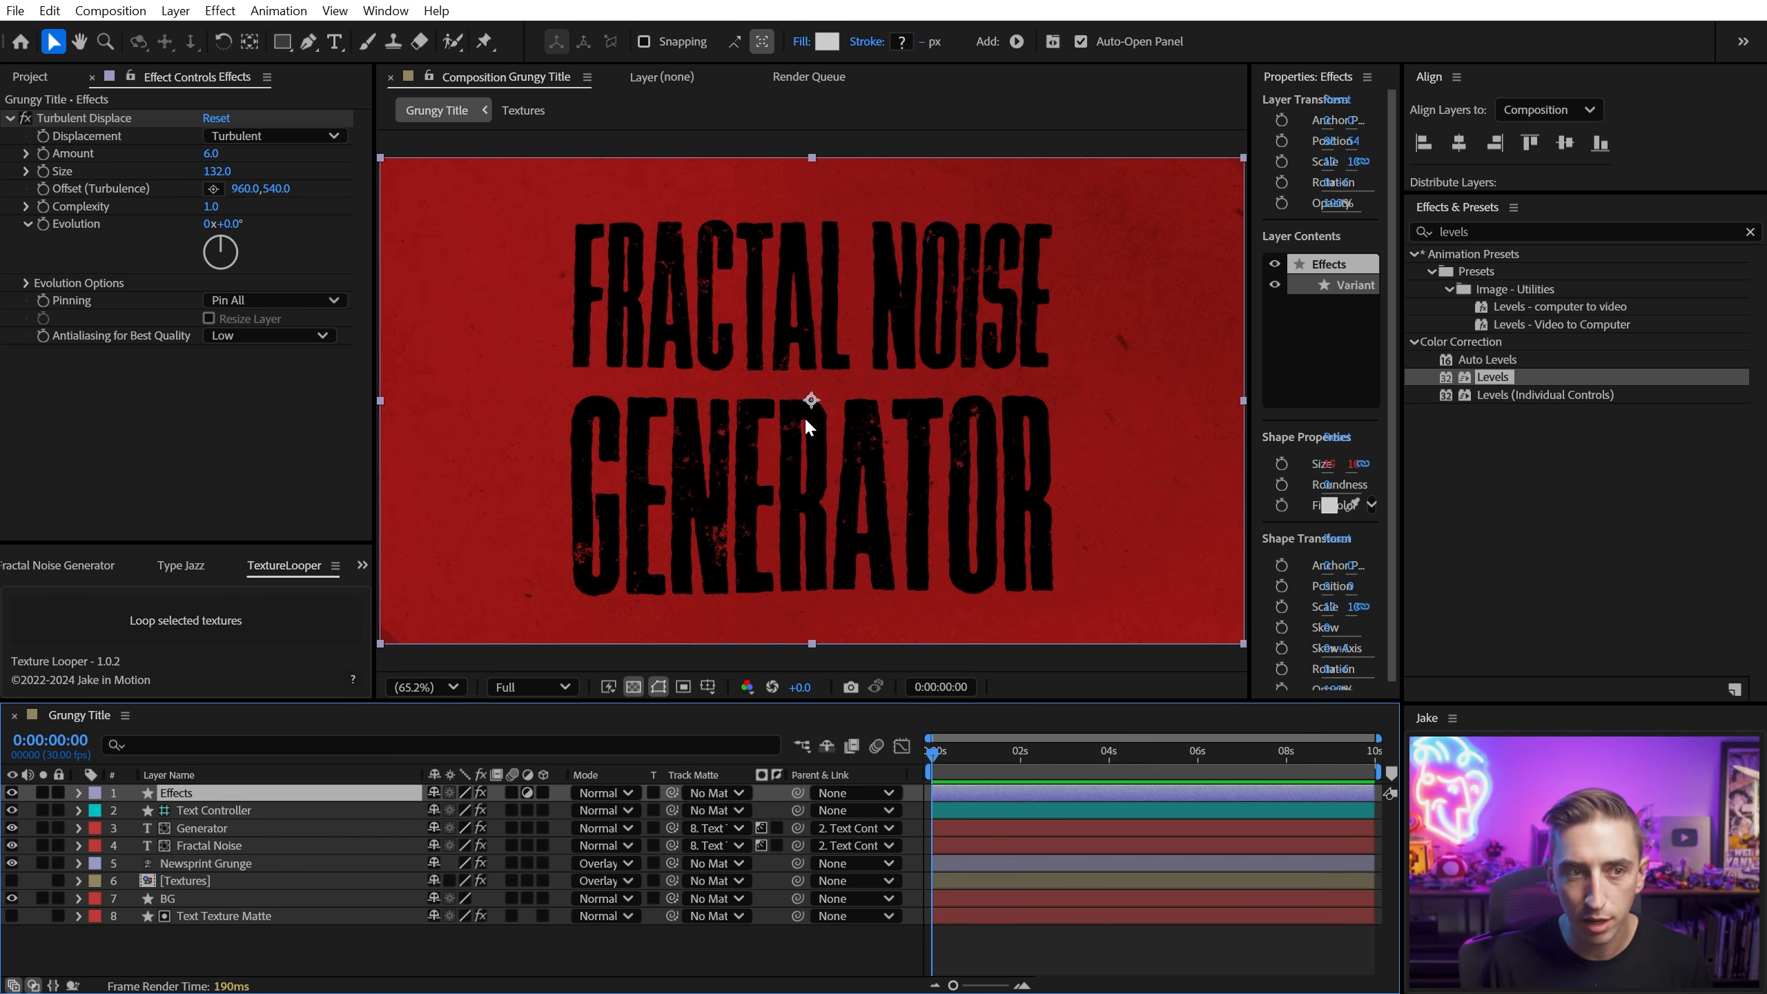
# Step: Find the Compound Blur effect and apply it to the Effects layer
pyautogui.click(1549, 232)
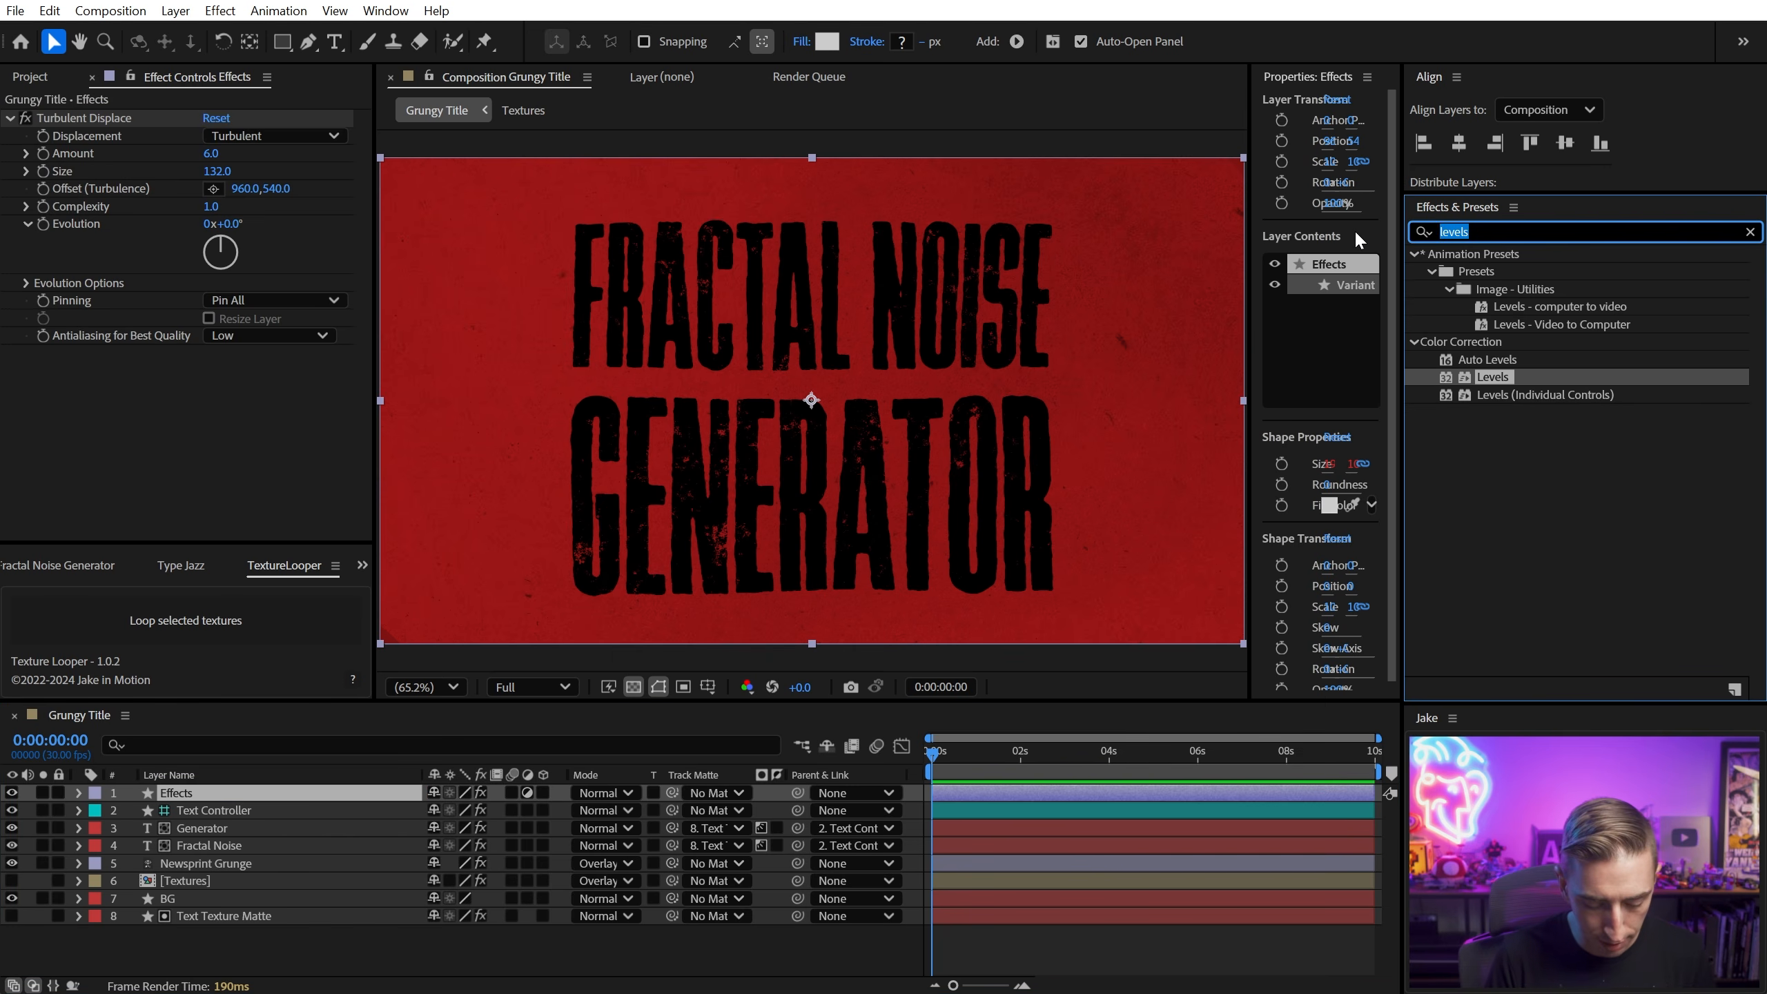
pyautogui.write('compound')
pyautogui.moveTo(1455, 271); pyautogui.dragTo(809, 295)
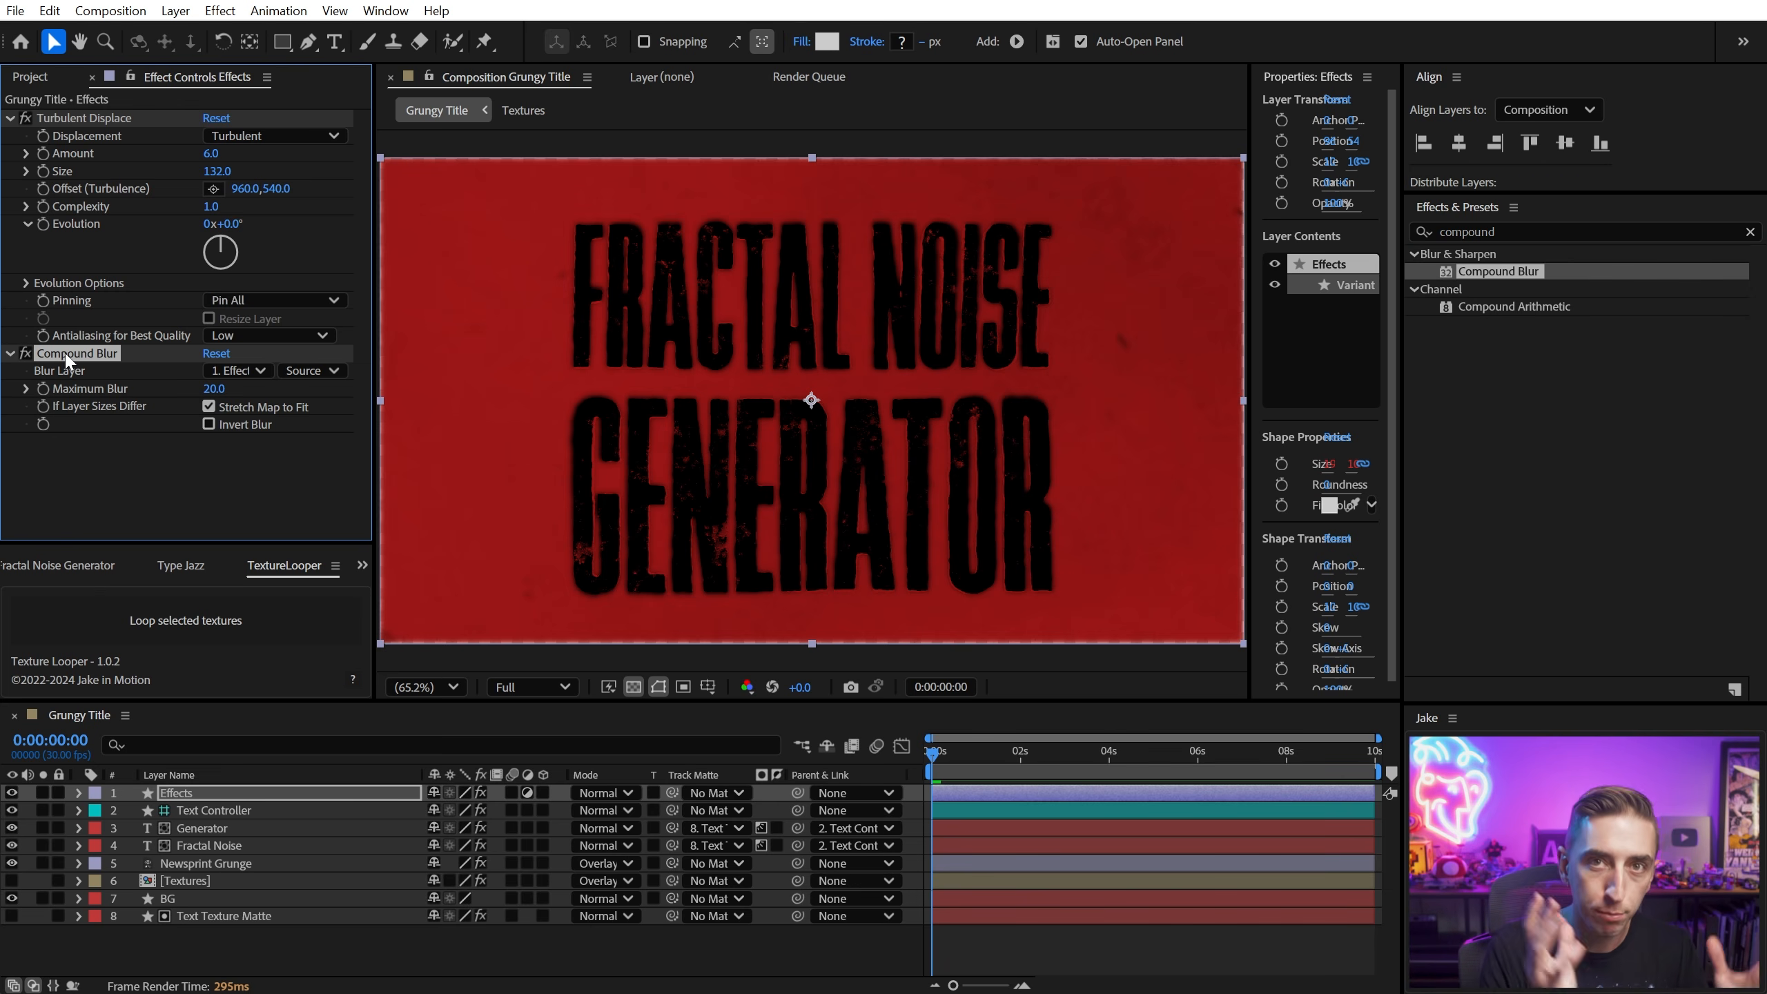
# Step: Examine the Text Texture Matte layer, the two text layers and the Blur Layer choices of Compound Blur
pyautogui.click(303, 916)
pyautogui.click(12, 916)
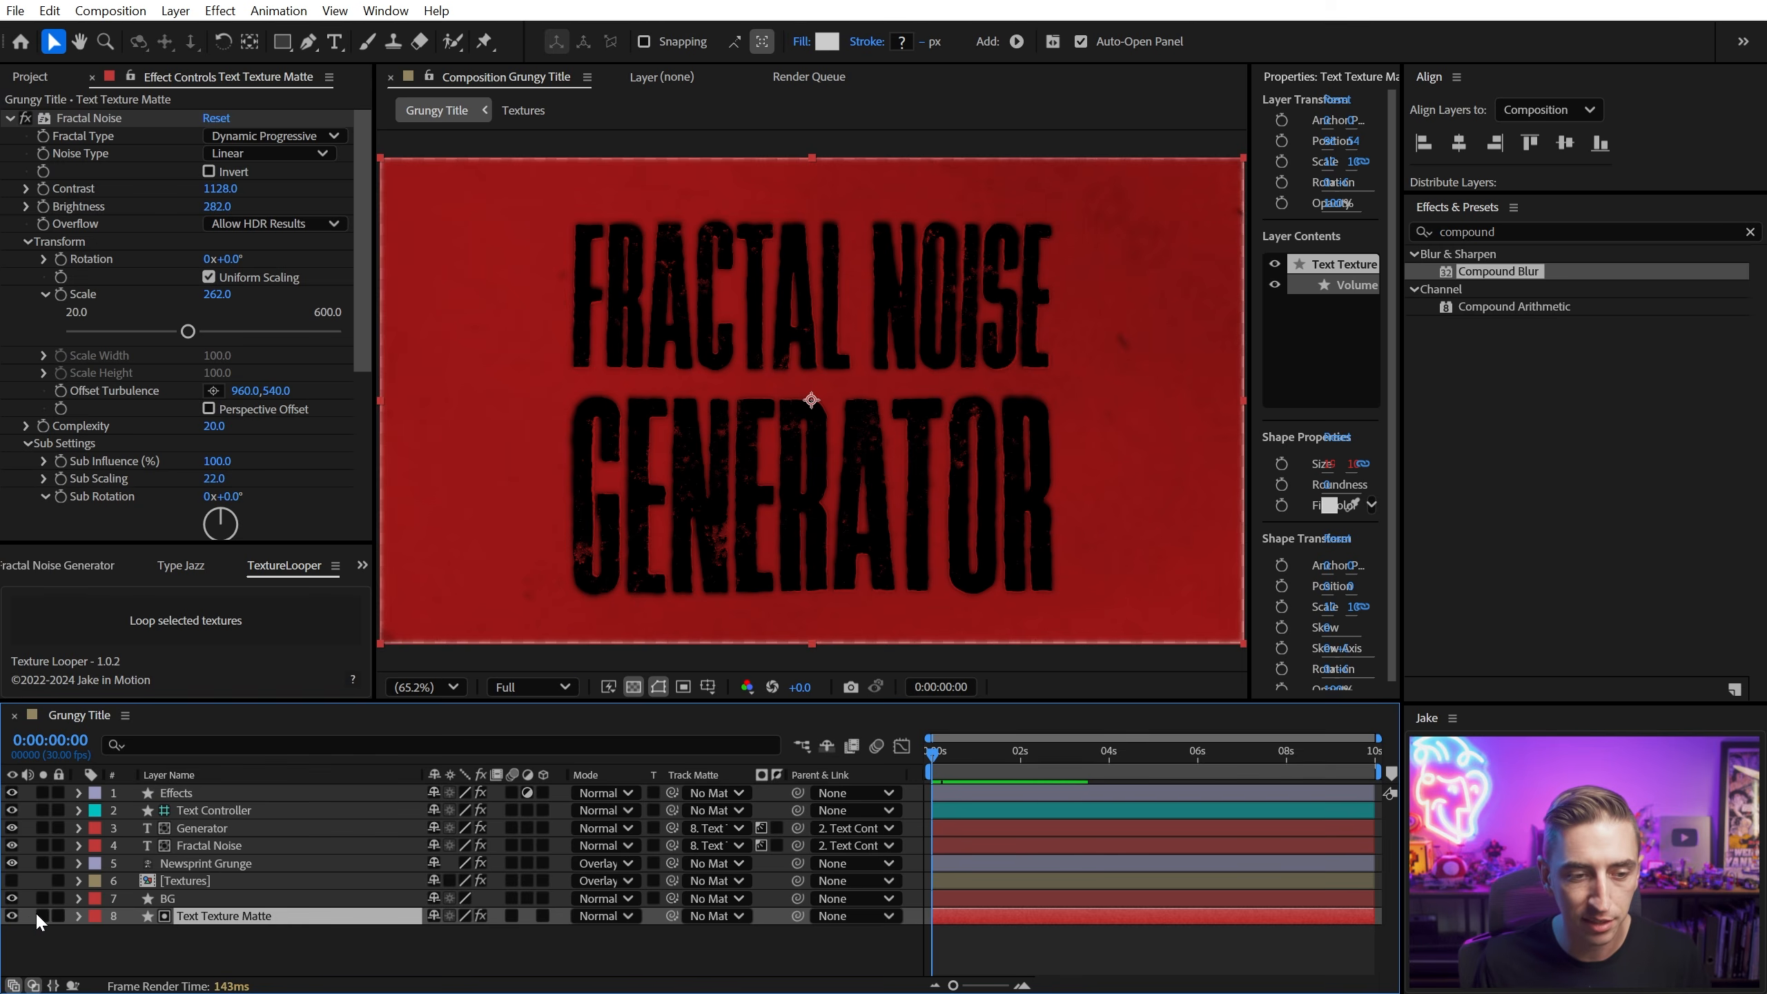
pyautogui.click(43, 916)
pyautogui.click(42, 916)
pyautogui.click(12, 916)
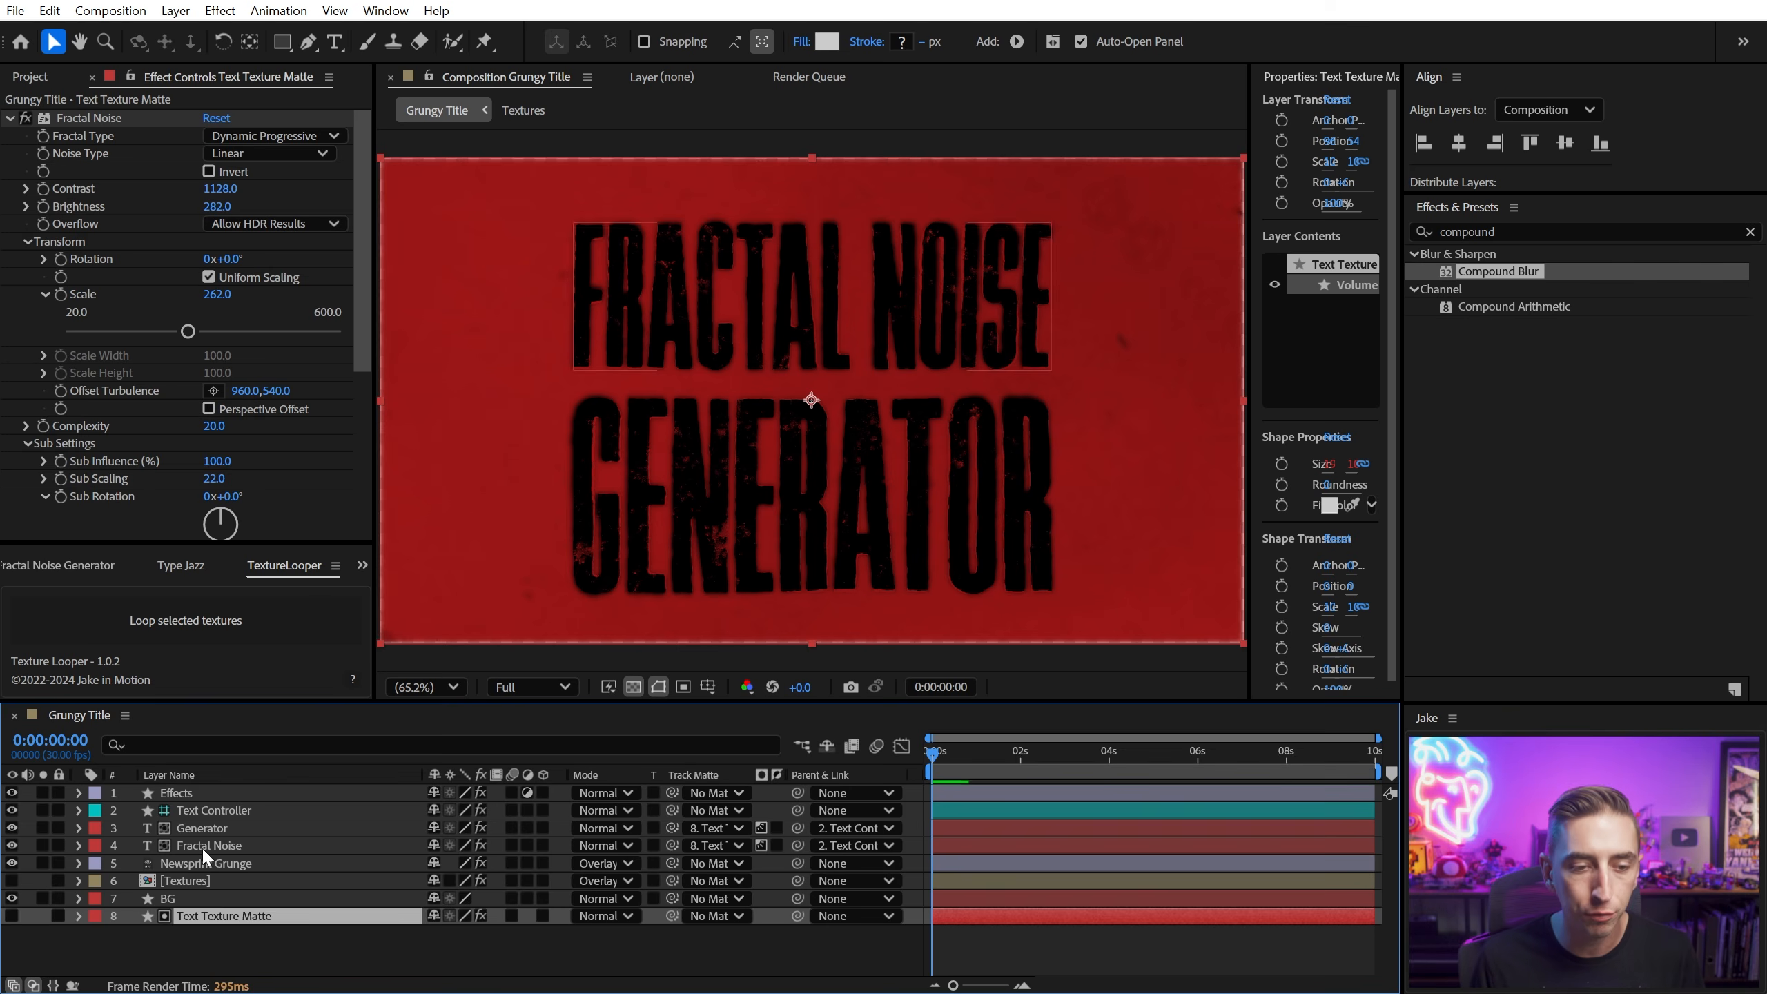
pyautogui.click(202, 845)
pyautogui.keyDown('shift'); pyautogui.click(202, 829); pyautogui.keyUp('shift')
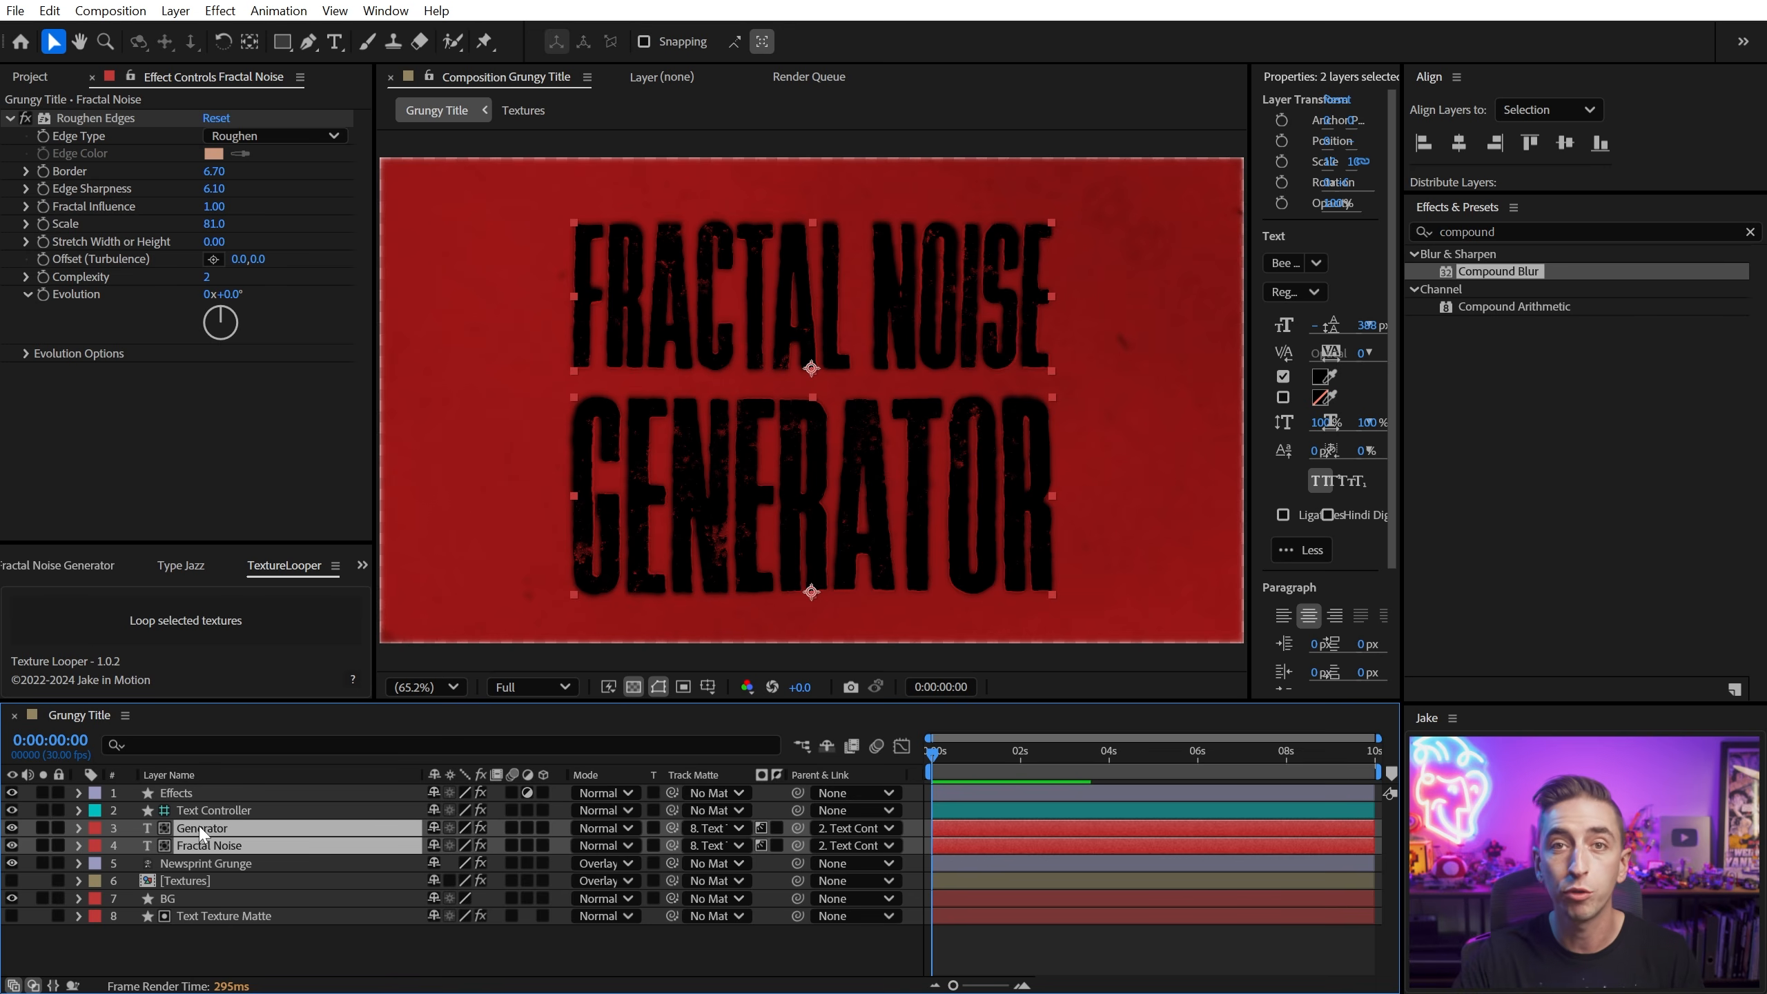
pyautogui.click(194, 798)
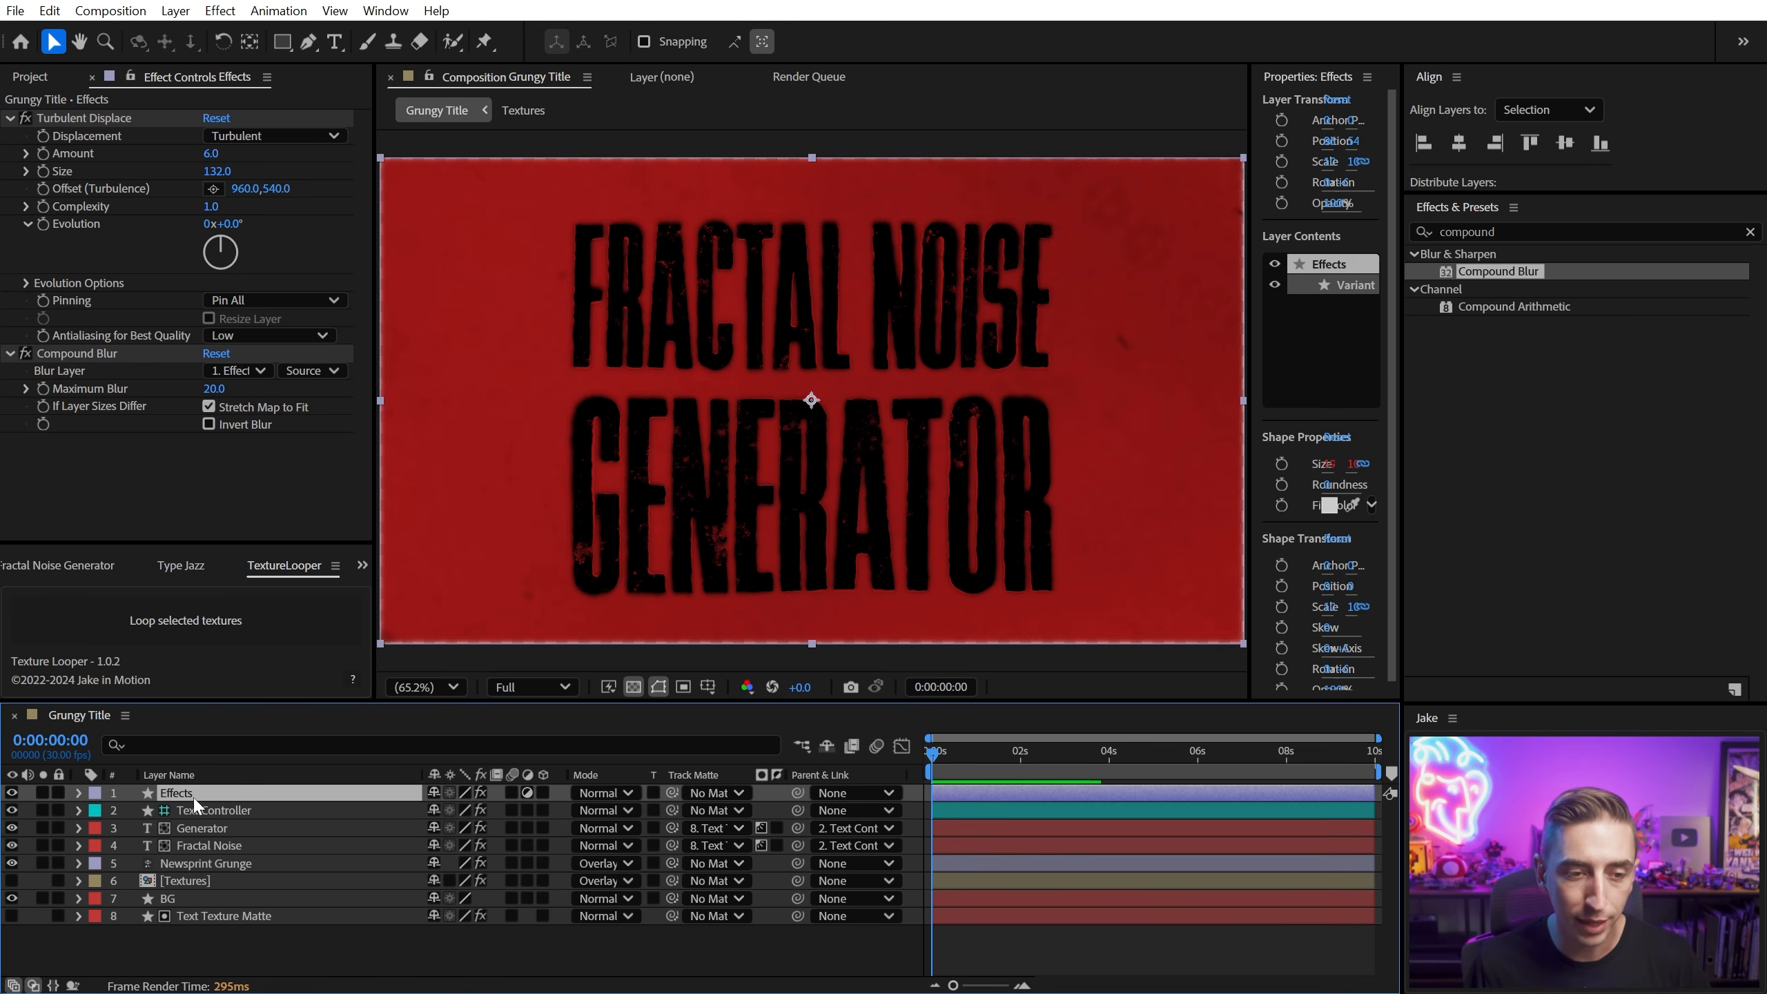
pyautogui.click(235, 375)
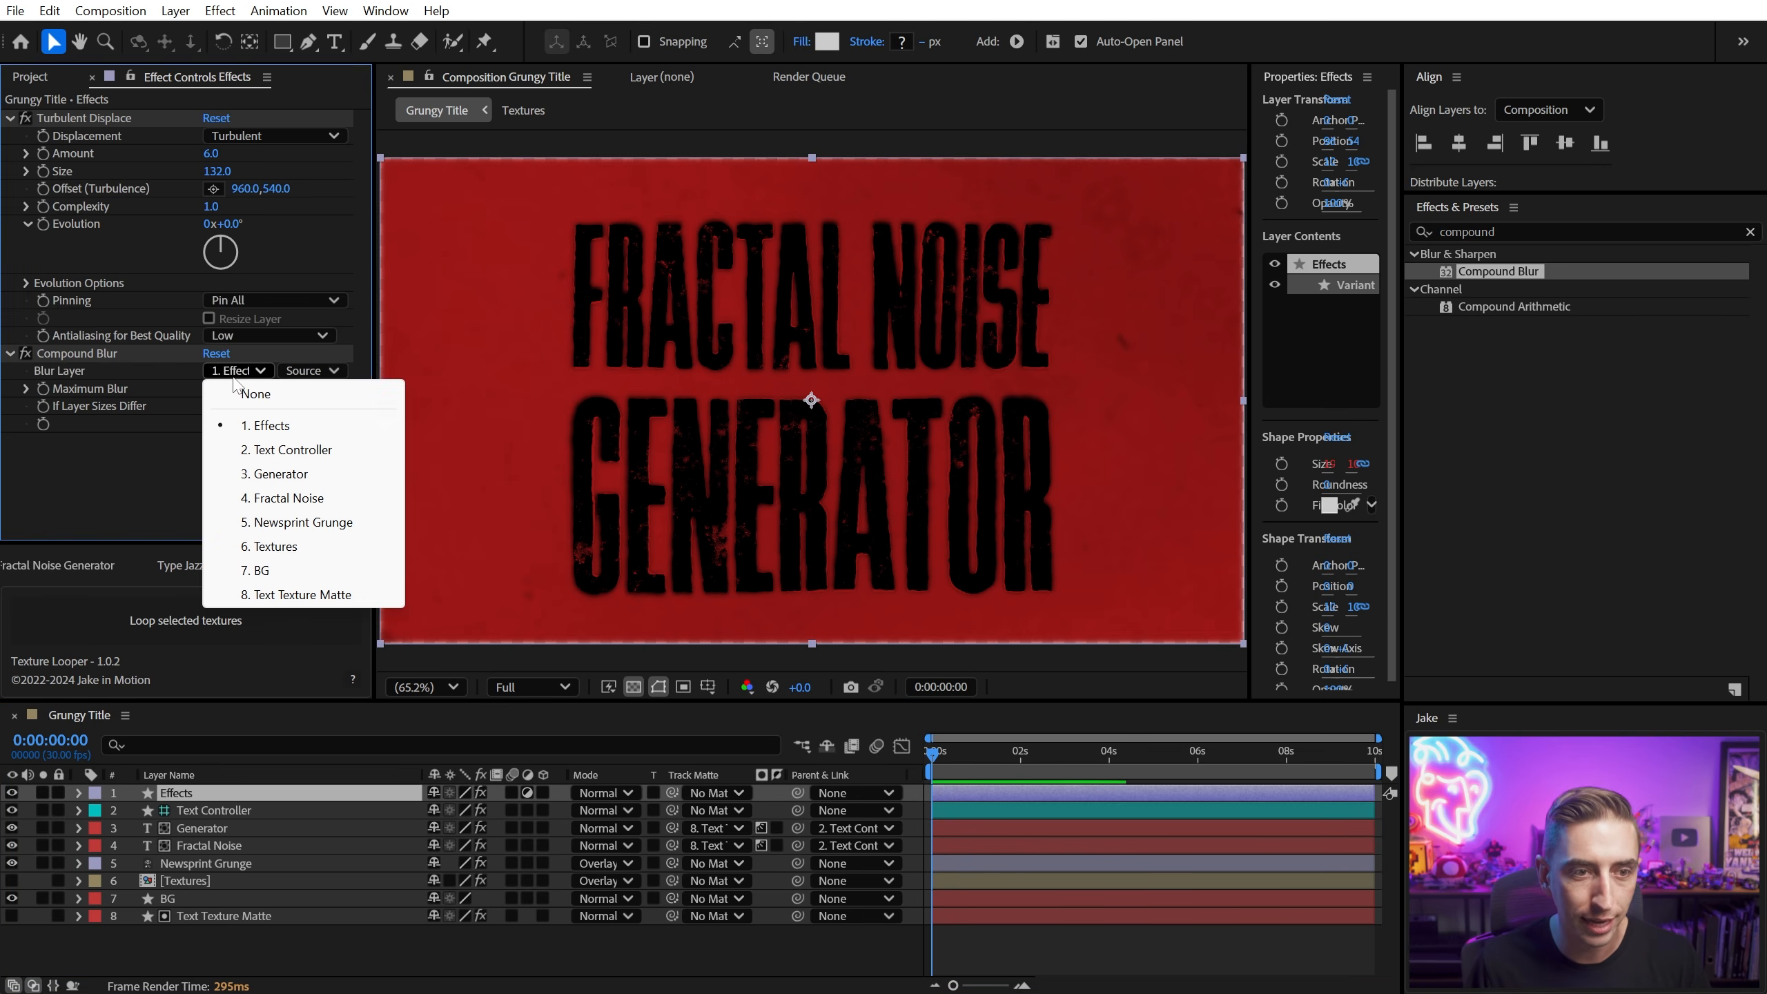
pyautogui.click(114, 356)
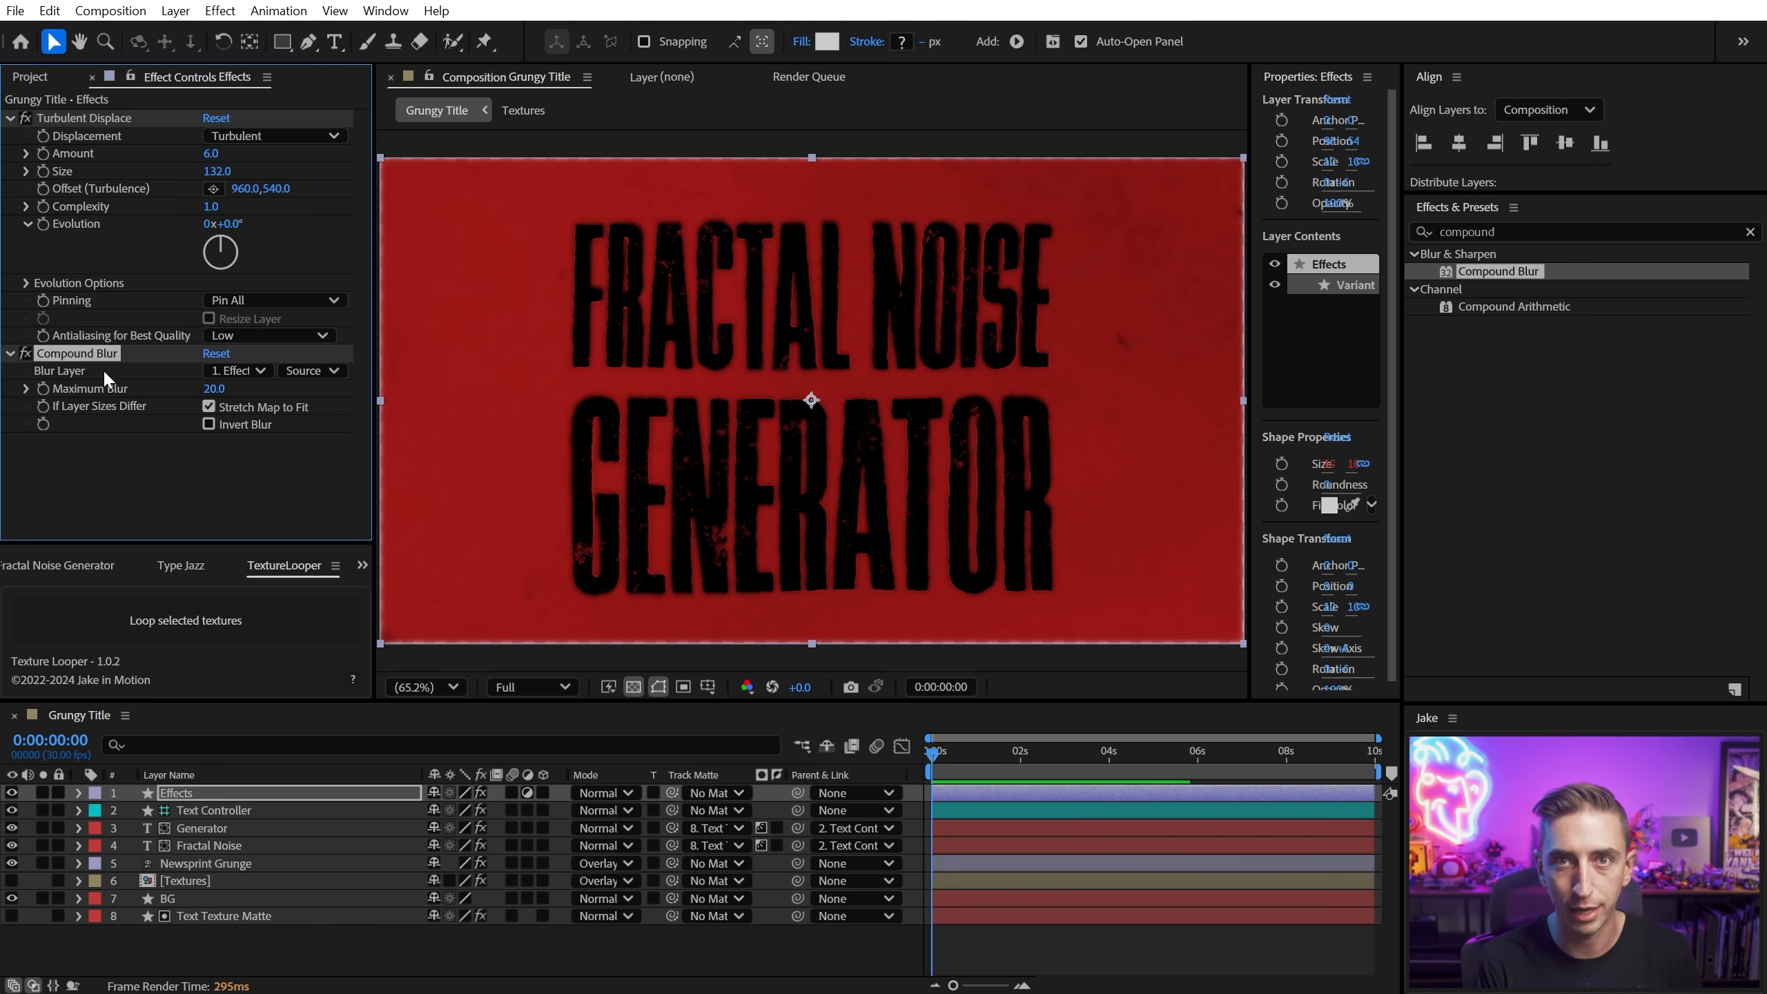
# Step: Create a new full-frame shape layer filled with light gray CCCCCC at the top of the layer stack
pyautogui.click(279, 964)
pyautogui.hotkey('ctrl', 'y')
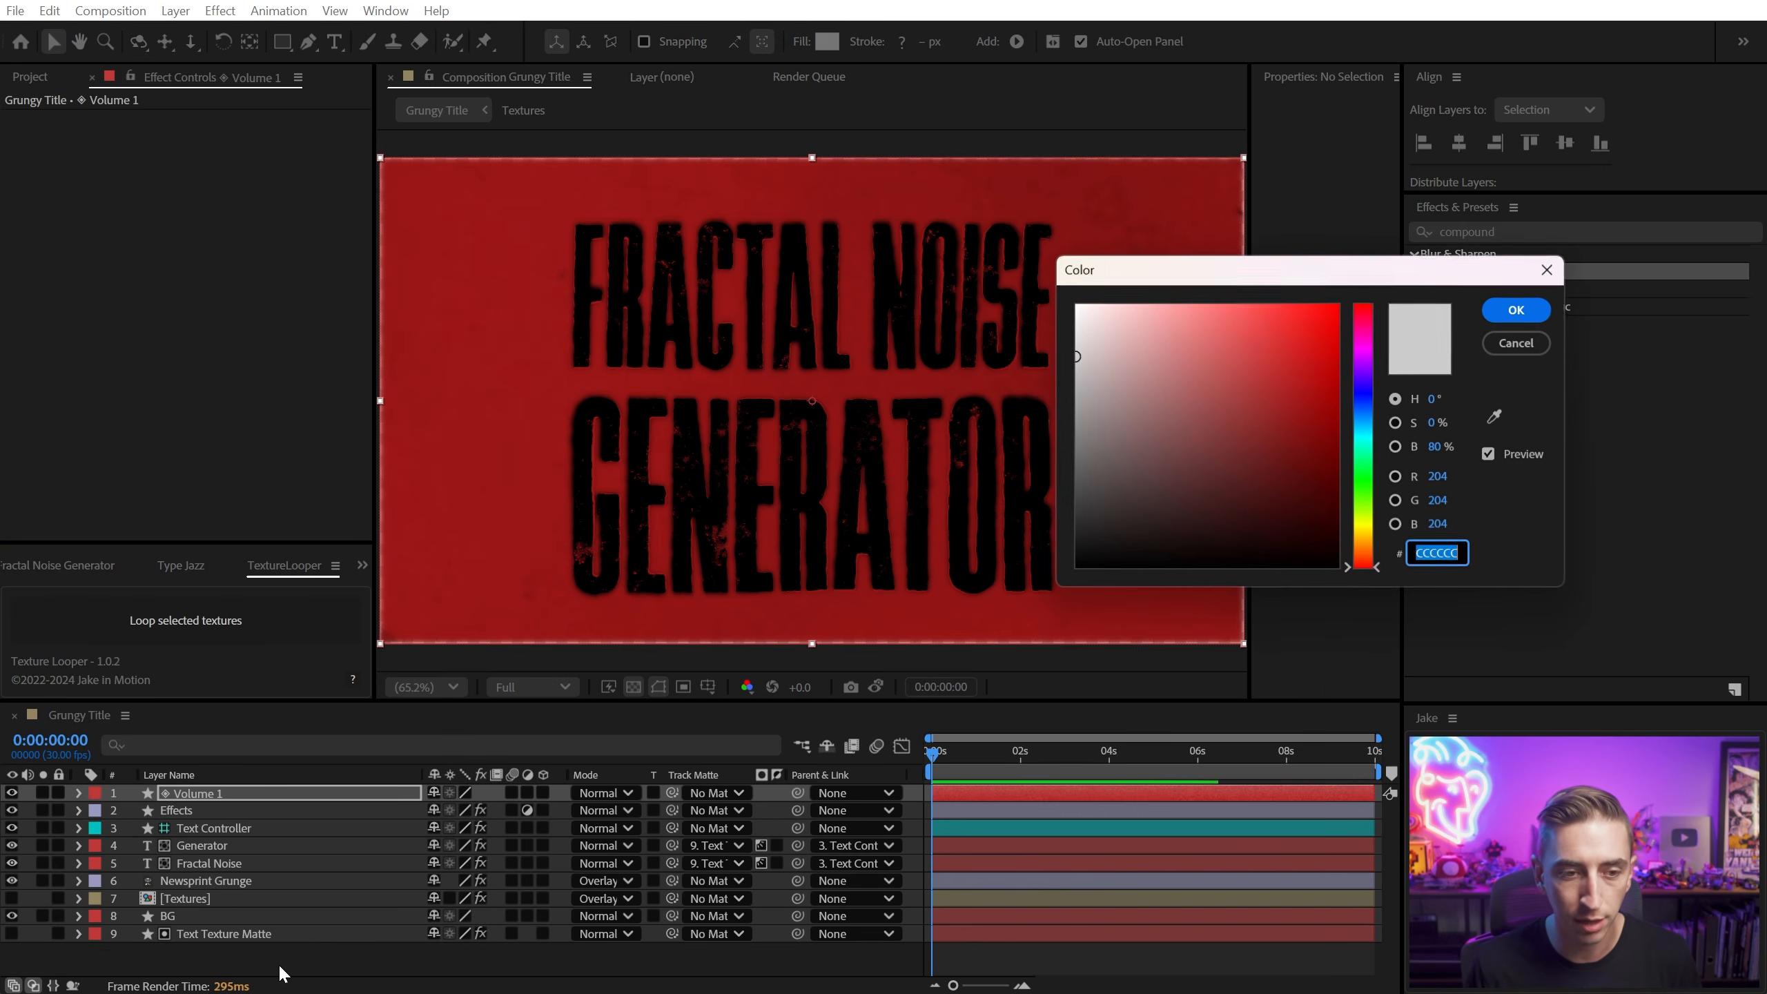
pyautogui.press('Return')
# Step: Find the Fractal Noise effect and apply it to the new gray layer
pyautogui.moveTo(1555, 235); pyautogui.dragTo(1173, 223)
pyautogui.write('frac')
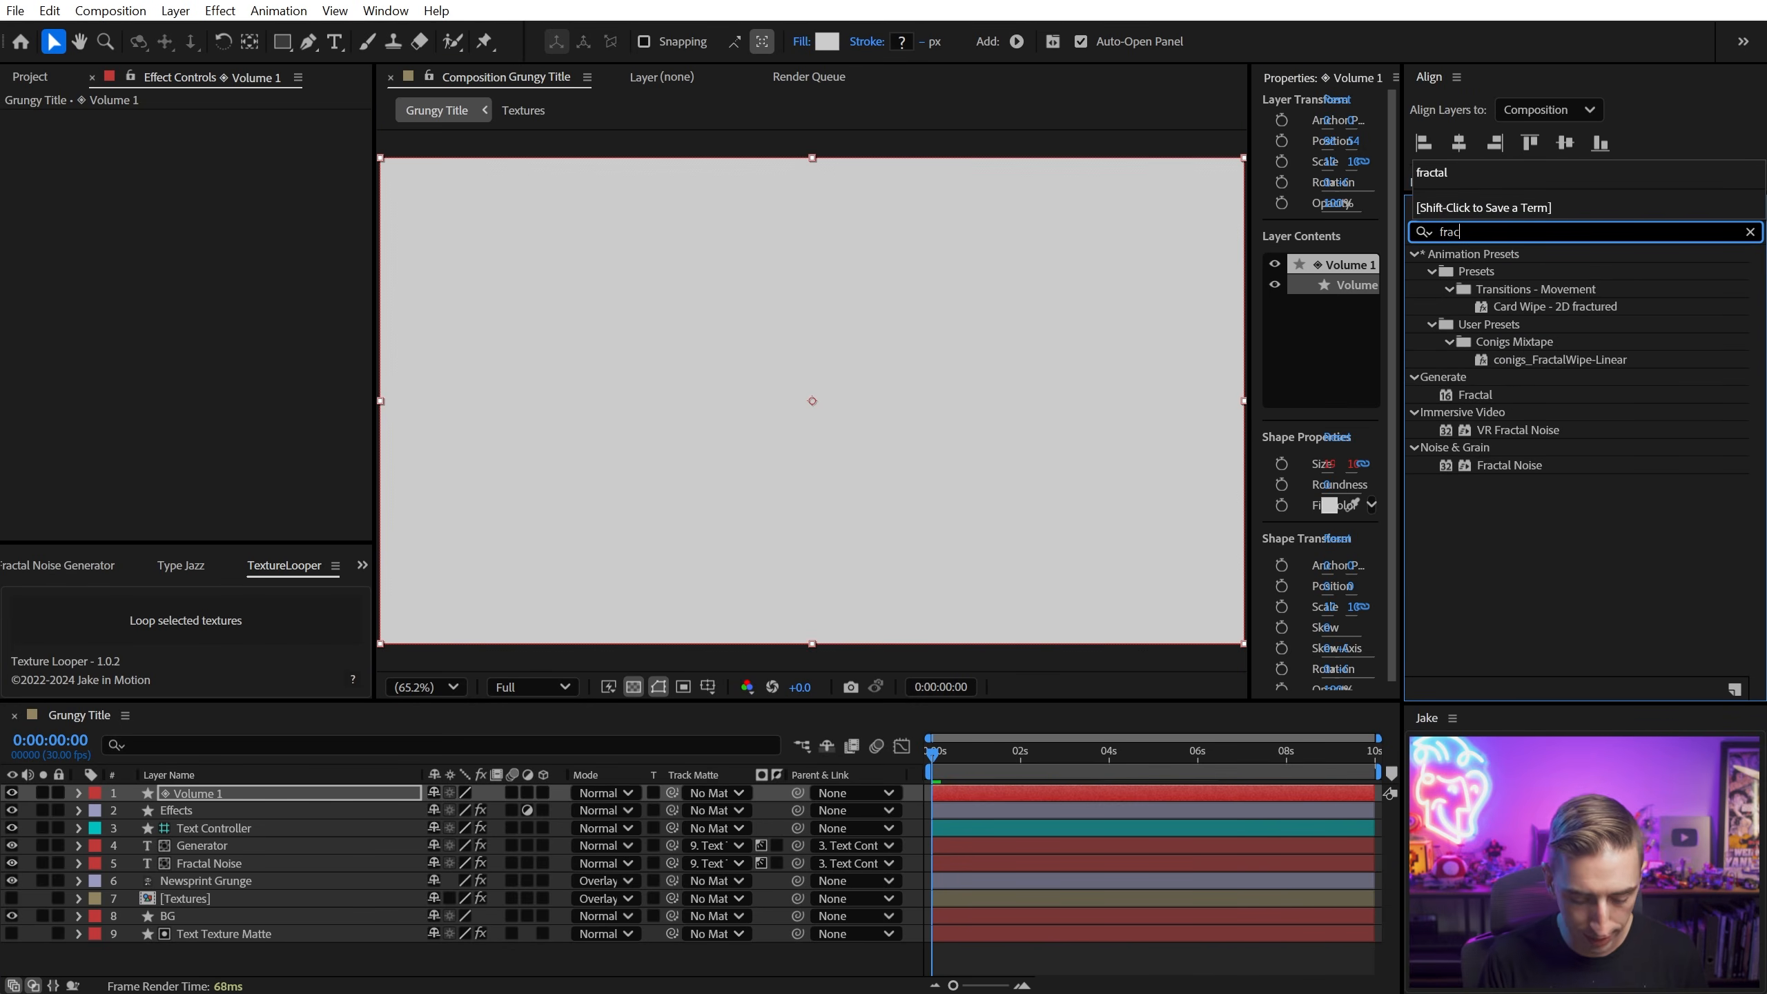
pyautogui.write('al')
pyautogui.press('BackSpace')
pyautogui.press('BackSpace')
pyautogui.write('ta')
pyautogui.doubleClick(1489, 414)
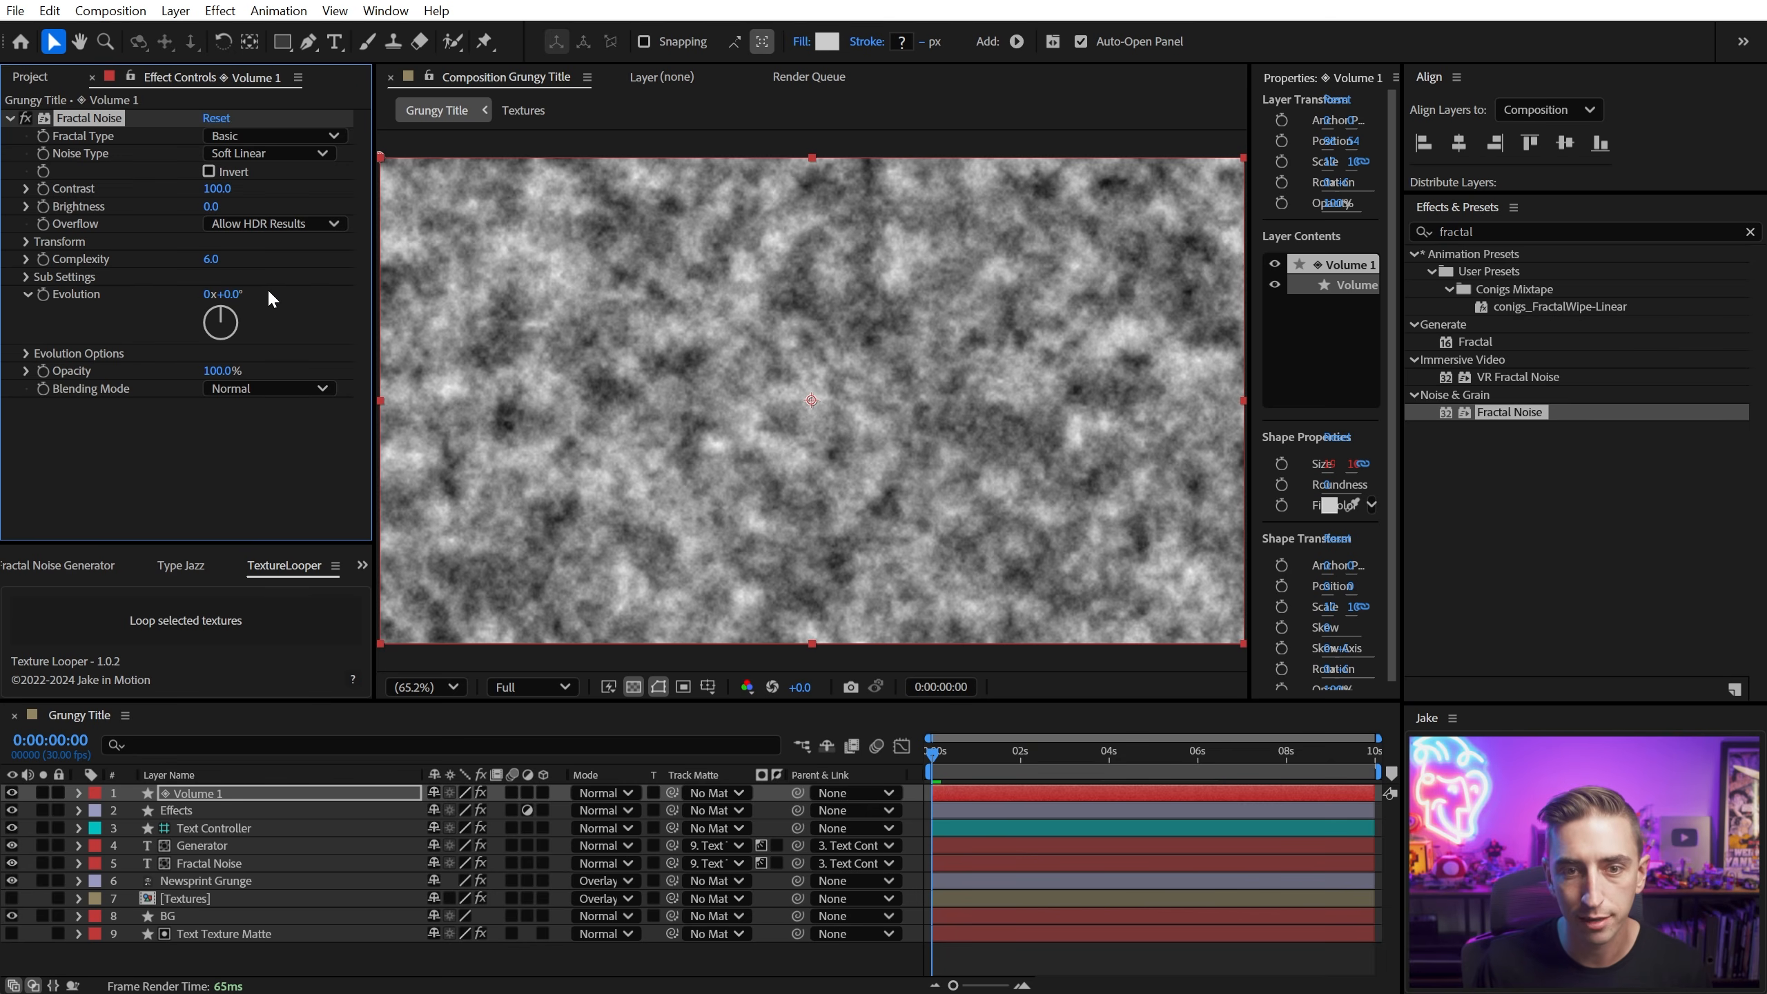
# Step: Set the new layer's Fractal Type to Terrain and its Noise Type to Spline
pyautogui.click(306, 136)
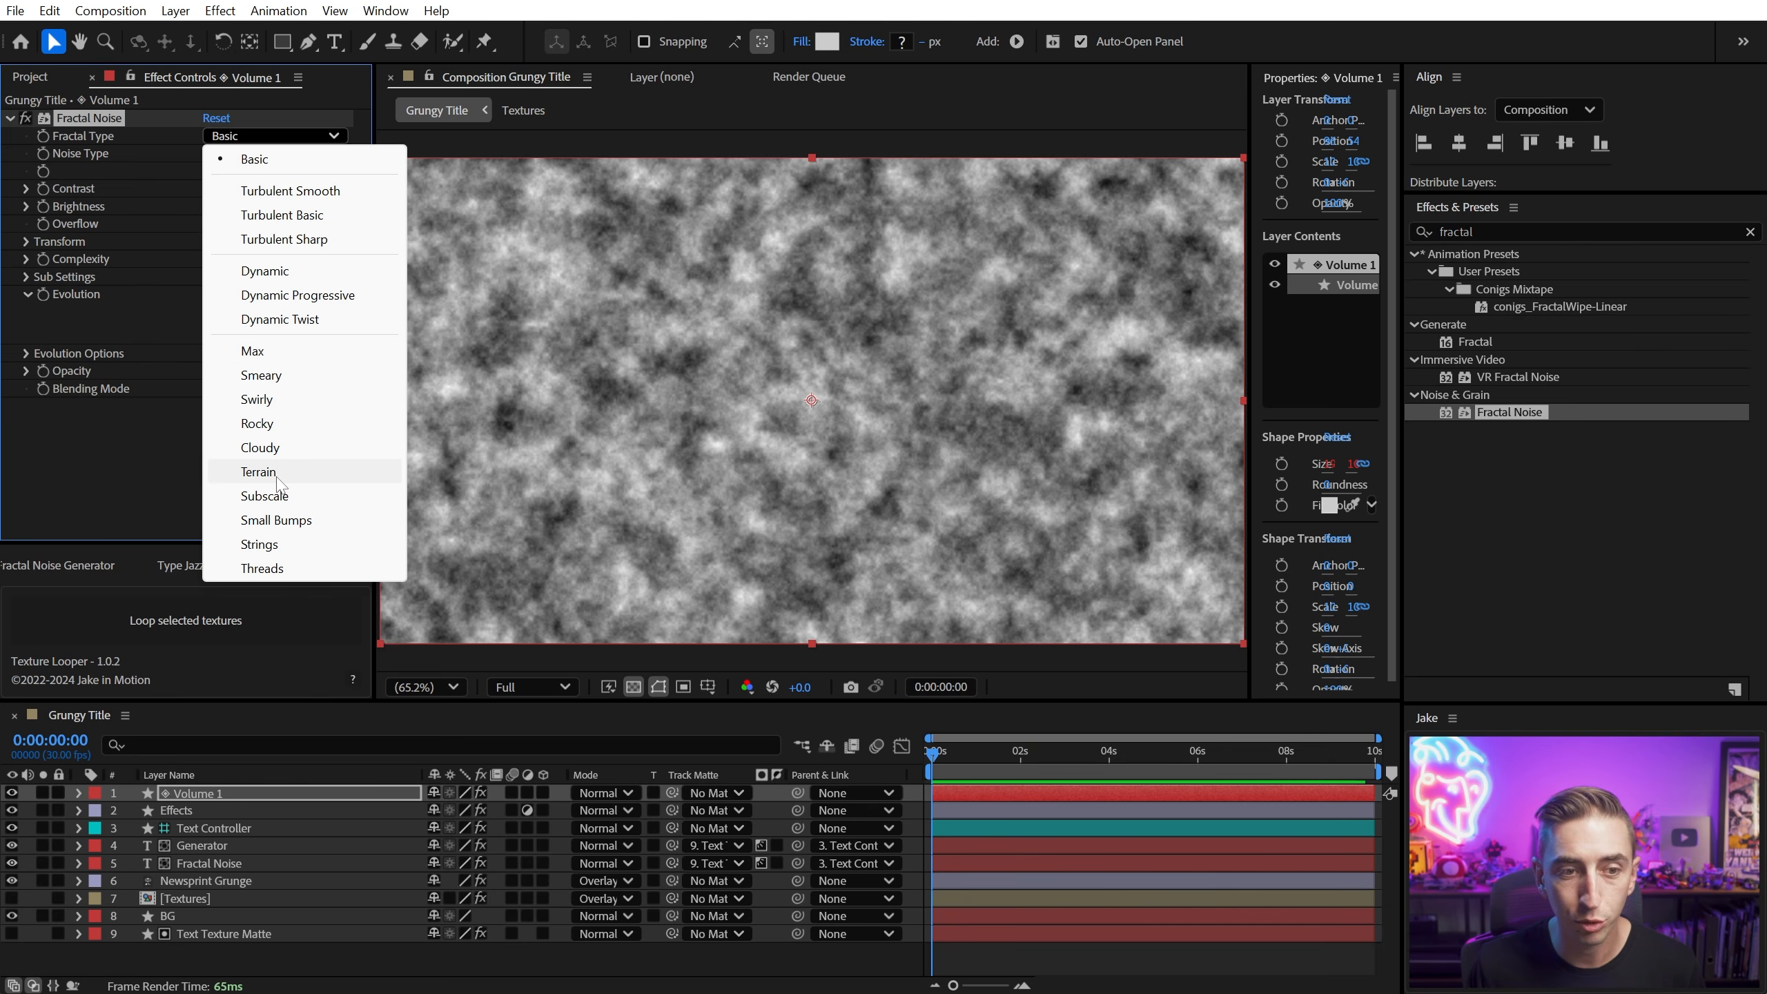
pyautogui.click(261, 473)
pyautogui.click(225, 153)
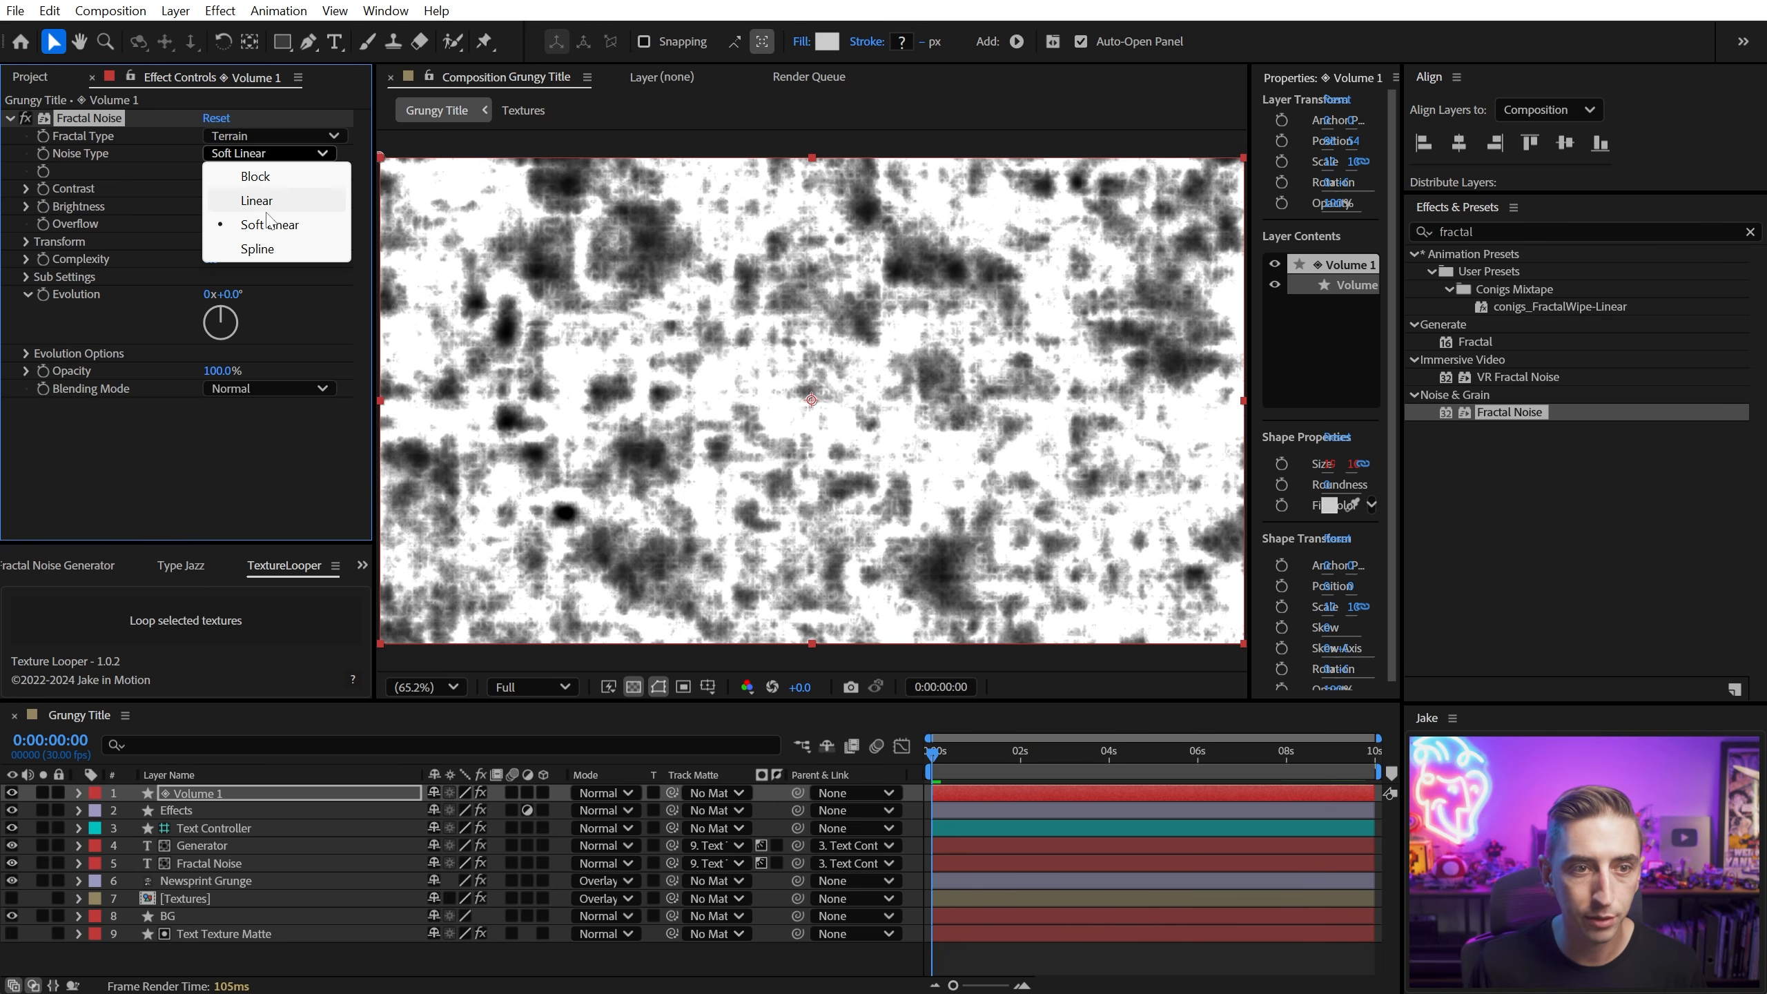
pyautogui.click(263, 251)
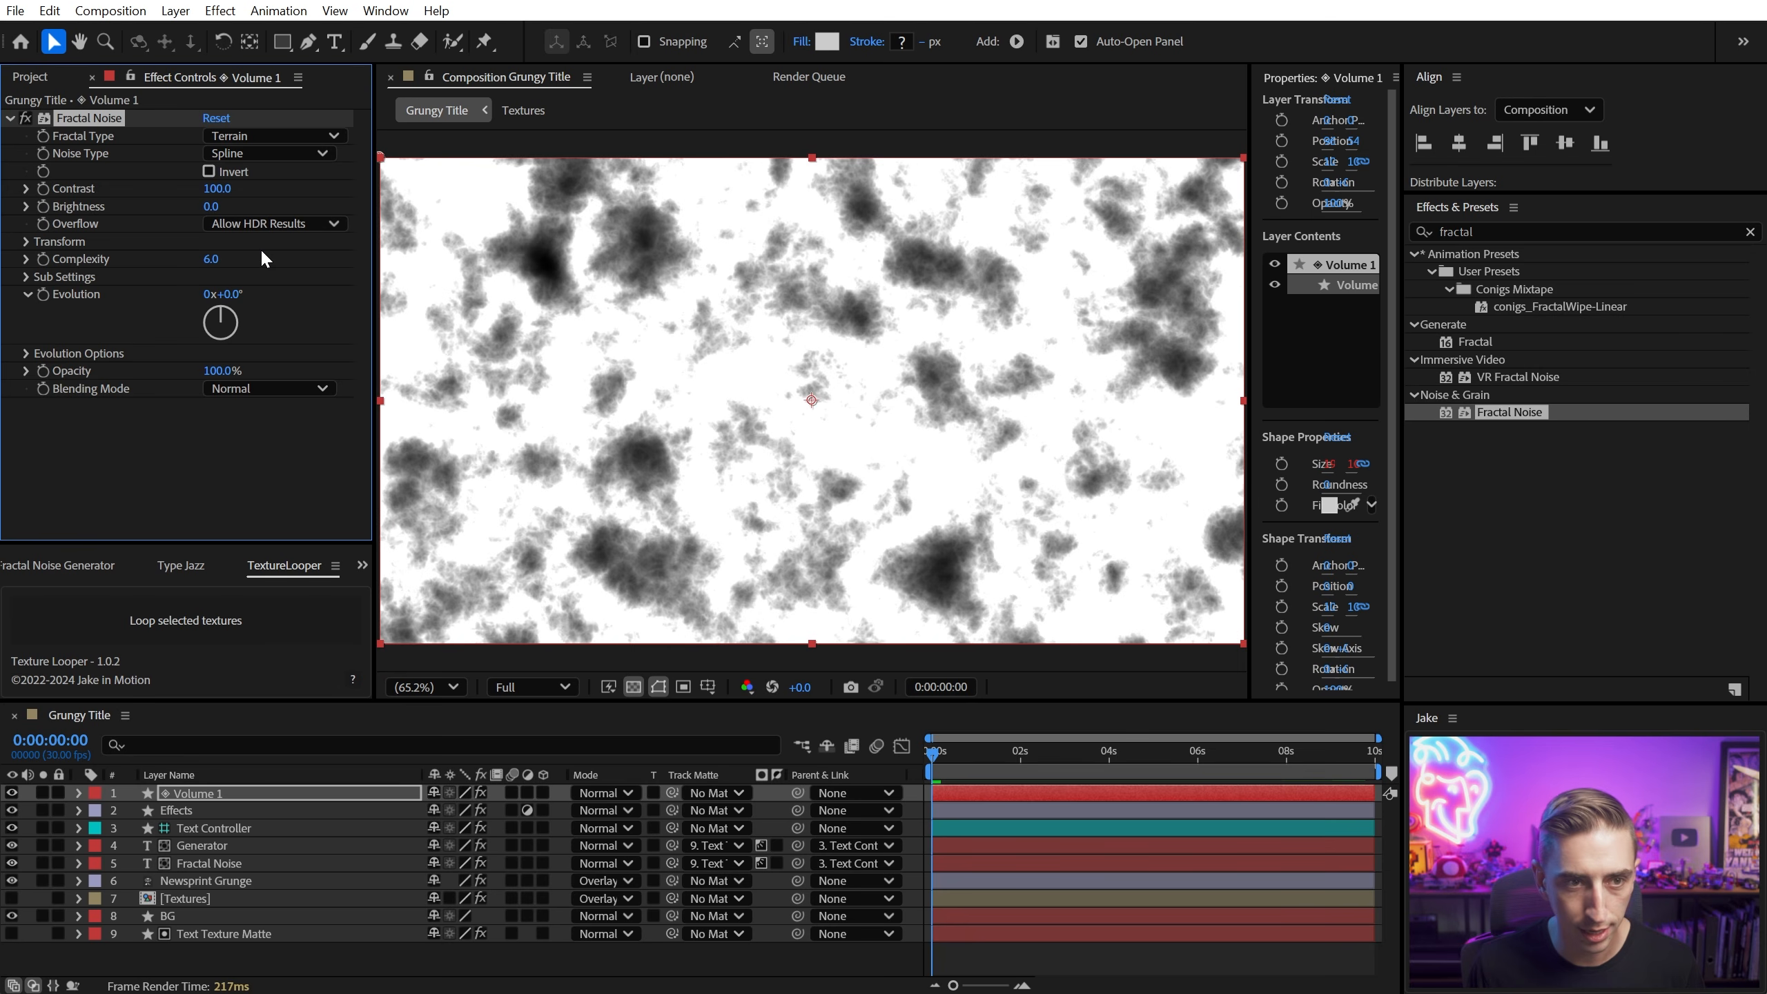
# Step: Set the Fractal Noise Contrast to 76 and Brightness to -65
pyautogui.click(212, 188)
pyautogui.write('76')
pyautogui.press('Return')
pyautogui.click(209, 209)
pyautogui.write('-65')
pyautogui.press('Return')
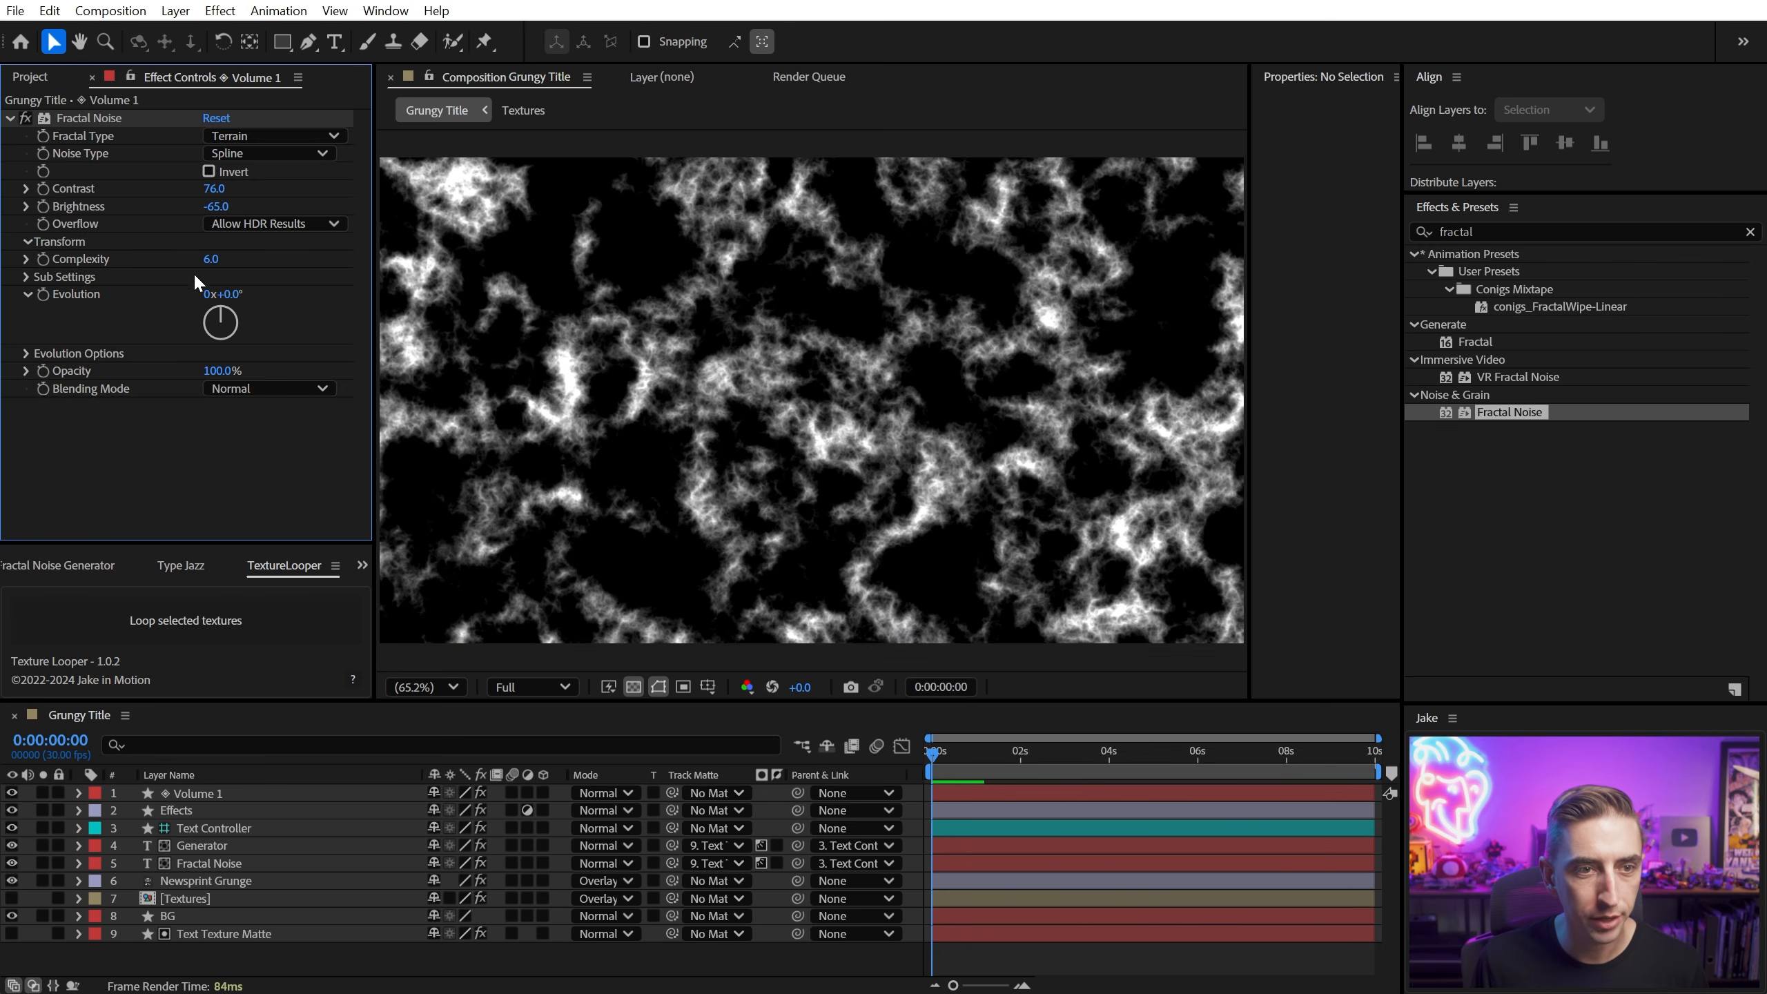
# Step: In the Fractal Noise Transform settings, set Rotation to -327° and Scale to 959
pyautogui.click(25, 242)
pyautogui.click(231, 259)
pyautogui.write('-327')
pyautogui.press('Return')
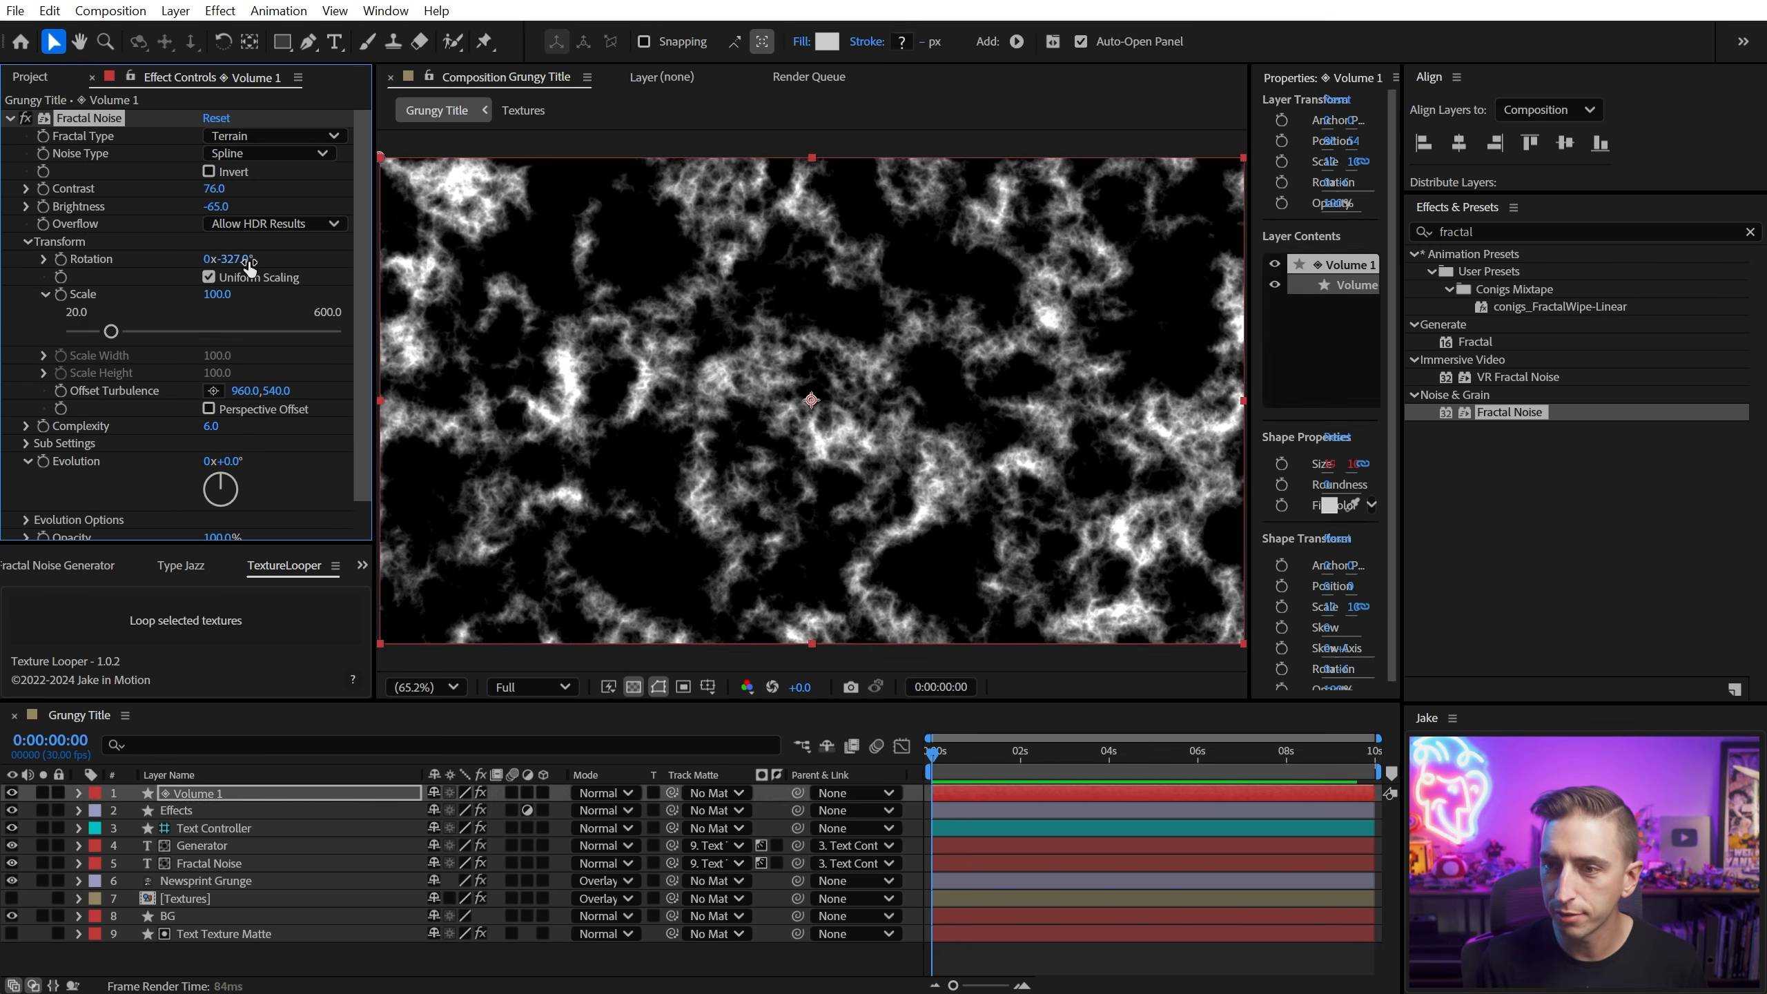
pyautogui.click(219, 296)
pyautogui.write('950')
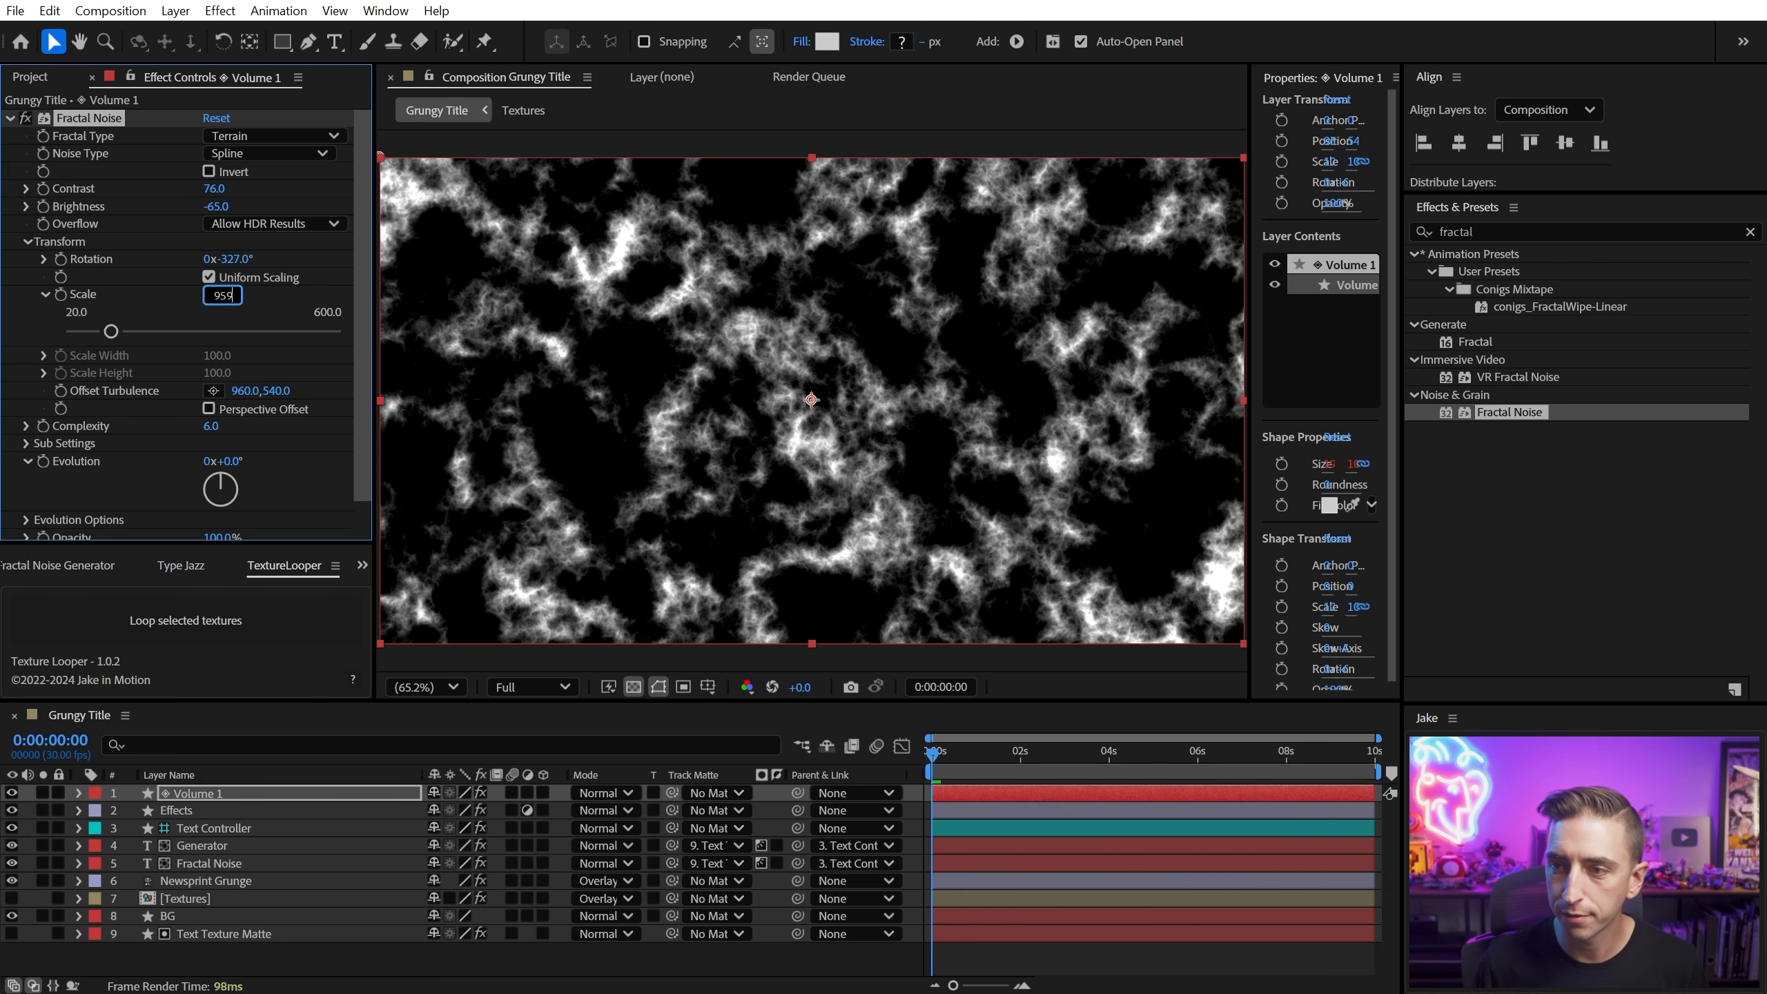
pyautogui.press('Return')
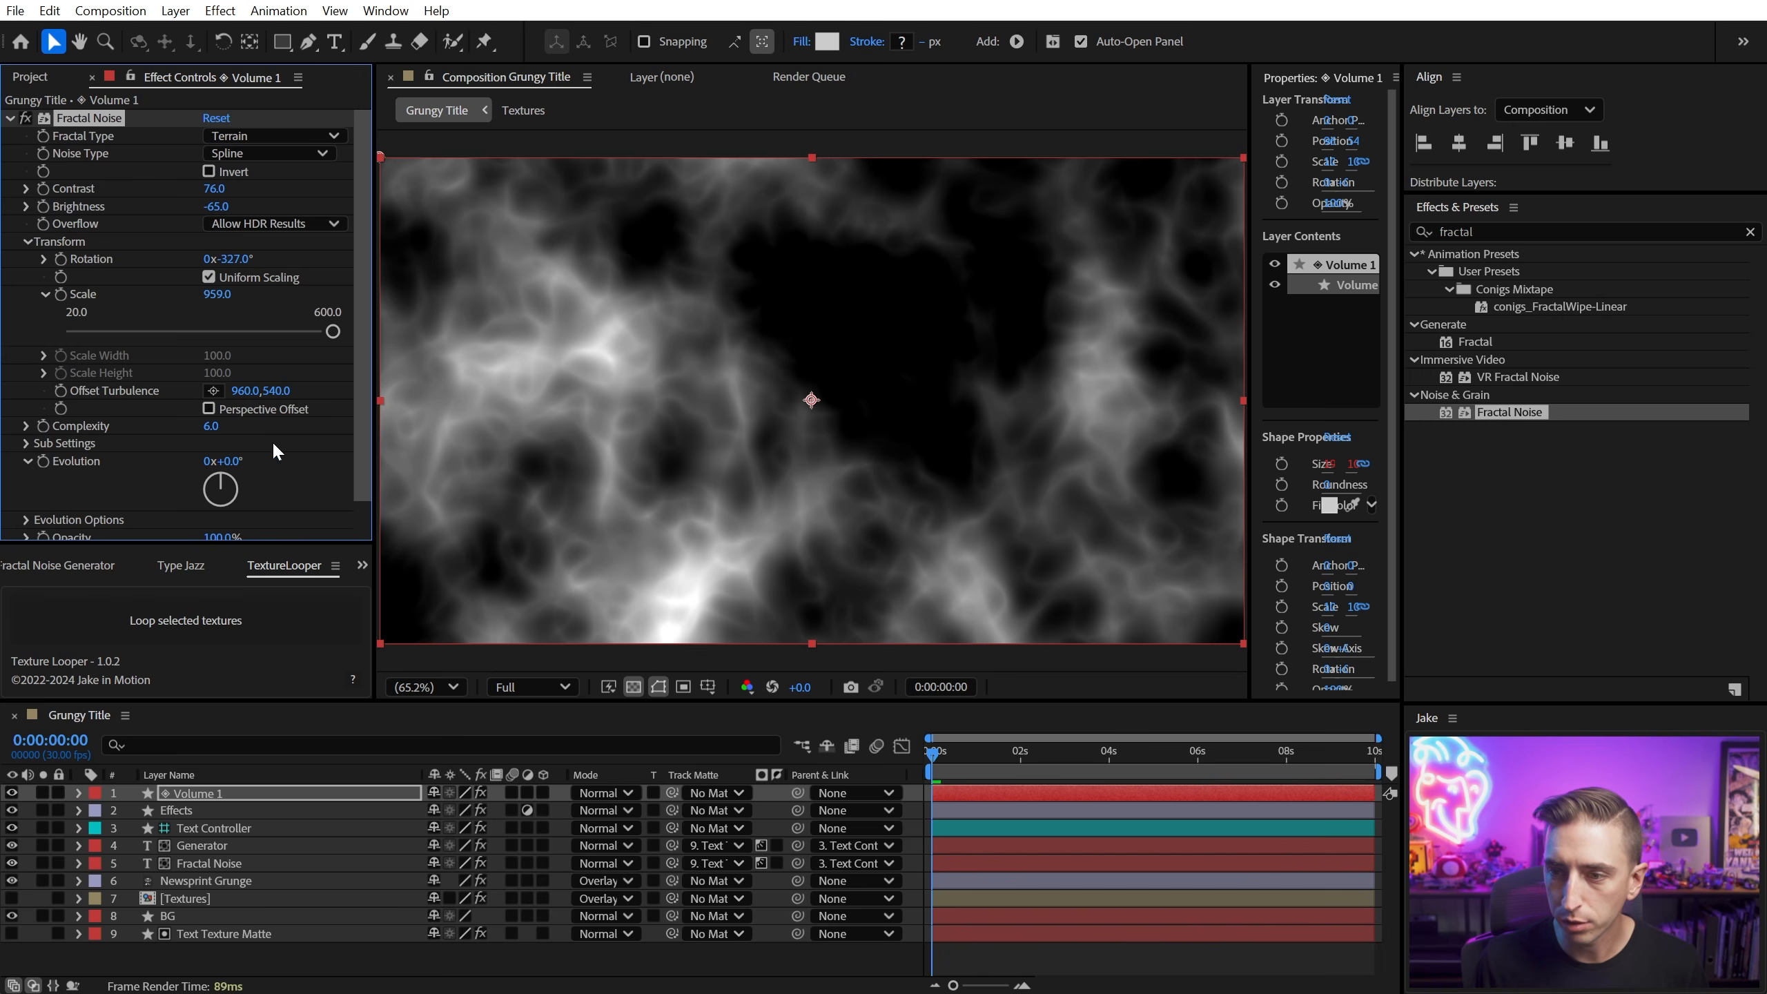
# Step: Set the Fractal Noise Complexity to 8.6
pyautogui.click(215, 426)
pyautogui.write('8.6')
pyautogui.press('Return')
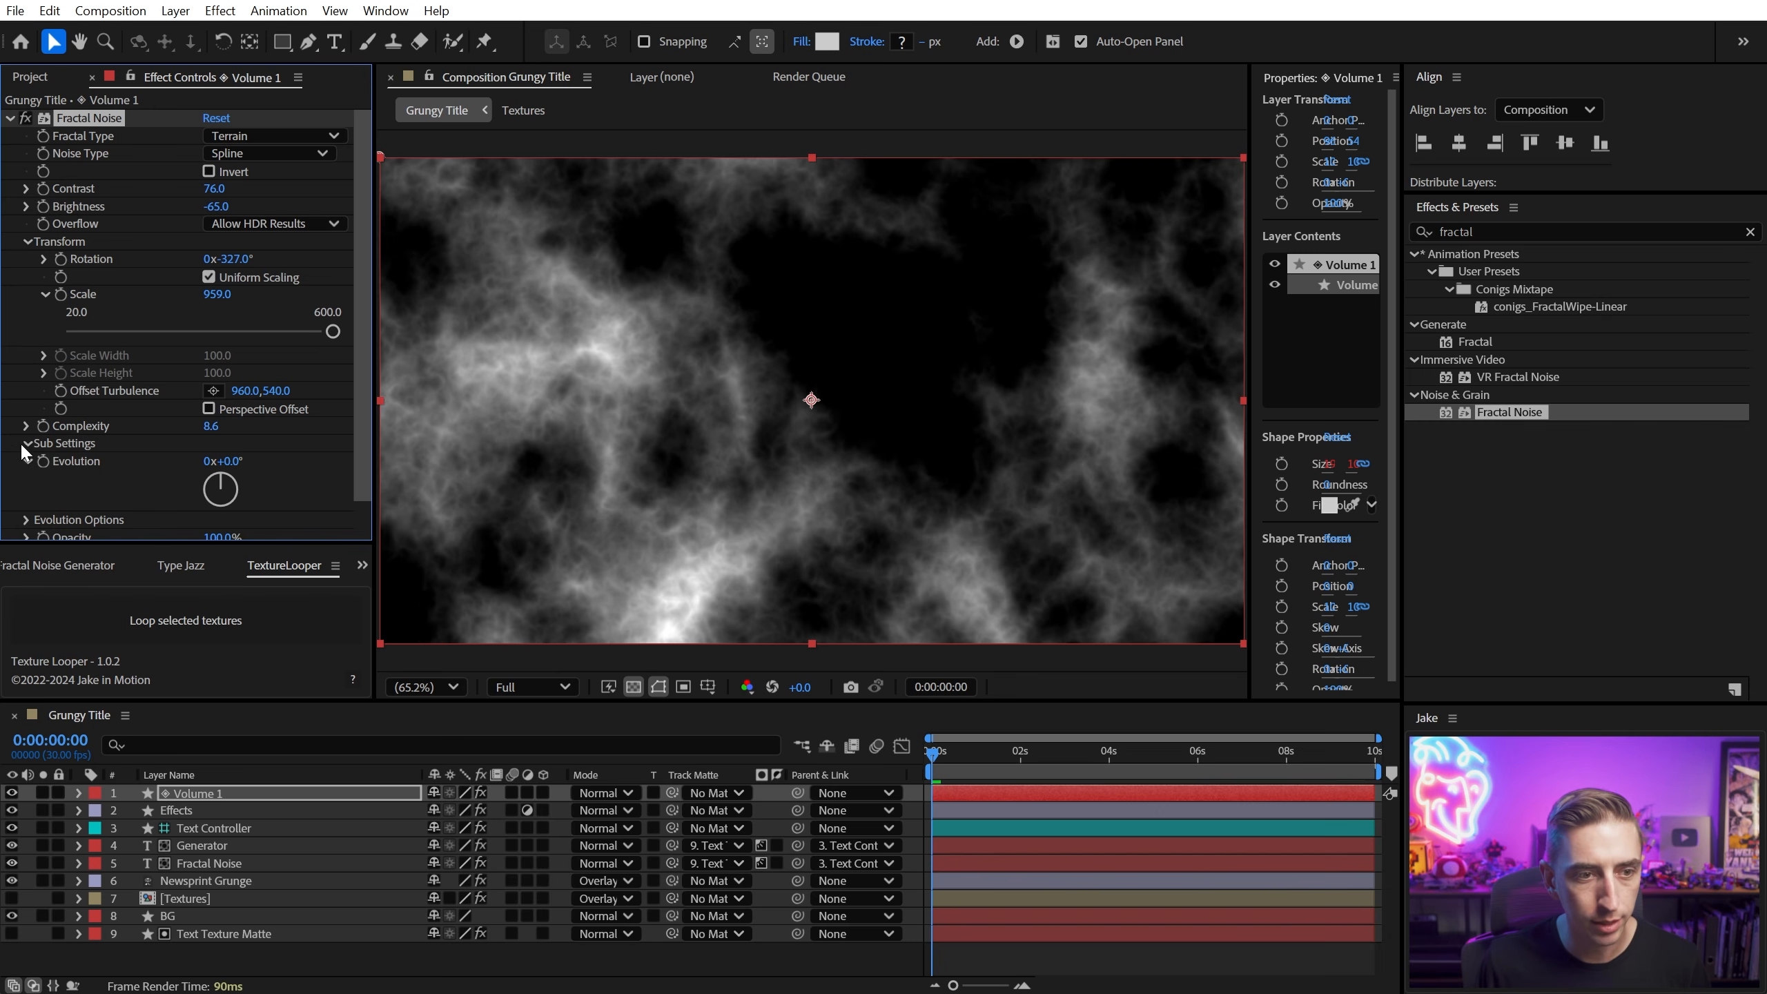
# Step: In the Fractal Noise Sub Settings, set Sub Influence to 75, Sub Scaling to 47 and Sub Rotation to 156°
pyautogui.click(25, 445)
pyautogui.scroll(-3, 140, 418)
pyautogui.click(212, 327)
pyautogui.write('7')
pyautogui.press('Tab')
pyautogui.write('47')
pyautogui.press('Tab')
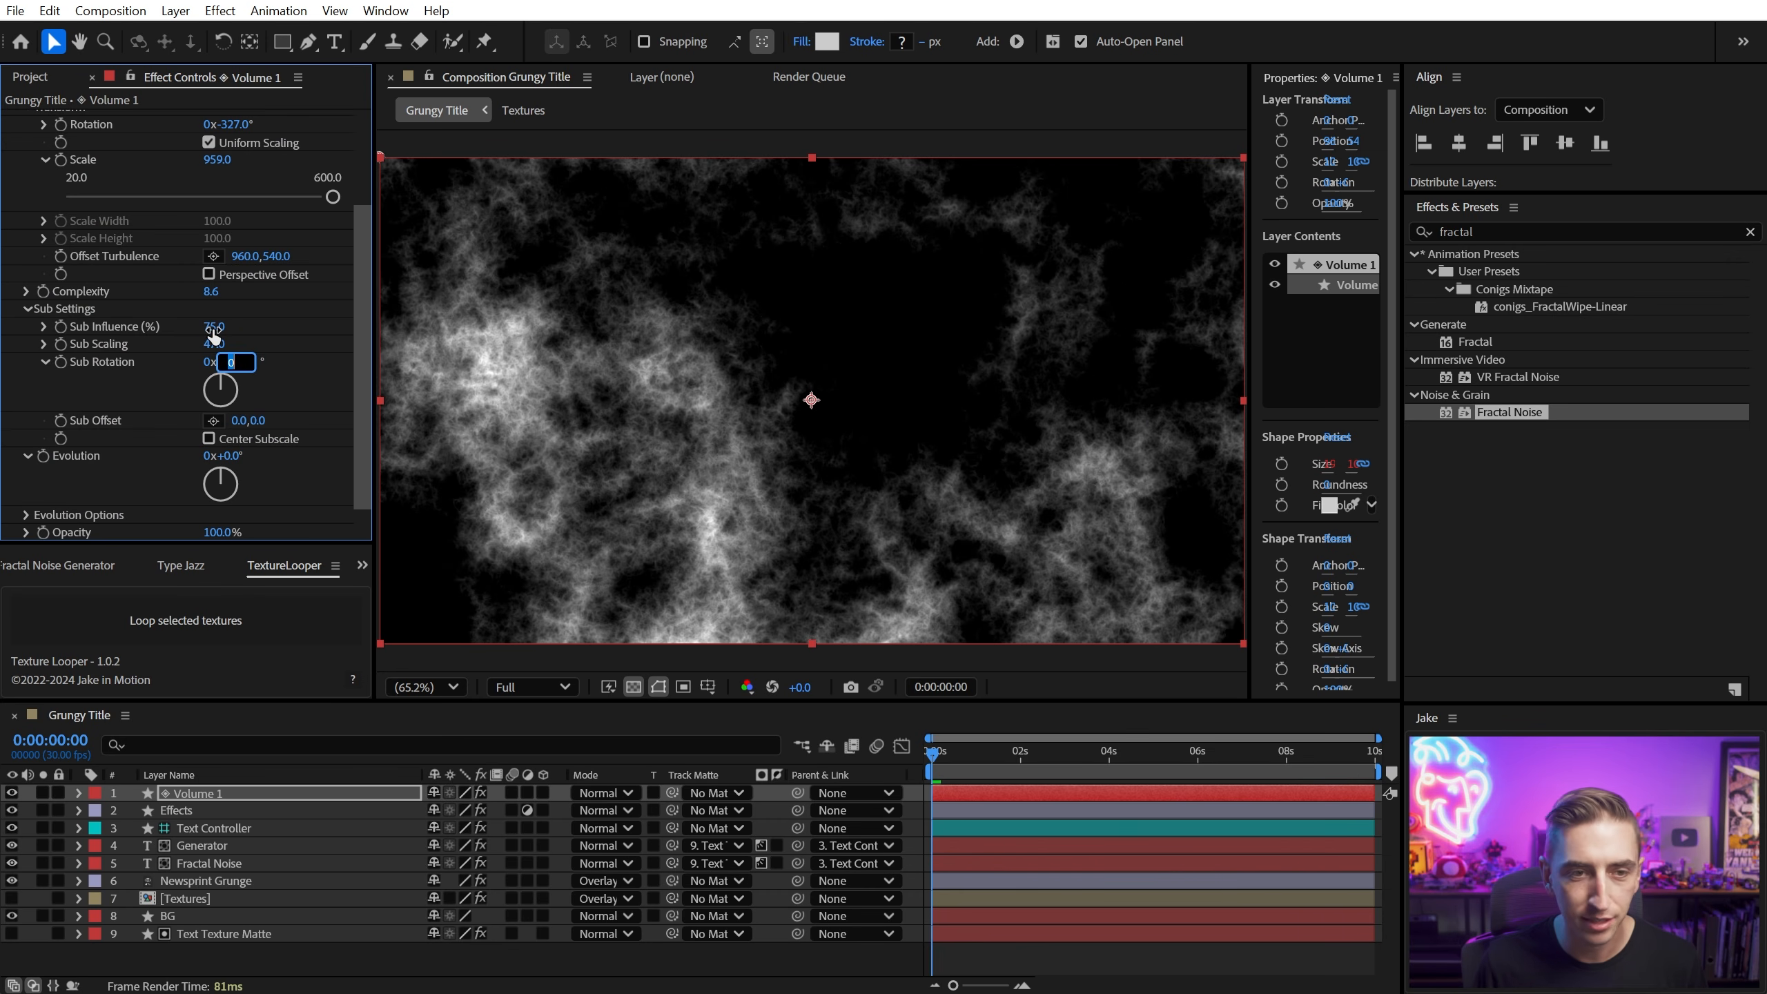
pyautogui.write('156')
pyautogui.press('Return')
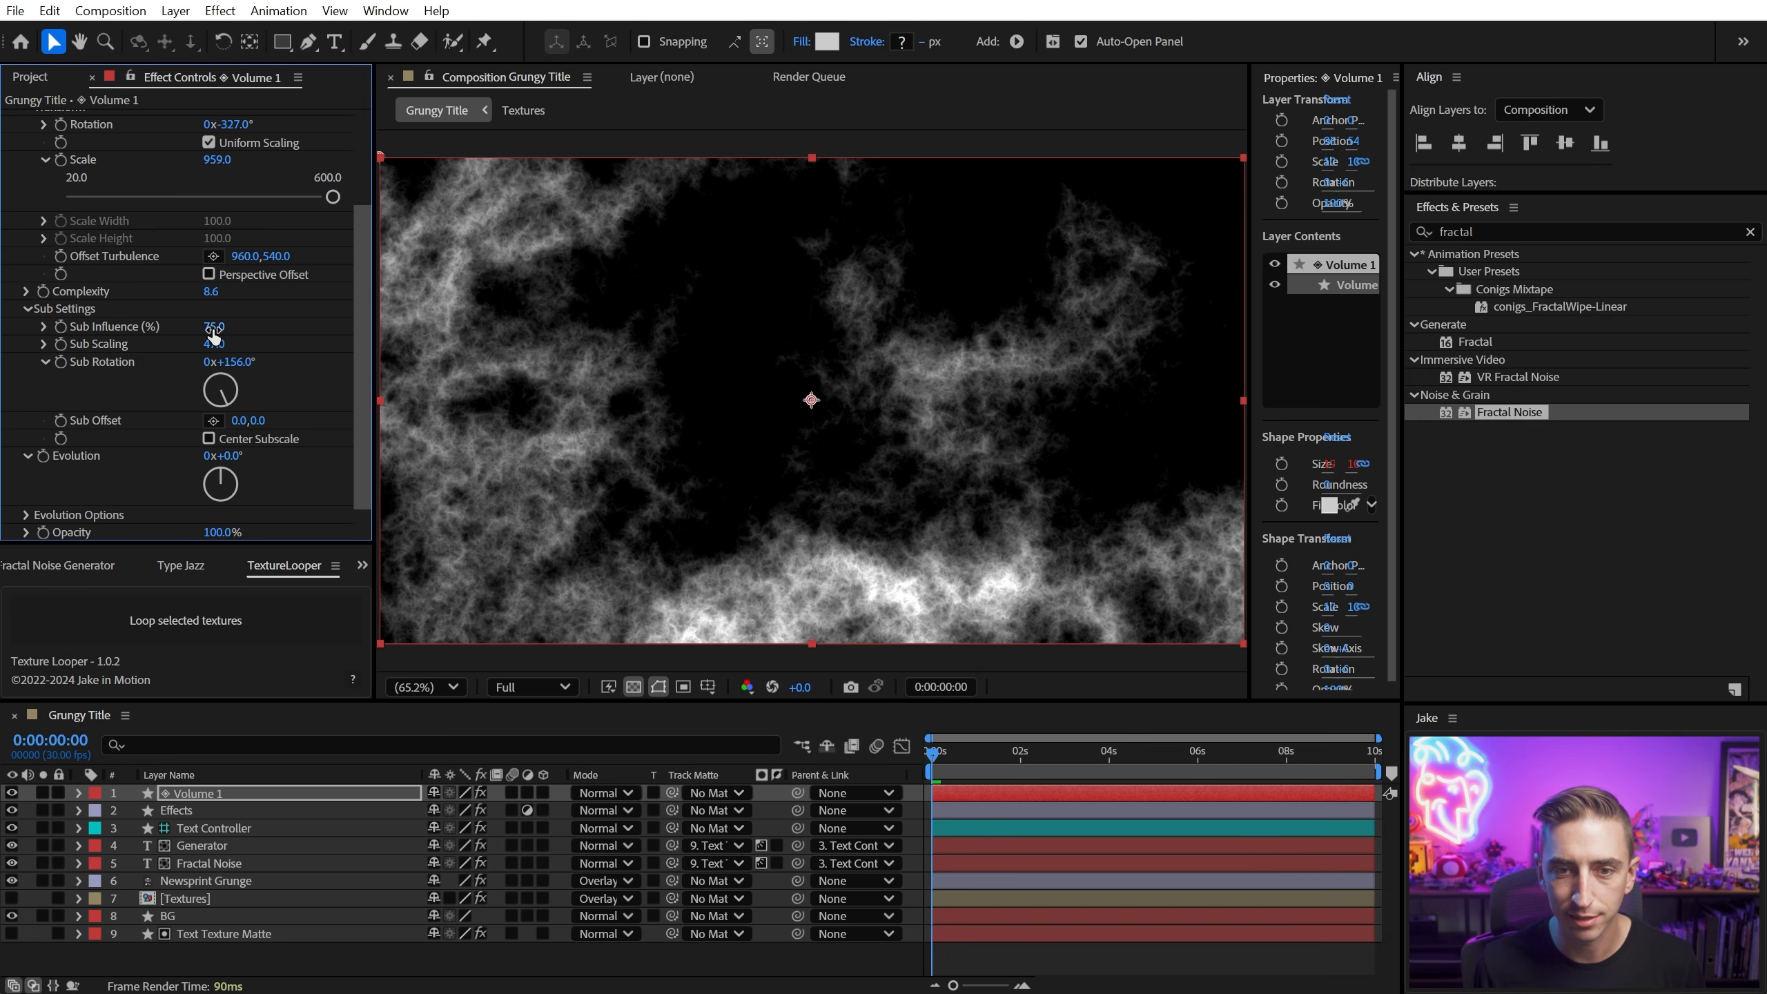
# Step: Rename the new fractal noise layer as Blur Map
pyautogui.scroll(3, 148, 291)
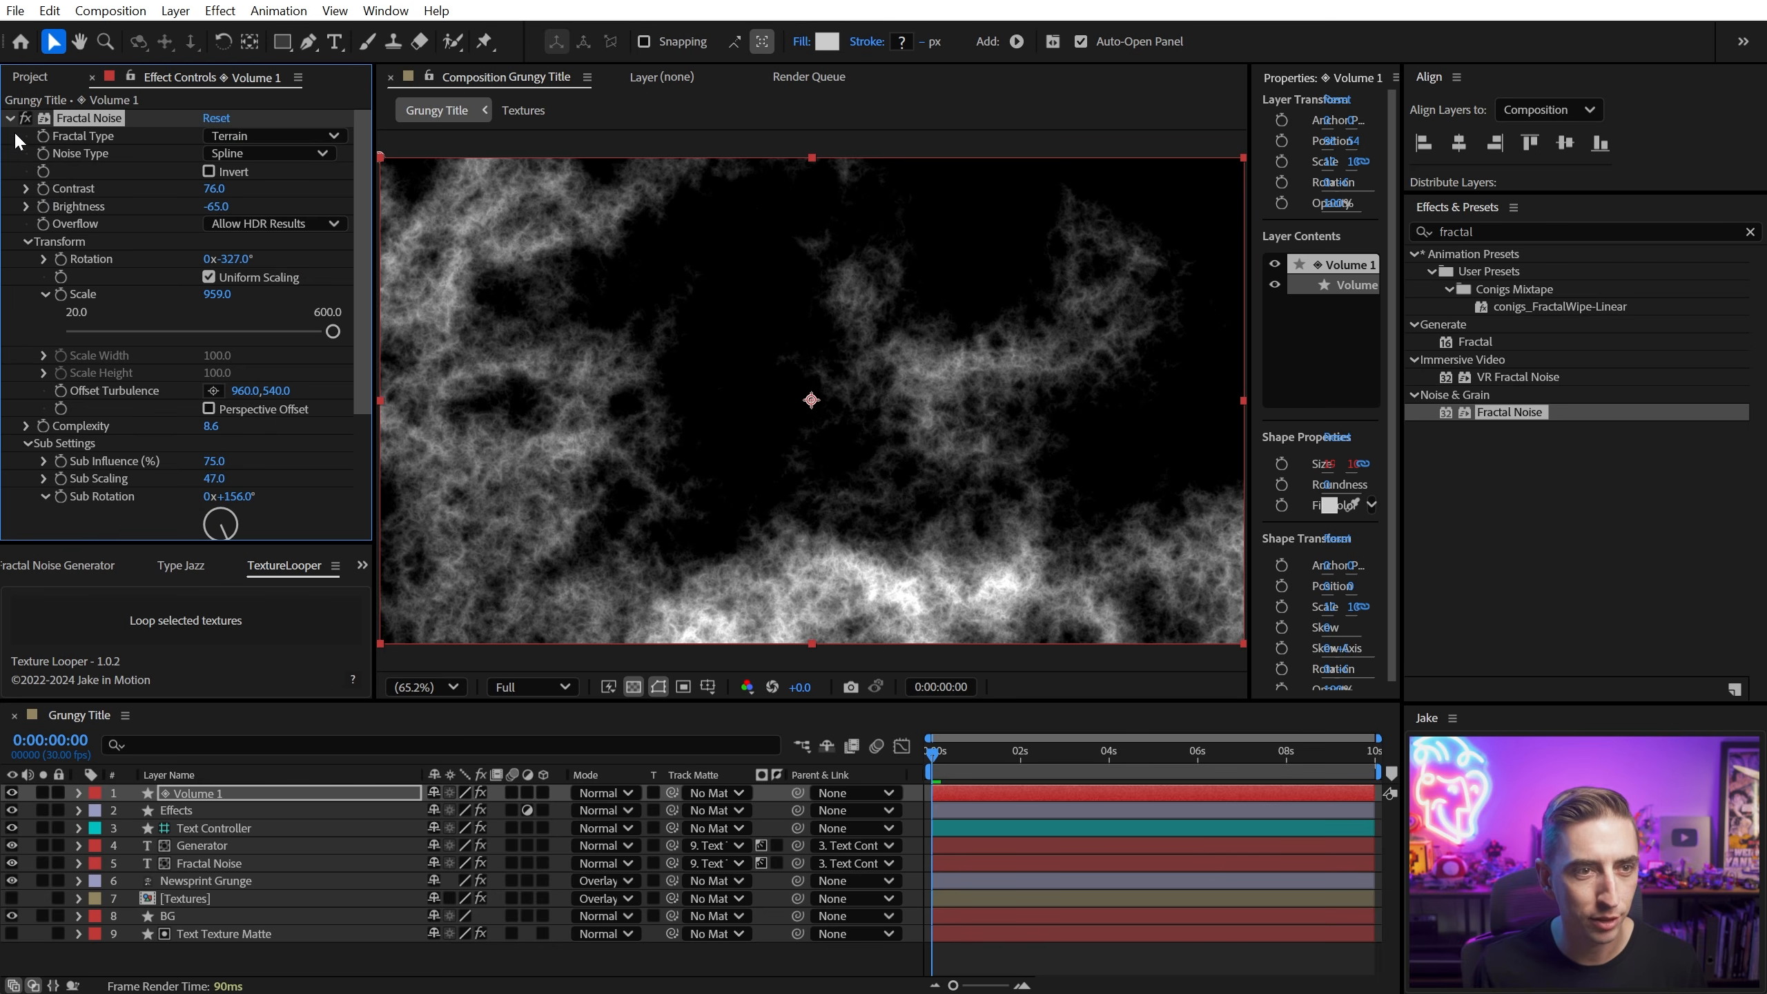
pyautogui.click(206, 797)
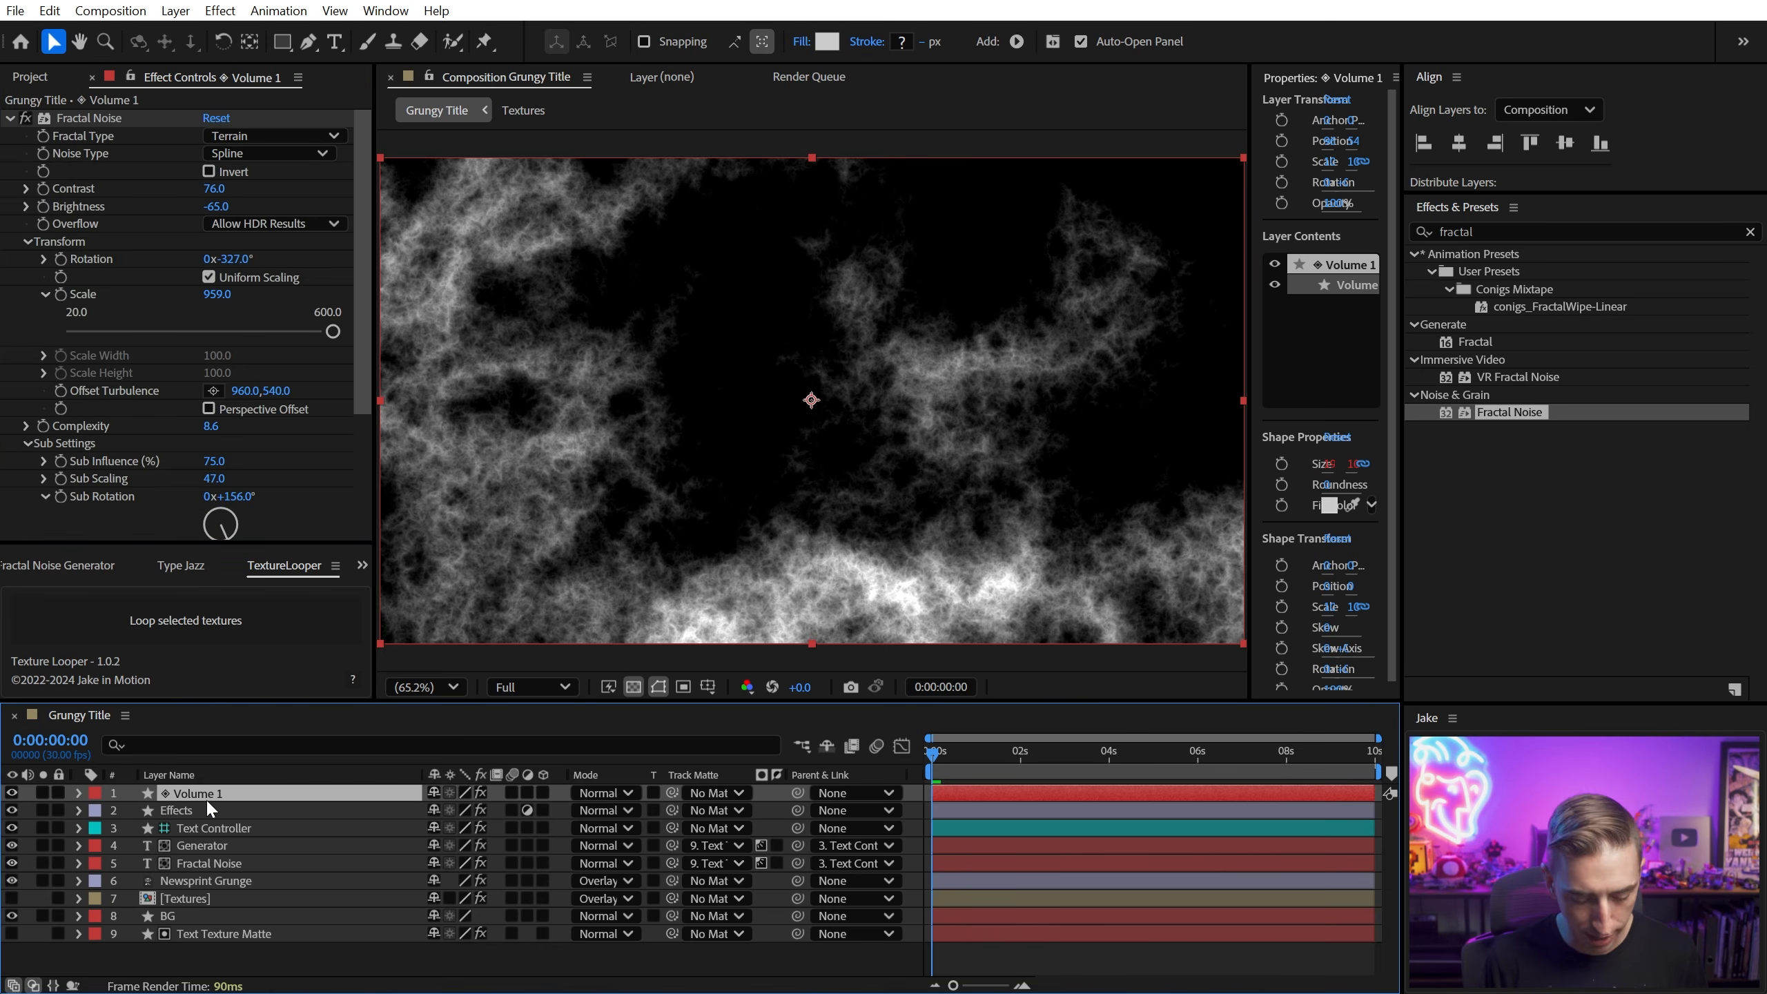
pyautogui.press('Return')
pyautogui.write('Blur Map')
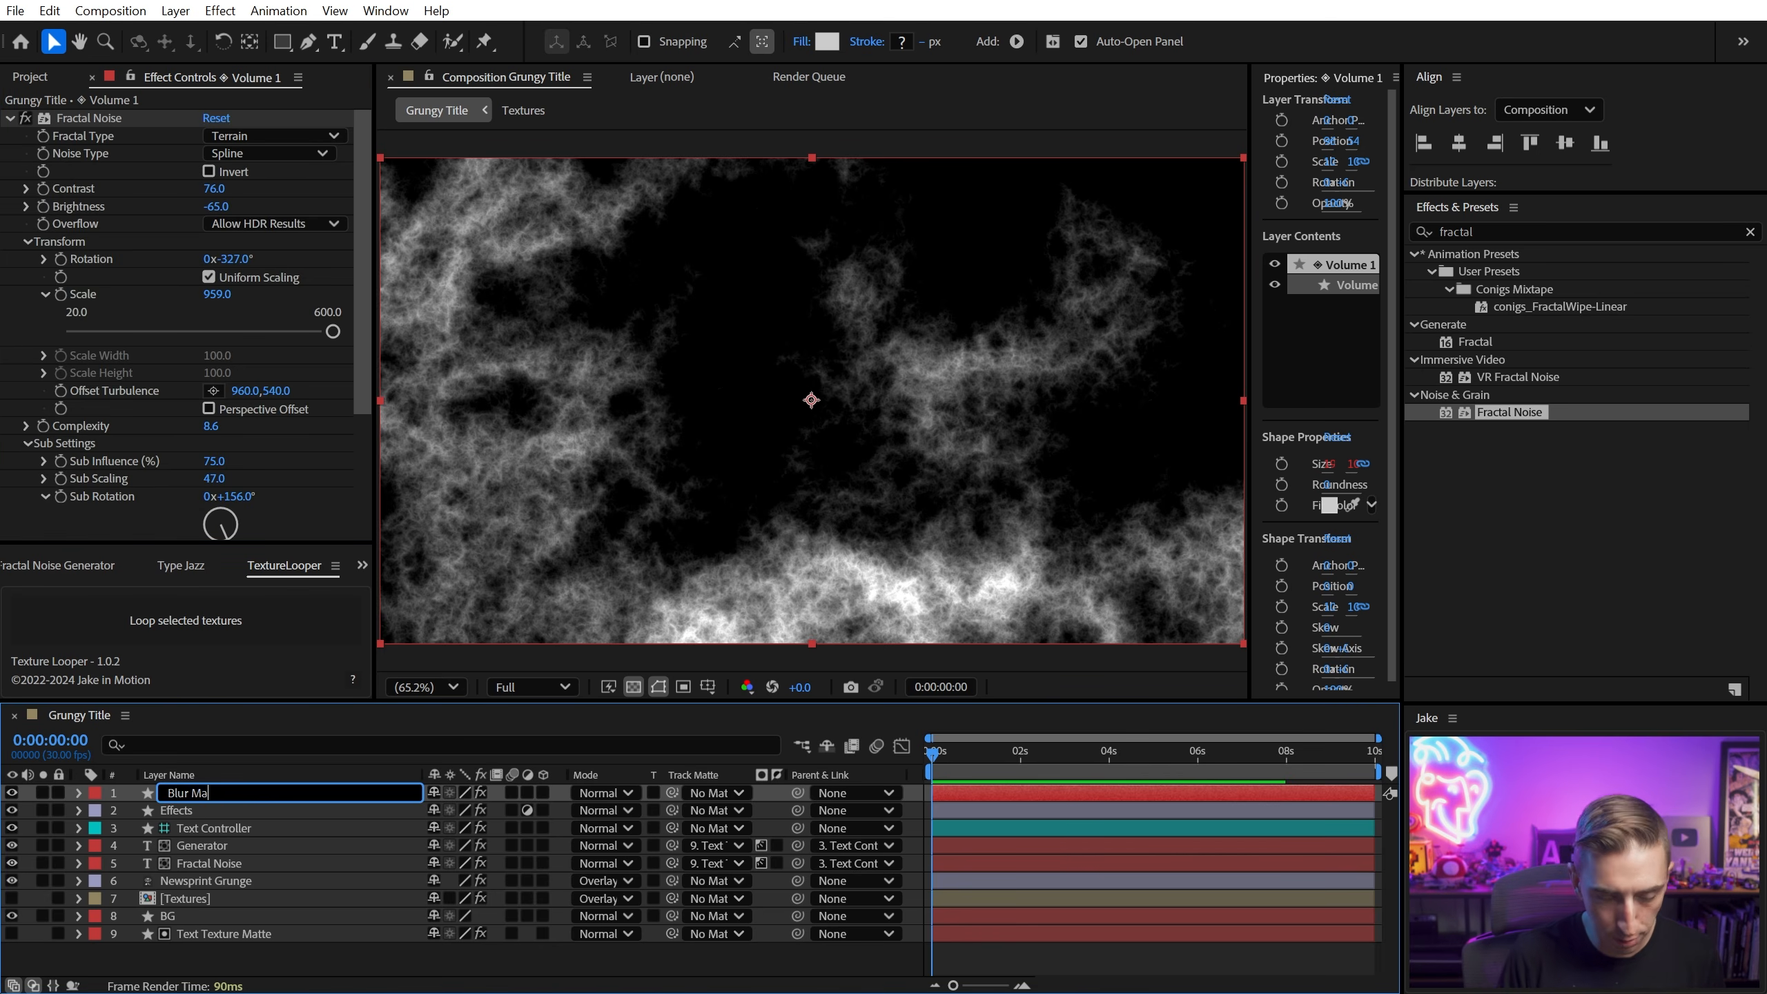
pyautogui.press('Return')
# Step: Hide the Blur Map layer and move it to the bottom of the layer stack, below Text Texture Matte
pyautogui.click(12, 794)
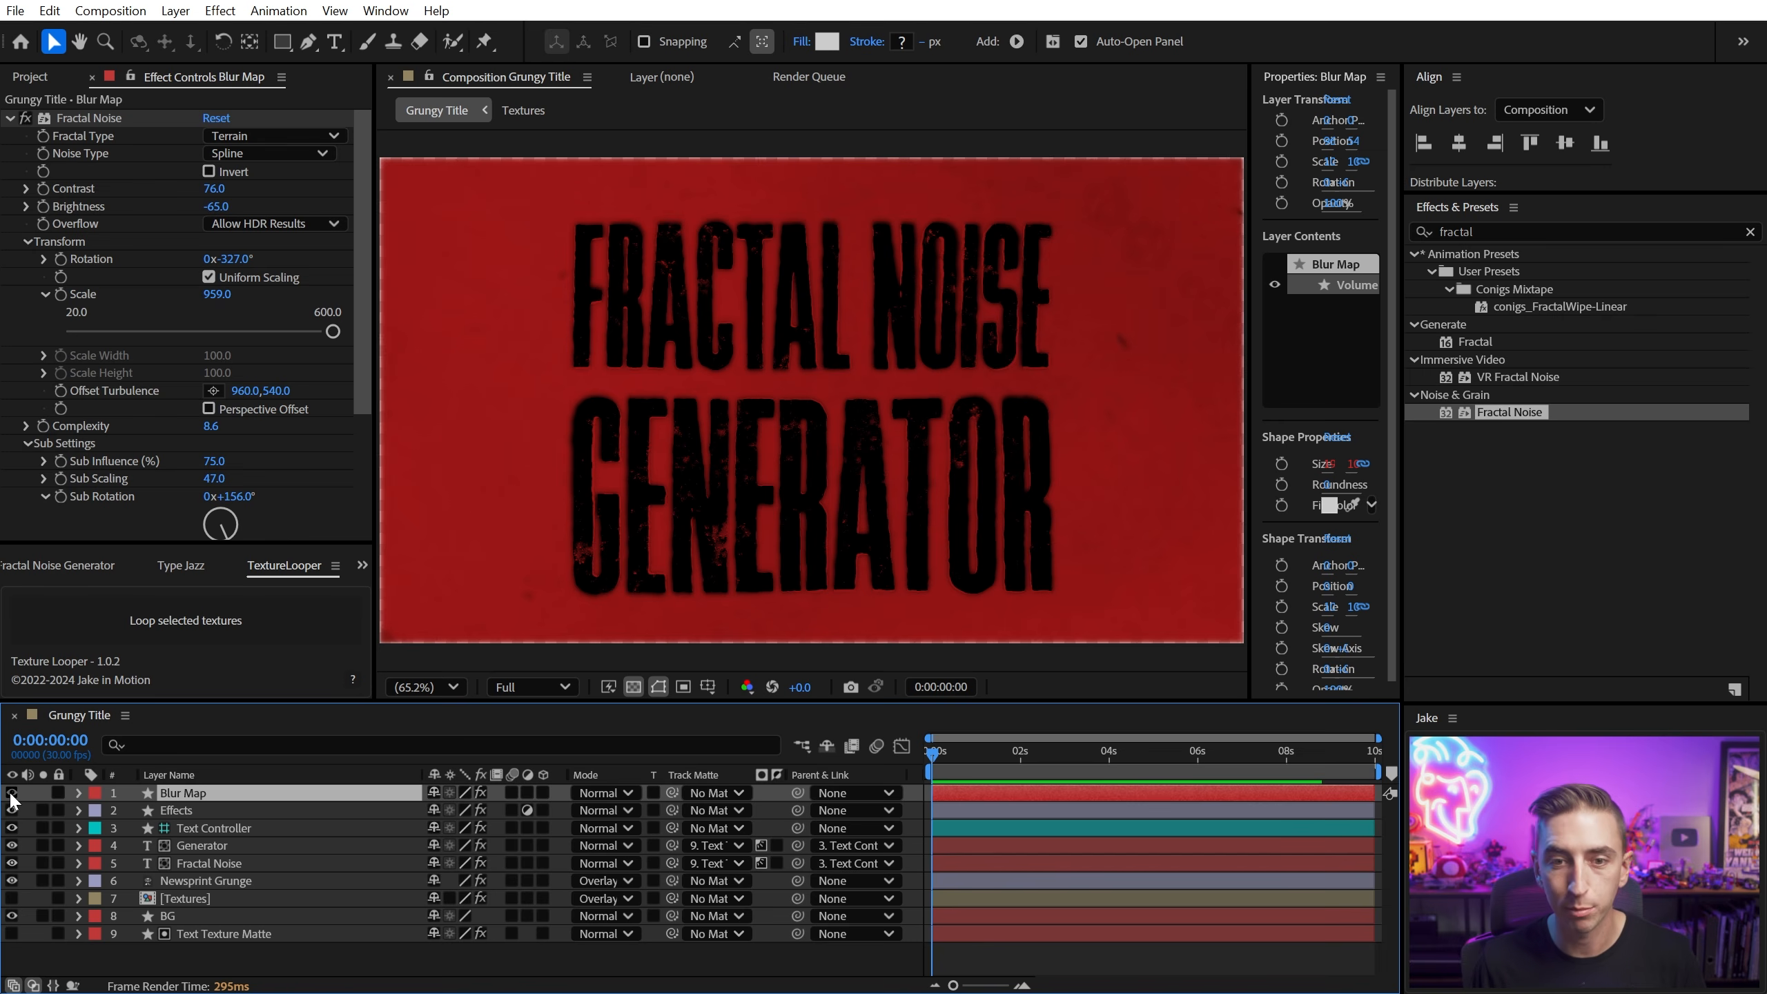
pyautogui.moveTo(151, 804); pyautogui.dragTo(187, 939)
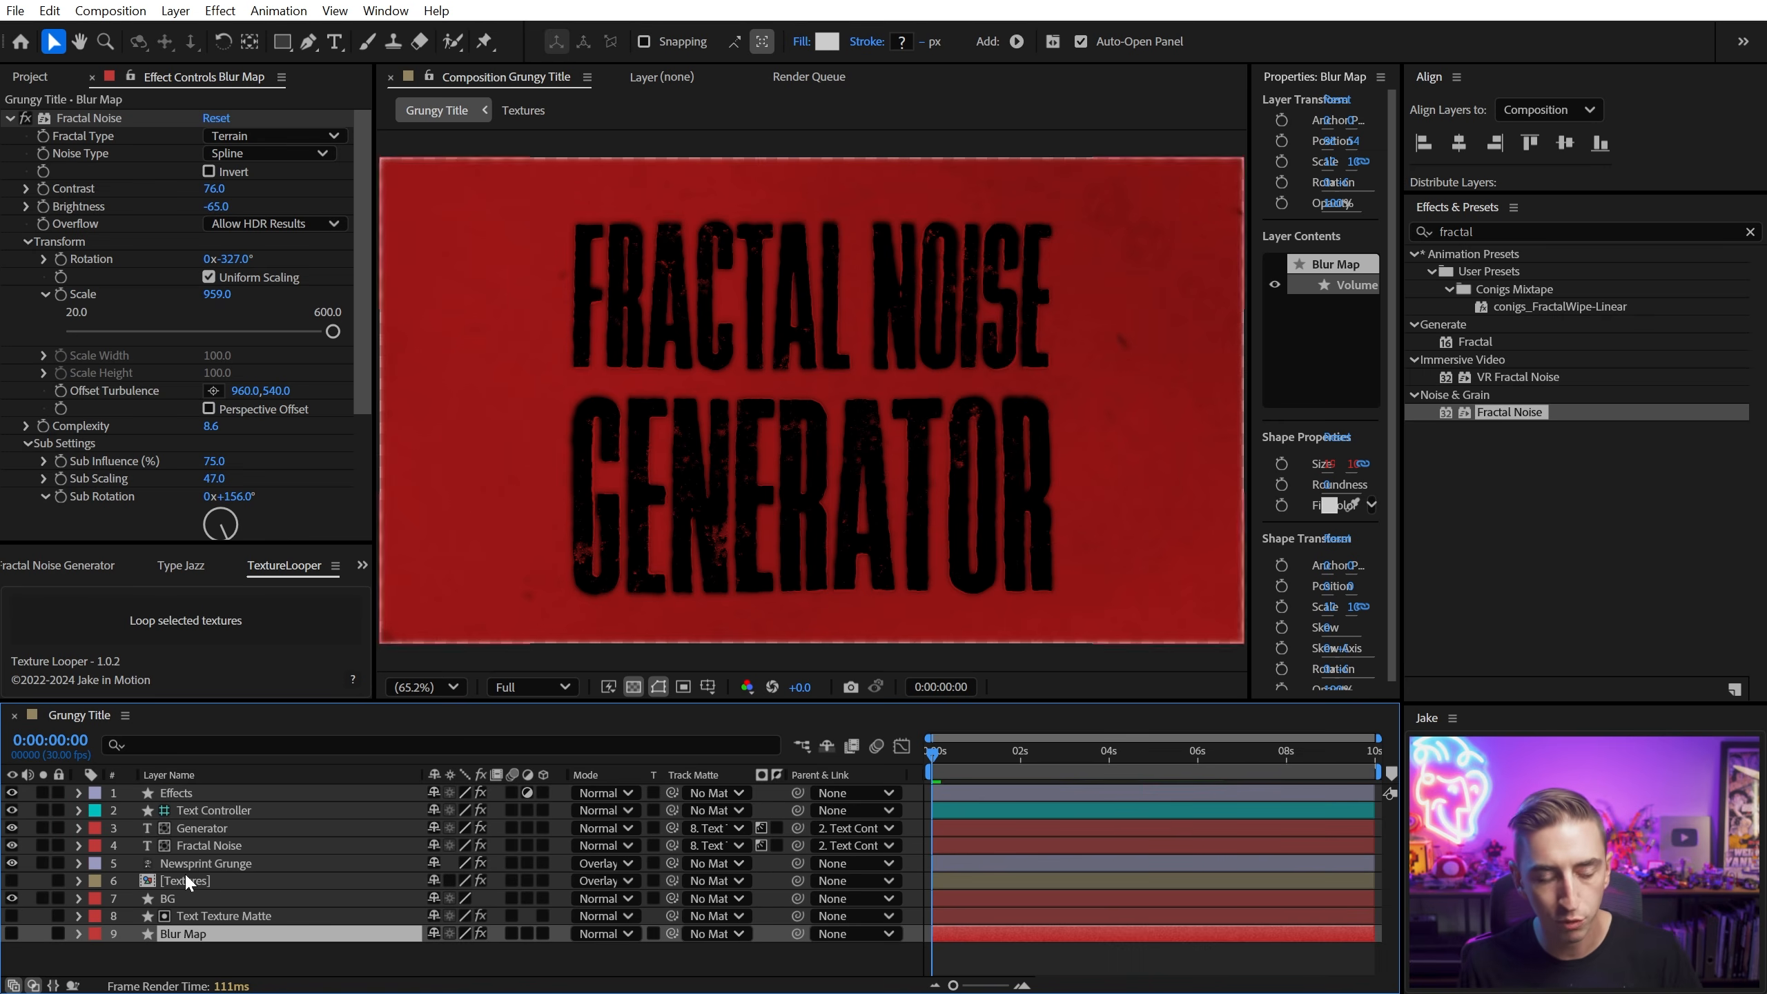
# Step: On the Effects layer, set Compound Blur's Blur Layer to Blur Map
pyautogui.click(197, 798)
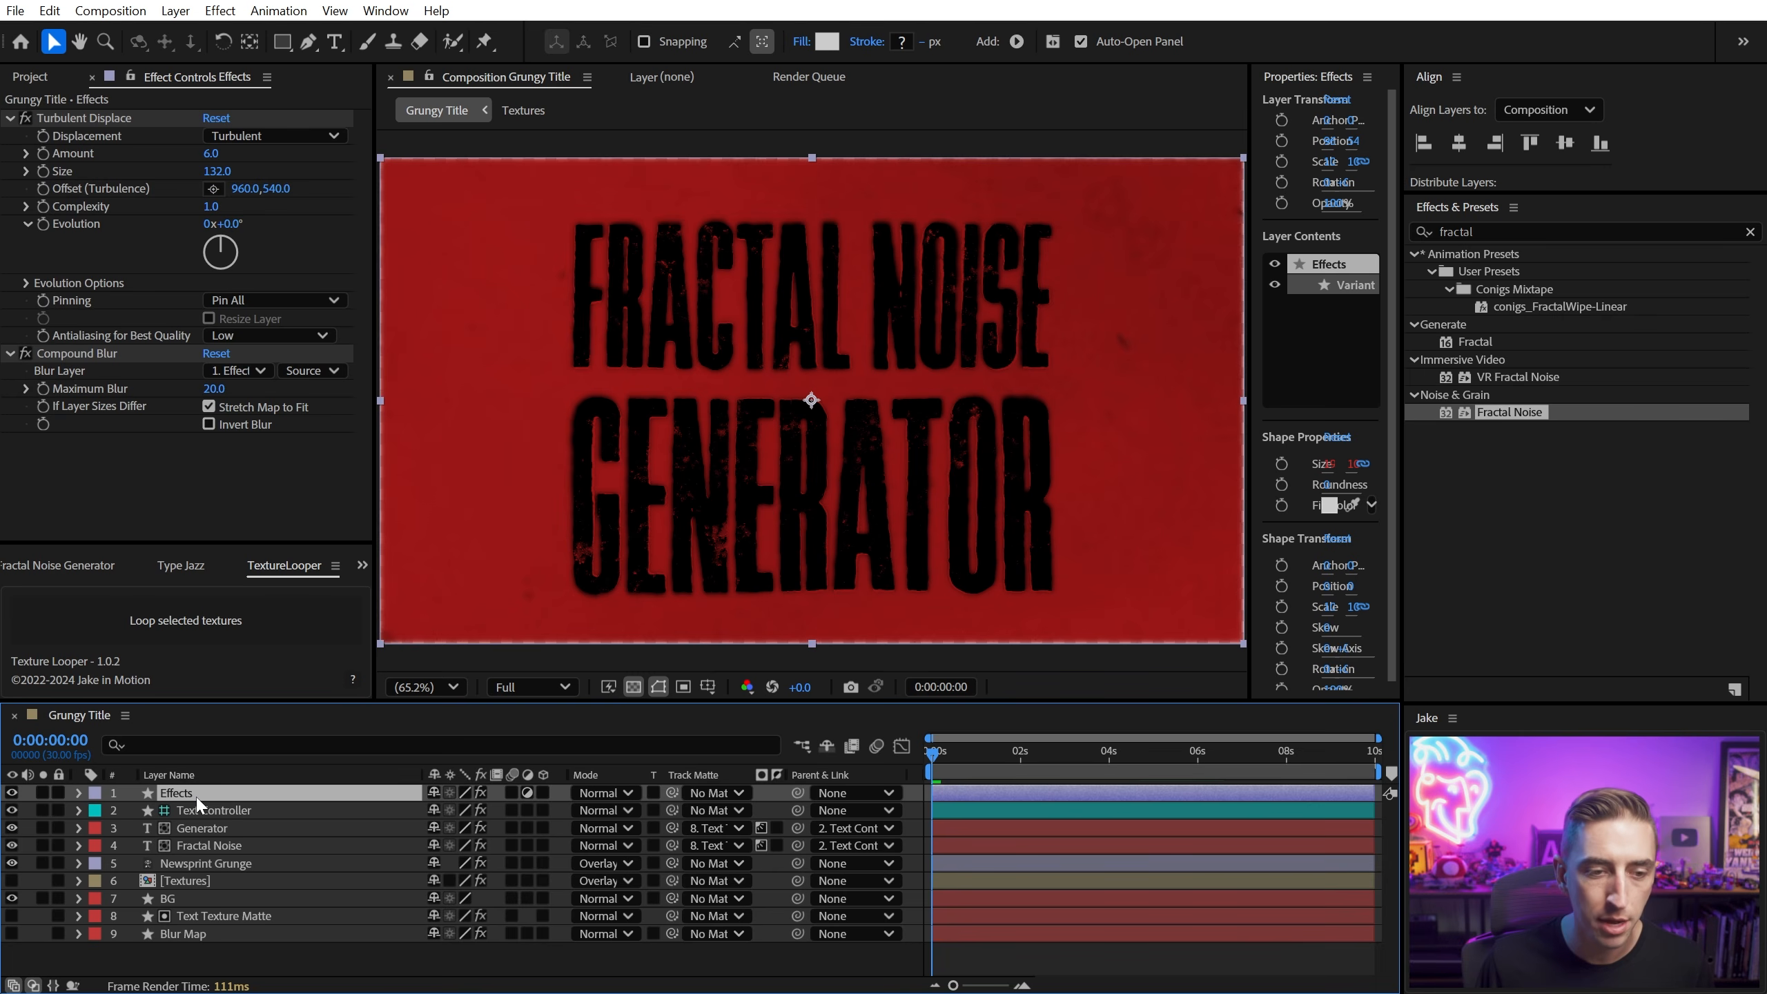
pyautogui.click(95, 356)
pyautogui.click(239, 370)
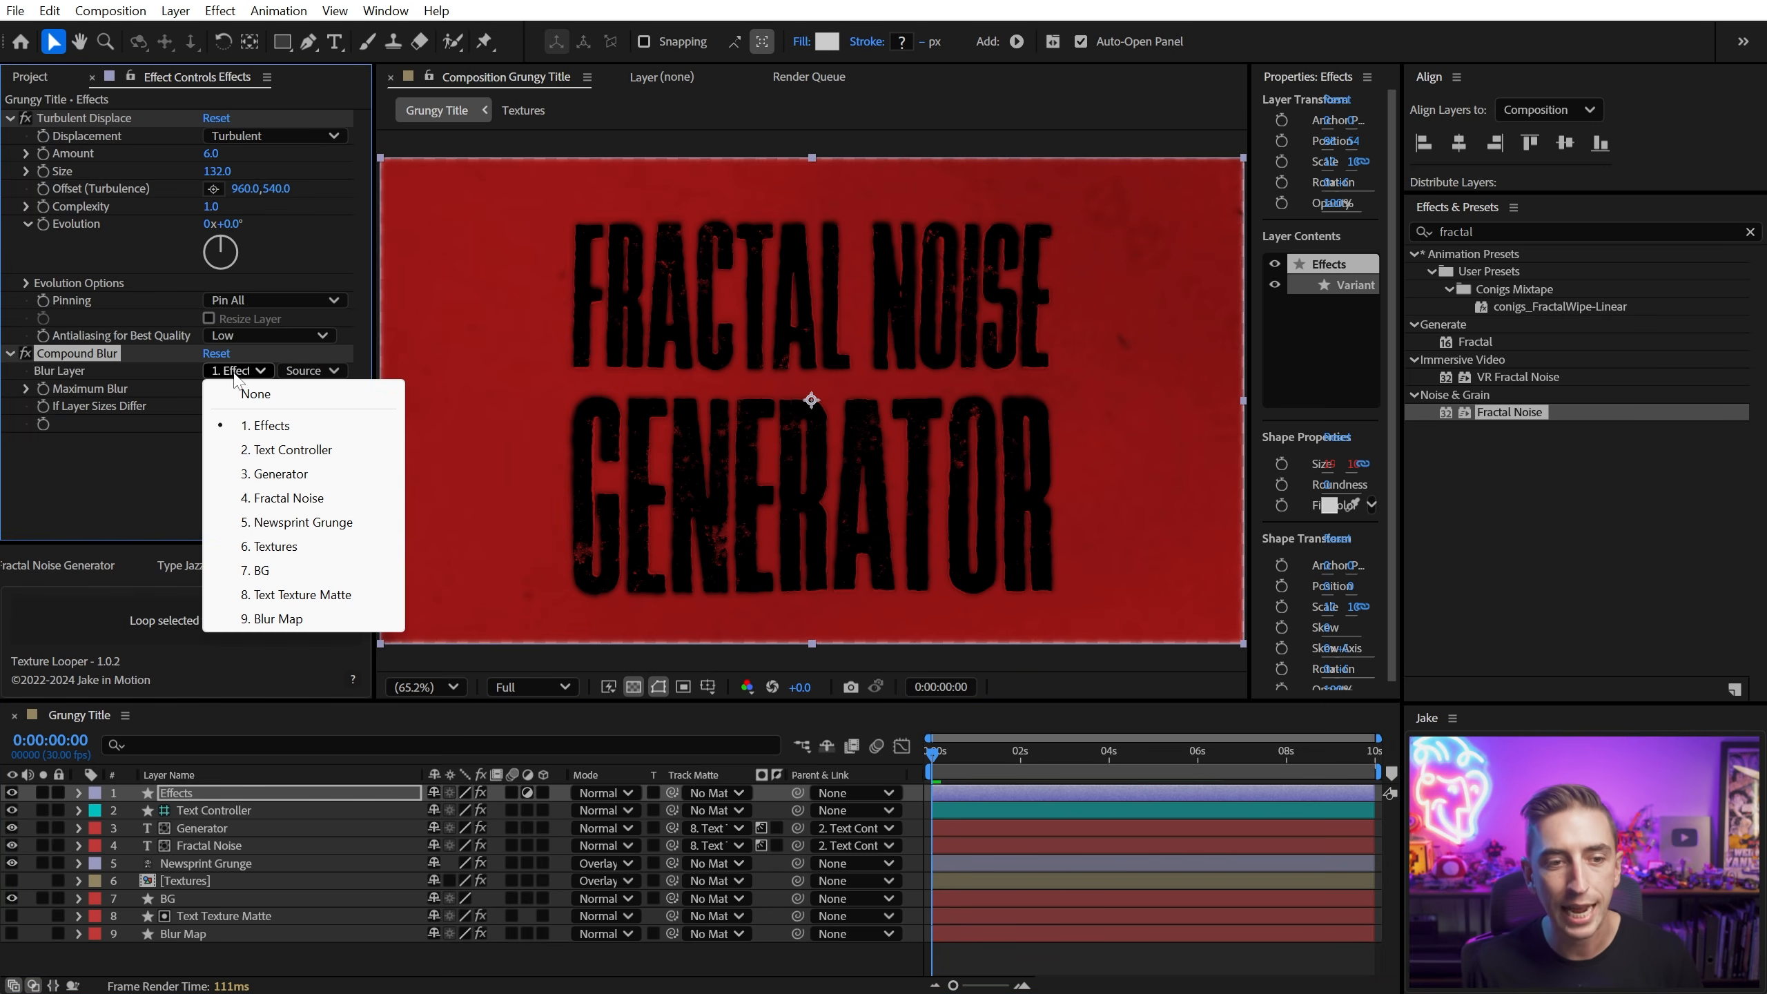
pyautogui.click(310, 617)
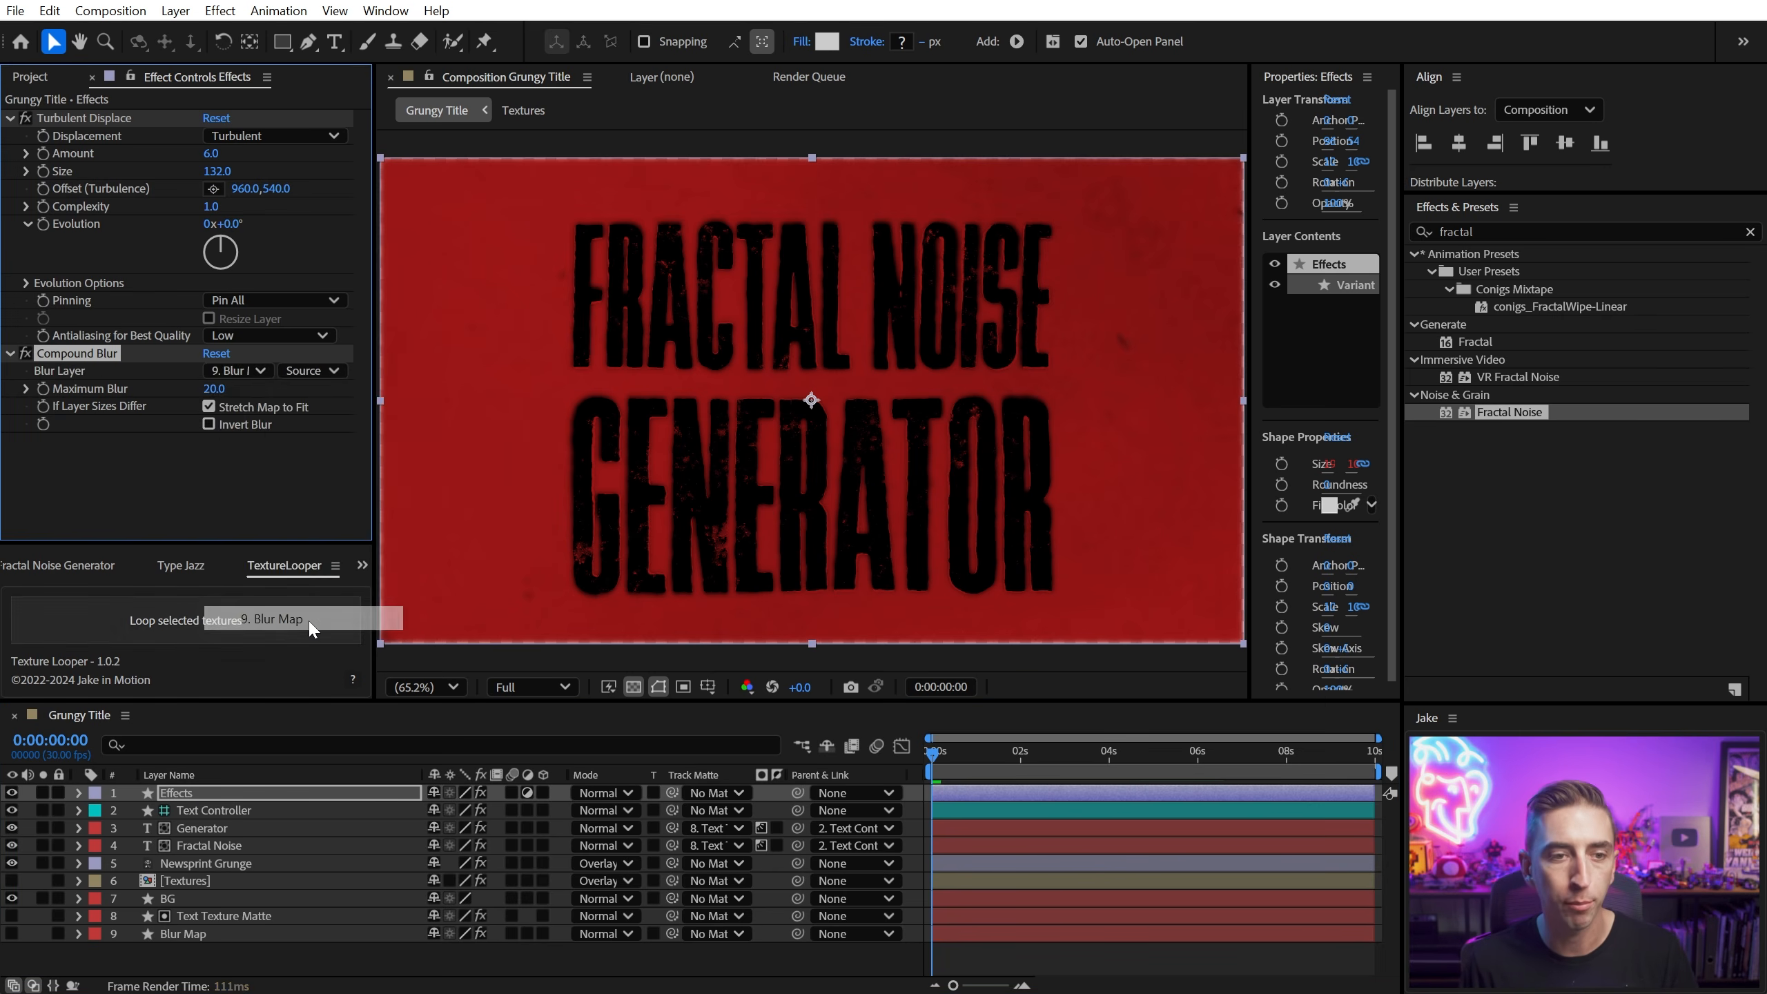
# Step: Set Compound Blur's blur layer source to Effects & Masks and check the blurred start of FRACTAL up close
pyautogui.click(319, 372)
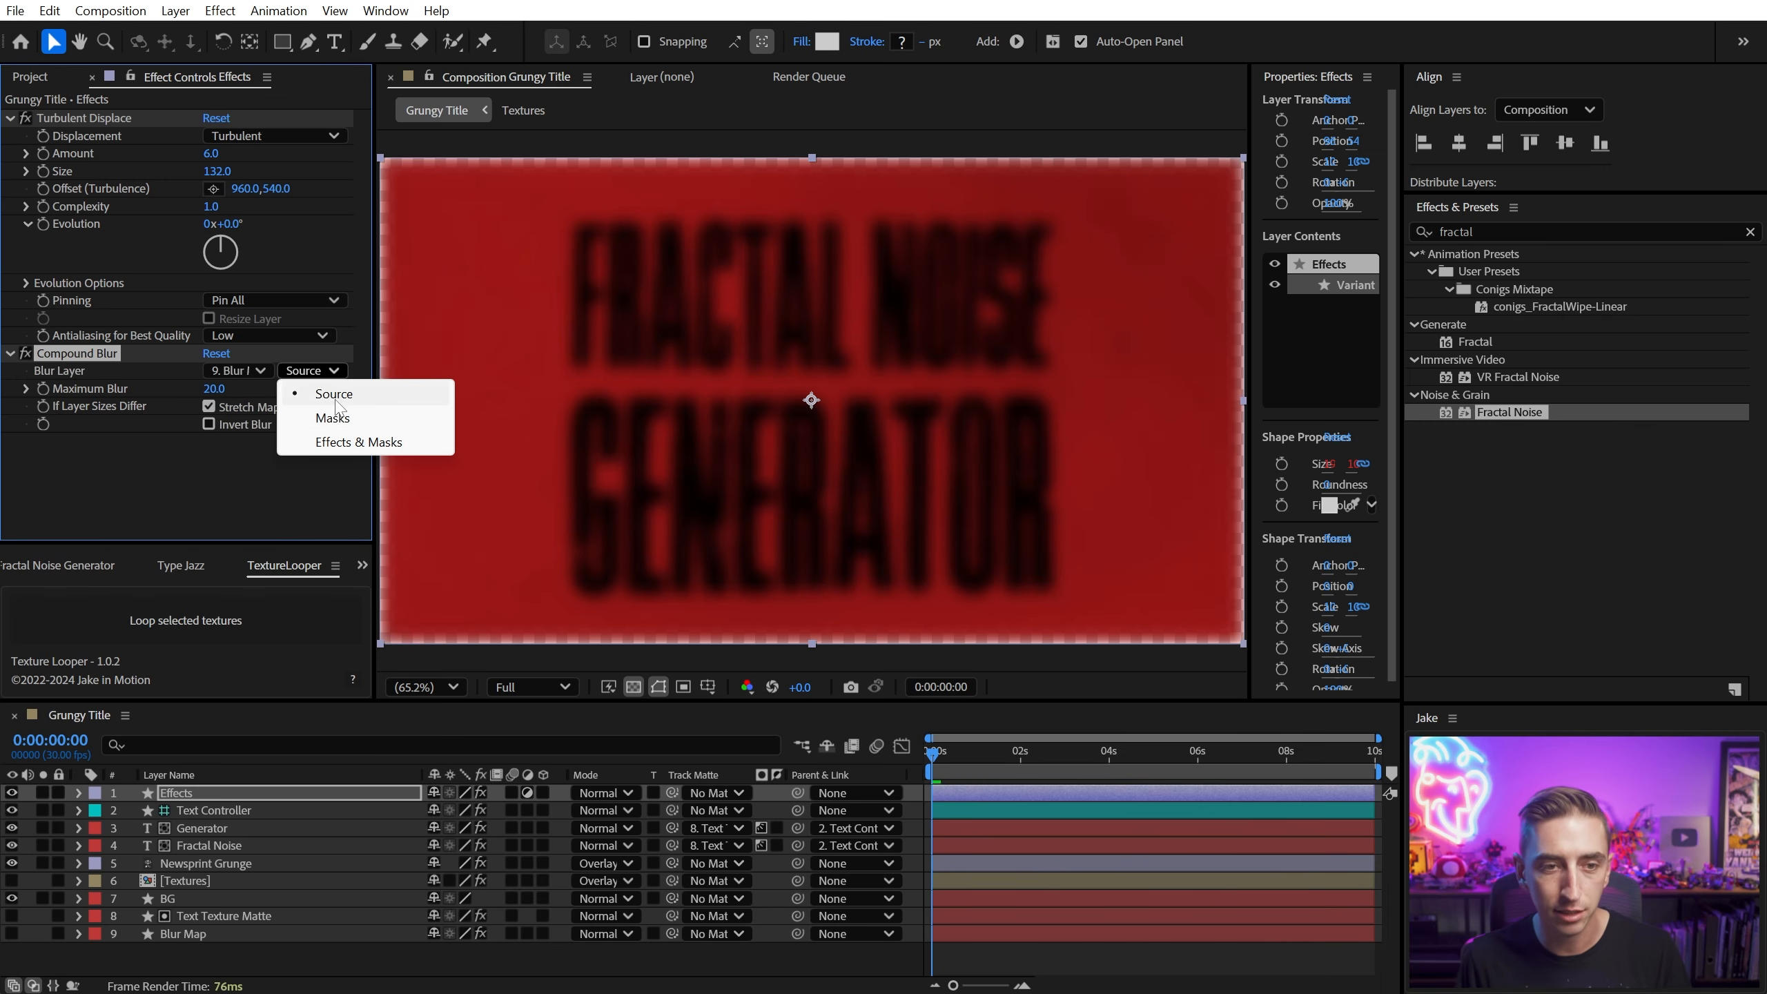
pyautogui.click(352, 445)
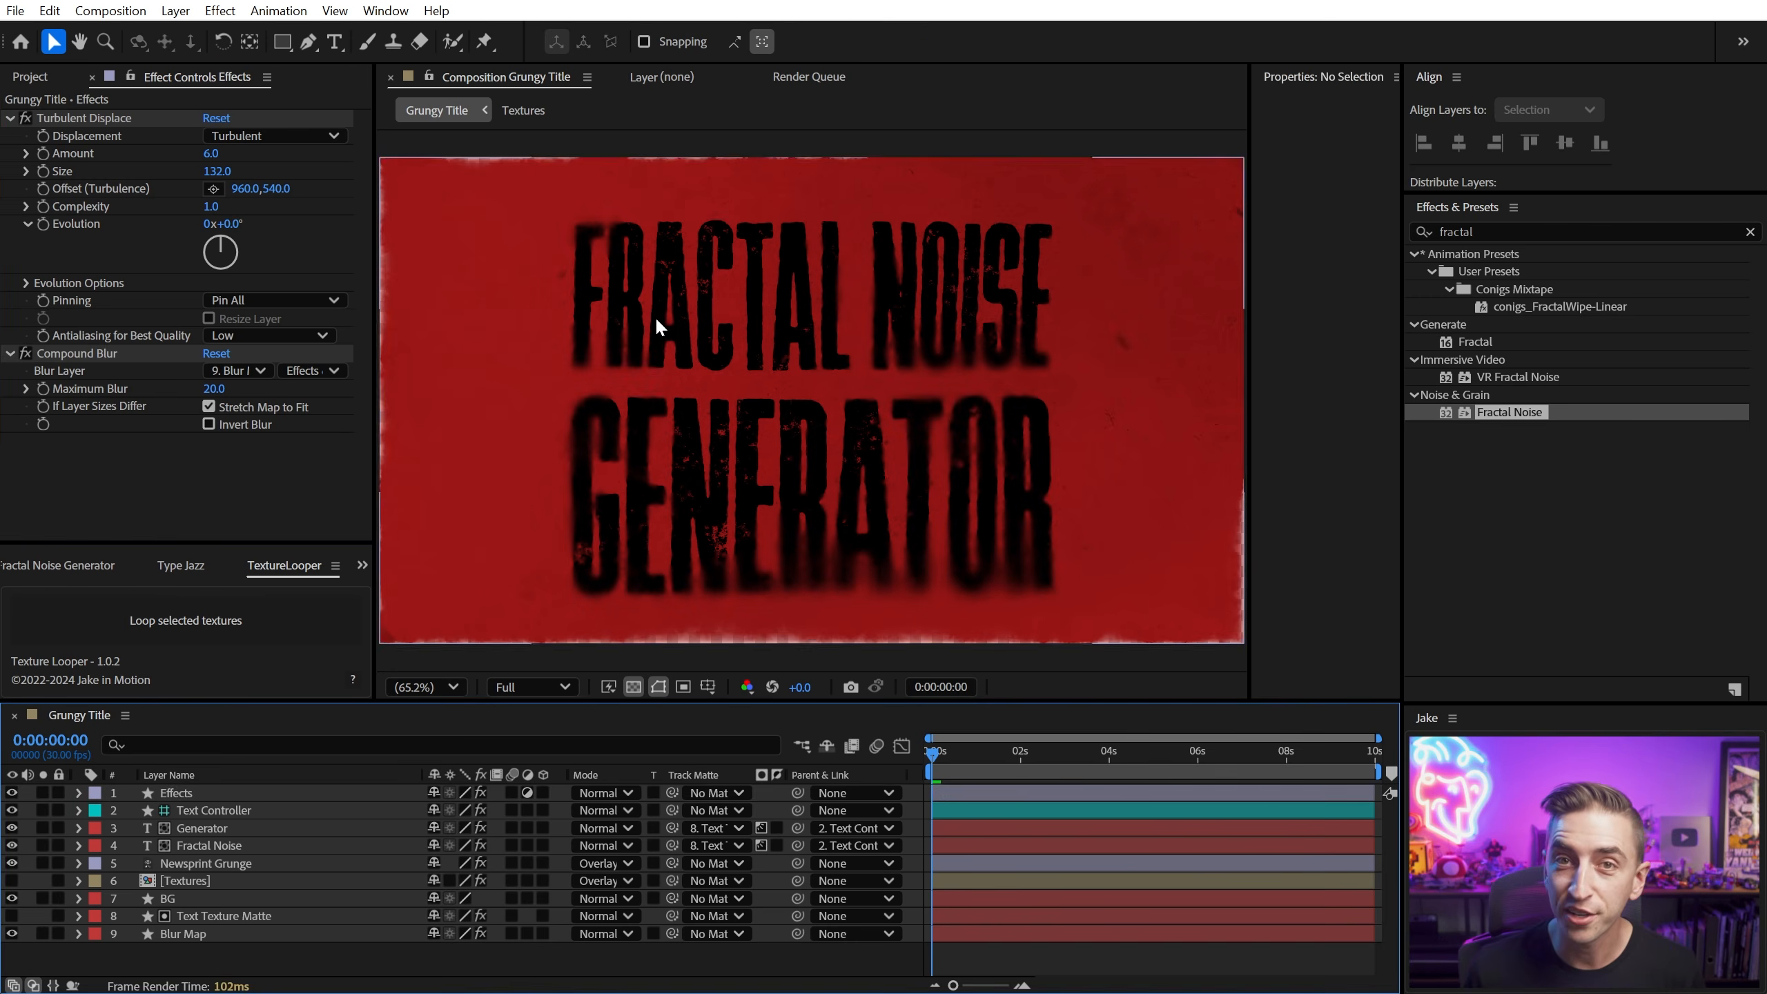
pyautogui.scroll(5, 598, 262)
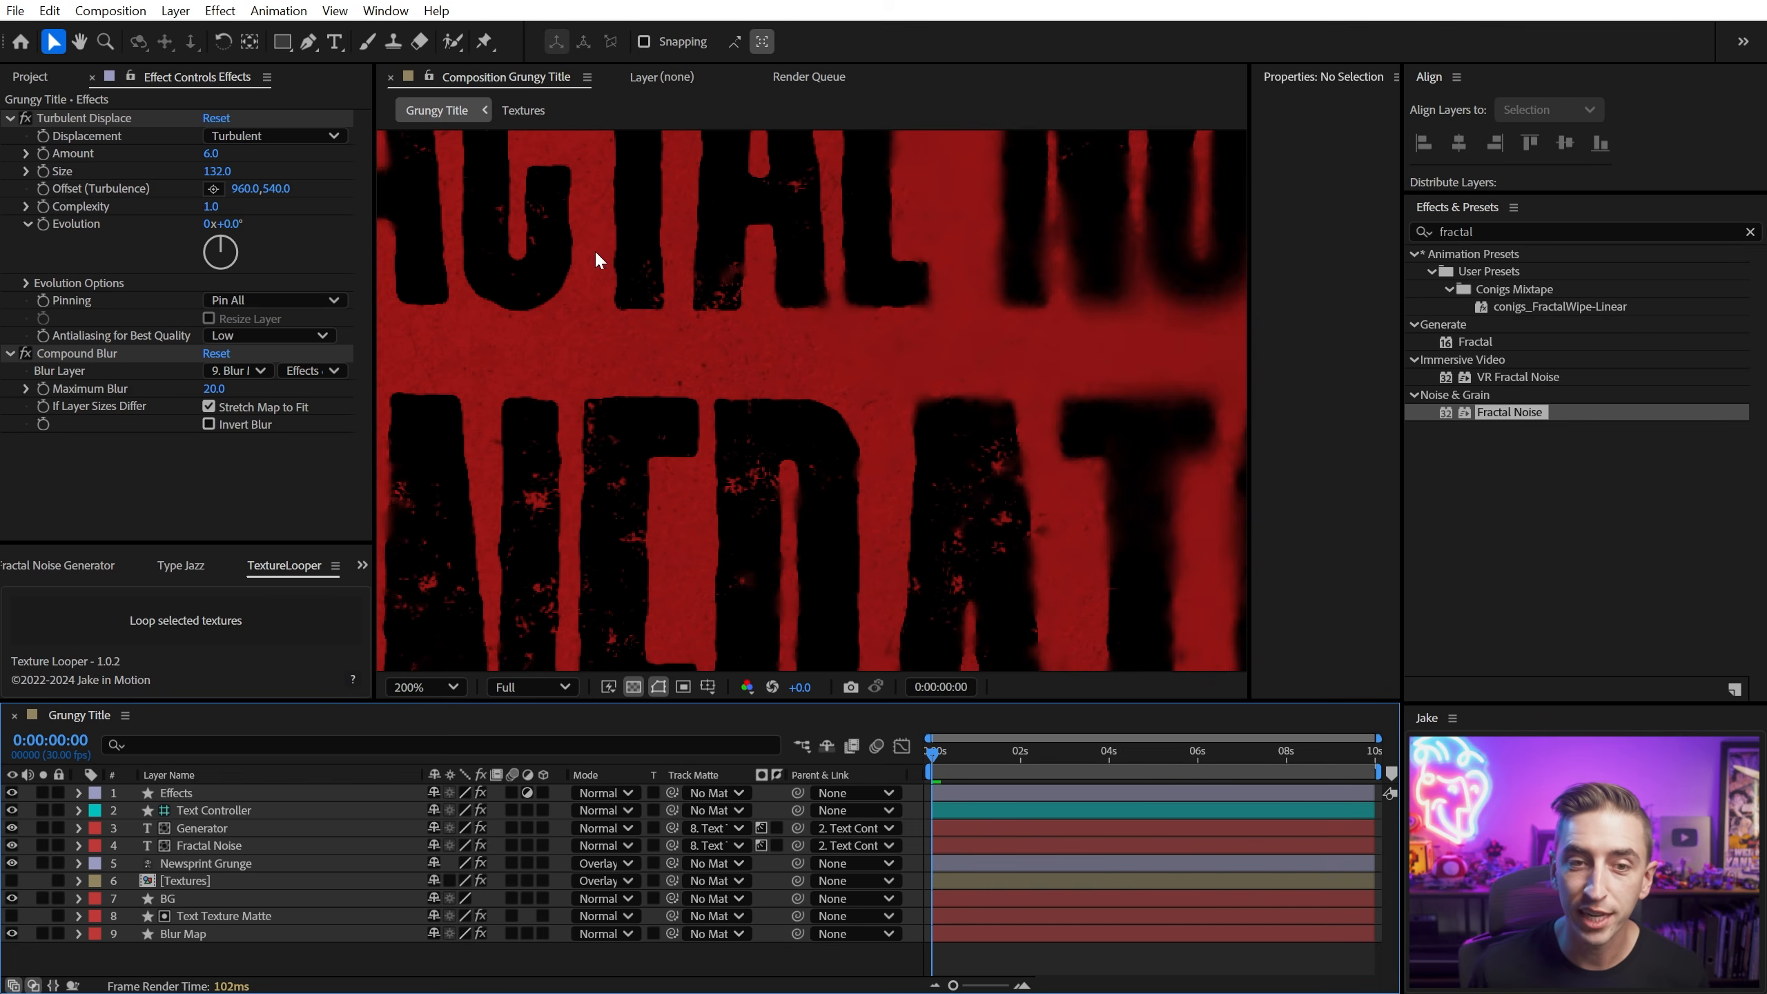
pyautogui.moveTo(835, 475); pyautogui.dragTo(1105, 600)
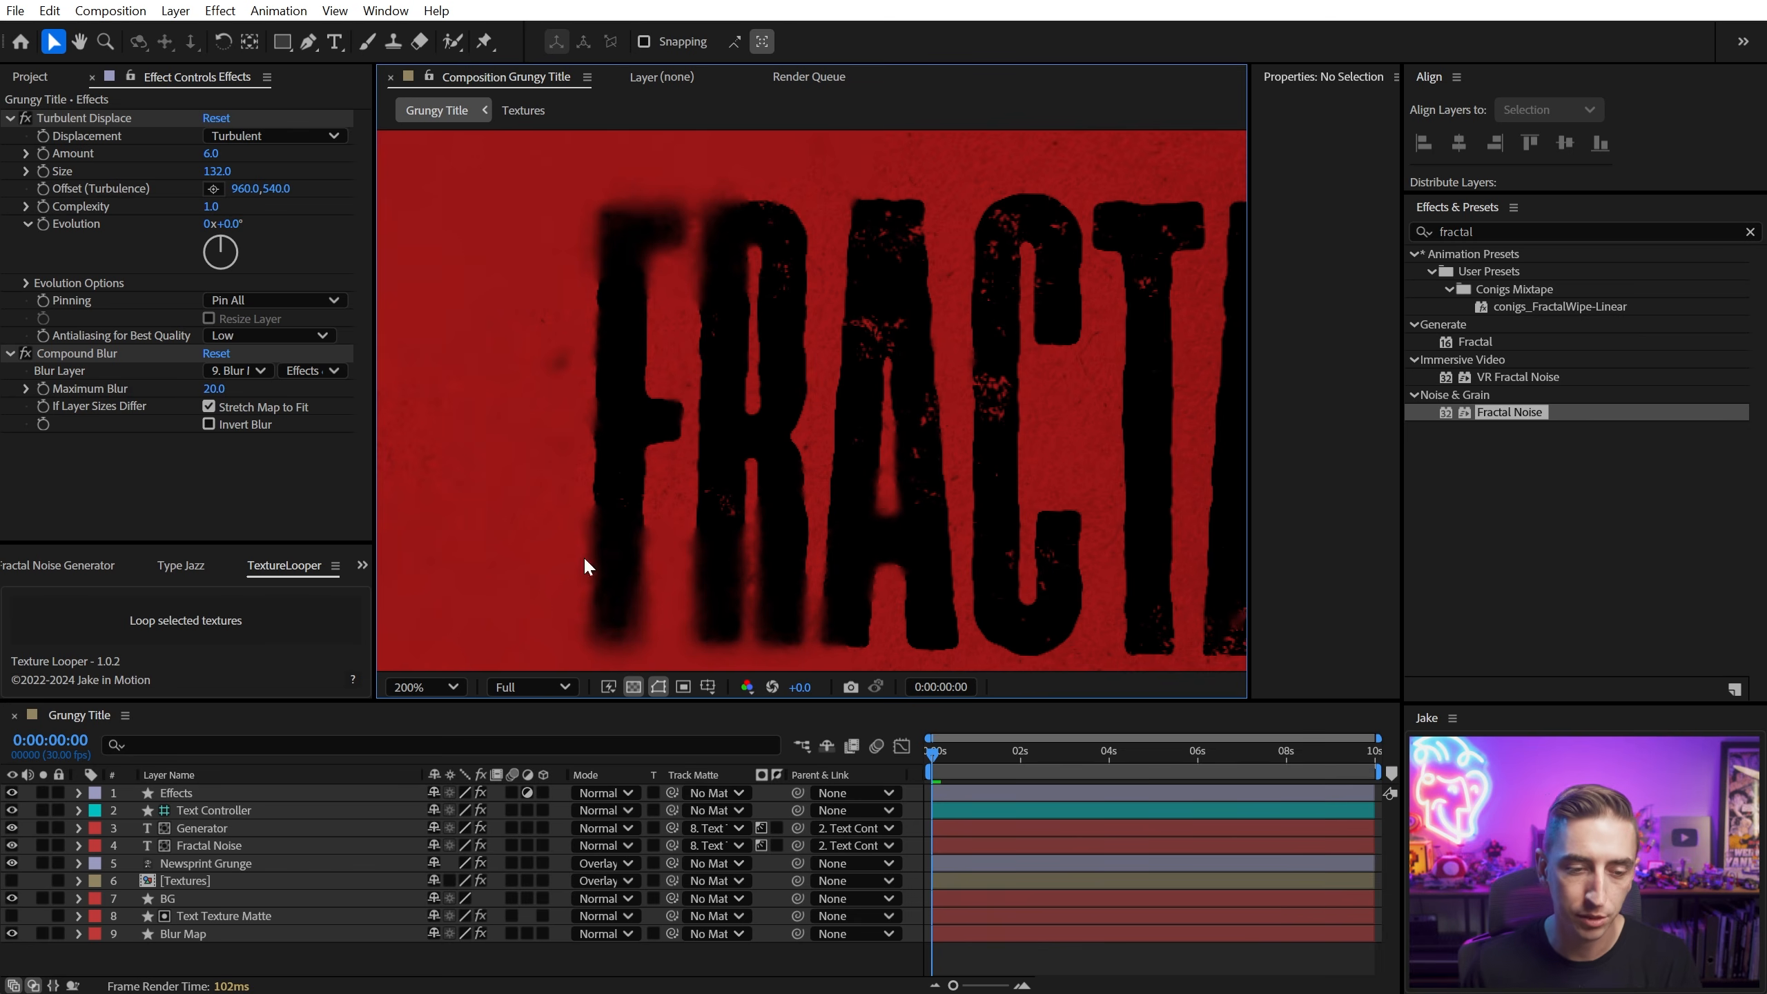
# Step: Move the Blur Map layer to the top of the stack and briefly show it to compare it with the blurred lettering
pyautogui.moveTo(180, 934); pyautogui.dragTo(202, 798)
pyautogui.click(12, 793)
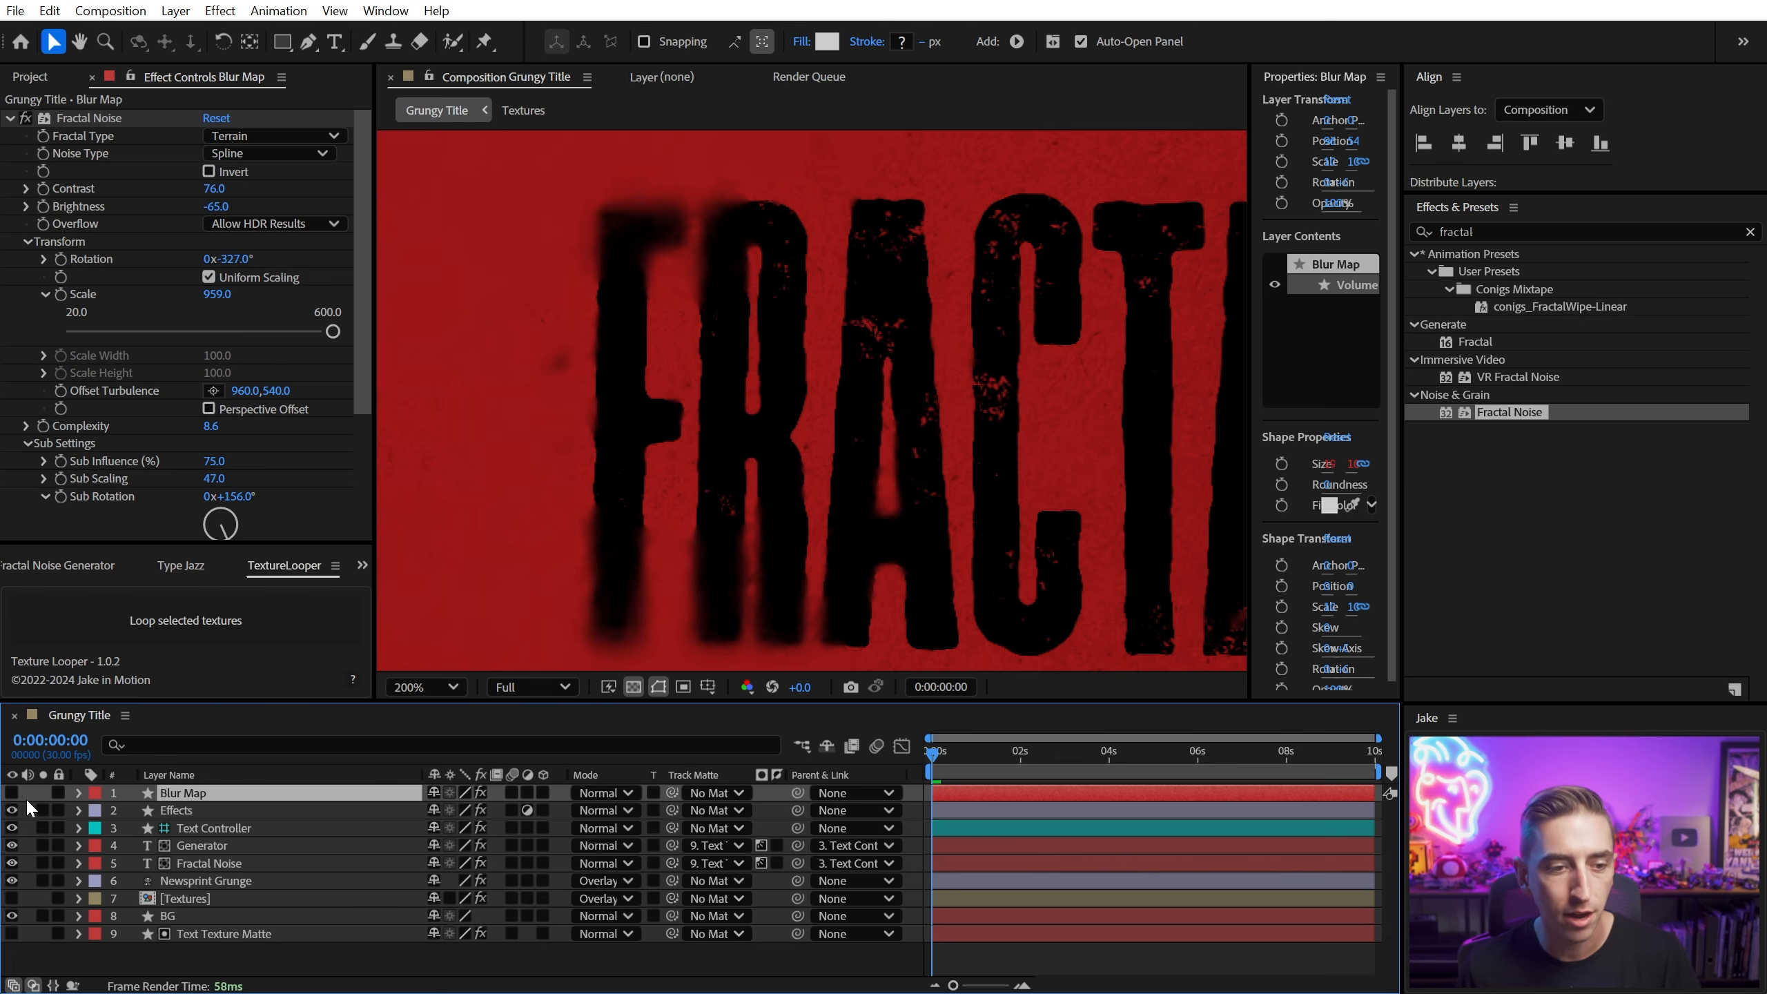
pyautogui.click(12, 793)
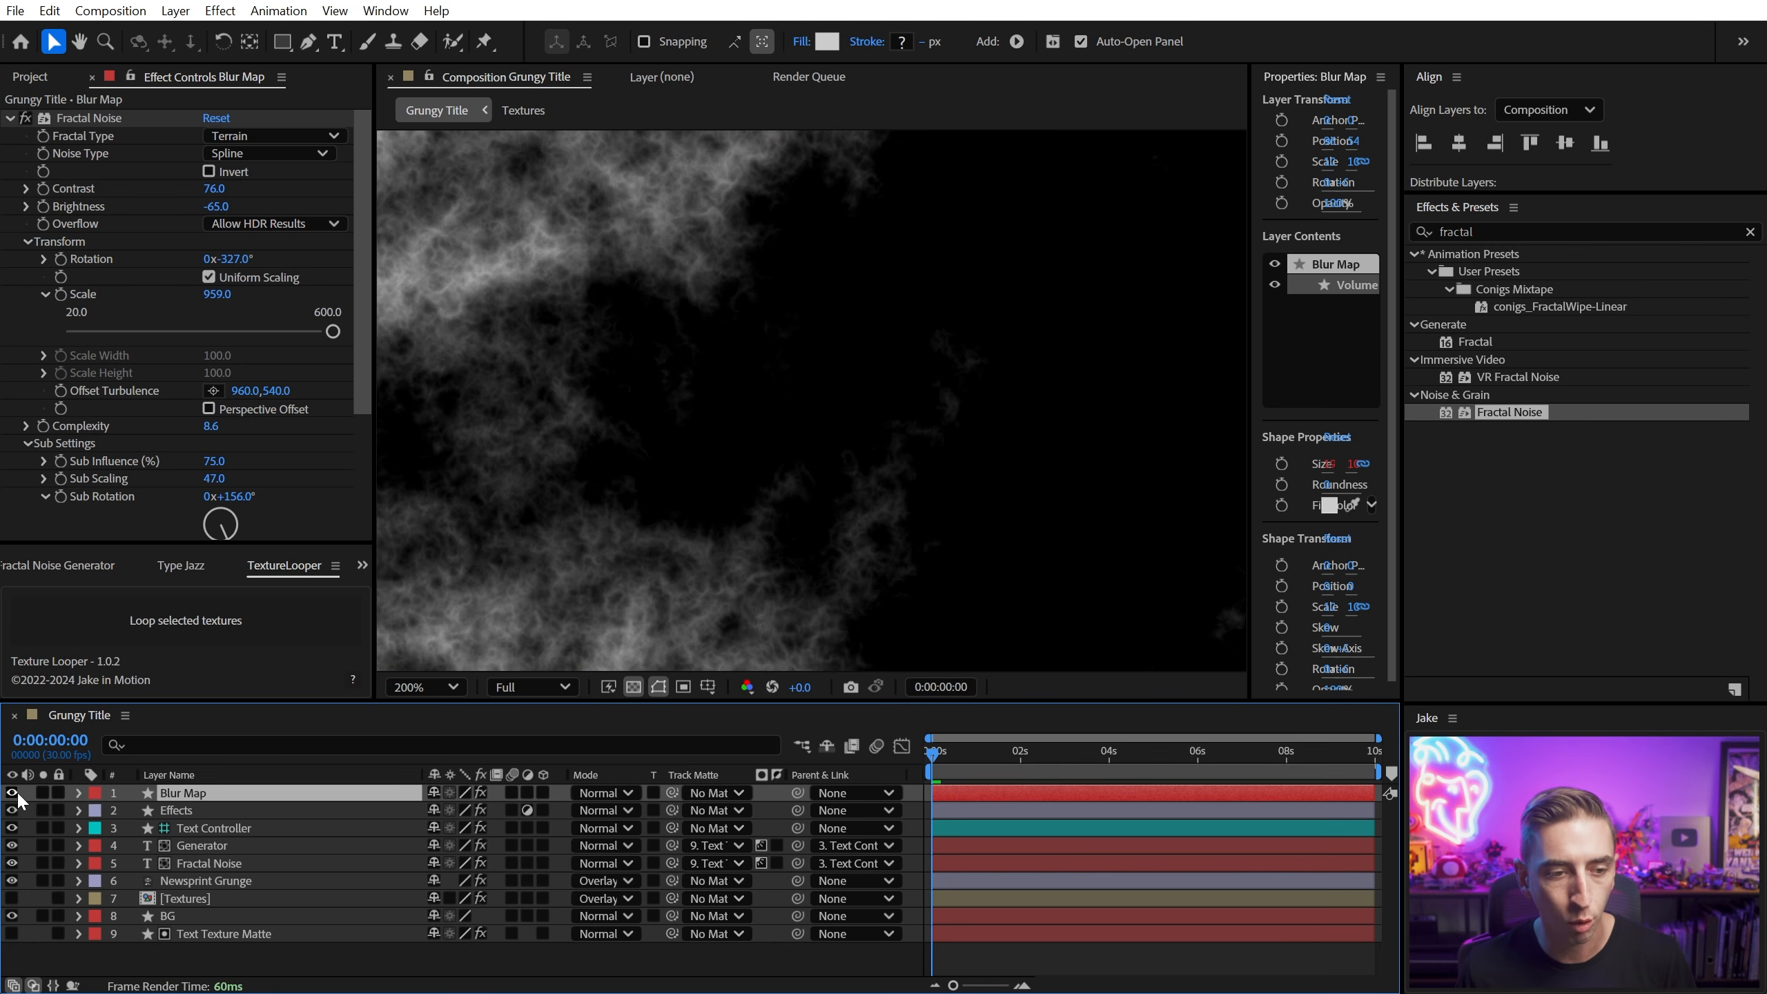
pyautogui.click(12, 793)
# Step: Set Compound Blur's Maximum Blur to 8 on the Effects layer and fit the whole composition in view
pyautogui.click(150, 808)
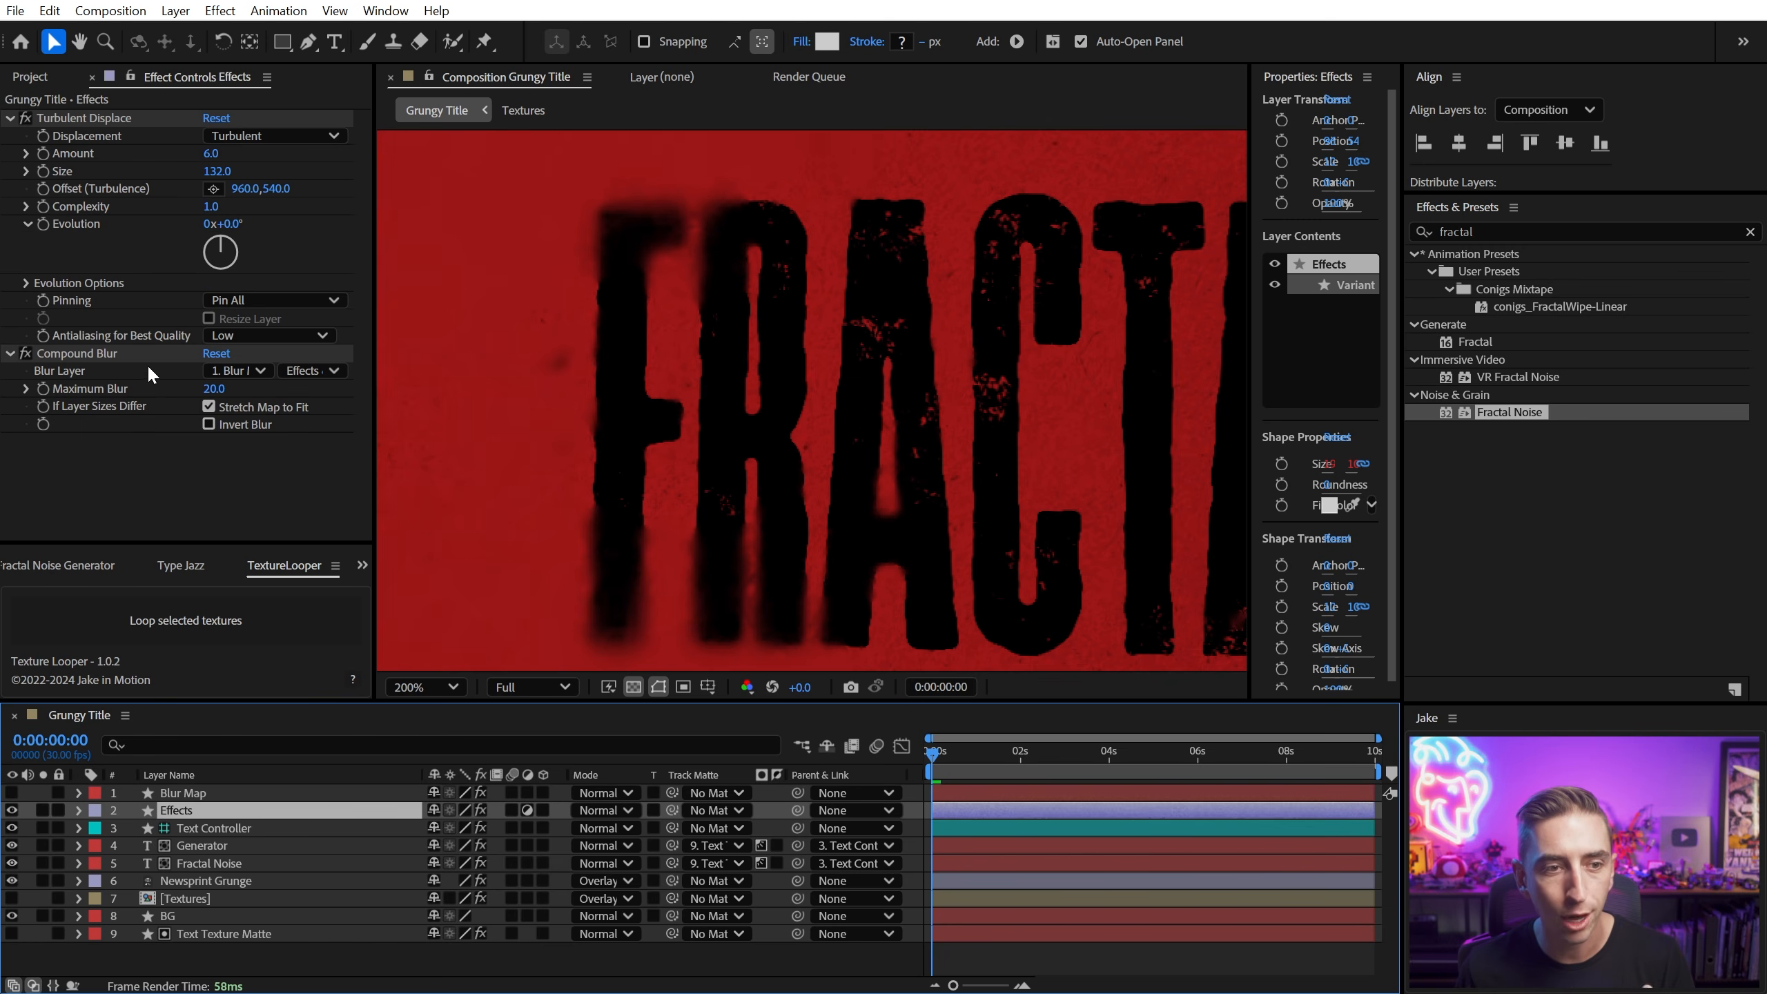
pyautogui.moveTo(212, 390); pyautogui.dragTo(222, 395)
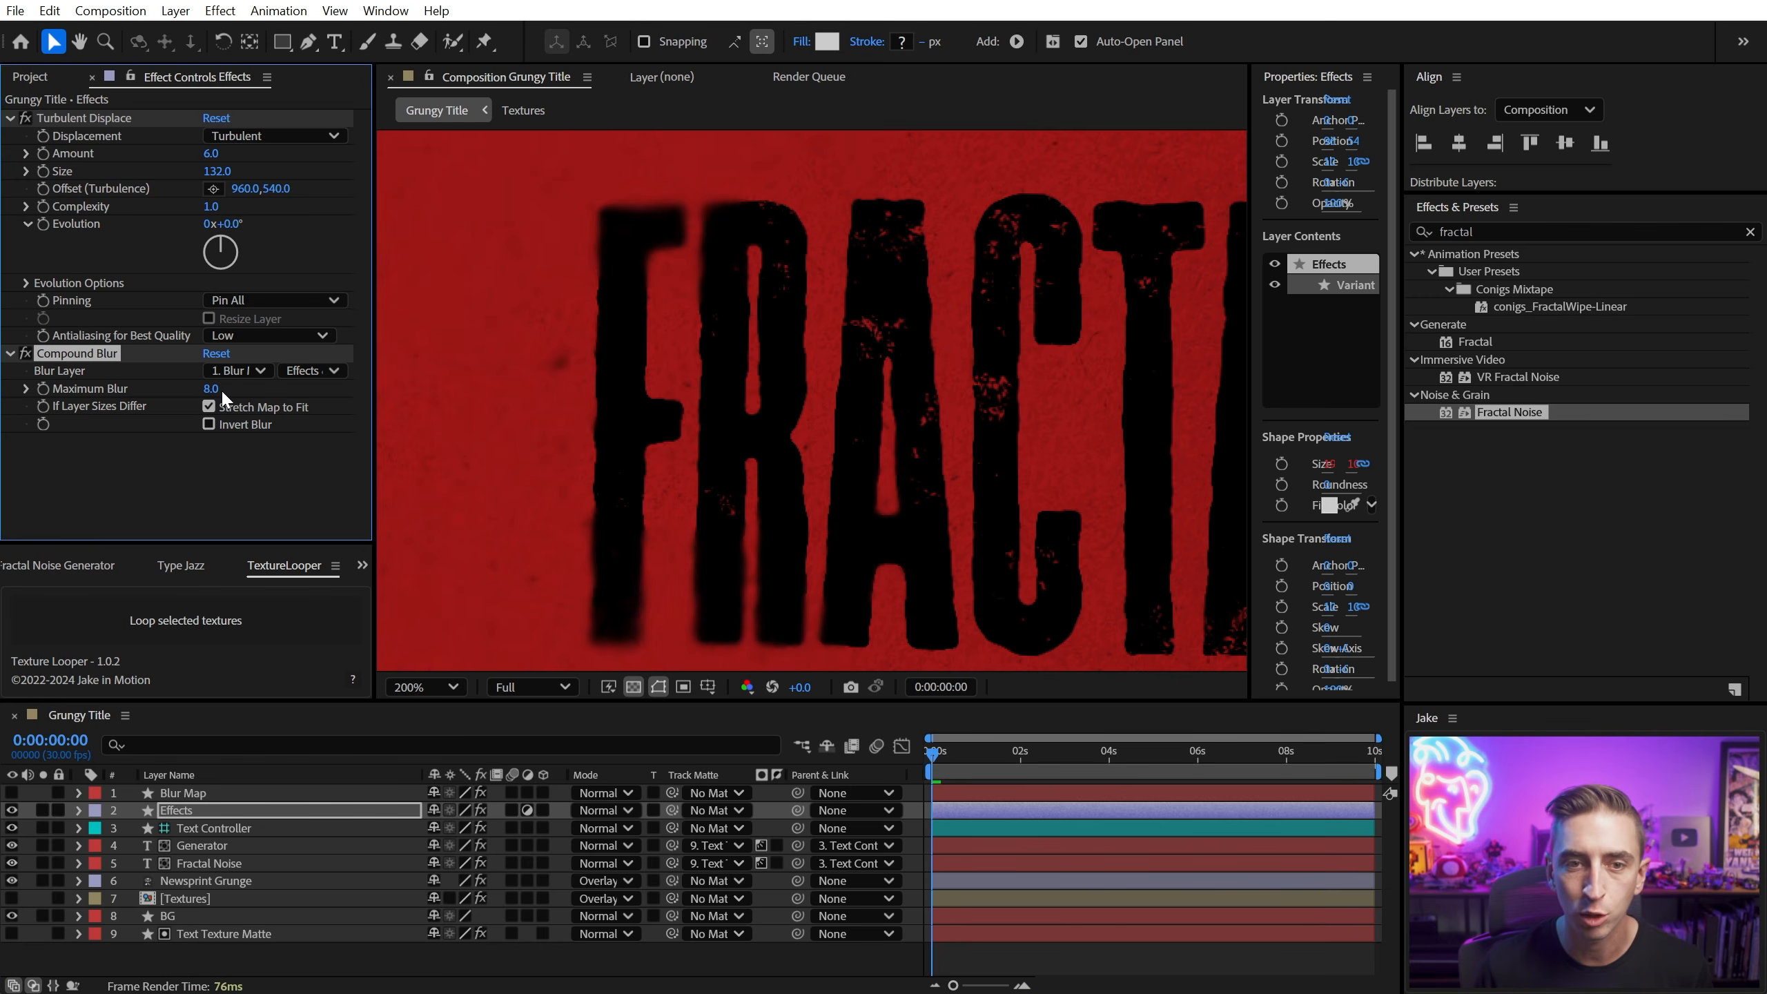
pyautogui.hotkey('shift', '/')
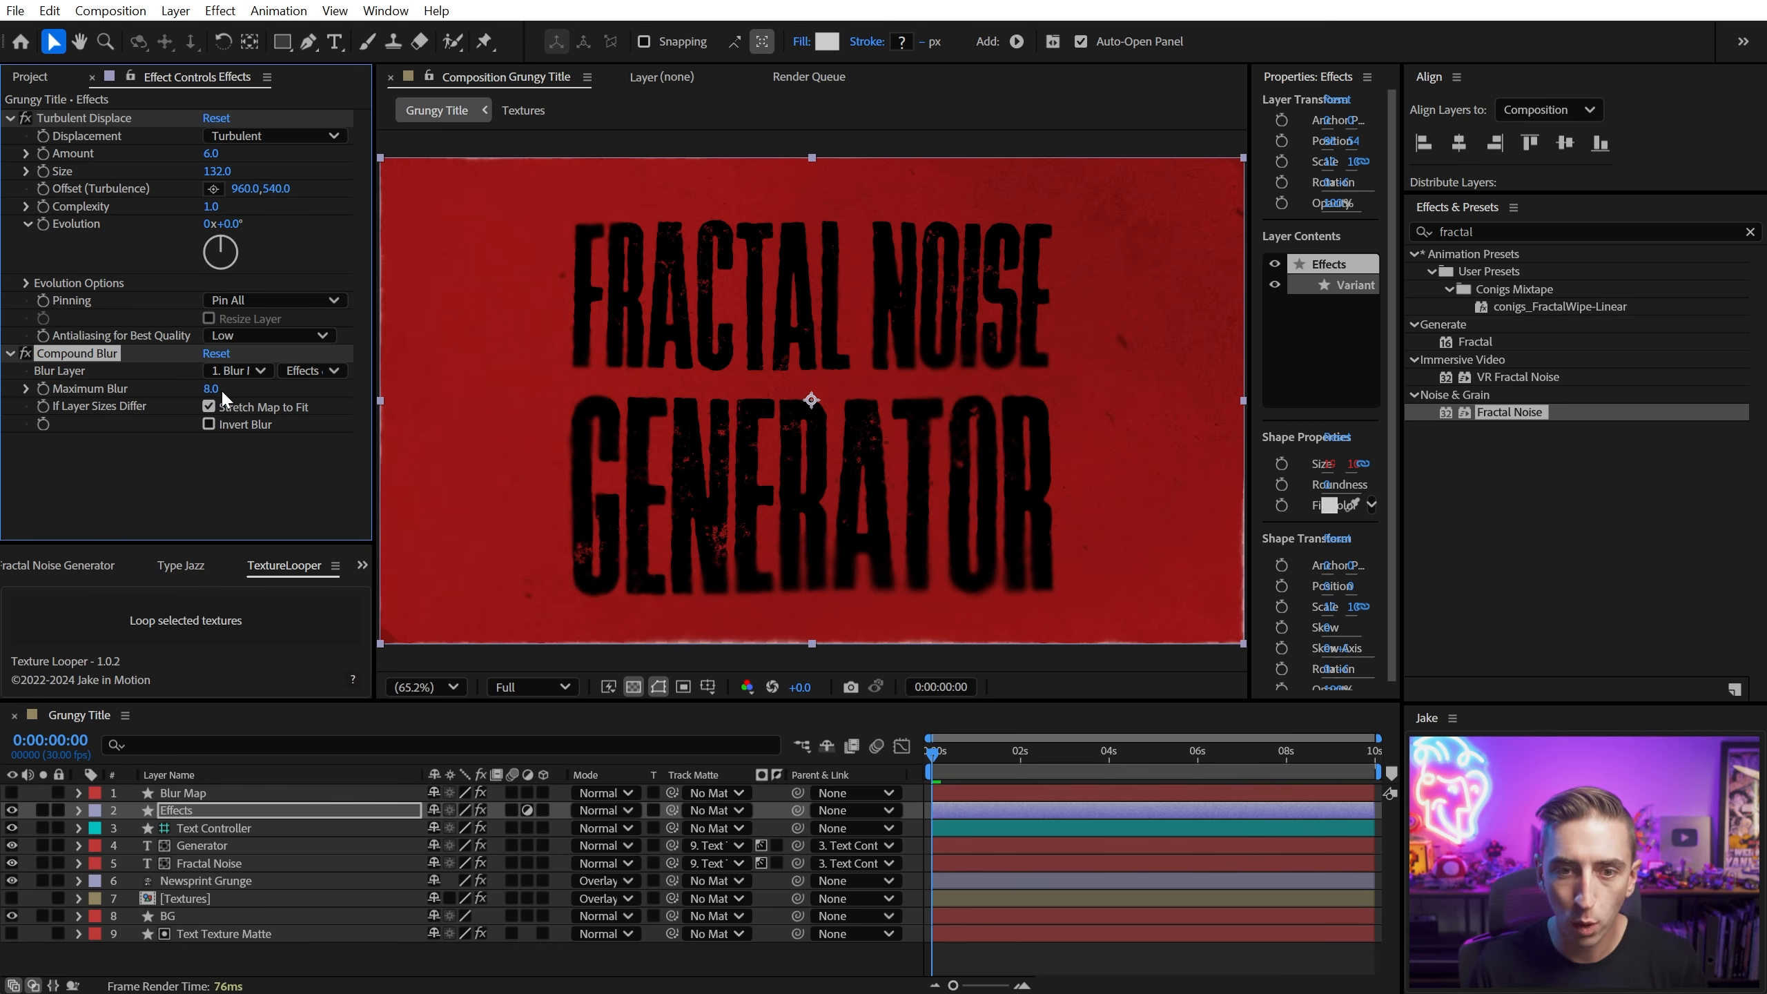
# Step: Deselect the layers and switch the transparency grid off and on to examine the frame's edges
pyautogui.click(994, 959)
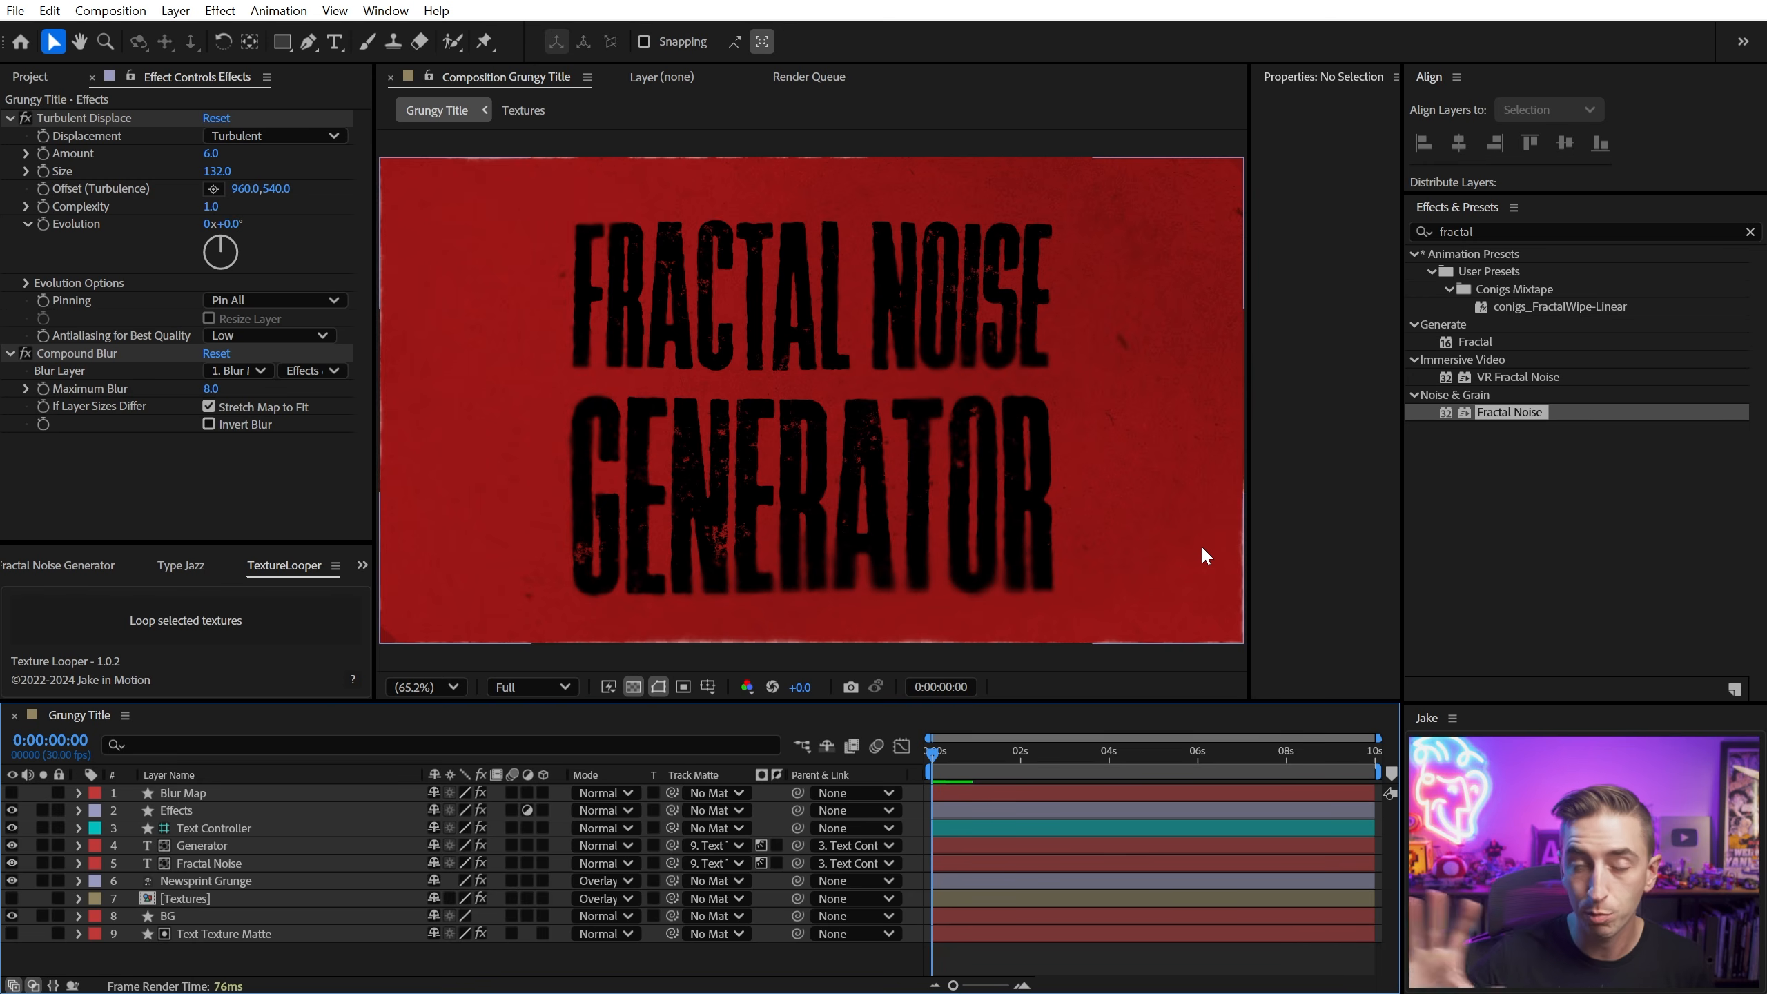
pyautogui.click(634, 688)
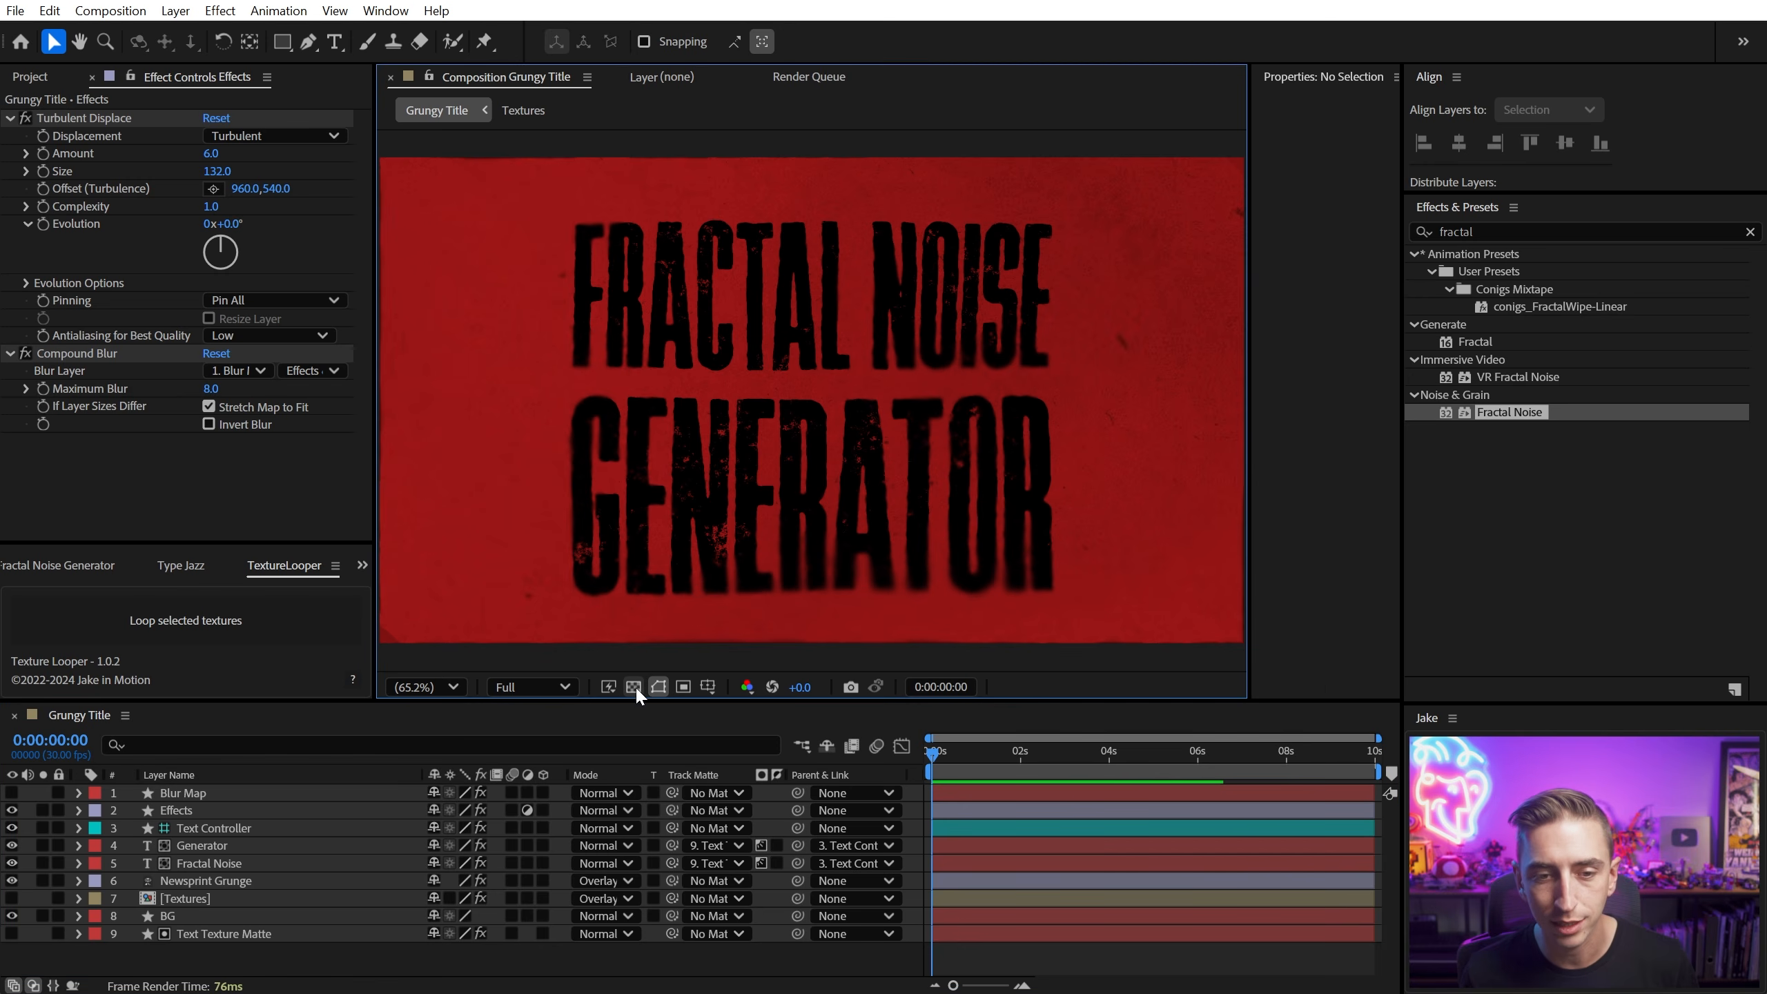
pyautogui.click(636, 692)
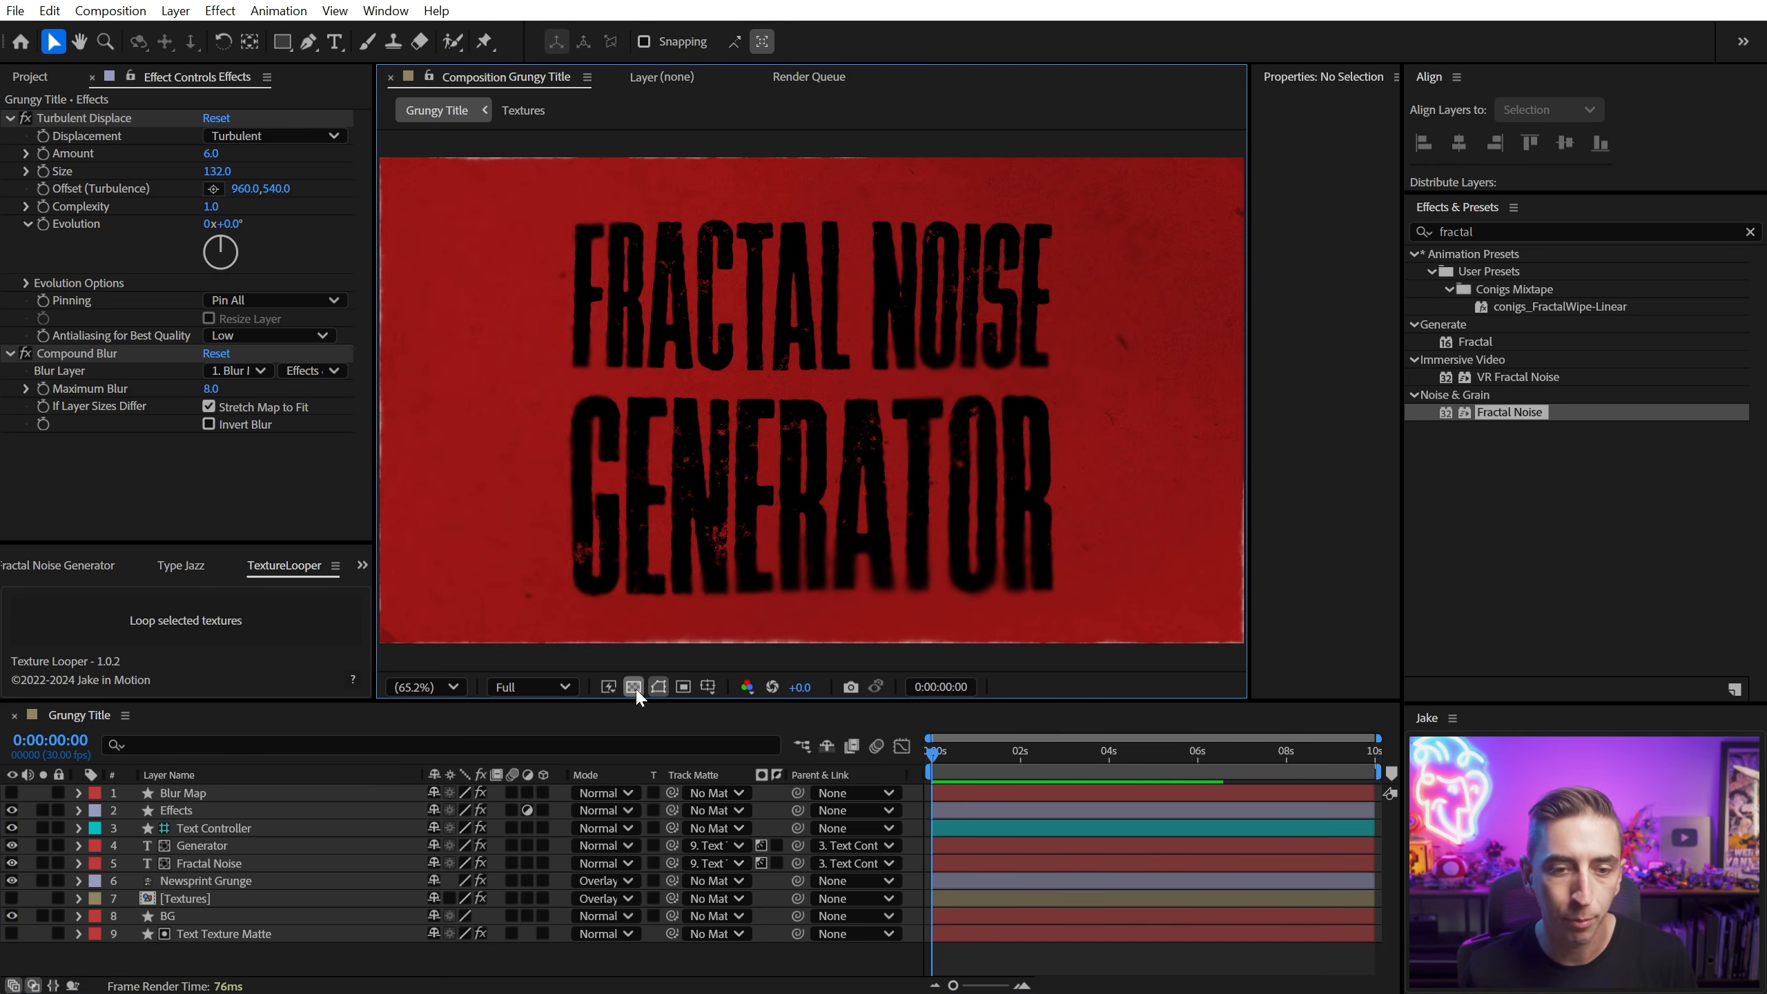
# Step: Search the effects for solid and add Solid Composite below Compound Blur on the Effects layer
pyautogui.doubleClick(1524, 231)
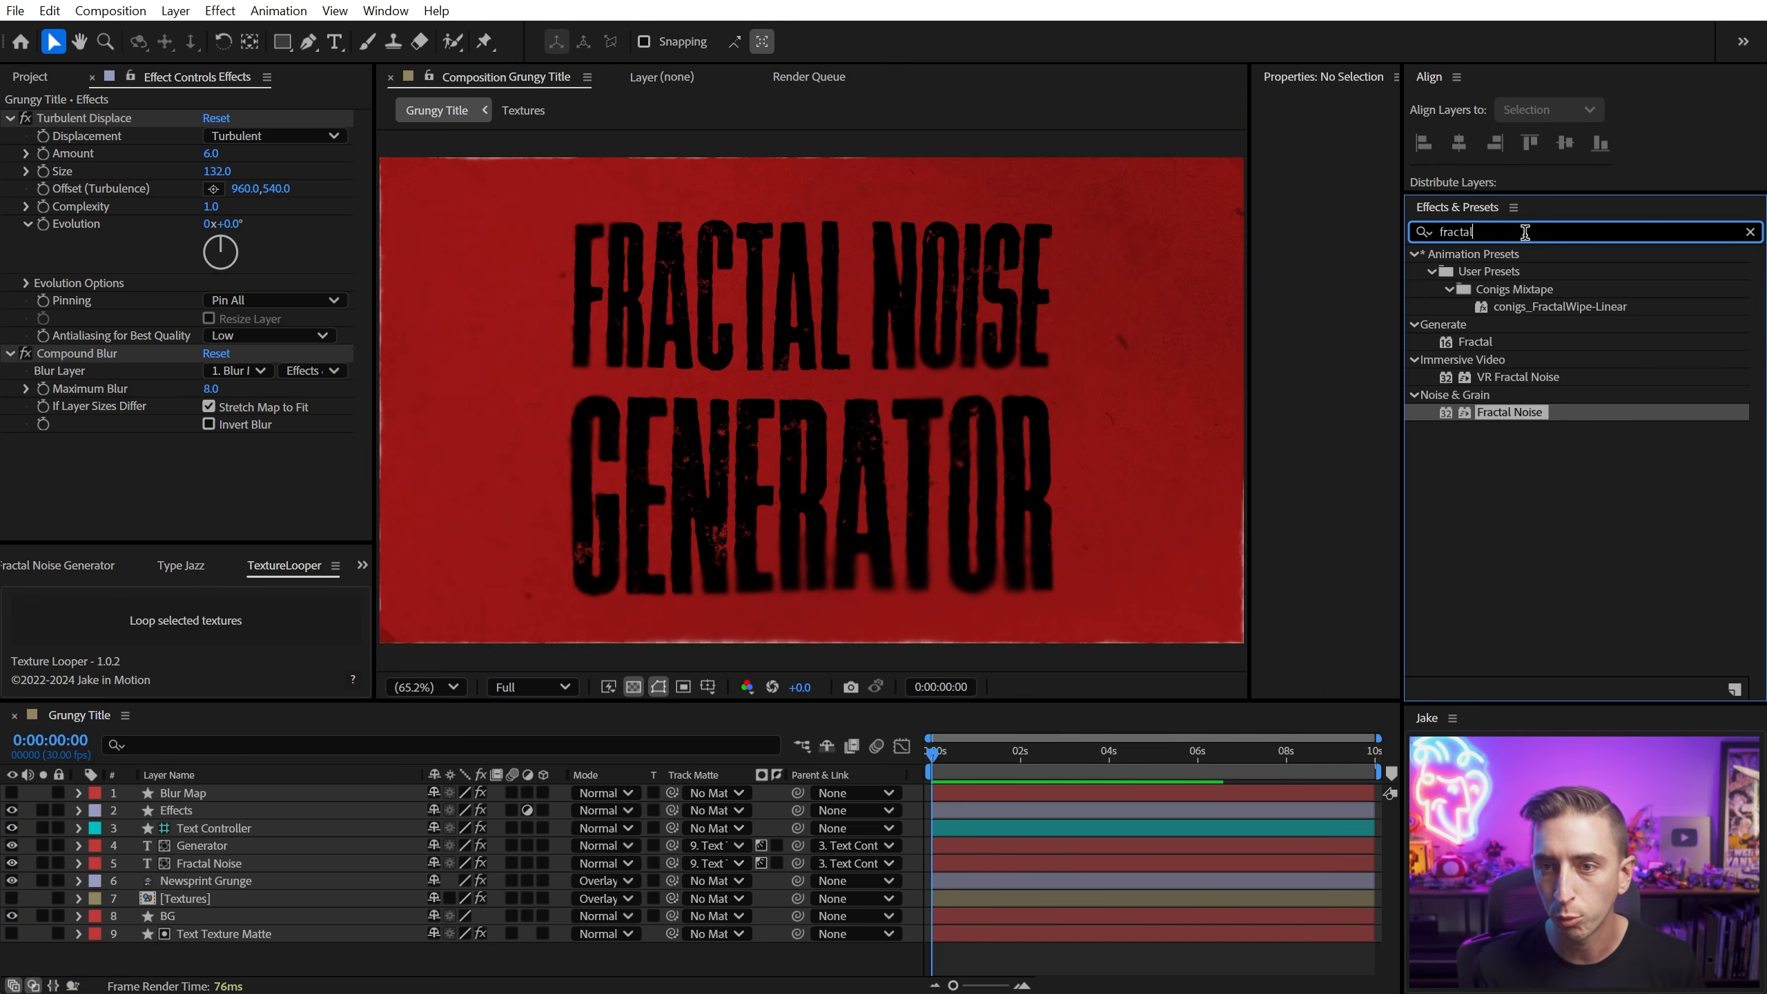
pyautogui.write('solid')
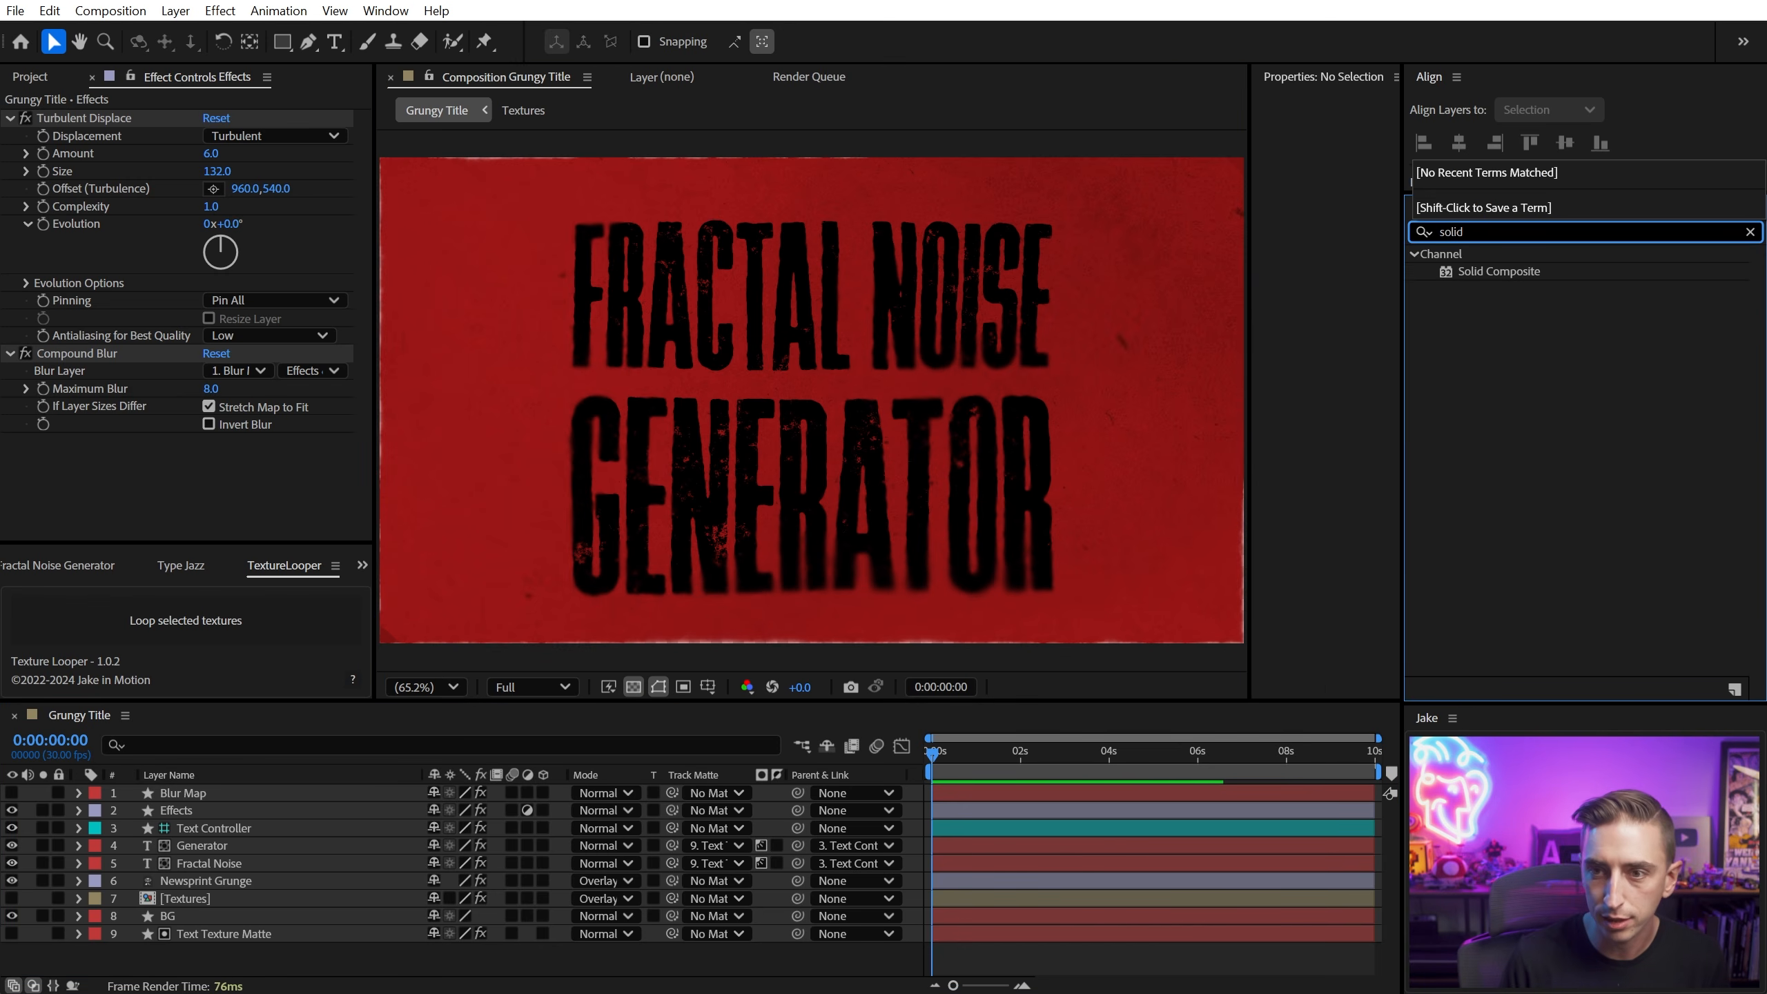
pyautogui.moveTo(1499, 271); pyautogui.dragTo(280, 506)
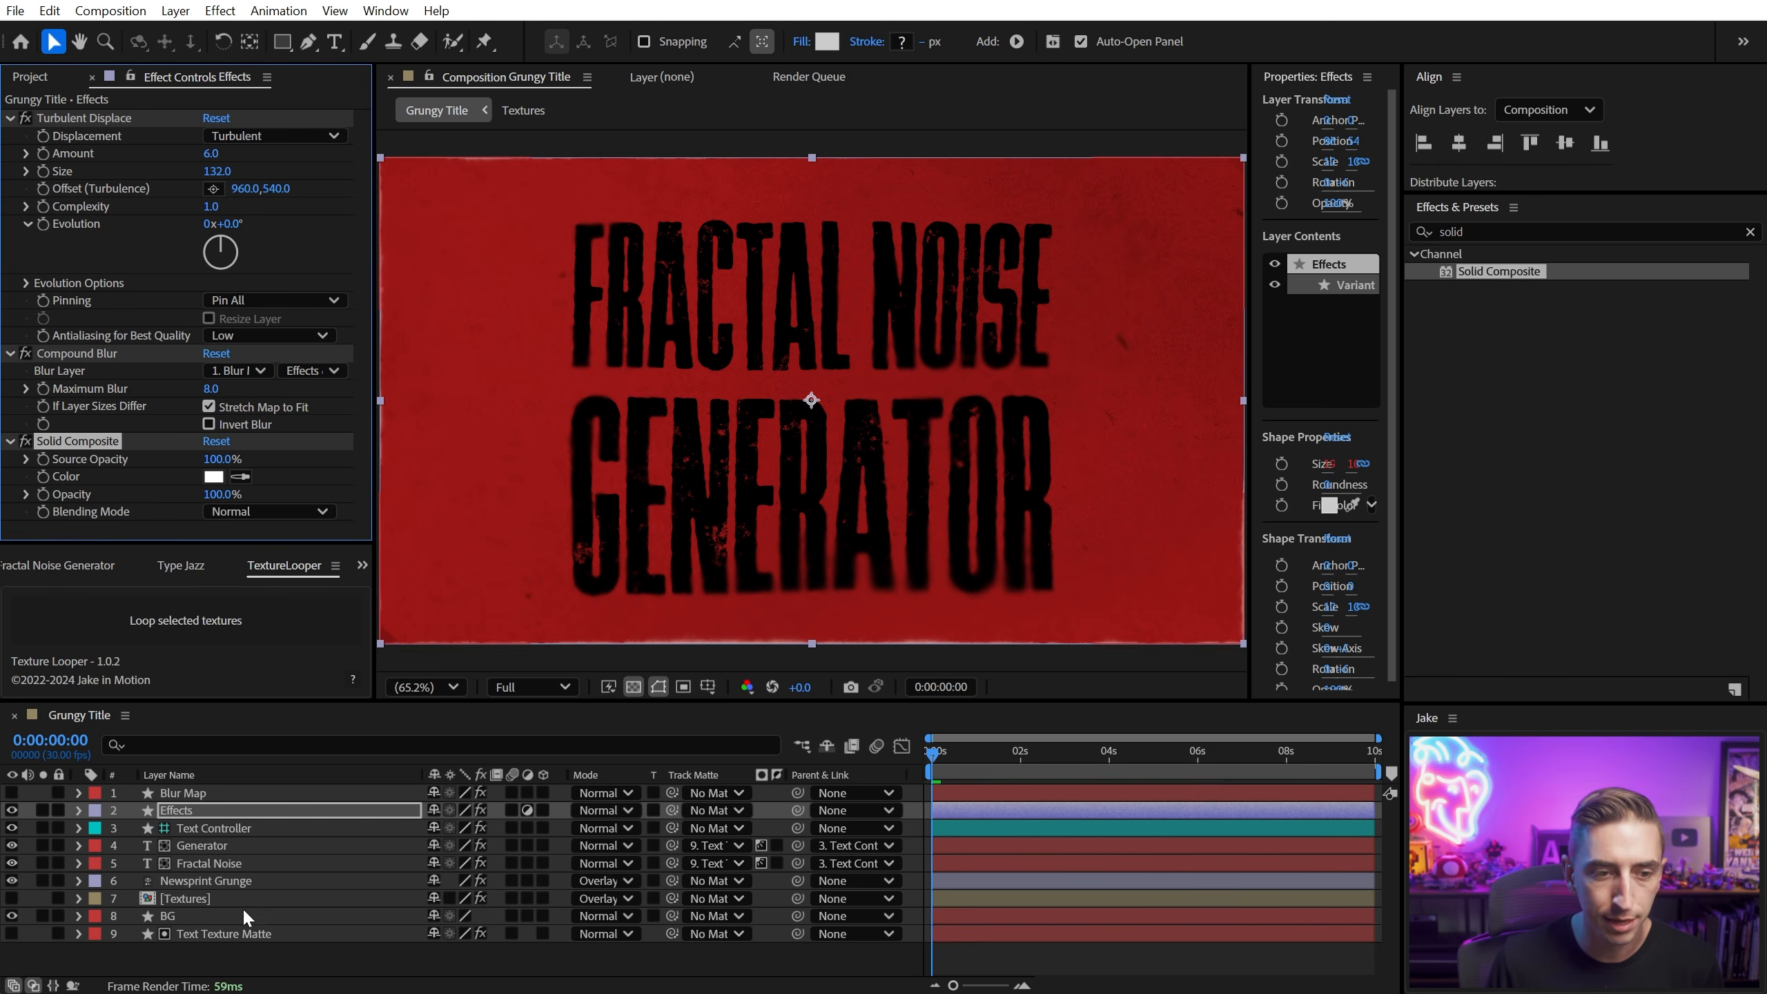
# Step: Copy the BG layer's fill color, 7E1212, and use it as Solid Composite's color on the Effects layer
pyautogui.click(208, 916)
pyautogui.click(1329, 505)
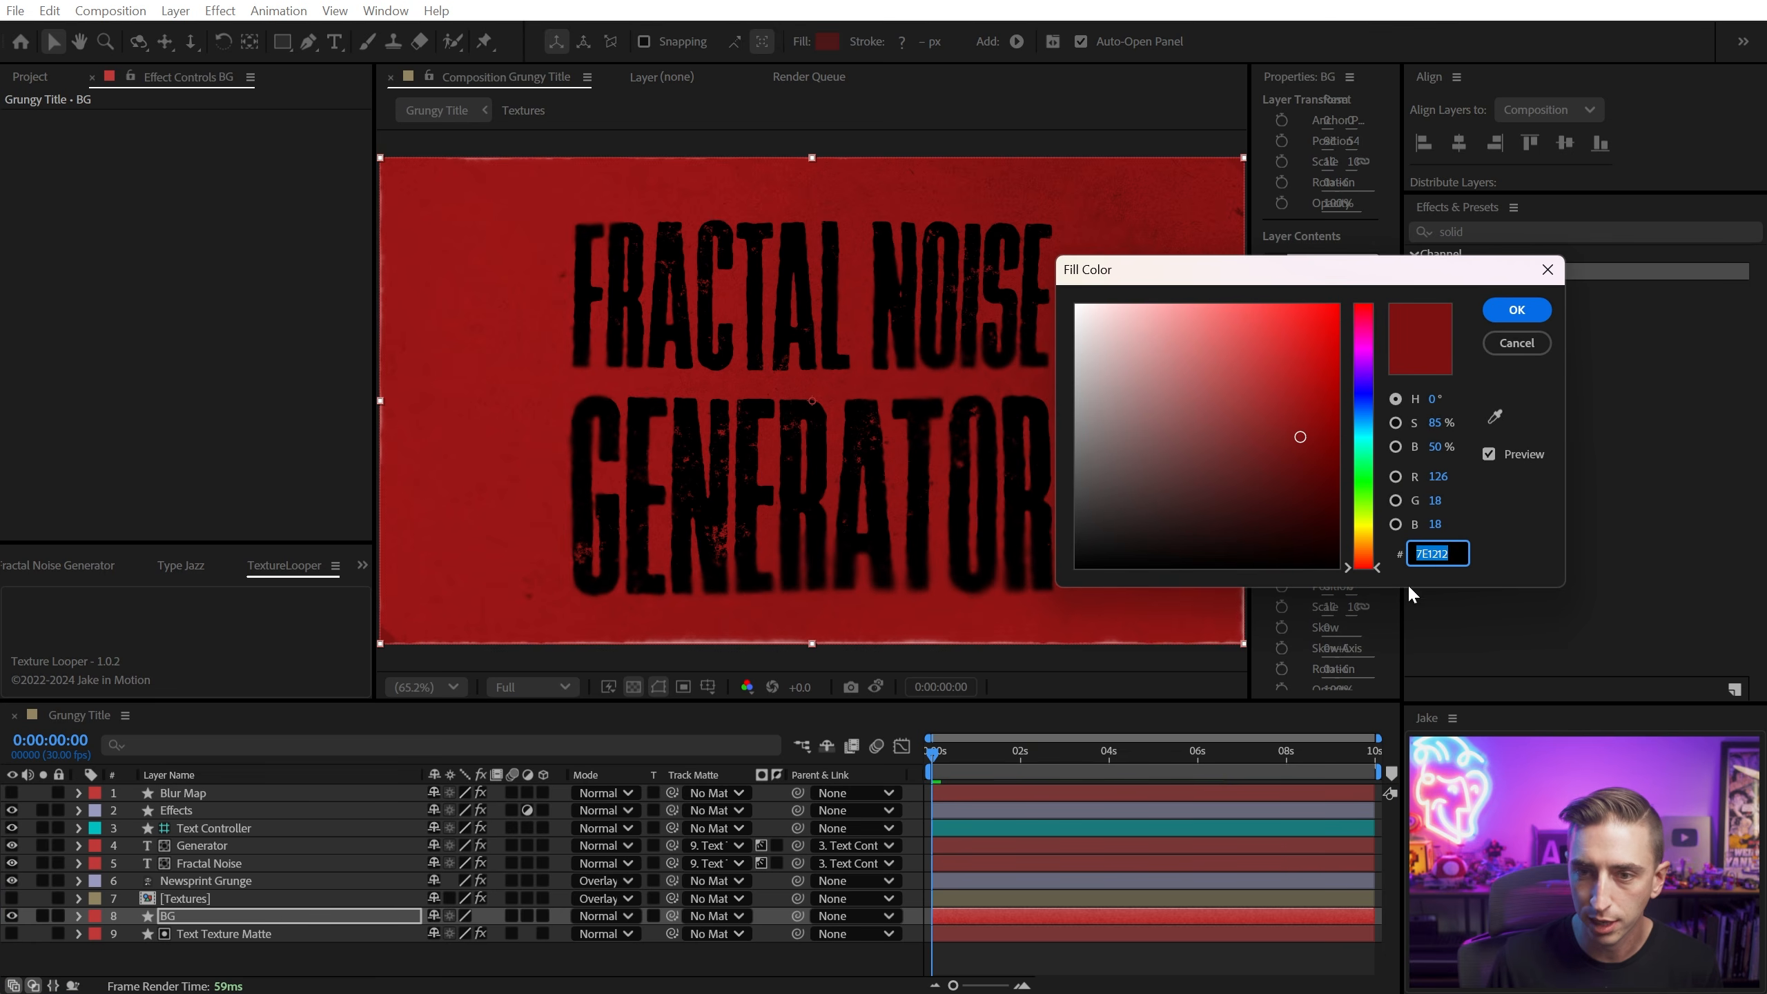
pyautogui.click(1517, 311)
pyautogui.click(201, 811)
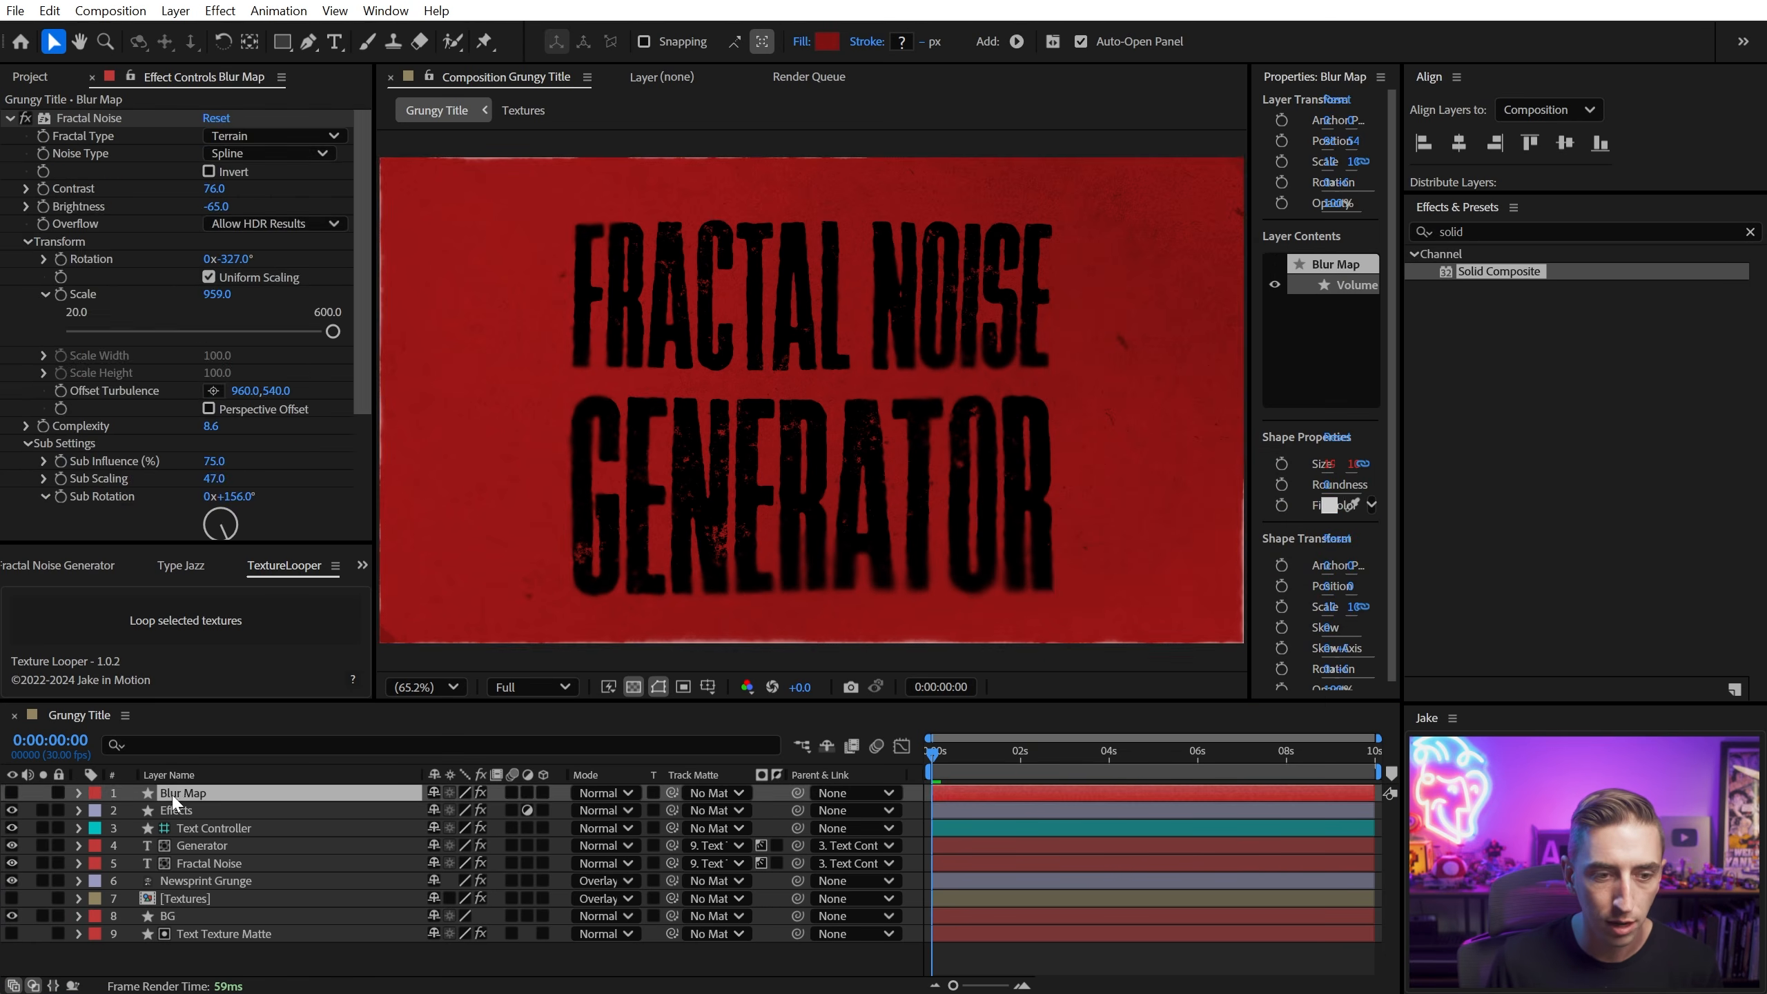
pyautogui.click(214, 479)
pyautogui.write('7E1212')
pyautogui.press('Return')
pyautogui.click(979, 959)
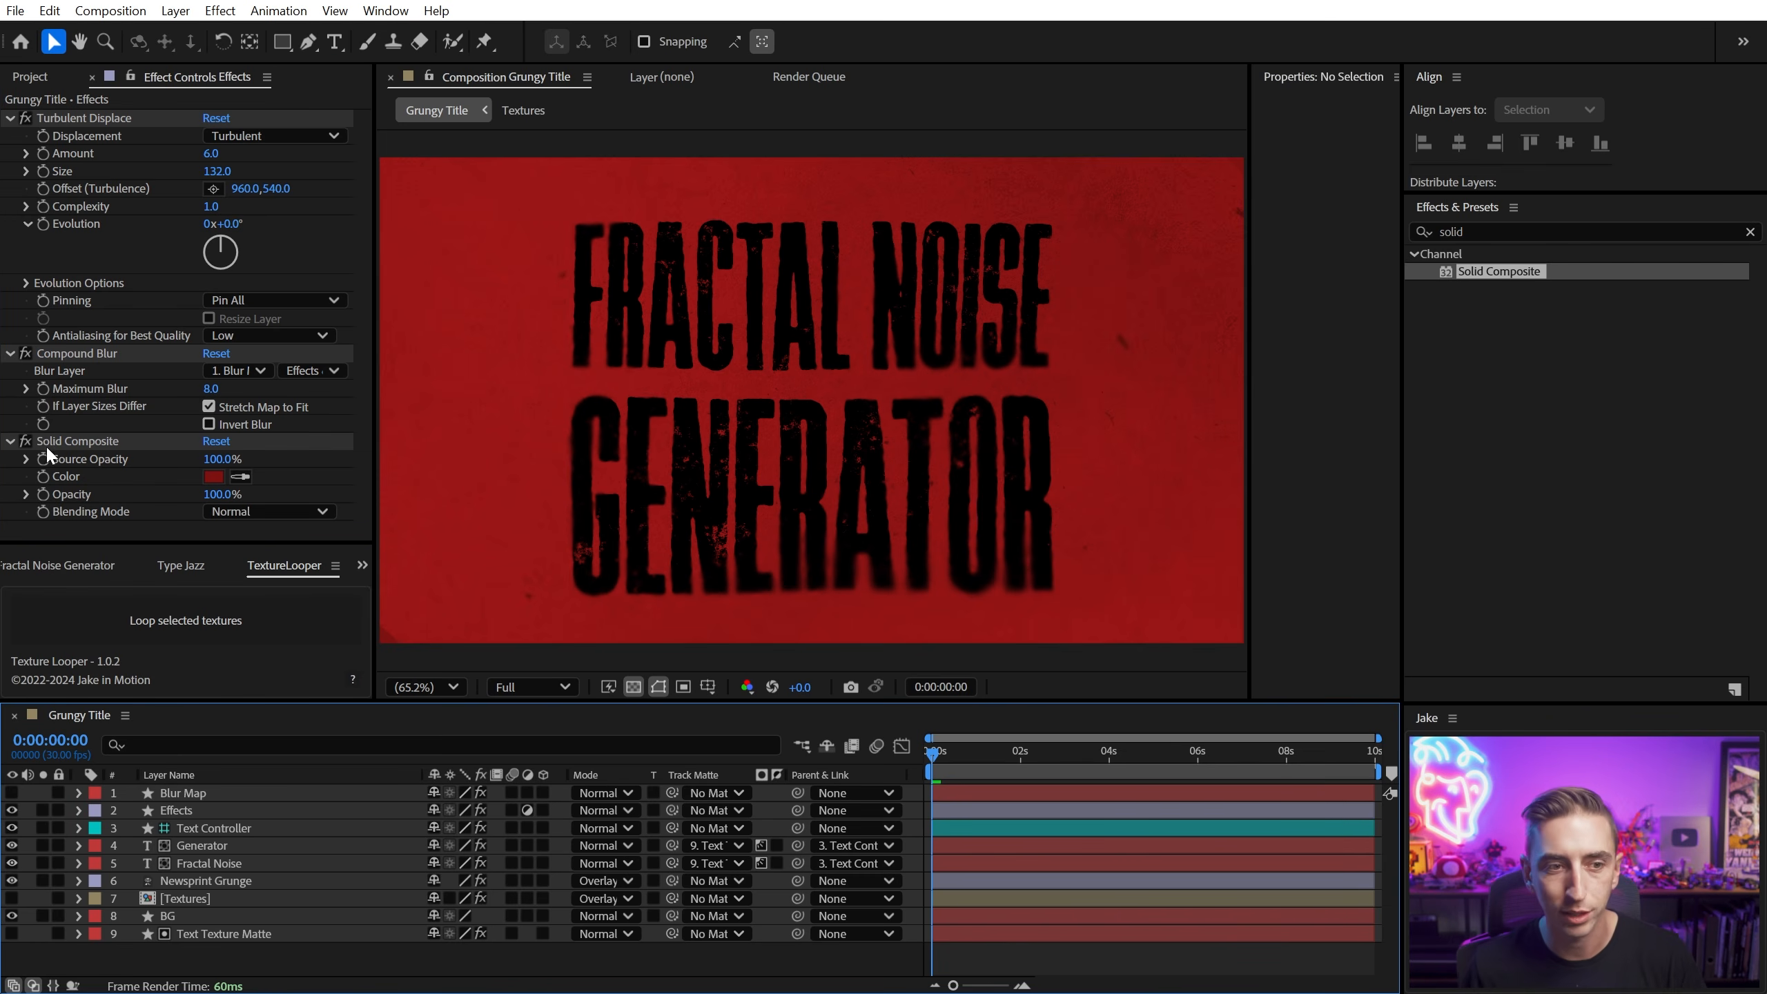
# Step: Delete the Solid Composite effect from the Effects layer
pyautogui.click(60, 443)
pyautogui.press('Delete')
pyautogui.click(960, 969)
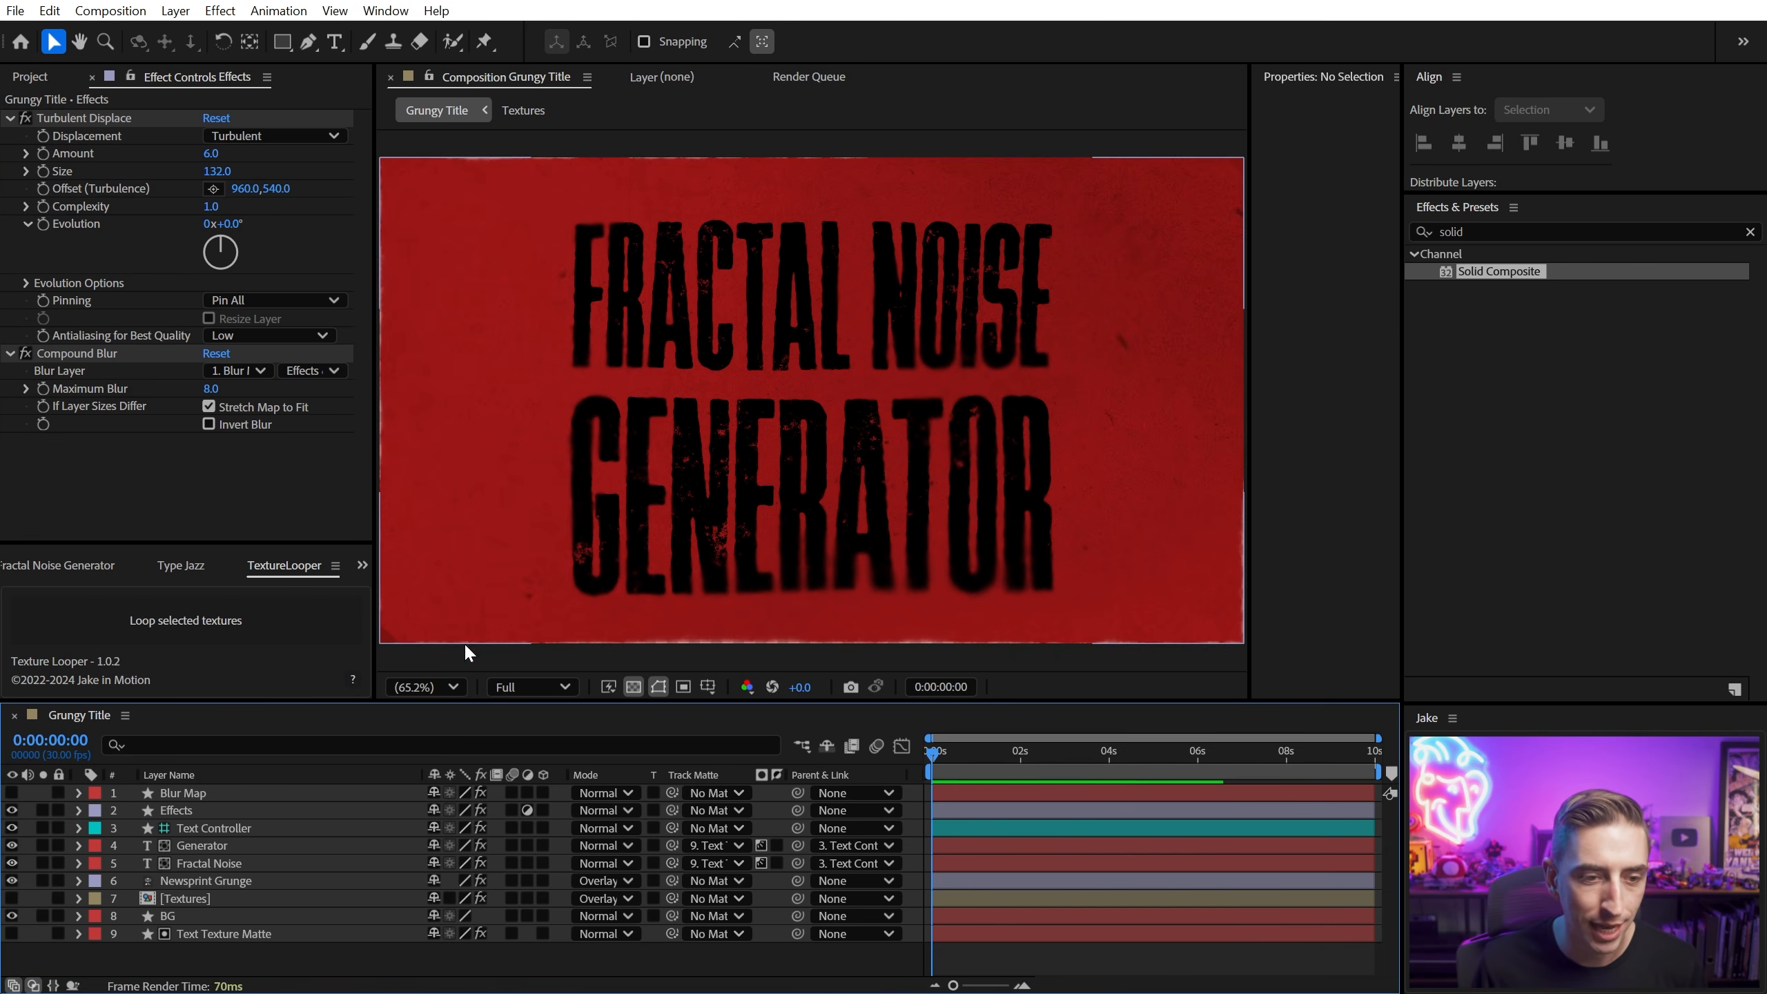
# Step: Reveal the Text Texture Matte layer's expressions and copy the posterizeTime(5) expression from its Fractal Noise Random Seed
pyautogui.click(230, 795)
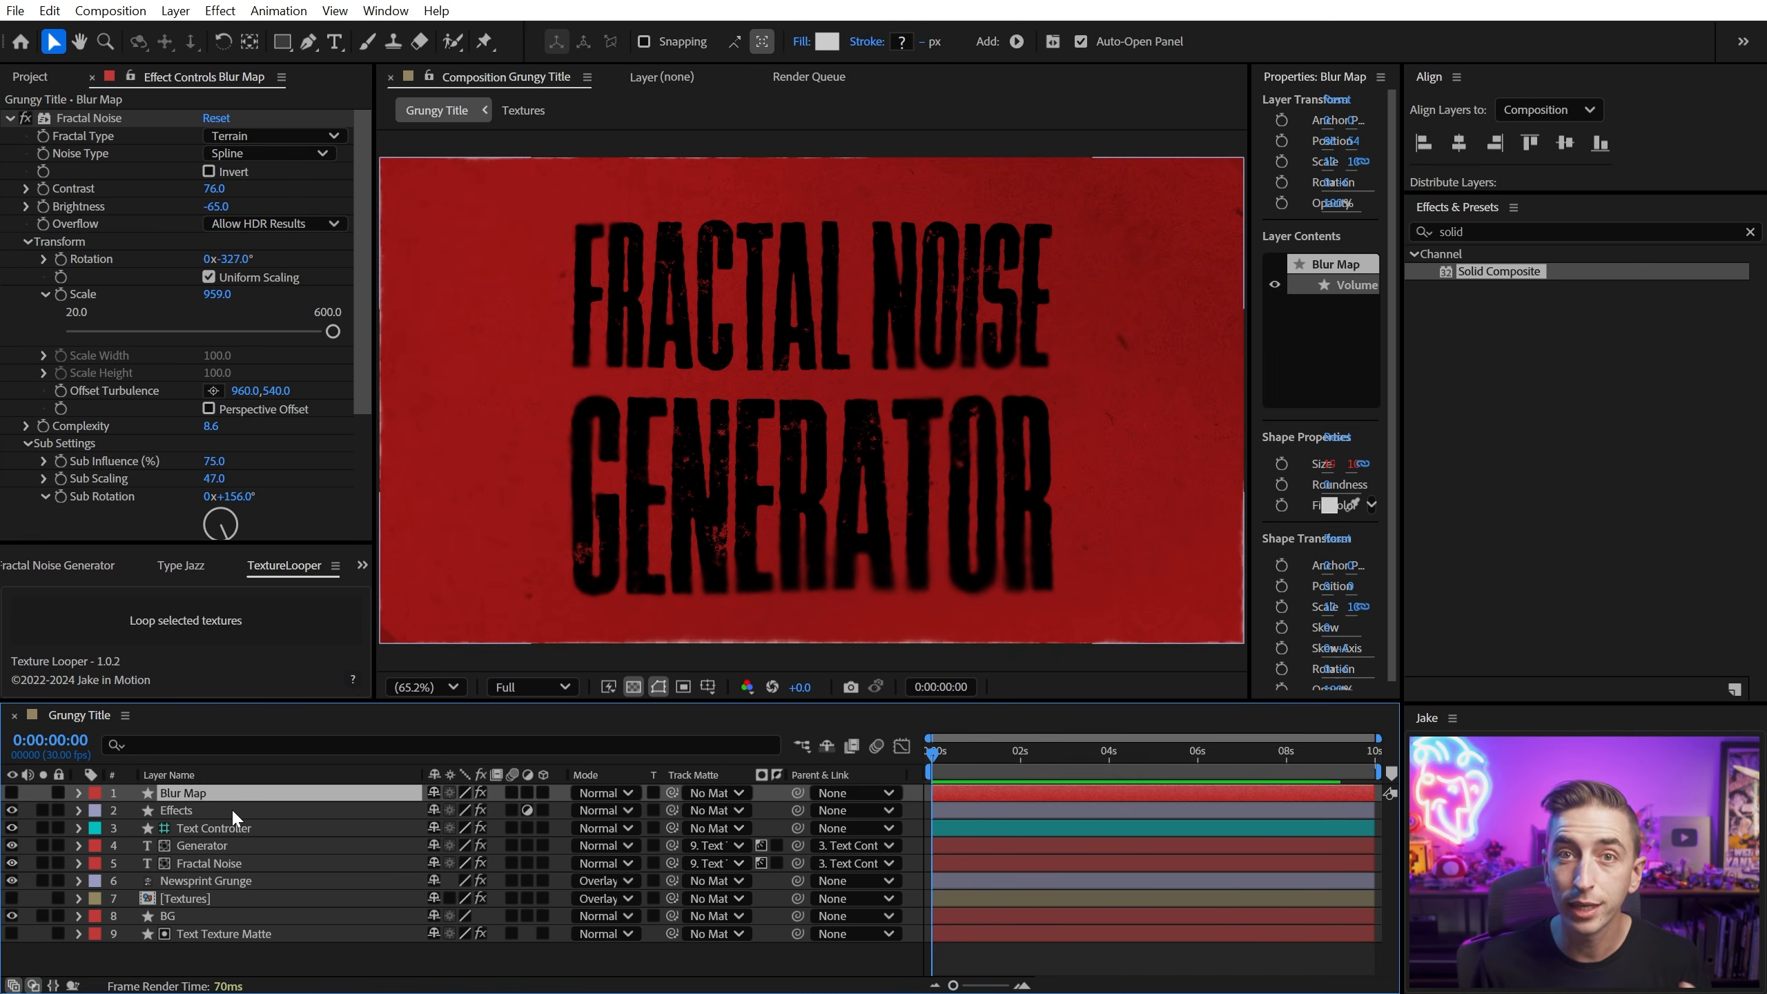
pyautogui.click(222, 933)
pyautogui.press('e')
pyautogui.press('e')
pyautogui.scroll(-1, 256, 920)
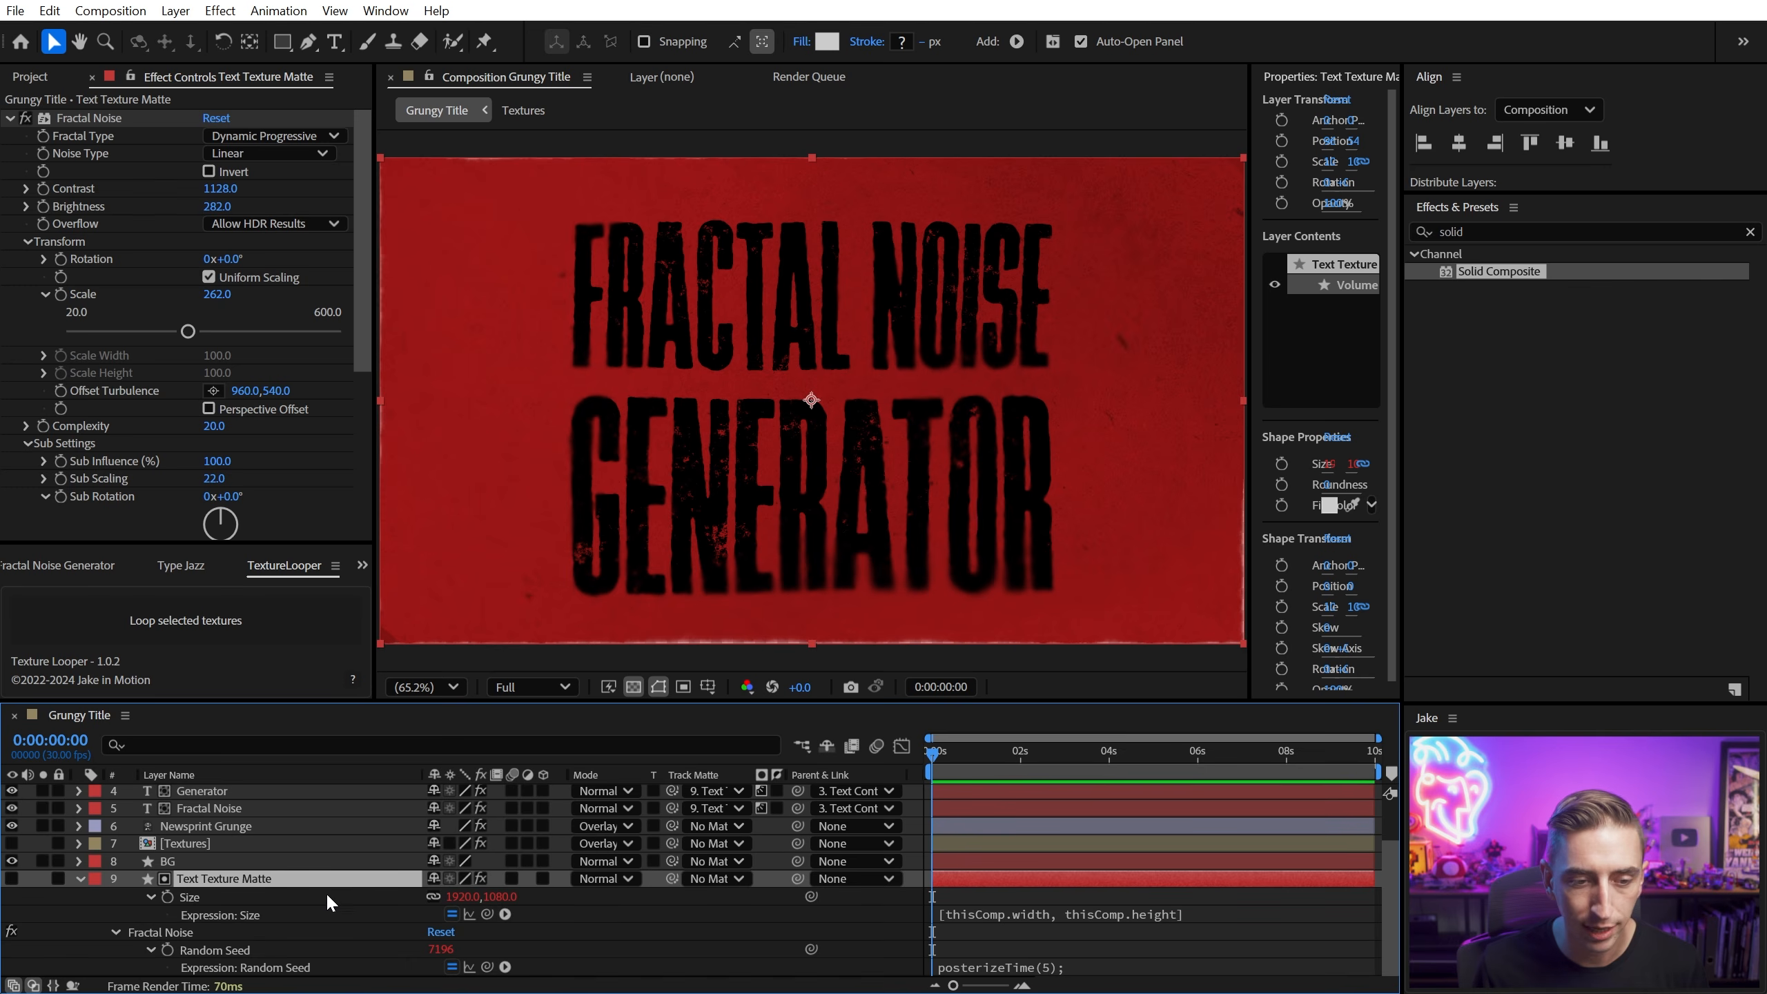
pyautogui.rightClick(226, 949)
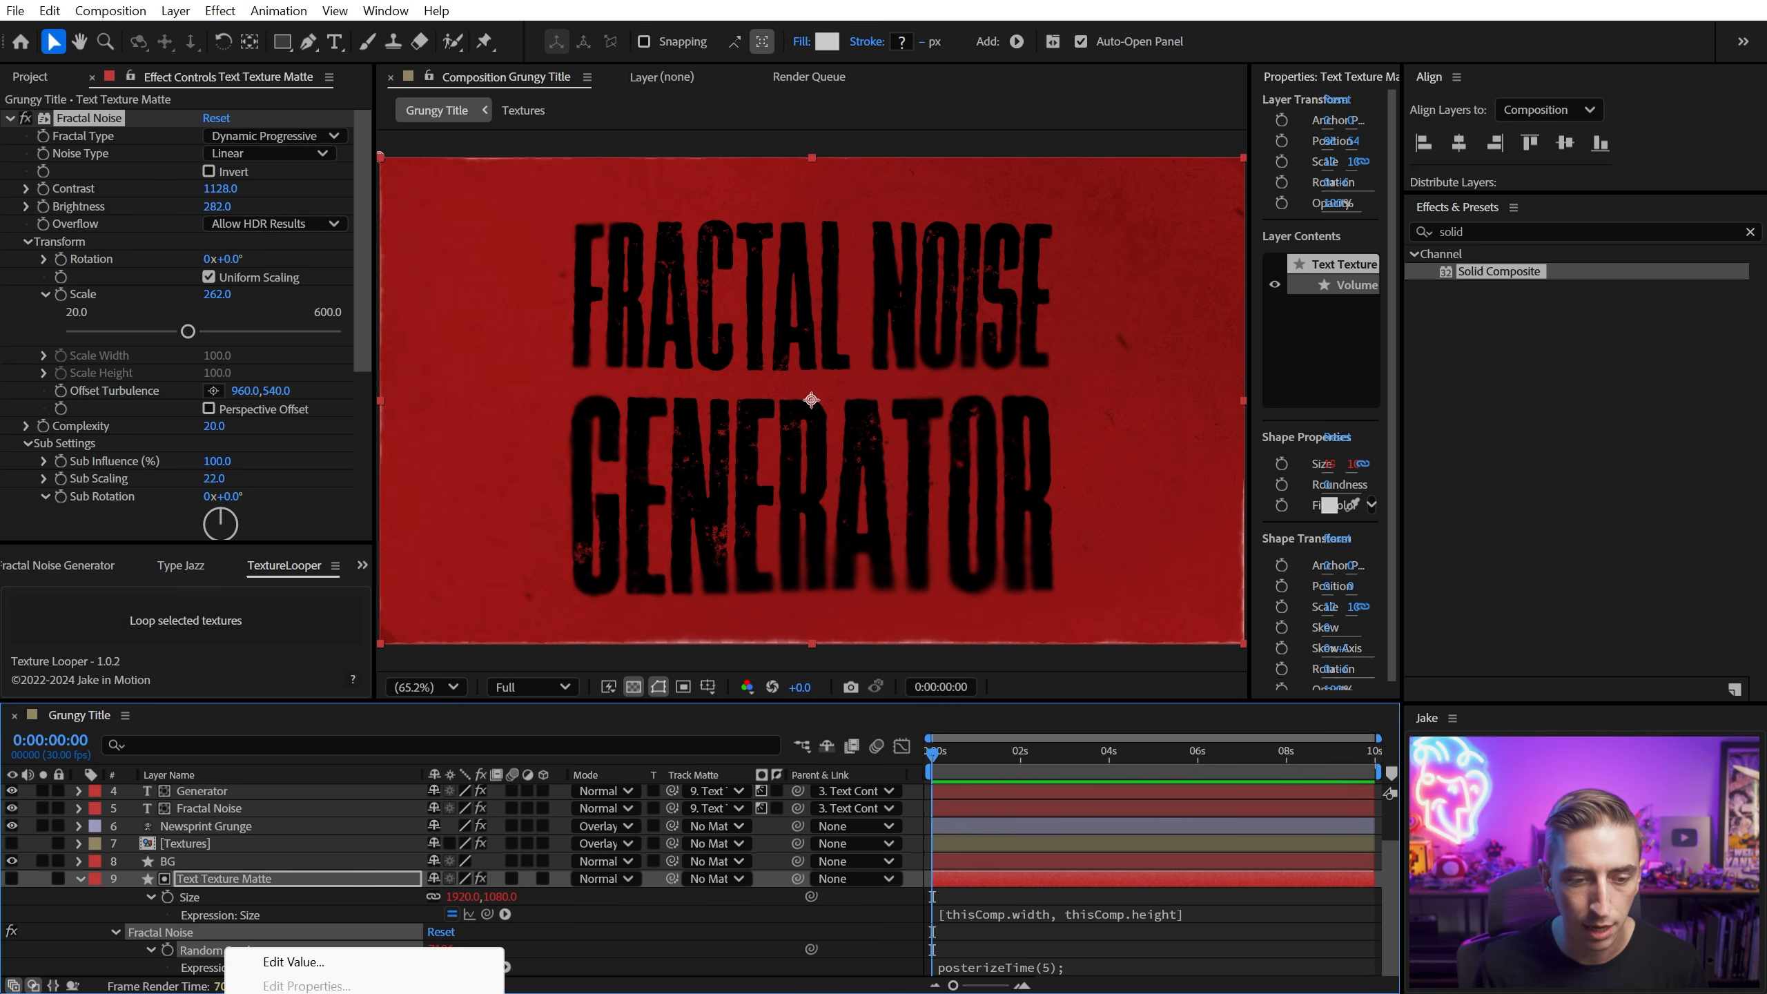
pyautogui.press('Escape')
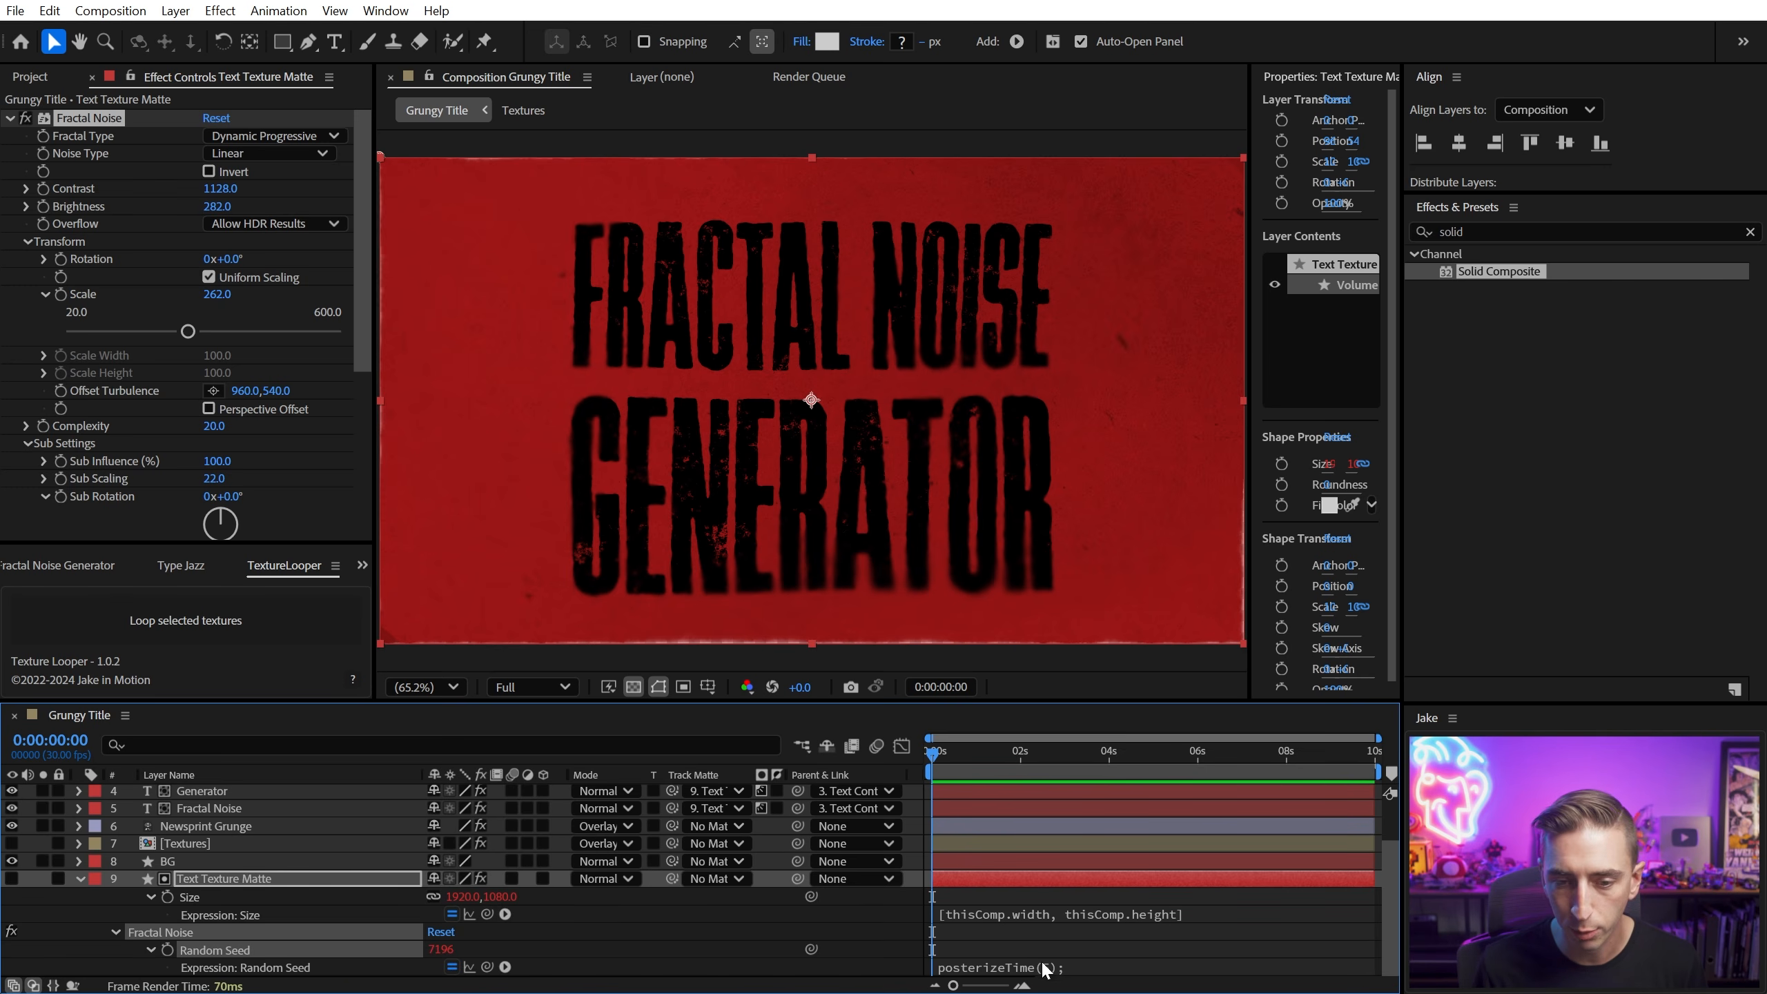
# Step: Filter Blur Map's properties by random, paste the copied expression onto its Random Seed, and collapse the layer
pyautogui.scroll(1, 226, 897)
pyautogui.click(209, 794)
pyautogui.click(180, 745)
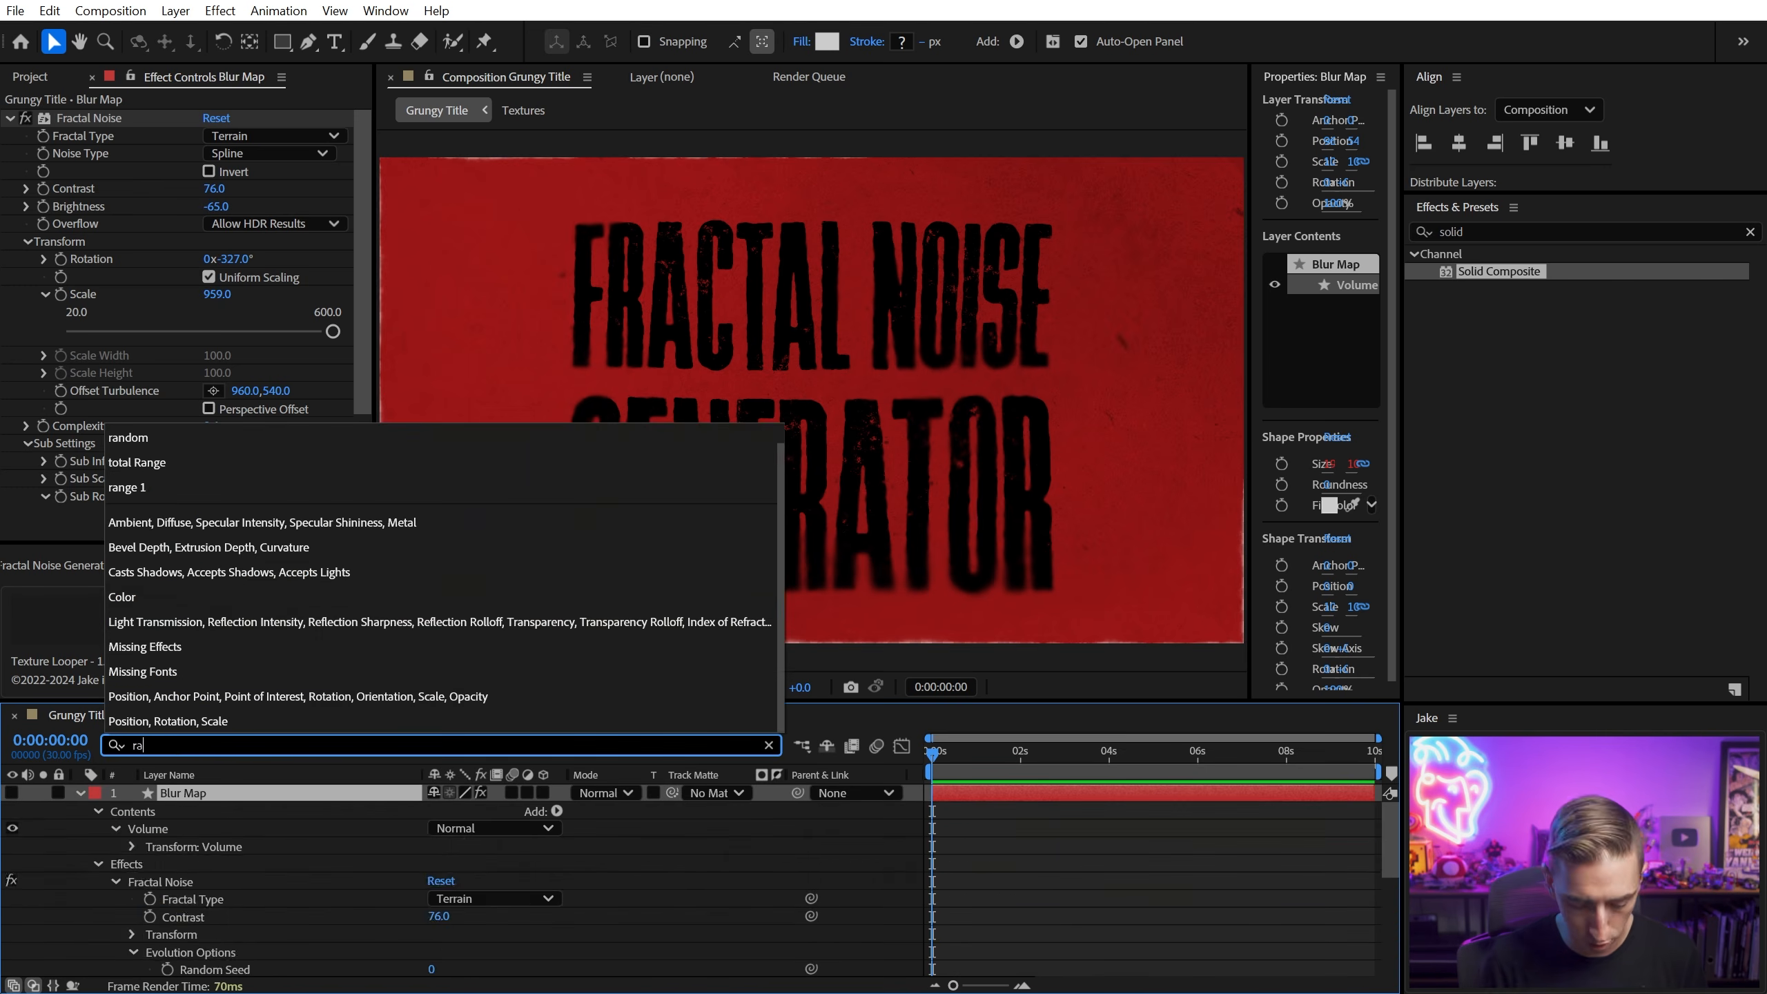
pyautogui.write('random')
pyautogui.click(210, 863)
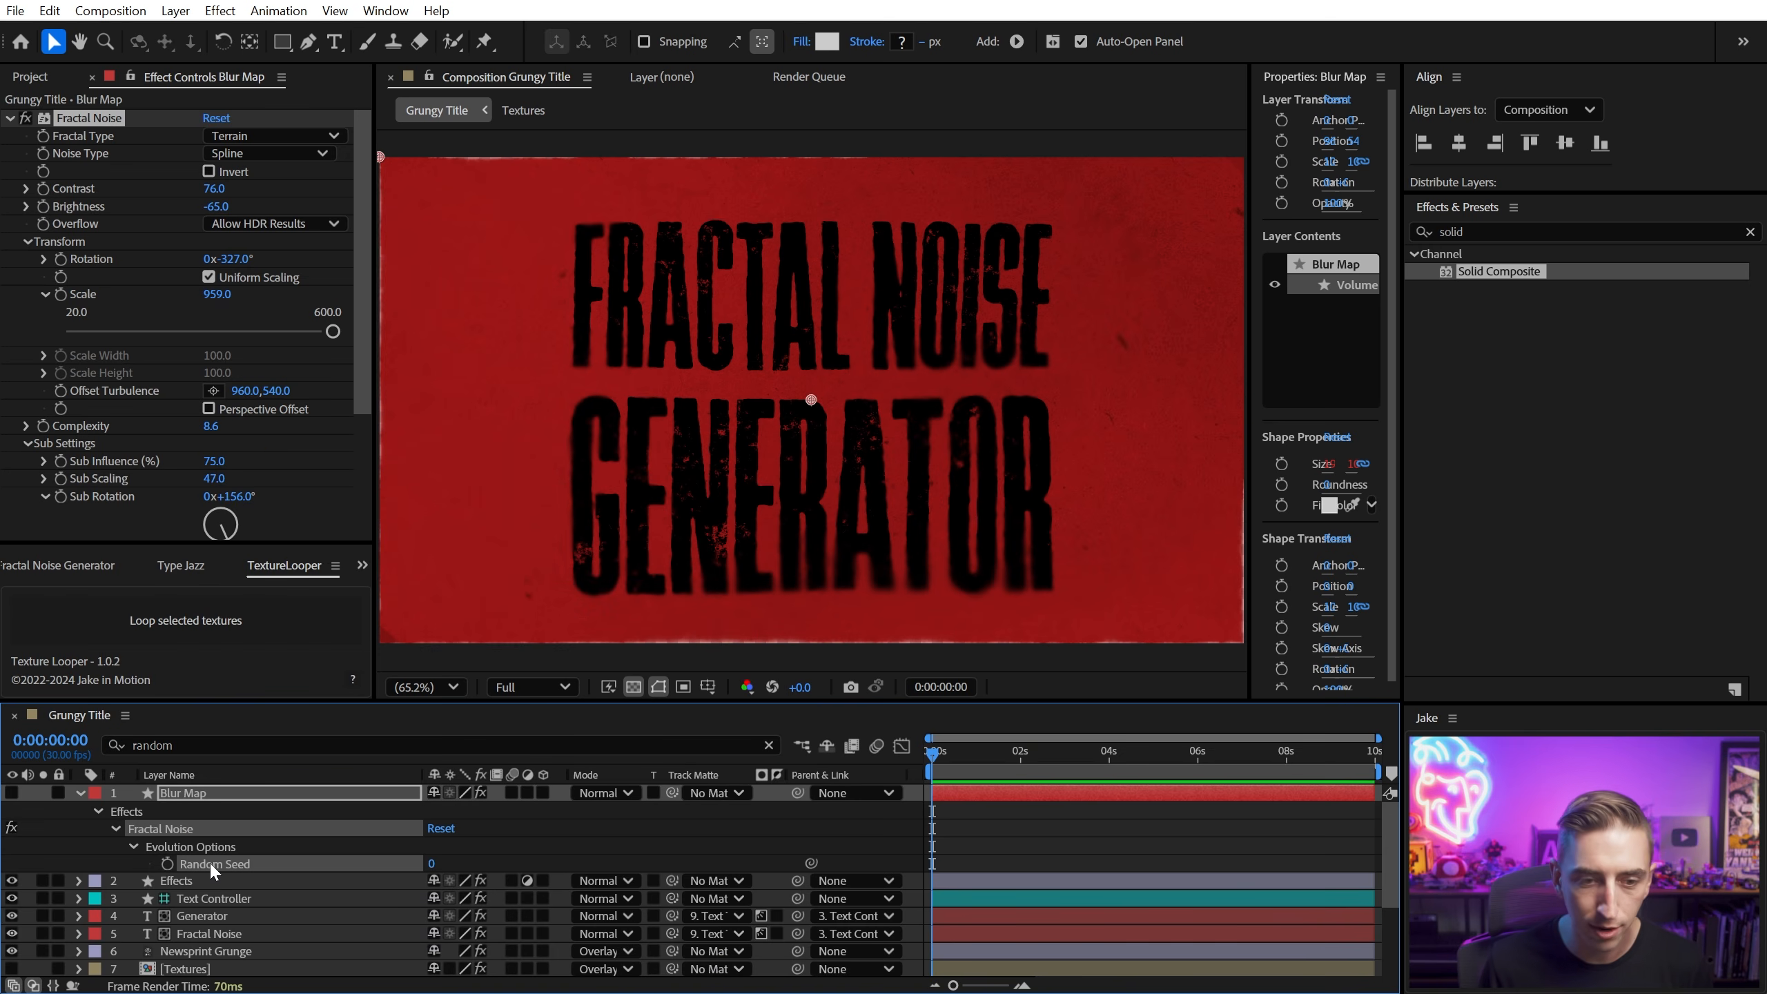
pyautogui.click(80, 793)
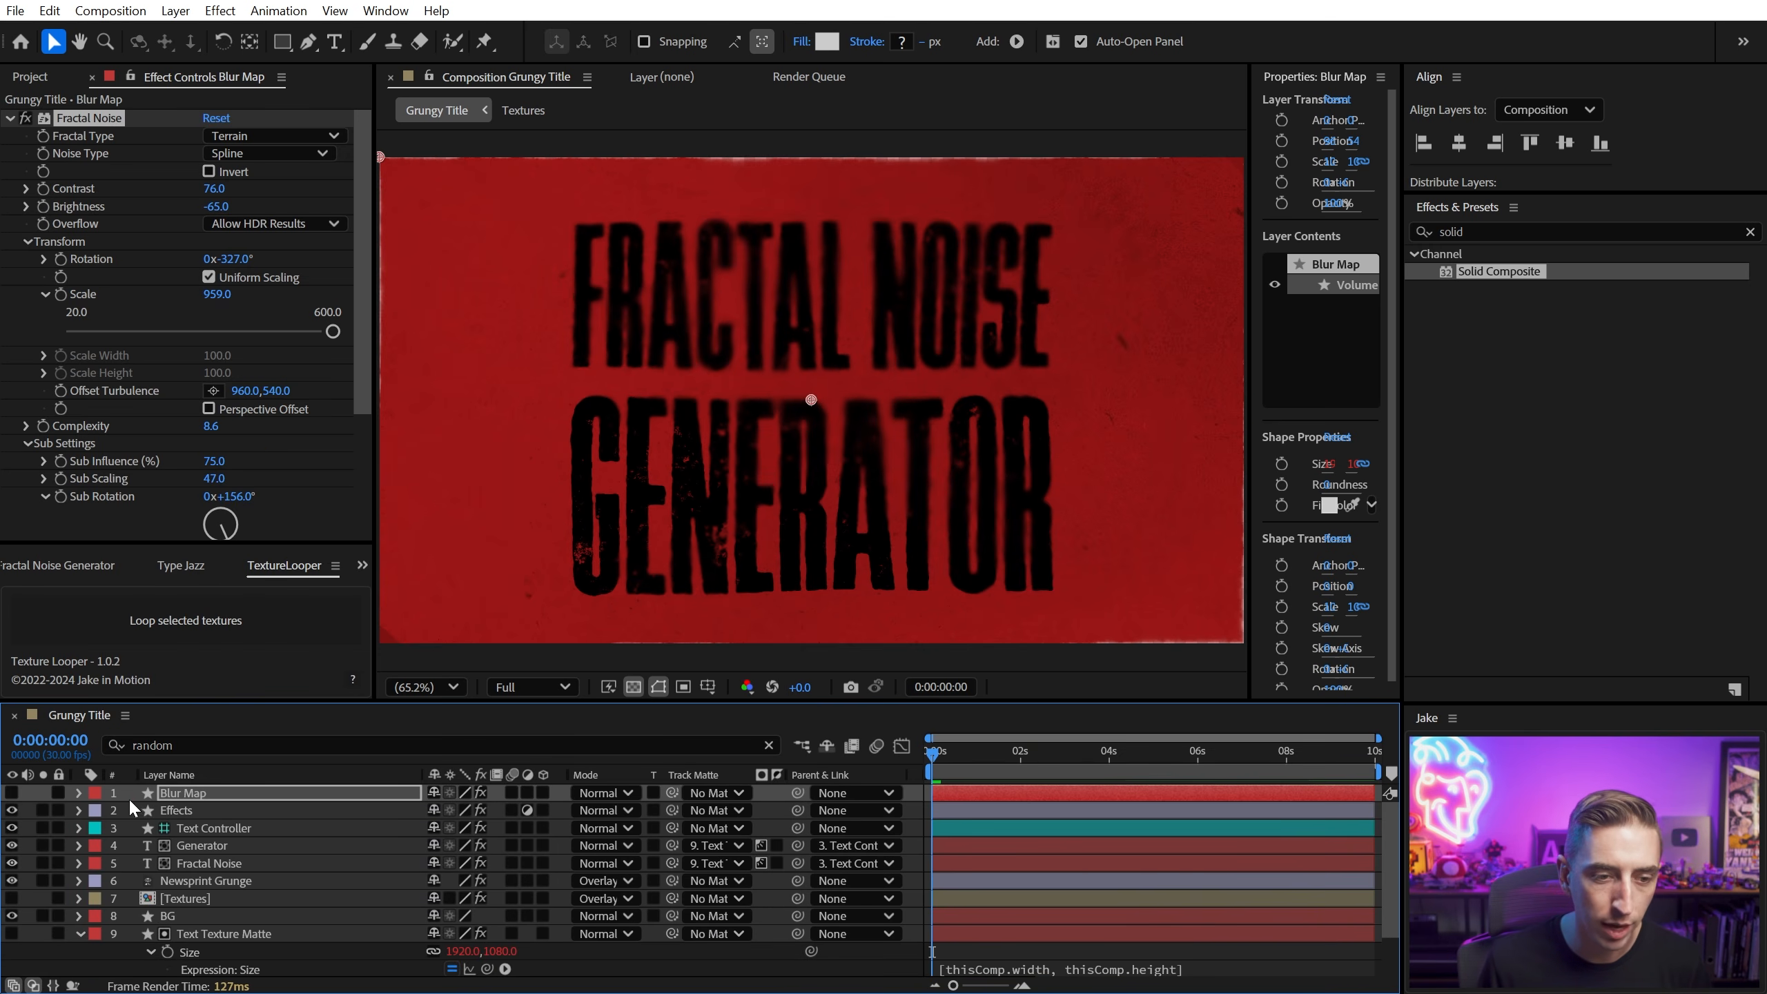
# Step: Move the Blur Map layer below Text Texture Matte, preview the animation, and park the playhead at 2 seconds
pyautogui.moveTo(178, 799); pyautogui.dragTo(207, 937)
pyautogui.press('space')
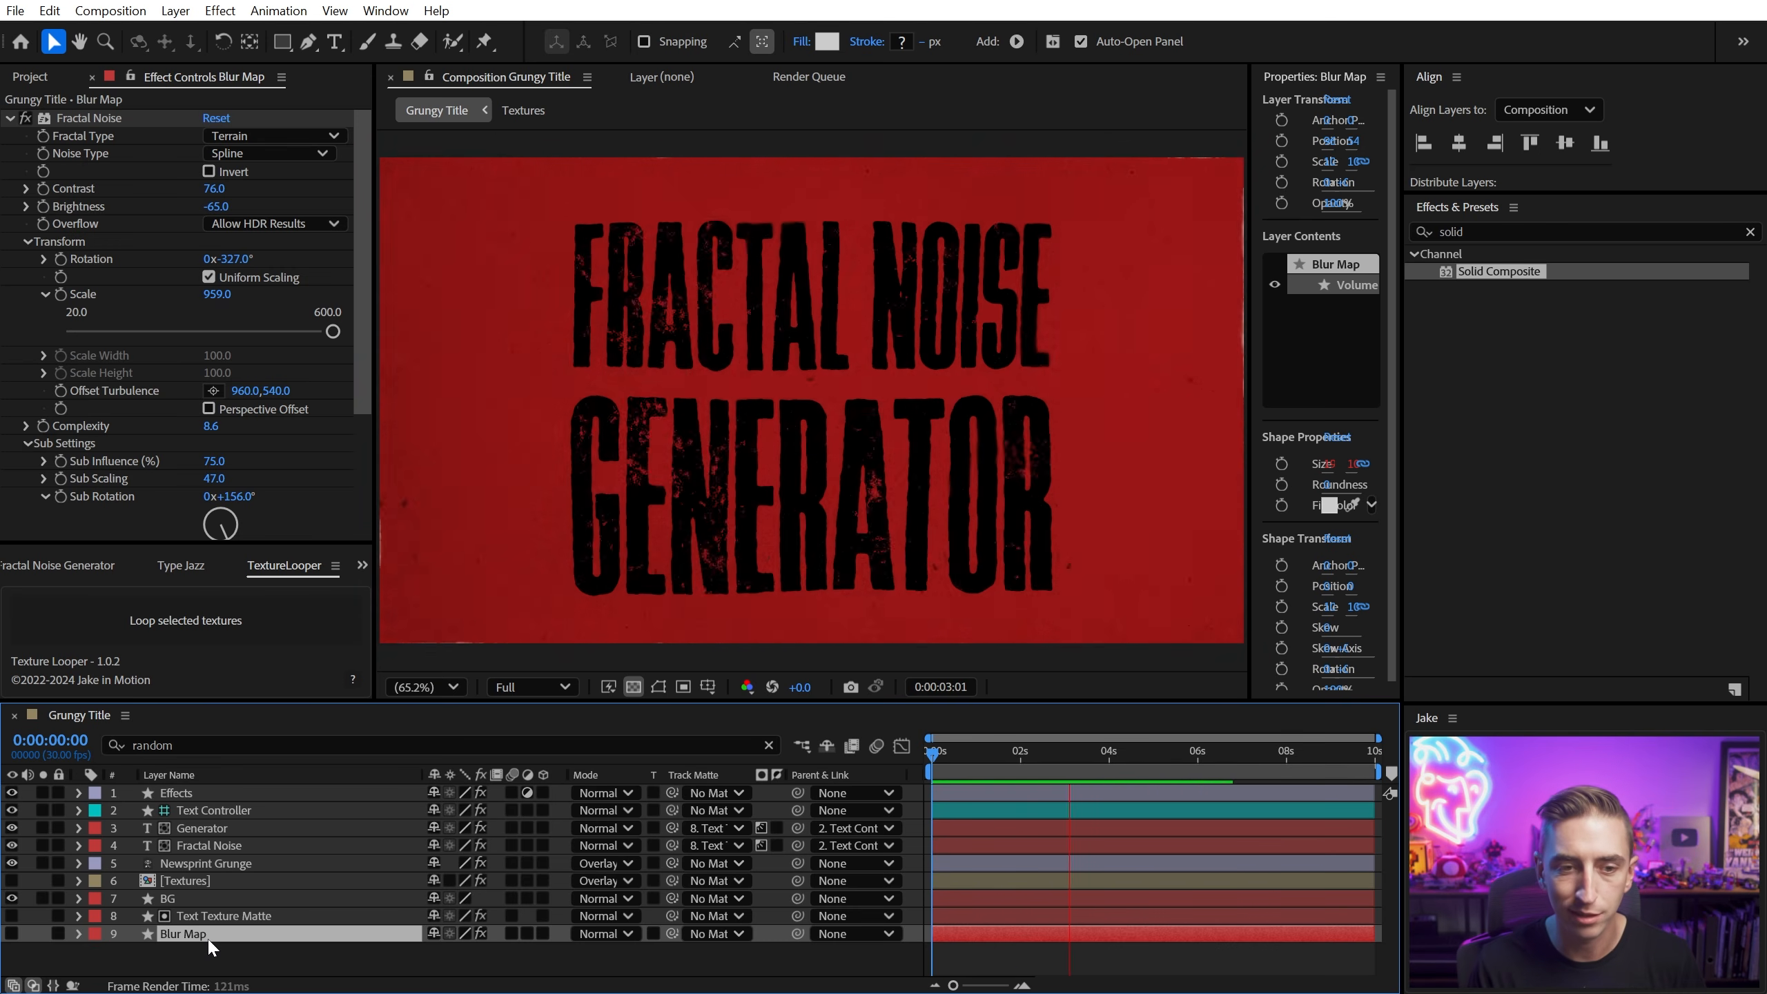
pyautogui.click(1038, 761)
pyautogui.moveTo(1038, 762); pyautogui.dragTo(1019, 765)
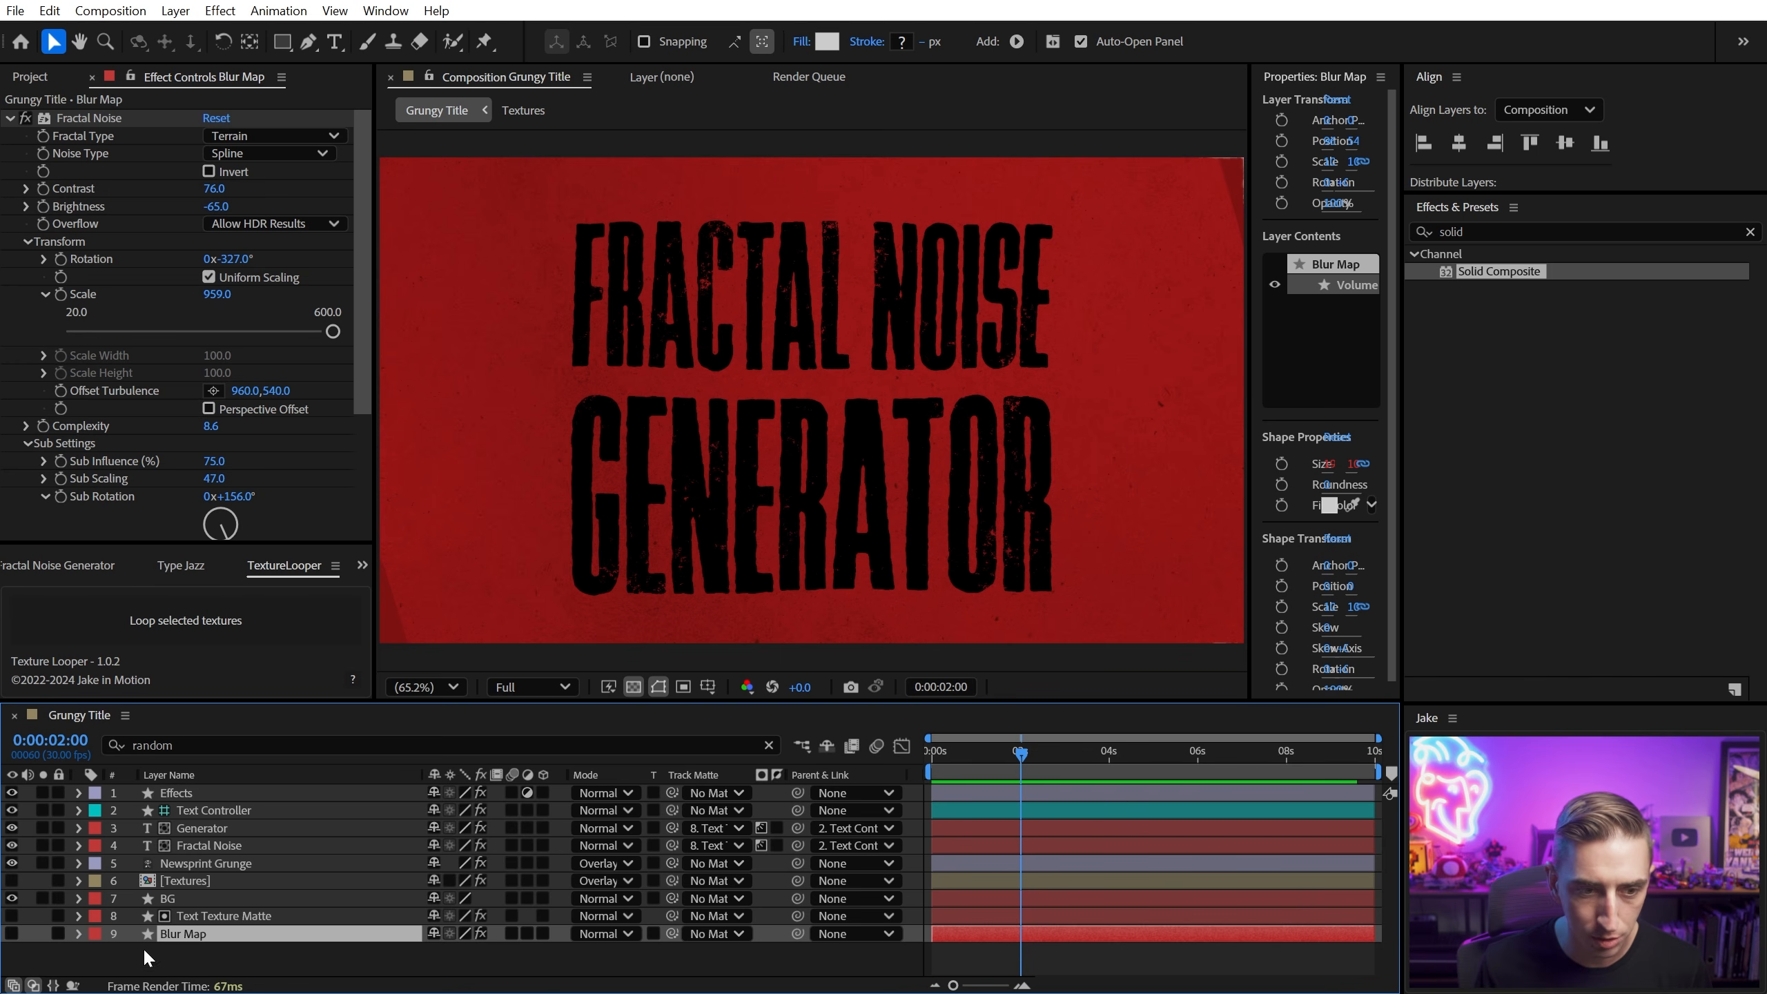
# Step: Scale the Newsprint Grunge layer to 53% and preview the animation
pyautogui.click(199, 898)
pyautogui.click(199, 862)
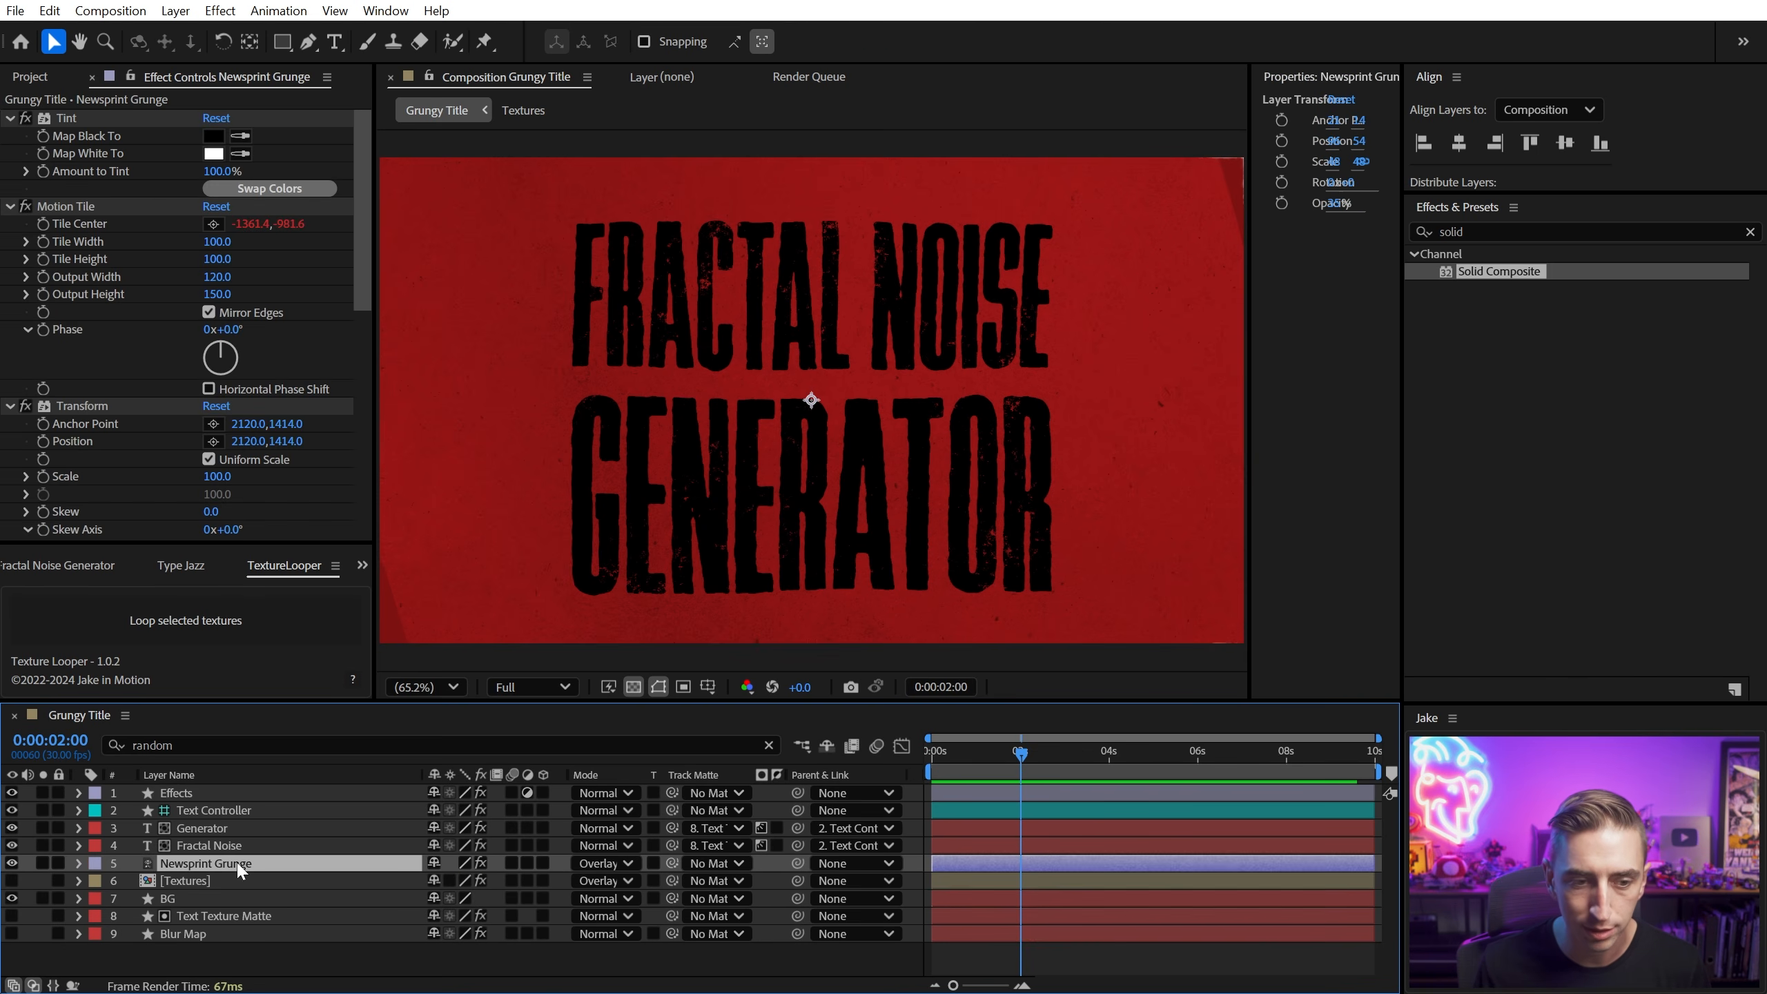
pyautogui.press('s')
pyautogui.moveTo(459, 881); pyautogui.dragTo(462, 883)
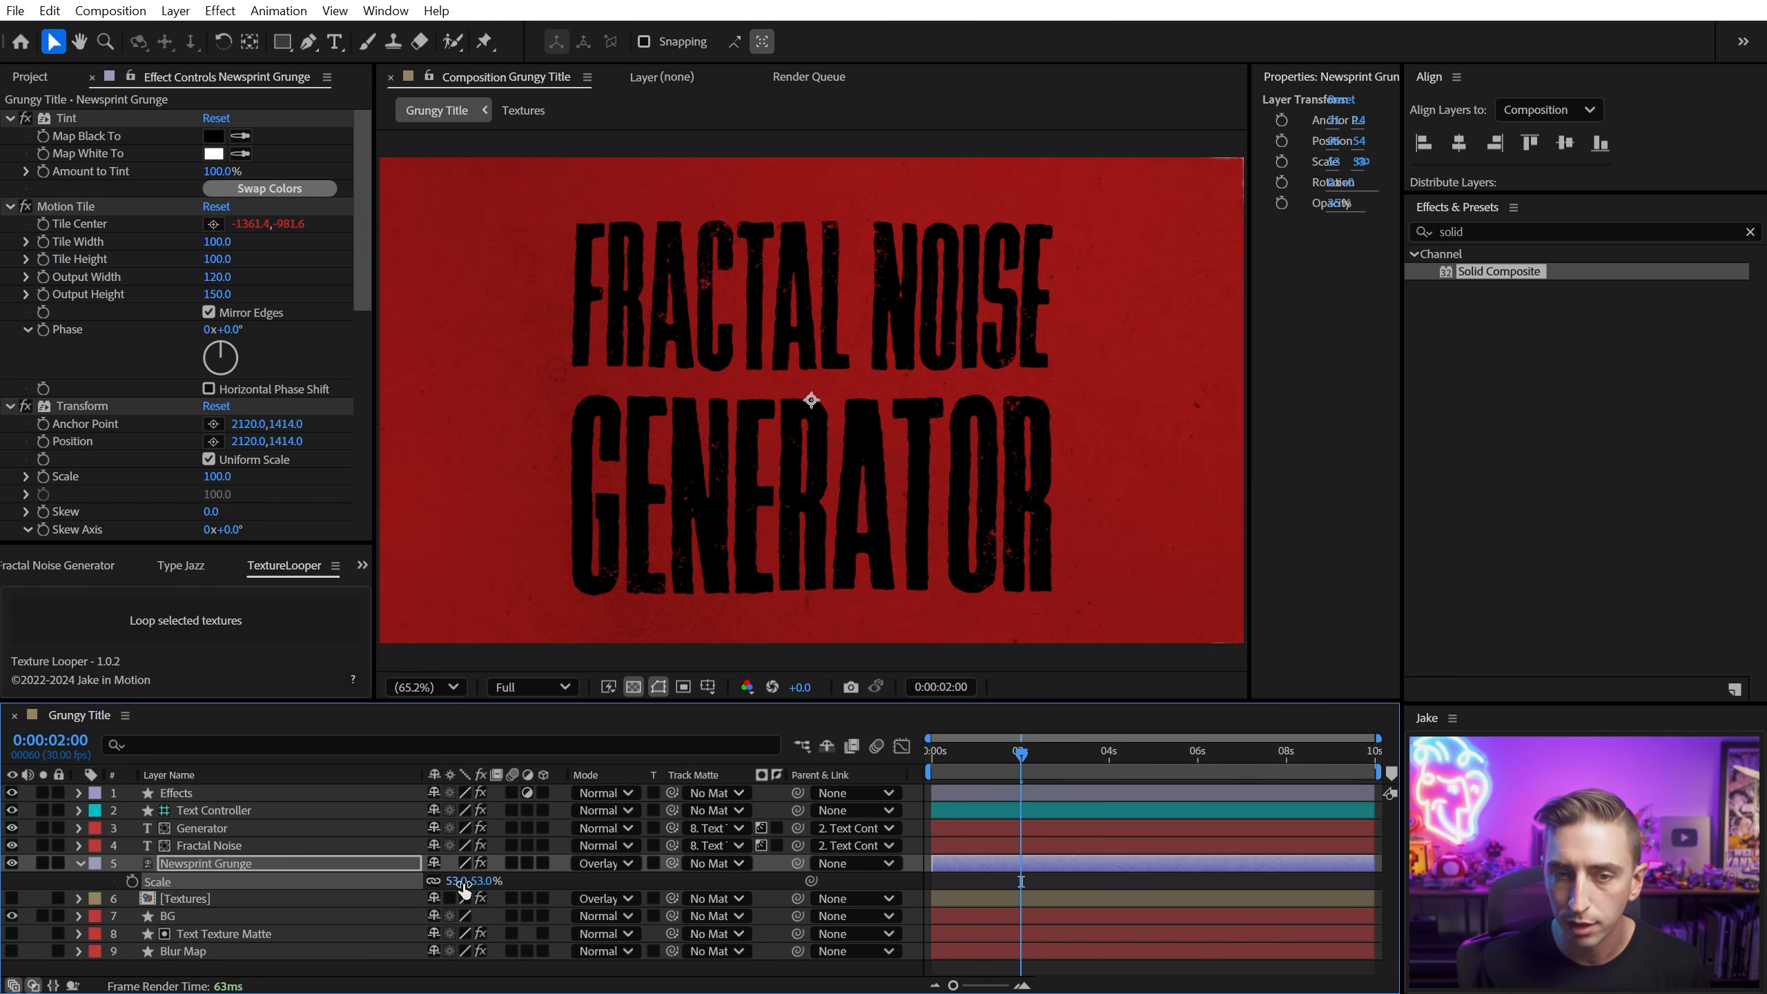
pyautogui.press('s')
pyautogui.press('space')
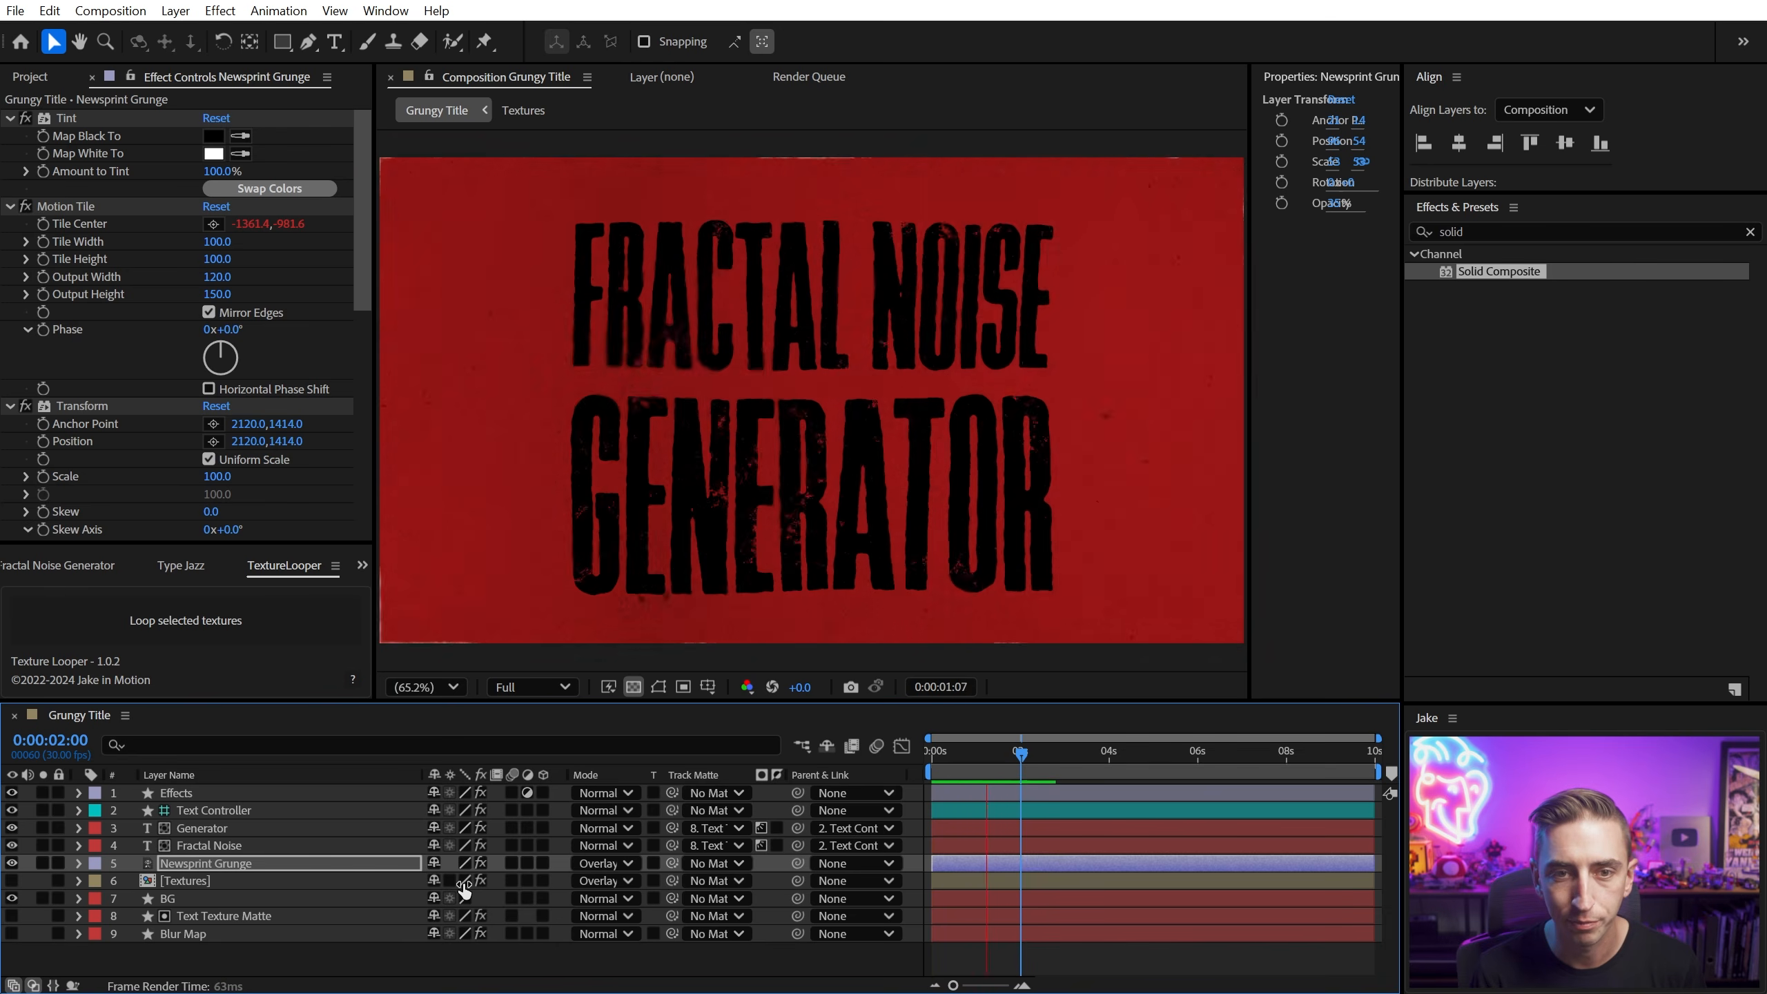
pyautogui.press('space')
# Step: Collapse both effects on the Effects layer and examine the edges of the GENERATOR lettering up close
pyautogui.click(216, 797)
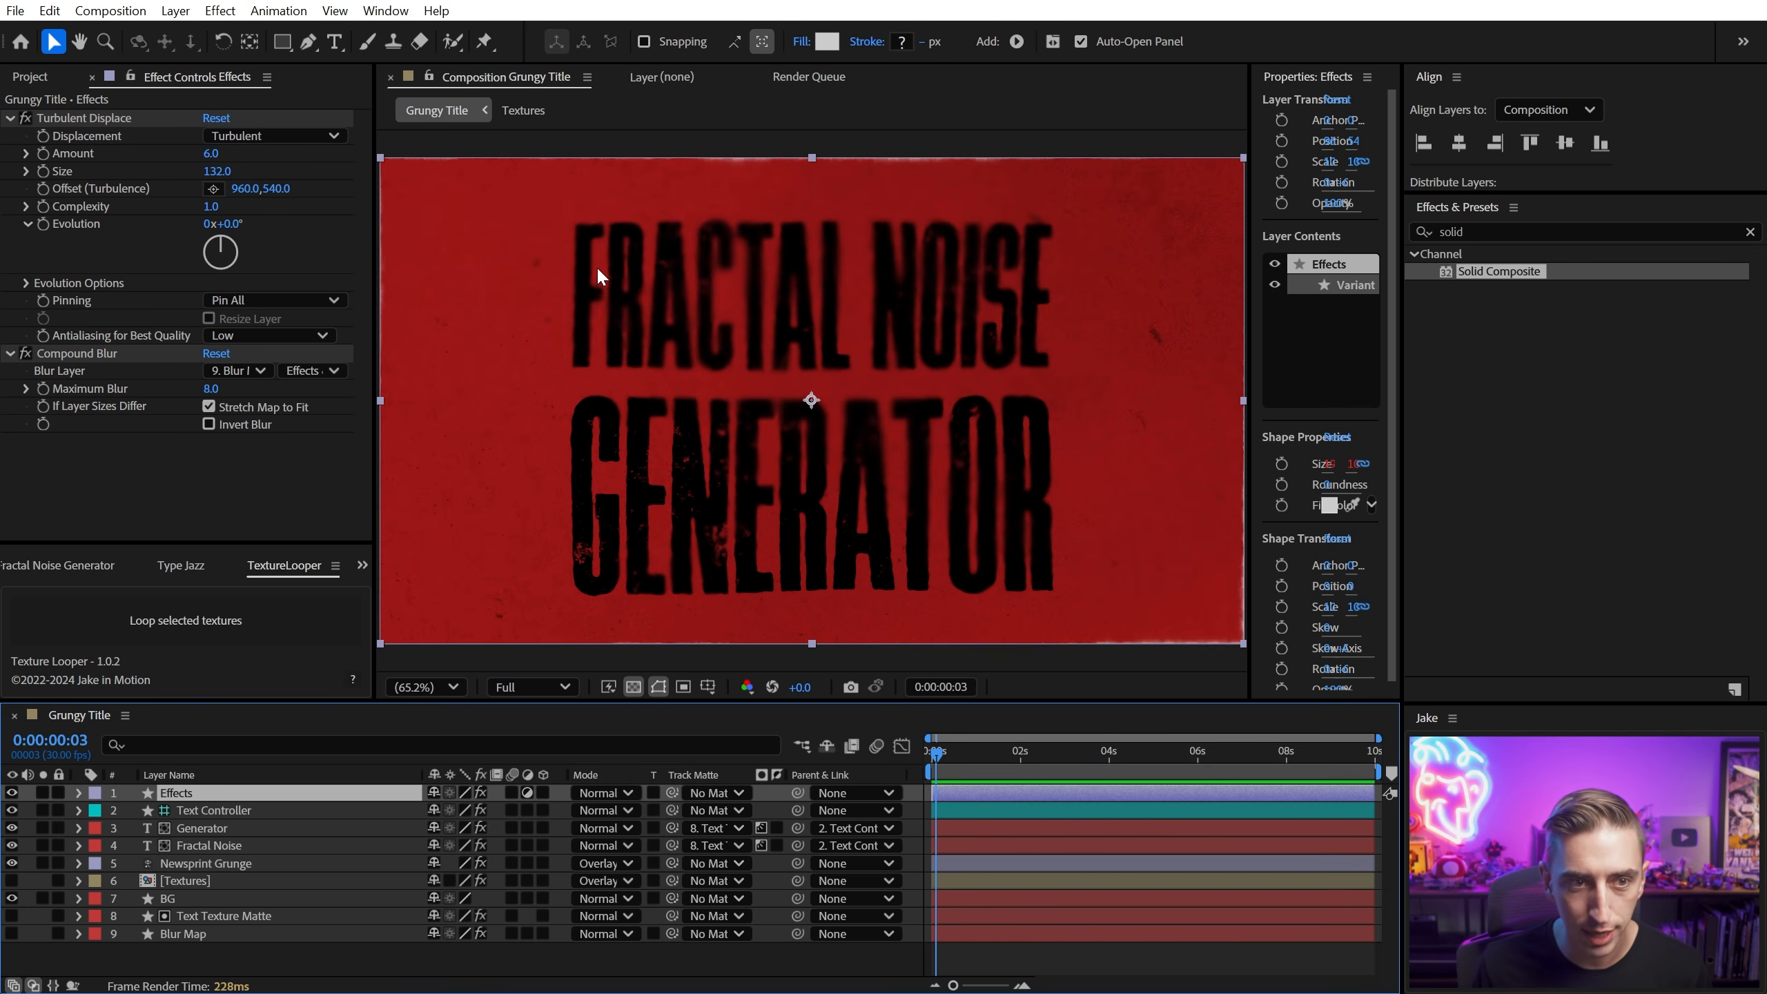
pyautogui.click(18, 129)
pyautogui.keyDown('ctrl'); pyautogui.click(11, 118); pyautogui.keyUp('ctrl')
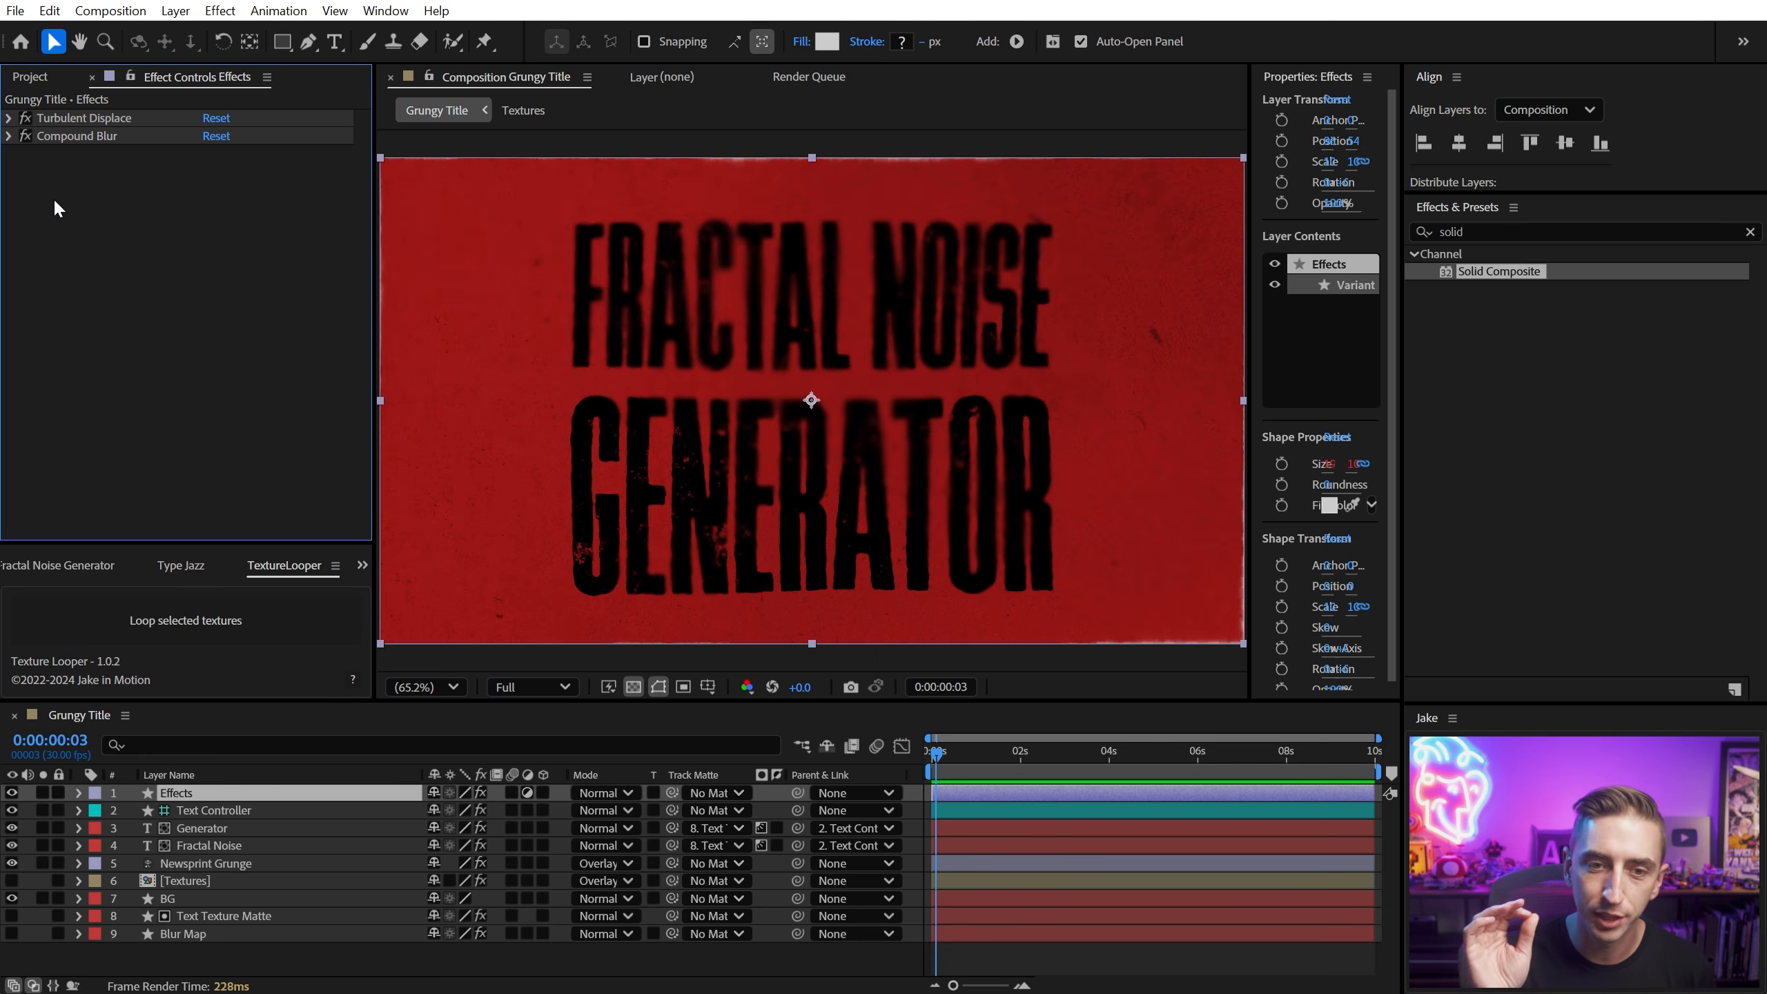
pyautogui.scroll(2, 699, 354)
pyautogui.moveTo(619, 292); pyautogui.dragTo(1097, 150)
pyautogui.moveTo(883, 349); pyautogui.dragTo(939, 308)
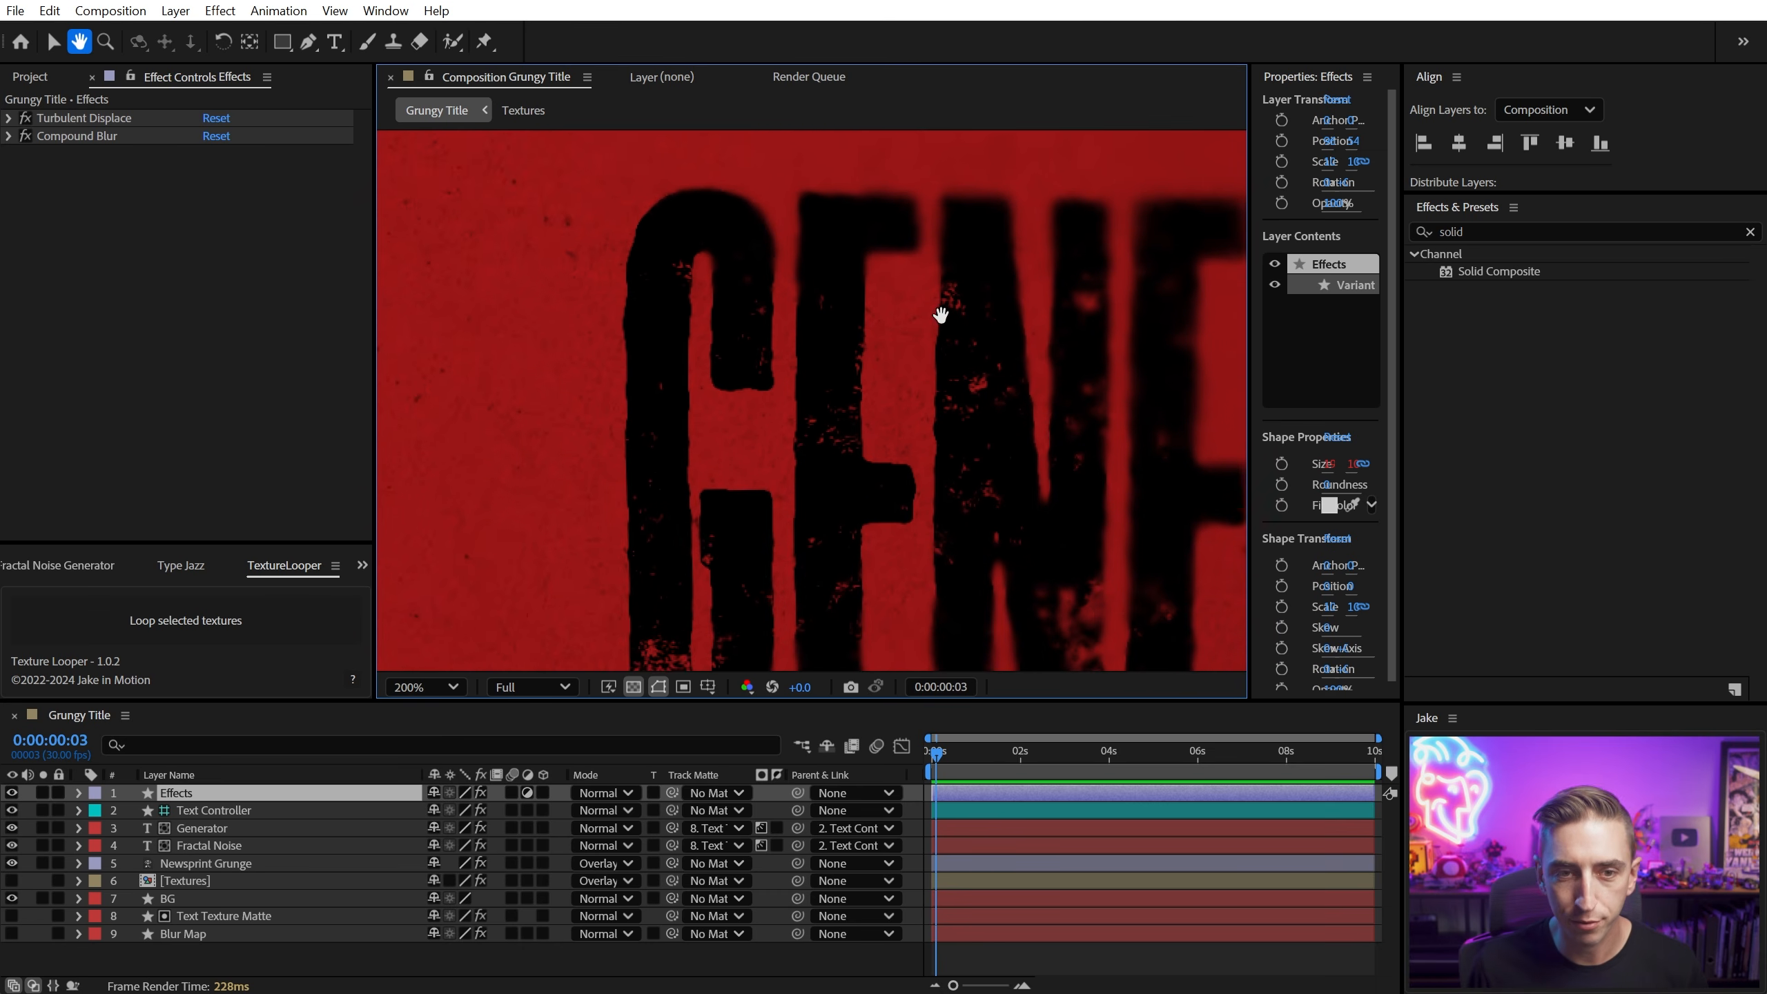
# Step: Add Gaussian Blur to the Effects layer above Compound Blur with Blurriness 2.5, and compare the lettering with it off and on
pyautogui.hotkey('ctrl', 'f')
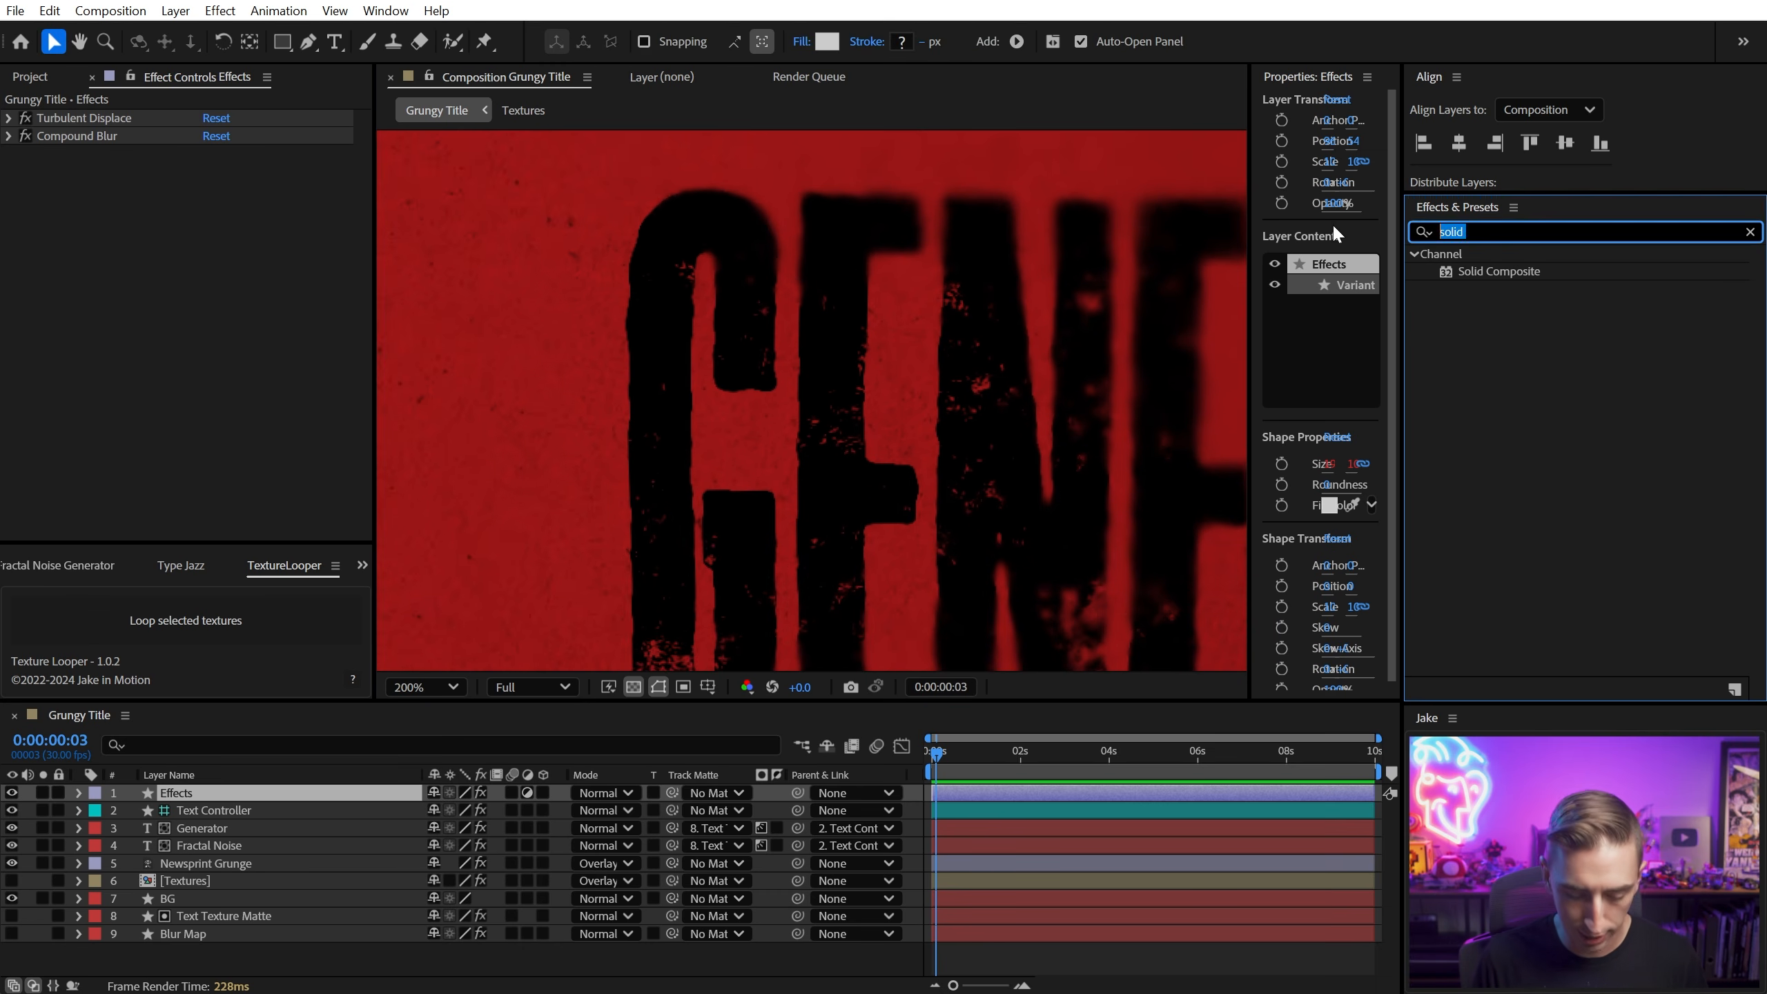
pyautogui.write('gaus')
pyautogui.doubleClick(1497, 269)
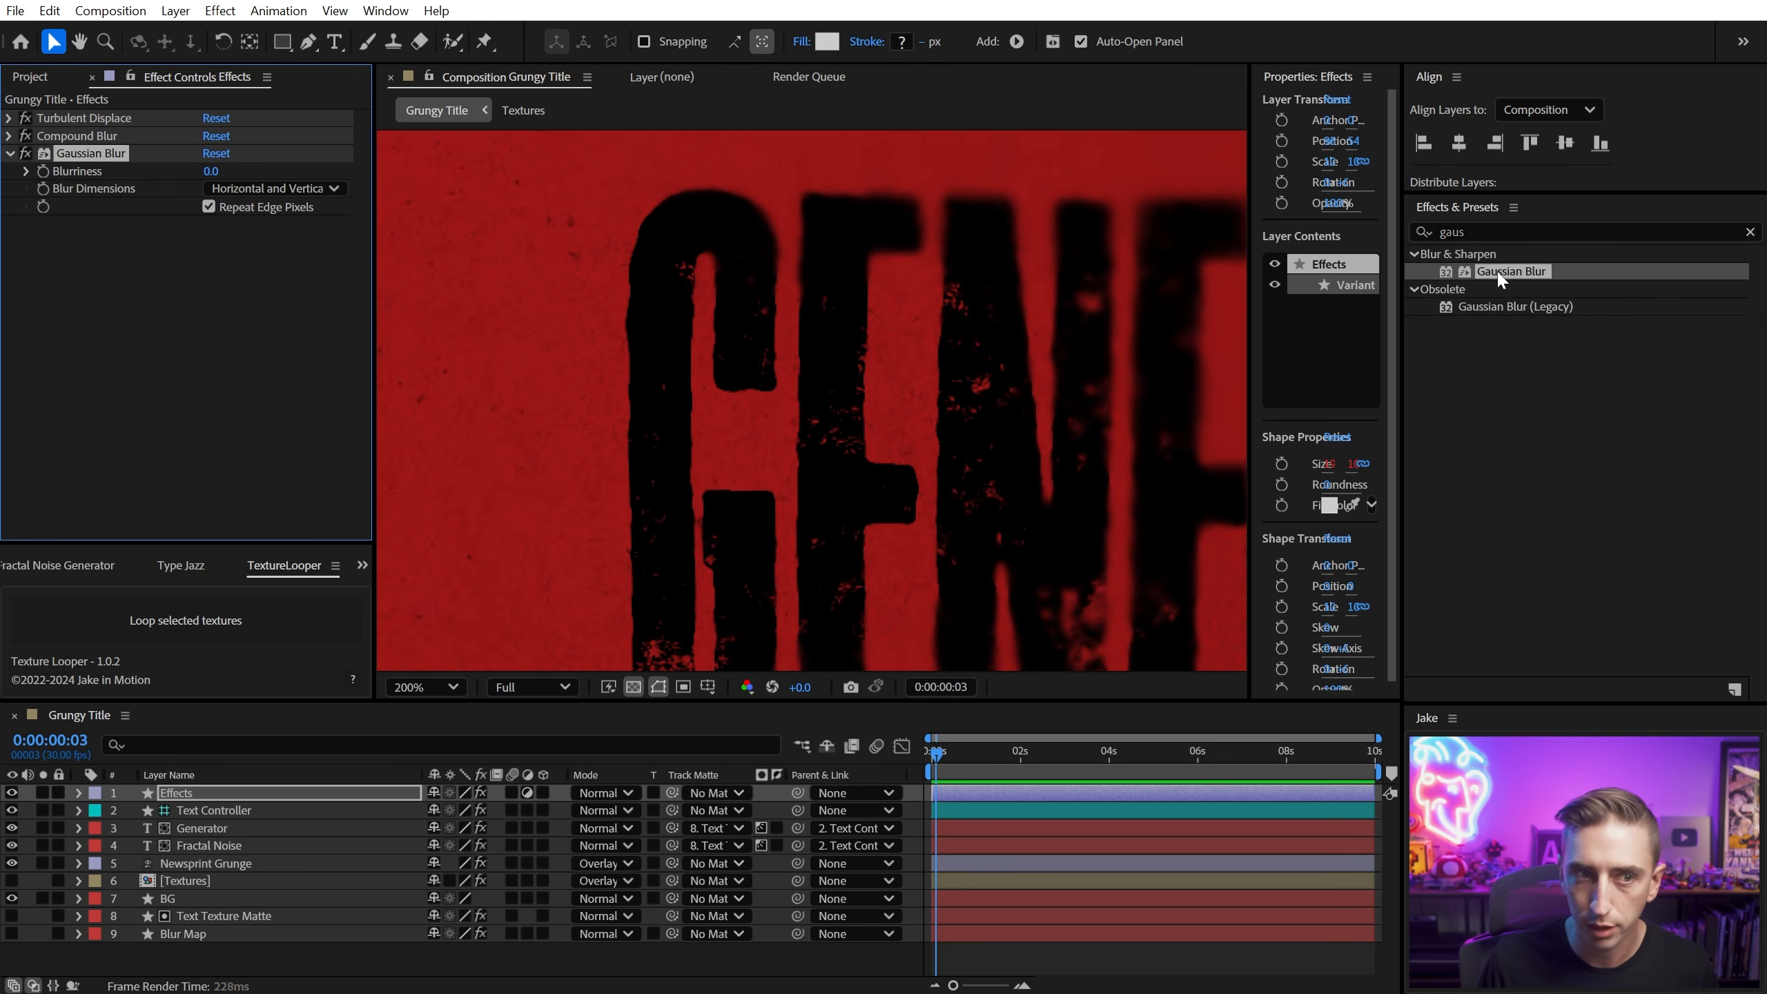
pyautogui.moveTo(109, 159); pyautogui.dragTo(105, 129)
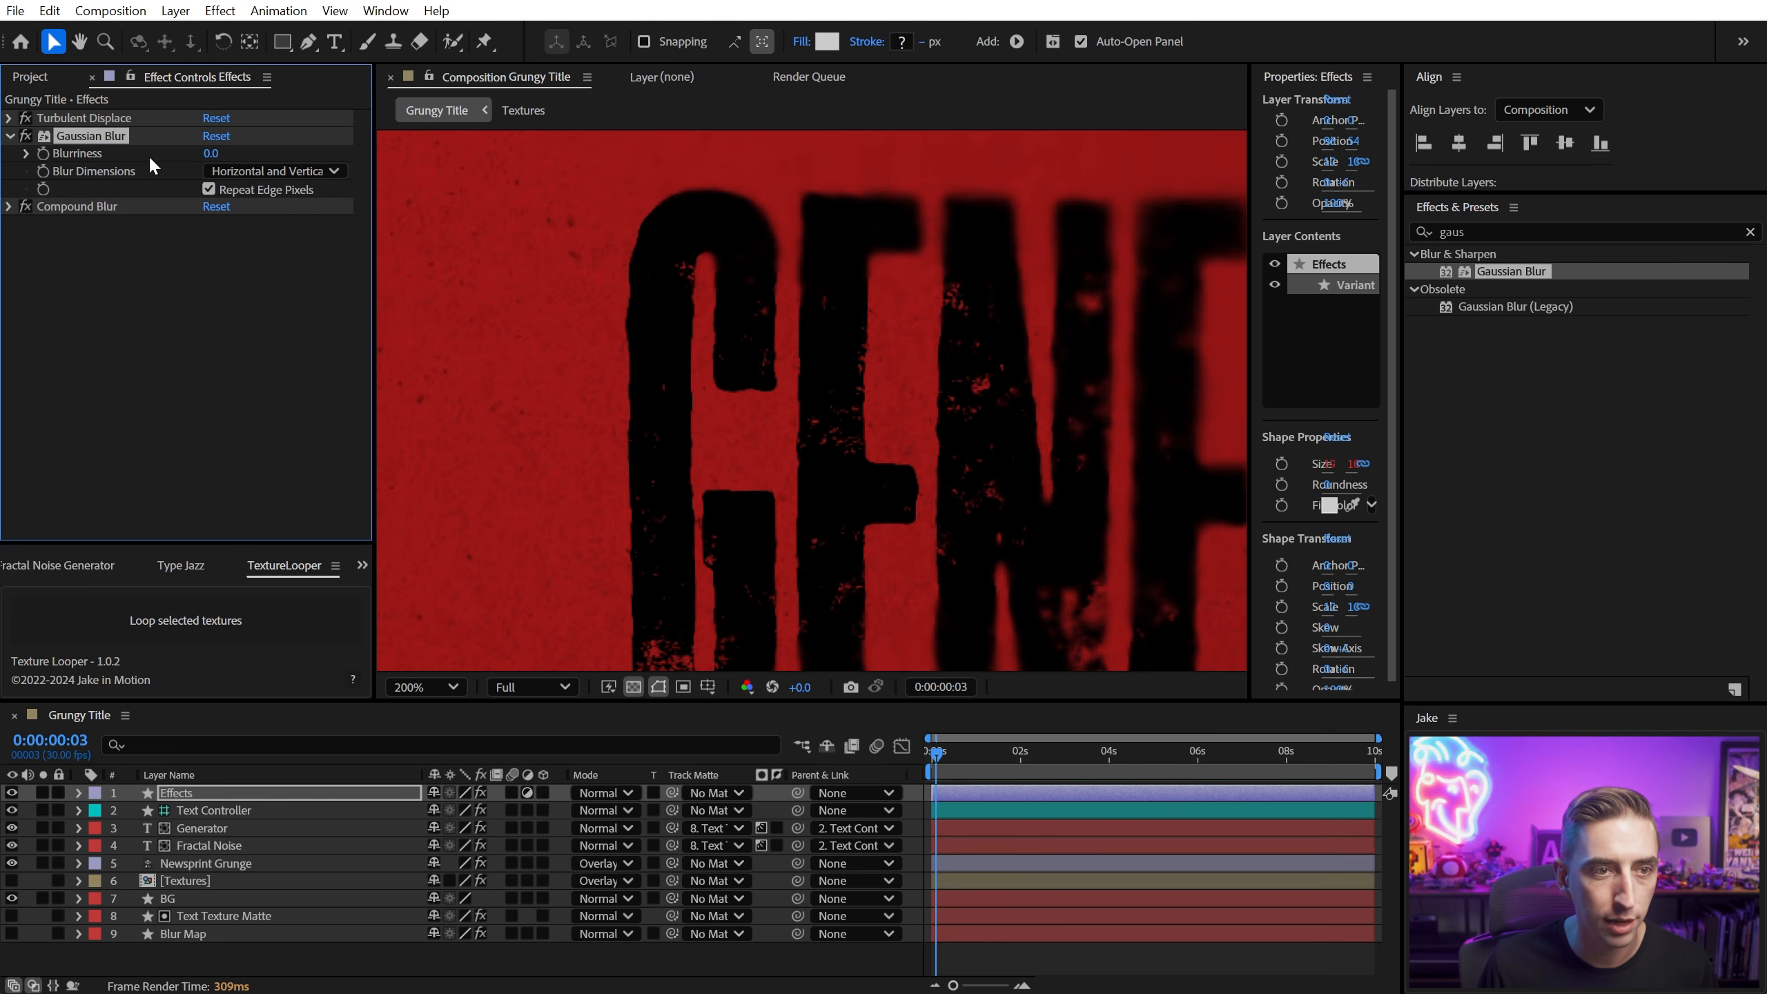
pyautogui.moveTo(211, 153); pyautogui.dragTo(237, 146)
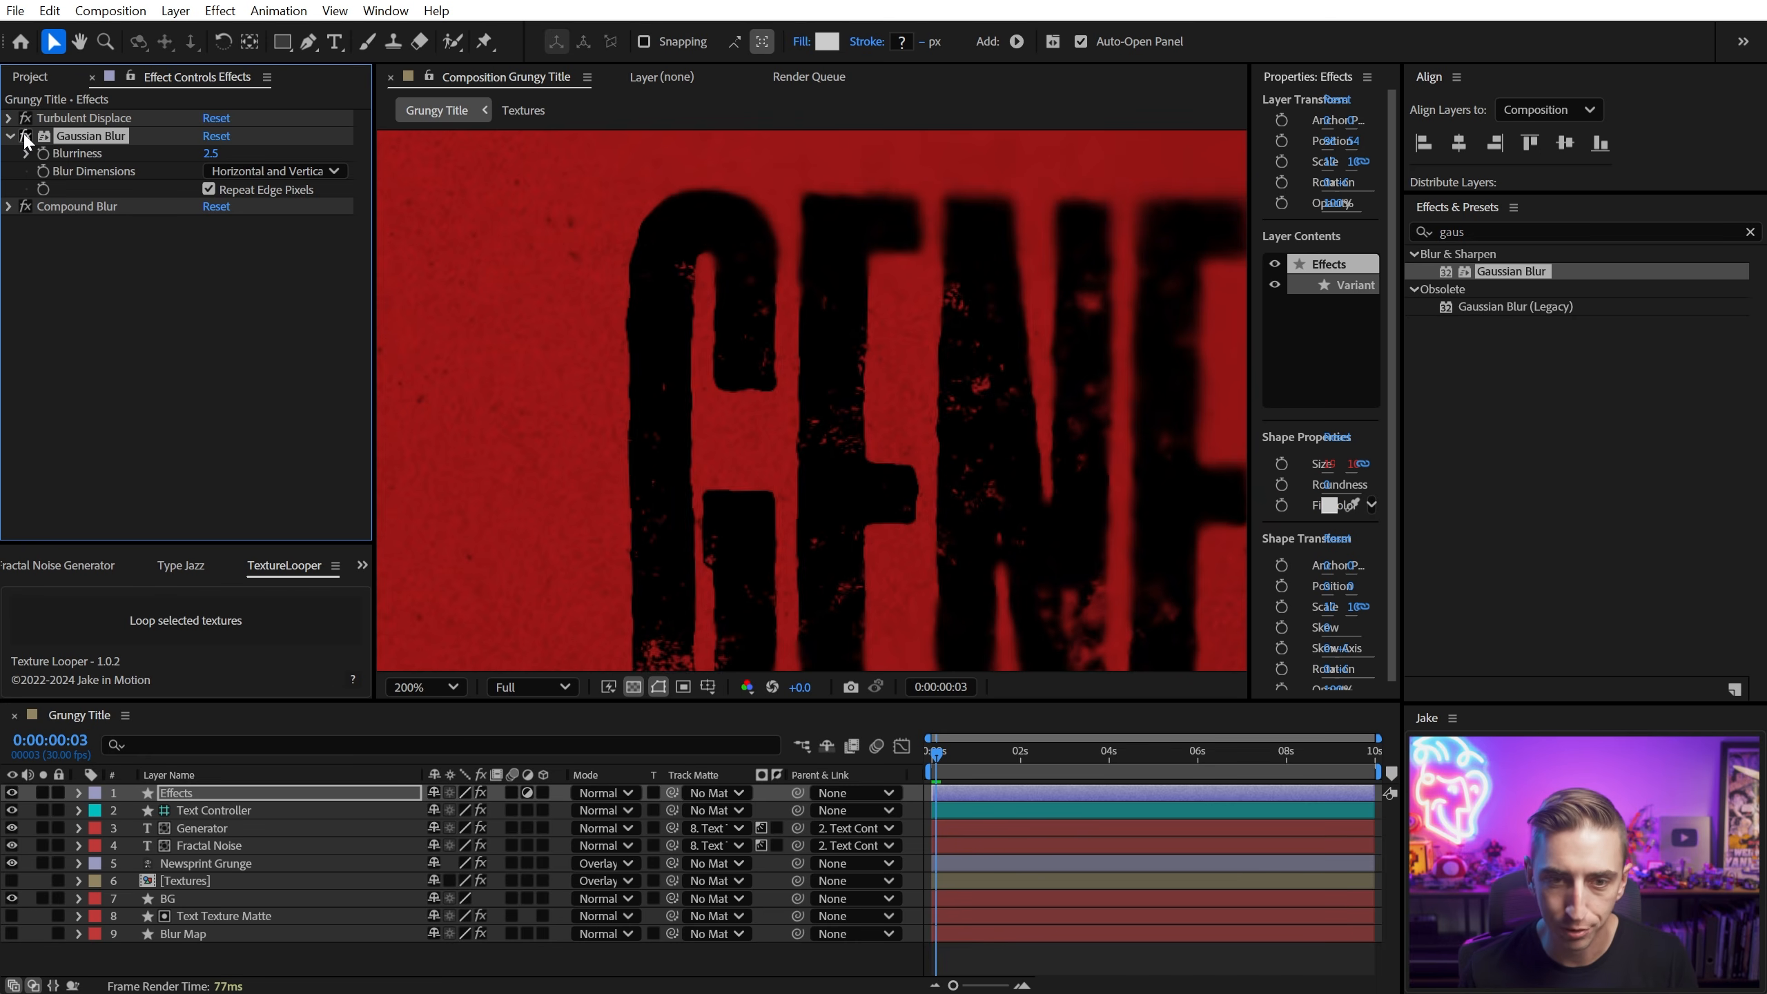
pyautogui.scroll(1, 793, 460)
pyautogui.scroll(1, 721, 479)
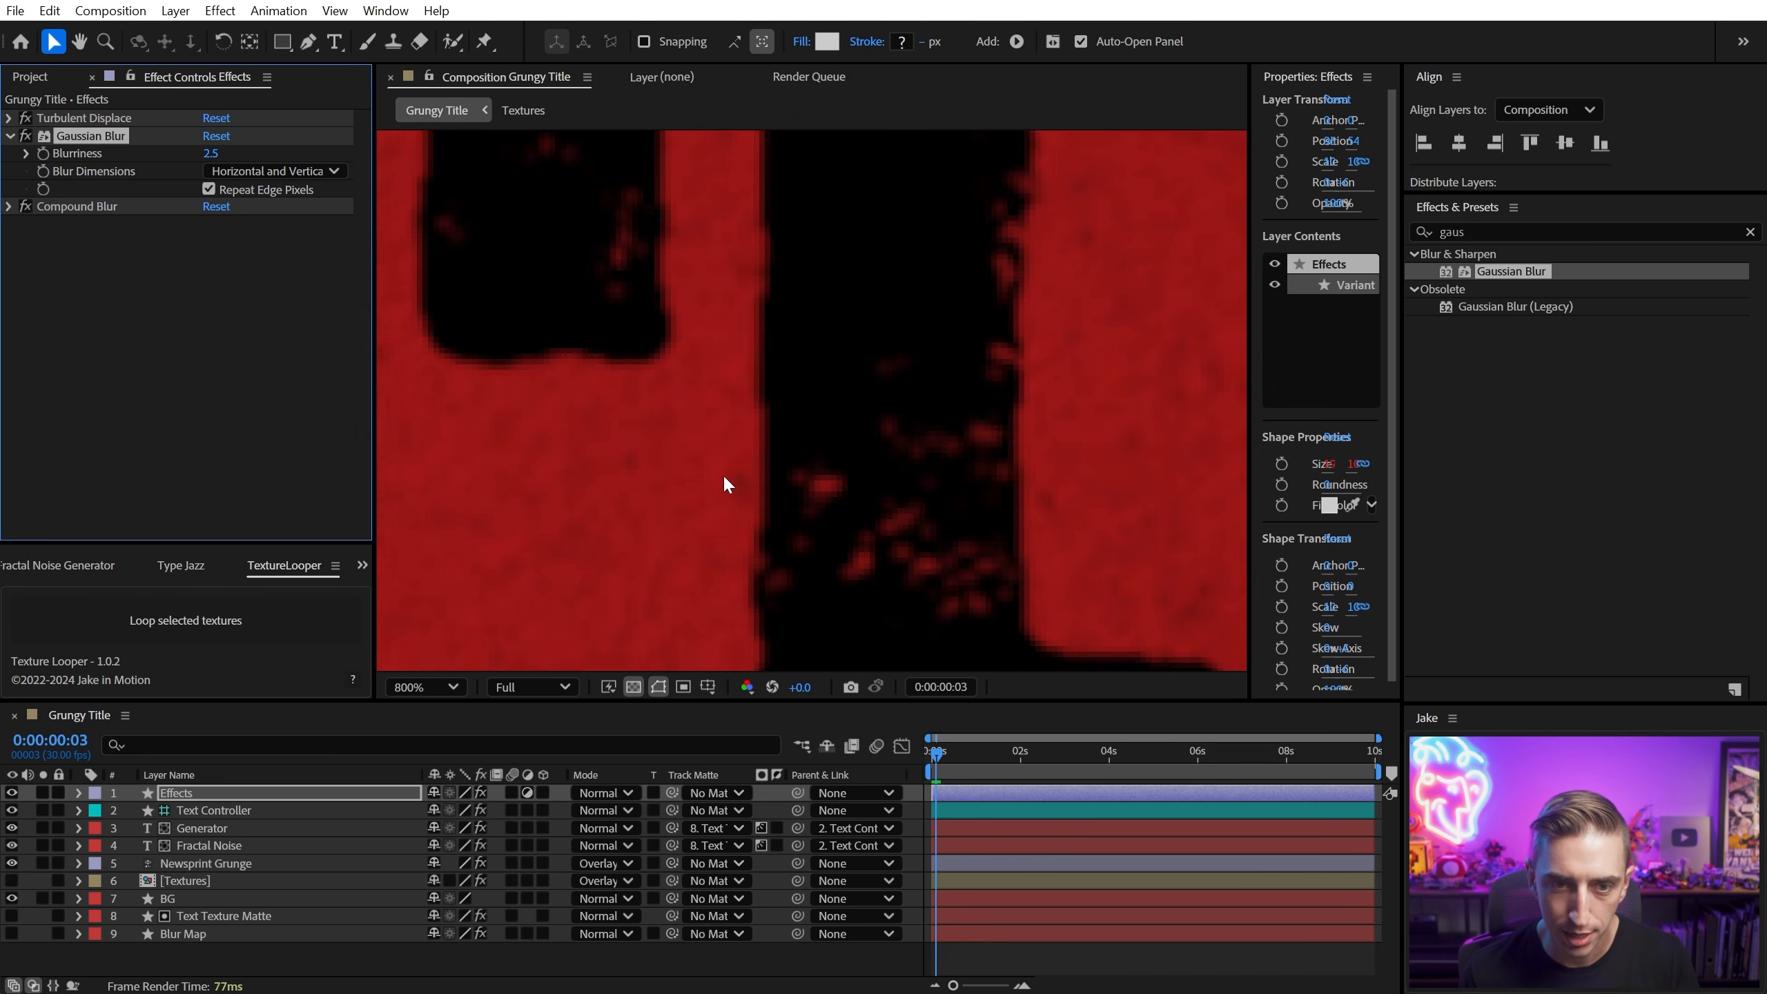
pyautogui.scroll(-1, 839, 431)
pyautogui.click(26, 136)
pyautogui.click(25, 136)
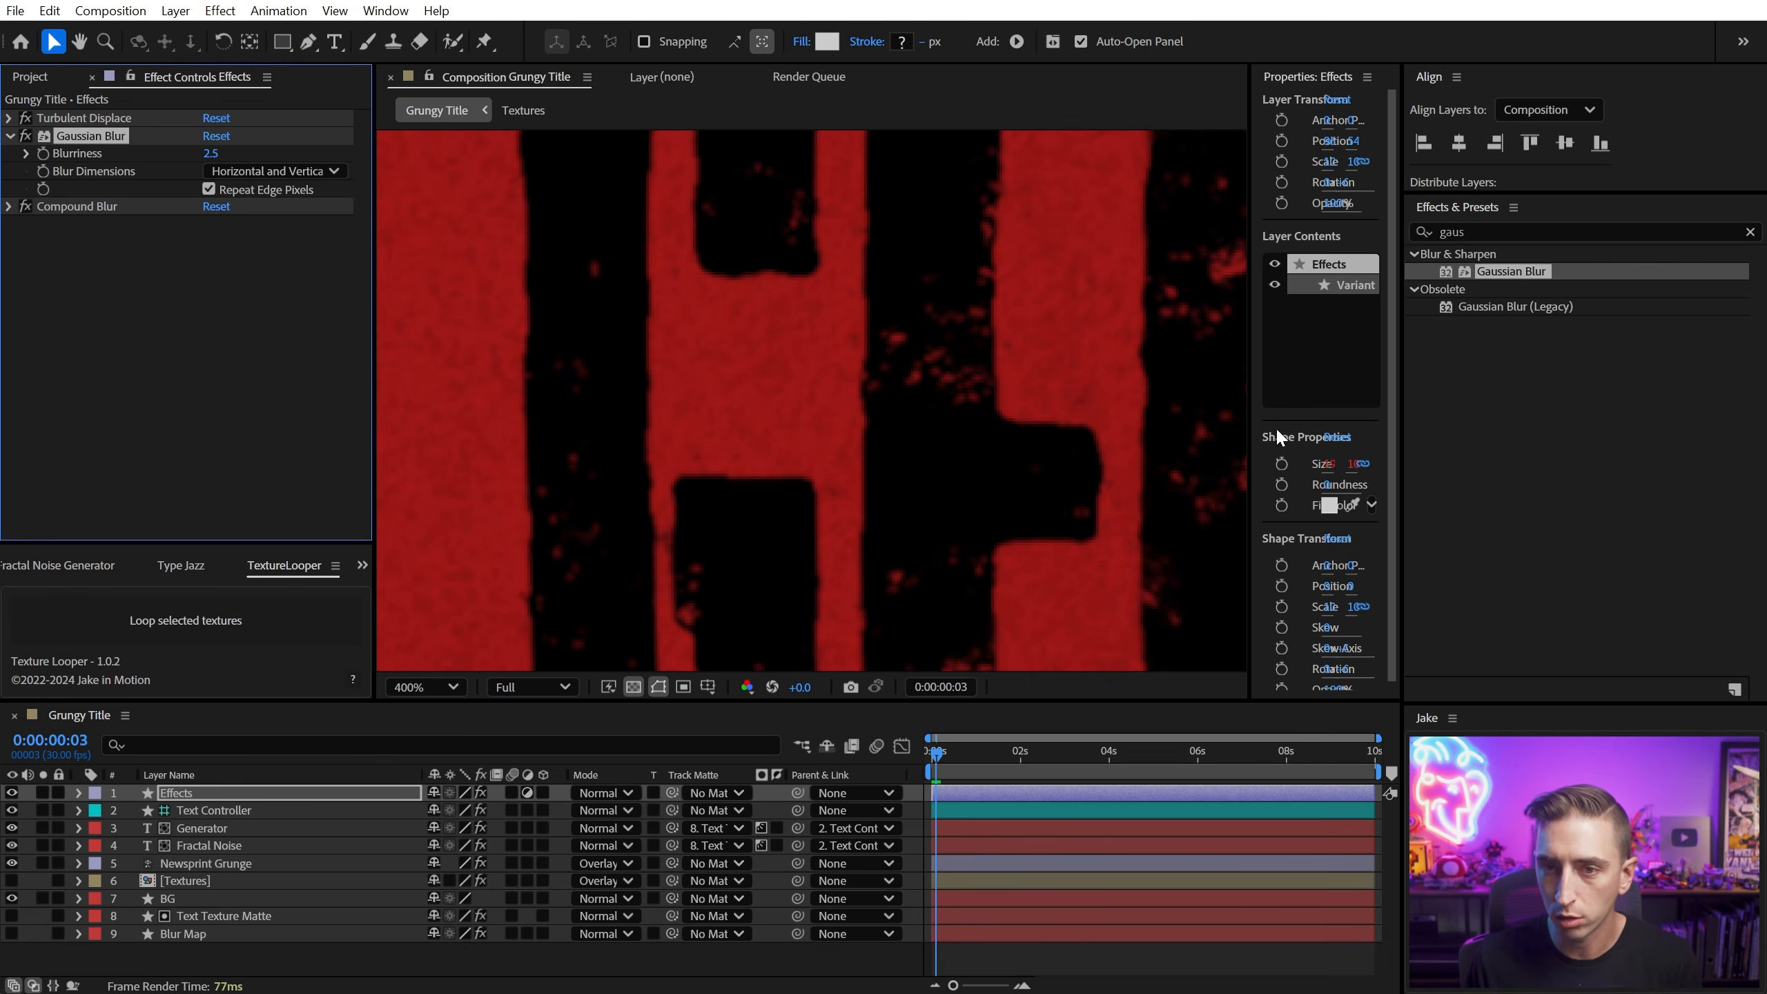
# Step: Add an Unsharp Mask directly below Gaussian Blur with Amount 40 and Radius 4, and check the lettering's edges without and with the blur
pyautogui.click(1450, 232)
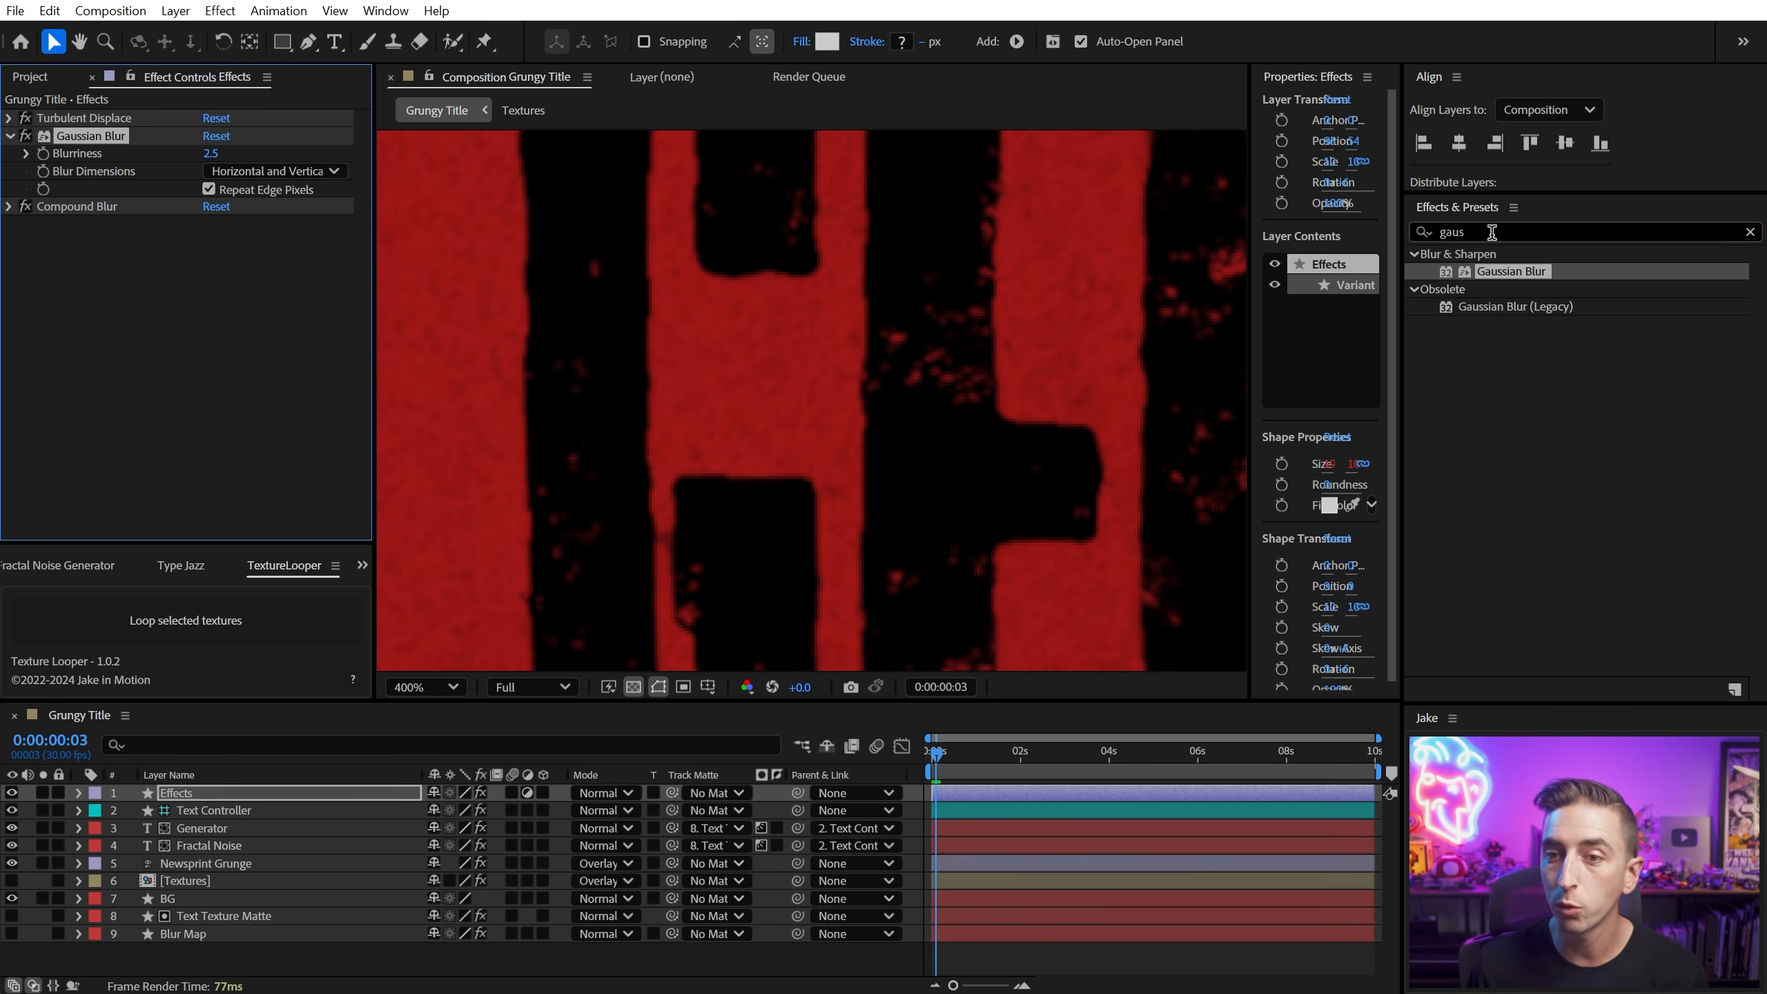
pyautogui.write('unsharp')
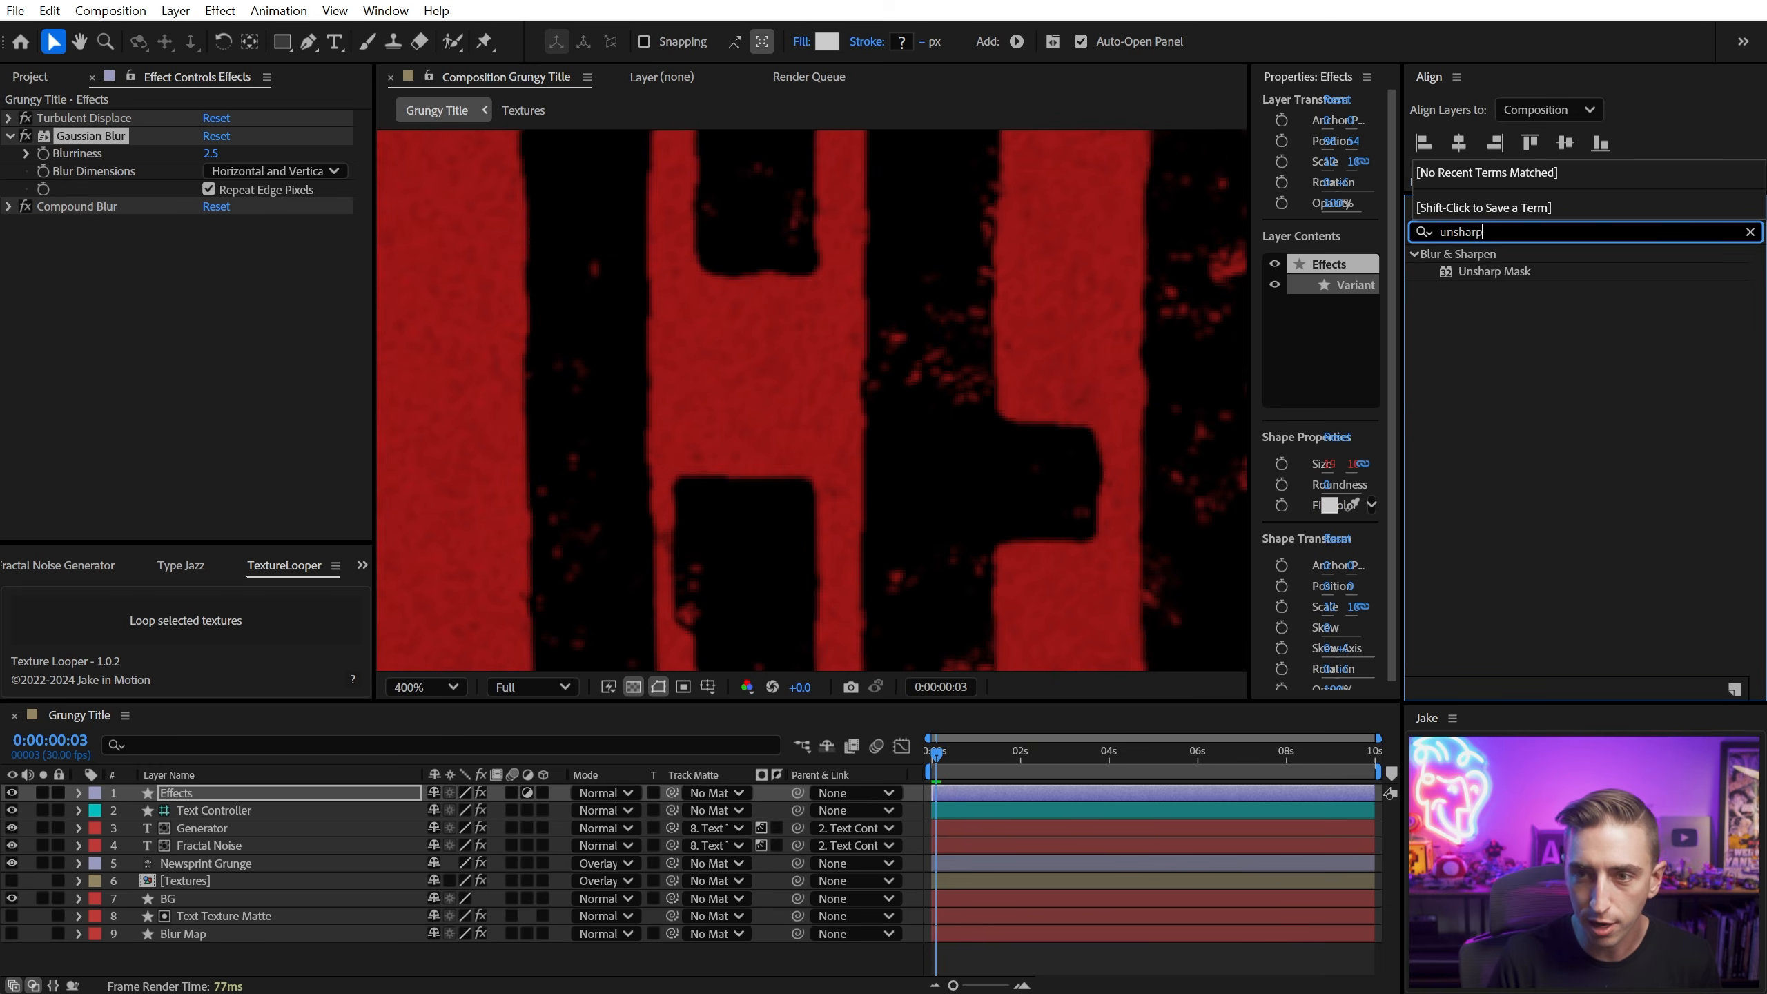
pyautogui.moveTo(1465, 272); pyautogui.dragTo(141, 169)
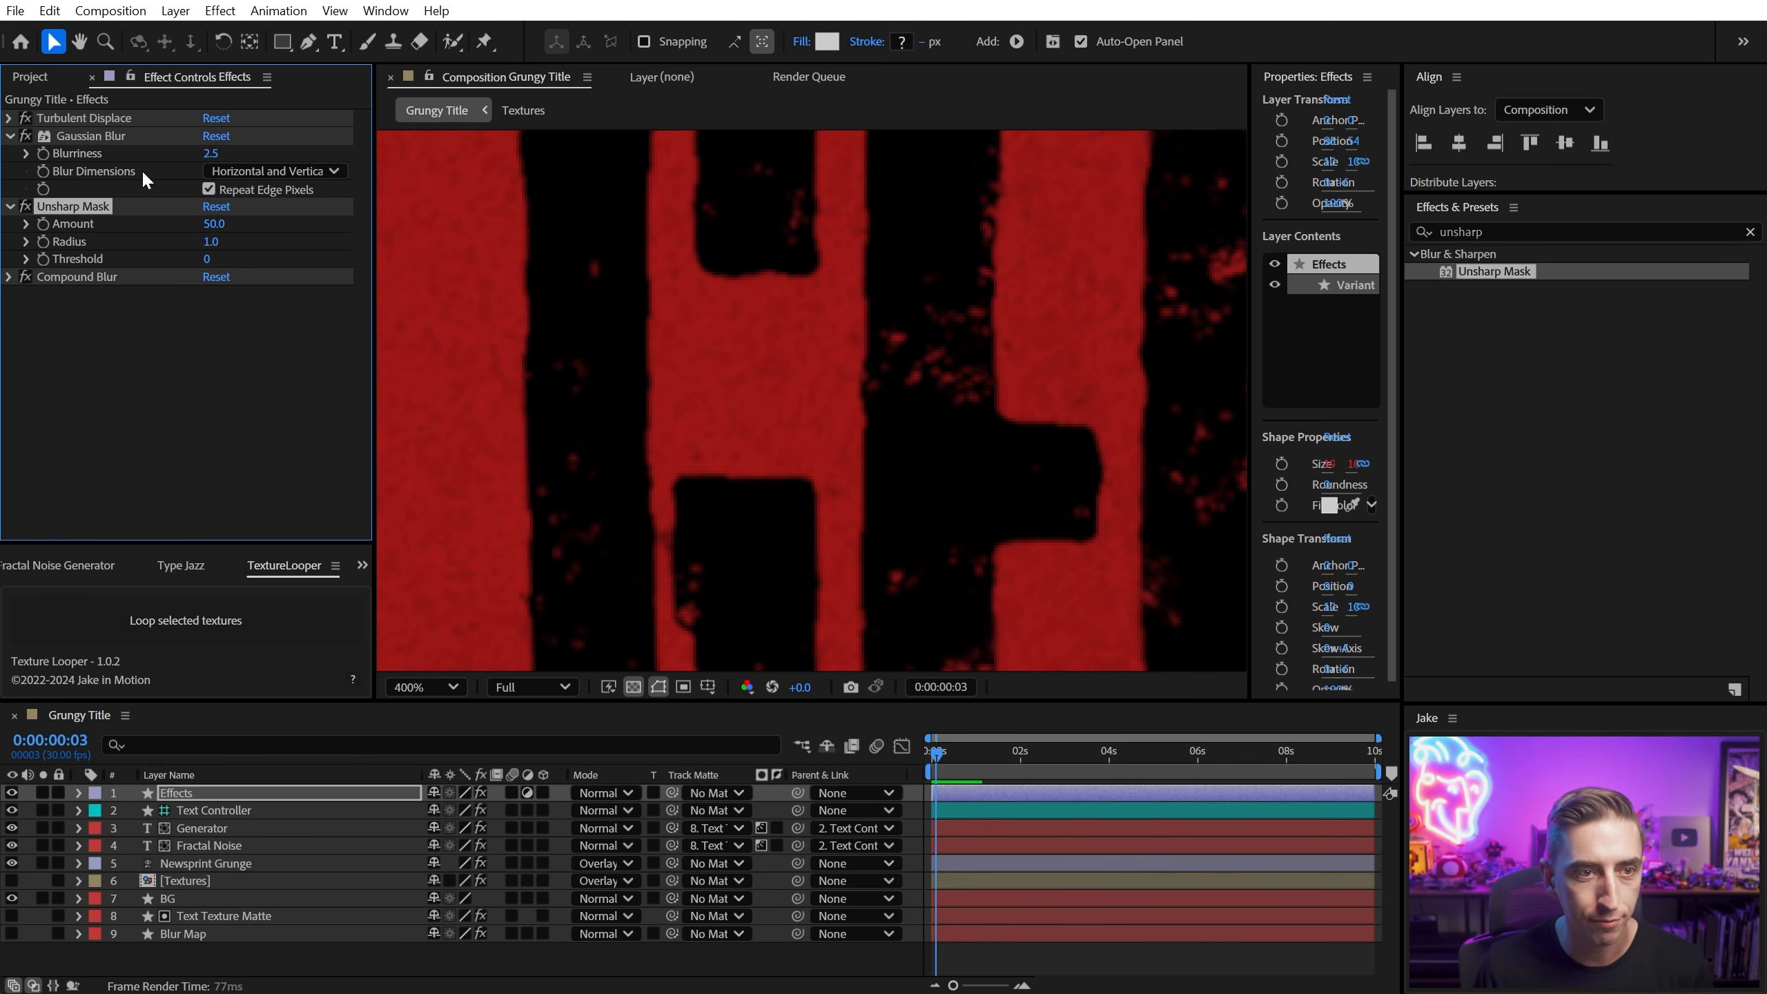
pyautogui.click(214, 224)
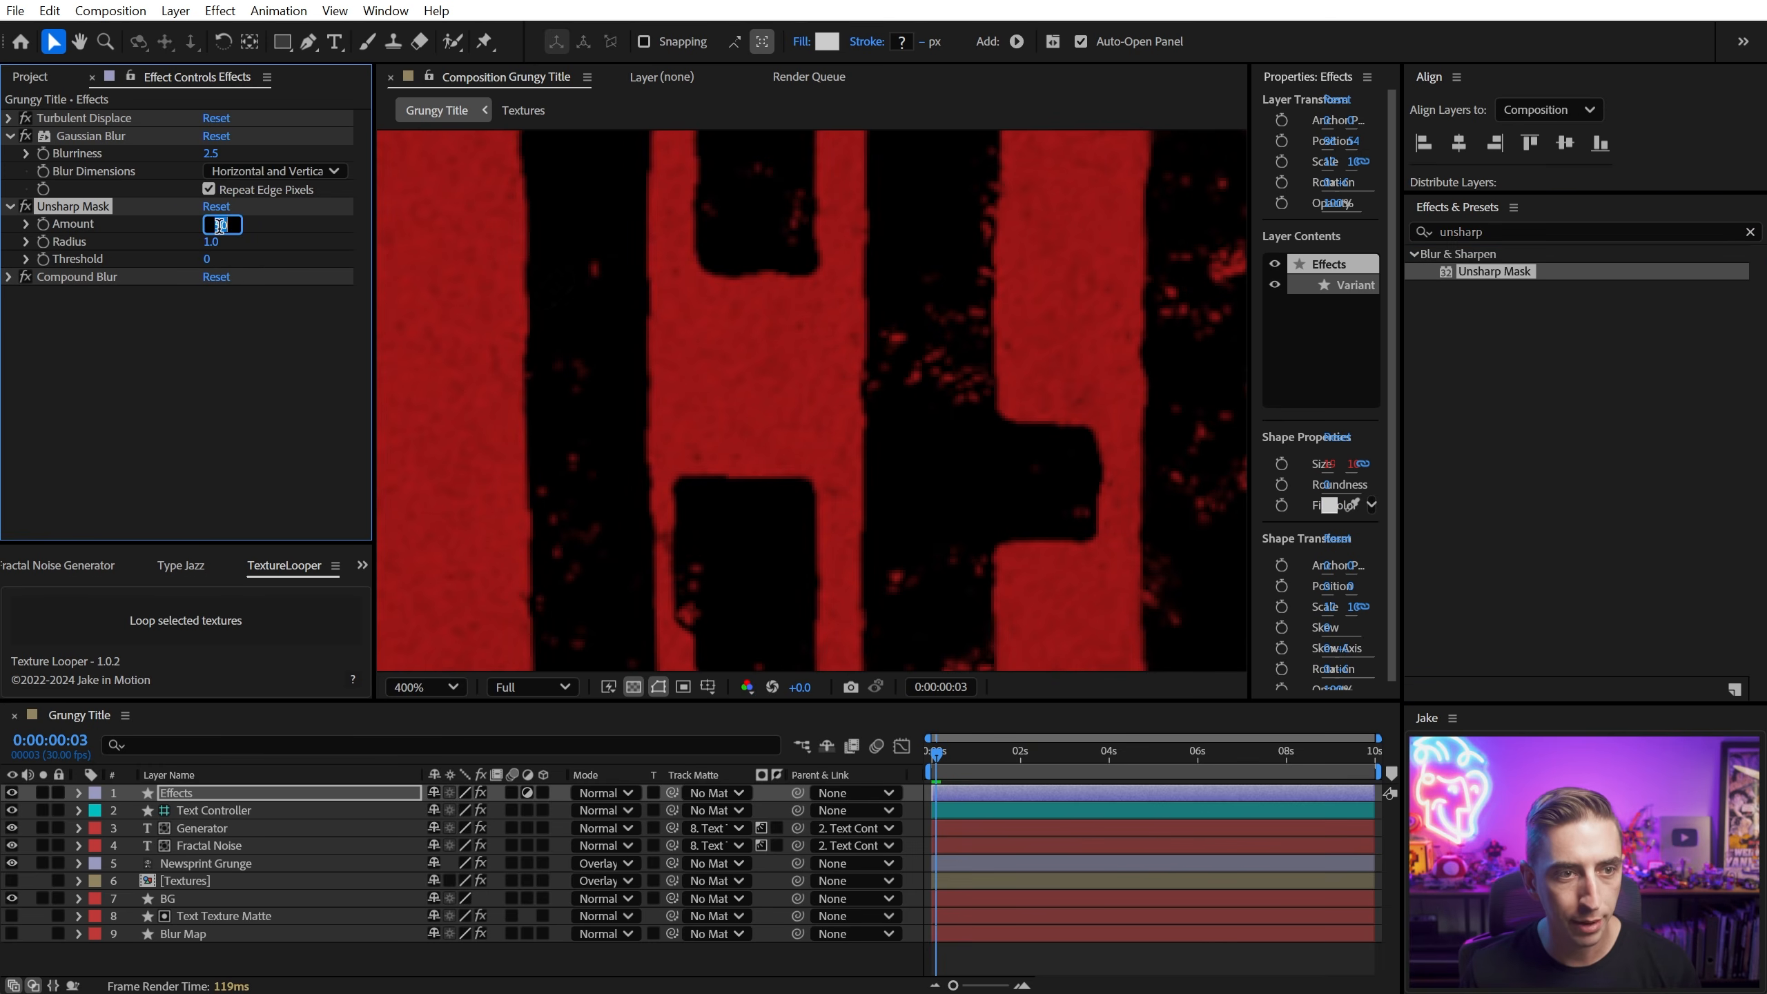
pyautogui.write('40')
pyautogui.press('Tab')
pyautogui.write('4')
pyautogui.press('Return')
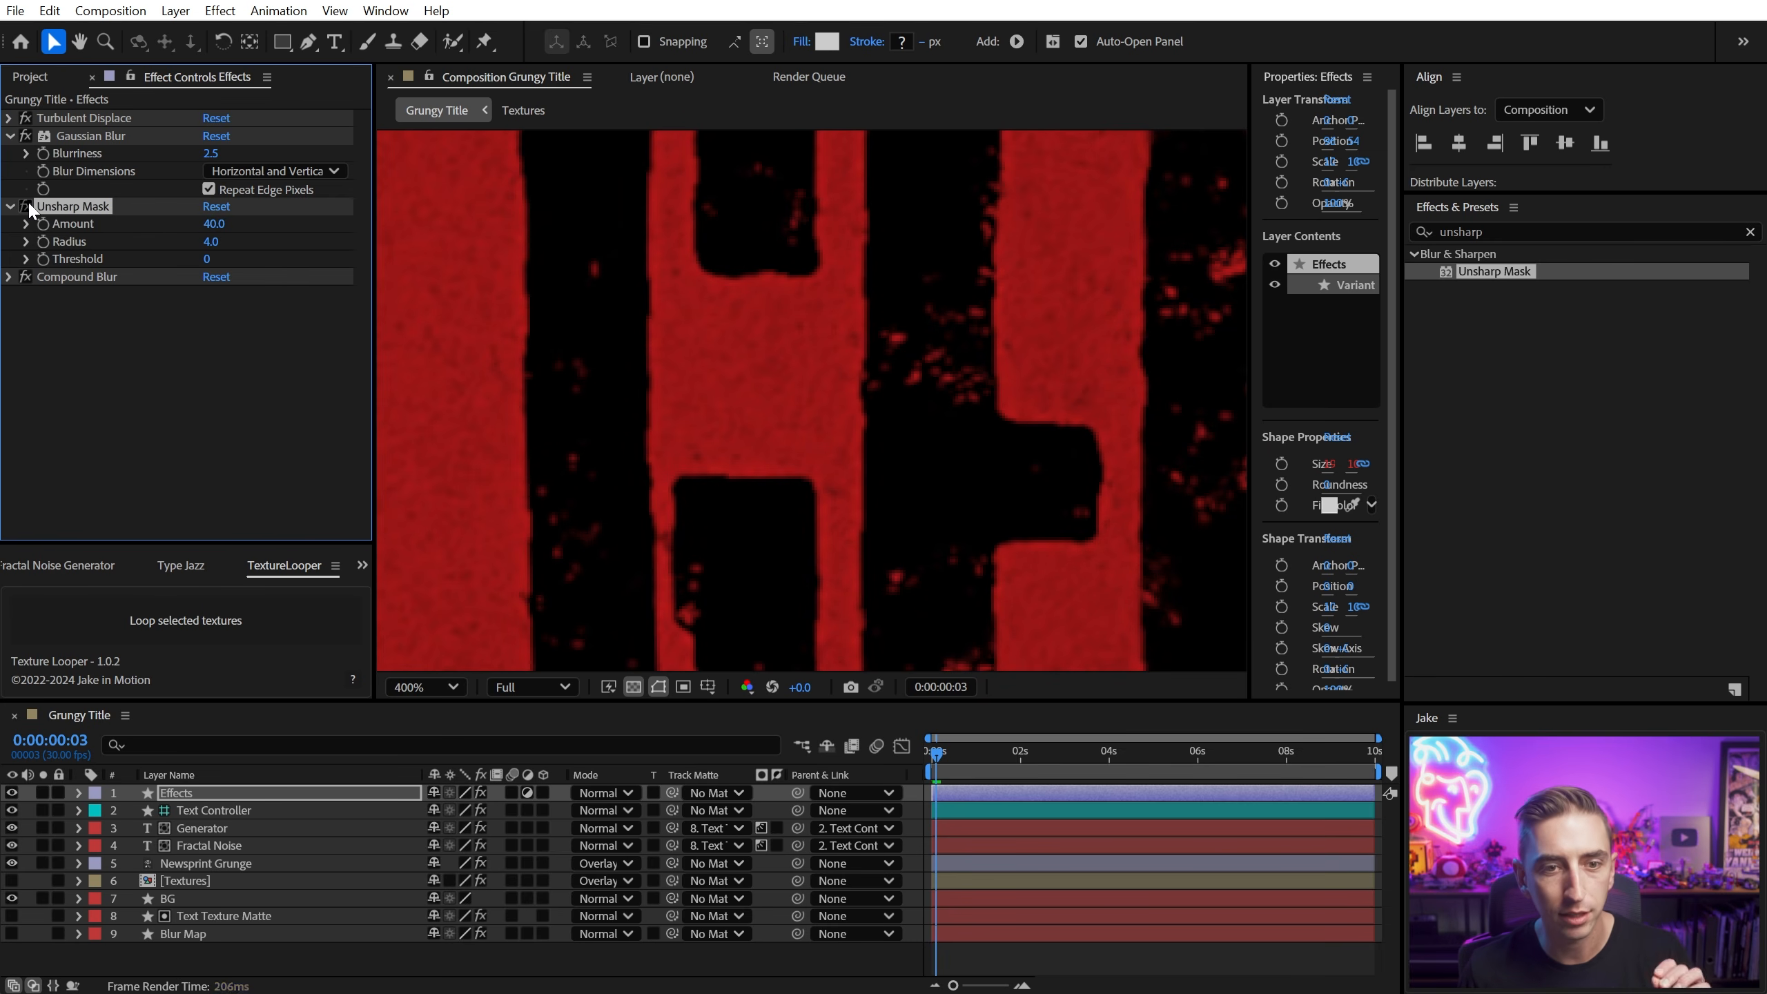
pyautogui.click(25, 136)
pyautogui.click(25, 136)
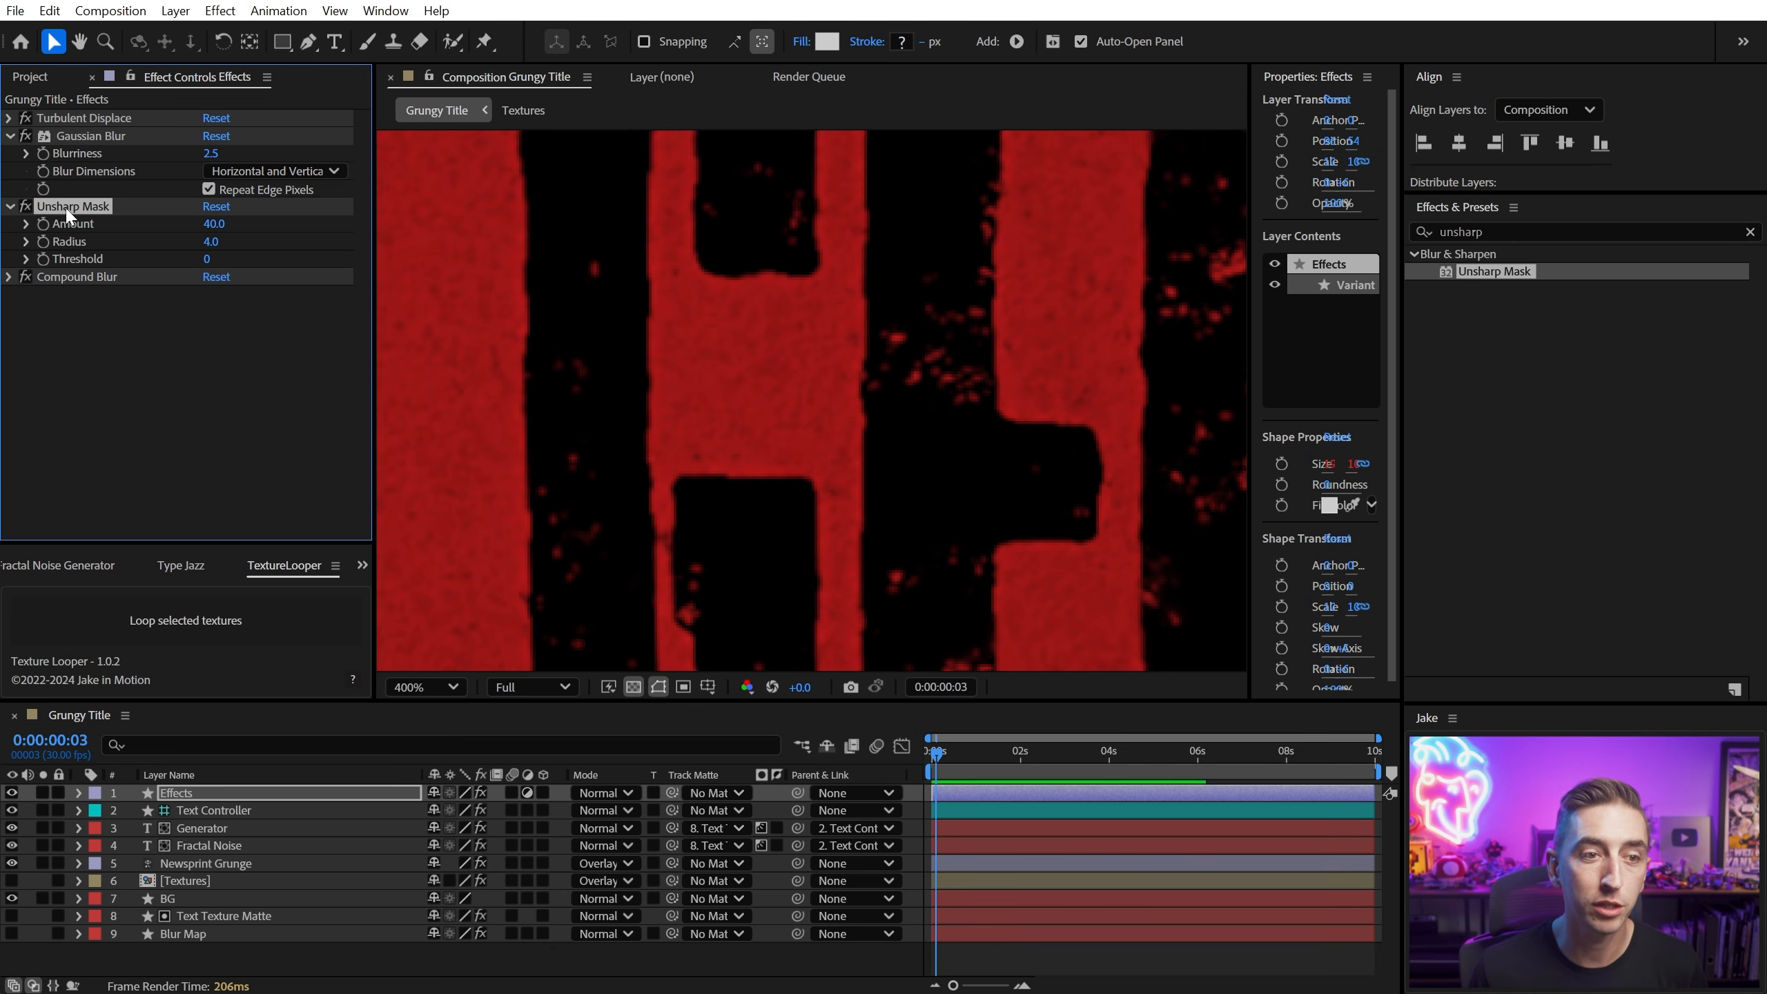
# Step: Duplicate the Unsharp Mask effect and set the copy's Amount to 60 and Radius to 180
pyautogui.hotkey('ctrl', 'd')
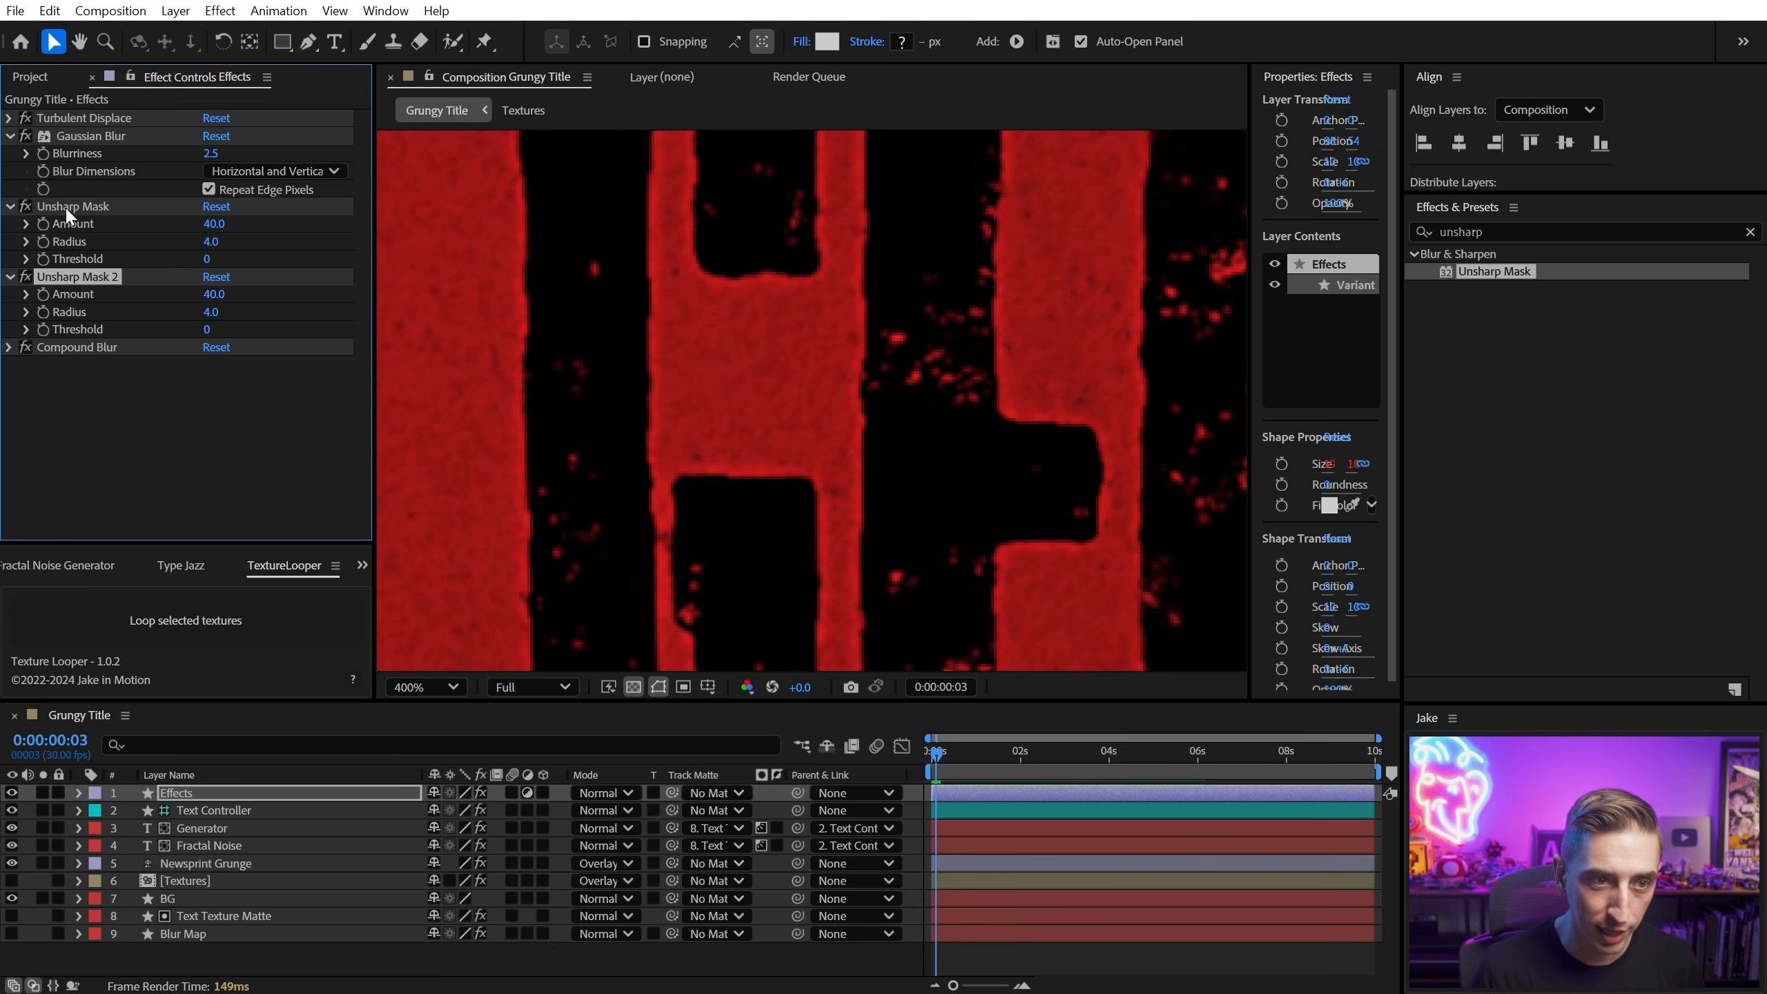
pyautogui.click(213, 295)
pyautogui.write('60')
pyautogui.press('Tab')
pyautogui.write('180')
pyautogui.press('Return')
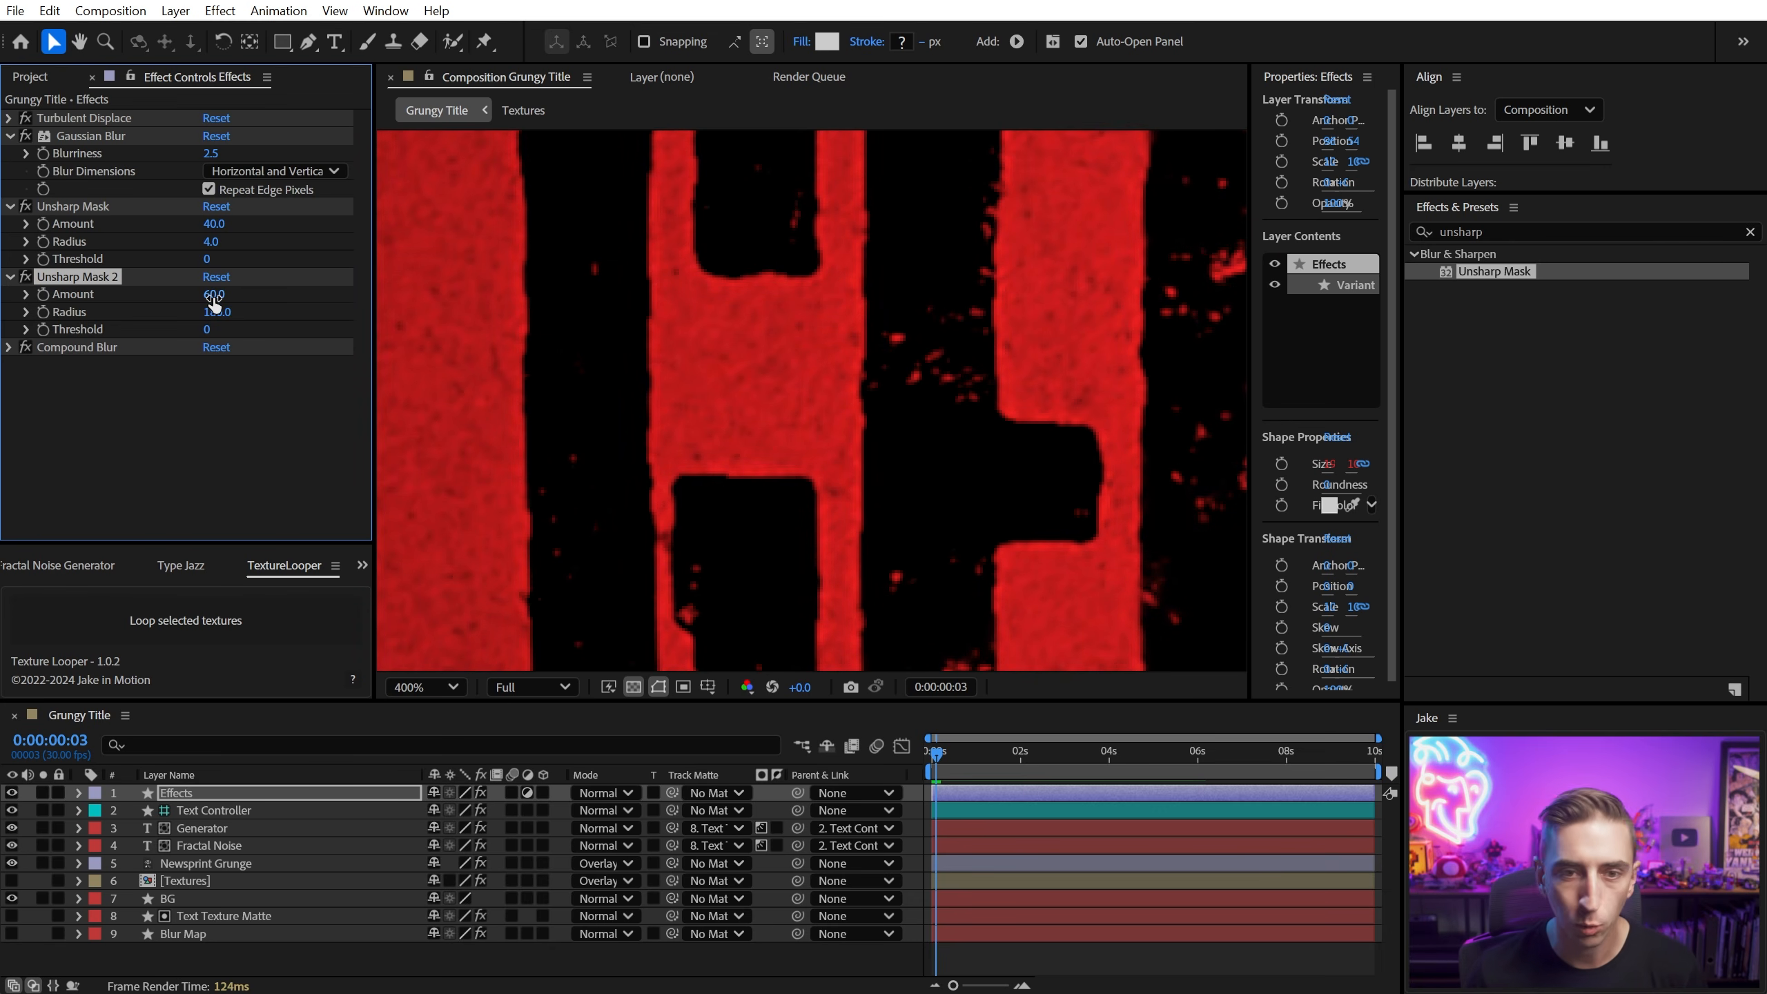
# Step: Compare the whole title with the second Unsharp Mask switched off and on
pyautogui.hotkey('shift', '/')
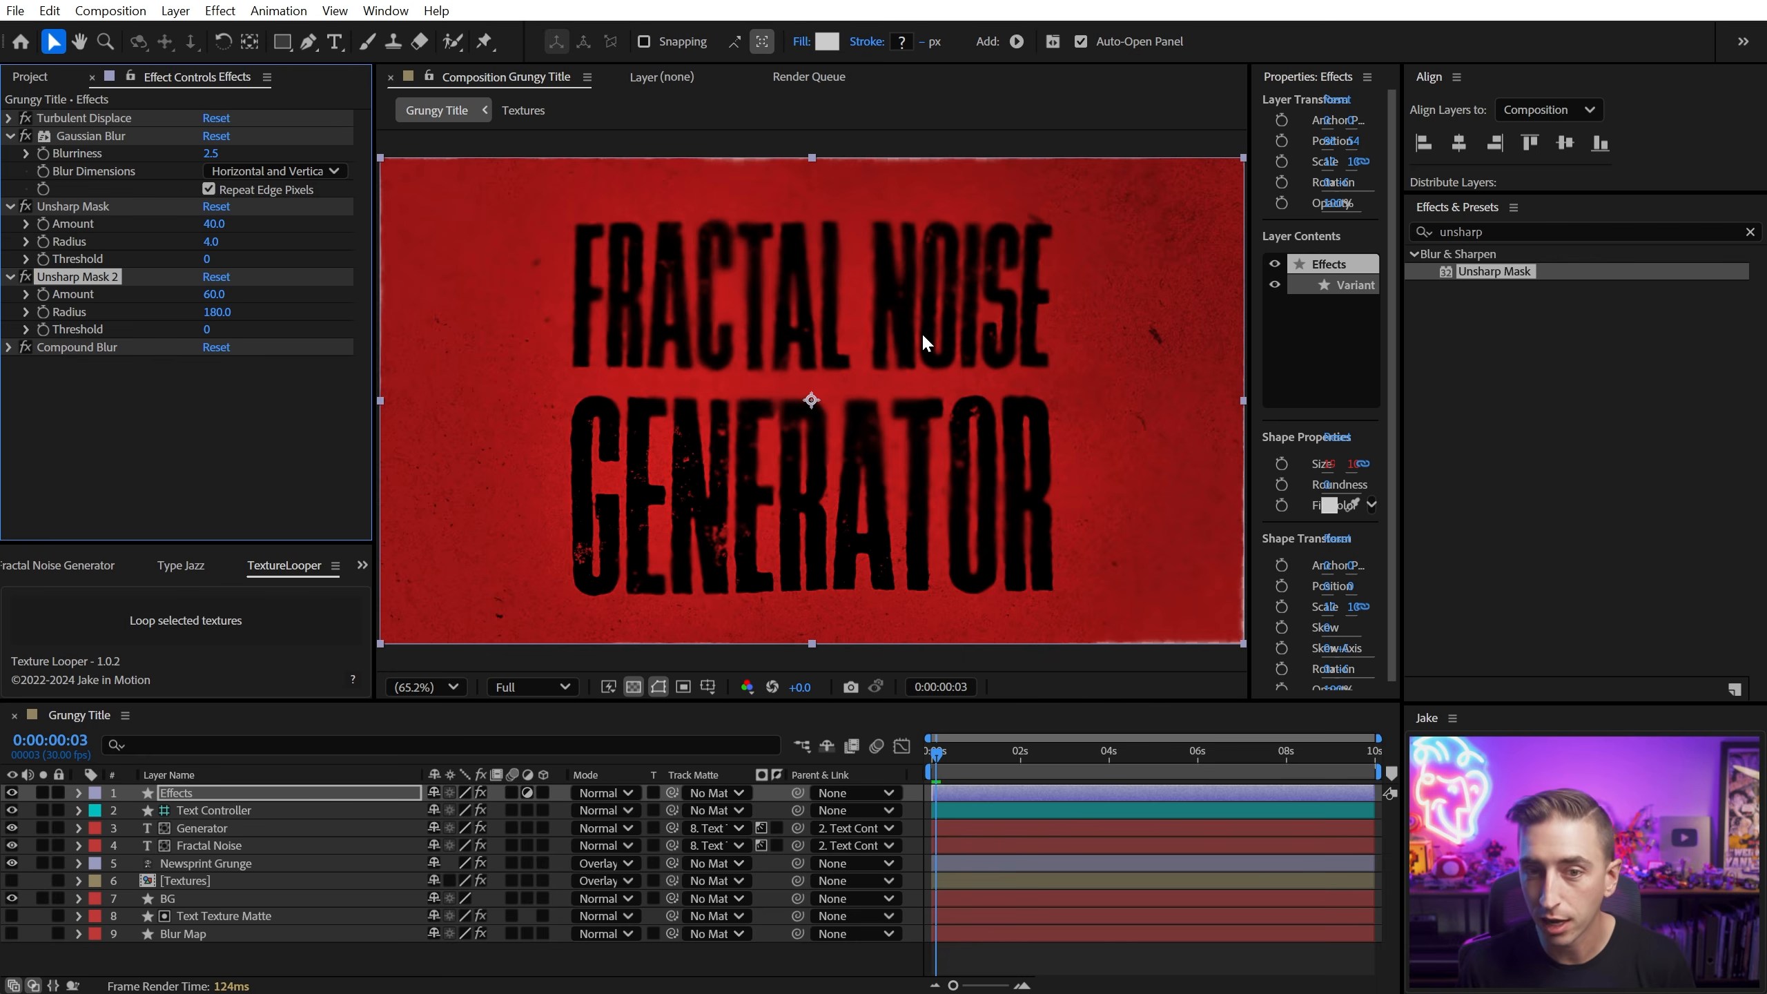
pyautogui.click(26, 276)
pyautogui.click(26, 277)
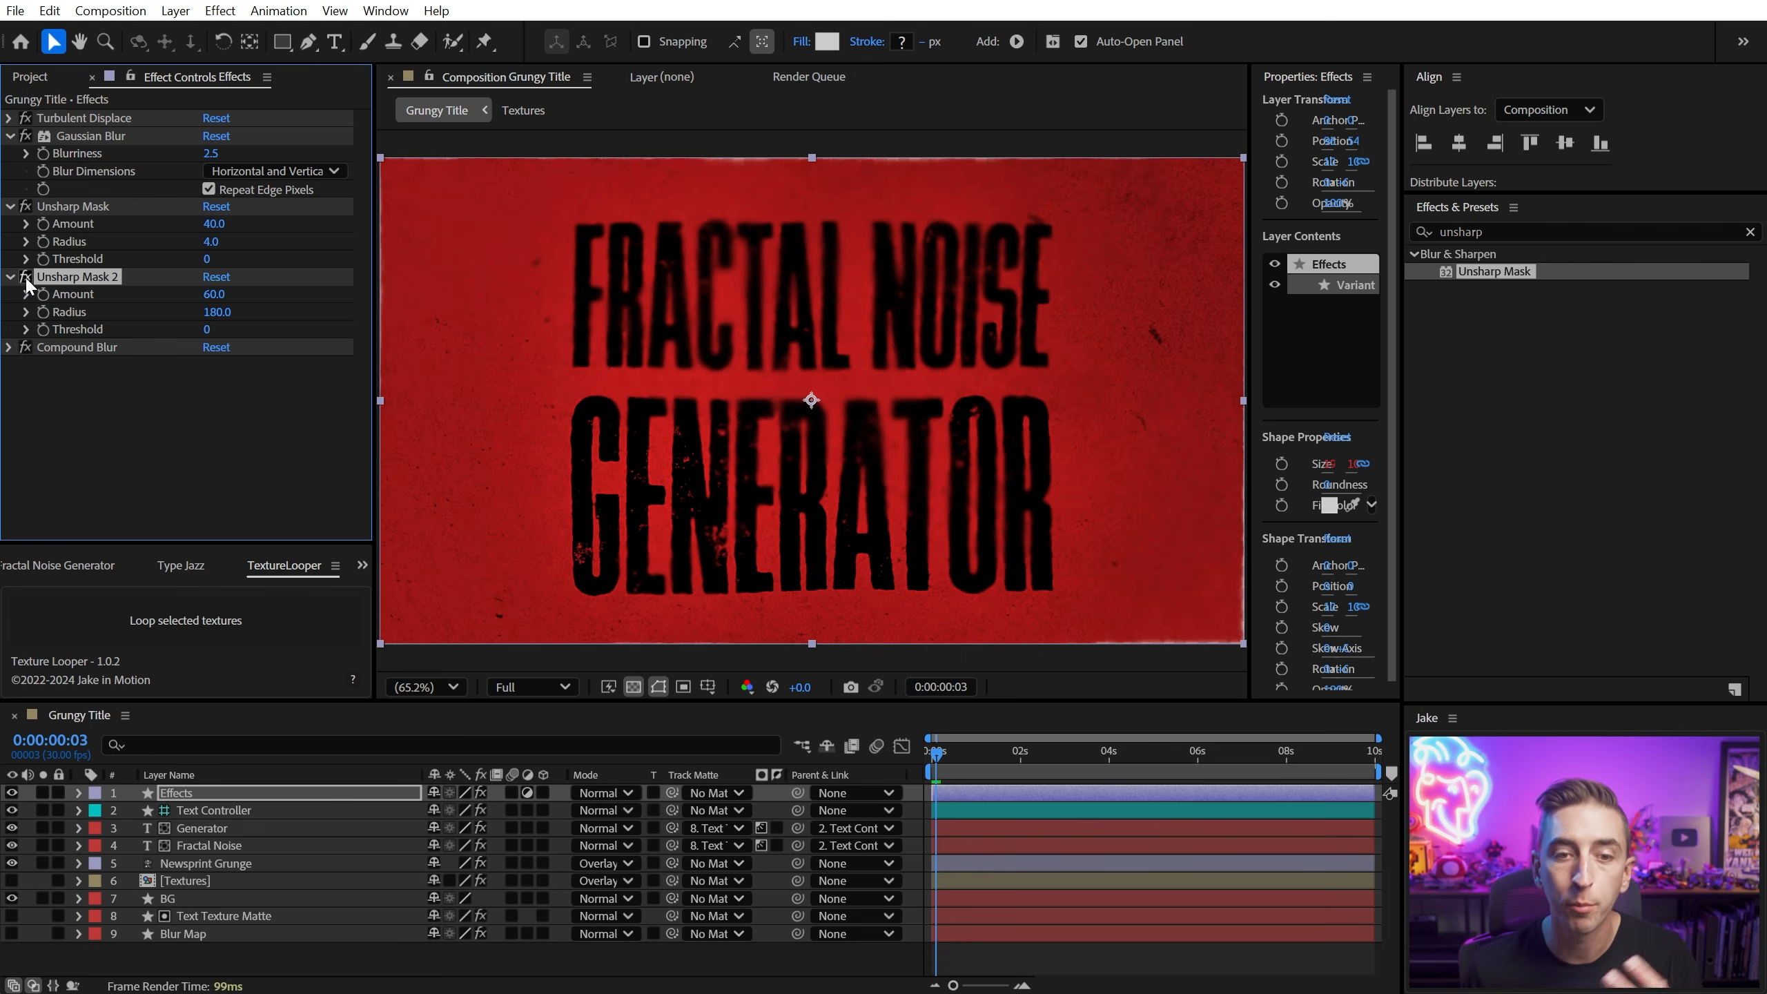
pyautogui.click(26, 276)
pyautogui.click(26, 276)
pyautogui.click(25, 276)
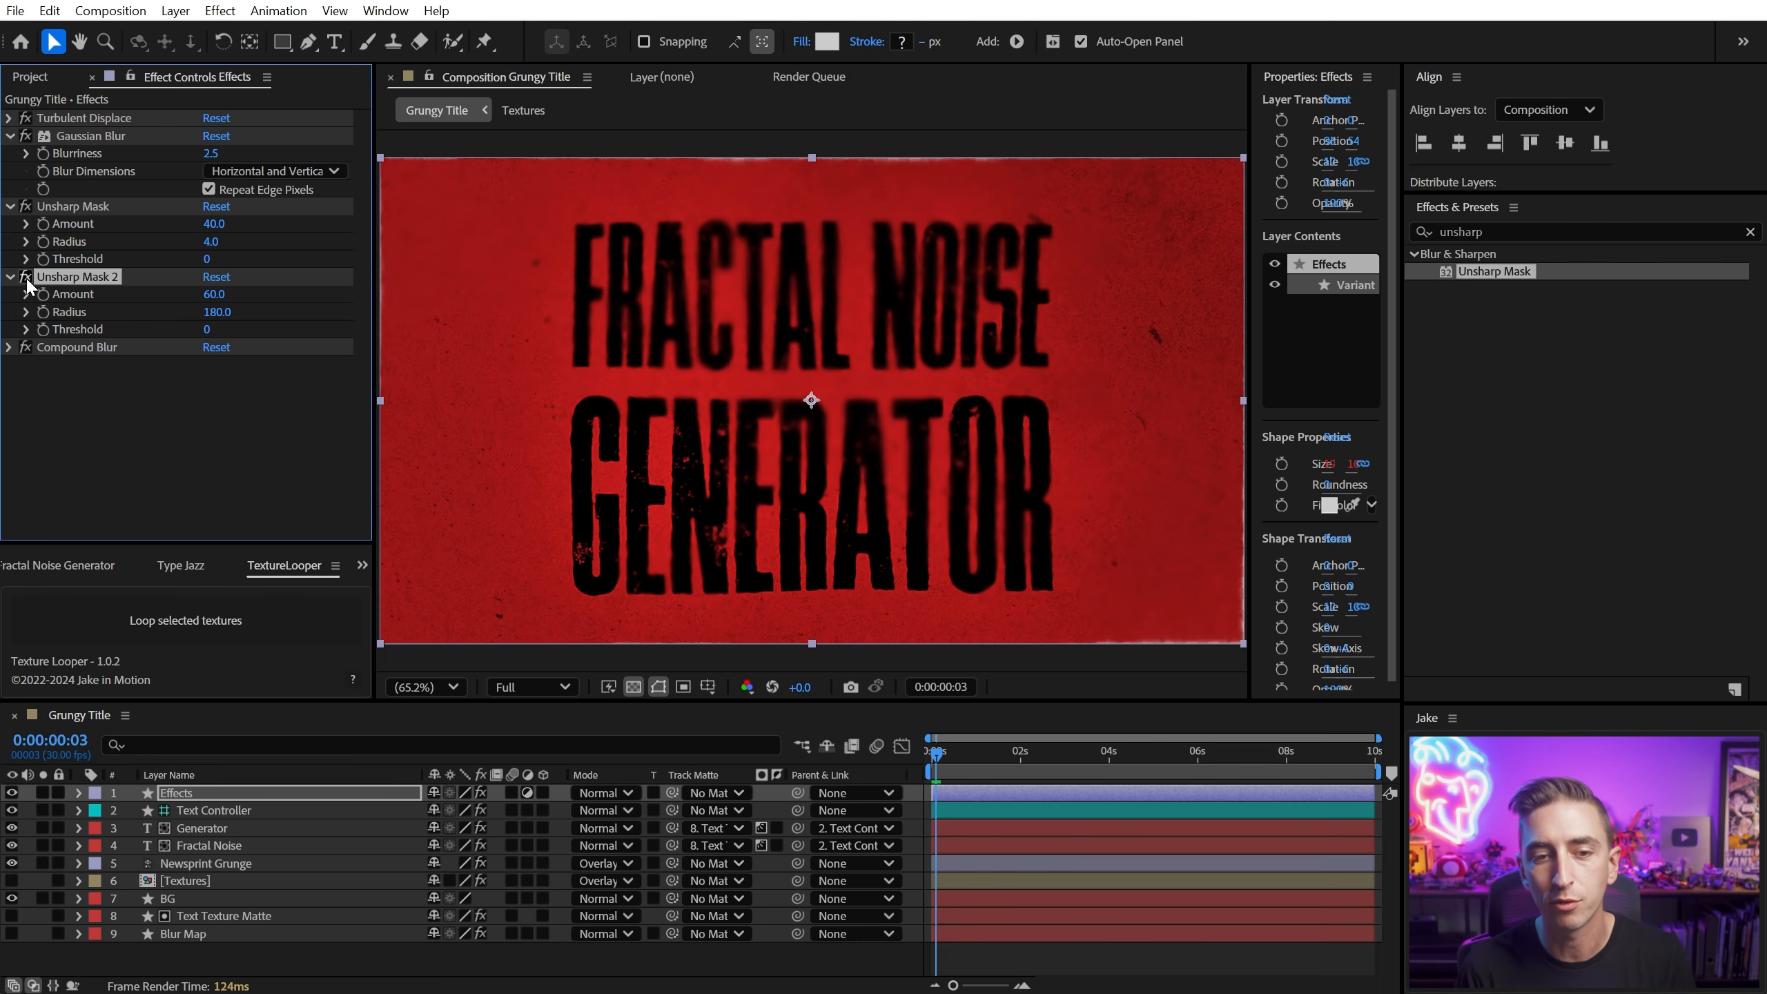
pyautogui.click(25, 277)
pyautogui.click(26, 277)
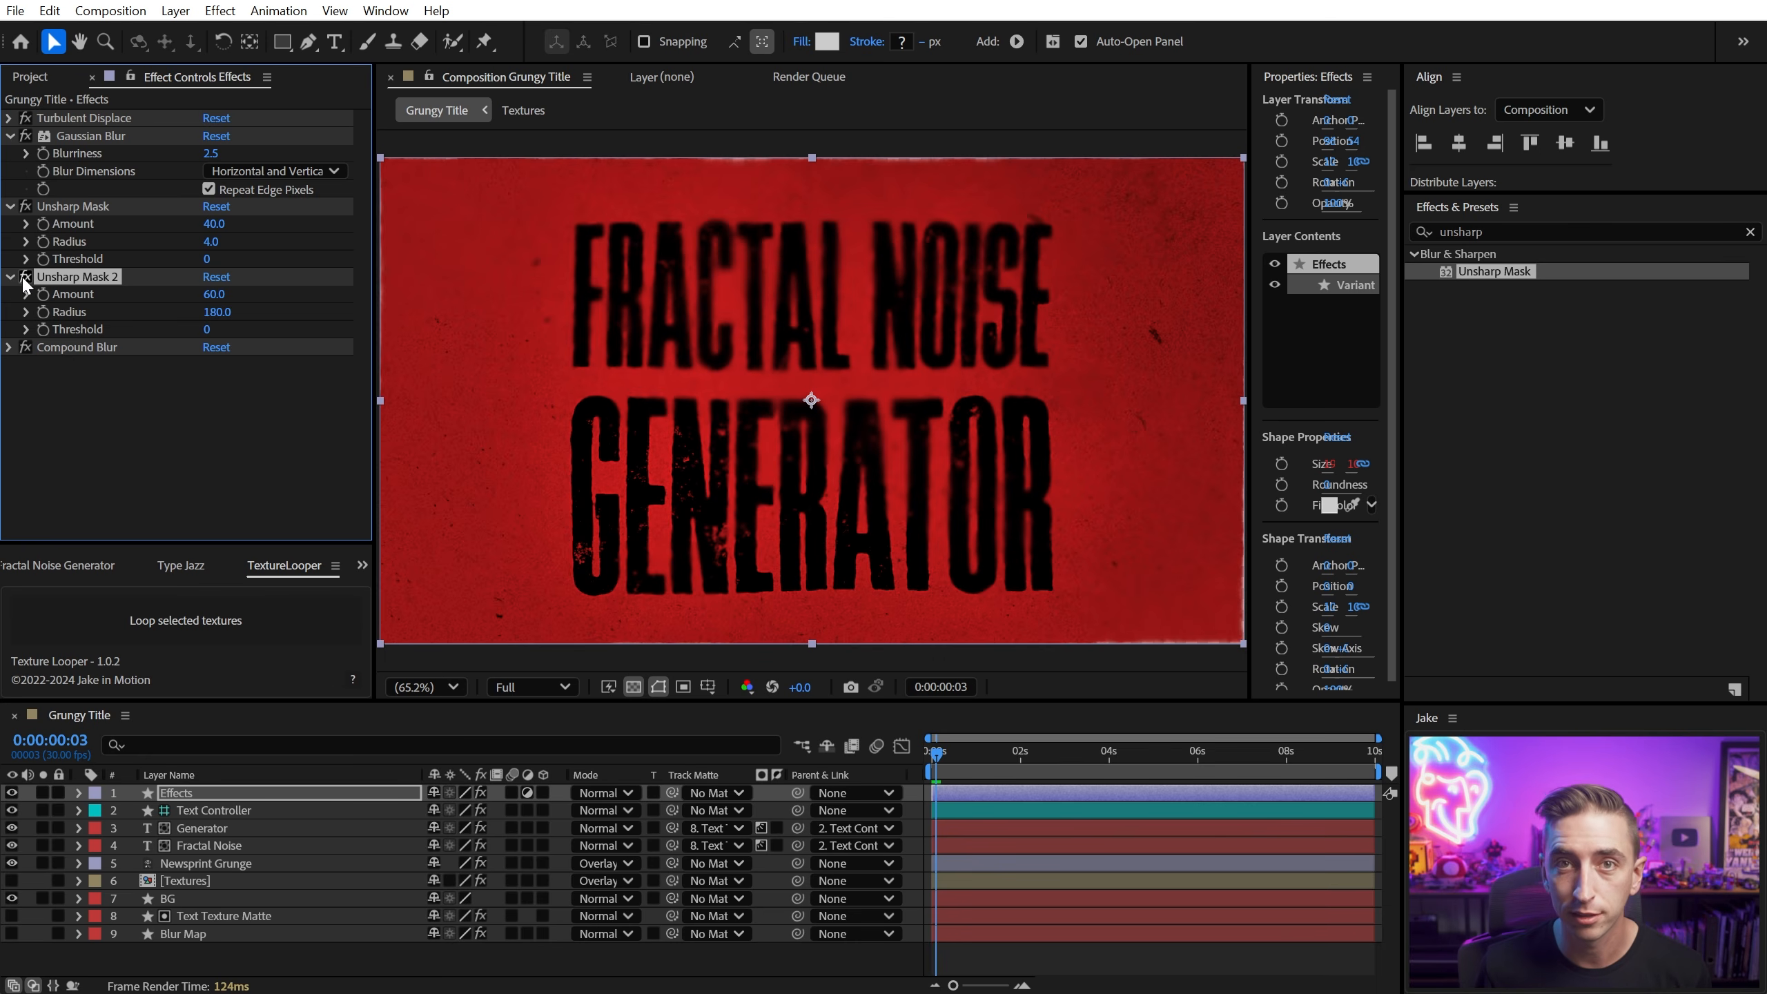
# Step: Insert a Curves effect above Compound Blur, lift the RGB black point slightly, and add a shadow point that bends the curve downward
pyautogui.click(1433, 231)
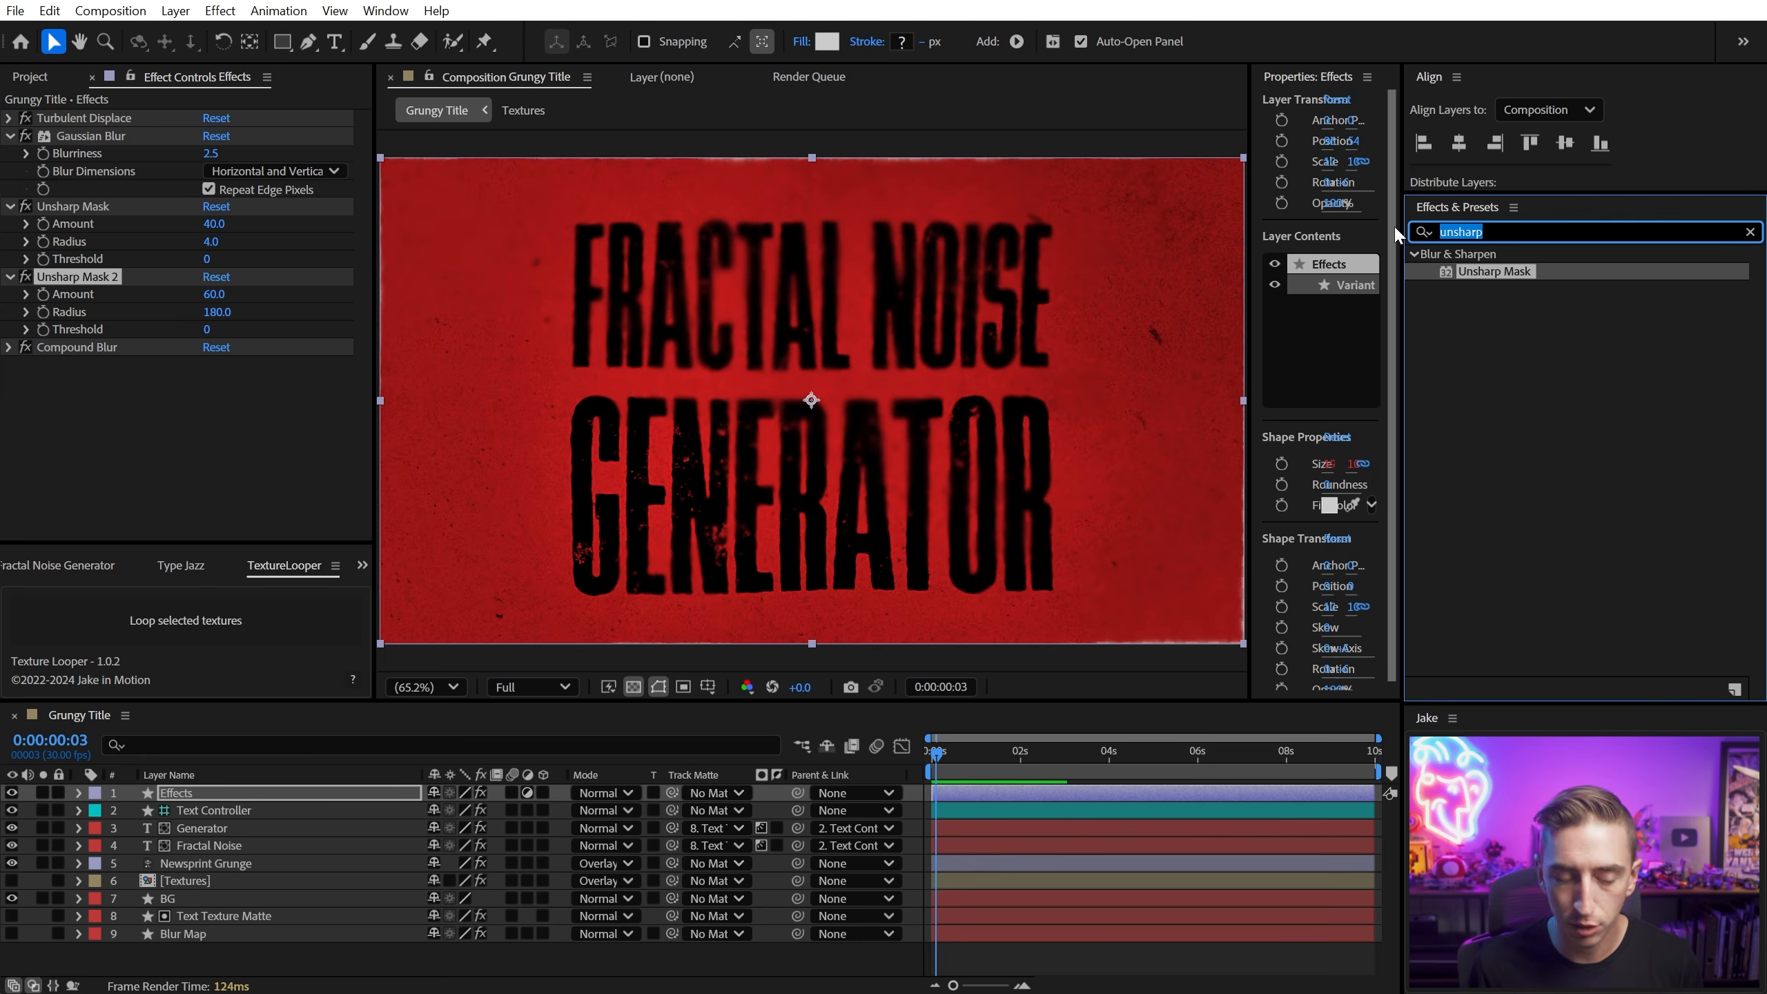
pyautogui.write('curves')
pyautogui.moveTo(1494, 341); pyautogui.dragTo(1150, 370)
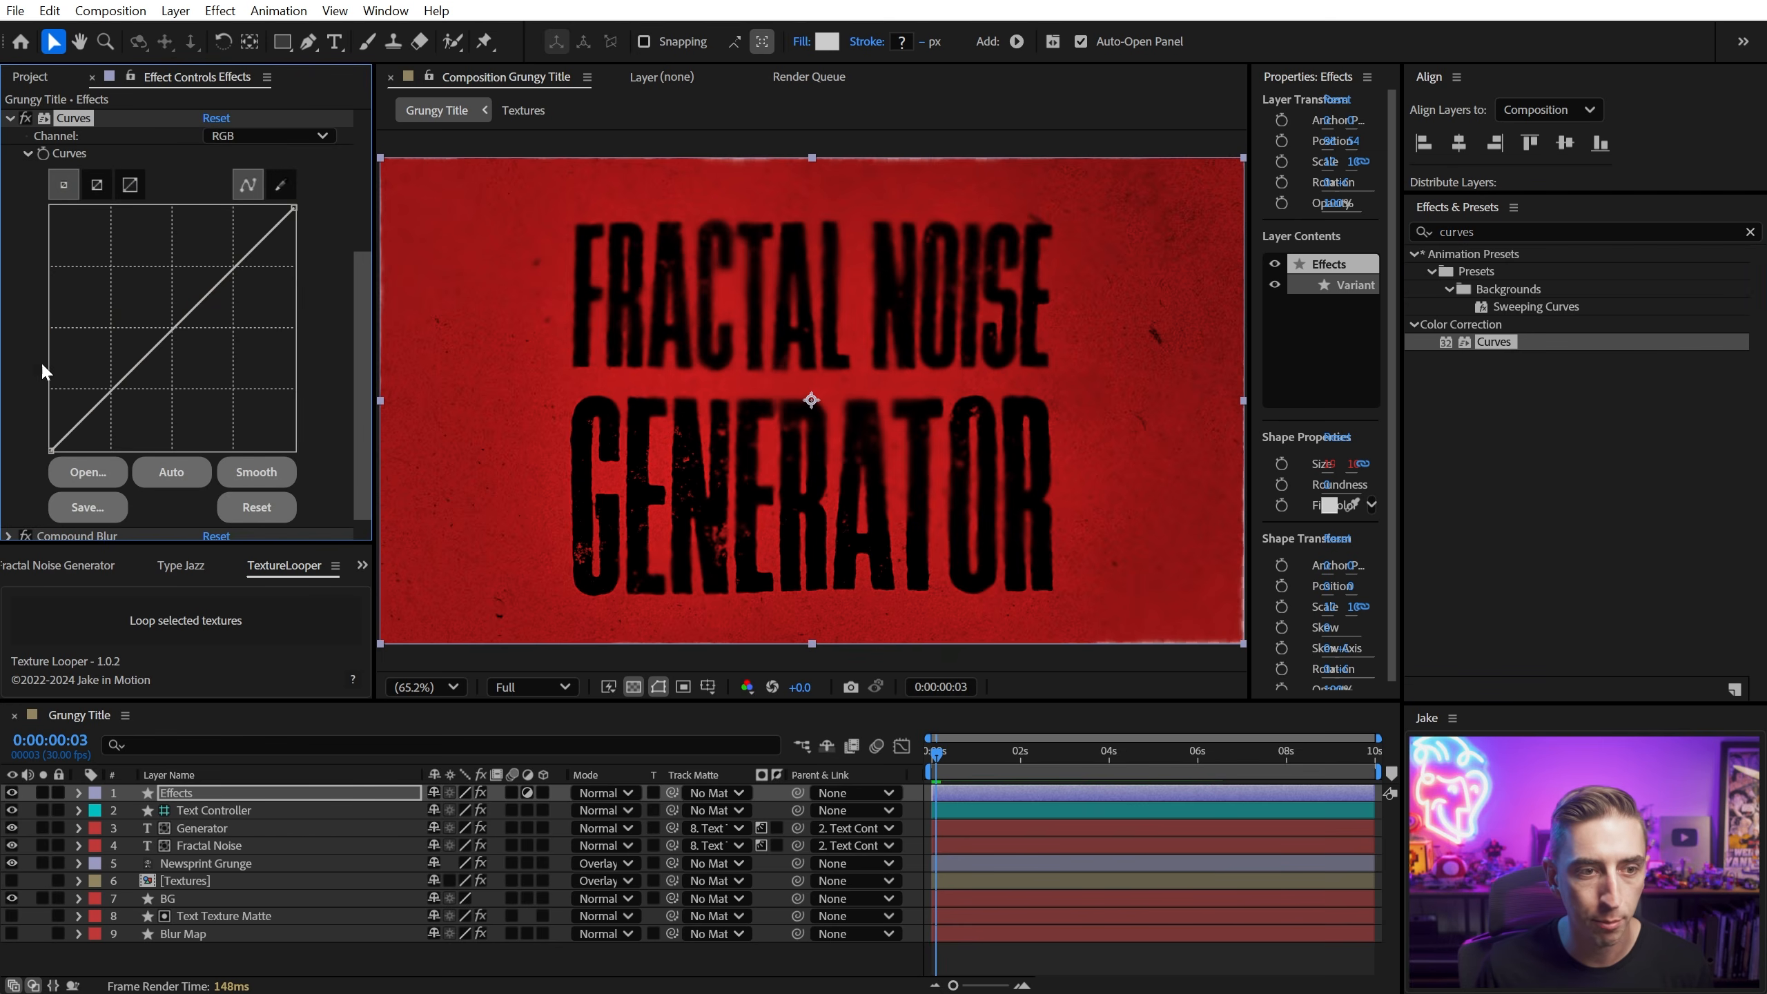
pyautogui.moveTo(51, 448)
pyautogui.mouseDown()
pyautogui.moveTo(40, 390)
pyautogui.moveTo(42, 456)
pyautogui.moveTo(29, 432)
pyautogui.mouseUp()
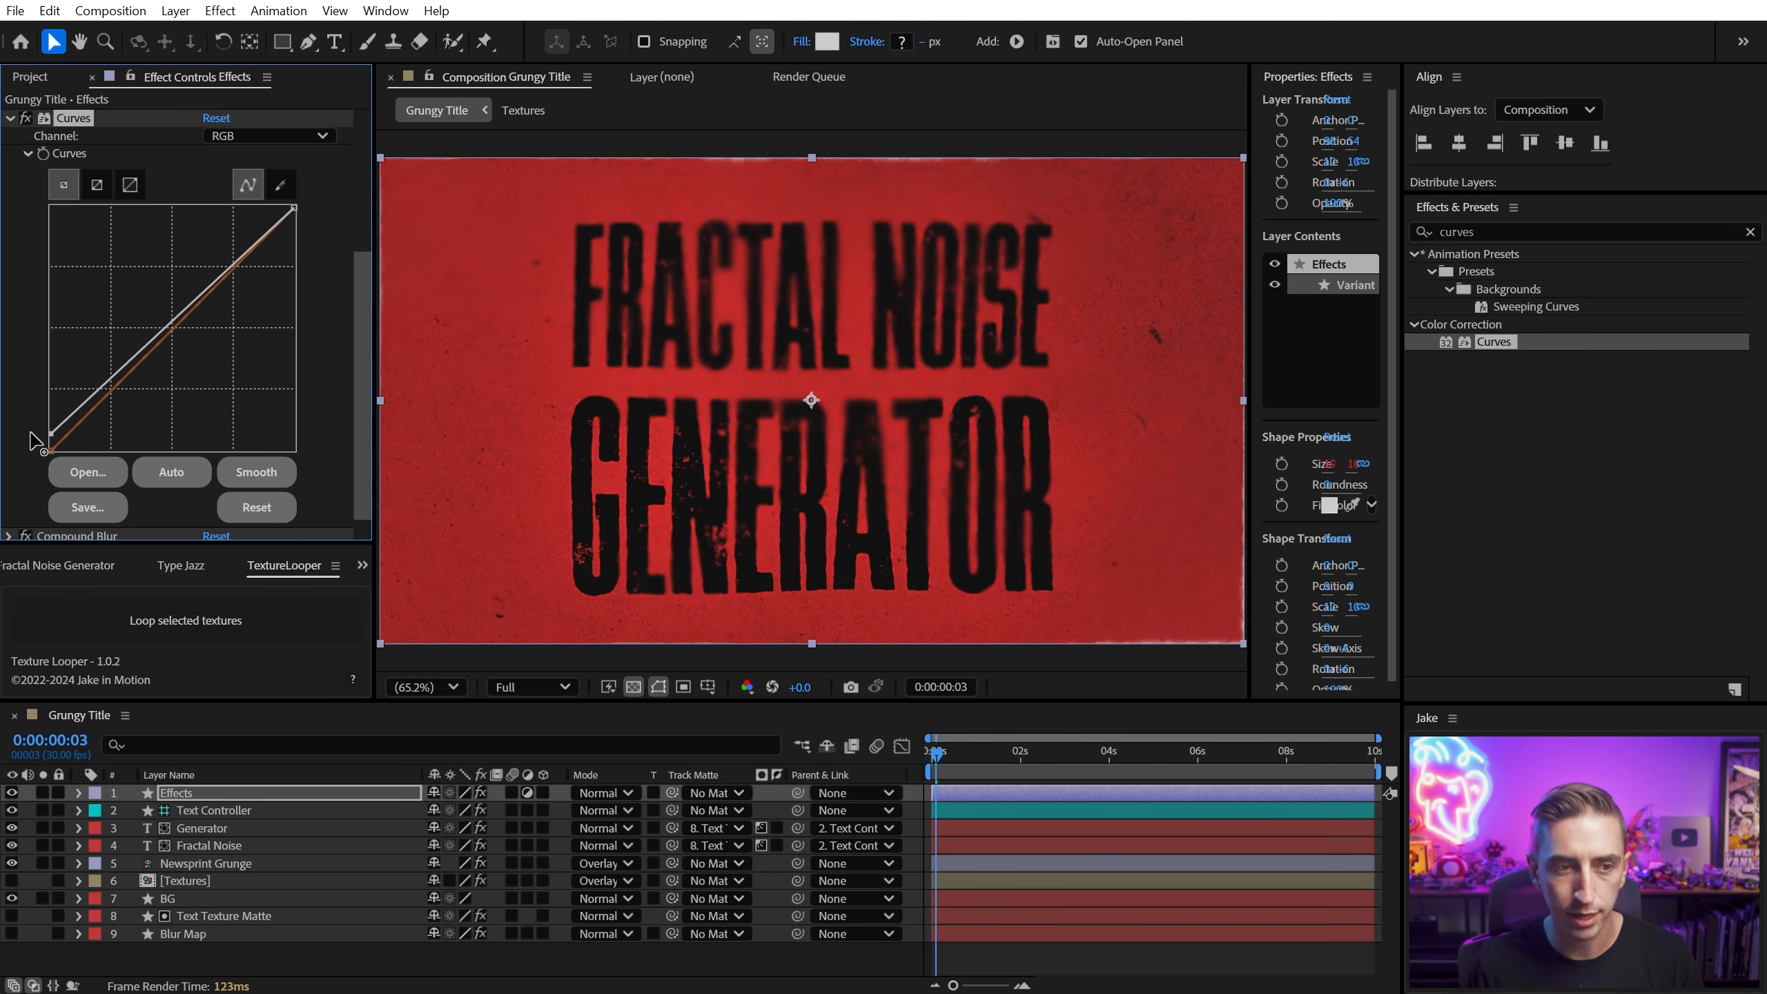
pyautogui.moveTo(75, 411); pyautogui.dragTo(83, 413)
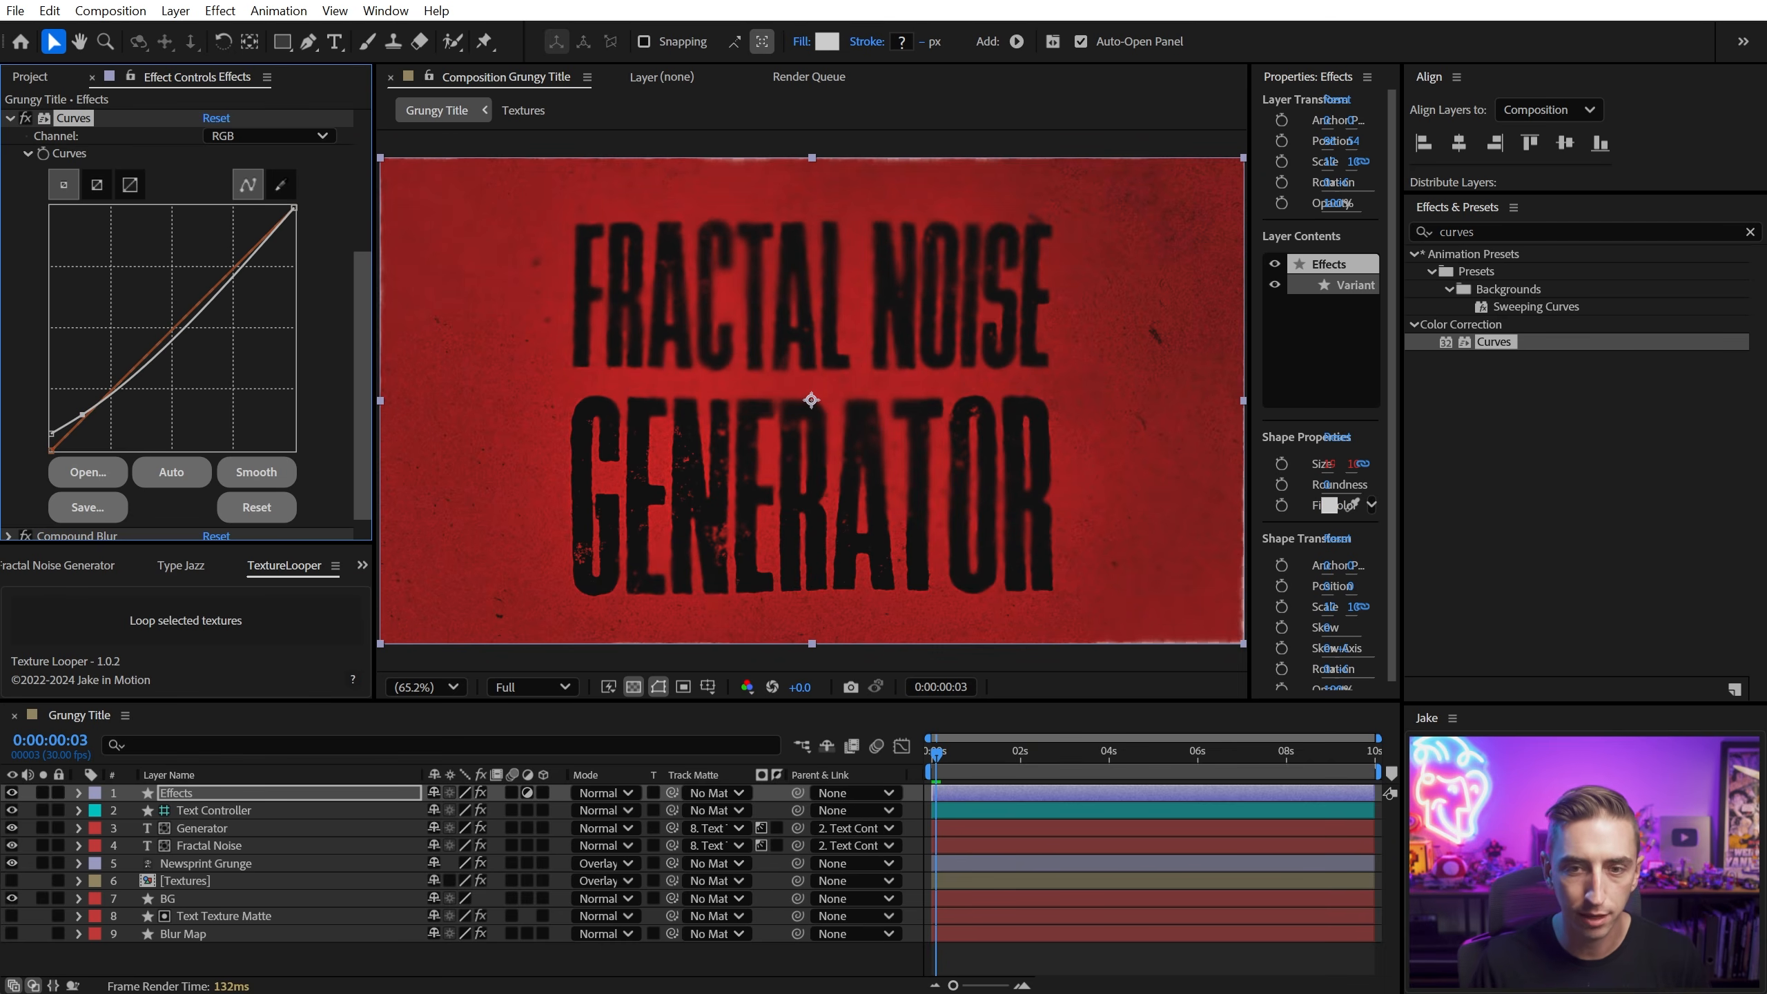
# Step: Compare the title with Curves off and on, inspect the faded blacks up close, and collapse the Curves effect
pyautogui.click(25, 119)
pyautogui.click(25, 119)
pyautogui.click(25, 119)
pyautogui.click(25, 119)
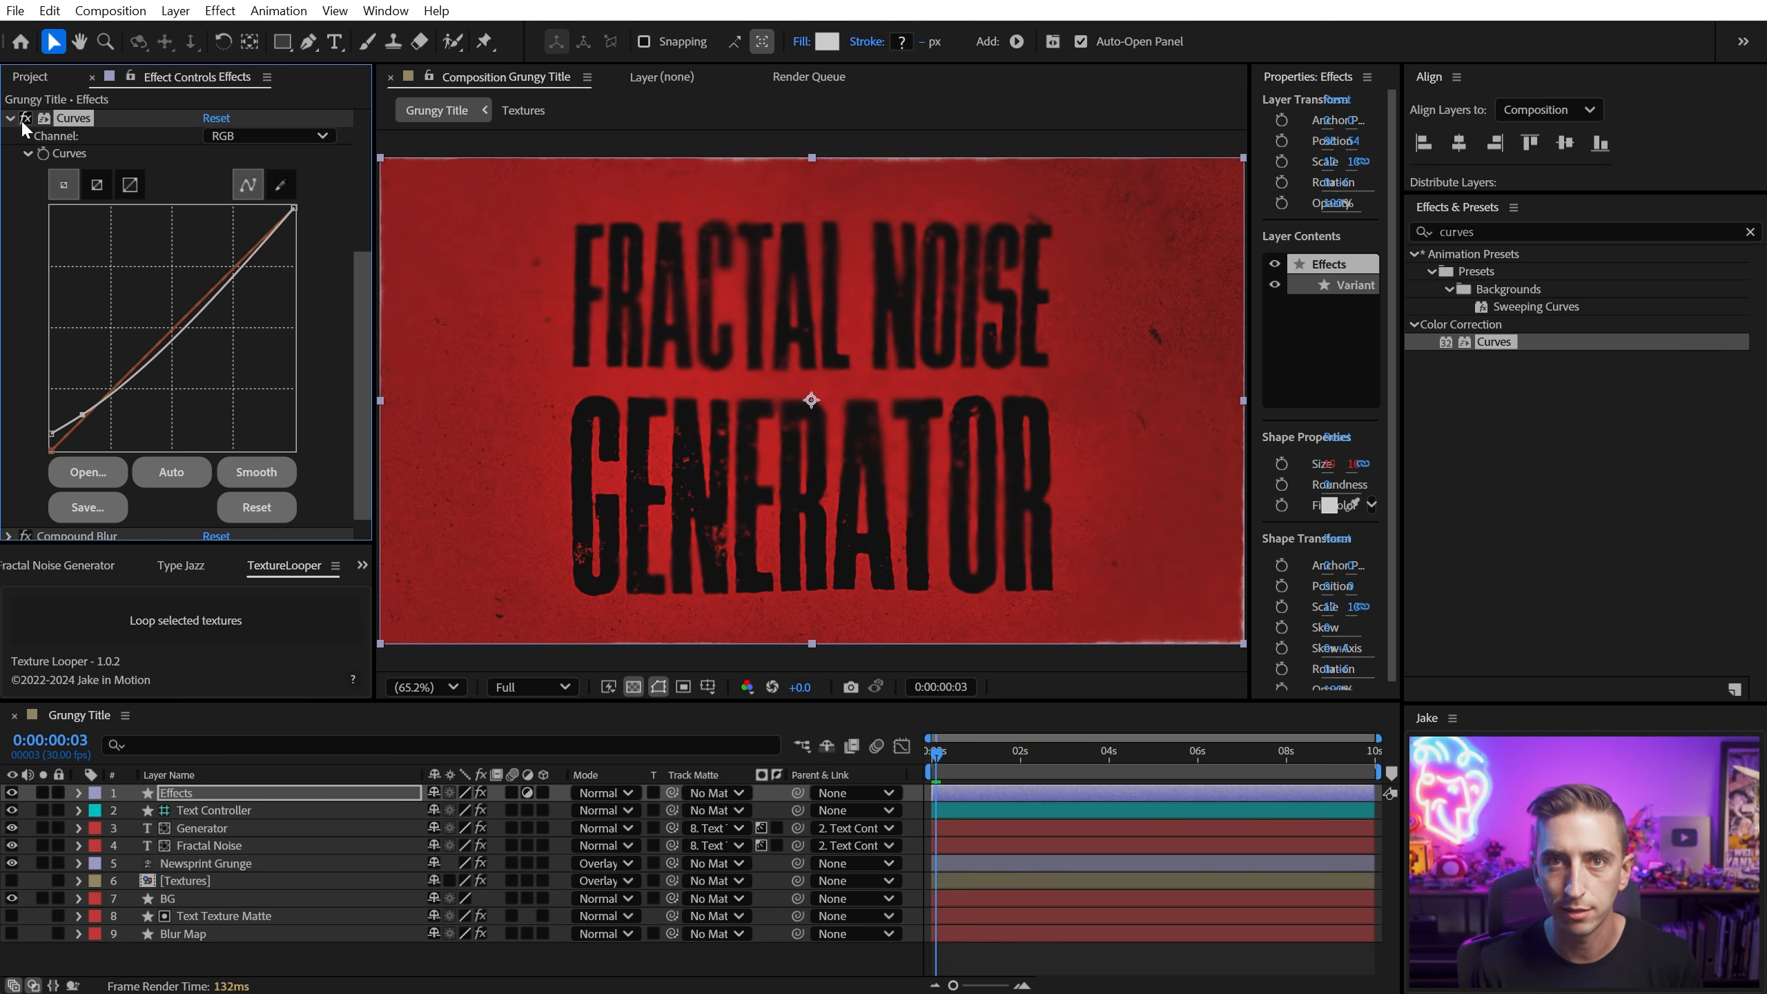
pyautogui.scroll(4, 643, 517)
pyautogui.moveTo(643, 517); pyautogui.dragTo(937, 544)
pyautogui.press('v')
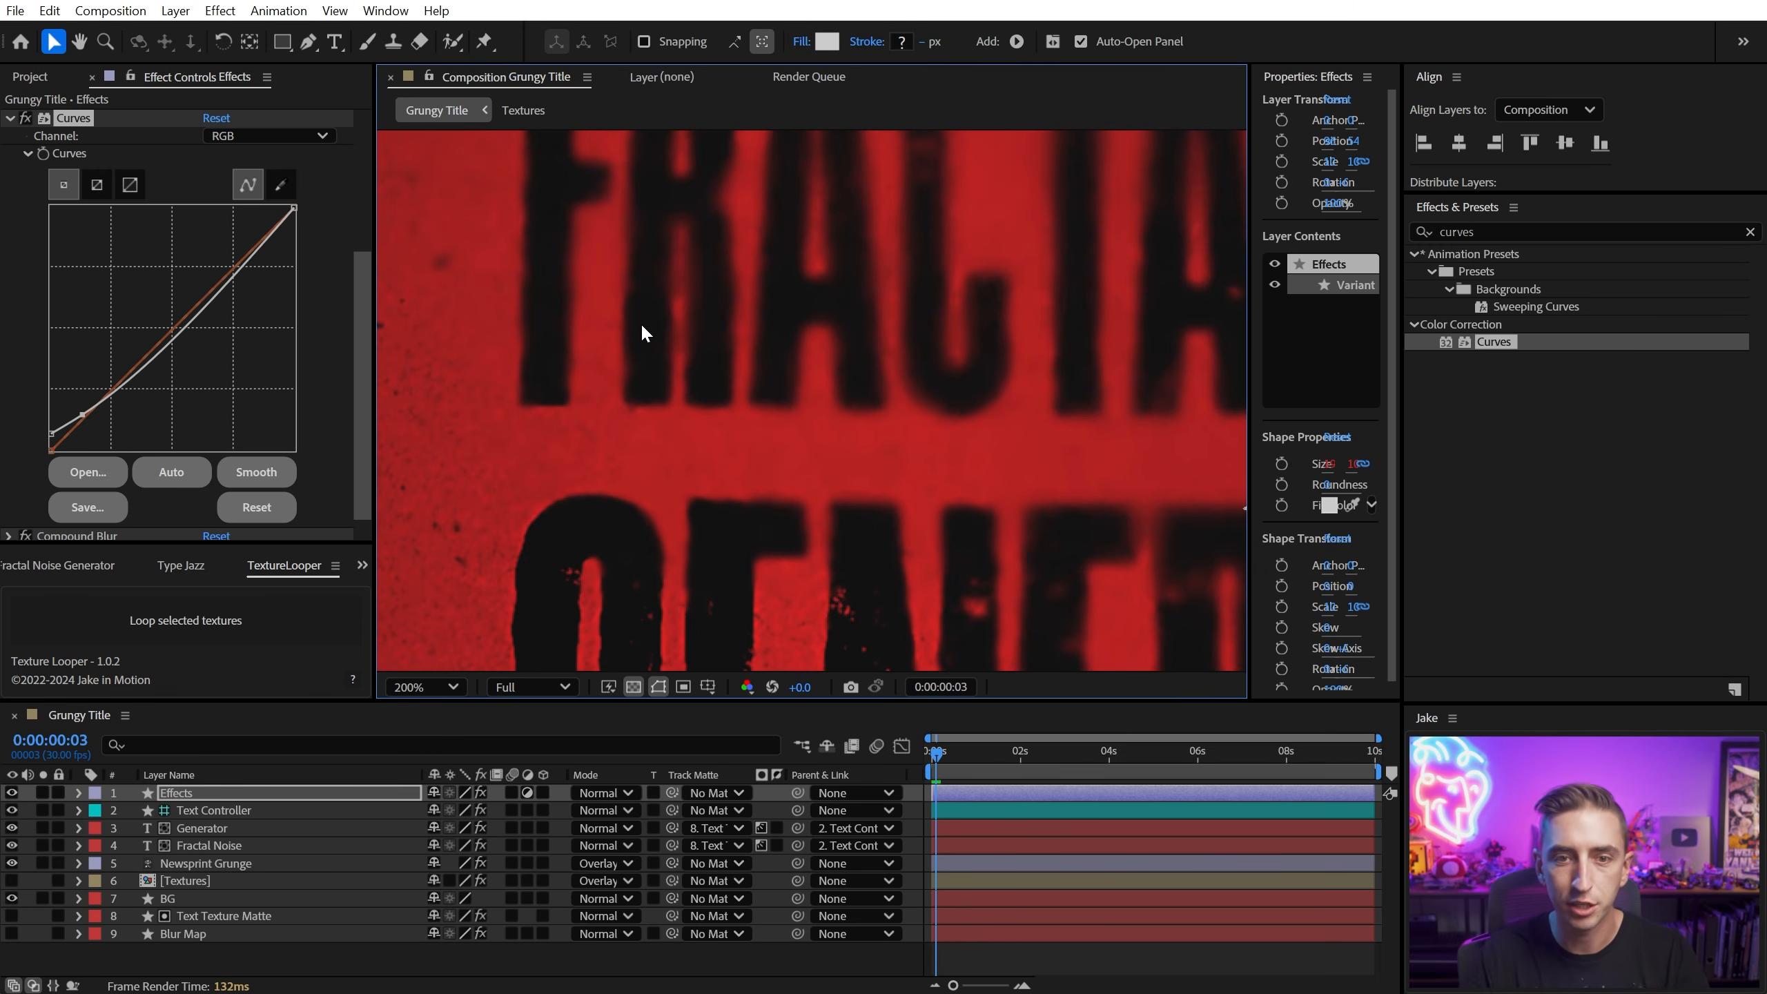
pyautogui.click(9, 118)
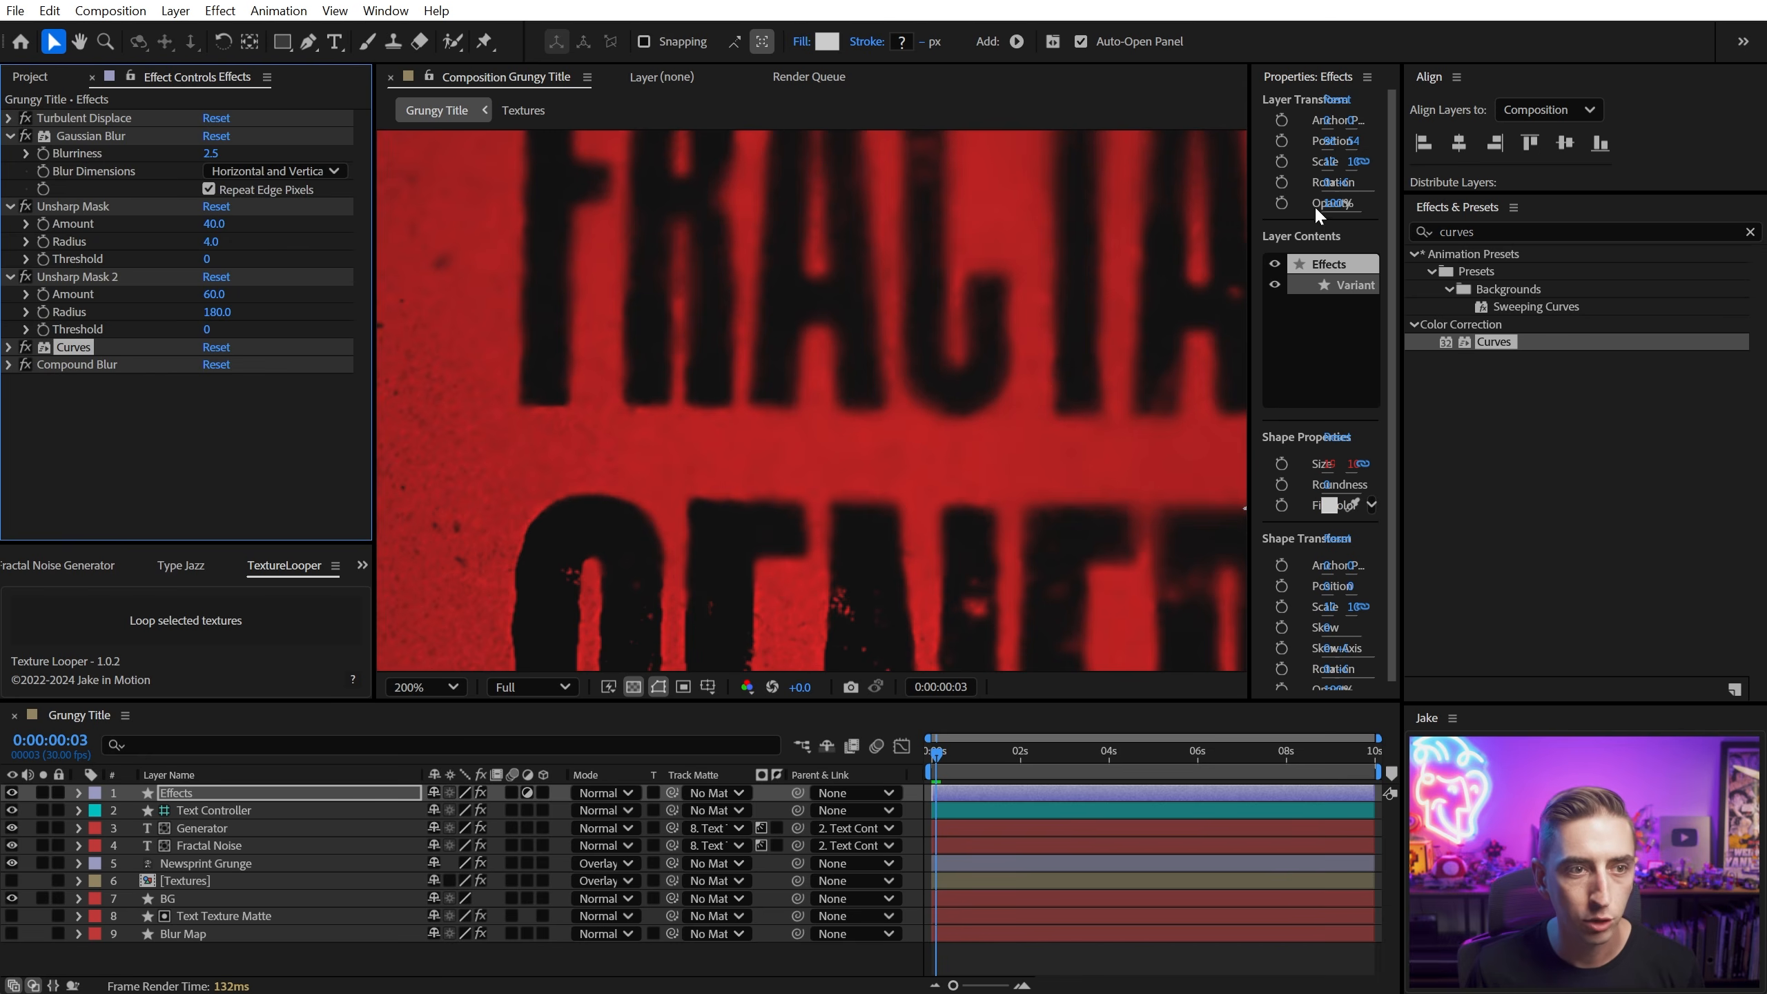
# Step: Add a Noise effect between Curves and Compound Blur with Amount of Noise at 8%
pyautogui.moveTo(1502, 233); pyautogui.dragTo(1226, 212)
pyautogui.write('noise')
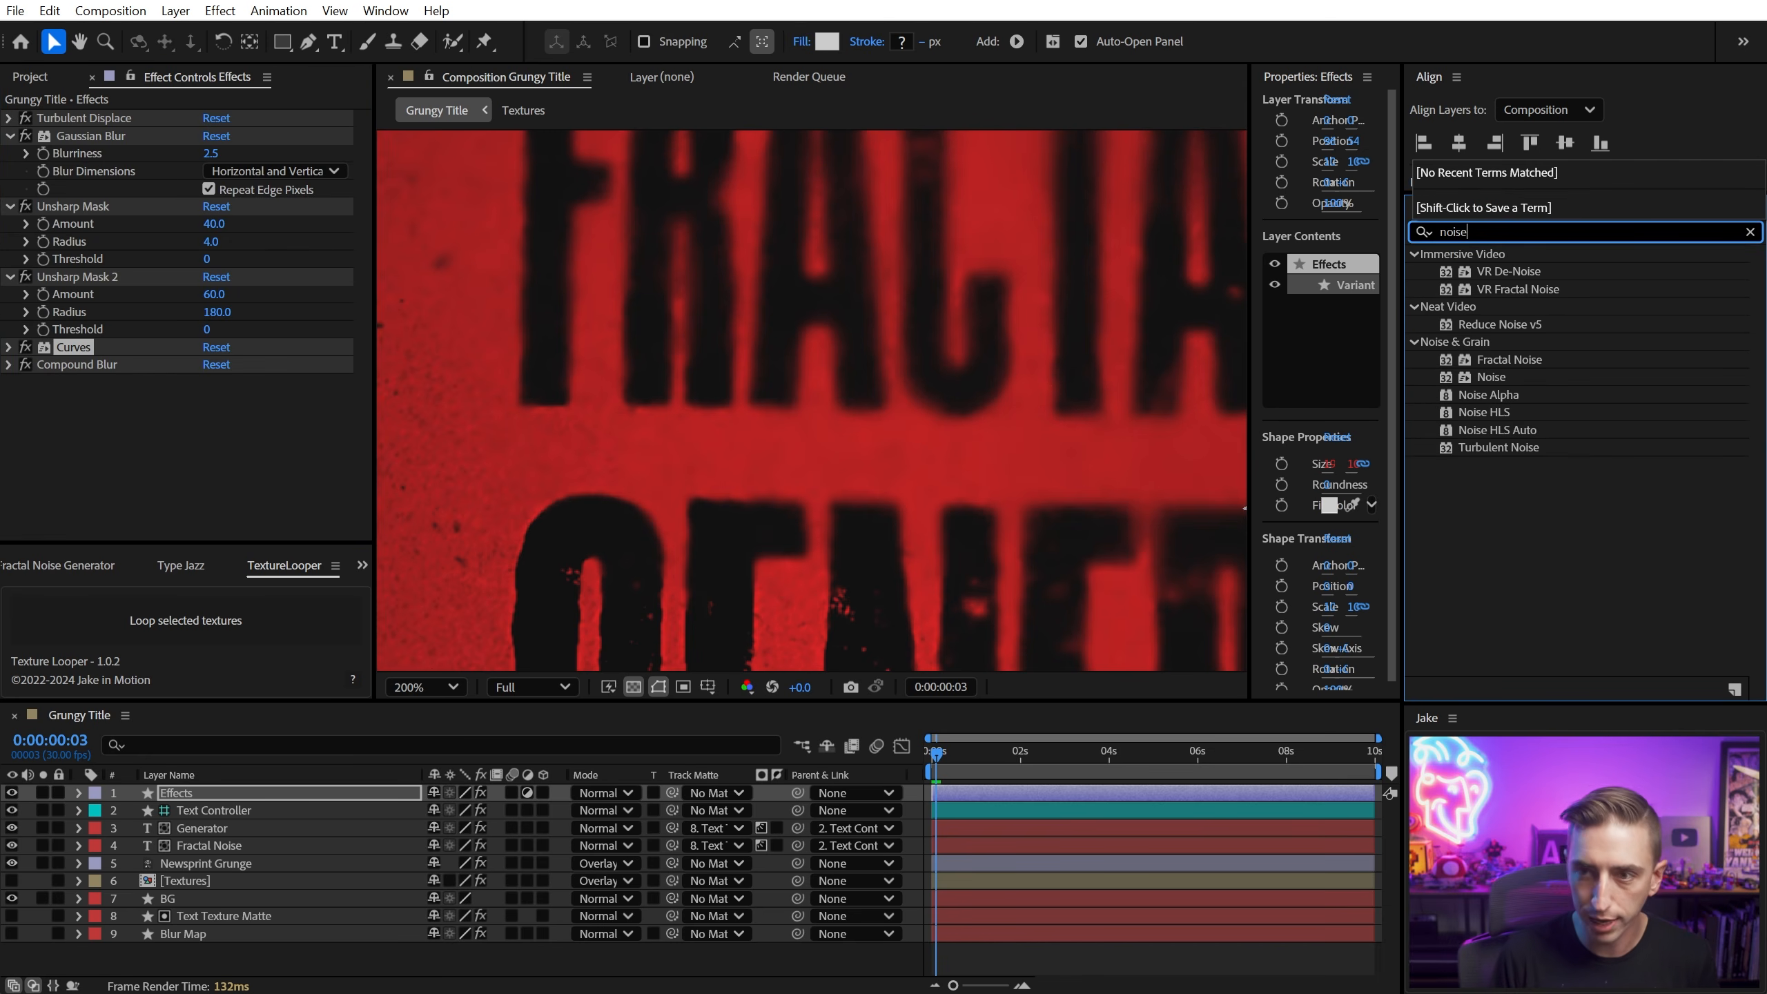
pyautogui.moveTo(1503, 381); pyautogui.dragTo(203, 358)
pyautogui.click(209, 383)
pyautogui.press('Return')
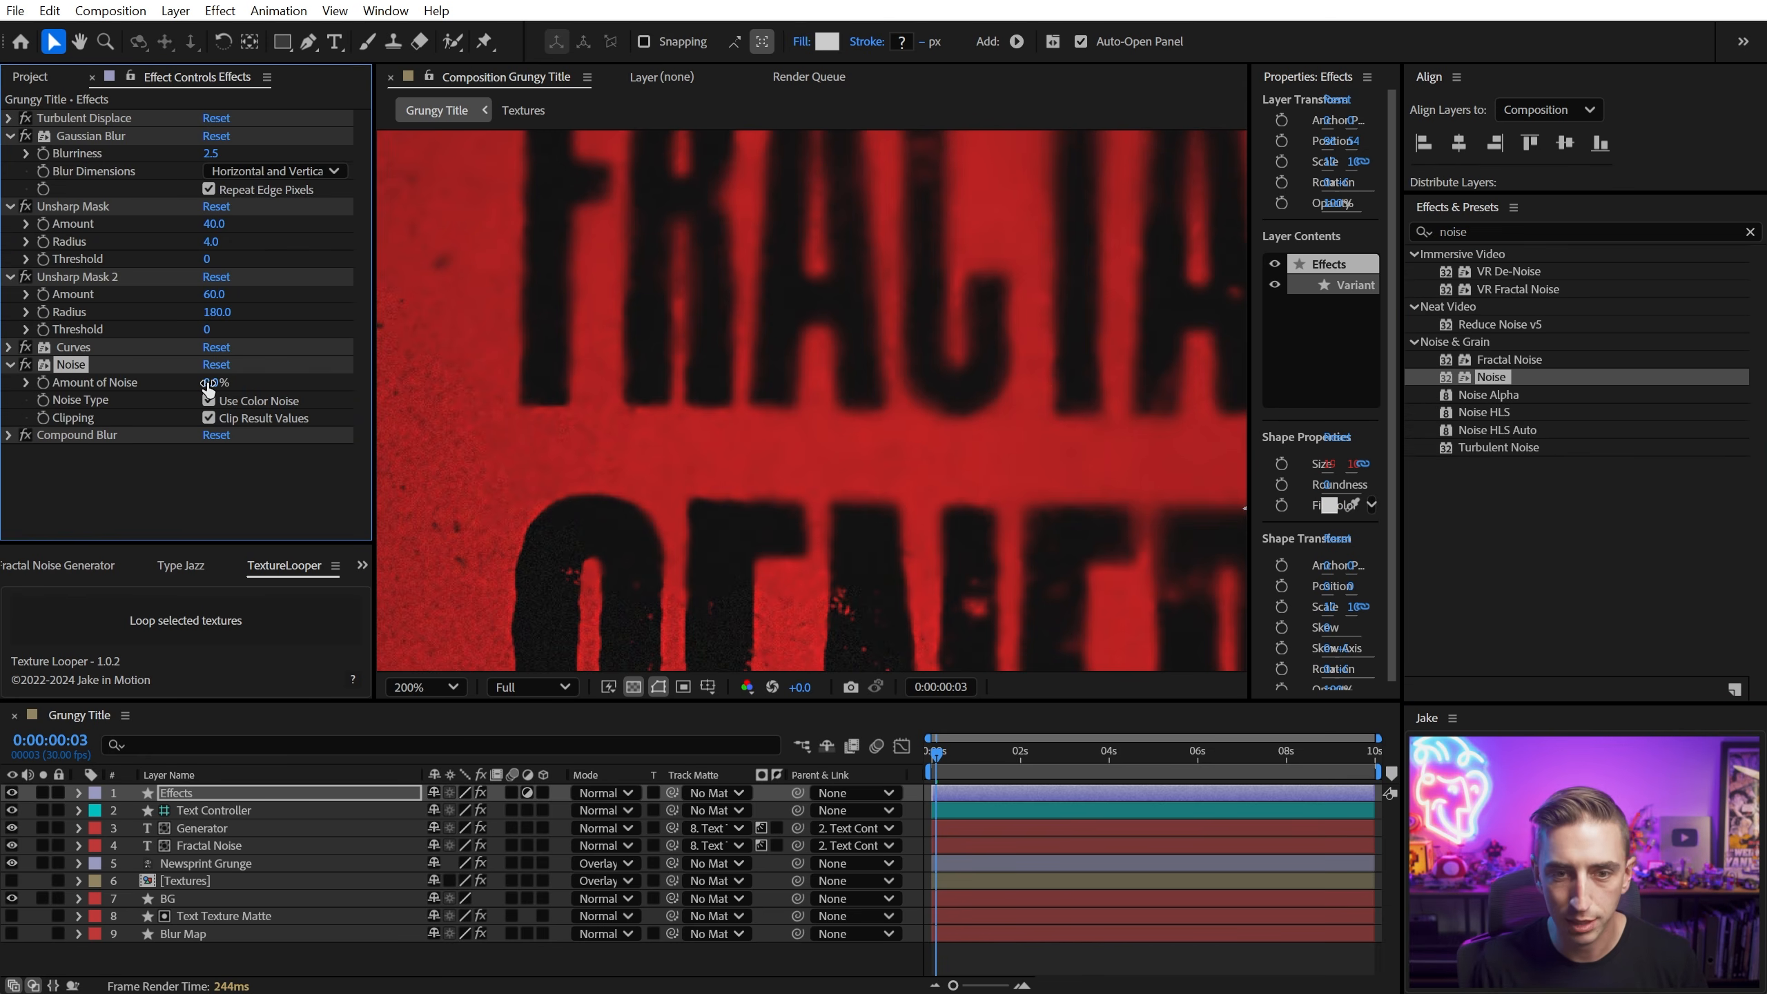
# Step: Check the Noise effect off and on, move it below Compound Blur, and inspect the grain across the lettering
pyautogui.scroll(3, 693, 482)
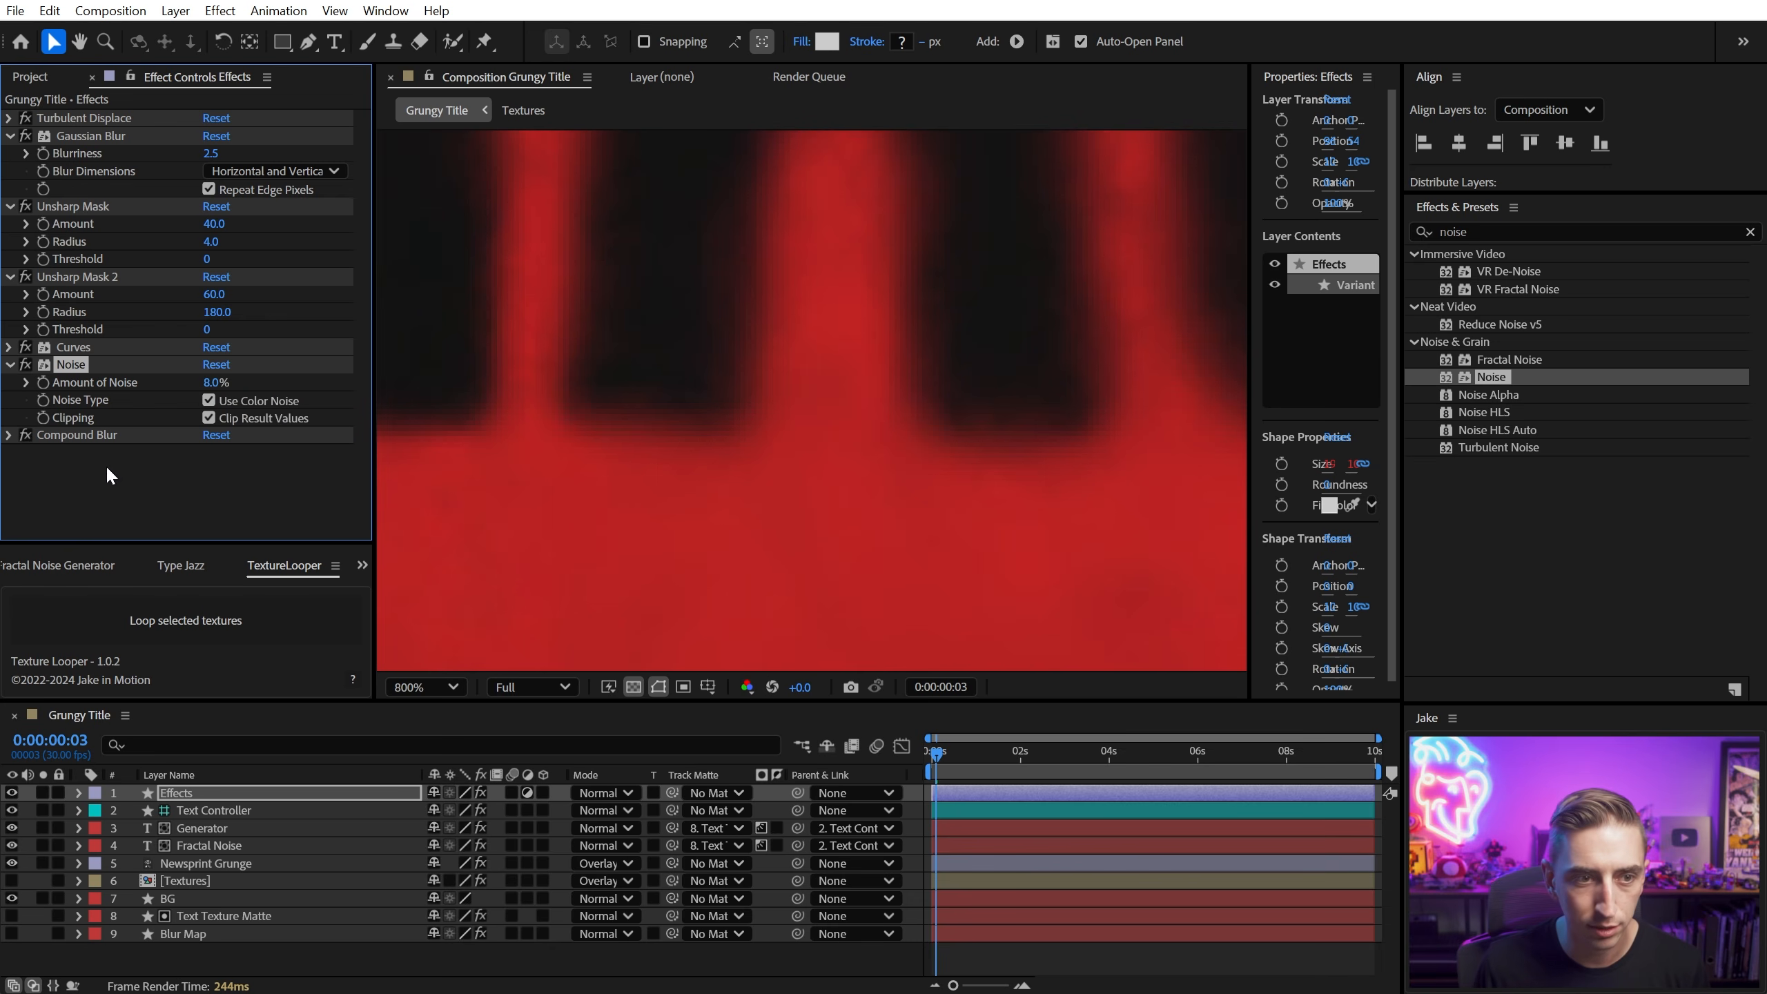
pyautogui.click(25, 365)
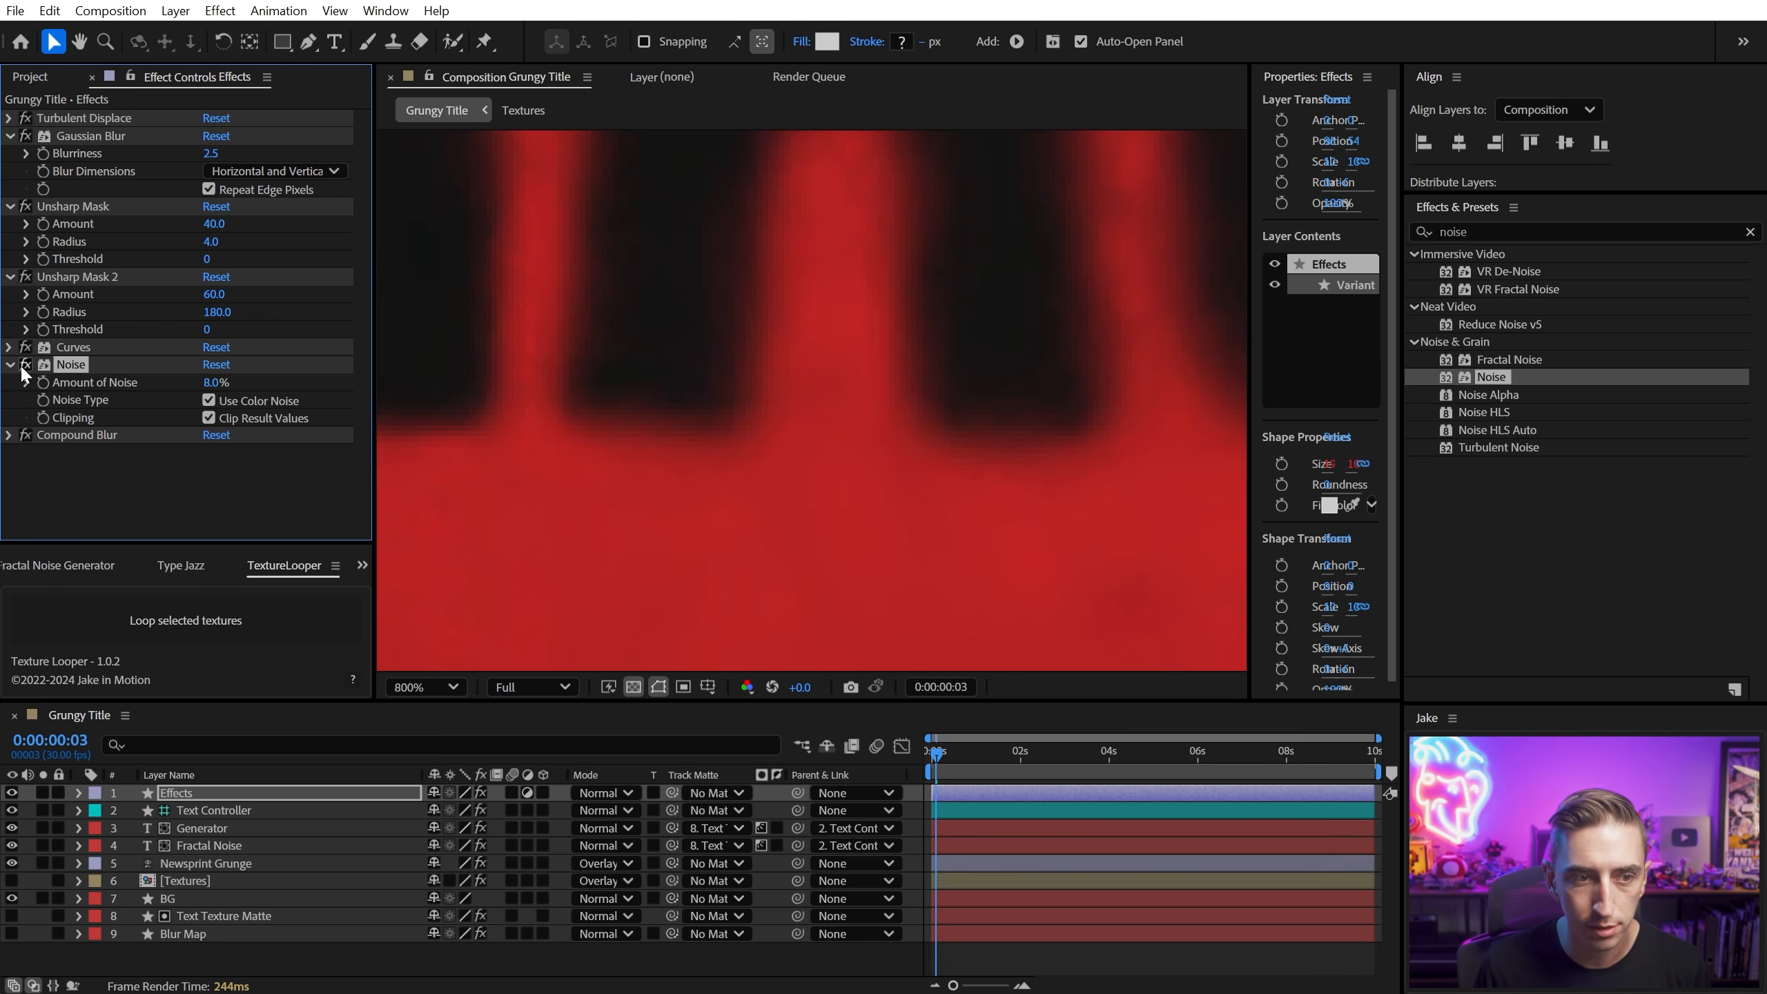
pyautogui.click(25, 365)
pyautogui.moveTo(80, 372); pyautogui.dragTo(67, 468)
pyautogui.scroll(-1, 773, 313)
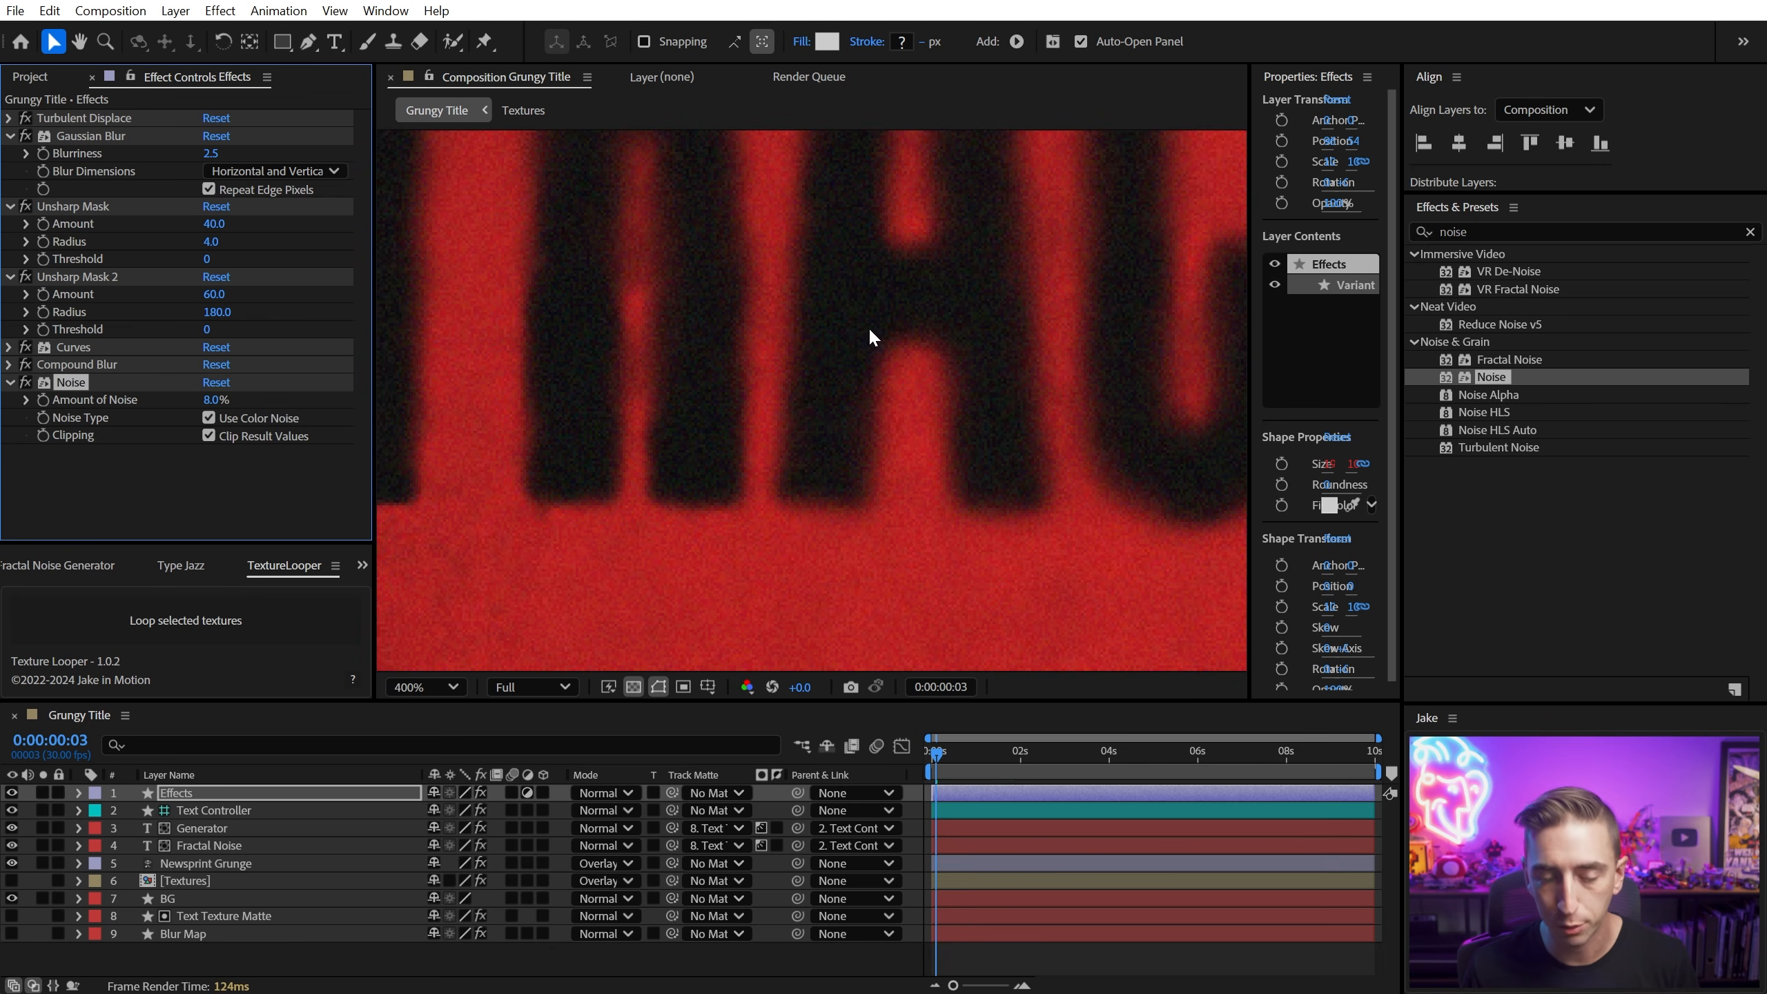
pyautogui.scroll(1, 837, 537)
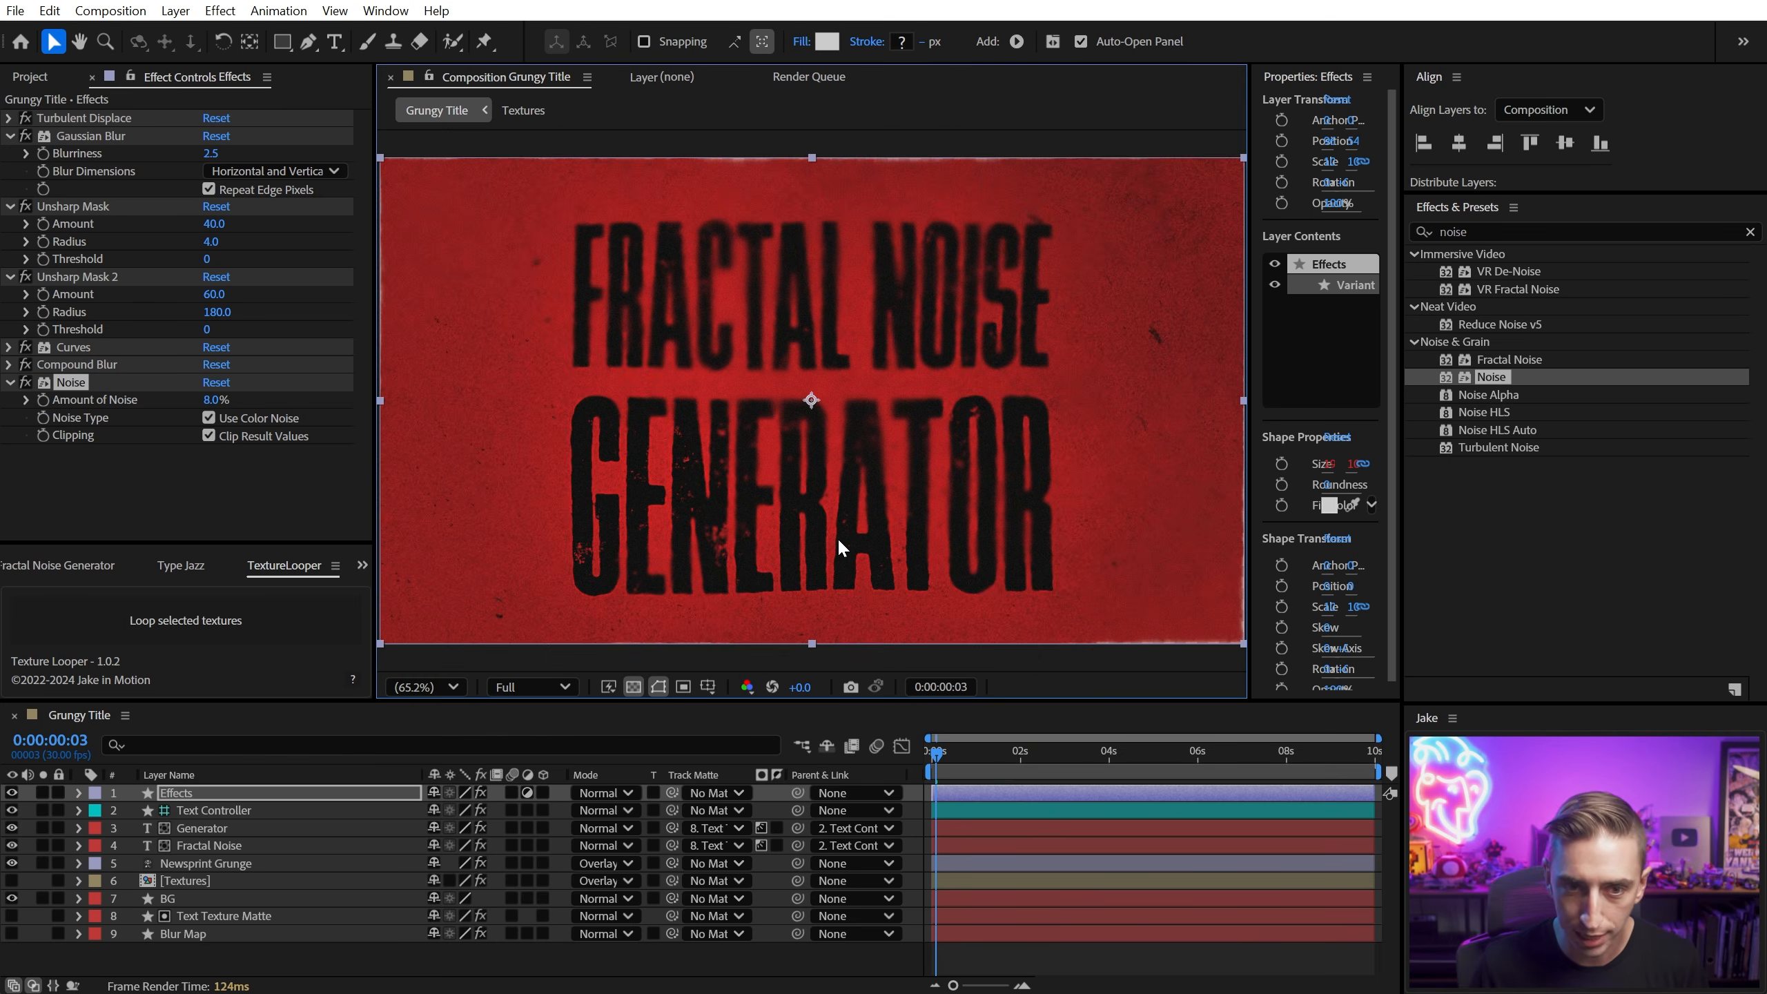
pyautogui.scroll(2, 820, 506)
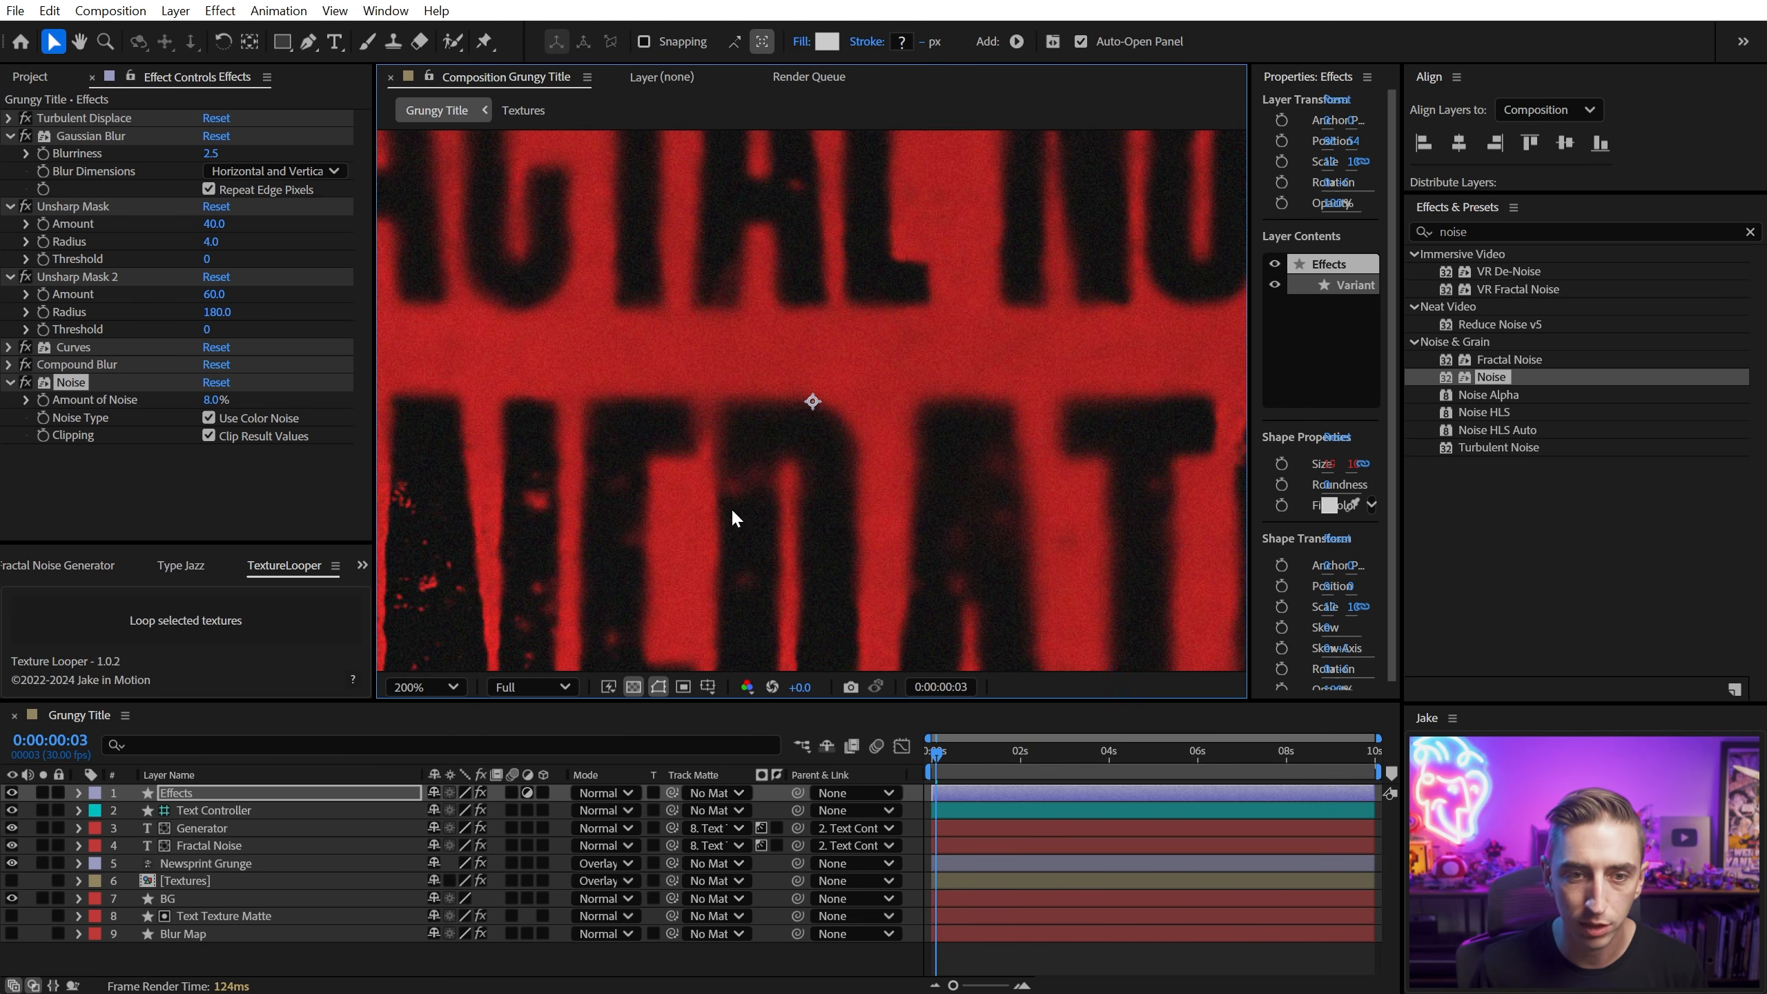
pyautogui.press('space')
pyautogui.moveTo(619, 355); pyautogui.dragTo(1058, 604)
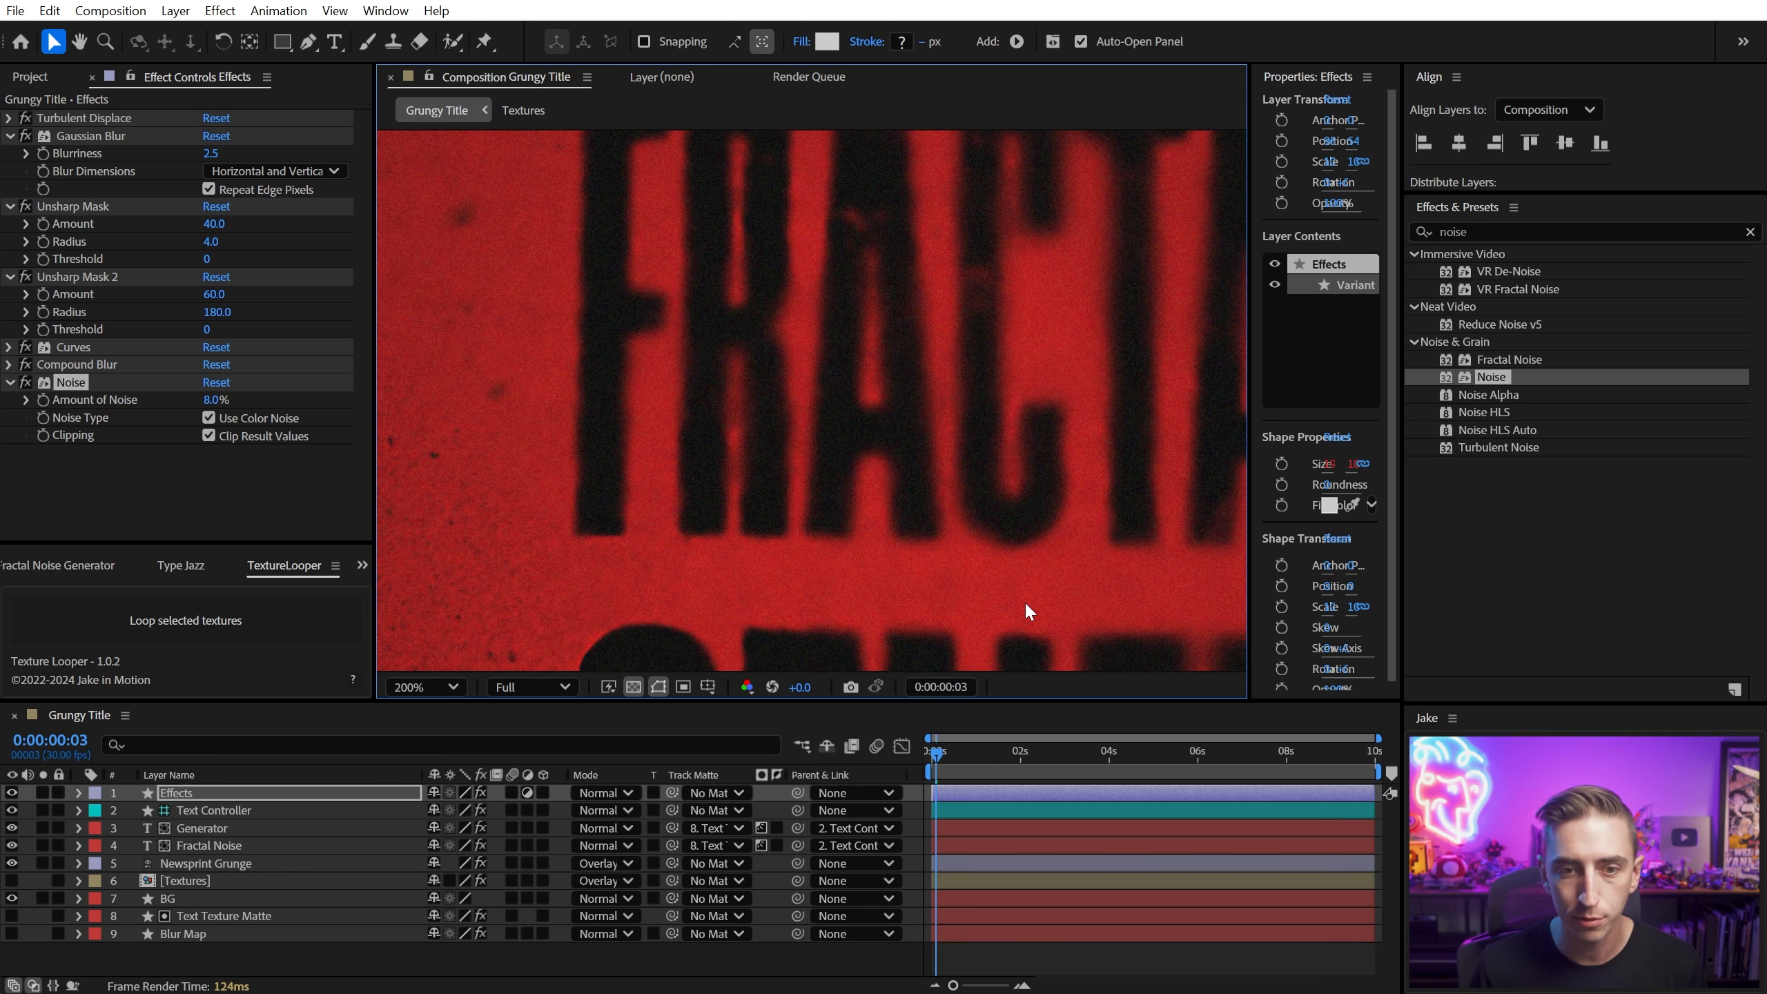
# Step: Fit the composition in view and add Optics Compensation as the last effect on the Effects layer
pyautogui.hotkey('shift', '/')
pyautogui.hotkey('ctrl', '5')
pyautogui.write('optics')
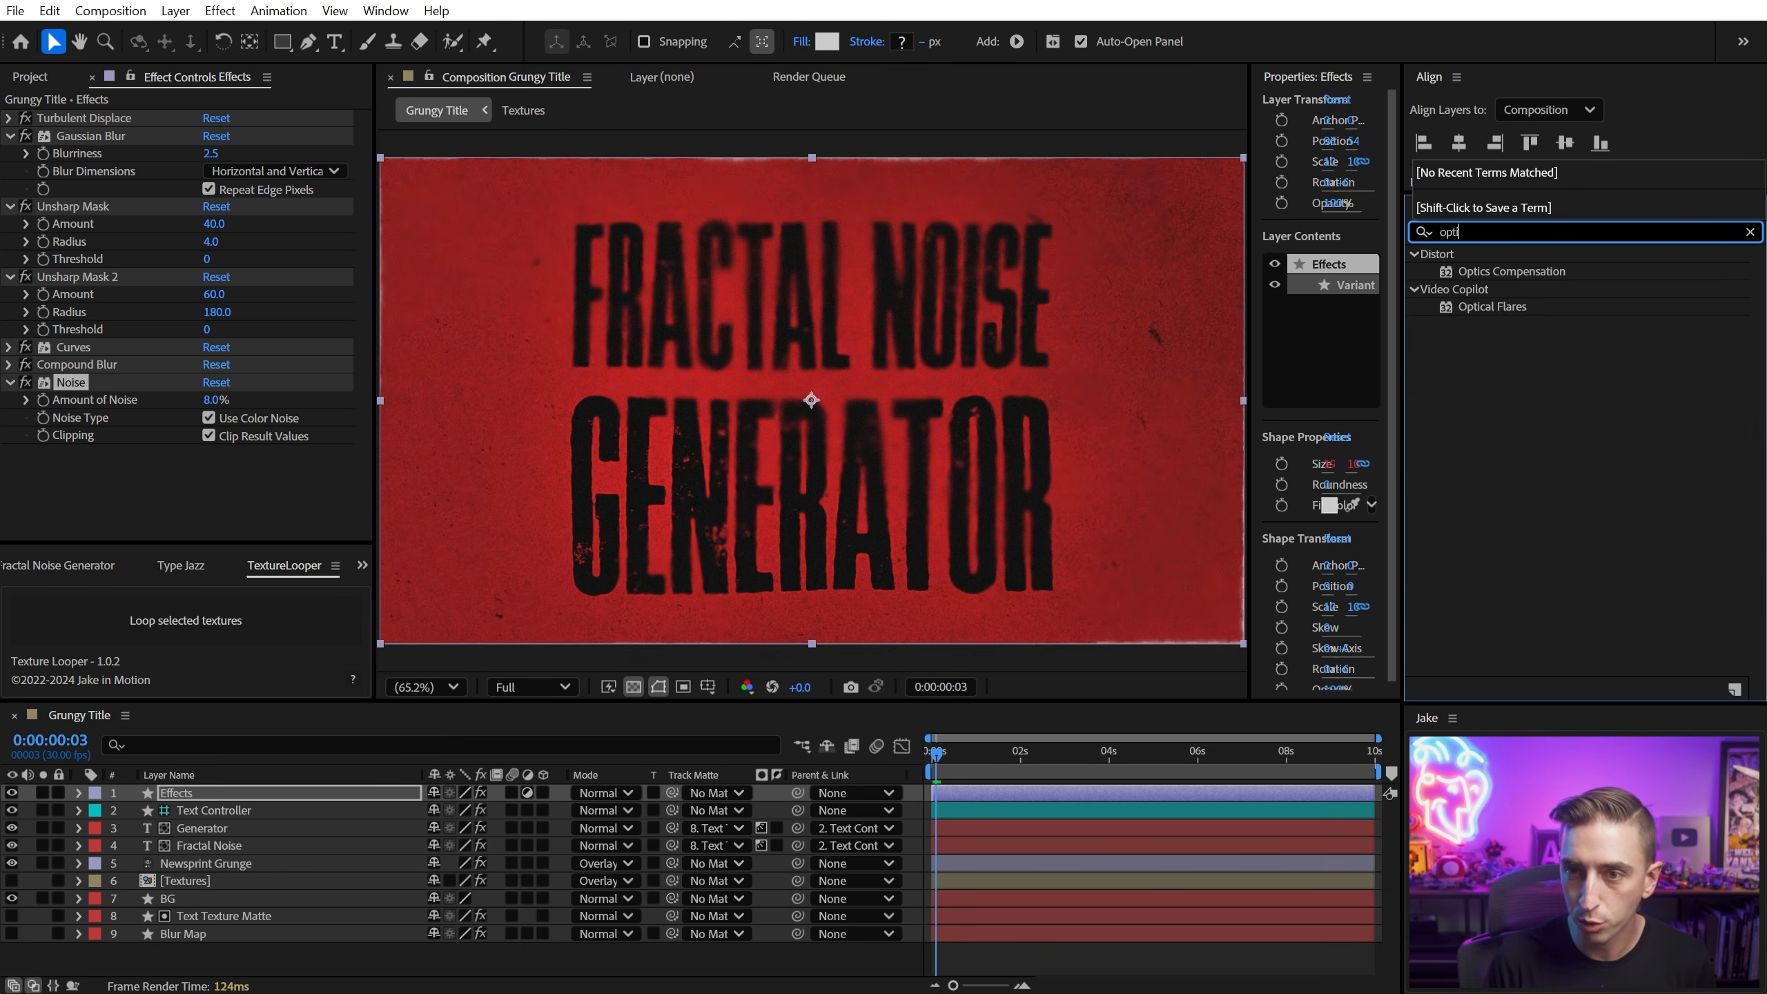
pyautogui.doubleClick(1530, 272)
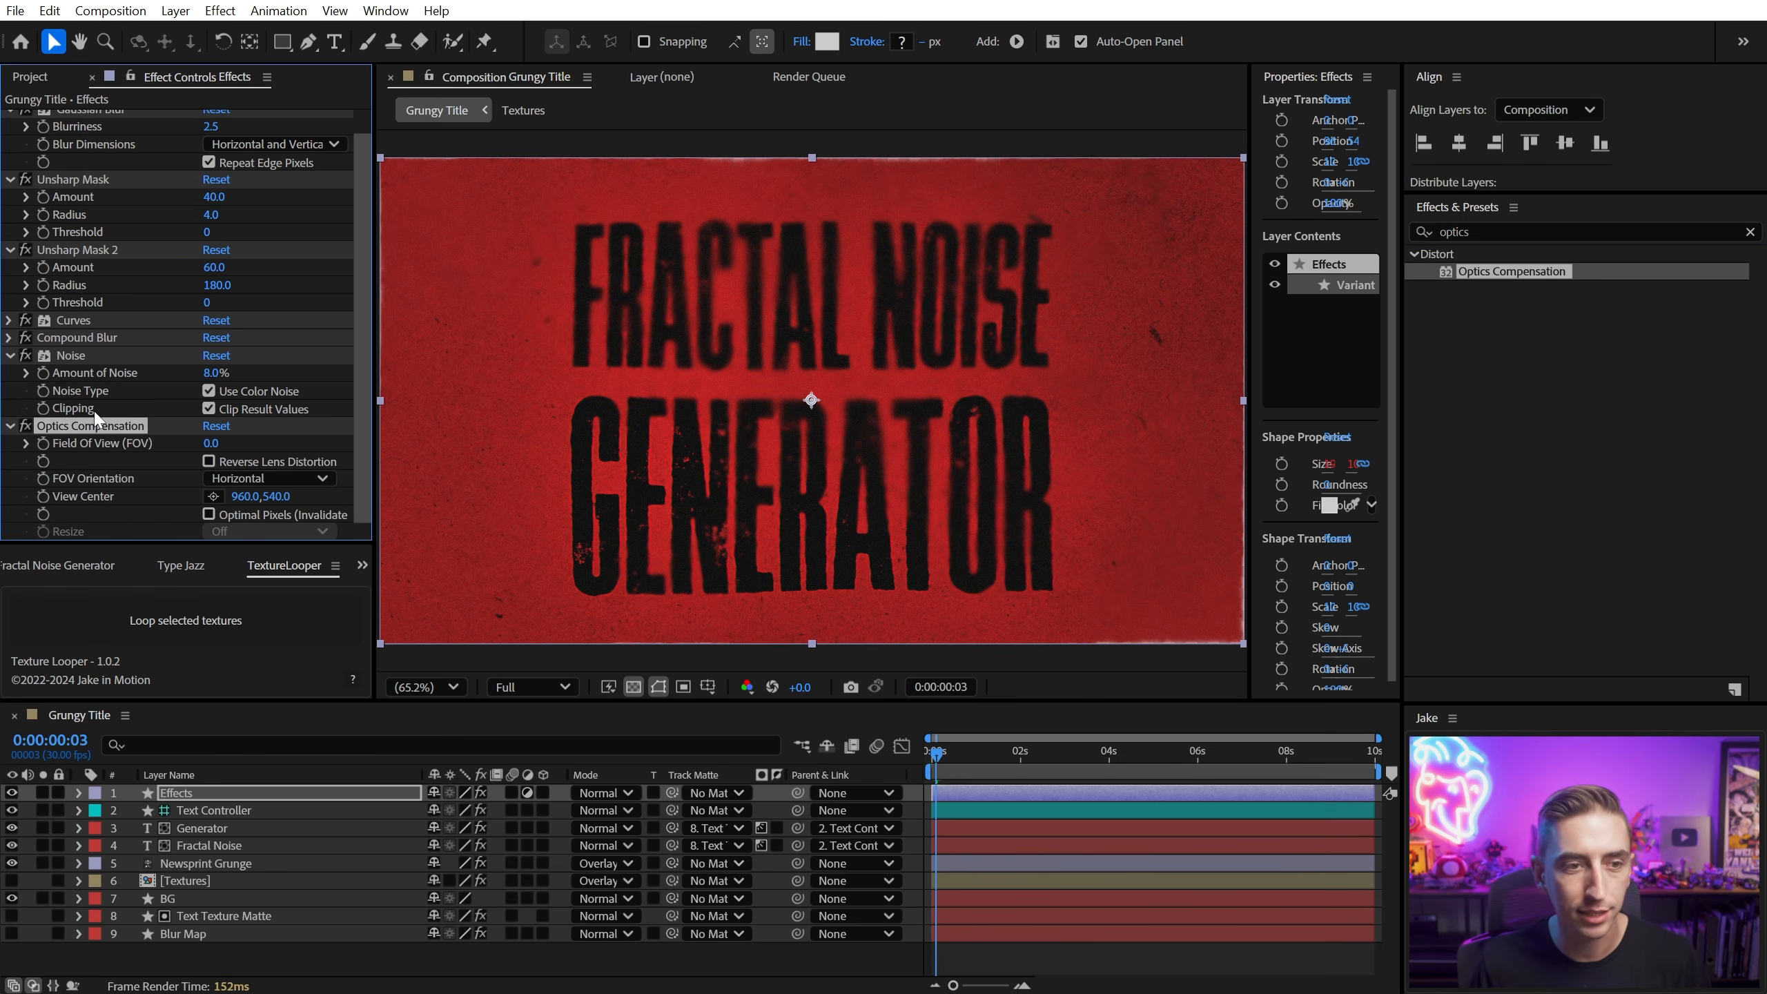
# Step: Turn on Reverse Lens Distortion in Optics Compensation, set Field Of View to 19, and compare the effect off and on
pyautogui.click(210, 462)
pyautogui.moveTo(211, 452); pyautogui.dragTo(415, 460)
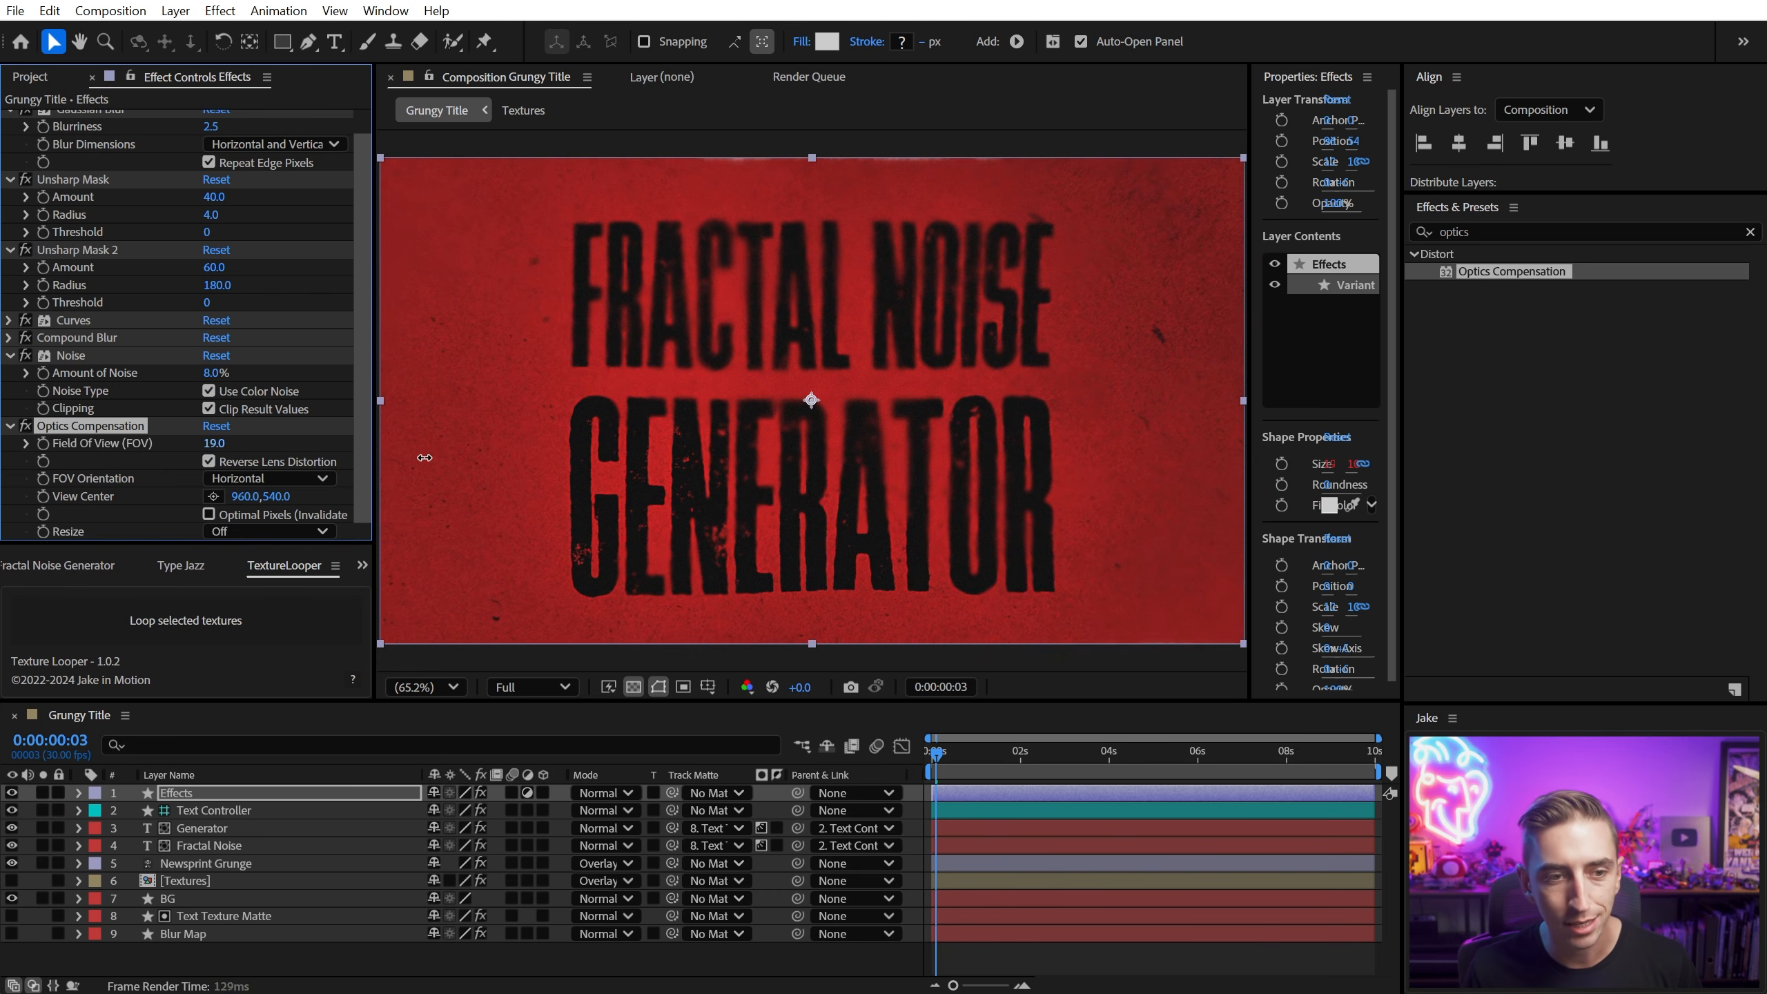
pyautogui.click(27, 426)
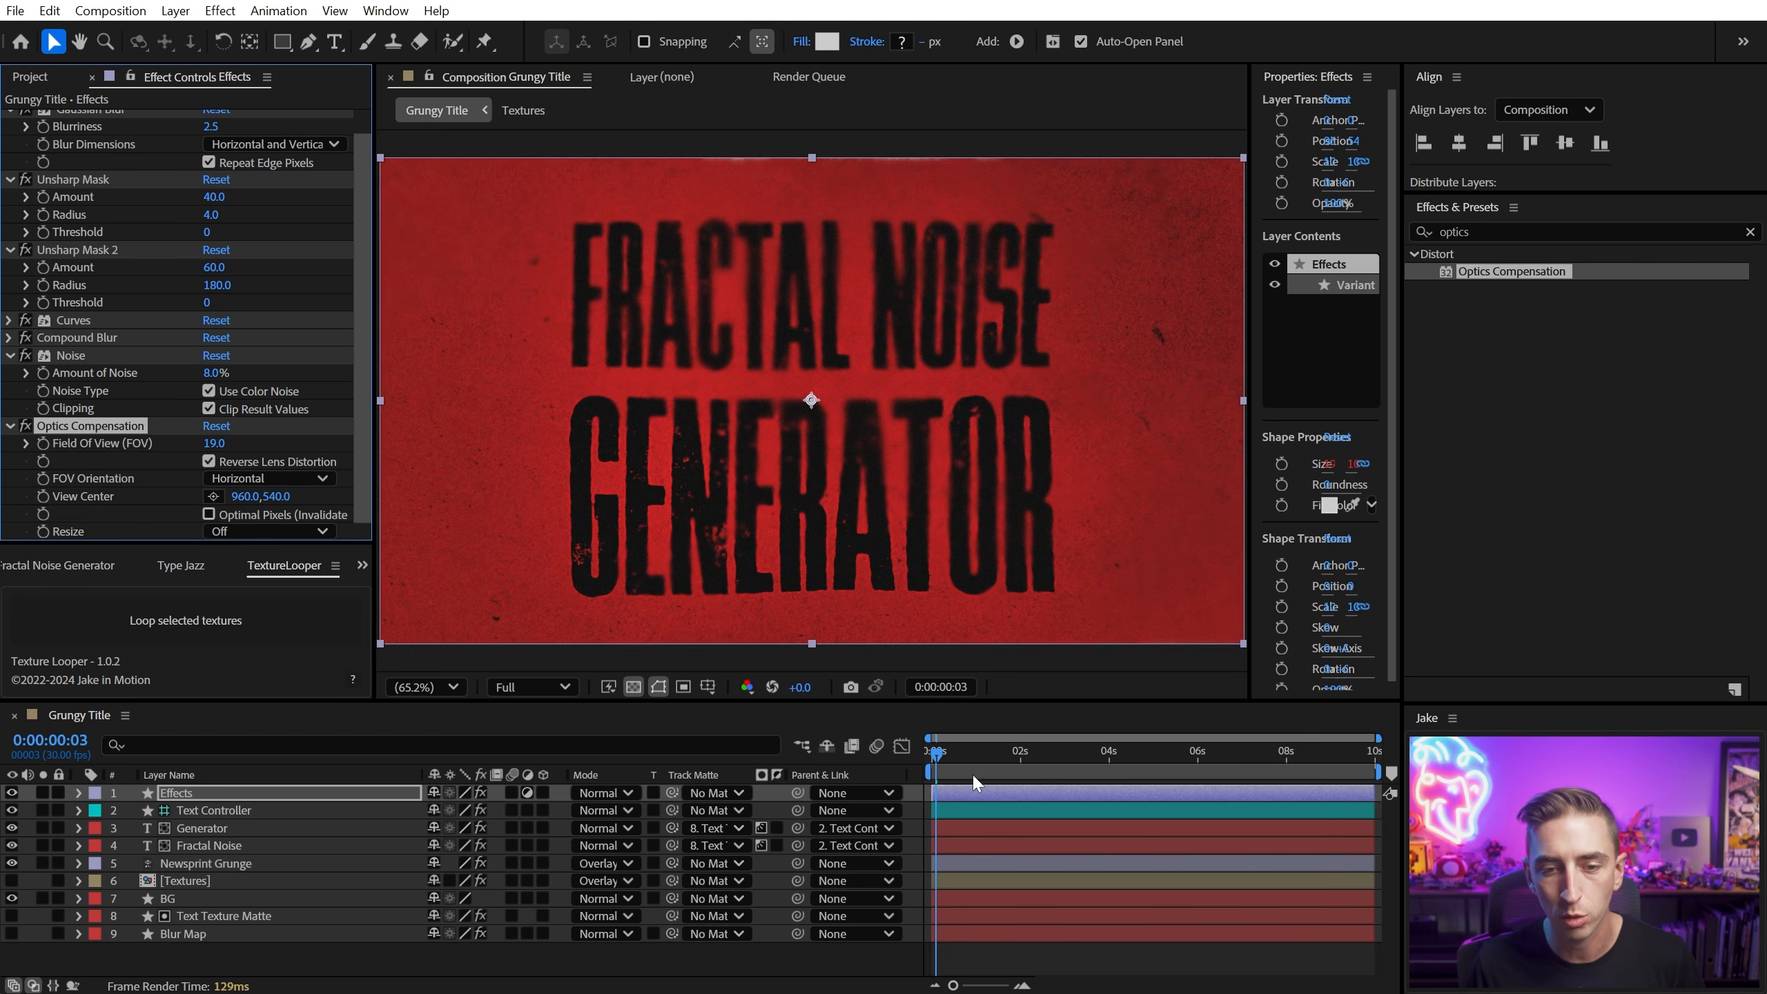
pyautogui.click(925, 794)
pyautogui.click(25, 426)
pyautogui.click(26, 426)
pyautogui.click(26, 426)
pyautogui.click(25, 427)
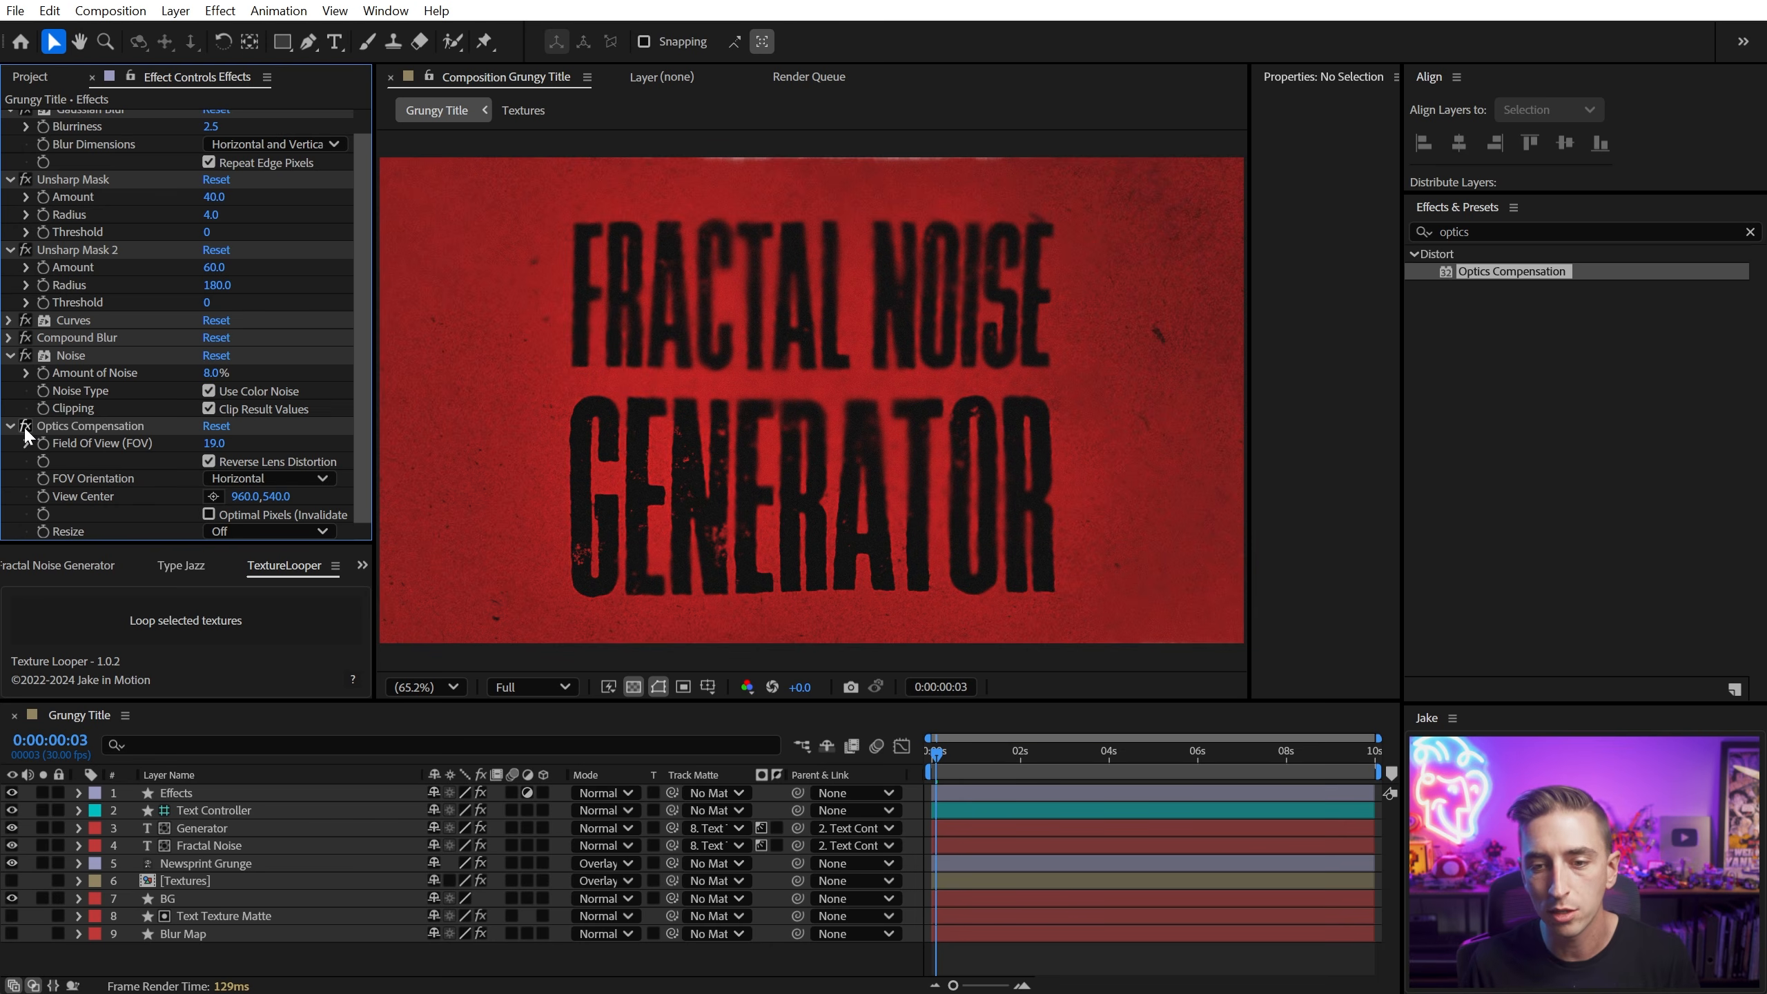
# Step: Set Optics Compensation's Field Of View to 21 and add Solid Composite as the last effect on the Effects layer
pyautogui.moveTo(215, 445)
pyautogui.mouseDown()
pyautogui.moveTo(248, 438)
pyautogui.moveTo(234, 444)
pyautogui.mouseUp()
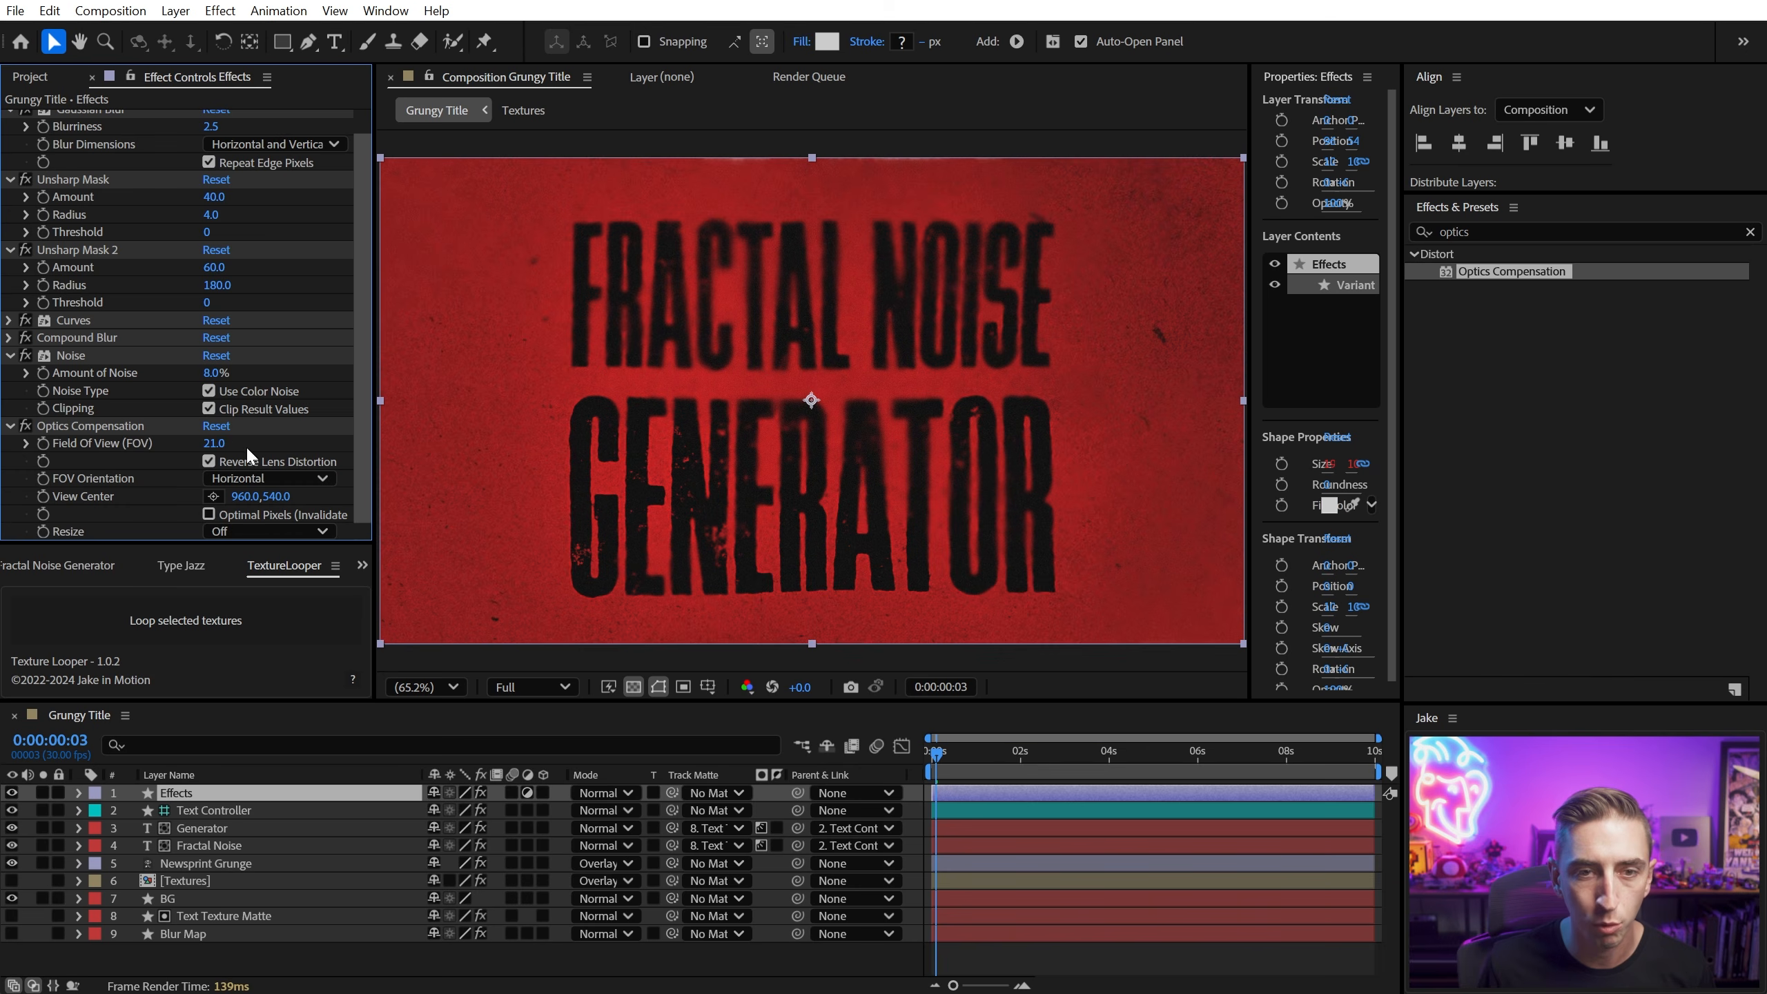
pyautogui.click(913, 812)
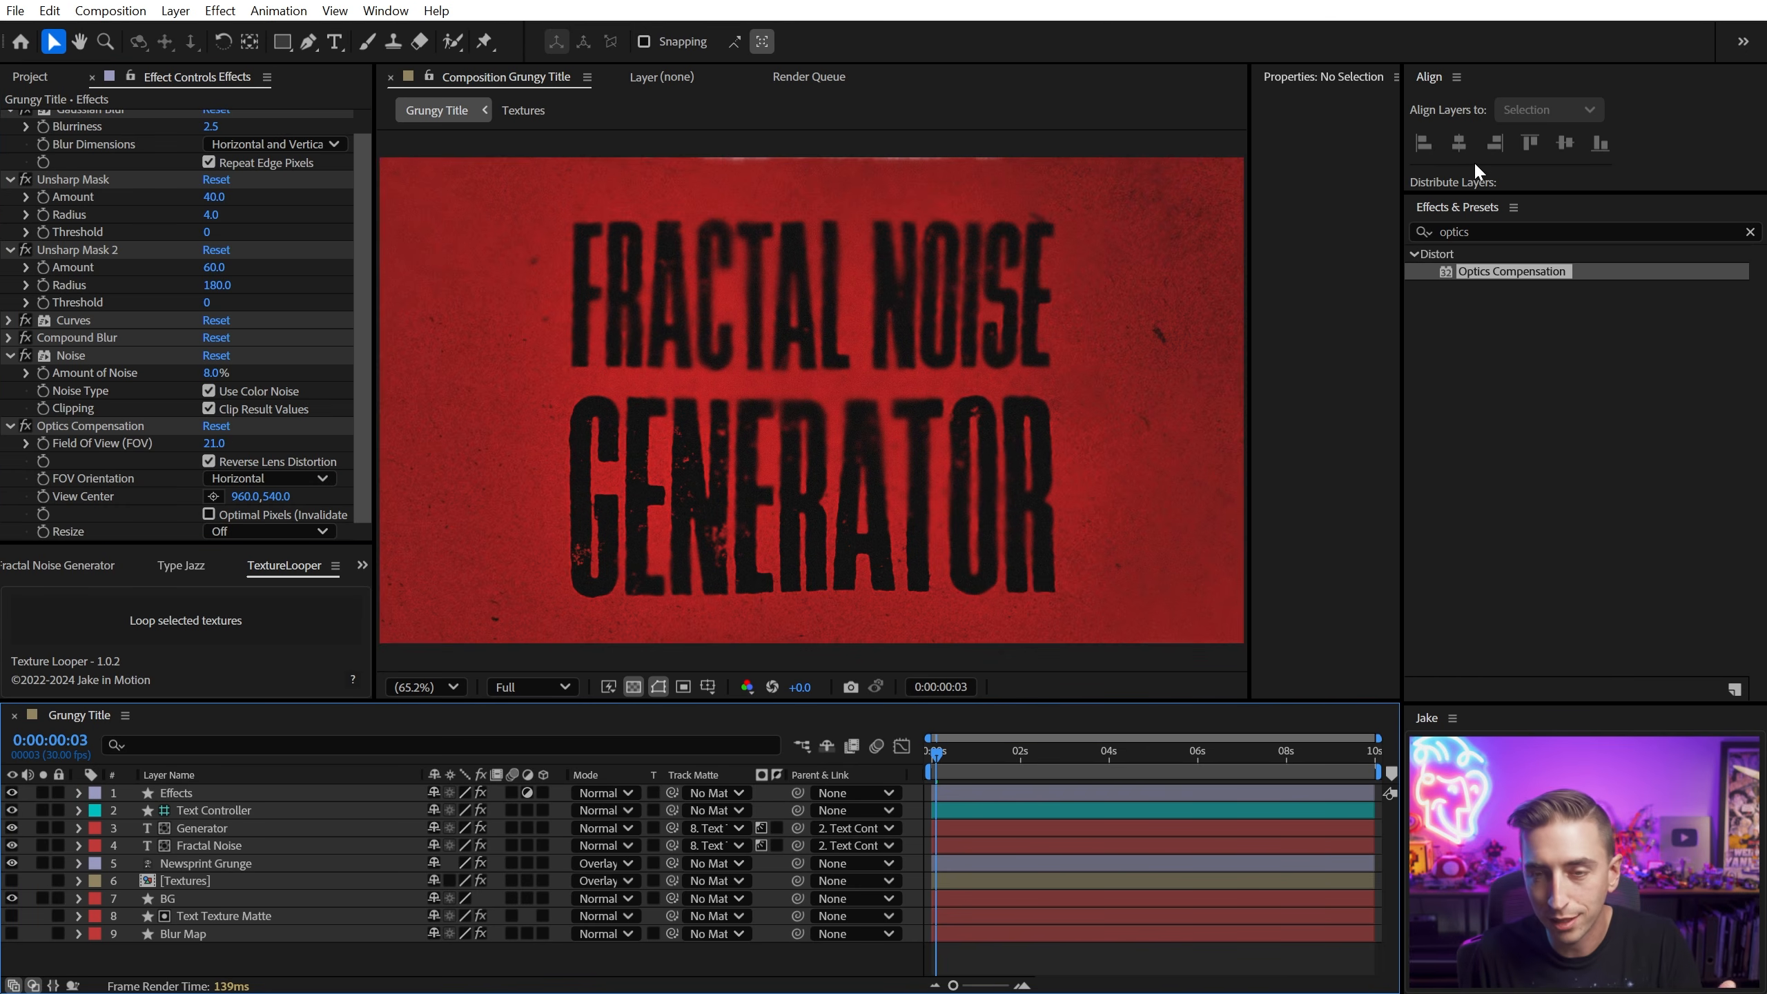
pyautogui.click(1551, 234)
pyautogui.write('solid')
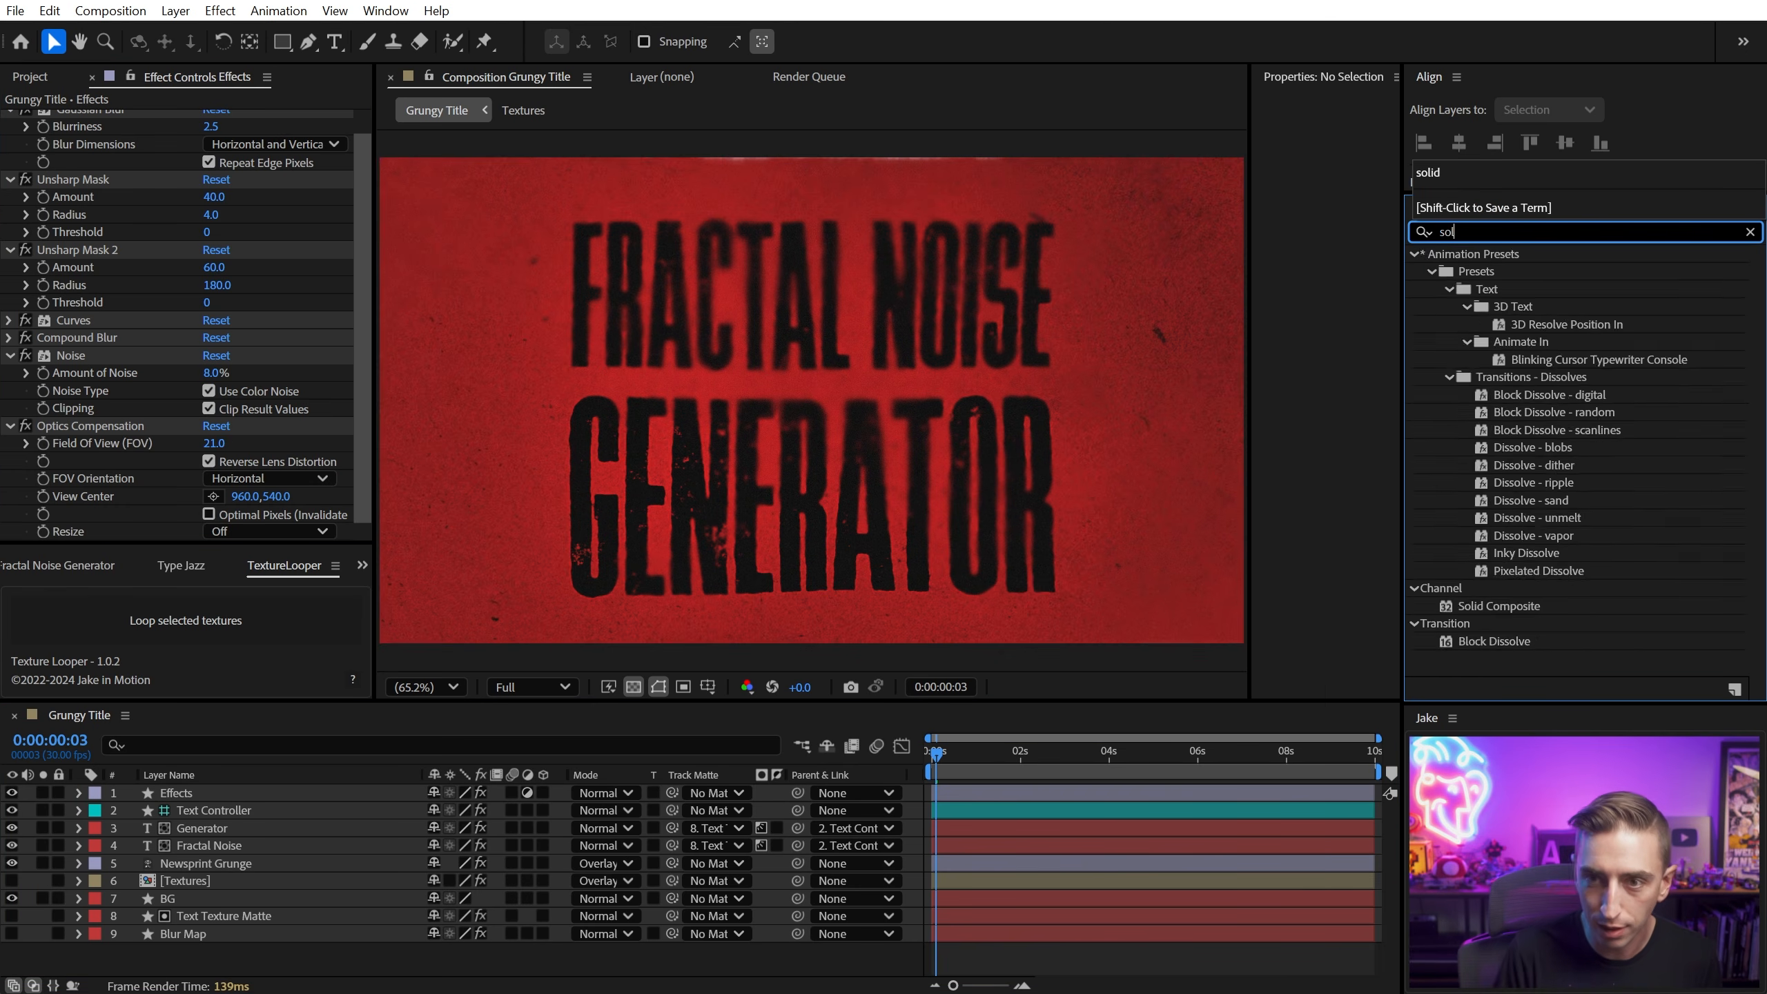
pyautogui.moveTo(1472, 281); pyautogui.dragTo(147, 480)
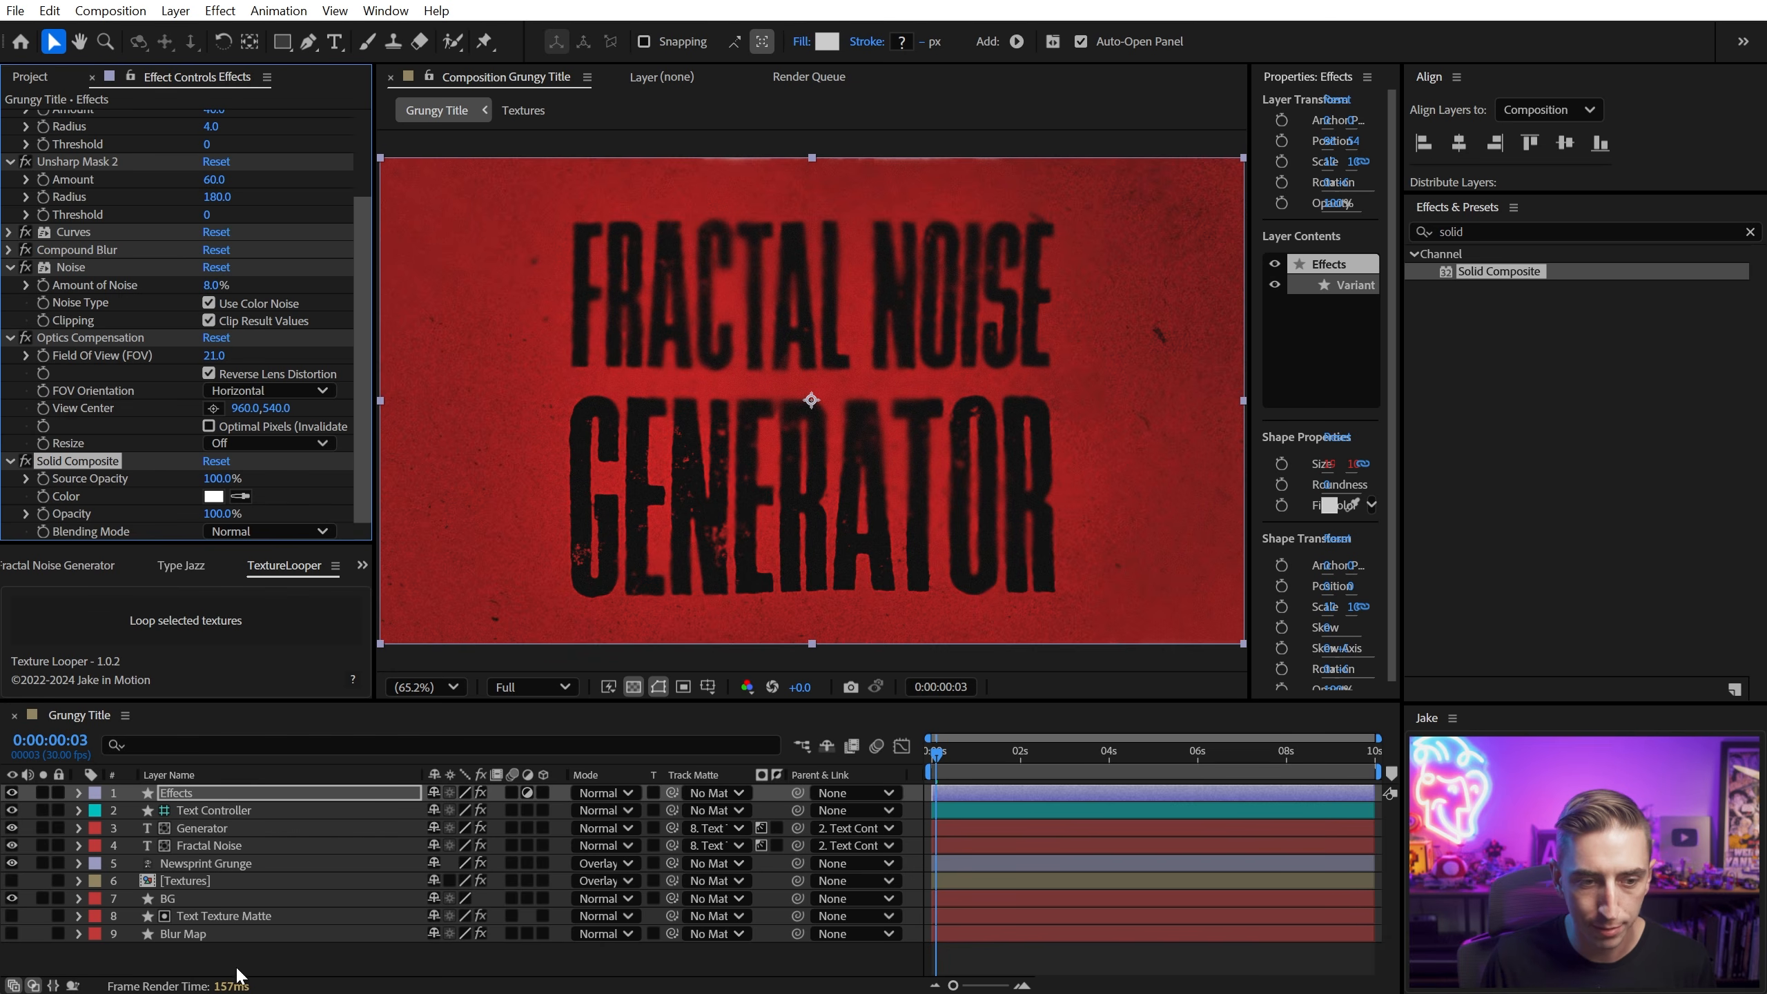
# Step: Copy the BG layer's fill colour, 7E1212, and apply it as the Solid Composite colour on the Effects layer
pyautogui.click(209, 933)
pyautogui.moveTo(1249, 409); pyautogui.dragTo(951, 411)
pyautogui.click(261, 900)
pyautogui.click(1178, 504)
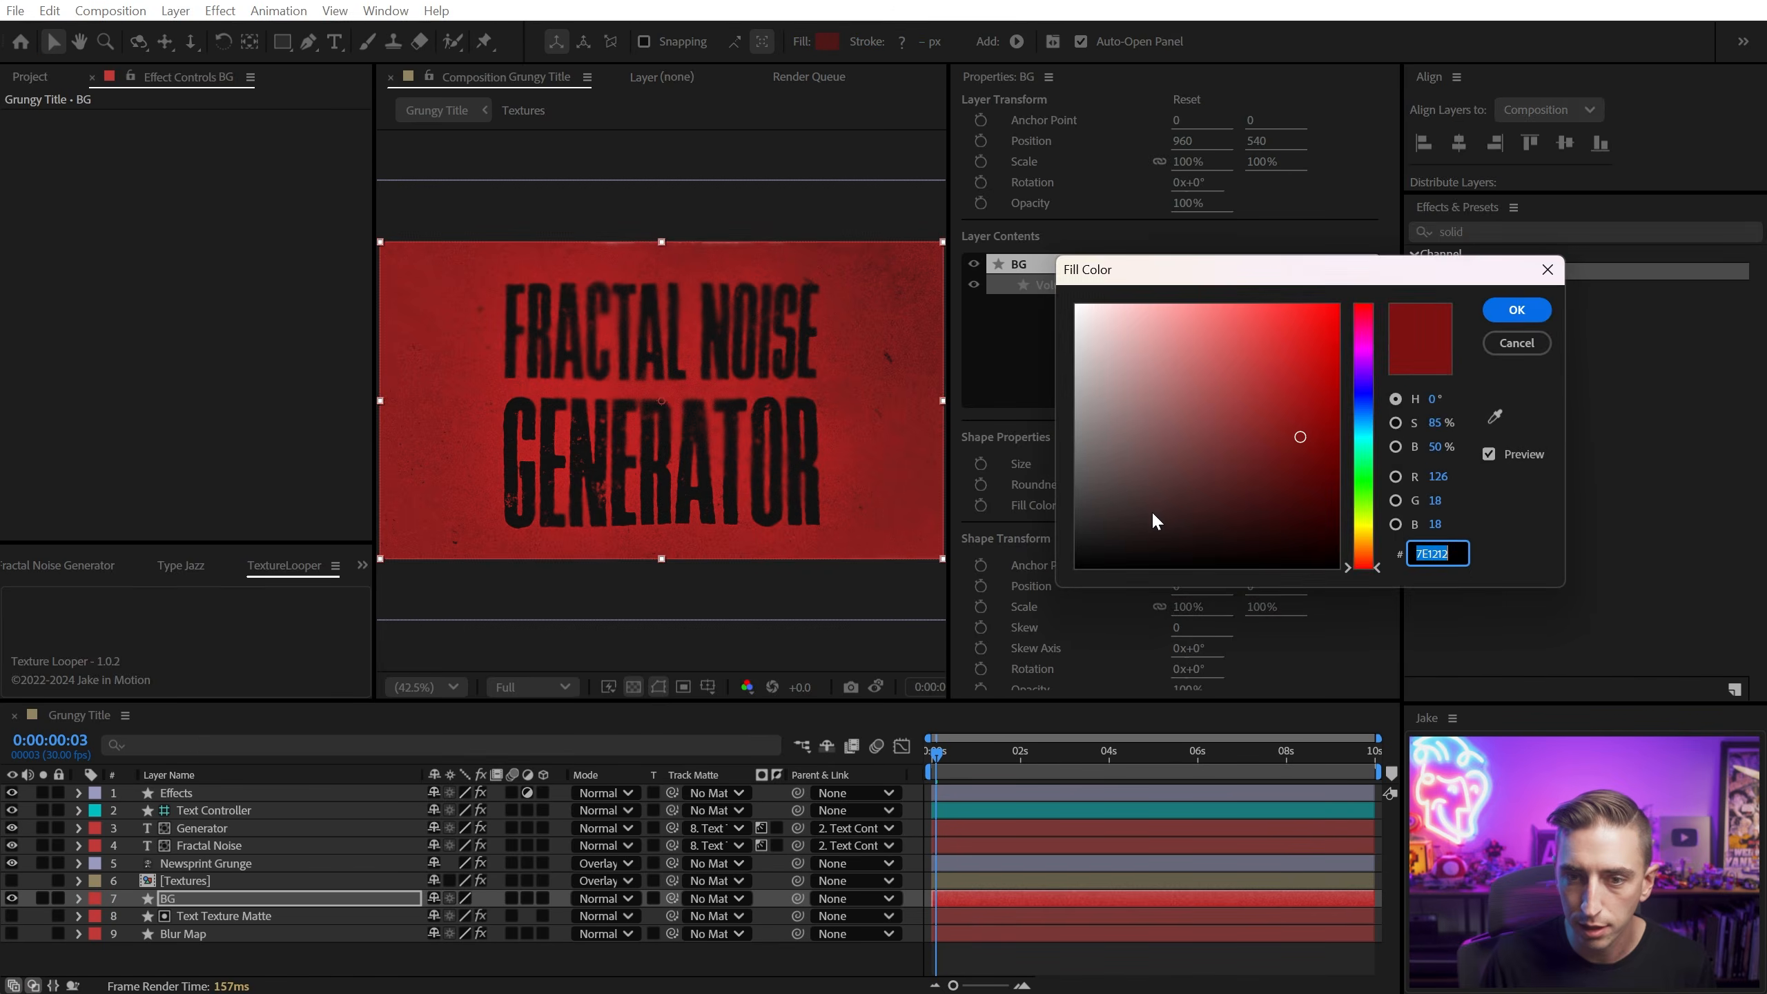
pyautogui.press('Escape')
pyautogui.click(216, 795)
pyautogui.scroll(-4, 126, 414)
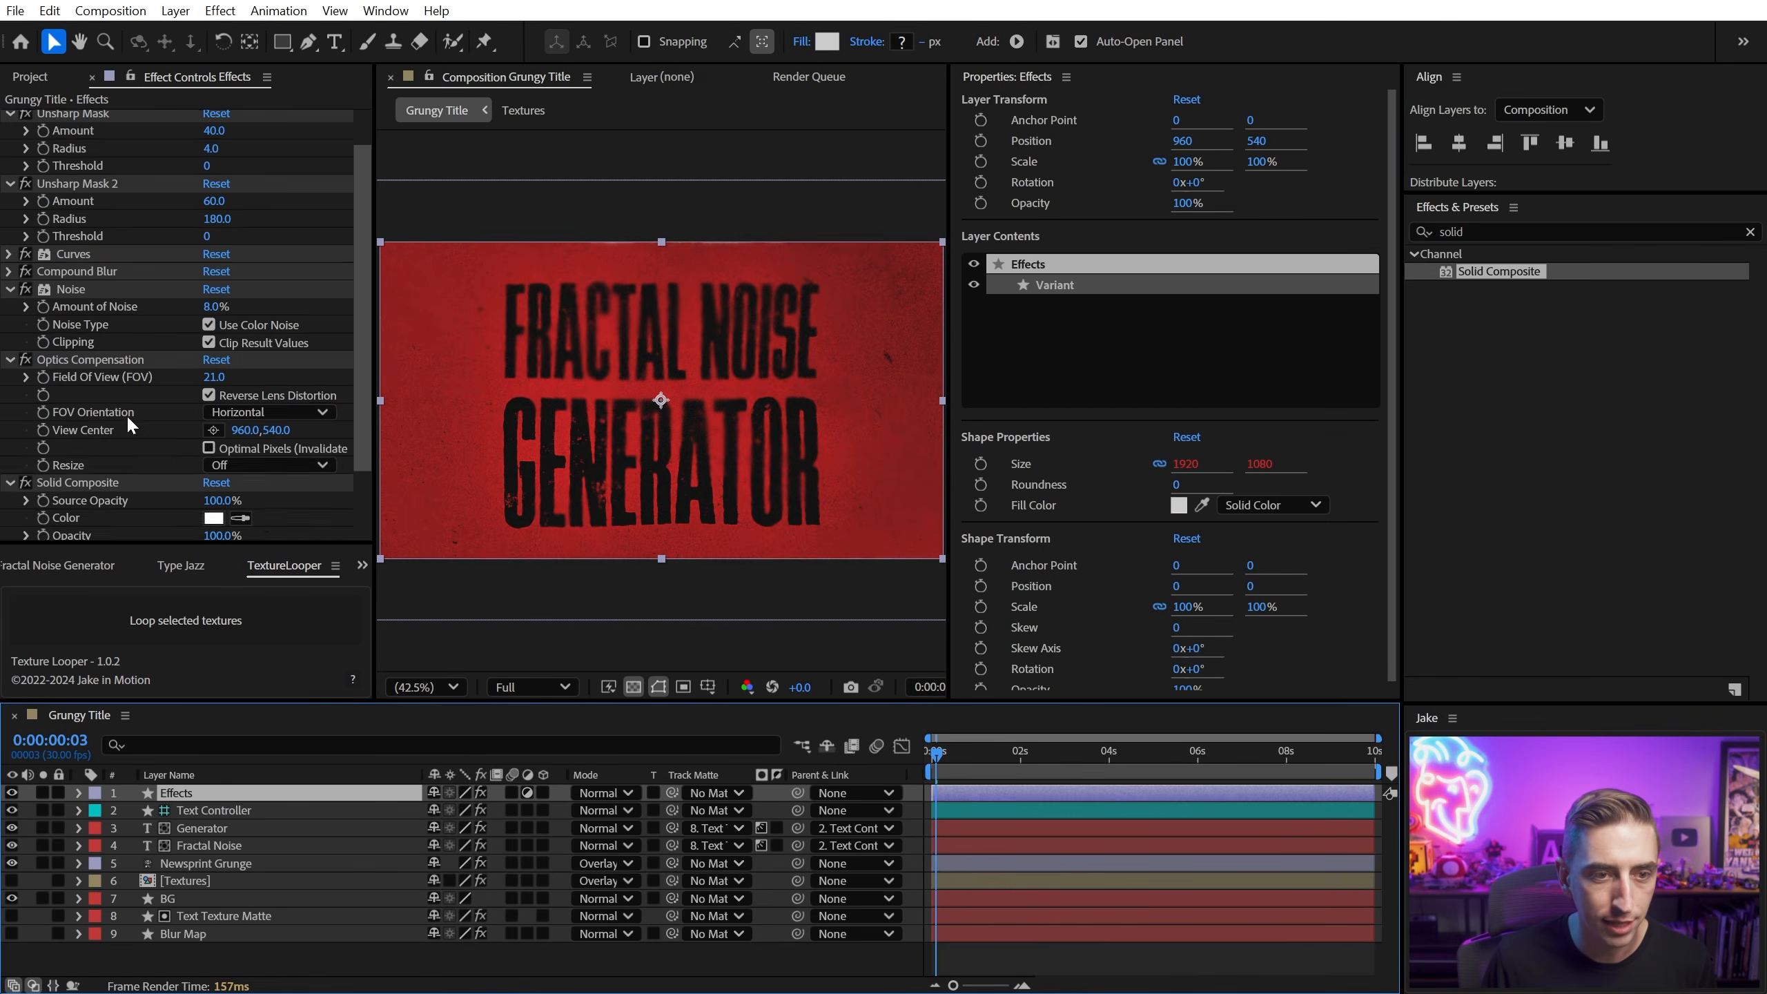
pyautogui.click(206, 496)
pyautogui.press('Return')
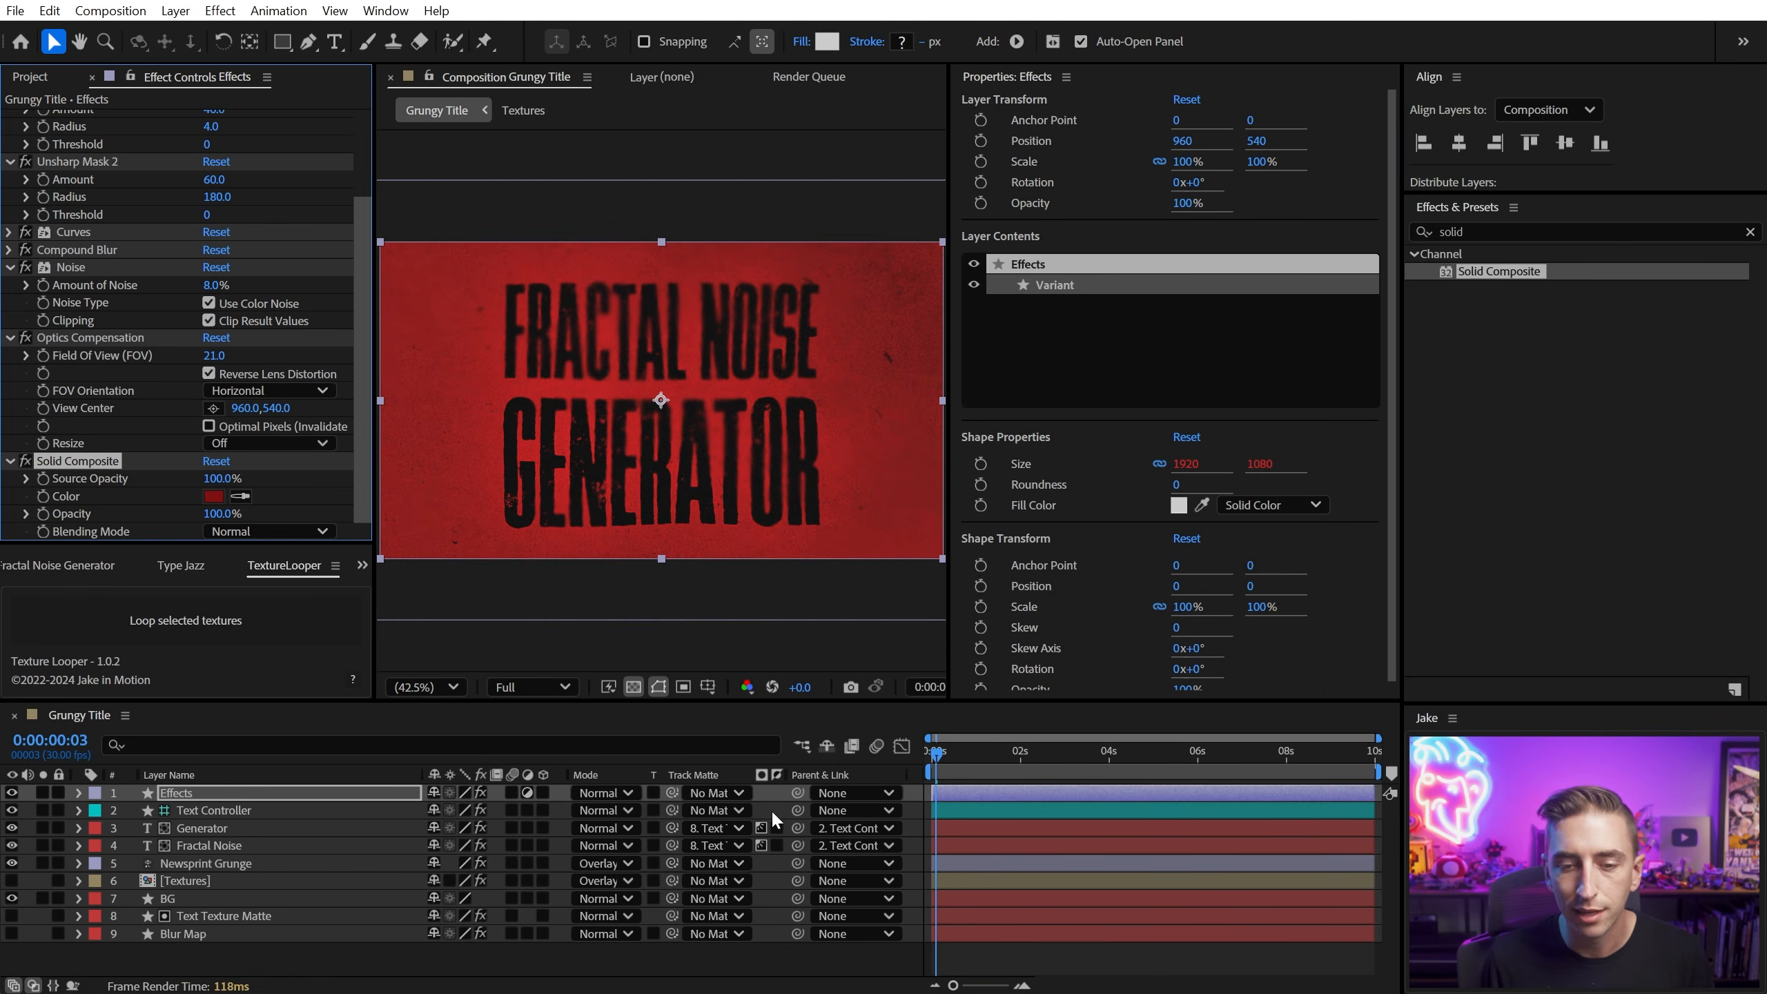
pyautogui.click(912, 812)
pyautogui.moveTo(949, 489); pyautogui.dragTo(1267, 481)
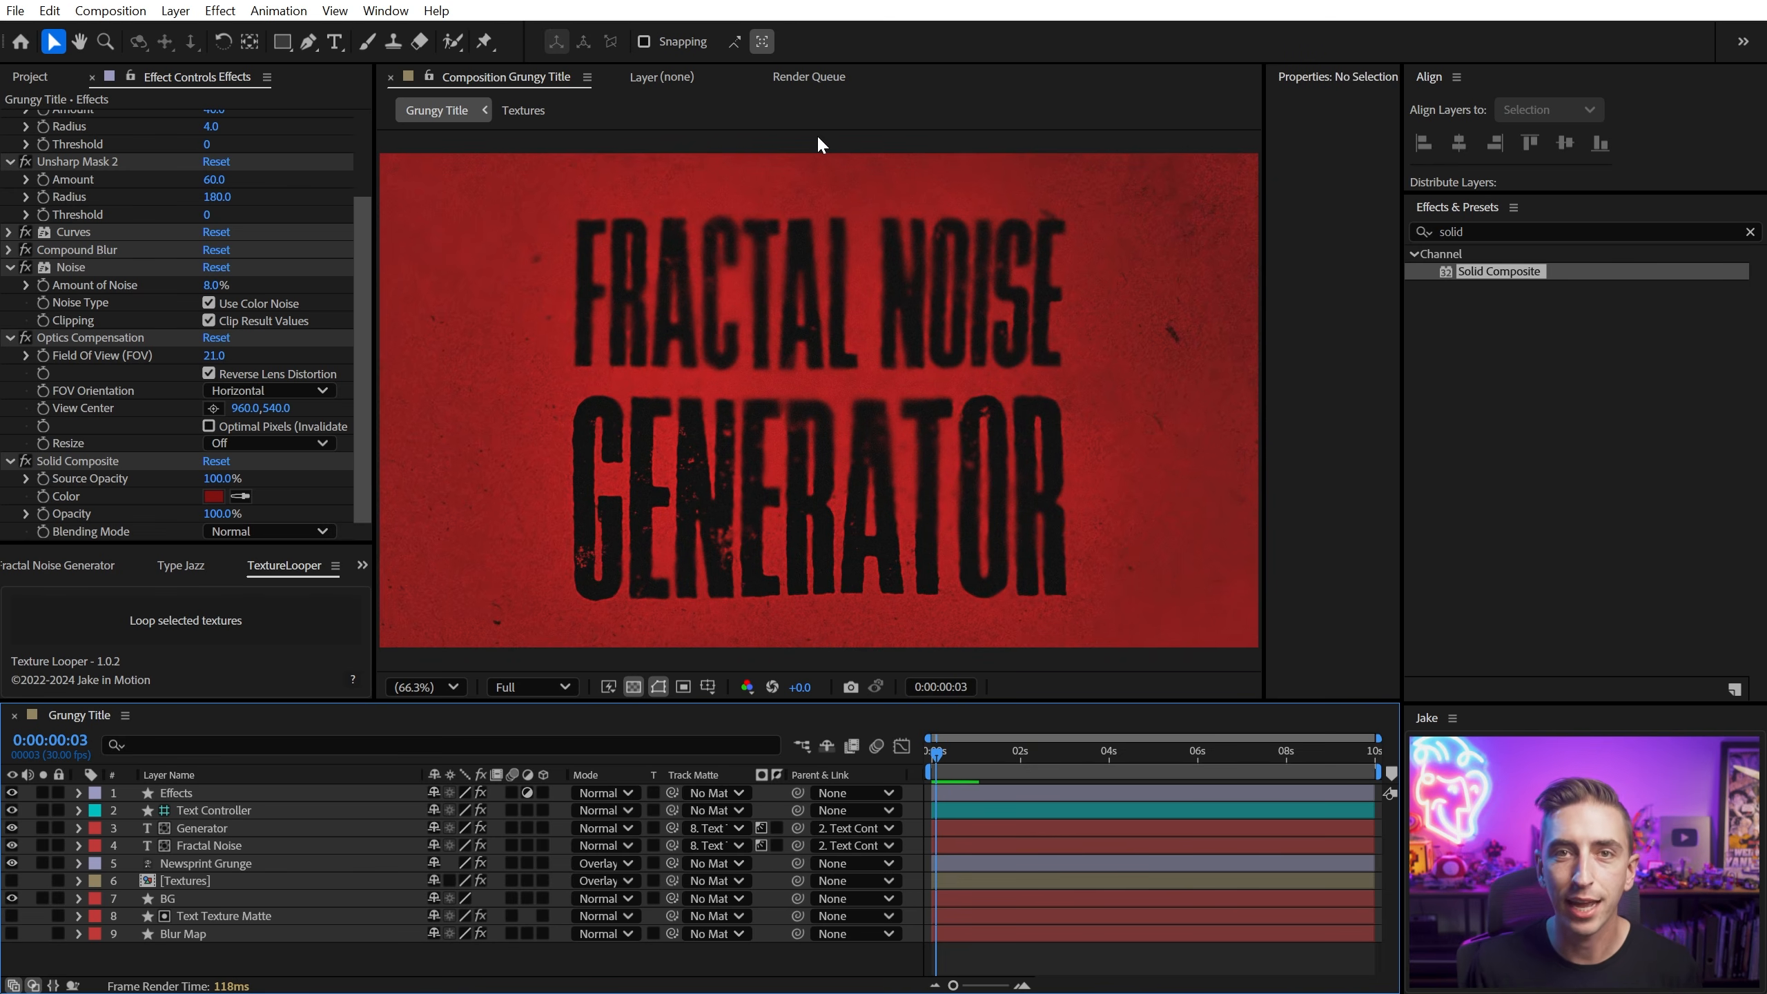
# Step: Create an adjustment layer above Effects, add Curves to it, and set its blending mode to Luminosity
pyautogui.press(',')
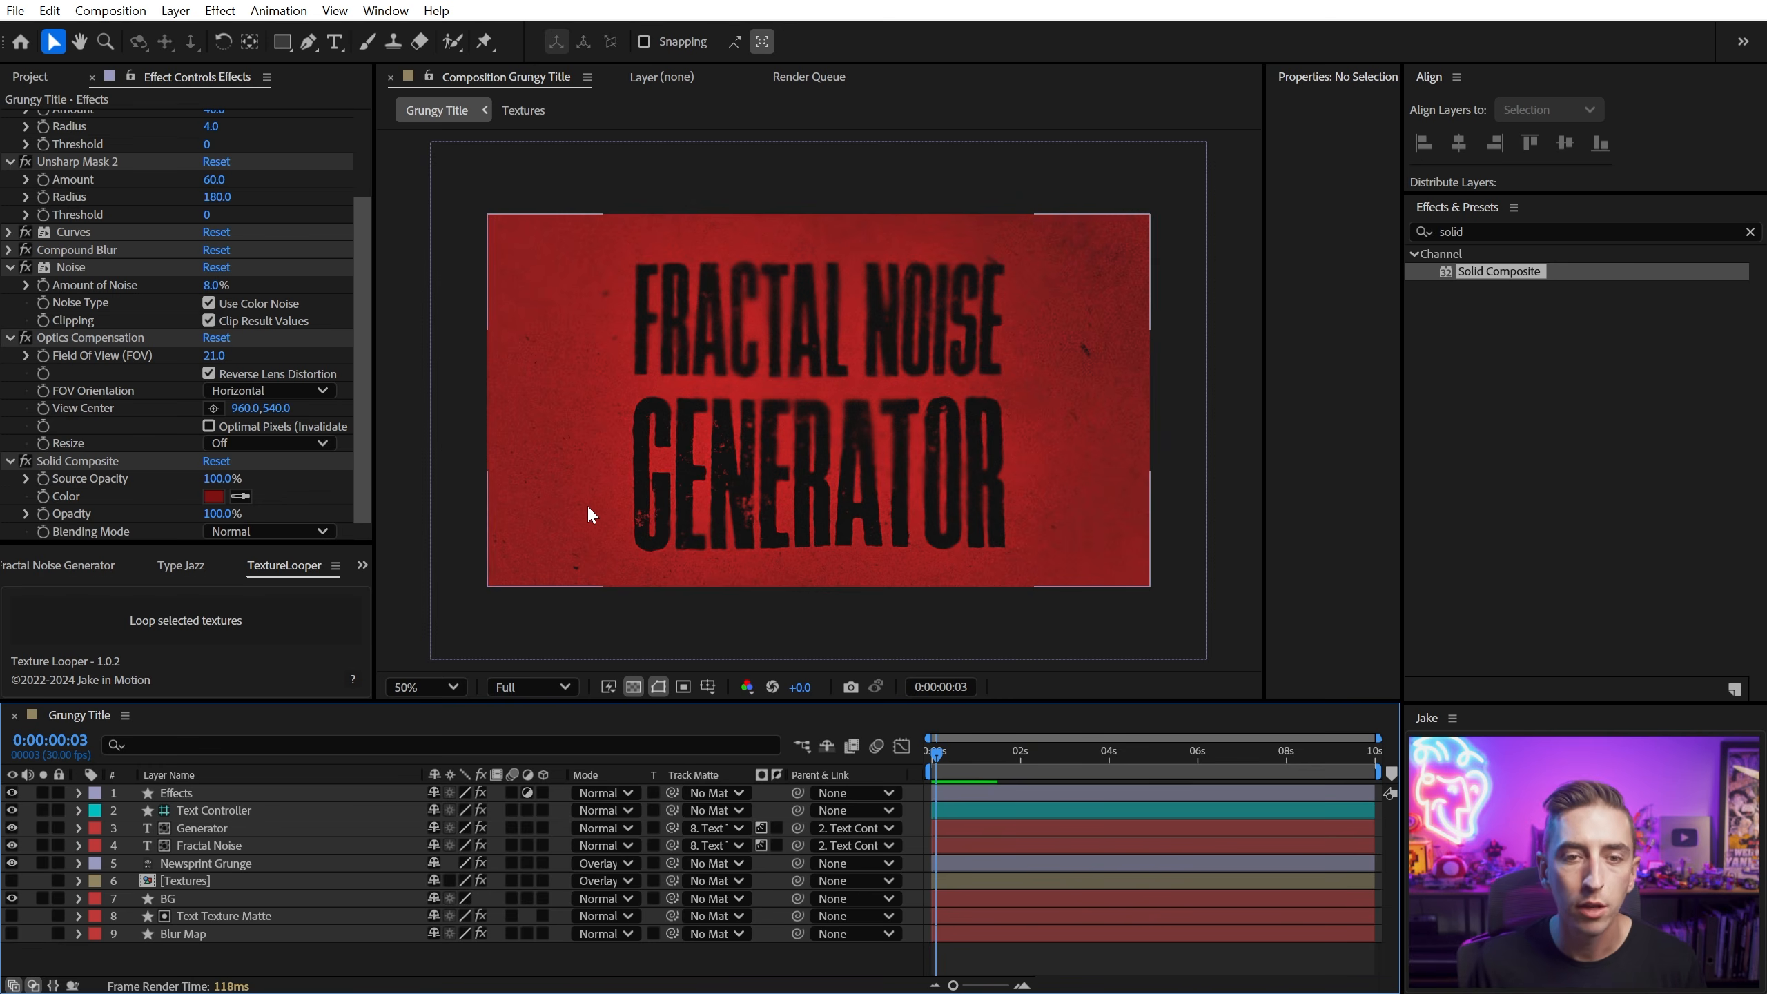
pyautogui.hotkey('ctrl', 'alt', 'y')
pyautogui.click(1454, 231)
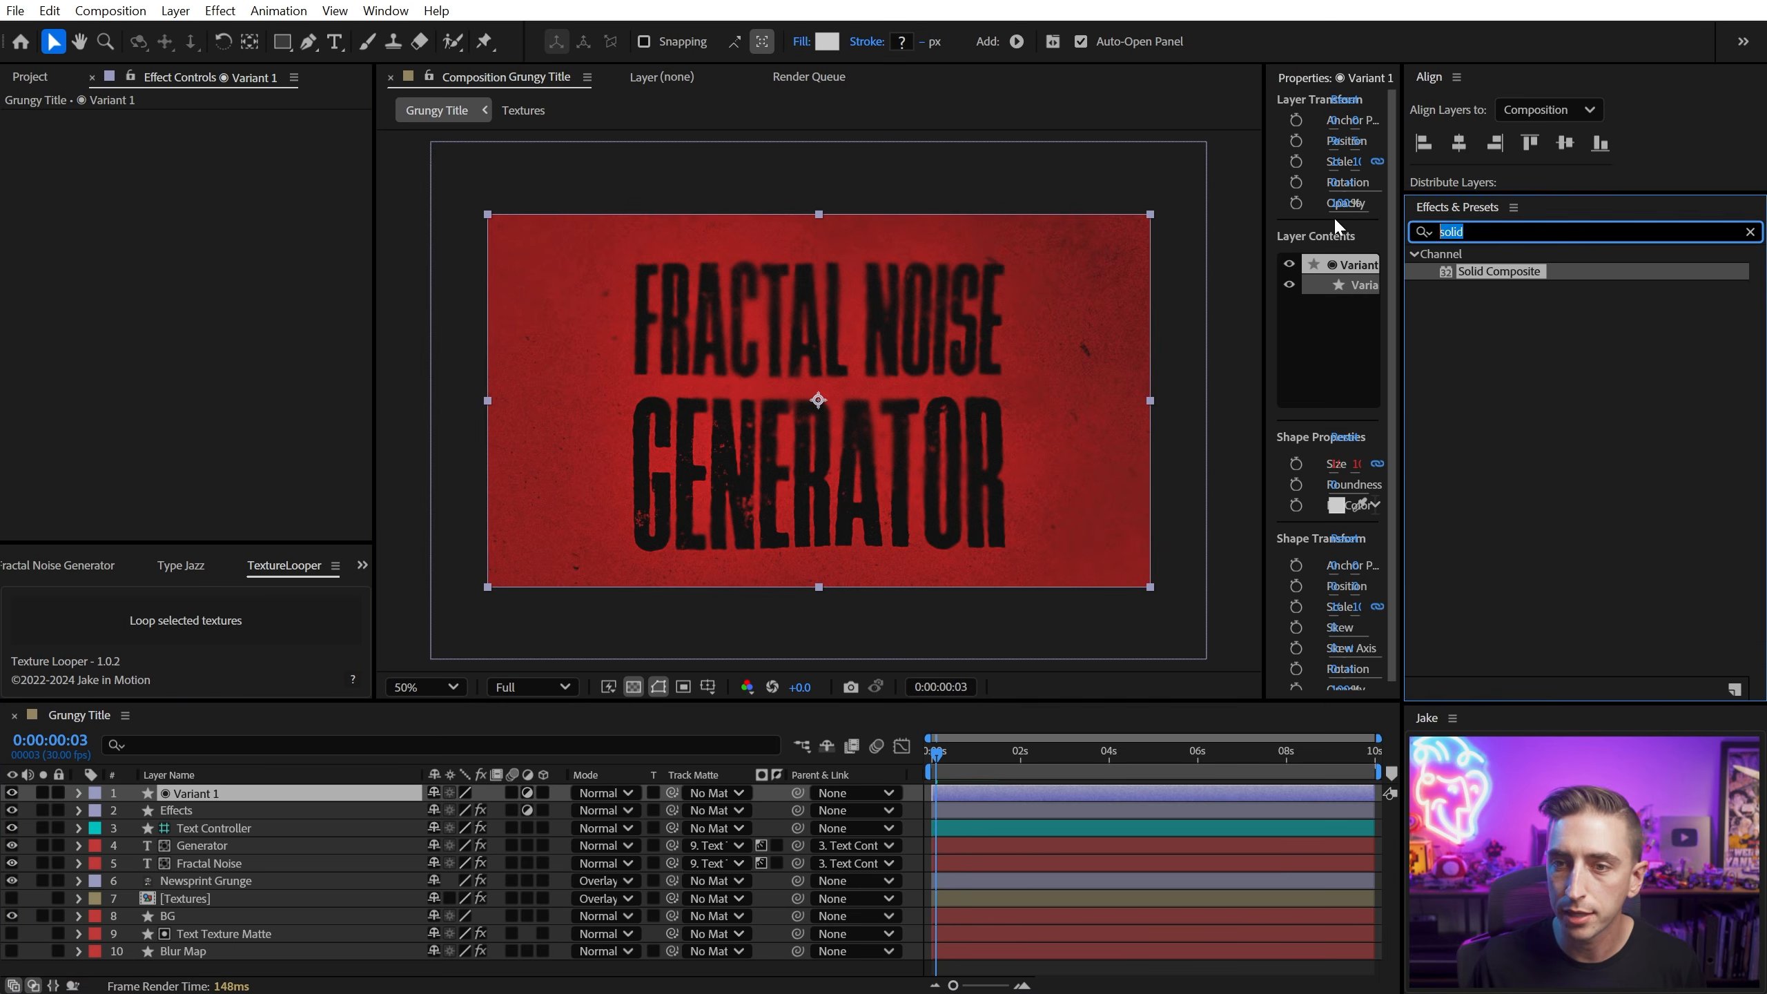
pyautogui.write('curves')
pyautogui.doubleClick(1494, 341)
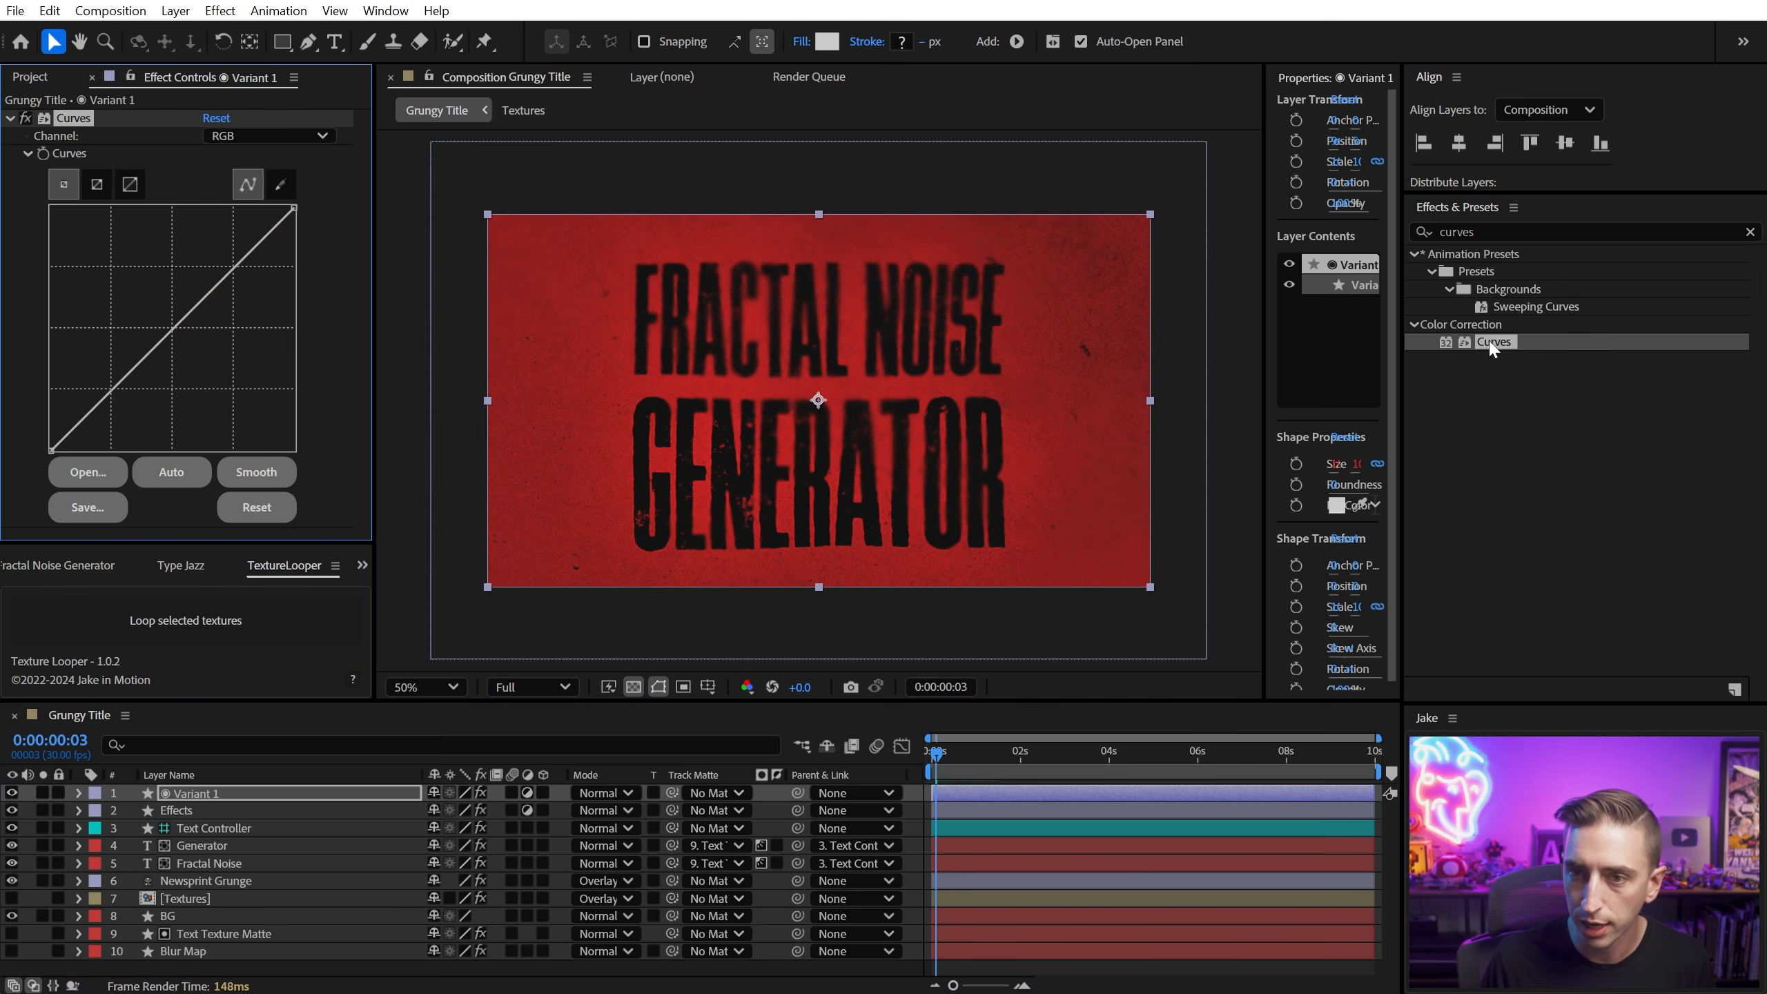
pyautogui.click(615, 795)
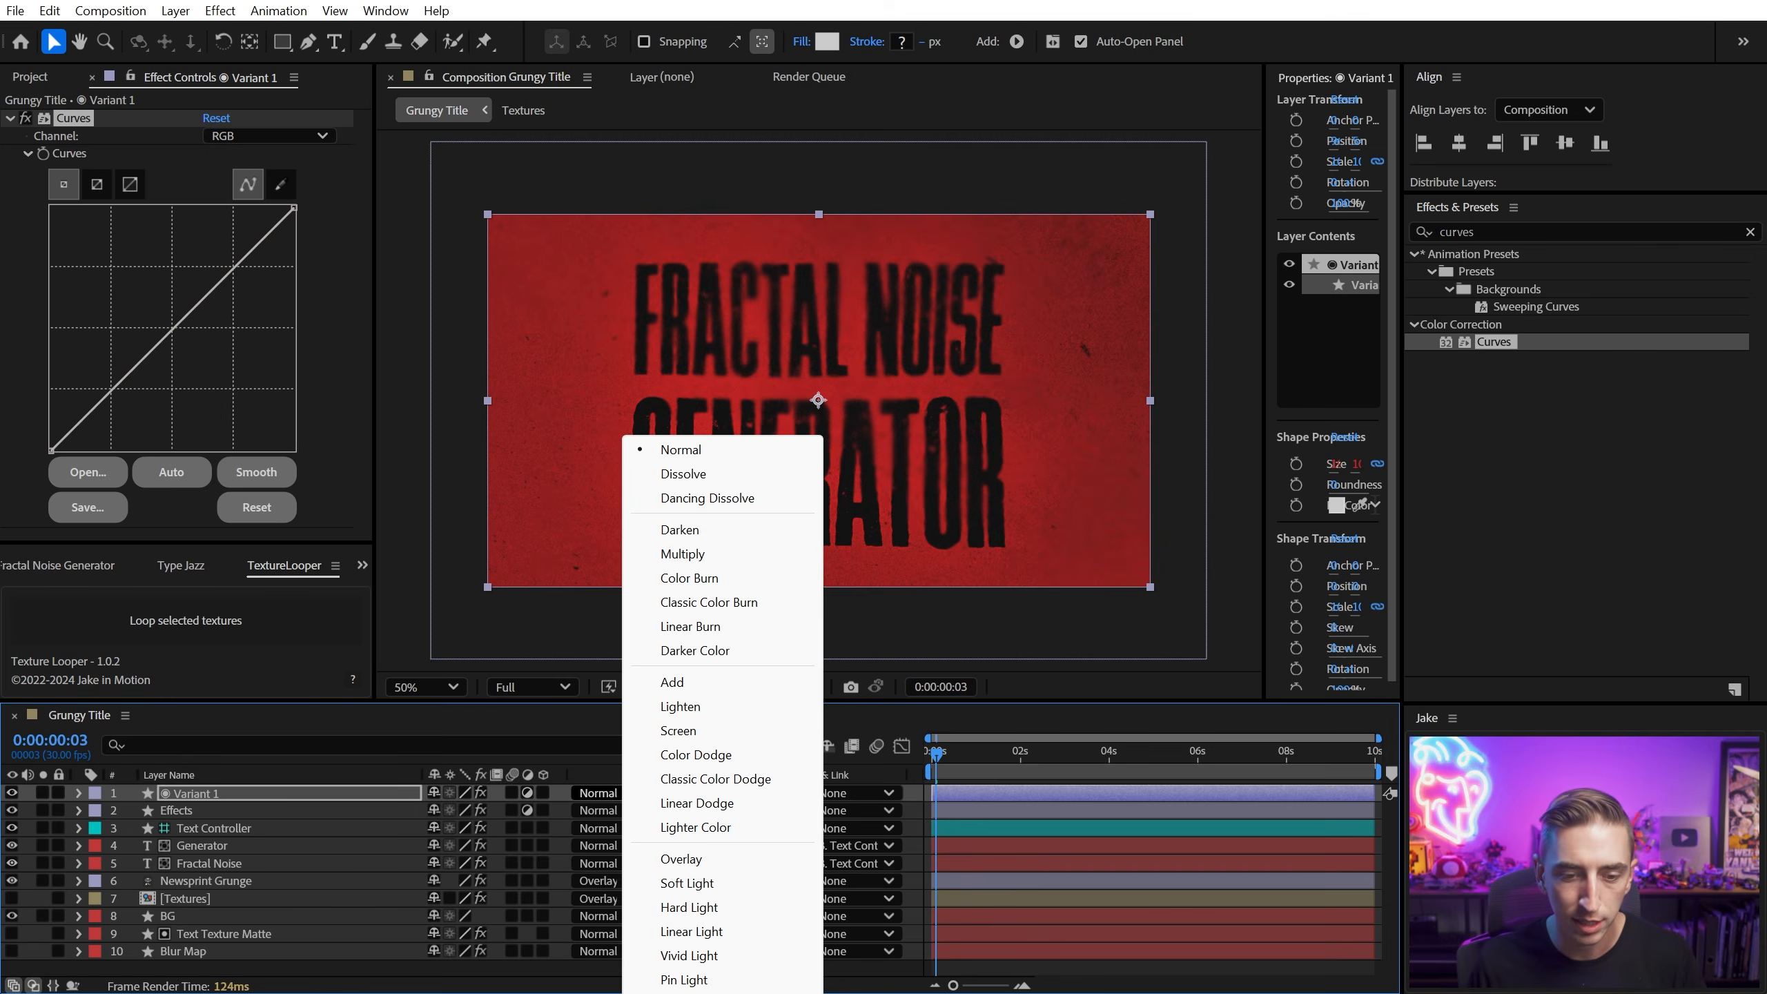
pyautogui.click(686, 992)
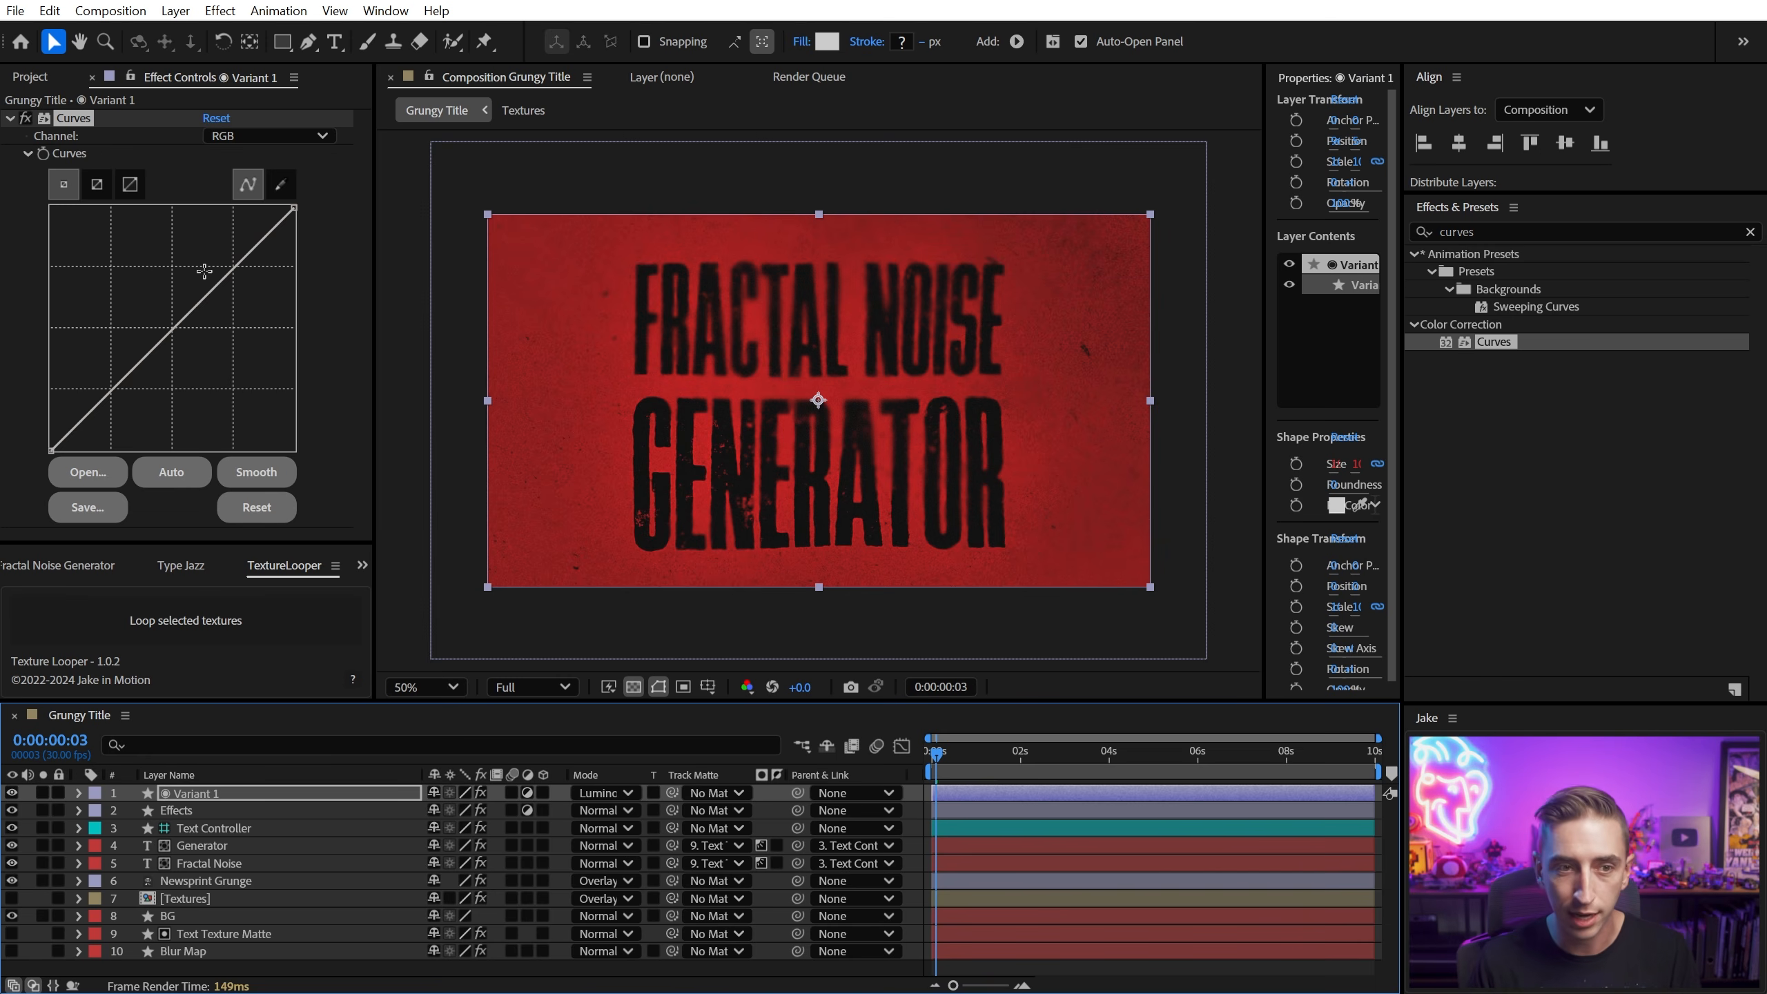
# Step: Try a steep S-shaped contrast curve on the adjustment layer, compare Normal and Luminosity blending, and reset Curves
pyautogui.moveTo(212, 286); pyautogui.dragTo(194, 256)
pyautogui.moveTo(138, 330); pyautogui.dragTo(151, 367)
pyautogui.moveTo(197, 255); pyautogui.dragTo(204, 274)
pyautogui.moveTo(155, 369); pyautogui.dragTo(165, 379)
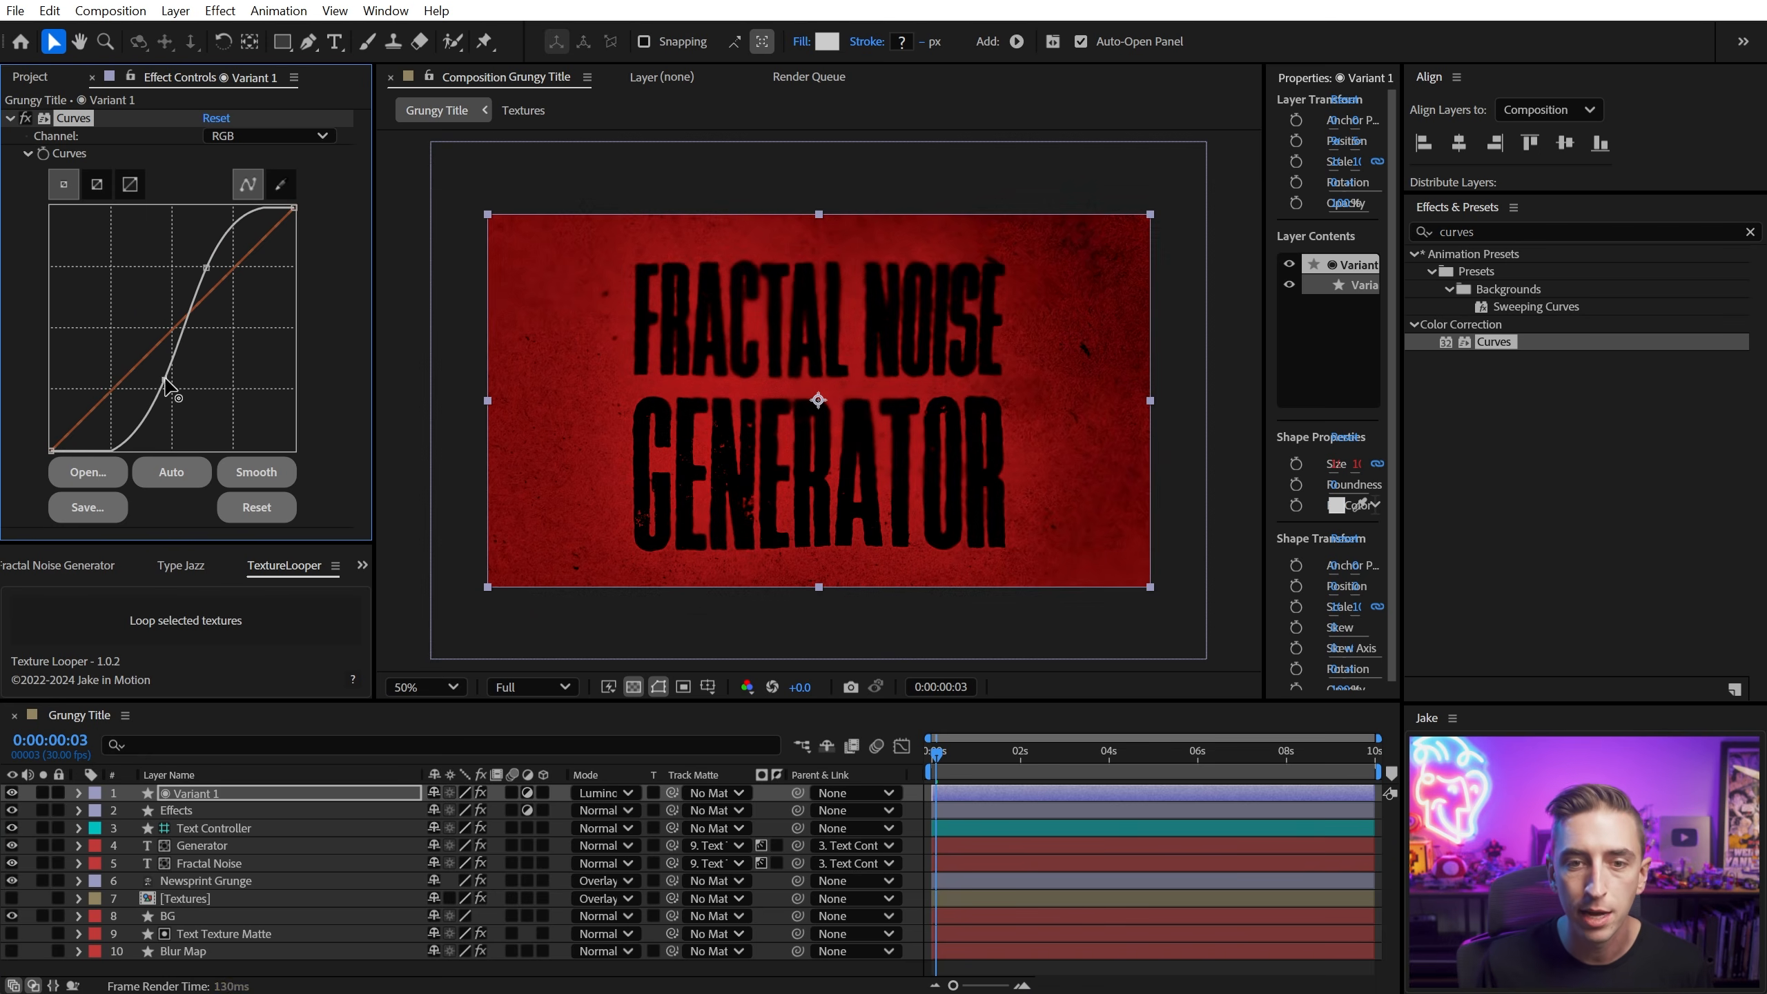
pyautogui.moveTo(204, 266); pyautogui.dragTo(200, 258)
pyautogui.click(608, 793)
pyautogui.click(758, 451)
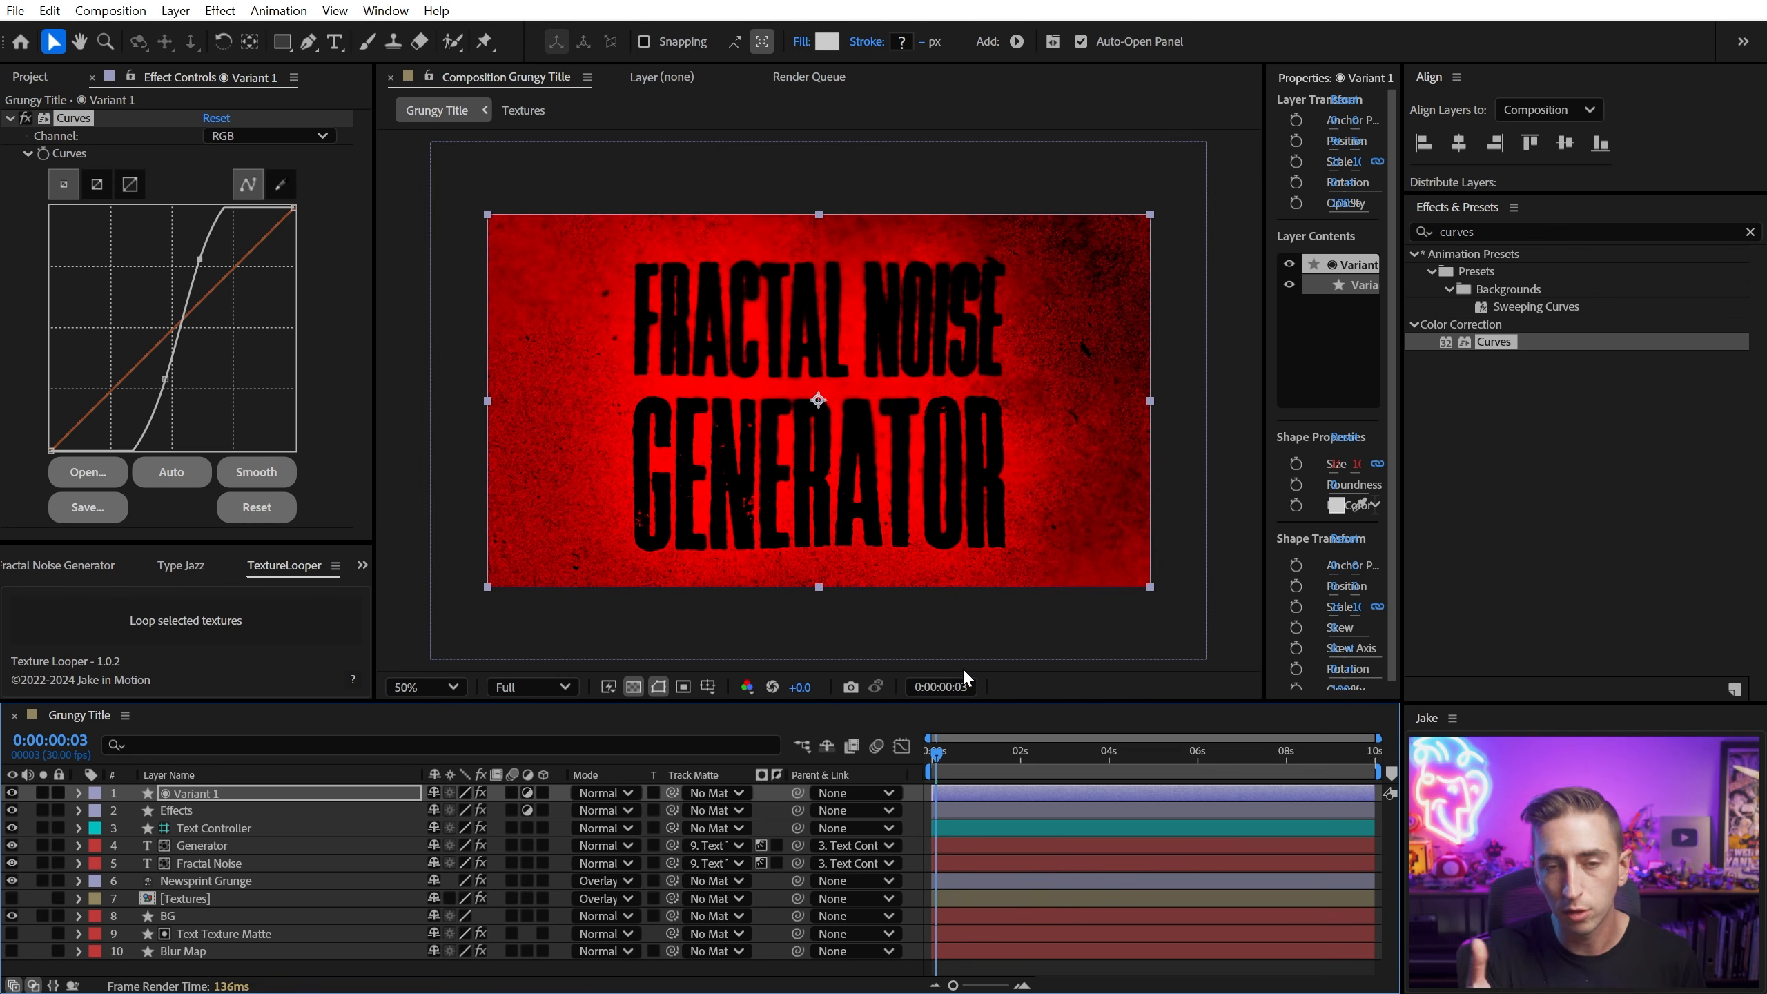
pyautogui.hotkey('ctrl', 'z')
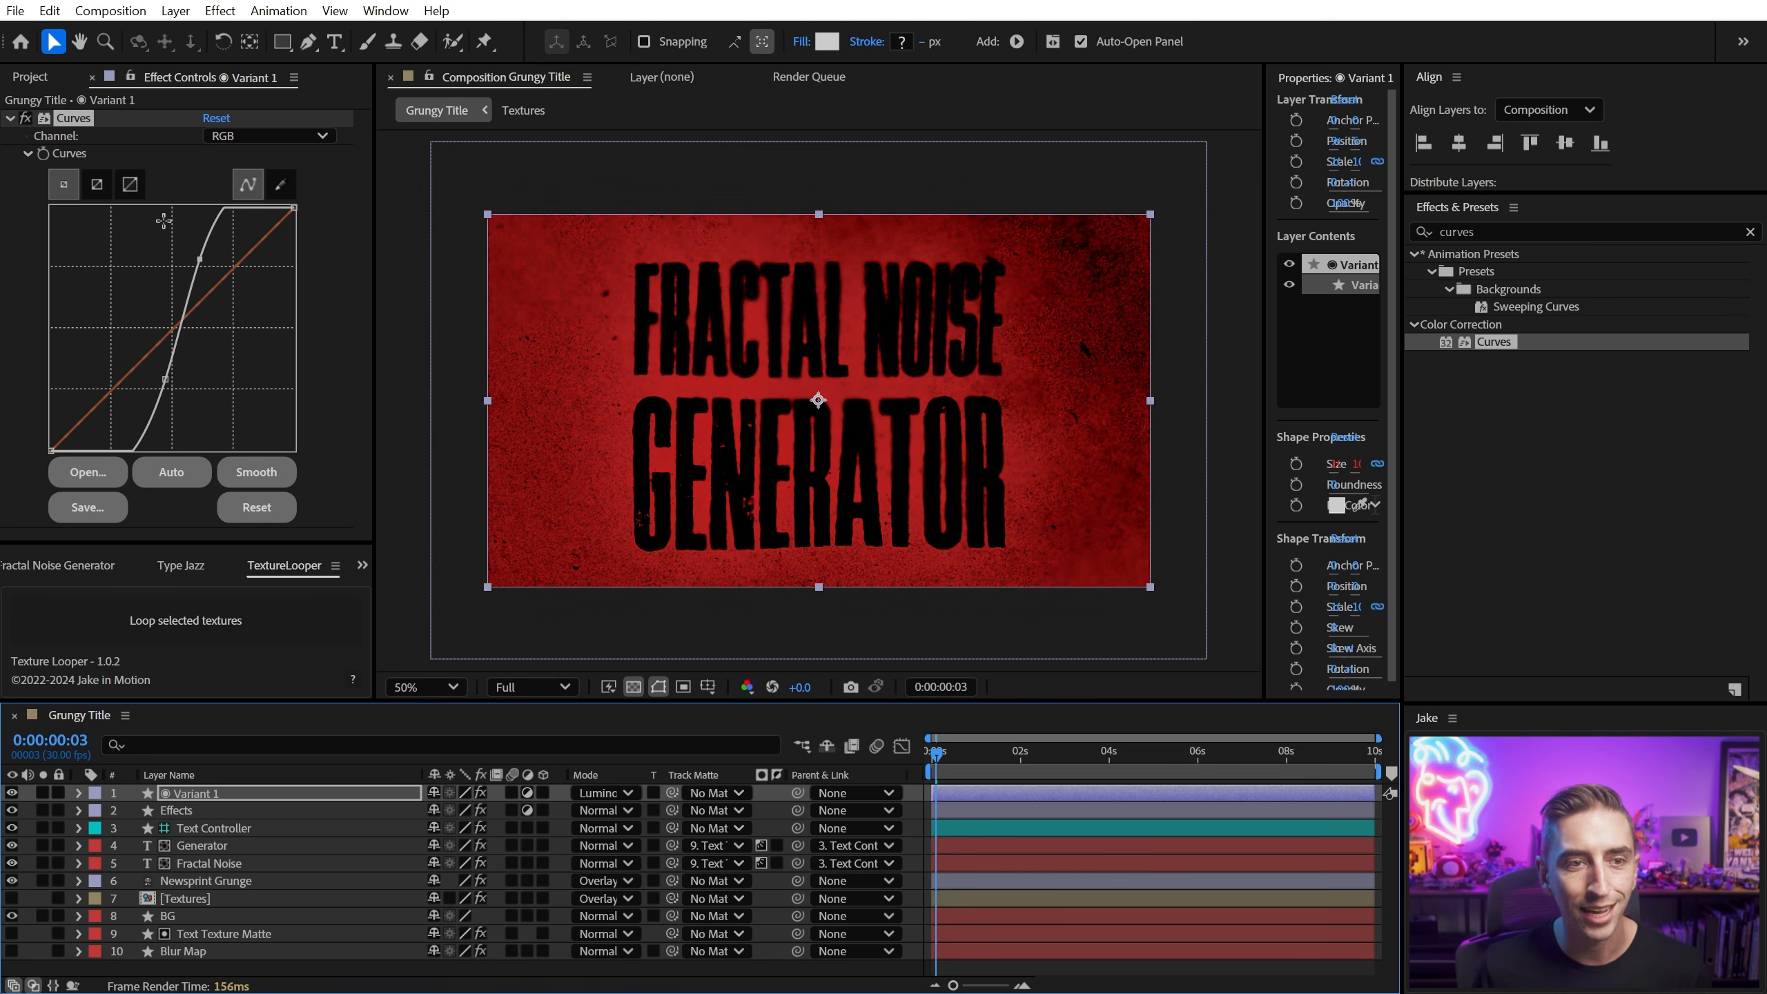
pyautogui.click(215, 118)
# Step: Pull the middle of the RGB curve down to darken the image and rename the adjustment layer Vignette
pyautogui.moveTo(164, 337); pyautogui.dragTo(201, 360)
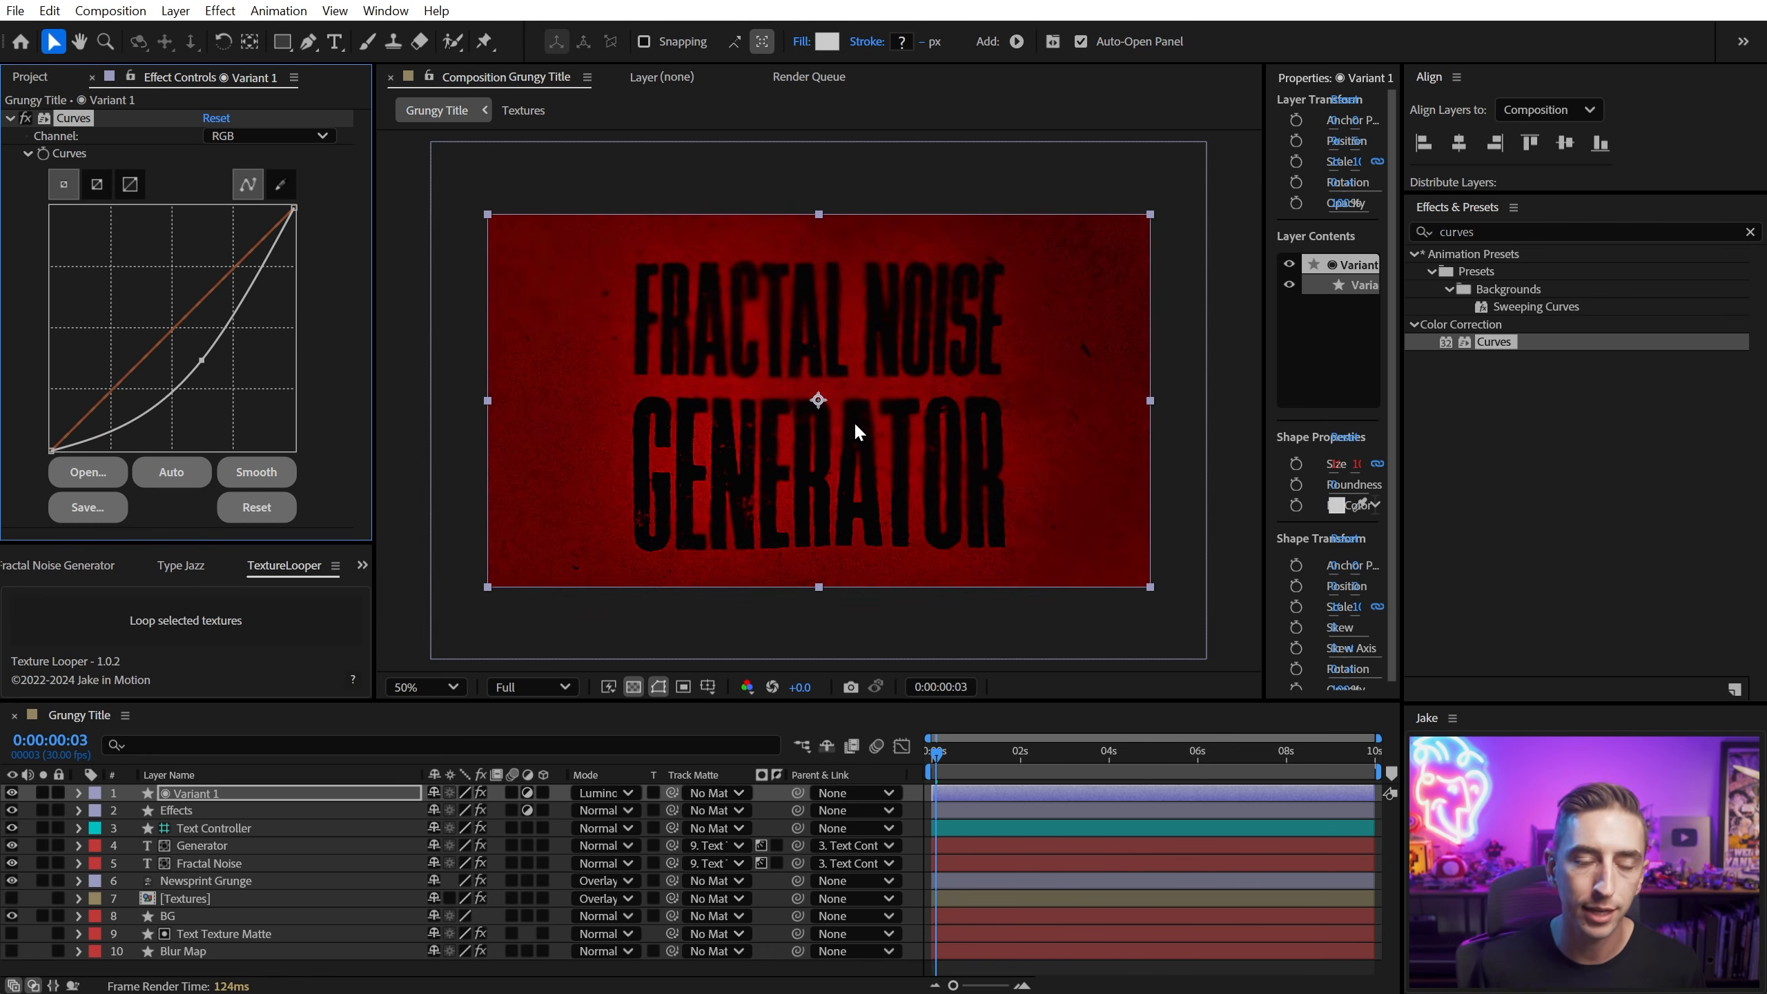
pyautogui.click(213, 795)
pyautogui.press('Return')
pyautogui.write('Vig')
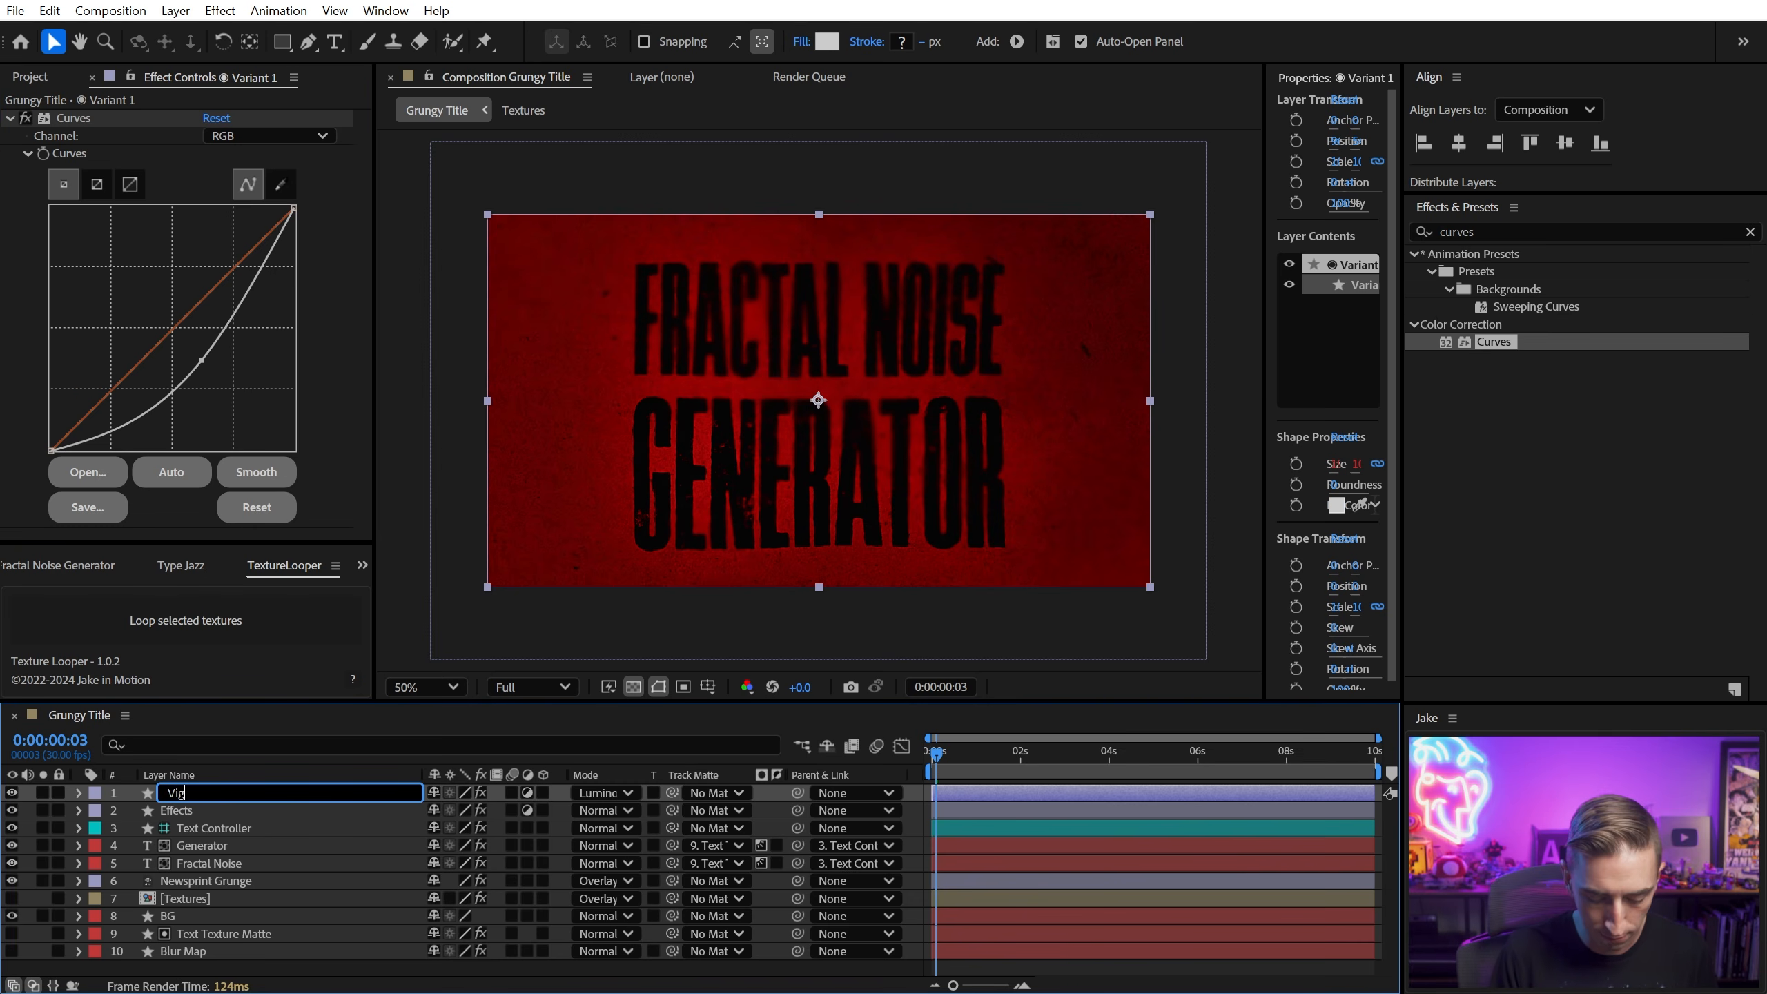
pyautogui.write('nette')
pyautogui.press('Return')
# Step: Draw a closed, rounded mask around the title on the Vignette layer with the Pen tool, close to the frame edges
pyautogui.press('g')
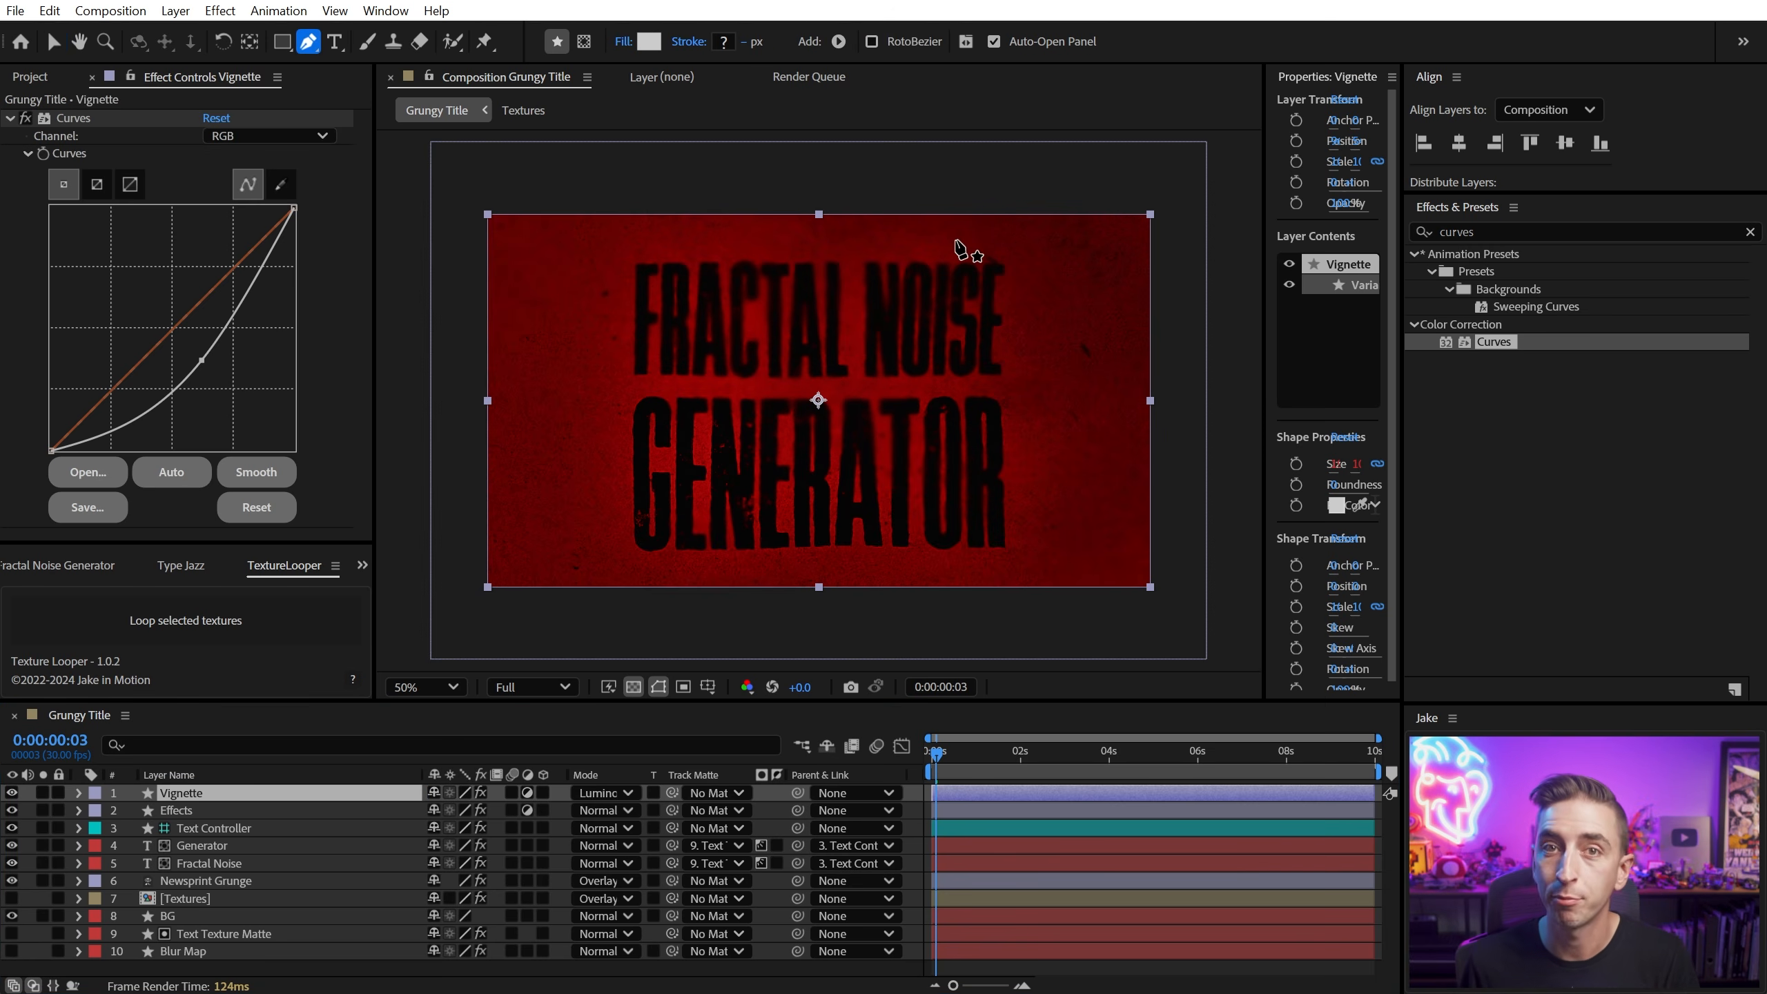
pyautogui.click(586, 43)
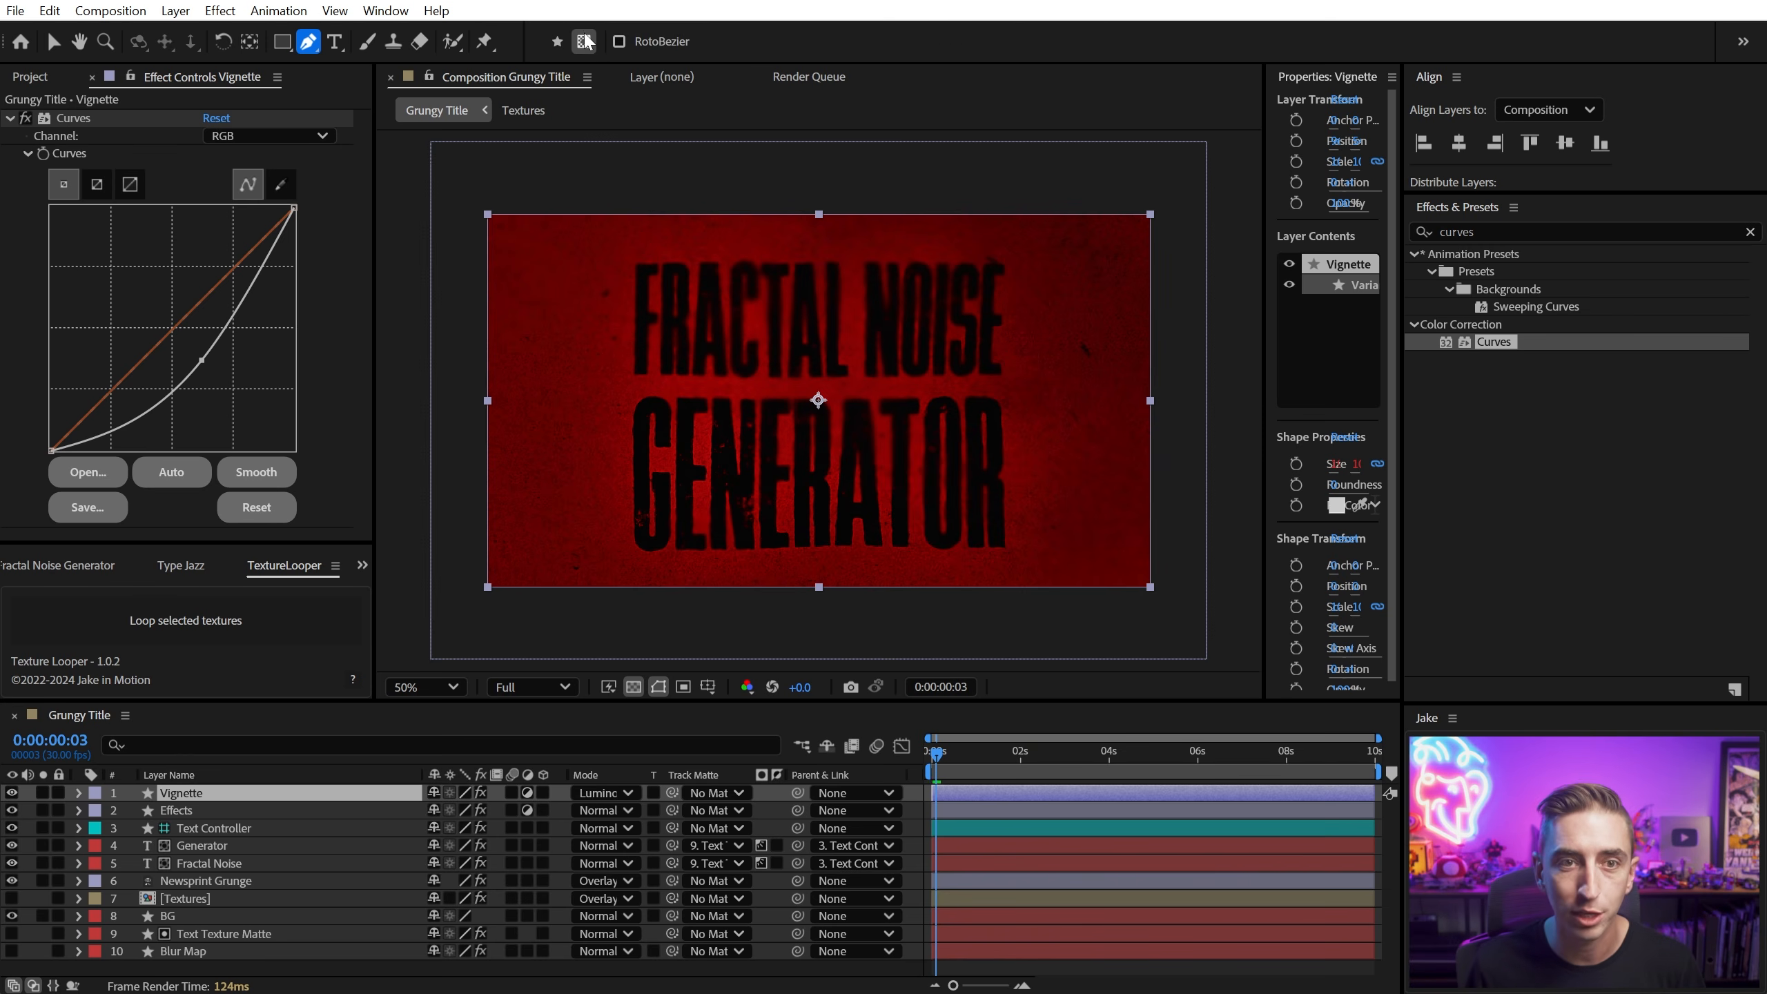
pyautogui.moveTo(473, 322); pyautogui.dragTo(512, 246)
pyautogui.moveTo(770, 232); pyautogui.dragTo(988, 252)
pyautogui.moveTo(1111, 256); pyautogui.dragTo(1171, 304)
pyautogui.moveTo(1115, 534); pyautogui.dragTo(1067, 580)
pyautogui.moveTo(828, 616); pyautogui.dragTo(948, 641)
pyautogui.moveTo(518, 531); pyautogui.dragTo(501, 460)
pyautogui.click(474, 322)
# Step: Set the Vignette mask's feather to 649 pixels and its mode to Subtract
pyautogui.press('f')
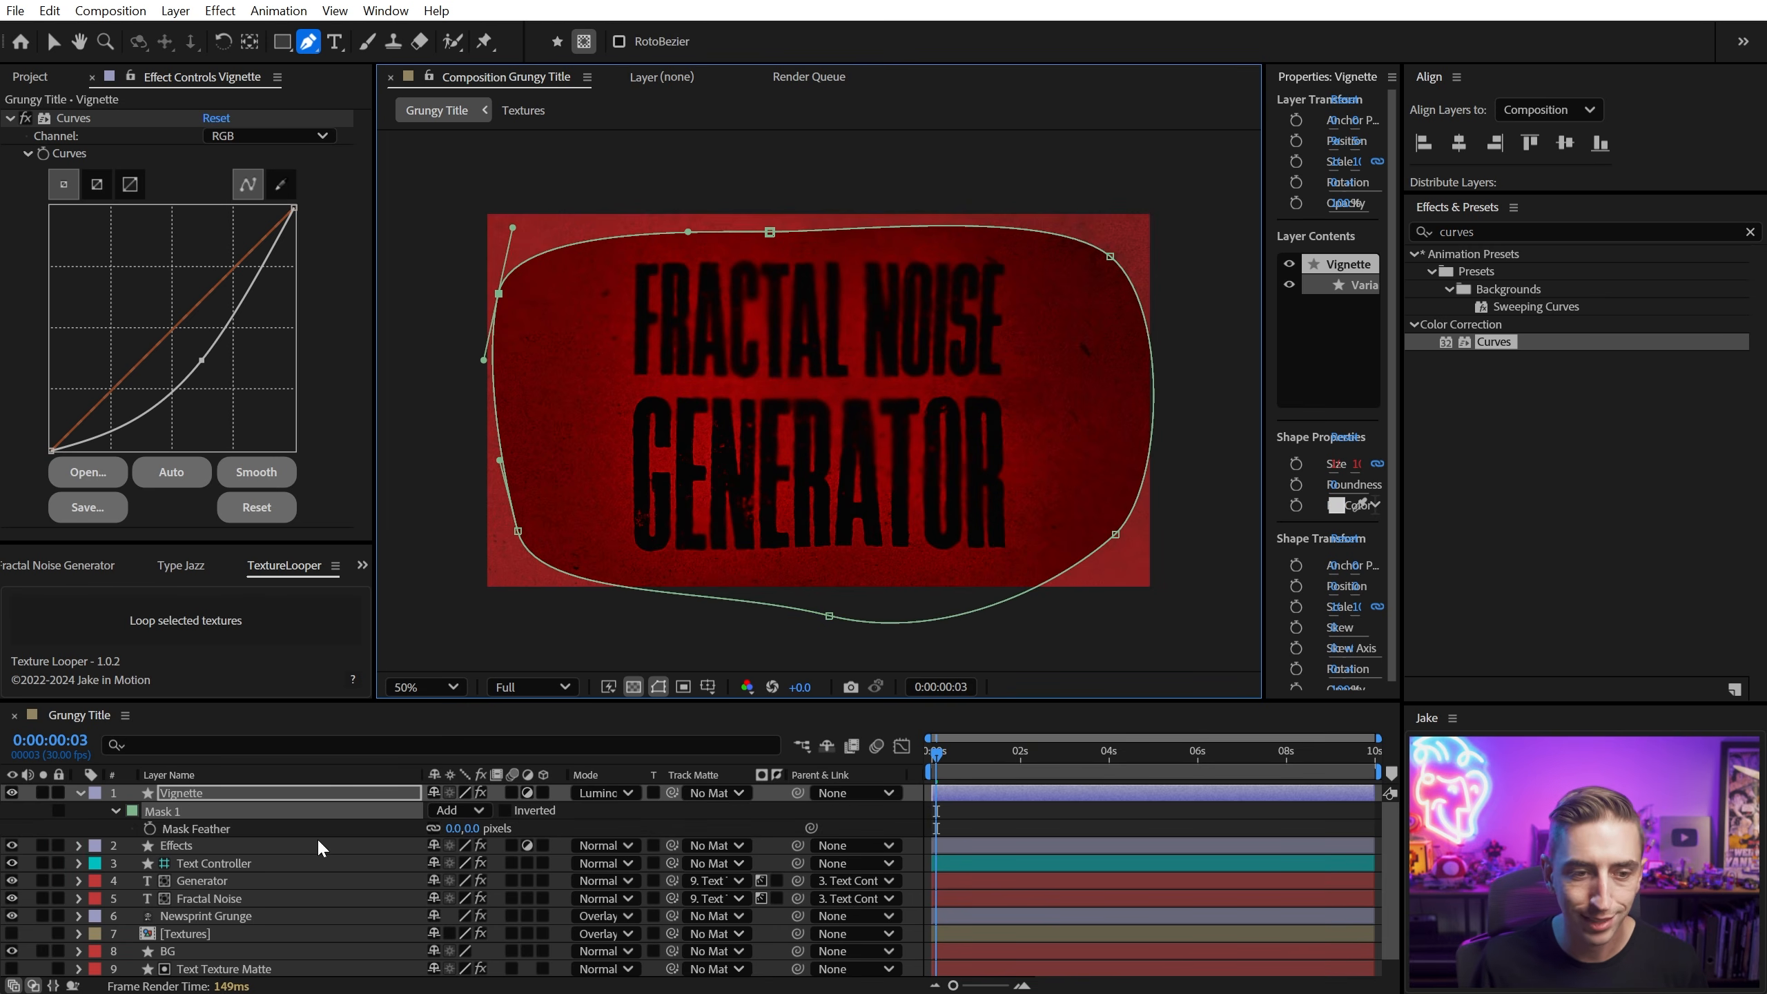
pyautogui.moveTo(453, 838); pyautogui.dragTo(1090, 800)
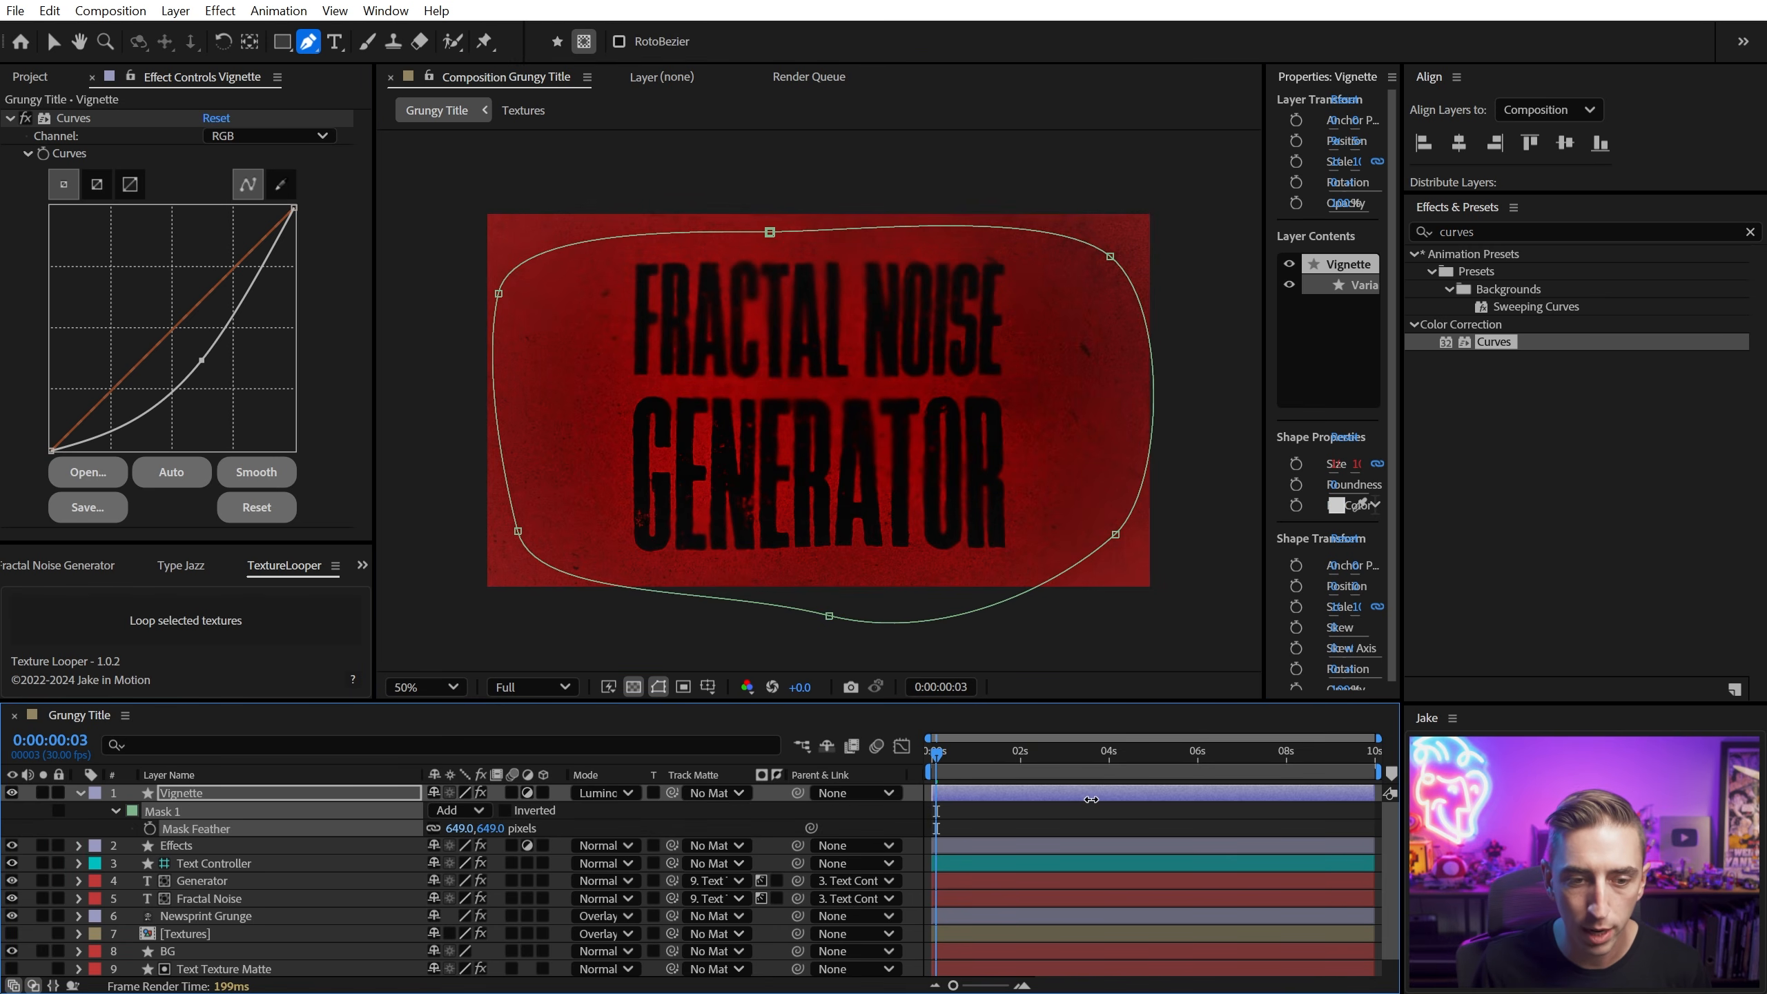
pyautogui.click(459, 810)
pyautogui.click(489, 883)
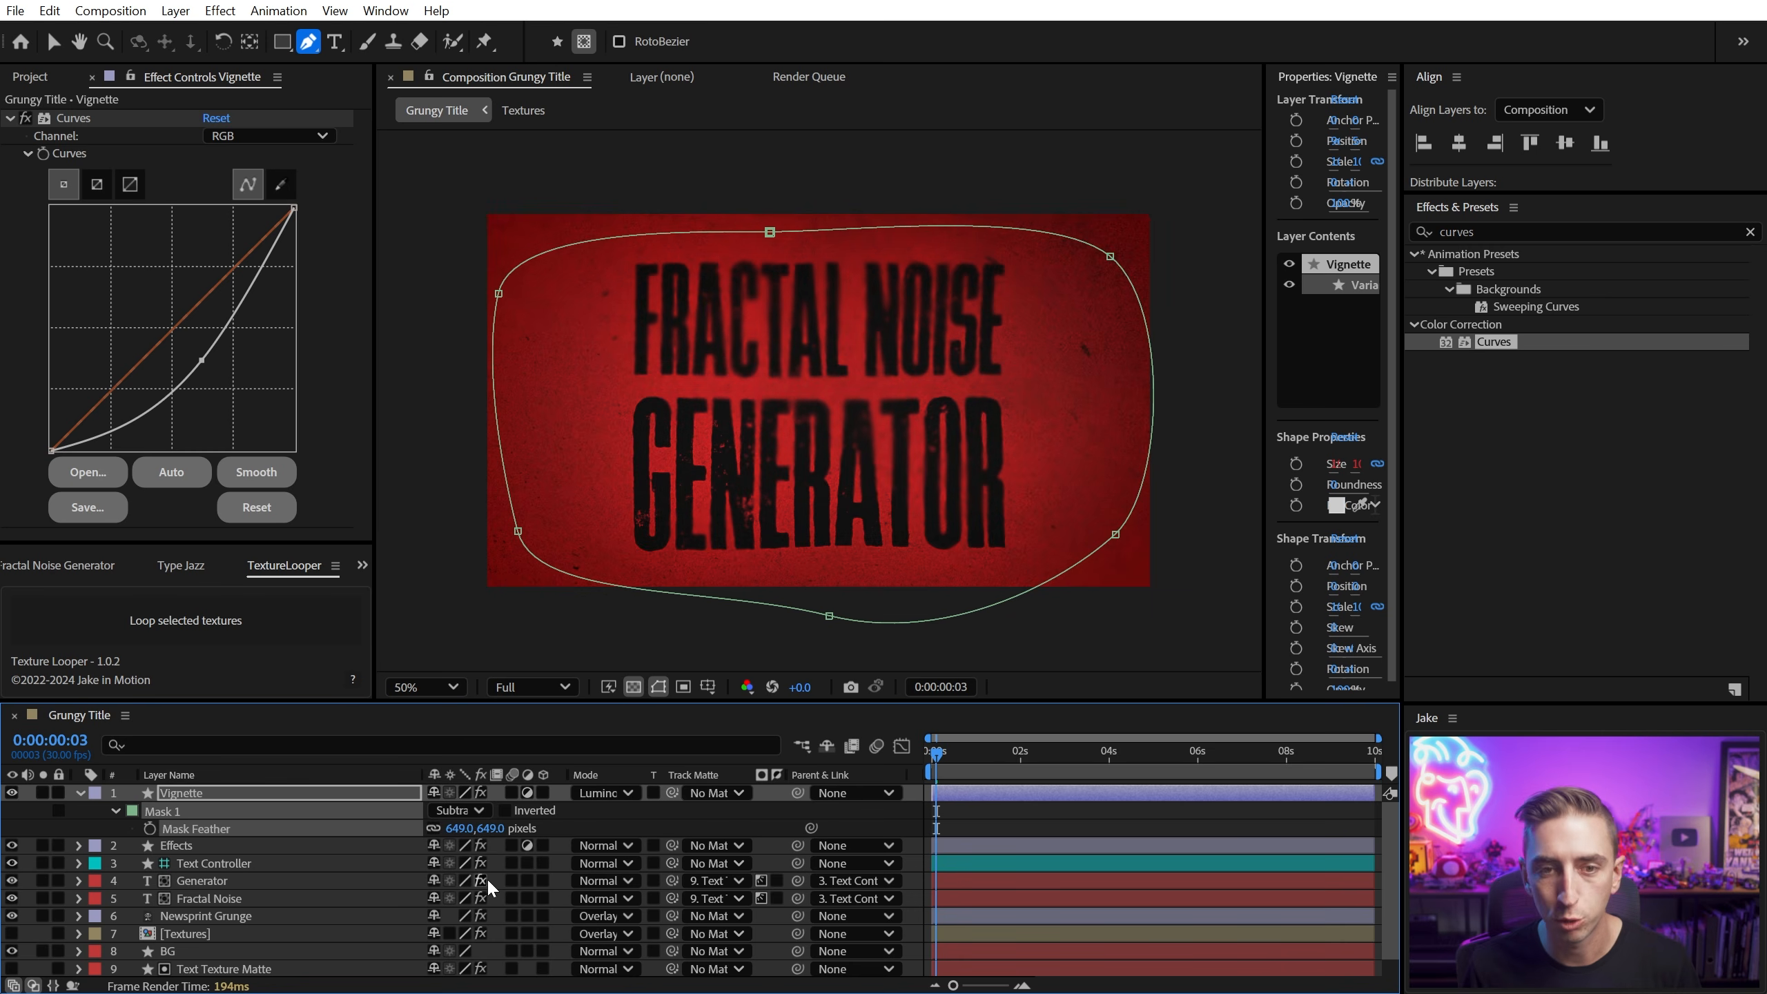
# Step: Move the Vignette mask's side, upper and corner points outward so that its outline extends past the frame
pyautogui.press('v')
pyautogui.moveTo(517, 530); pyautogui.dragTo(492, 543)
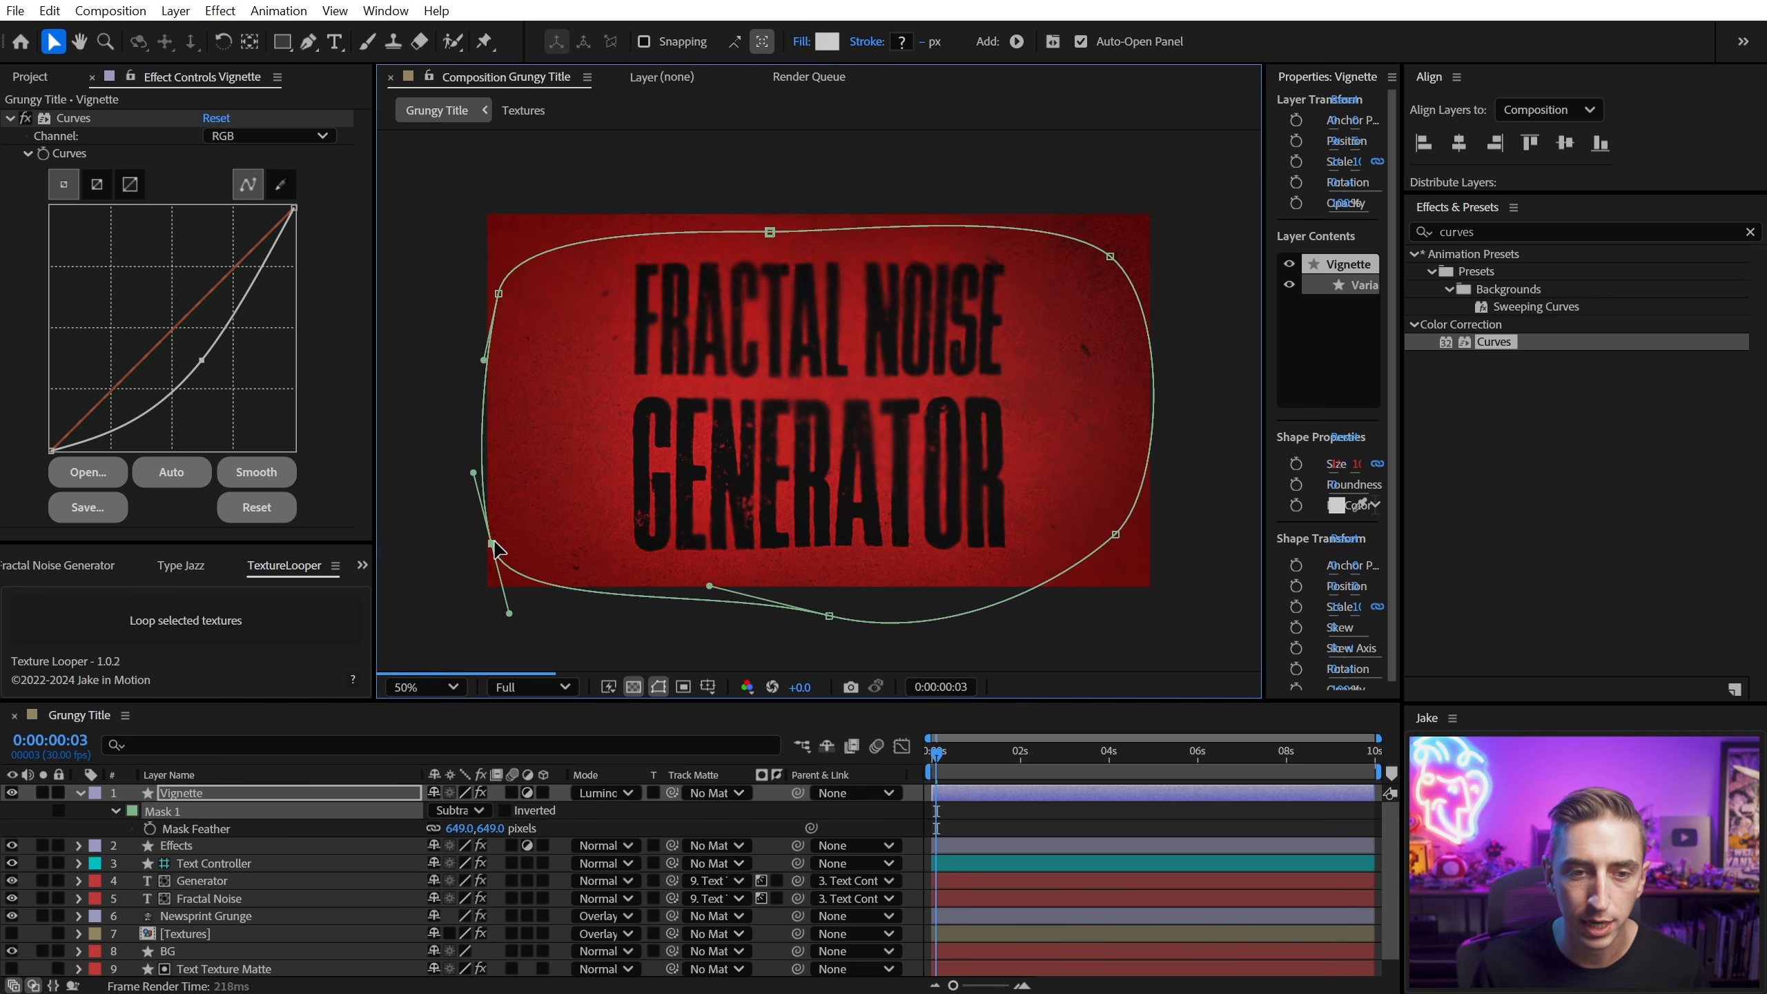
pyautogui.moveTo(498, 293); pyautogui.dragTo(471, 283)
pyautogui.moveTo(770, 233); pyautogui.dragTo(851, 187)
pyautogui.moveTo(1112, 257)
pyautogui.mouseDown()
pyautogui.moveTo(1188, 200)
pyautogui.moveTo(1124, 239)
pyautogui.mouseUp()
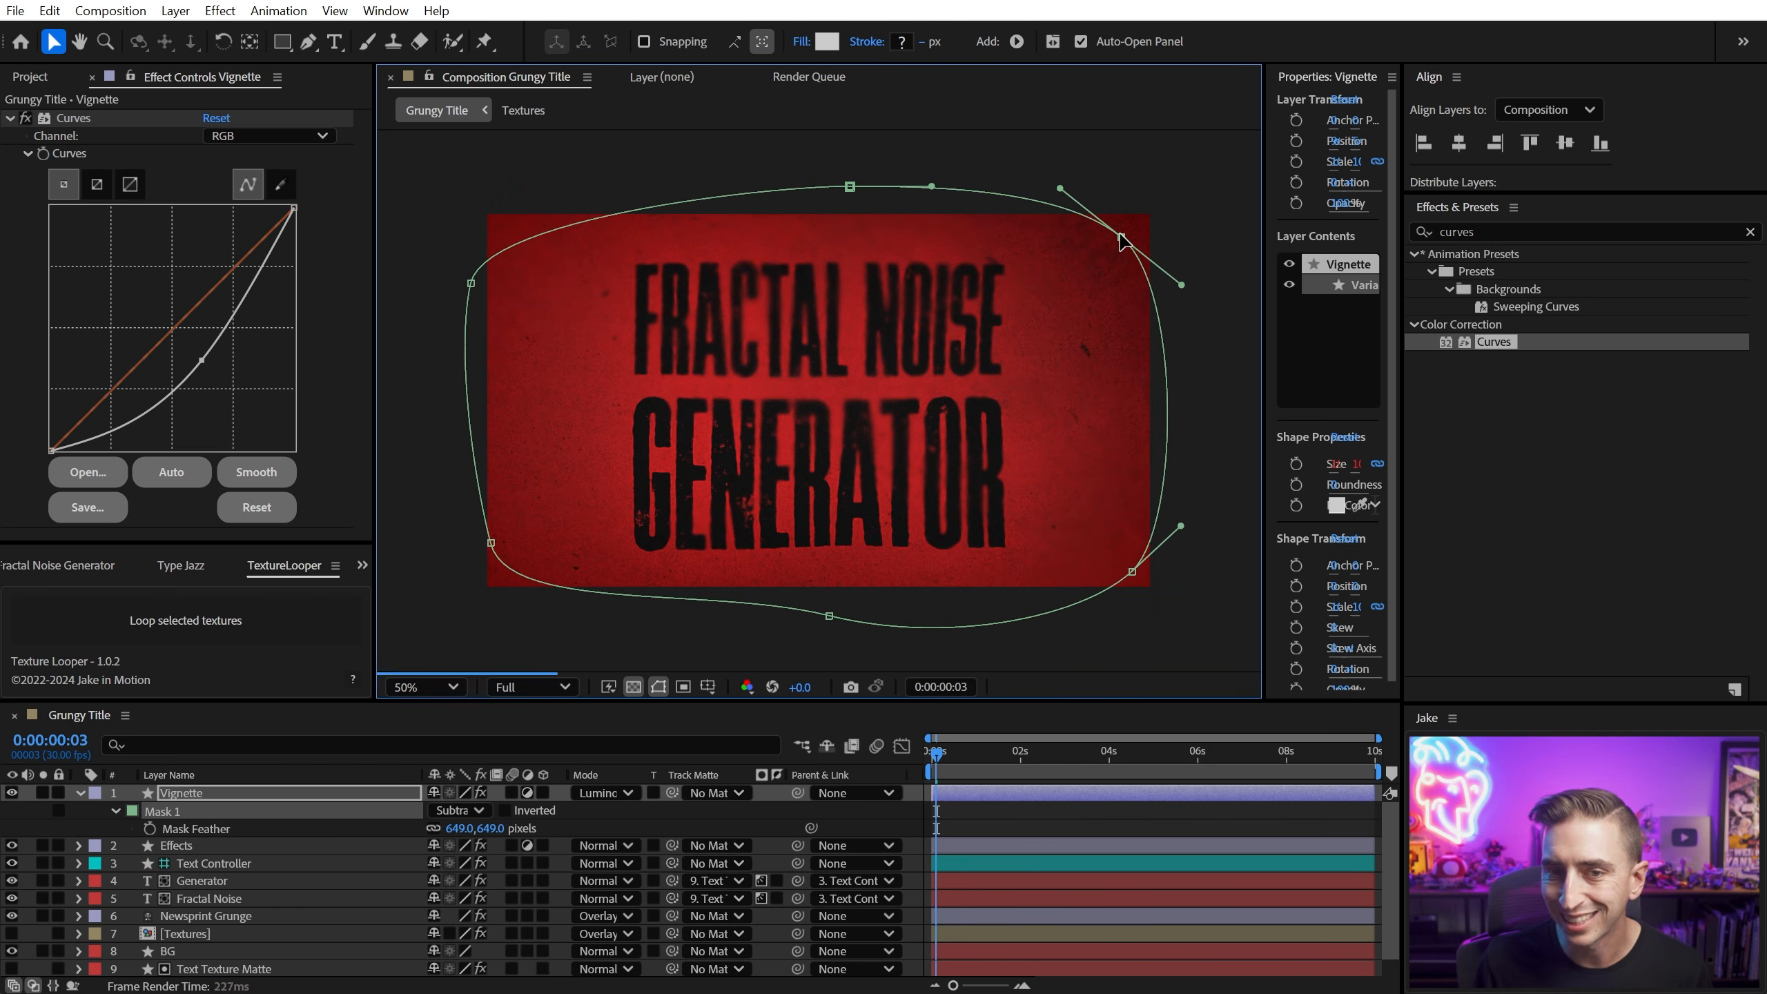
# Step: Raise the middle point of the Vignette layer's RGB curve slightly to soften the darkening at the edges
pyautogui.click(34, 815)
pyautogui.press('e')
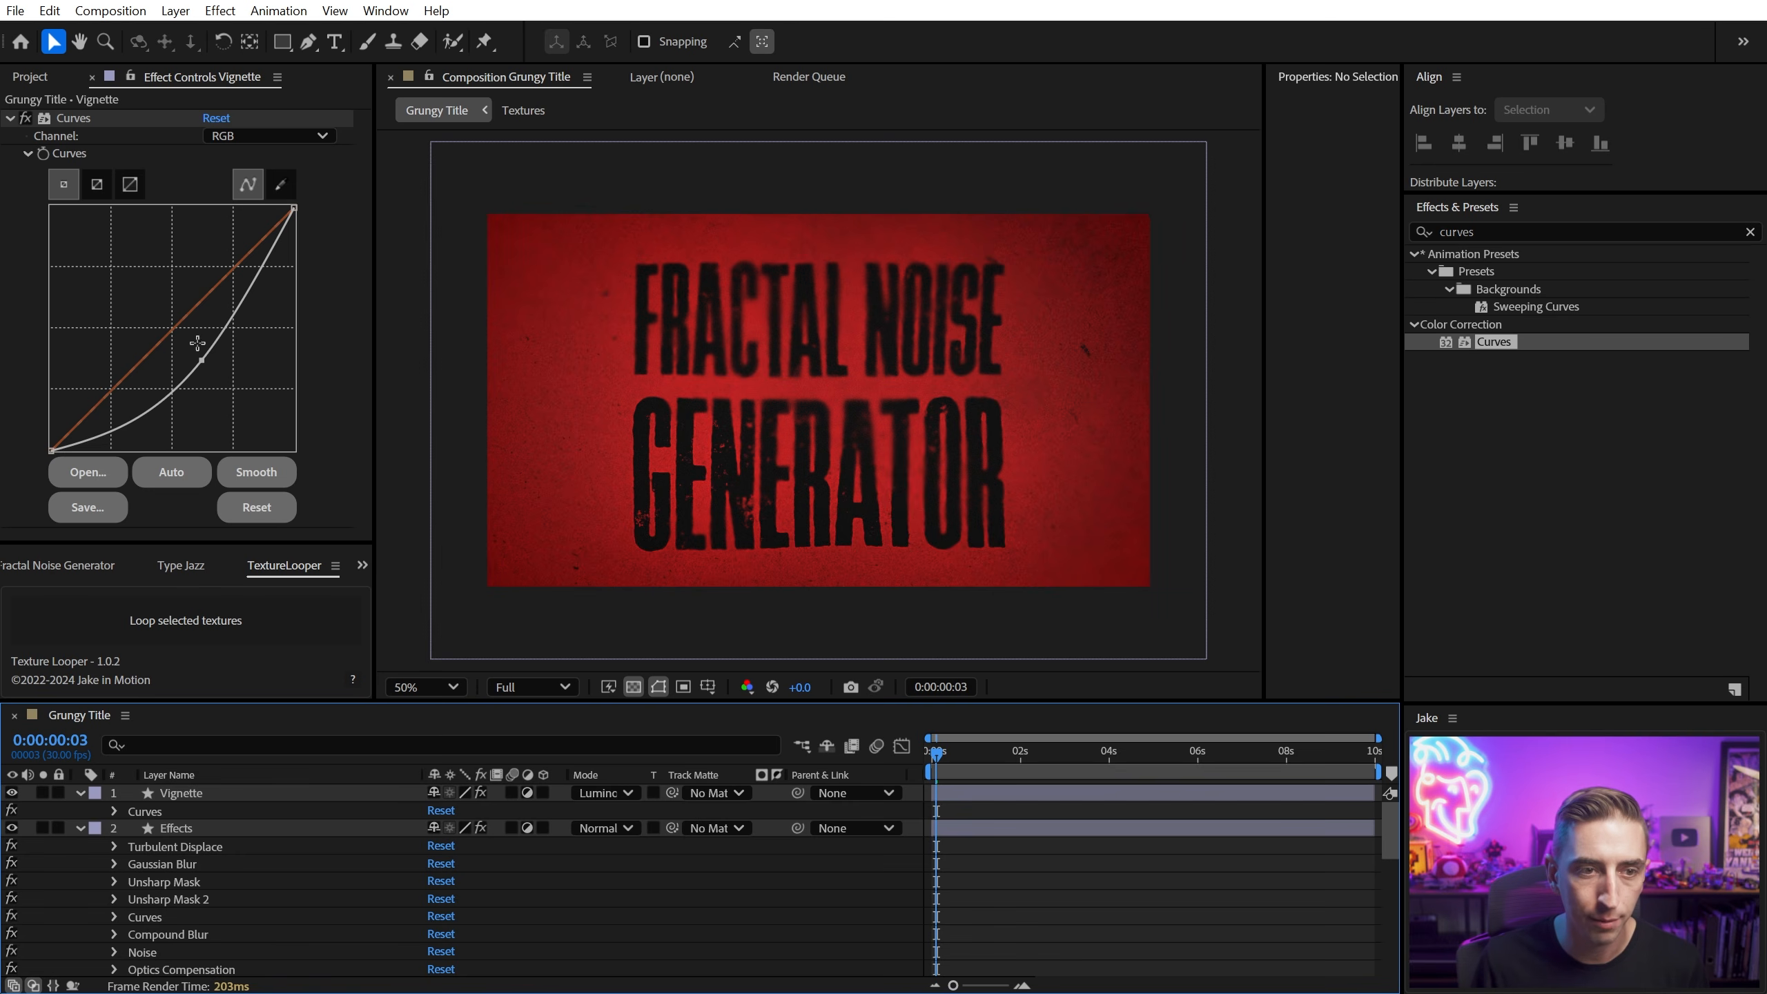
pyautogui.moveTo(202, 359); pyautogui.dragTo(196, 344)
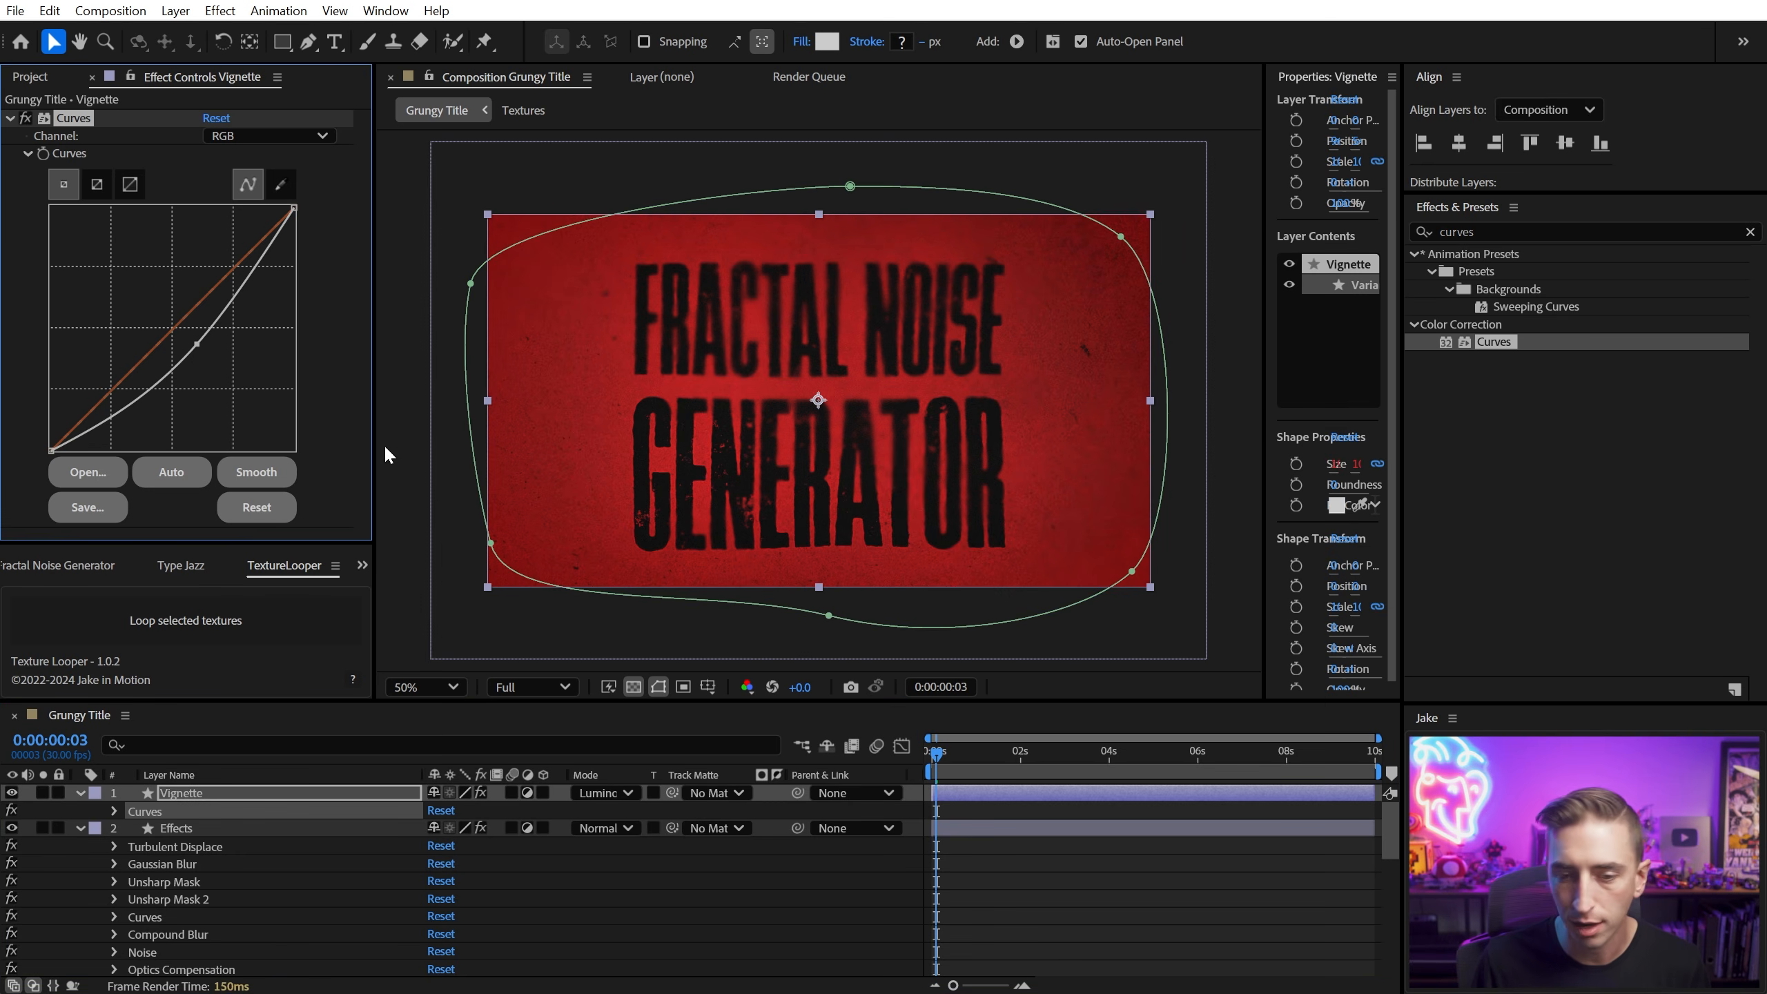
pyautogui.click(1007, 876)
pyautogui.press('e')
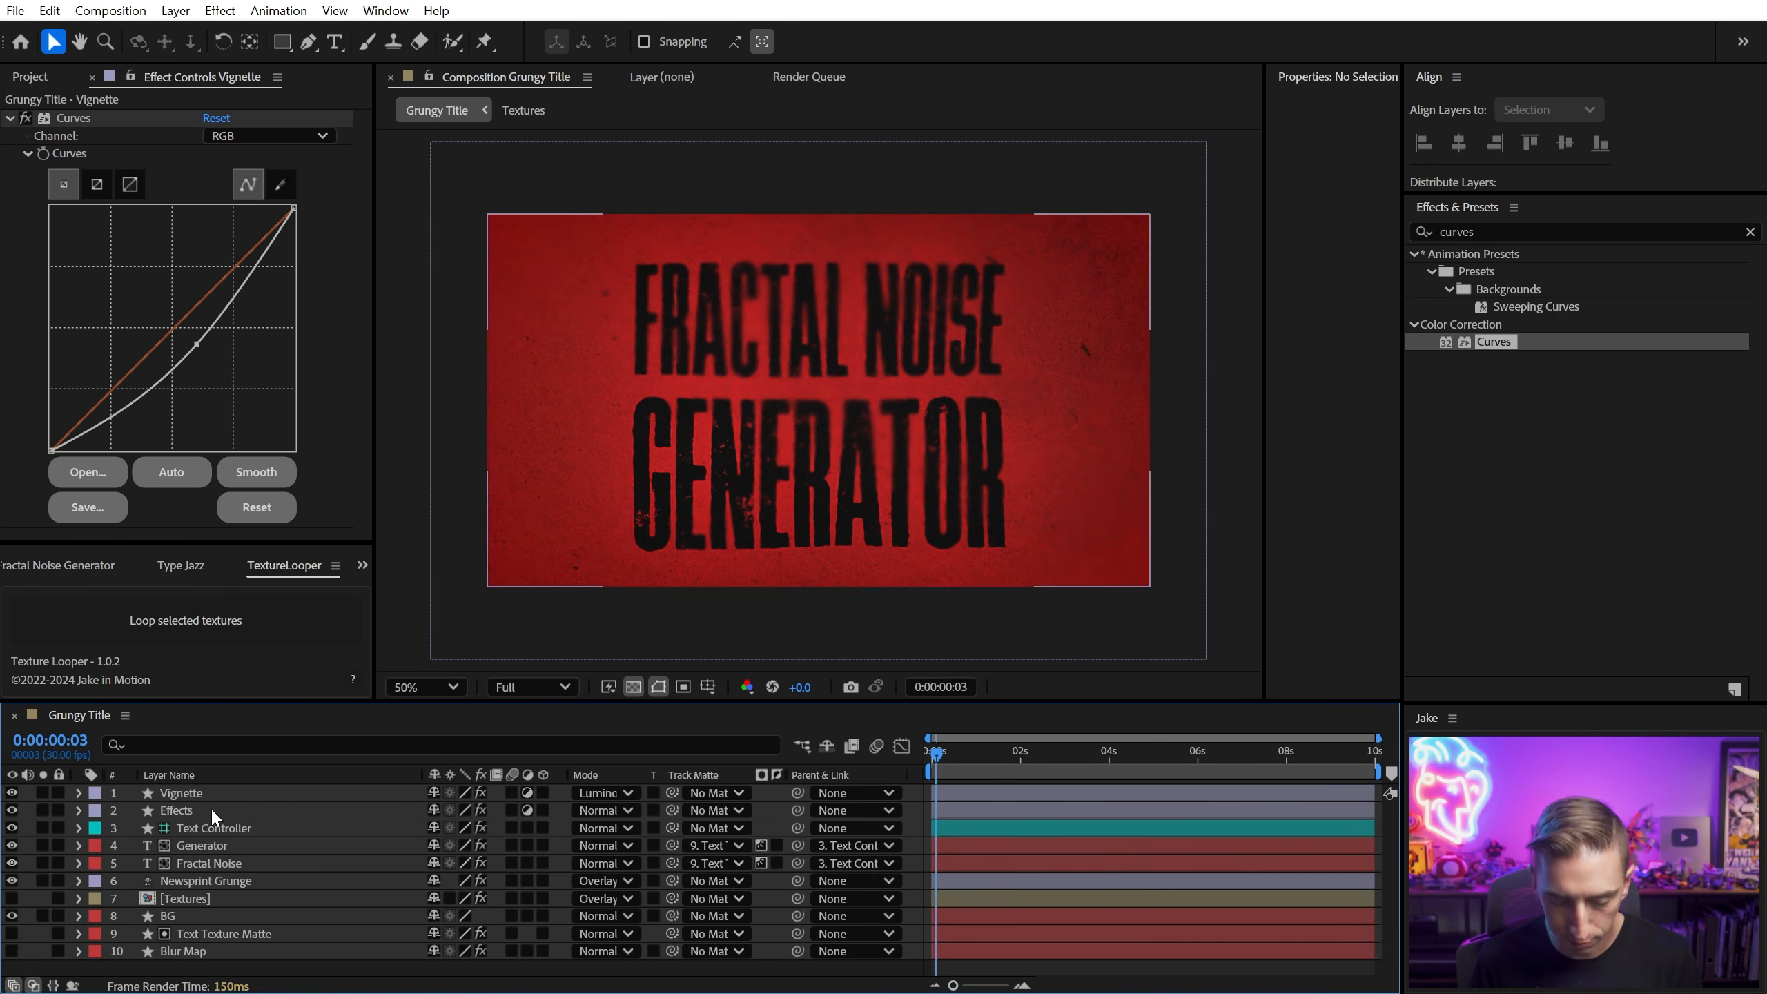
# Step: Fit the composition in view, preview the finished title animation, and return to the first frame
pyautogui.hotkey('shift', '/')
pyautogui.press('space')
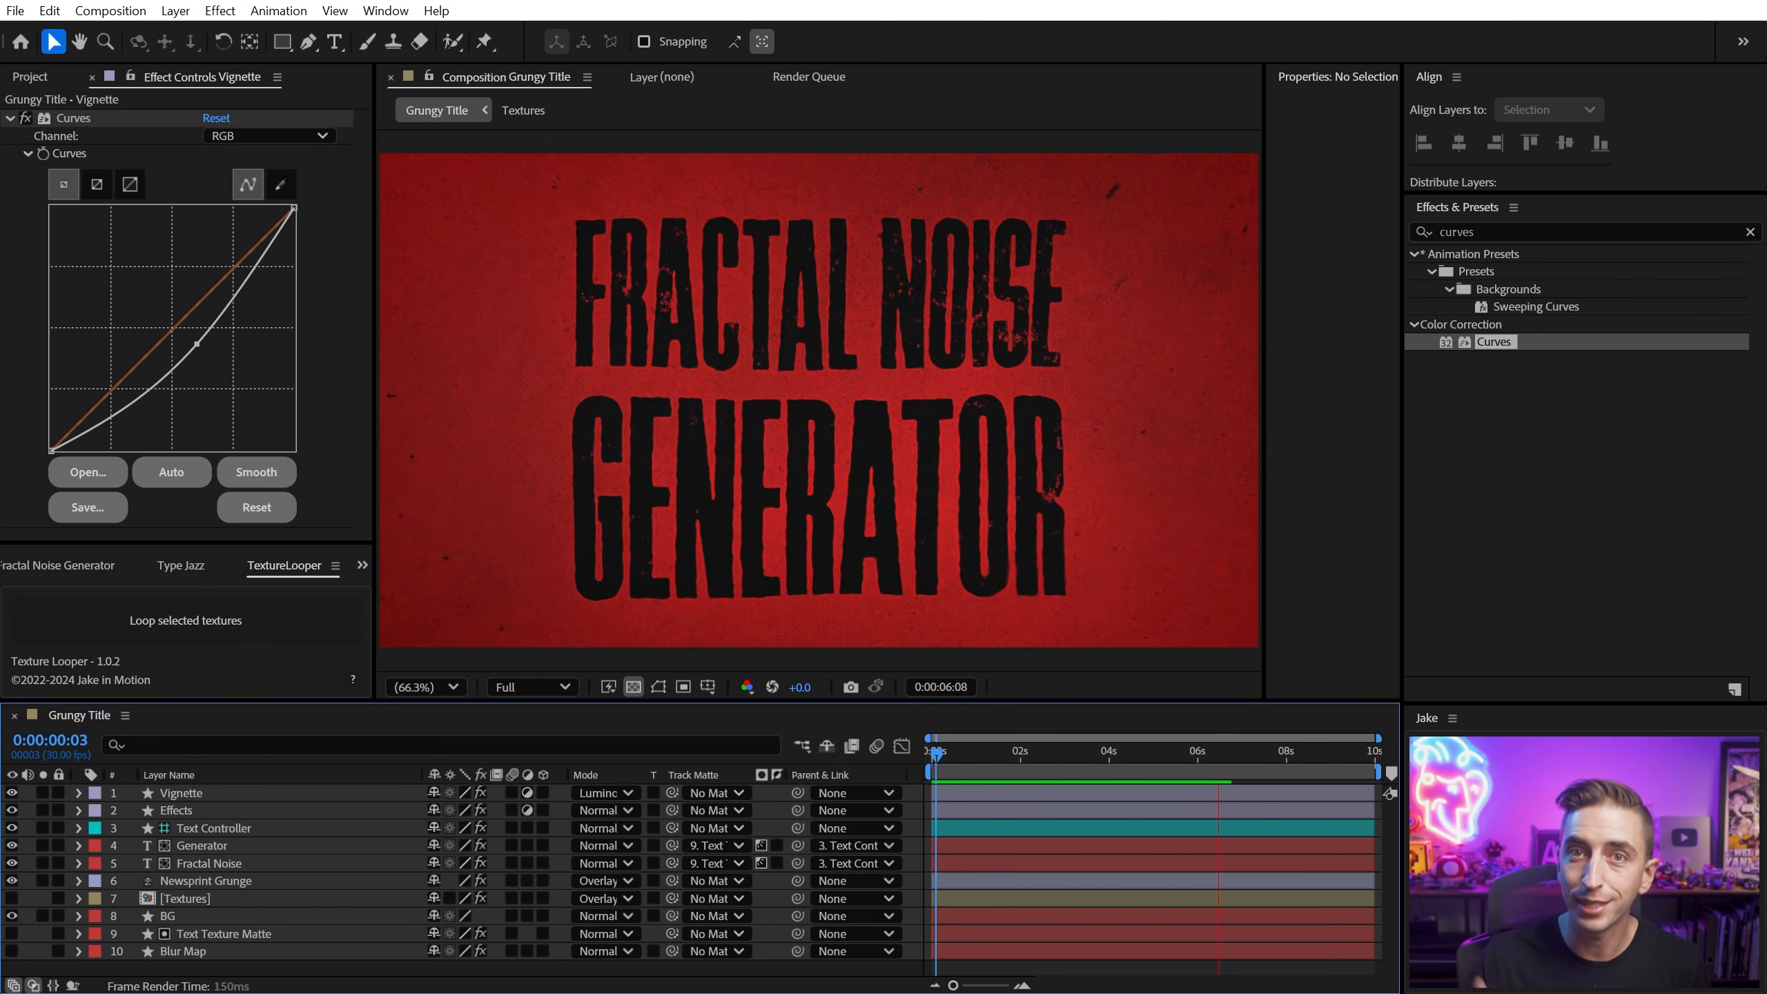
pyautogui.moveTo(952, 749); pyautogui.dragTo(917, 739)
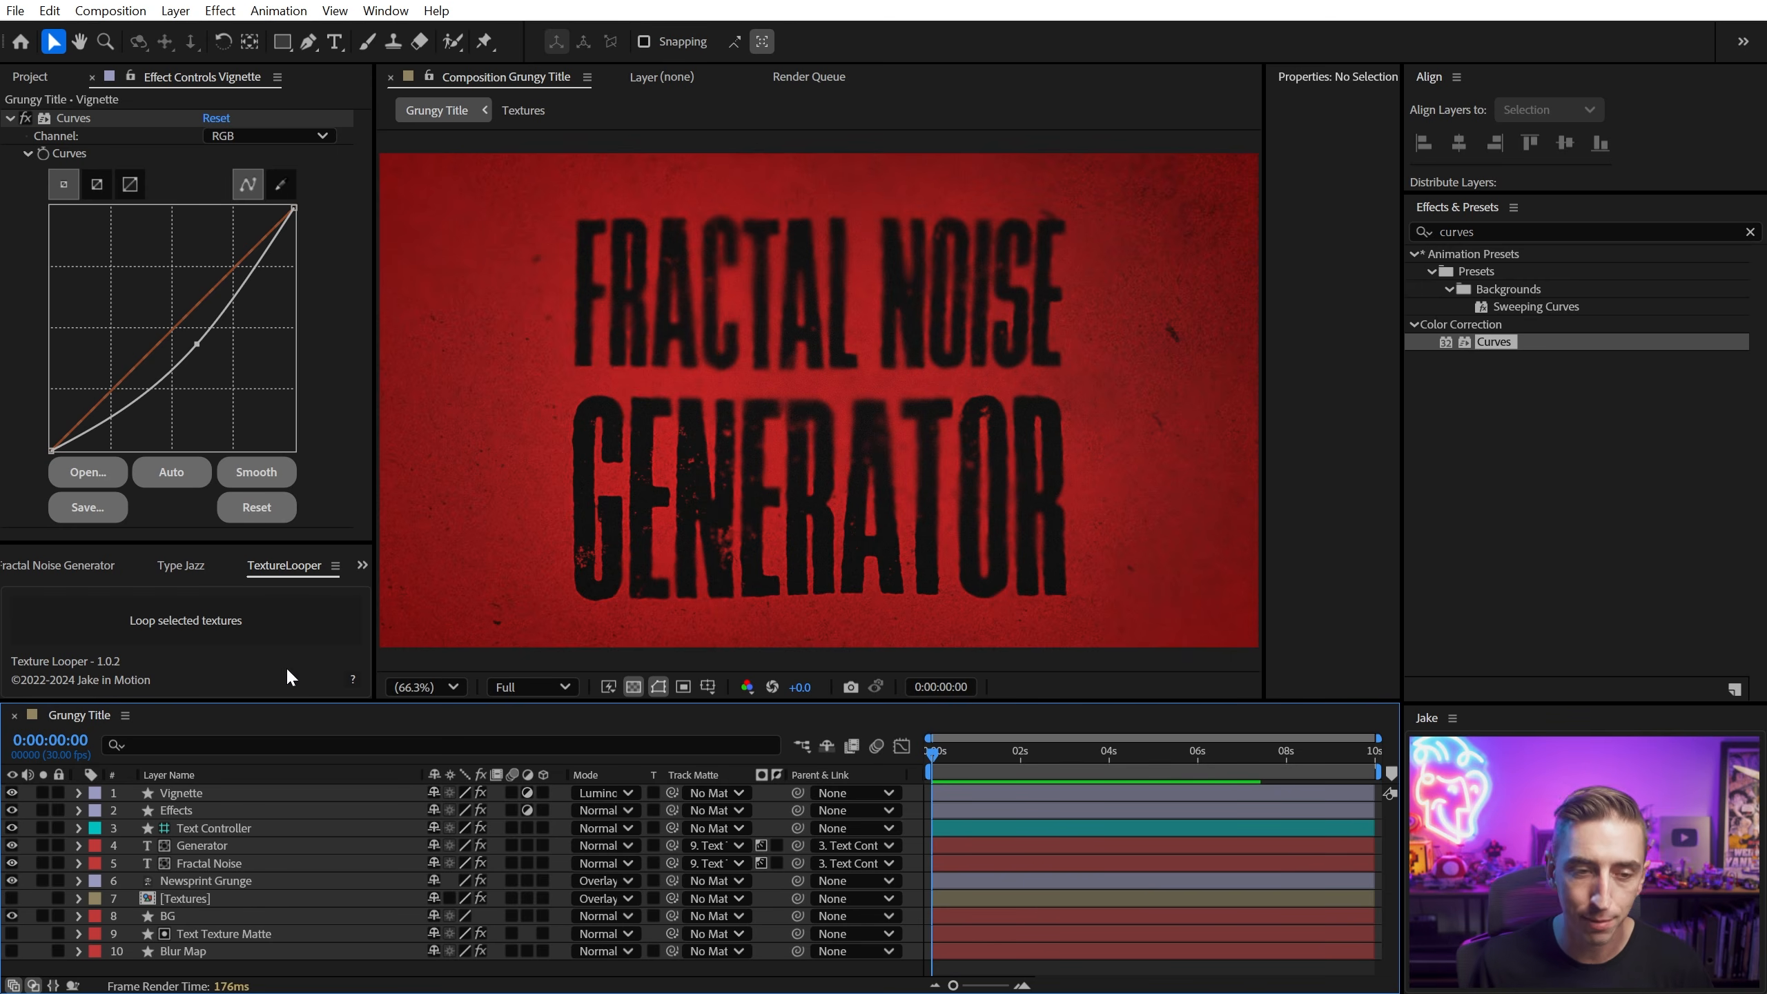
# Step: Bring up the Type Jazz tools and solo the Generator and Fractal Noise text layers
pyautogui.click(181, 564)
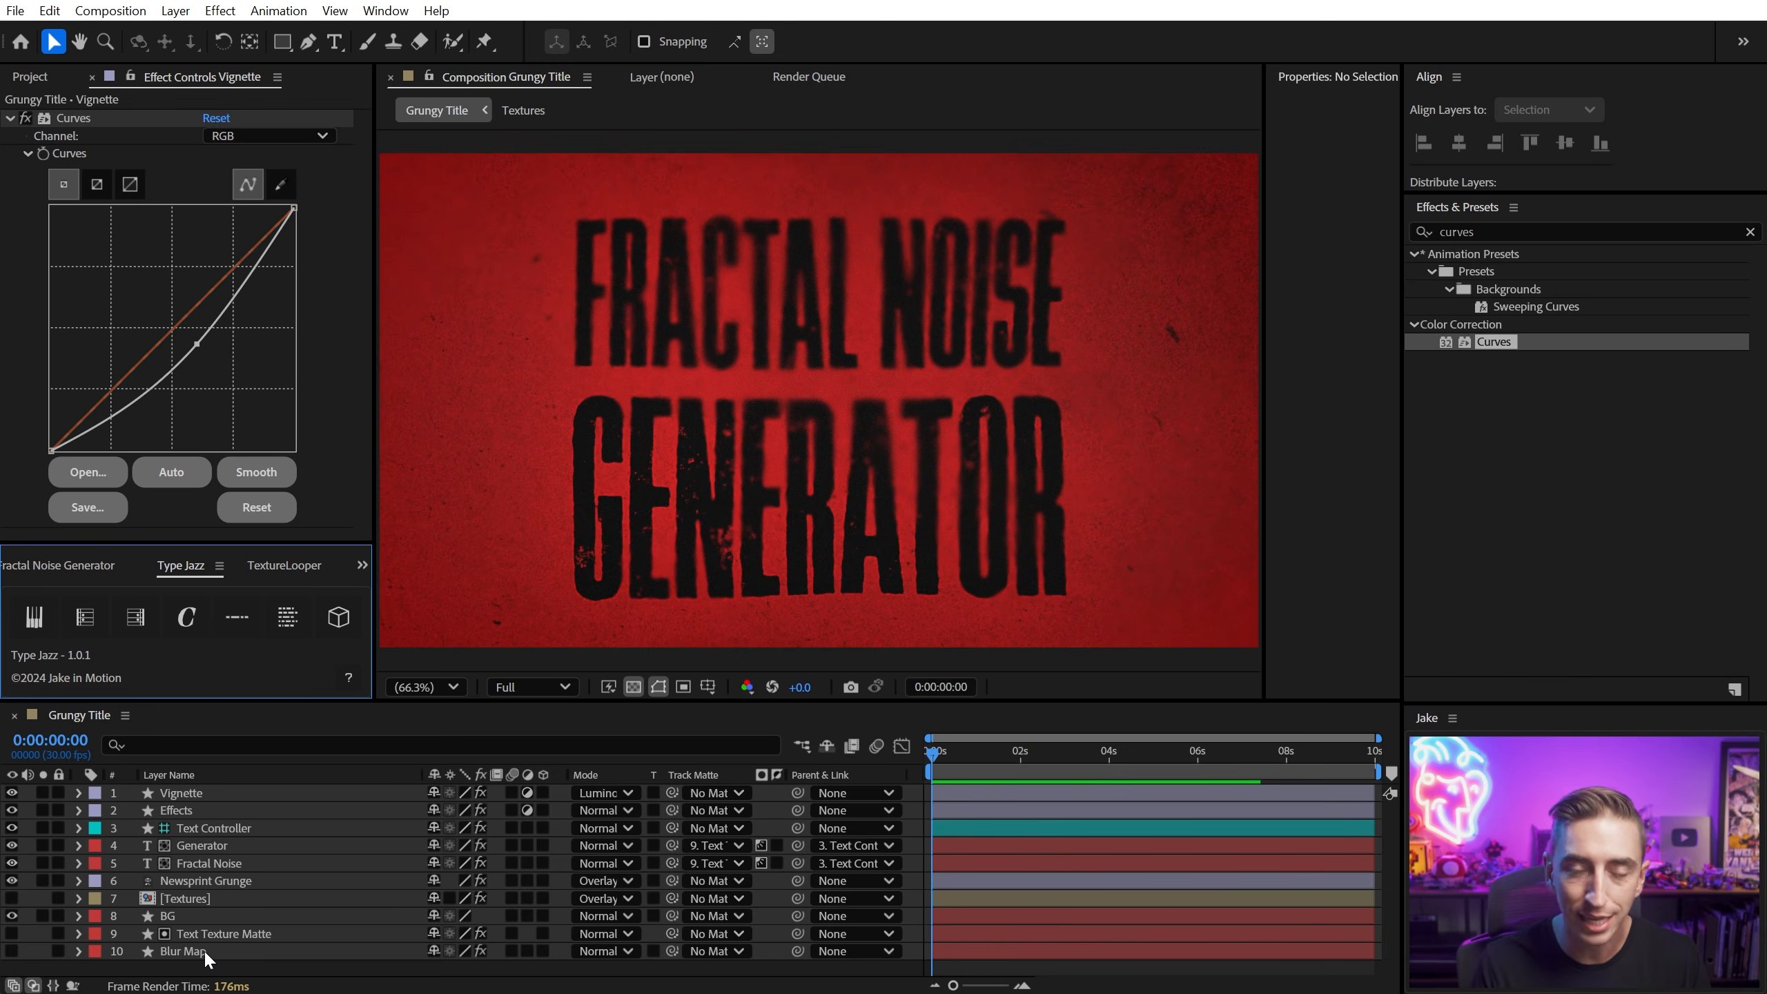
pyautogui.click(216, 864)
pyautogui.moveTo(39, 858); pyautogui.dragTo(46, 844)
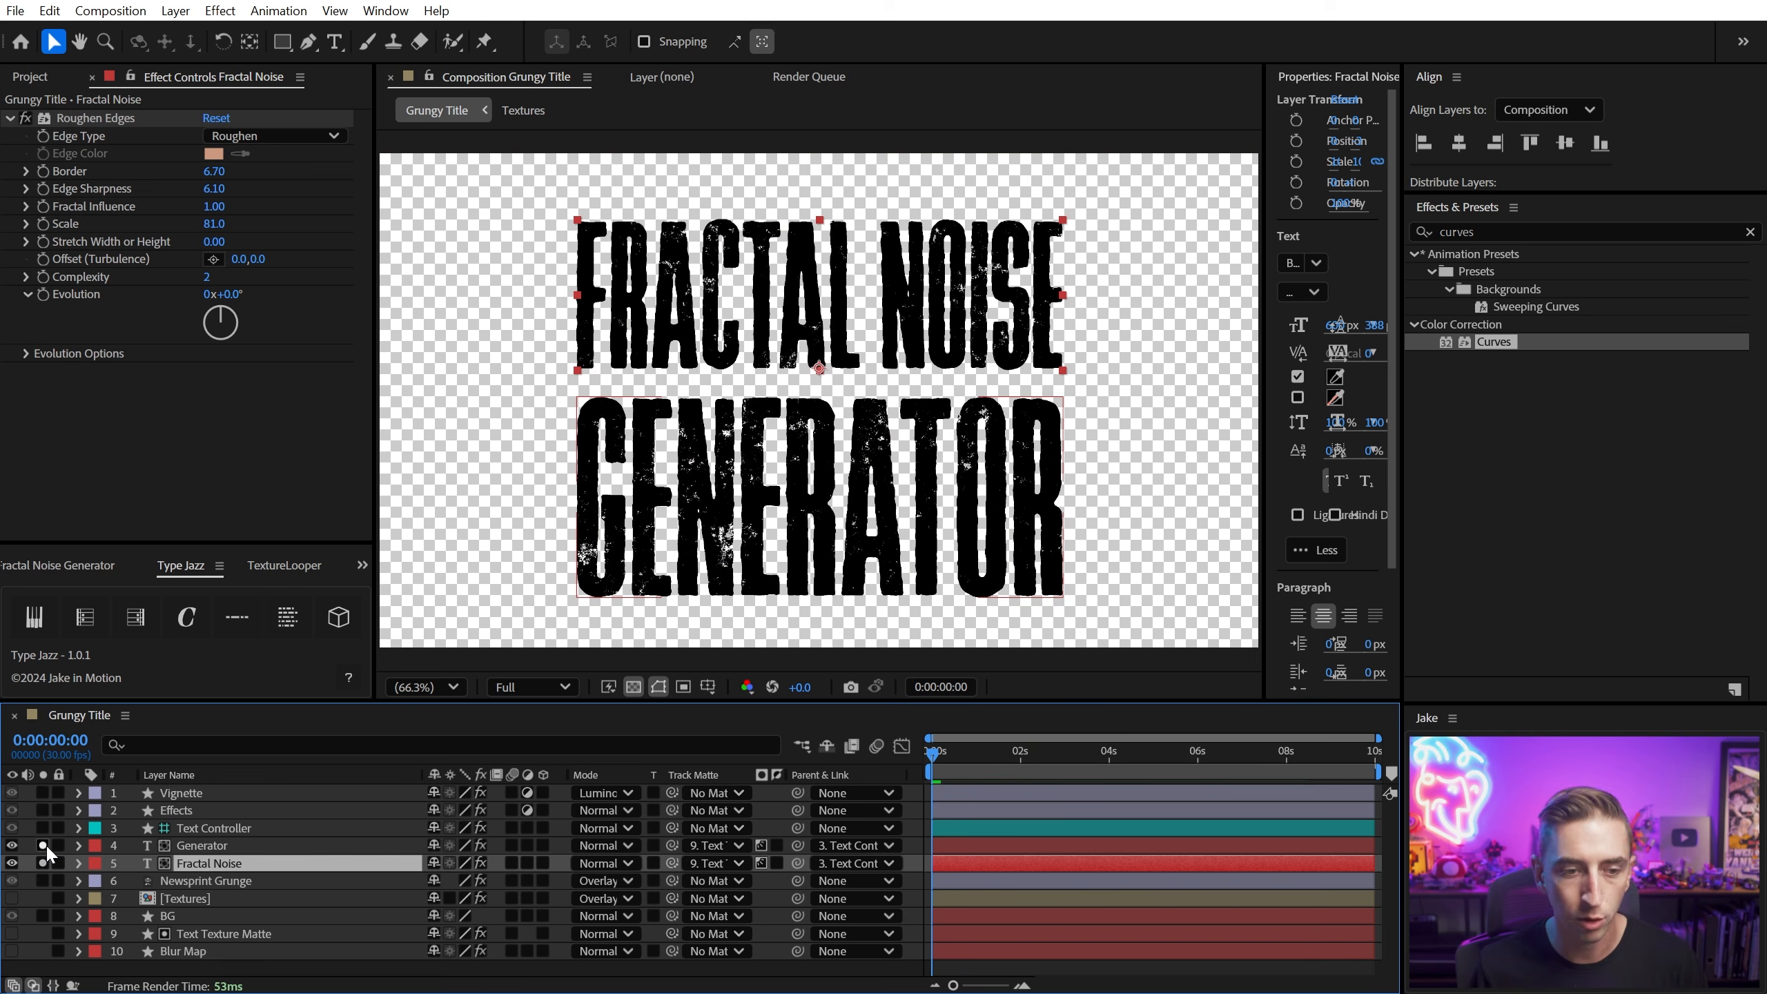
# Step: Apply the Type Jazz effect to the Fractal Noise text layer and preview its default letter animation
pyautogui.click(196, 883)
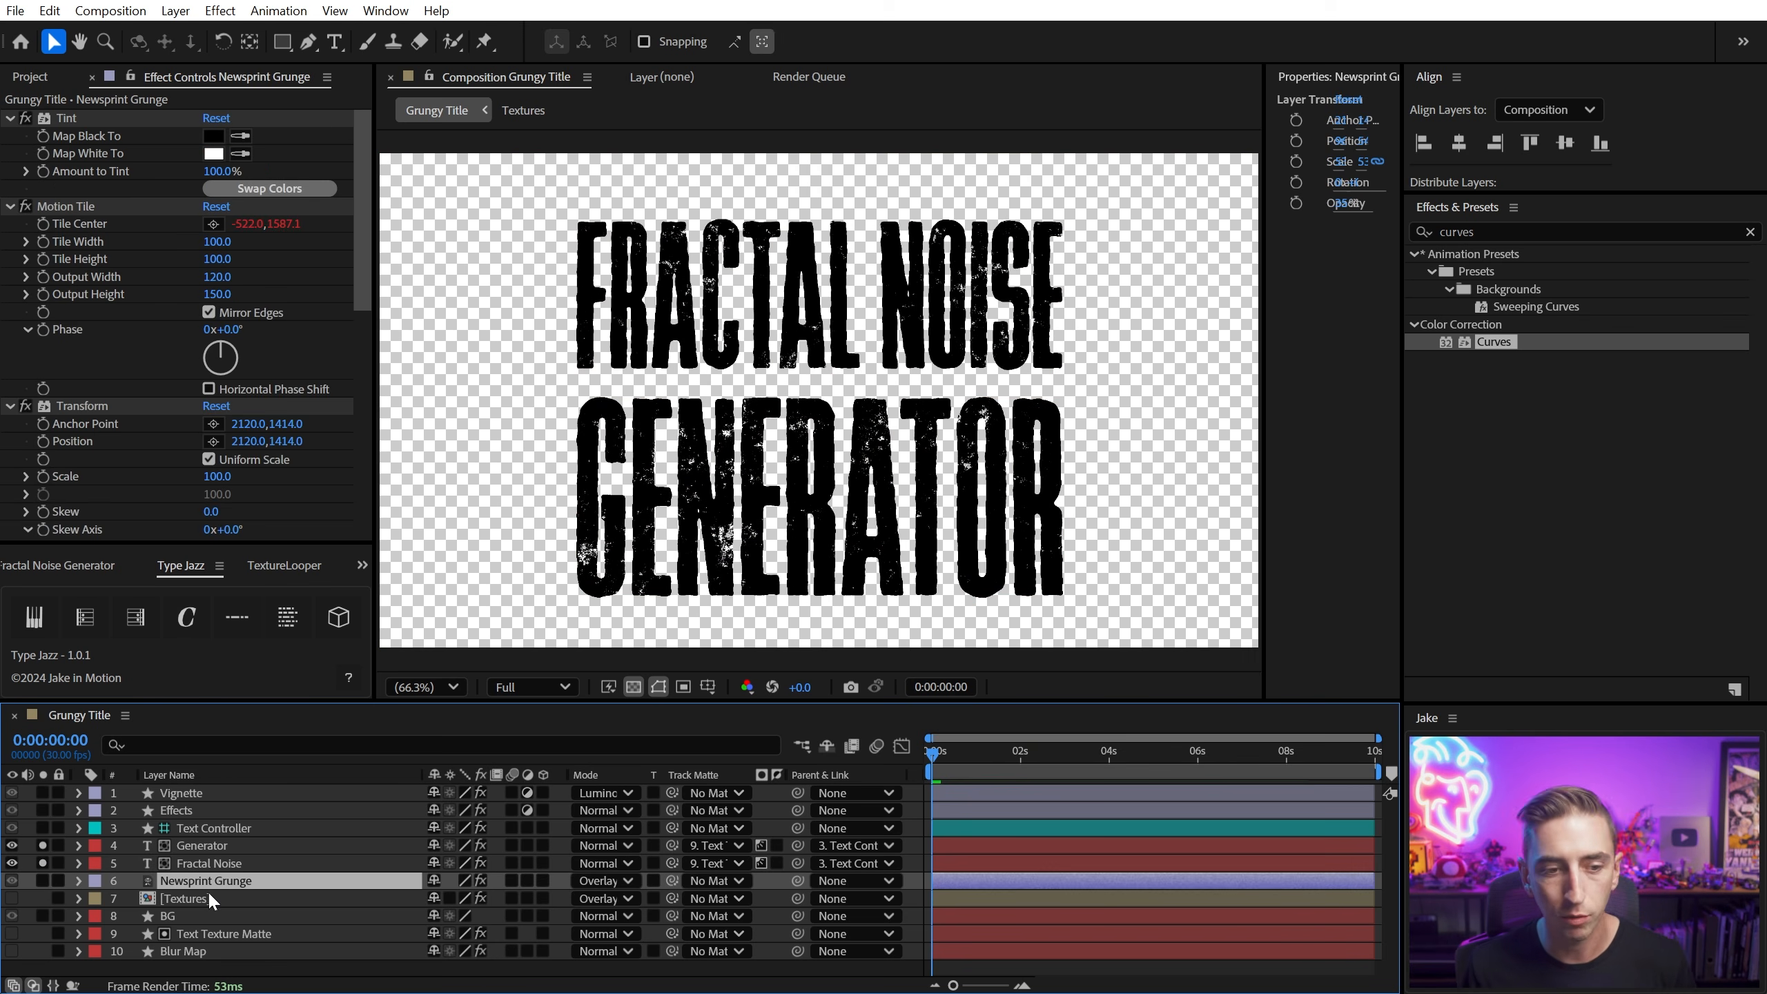
pyautogui.click(219, 865)
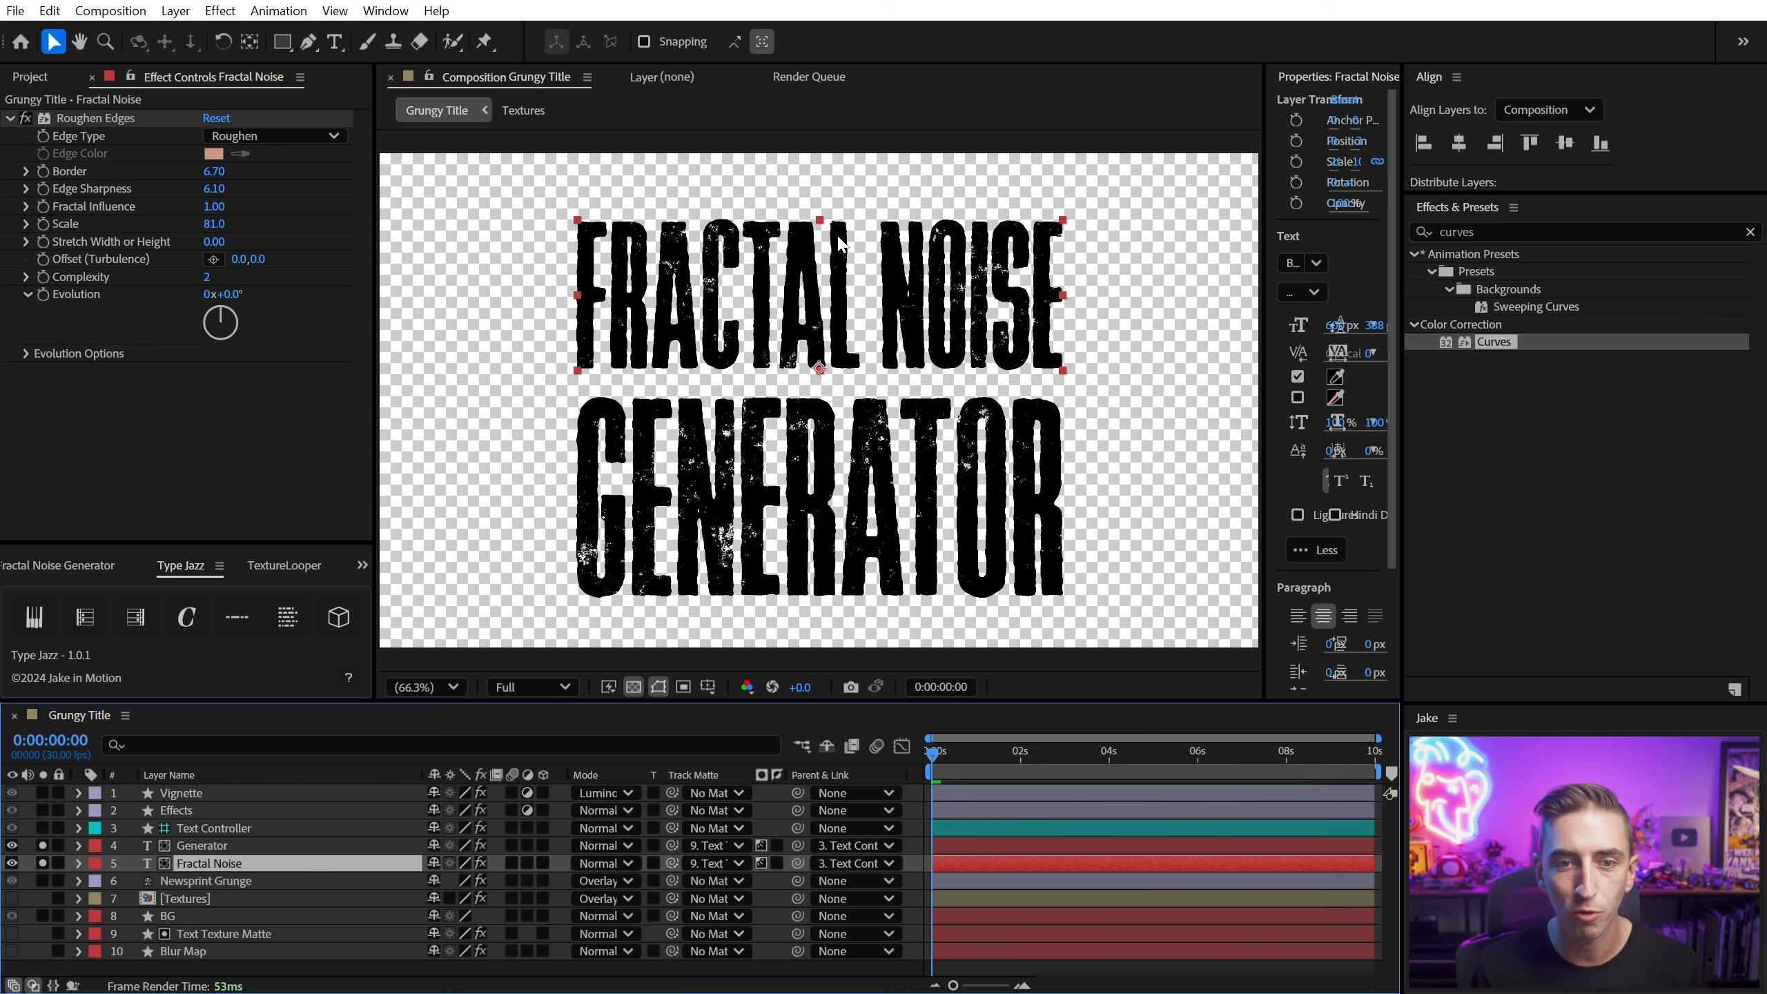
pyautogui.click(34, 618)
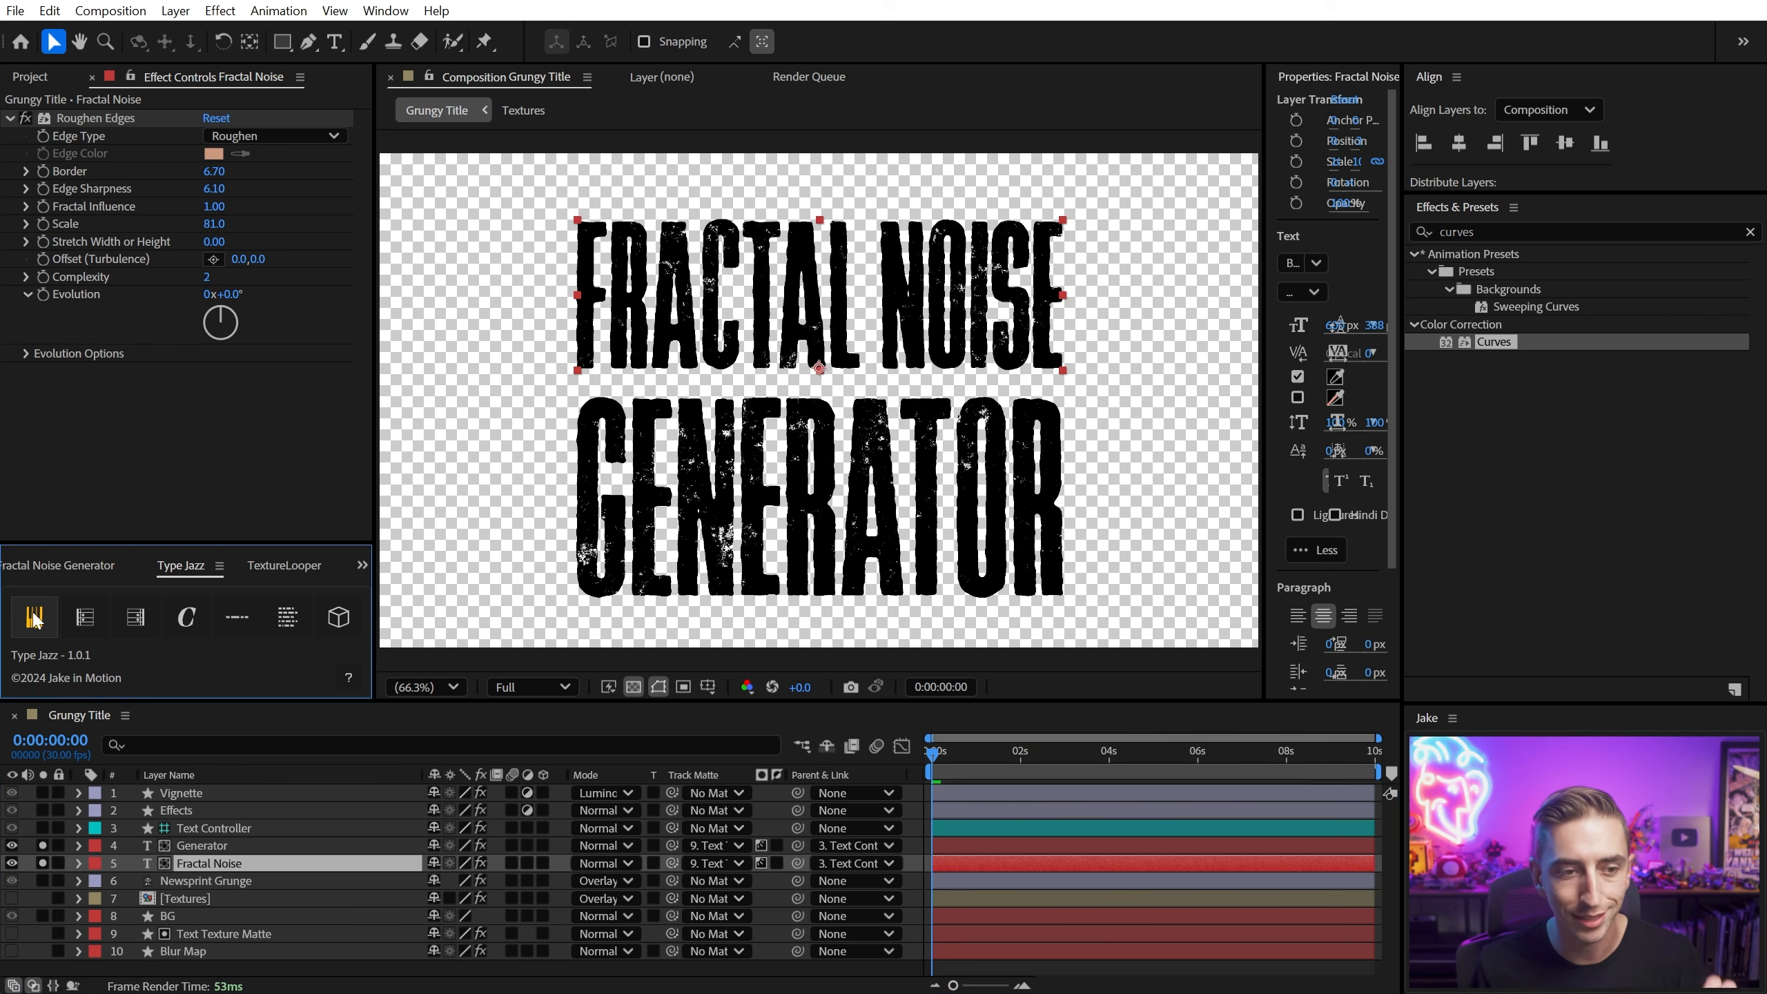
pyautogui.click(816, 740)
pyautogui.press('space')
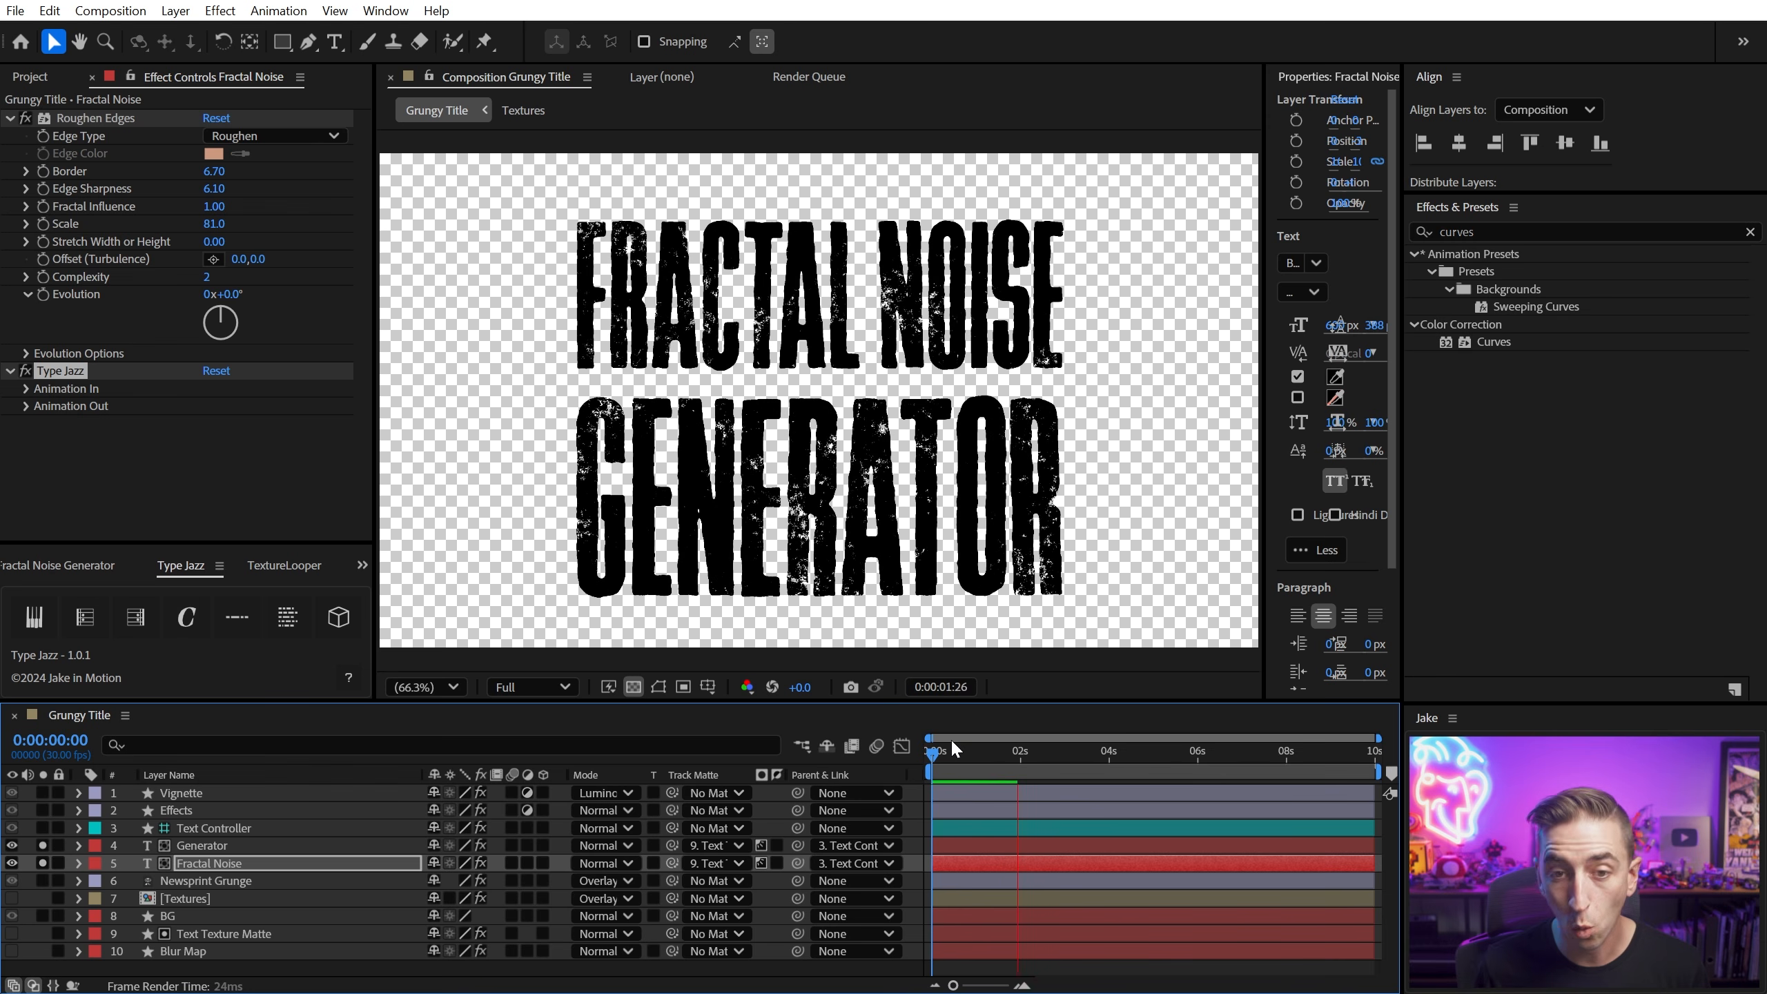
pyautogui.moveTo(956, 748)
pyautogui.mouseDown()
pyautogui.moveTo(937, 749)
pyautogui.moveTo(977, 748)
pyautogui.moveTo(960, 750)
pyautogui.mouseUp()
# Step: Set the Animation Type in the Fractal Noise layer's Animation In controls to Linear and scrub through the reveal to frame 15
pyautogui.click(10, 118)
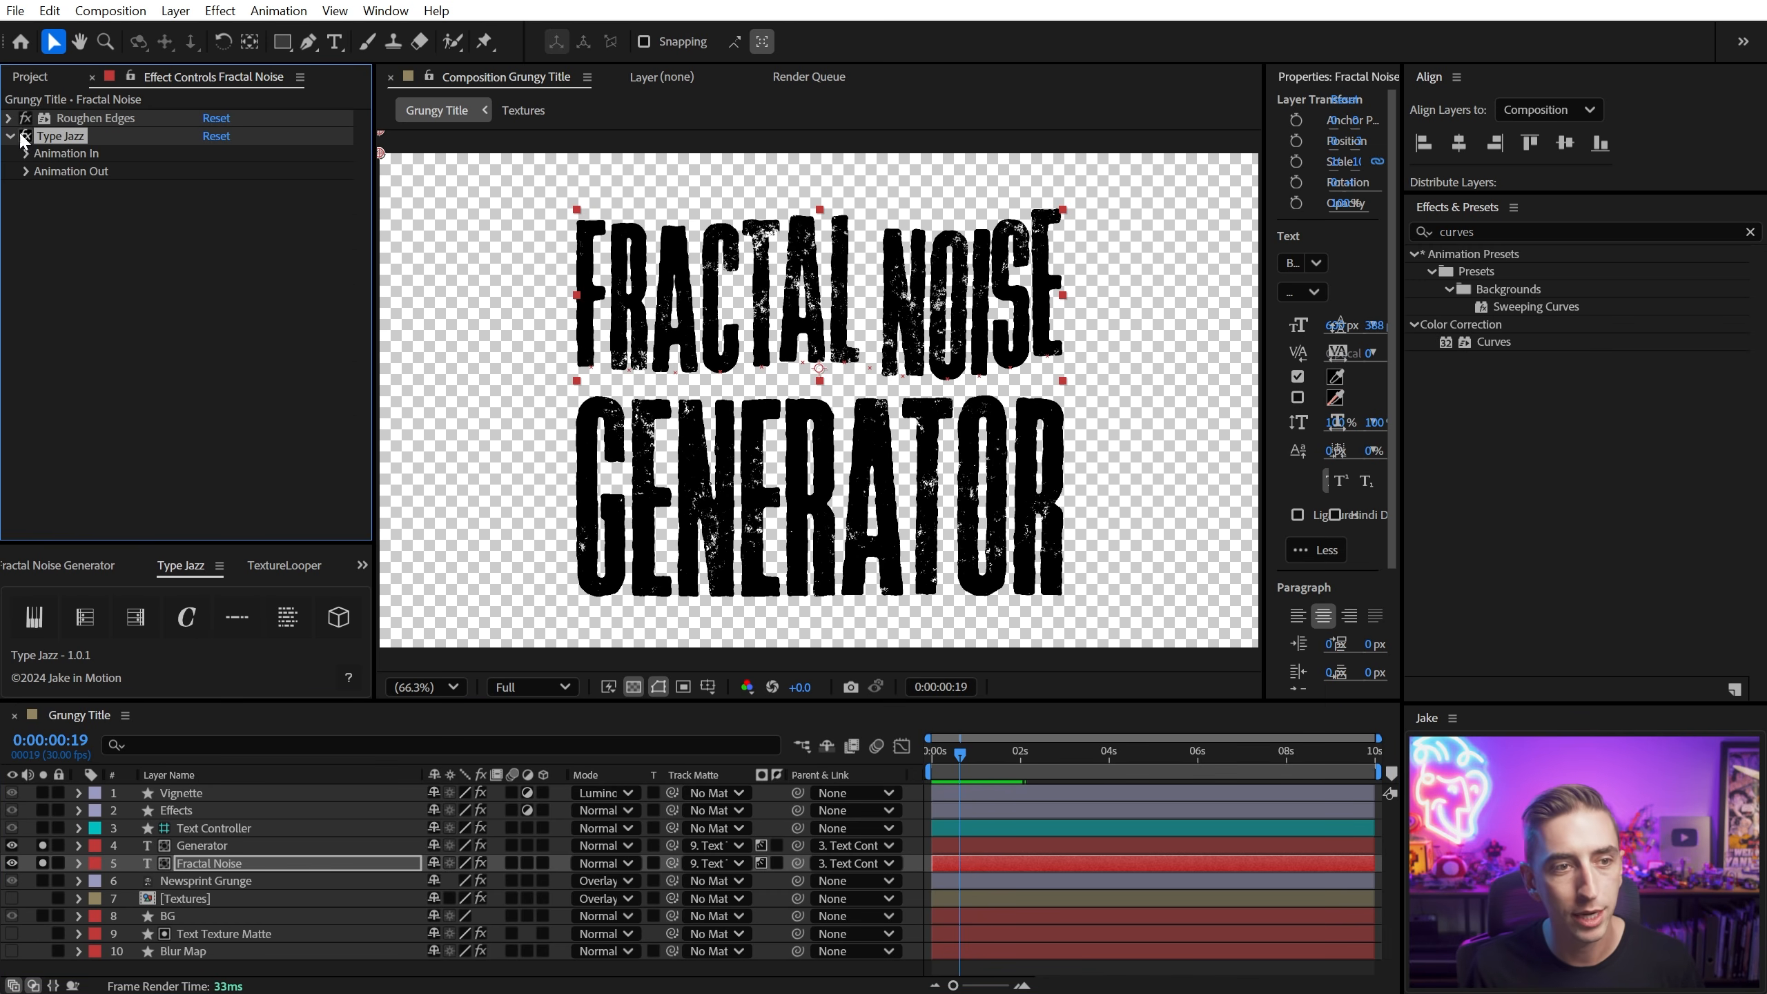
pyautogui.click(26, 153)
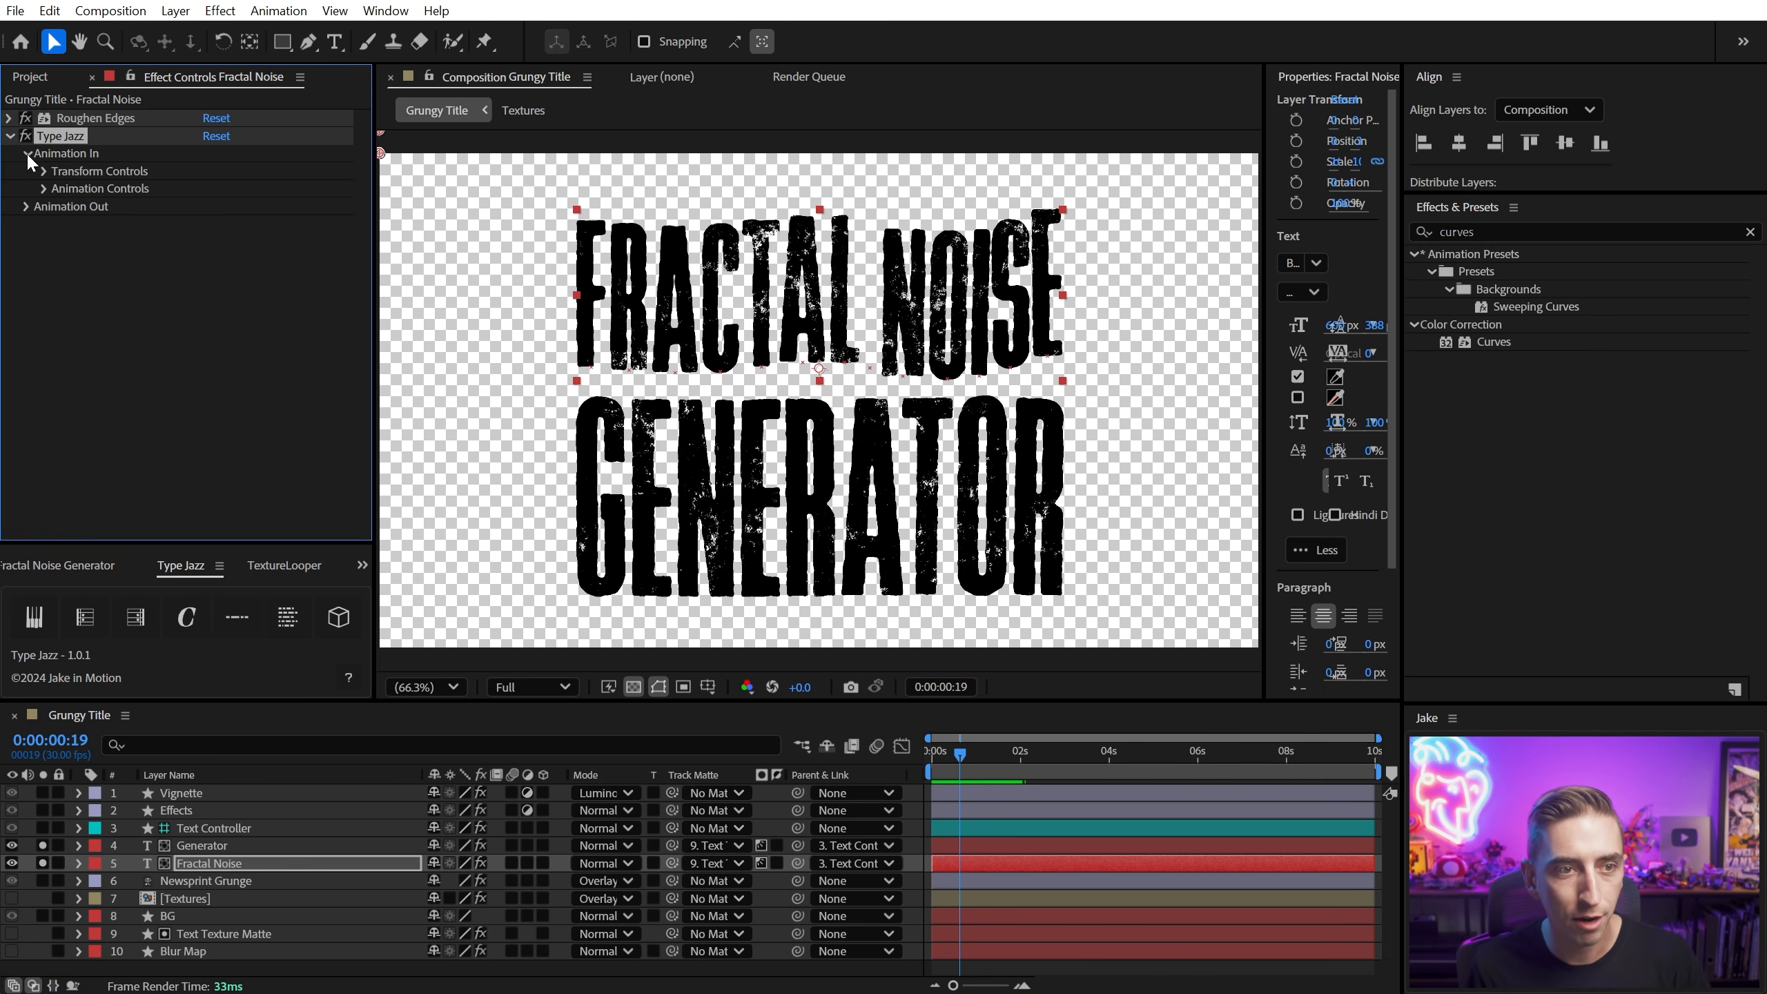
pyautogui.click(43, 187)
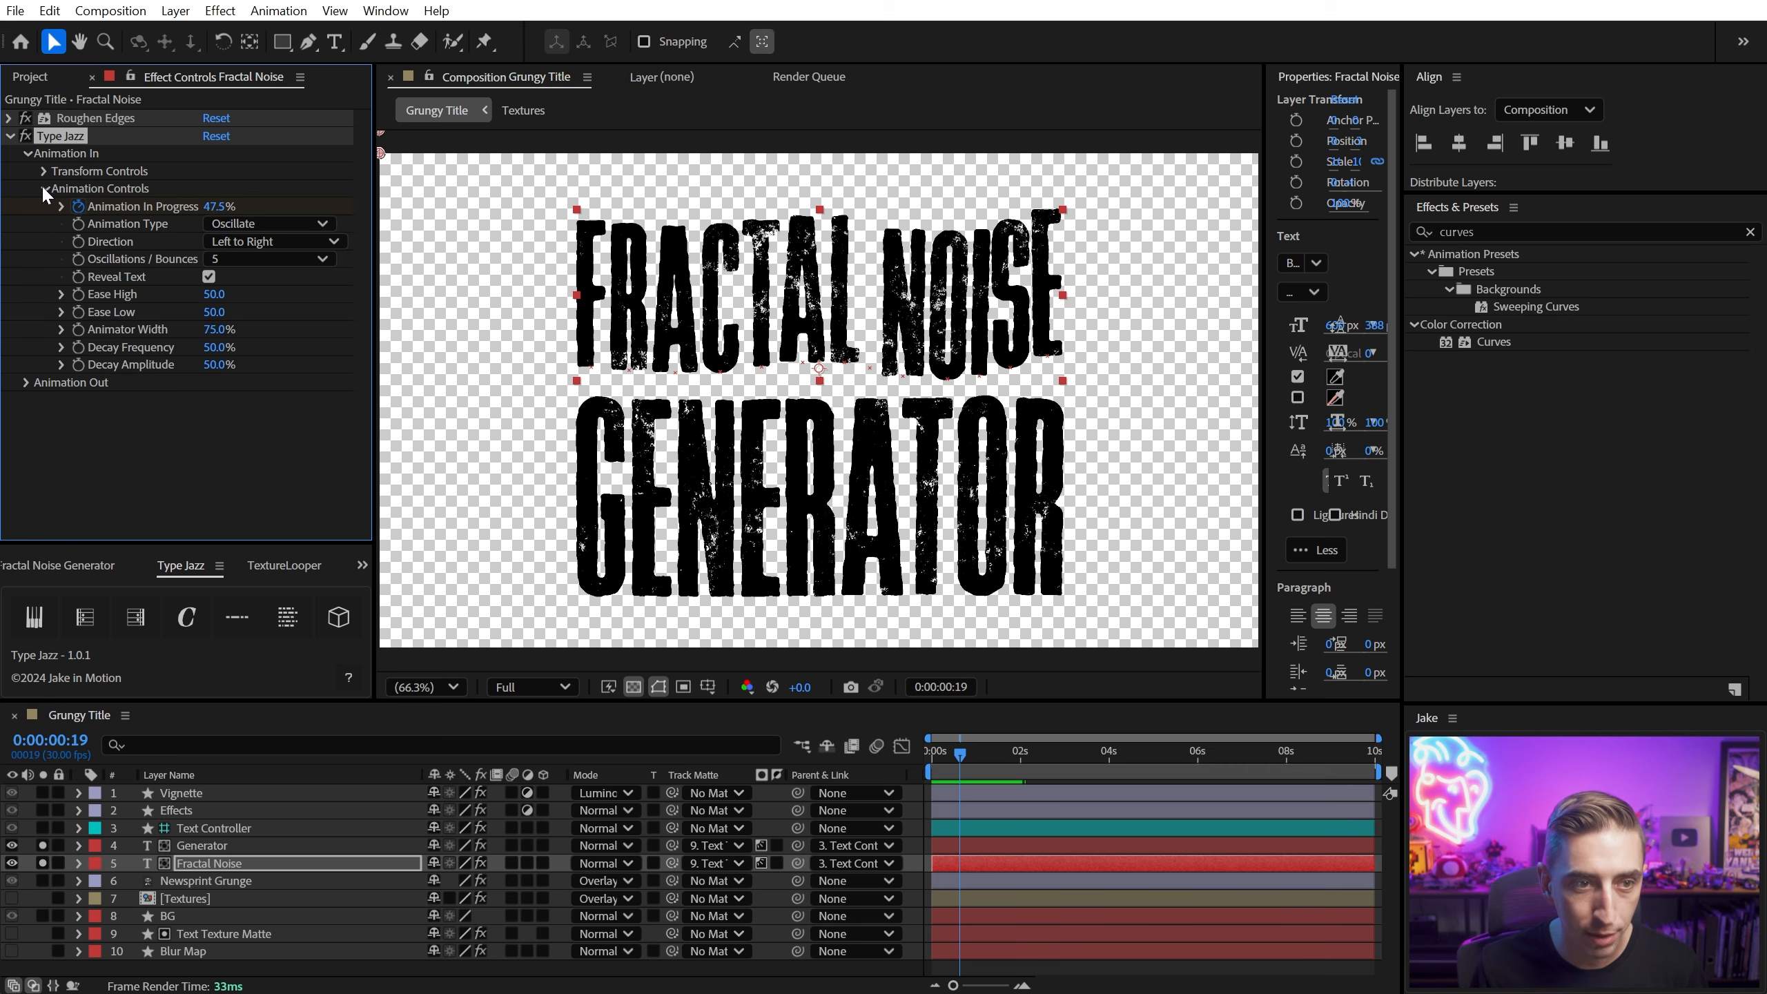
pyautogui.click(231, 224)
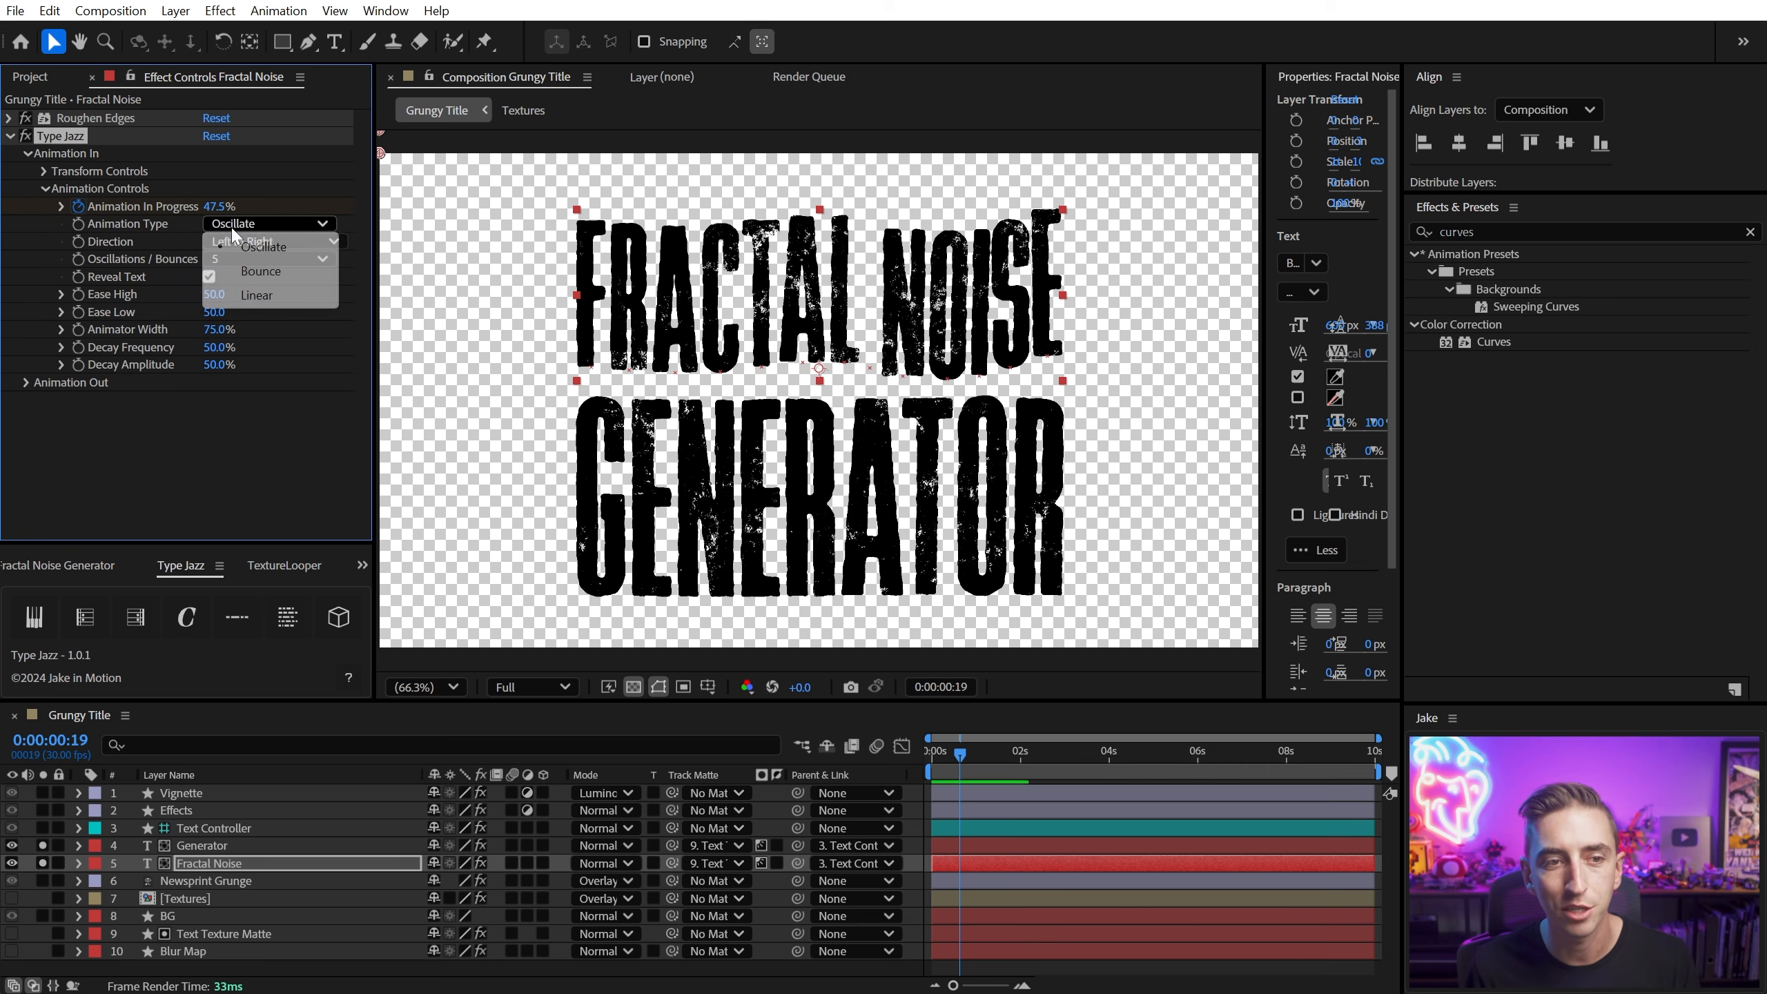
pyautogui.click(257, 296)
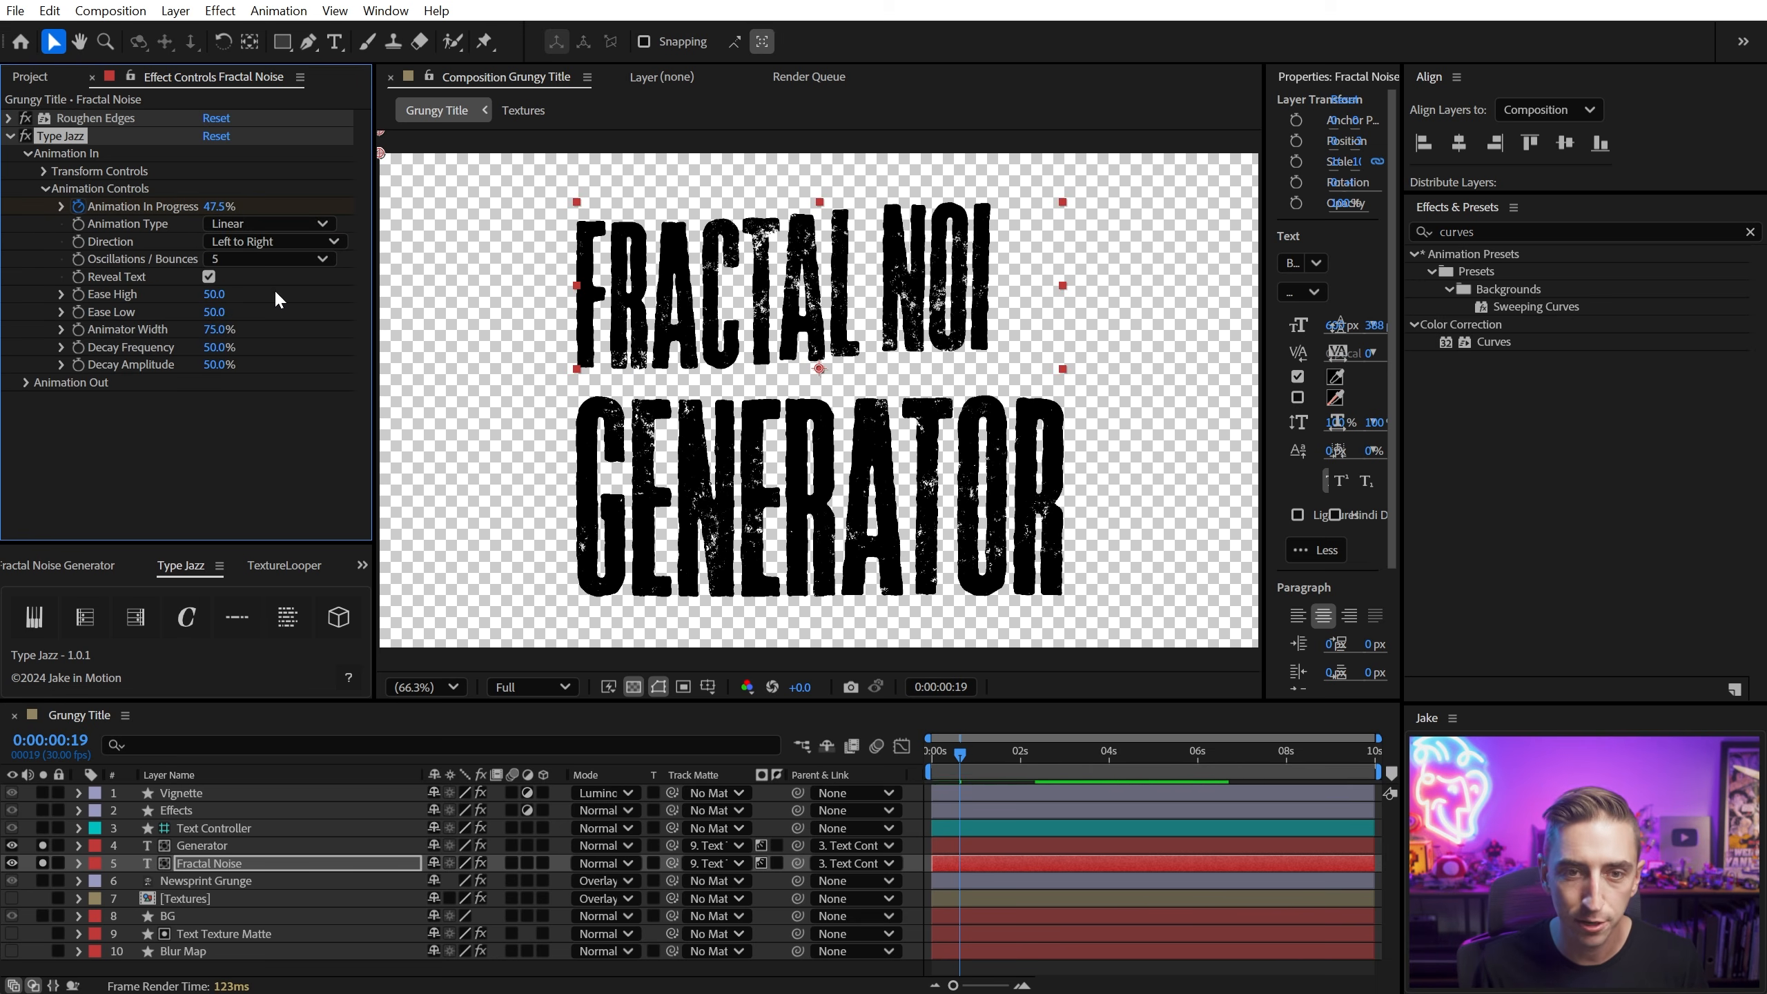
pyautogui.click(936, 760)
pyautogui.moveTo(936, 764)
pyautogui.mouseDown()
pyautogui.moveTo(997, 752)
pyautogui.moveTo(909, 763)
pyautogui.moveTo(953, 756)
pyautogui.mouseUp()
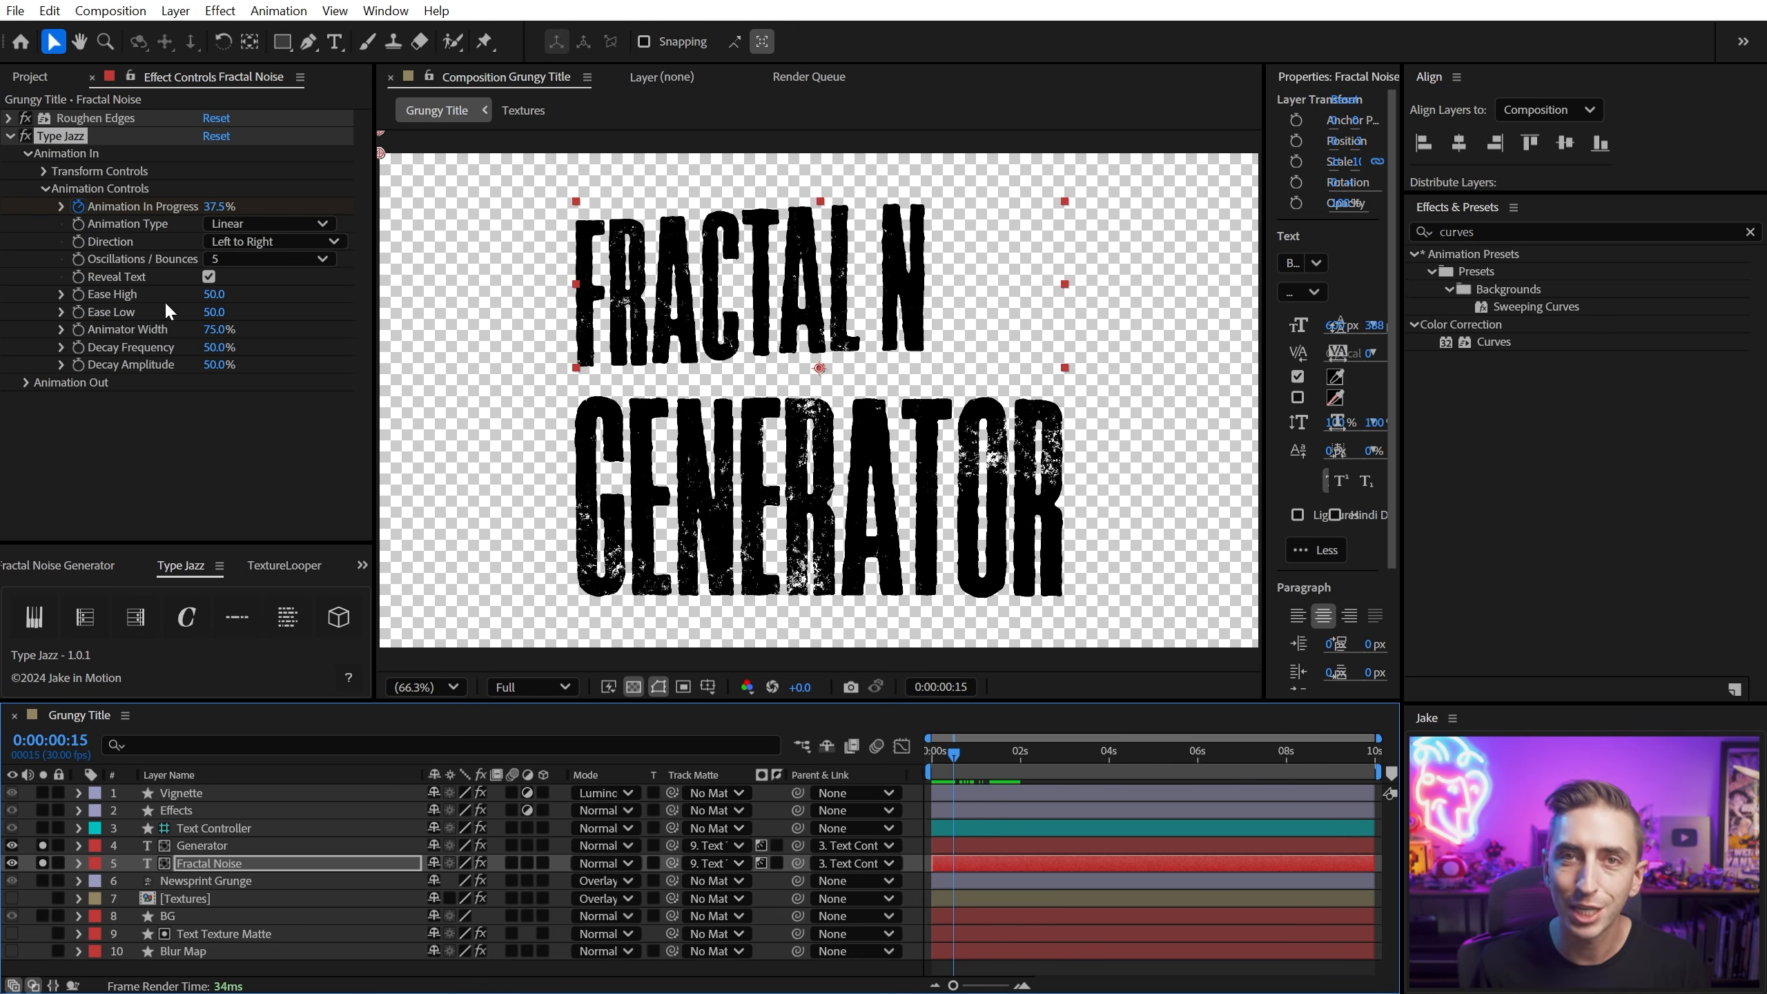
# Step: Set the Animation In Ease High to 100 and Ease Low to -20, and play the animation from the start
pyautogui.moveTo(216, 304); pyautogui.dragTo(389, 297)
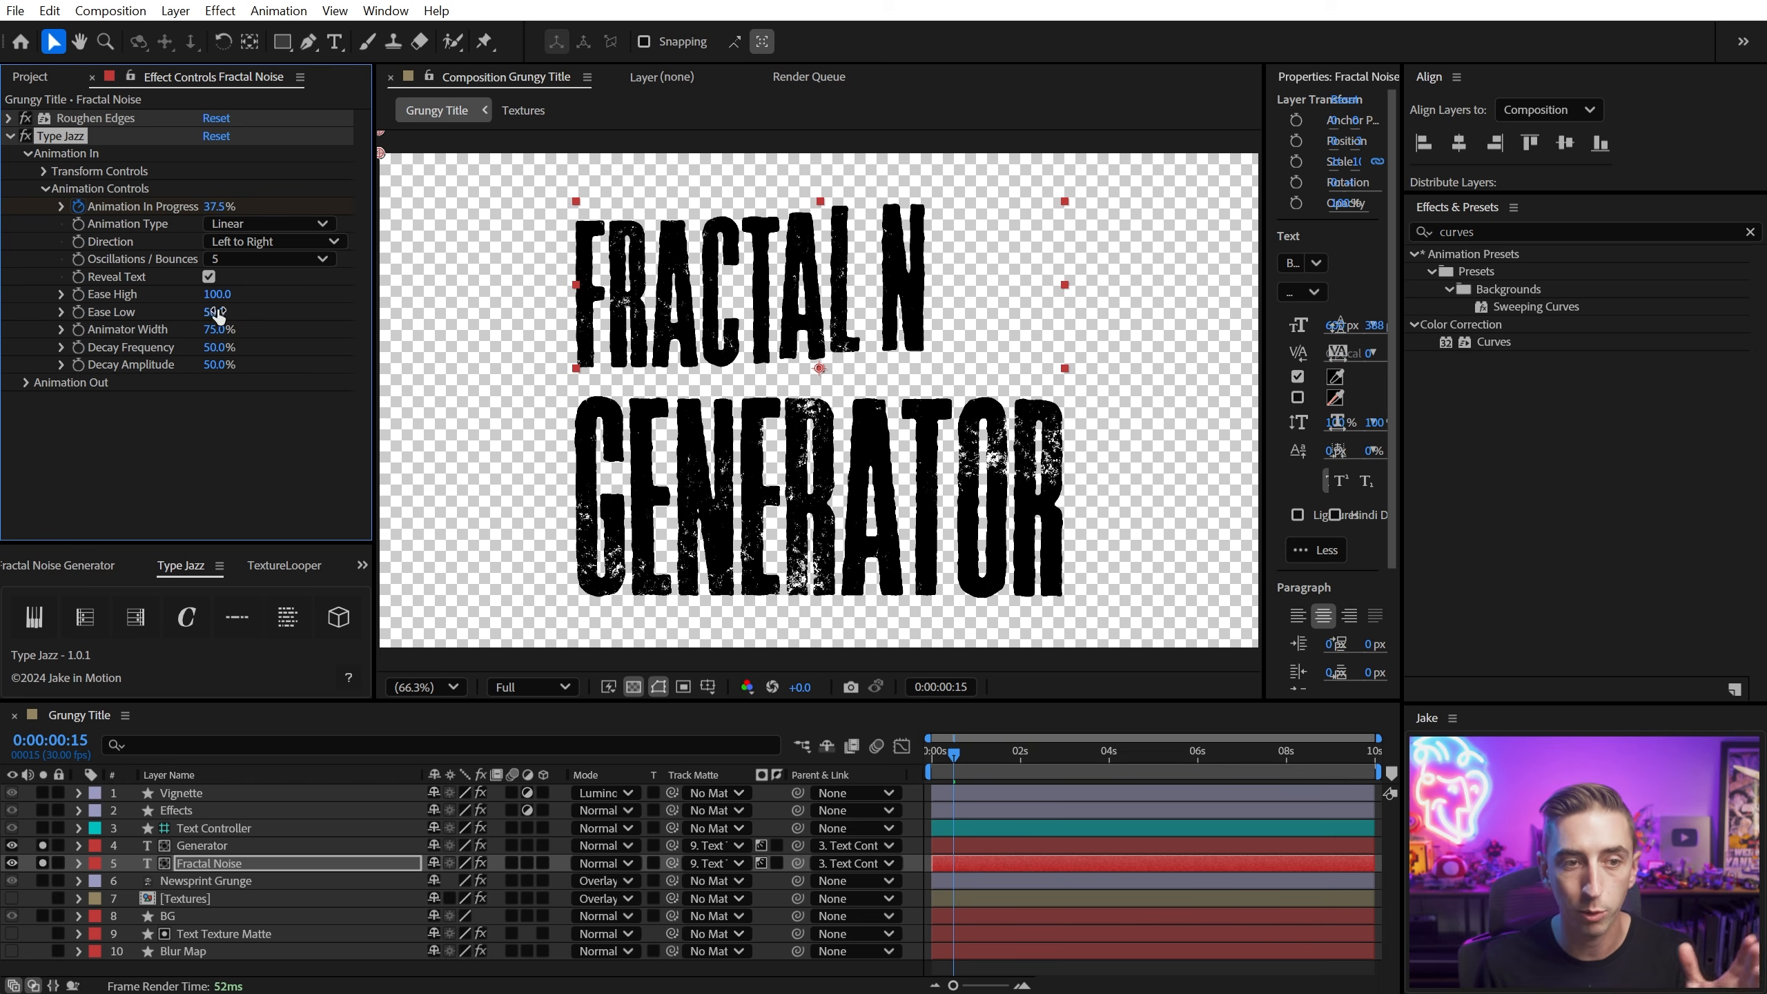
pyautogui.moveTo(212, 312); pyautogui.dragTo(147, 315)
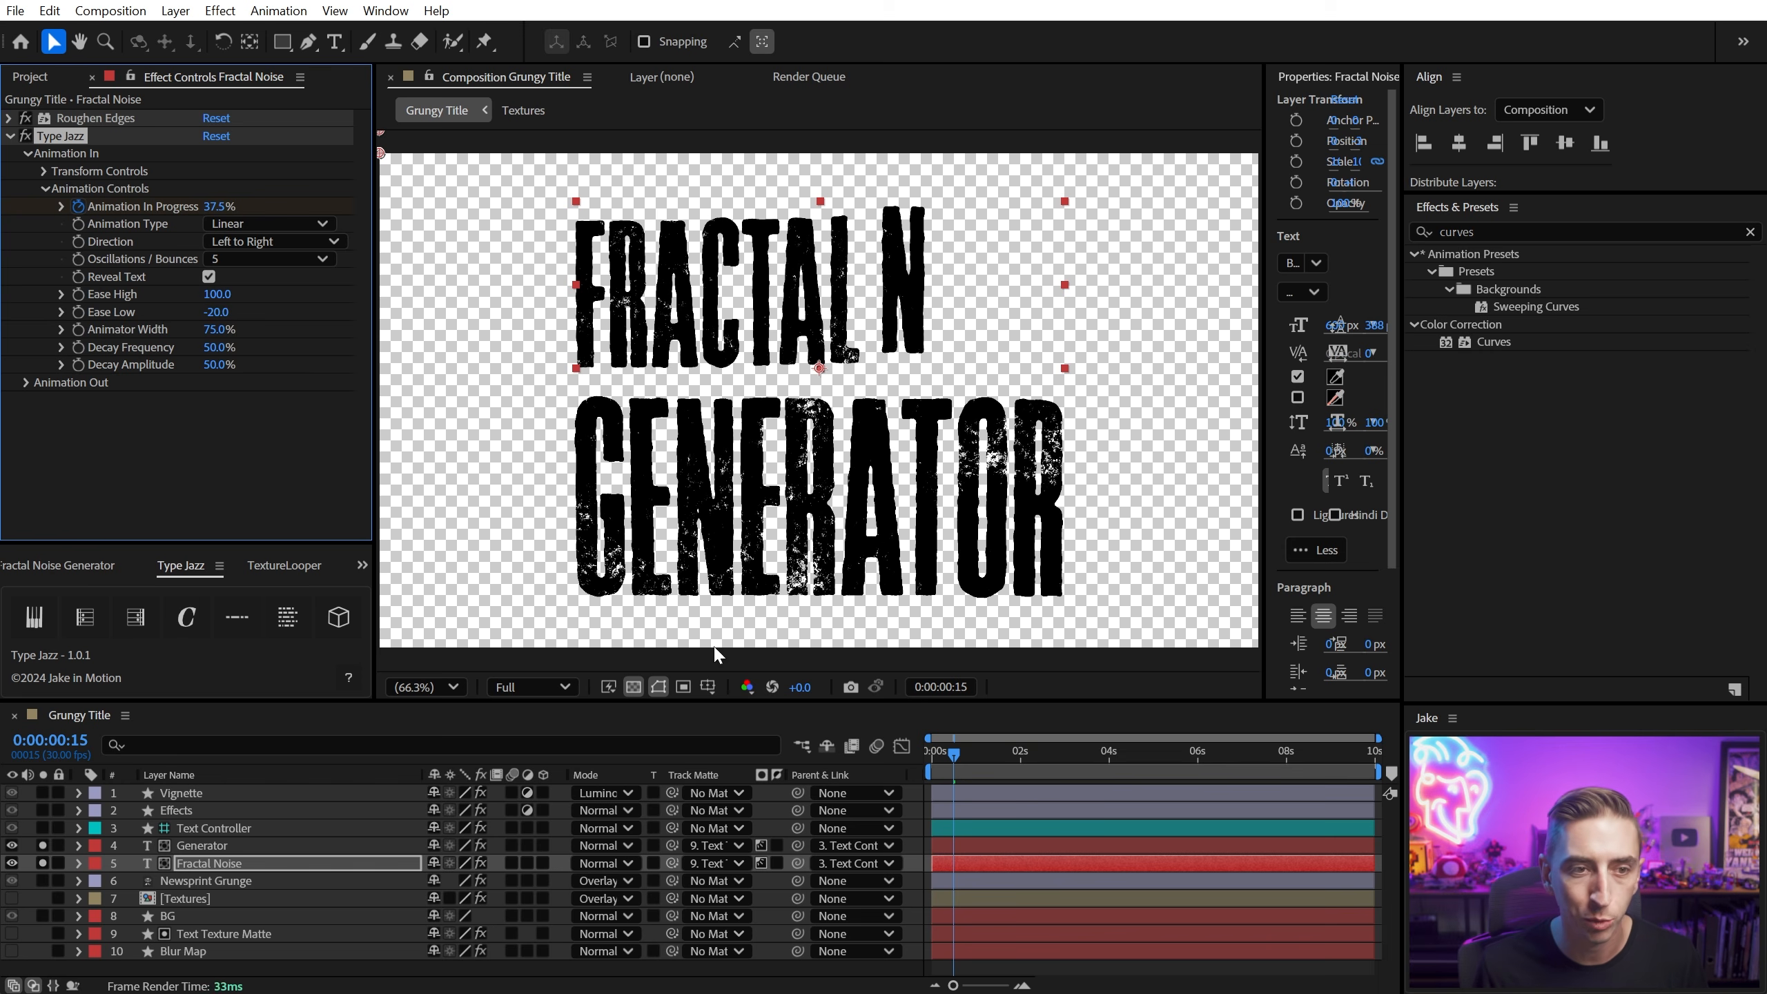
pyautogui.moveTo(951, 757); pyautogui.dragTo(878, 753)
pyautogui.press('space')
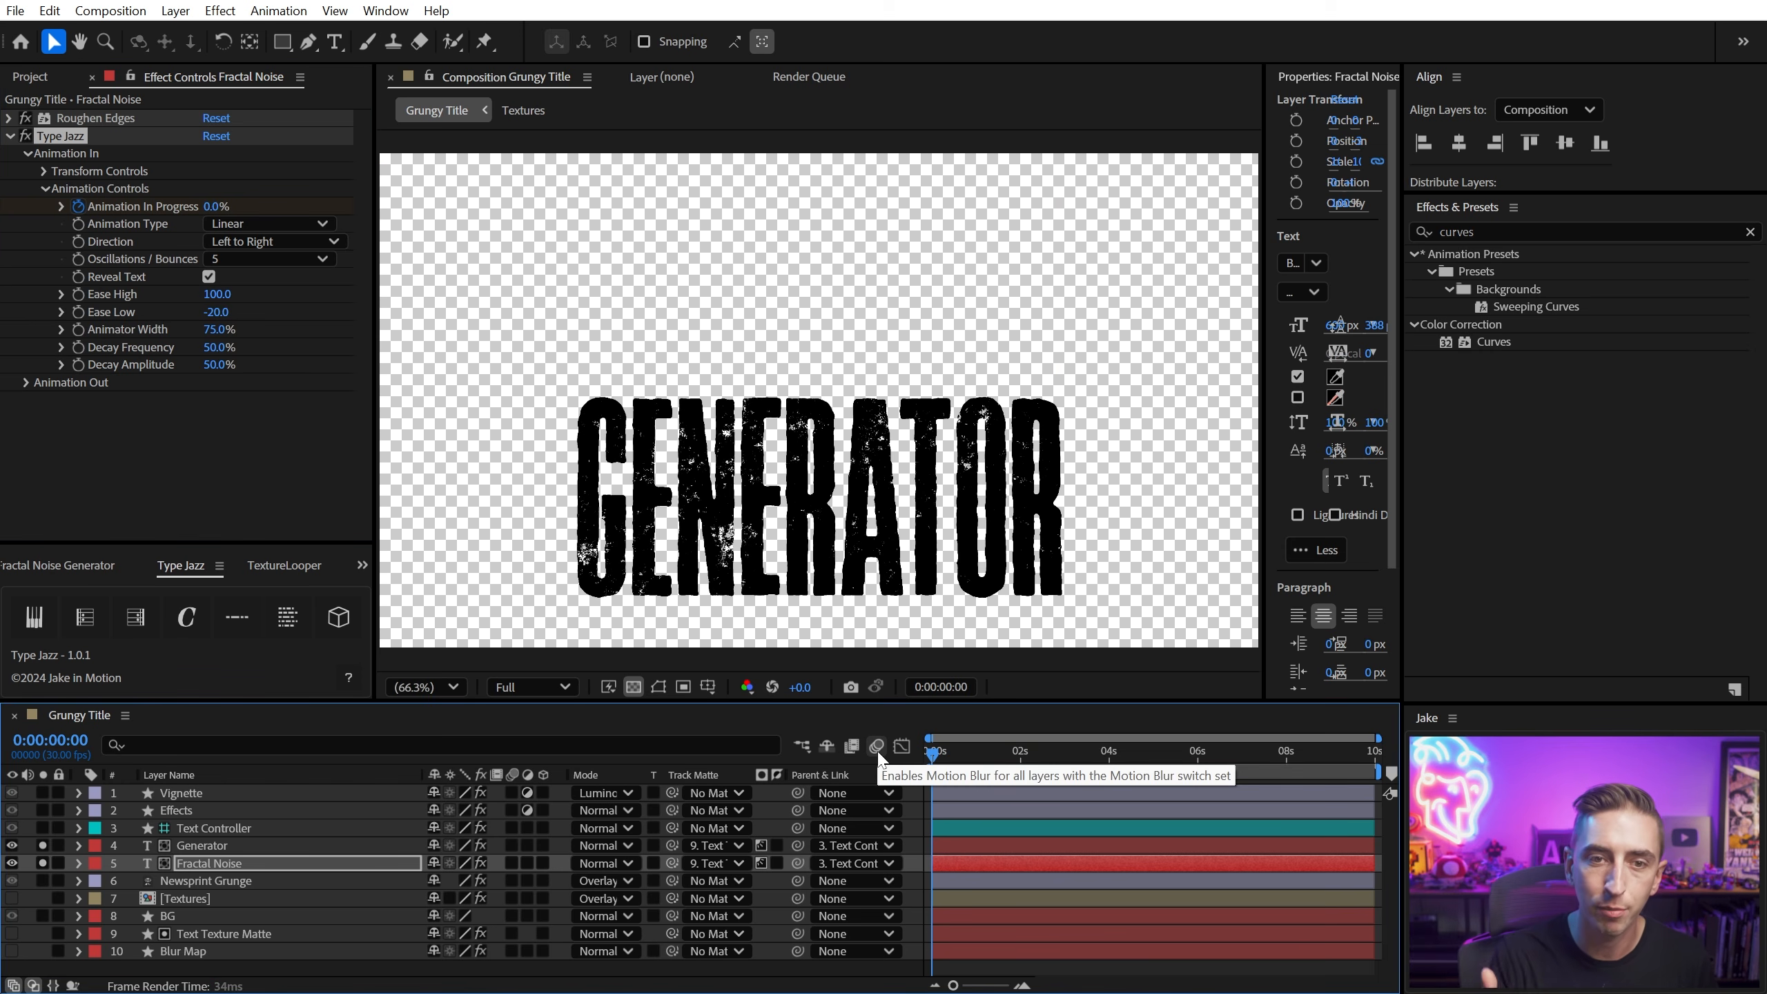
# Step: At frame 15, set the Y value of Position in the Animation In transform controls to 0
pyautogui.moveTo(932, 752)
pyautogui.mouseDown()
pyautogui.moveTo(980, 756)
pyautogui.moveTo(955, 760)
pyautogui.mouseUp()
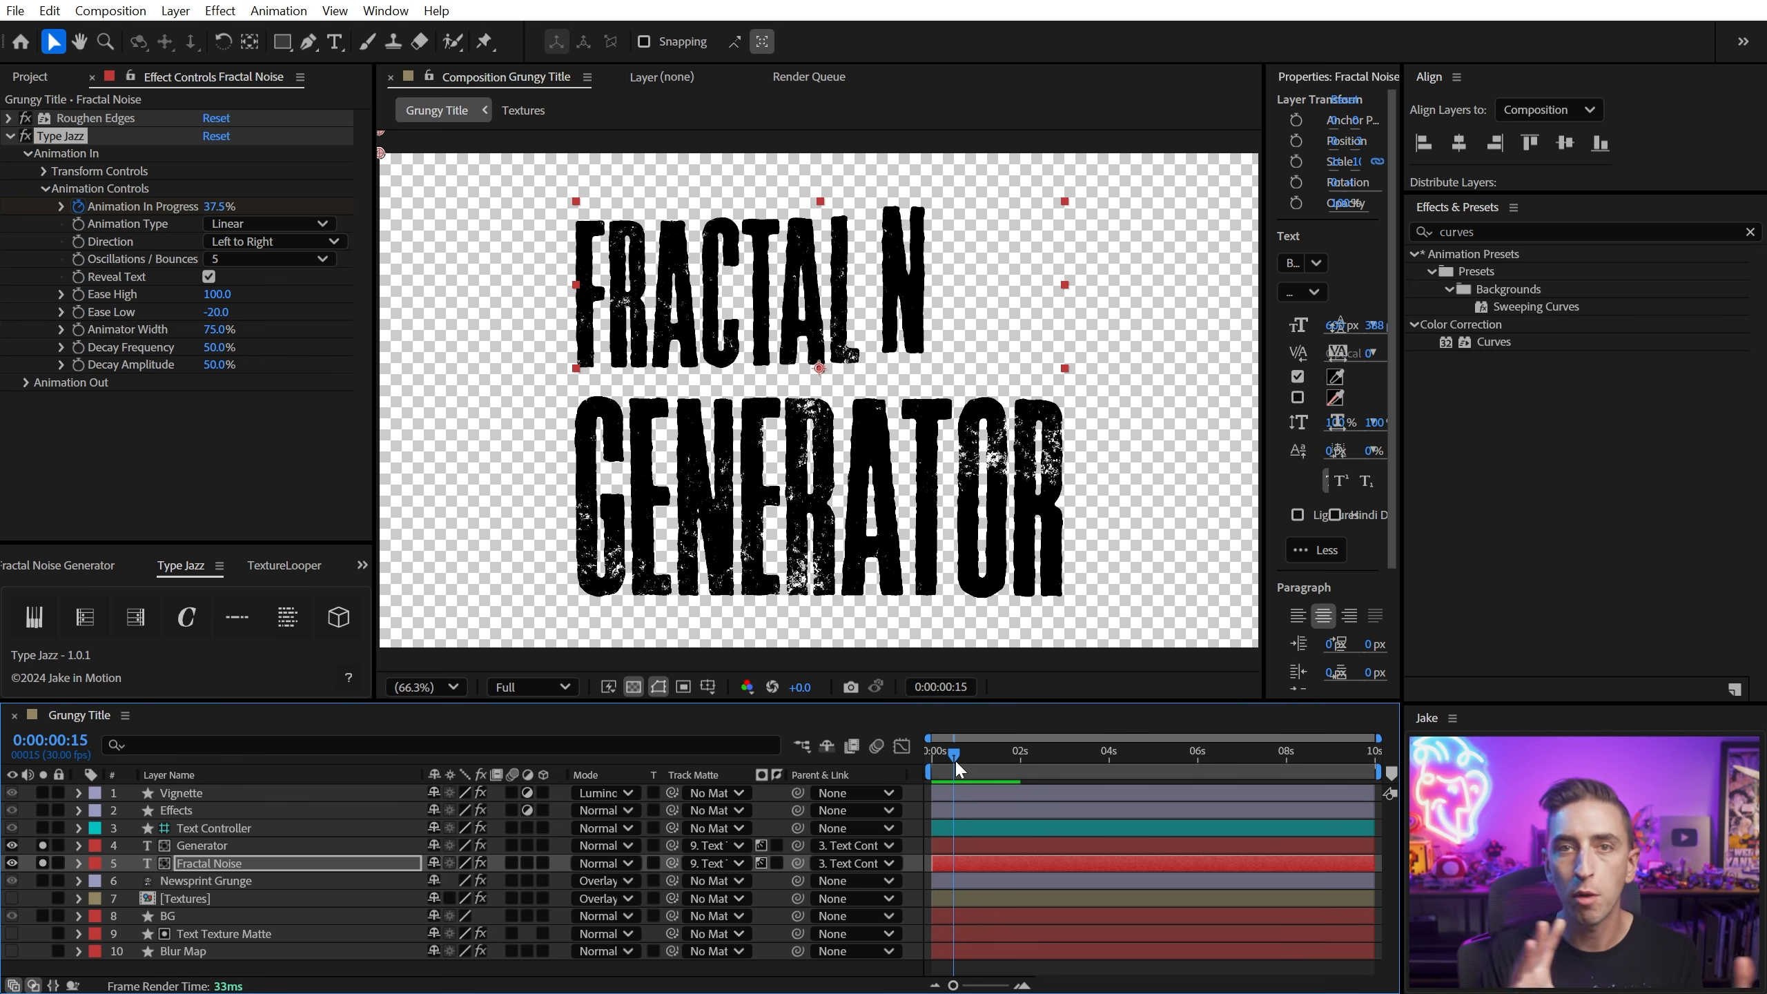
pyautogui.click(45, 187)
pyautogui.click(44, 171)
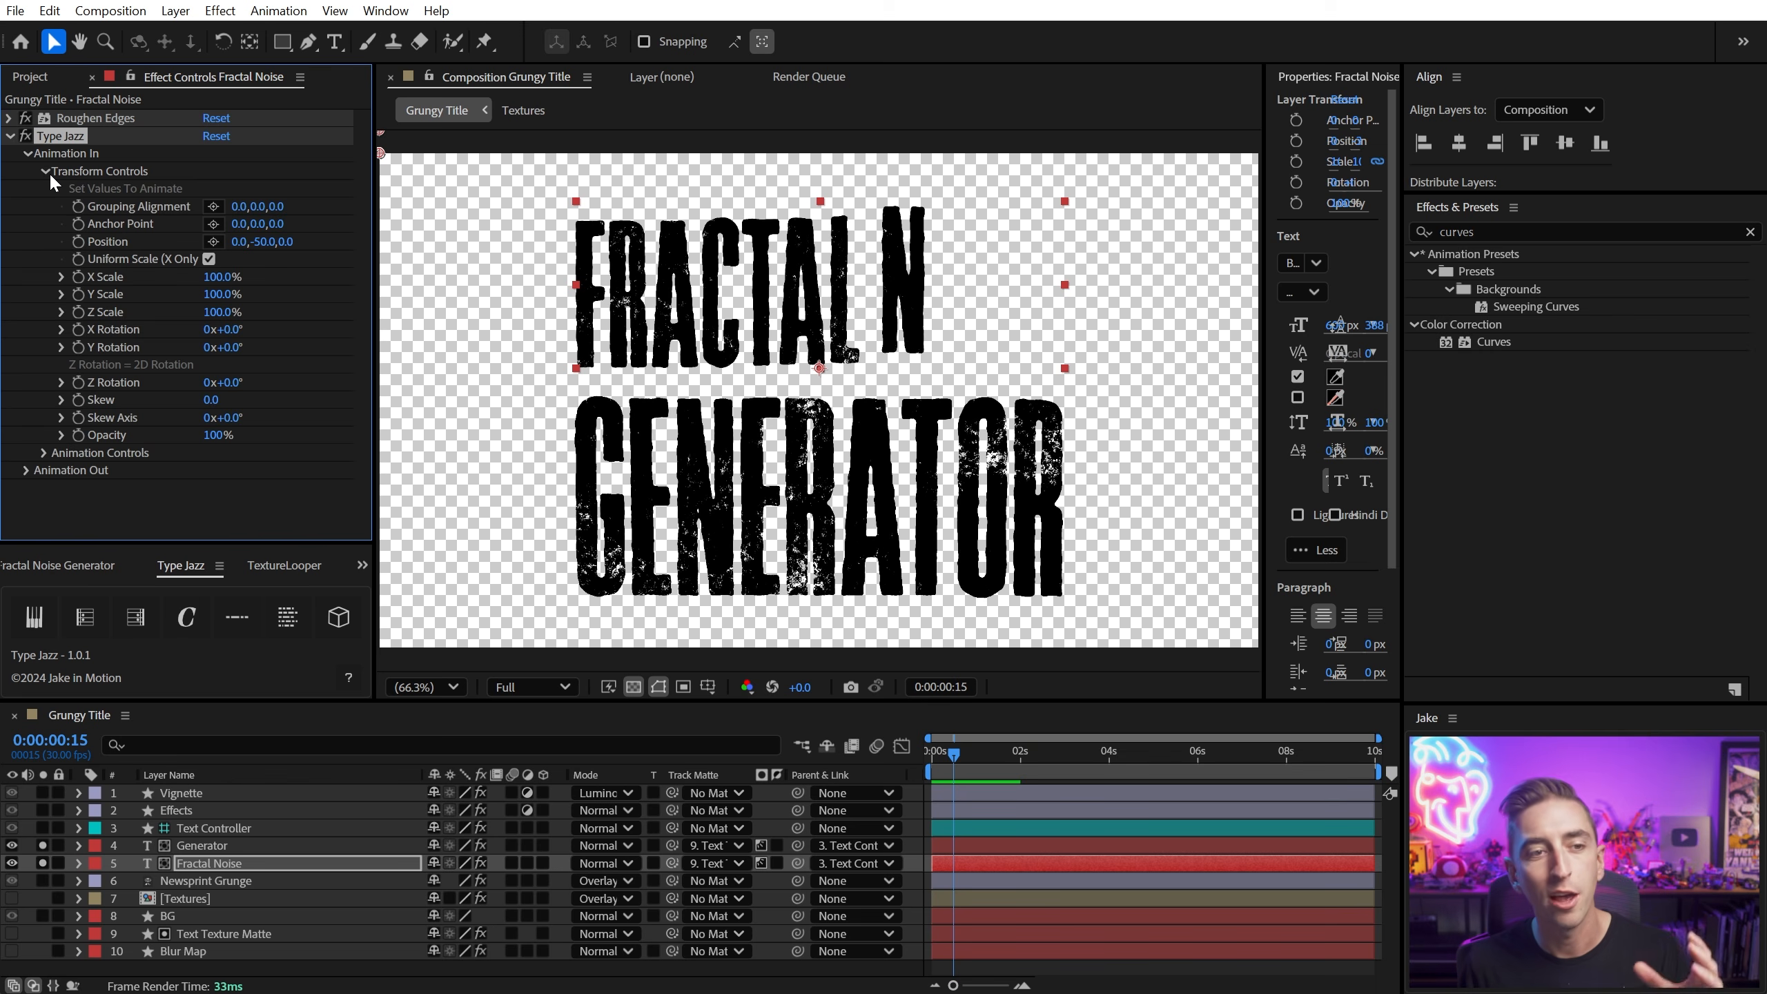
pyautogui.click(263, 242)
pyautogui.write('0')
pyautogui.press('Return')
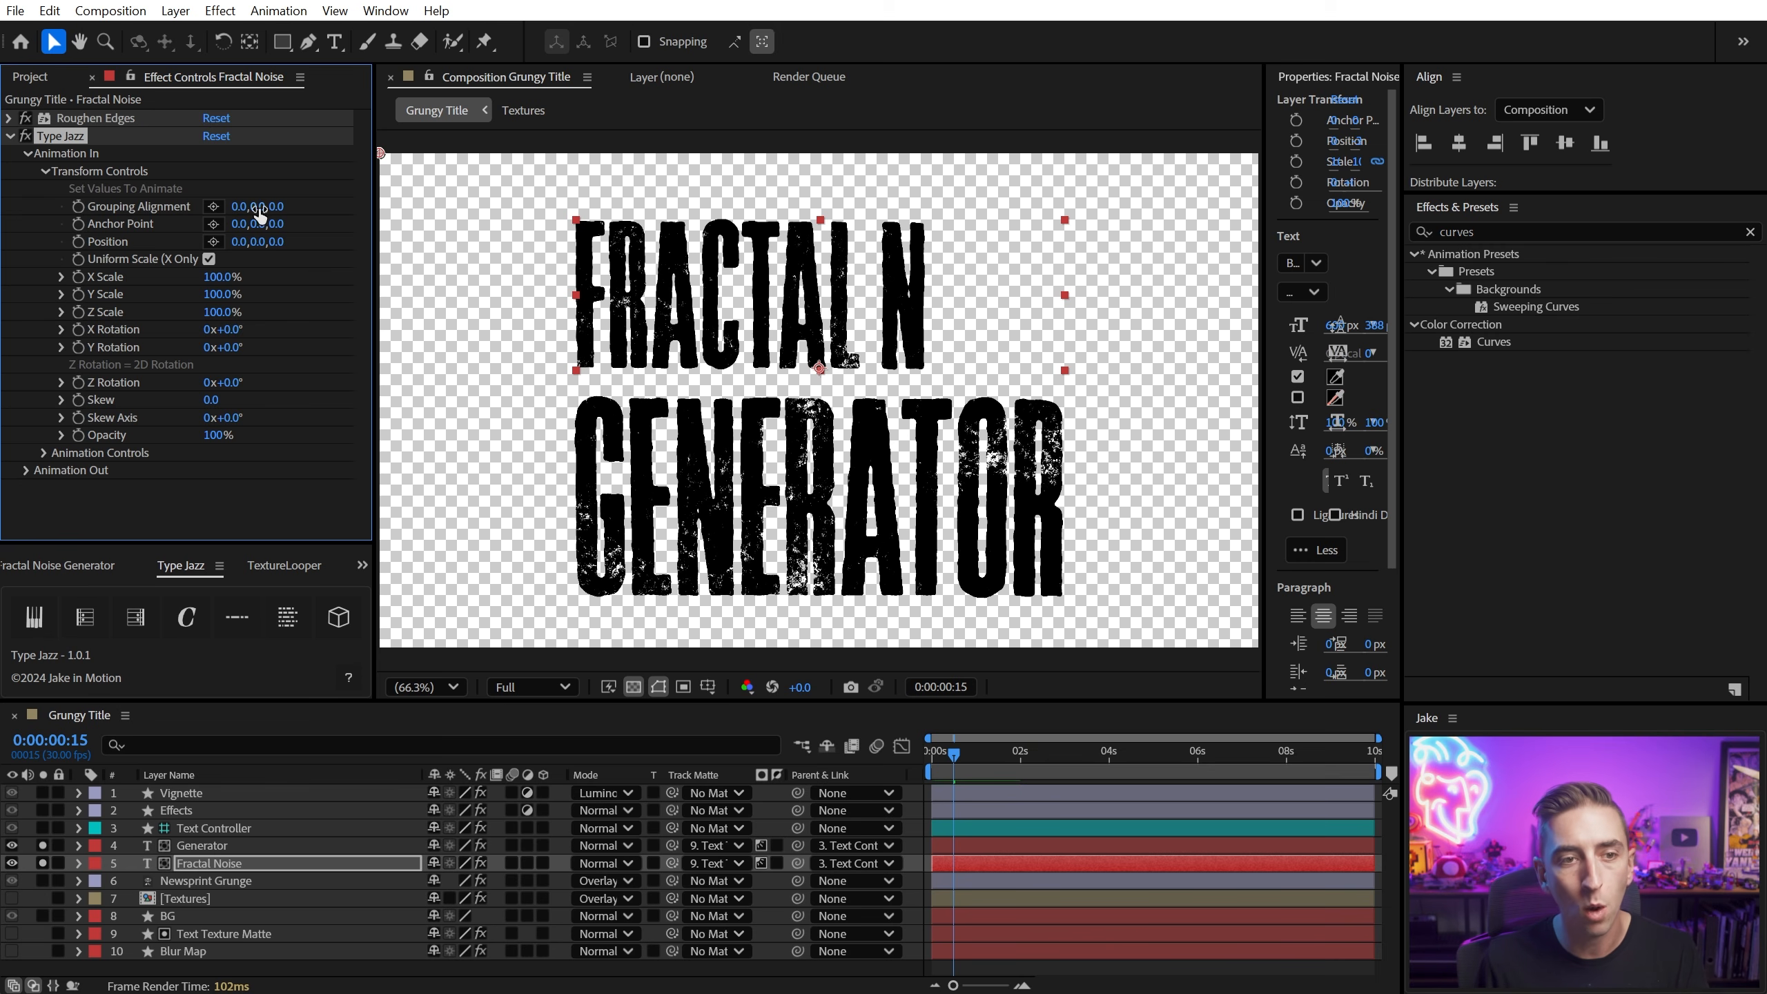
# Step: Set the Animation In Grouping Alignment's Y value to 56 and the Z Rotation to 9° so the letters tilt in
pyautogui.moveTo(260, 213); pyautogui.dragTo(345, 200)
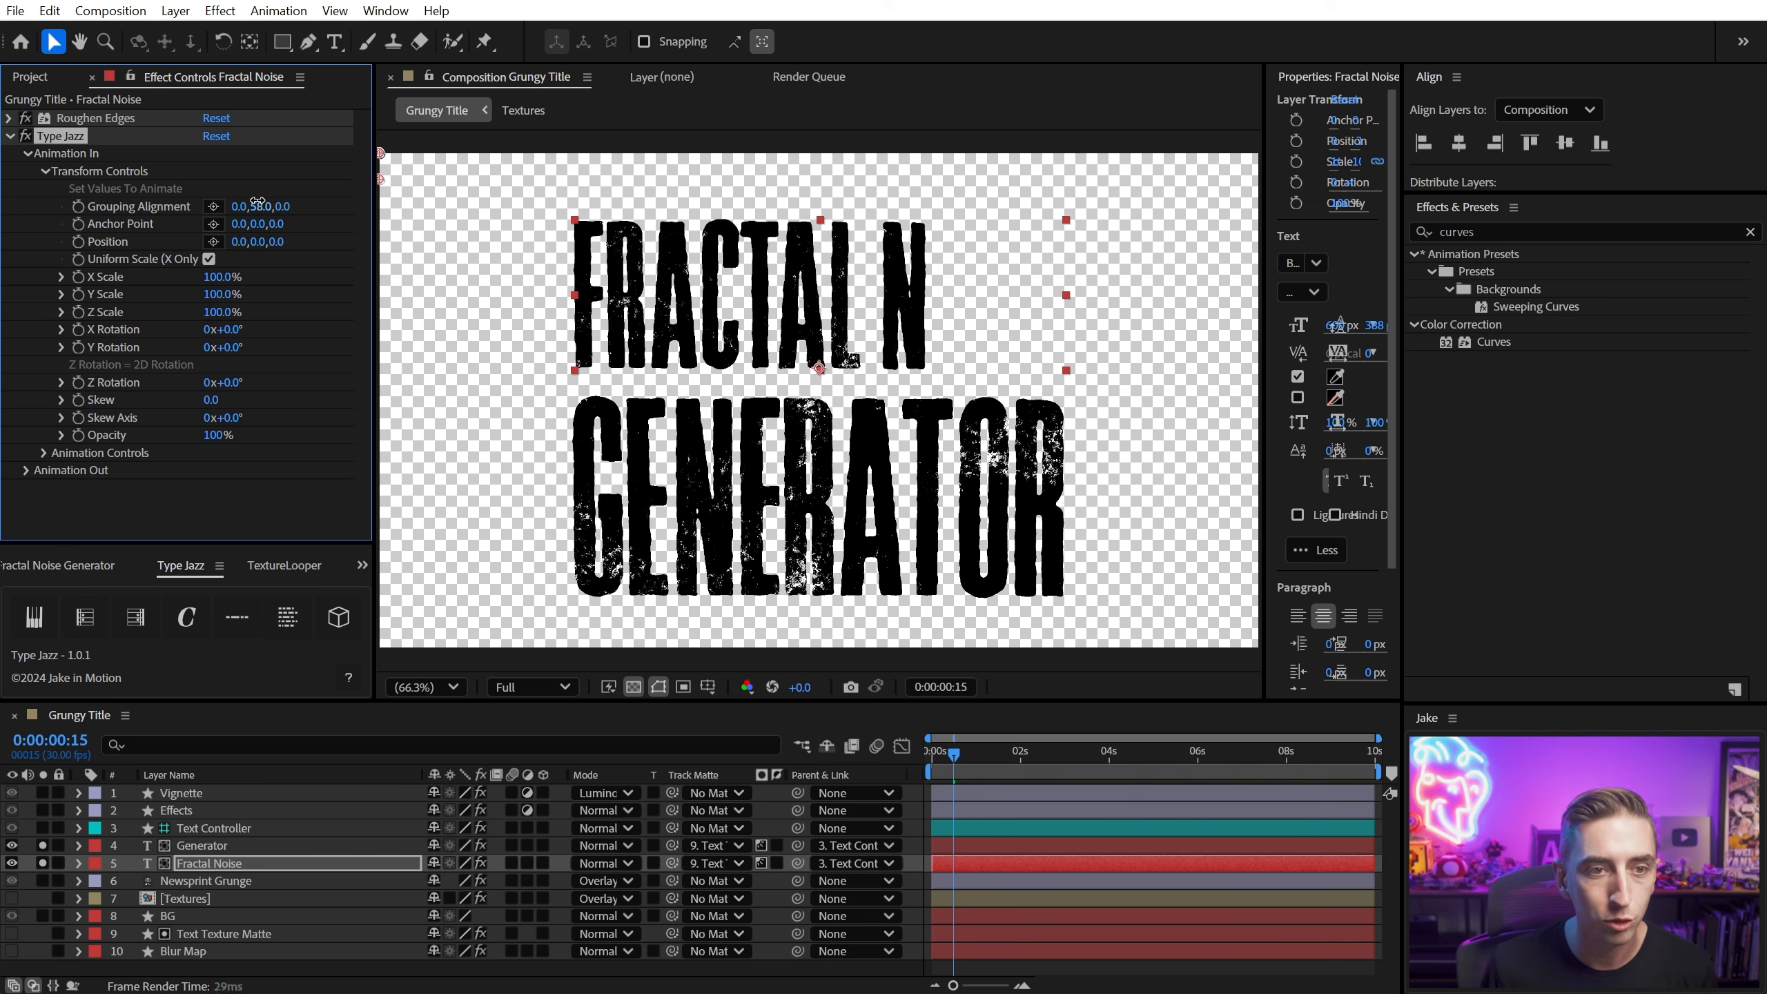
pyautogui.moveTo(255, 206); pyautogui.dragTo(350, 211)
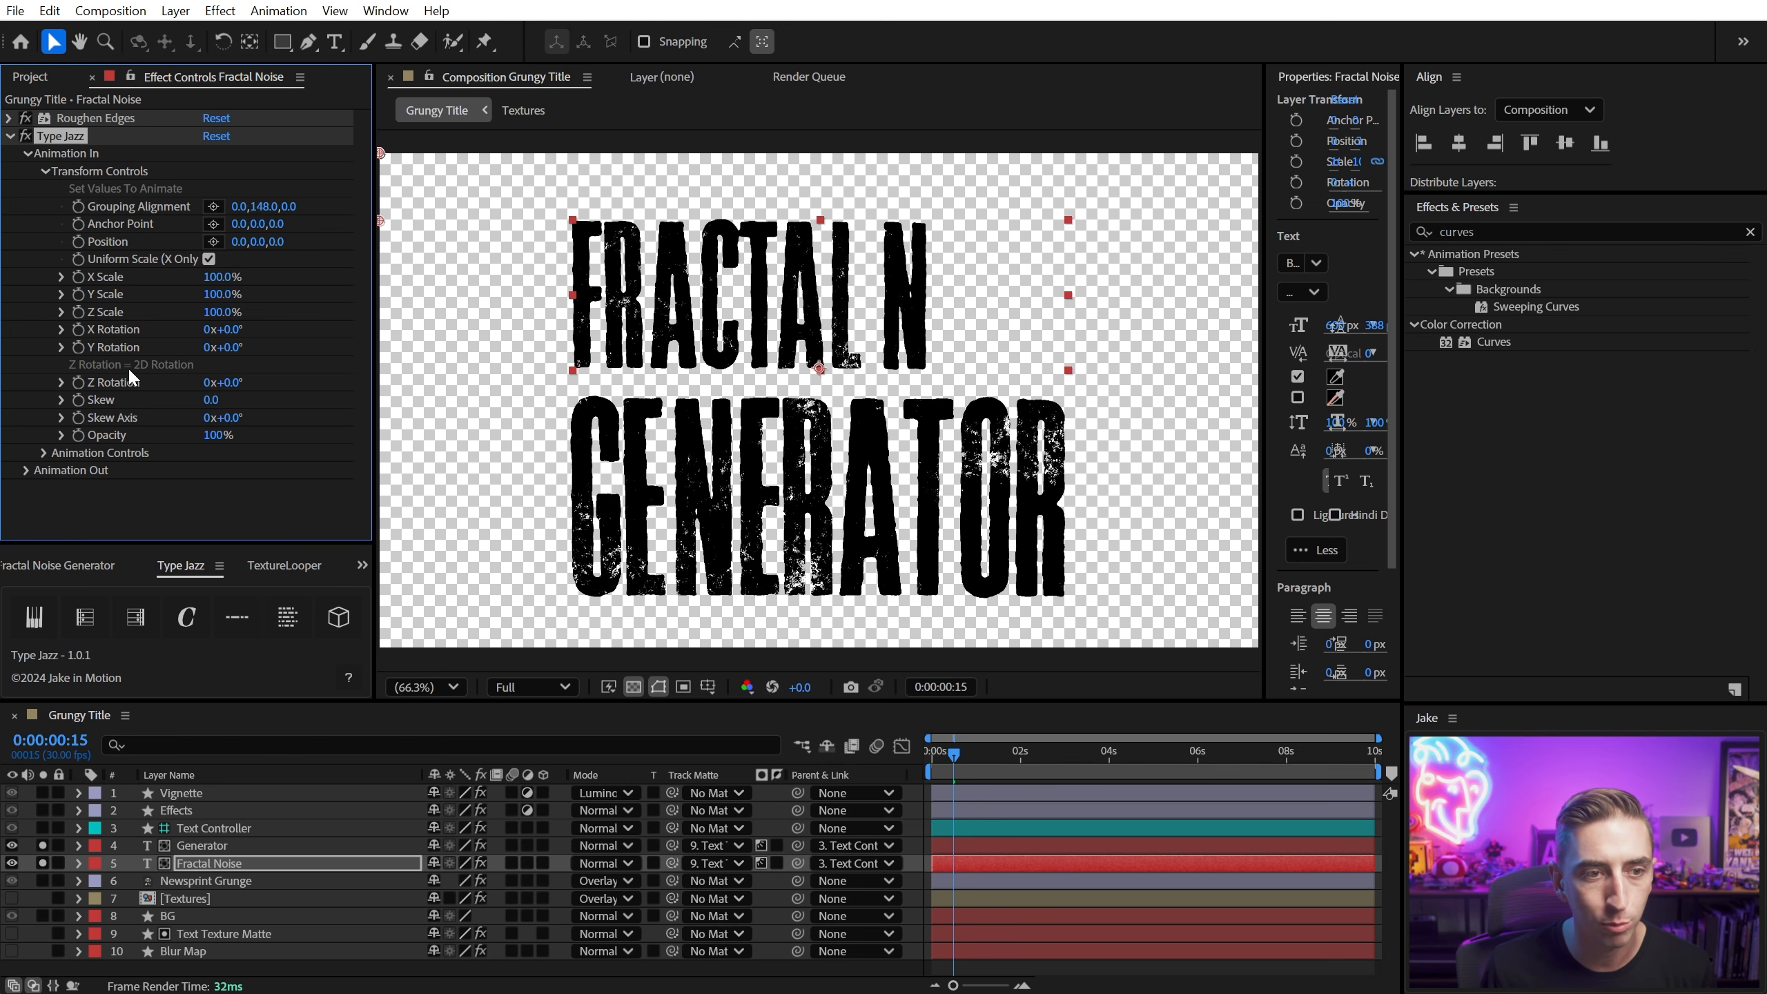
pyautogui.moveTo(235, 382); pyautogui.dragTo(286, 405)
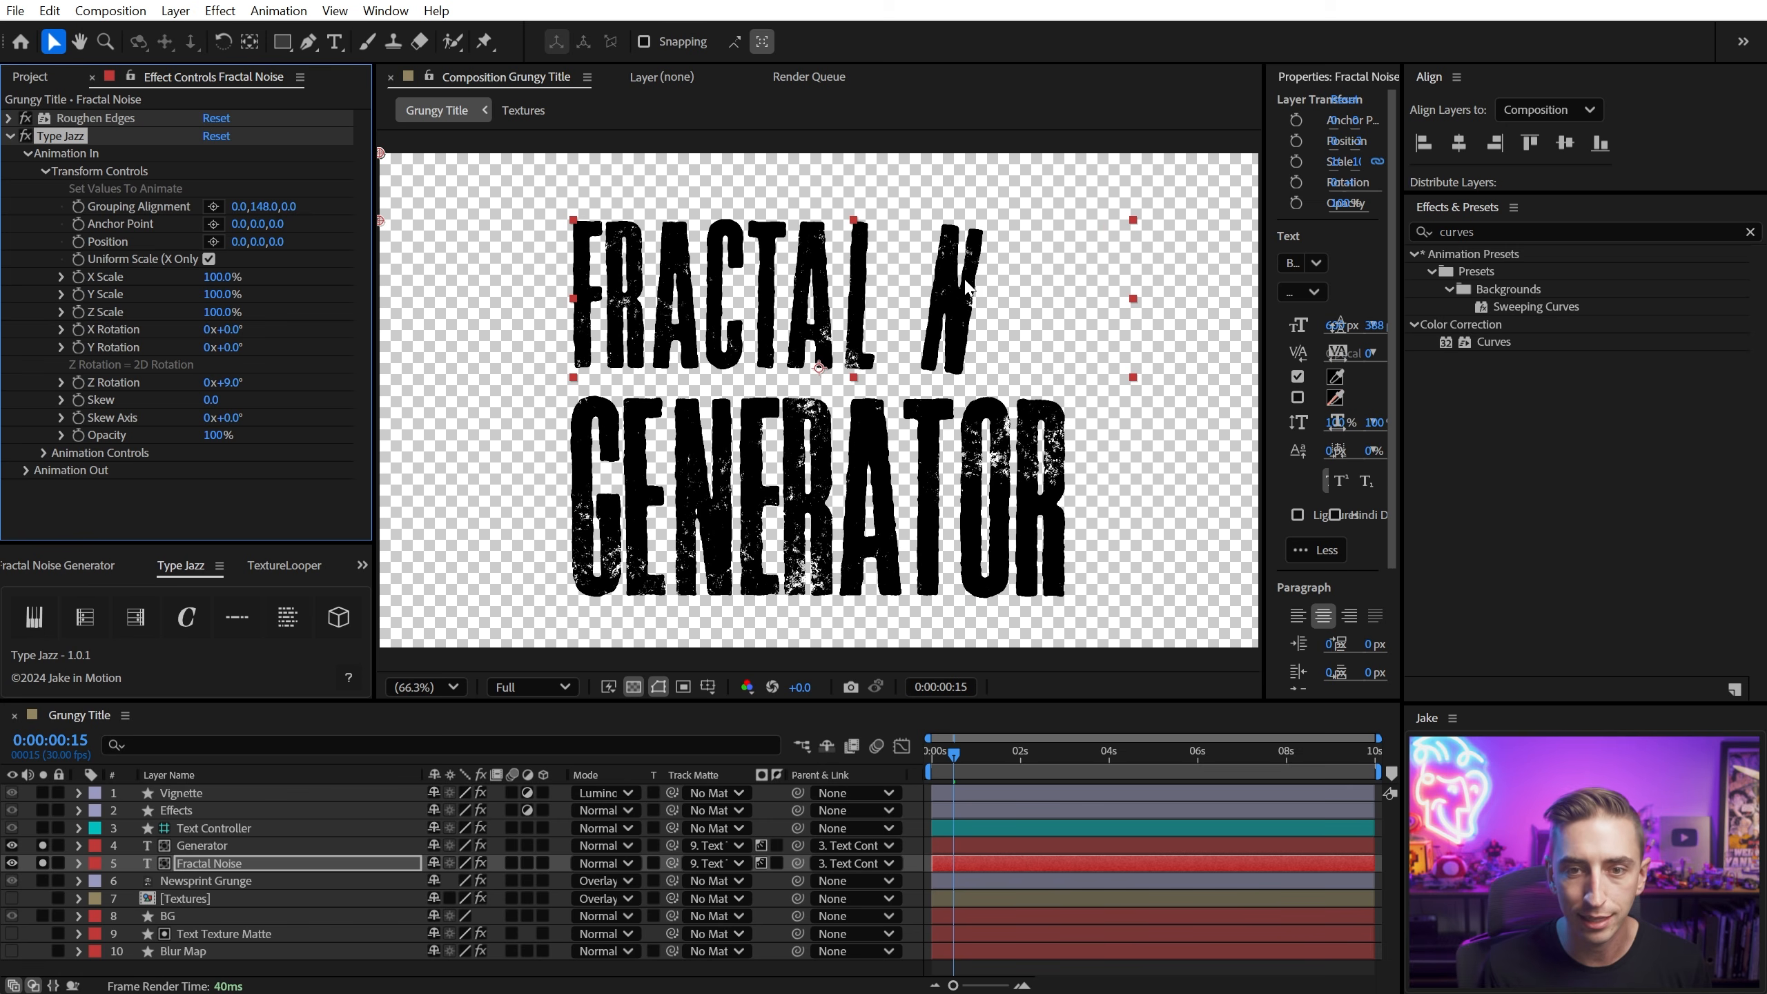
pyautogui.moveTo(267, 213); pyautogui.dragTo(109, 203)
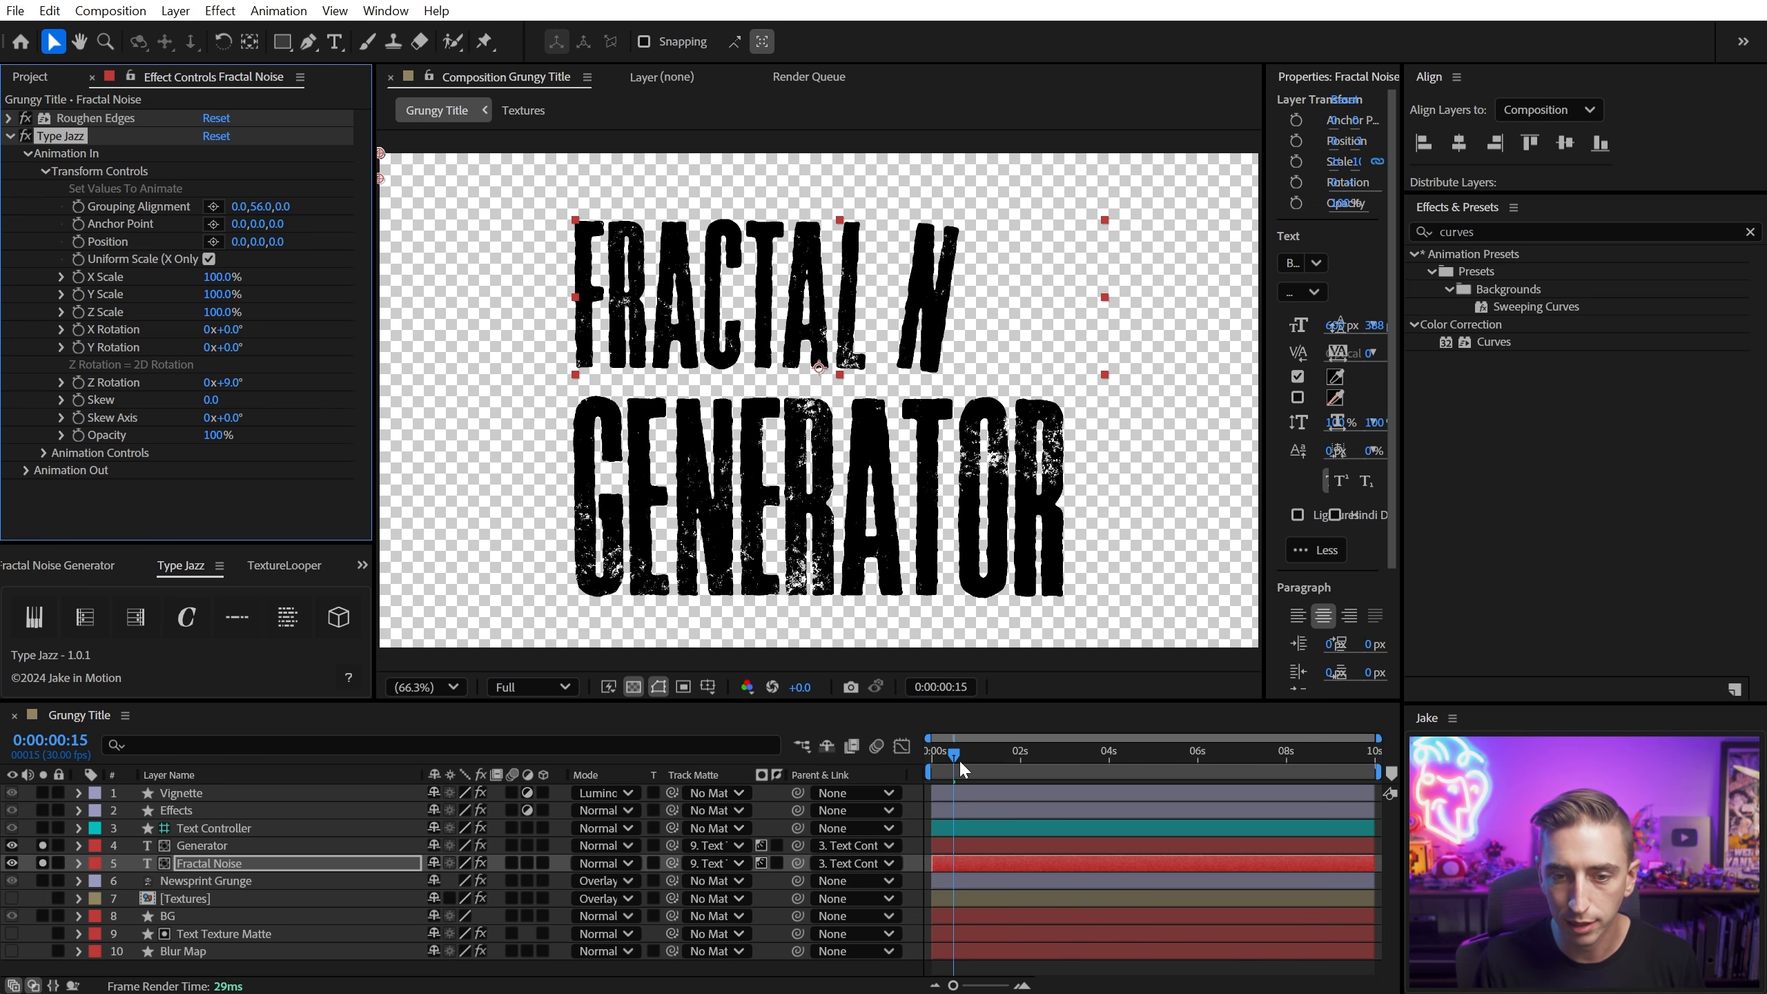
# Step: Preview the tilting letter reveal from the first frame and scrub through it to 0:00:01:00
pyautogui.moveTo(964, 762); pyautogui.dragTo(839, 739)
pyautogui.press('space')
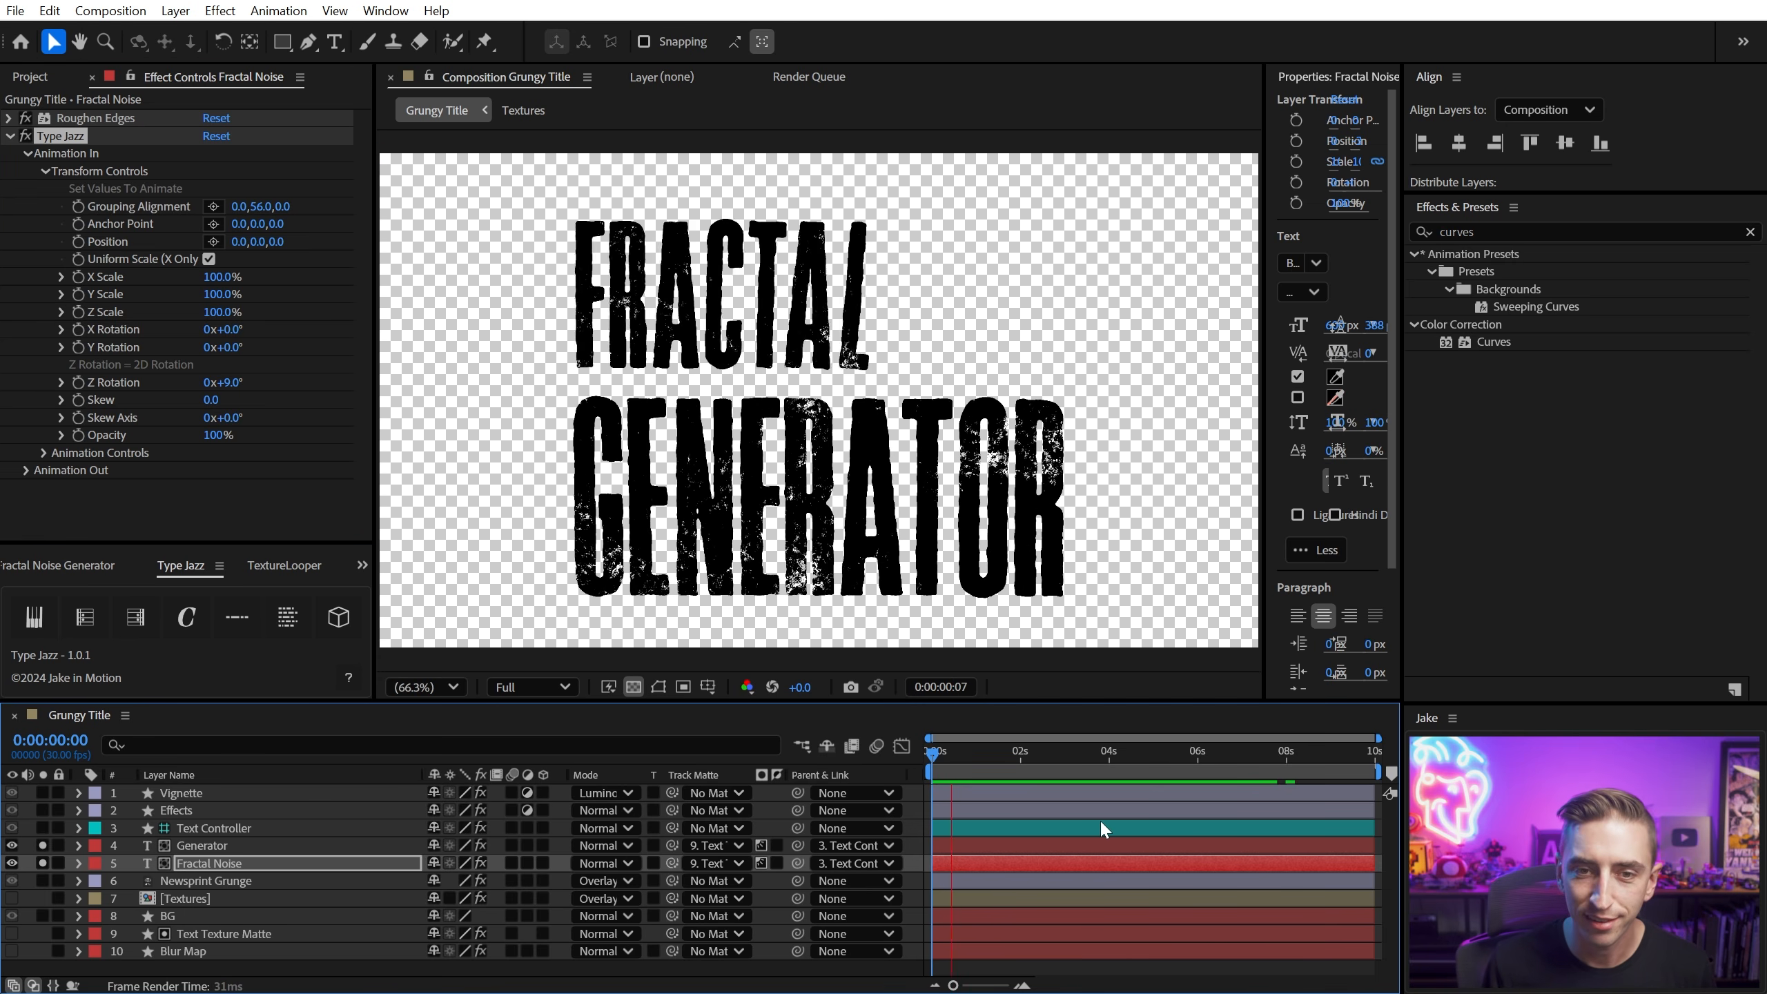
pyautogui.press('space')
pyautogui.click(947, 752)
pyautogui.moveTo(947, 752)
pyautogui.mouseDown()
pyautogui.moveTo(972, 747)
pyautogui.moveTo(937, 740)
pyautogui.moveTo(980, 743)
pyautogui.mouseUp()
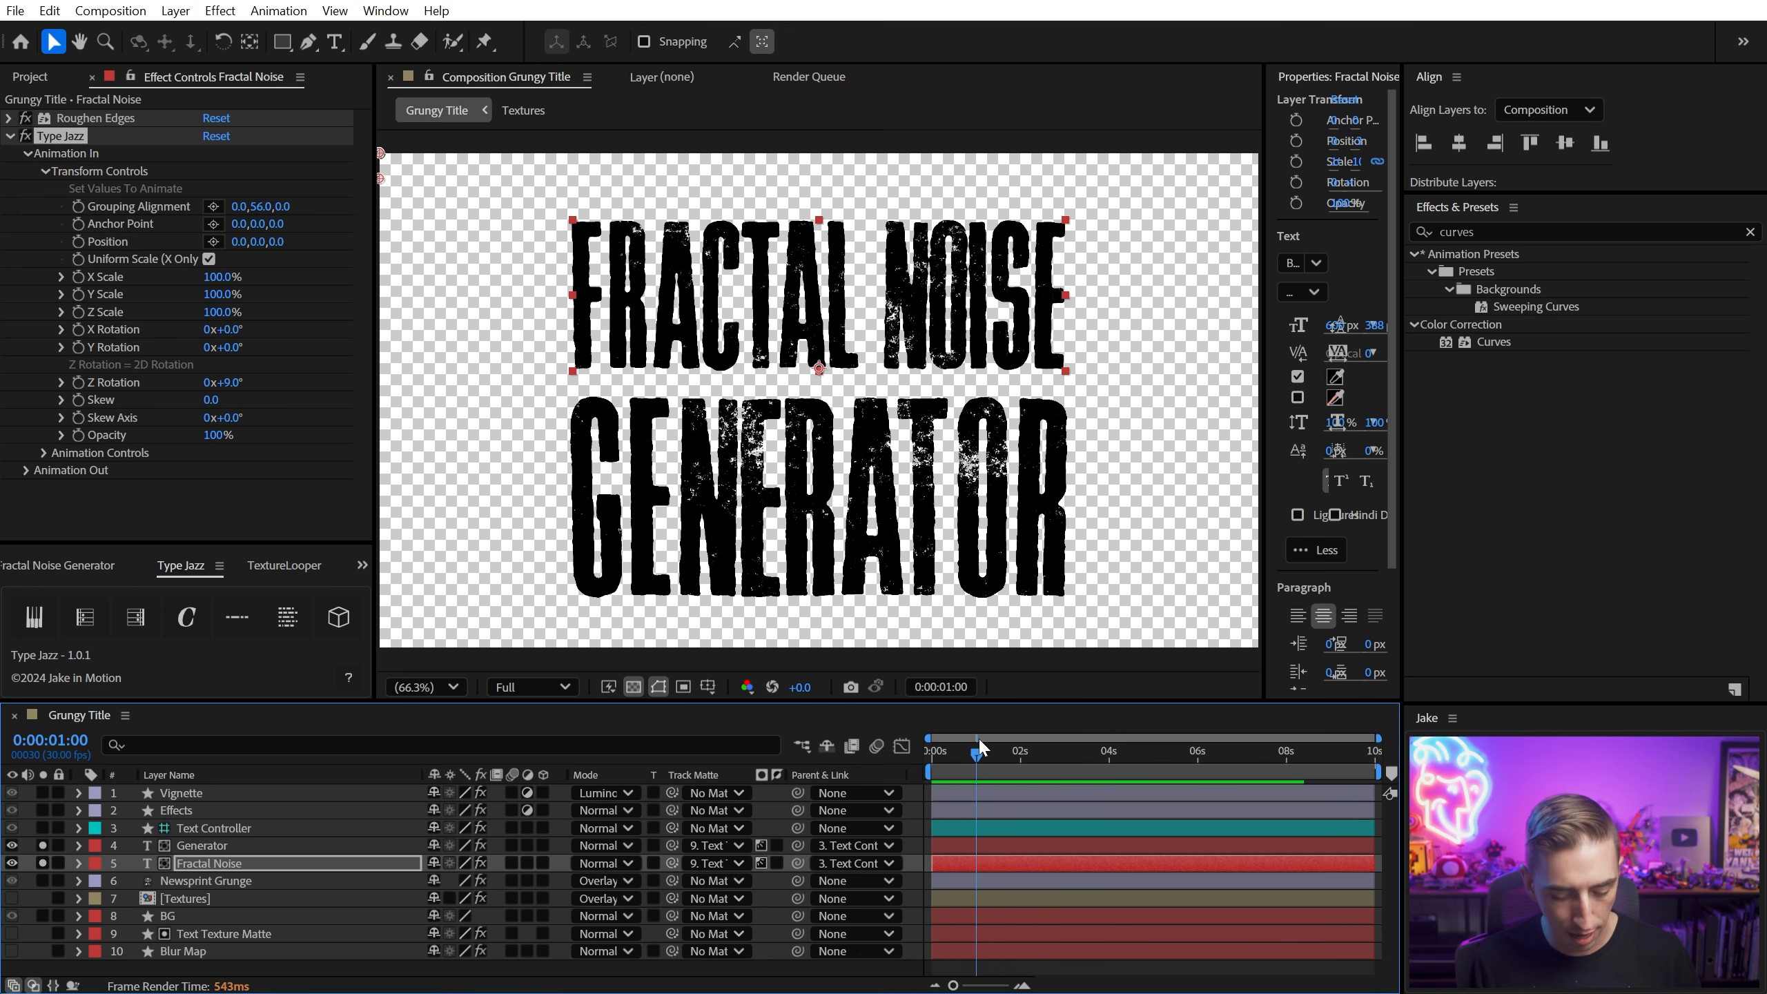
# Step: Delete the Animation Out Progress keyframes from the Fractal Noise layer's Type Jazz effect and collapse the layer
pyautogui.press('u')
pyautogui.click(243, 918)
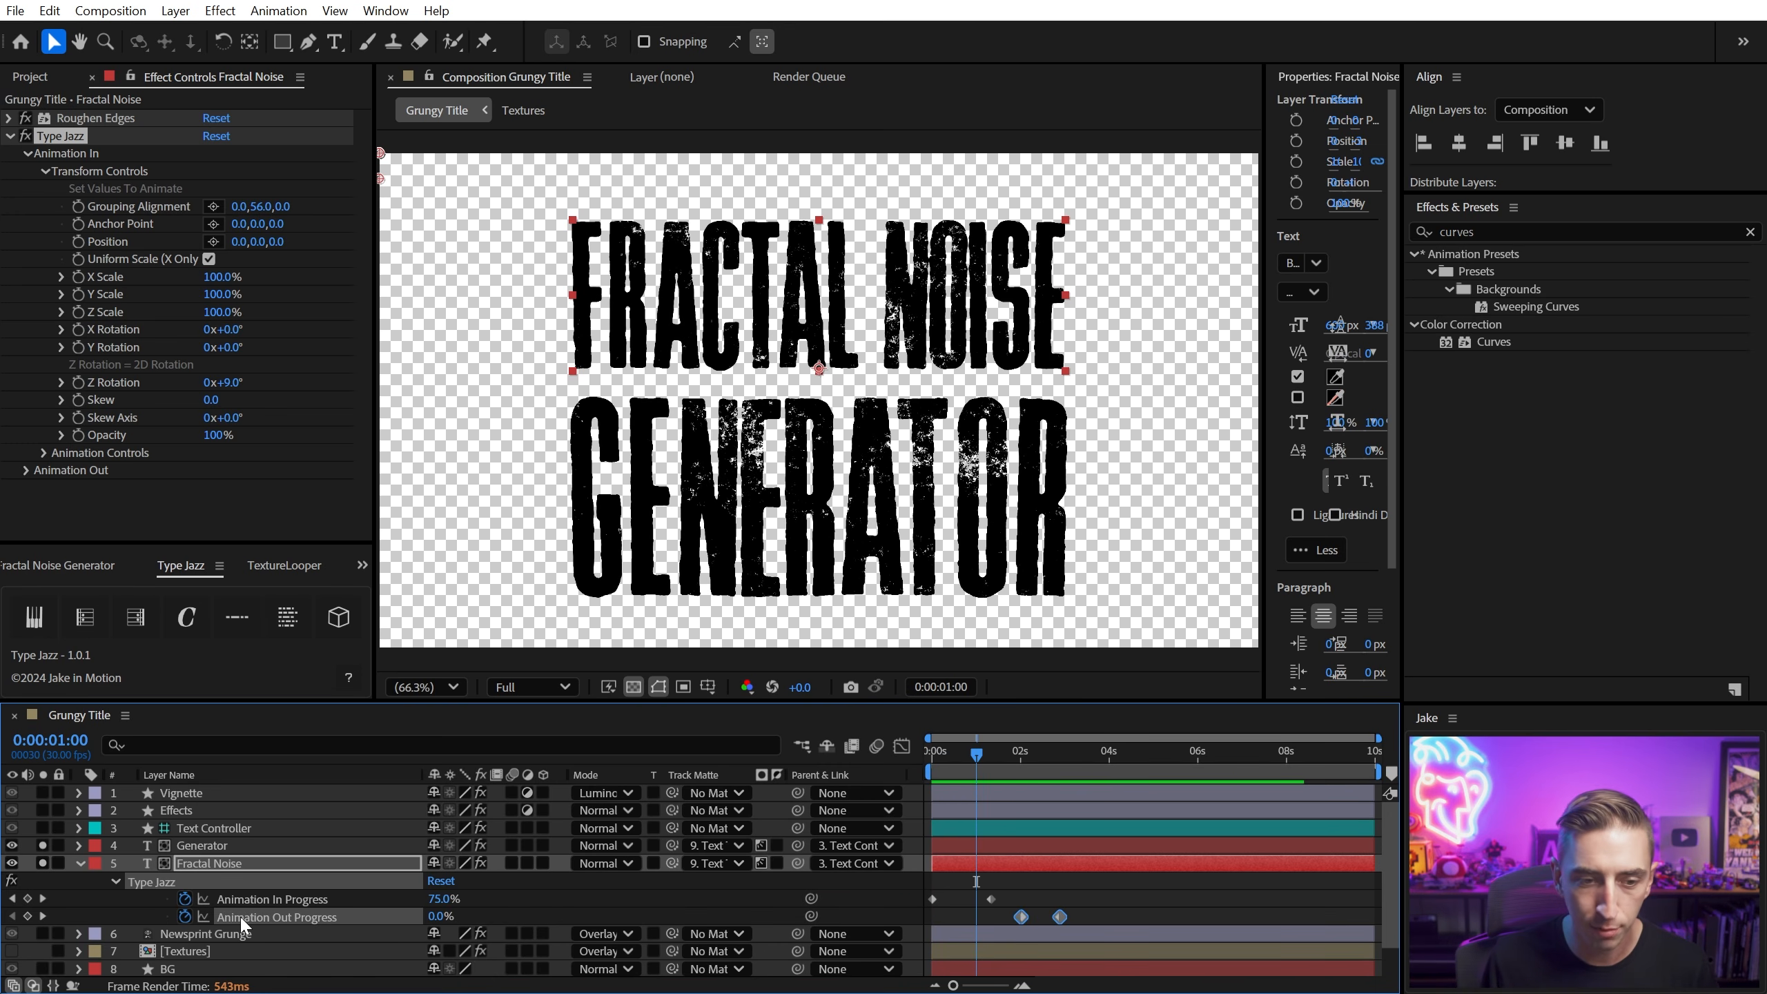
pyautogui.click(27, 470)
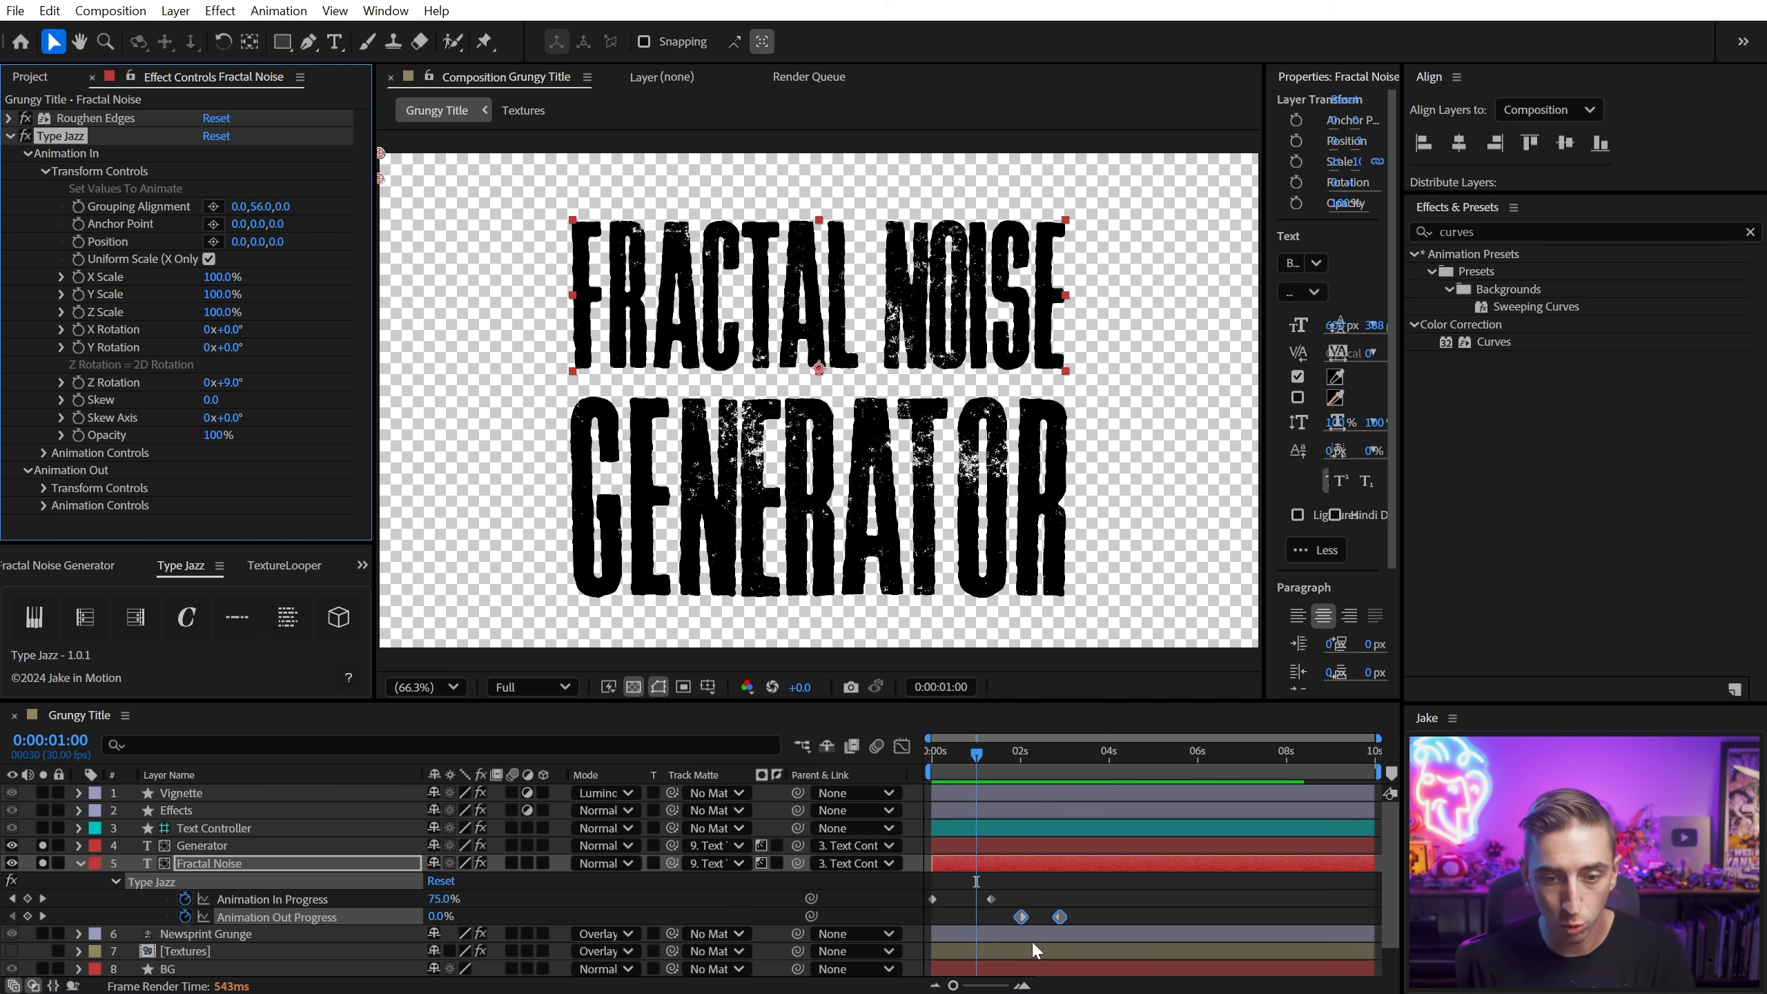
pyautogui.moveTo(1021, 917); pyautogui.dragTo(1082, 913)
pyautogui.moveTo(993, 757); pyautogui.dragTo(1058, 768)
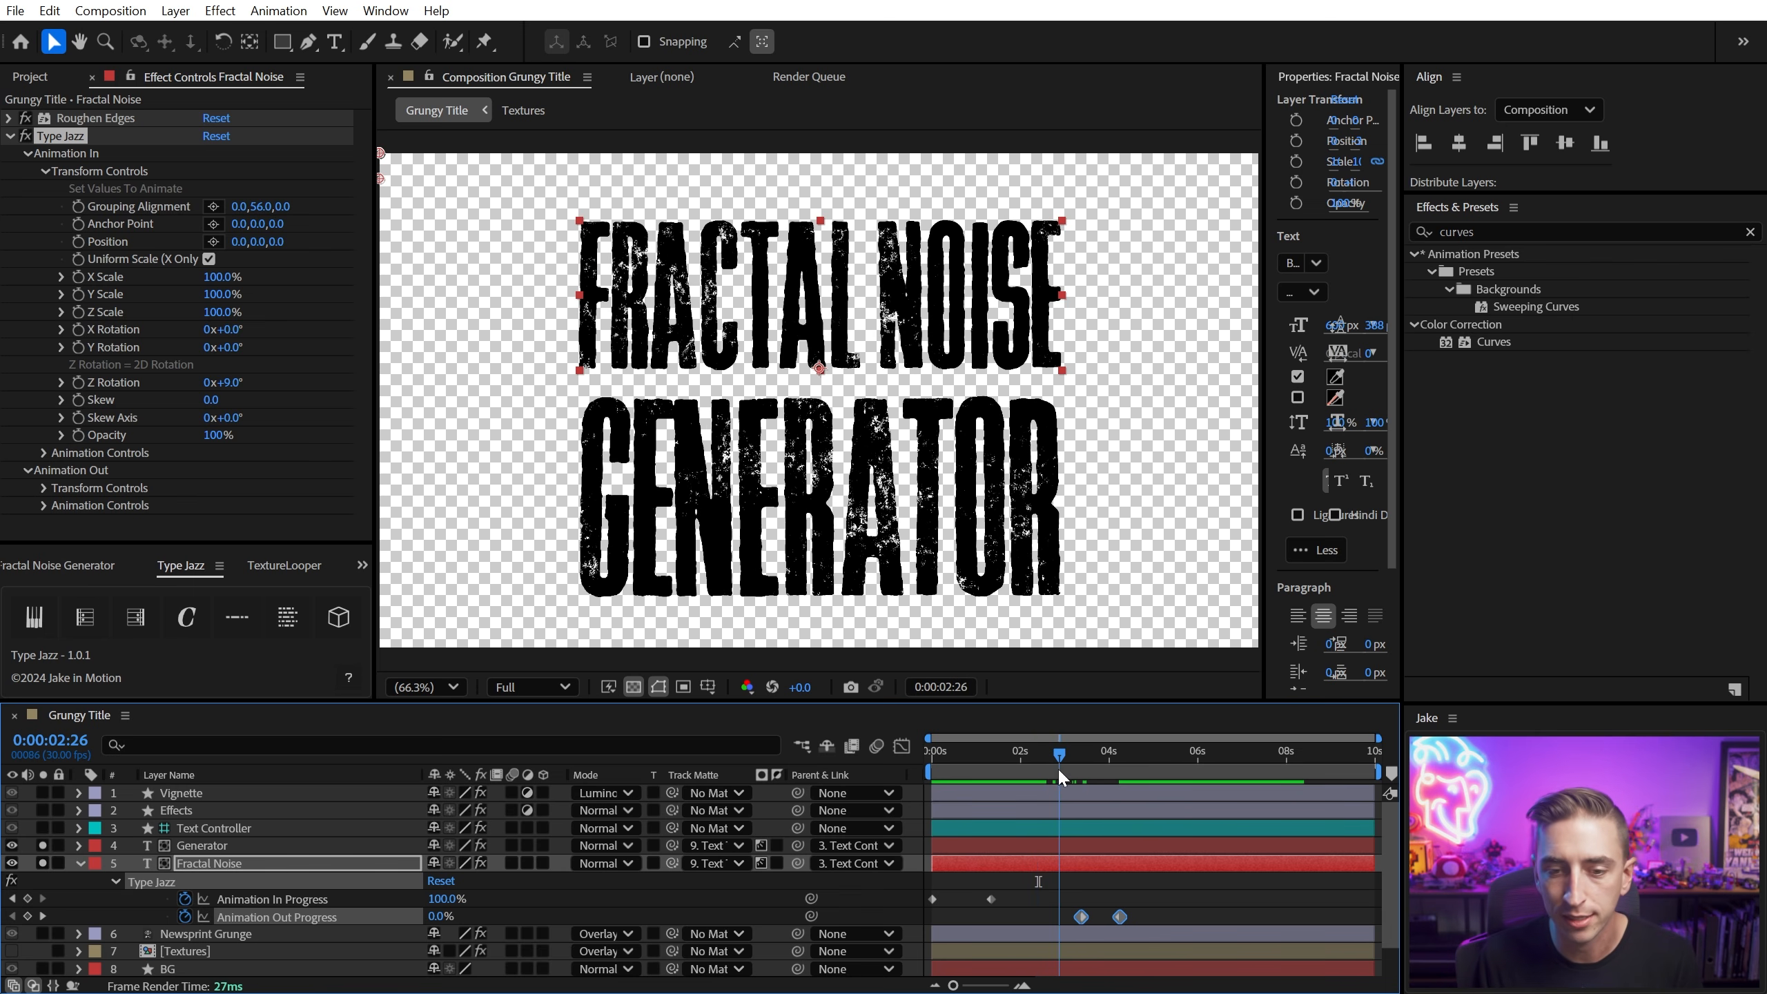
pyautogui.press('Delete')
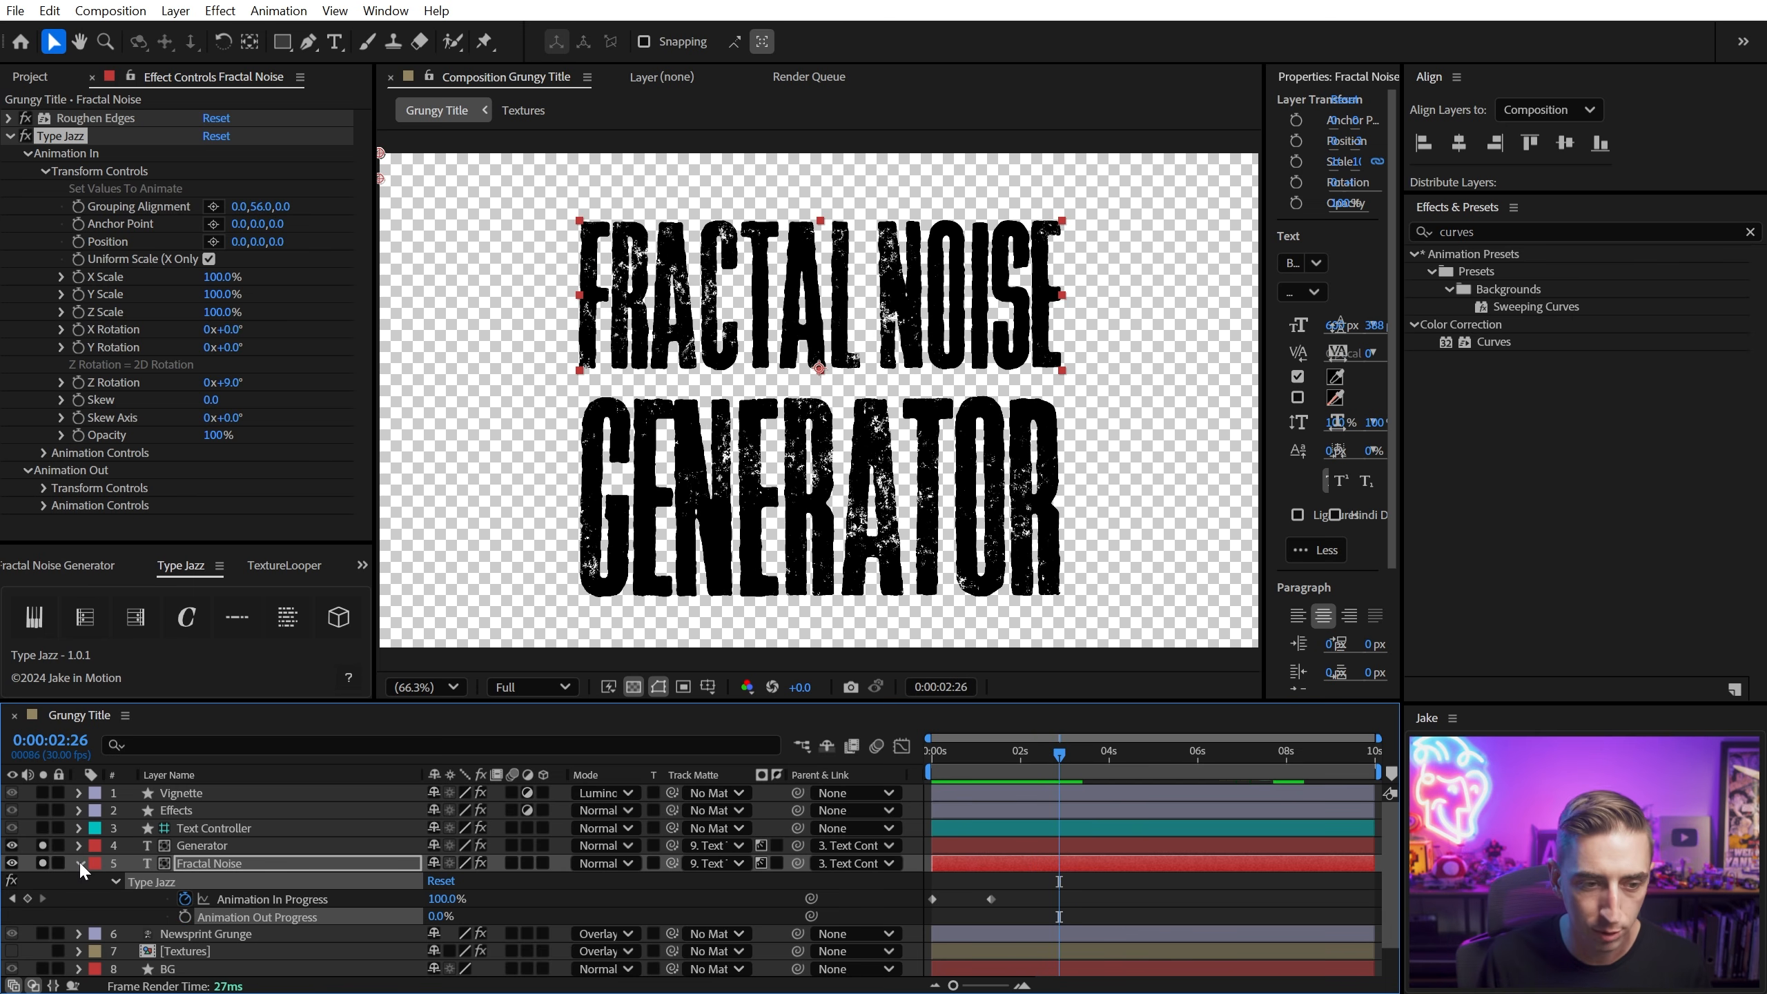
pyautogui.click(80, 861)
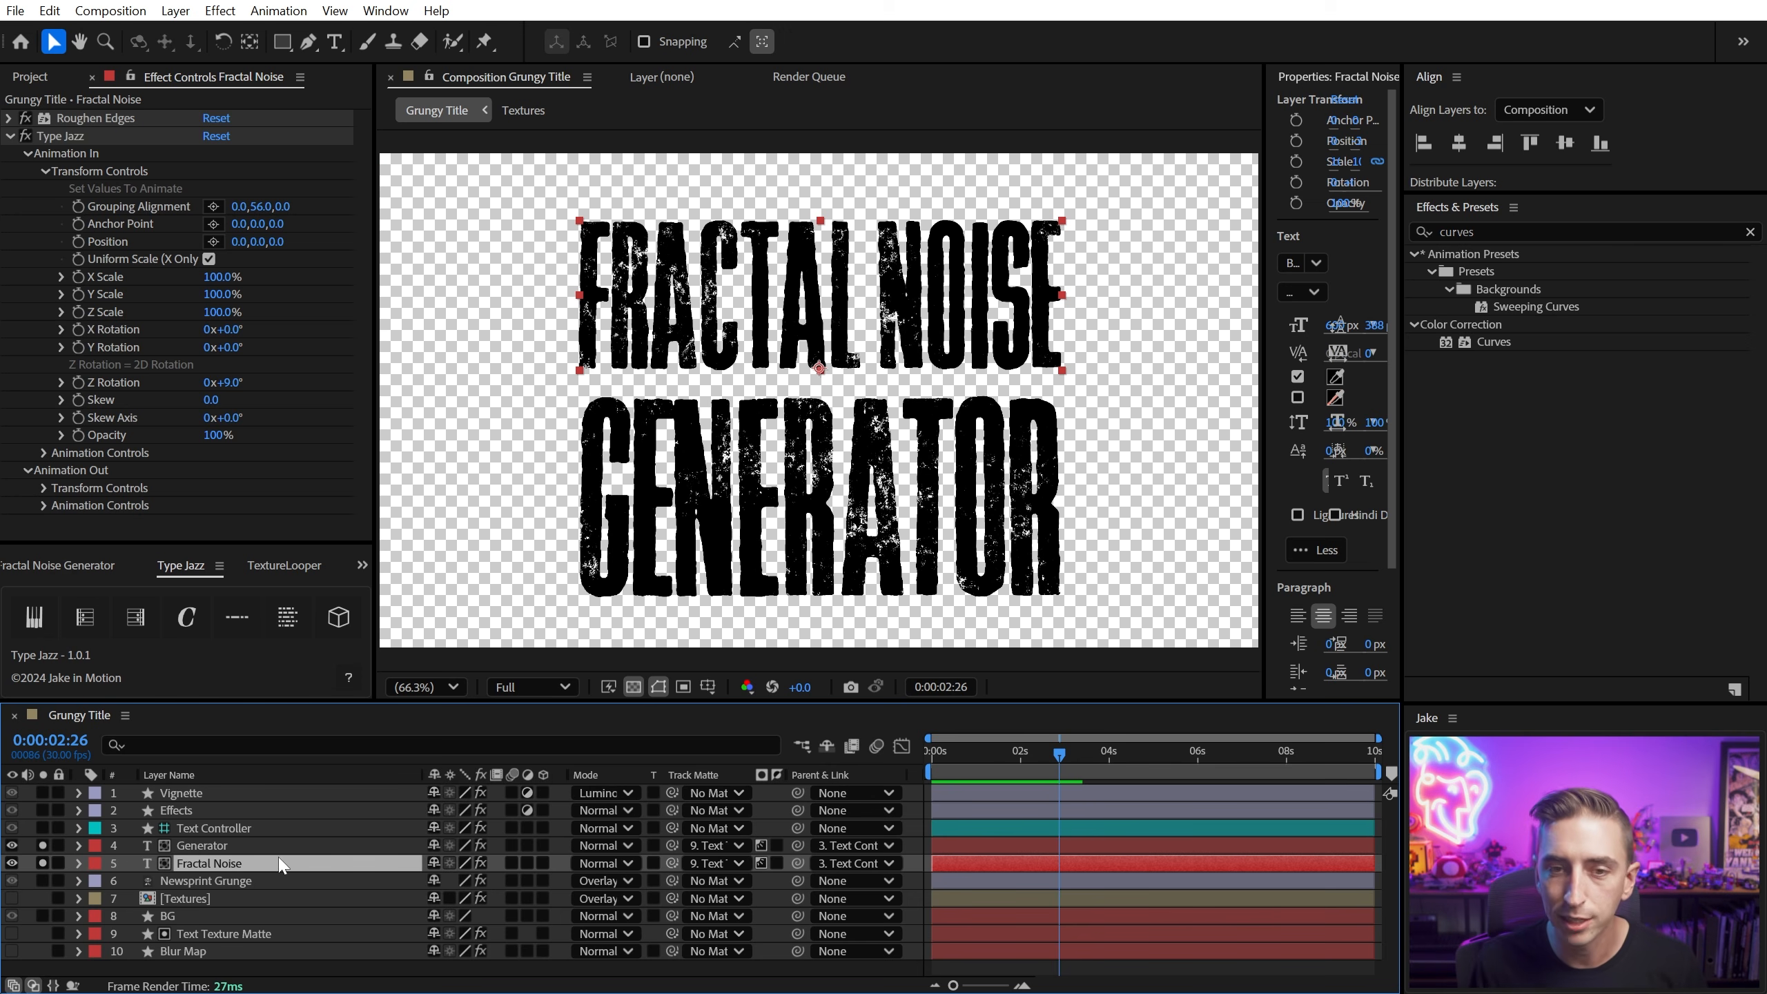
# Step: Copy the Type Jazz animation from the Fractal Noise layer to the Generator layer at the first frame and preview both lines
pyautogui.click(84, 617)
pyautogui.click(209, 845)
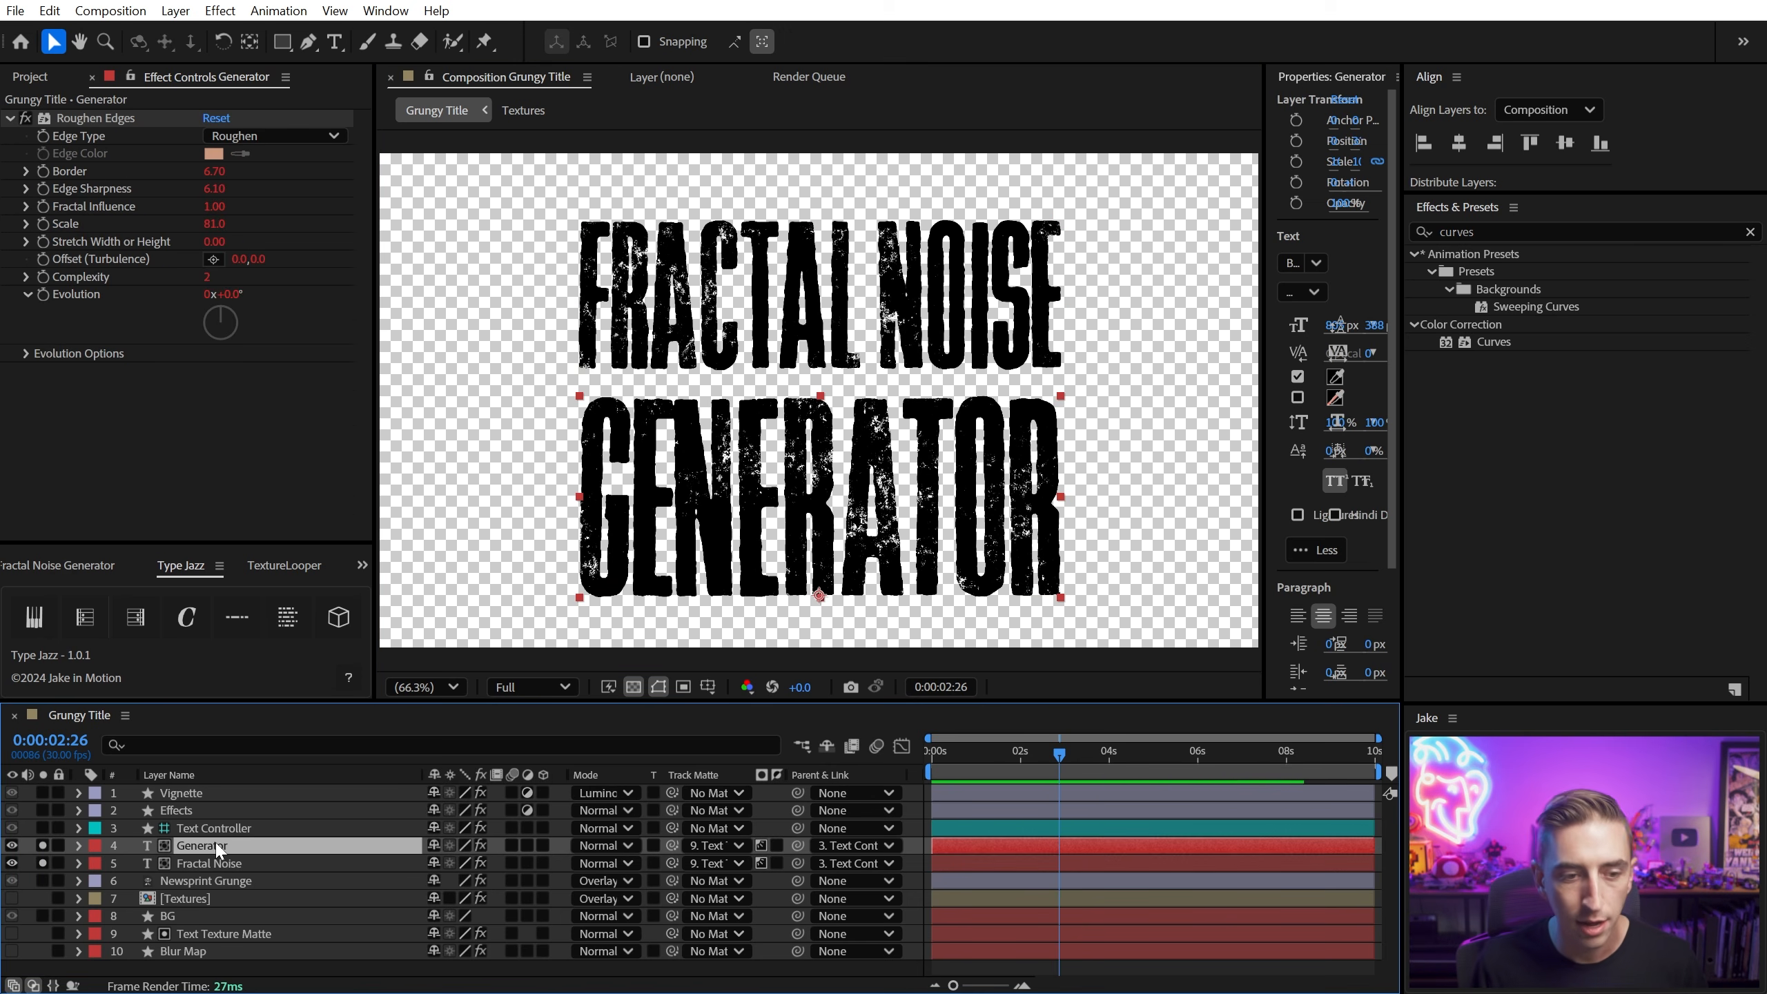
pyautogui.press('Home')
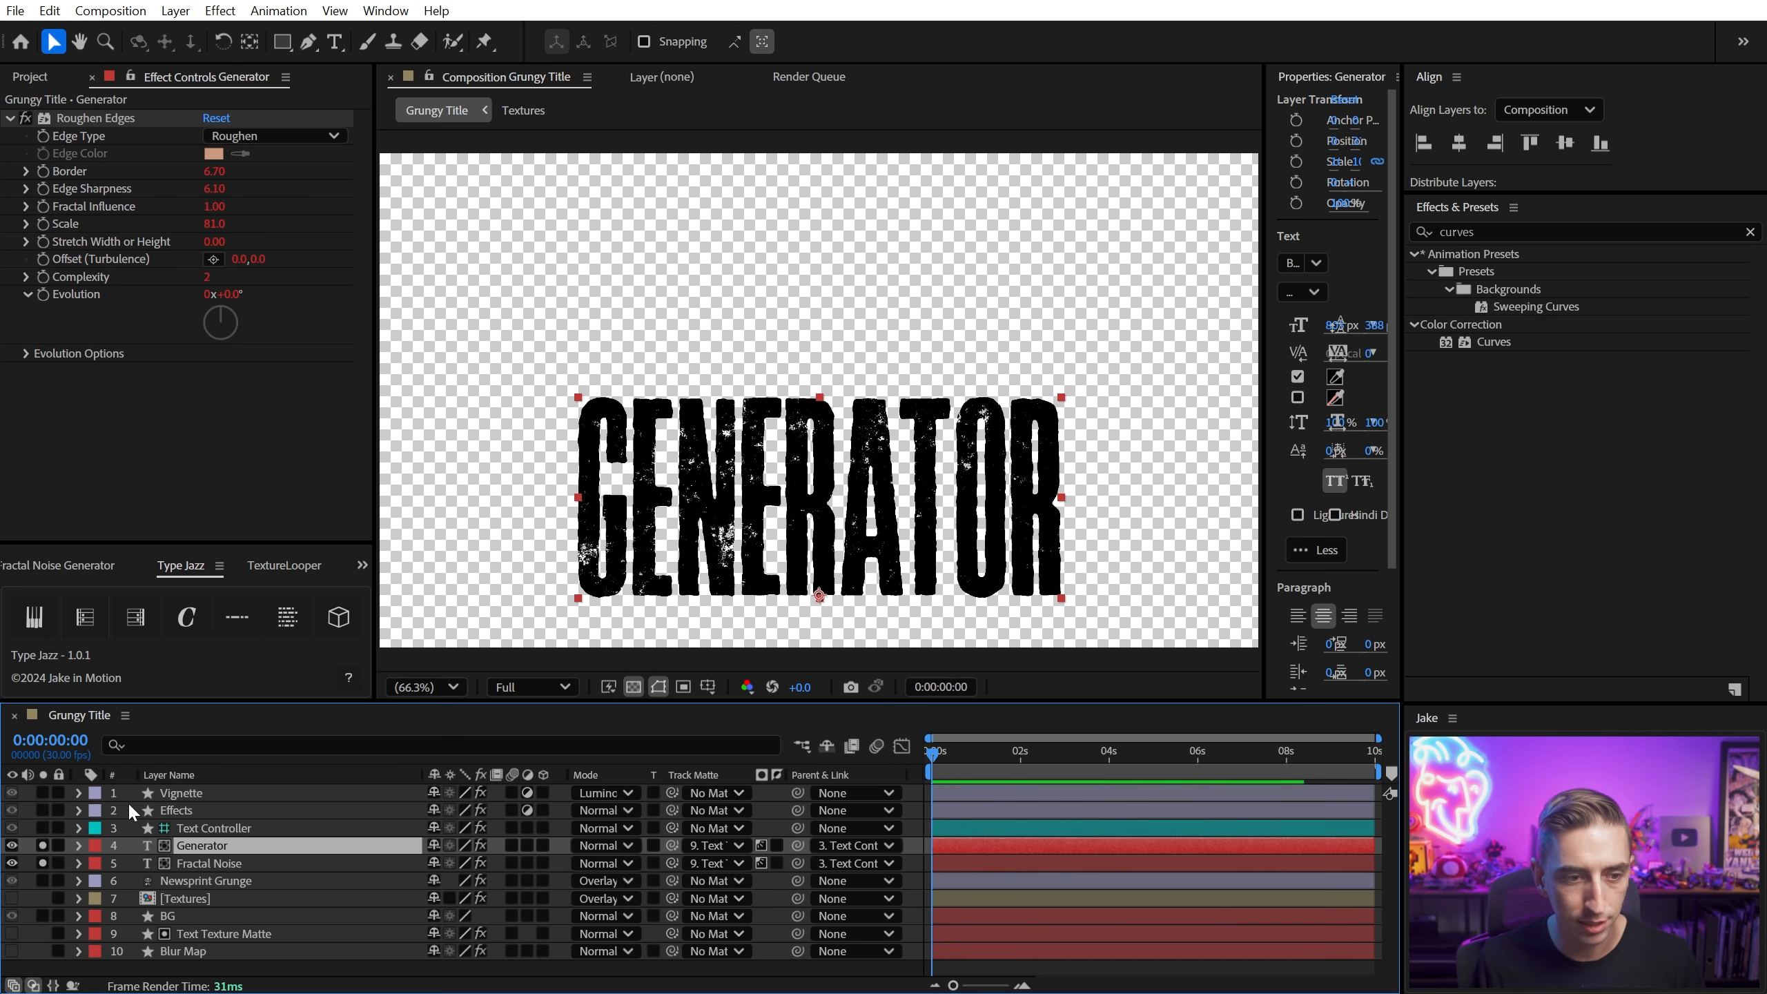
pyautogui.click(136, 618)
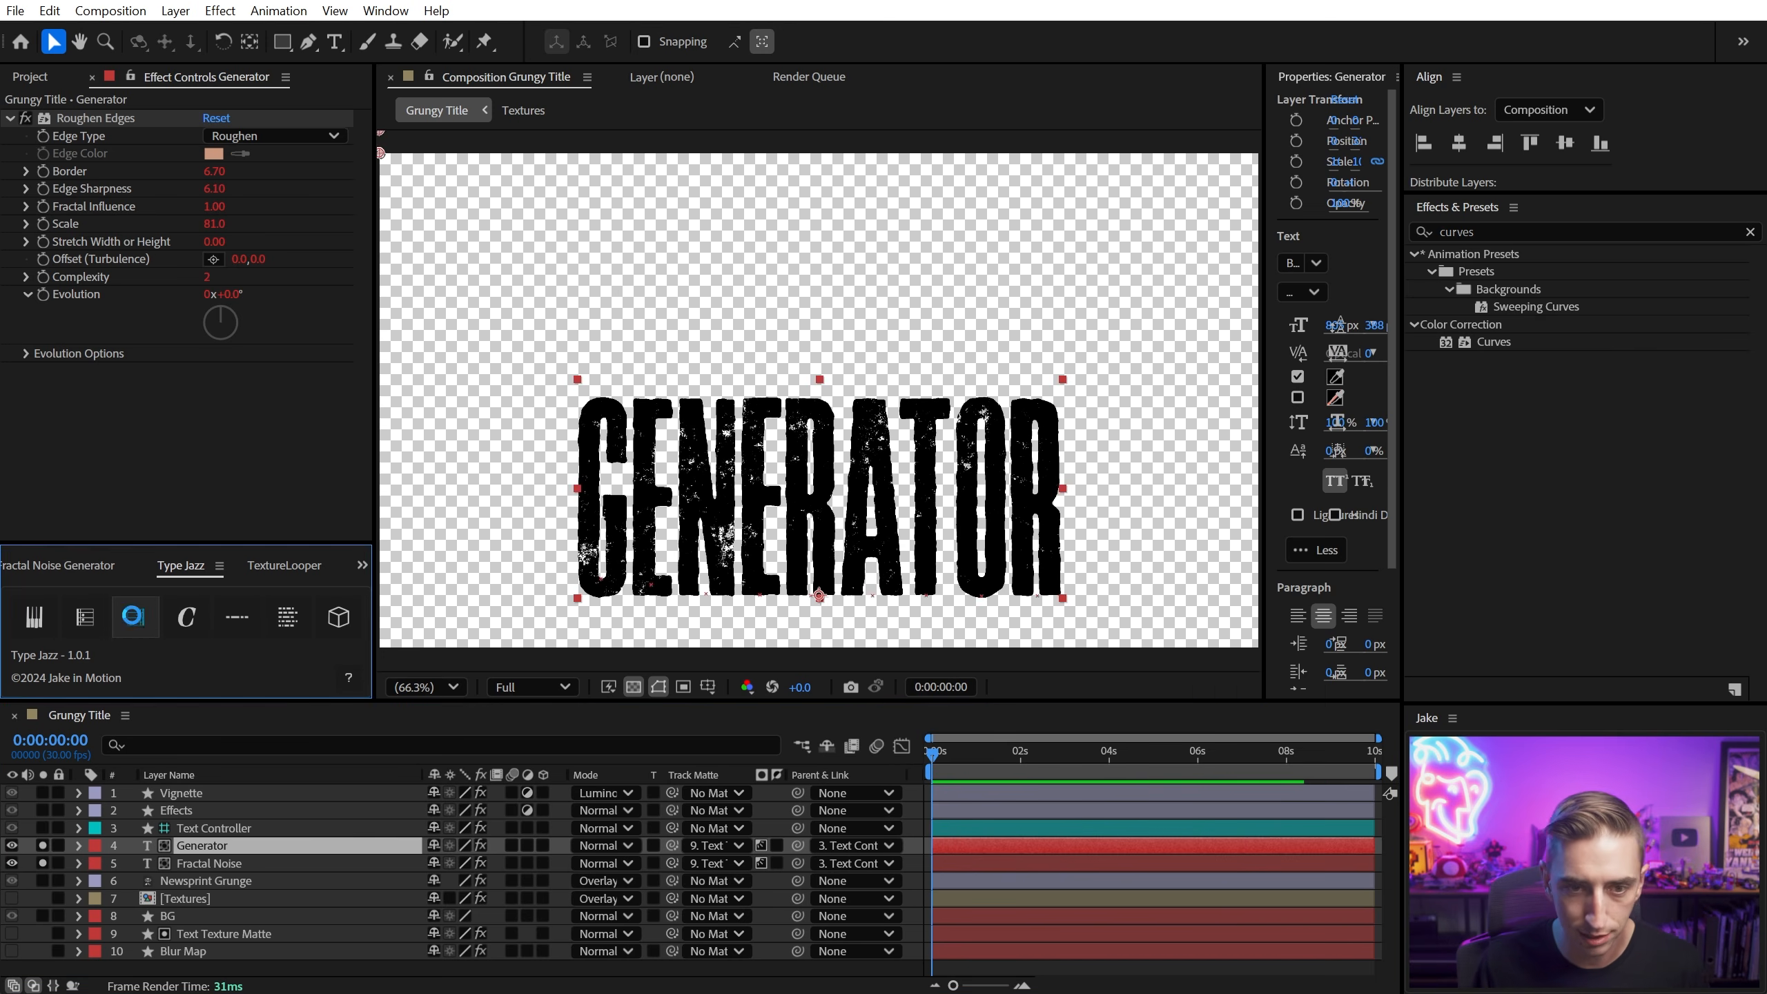
pyautogui.press('space')
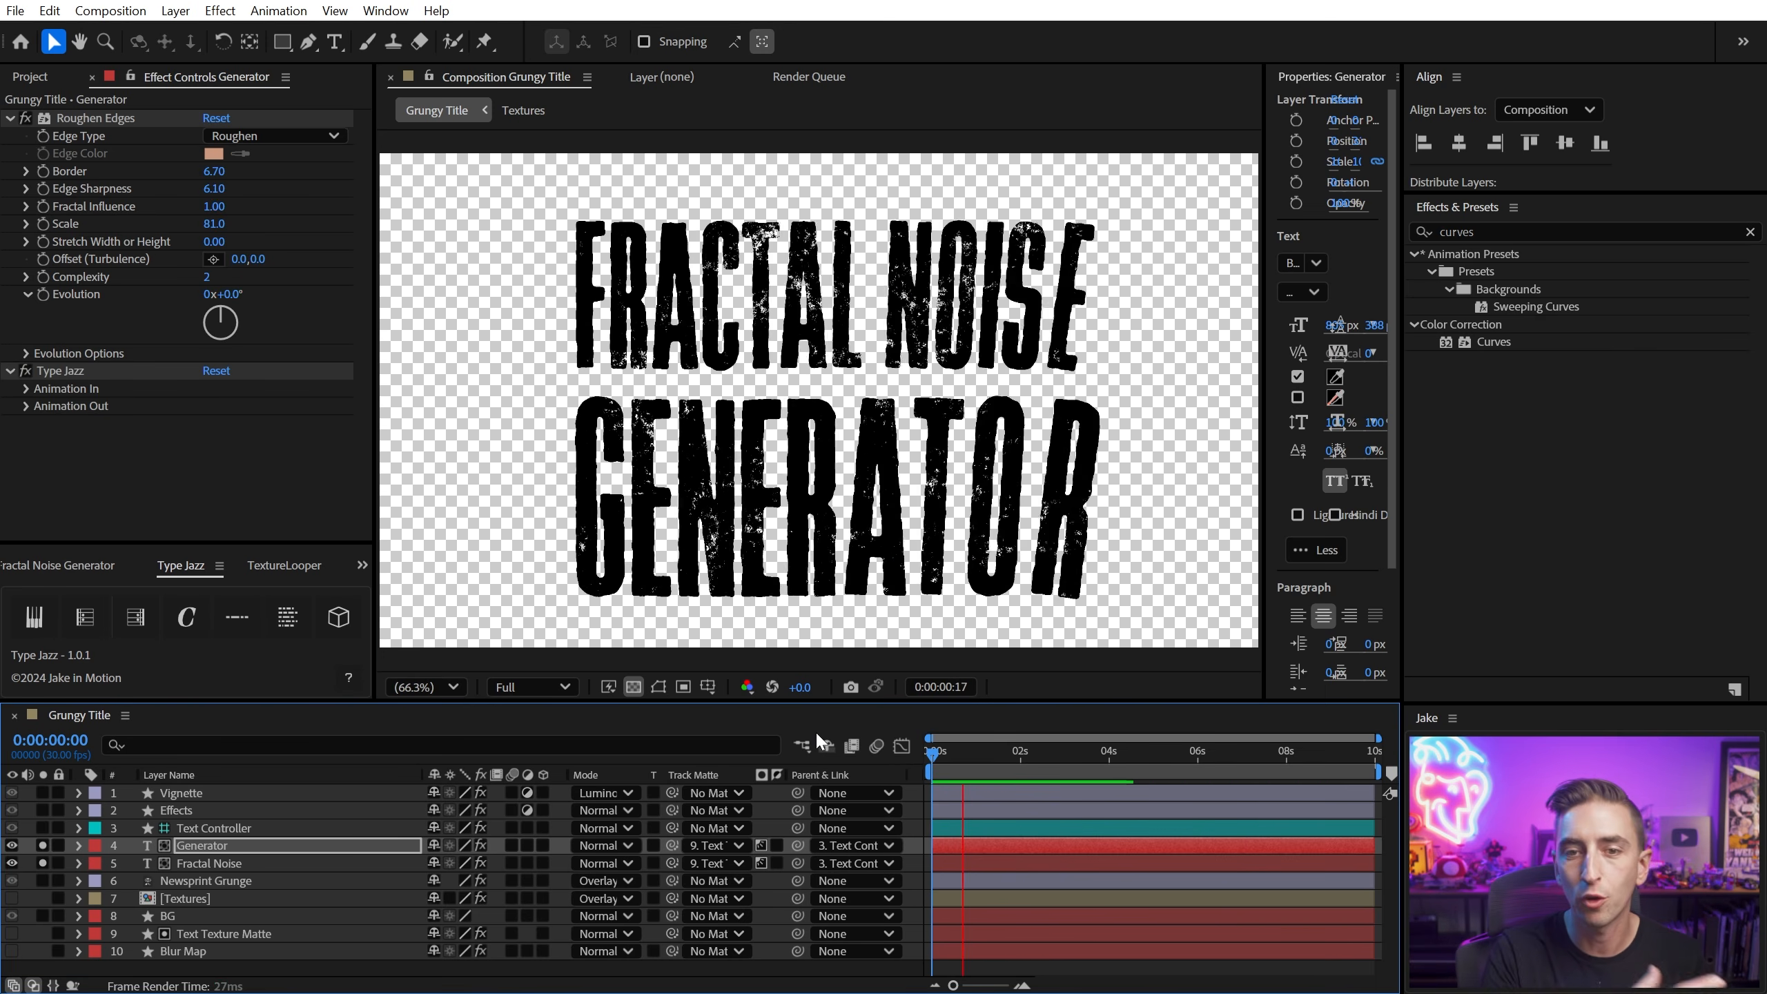
pyautogui.press('space')
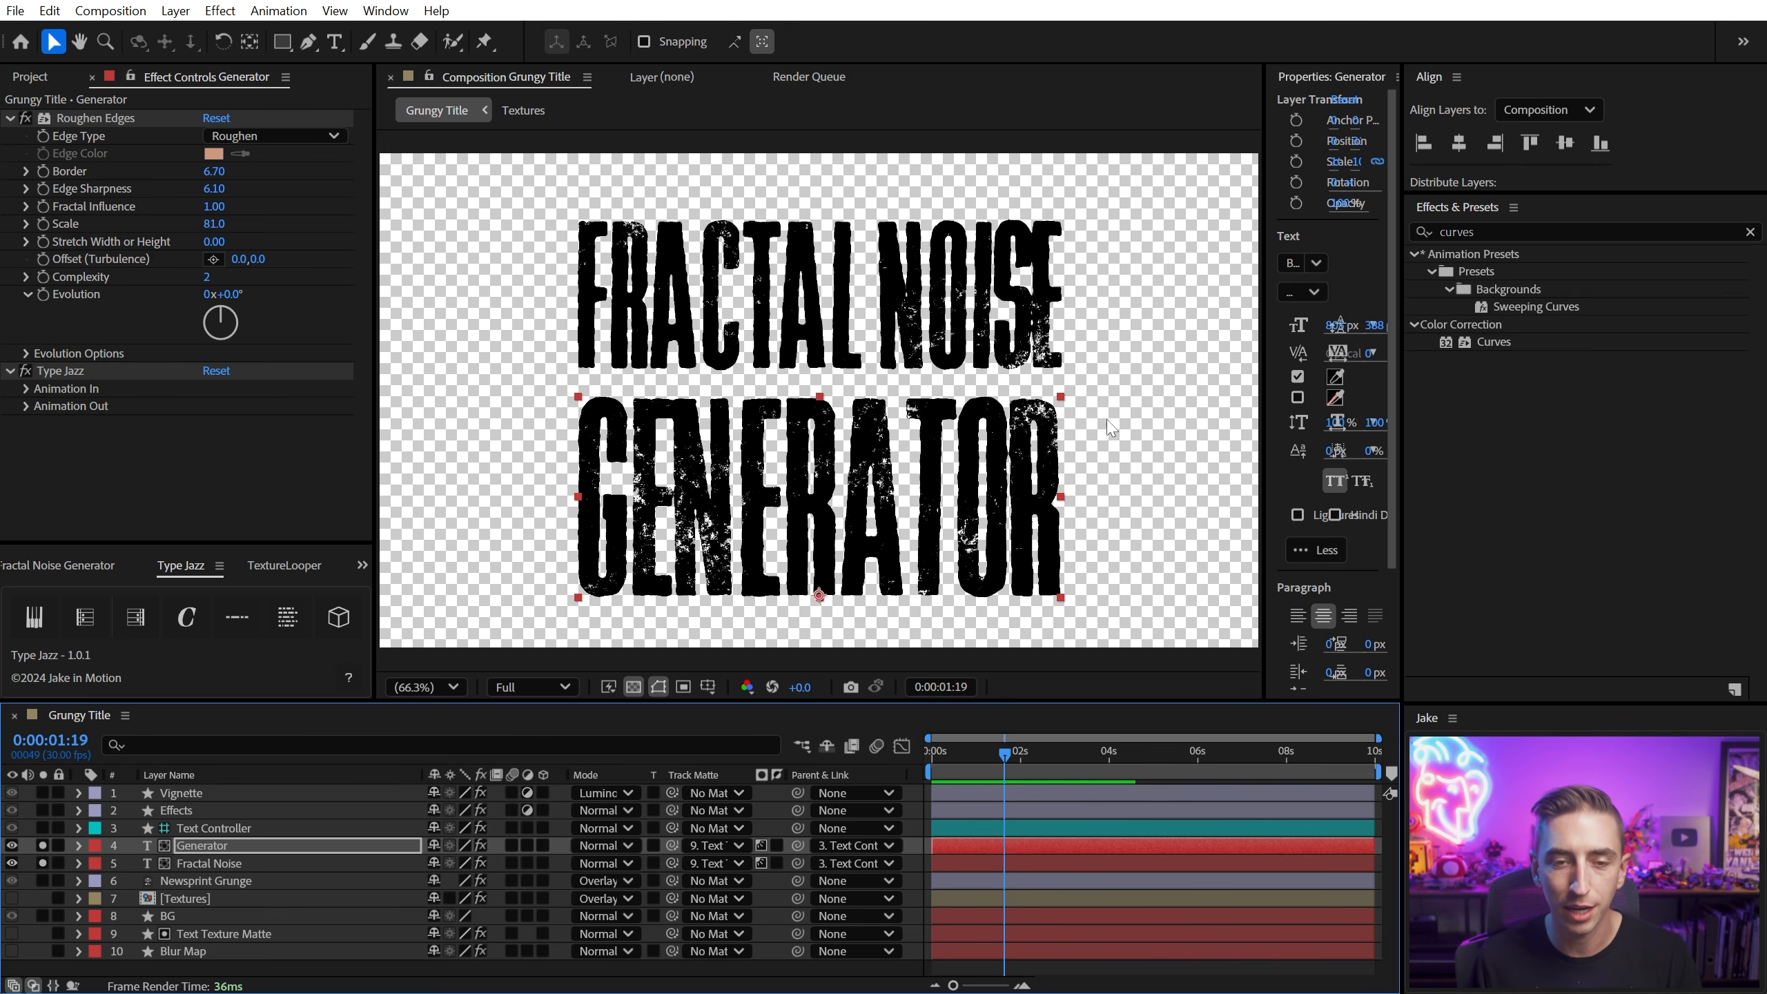
# Step: Set the Generator layer's Type Jazz Animation In Direction to Right to Left and scrub through the reveal
pyautogui.moveTo(987, 764)
pyautogui.mouseDown()
pyautogui.moveTo(932, 762)
pyautogui.moveTo(965, 764)
pyautogui.mouseUp()
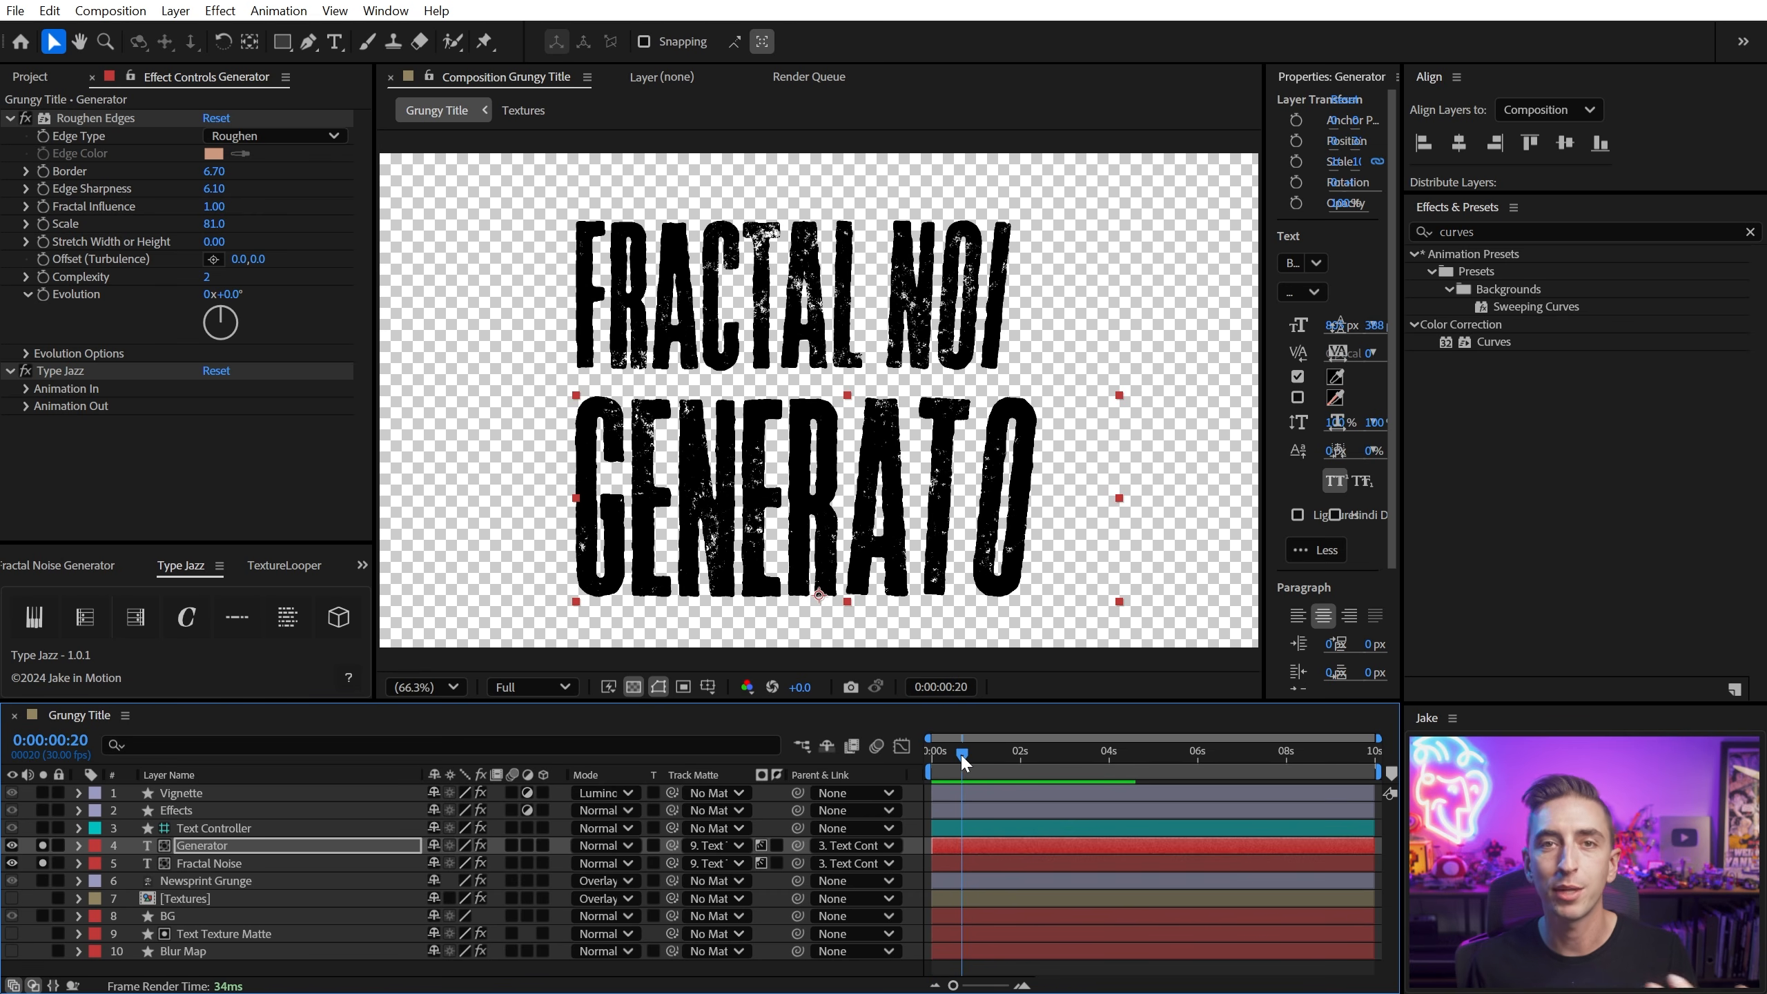
pyautogui.click(25, 389)
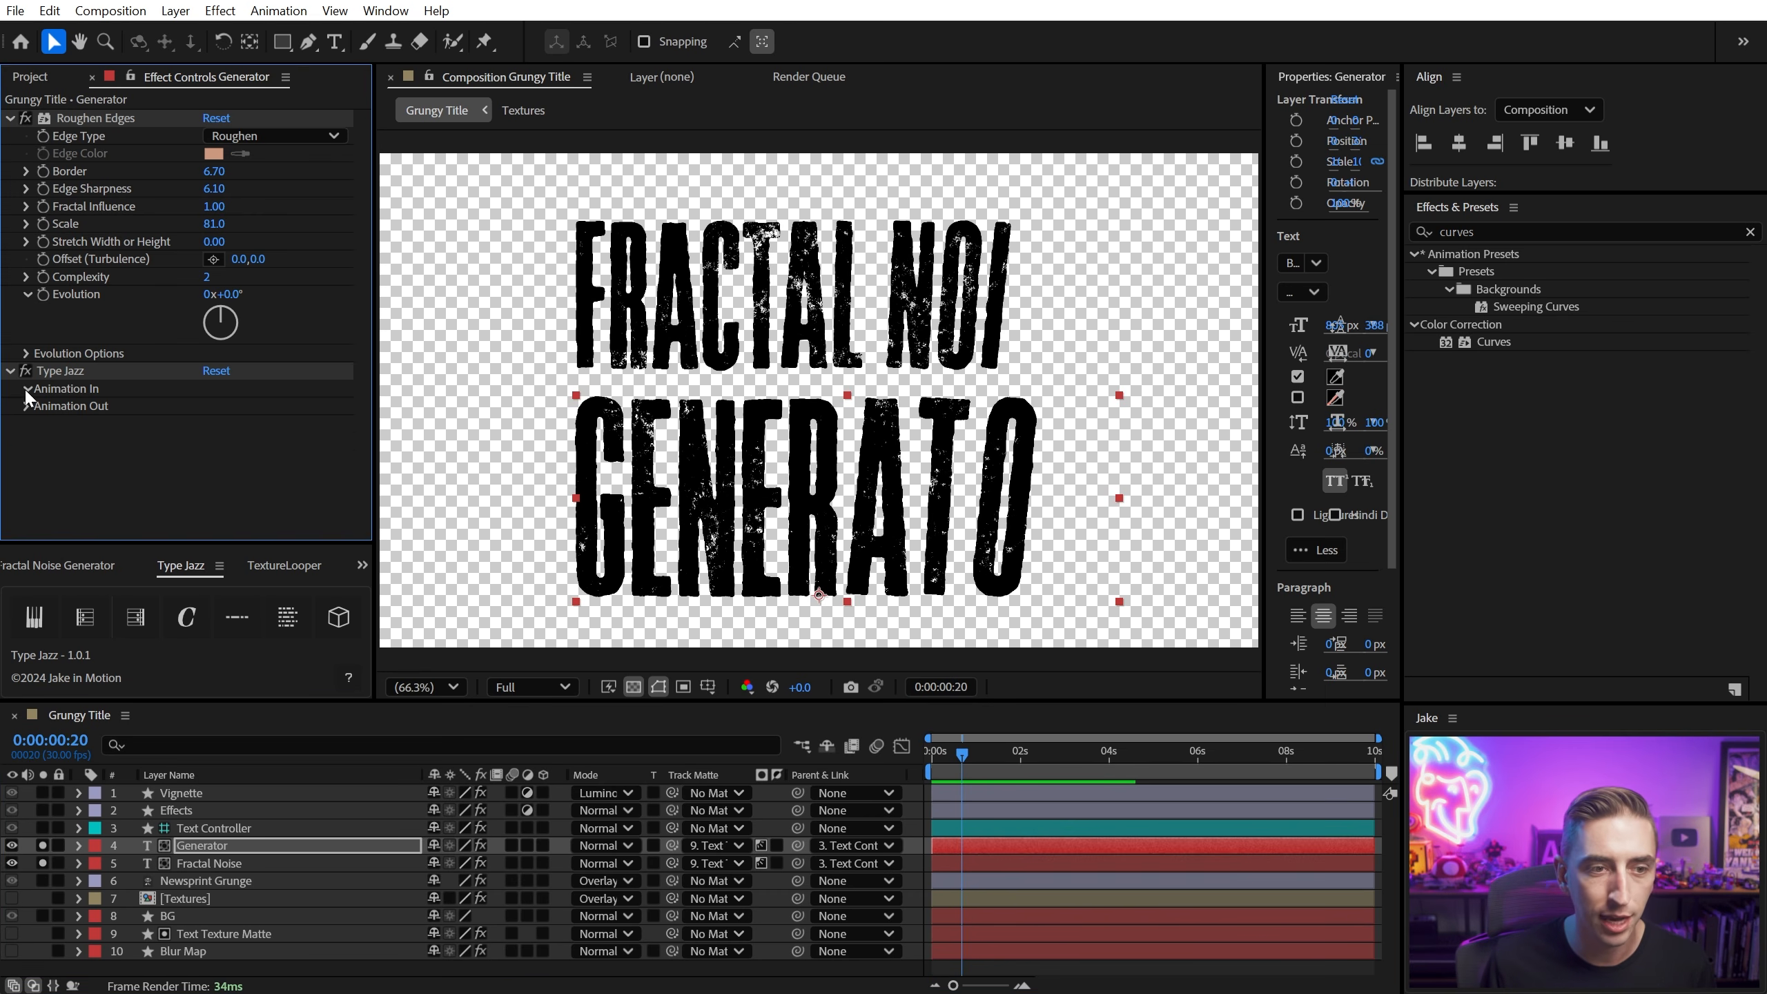
pyautogui.click(46, 424)
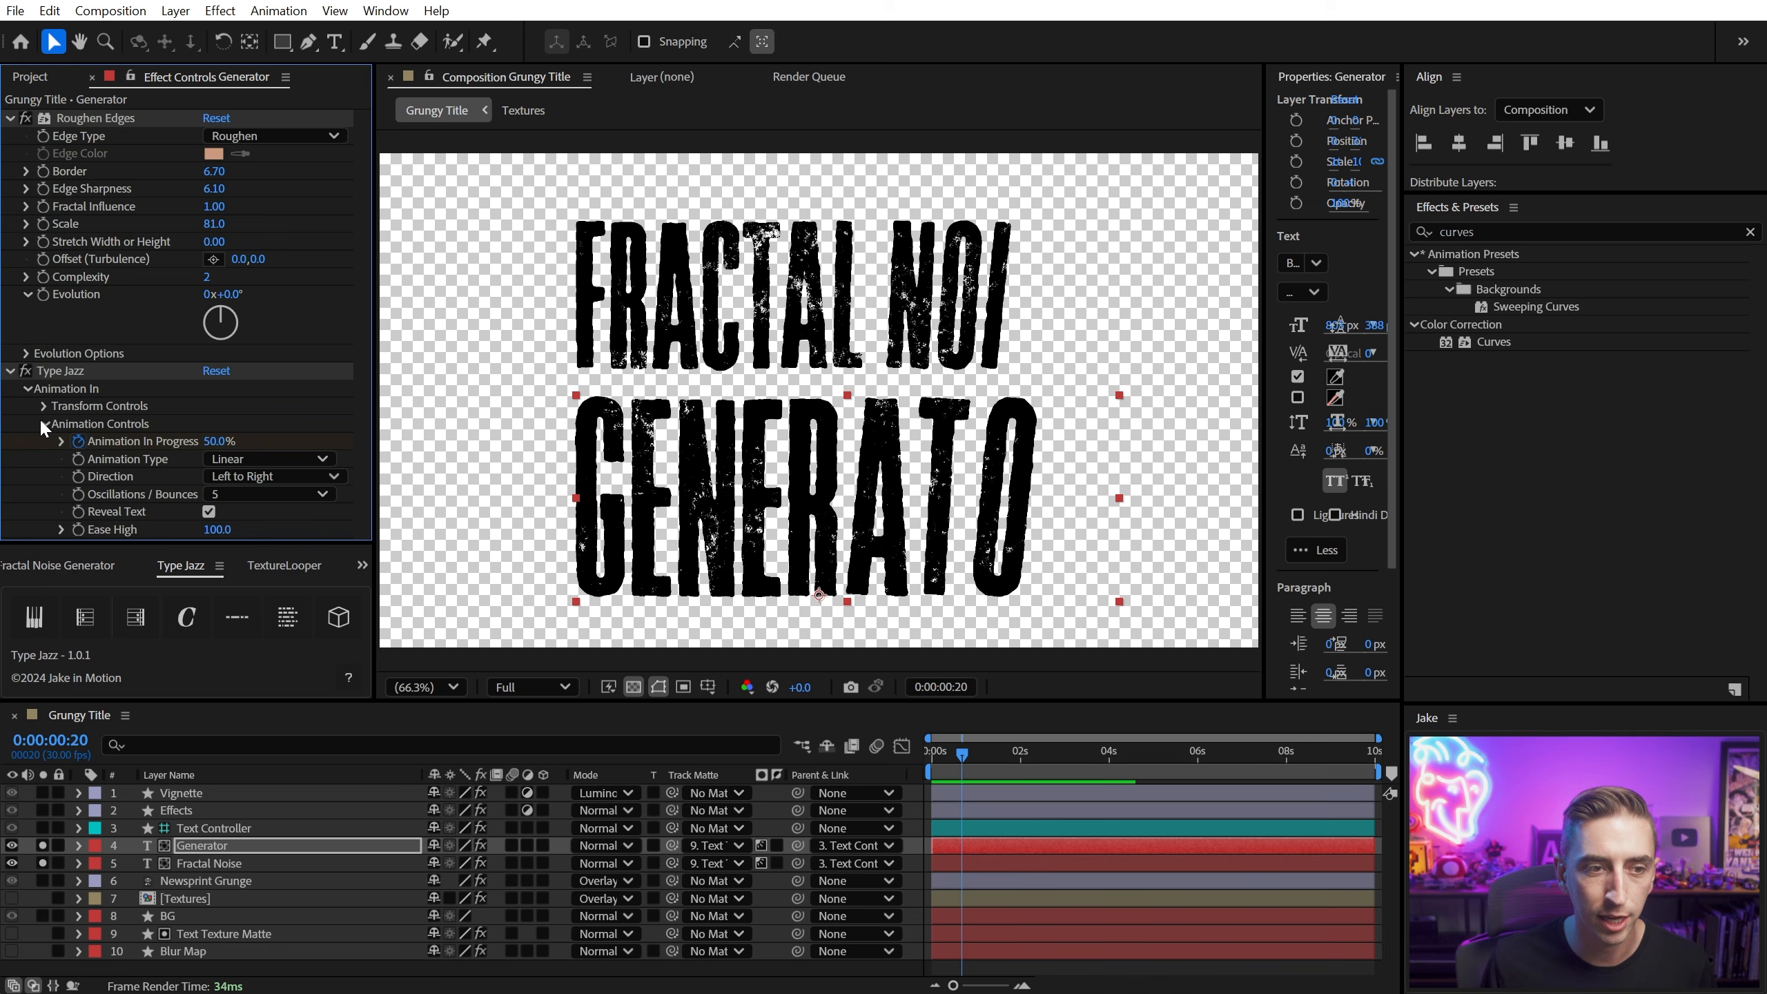
pyautogui.click(10, 117)
pyautogui.click(271, 241)
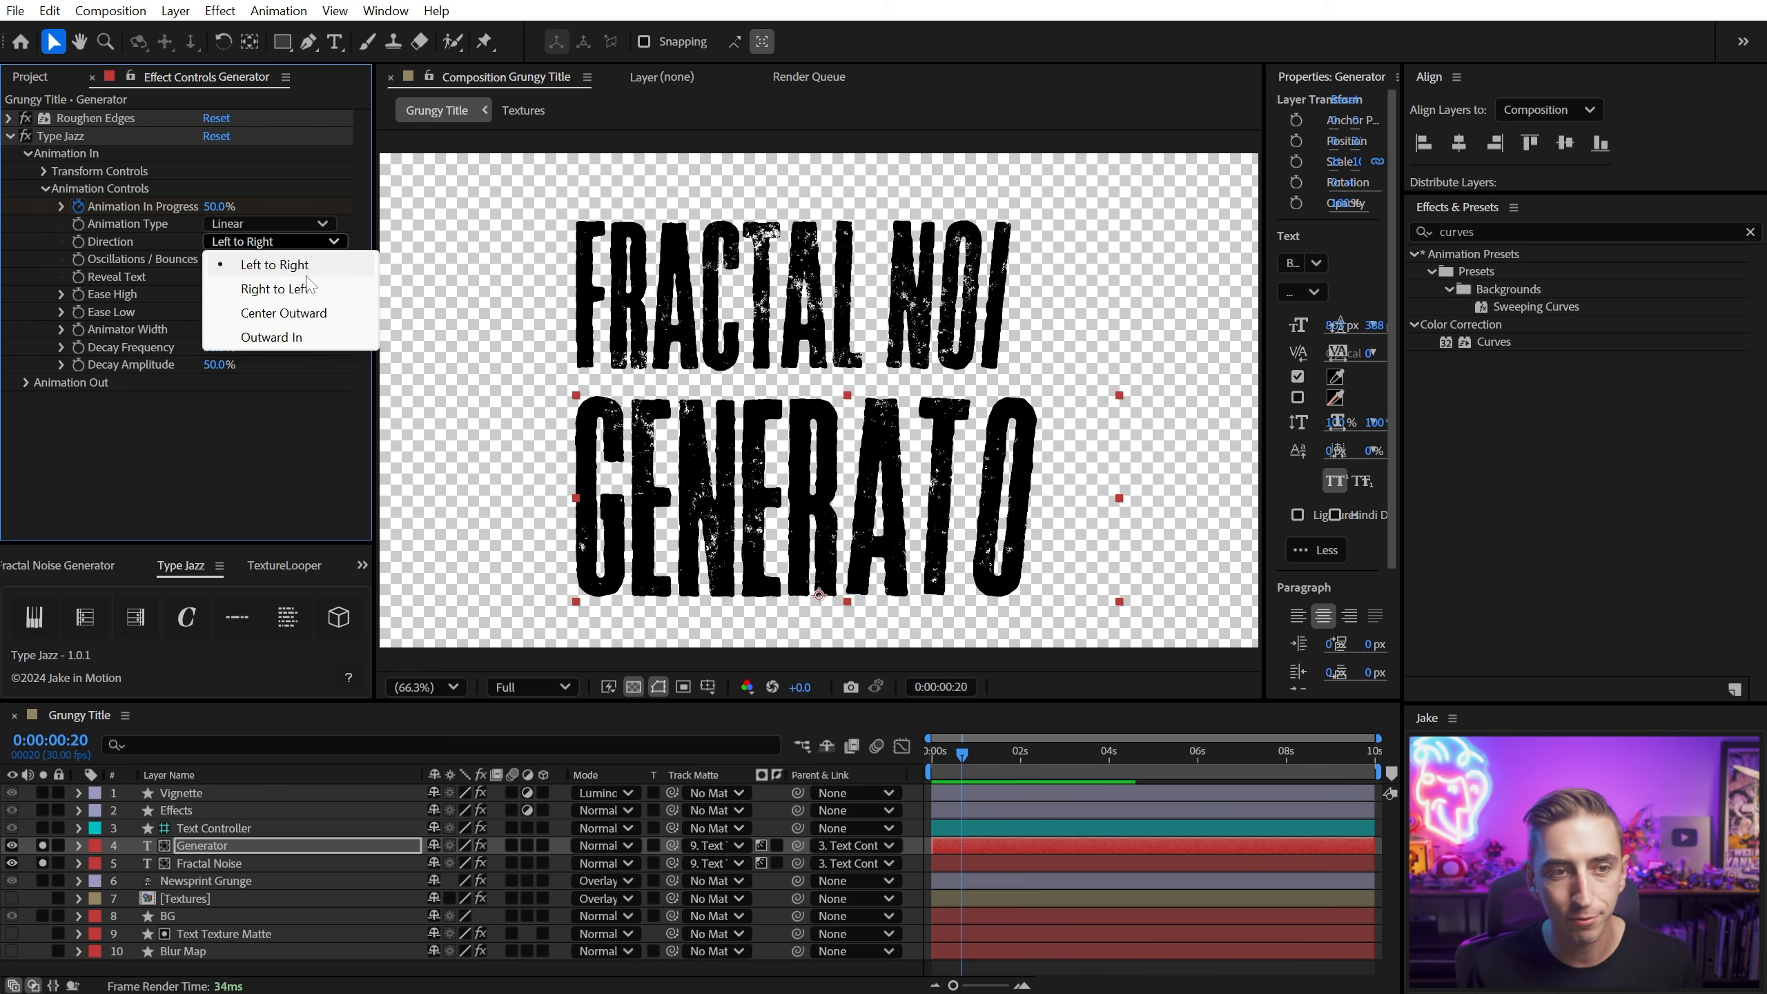
pyautogui.click(278, 285)
pyautogui.moveTo(975, 759)
pyautogui.mouseDown()
pyautogui.moveTo(947, 757)
pyautogui.moveTo(963, 757)
pyautogui.mouseUp()
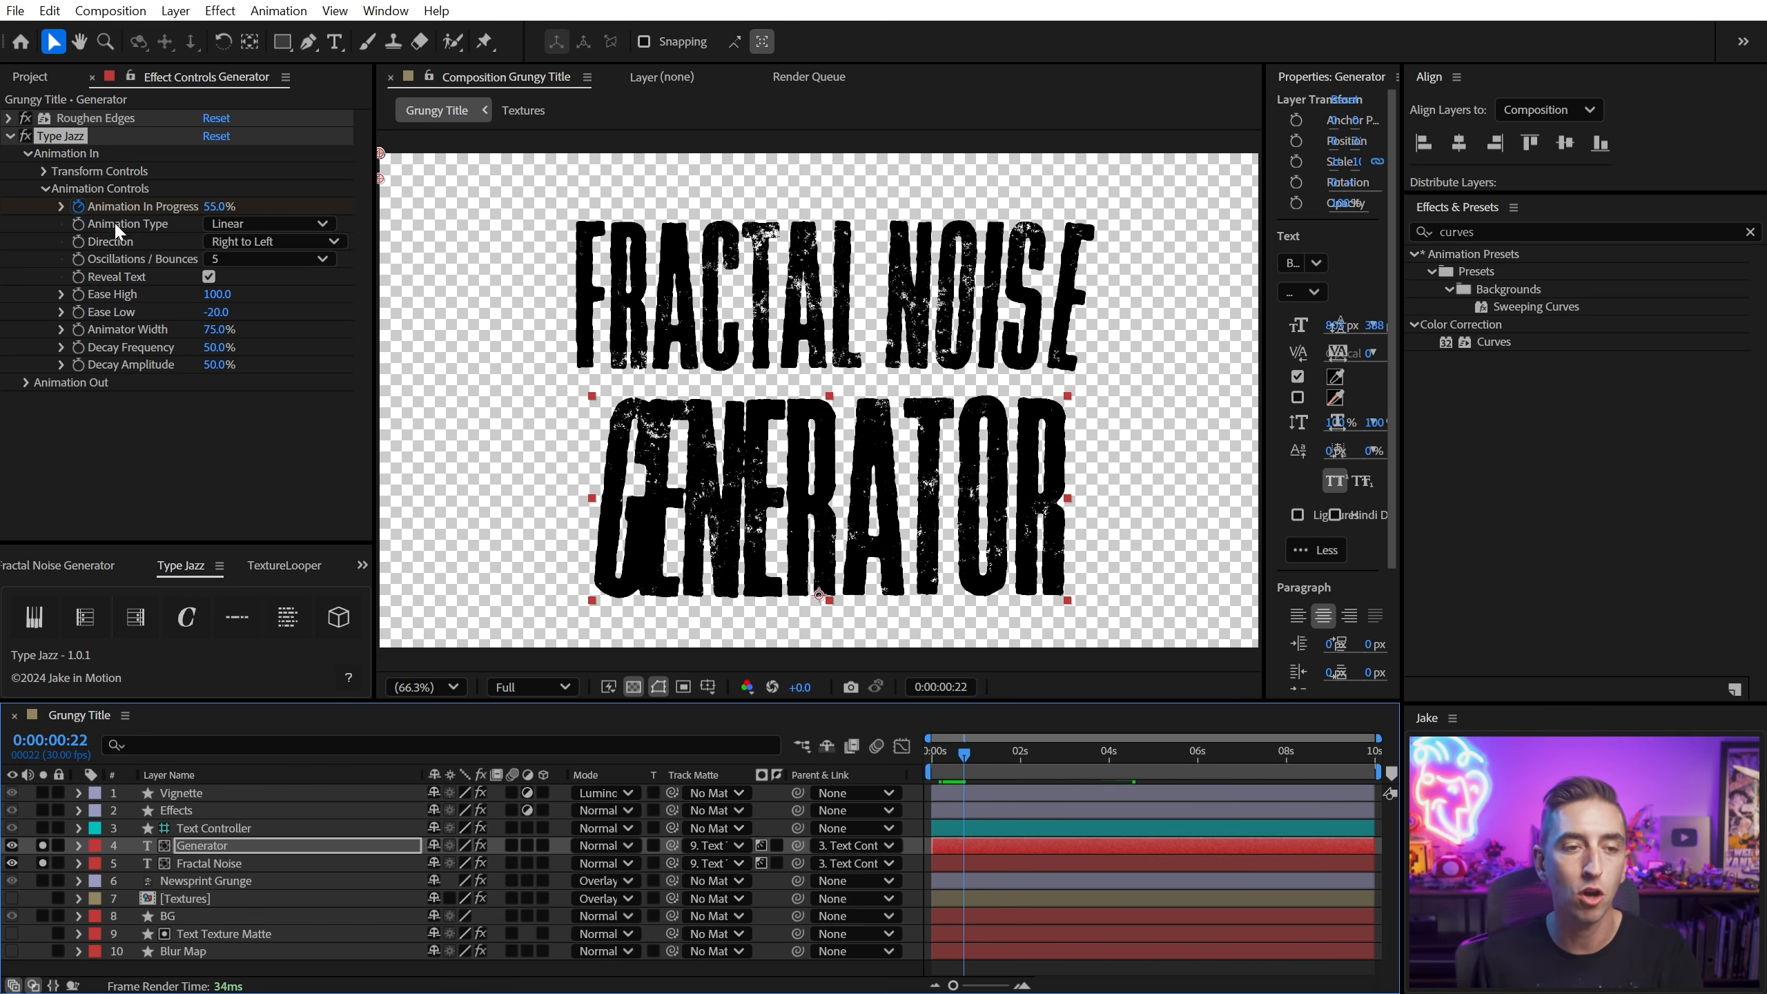
# Step: Set the Generator layer's Animation In Z Rotation to -9° and preview the letters tilting the opposite way
pyautogui.click(43, 170)
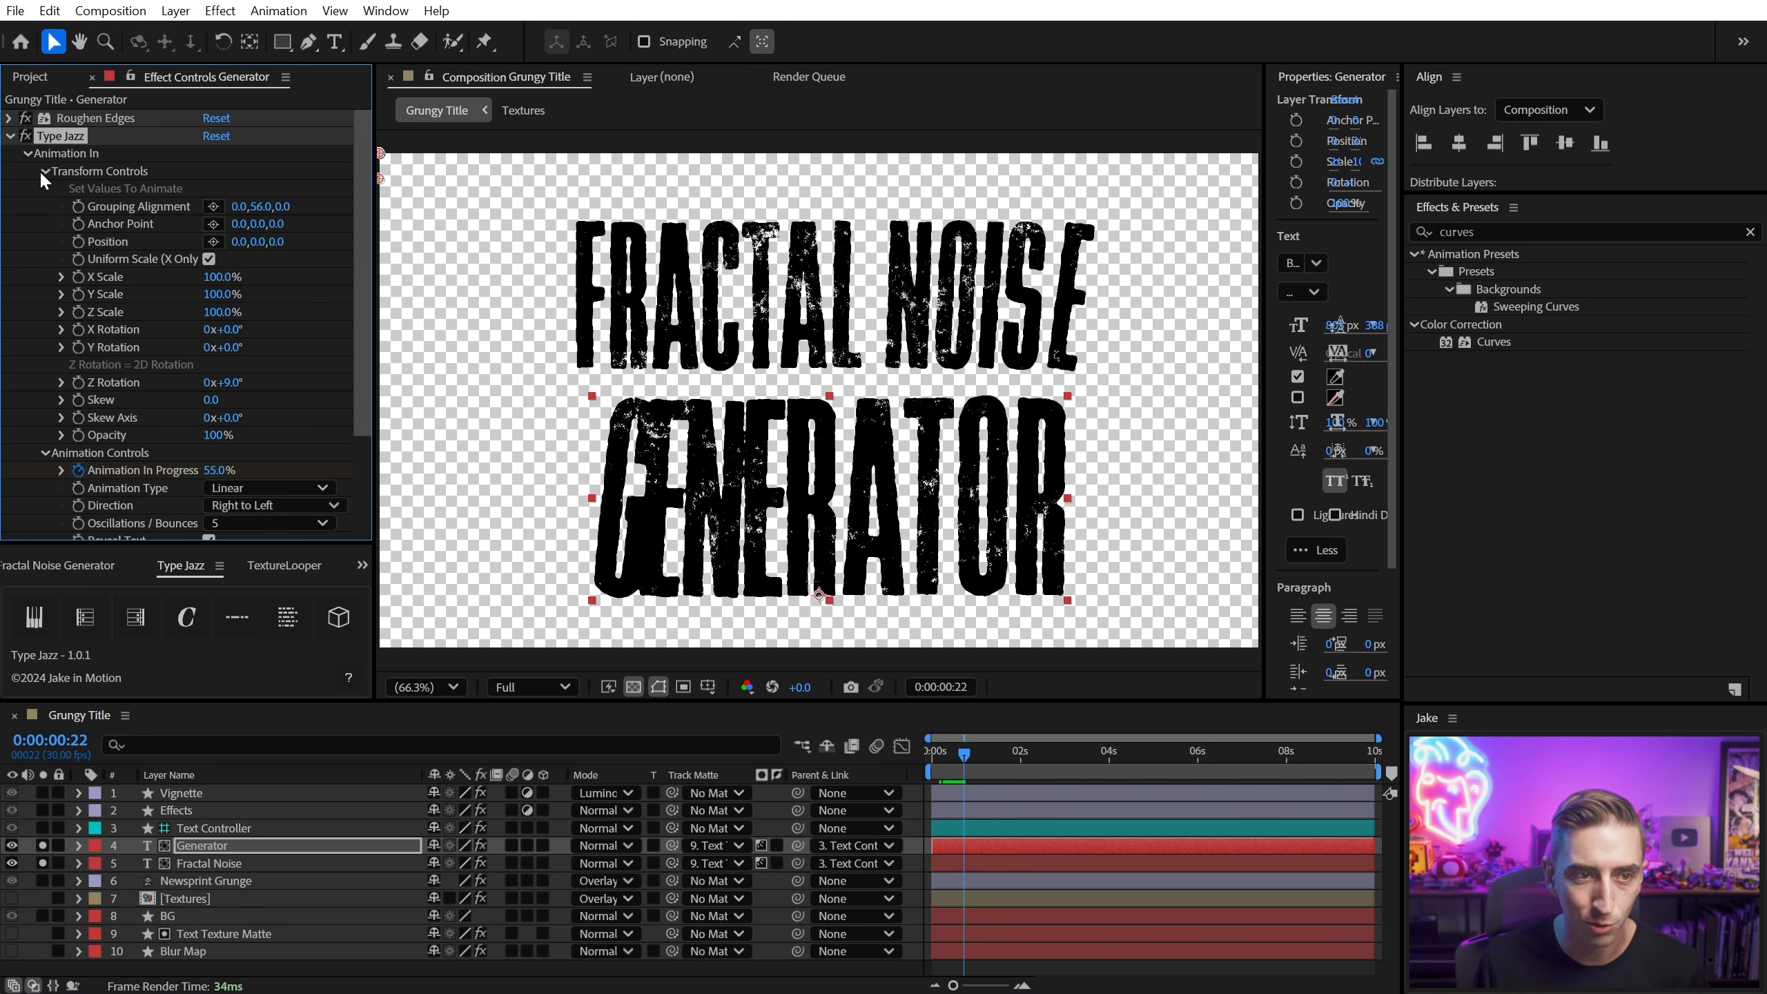
pyautogui.click(234, 383)
pyautogui.write('-9')
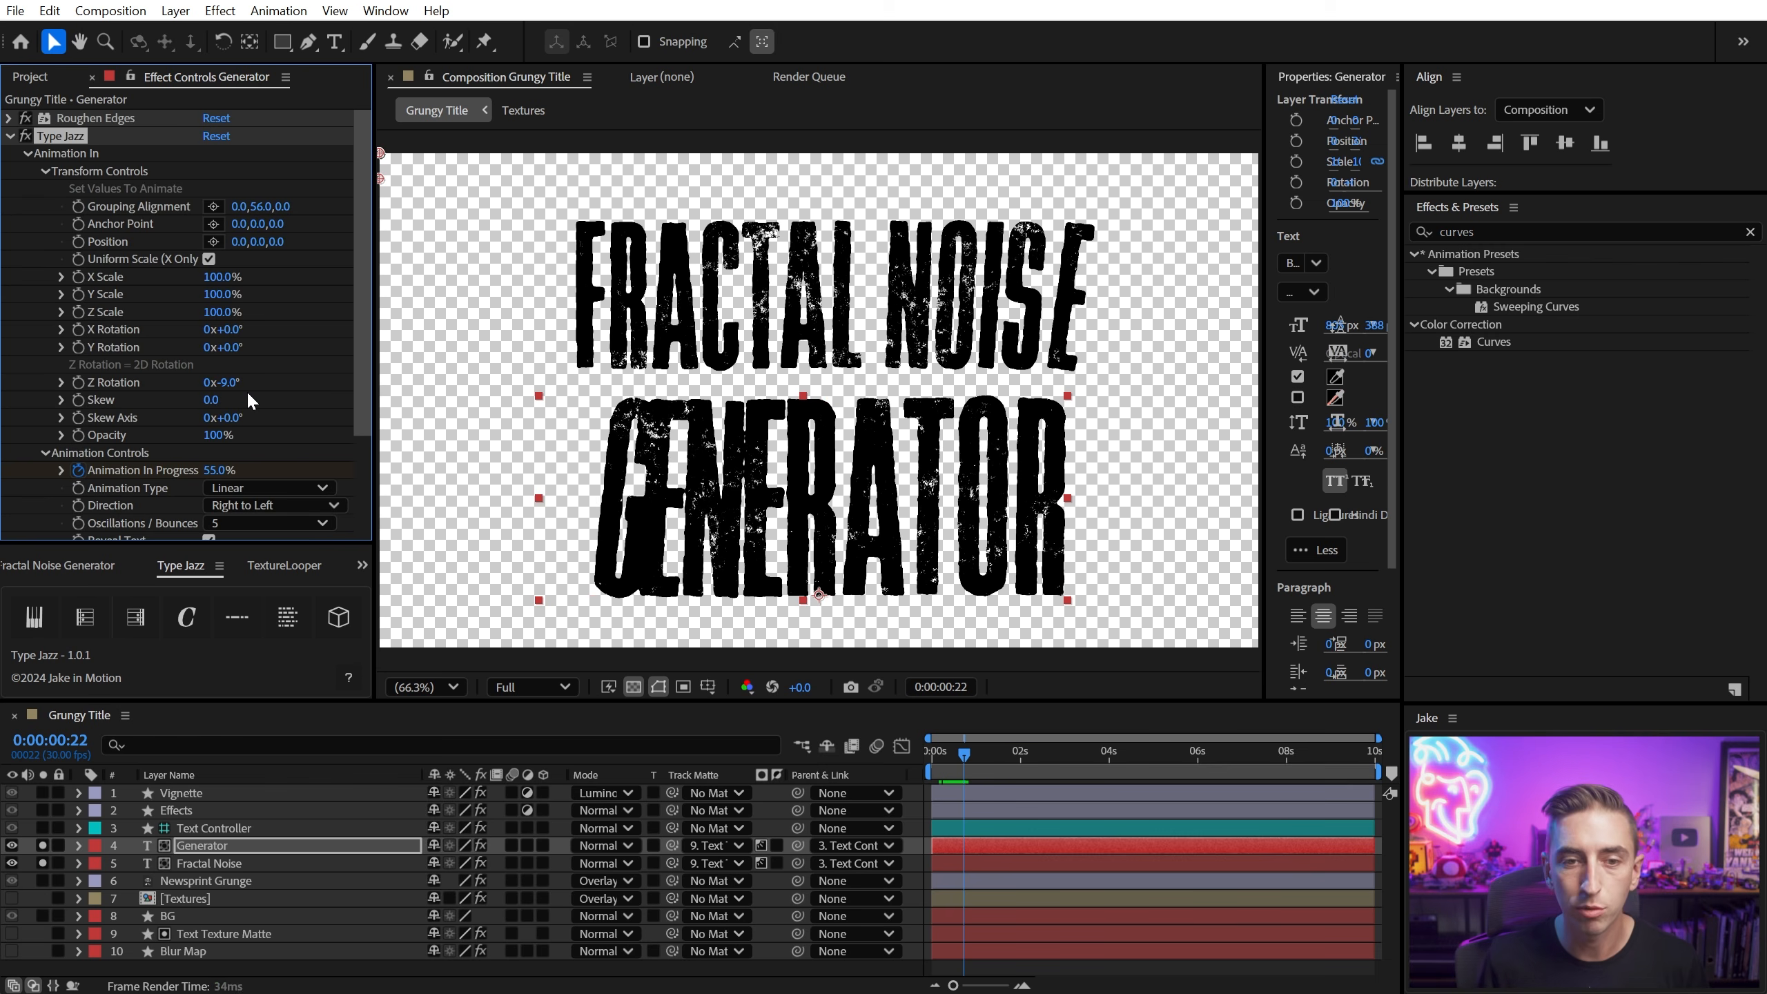
pyautogui.press('space')
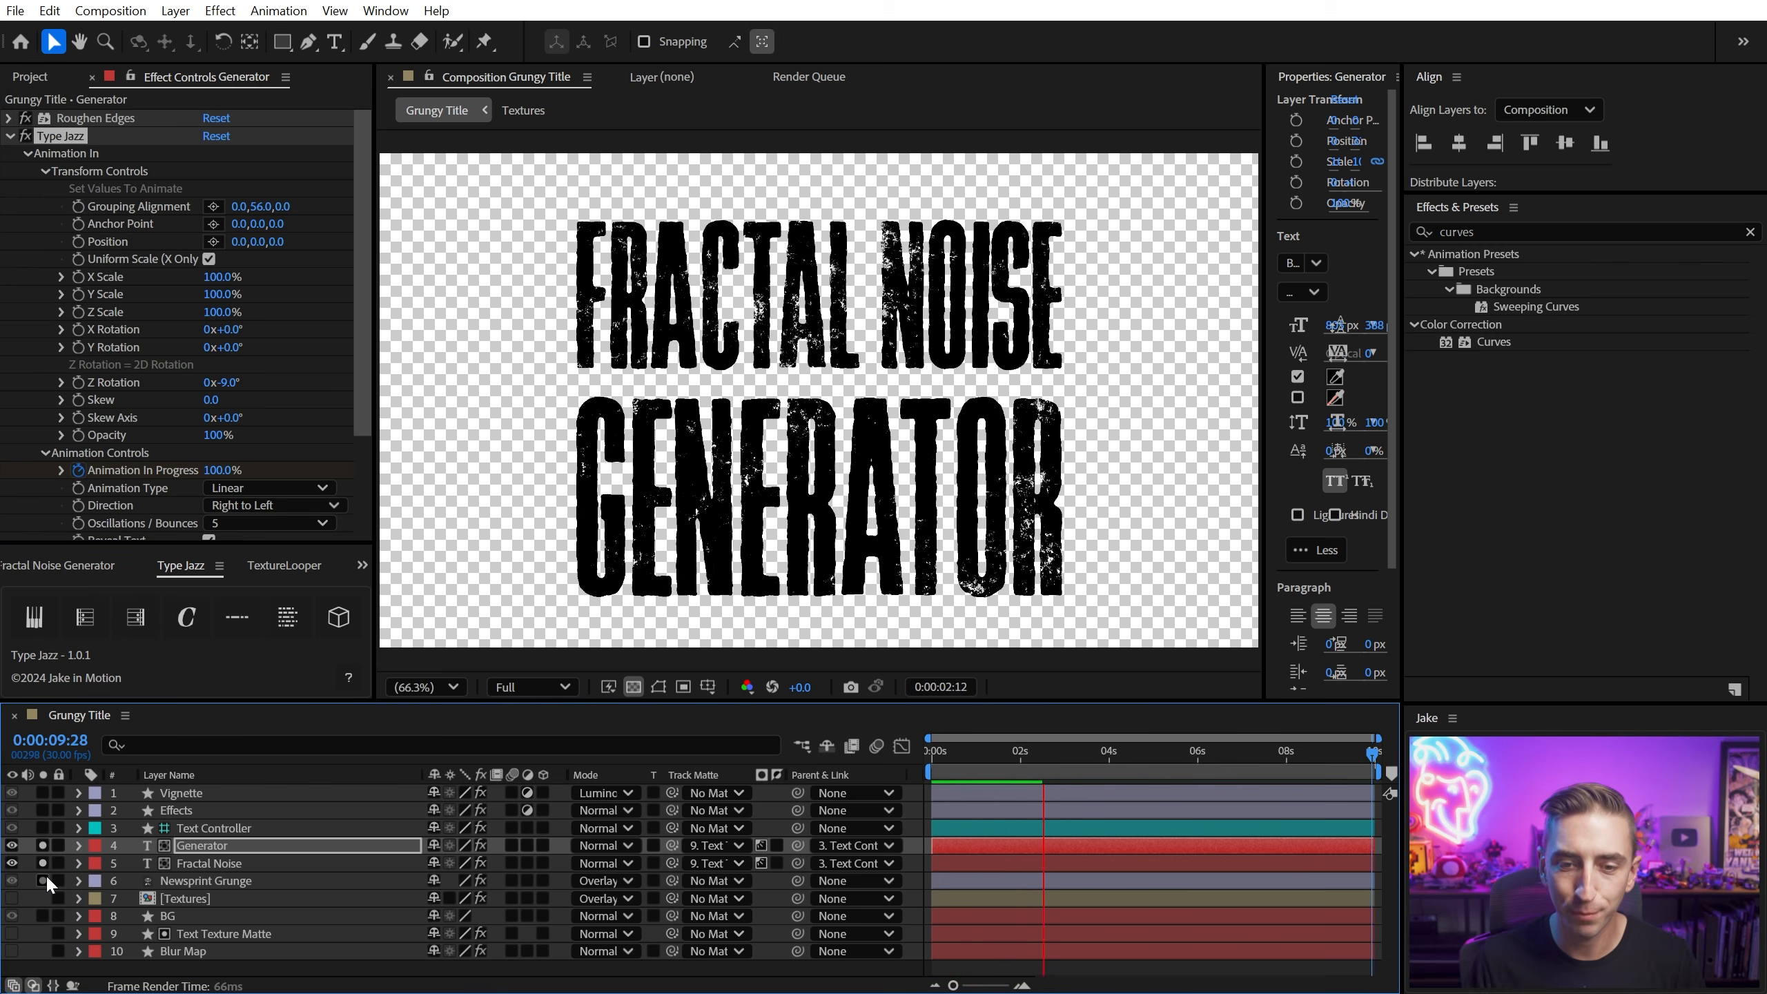
# Step: End the work area shortly before the two-second mark and preview the reveal of both text lines
pyautogui.moveTo(1015, 755); pyautogui.dragTo(943, 764)
pyautogui.press('n')
pyautogui.press('space')
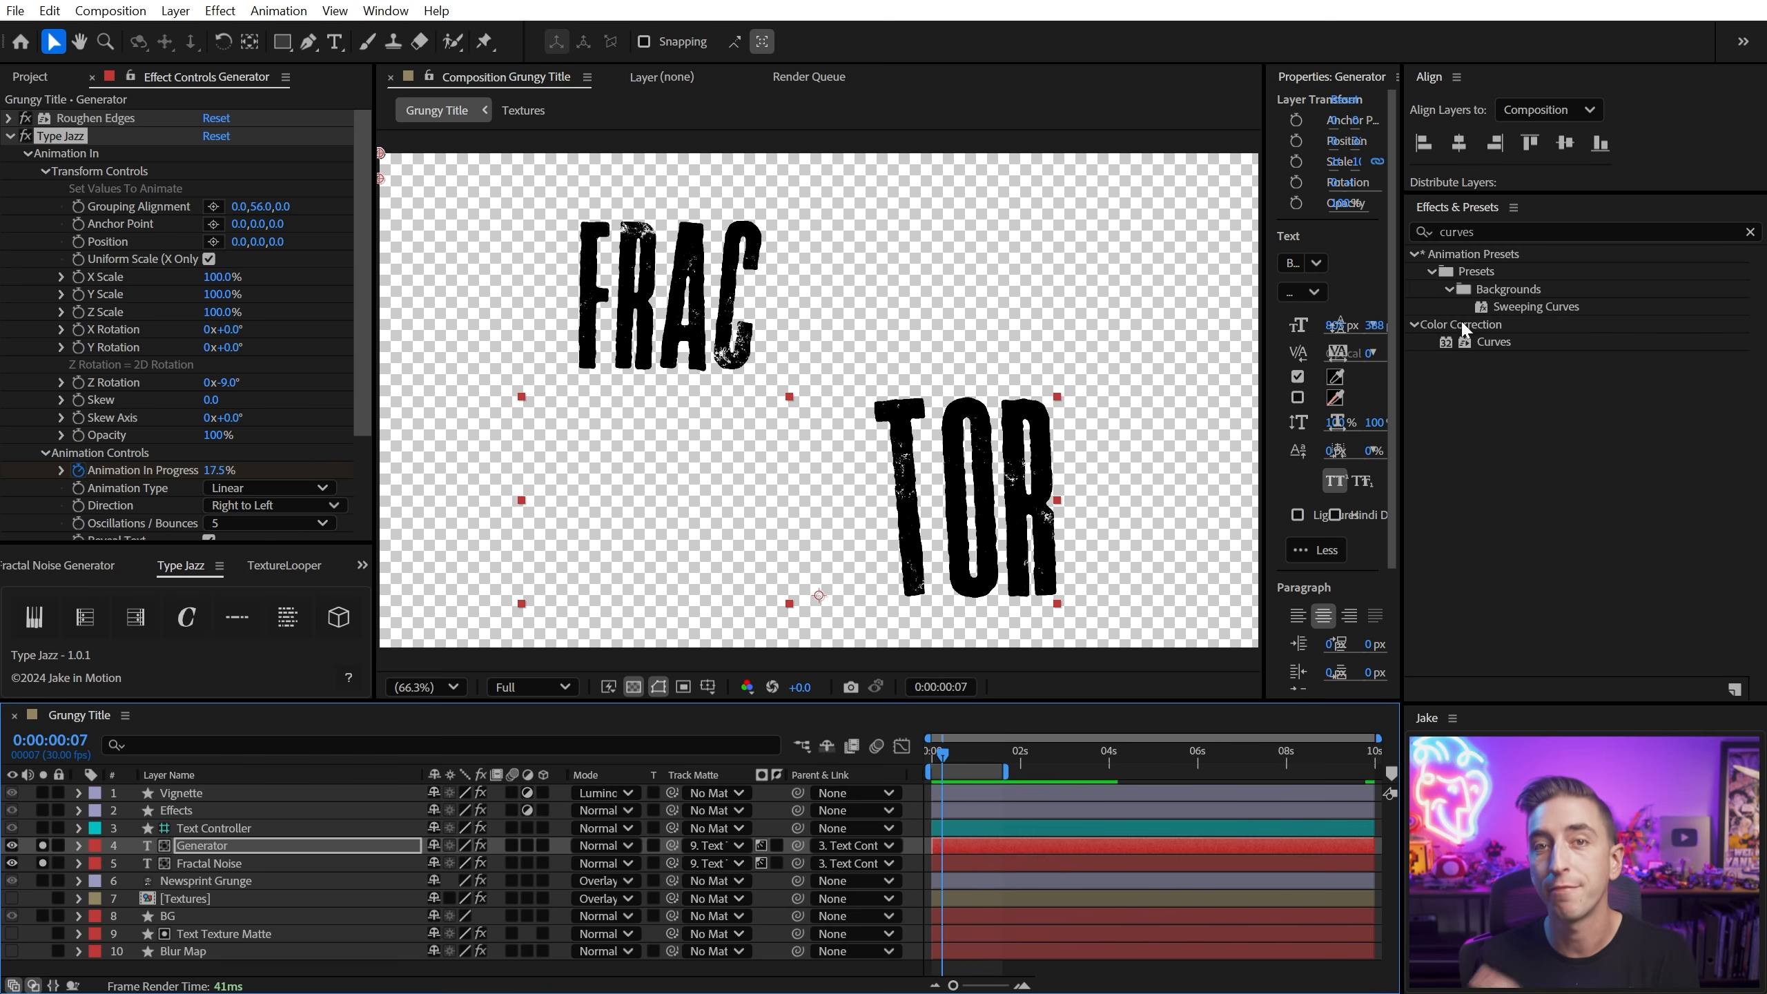
# Step: Apply the Posterize Time effect to the Fractal Noise layer
pyautogui.click(270, 869)
pyautogui.click(1526, 233)
pyautogui.write('posteriz')
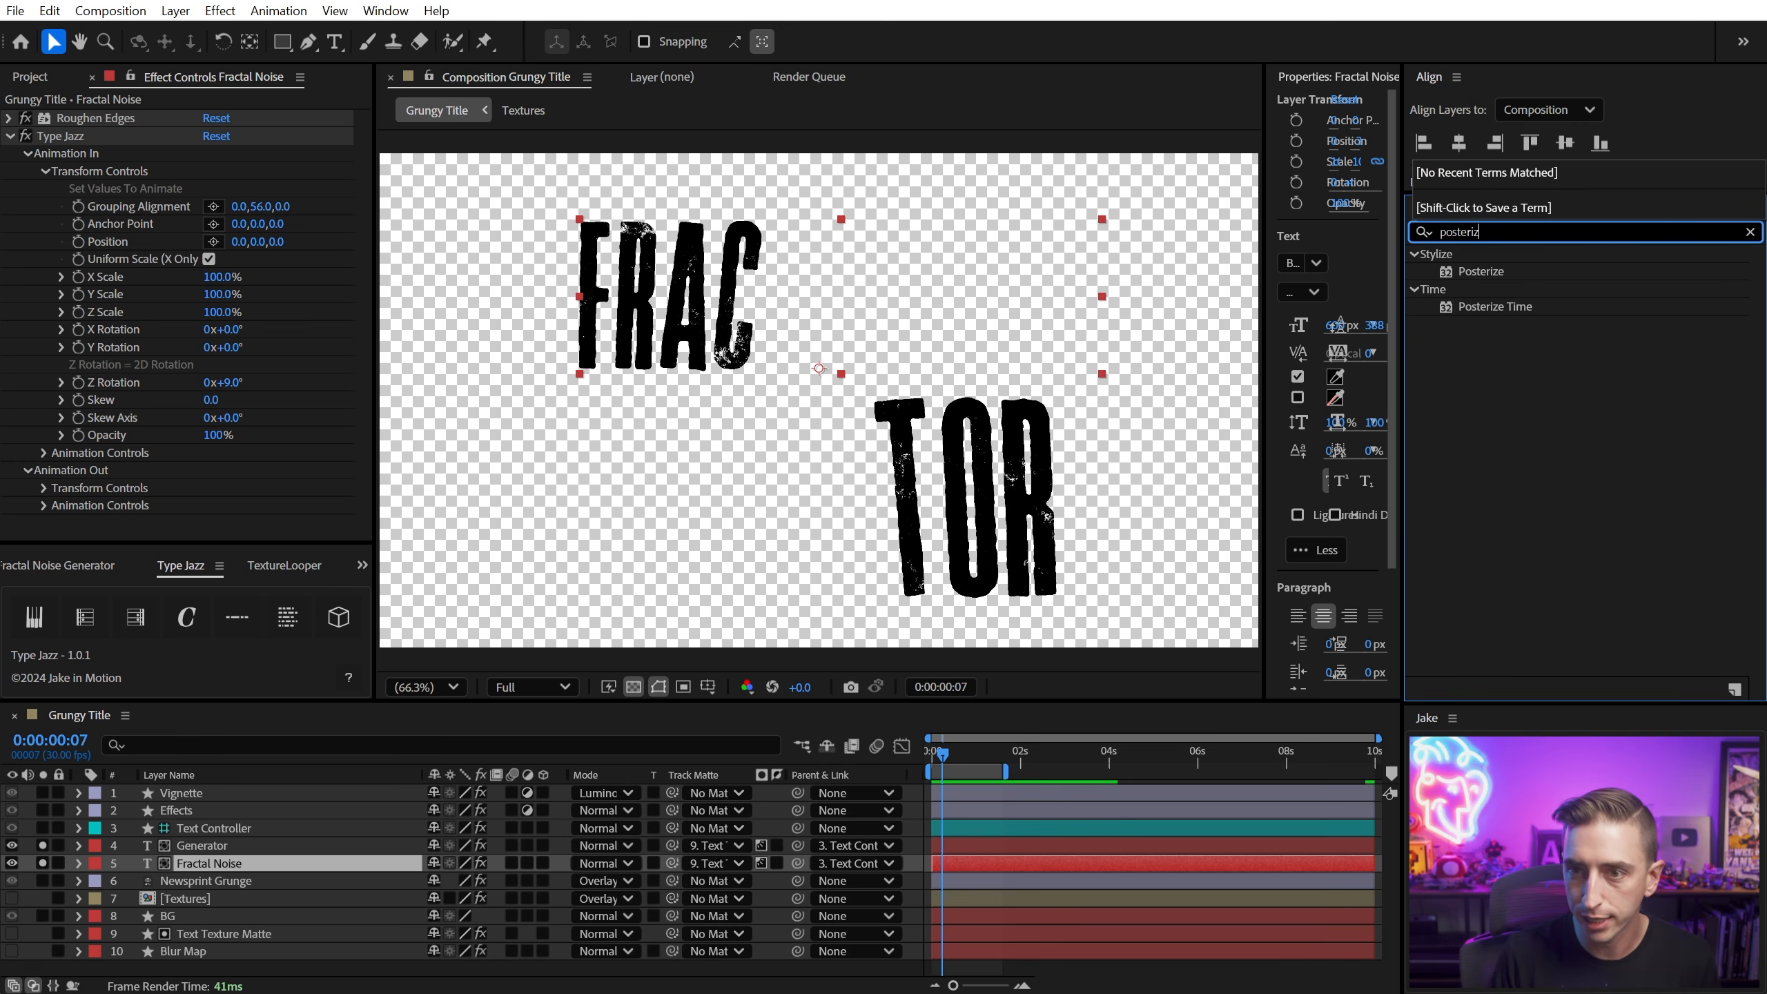
pyautogui.doubleClick(1482, 306)
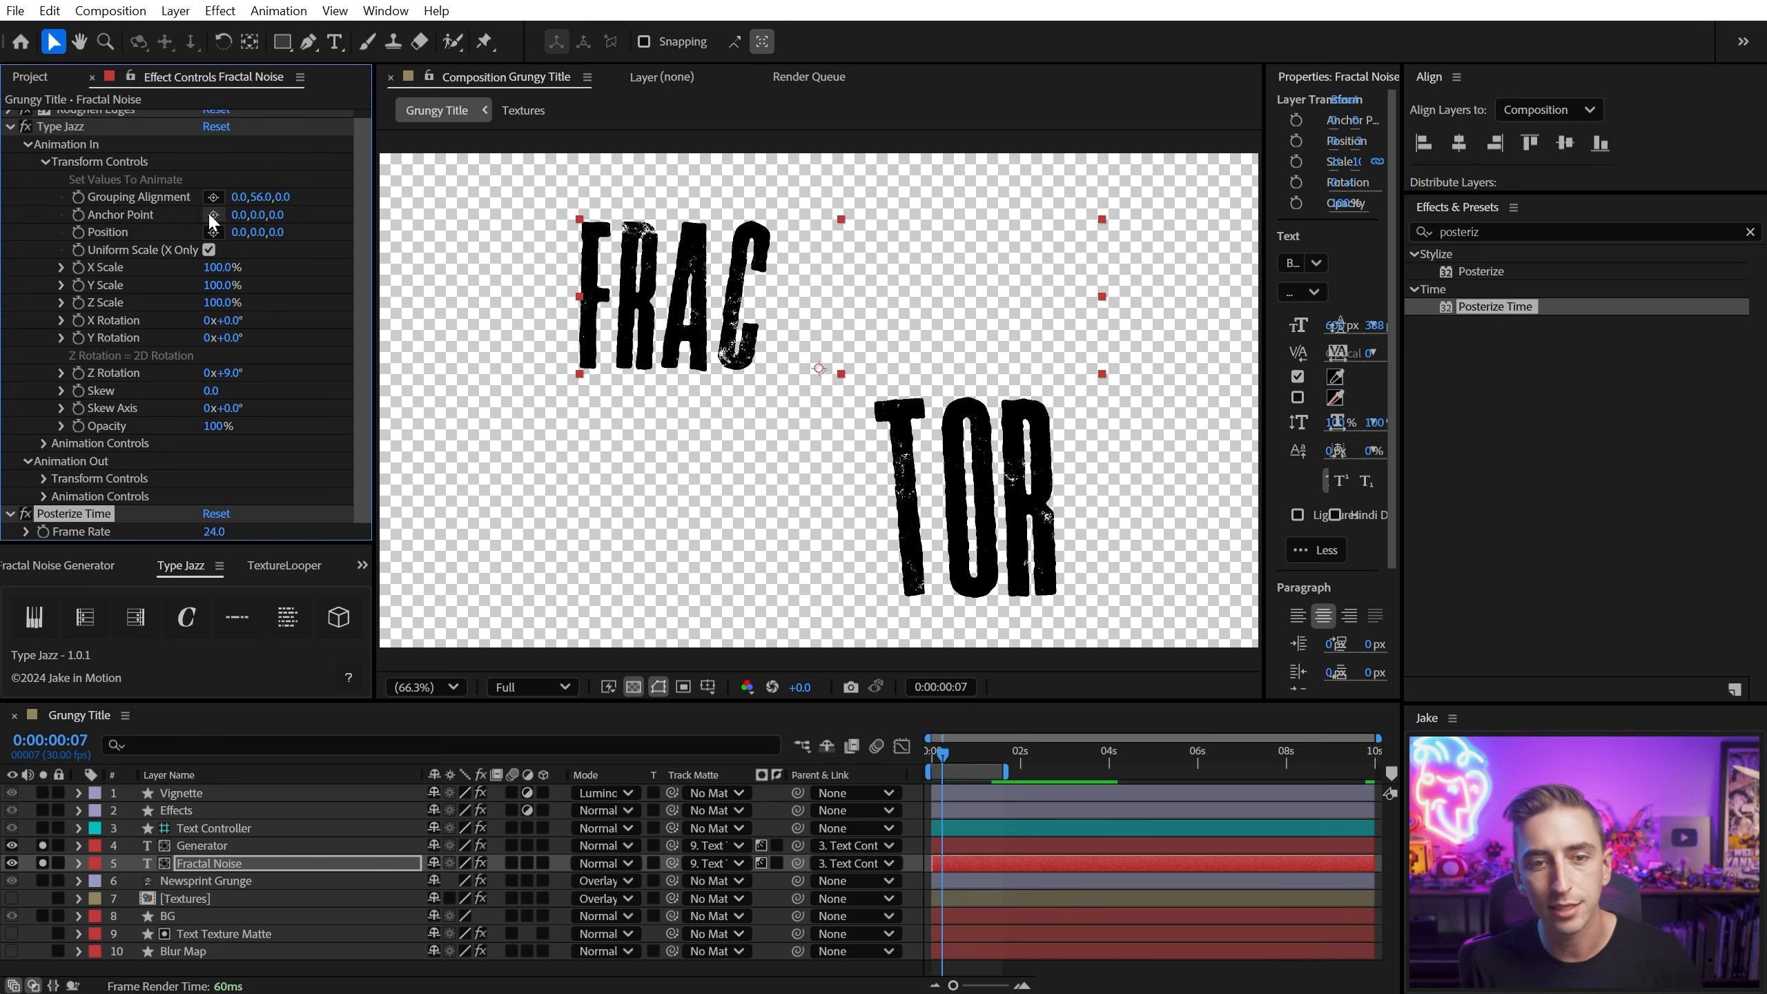
# Step: Try a Posterize Time Frame Rate of 5 on the Fractal Noise layer and preview the choppier motion
pyautogui.click(11, 127)
pyautogui.click(214, 174)
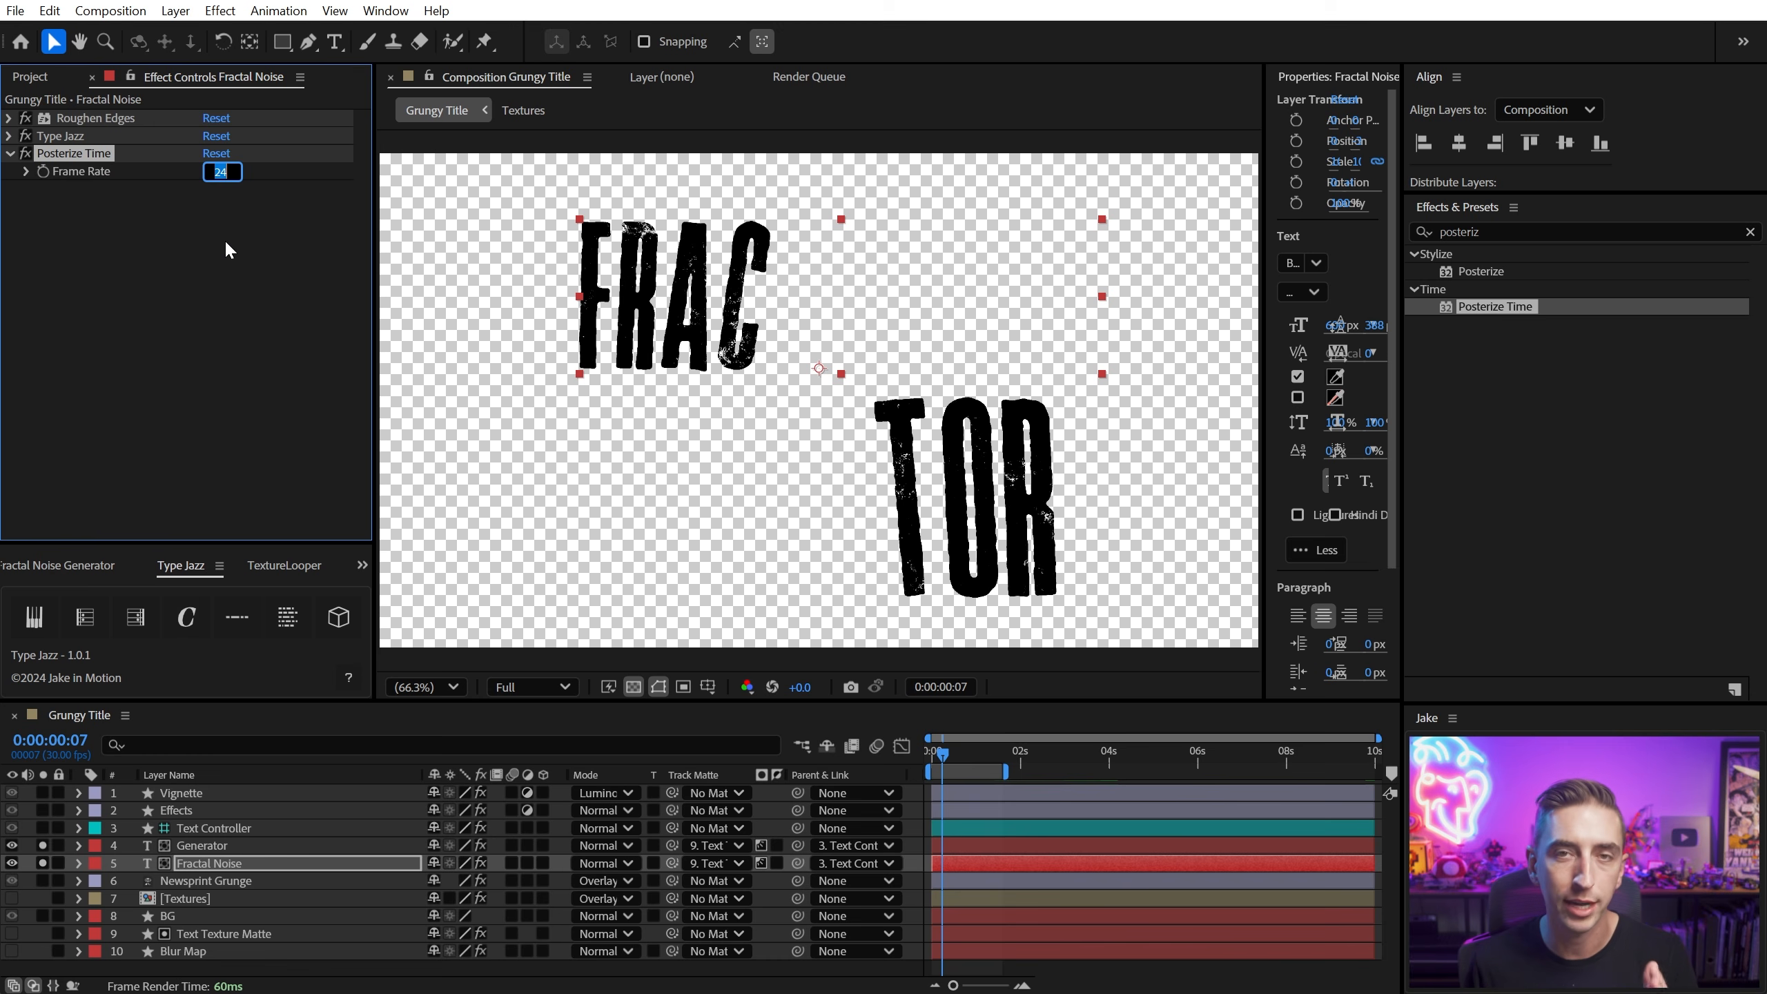
pyautogui.write('5')
pyautogui.press('Return')
pyautogui.press('space')
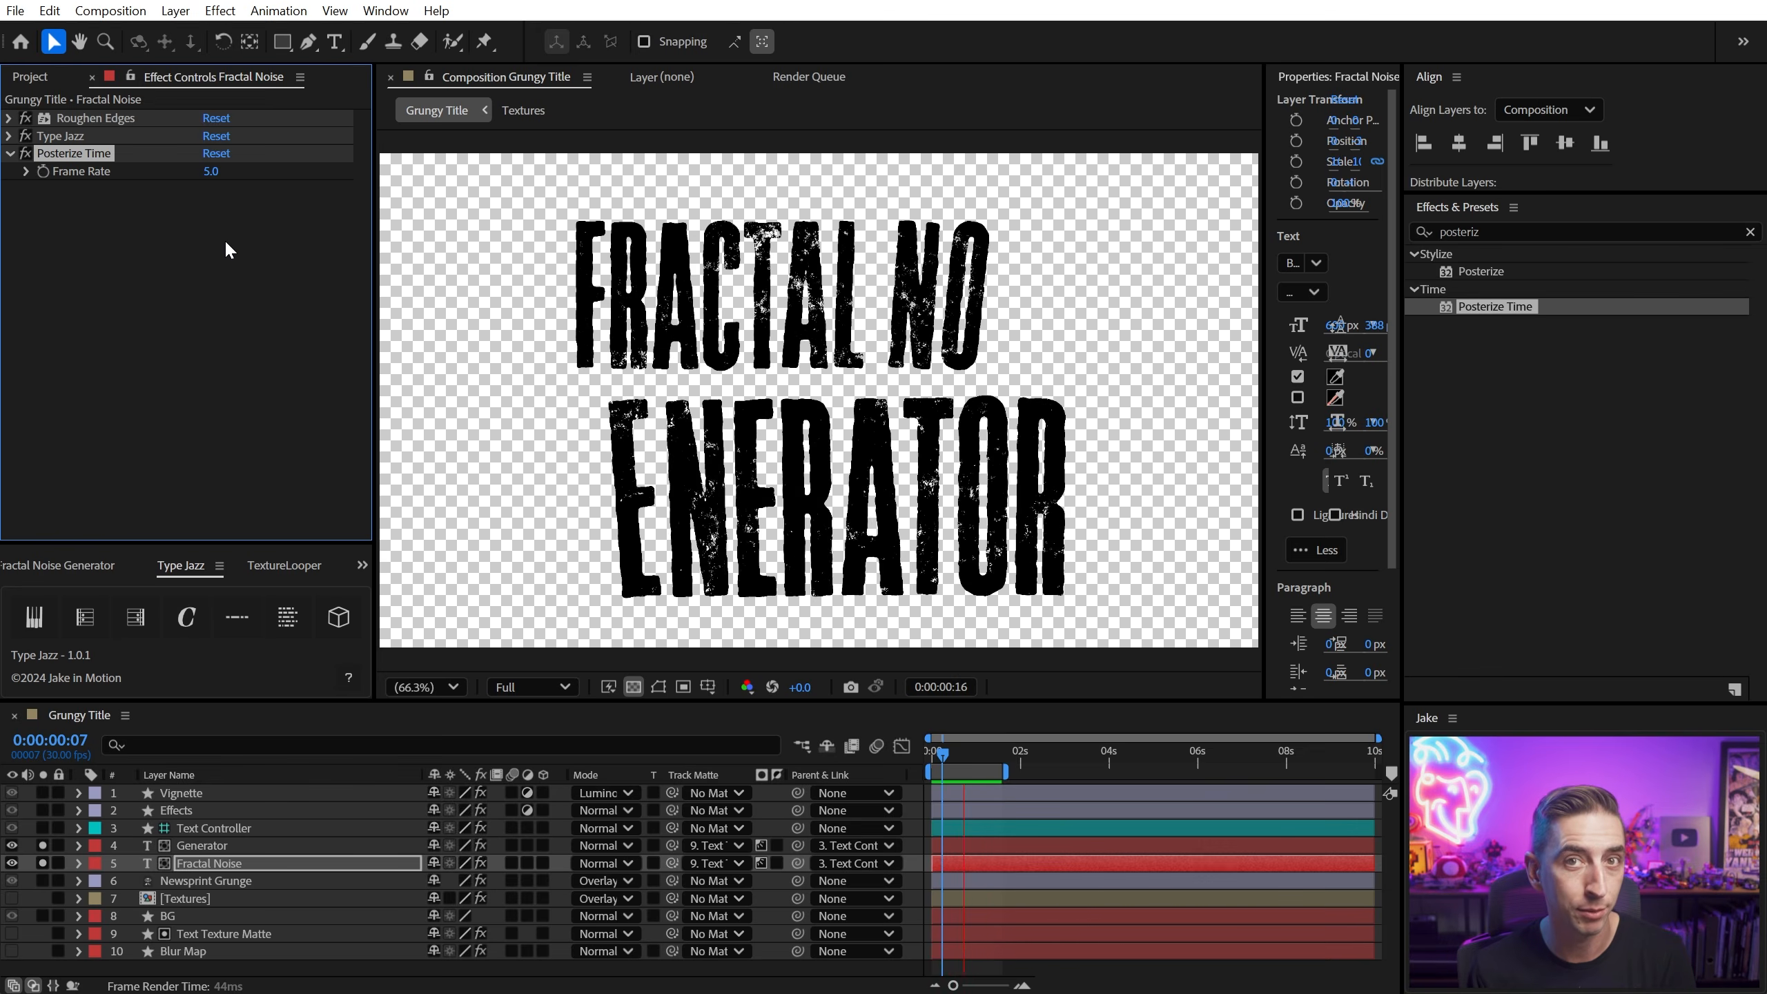
# Step: Set the Fractal Noise layer's Posterize Time Frame Rate to 15
pyautogui.click(211, 172)
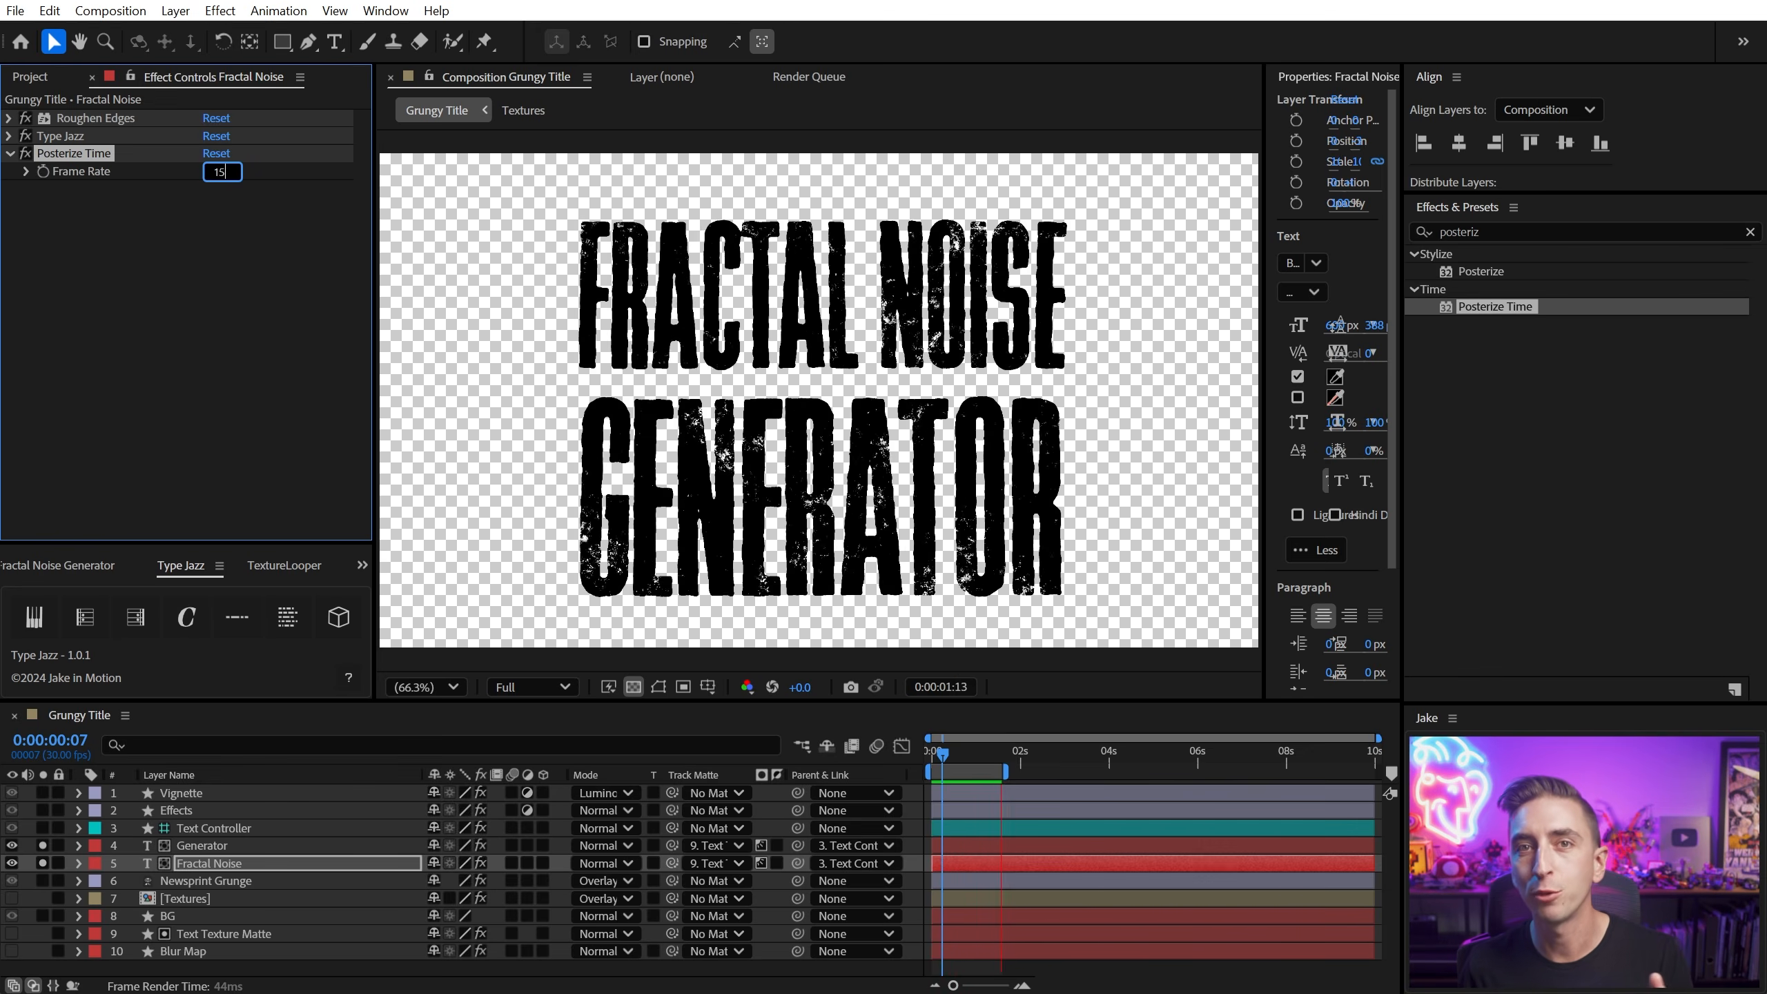
pyautogui.press('Return')
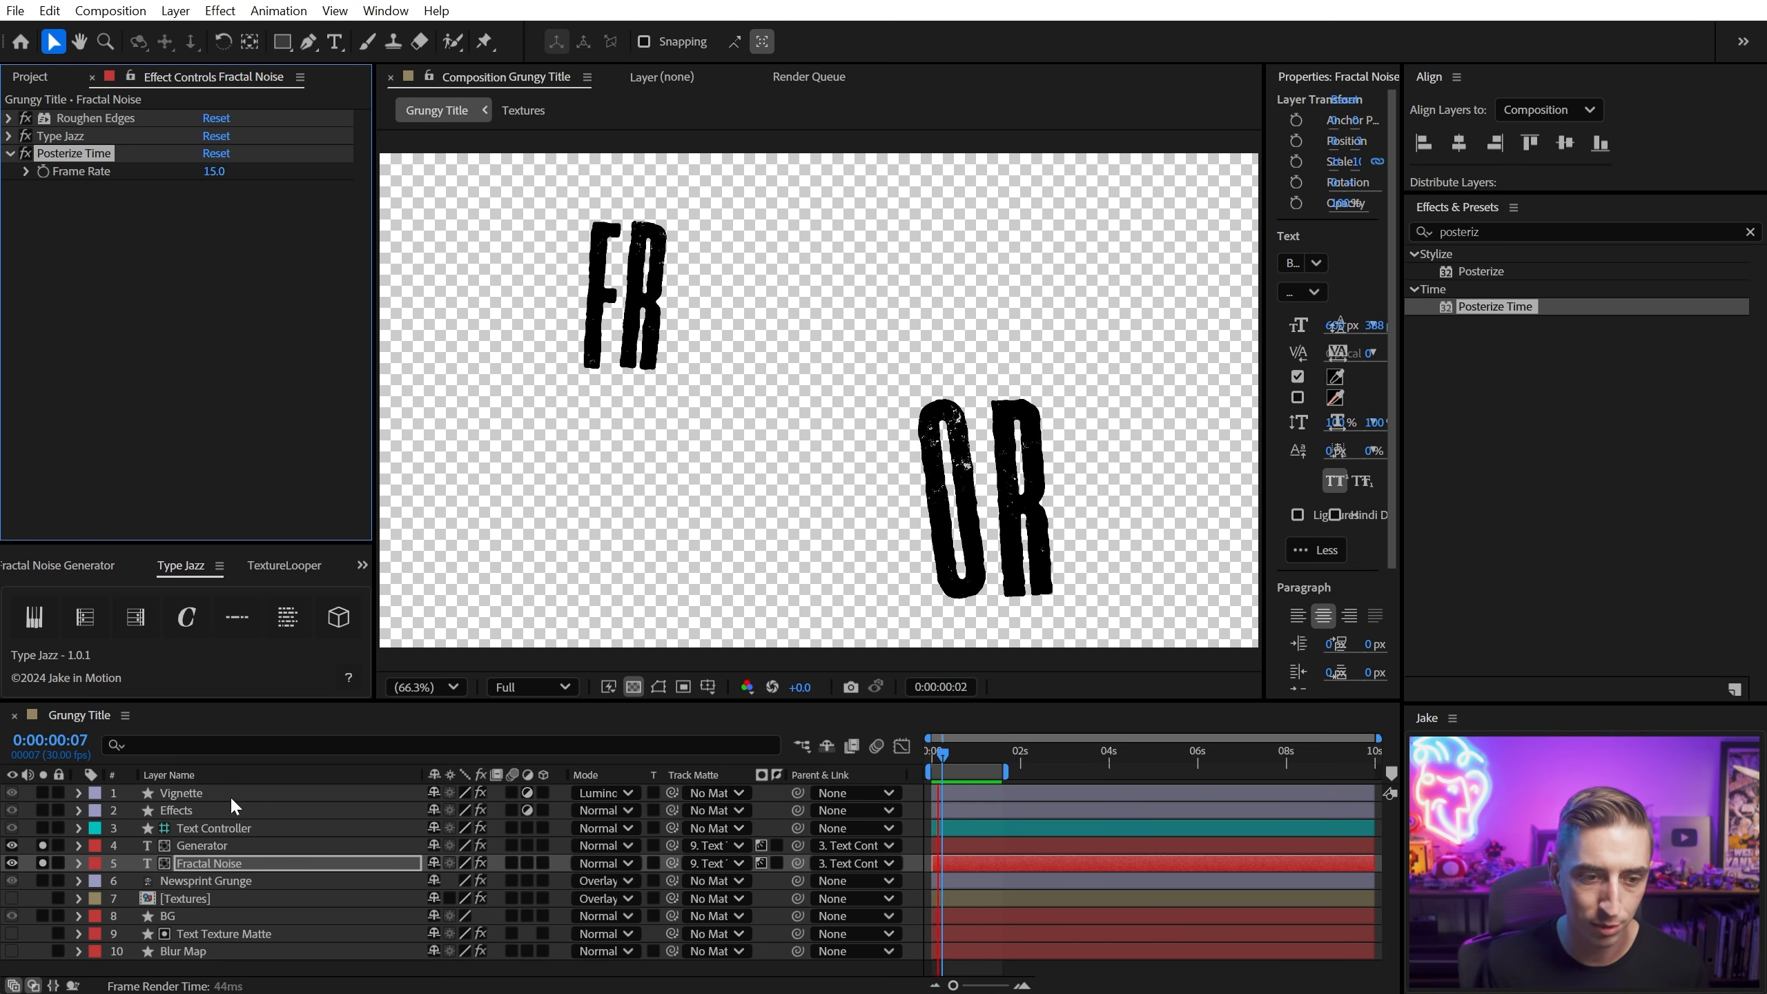
# Step: Turn off solo for the Generator and Fractal Noise layers and preview the full title over the red background
pyautogui.click(209, 845)
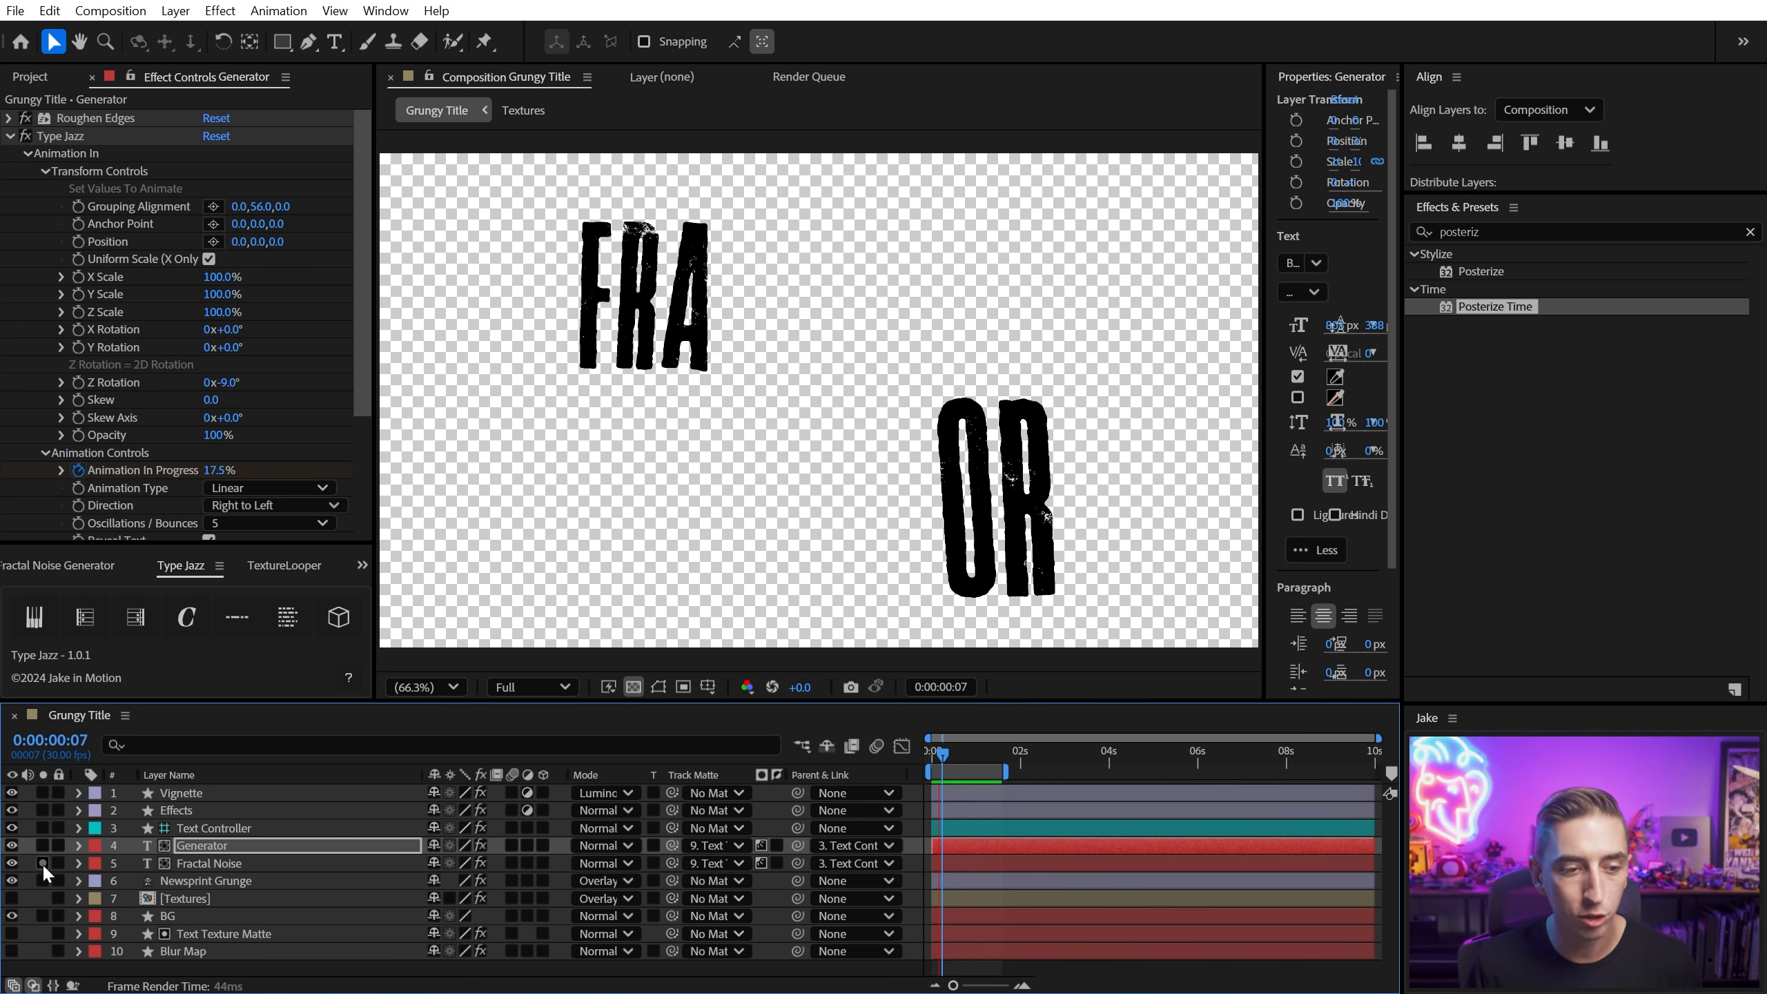
pyautogui.press('space')
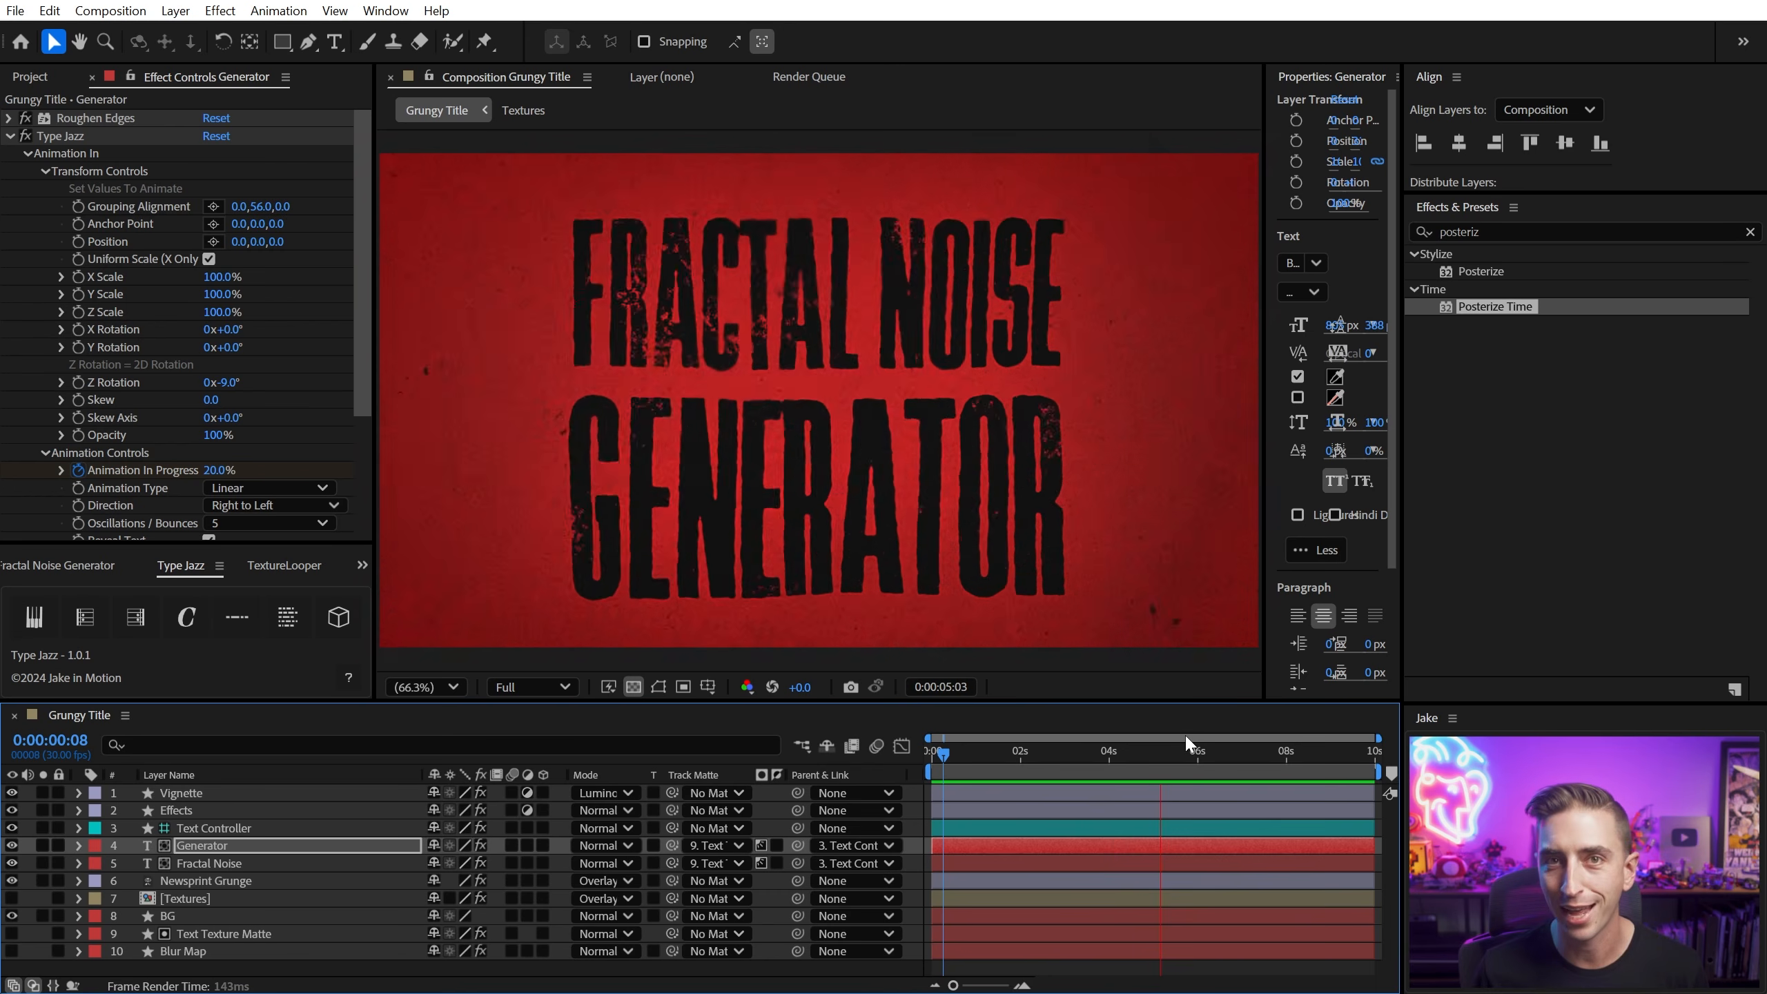
pyautogui.press('space')
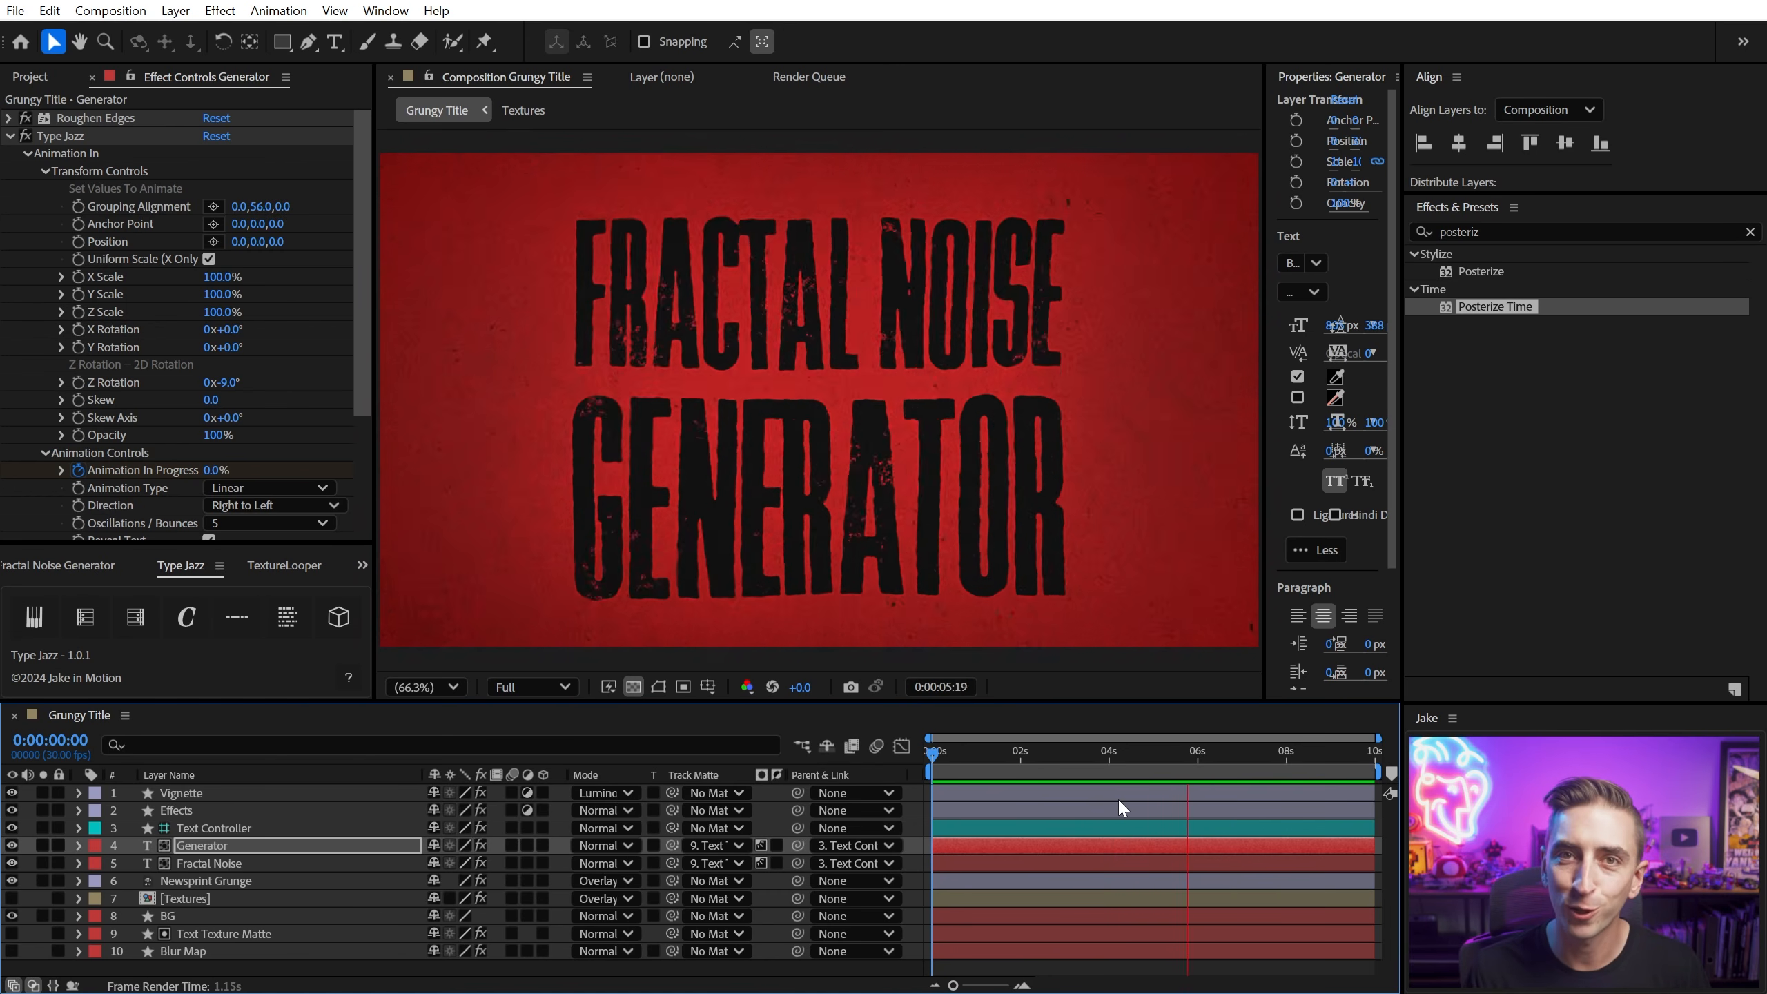